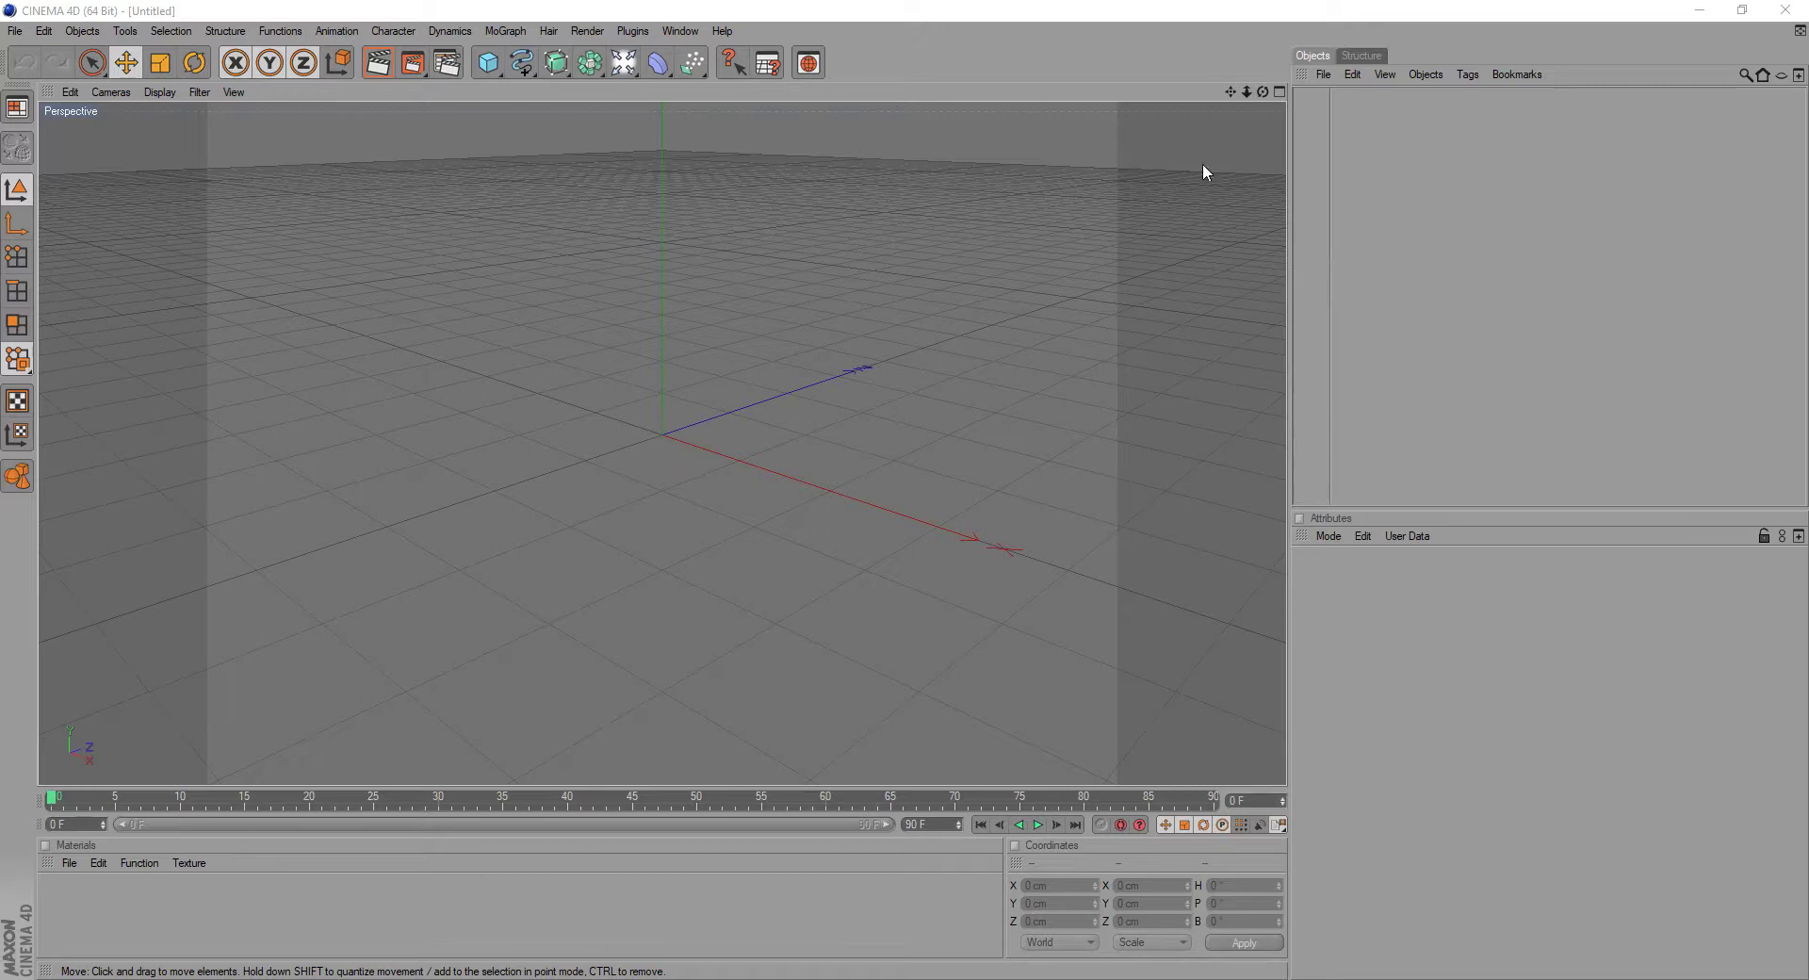
- Add a default cube primitive at the origin of the empty scene
{"action": "left_click_drag", "start_coordinate": [1263, 92], "coordinate": [1389, 63]}
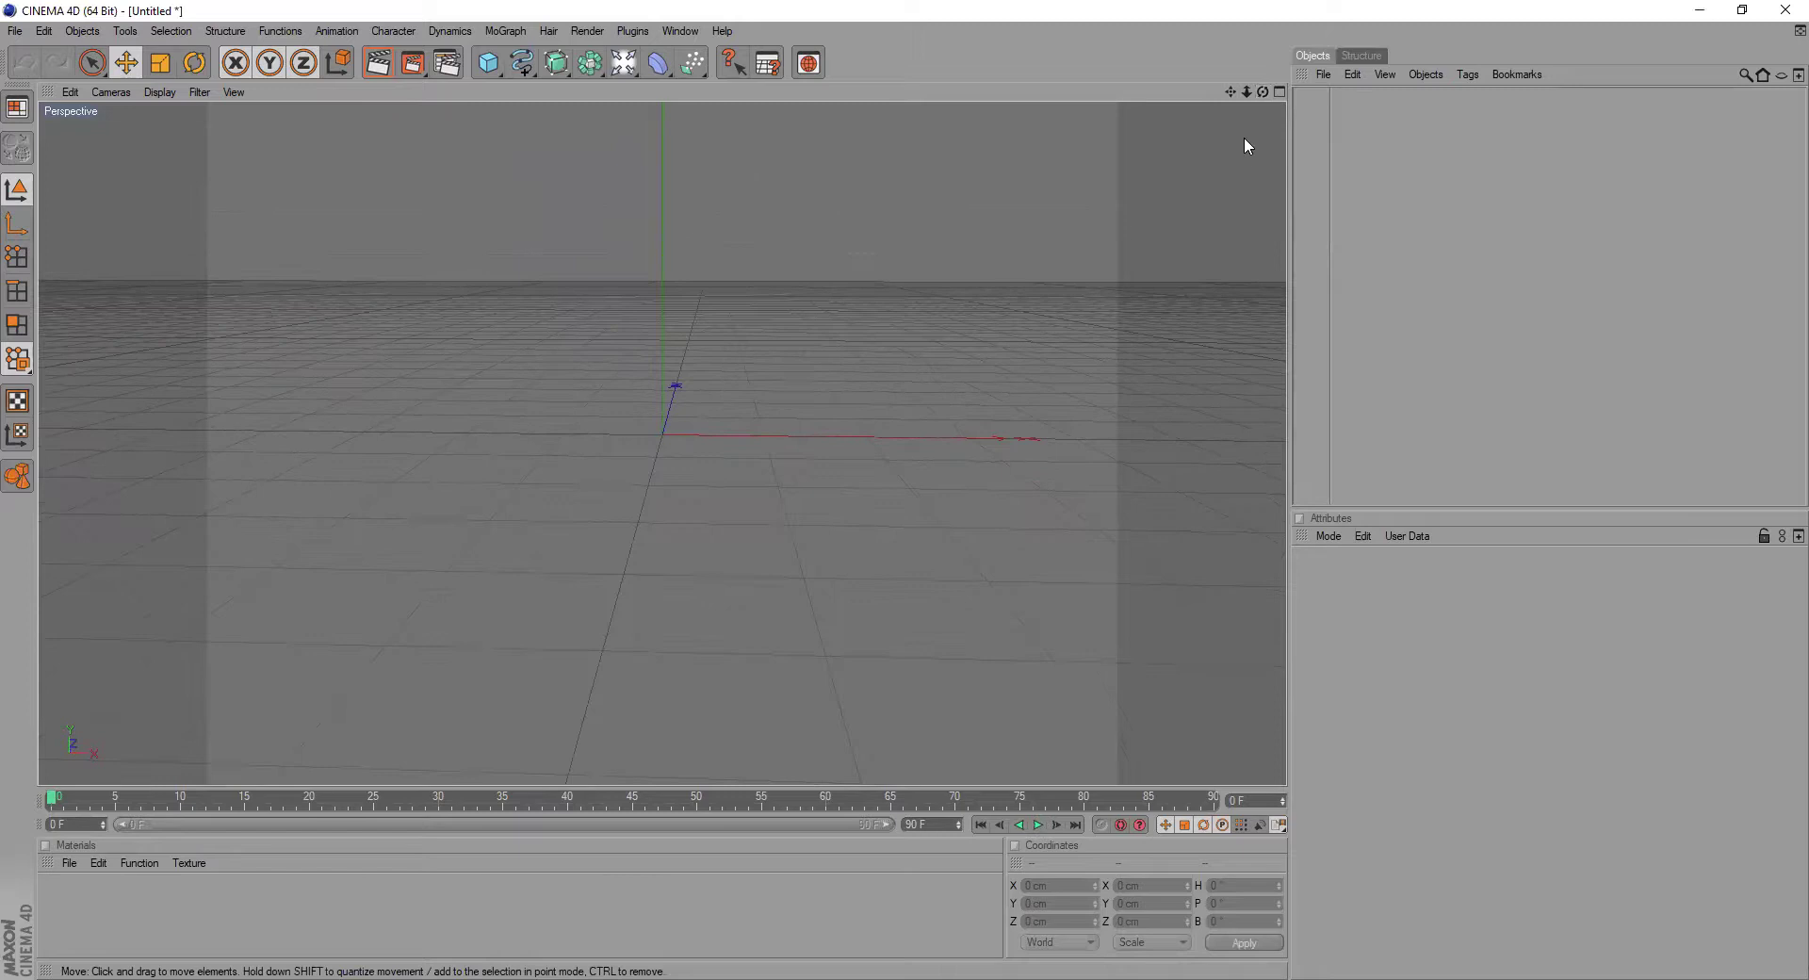
{"action": "left_click_drag", "start_coordinate": [1261, 93], "coordinate": [973, 309]}
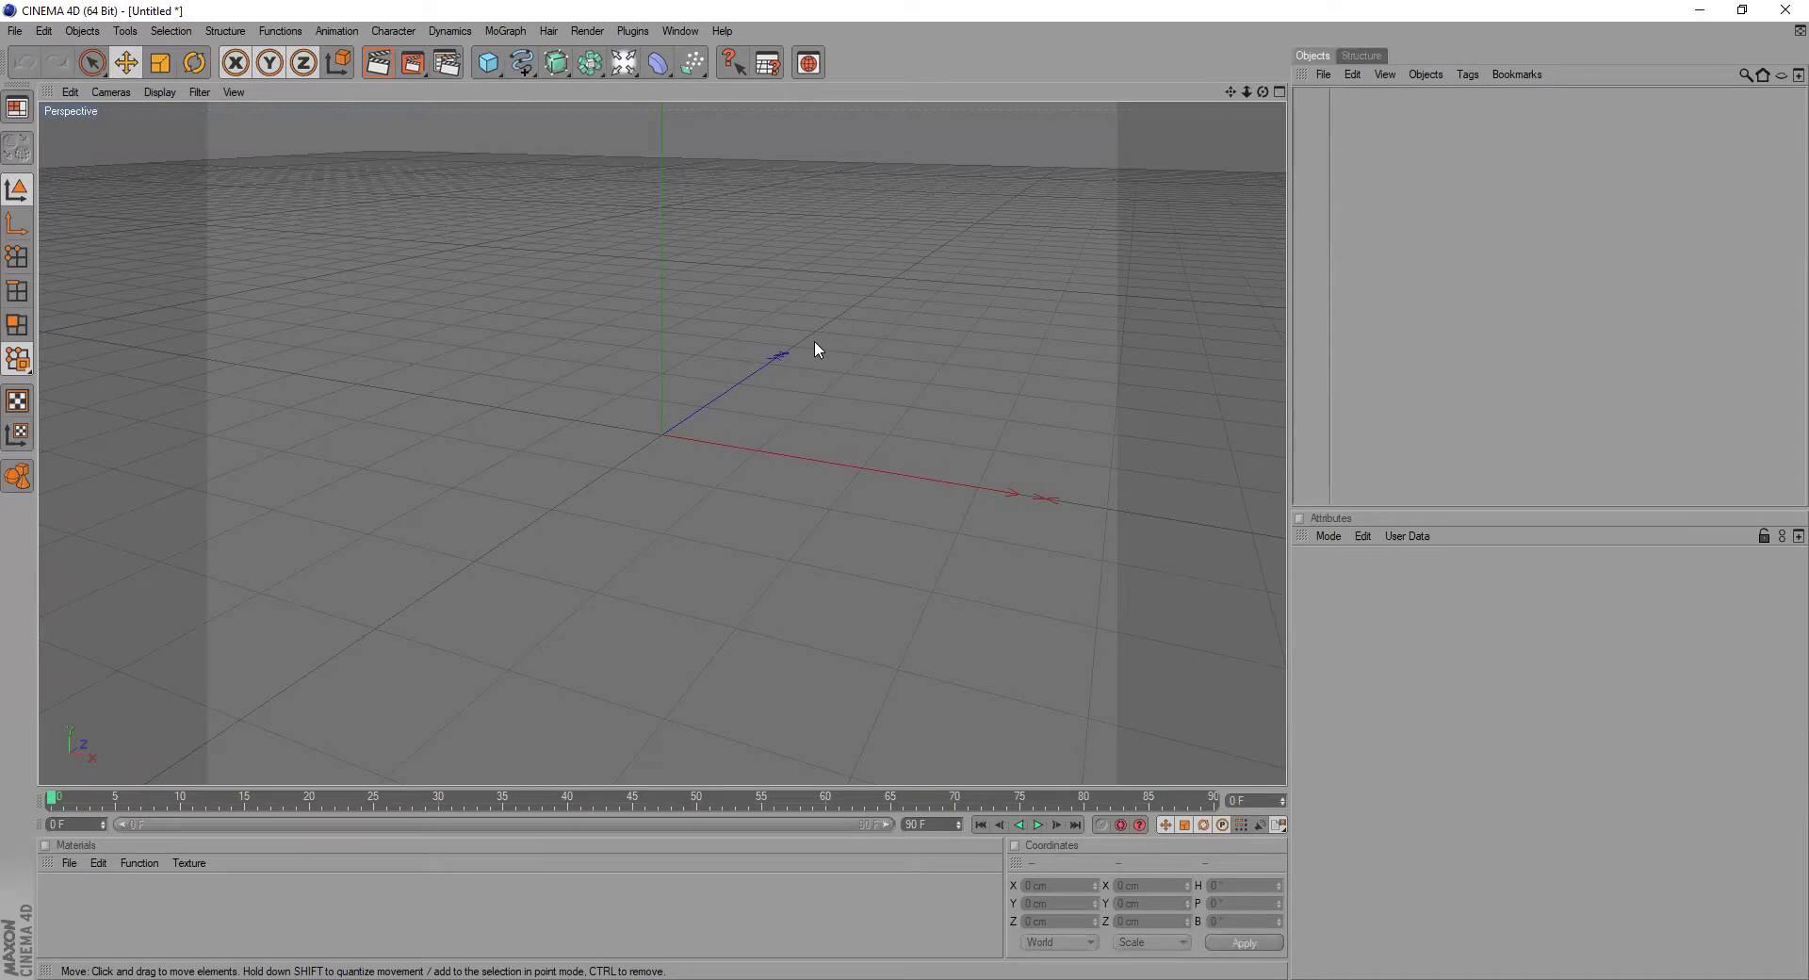
{"action": "left_click", "coordinate": [488, 63]}
- Orbit the perspective view around the cube to examine it from several sides and heights
{"action": "mouse_move", "coordinate": [1262, 91]}
{"action": "left_mouse_down"}
{"action": "mouse_move", "coordinate": [1112, 108]}
{"action": "mouse_move", "coordinate": [1187, 89]}
{"action": "mouse_move", "coordinate": [1243, 118]}
{"action": "mouse_move", "coordinate": [1286, 104]}
{"action": "mouse_move", "coordinate": [1243, 90]}
{"action": "left_mouse_up"}
{"action": "left_click_drag", "start_coordinate": [1064, 90], "coordinate": [1263, 95]}
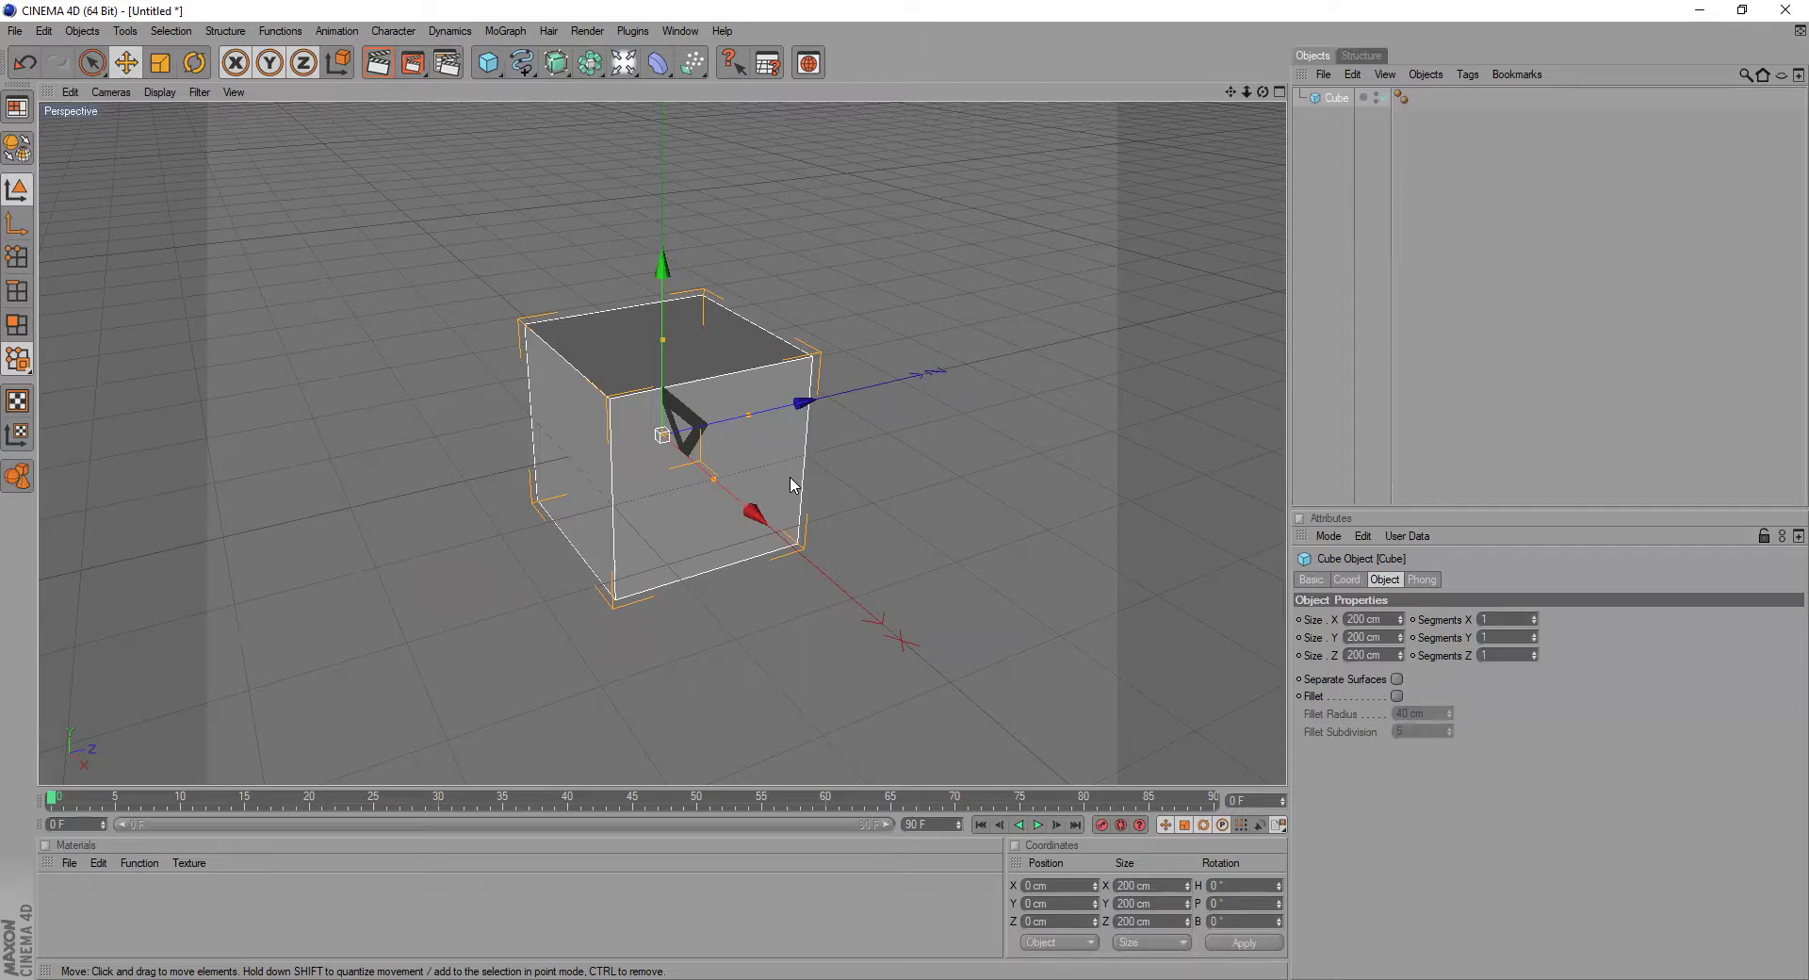
{"action": "left_click_drag", "start_coordinate": [1262, 92], "coordinate": [1027, 85]}
{"action": "left_click_drag", "start_coordinate": [876, 486], "coordinate": [778, 486], "text": "alt"}
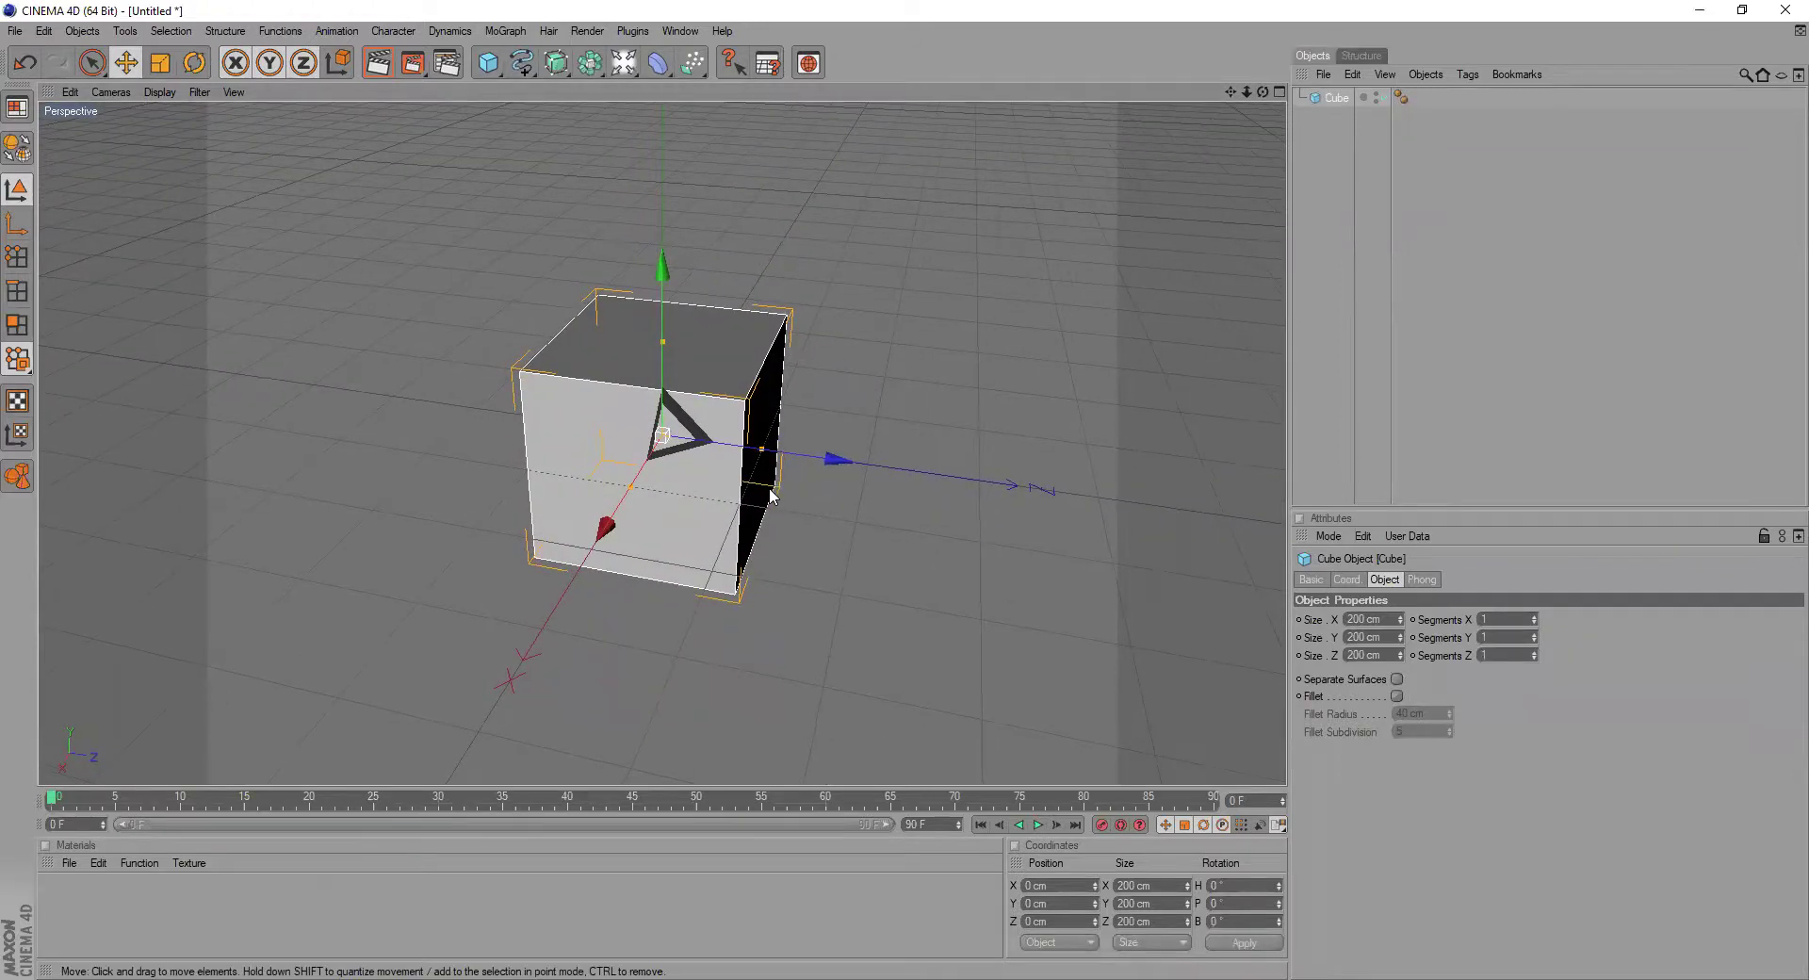
{"action": "mouse_move", "coordinate": [1262, 92]}
{"action": "left_mouse_down"}
{"action": "mouse_move", "coordinate": [1093, 132]}
{"action": "mouse_move", "coordinate": [989, 122]}
{"action": "mouse_move", "coordinate": [1239, 99]}
{"action": "left_mouse_up"}
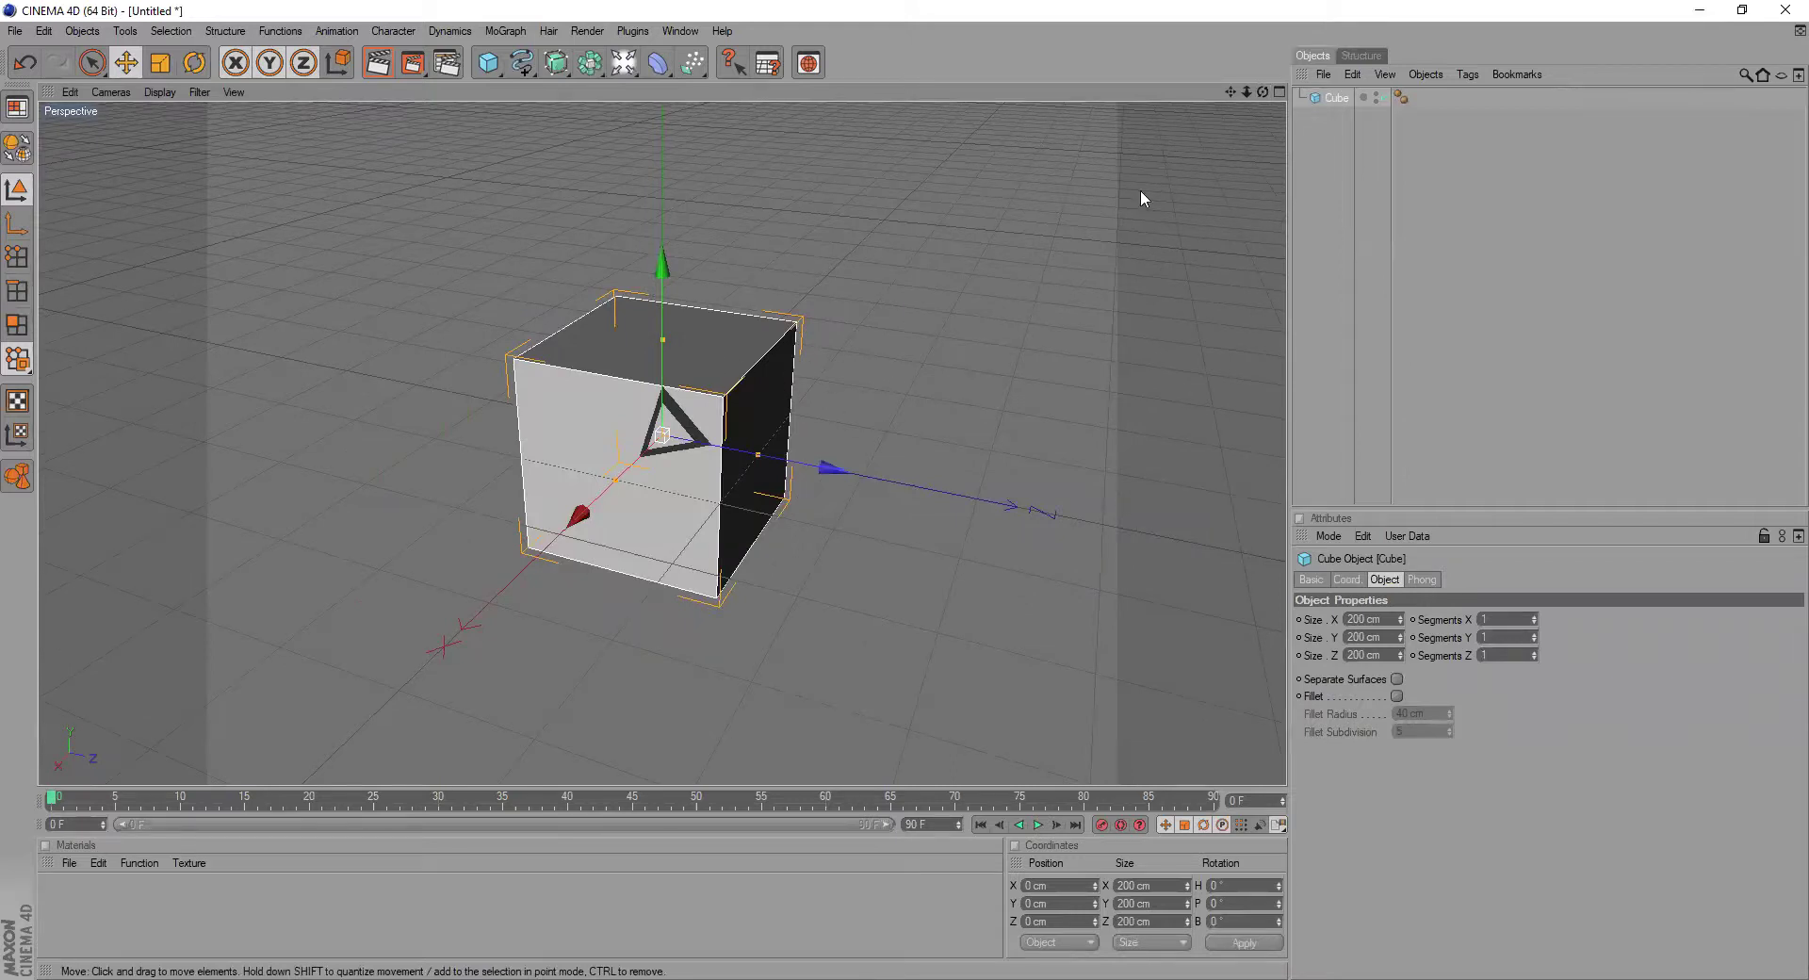
{"action": "left_click_drag", "start_coordinate": [1262, 92], "coordinate": [825, 438]}
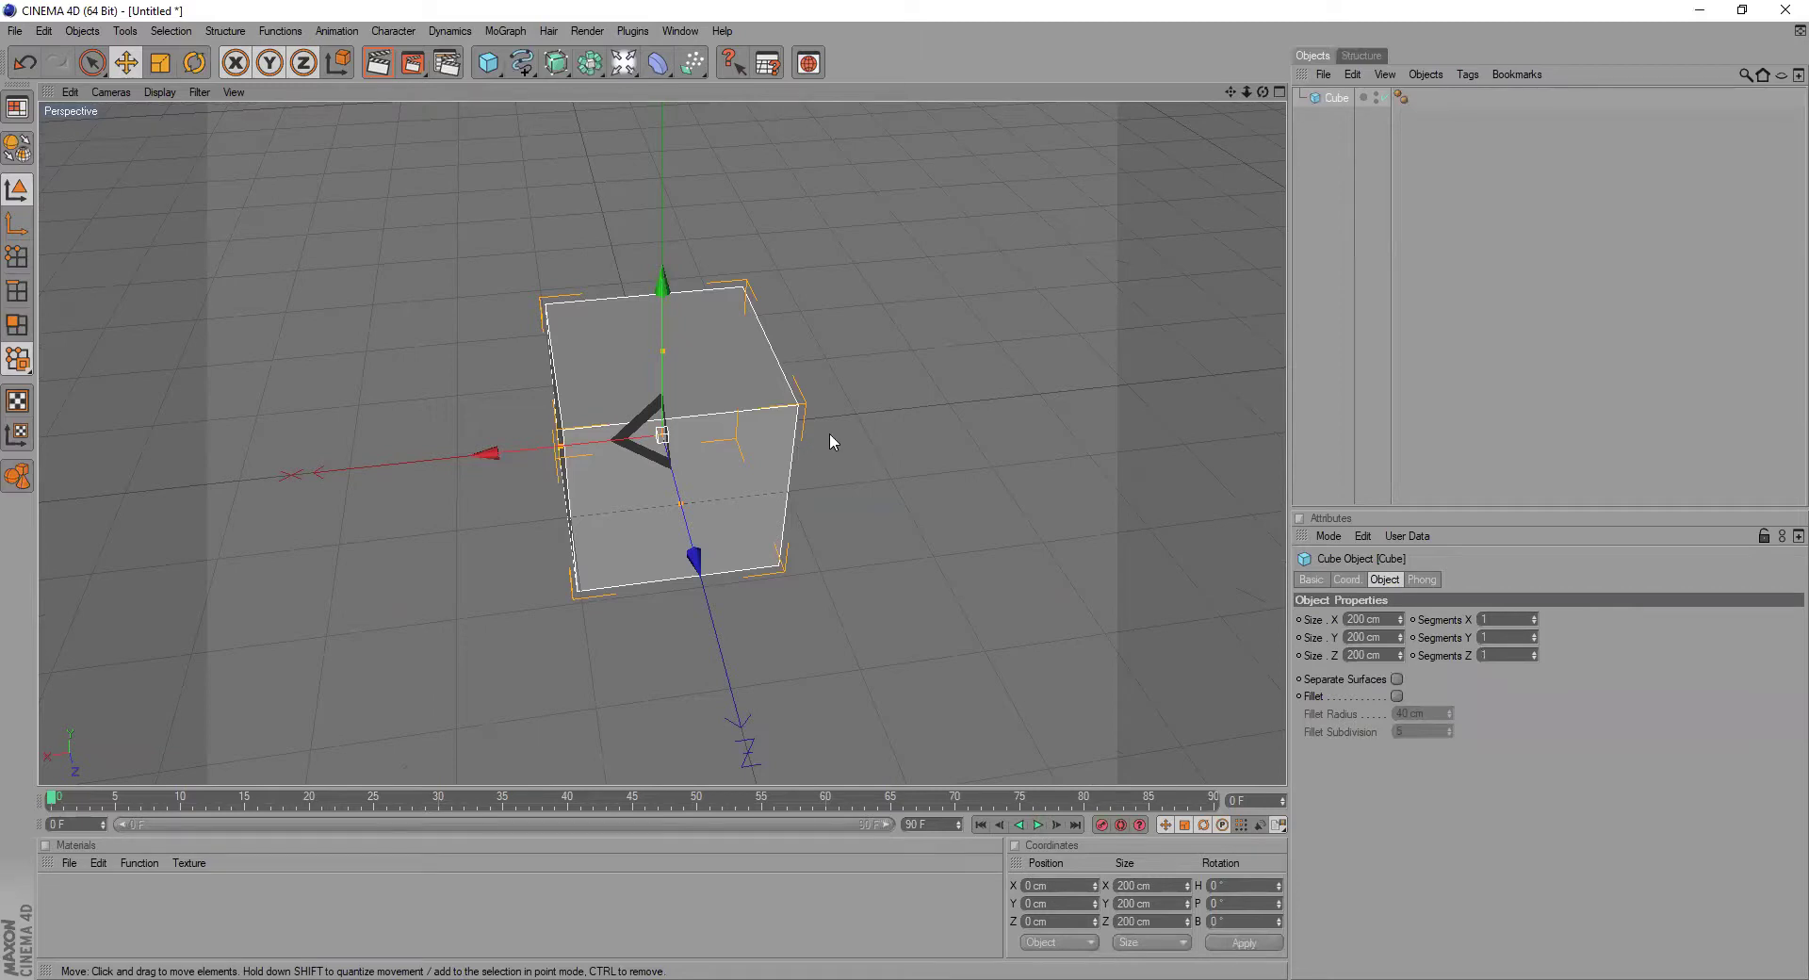
{"action": "left_click_drag", "start_coordinate": [1262, 91], "coordinate": [693, 497]}
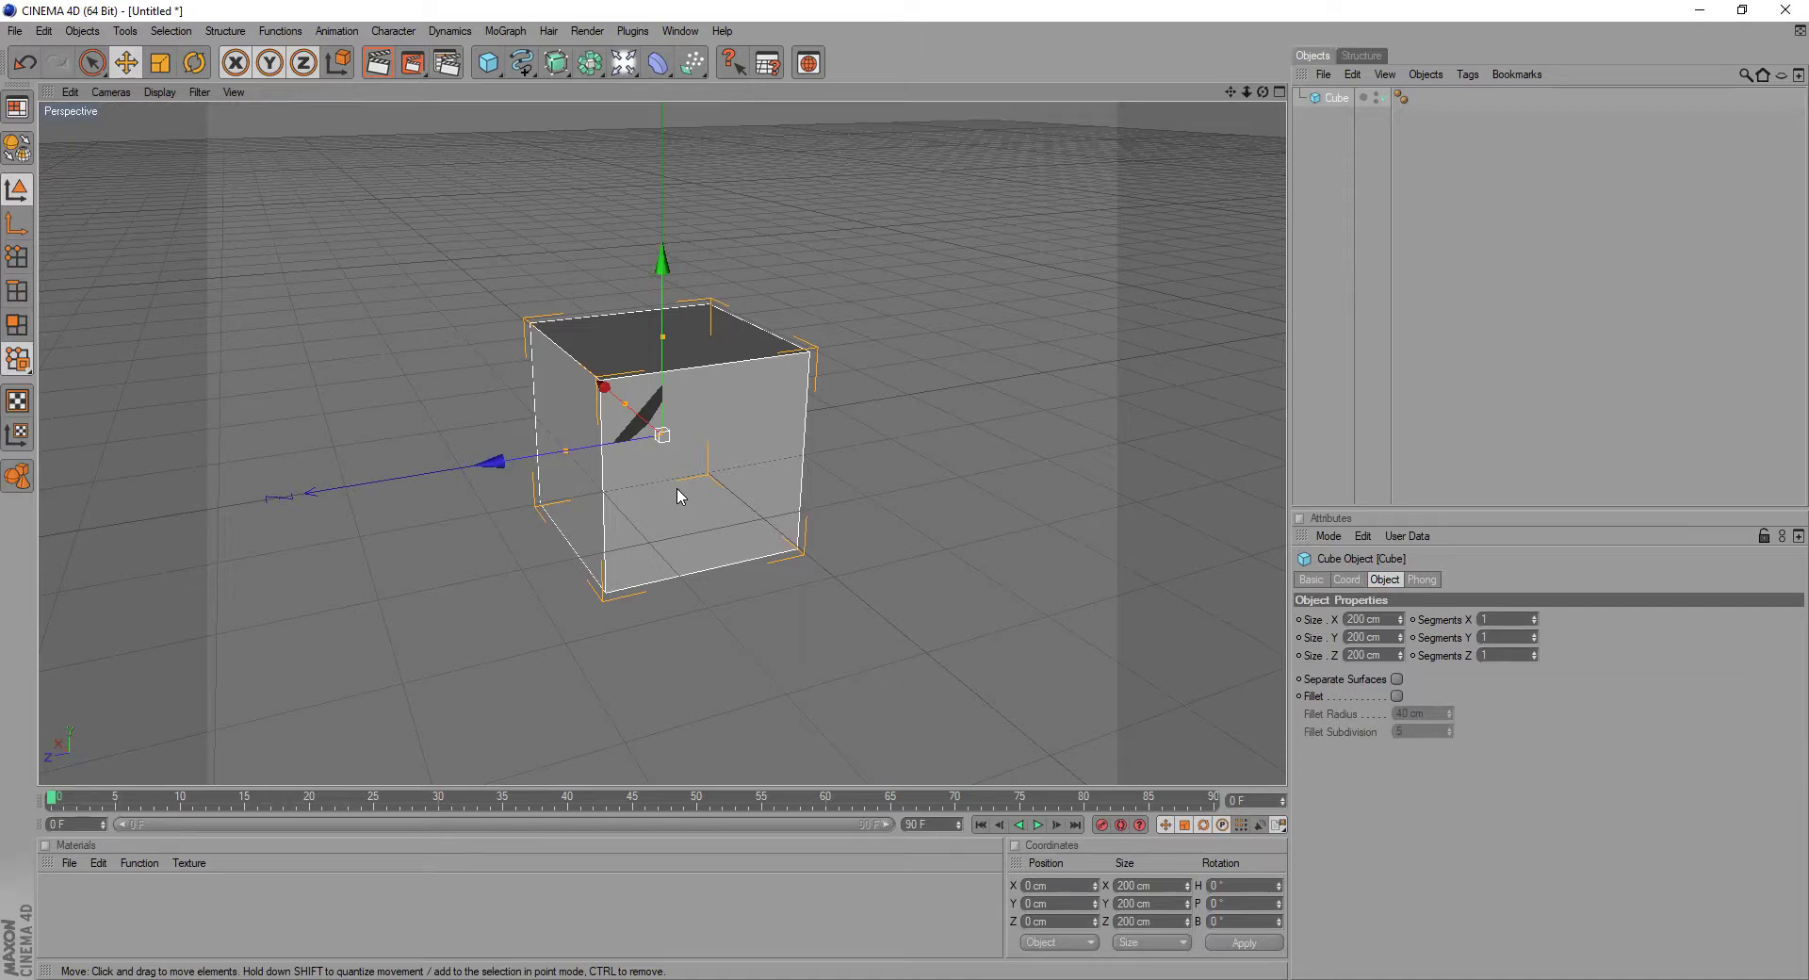
{"action": "left_click_drag", "start_coordinate": [1254, 93], "coordinate": [1146, 210]}
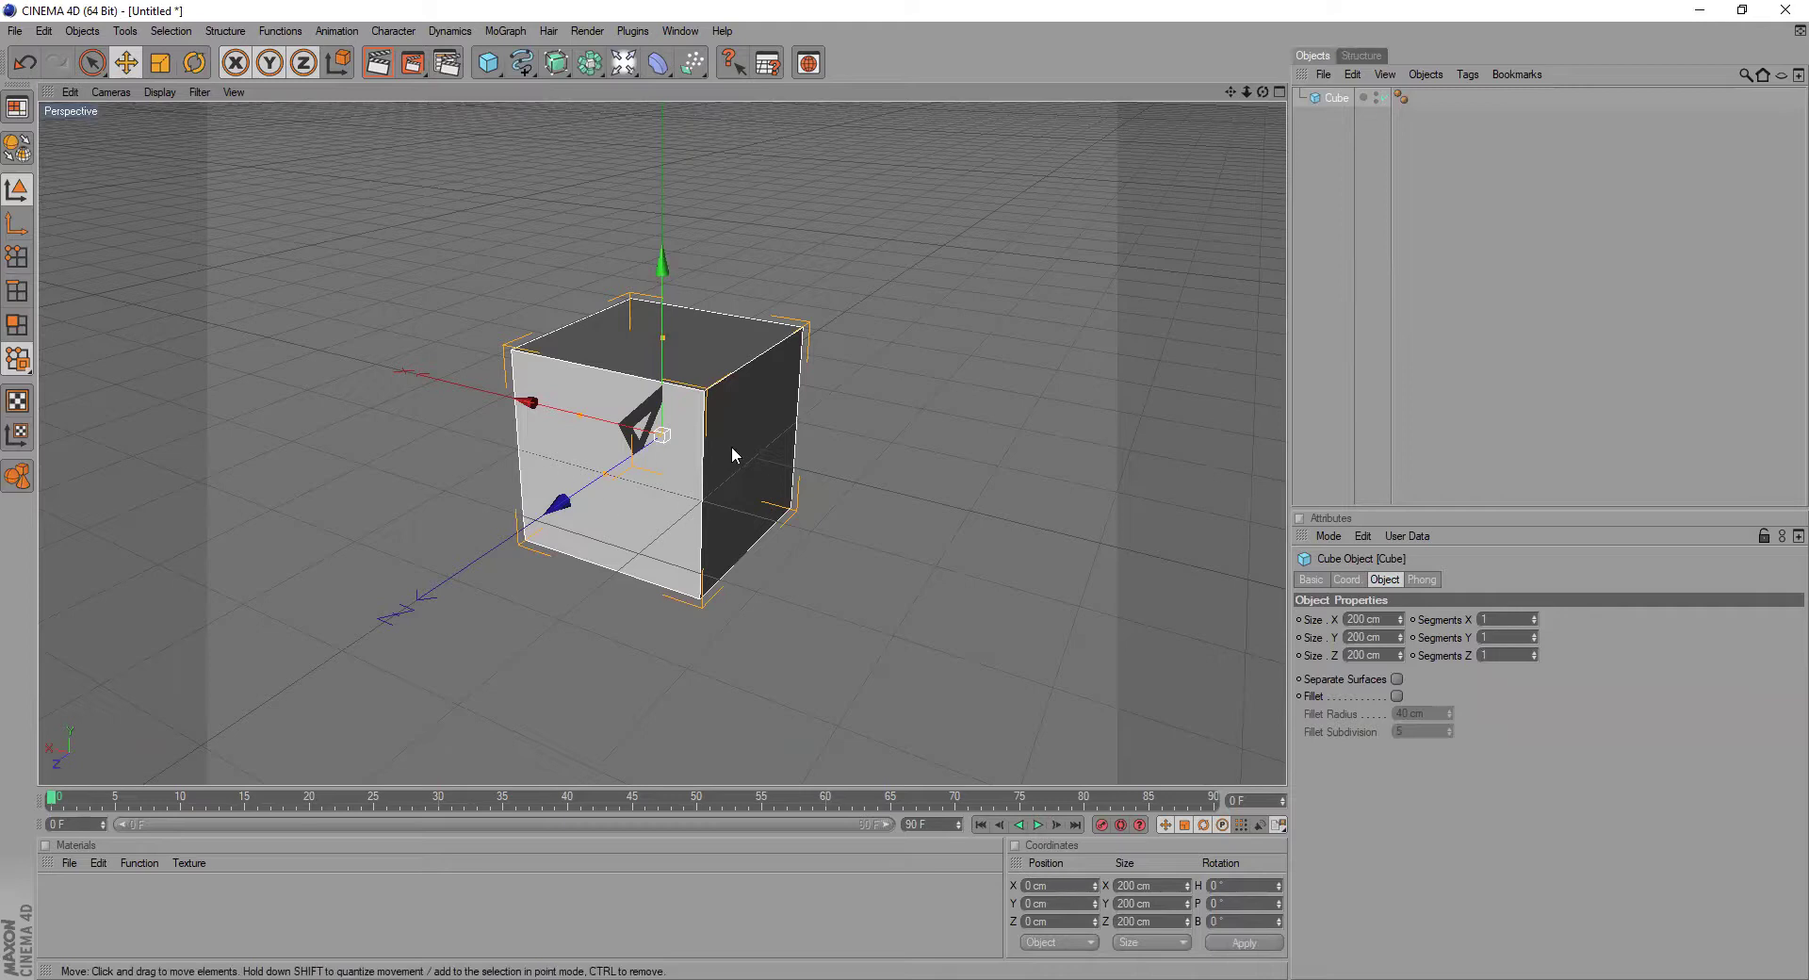
{"action": "left_click_drag", "start_coordinate": [1262, 92], "coordinate": [1149, 91]}
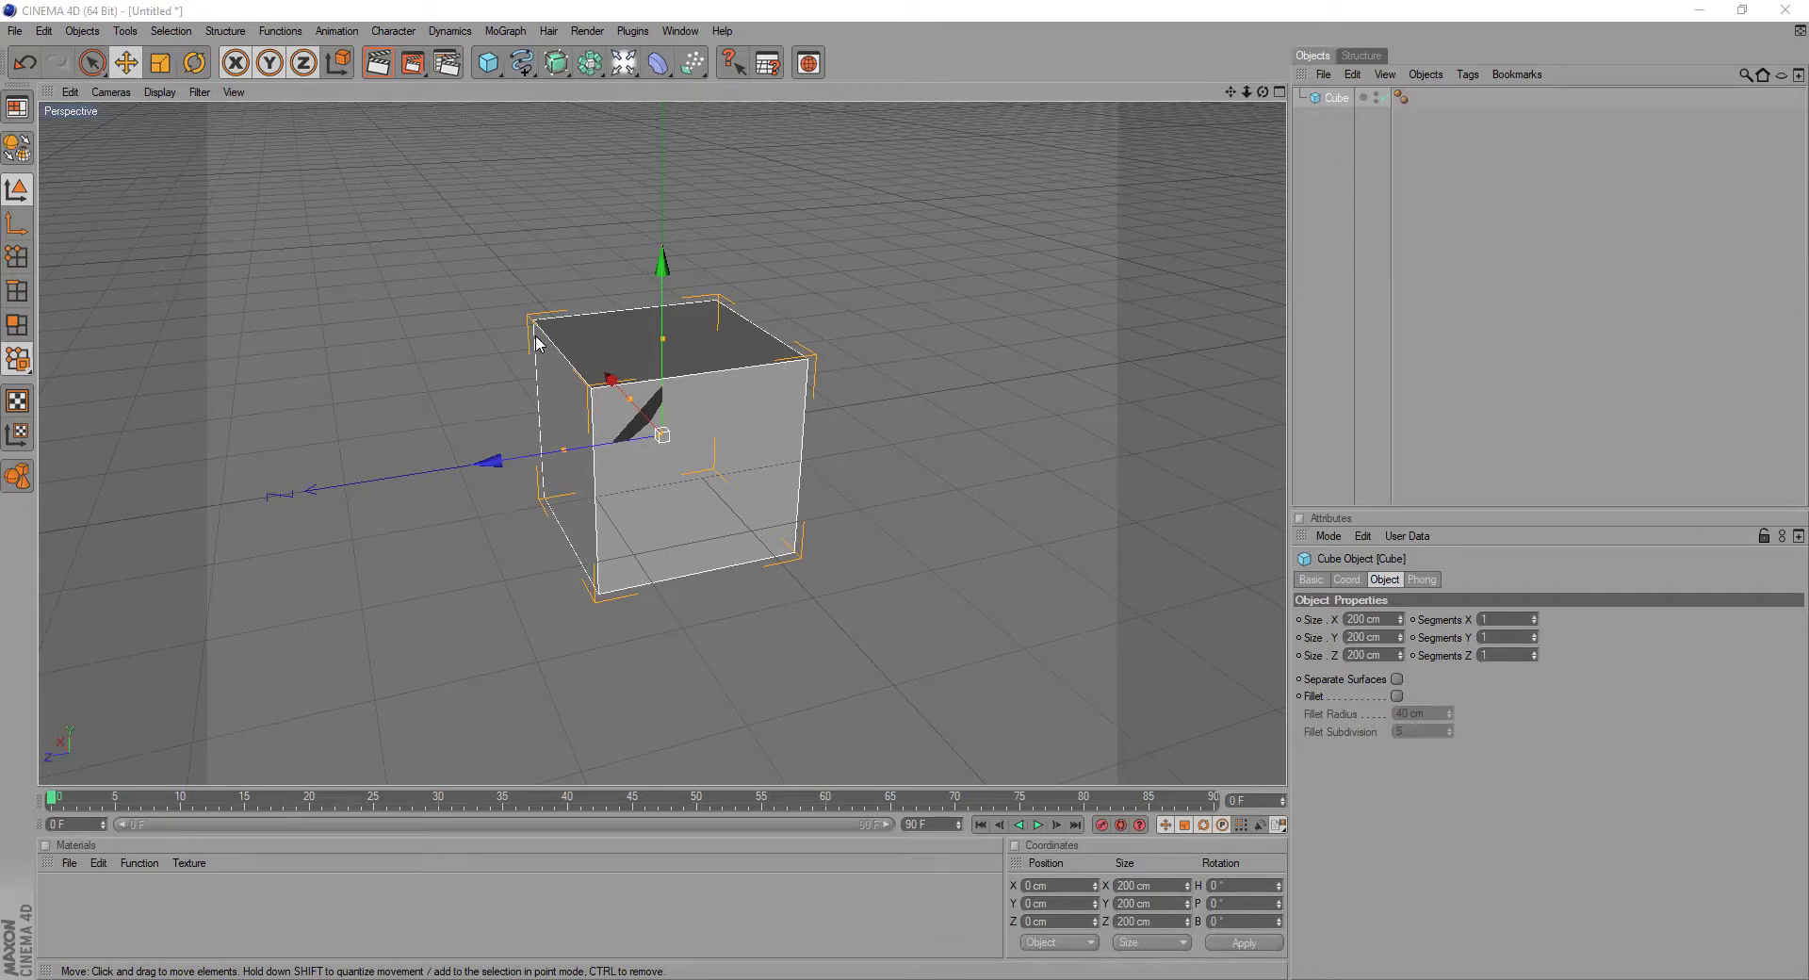
{"action": "left_click_drag", "start_coordinate": [1263, 92], "coordinate": [1314, 129]}
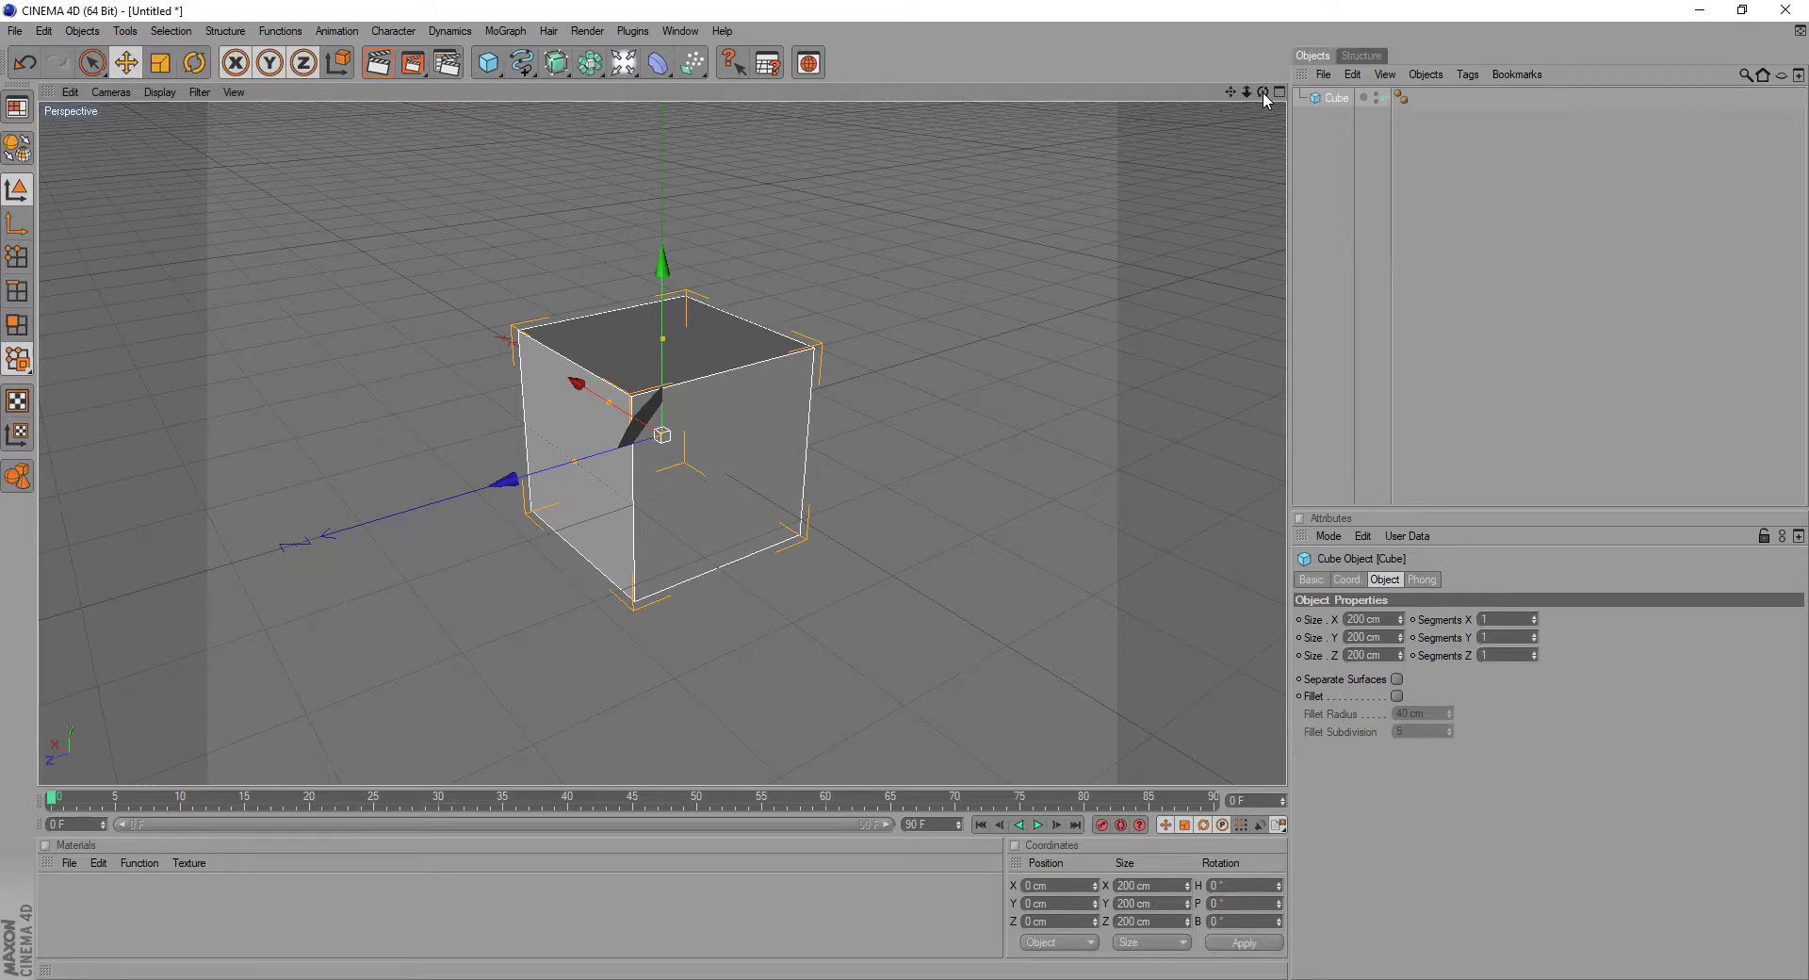
{"action": "left_click_drag", "start_coordinate": [1262, 92], "coordinate": [1194, 52]}
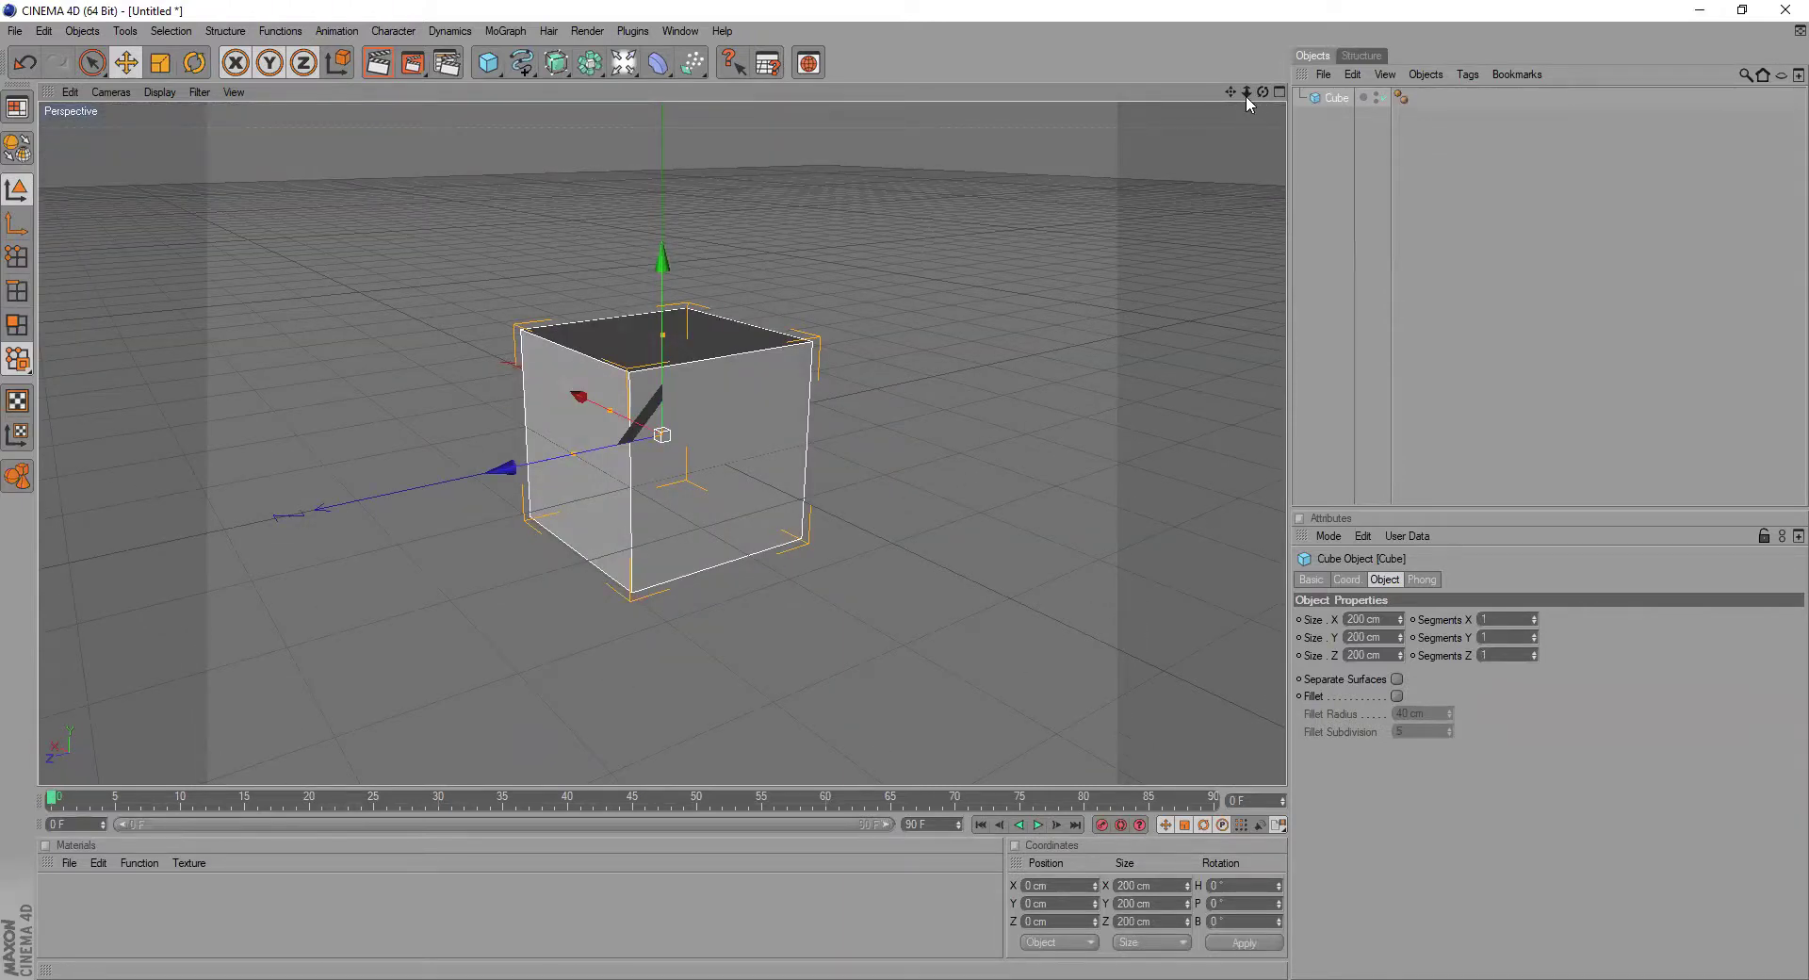
- Zoom the perspective view on the cube and pan it to examine the cube up close
{"action": "left_click_drag", "start_coordinate": [1245, 94], "coordinate": [1309, 92]}
{"action": "left_click_drag", "start_coordinate": [1246, 92], "coordinate": [1157, 91]}
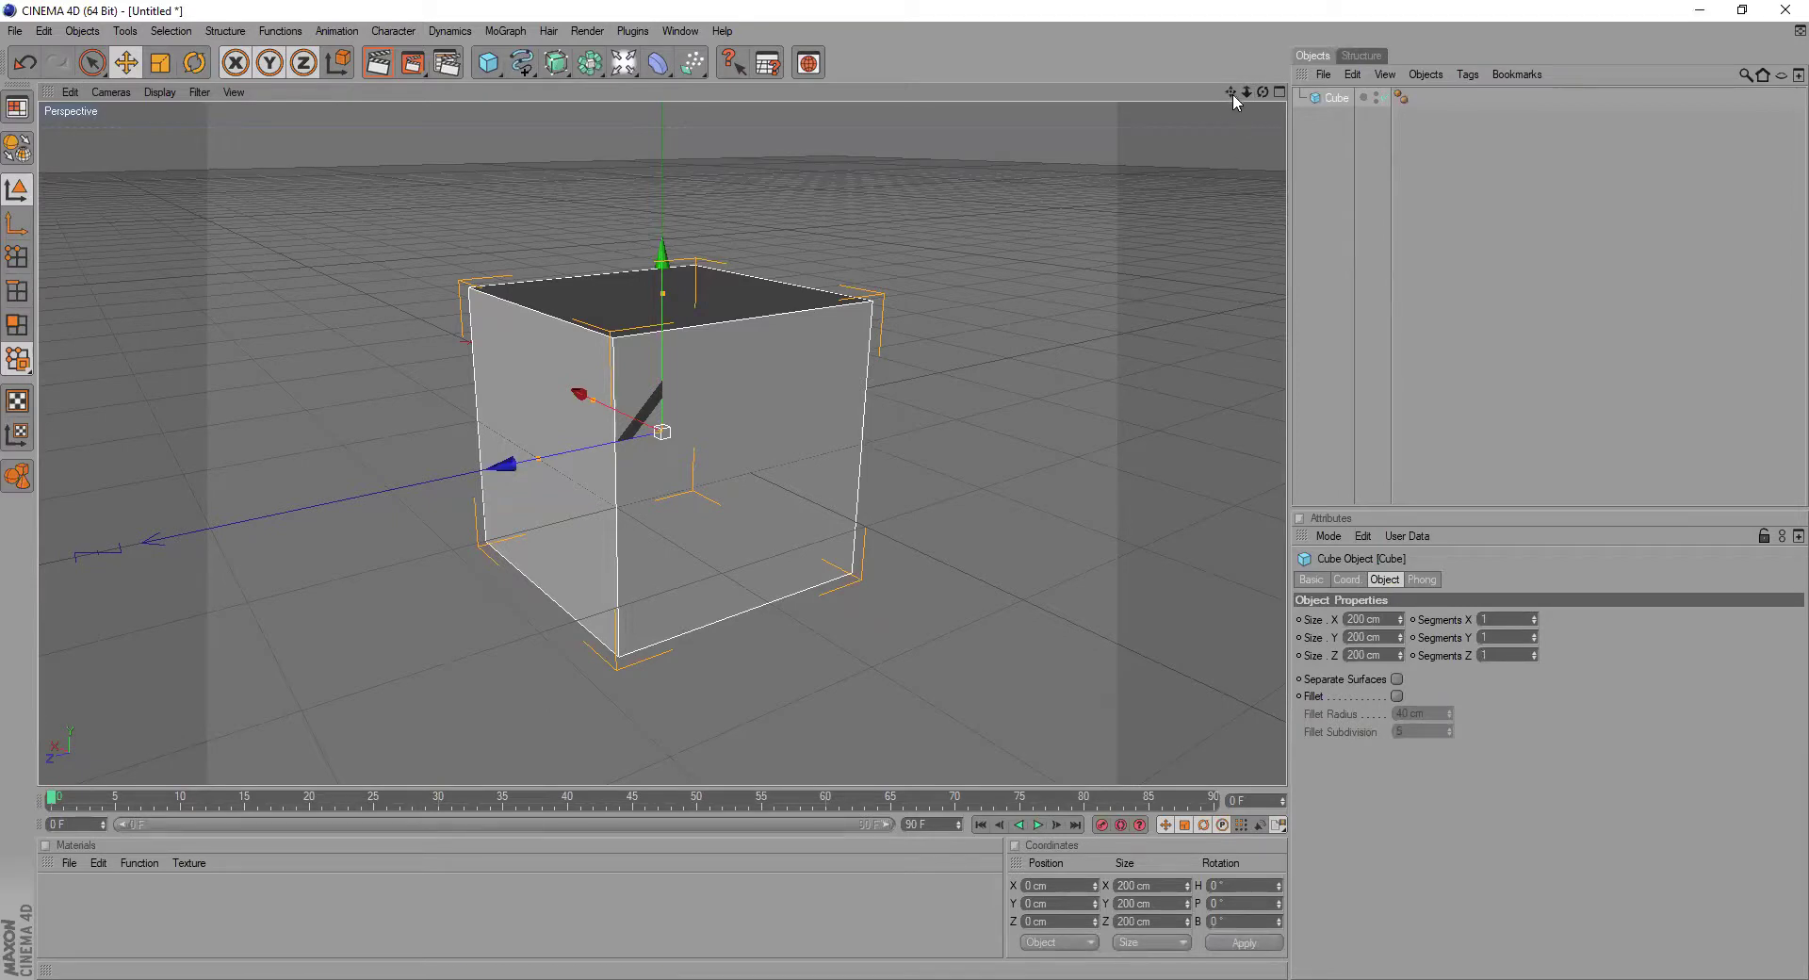
{"action": "mouse_move", "coordinate": [1230, 89]}
{"action": "left_mouse_down"}
{"action": "mouse_move", "coordinate": [942, 122]}
{"action": "mouse_move", "coordinate": [1422, 155]}
{"action": "mouse_move", "coordinate": [1658, 47]}
{"action": "mouse_move", "coordinate": [1069, 10]}
{"action": "mouse_move", "coordinate": [986, 103]}
{"action": "mouse_move", "coordinate": [1051, 150]}
{"action": "mouse_move", "coordinate": [1189, 149]}
{"action": "mouse_move", "coordinate": [1266, 119]}
{"action": "mouse_move", "coordinate": [1248, 70]}
{"action": "mouse_move", "coordinate": [1222, 100]}
{"action": "left_mouse_up"}
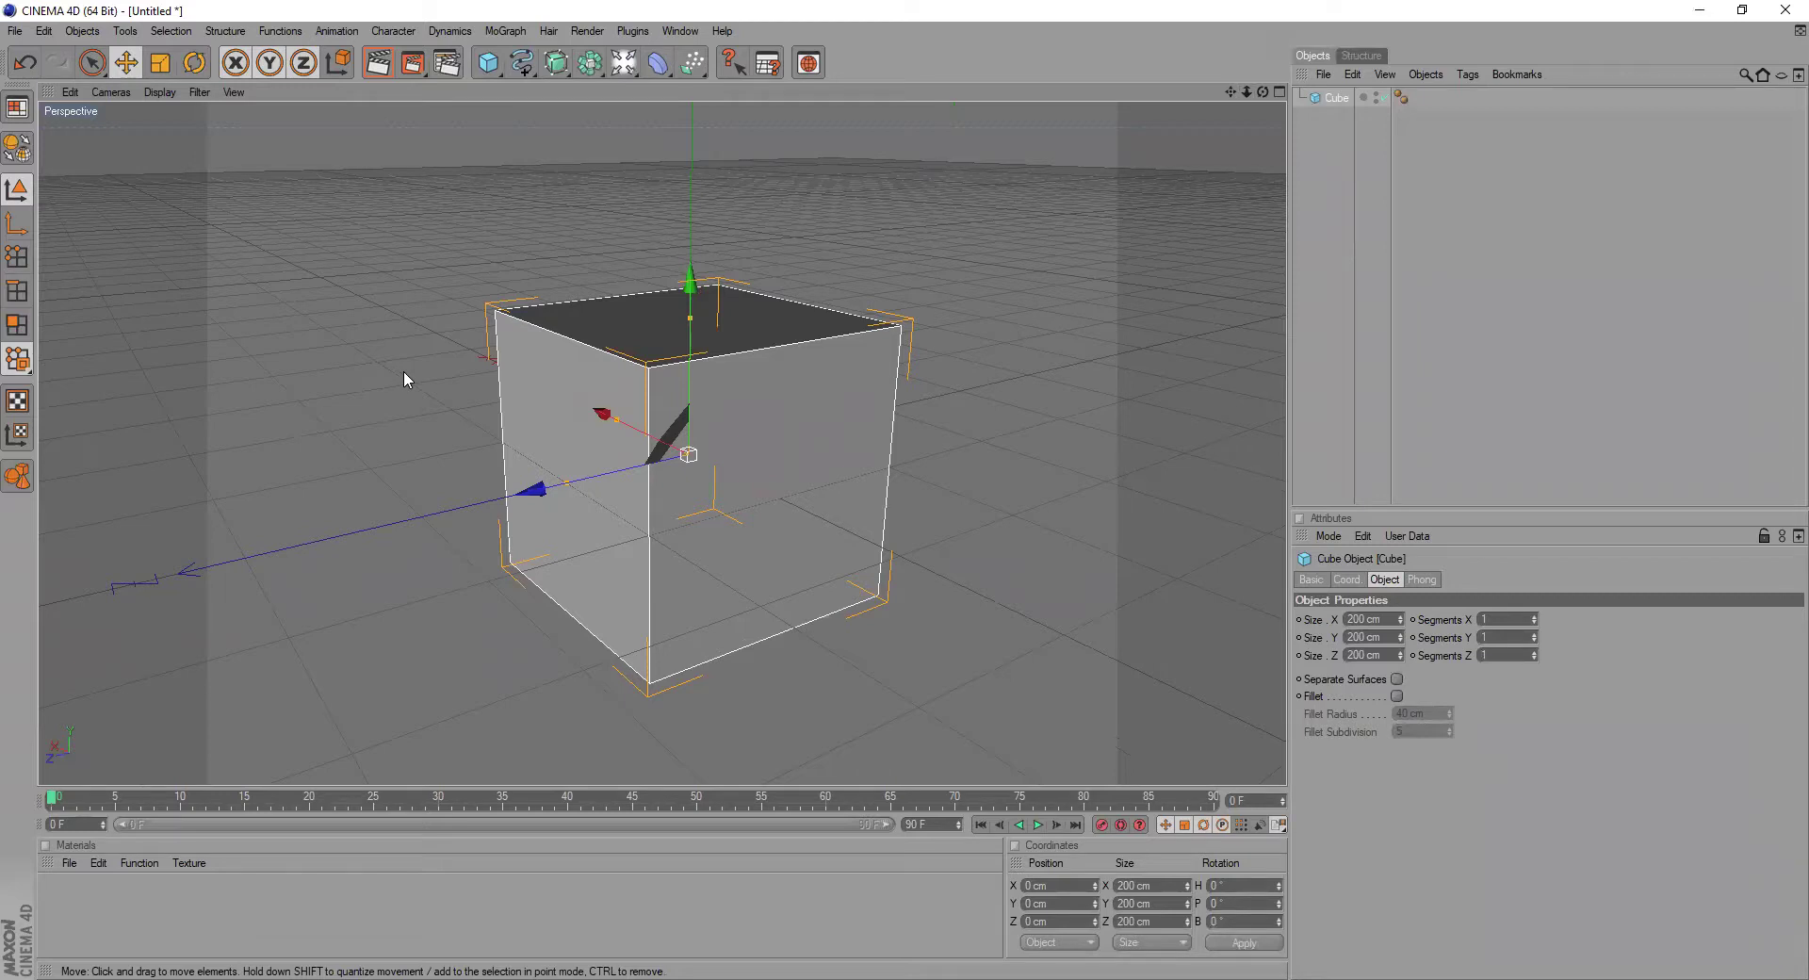
{"action": "left_click_drag", "start_coordinate": [1231, 91], "coordinate": [1345, 154]}
- Examine the cube from further angles and from near and far by orbiting and zooming the perspective view
{"action": "left_click_drag", "start_coordinate": [1259, 92], "coordinate": [1164, 177]}
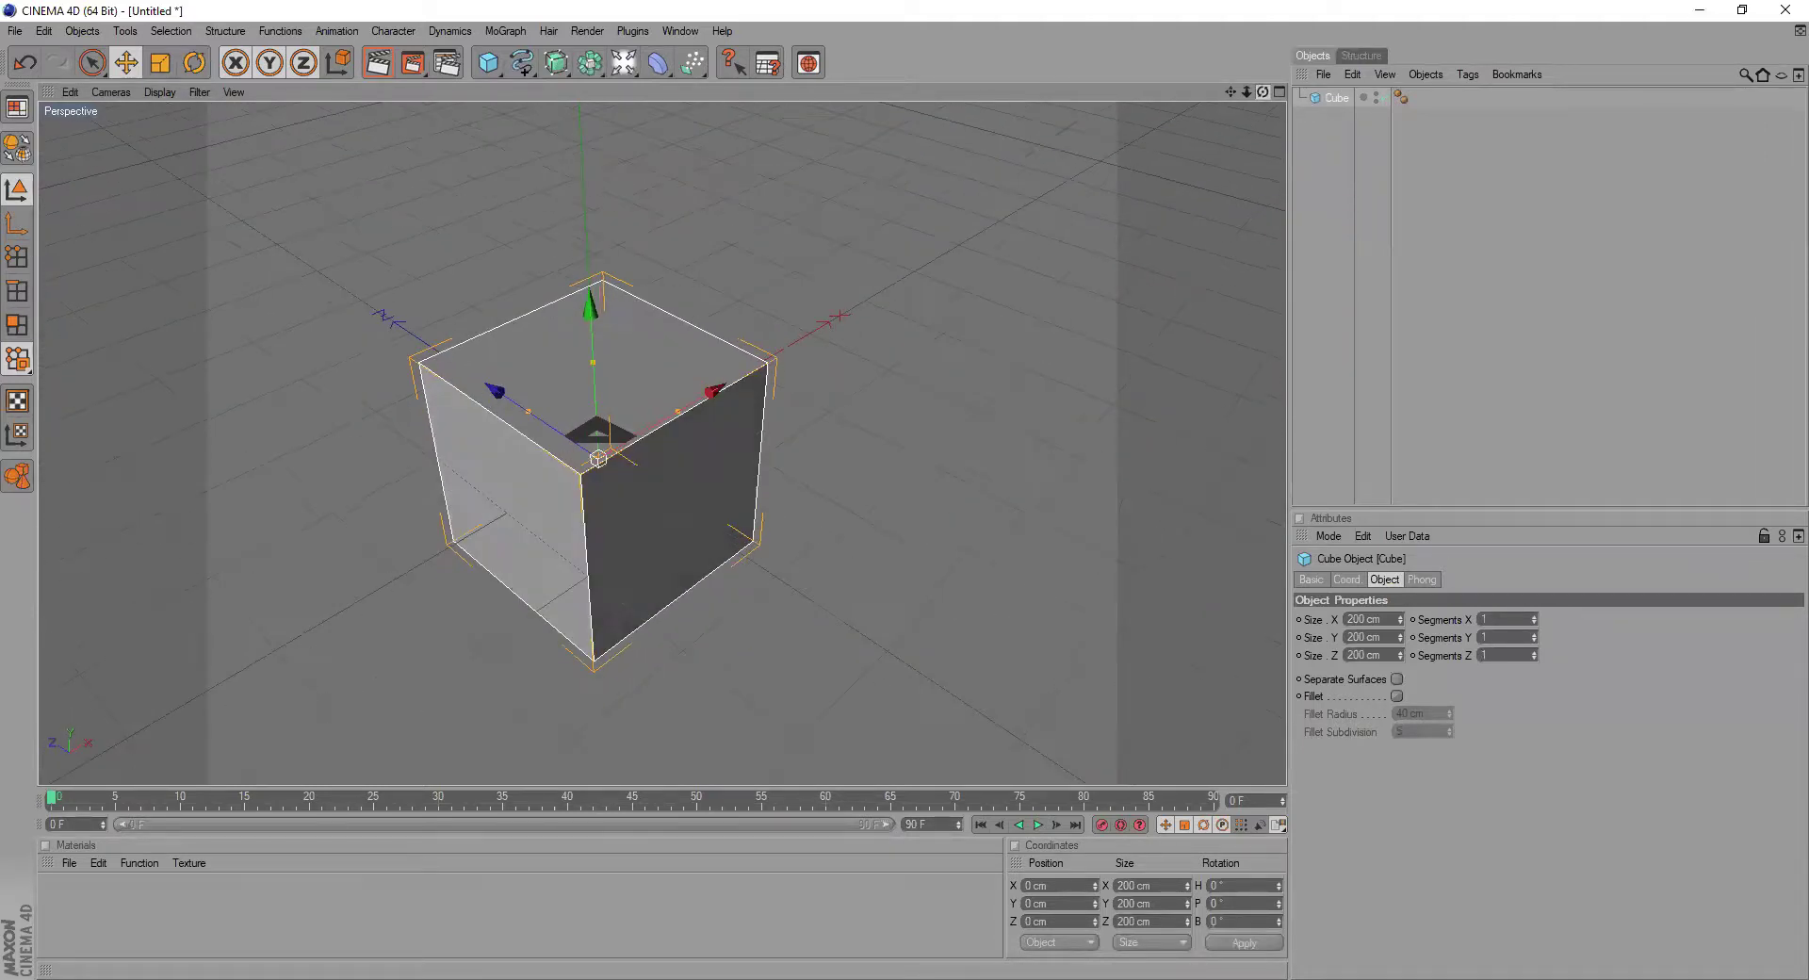
{"action": "left_click_drag", "start_coordinate": [908, 489], "coordinate": [897, 489], "text": "alt"}
{"action": "left_click_drag", "start_coordinate": [1262, 92], "coordinate": [1175, 138]}
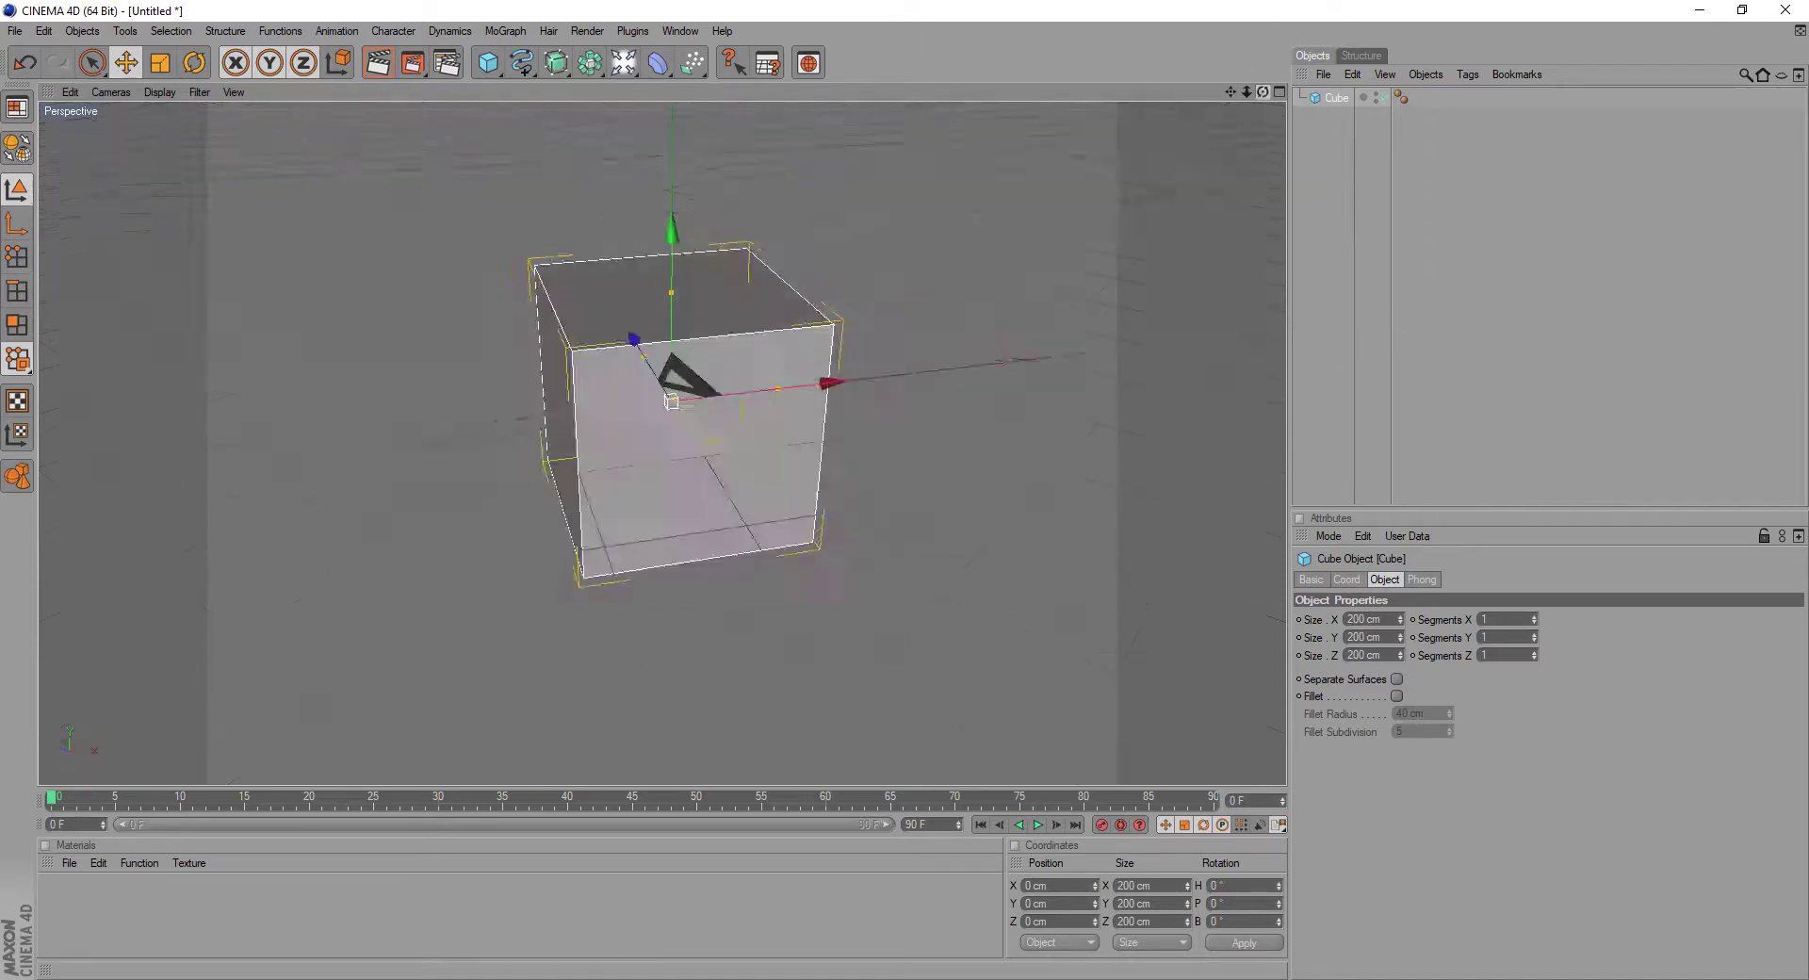
{"action": "mouse_move", "coordinate": [1262, 91]}
{"action": "left_mouse_down"}
{"action": "mouse_move", "coordinate": [1206, 91]}
{"action": "mouse_move", "coordinate": [1394, 92]}
{"action": "mouse_move", "coordinate": [1257, 92]}
{"action": "left_mouse_up"}
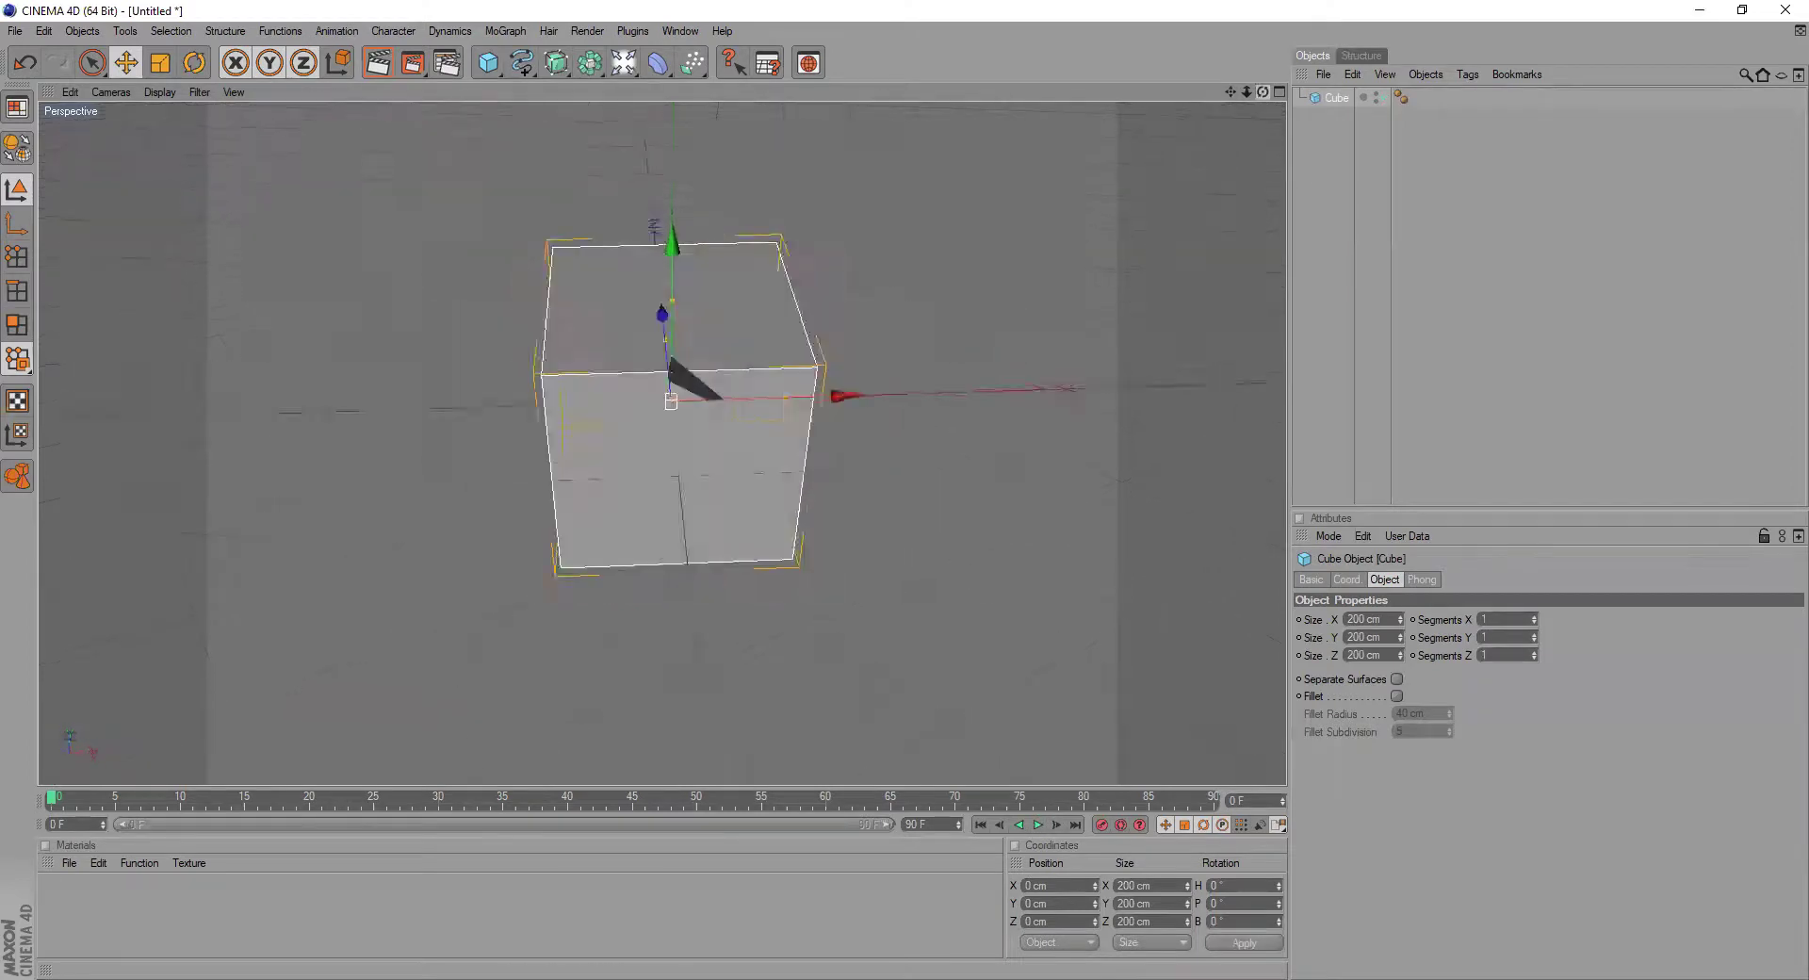
{"action": "left_click_drag", "start_coordinate": [1262, 91], "coordinate": [1460, 155]}
{"action": "left_click_drag", "start_coordinate": [905, 501], "coordinate": [1097, 485], "text": "alt"}
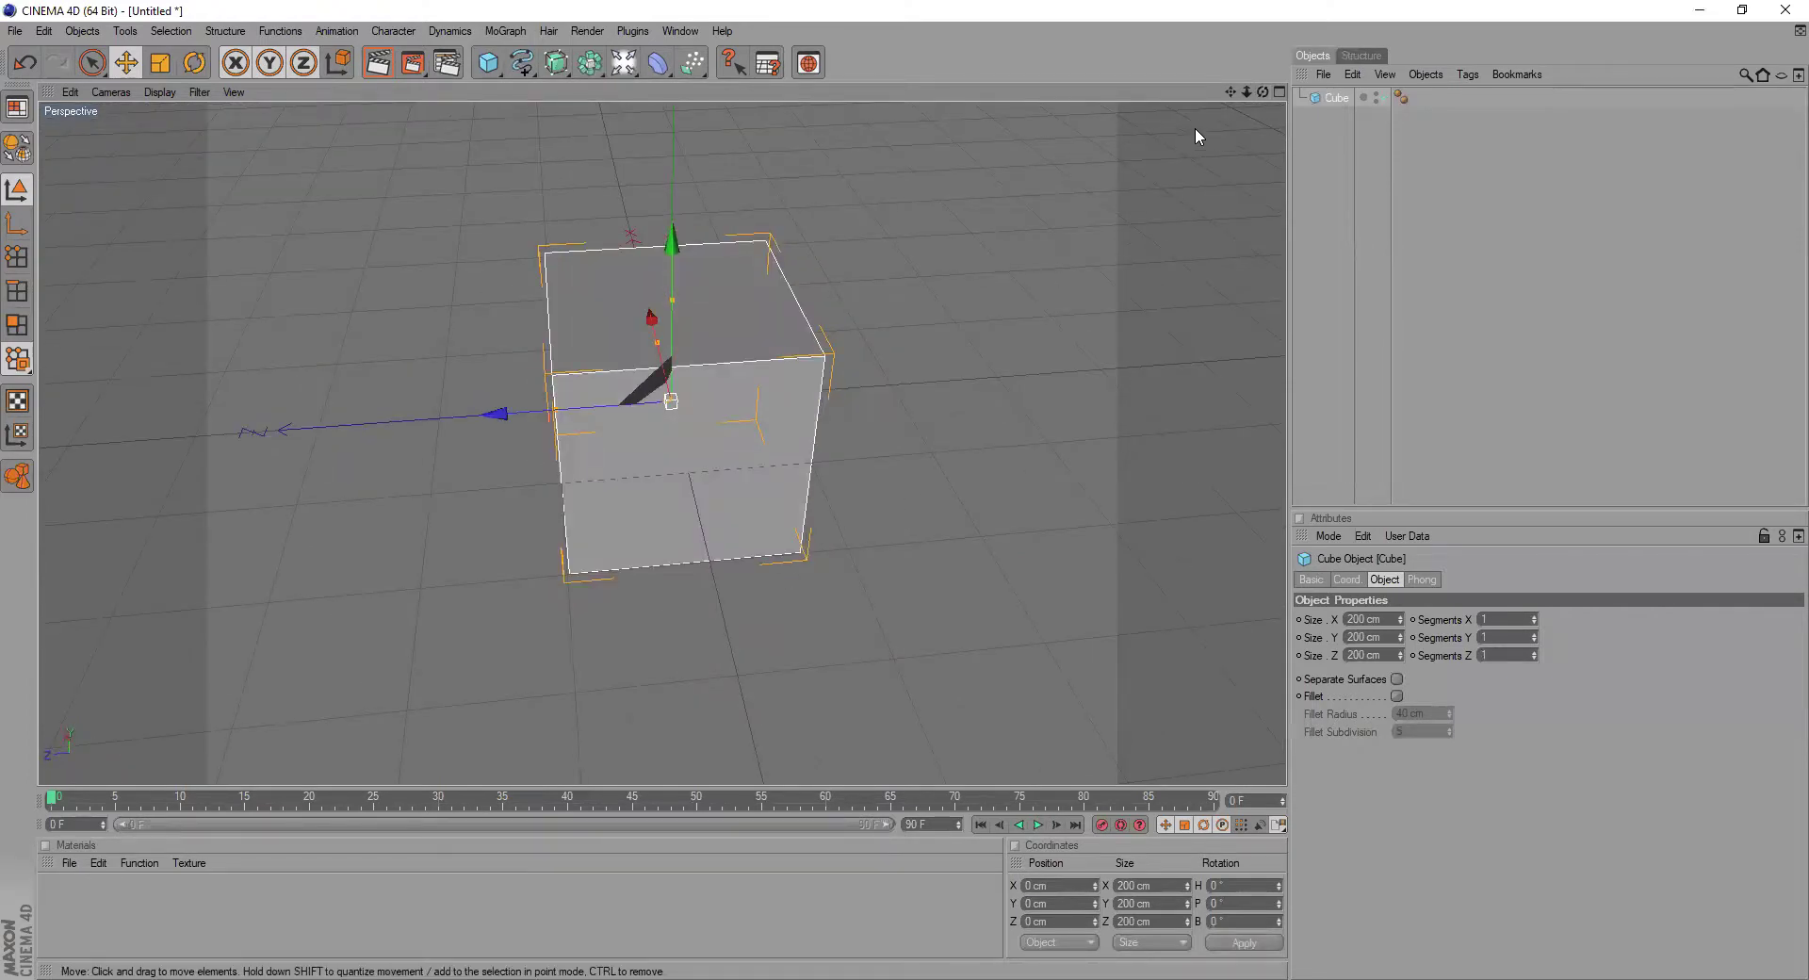
{"action": "scroll", "coordinate": [1096, 174], "scroll_direction": "down", "scroll_amount": 1}
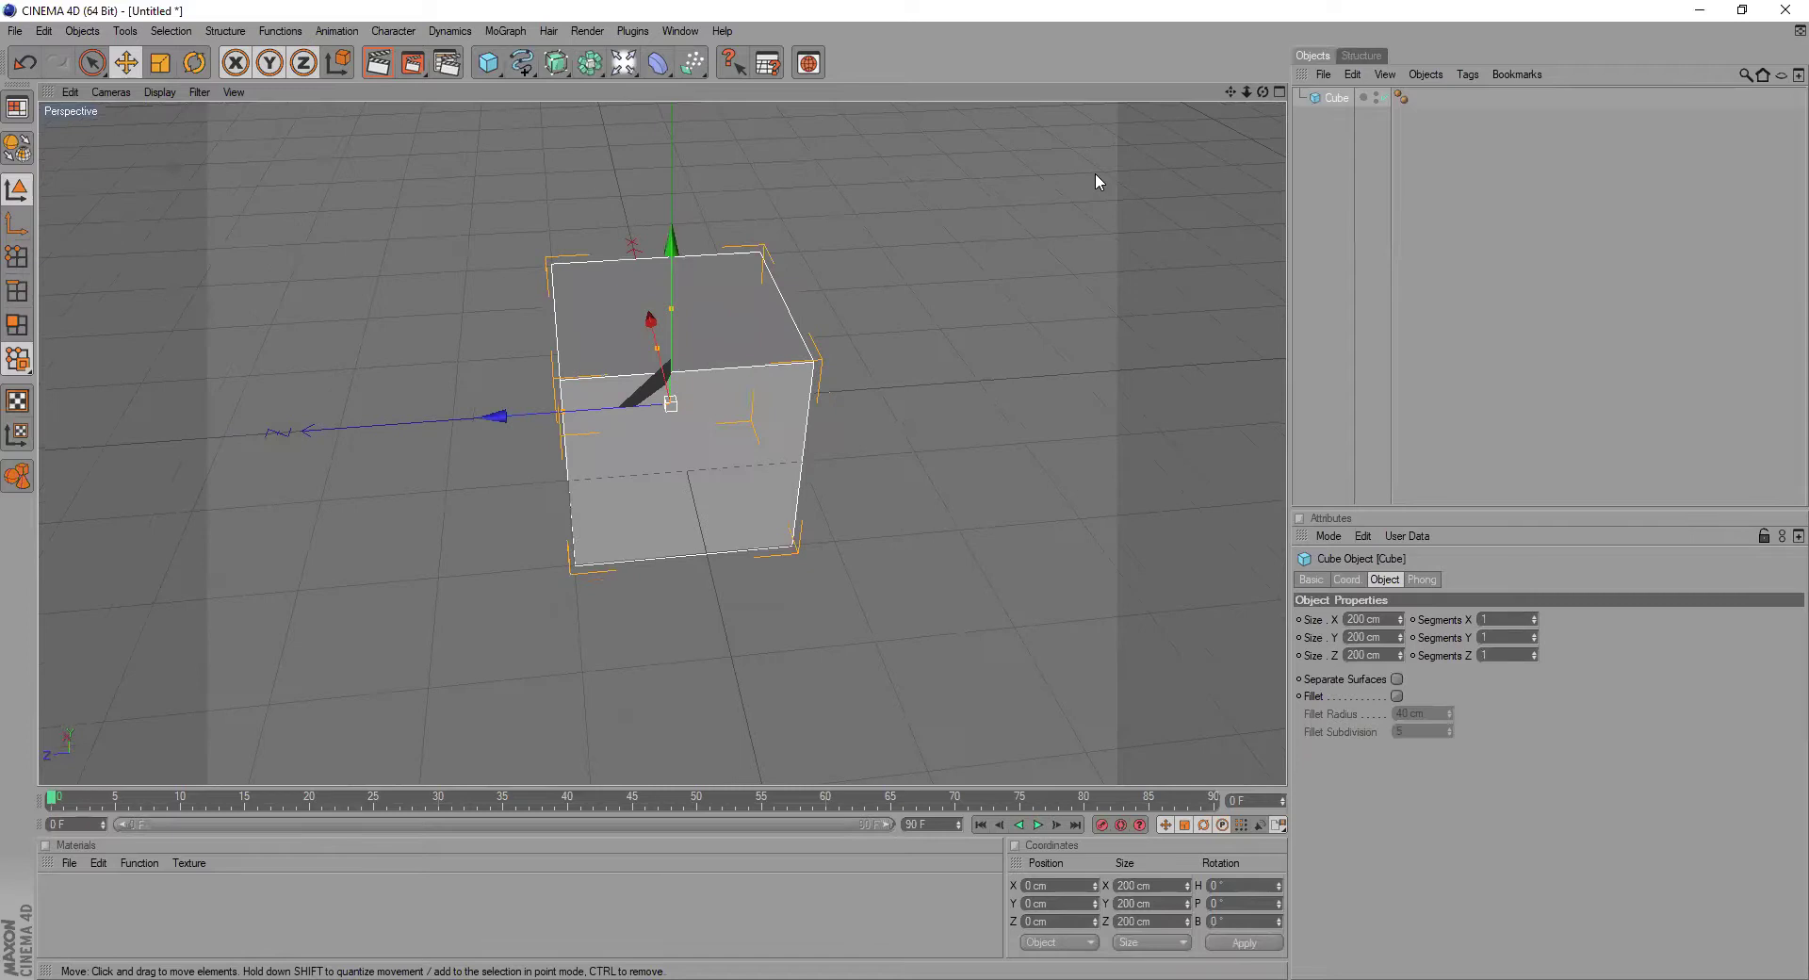
{"action": "mouse_move", "coordinate": [1227, 91]}
{"action": "left_mouse_down"}
{"action": "mouse_move", "coordinate": [1230, 113]}
{"action": "mouse_move", "coordinate": [1240, 92]}
{"action": "mouse_move", "coordinate": [1197, 109]}
{"action": "mouse_move", "coordinate": [1260, 93]}
{"action": "left_mouse_up"}
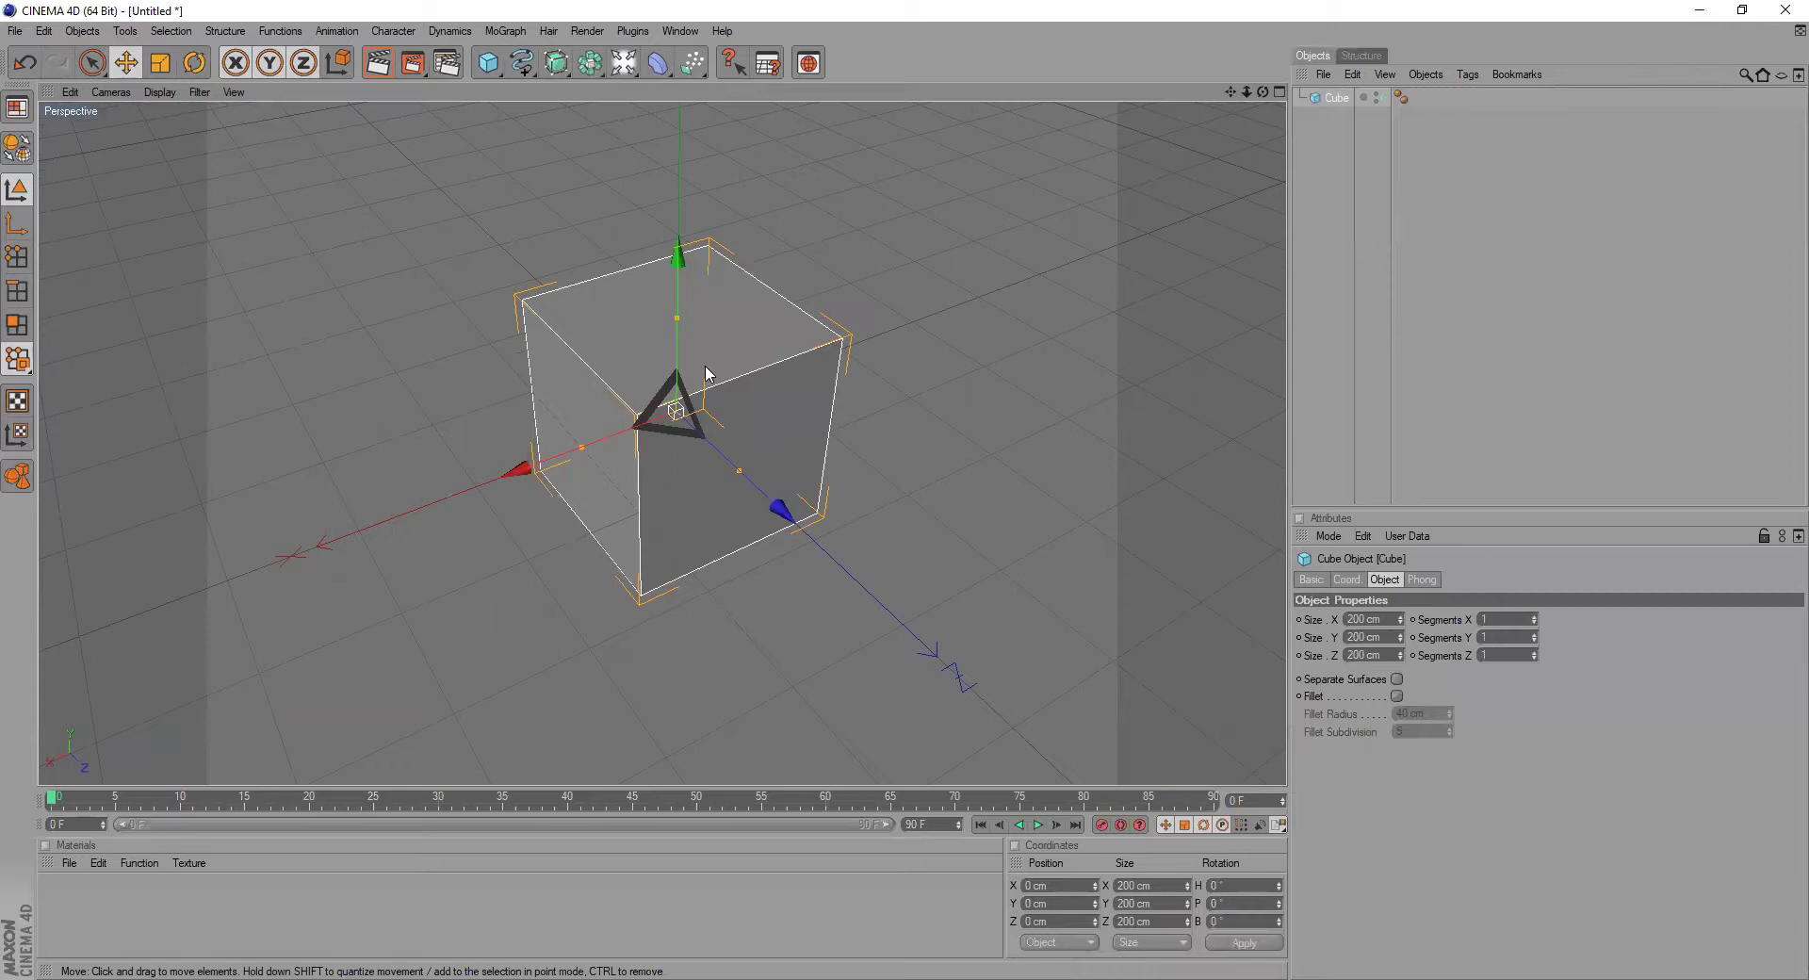
{"action": "scroll", "coordinate": [751, 376], "scroll_direction": "up", "scroll_amount": 3}
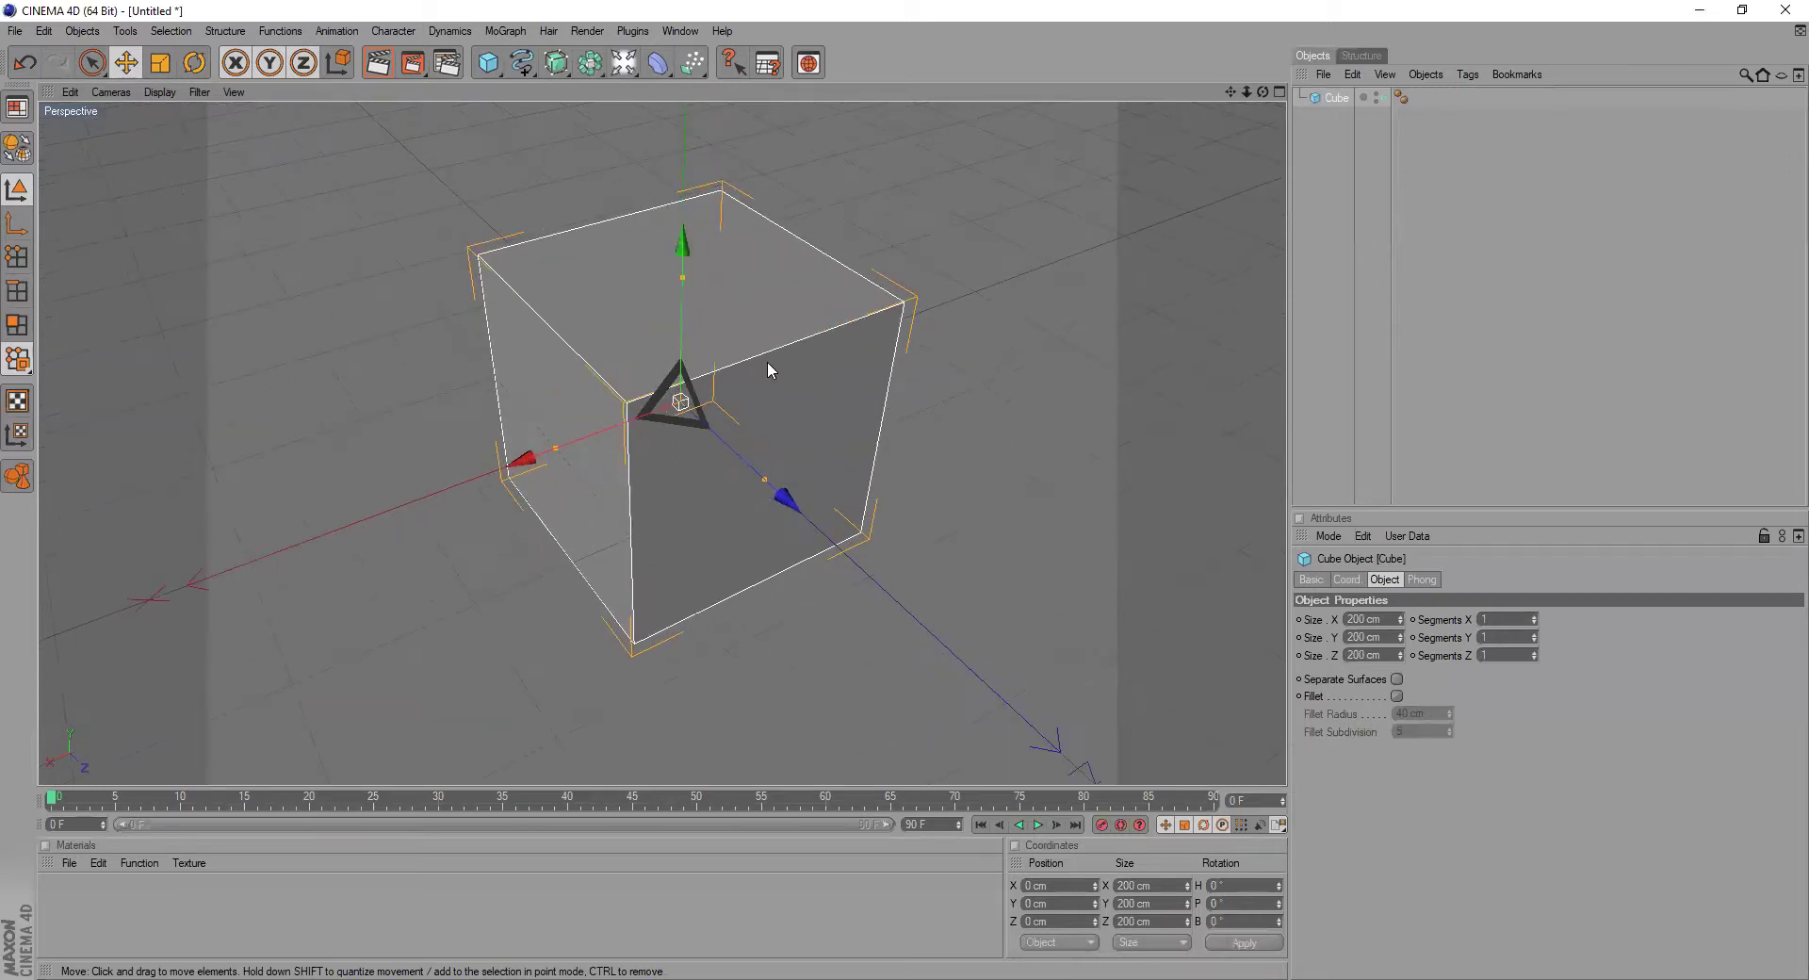
{"action": "scroll", "coordinate": [753, 432], "scroll_direction": "down", "scroll_amount": 2}
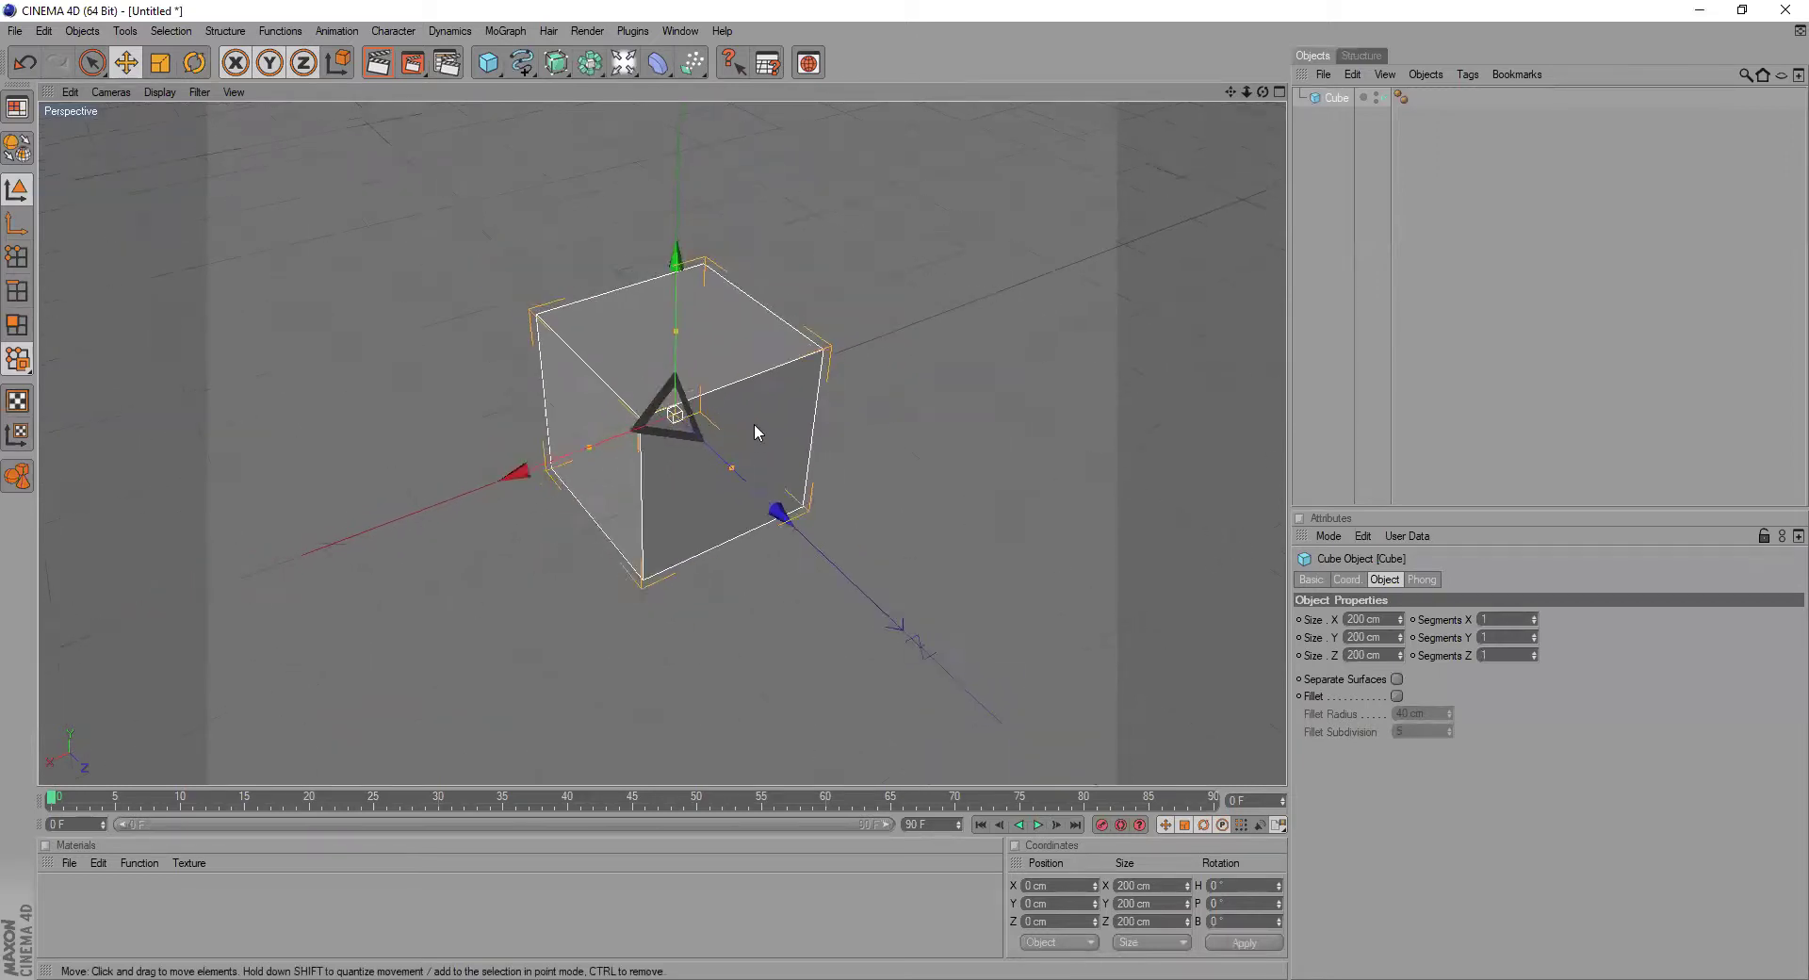
{"action": "scroll", "coordinate": [754, 433], "scroll_direction": "down", "scroll_amount": 2}
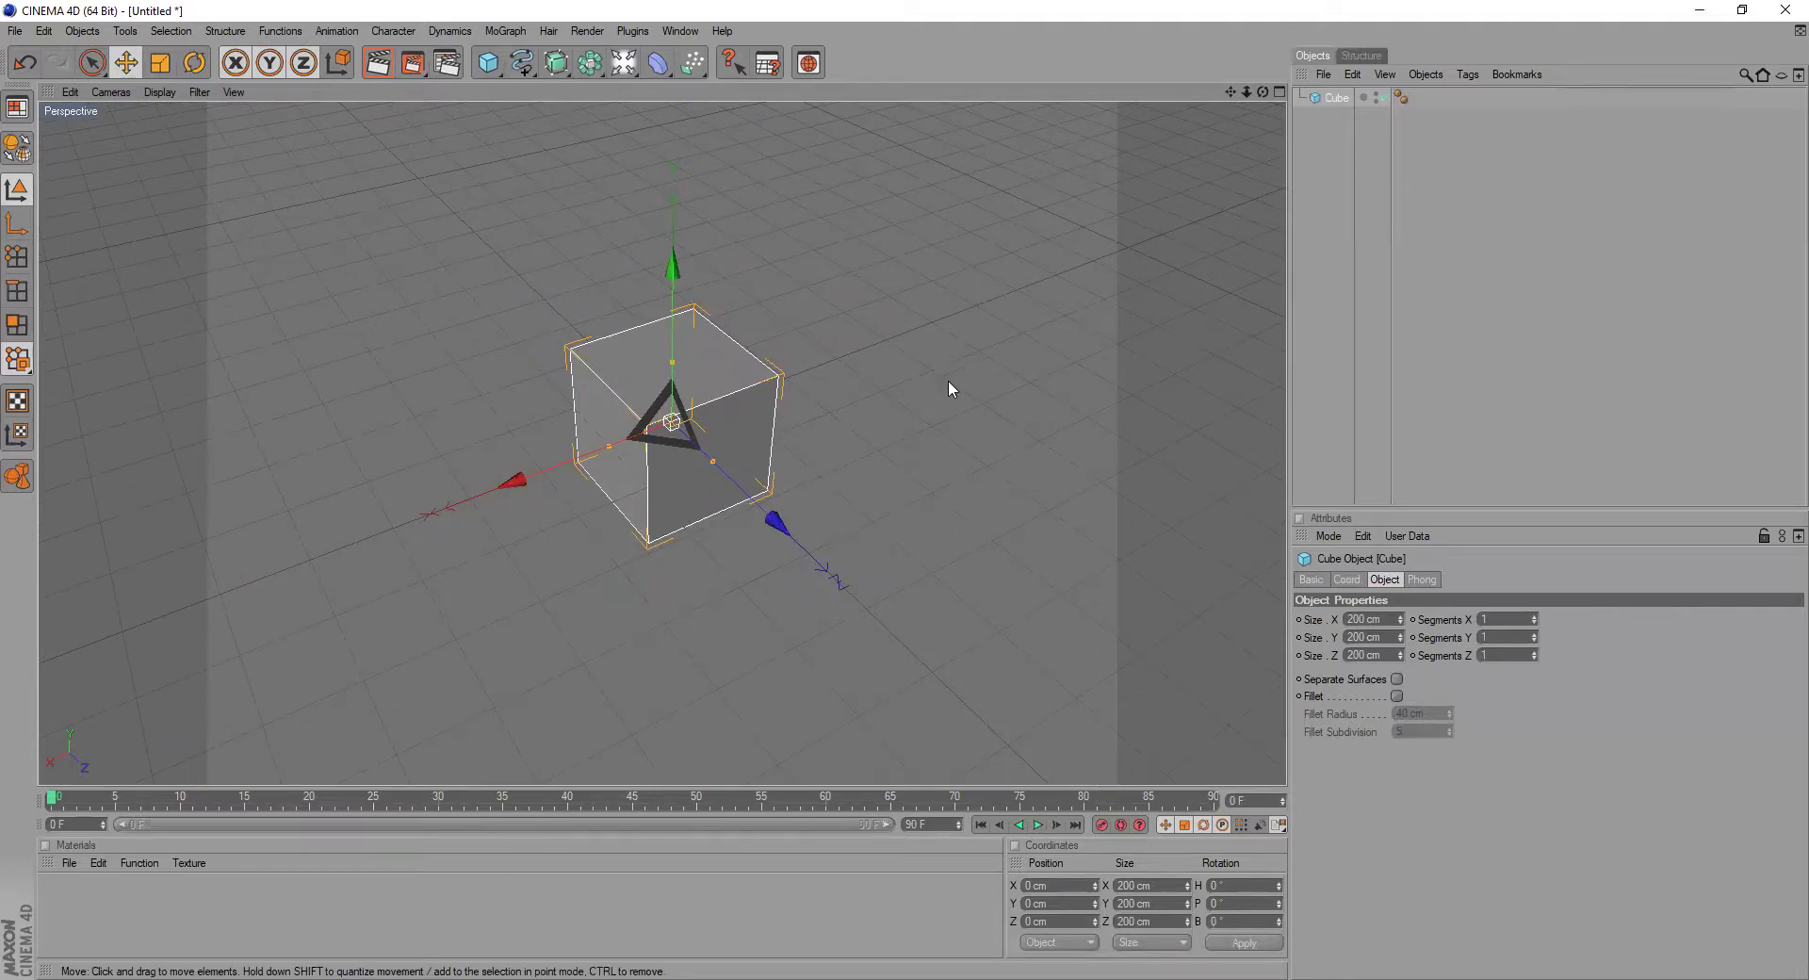
- Delete the existing cube and add a new cube primitive to the scene
{"action": "key", "text": "Delete"}
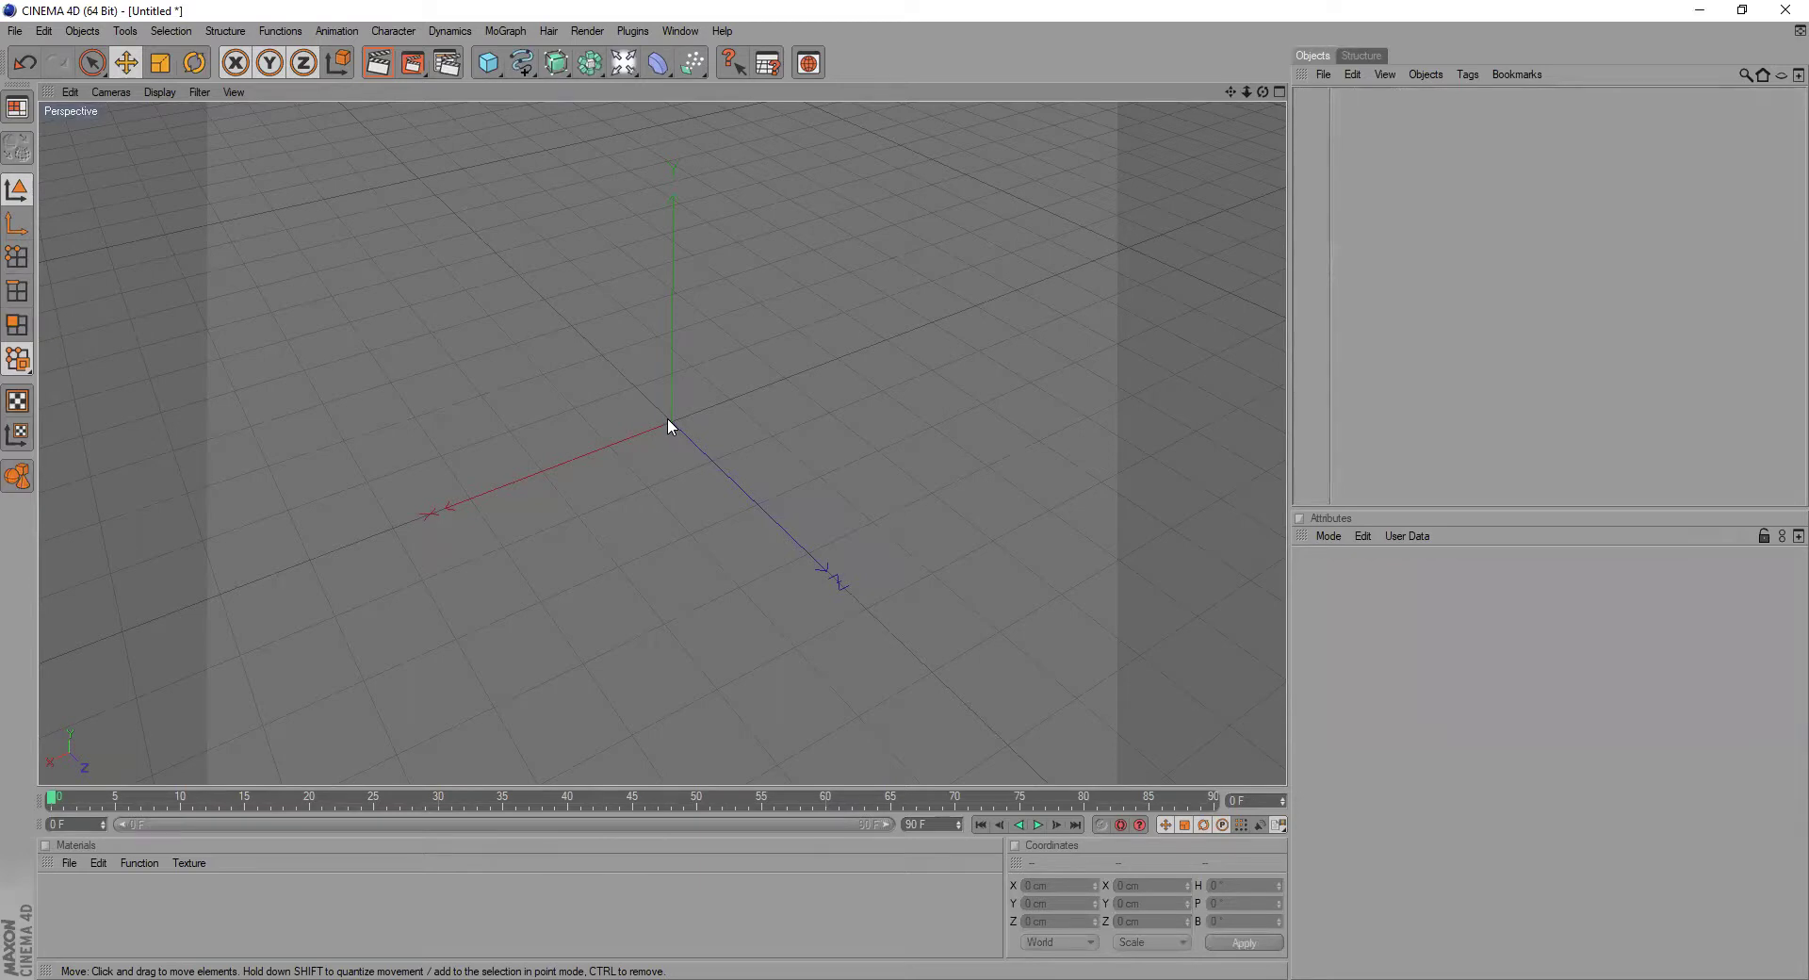
{"action": "left_click", "coordinate": [491, 68]}
{"action": "left_click", "coordinate": [440, 267]}
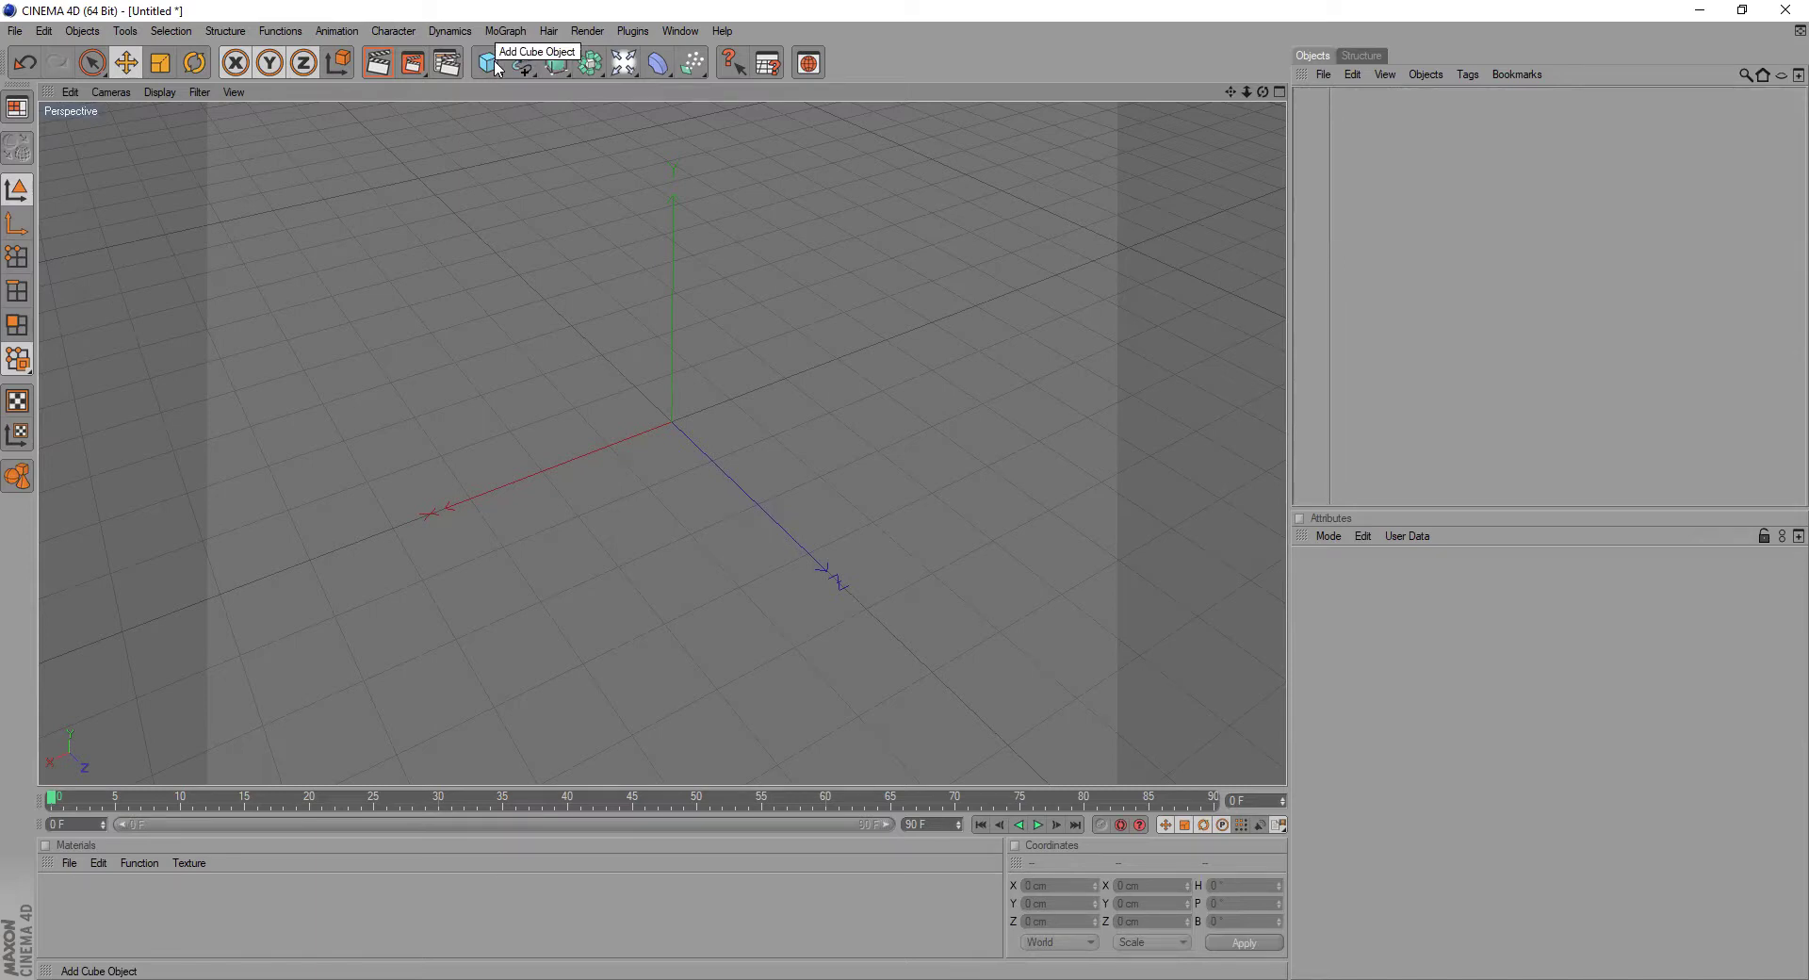
{"action": "left_click", "coordinate": [492, 60]}
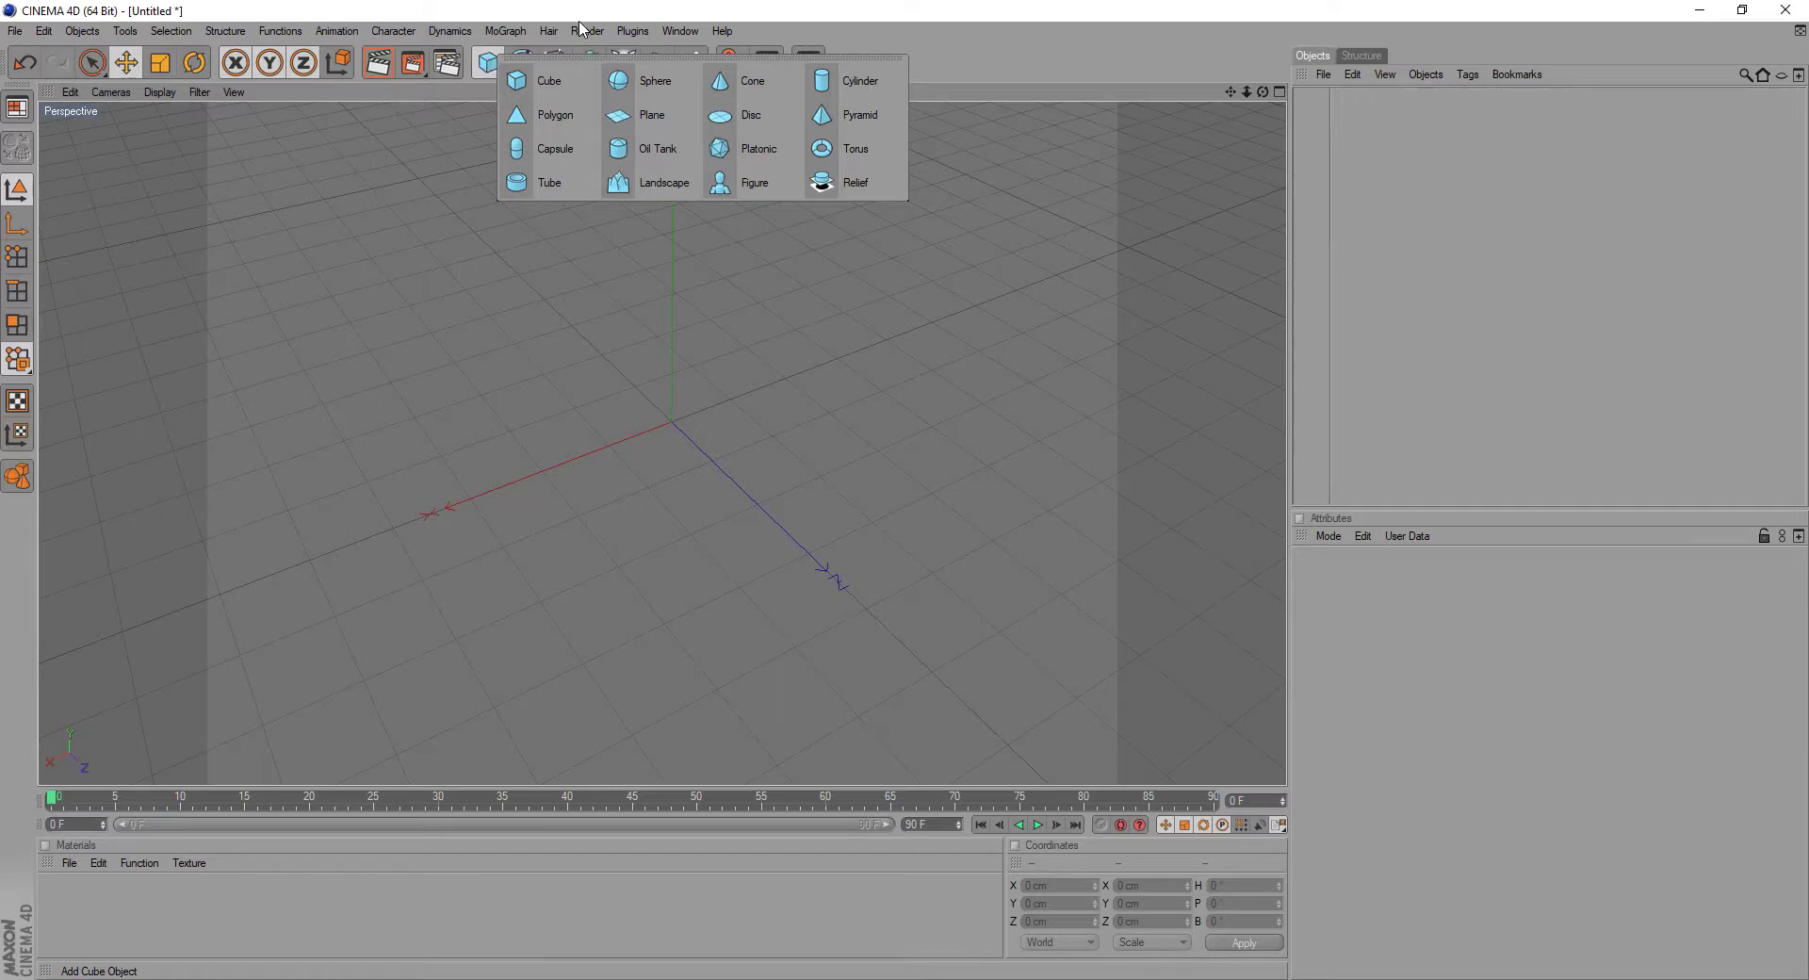
{"action": "left_click", "coordinate": [542, 85]}
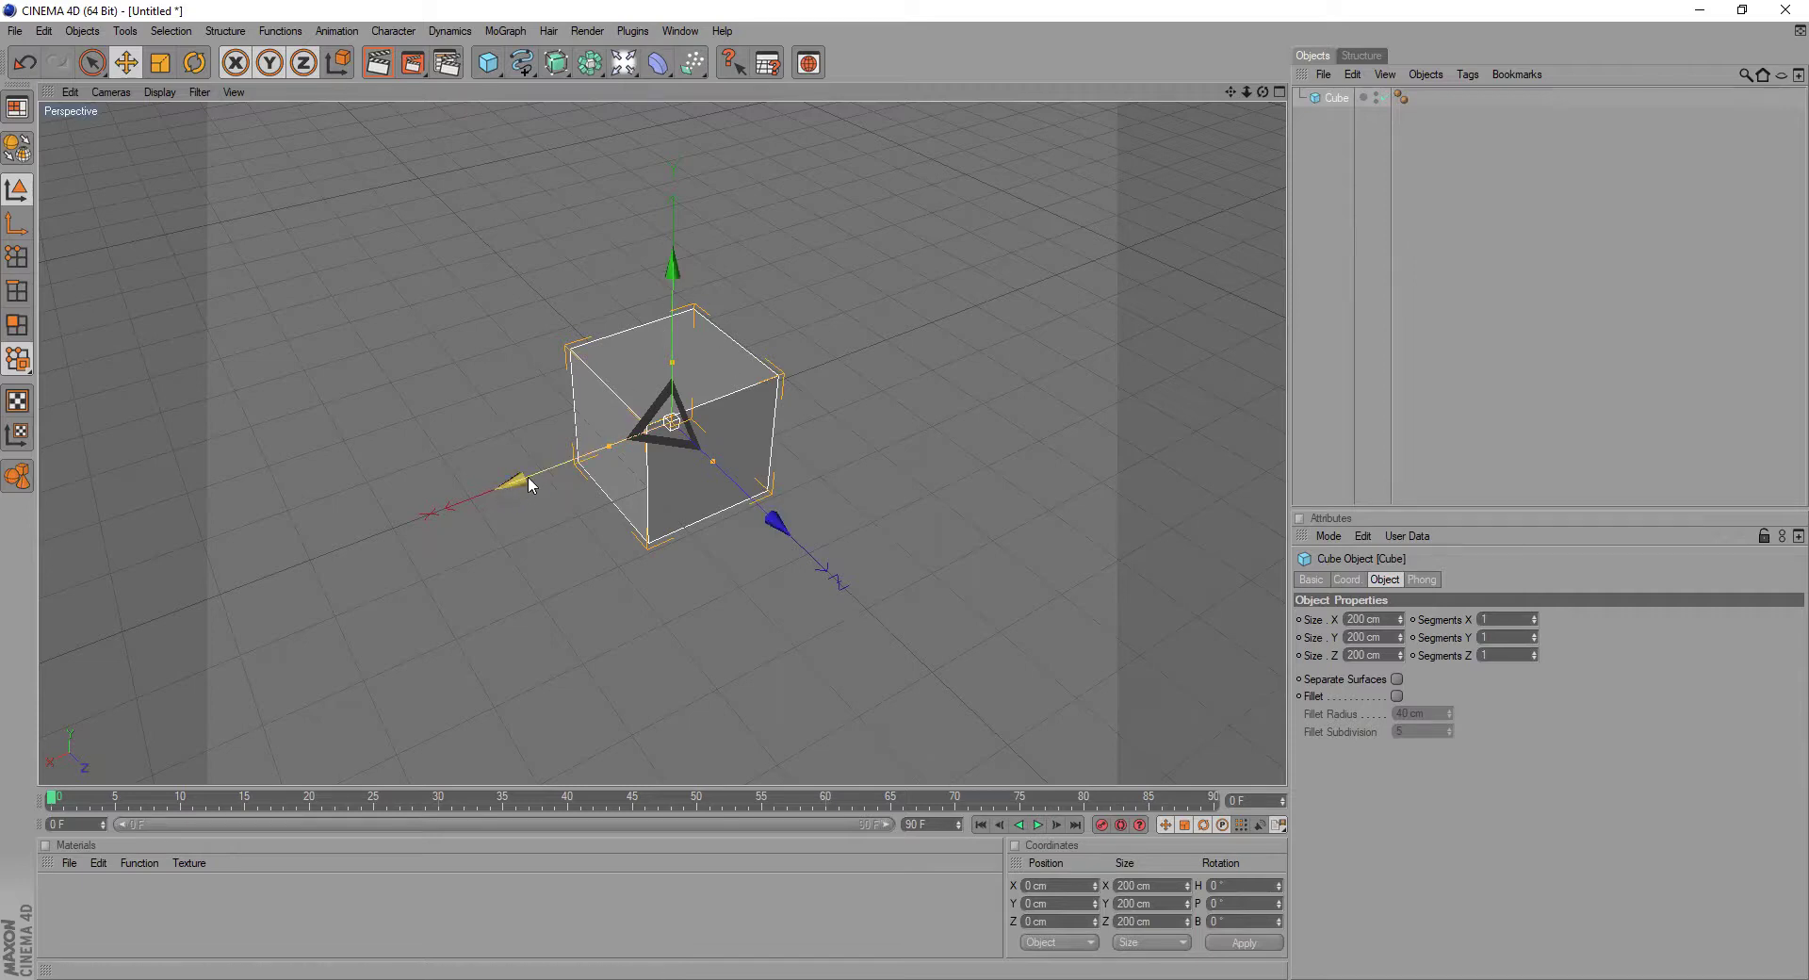
- Move the cube along its Z and X axes to about X -117 cm and Z -419 cm
{"action": "left_click_drag", "start_coordinate": [776, 527], "coordinate": [623, 386]}
{"action": "left_click_drag", "start_coordinate": [369, 345], "coordinate": [434, 325]}
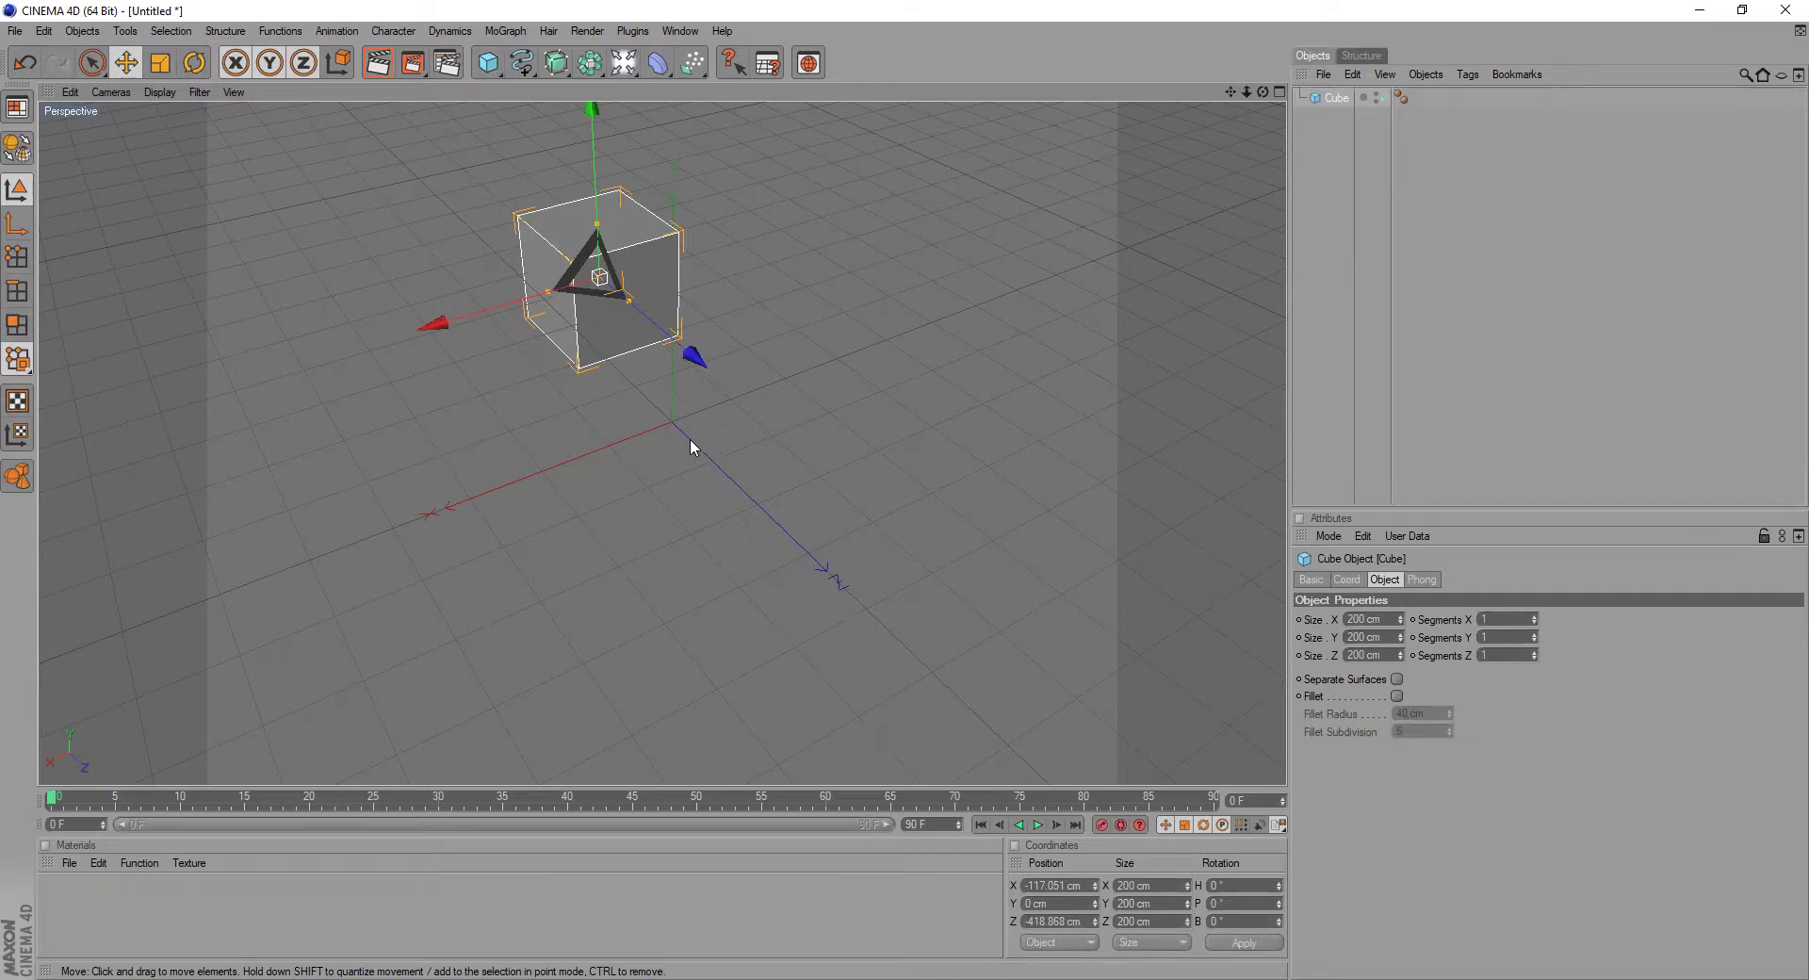
{"action": "middle_click", "coordinate": [528, 482]}
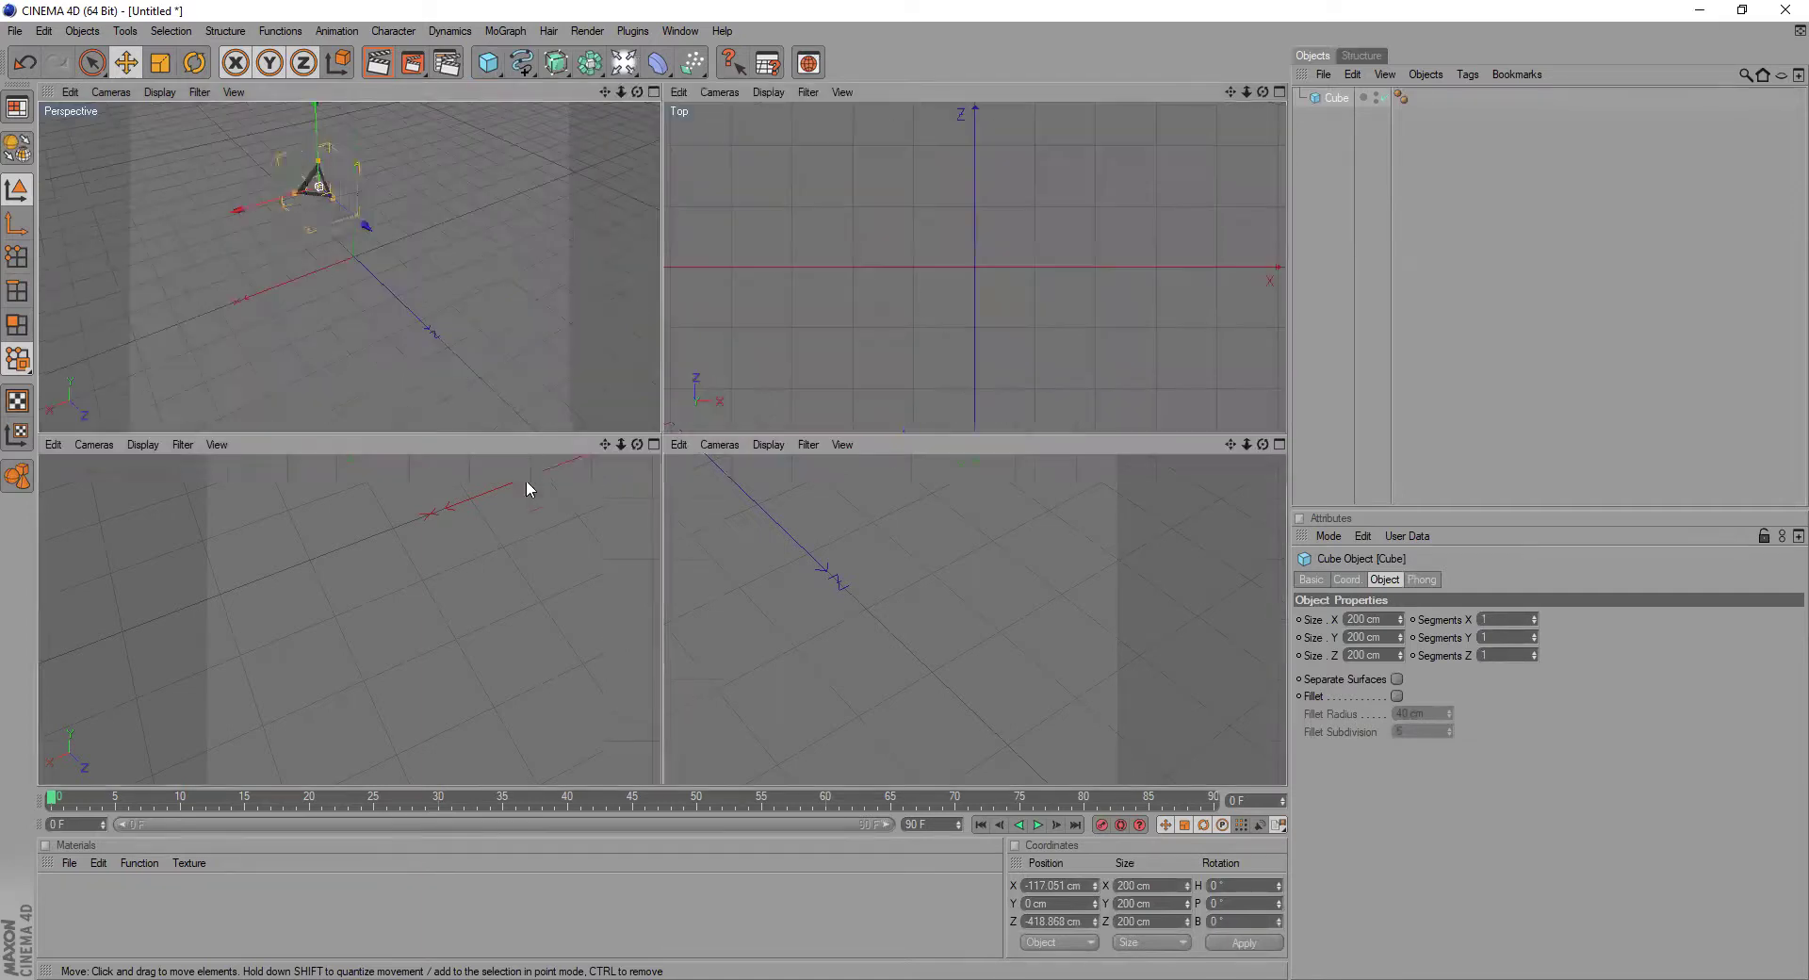
{"action": "middle_click", "coordinate": [477, 345]}
- Move the cube freely in space to about X -287 cm, Y 26 cm, Z -337 cm
{"action": "left_click_drag", "start_coordinate": [1230, 91], "coordinate": [1314, 187]}
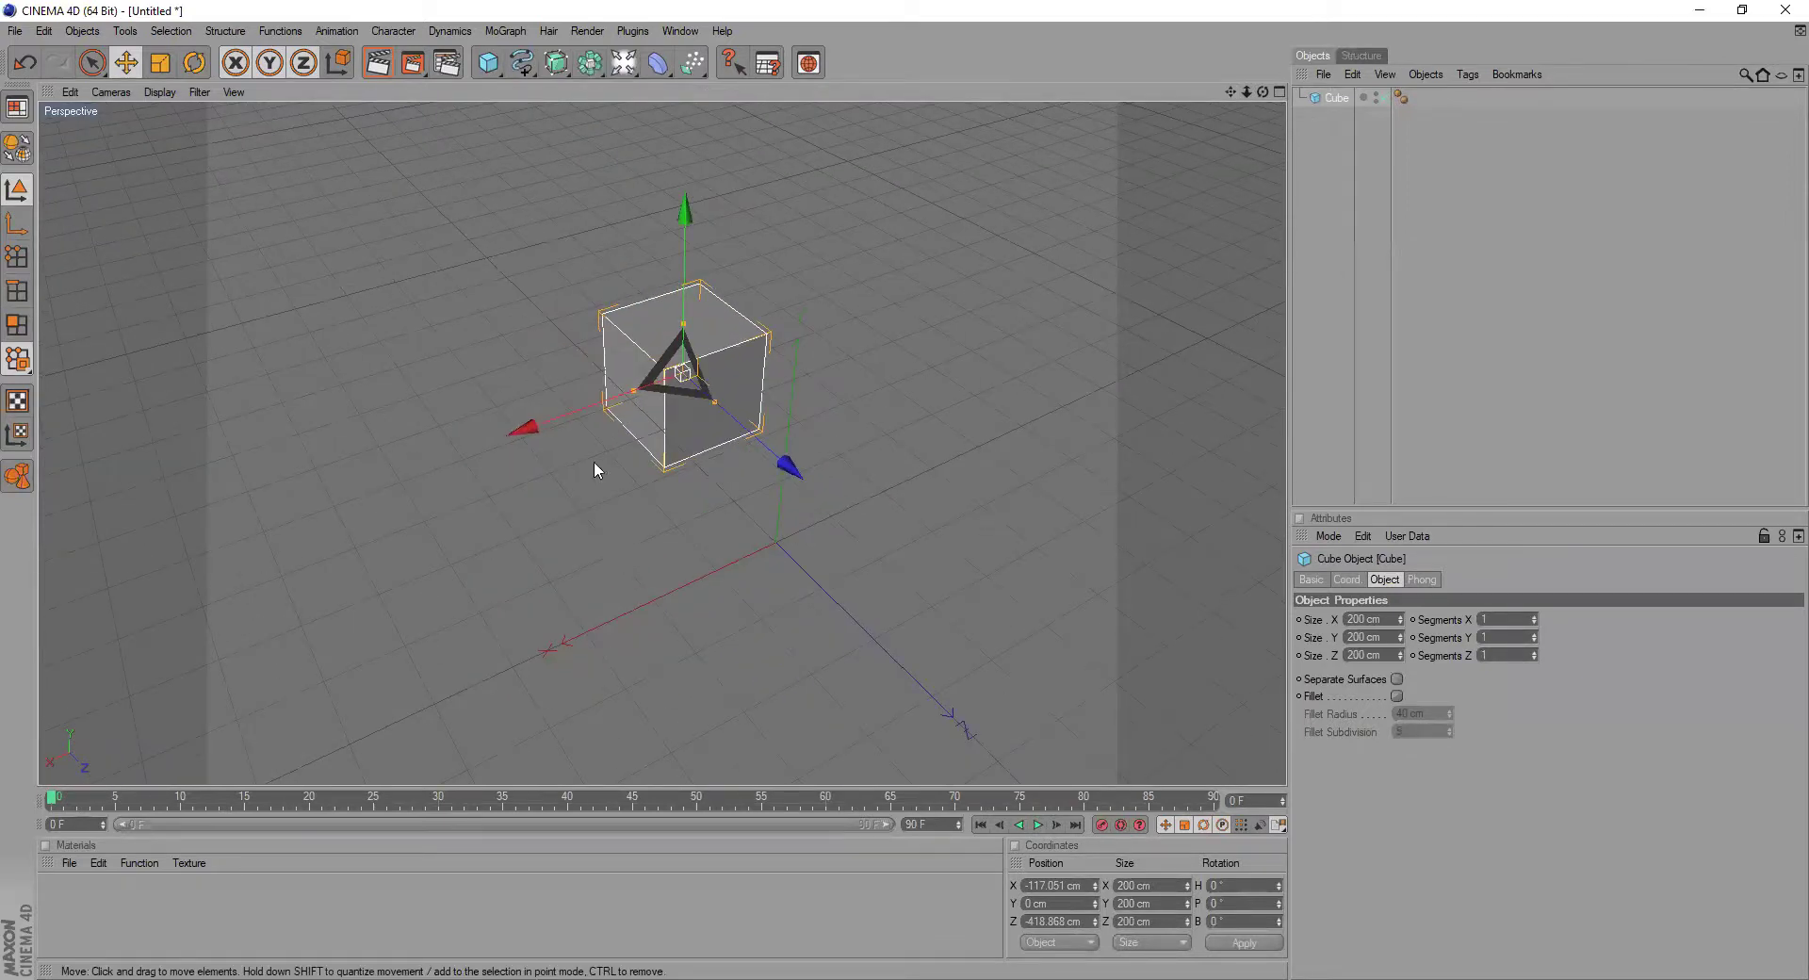
{"action": "left_click_drag", "start_coordinate": [681, 377], "coordinate": [743, 299]}
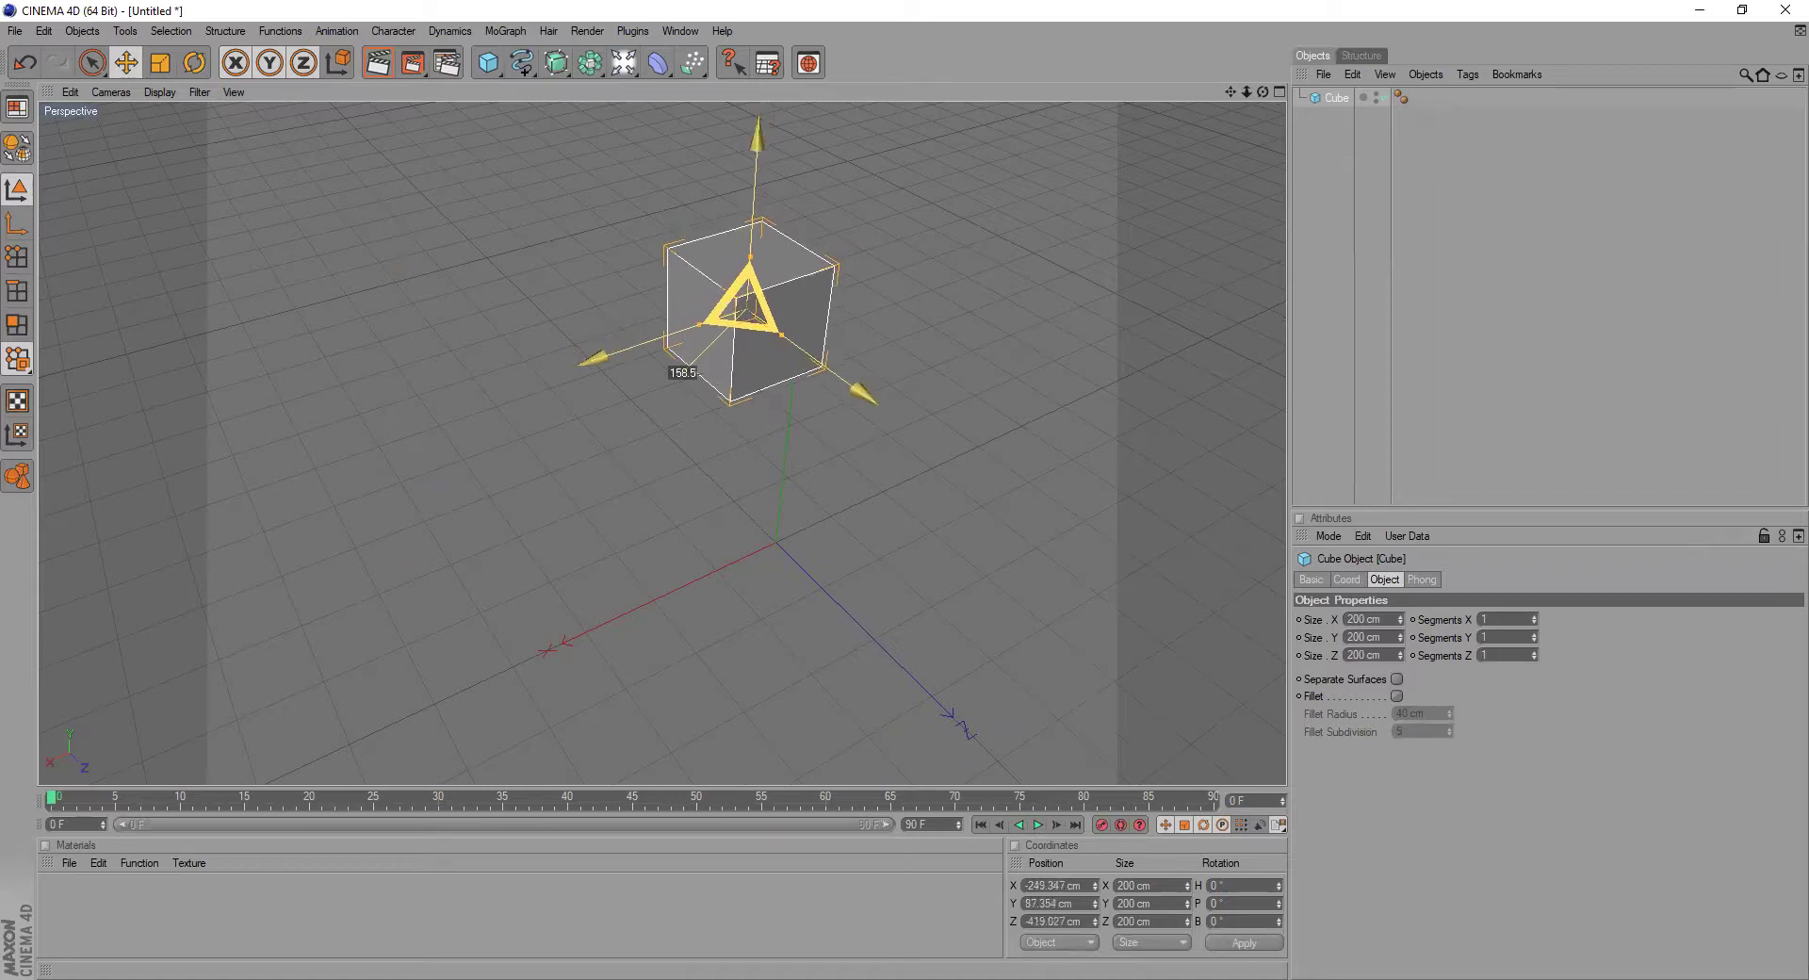
{"action": "left_click_drag", "start_coordinate": [742, 298], "coordinate": [752, 359]}
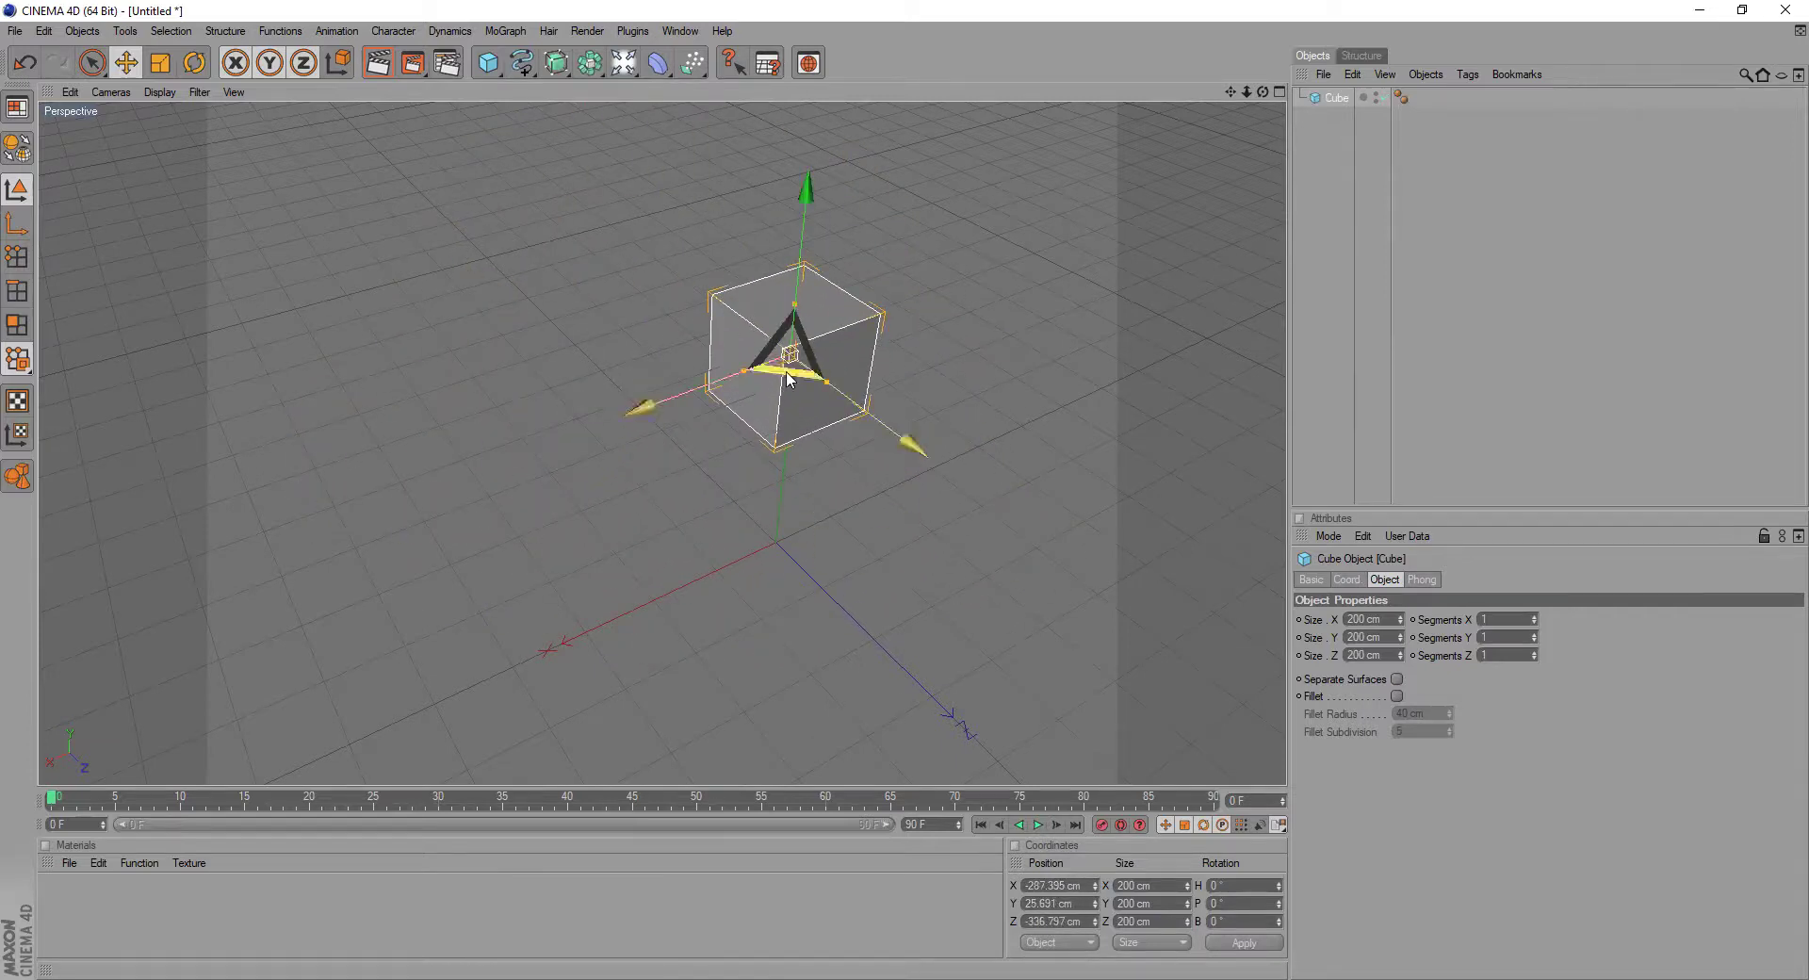
- Move the cube closer to the world's X axis, to about X -376 cm, Y 10 cm, Z -131 cm
{"action": "left_click_drag", "start_coordinate": [1262, 91], "coordinate": [1376, 46]}
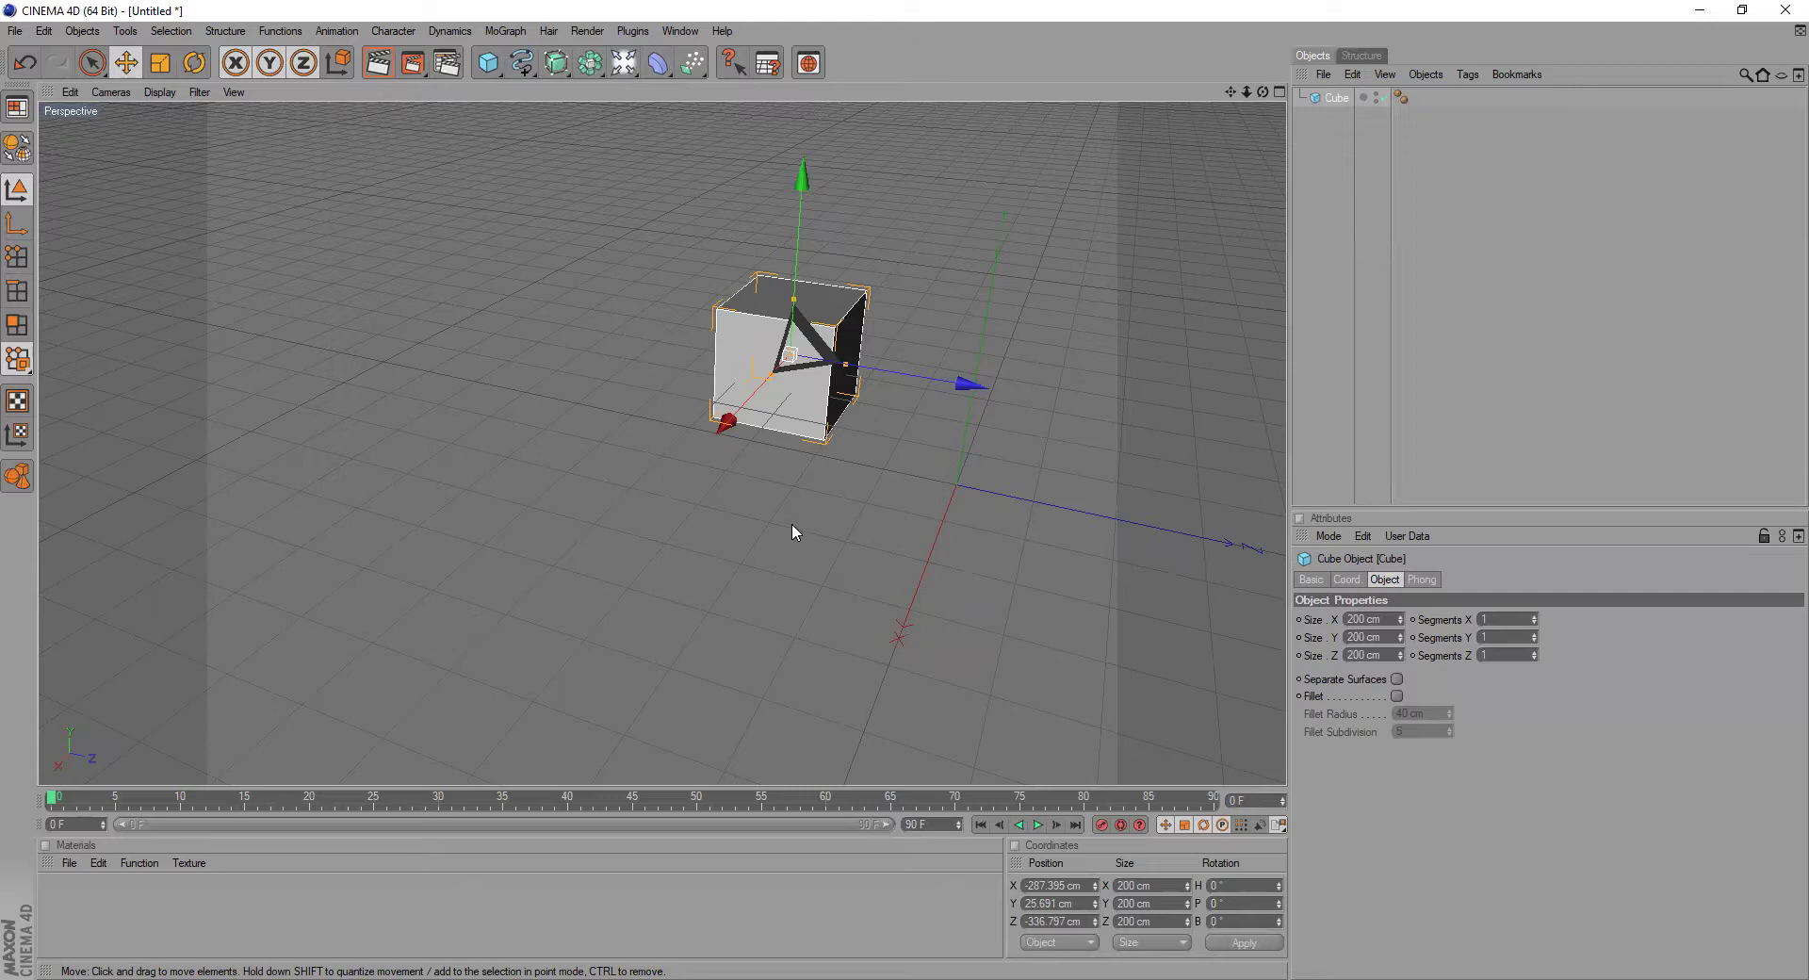
{"action": "mouse_move", "coordinate": [796, 353]}
{"action": "left_mouse_down"}
{"action": "mouse_move", "coordinate": [935, 346]}
{"action": "mouse_move", "coordinate": [1055, 400]}
{"action": "mouse_move", "coordinate": [720, 387]}
{"action": "mouse_move", "coordinate": [839, 351]}
{"action": "mouse_move", "coordinate": [406, 325]}
{"action": "mouse_move", "coordinate": [1017, 355]}
{"action": "mouse_move", "coordinate": [707, 323]}
{"action": "mouse_move", "coordinate": [467, 325]}
{"action": "mouse_move", "coordinate": [1069, 372]}
{"action": "mouse_move", "coordinate": [495, 325]}
{"action": "mouse_move", "coordinate": [1059, 373]}
{"action": "mouse_move", "coordinate": [786, 356]}
{"action": "left_mouse_up"}
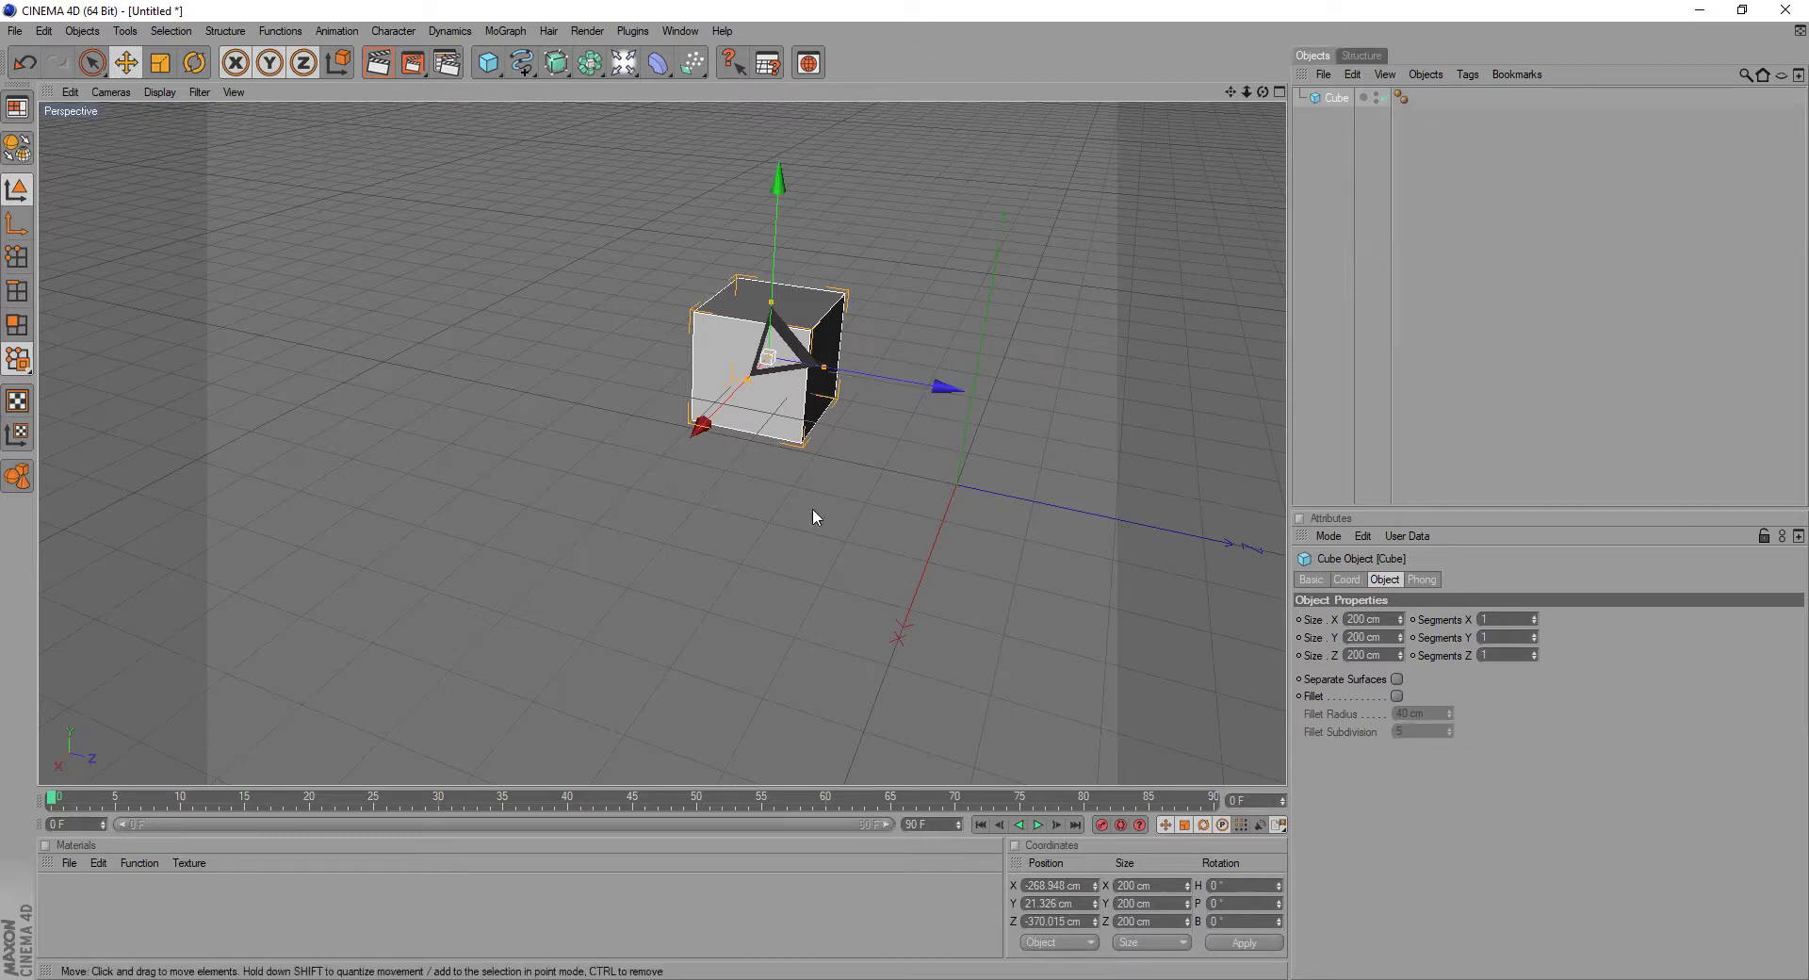
{"action": "left_click_drag", "start_coordinate": [784, 349], "coordinate": [939, 358]}
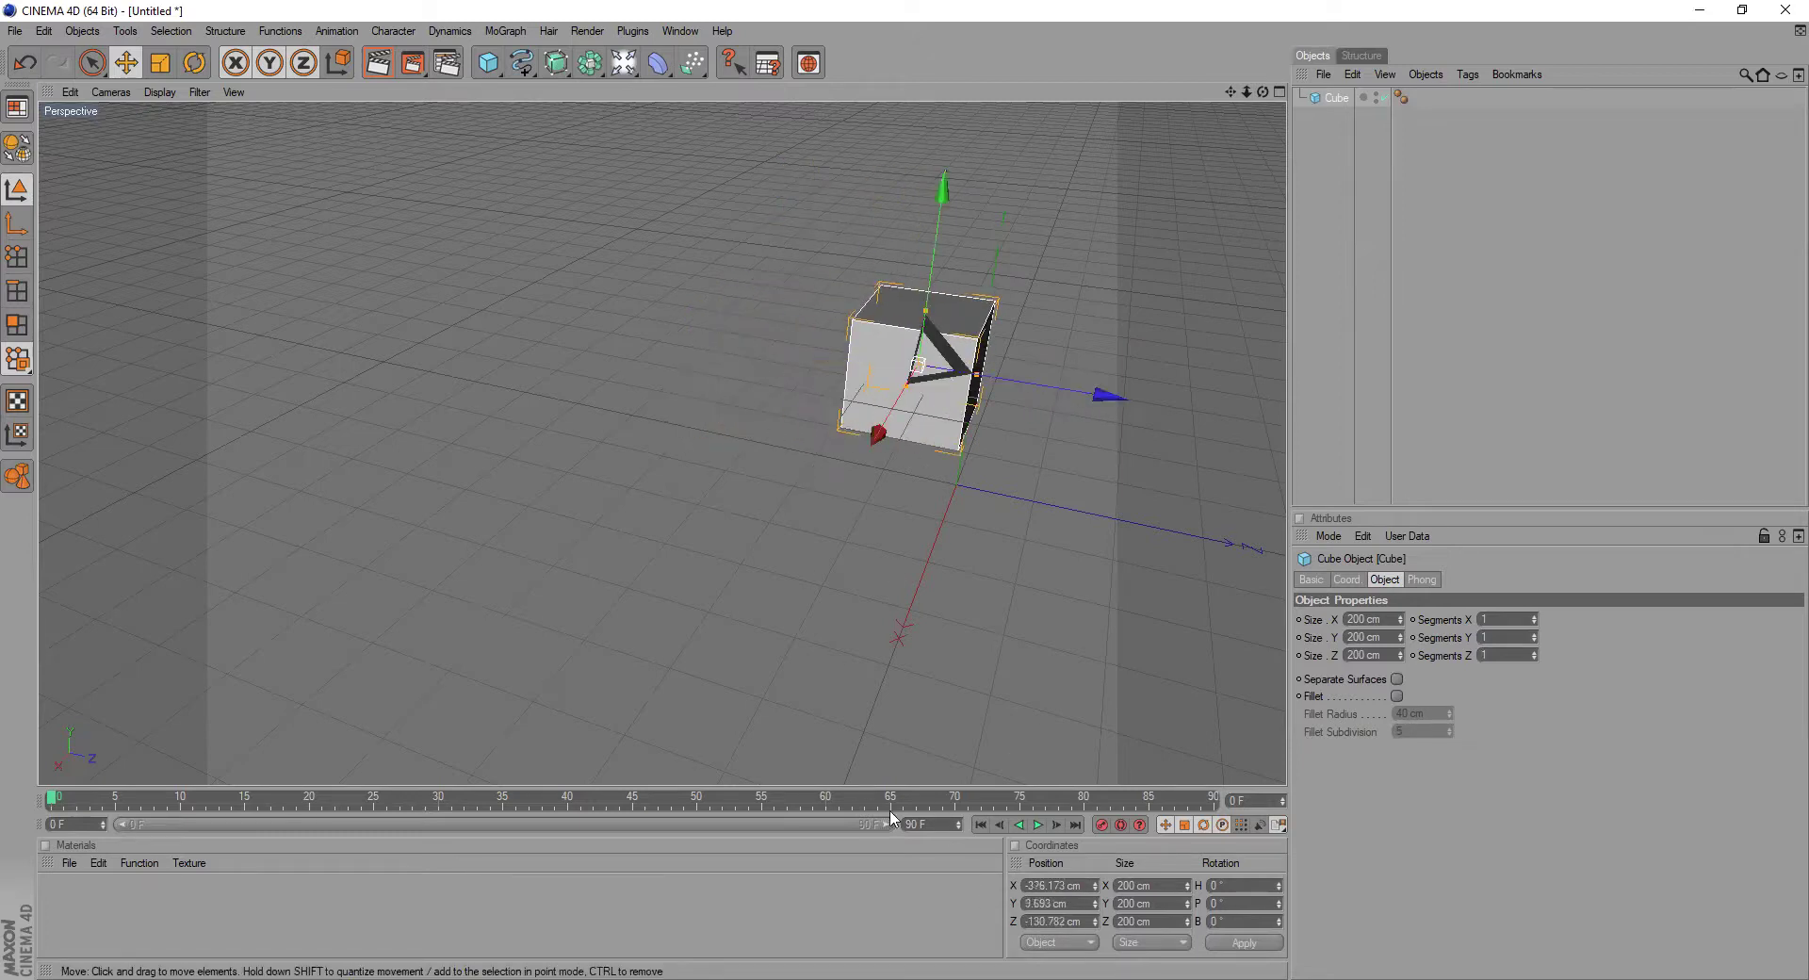
{"action": "left_click_drag", "start_coordinate": [1262, 92], "coordinate": [1446, 62]}
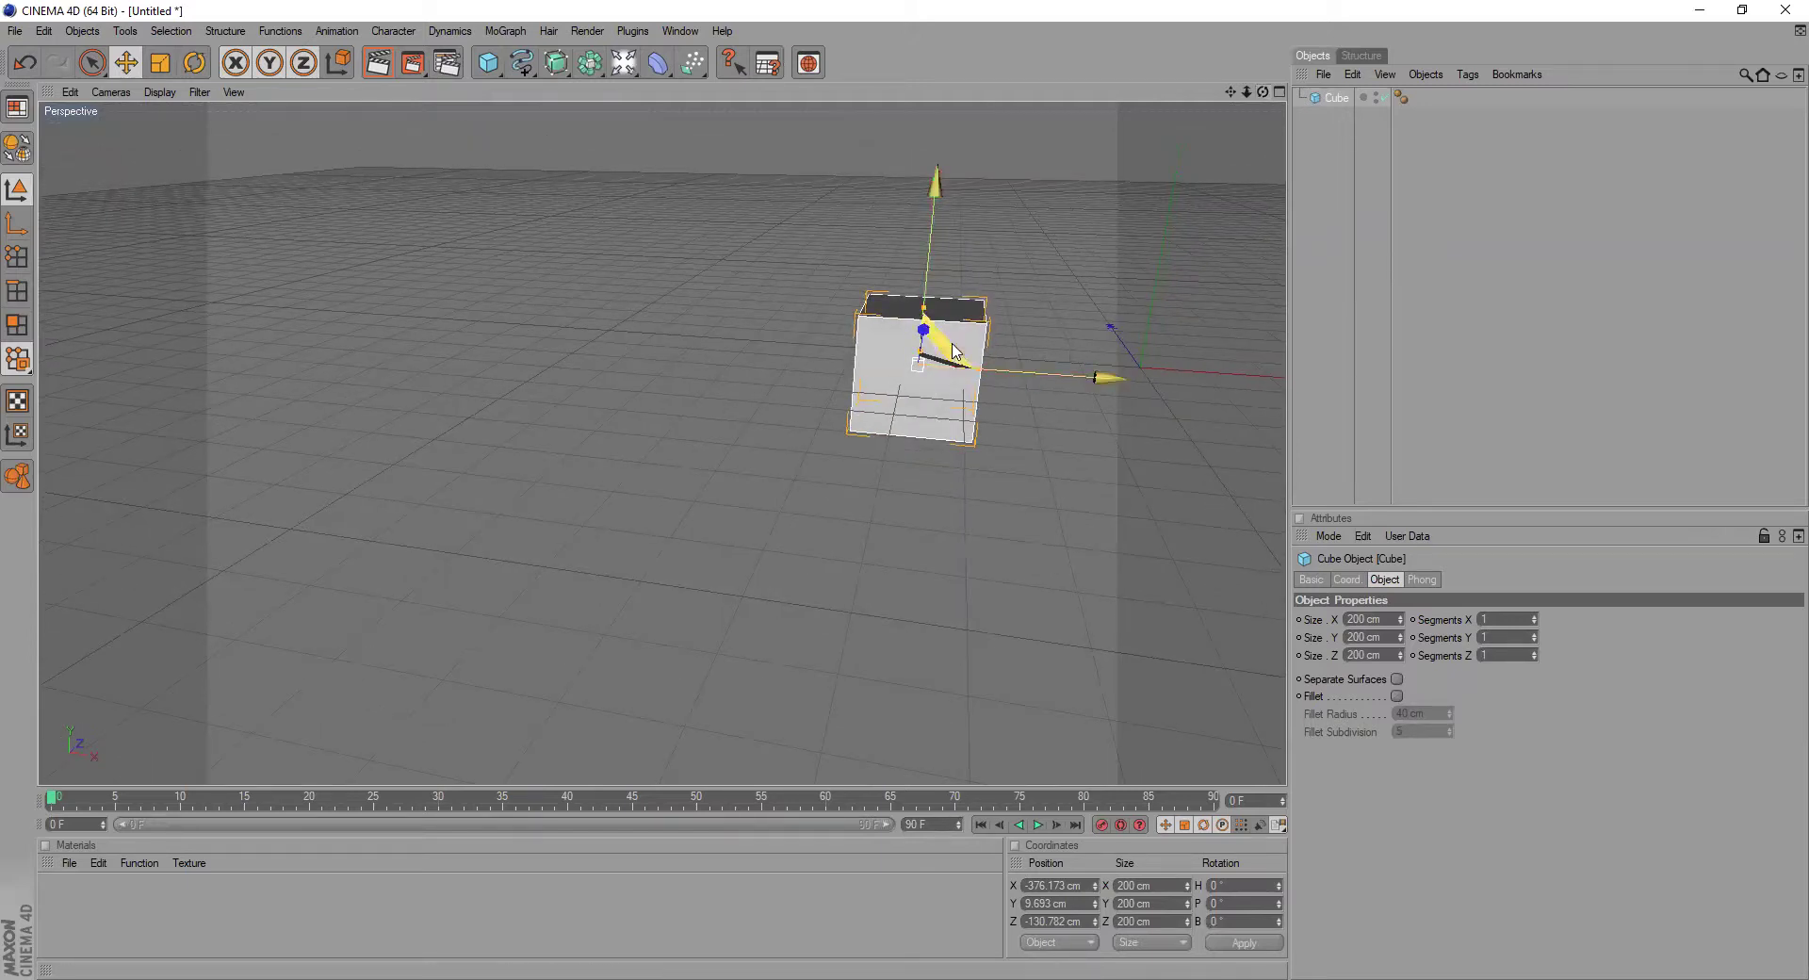
- Move the cube freely near the world origin, and set its X, Y and Z position to 0 cm
{"action": "left_click_drag", "start_coordinate": [930, 386], "coordinate": [619, 382]}
{"action": "left_click_drag", "start_coordinate": [792, 369], "coordinate": [1189, 370]}
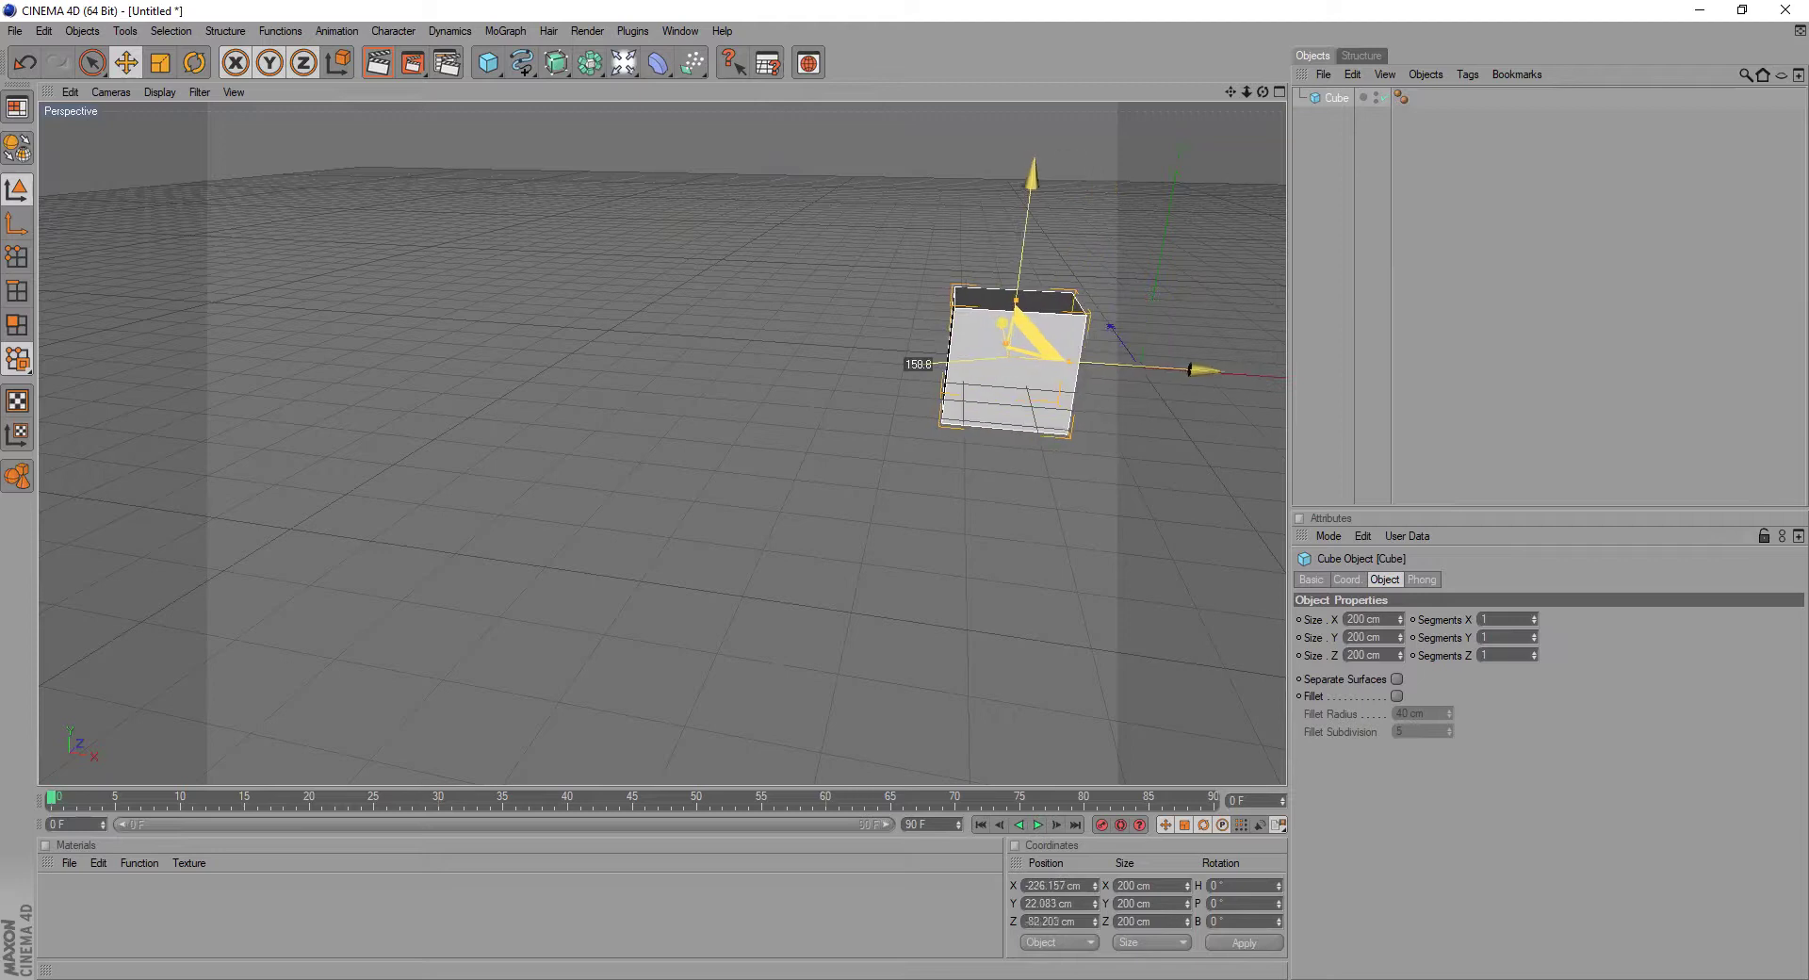
{"action": "left_click_drag", "start_coordinate": [1036, 929], "coordinate": [1037, 884]}
{"action": "left_click", "coordinate": [1050, 885]}
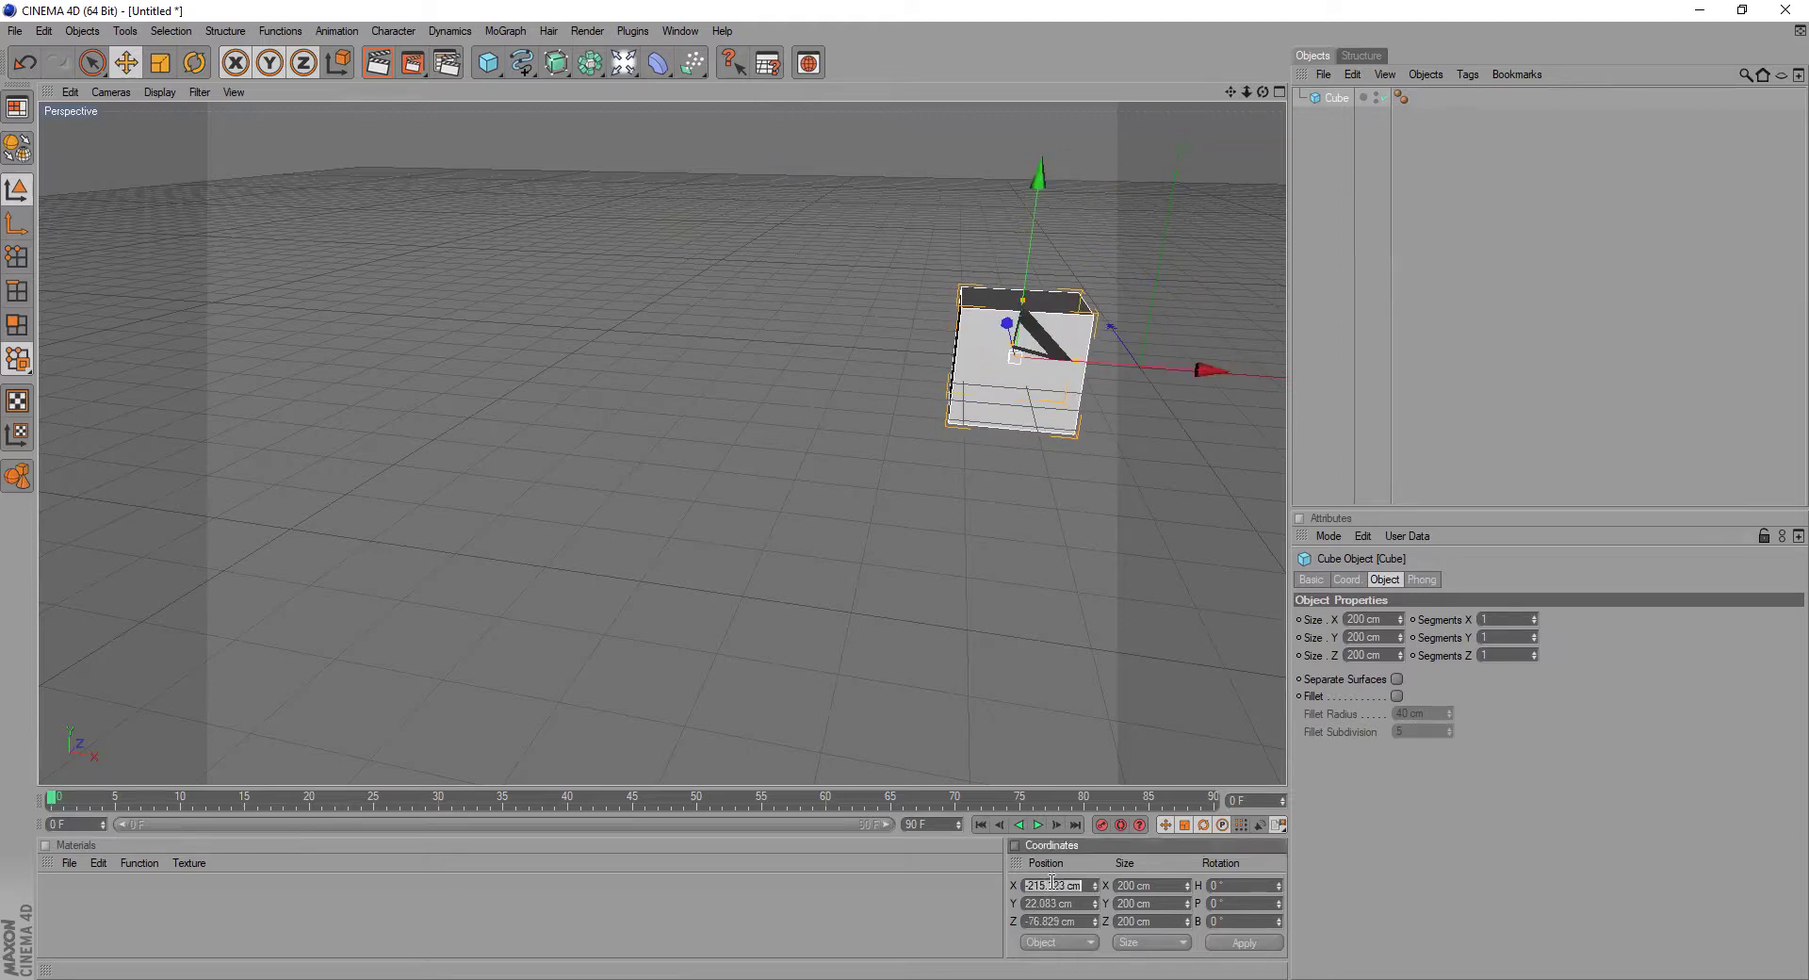
{"action": "type", "text": "0"}
{"action": "left_click", "coordinate": [1061, 904]}
{"action": "type", "text": "0"}
{"action": "key", "text": "Tab"}
{"action": "type", "text": "0"}
{"action": "left_click", "coordinate": [1240, 943]}
- Move the cube along its X axis to about 264 cm and back to about -463 cm
{"action": "middle_click", "coordinate": [1109, 439]}
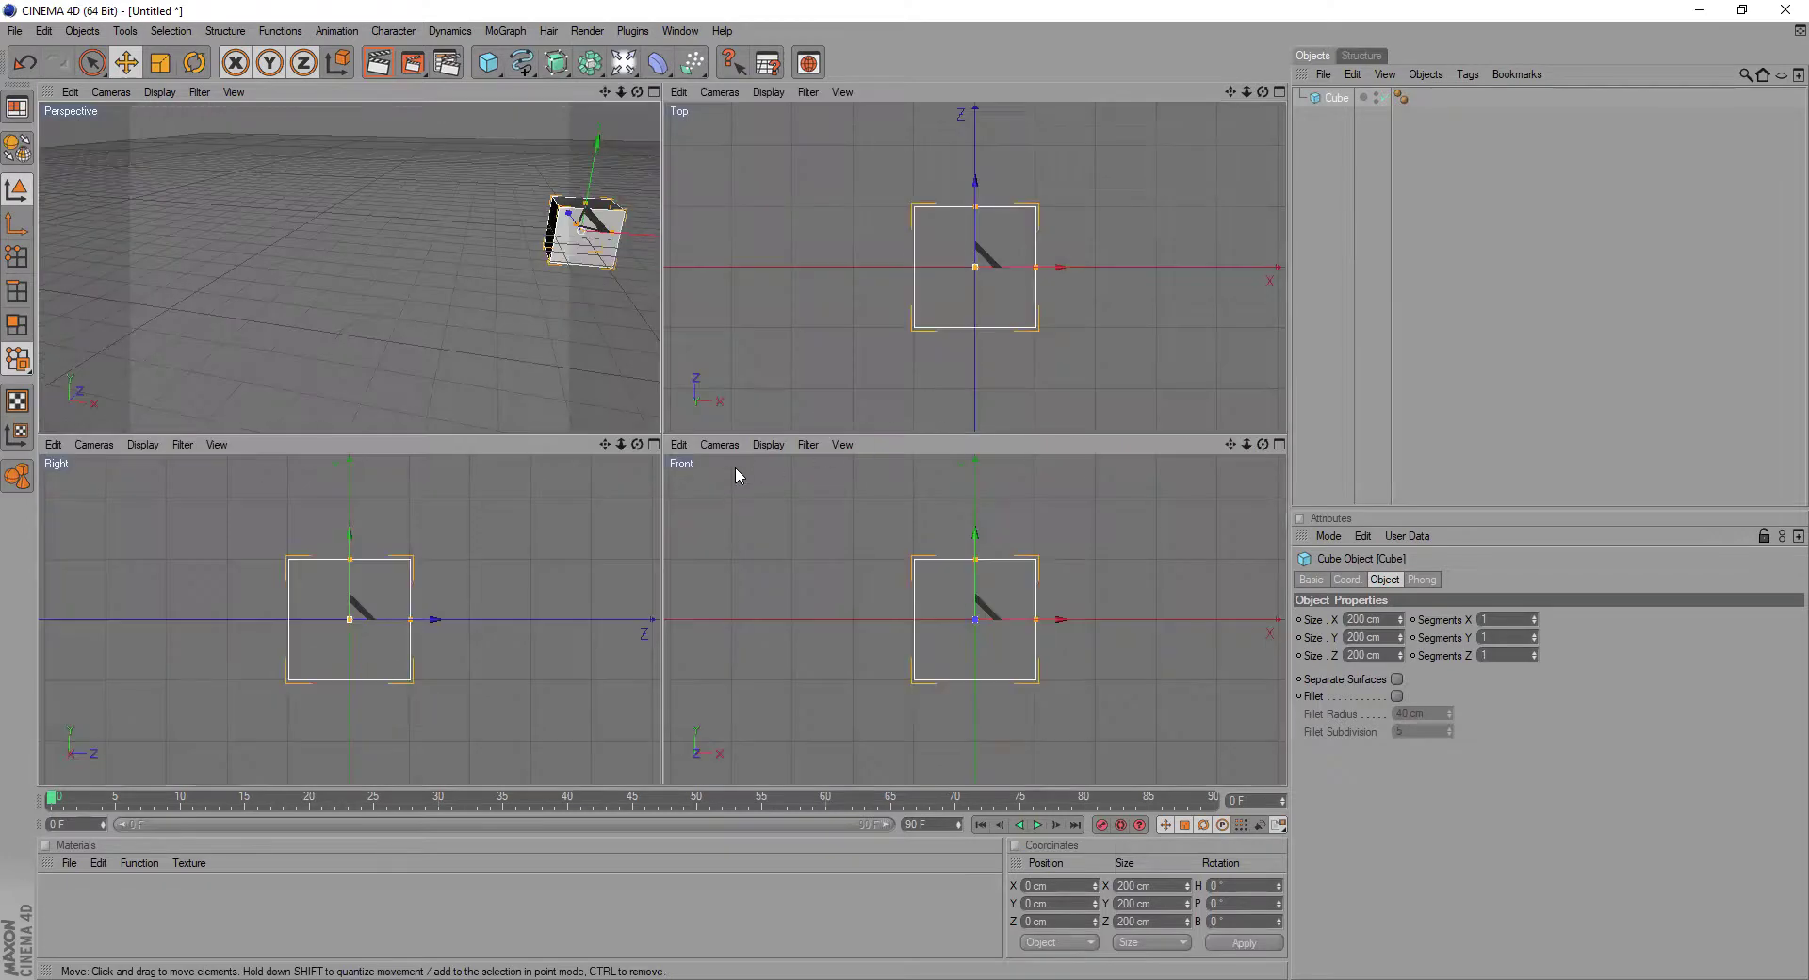
{"action": "middle_click", "coordinate": [514, 268]}
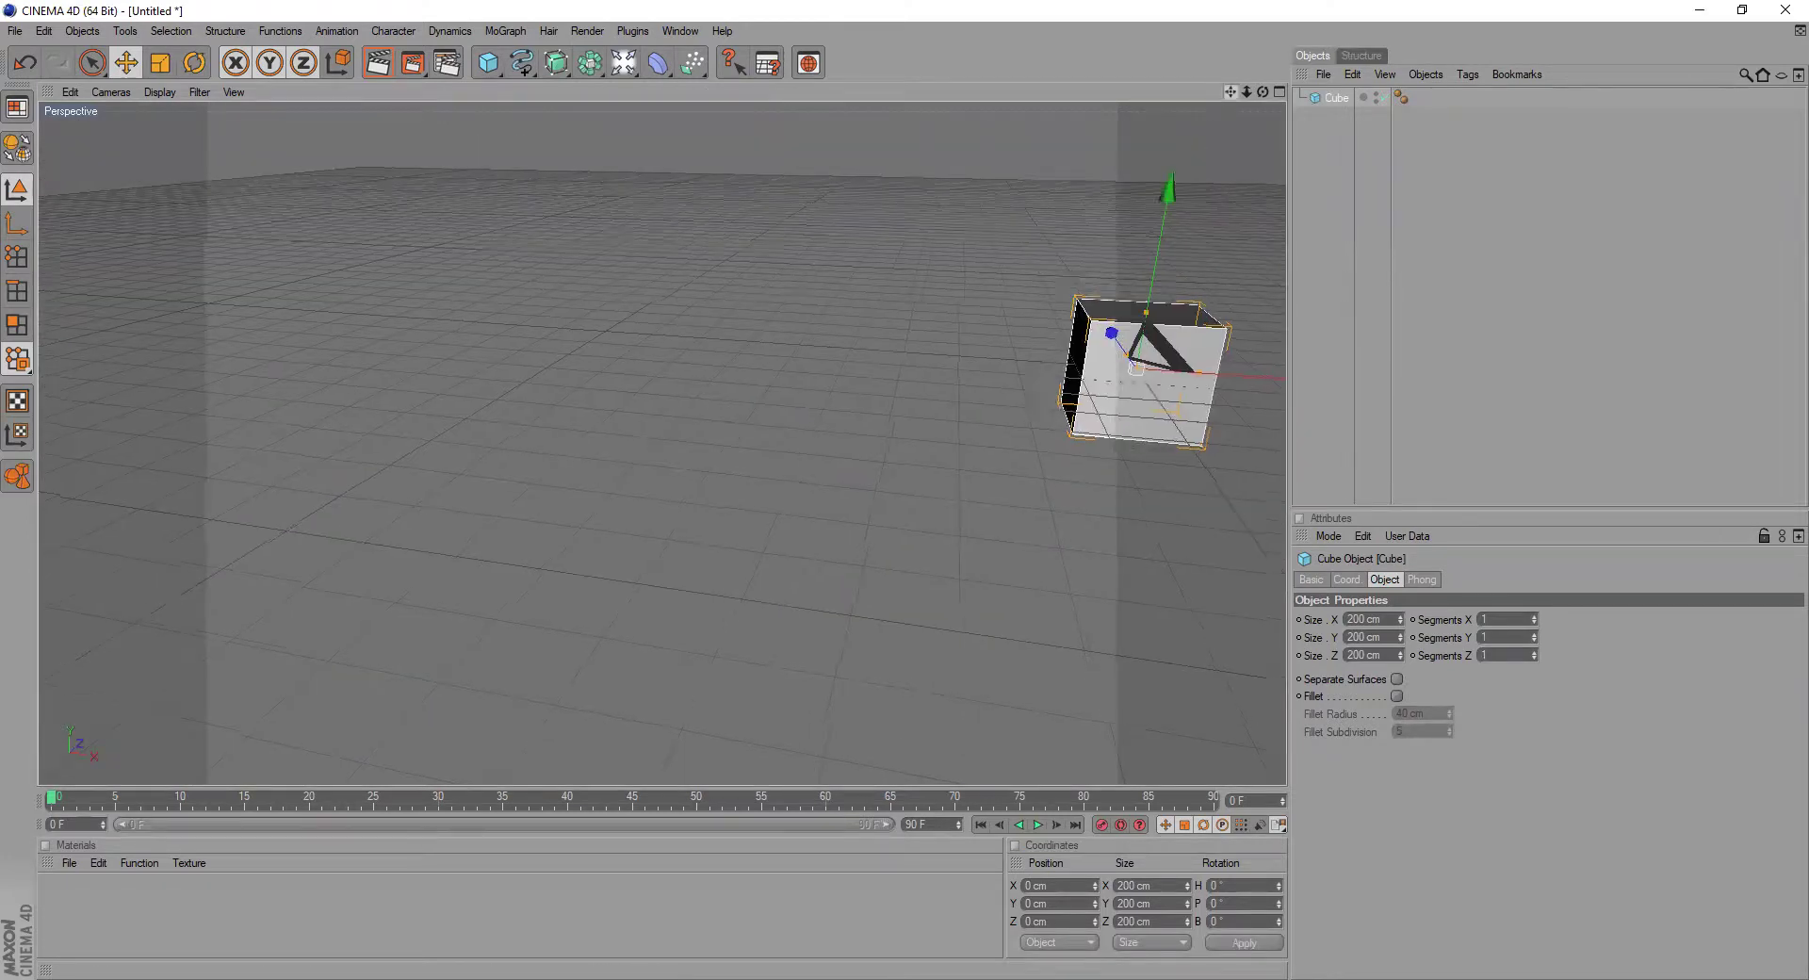
{"action": "left_click_drag", "start_coordinate": [1231, 91], "coordinate": [872, 129]}
{"action": "scroll", "coordinate": [978, 339], "scroll_direction": "up", "scroll_amount": 2}
{"action": "scroll", "coordinate": [1049, 308], "scroll_direction": "up", "scroll_amount": 1}
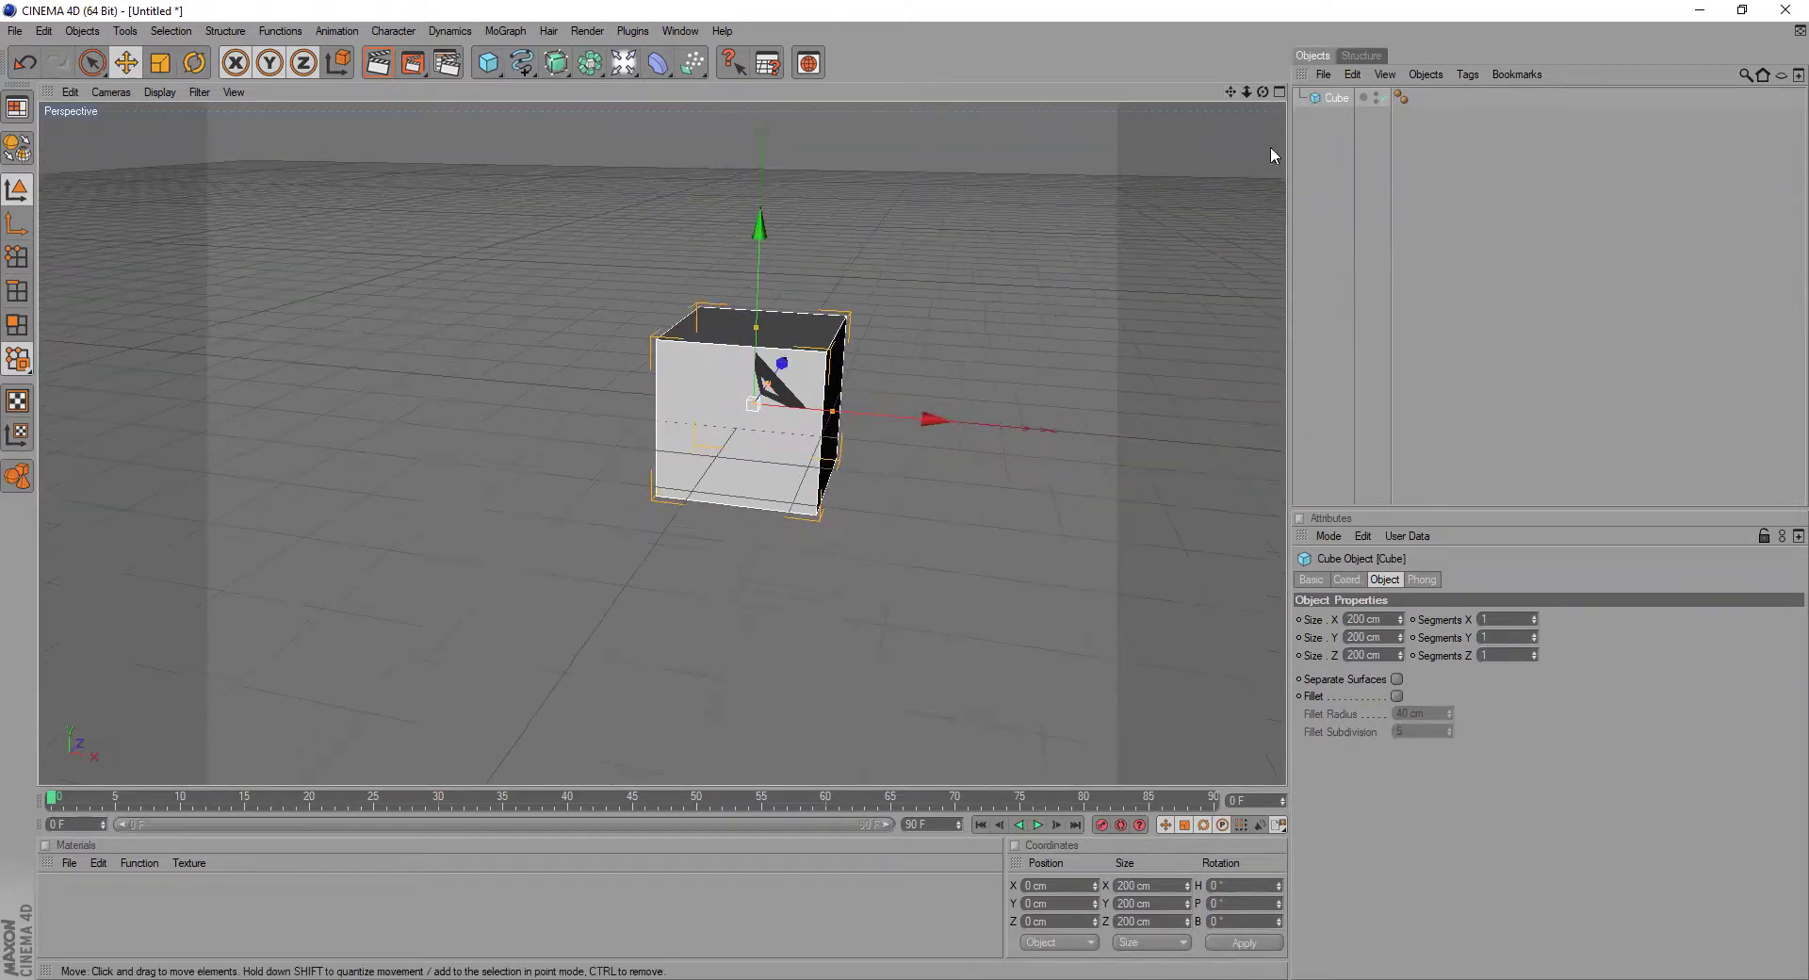
{"action": "left_click_drag", "start_coordinate": [1262, 91], "coordinate": [1262, 165]}
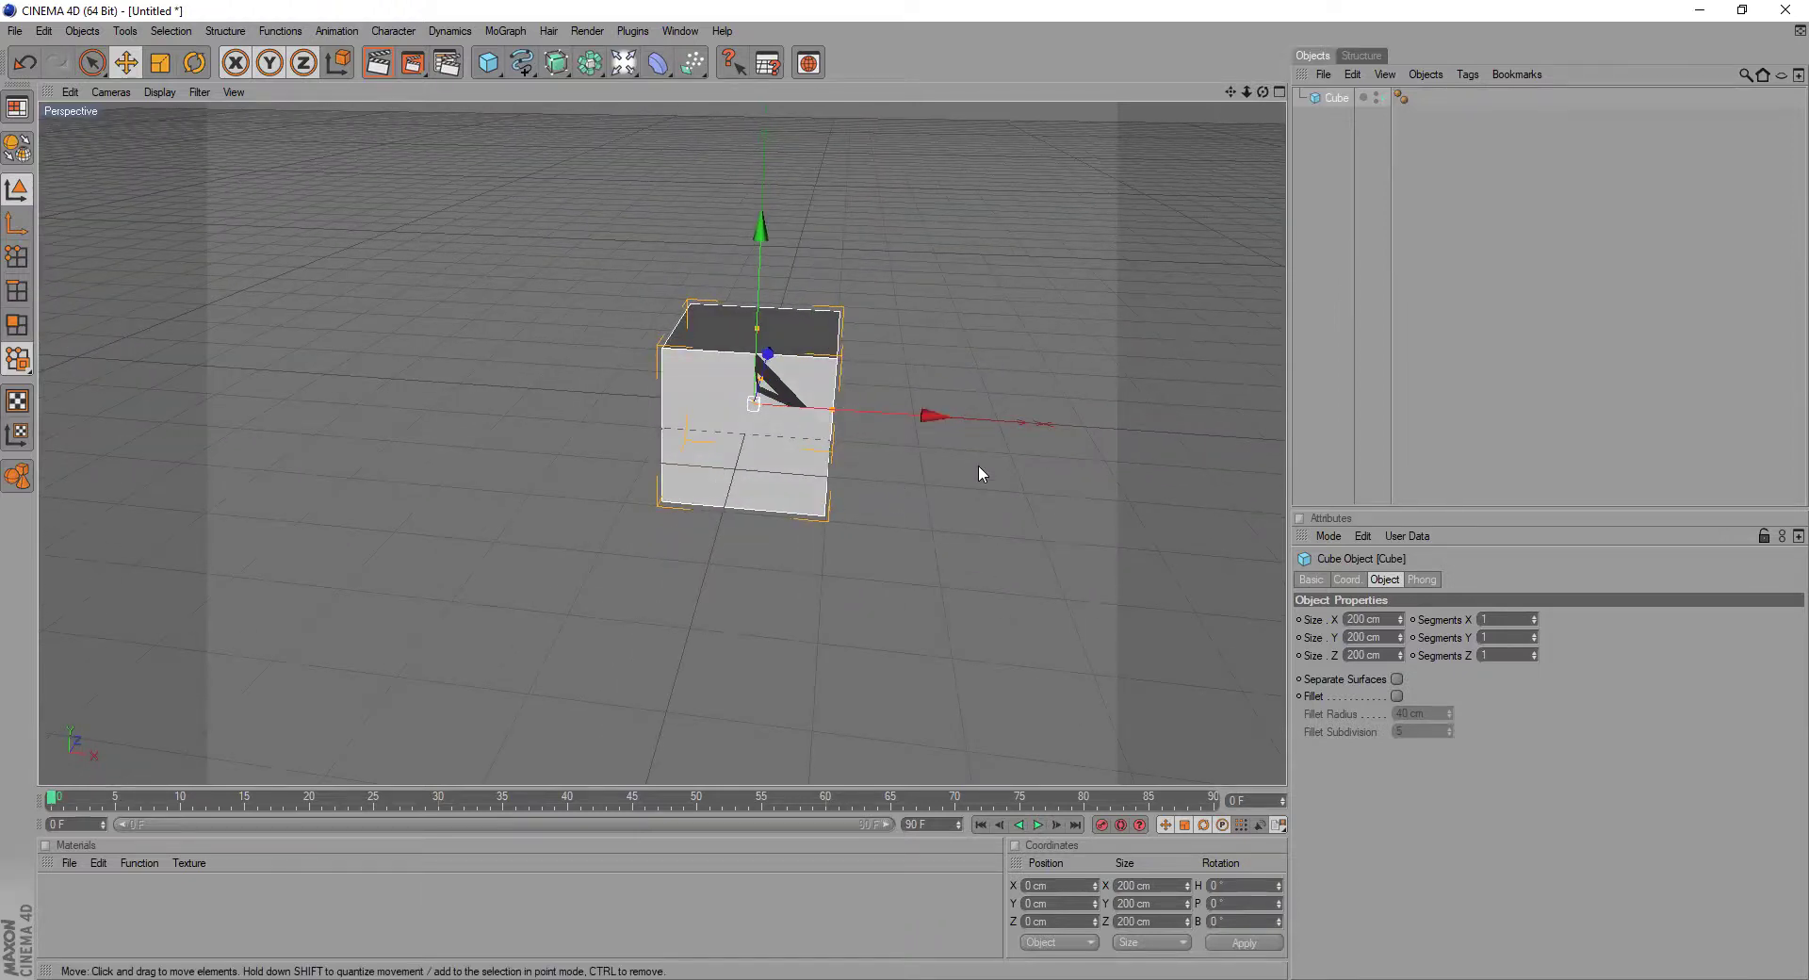
{"action": "left_click_drag", "start_coordinate": [929, 415], "coordinate": [1155, 431]}
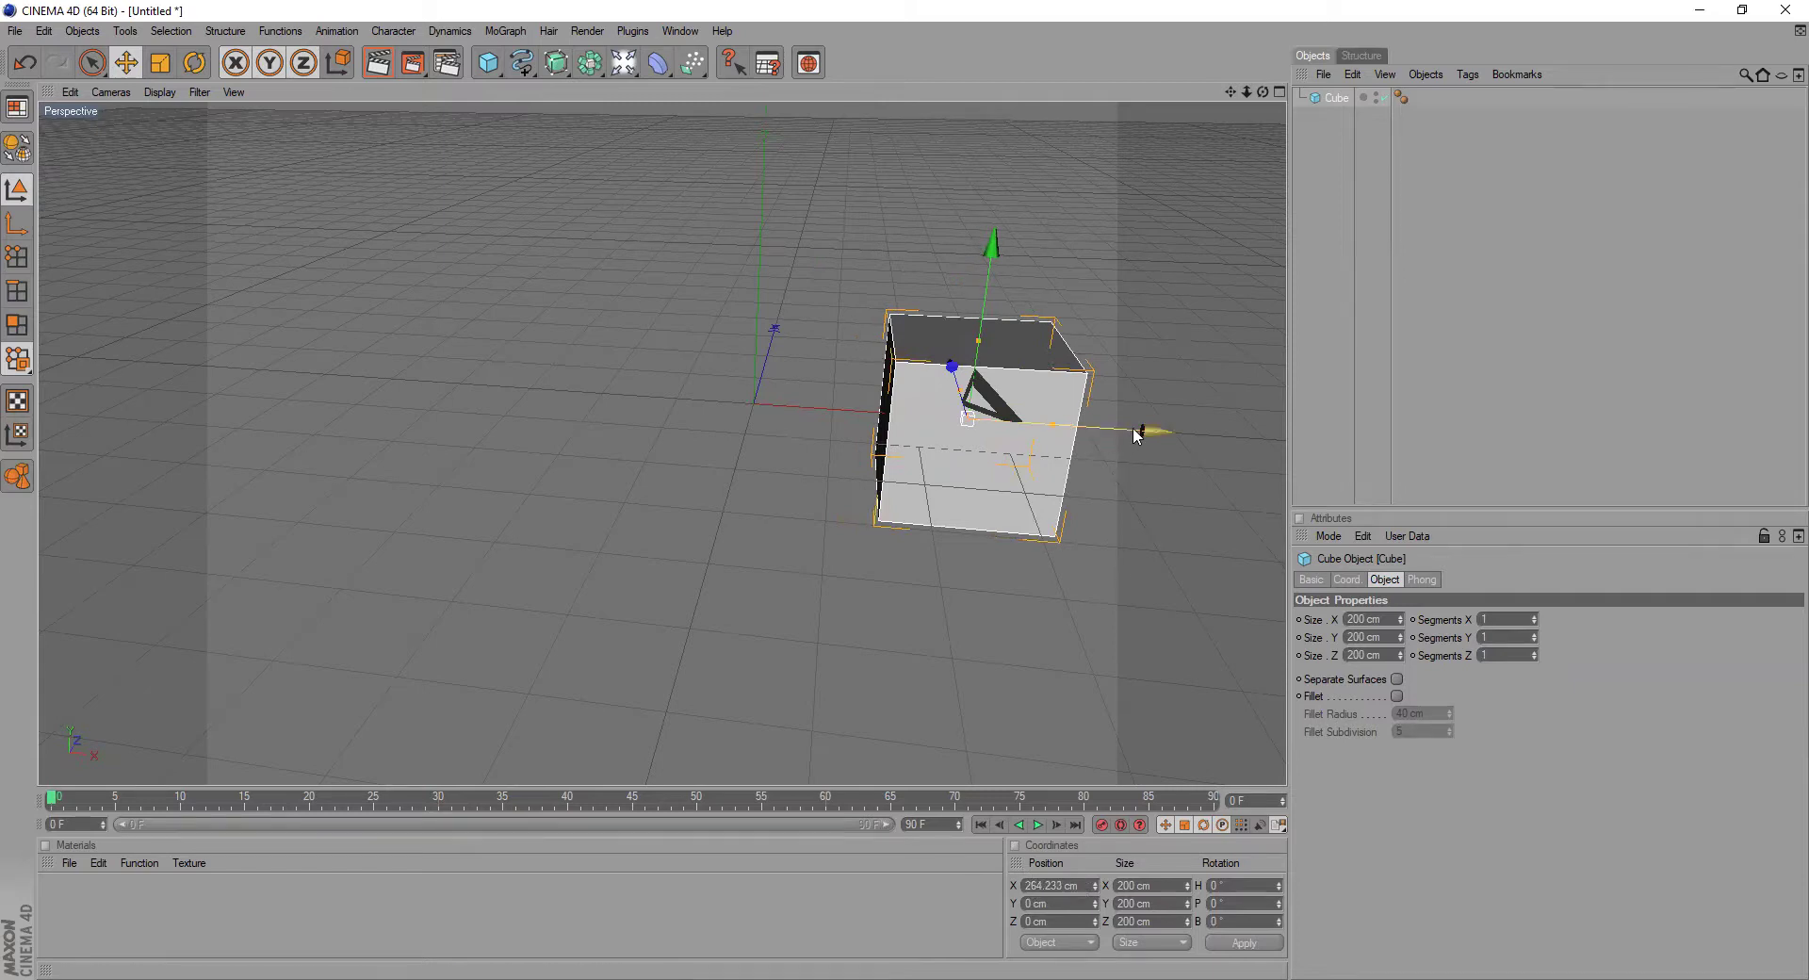
{"action": "left_click_drag", "start_coordinate": [1148, 433], "coordinate": [586, 392]}
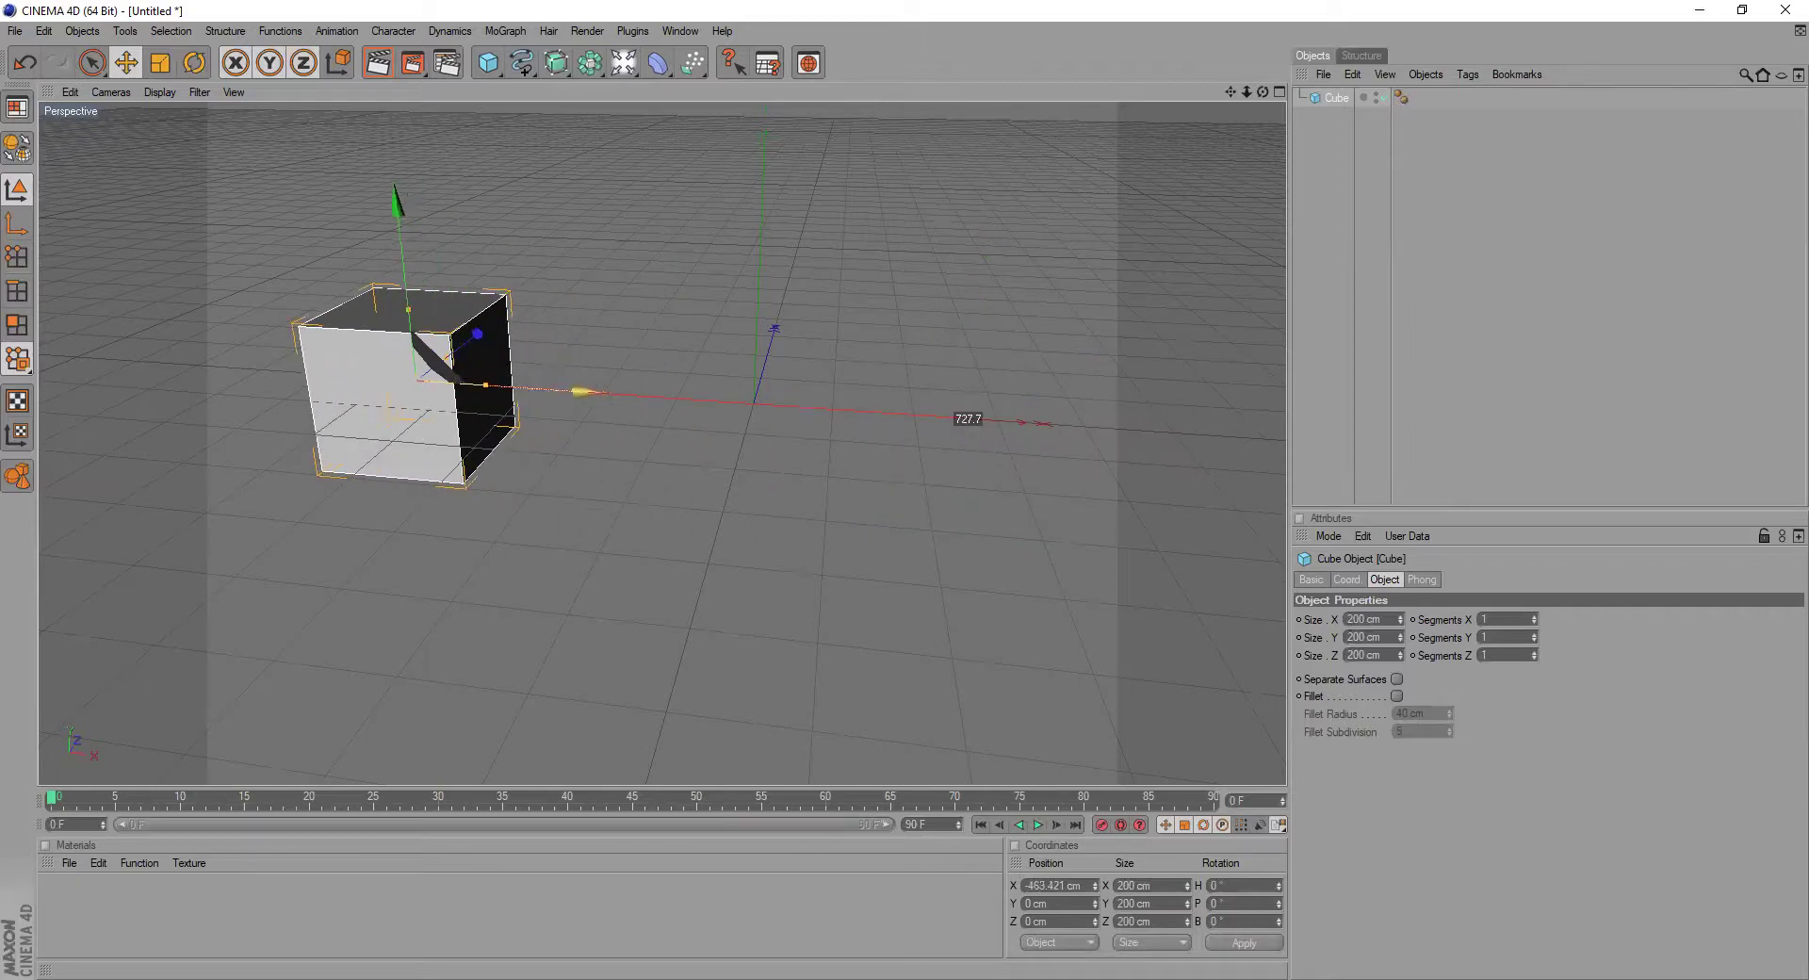
- Move the cube freely in space to about X 194 cm, Y -86 cm, Z 81 cm
{"action": "left_click_drag", "start_coordinate": [400, 235], "coordinate": [1126, 388]}
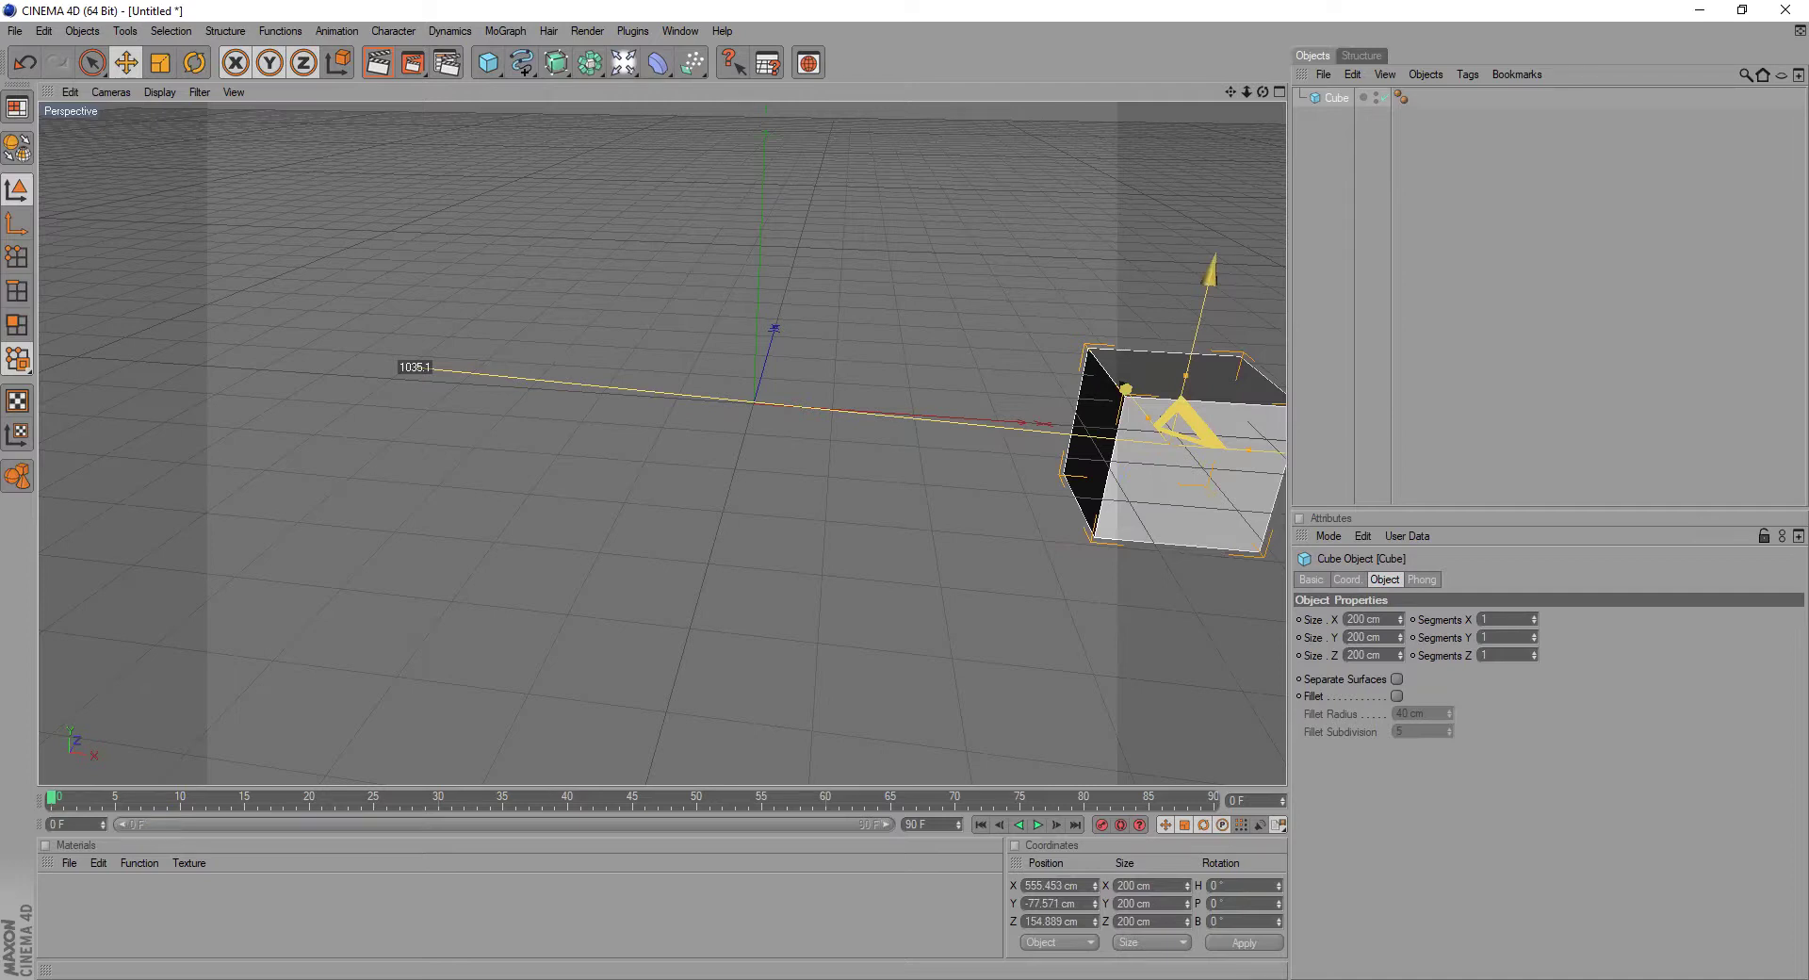
{"action": "left_click_drag", "start_coordinate": [1125, 388], "coordinate": [900, 448]}
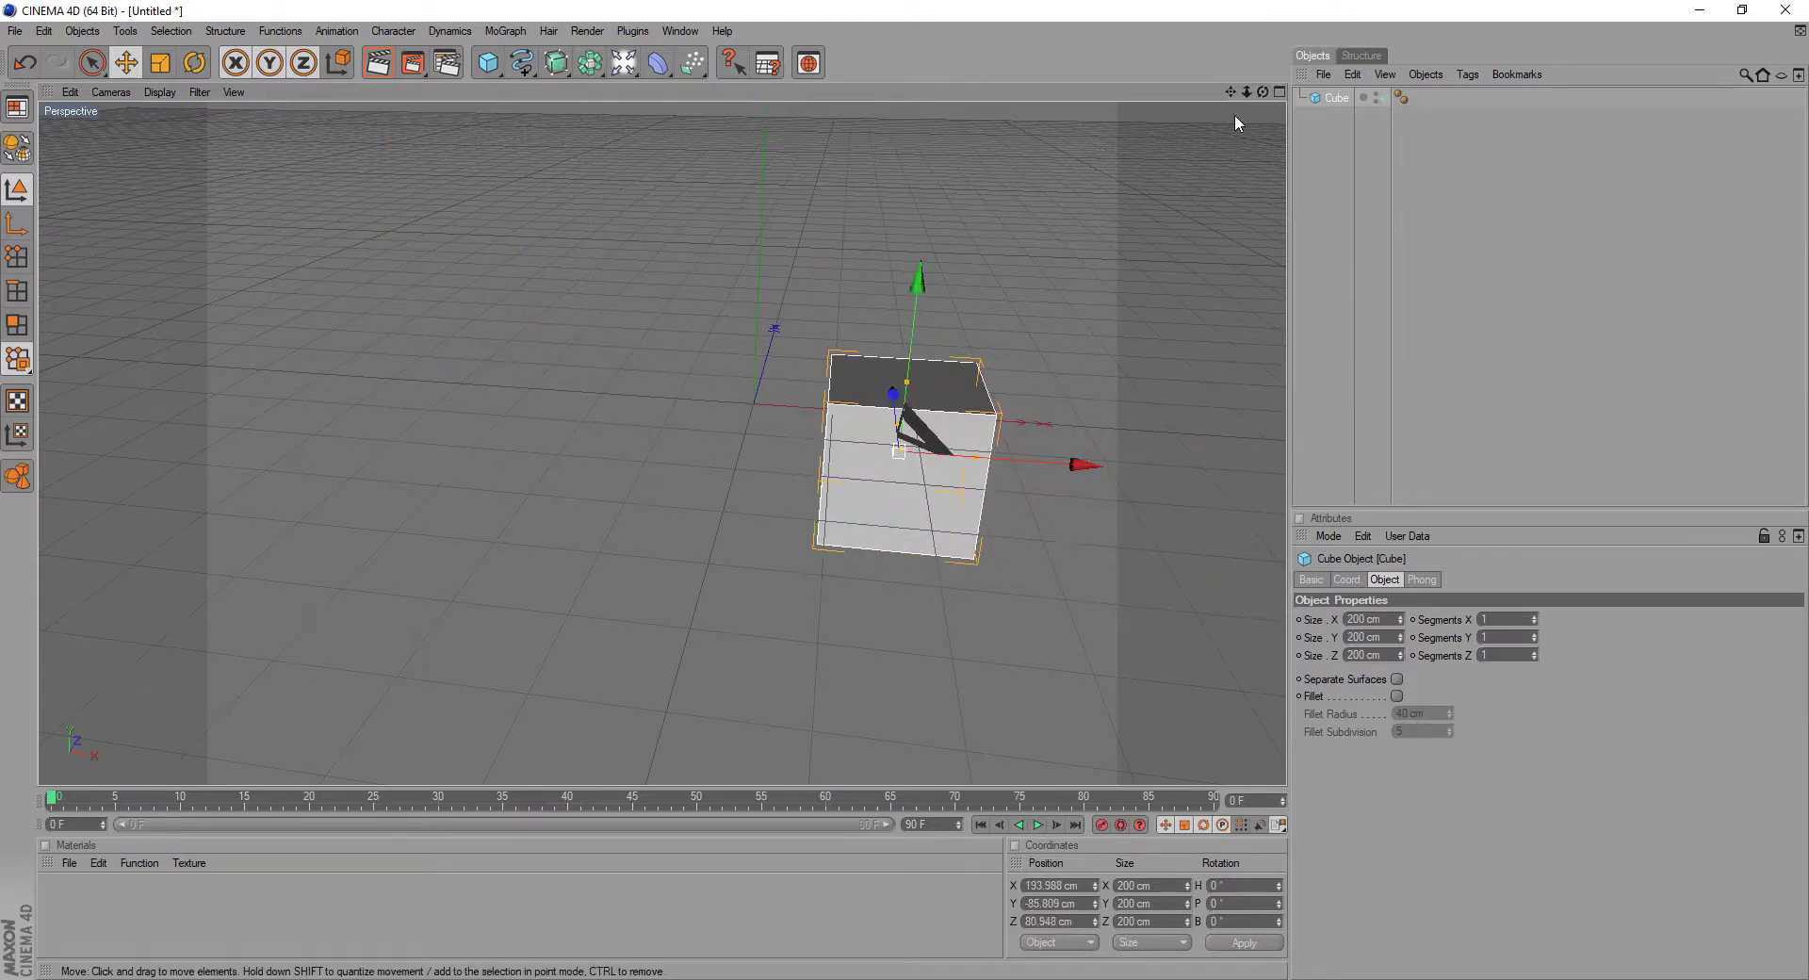
{"action": "left_click_drag", "start_coordinate": [1262, 91], "coordinate": [1178, 96]}
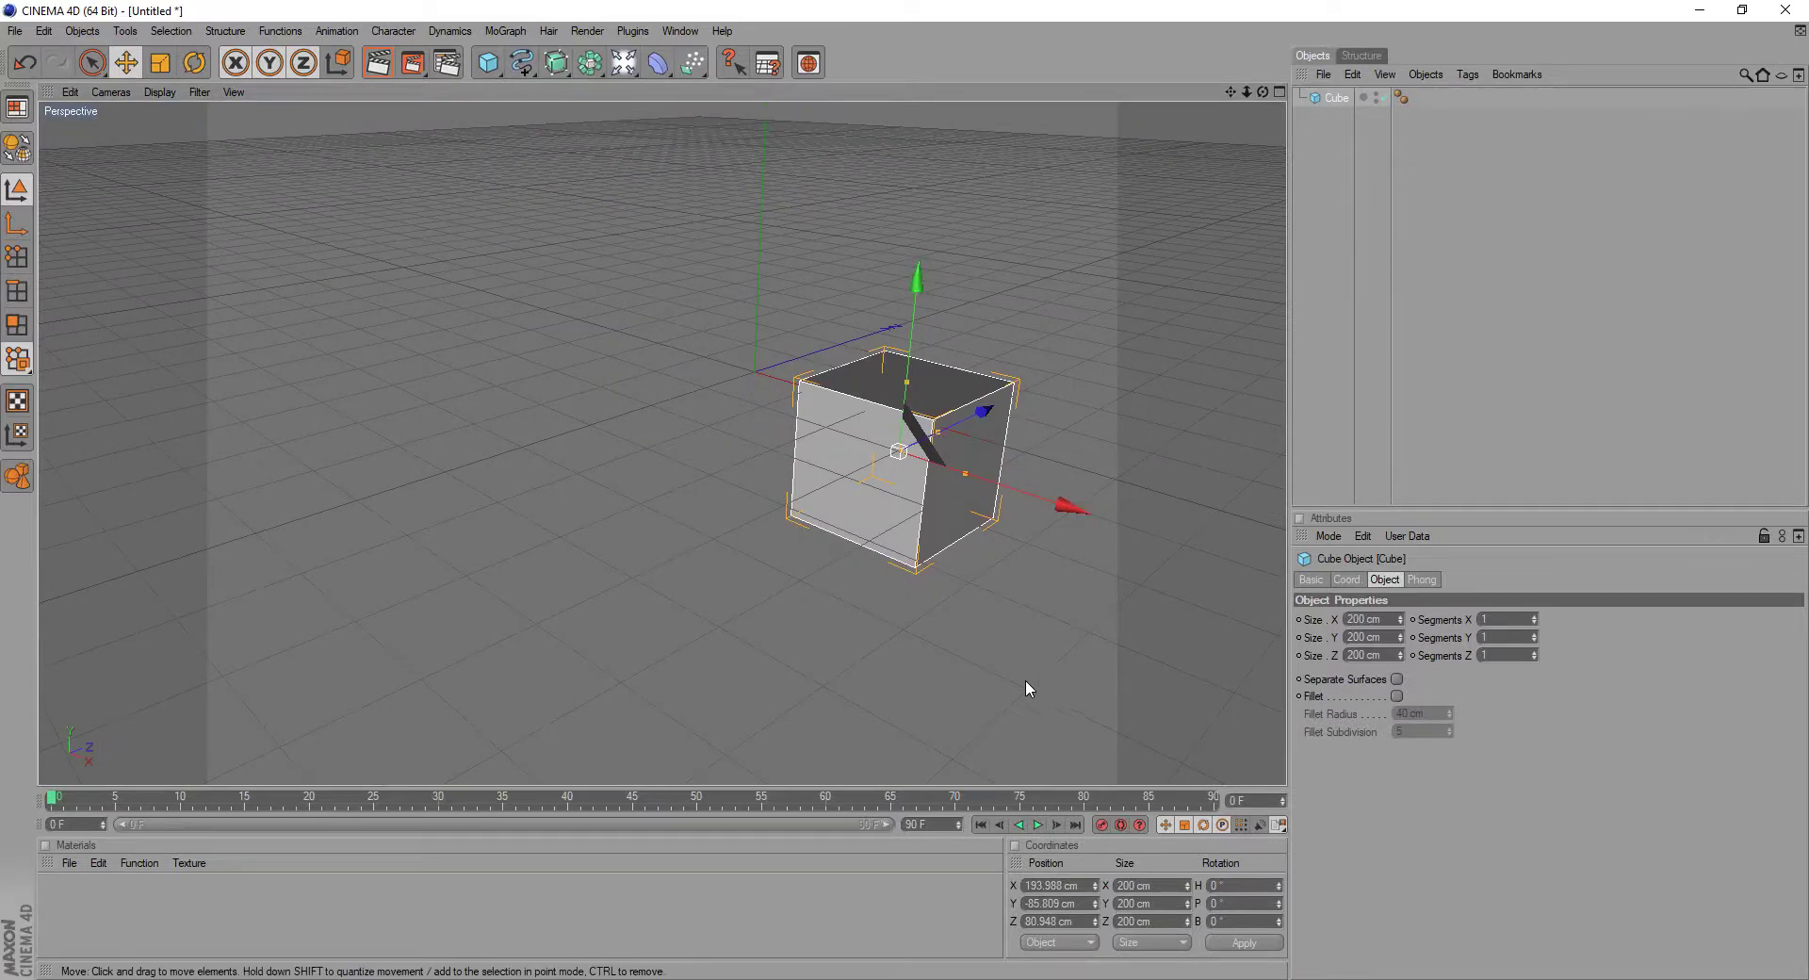
{"action": "left_click_drag", "start_coordinate": [1204, 135], "coordinate": [1187, 190], "text": "alt"}
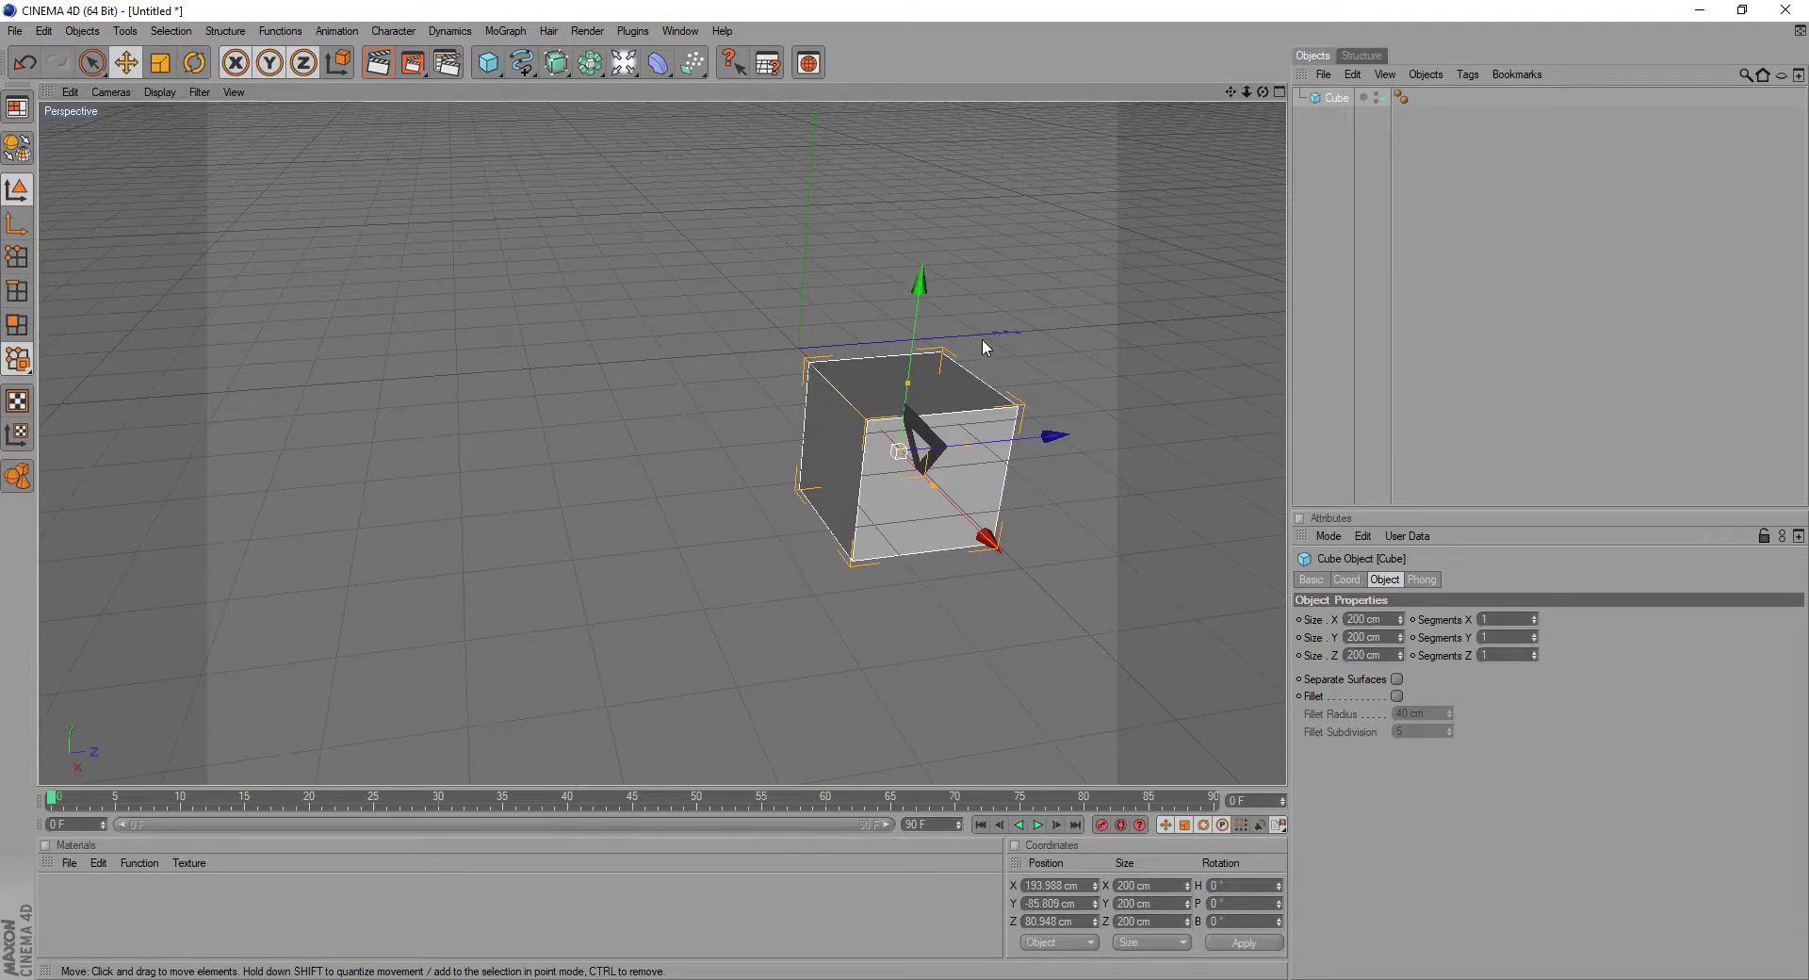
- Move the cube along its Y axis to about 148 cm and along its Z axis to about 574 cm
{"action": "left_click_drag", "start_coordinate": [914, 350], "coordinate": [900, 431]}
{"action": "middle_click", "coordinate": [624, 419]}
{"action": "middle_click", "coordinate": [433, 313]}
{"action": "left_click_drag", "start_coordinate": [1231, 91], "coordinate": [919, 164]}
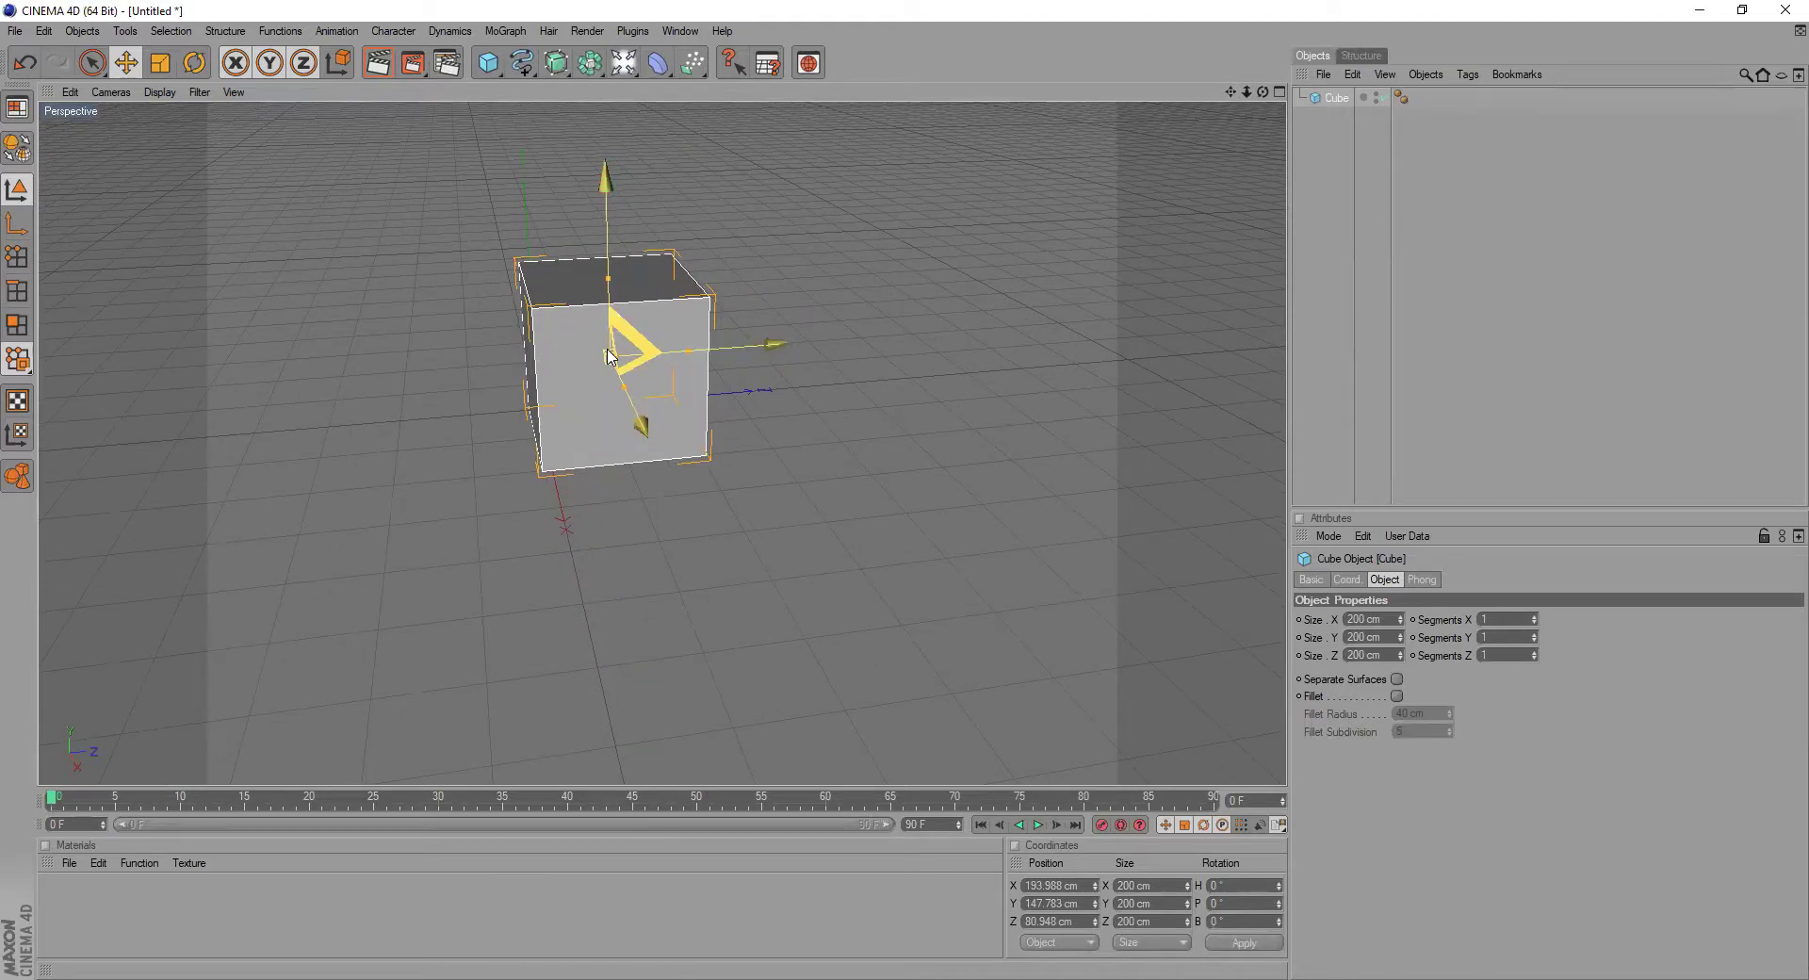
{"action": "left_click_drag", "start_coordinate": [753, 364], "coordinate": [763, 387]}
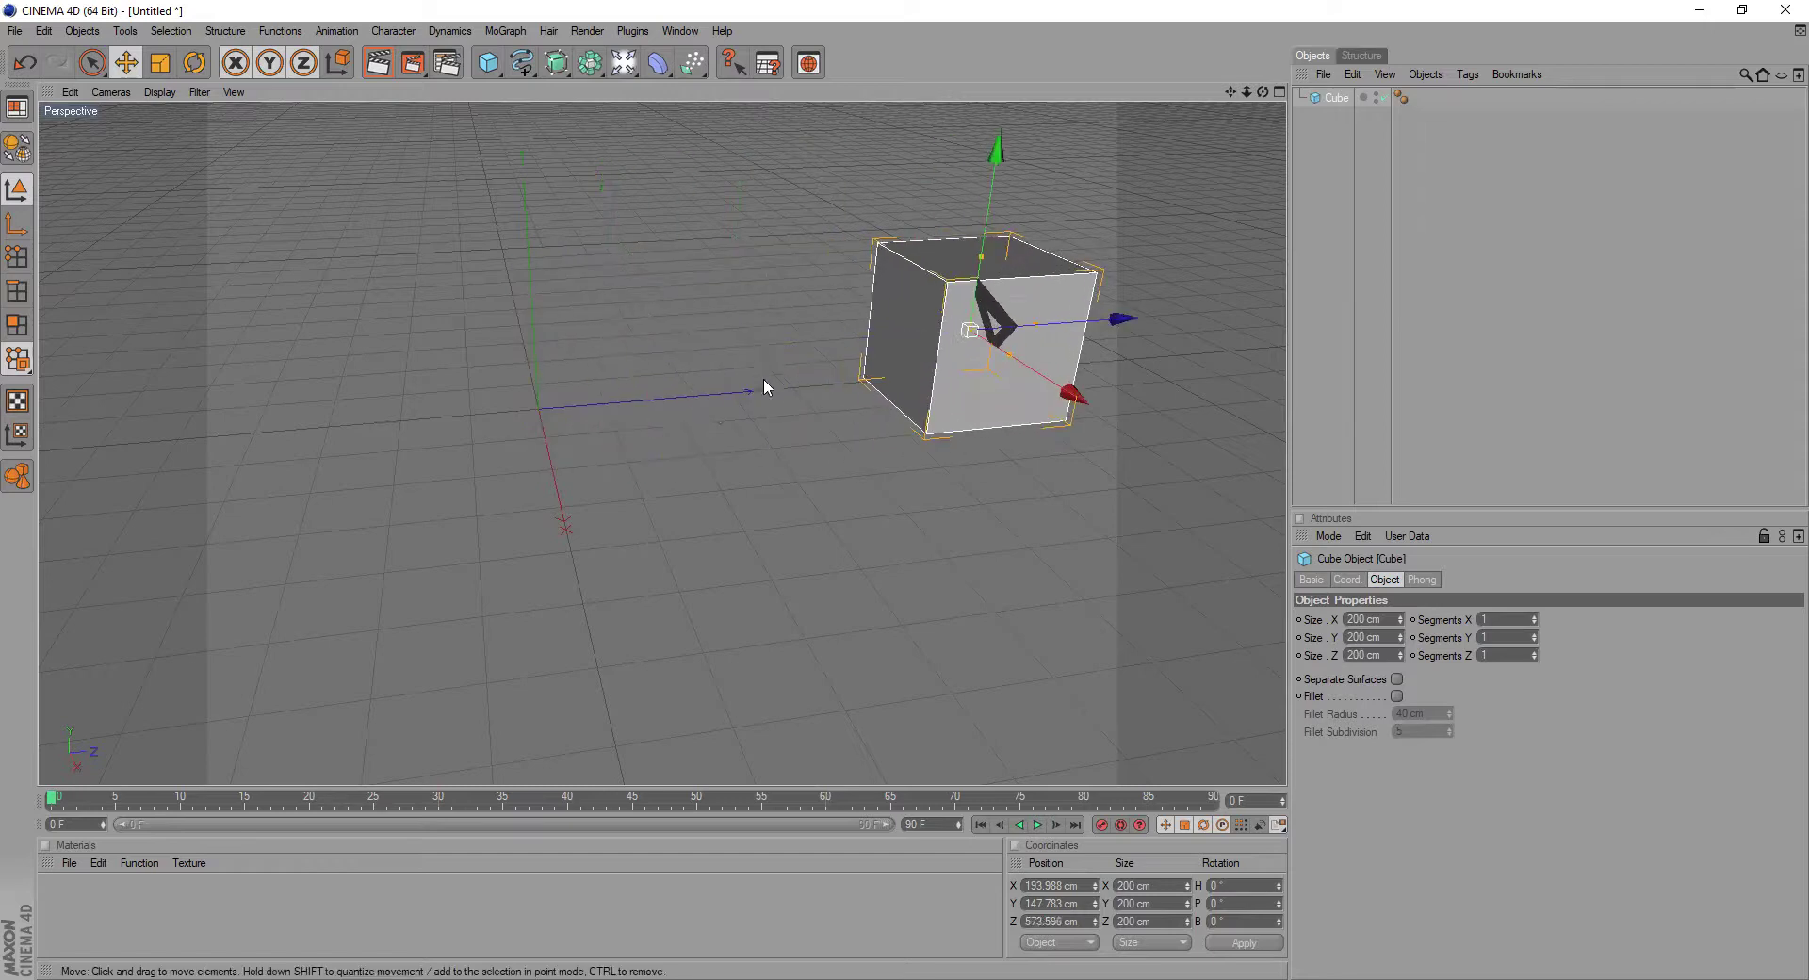
- Move the cube along its X axis to about 583 cm and raise it along Y to about 605 cm
{"action": "left_click_drag", "start_coordinate": [989, 193], "coordinate": [1015, 14]}
{"action": "scroll", "coordinate": [1008, 285], "scroll_direction": "down", "scroll_amount": 1}
{"action": "left_click_drag", "start_coordinate": [1036, 222], "coordinate": [934, 175]}
{"action": "scroll", "coordinate": [1019, 258], "scroll_direction": "down", "scroll_amount": 3}
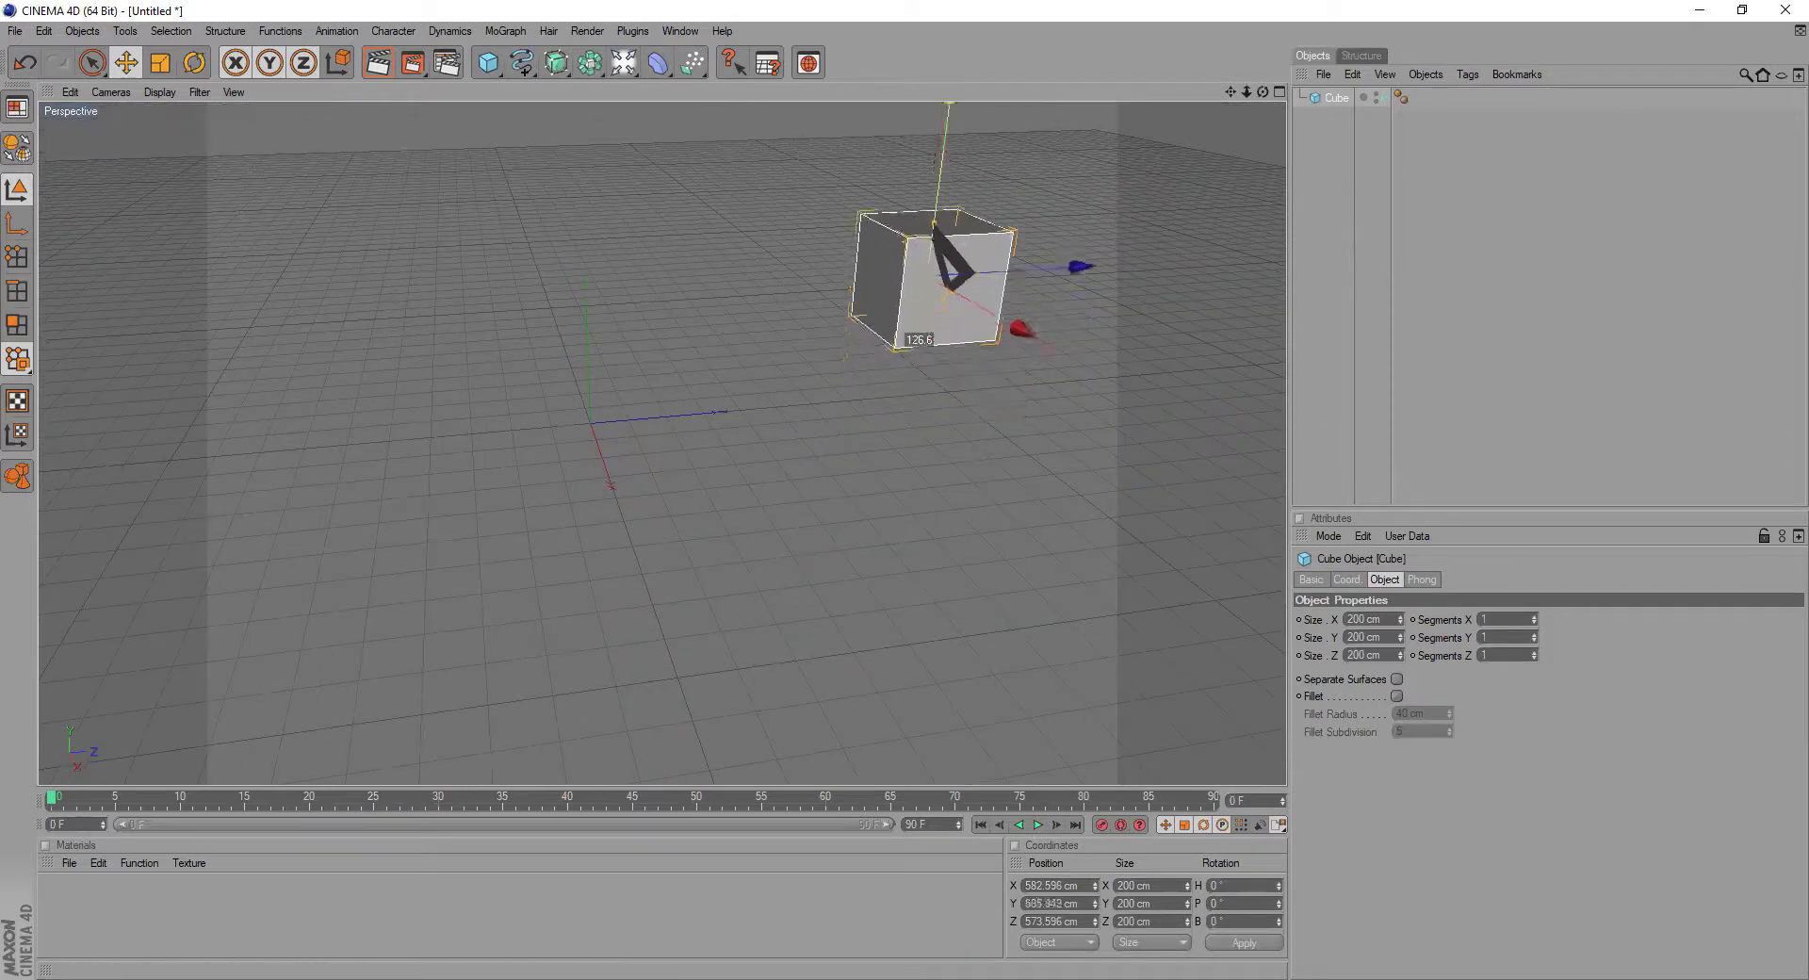
{"action": "left_click_drag", "start_coordinate": [907, 337], "coordinate": [896, 335]}
{"action": "scroll", "coordinate": [690, 386], "scroll_direction": "up", "scroll_amount": 2}
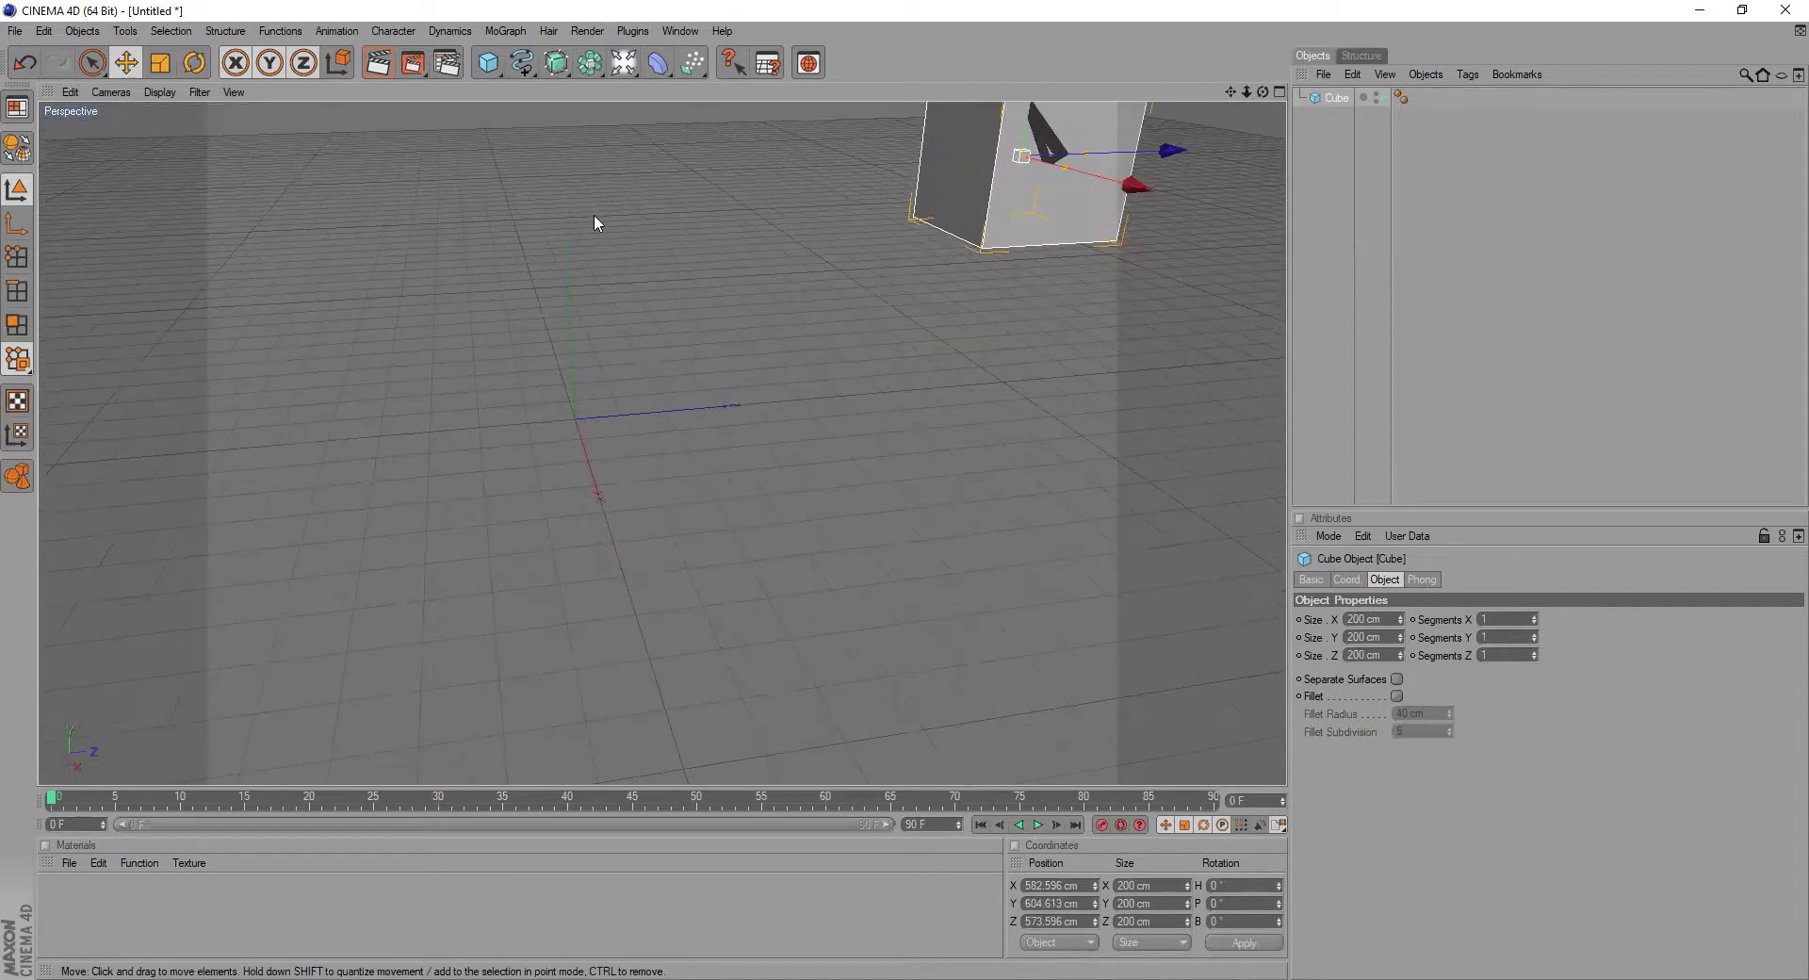
- Add a sphere primitive and move it along its Z axis to about -693 cm
{"action": "left_click", "coordinate": [488, 63]}
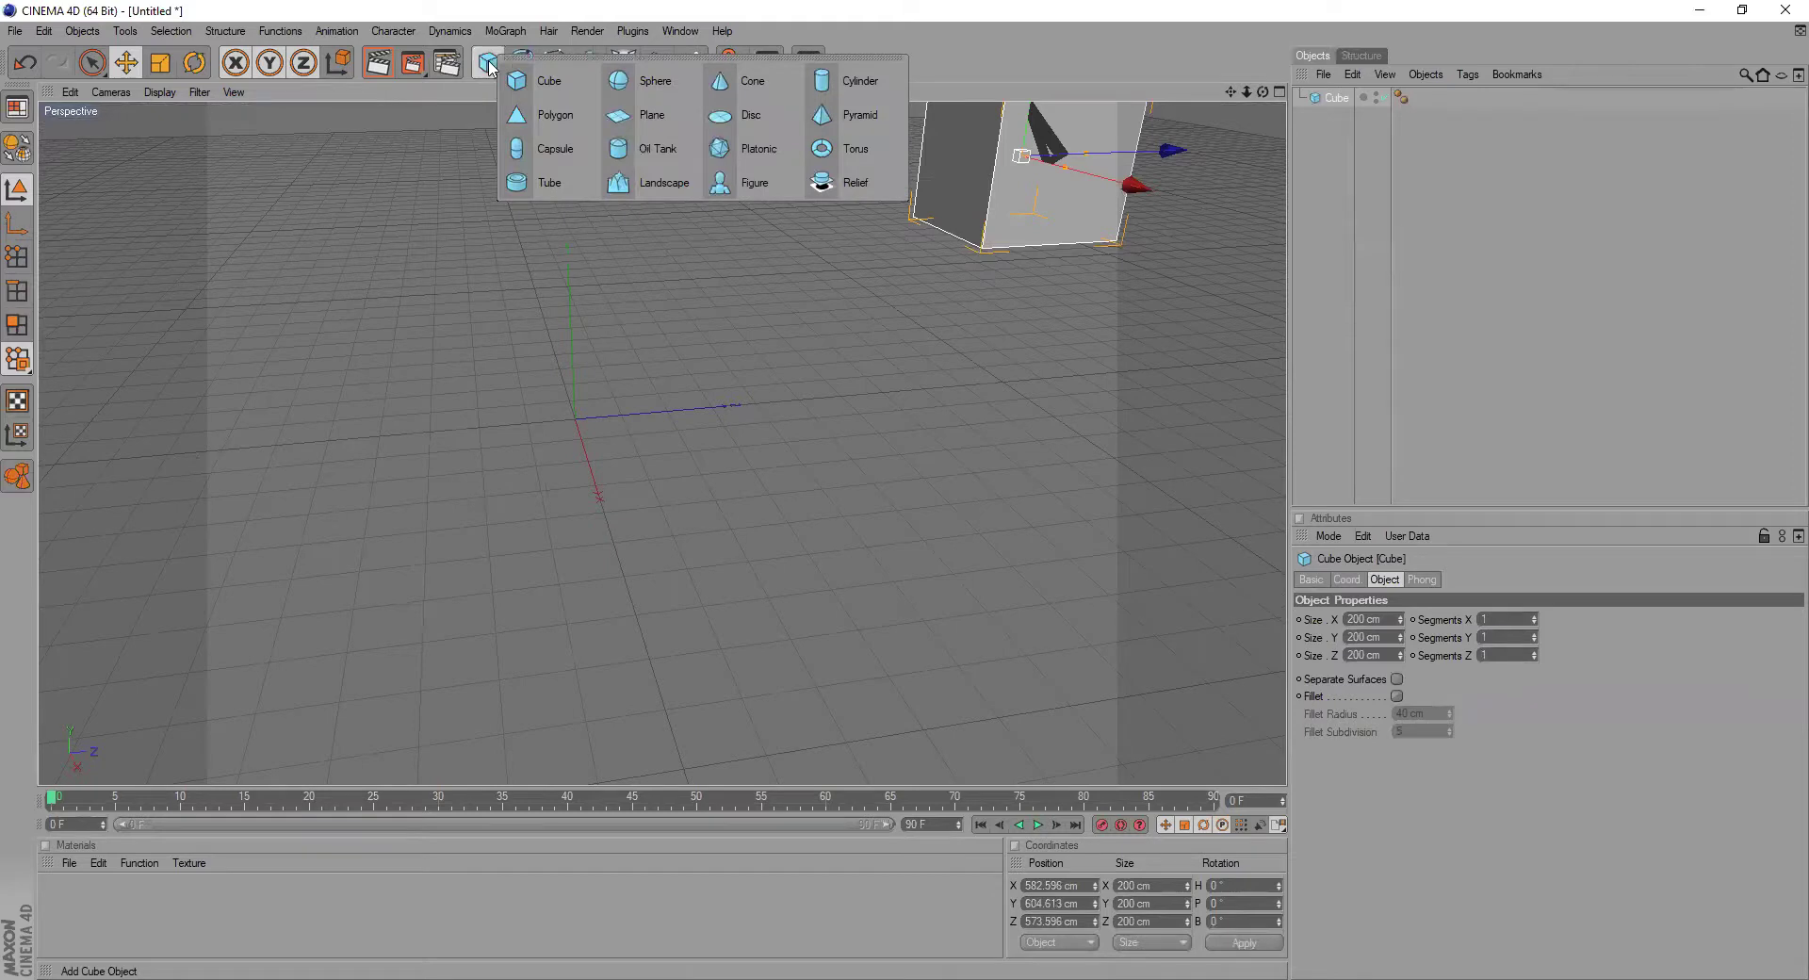
{"action": "left_click", "coordinate": [652, 81]}
{"action": "left_click_drag", "start_coordinate": [682, 430], "coordinate": [332, 459]}
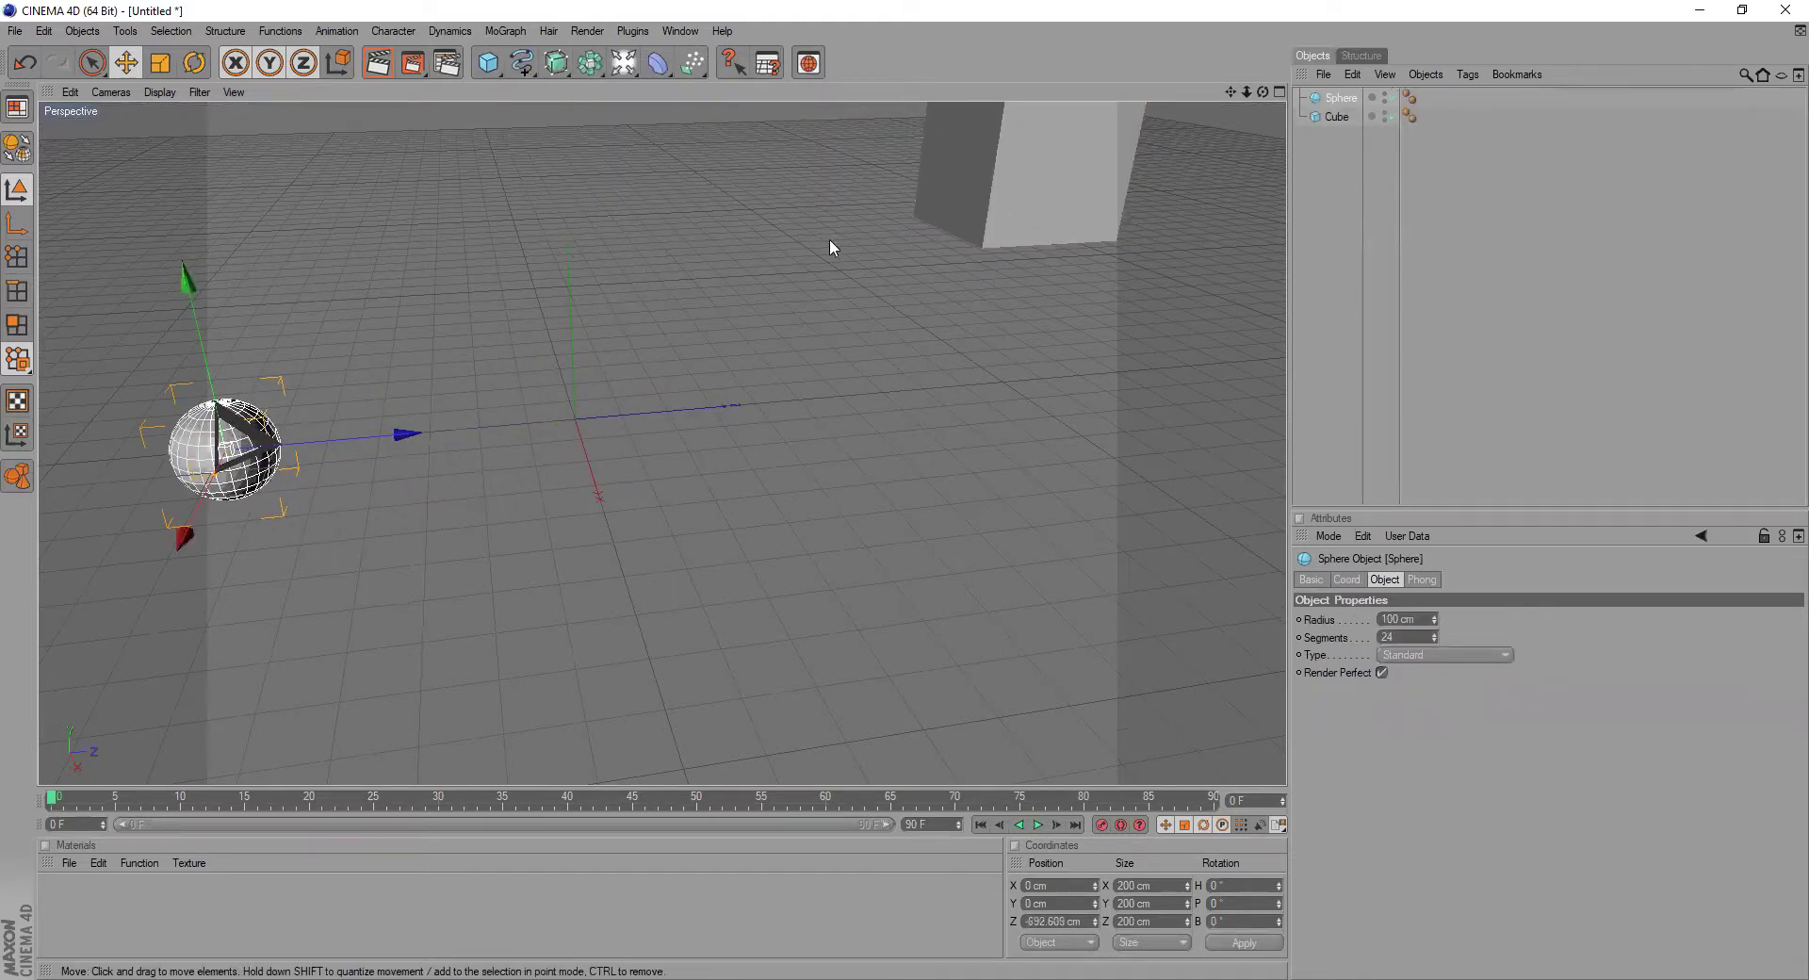
- Add a plane primitive and move it along its X axis to about -797 cm
{"action": "left_click", "coordinate": [500, 68]}
{"action": "left_click", "coordinate": [646, 113]}
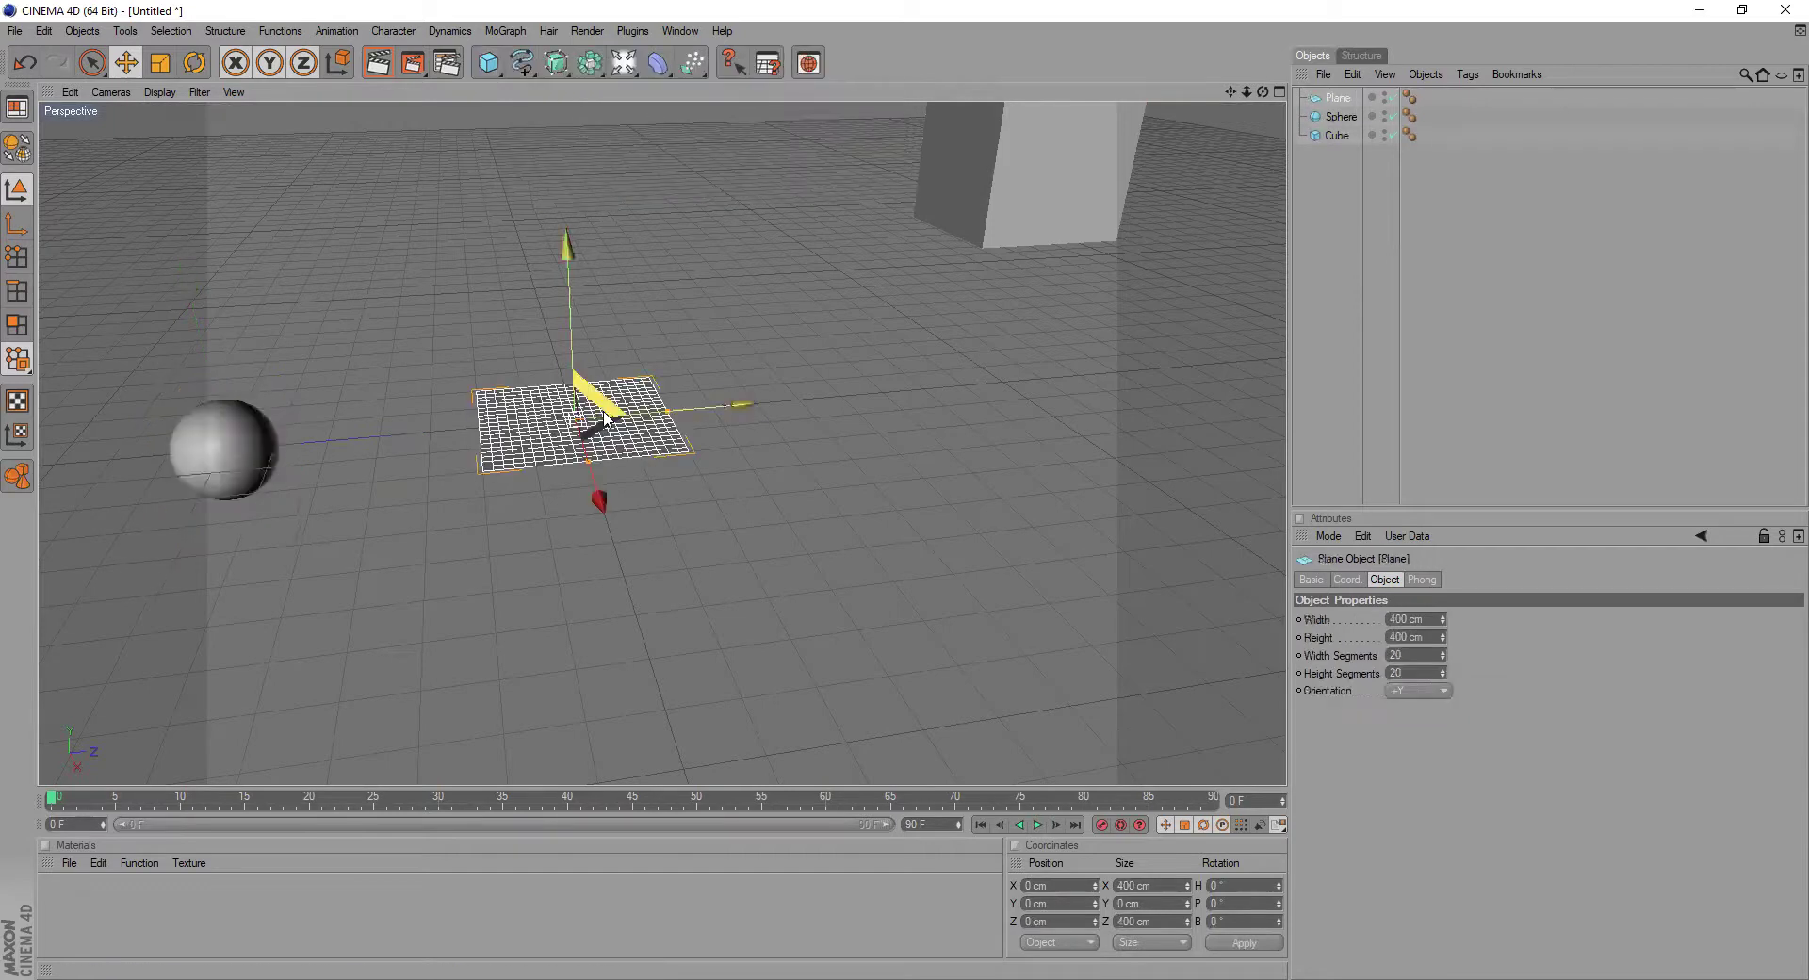
{"action": "left_click_drag", "start_coordinate": [620, 462], "coordinate": [583, 570]}
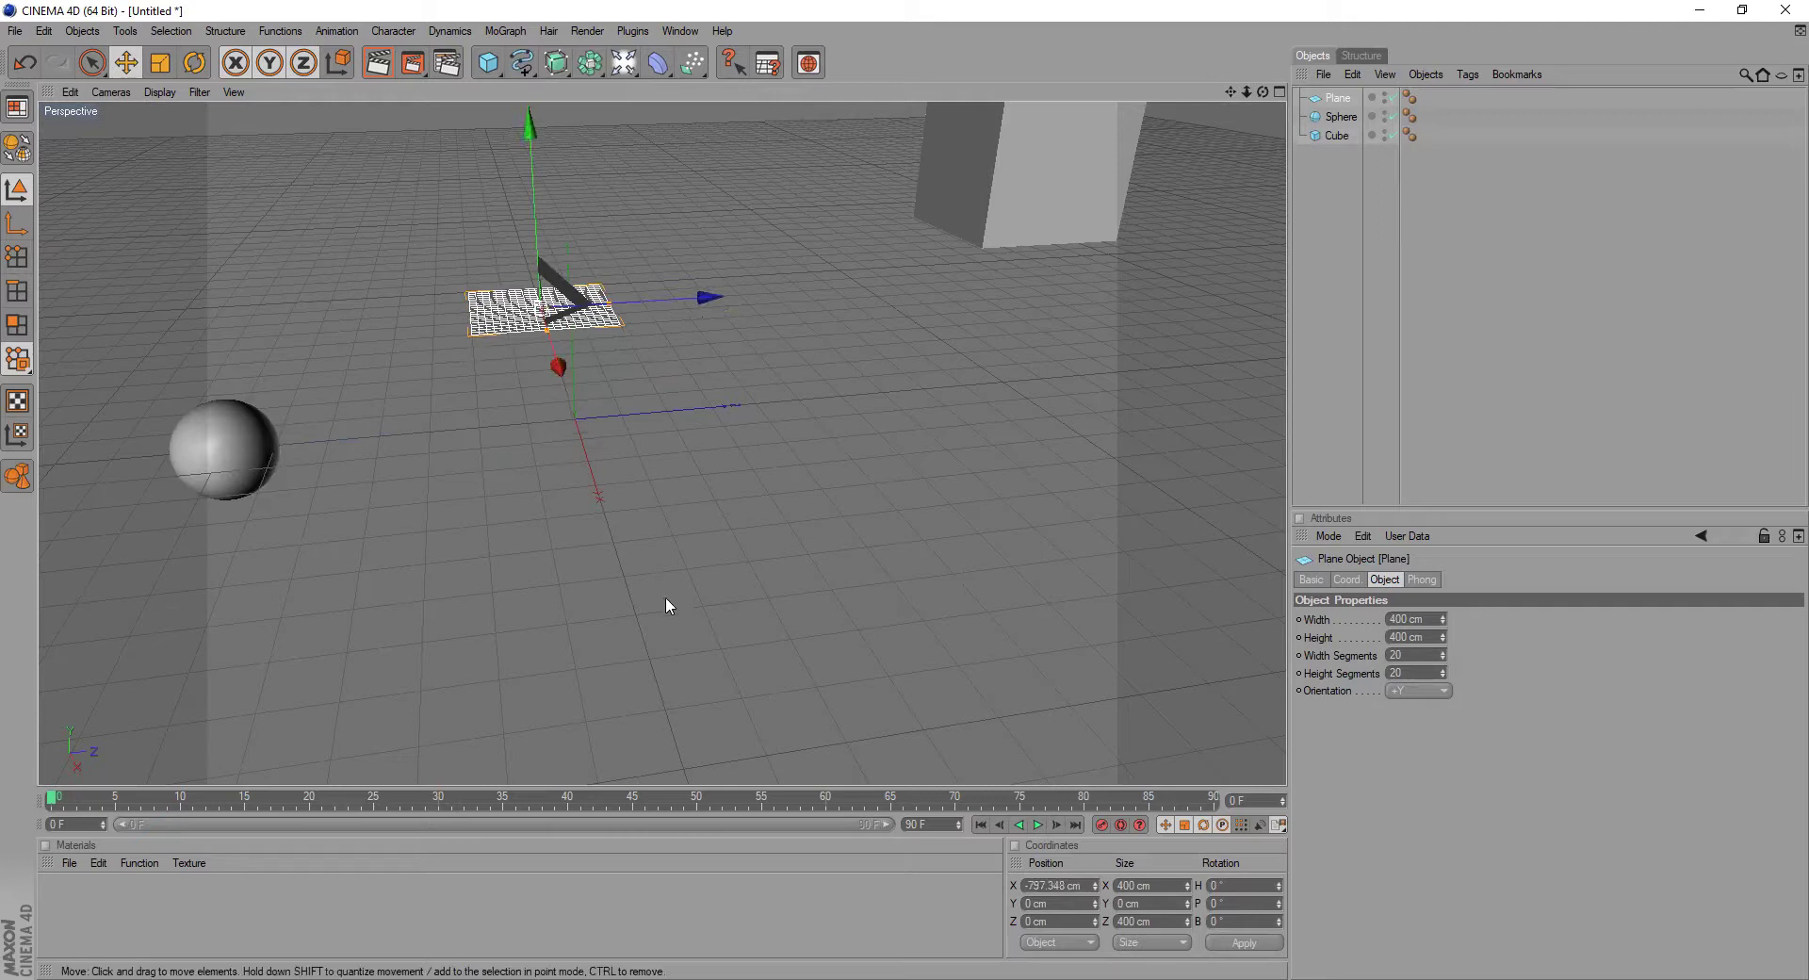
- Add an oil tank primitive and move it along its Z axis to about 645 cm
{"action": "left_click", "coordinate": [485, 62]}
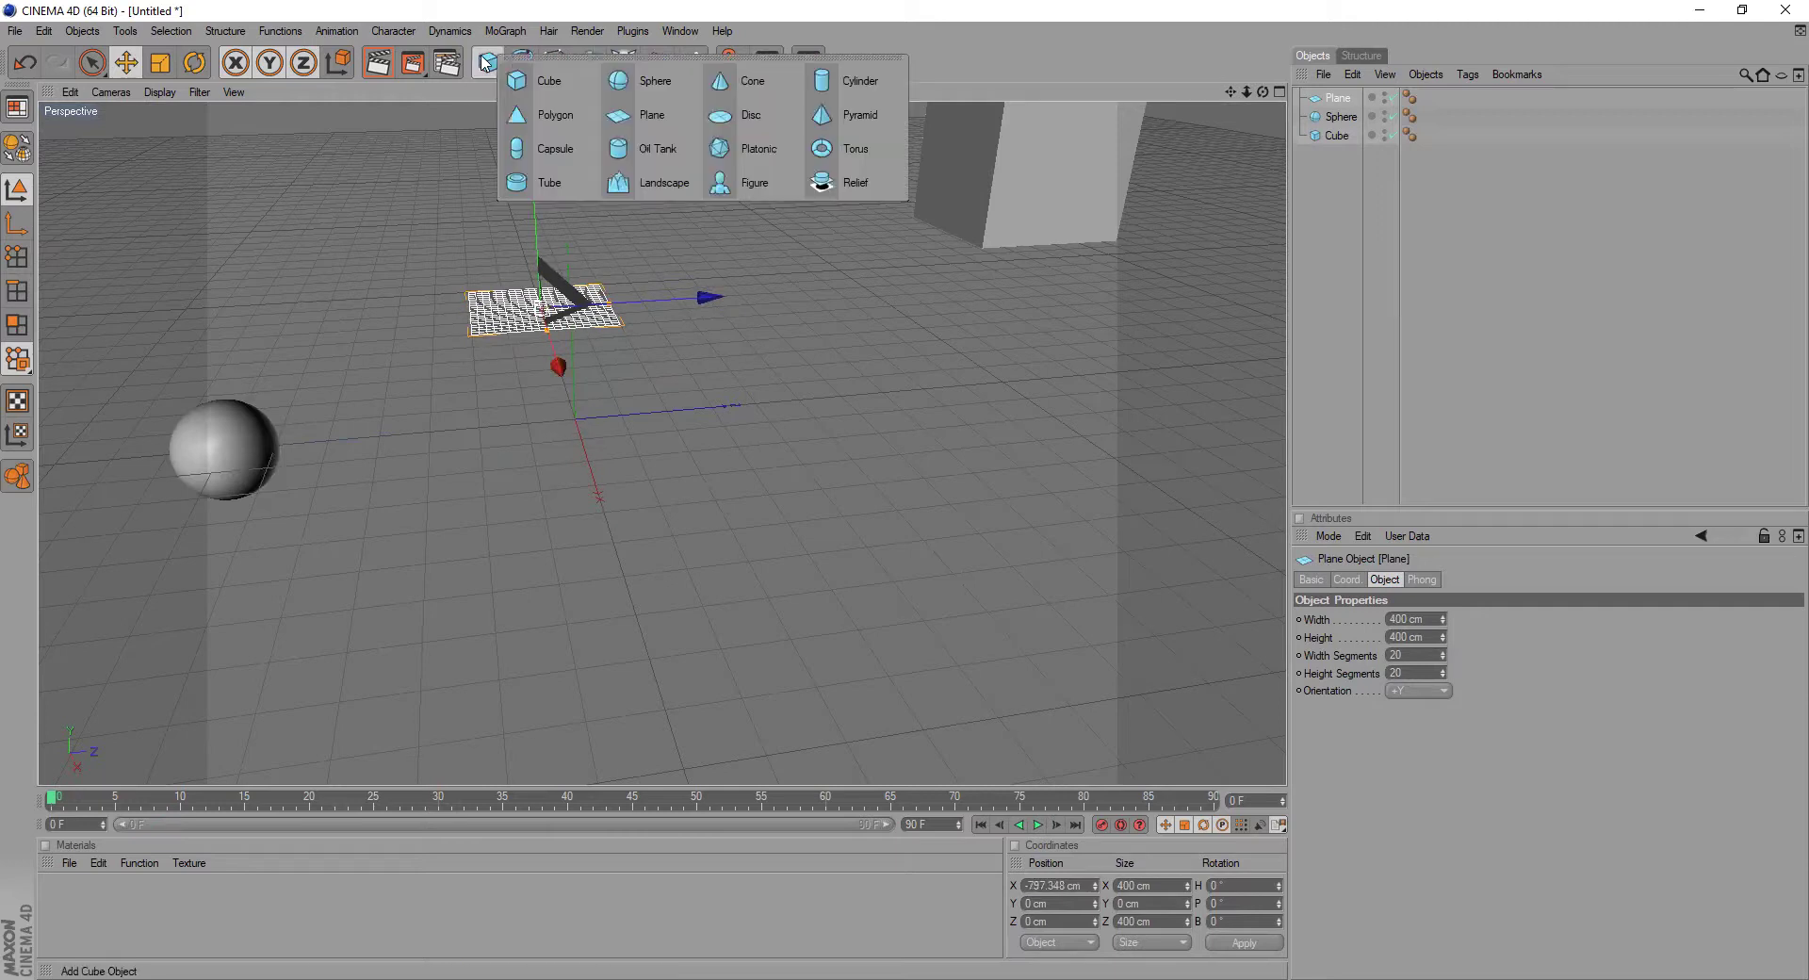
{"action": "left_click", "coordinate": [658, 148]}
{"action": "left_click_drag", "start_coordinate": [668, 420], "coordinate": [947, 386]}
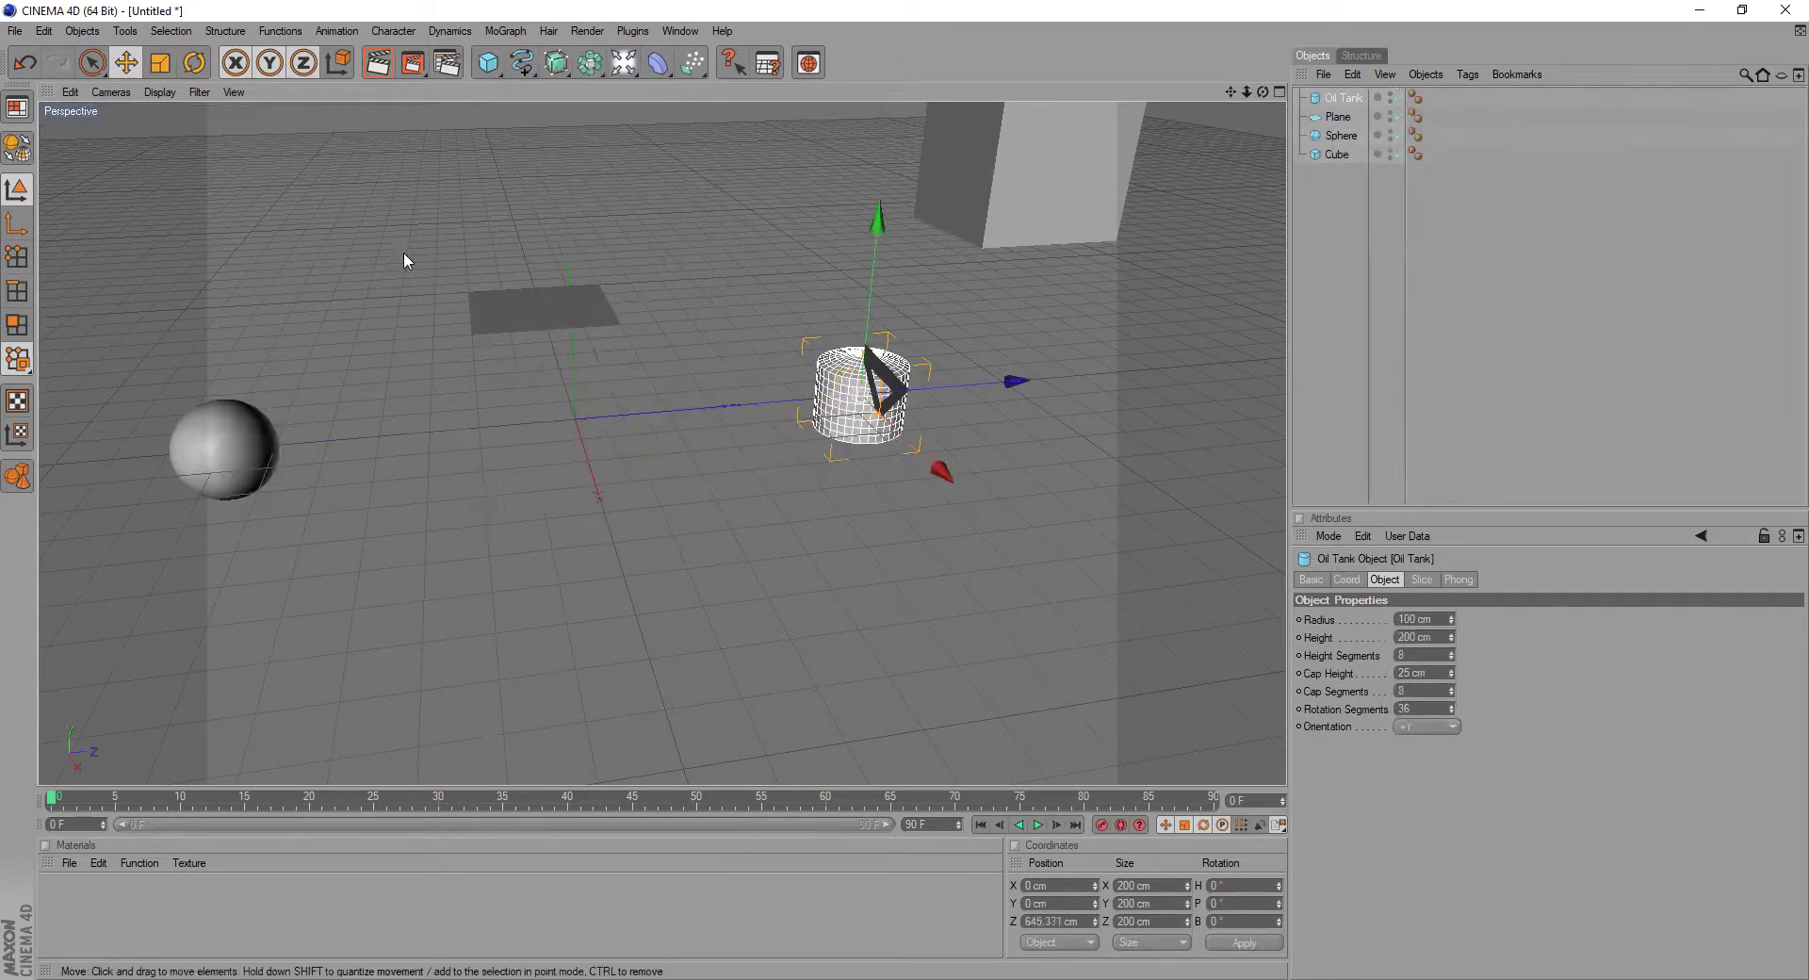
- Add a figure primitive and move it along its X axis to about 843 cm
{"action": "left_click", "coordinate": [487, 62]}
{"action": "left_click", "coordinate": [744, 185]}
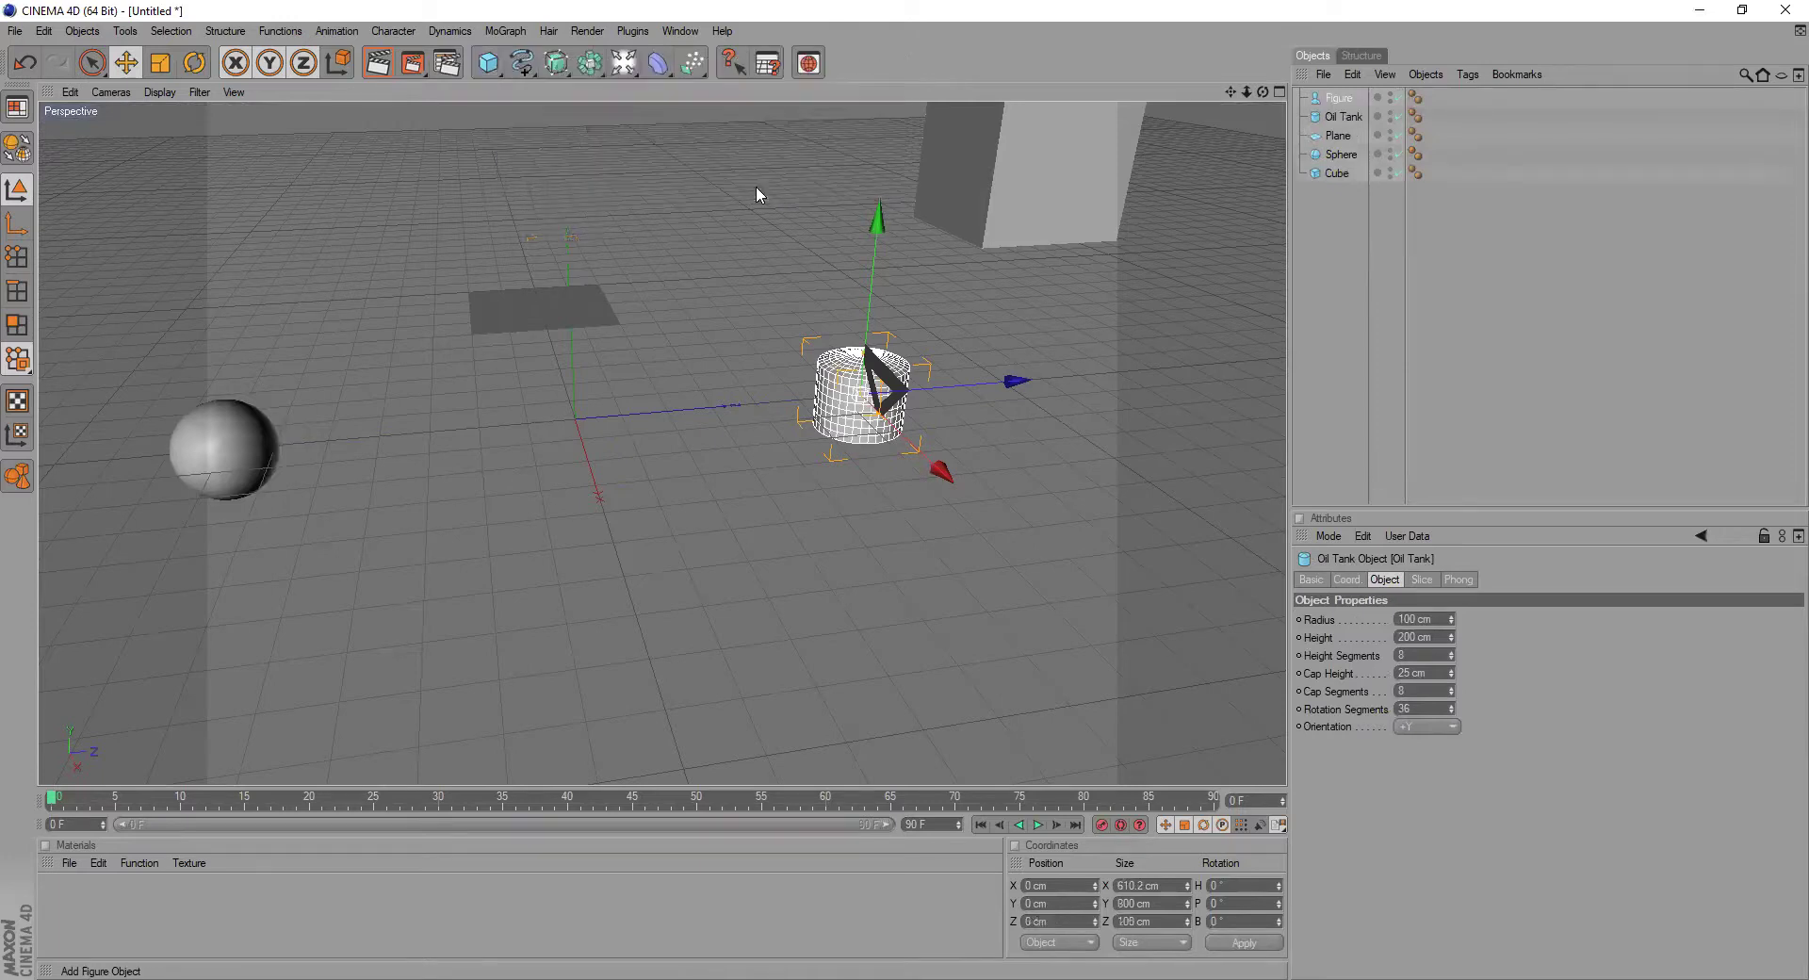
{"action": "left_click_drag", "start_coordinate": [1262, 91], "coordinate": [1224, 141]}
{"action": "left_click_drag", "start_coordinate": [758, 426], "coordinate": [1168, 457]}
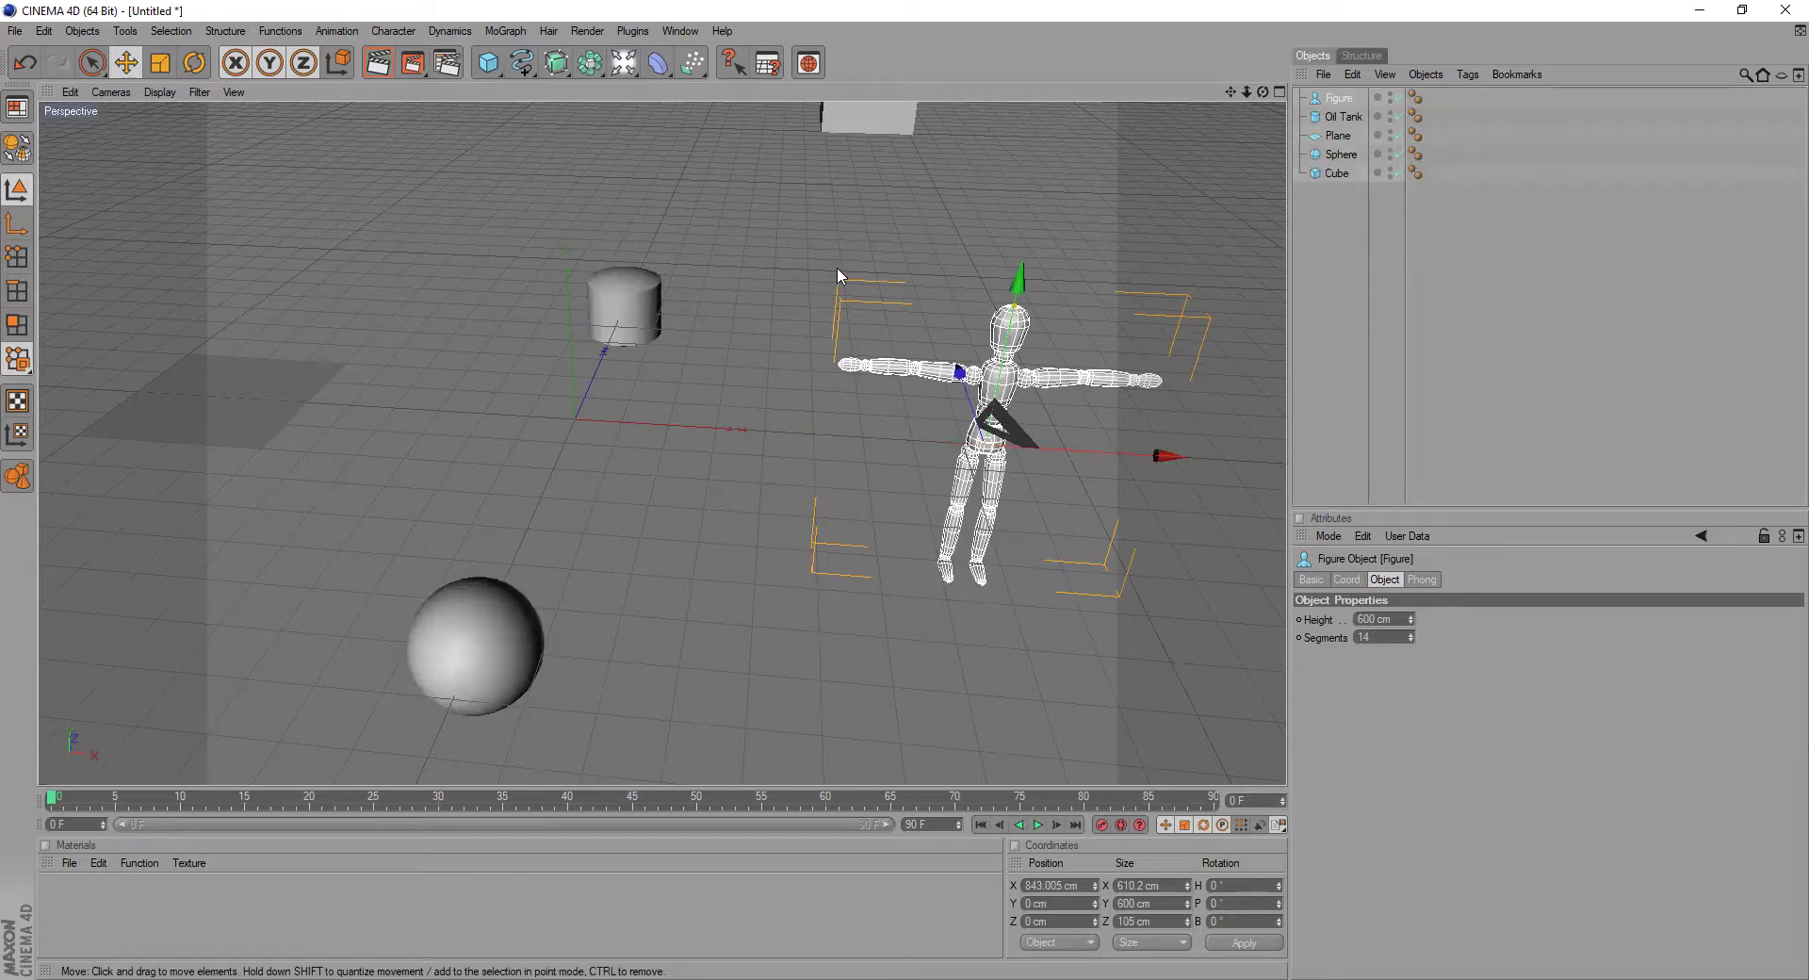
- Add a tube primitive and move it along its X axis to about -1524 cm
{"action": "left_click_drag", "start_coordinate": [1262, 91], "coordinate": [1134, 140]}
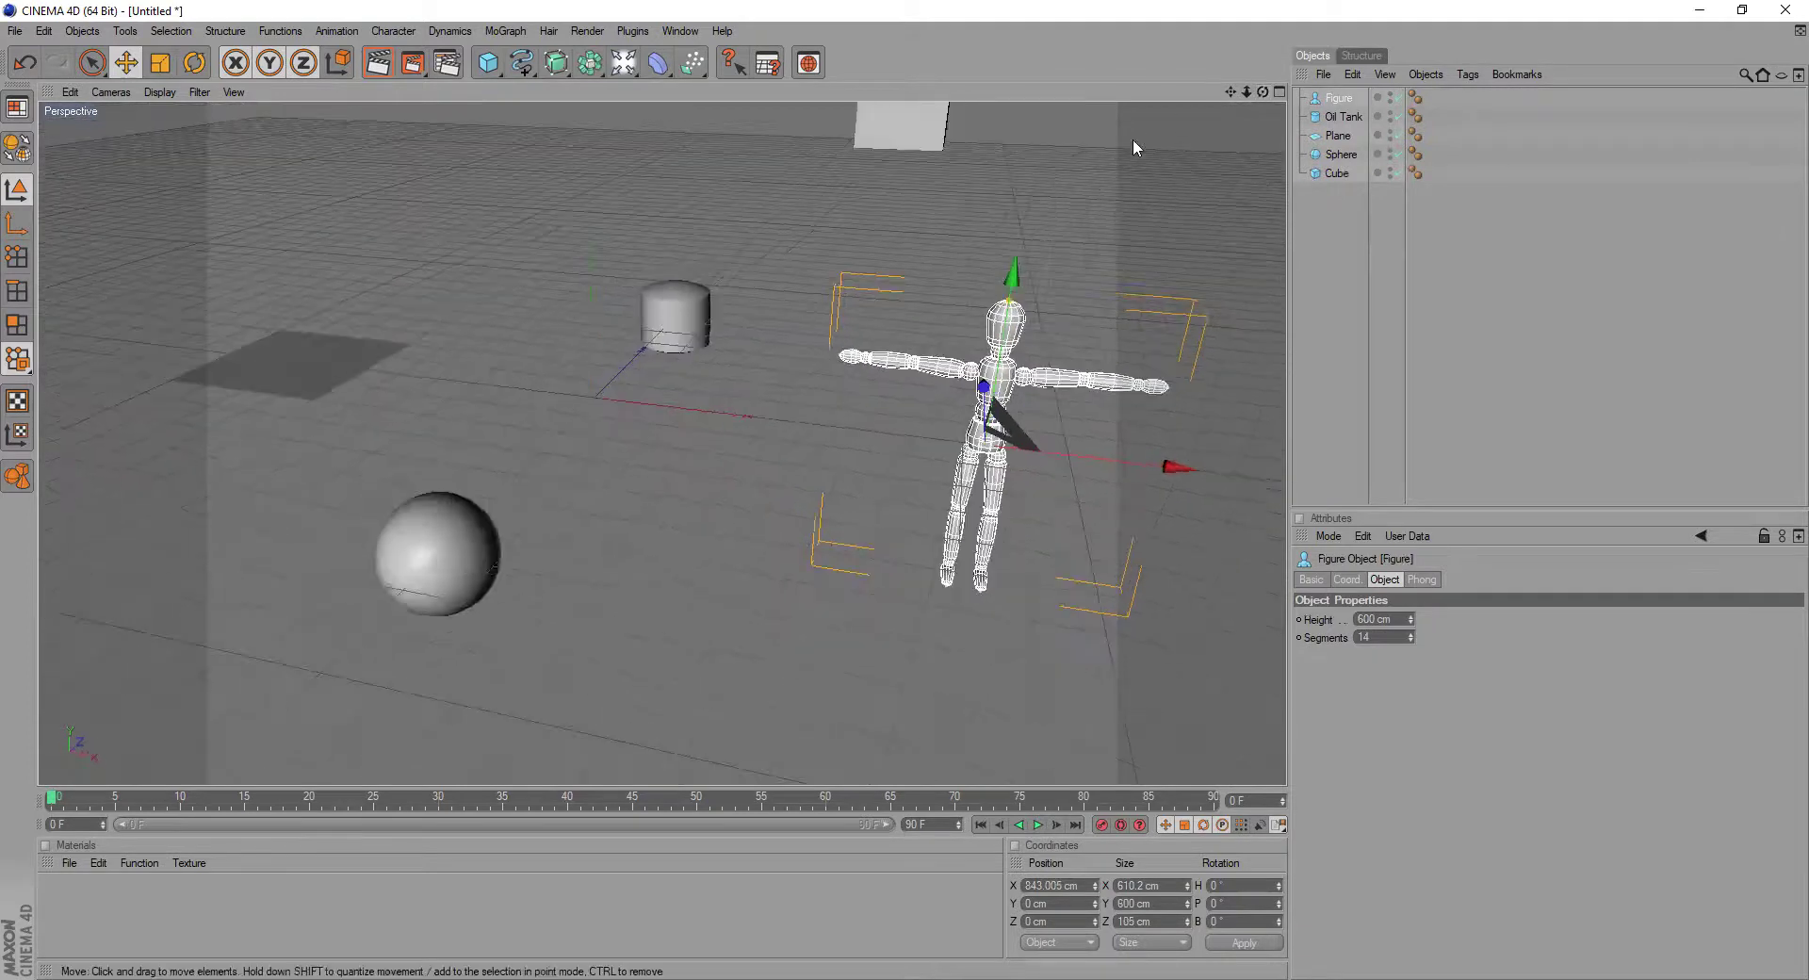
{"action": "left_click", "coordinate": [484, 68]}
{"action": "left_click", "coordinate": [489, 64]}
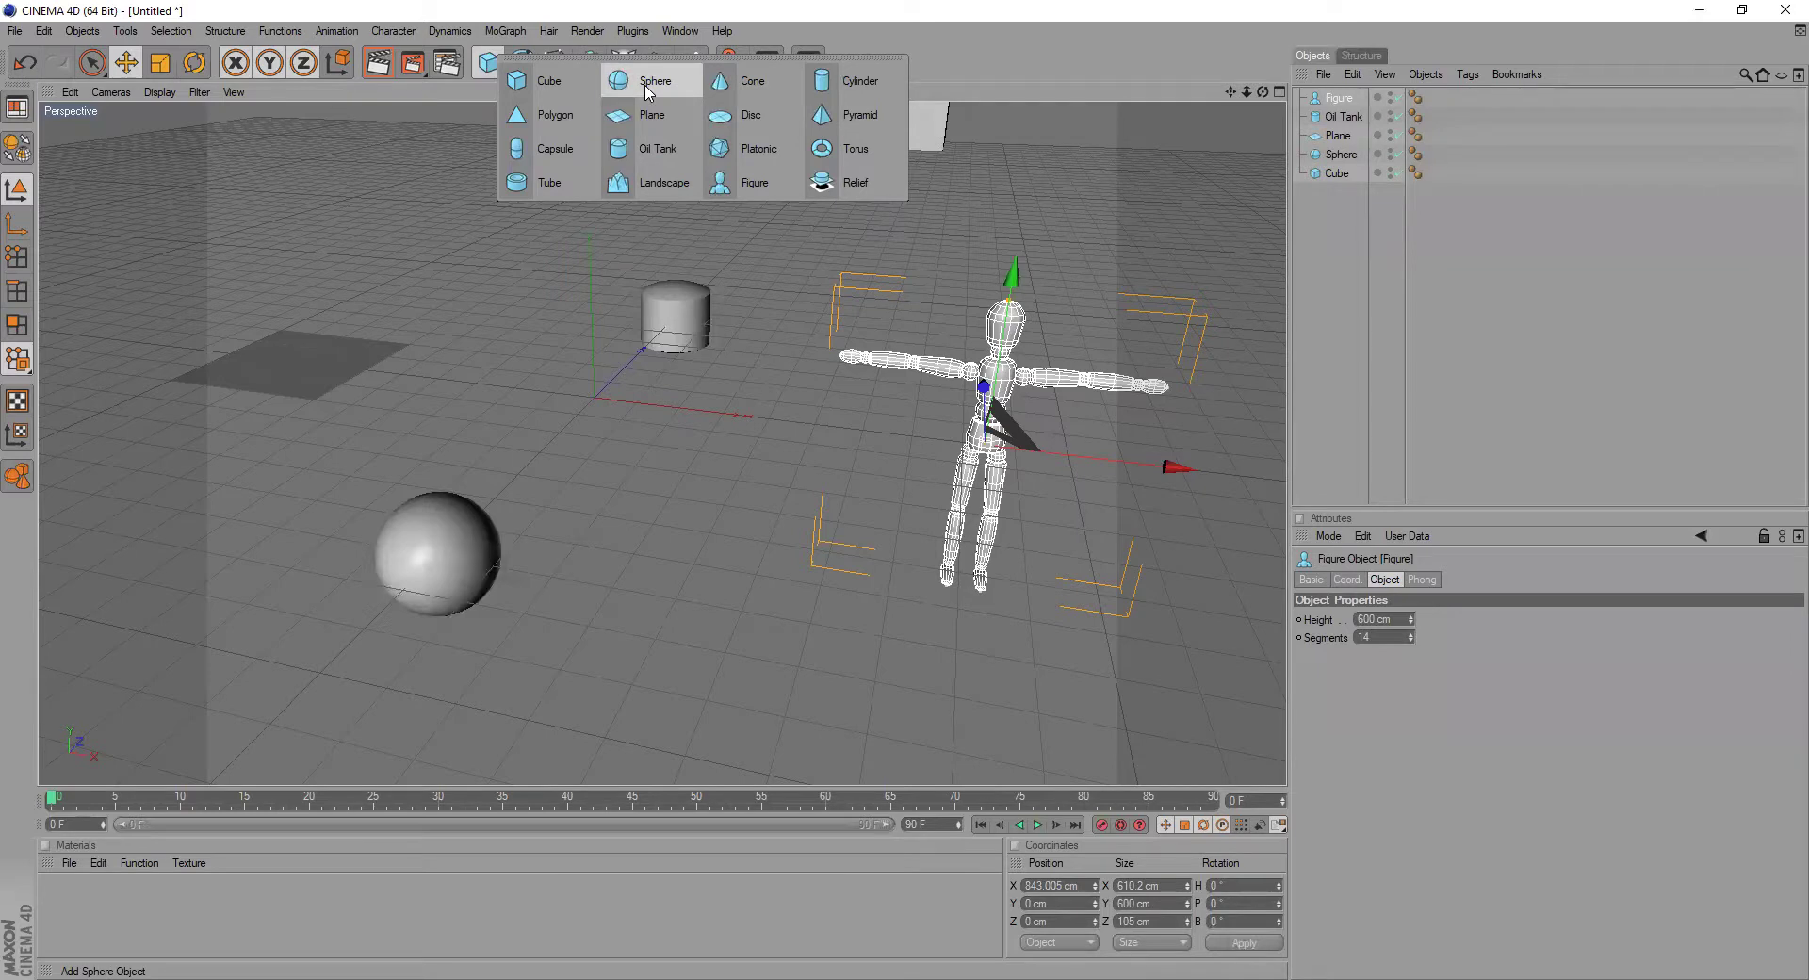
{"action": "left_click_drag", "start_coordinate": [1261, 92], "coordinate": [1213, 231]}
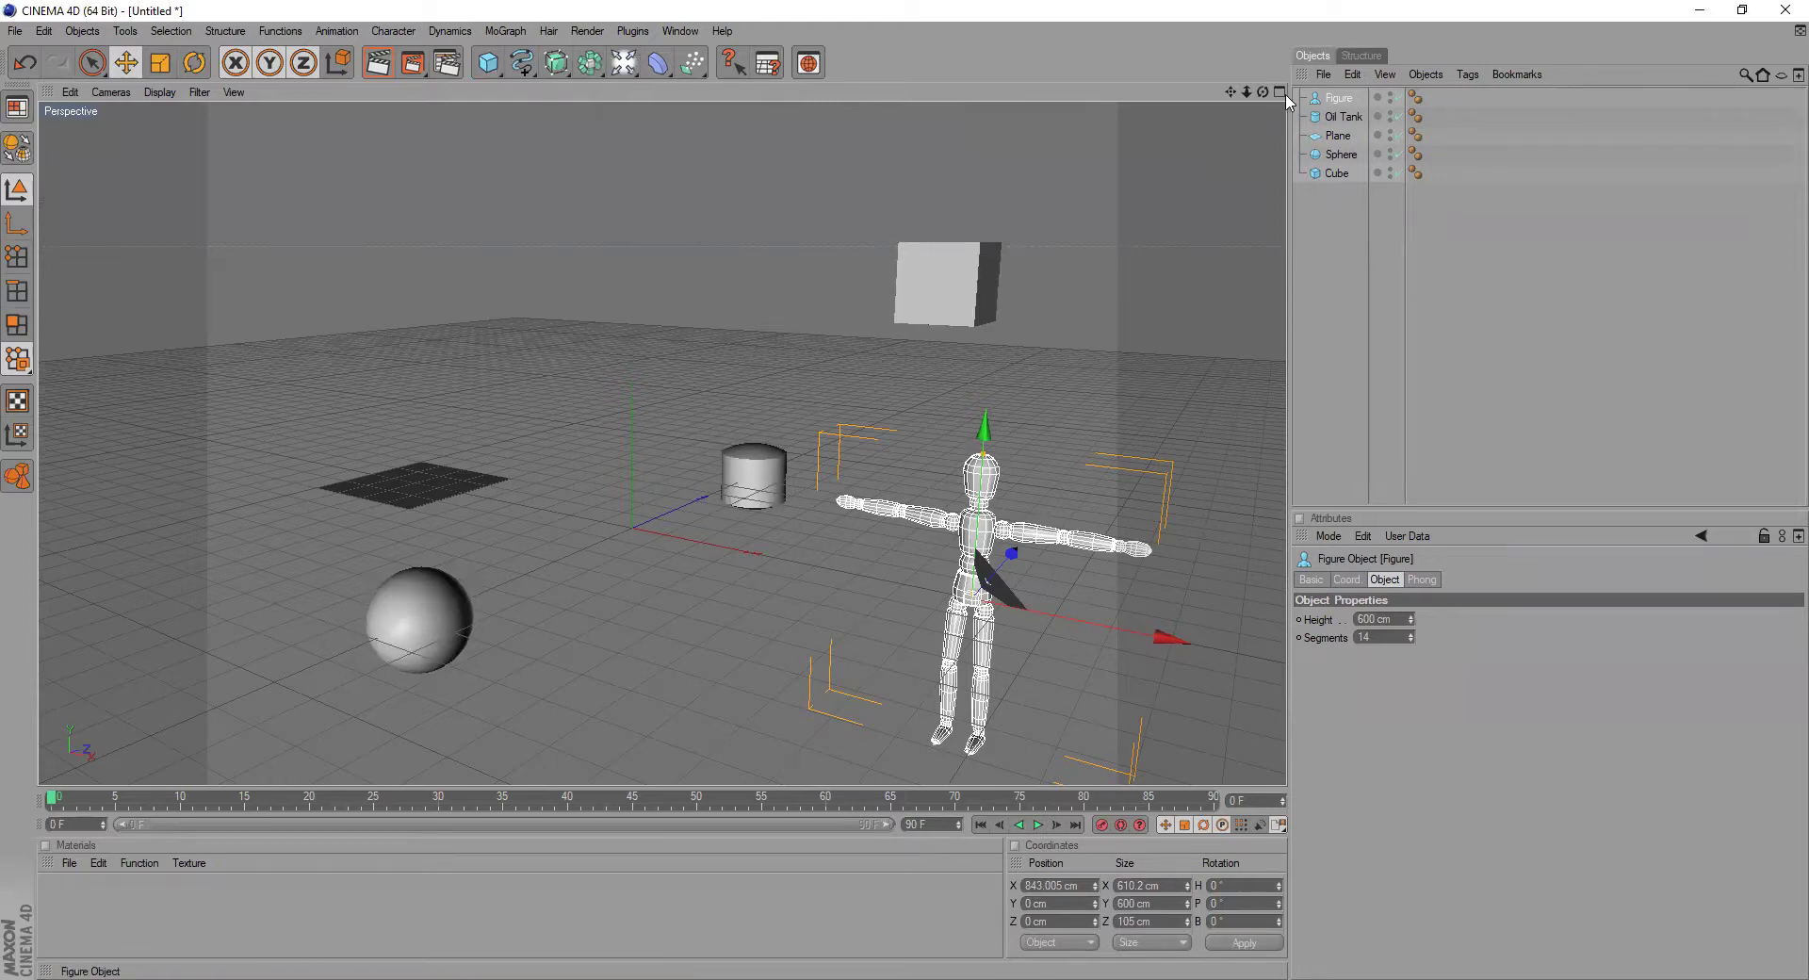
{"action": "left_click_drag", "start_coordinate": [1263, 91], "coordinate": [377, 410]}
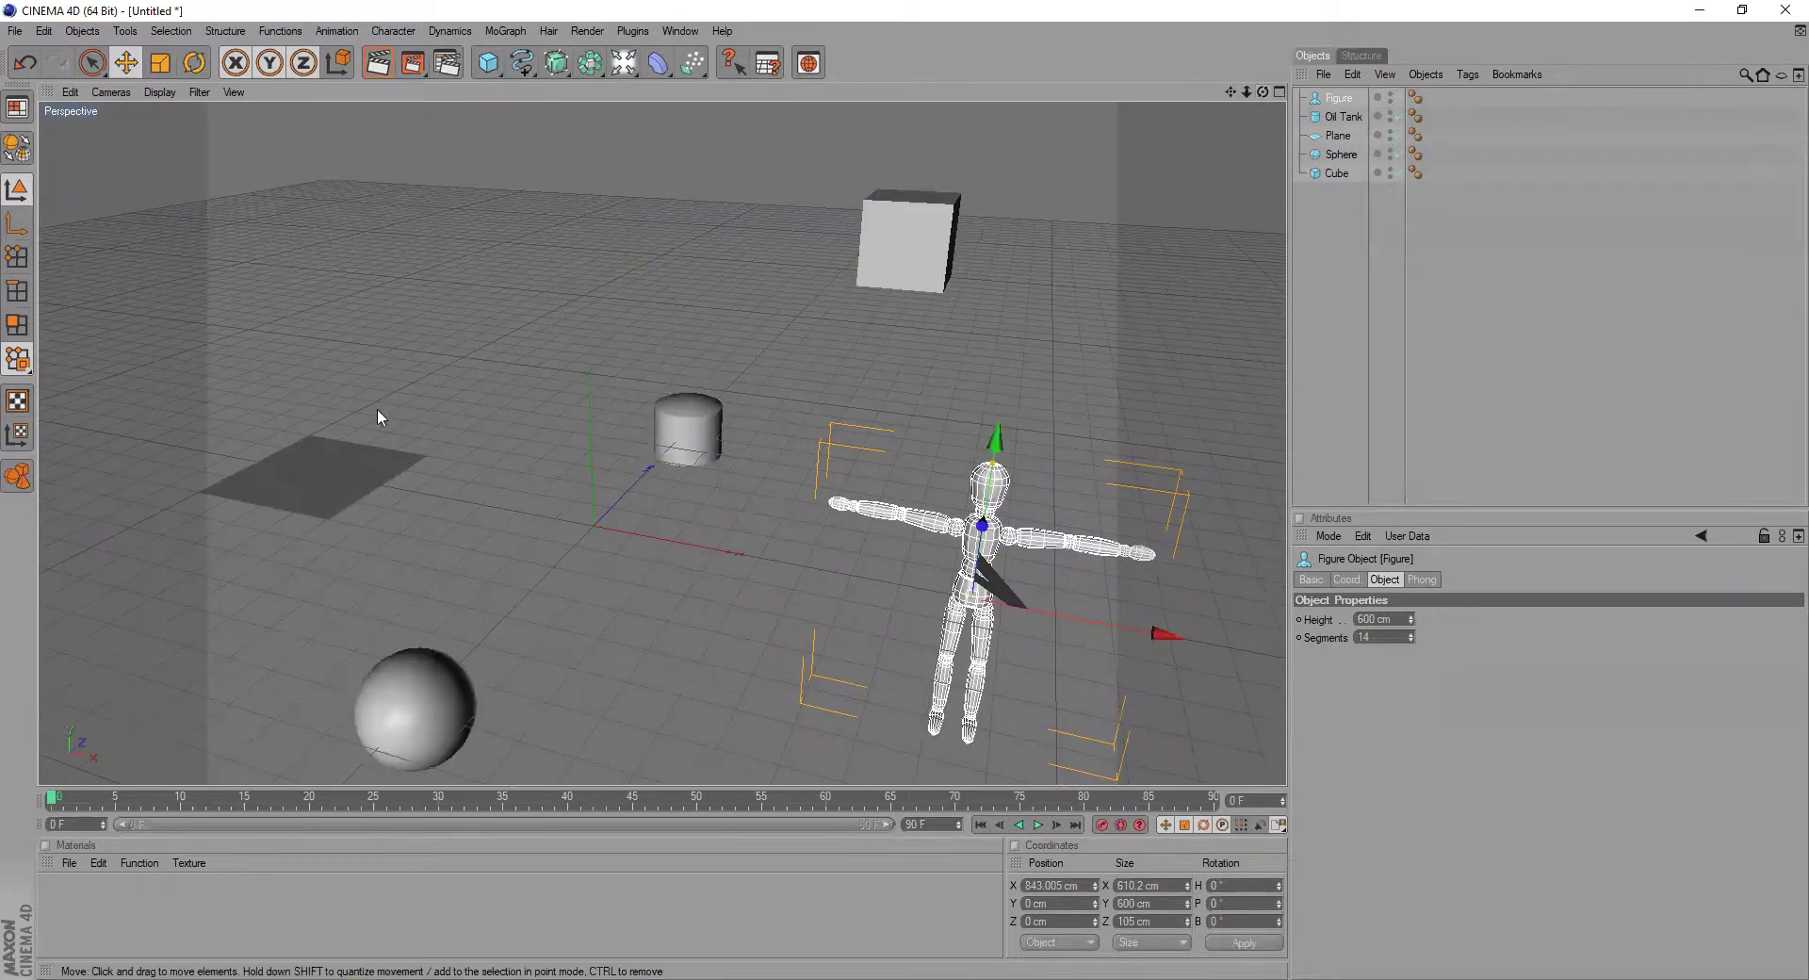
{"action": "left_click", "coordinate": [488, 63]}
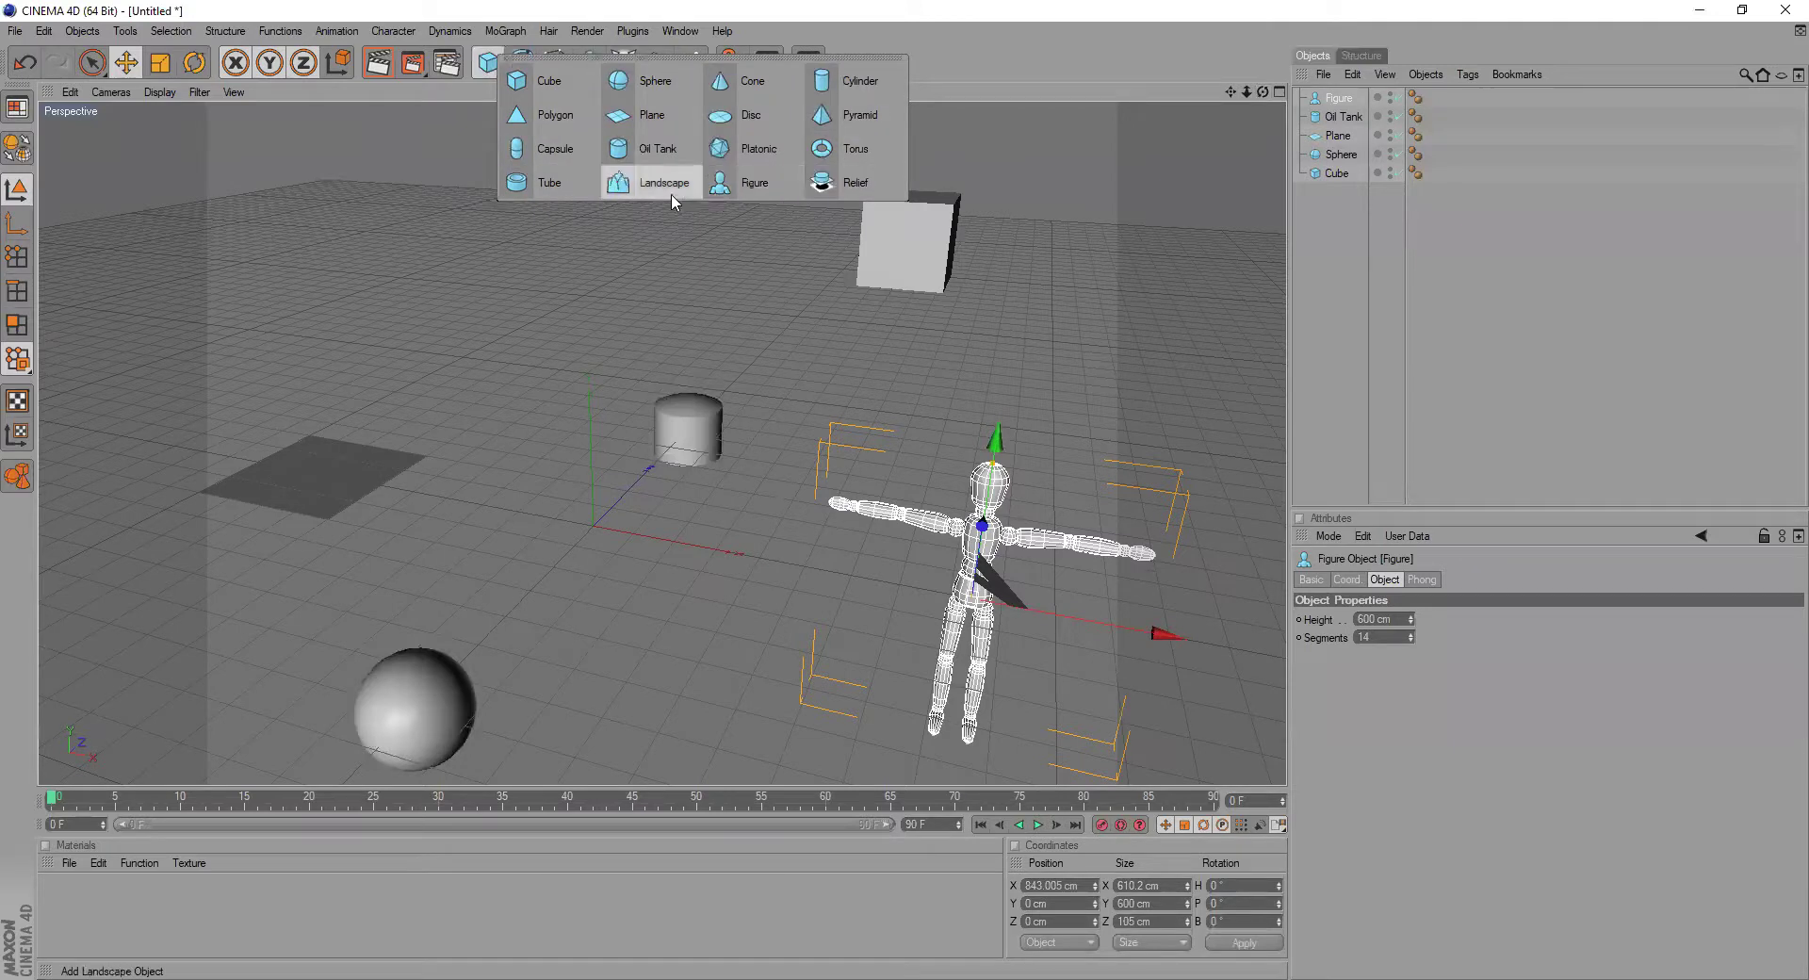
{"action": "left_click", "coordinate": [545, 185]}
{"action": "left_click_drag", "start_coordinate": [753, 556], "coordinate": [249, 459]}
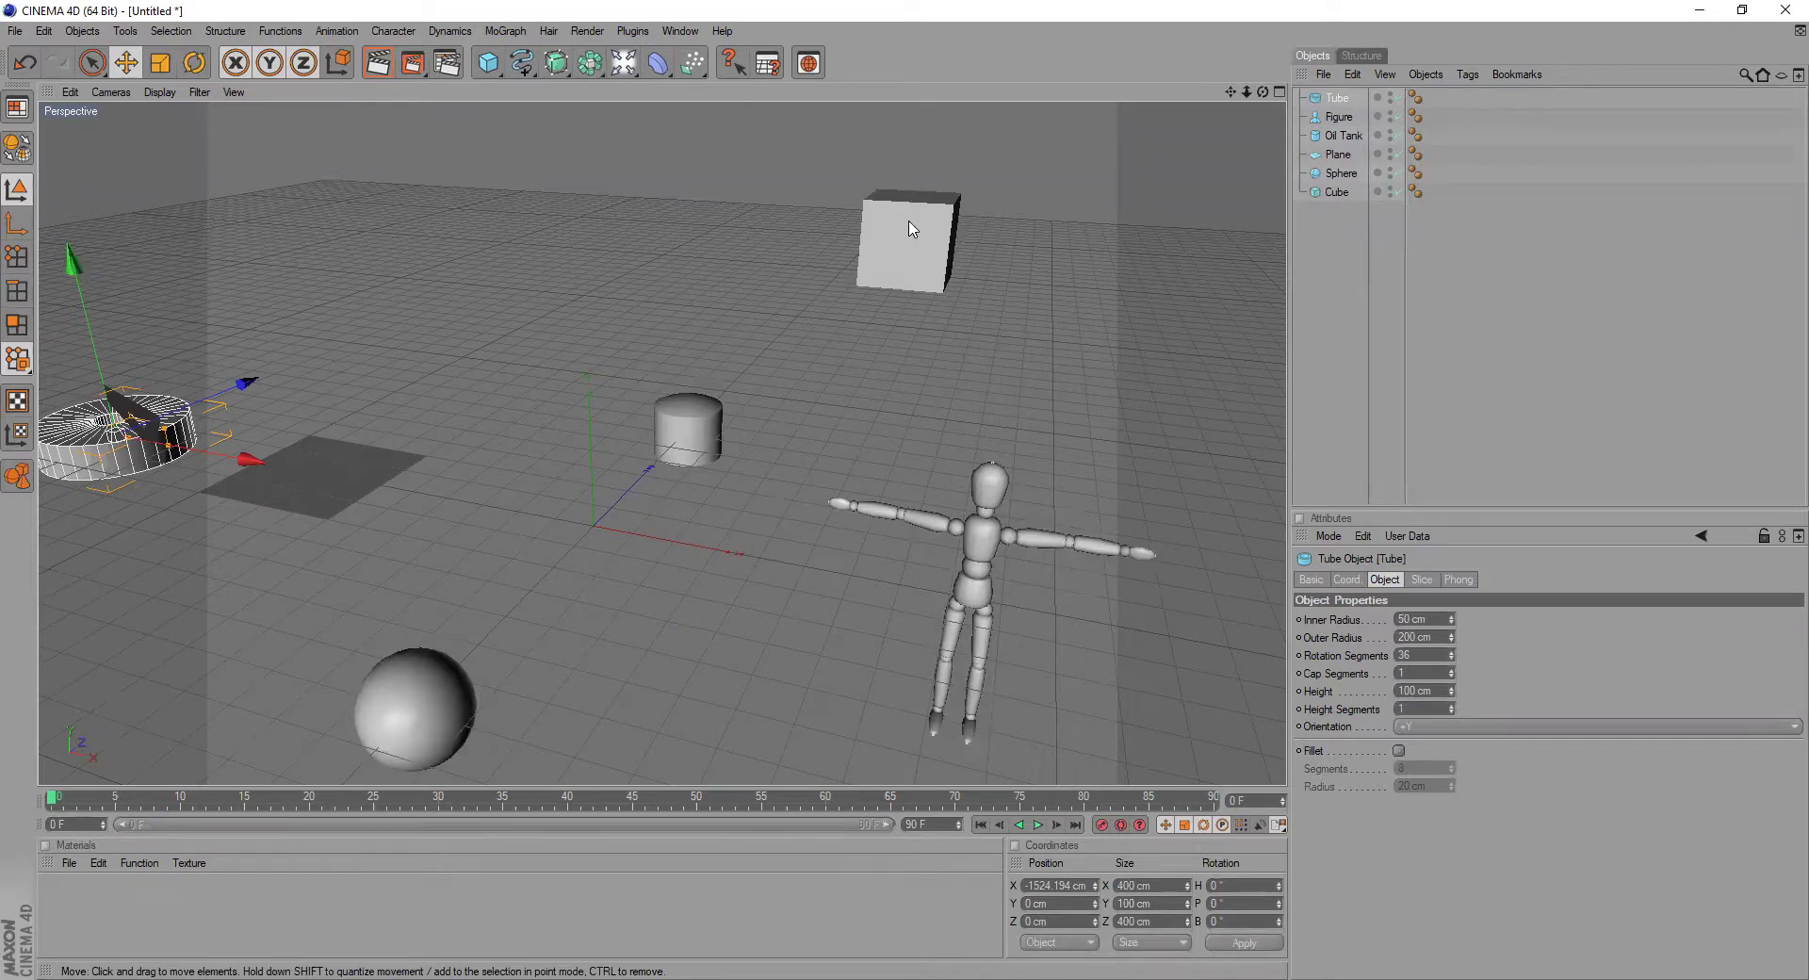
- Select the cube, tube and sphere by name in the object list, and the cube, oil tank and figure directly in the viewport
{"action": "left_click", "coordinate": [1332, 193]}
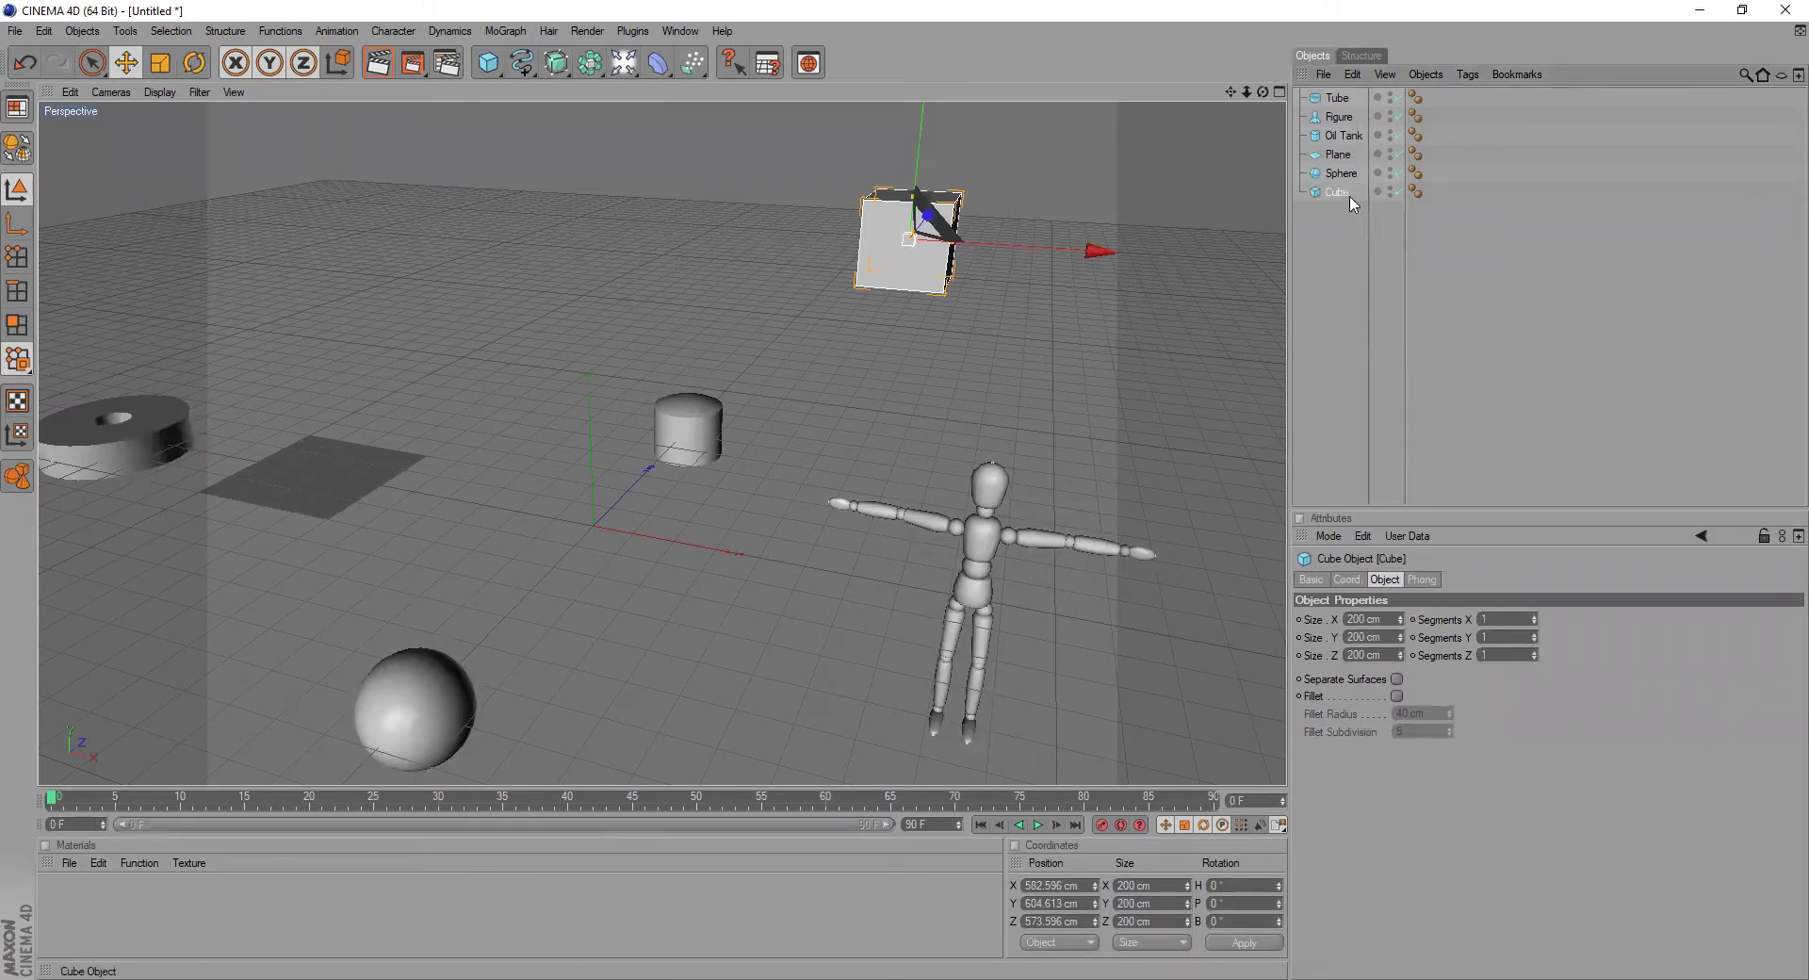
{"action": "left_click", "coordinate": [1336, 102]}
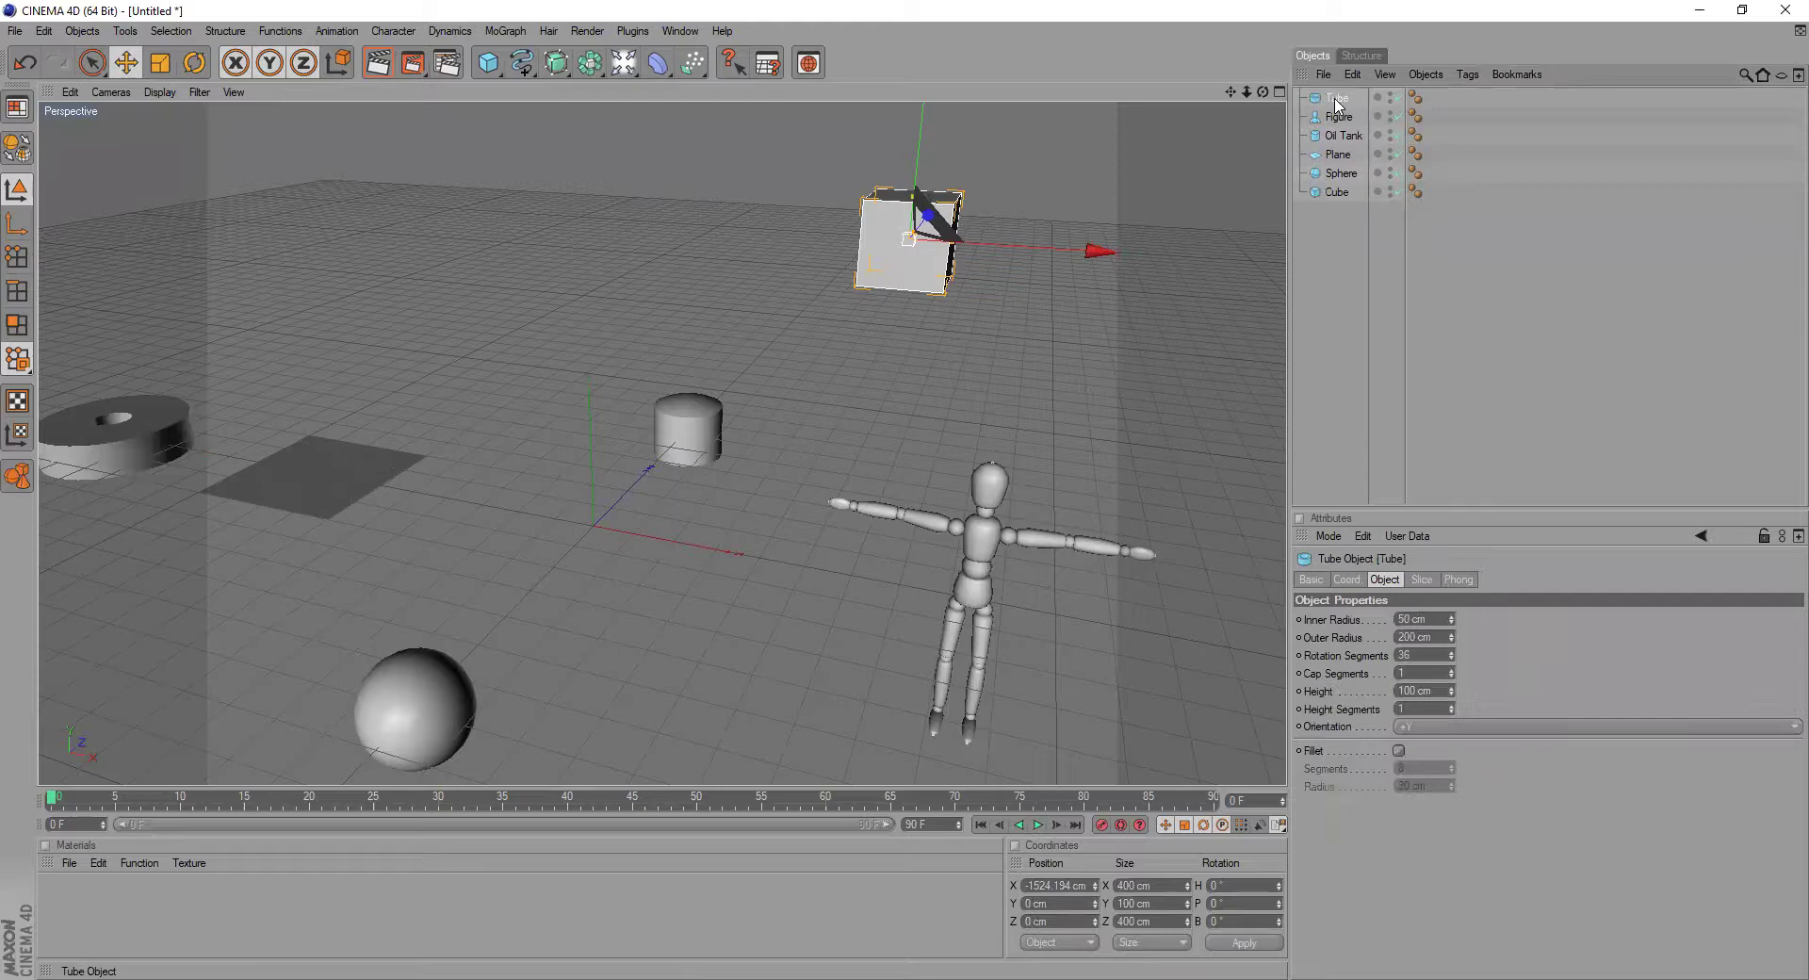
{"action": "left_click", "coordinate": [1340, 173]}
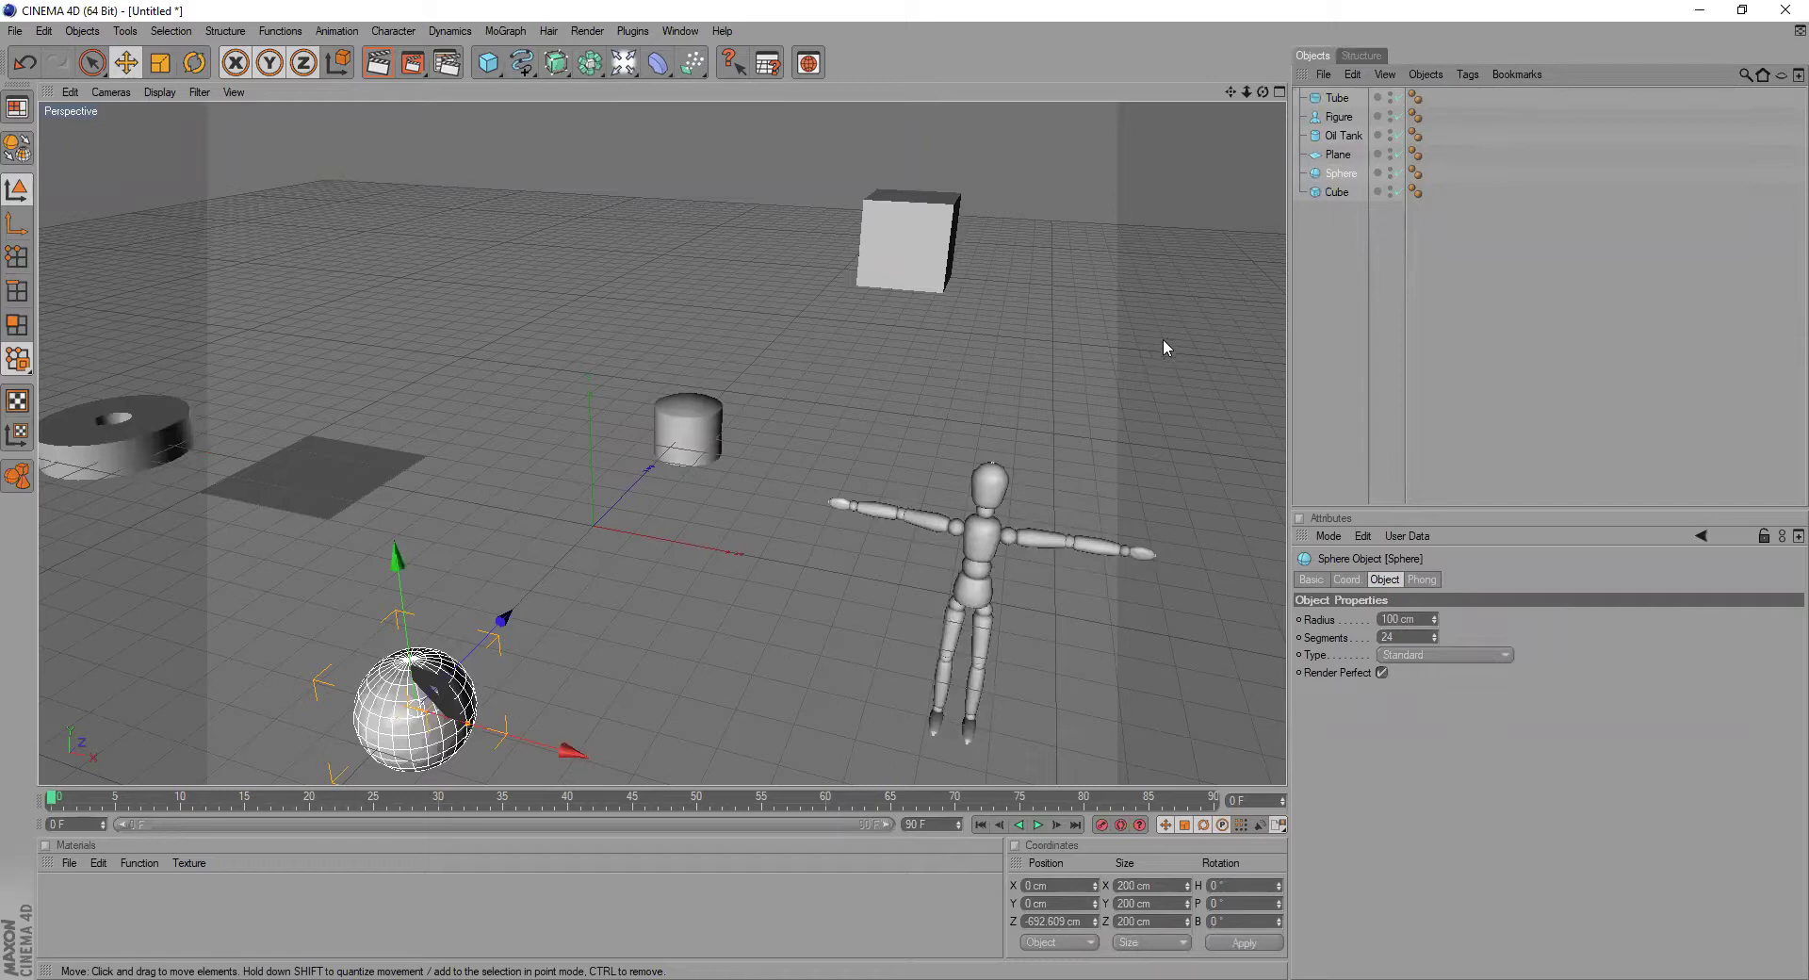
{"action": "left_click", "coordinate": [923, 249]}
{"action": "left_click", "coordinate": [687, 429]}
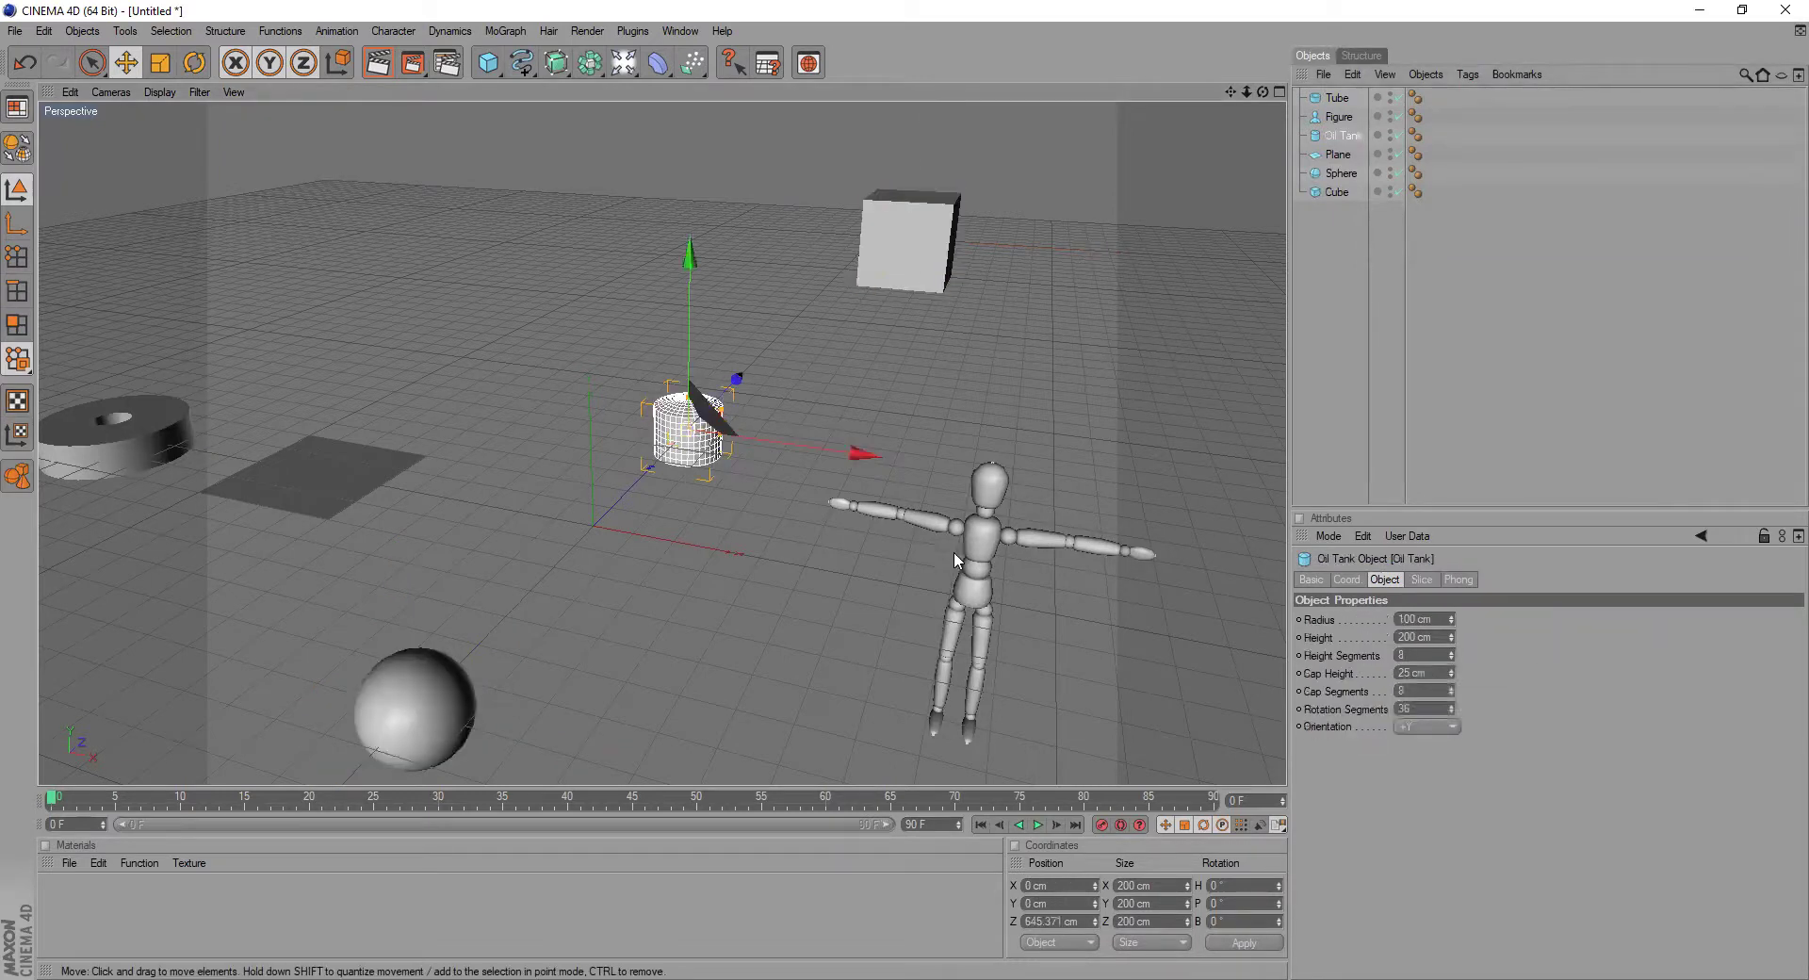
{"action": "left_click", "coordinate": [975, 565]}
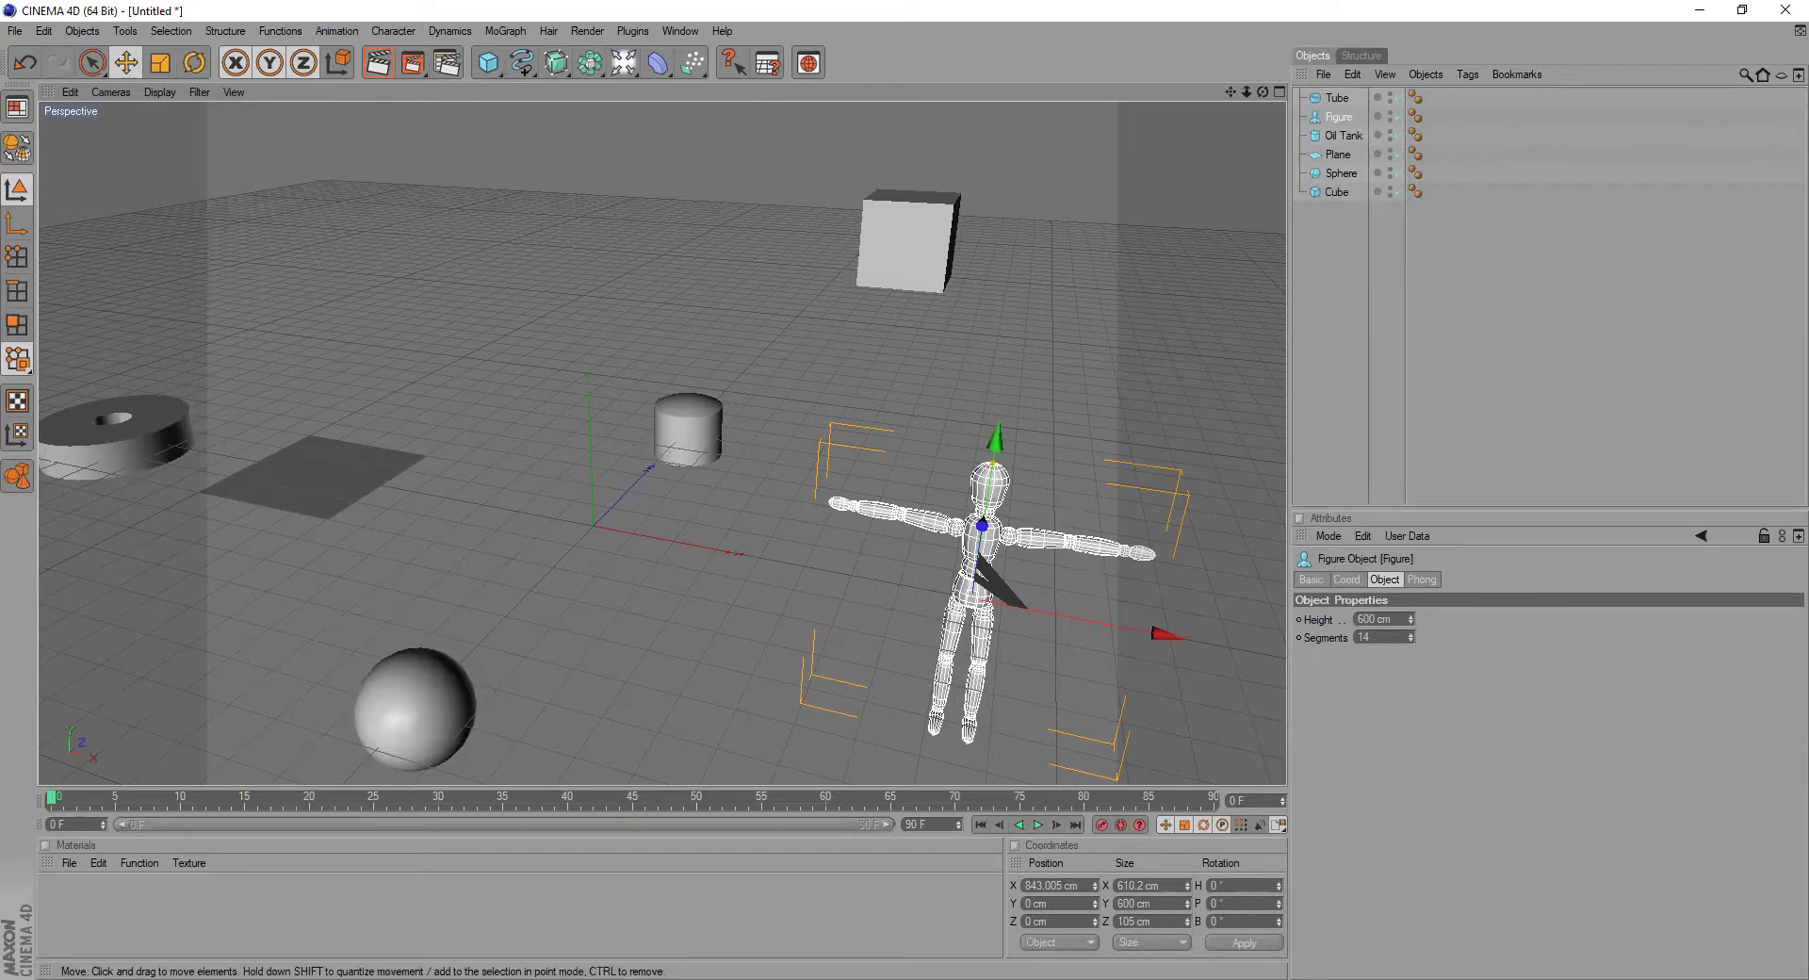
- Select the oil tank and plane in the viewport, and the cube, tube, figure, oil tank and plane by name in the object list
{"action": "left_click", "coordinate": [672, 446]}
{"action": "left_click", "coordinate": [357, 490]}
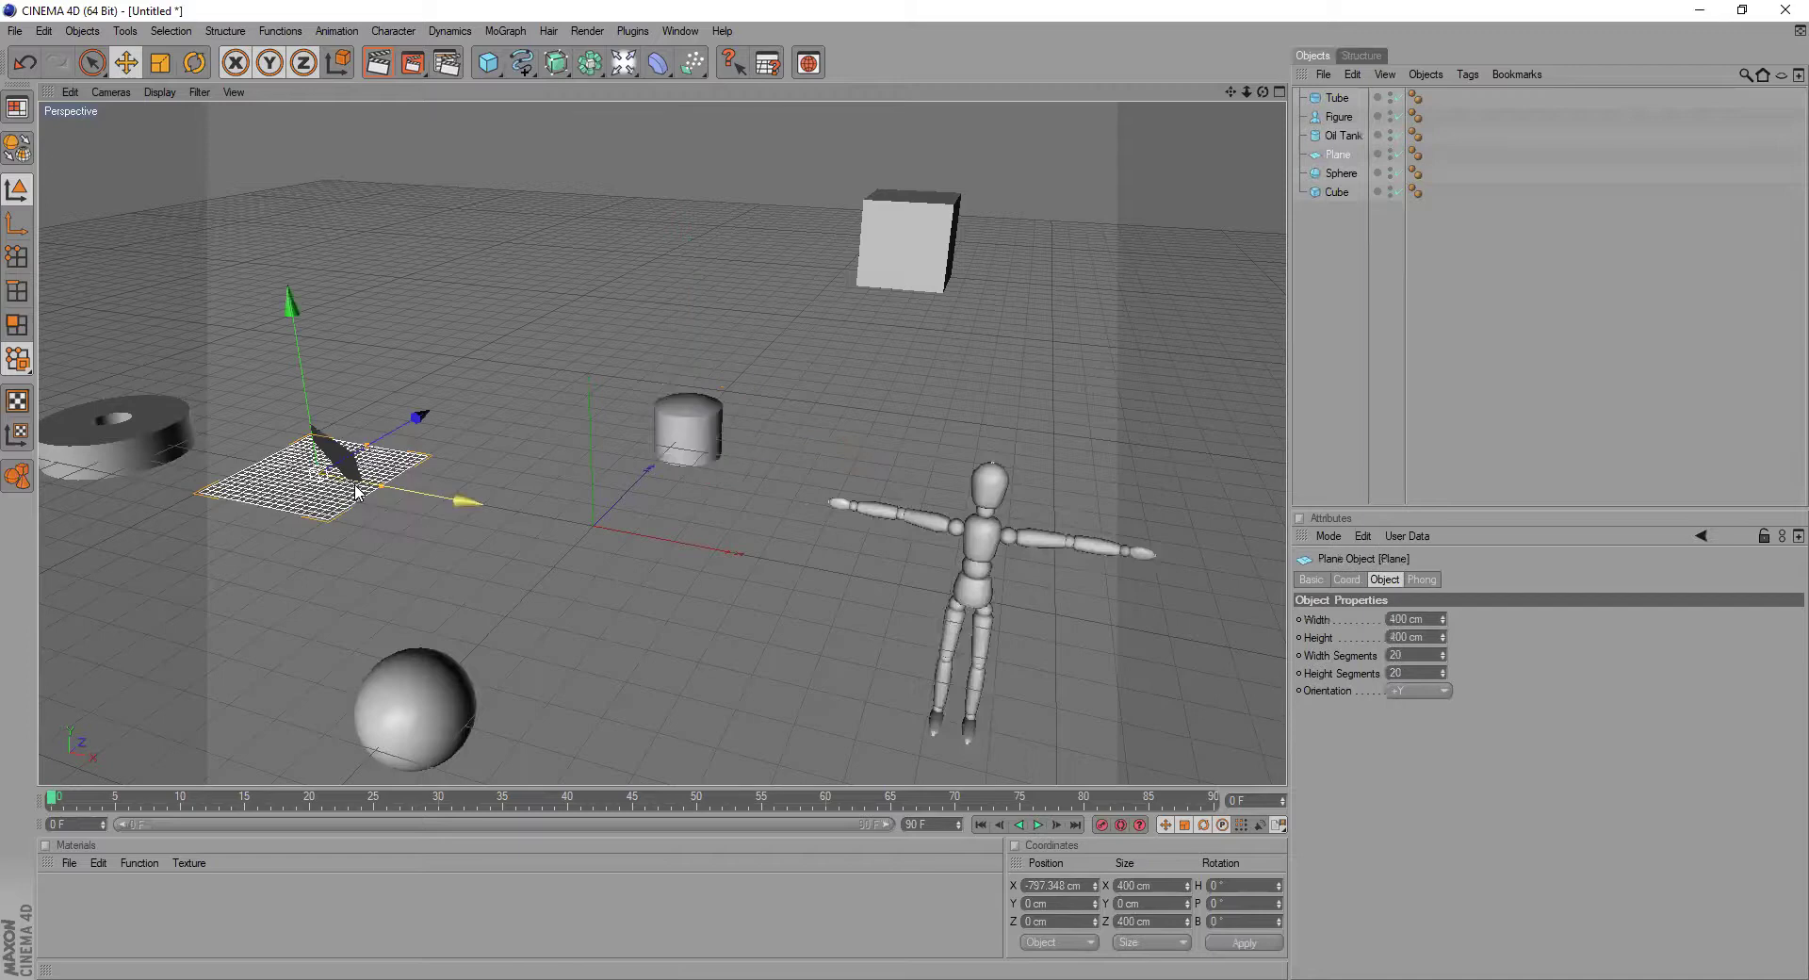
{"action": "left_click", "coordinate": [1343, 192]}
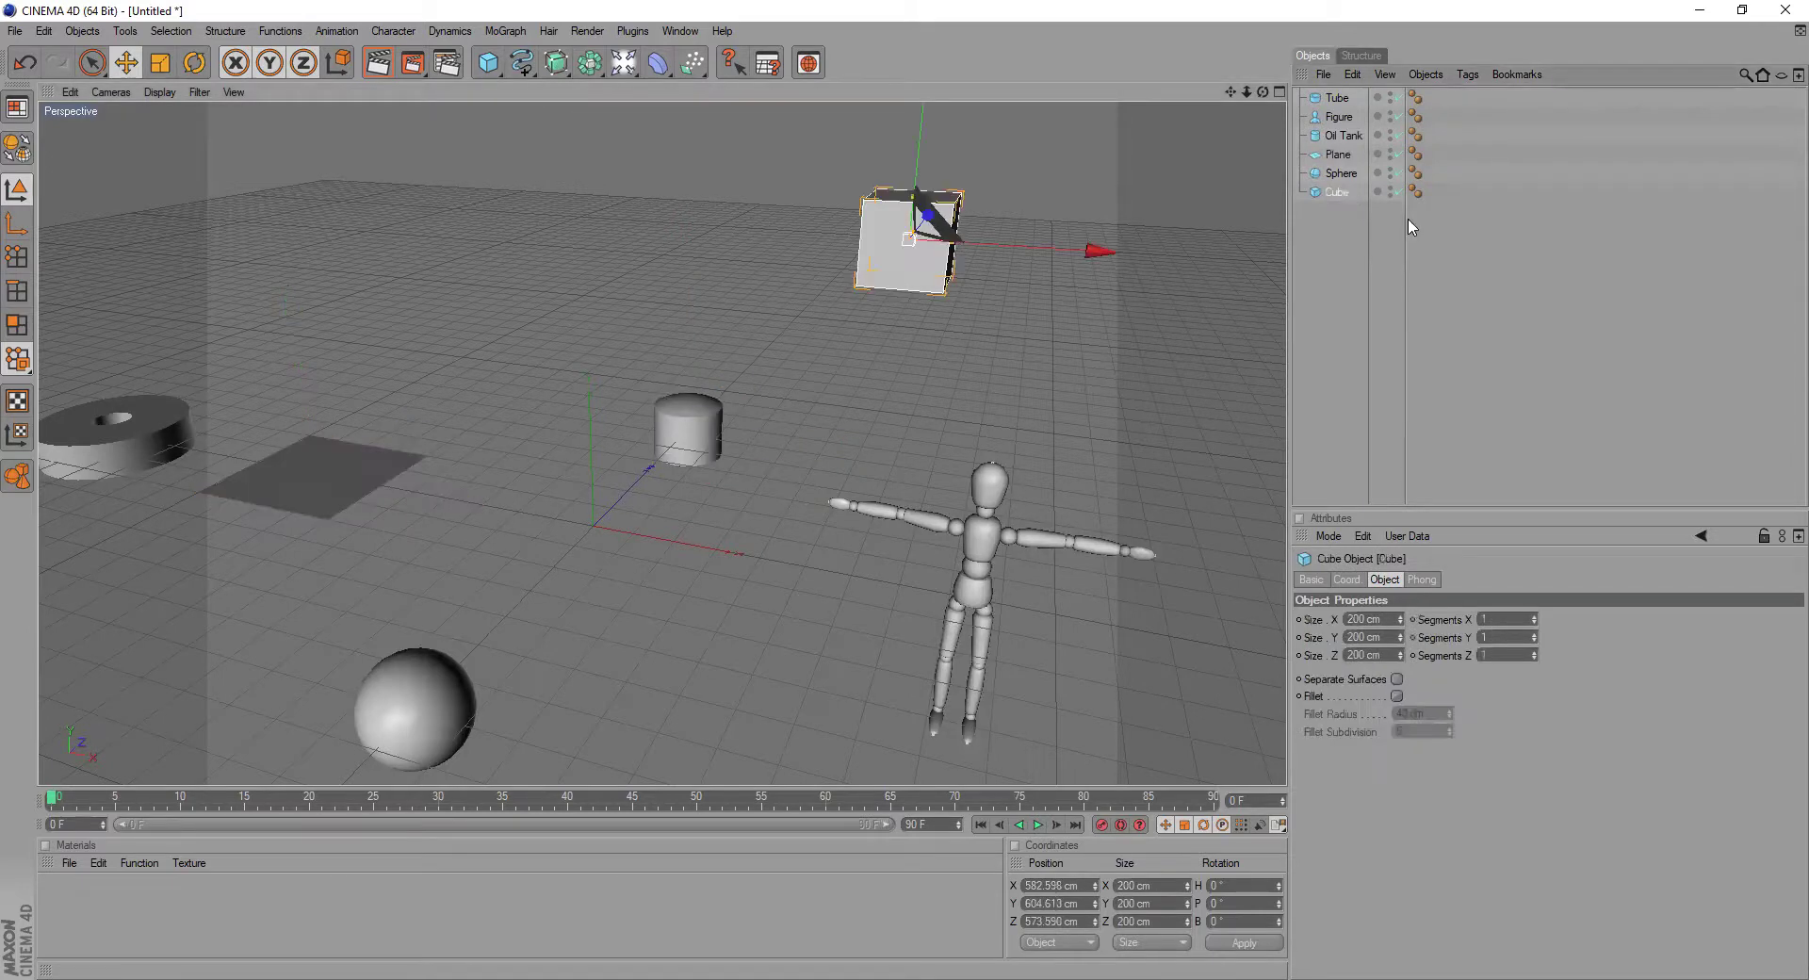
{"action": "left_click", "coordinate": [1349, 98]}
{"action": "left_click", "coordinate": [1351, 118]}
{"action": "left_click", "coordinate": [1351, 137]}
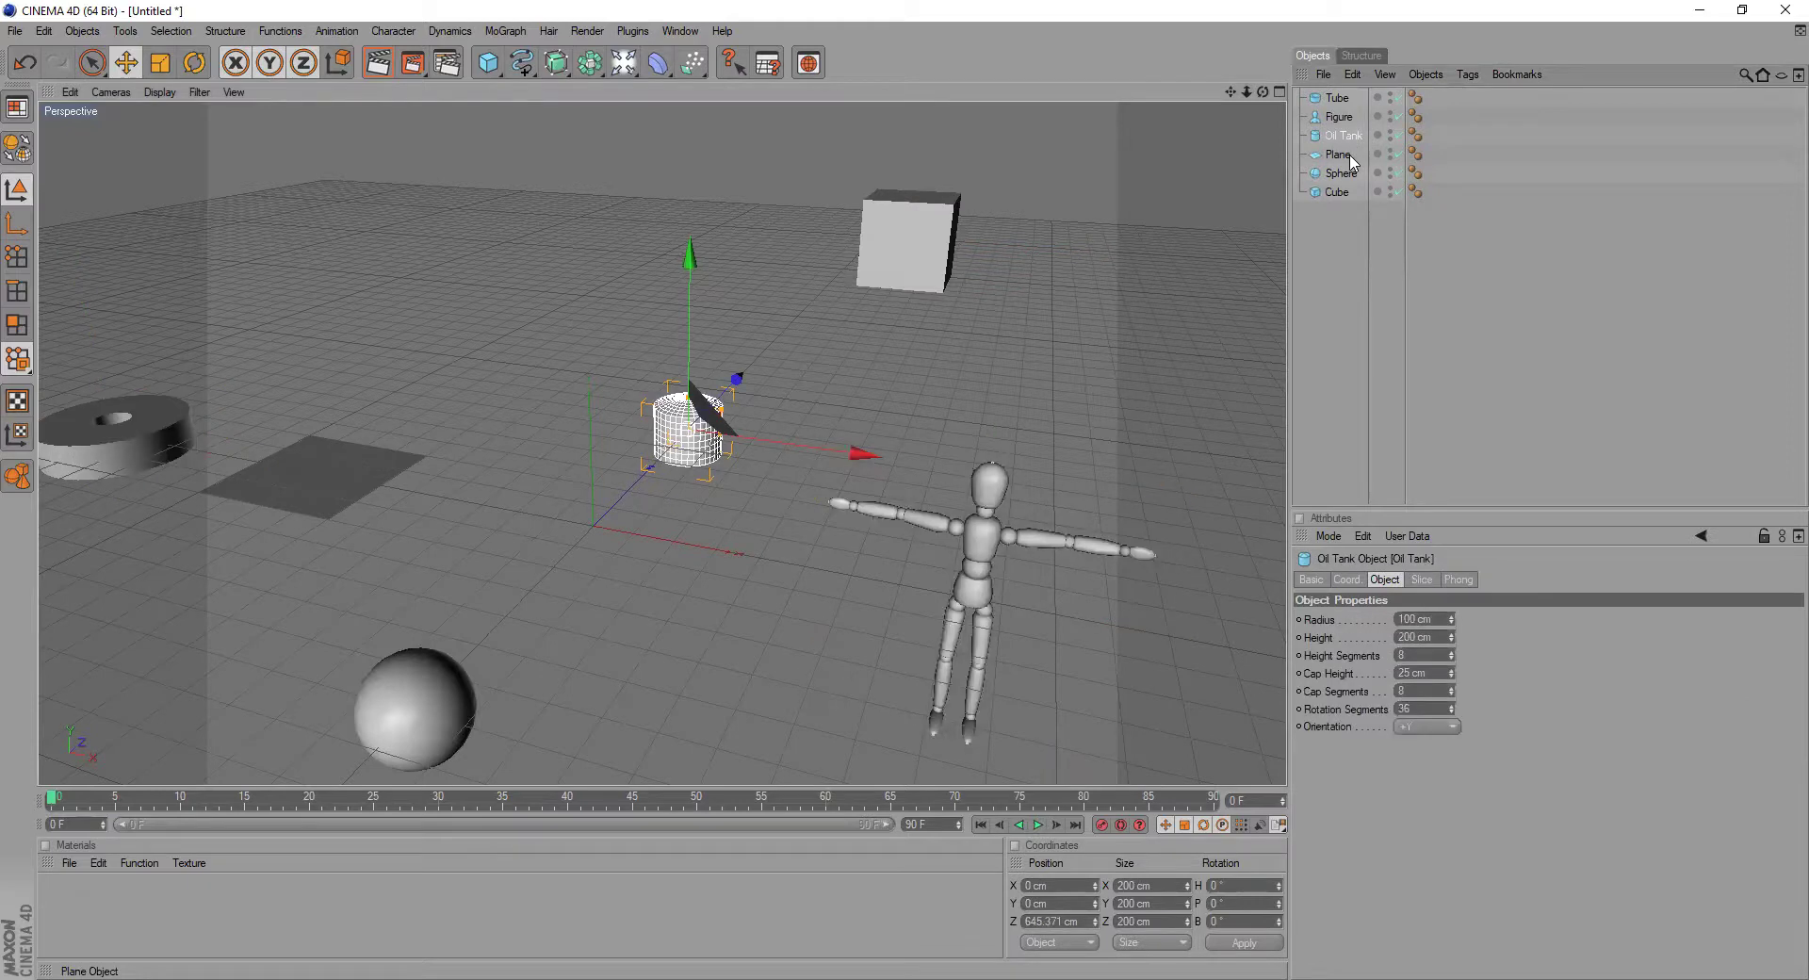
{"action": "left_click", "coordinate": [1351, 155]}
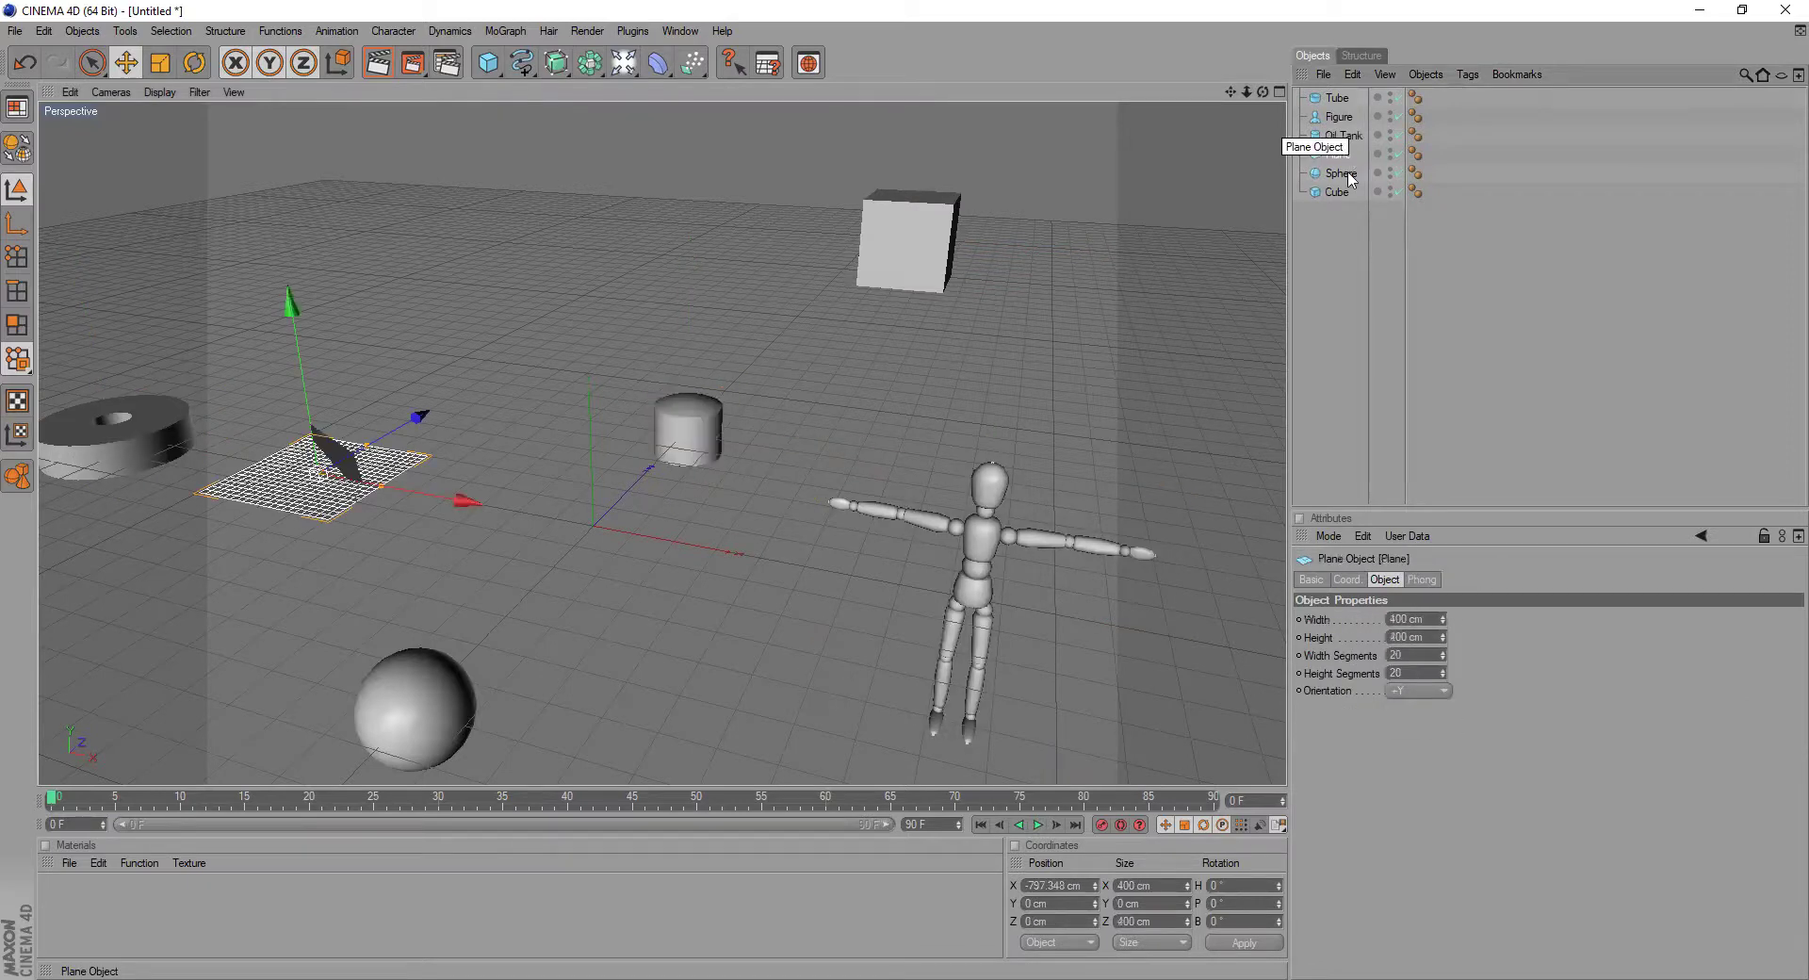
- Examine the cube close up and from farther away in the perspective view, with the Move tool active
{"action": "scroll", "coordinate": [1076, 216], "scroll_direction": "up", "scroll_amount": 2}
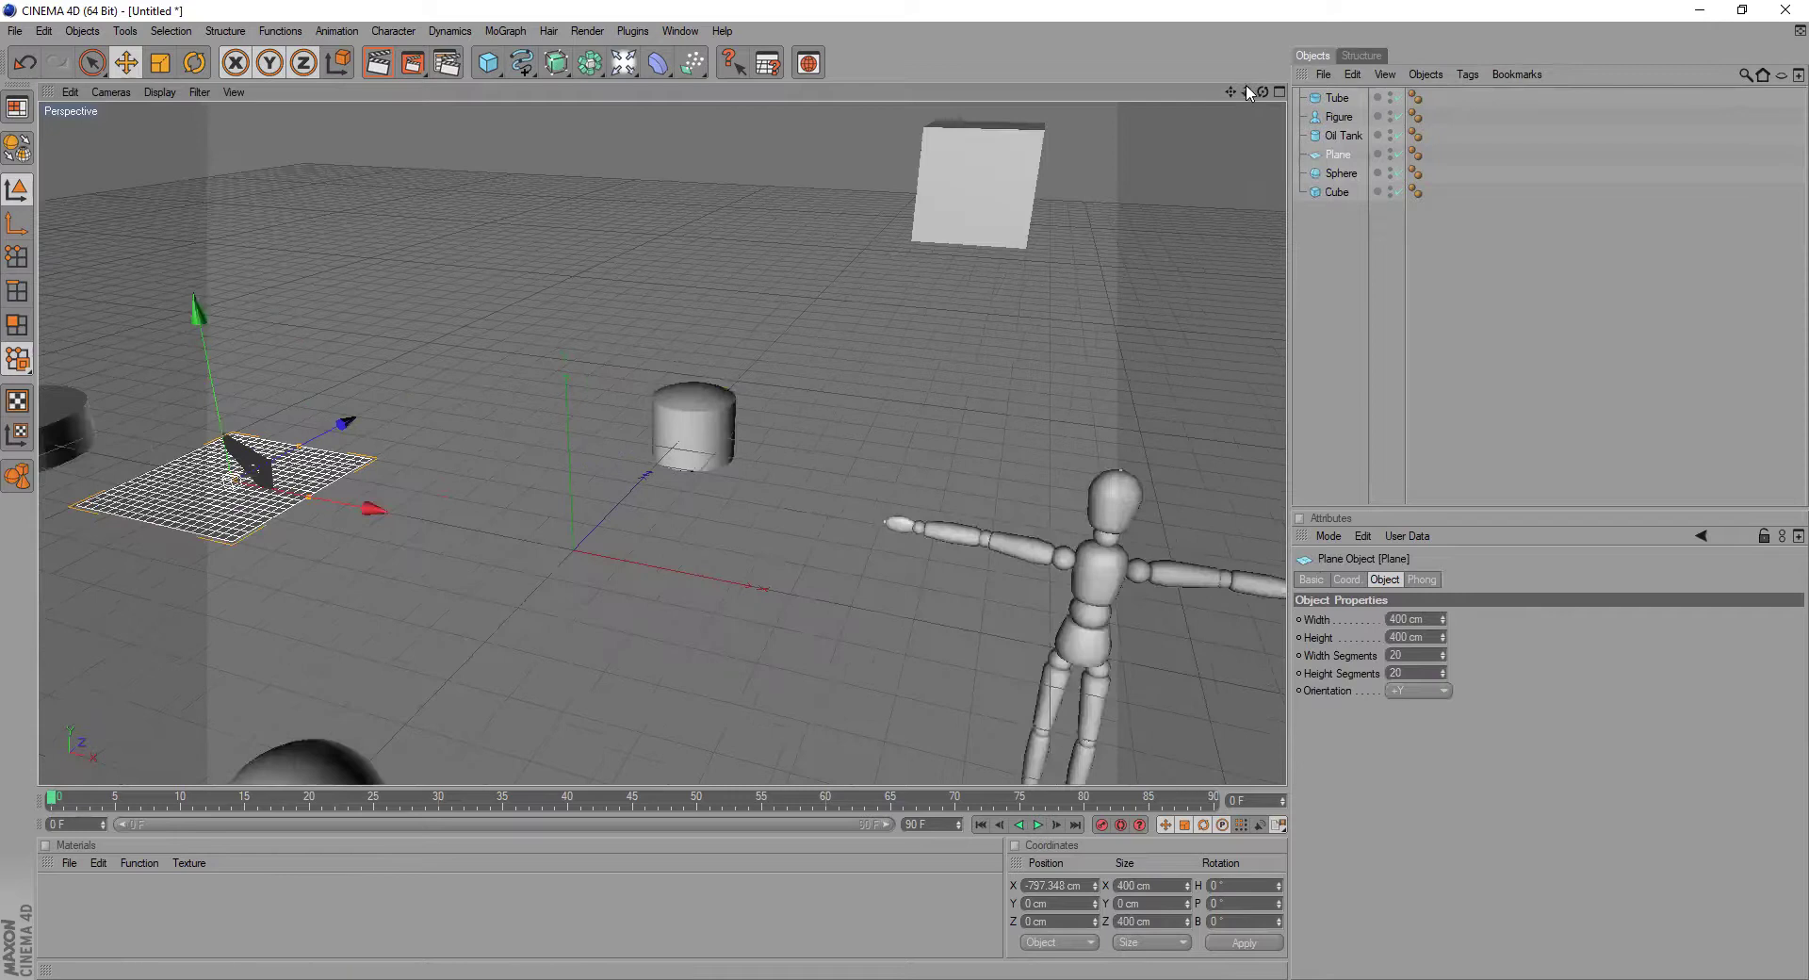
{"action": "left_click_drag", "start_coordinate": [1230, 92], "coordinate": [1084, 387]}
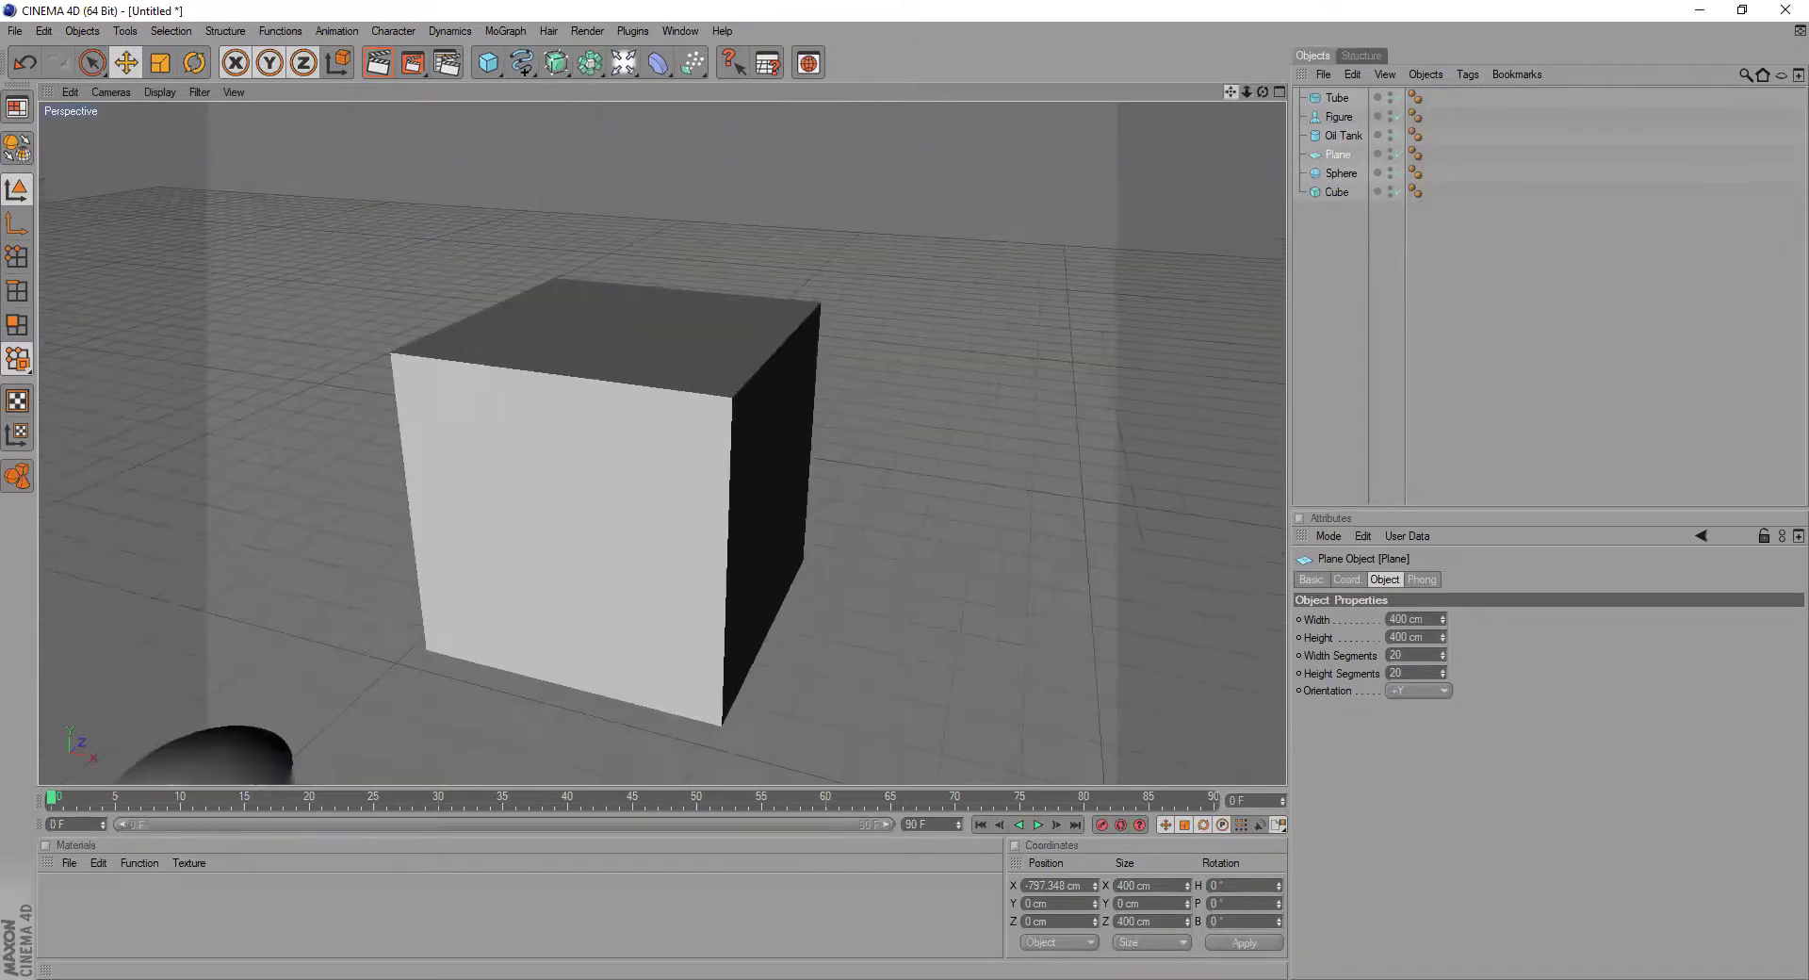
{"action": "scroll", "coordinate": [608, 386], "scroll_direction": "down", "scroll_amount": 4}
{"action": "scroll", "coordinate": [631, 394], "scroll_direction": "down", "scroll_amount": 2}
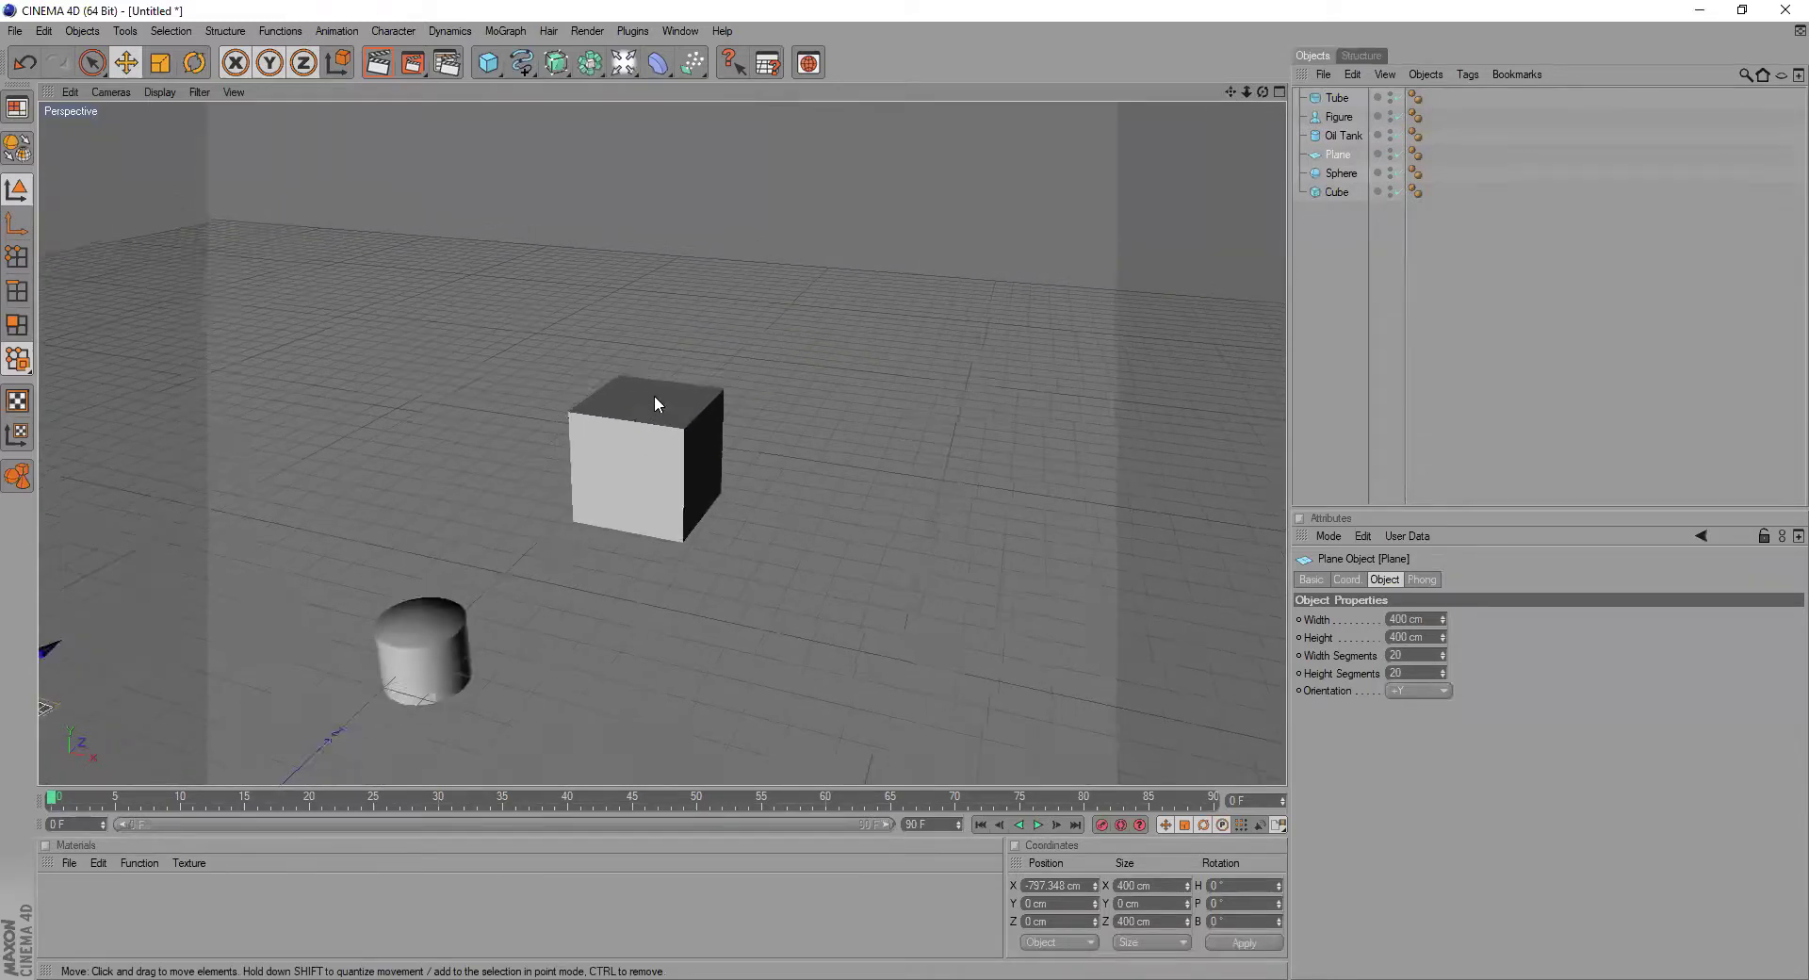
{"action": "scroll", "coordinate": [650, 386], "scroll_direction": "up", "scroll_amount": 6}
{"action": "scroll", "coordinate": [604, 356], "scroll_direction": "up", "scroll_amount": 2}
{"action": "scroll", "coordinate": [574, 339], "scroll_direction": "down", "scroll_amount": 8}
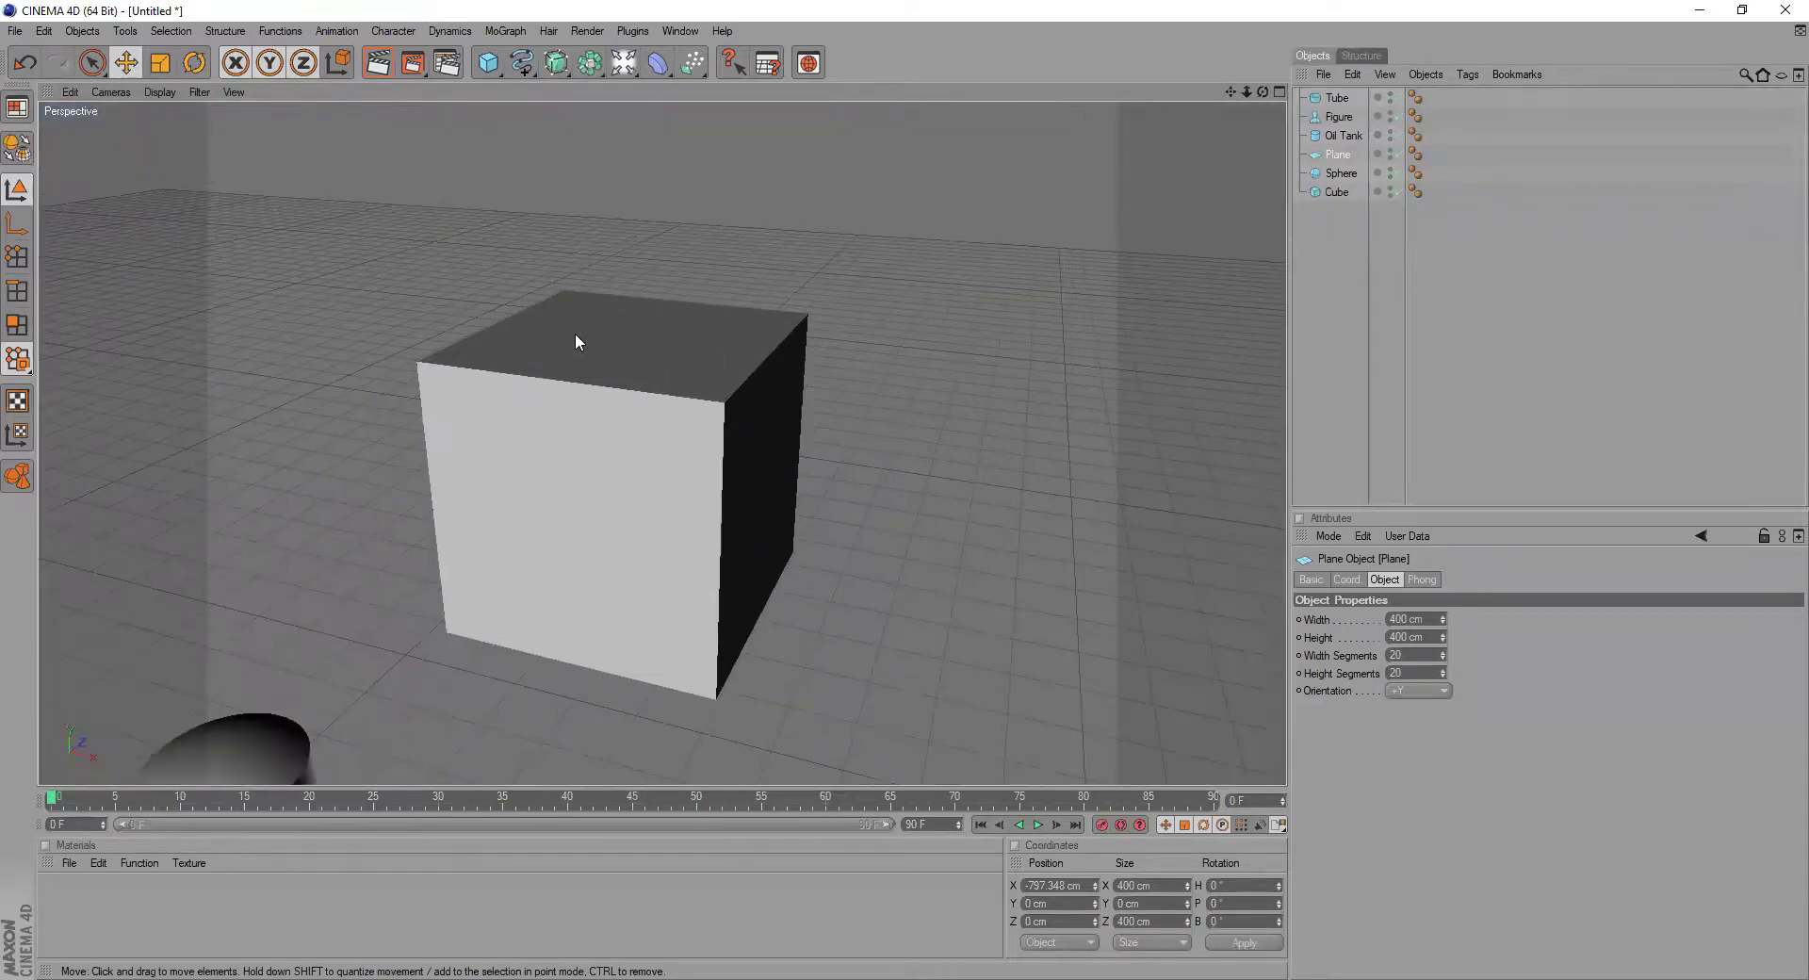
{"action": "scroll", "coordinate": [560, 336], "scroll_direction": "up", "scroll_amount": 5}
{"action": "scroll", "coordinate": [551, 330], "scroll_direction": "down", "scroll_amount": 2}
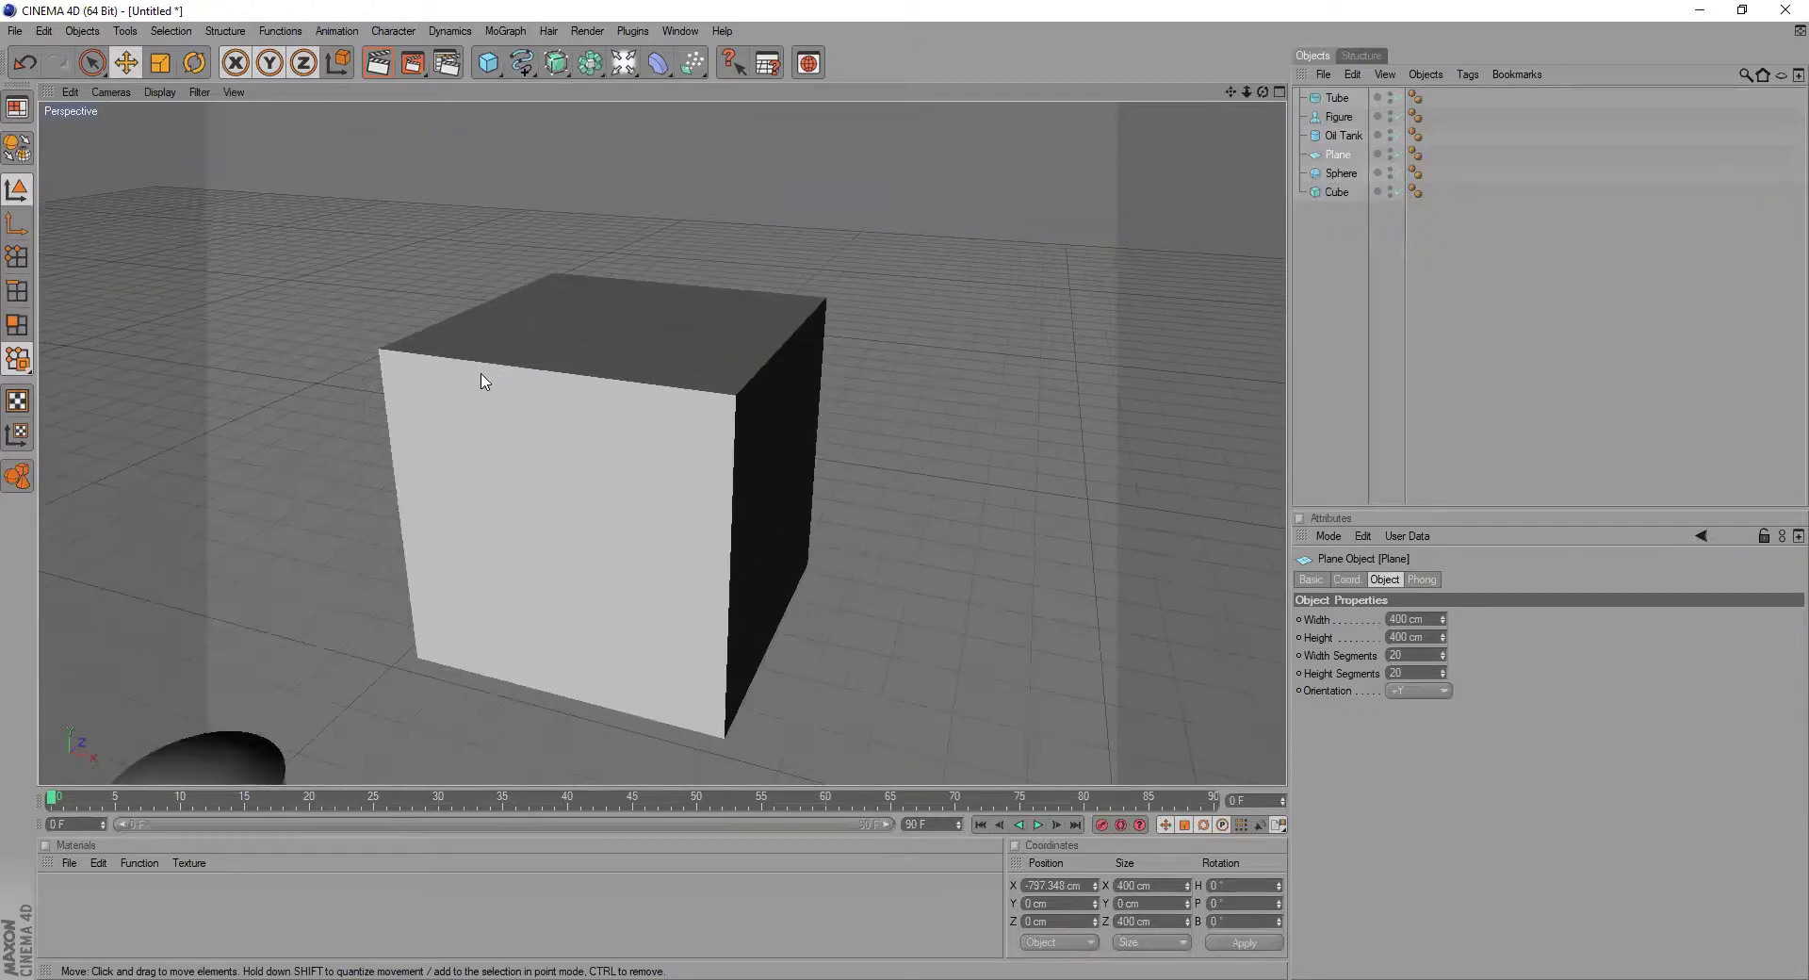
{"action": "key", "text": "e"}
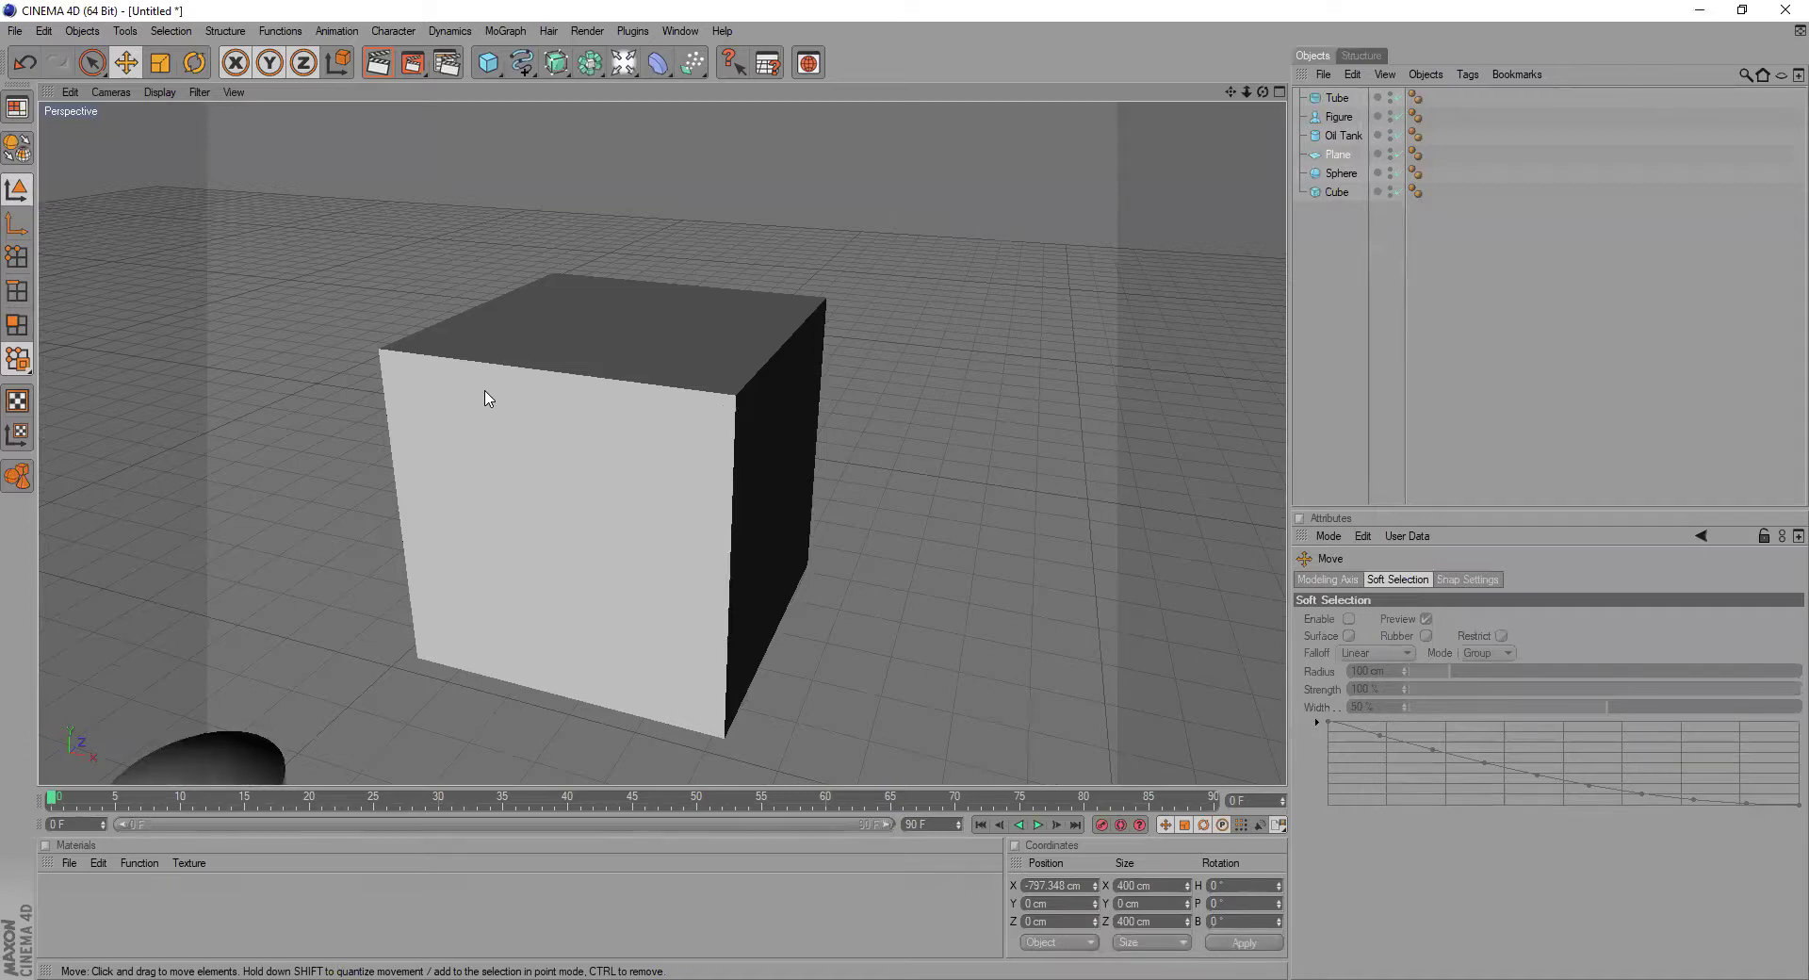
{"action": "scroll", "coordinate": [576, 399], "scroll_direction": "up", "scroll_amount": 1}
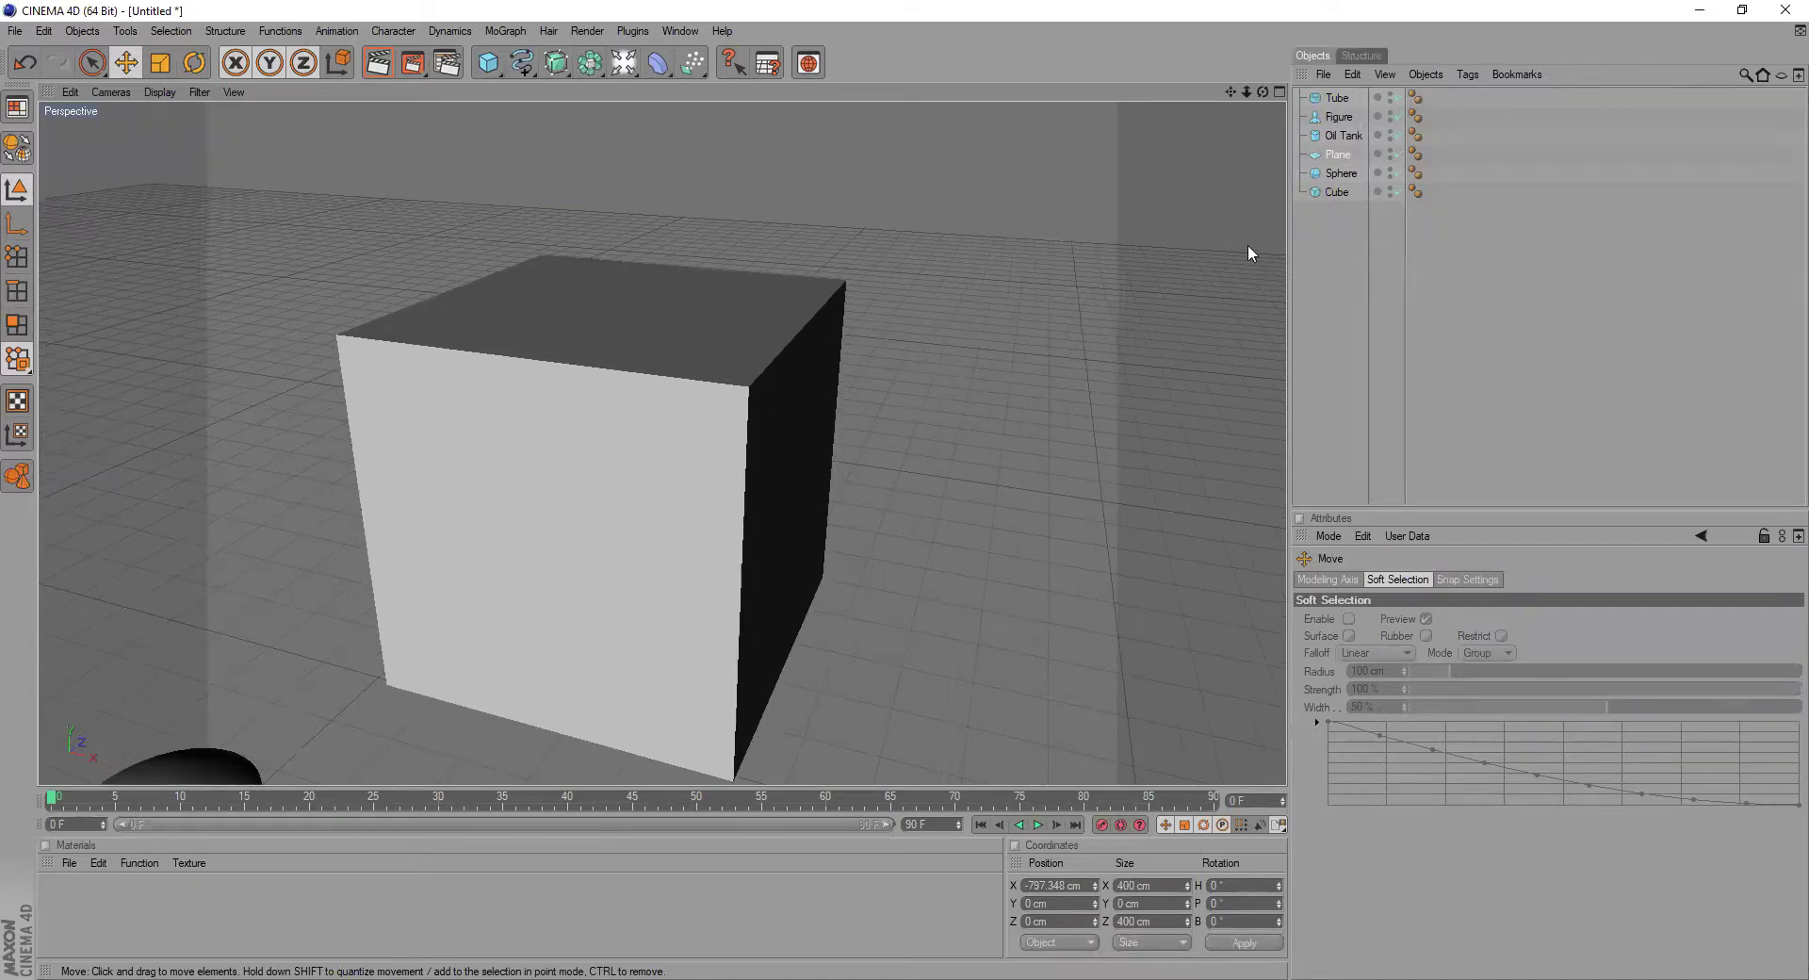
- Select the cube and review its basic, coordinate and object properties
{"action": "left_click", "coordinate": [1337, 192]}
{"action": "mouse_move", "coordinate": [1230, 92]}
{"action": "left_mouse_down"}
{"action": "mouse_move", "coordinate": [1260, 66]}
{"action": "mouse_move", "coordinate": [1248, 79]}
{"action": "left_mouse_up"}
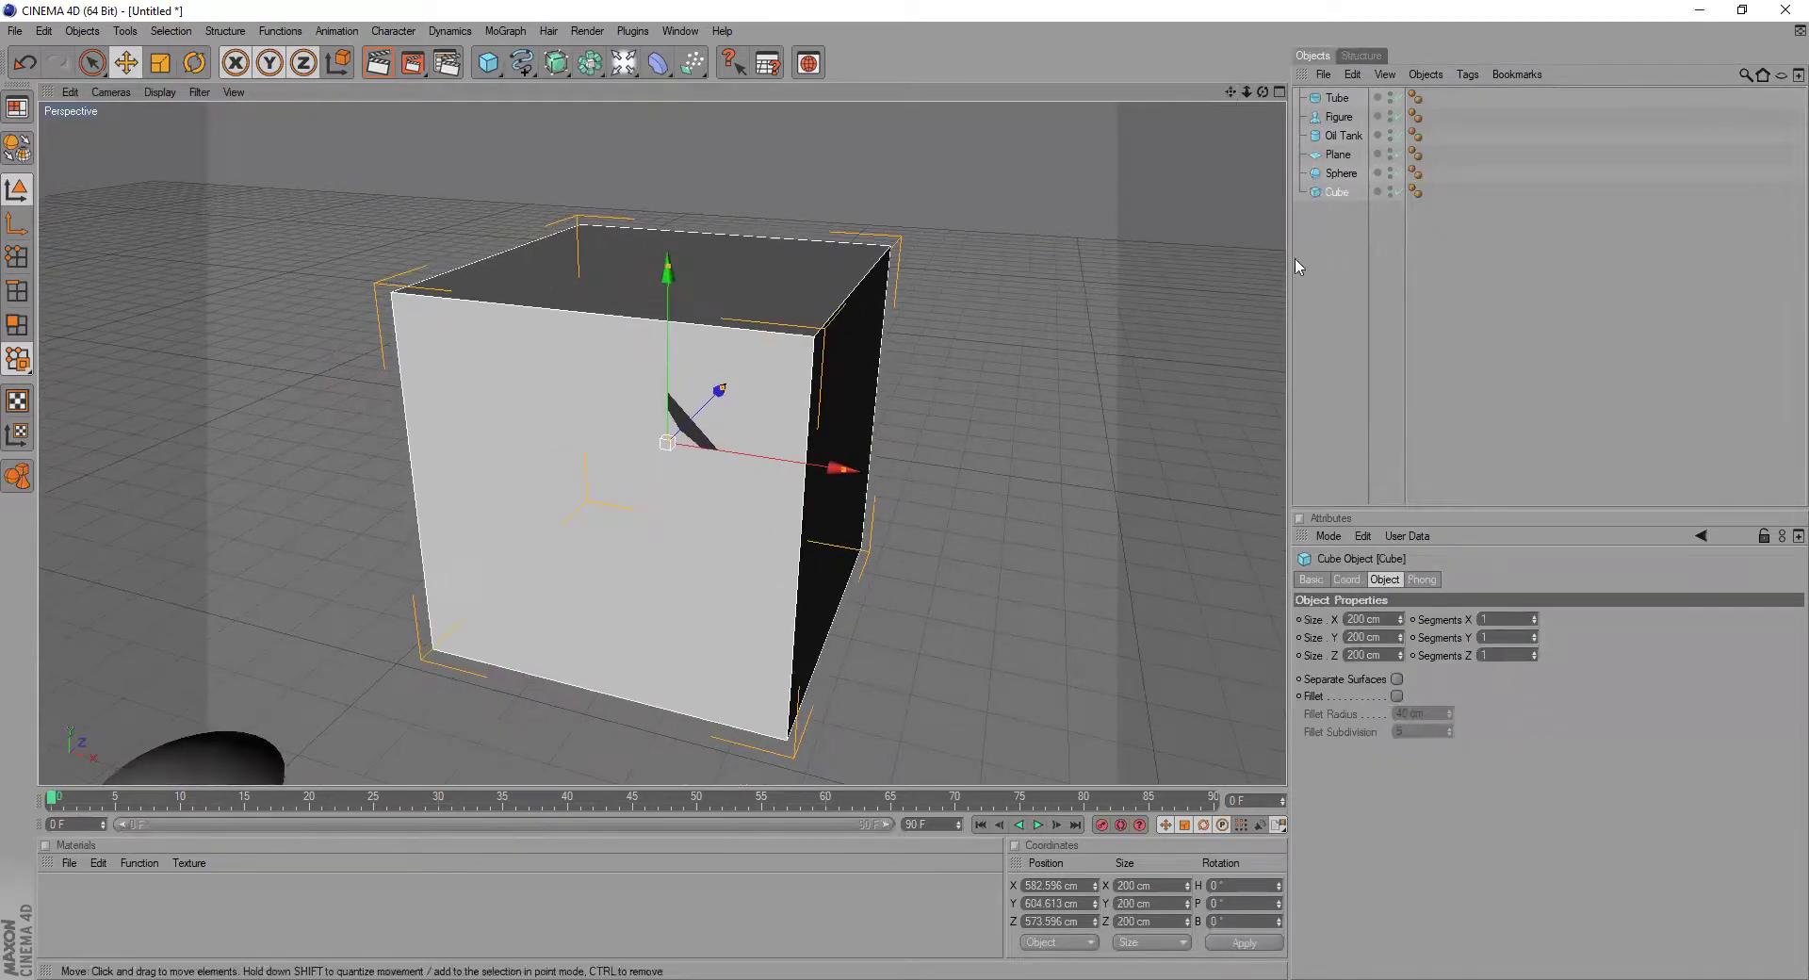
{"action": "left_click", "coordinate": [1317, 583]}
{"action": "left_click", "coordinate": [1354, 582]}
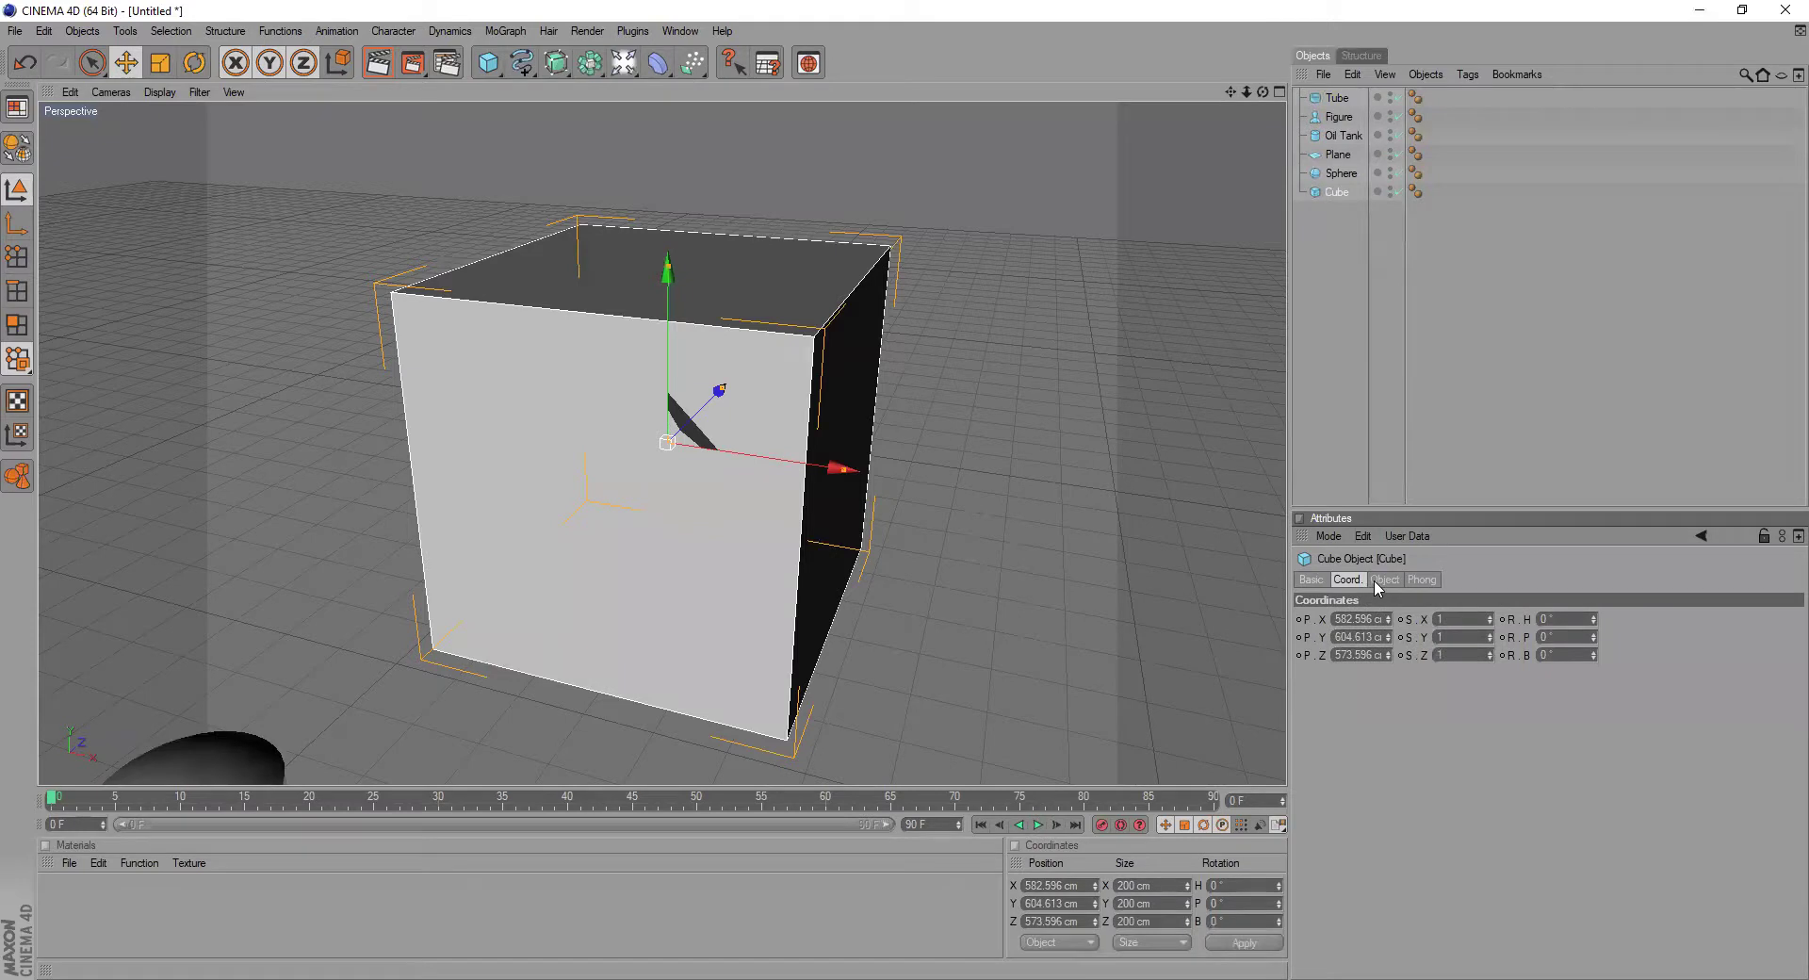
{"action": "left_click", "coordinate": [1382, 583]}
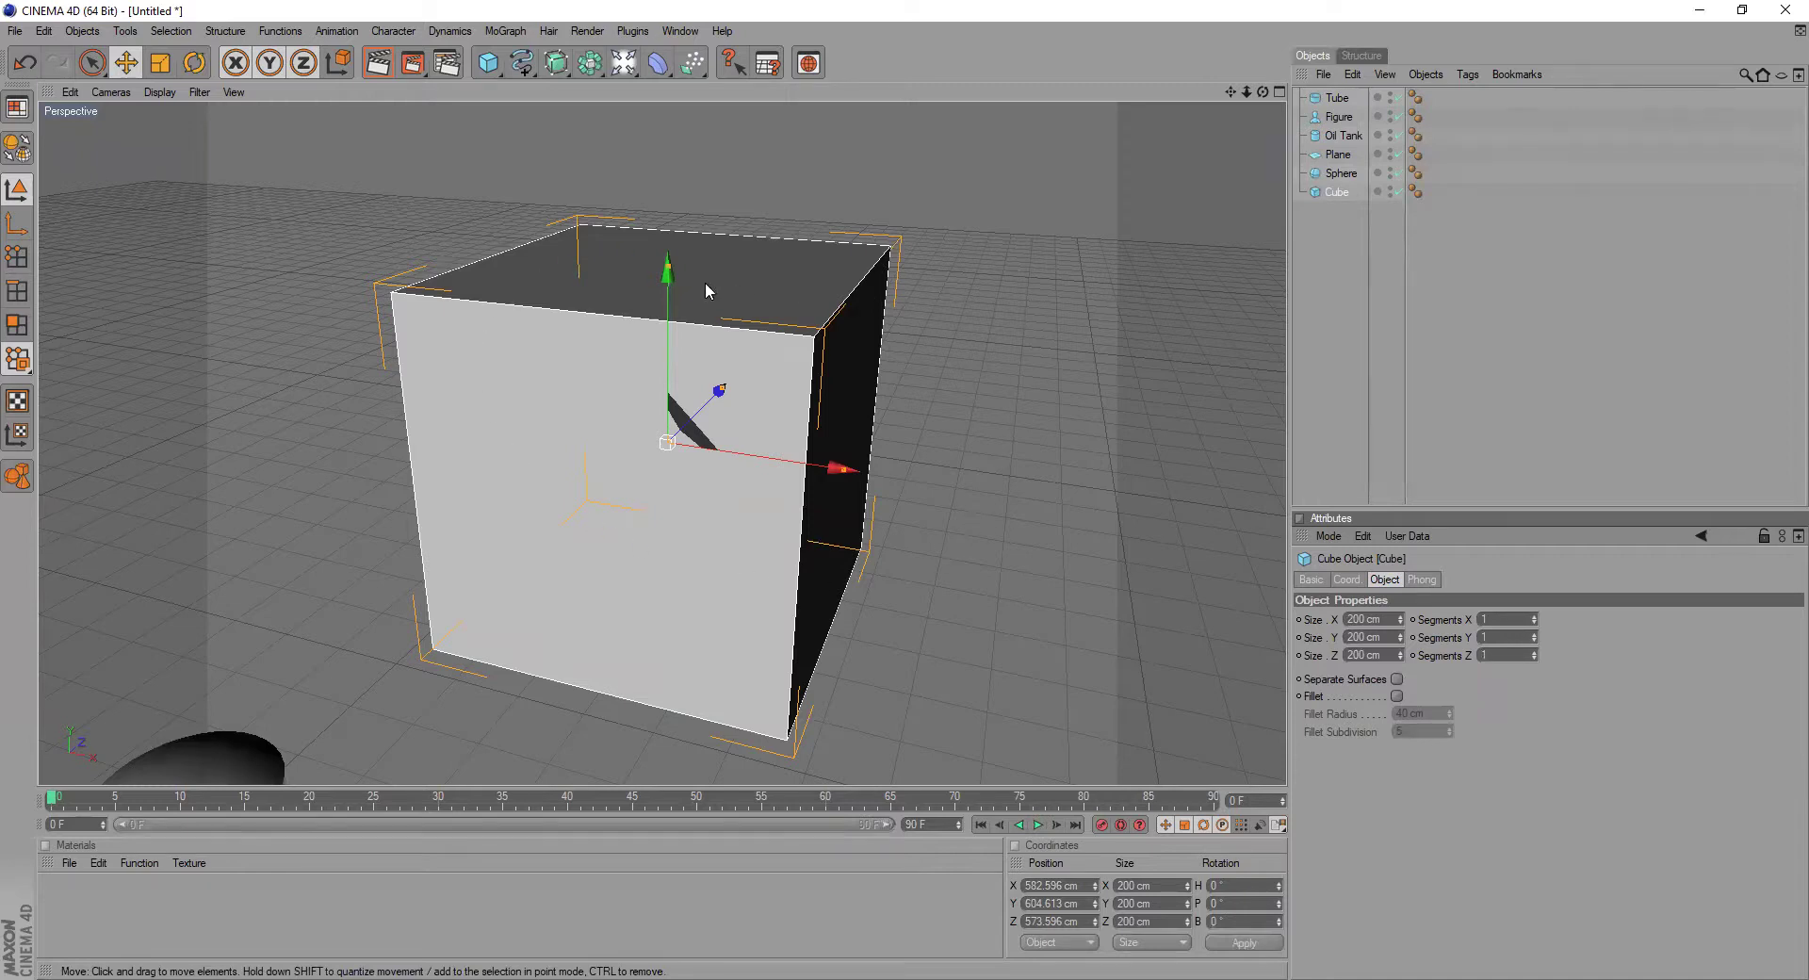
{"action": "left_click_drag", "start_coordinate": [1262, 91], "coordinate": [1189, 117]}
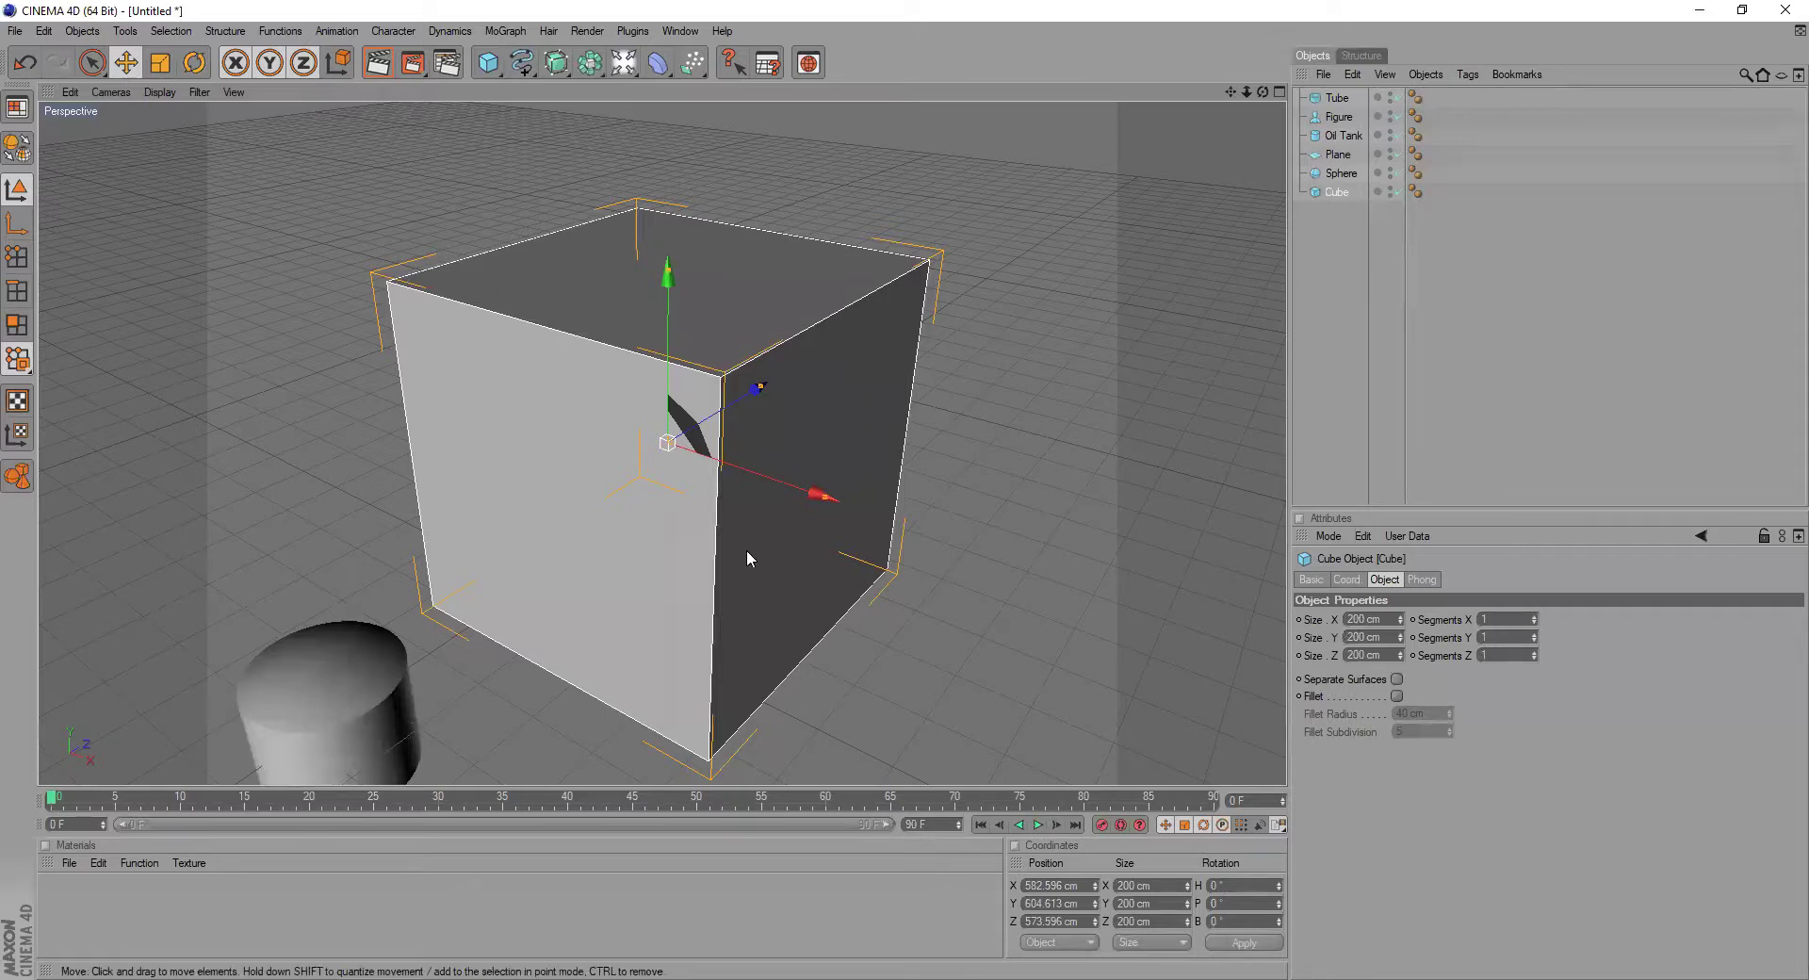
- Set the cube's size to 300 cm in X, 60 cm in Y and 150 cm in Z
{"action": "left_click", "coordinate": [1363, 619]}
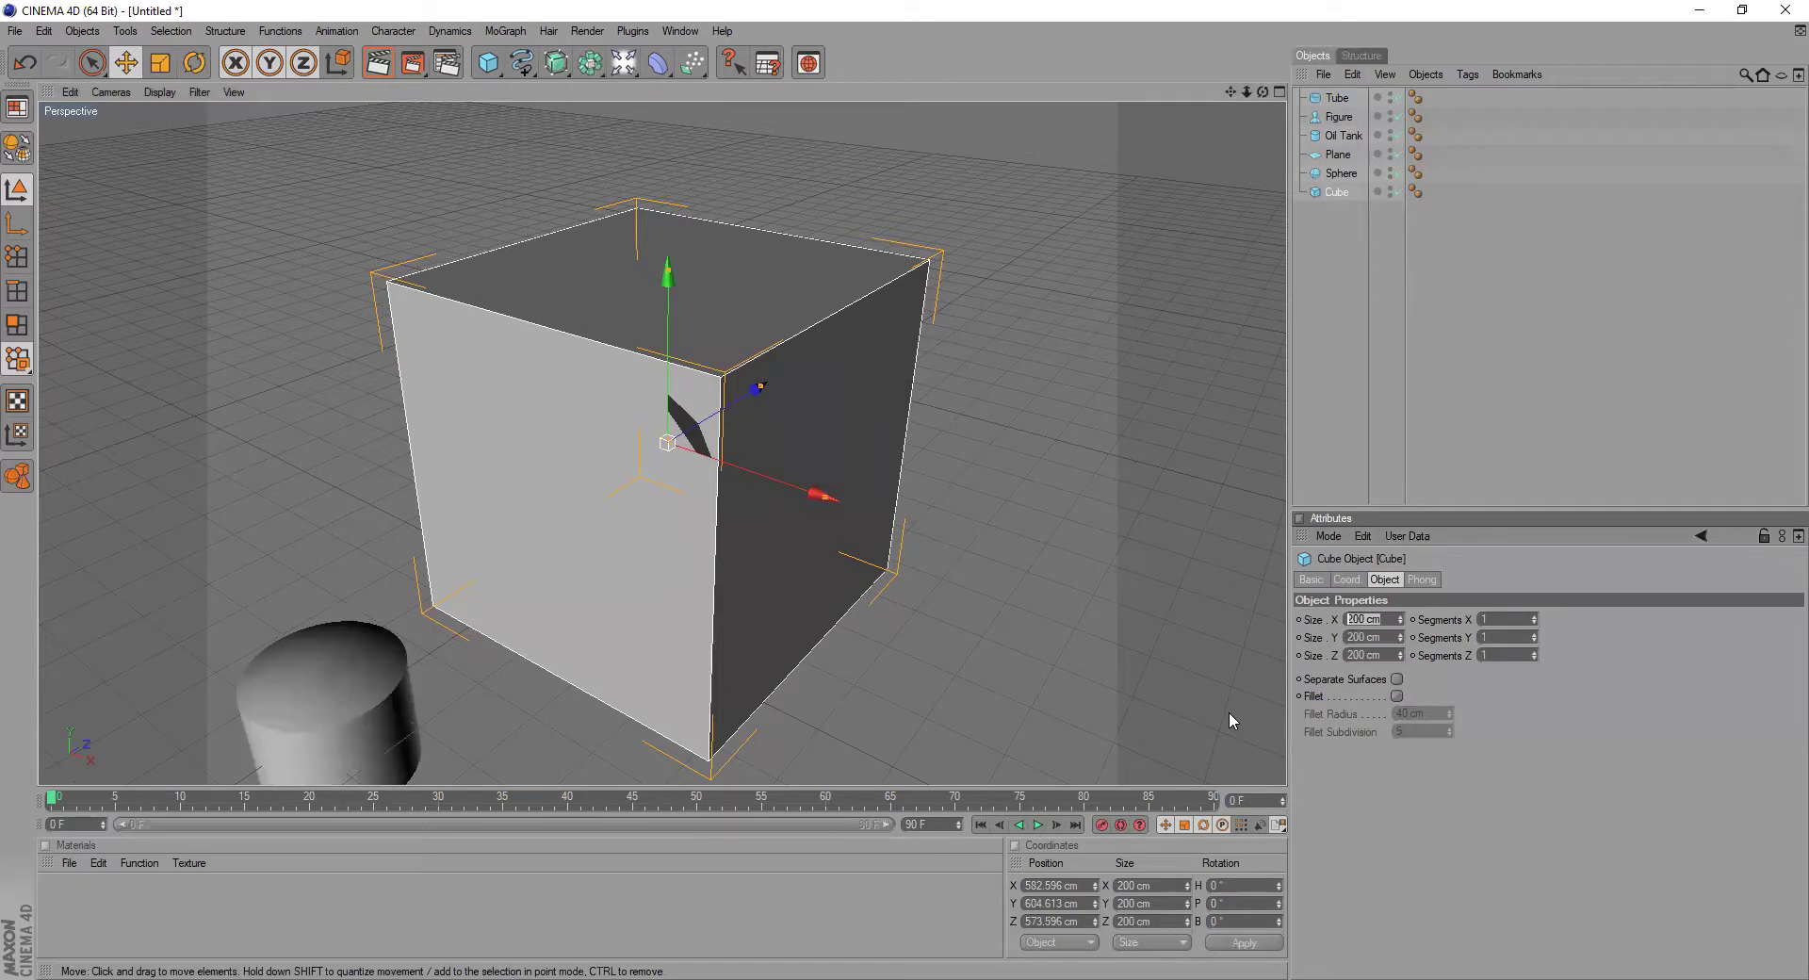
{"action": "type", "text": "300"}
{"action": "key", "text": "Return"}
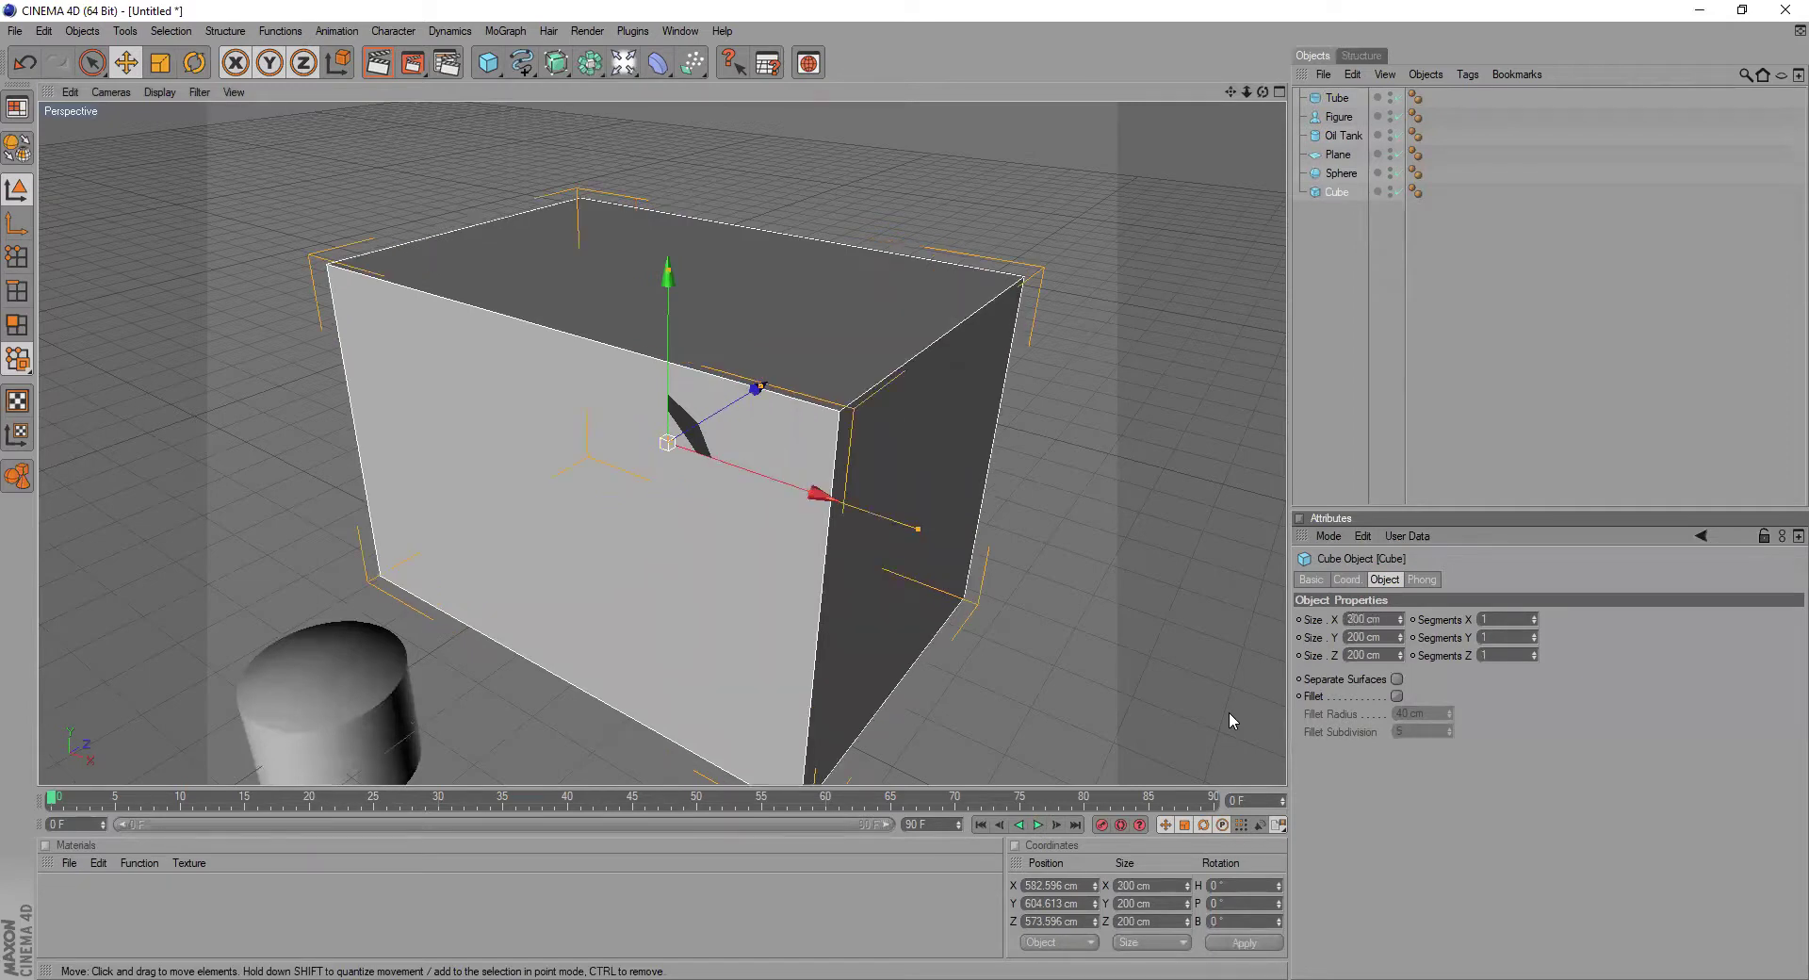
{"action": "left_click", "coordinate": [1375, 636]}
{"action": "type", "text": "6"}
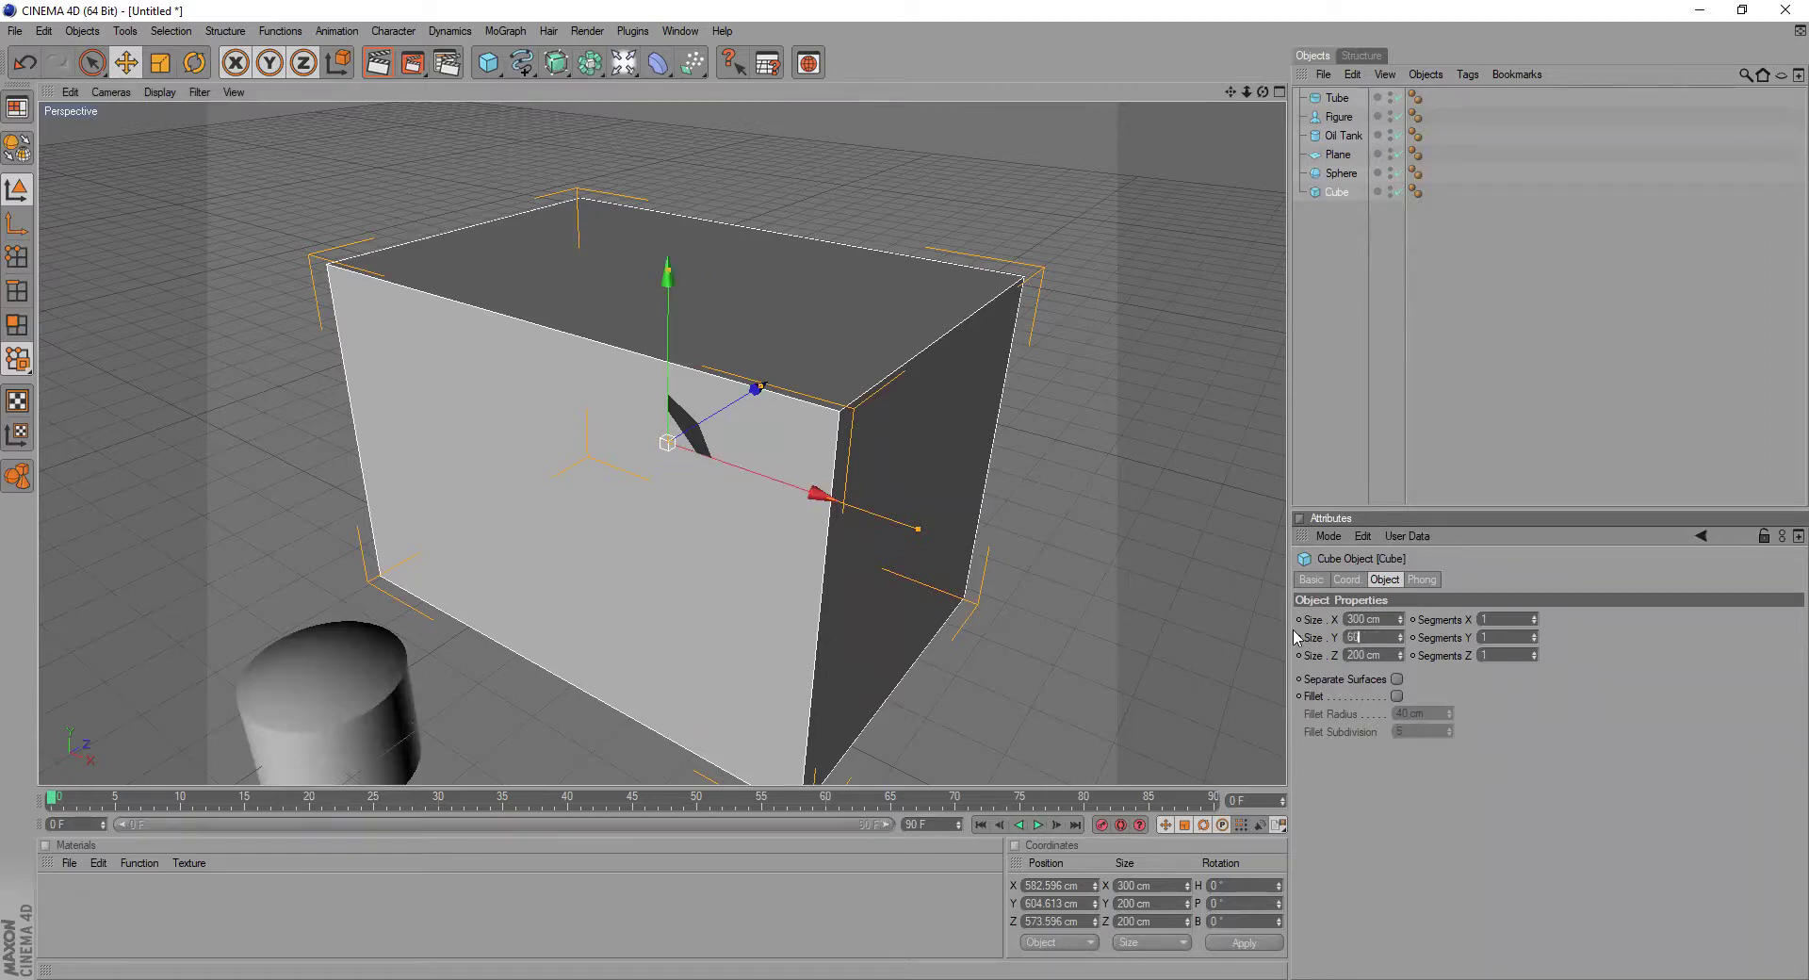
{"action": "type", "text": "0"}
{"action": "key", "text": "Return"}
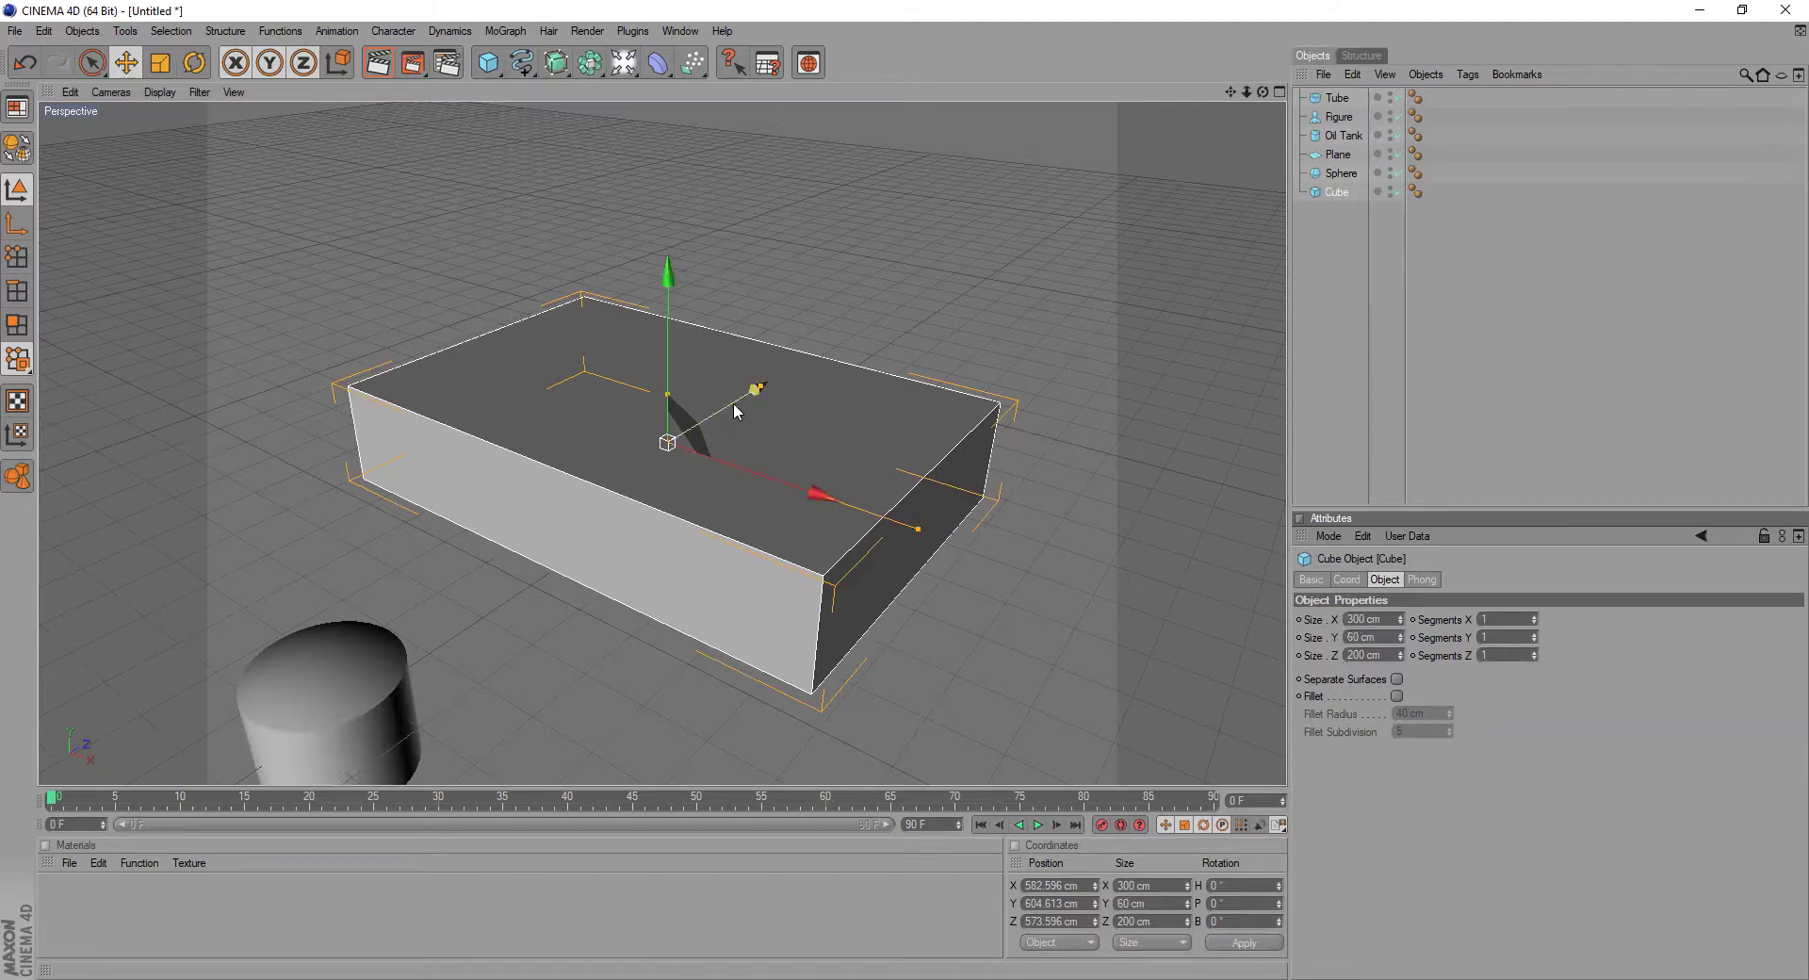
{"action": "double_click", "coordinate": [1387, 654]}
{"action": "type", "text": "150"}
{"action": "key", "text": "Return"}
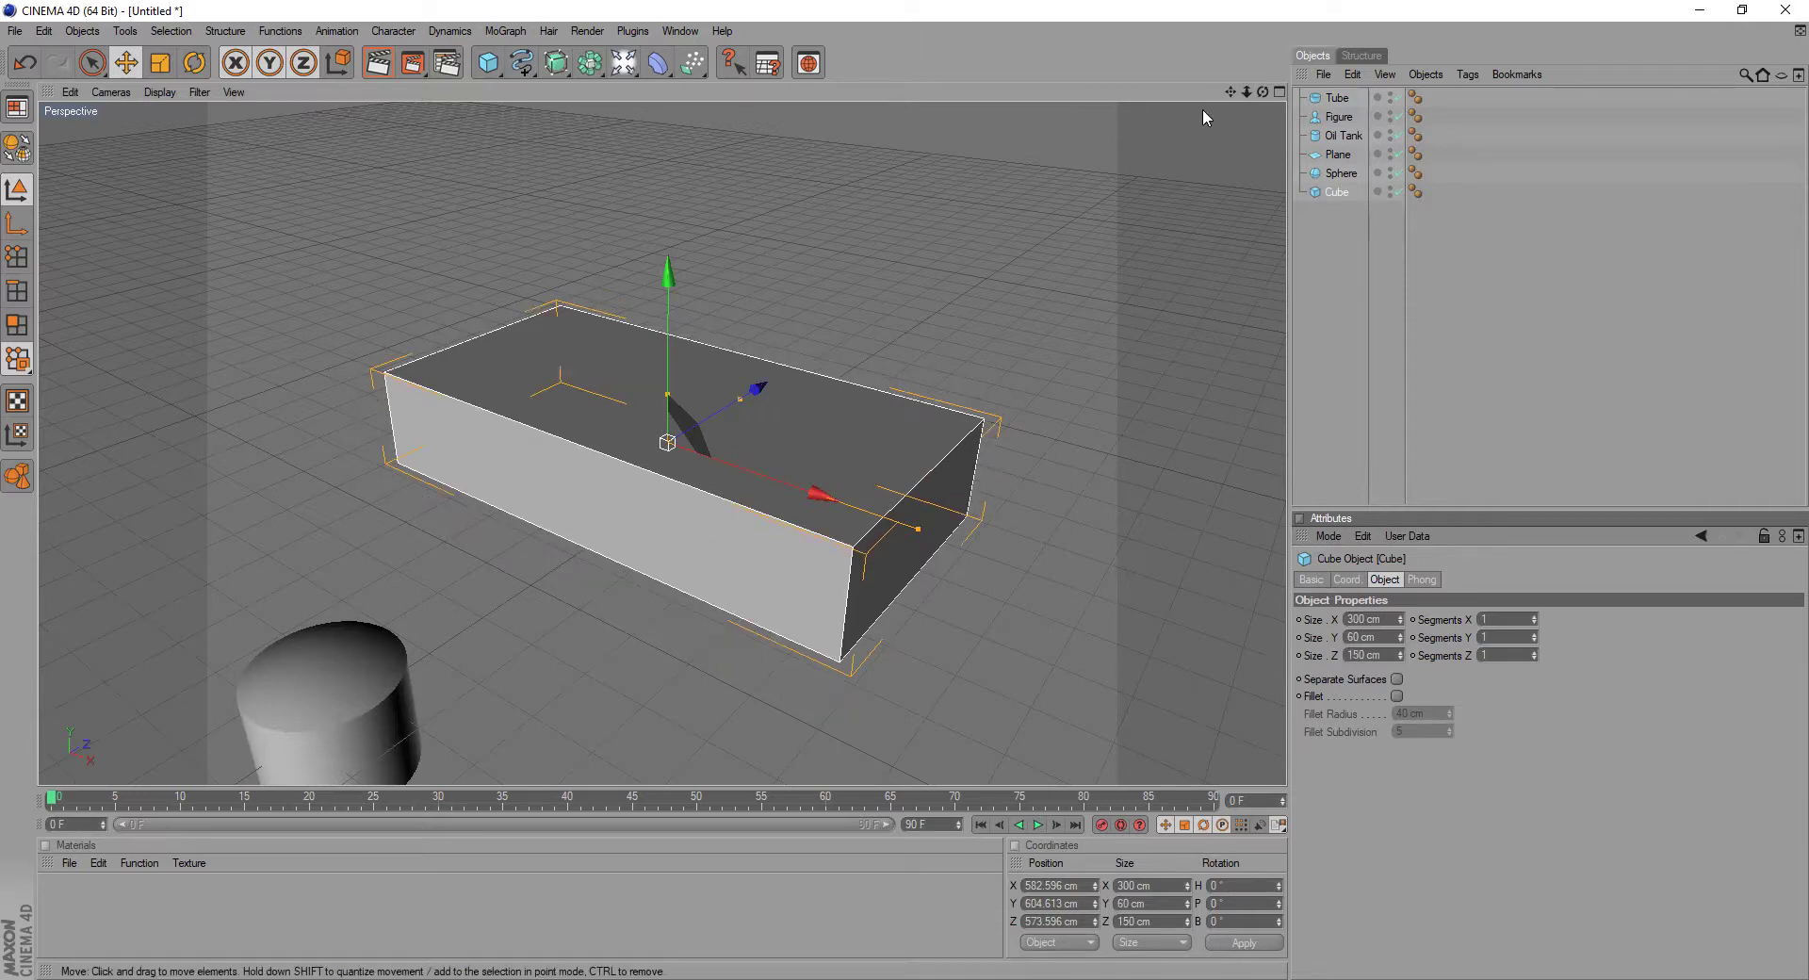
- Resize the cube with its viewport handles to about 452 cm in X, 97 cm in Y and 262 cm in Z
{"action": "left_click_drag", "start_coordinate": [1263, 91], "coordinate": [1244, 123]}
{"action": "left_click_drag", "start_coordinate": [1118, 96], "coordinate": [1113, 98]}
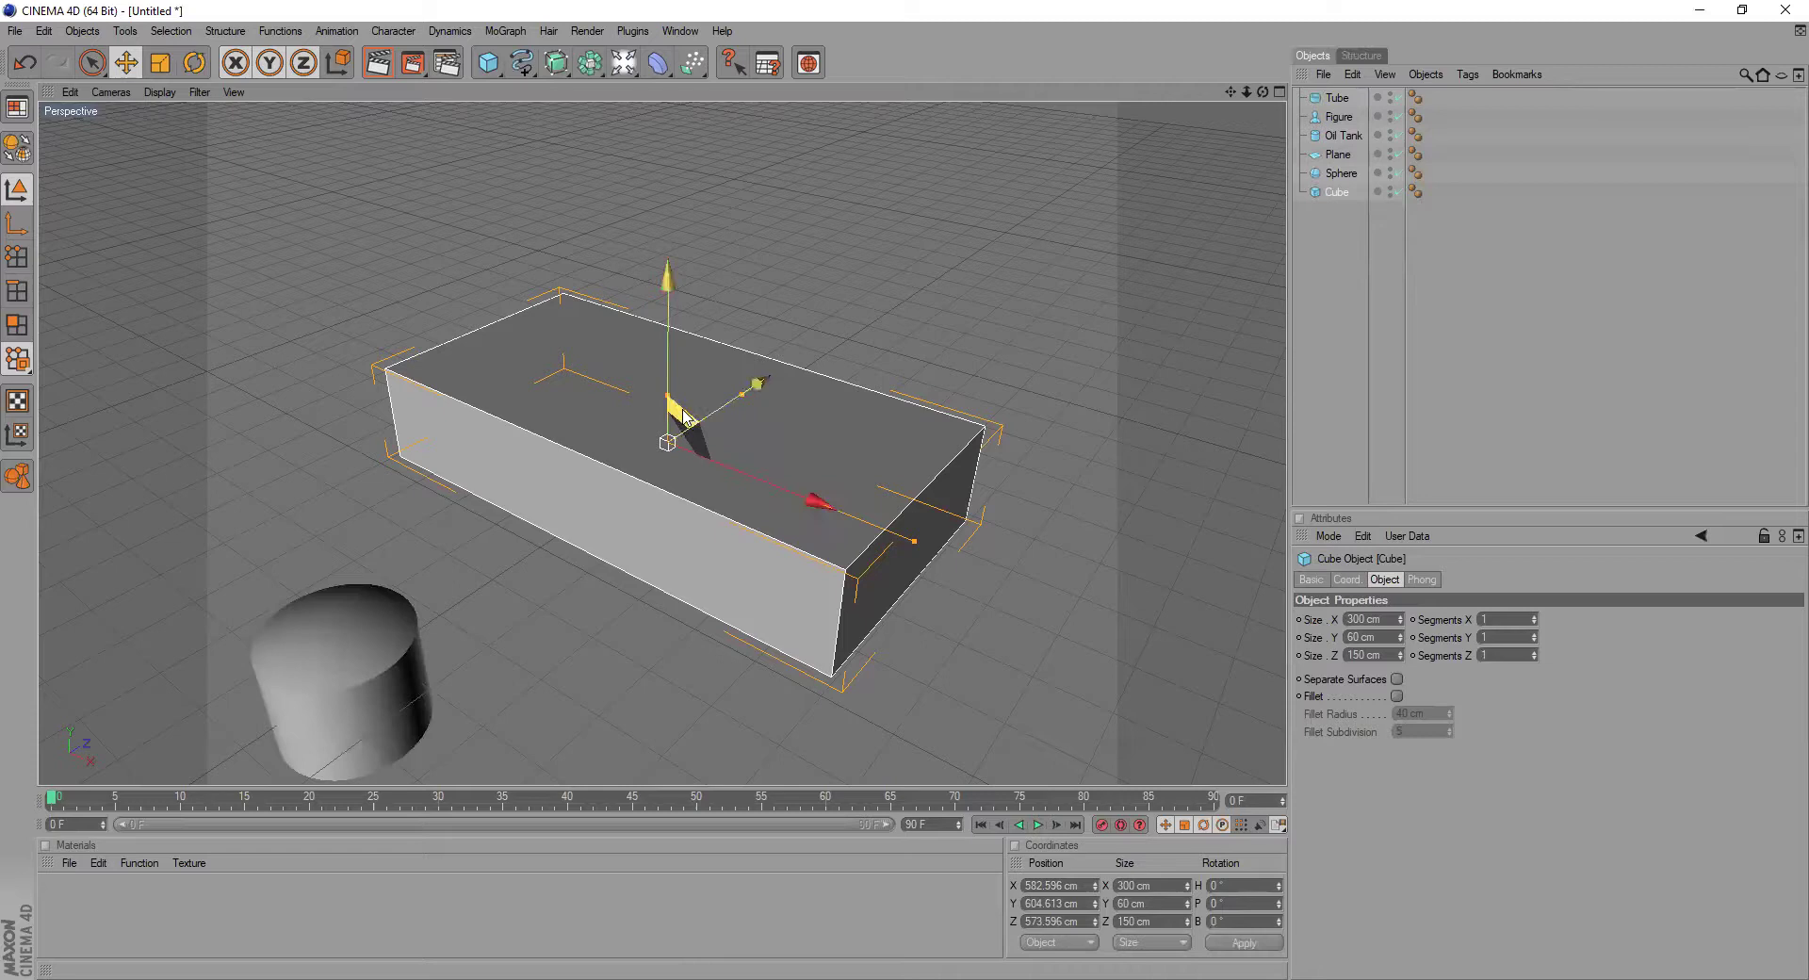
{"action": "left_click_drag", "start_coordinate": [913, 541], "coordinate": [1053, 596]}
{"action": "left_click_drag", "start_coordinate": [743, 400], "coordinate": [668, 438]}
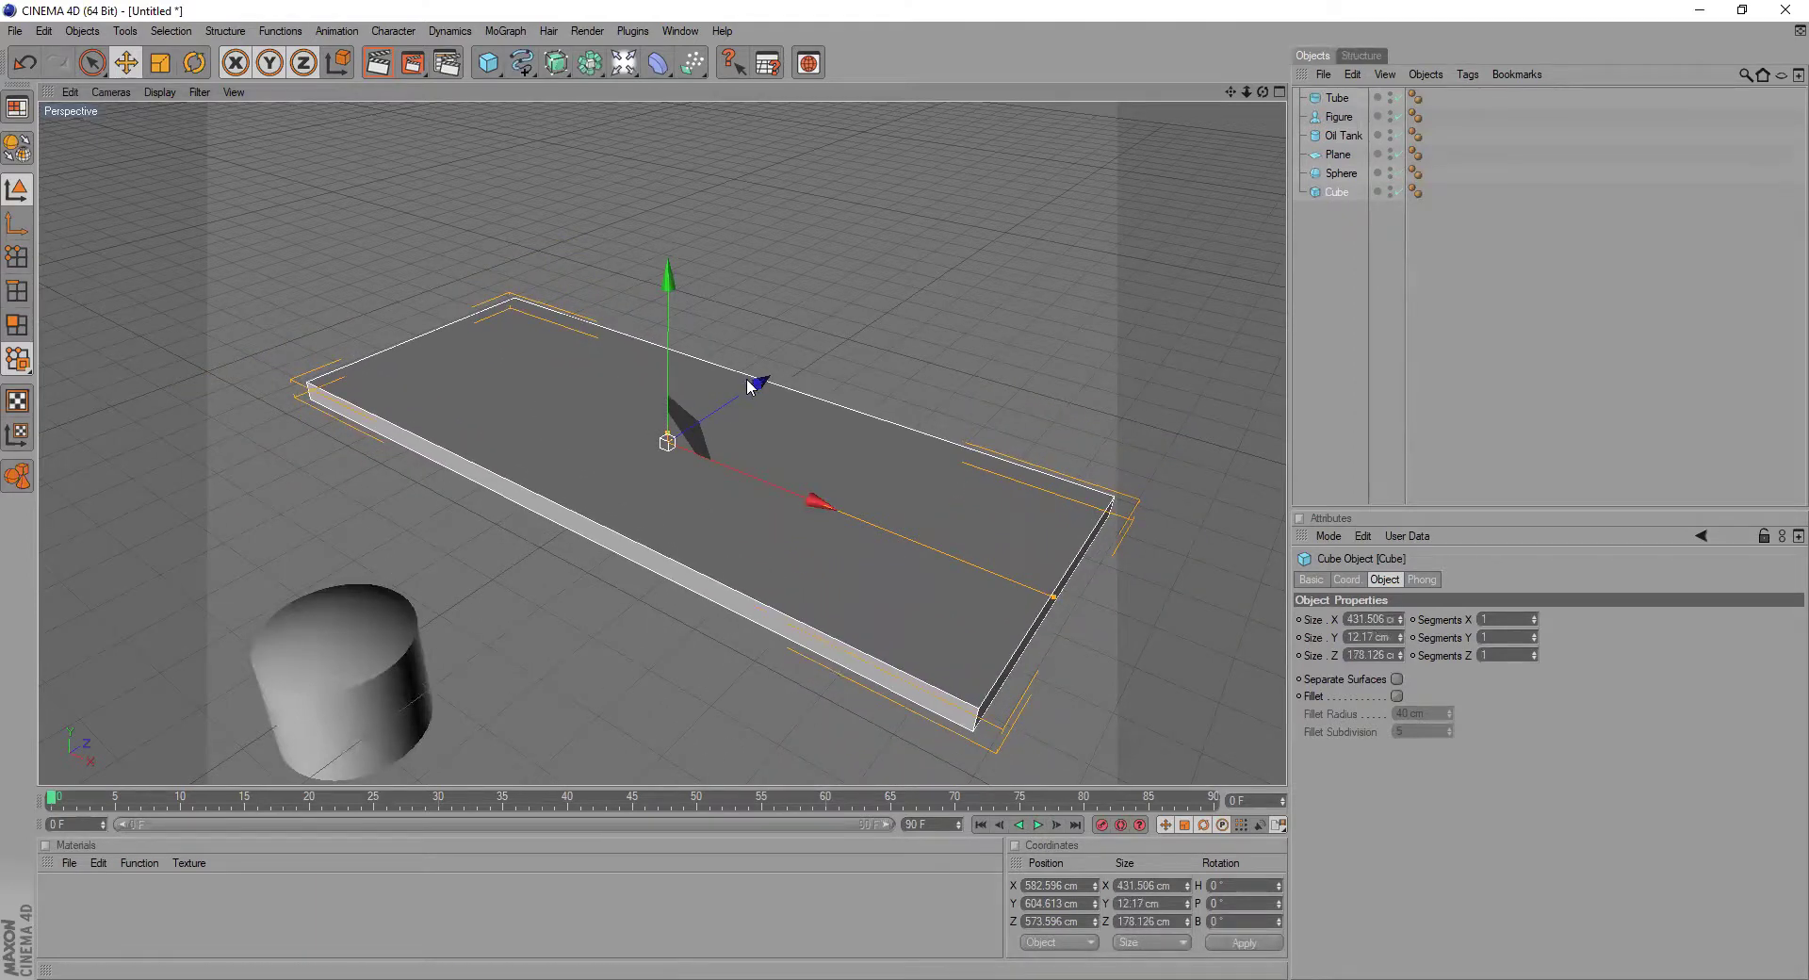
{"action": "left_click_drag", "start_coordinate": [751, 395], "coordinate": [789, 364]}
{"action": "left_click_drag", "start_coordinate": [667, 434], "coordinate": [667, 364]}
{"action": "mouse_move", "coordinate": [1054, 596]}
{"action": "left_mouse_down"}
{"action": "mouse_move", "coordinate": [876, 525]}
{"action": "mouse_move", "coordinate": [1077, 606]}
{"action": "left_mouse_up"}
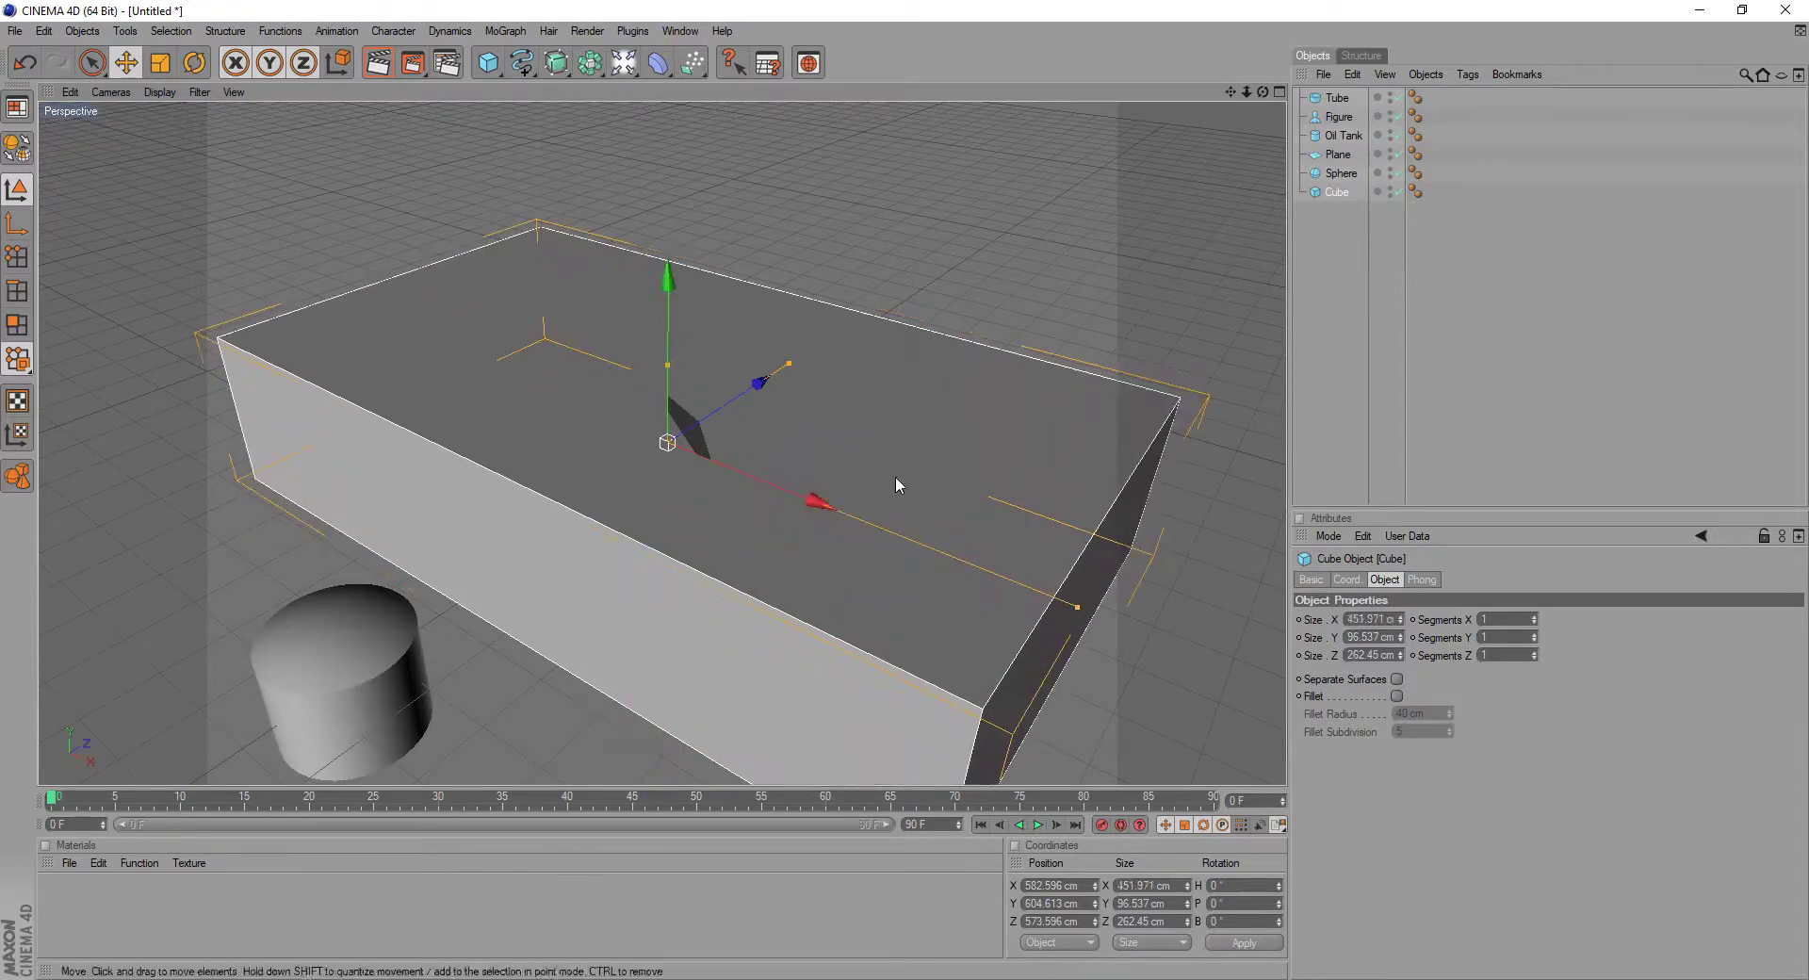
- Flatten the cube to about 19 cm in Y and move it along its Z axis to about 657 cm
{"action": "left_click_drag", "start_coordinate": [665, 367], "coordinate": [667, 427]}
{"action": "left_click_drag", "start_coordinate": [758, 383], "coordinate": [837, 331]}
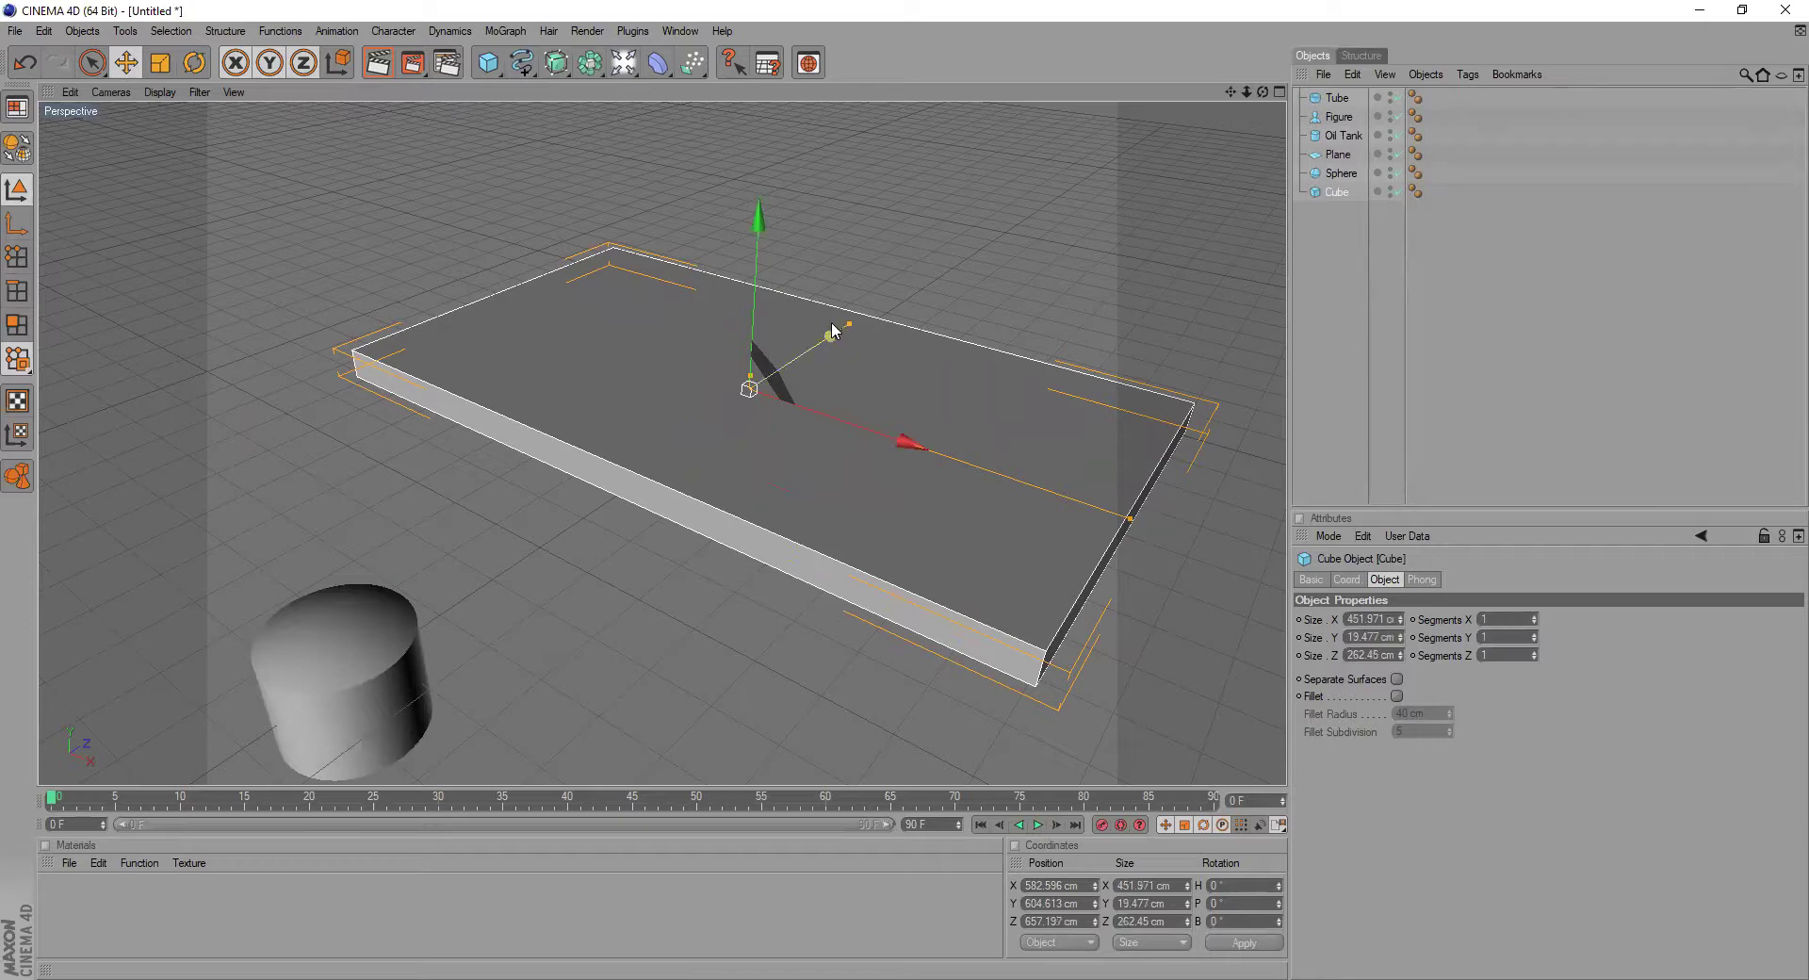
- Adjust the cube with its viewport handles to about 296 cm in Z and 88 cm in Y
{"action": "left_click", "coordinate": [127, 63]}
{"action": "mouse_move", "coordinate": [849, 329]}
{"action": "left_mouse_down"}
{"action": "mouse_move", "coordinate": [880, 295]}
{"action": "mouse_move", "coordinate": [871, 309]}
{"action": "left_mouse_up"}
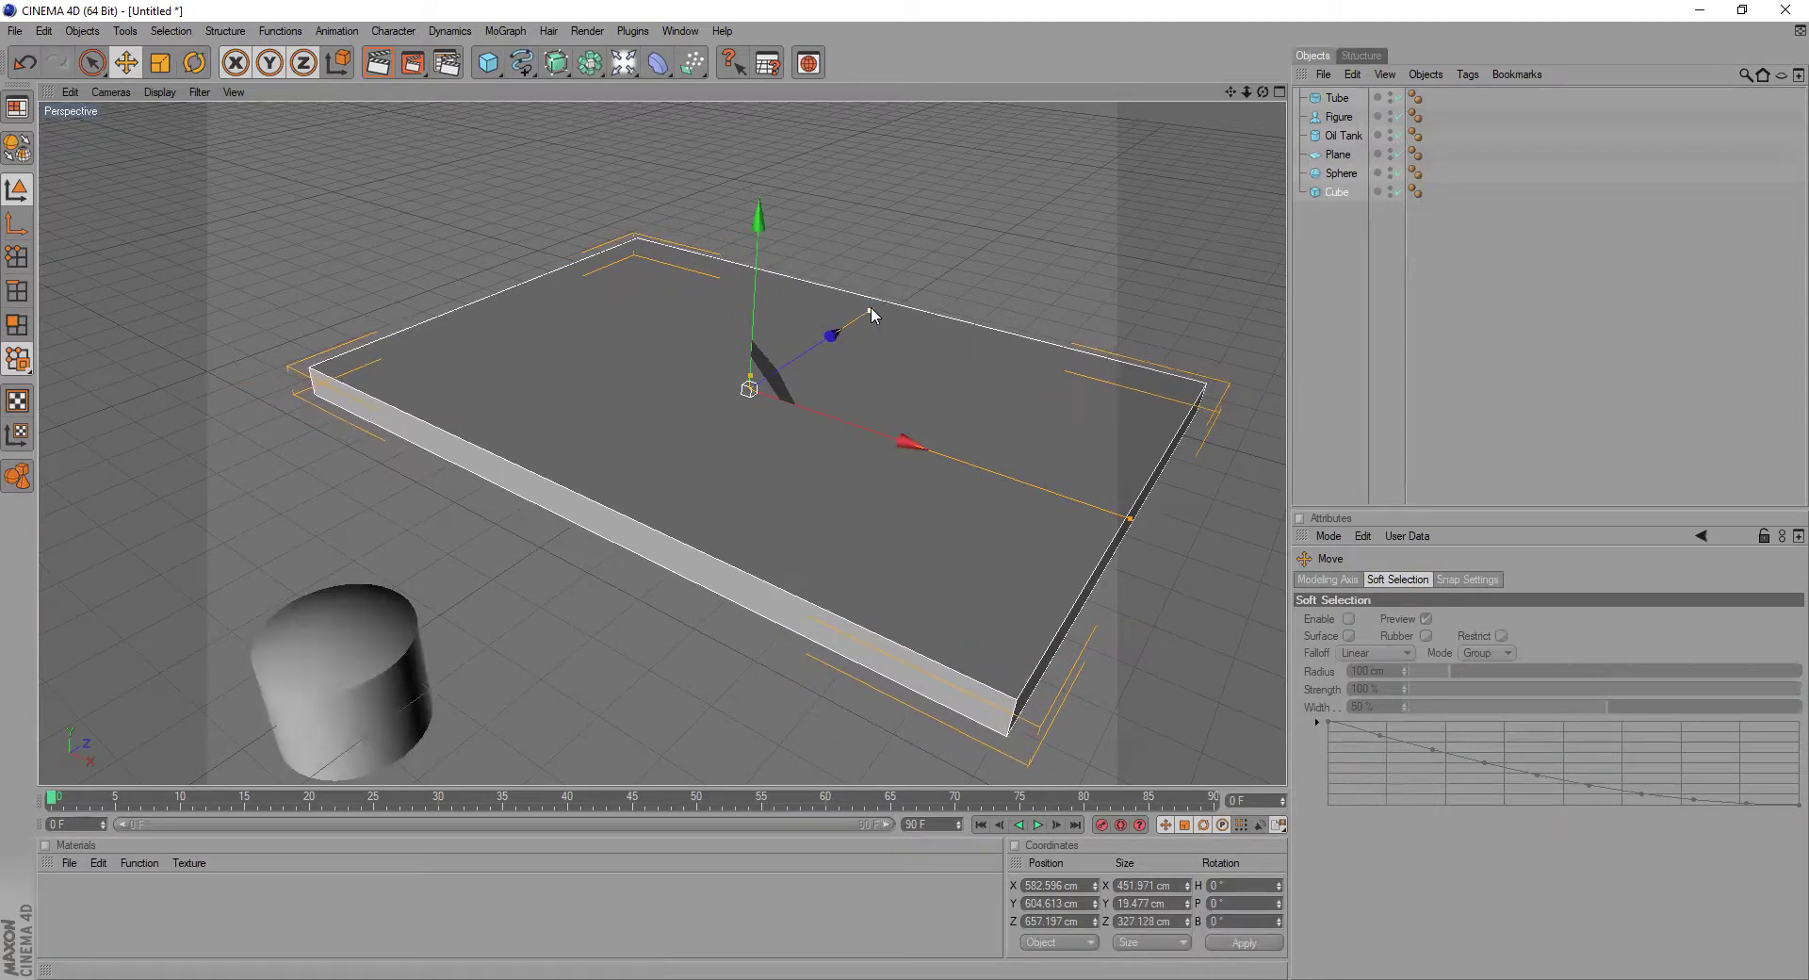
{"action": "left_click", "coordinate": [1318, 192]}
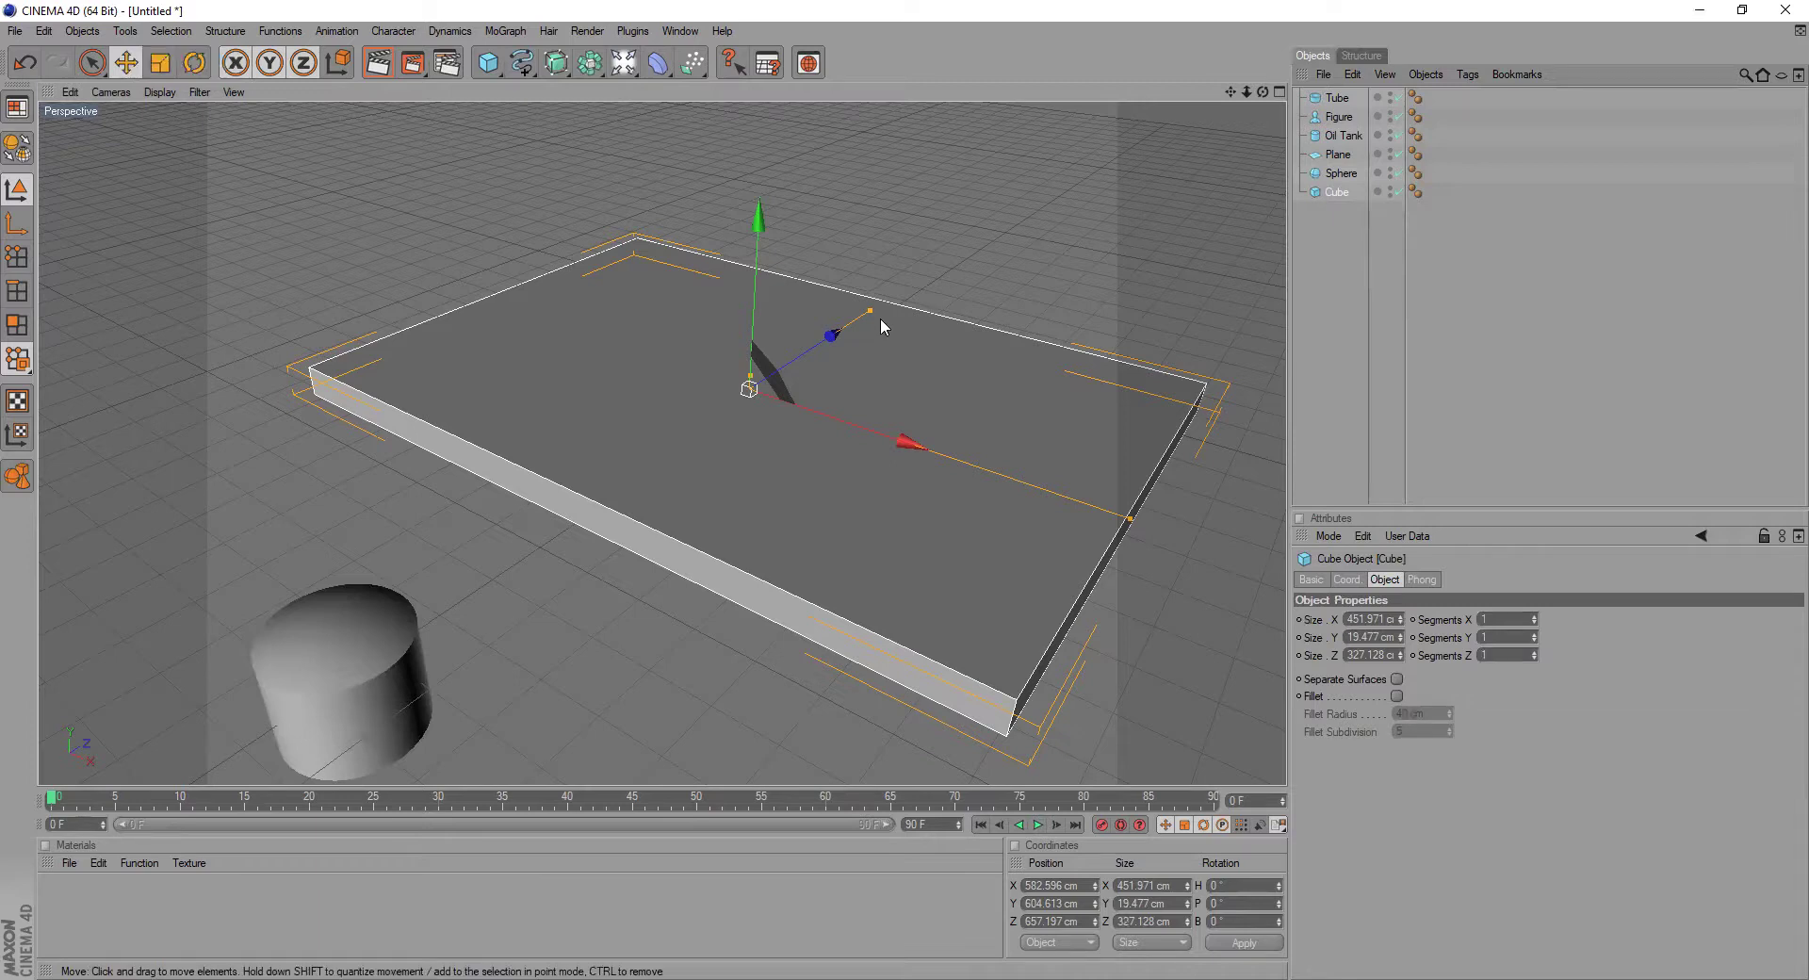
{"action": "left_click", "coordinate": [16, 189]}
{"action": "left_click_drag", "start_coordinate": [876, 311], "coordinate": [859, 315]}
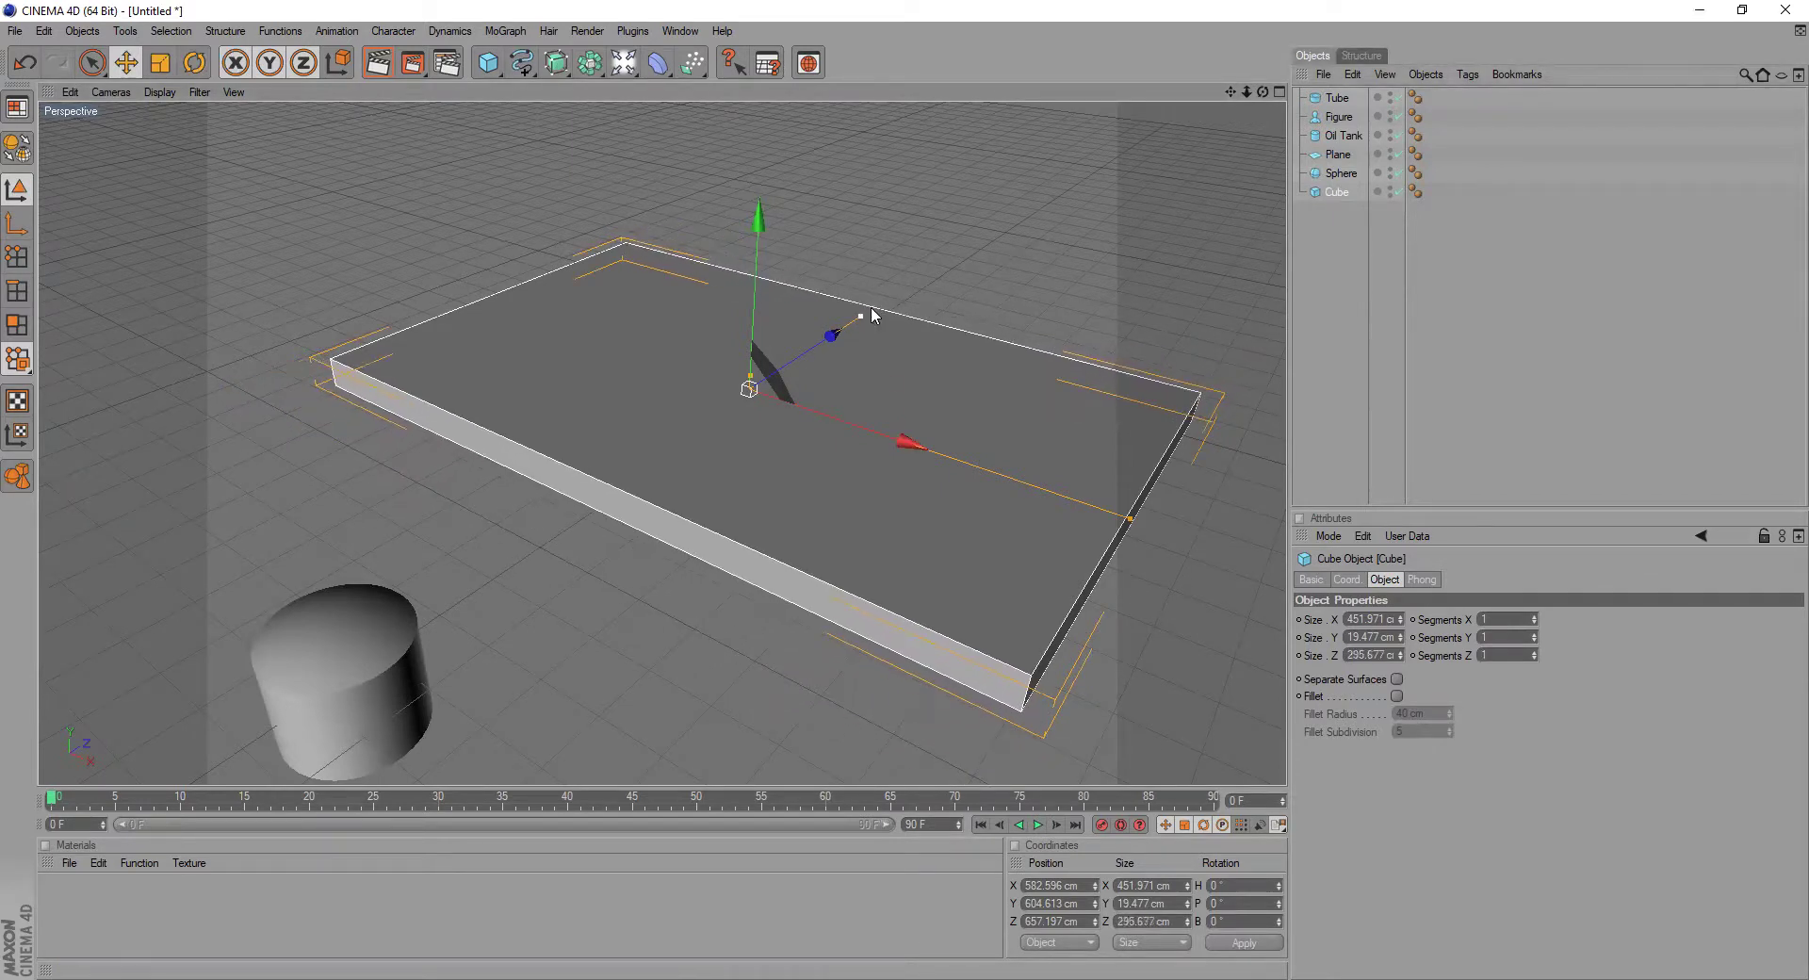
{"action": "scroll", "coordinate": [793, 341], "scroll_direction": "up", "scroll_amount": 2}
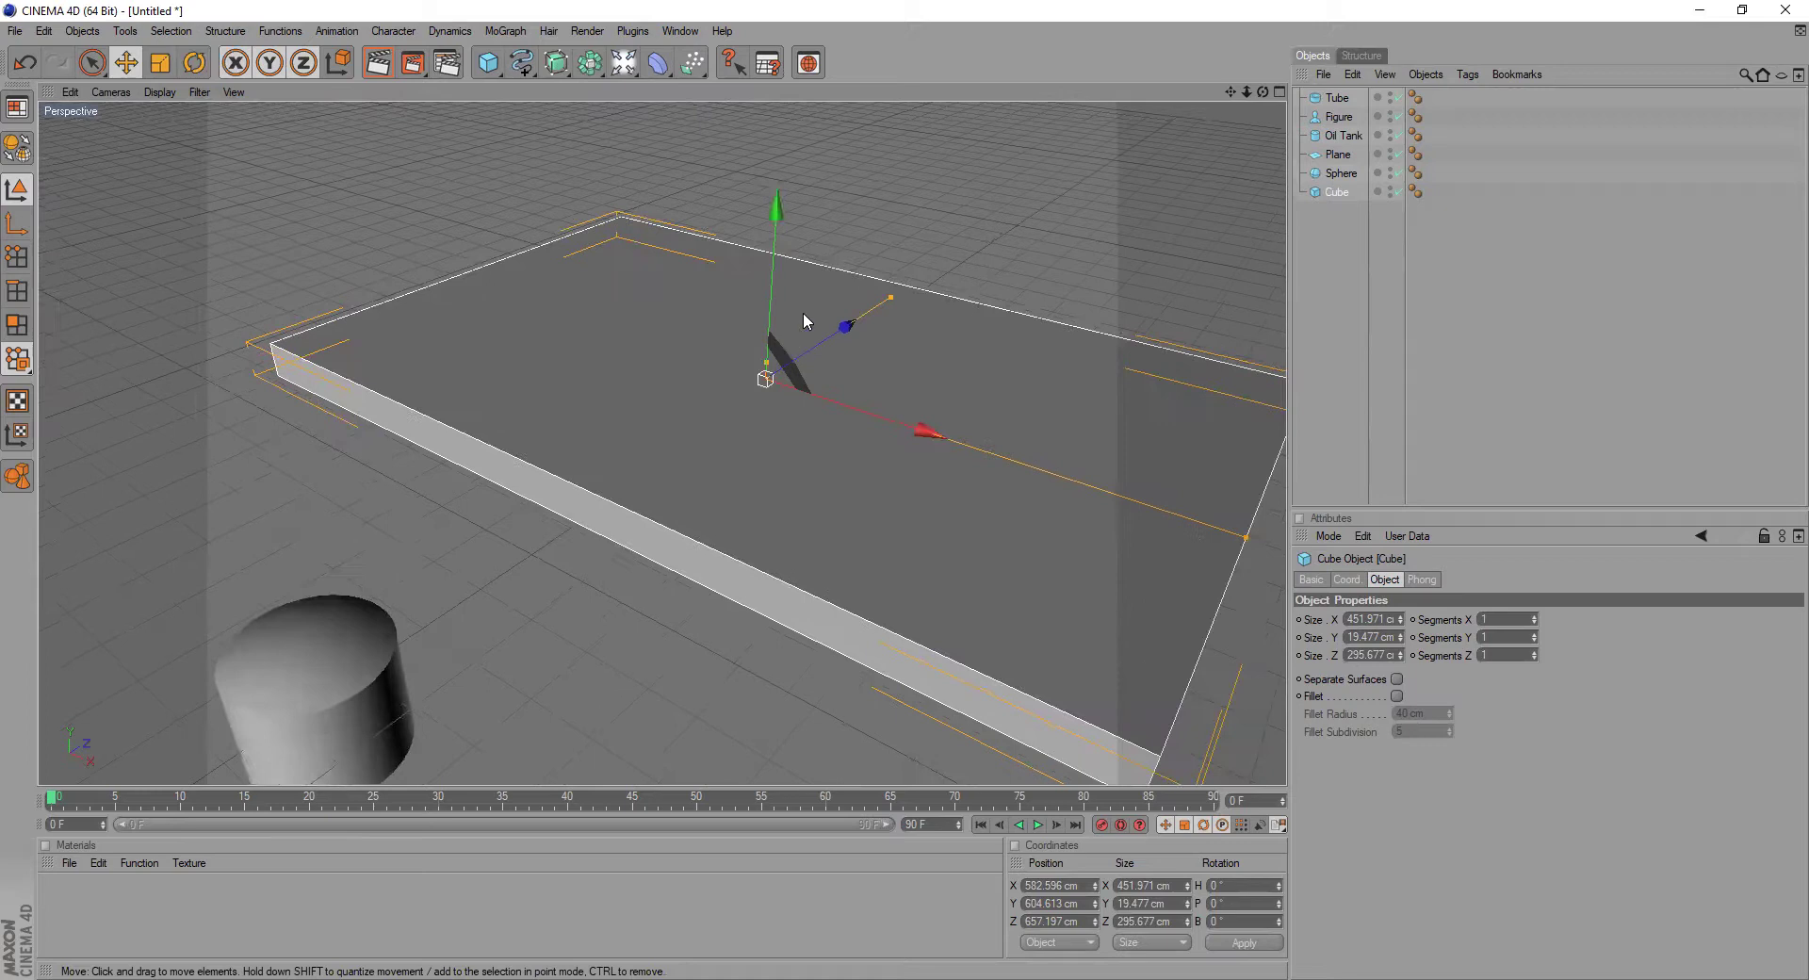
{"action": "left_click_drag", "start_coordinate": [767, 361], "coordinate": [771, 299]}
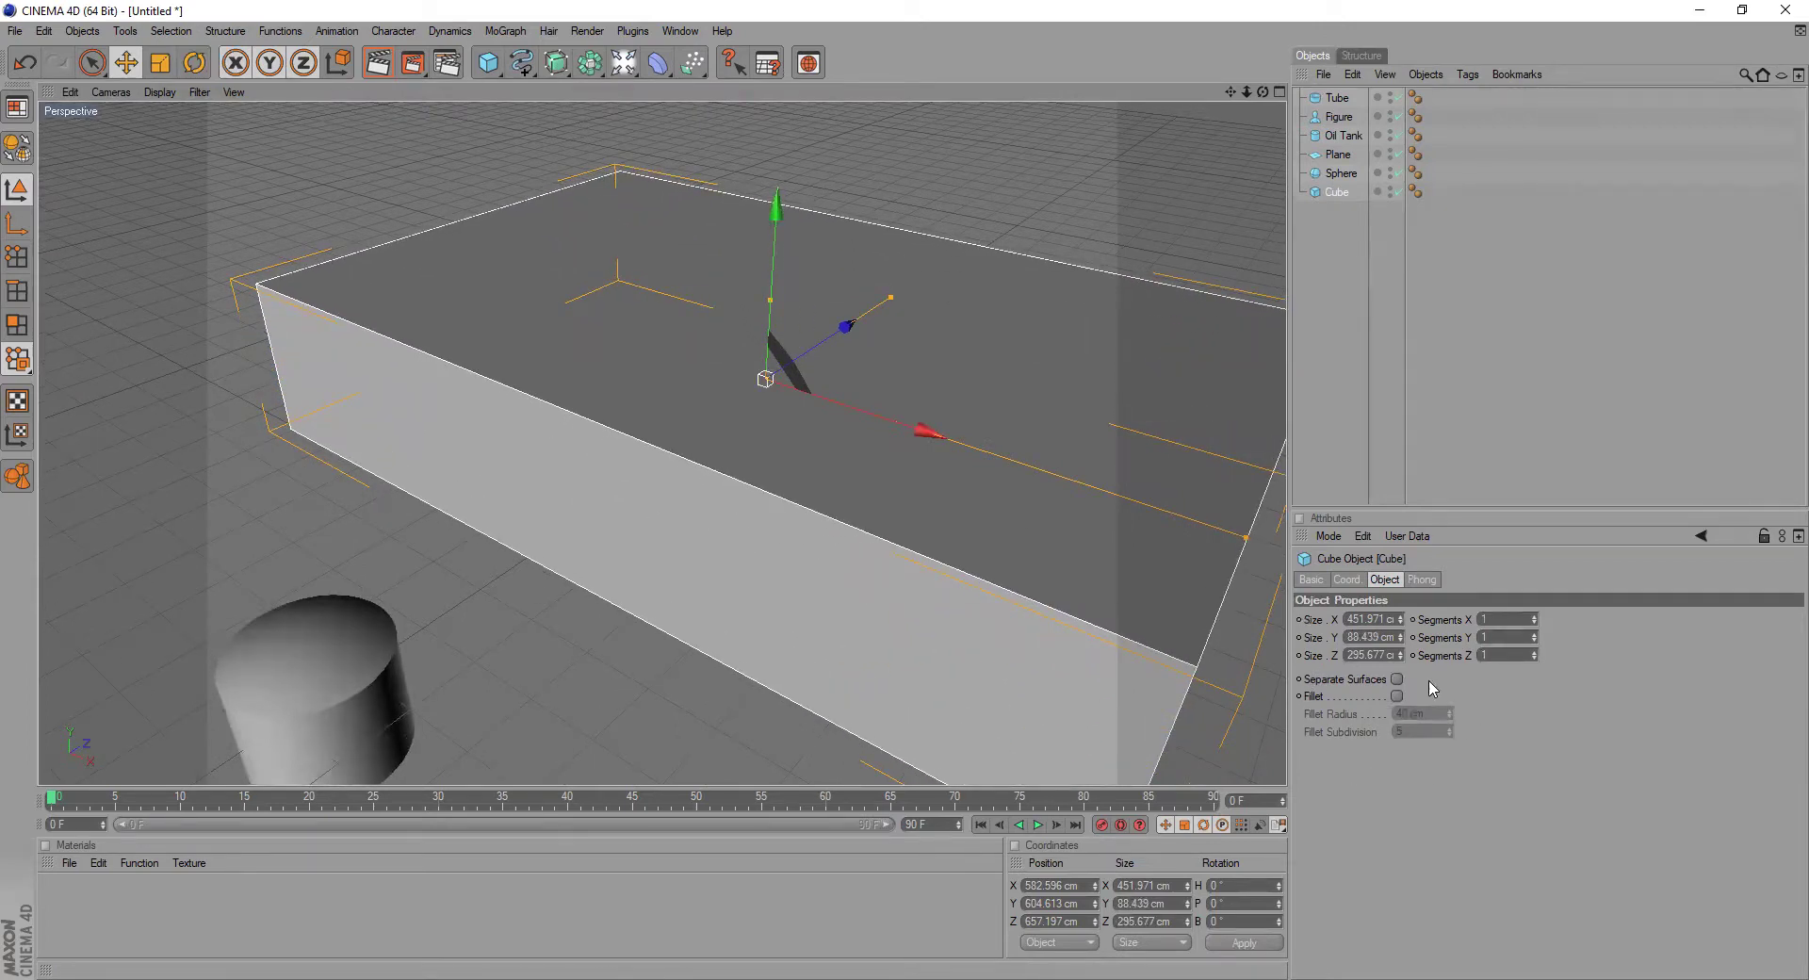
- Enable Fillet on the cube to round its edges, and inspect the rounded corner
{"action": "middle_click", "coordinate": [1096, 597]}
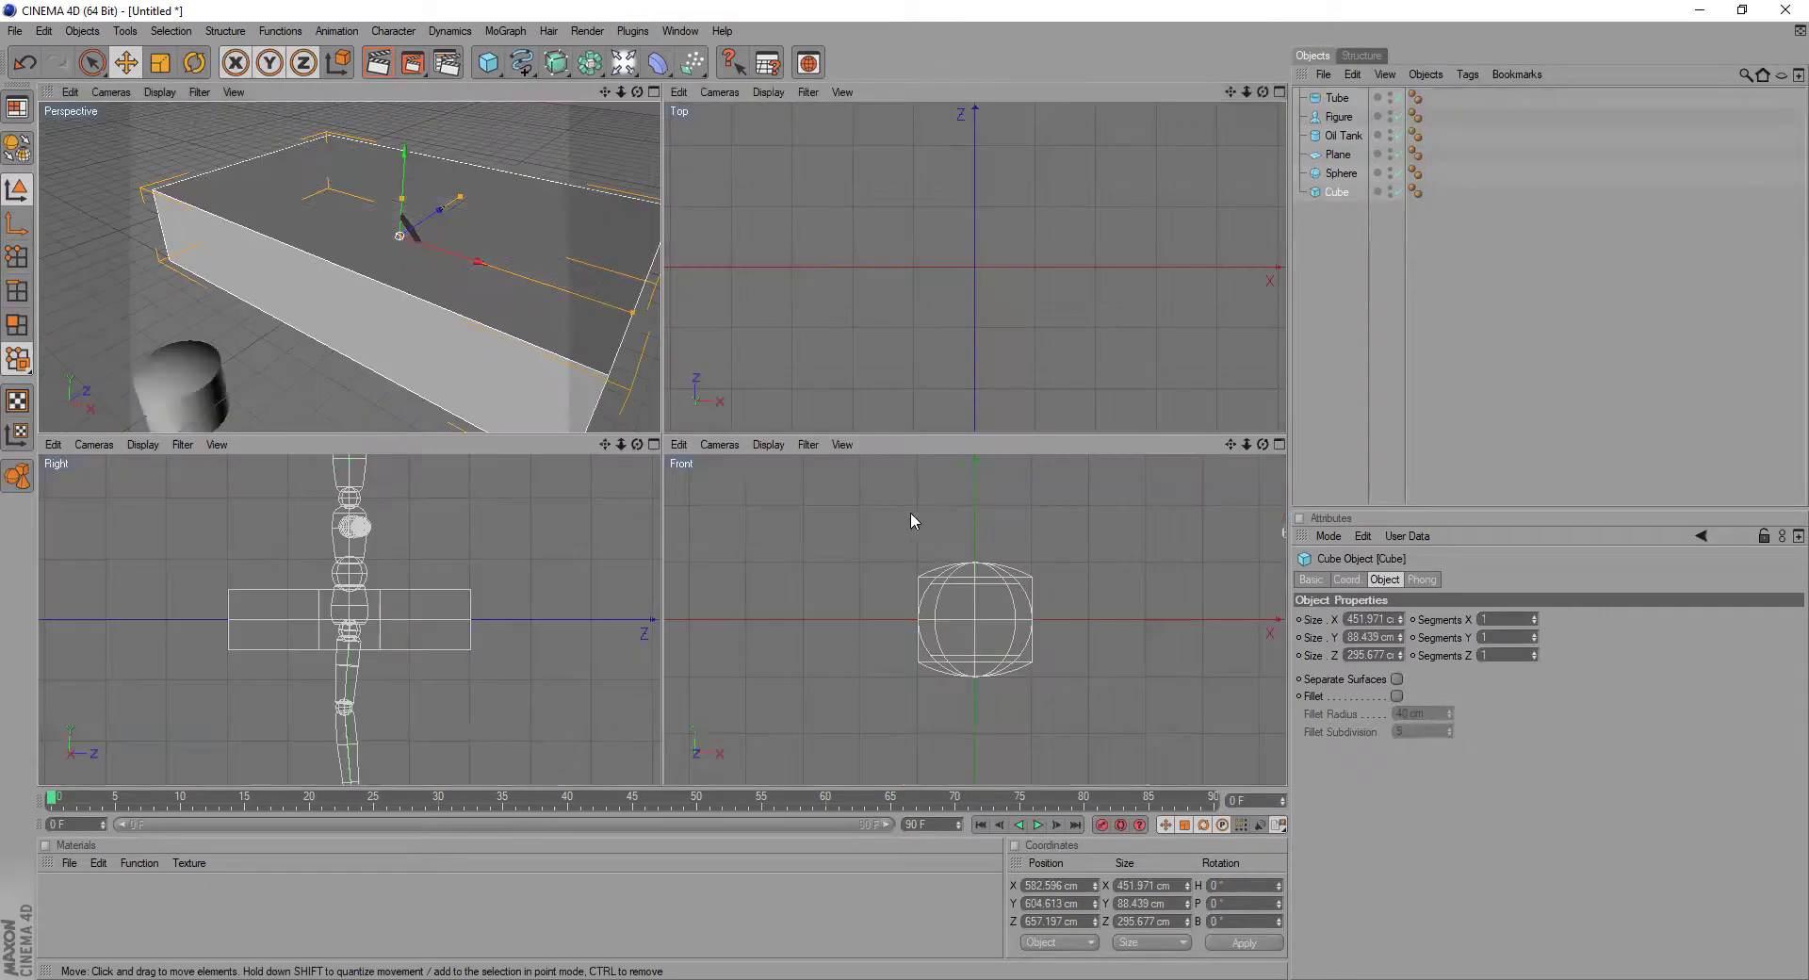
{"action": "scroll", "coordinate": [570, 326], "scroll_direction": "down", "scroll_amount": 2}
{"action": "middle_click", "coordinate": [546, 355]}
{"action": "left_click_drag", "start_coordinate": [1230, 91], "coordinate": [1142, 82]}
{"action": "scroll", "coordinate": [976, 283], "scroll_direction": "up", "scroll_amount": 3}
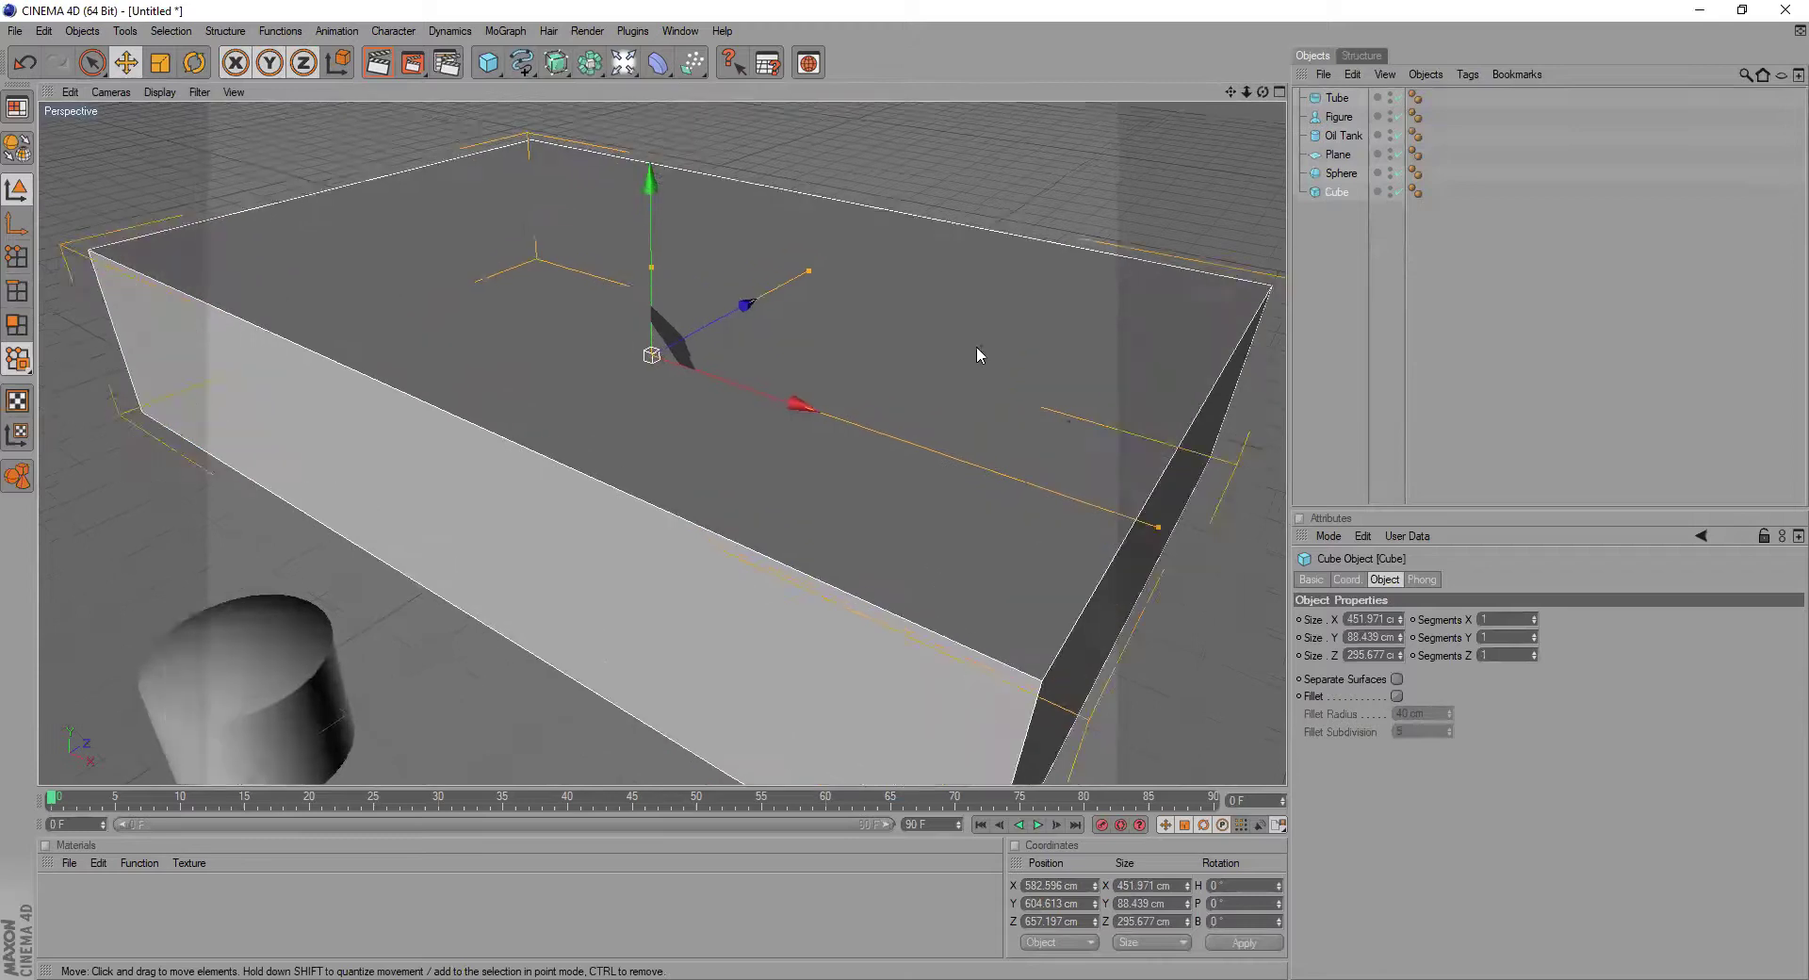
{"action": "middle_click", "coordinate": [976, 347]}
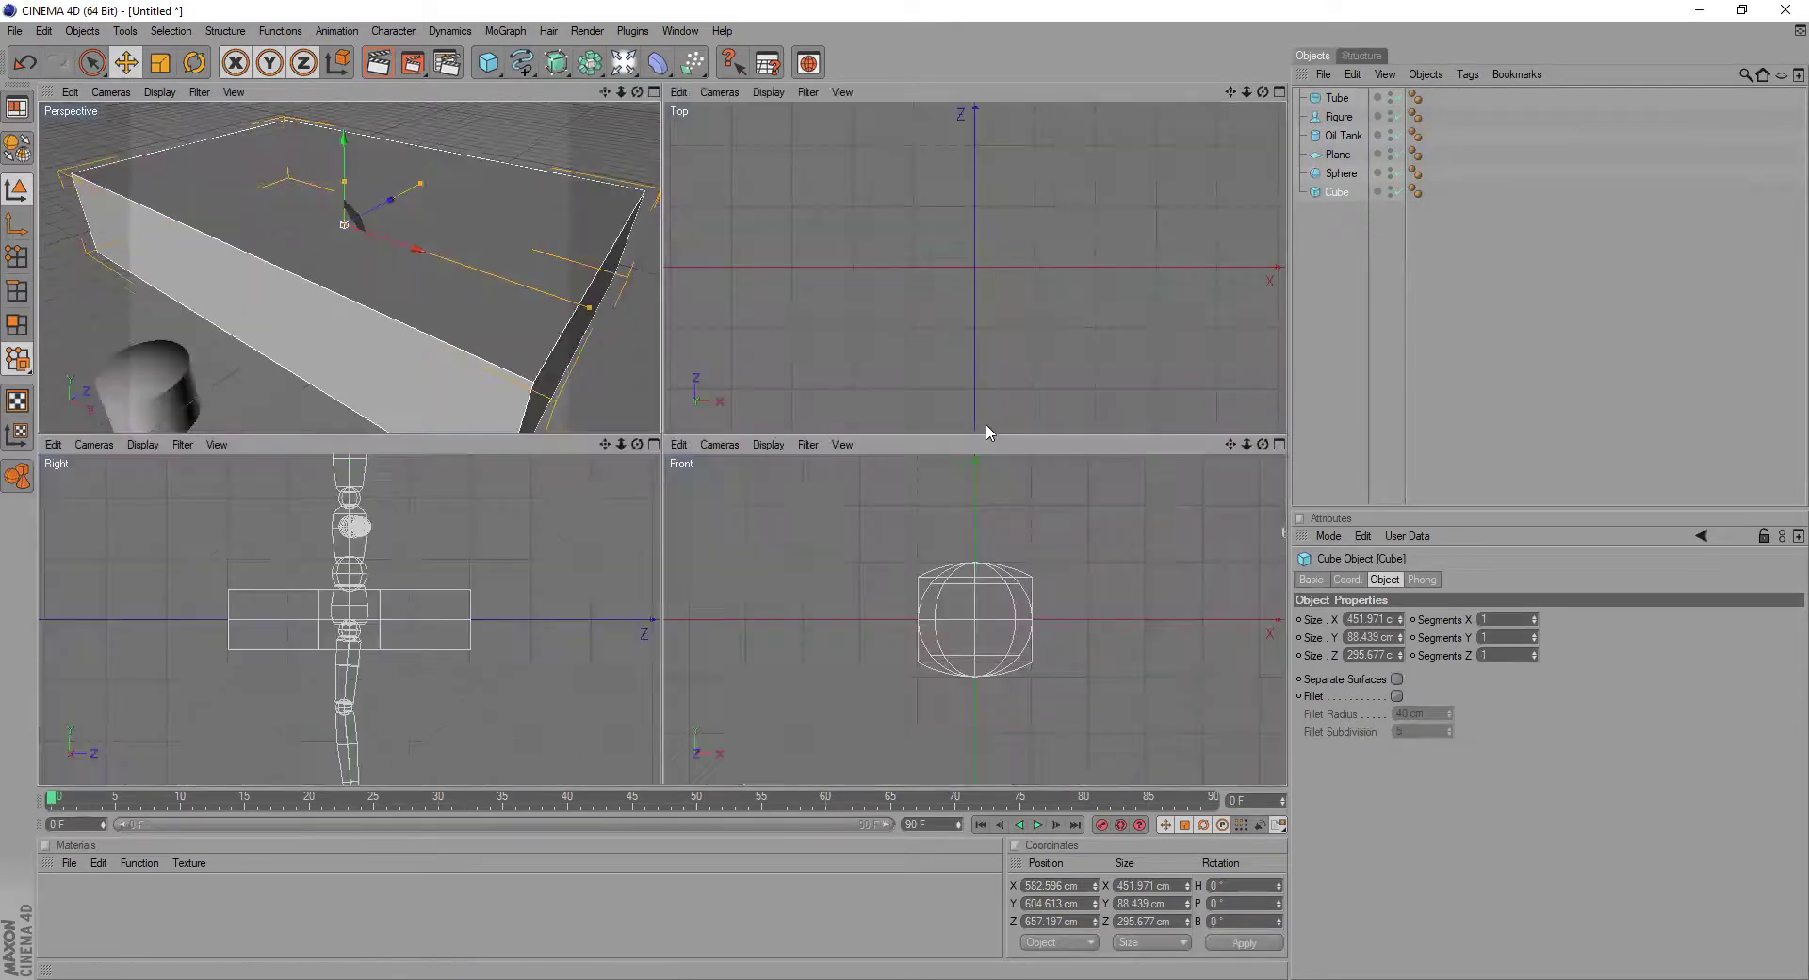
{"action": "middle_click", "coordinate": [544, 335]}
{"action": "left_click_drag", "start_coordinate": [1230, 91], "coordinate": [1138, 2]}
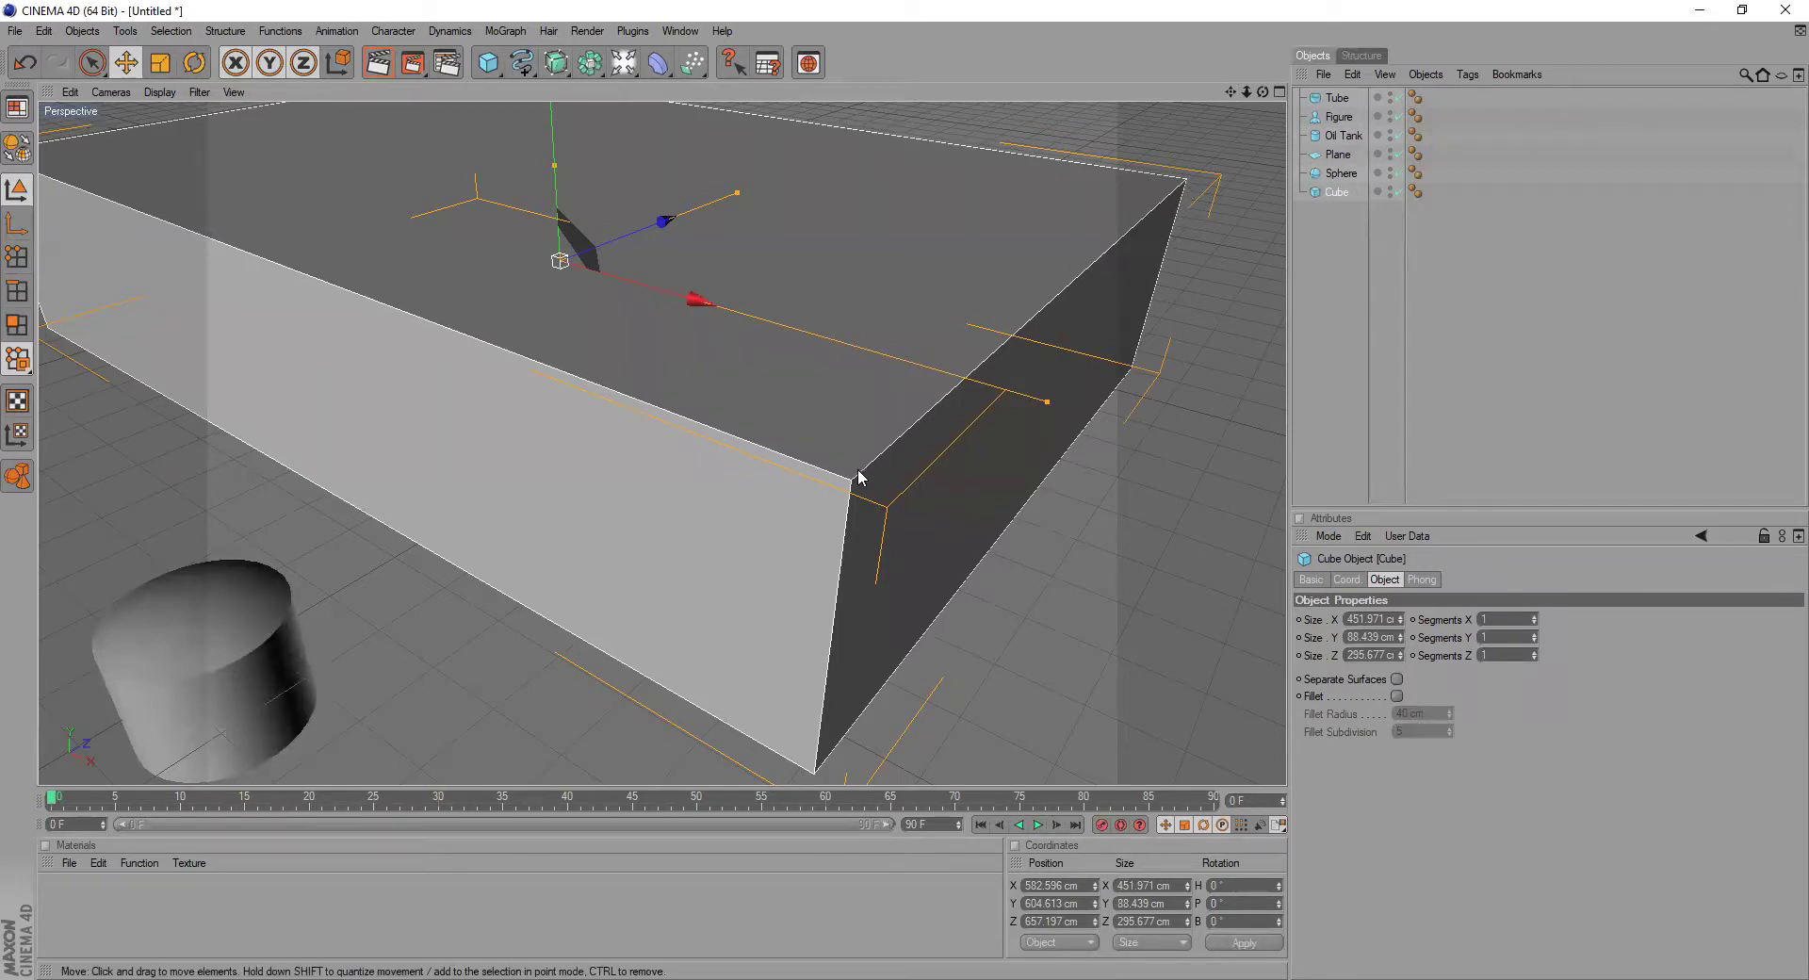
{"action": "left_click", "coordinate": [1398, 696]}
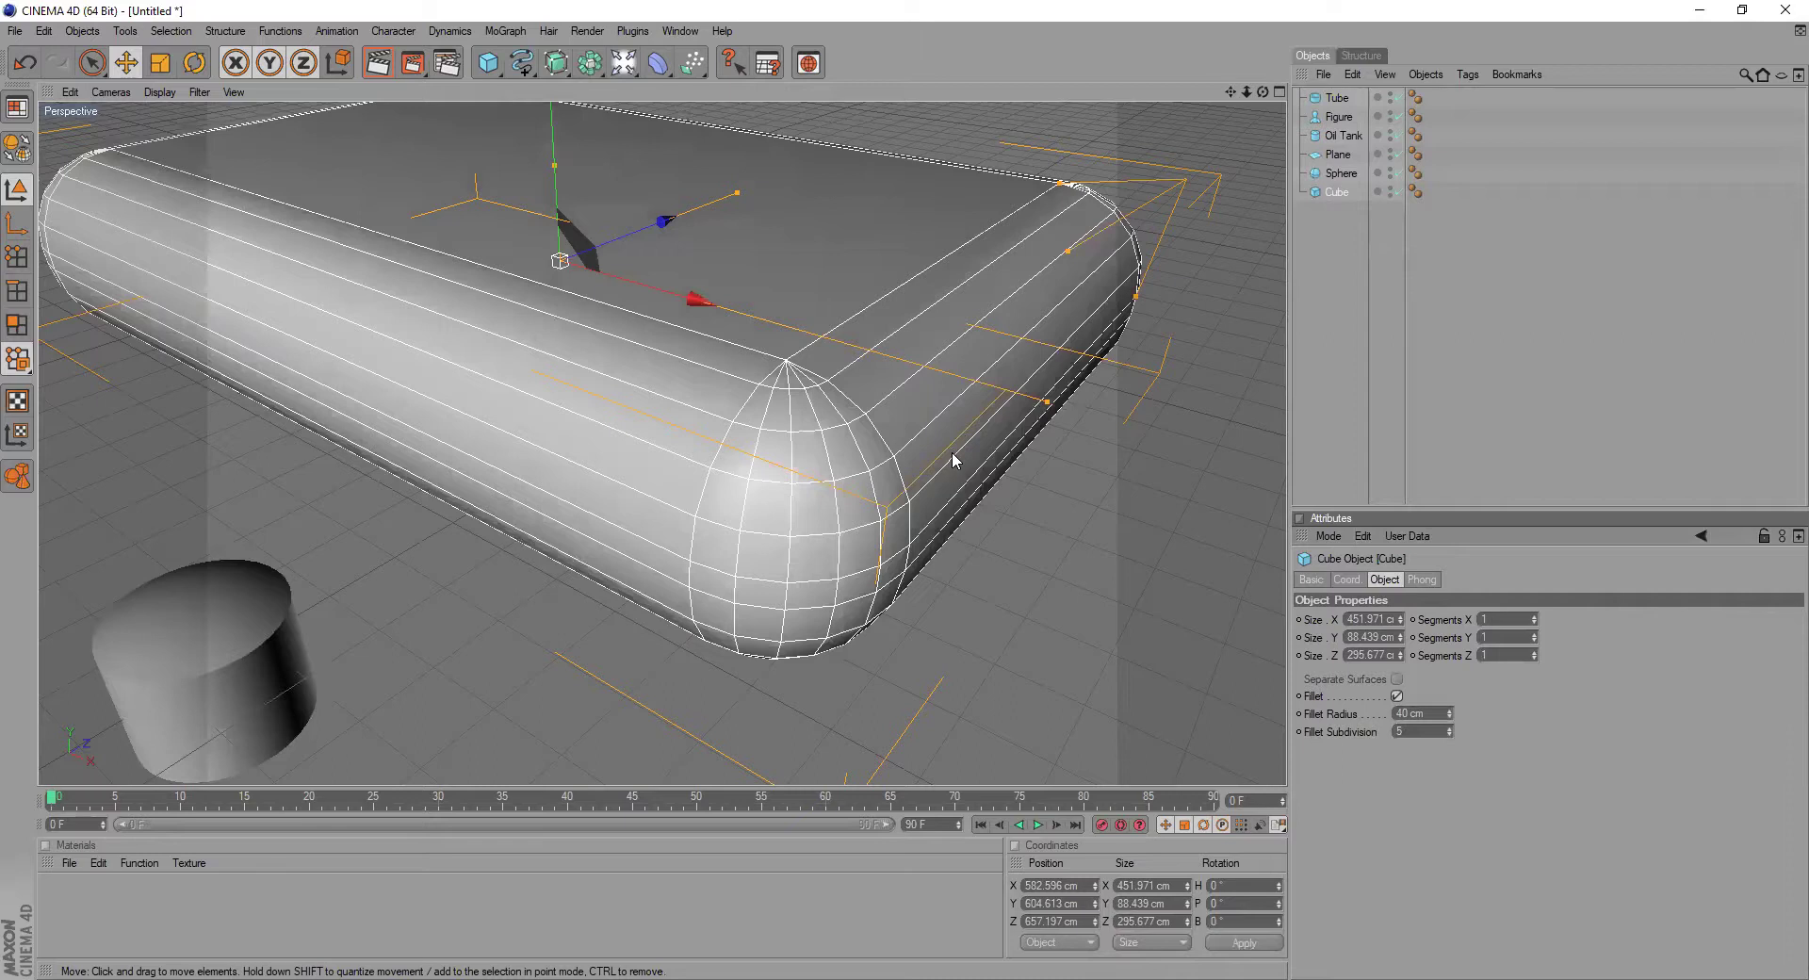
{"action": "left_click_drag", "start_coordinate": [1261, 91], "coordinate": [1001, 146]}
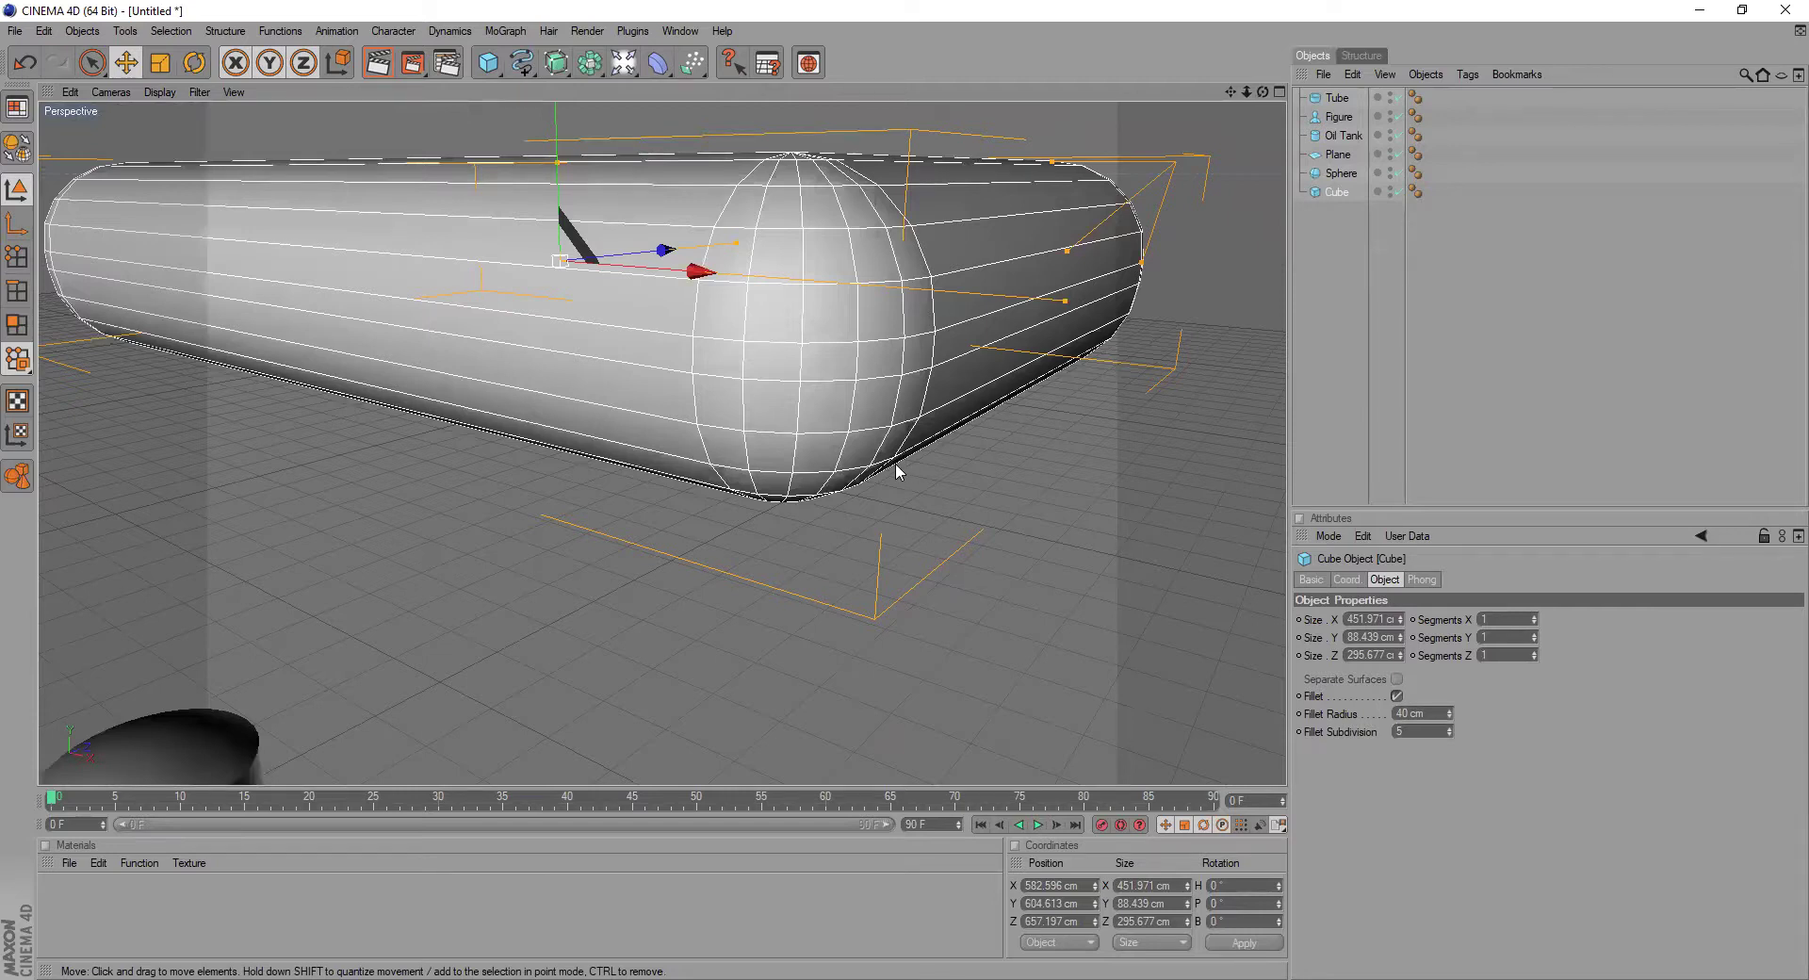
- Reduce the cube's fillet radius to 5 cm and view the tighter rounded edges up close
{"action": "left_click_drag", "start_coordinate": [1261, 92], "coordinate": [1178, 119]}
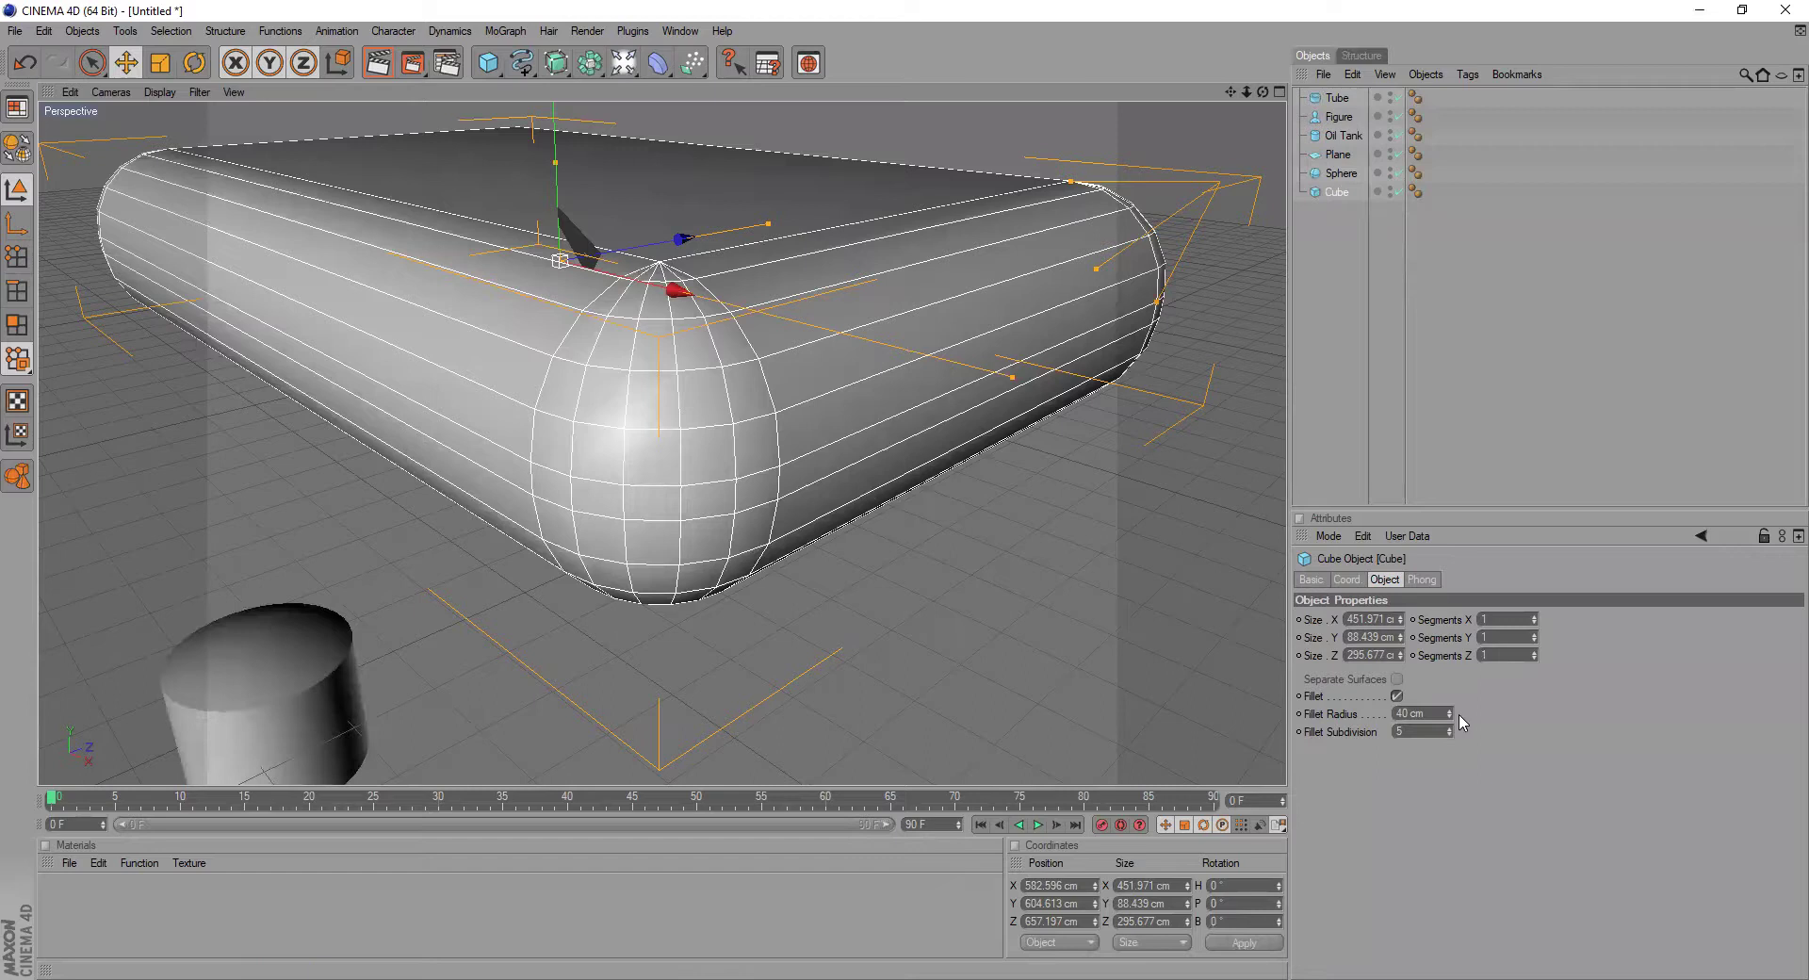
{"action": "left_click_drag", "start_coordinate": [1450, 717], "coordinate": [1450, 810]}
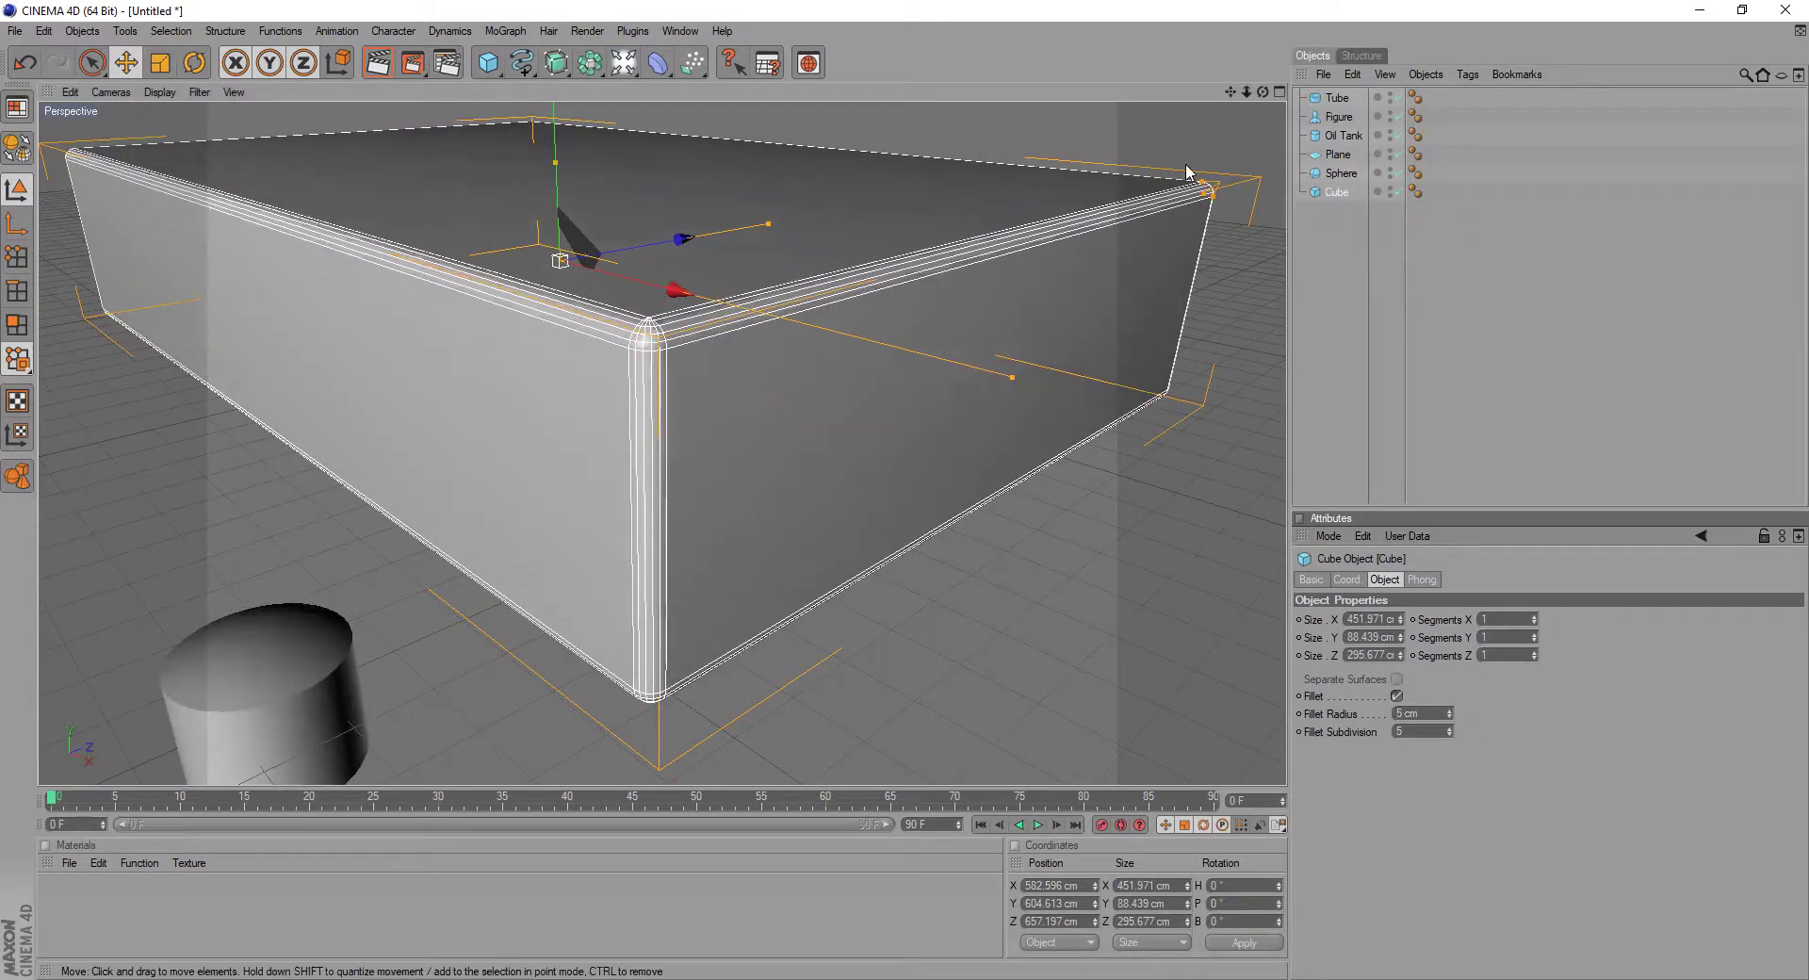
{"action": "left_click_drag", "start_coordinate": [1246, 91], "coordinate": [1077, 242]}
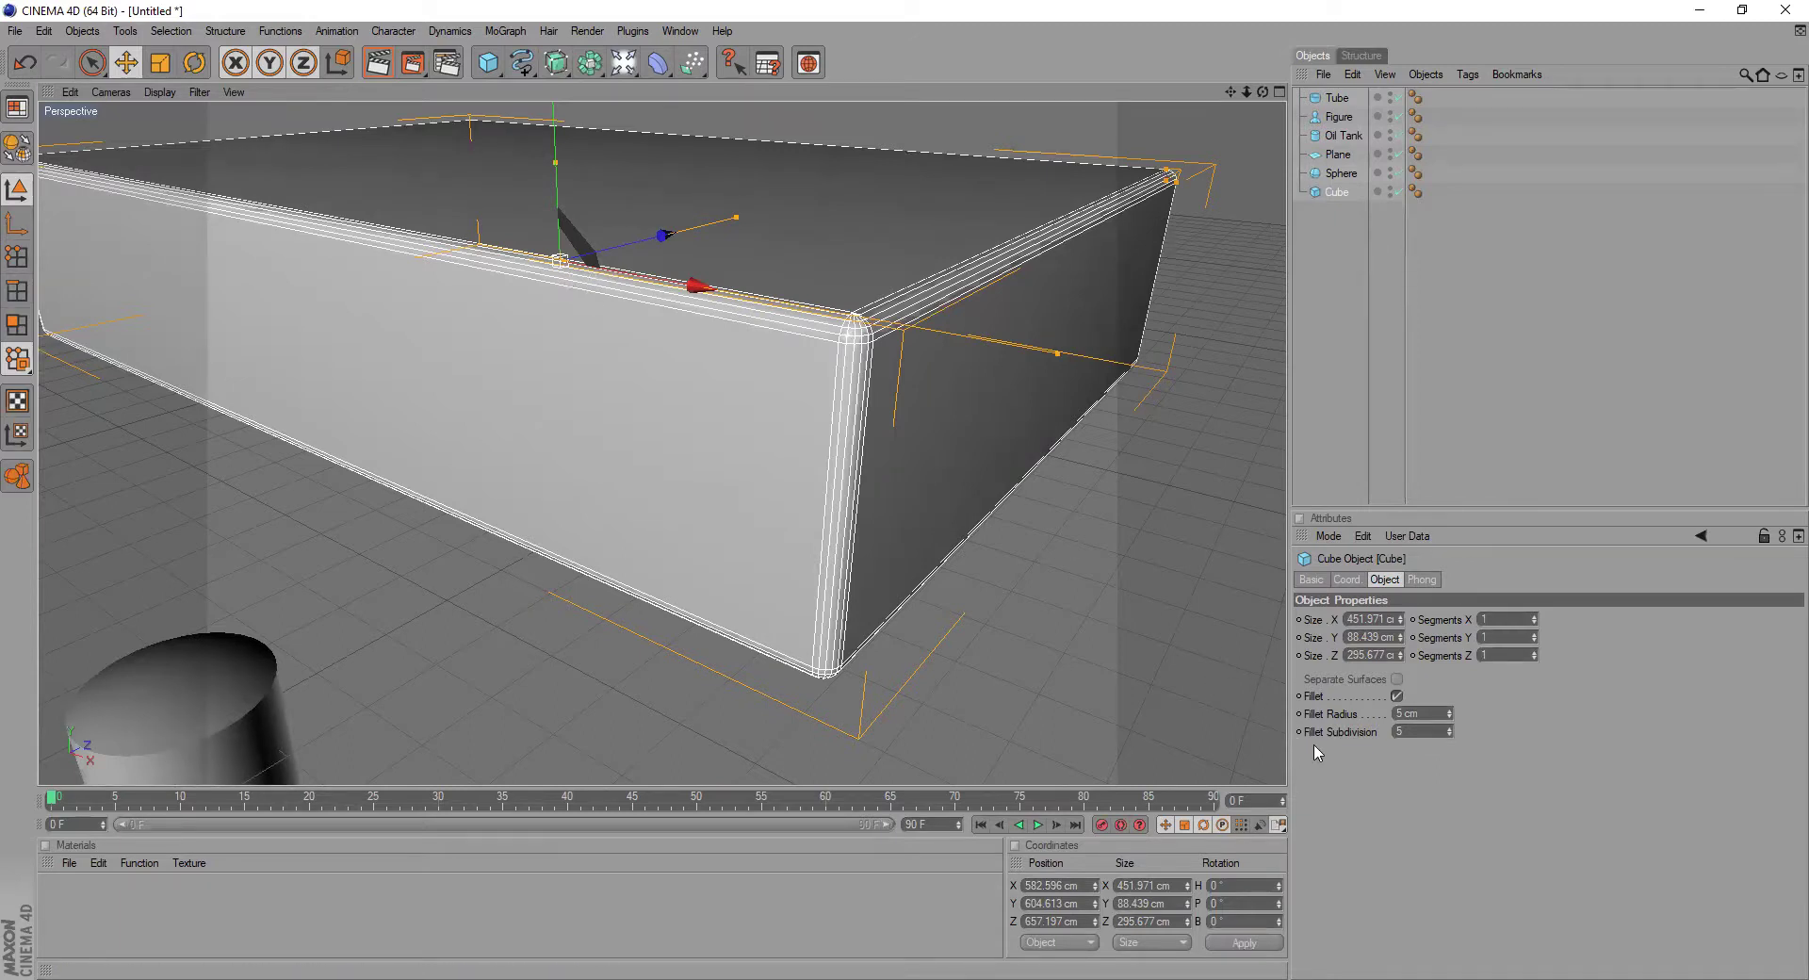
- Raise the cube's fillet subdivision to 18 to smooth its rounded edges
{"action": "scroll", "coordinate": [794, 354], "scroll_direction": "up", "scroll_amount": 4}
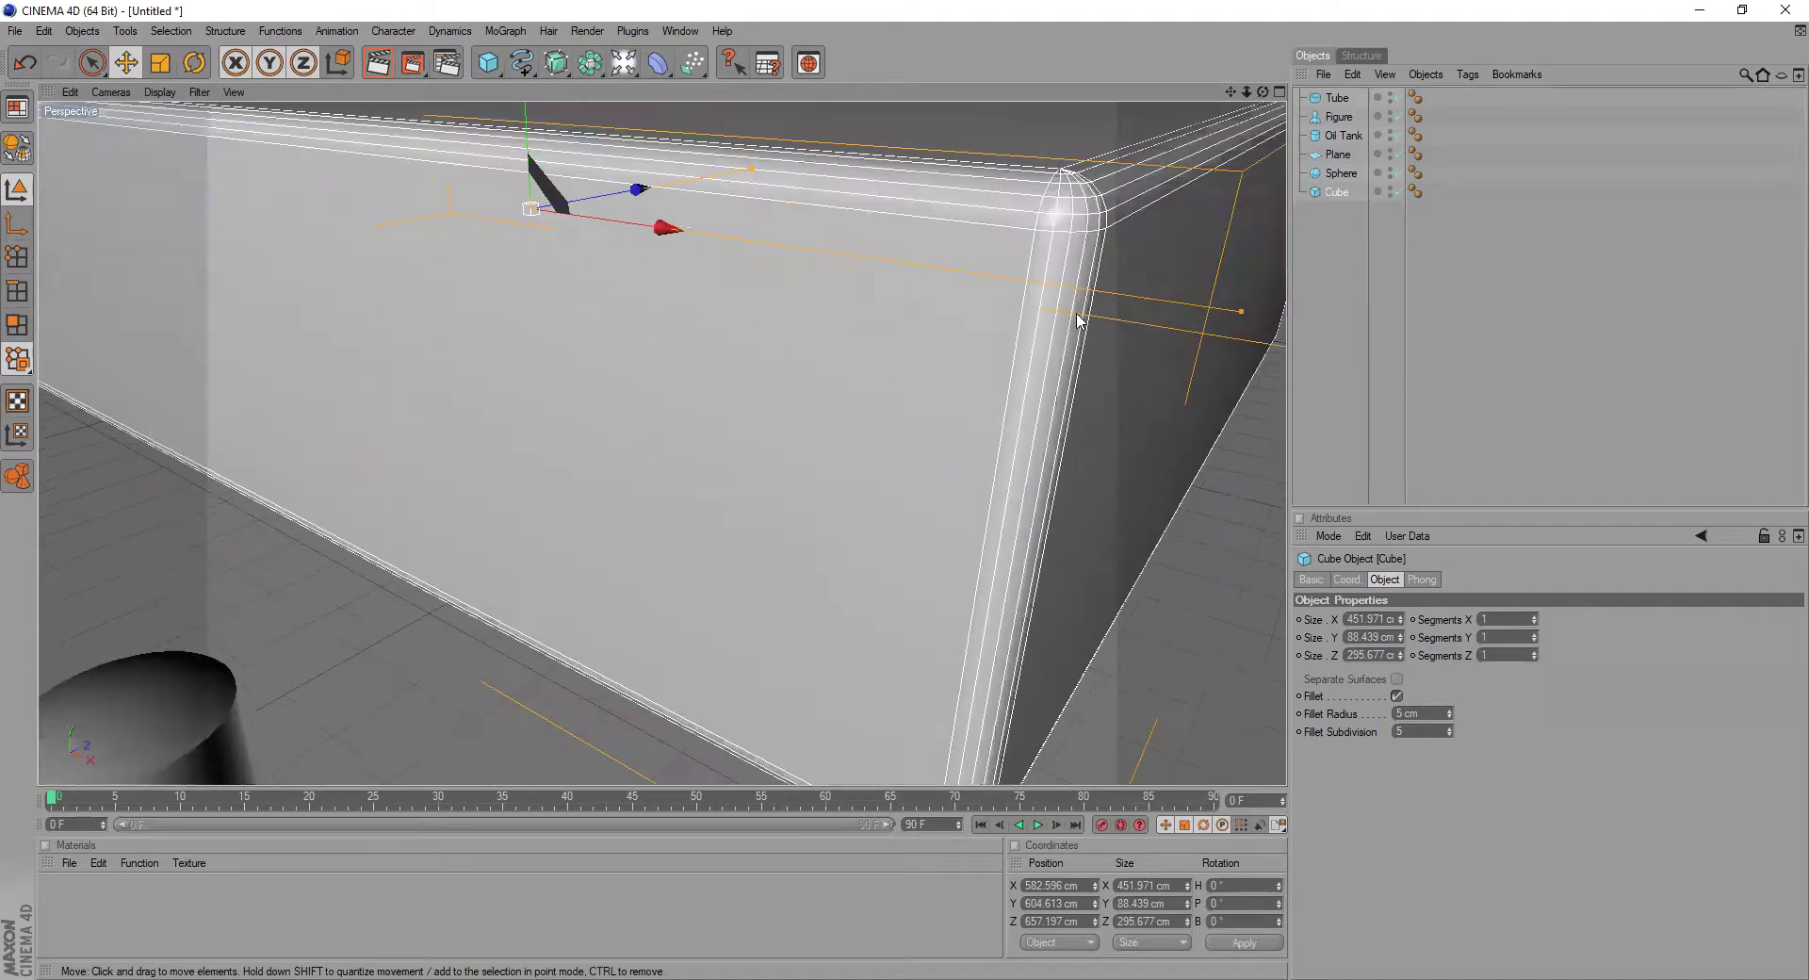
{"action": "left_click_drag", "start_coordinate": [1449, 729], "coordinate": [1449, 730]}
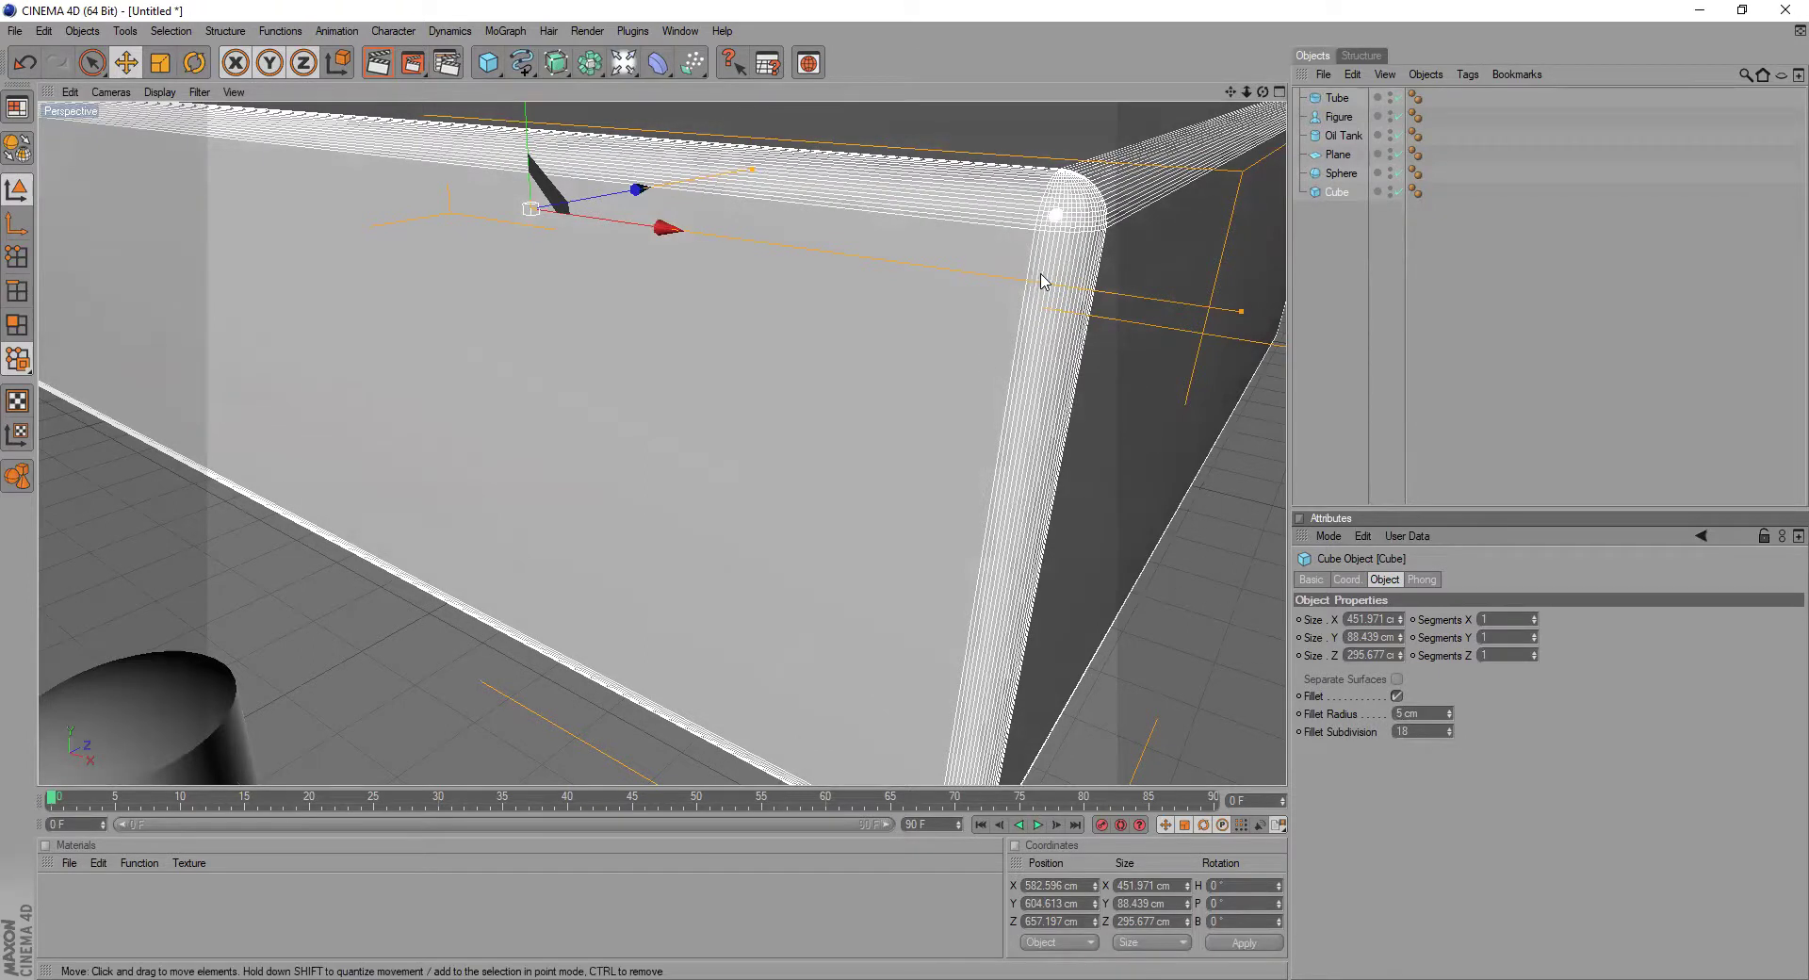
{"action": "scroll", "coordinate": [1013, 309], "scroll_direction": "down", "scroll_amount": 4}
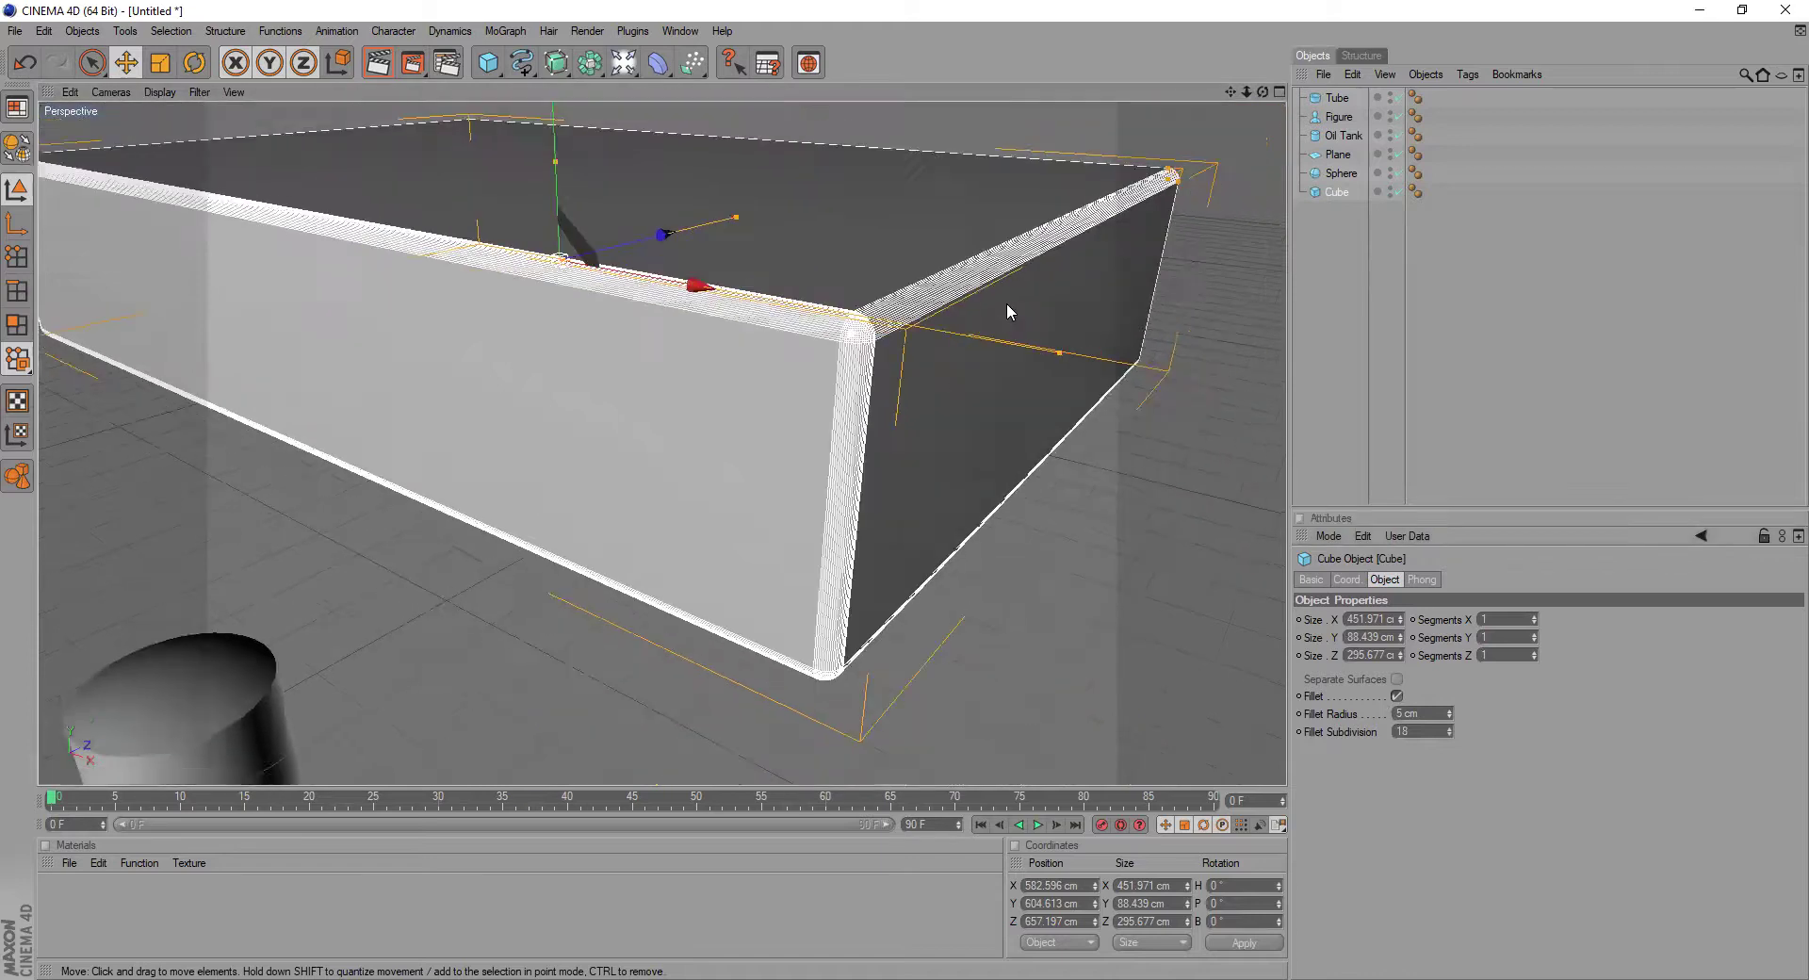
{"action": "scroll", "coordinate": [1004, 300], "scroll_direction": "down", "scroll_amount": 3}
{"action": "scroll", "coordinate": [895, 381], "scroll_direction": "down", "scroll_amount": 3}
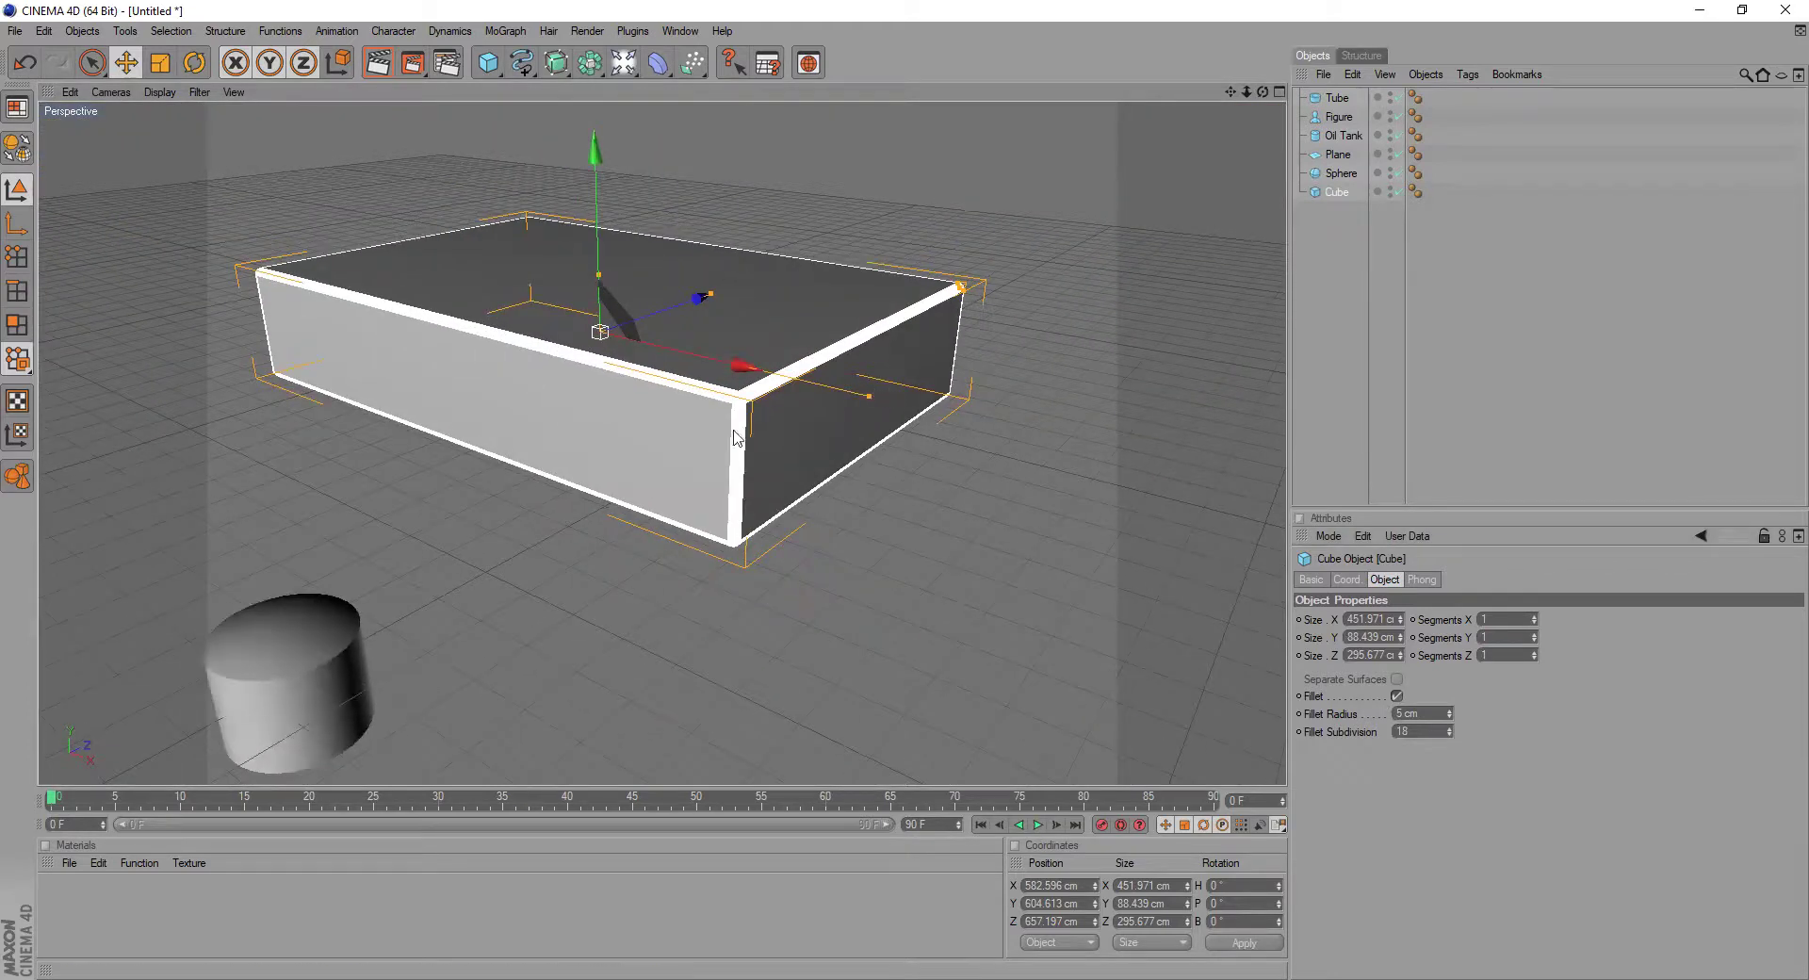
{"action": "scroll", "coordinate": [675, 401], "scroll_direction": "down", "scroll_amount": 2}
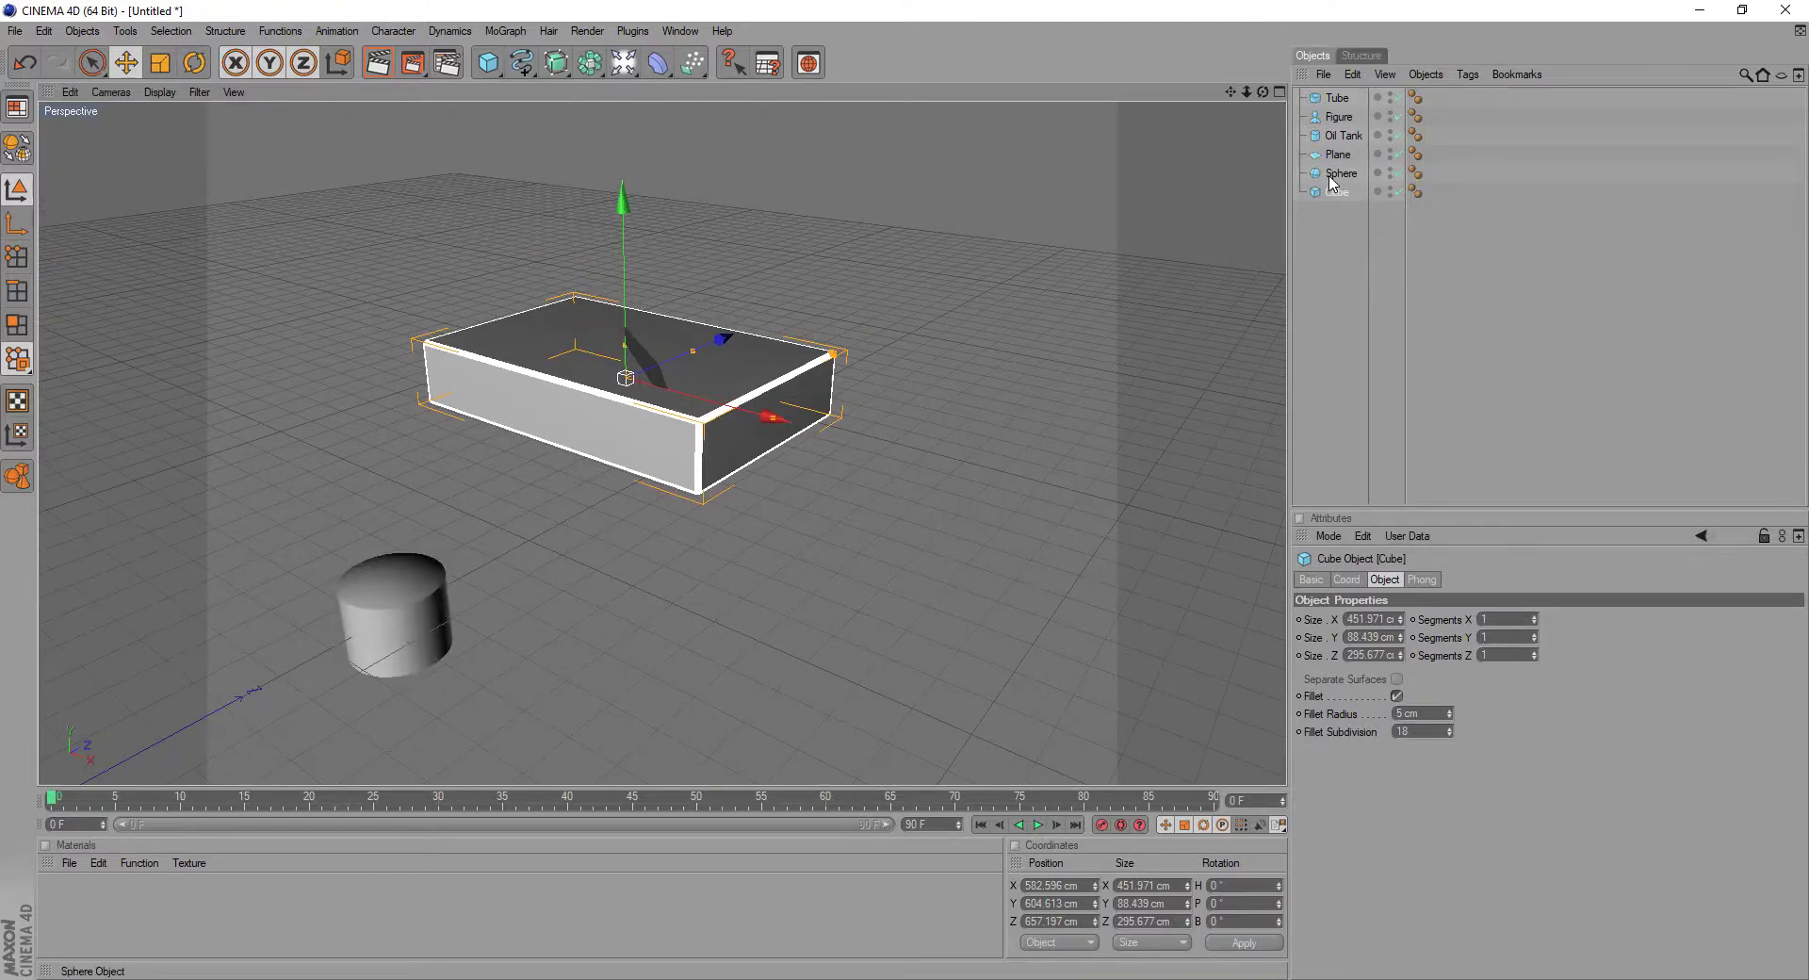
- Select the sphere, keep all three axes unlocked, and frame it in the viewport
{"action": "left_click", "coordinate": [1317, 174]}
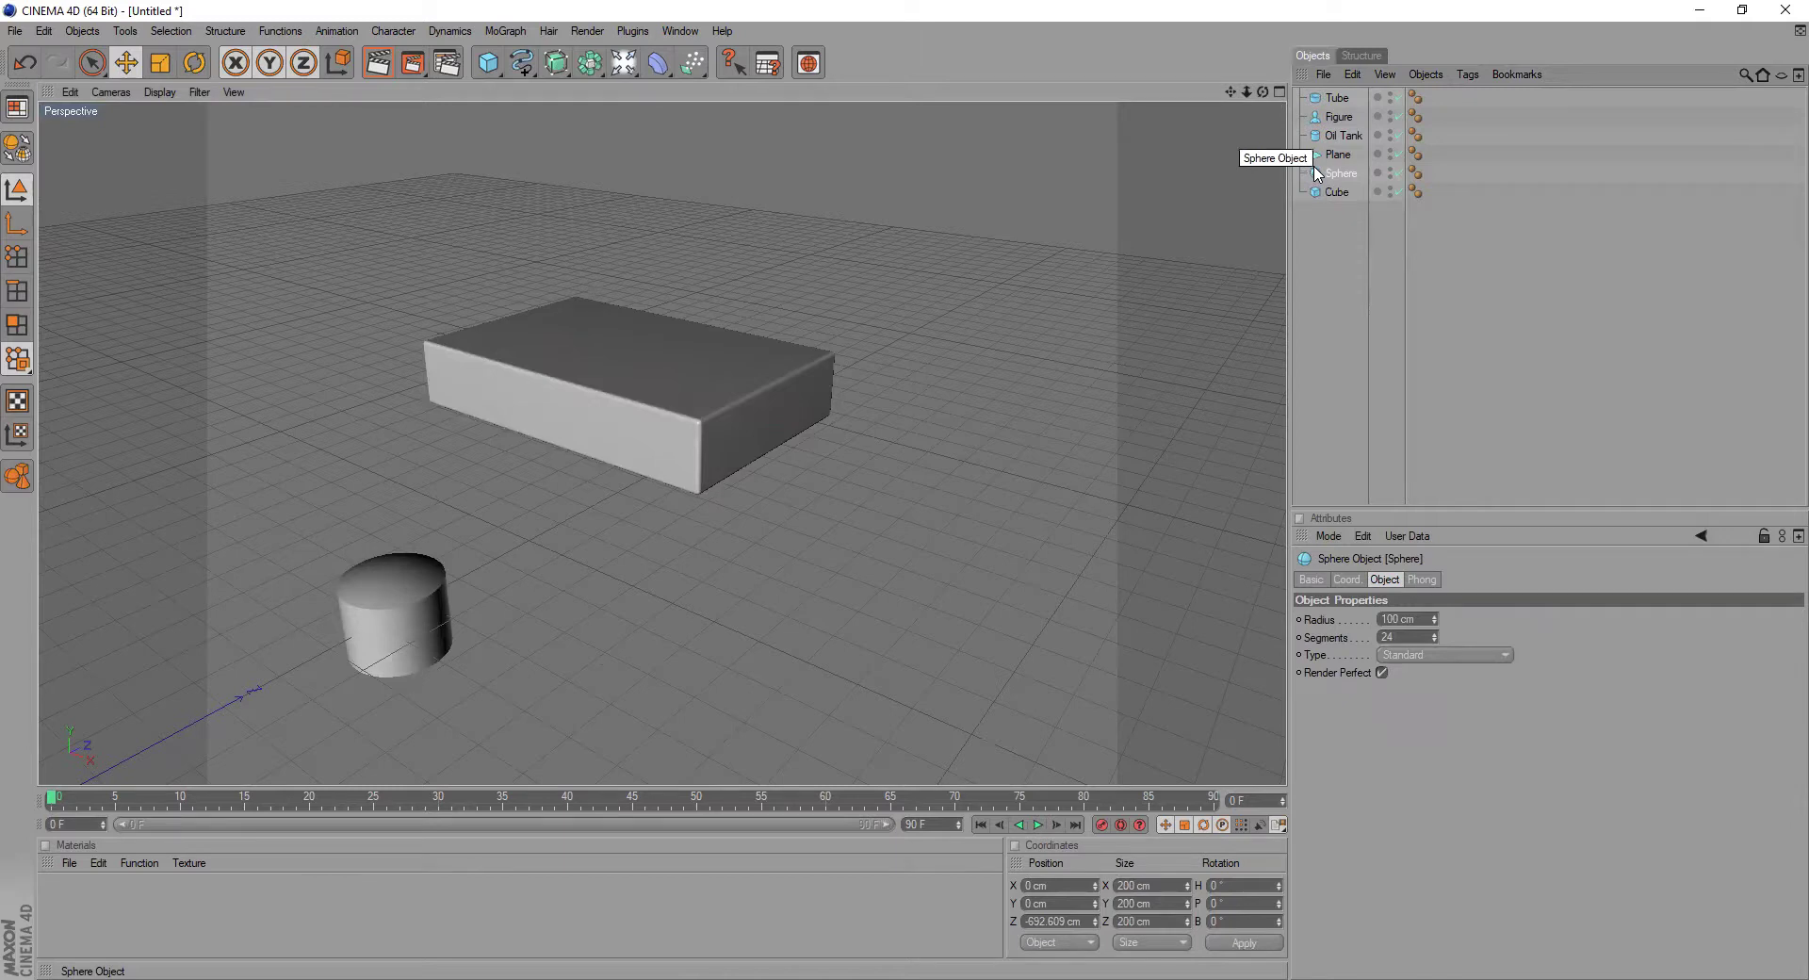
{"action": "key", "text": "z"}
{"action": "key", "text": "x"}
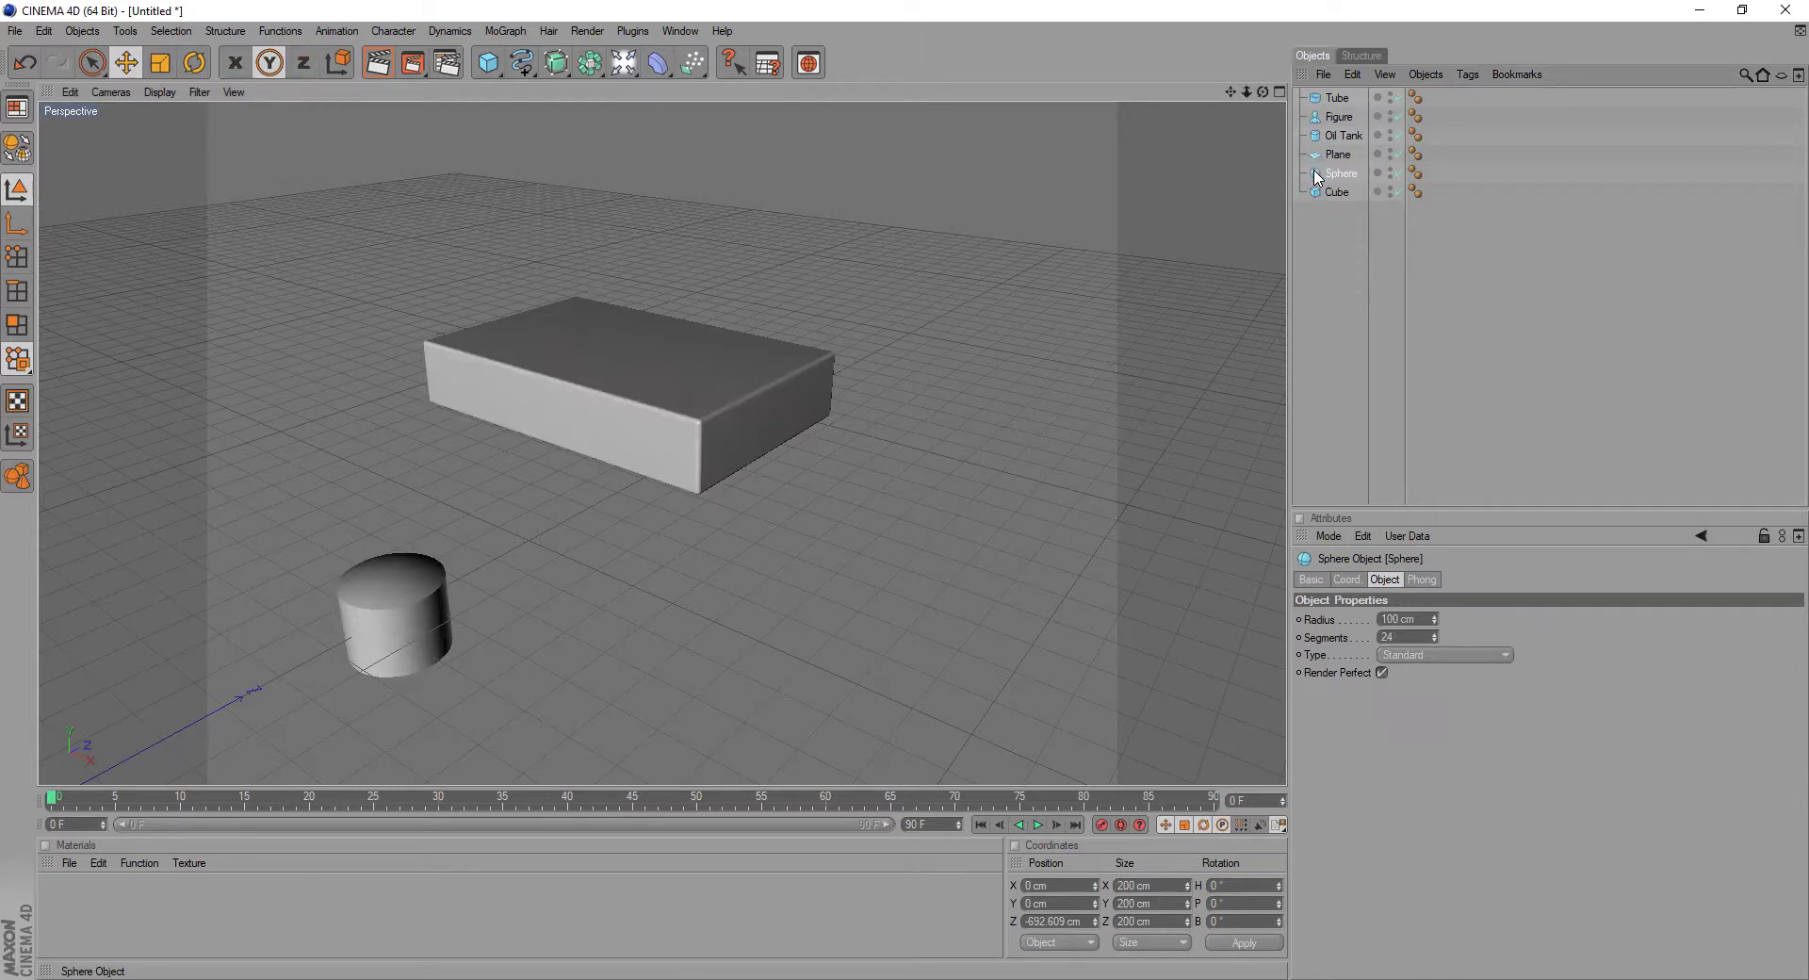
{"action": "left_click", "coordinate": [303, 63]}
{"action": "left_click", "coordinate": [235, 71]}
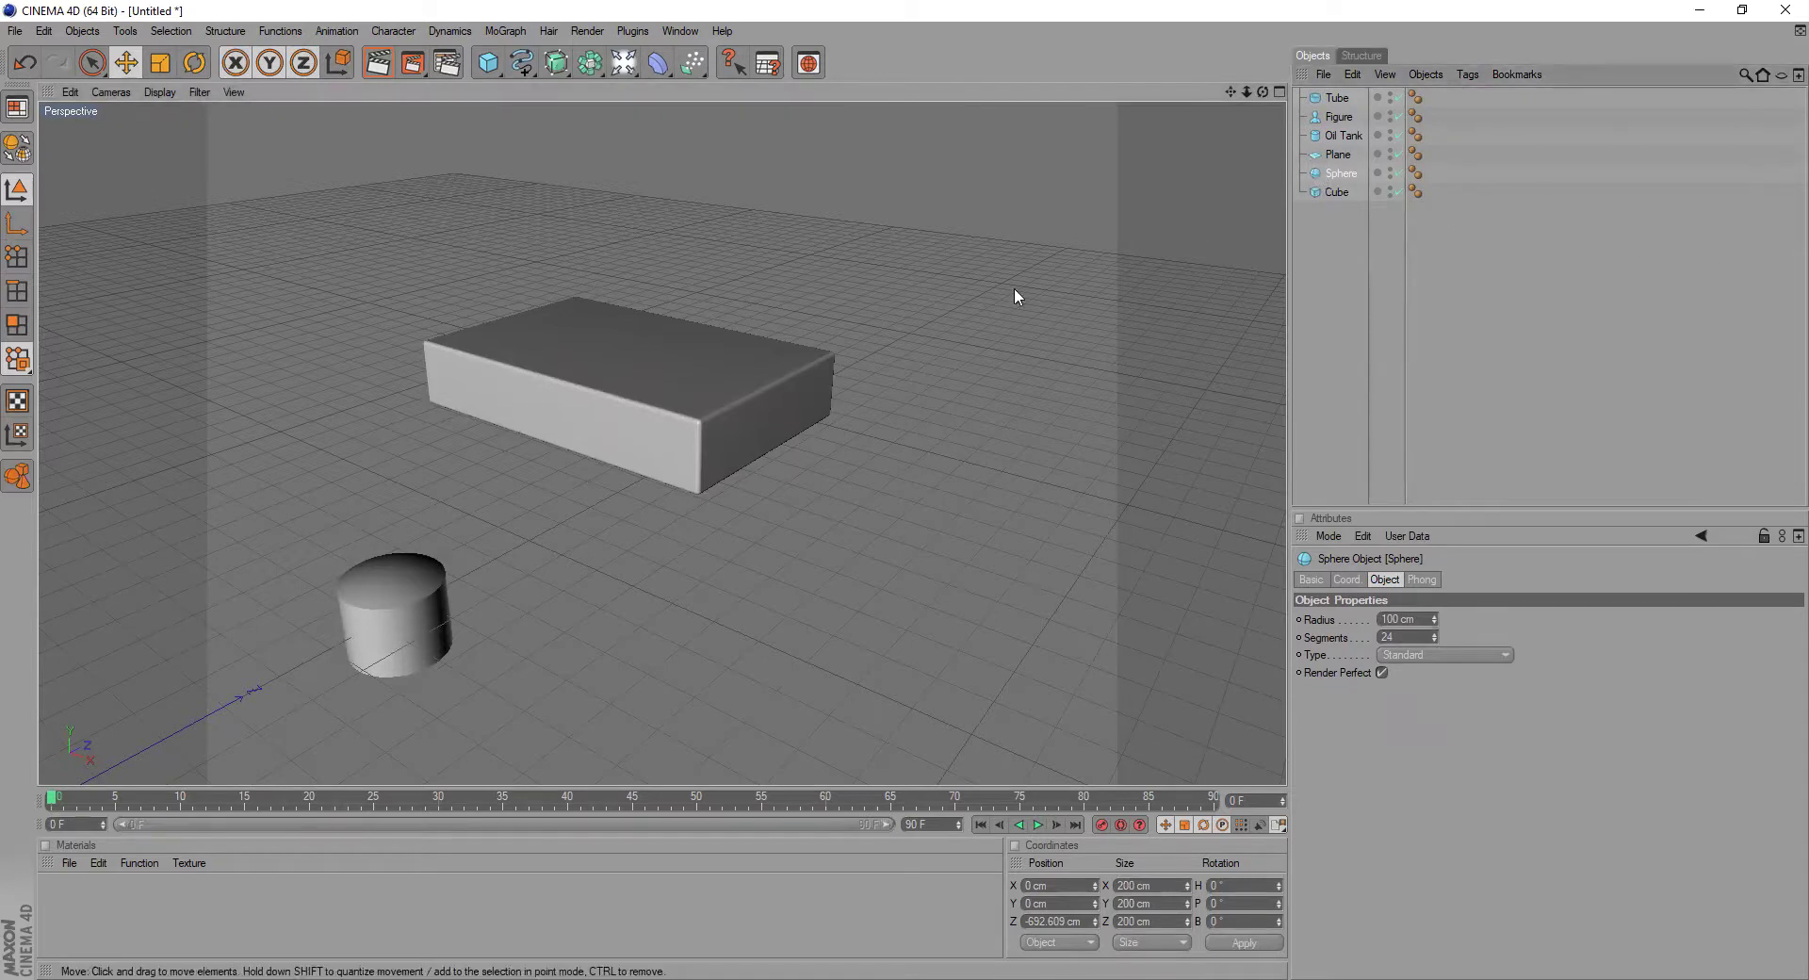
{"action": "left_click_drag", "start_coordinate": [1230, 91], "coordinate": [1417, 0]}
{"action": "scroll", "coordinate": [749, 405], "scroll_direction": "up", "scroll_amount": 3}
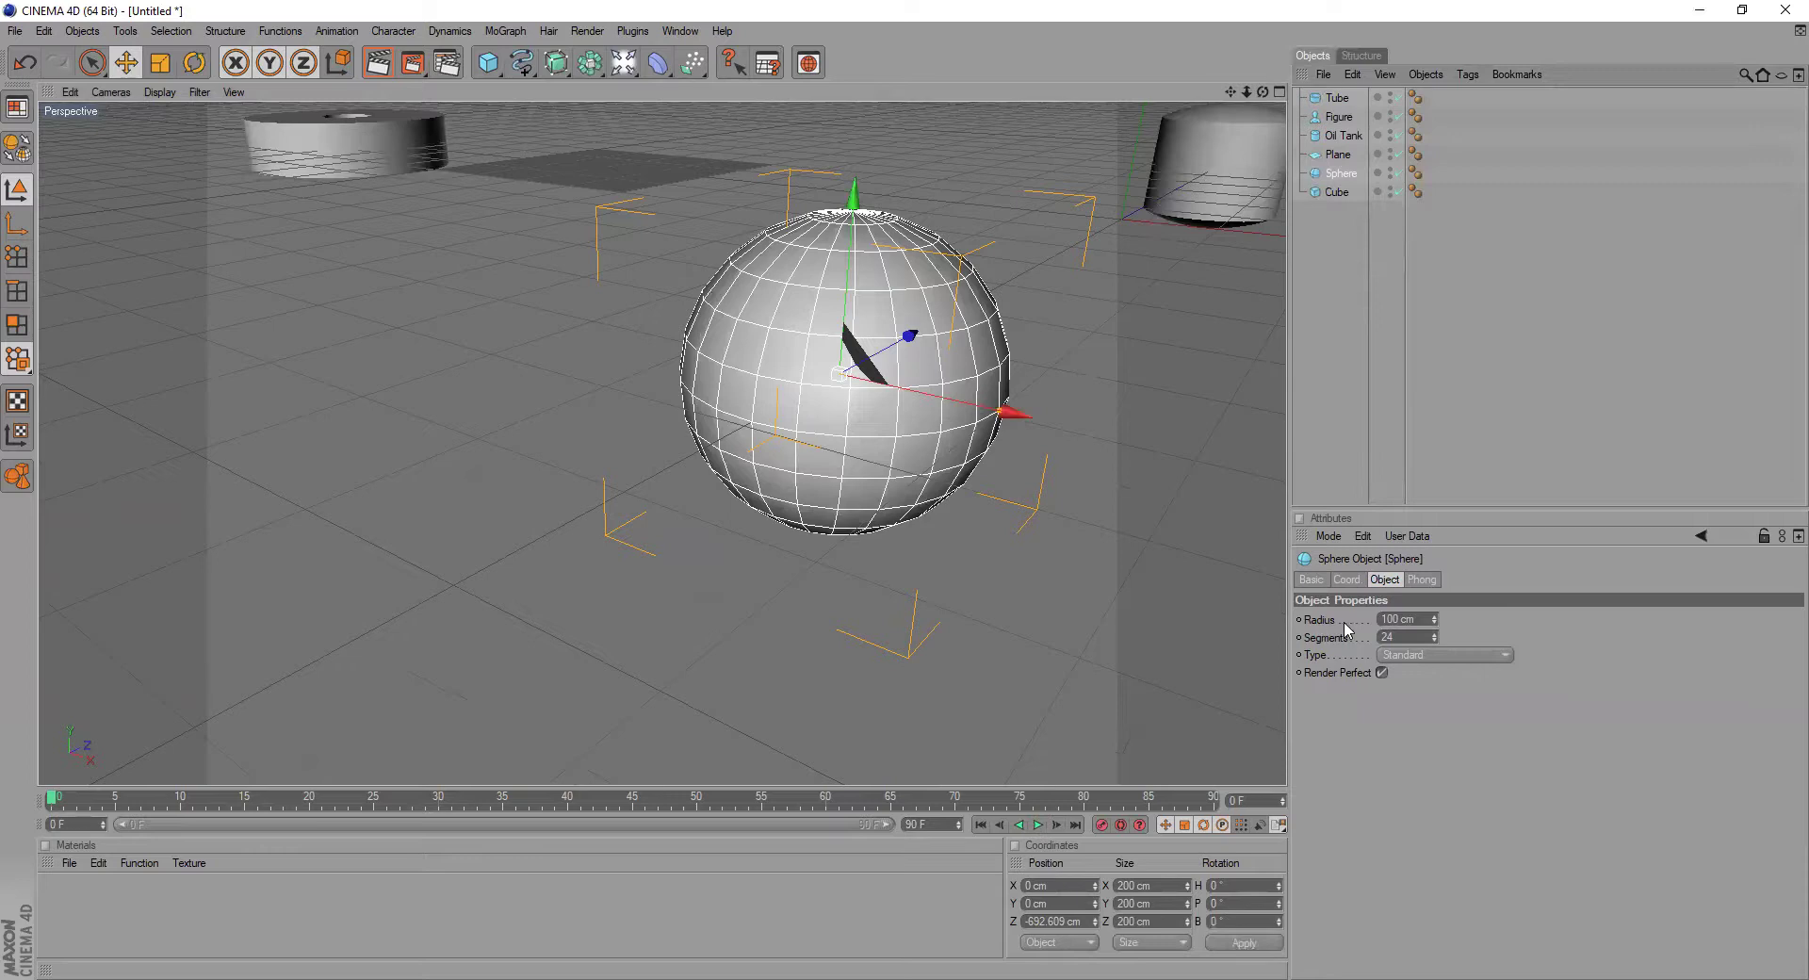
- Enlarge the sphere's radius slightly, and enter an exact radius of 20 cm
{"action": "left_click", "coordinate": [1434, 617]}
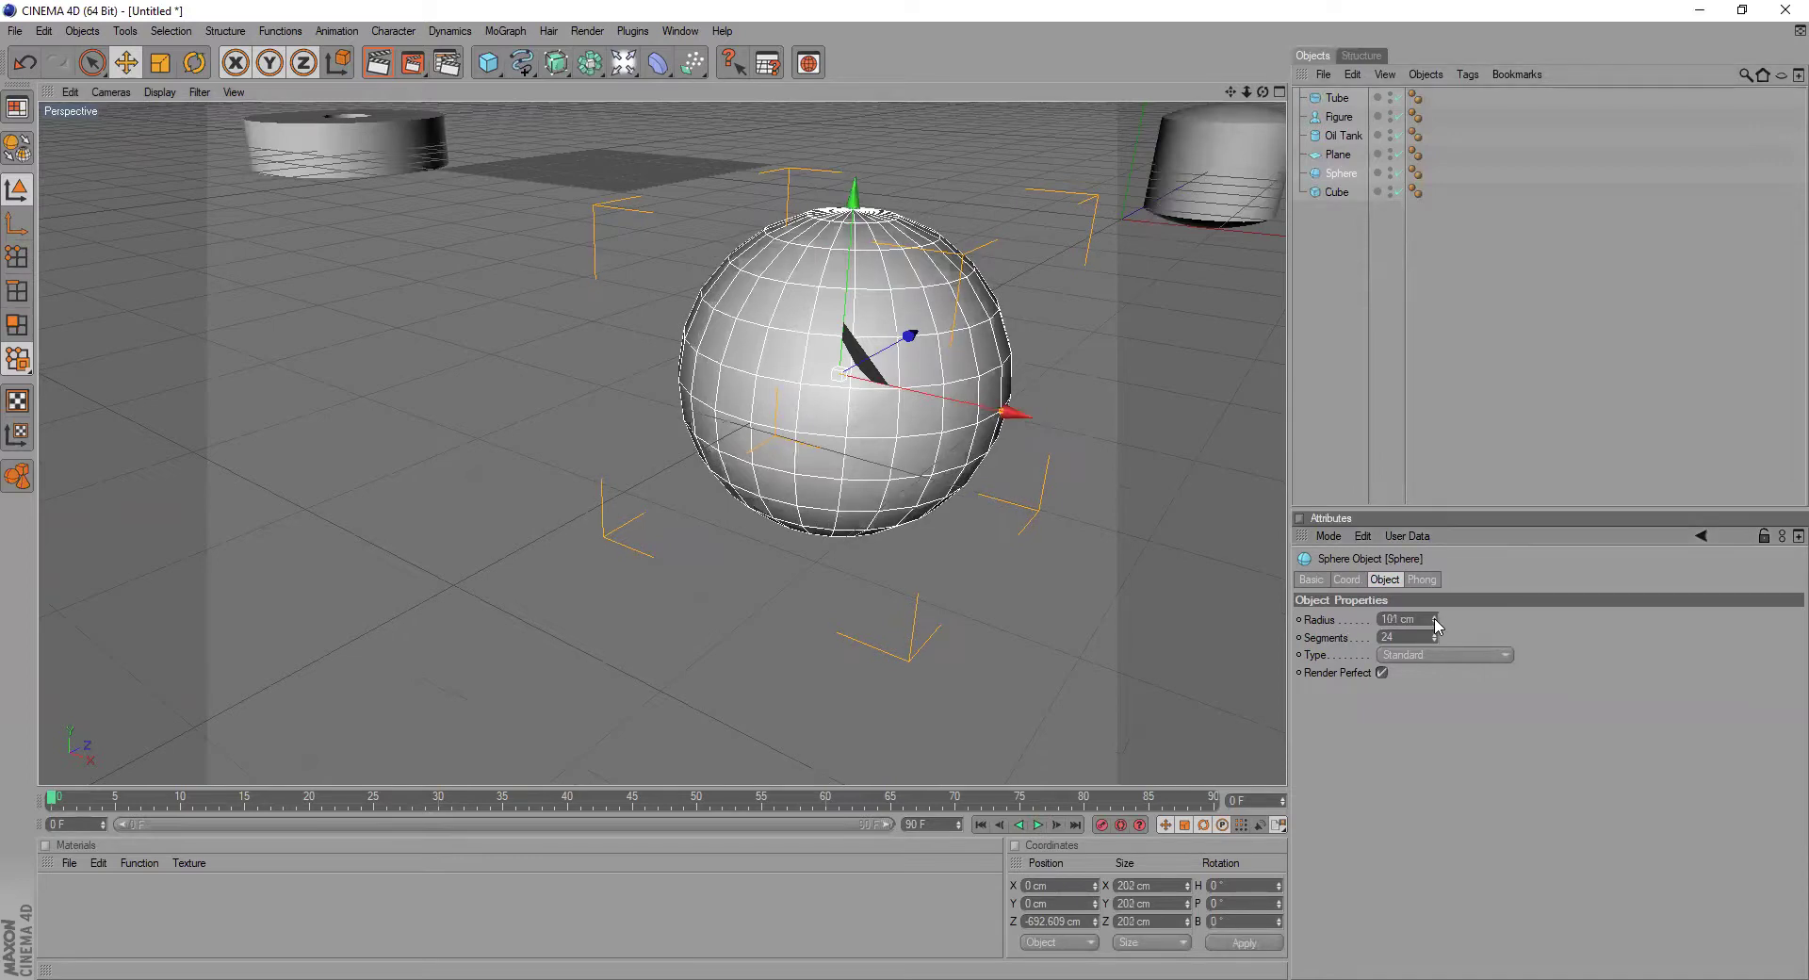
{"action": "left_click_drag", "start_coordinate": [1434, 621], "coordinate": [1432, 619]}
{"action": "left_click", "coordinate": [1422, 618]}
{"action": "type", "text": "20"}
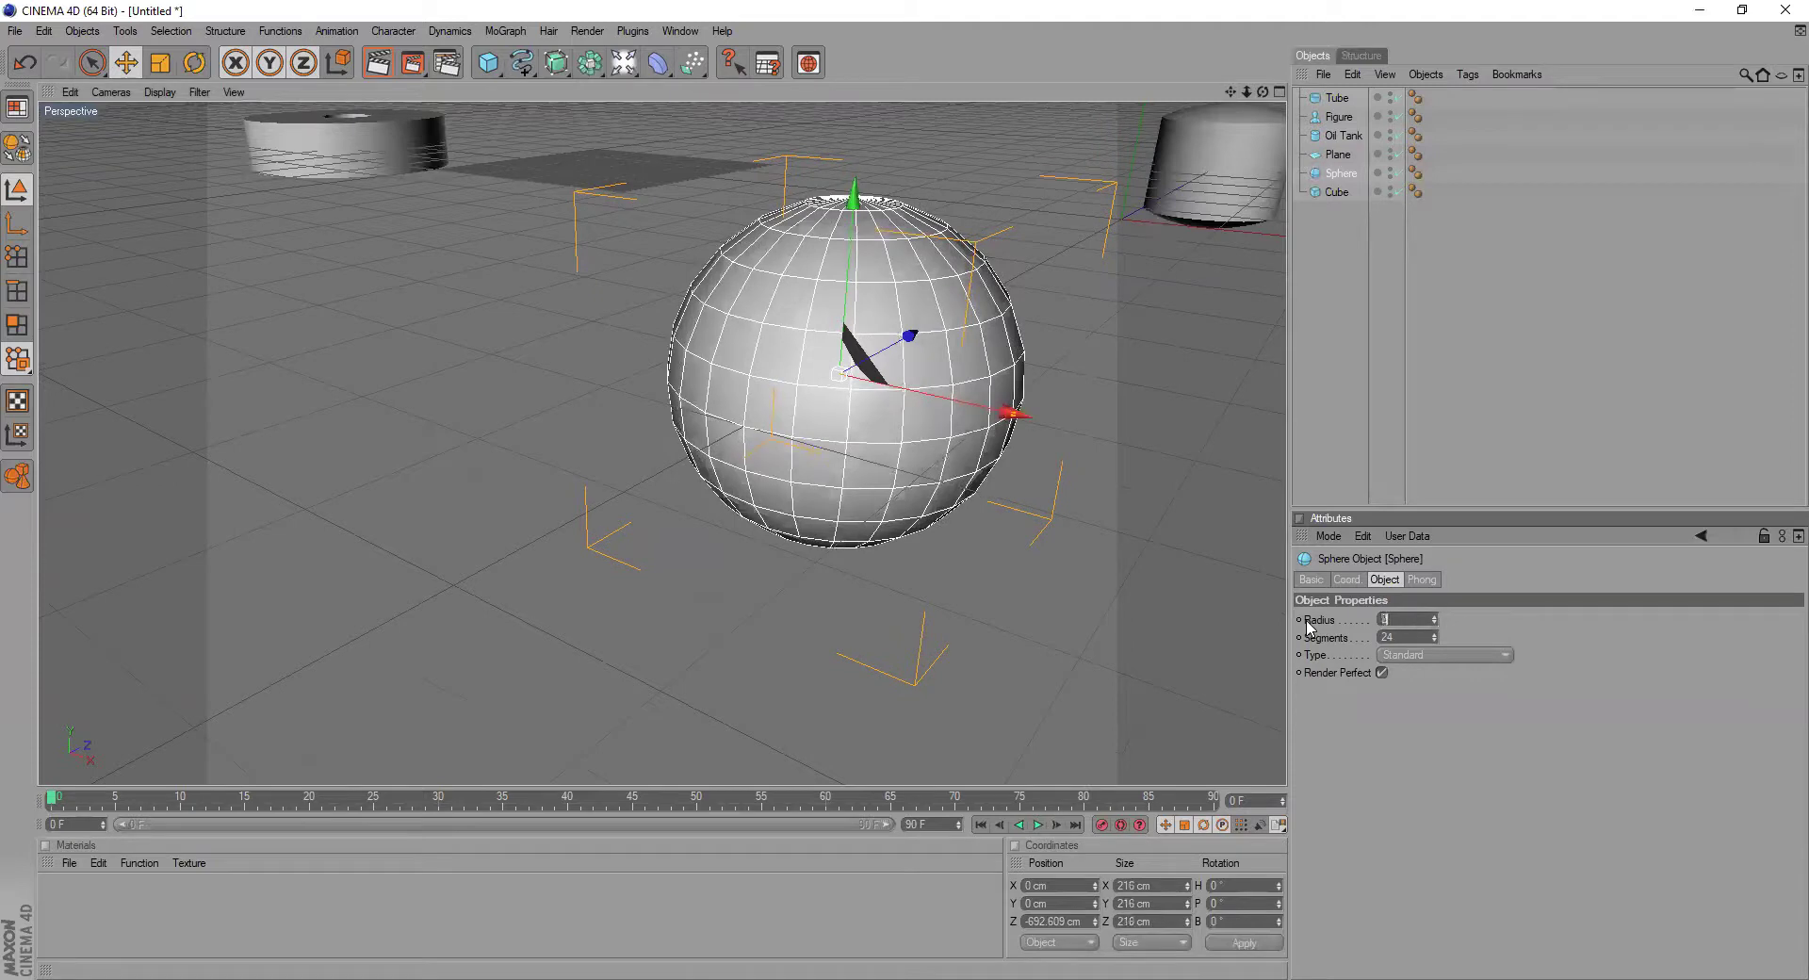
{"action": "key", "text": "Return"}
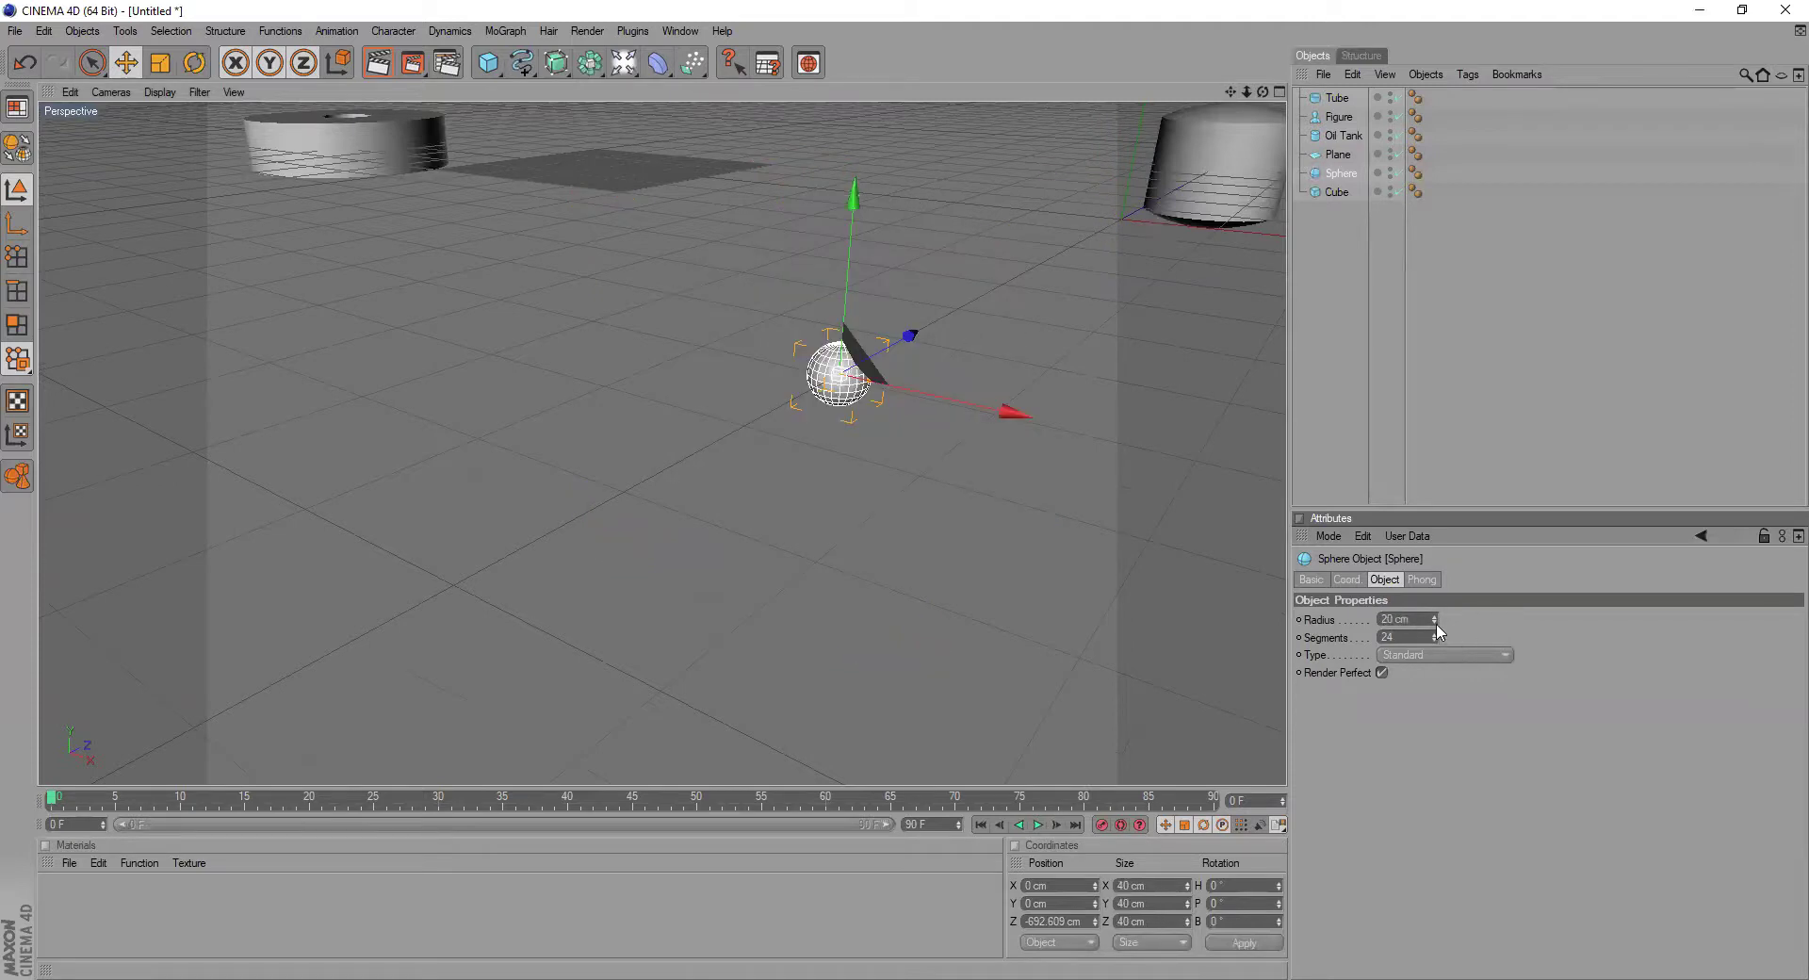
- Adjust the sphere's radius interactively, finishing at 133 cm
{"action": "left_click_drag", "start_coordinate": [1433, 618], "coordinate": [1433, 679]}
{"action": "scroll", "coordinate": [1388, 619], "scroll_direction": "down", "scroll_amount": 4}
{"action": "scroll", "coordinate": [1388, 618], "scroll_direction": "up", "scroll_amount": 14}
{"action": "left_click_drag", "start_coordinate": [1230, 92], "coordinate": [1015, 261]}
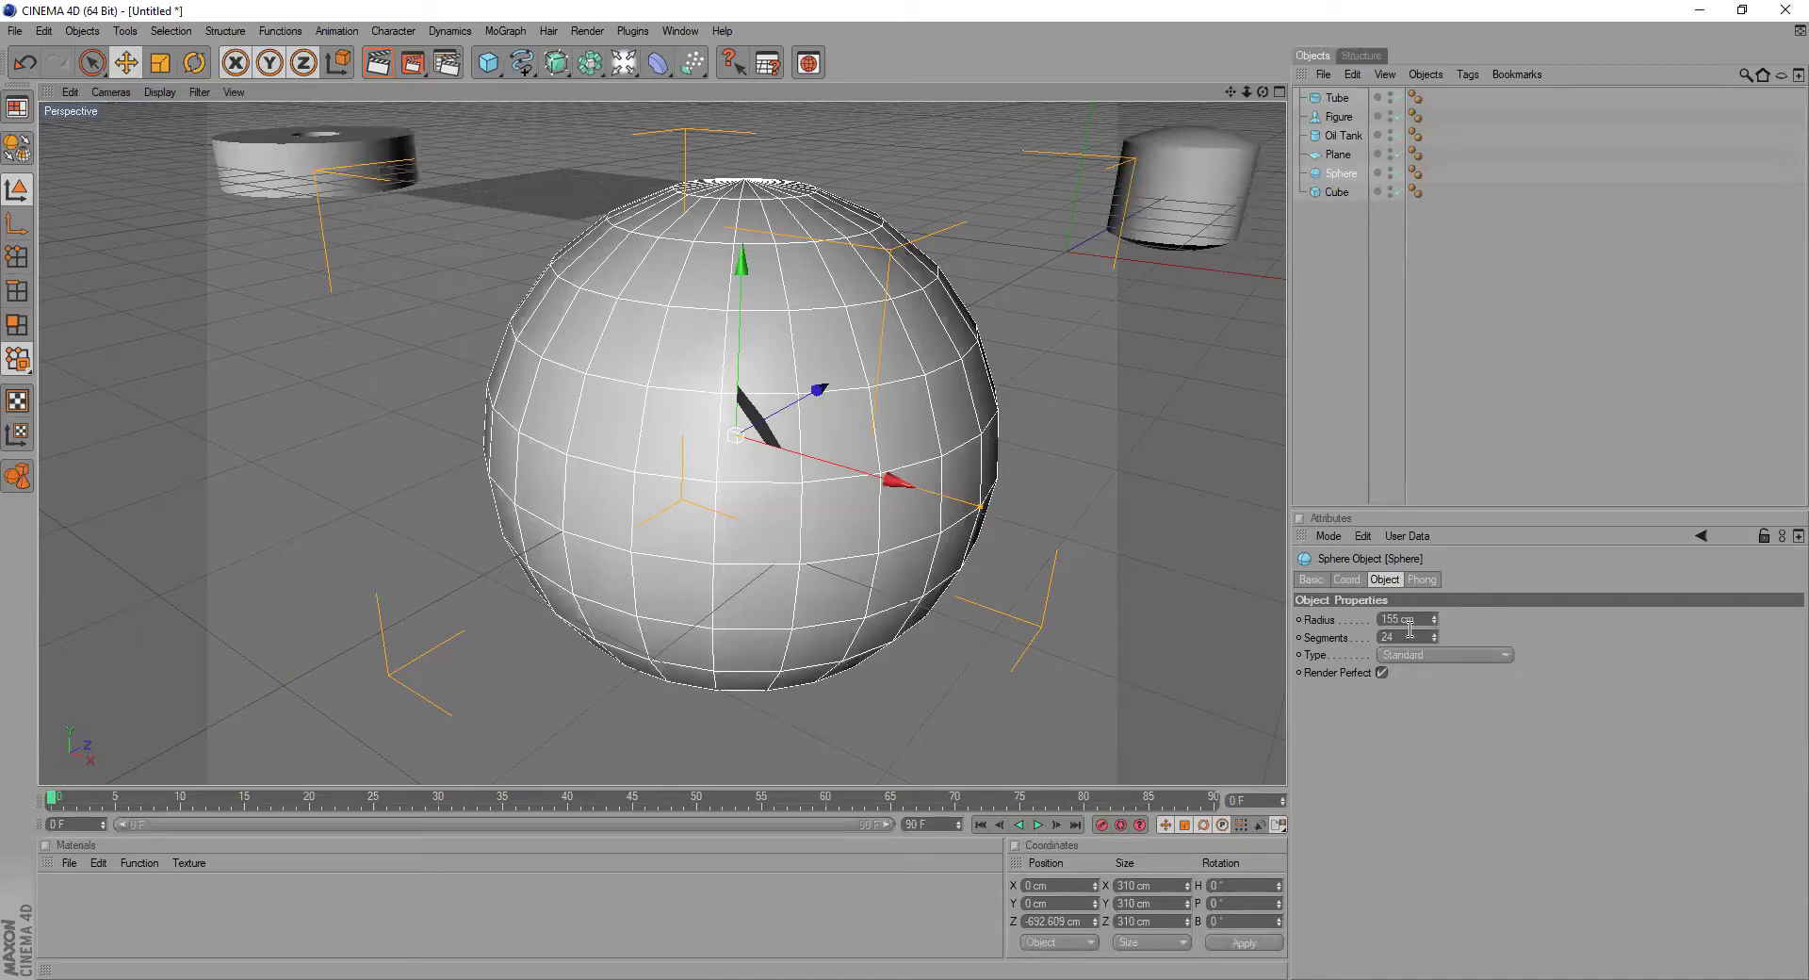
{"action": "mouse_move", "coordinate": [1433, 619]}
{"action": "left_mouse_down"}
{"action": "mouse_move", "coordinate": [1564, 617]}
{"action": "mouse_move", "coordinate": [1385, 617]}
{"action": "mouse_move", "coordinate": [1488, 617]}
{"action": "mouse_move", "coordinate": [1437, 609]}
{"action": "left_mouse_up"}
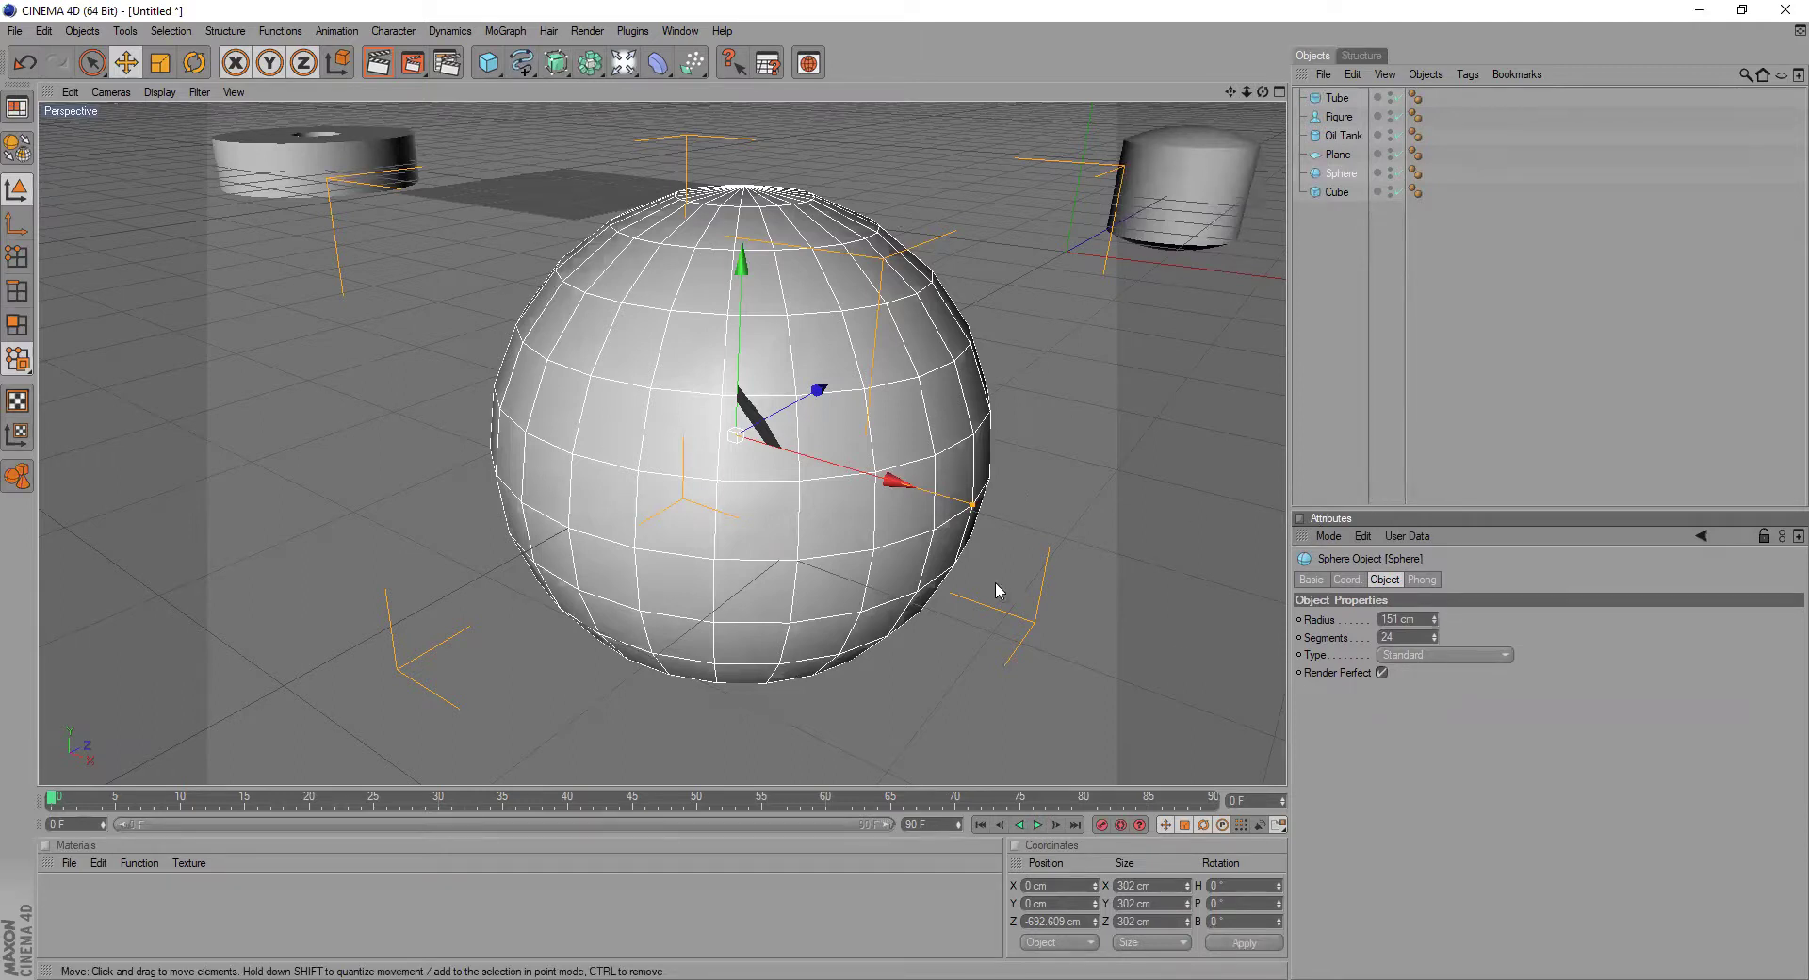
{"action": "mouse_move", "coordinate": [1436, 626]}
{"action": "left_mouse_down"}
{"action": "mouse_move", "coordinate": [1469, 624]}
{"action": "mouse_move", "coordinate": [1434, 630]}
{"action": "left_mouse_up"}
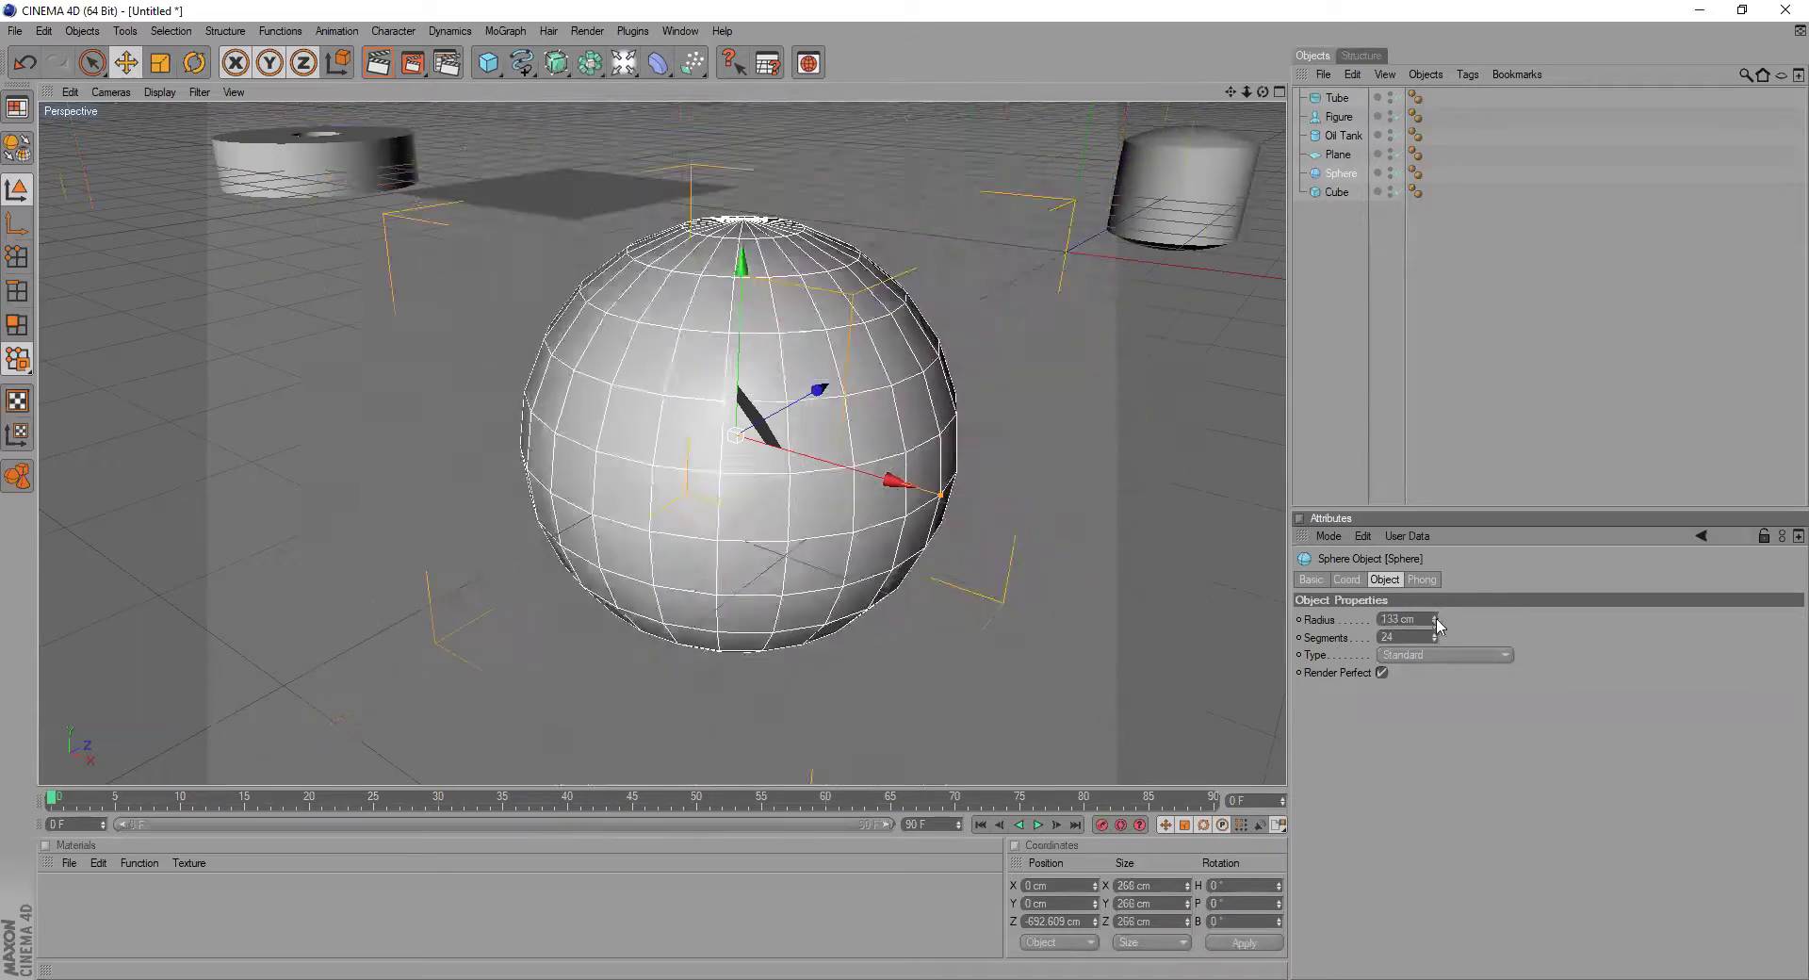
- Select the cube and increase its Y size to about 147 cm
{"action": "left_click", "coordinate": [1337, 191]}
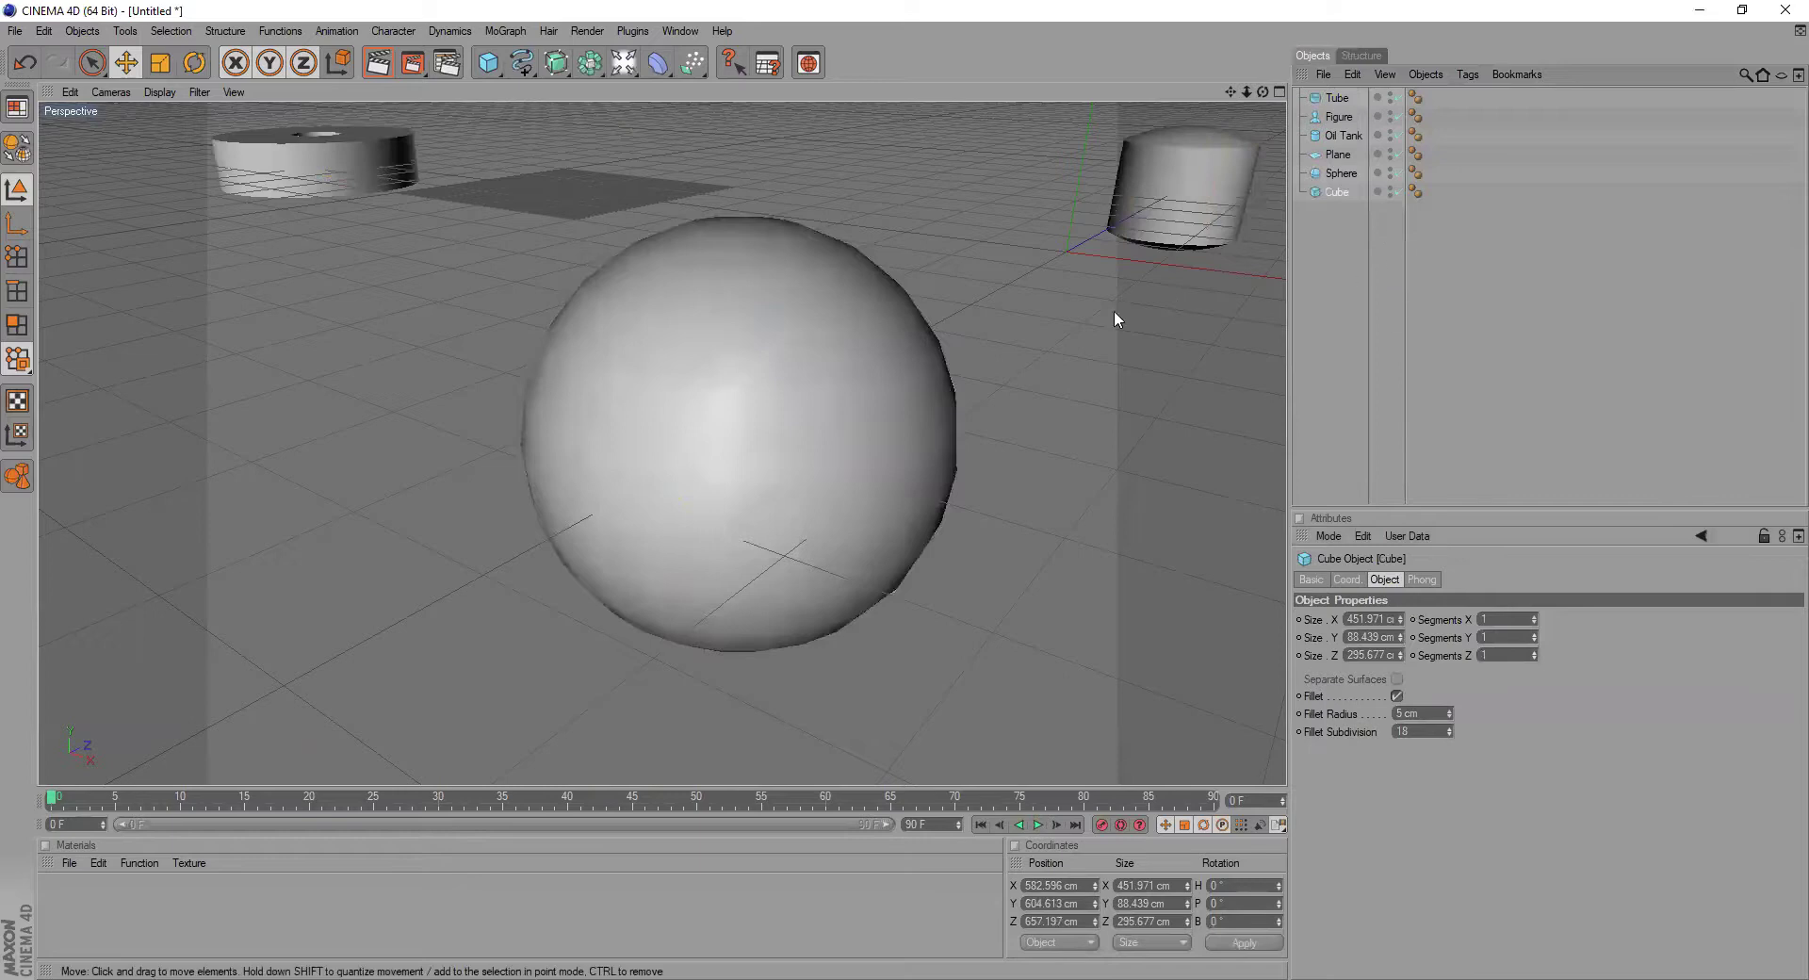
{"action": "scroll", "coordinate": [1083, 318], "scroll_direction": "down", "scroll_amount": 8}
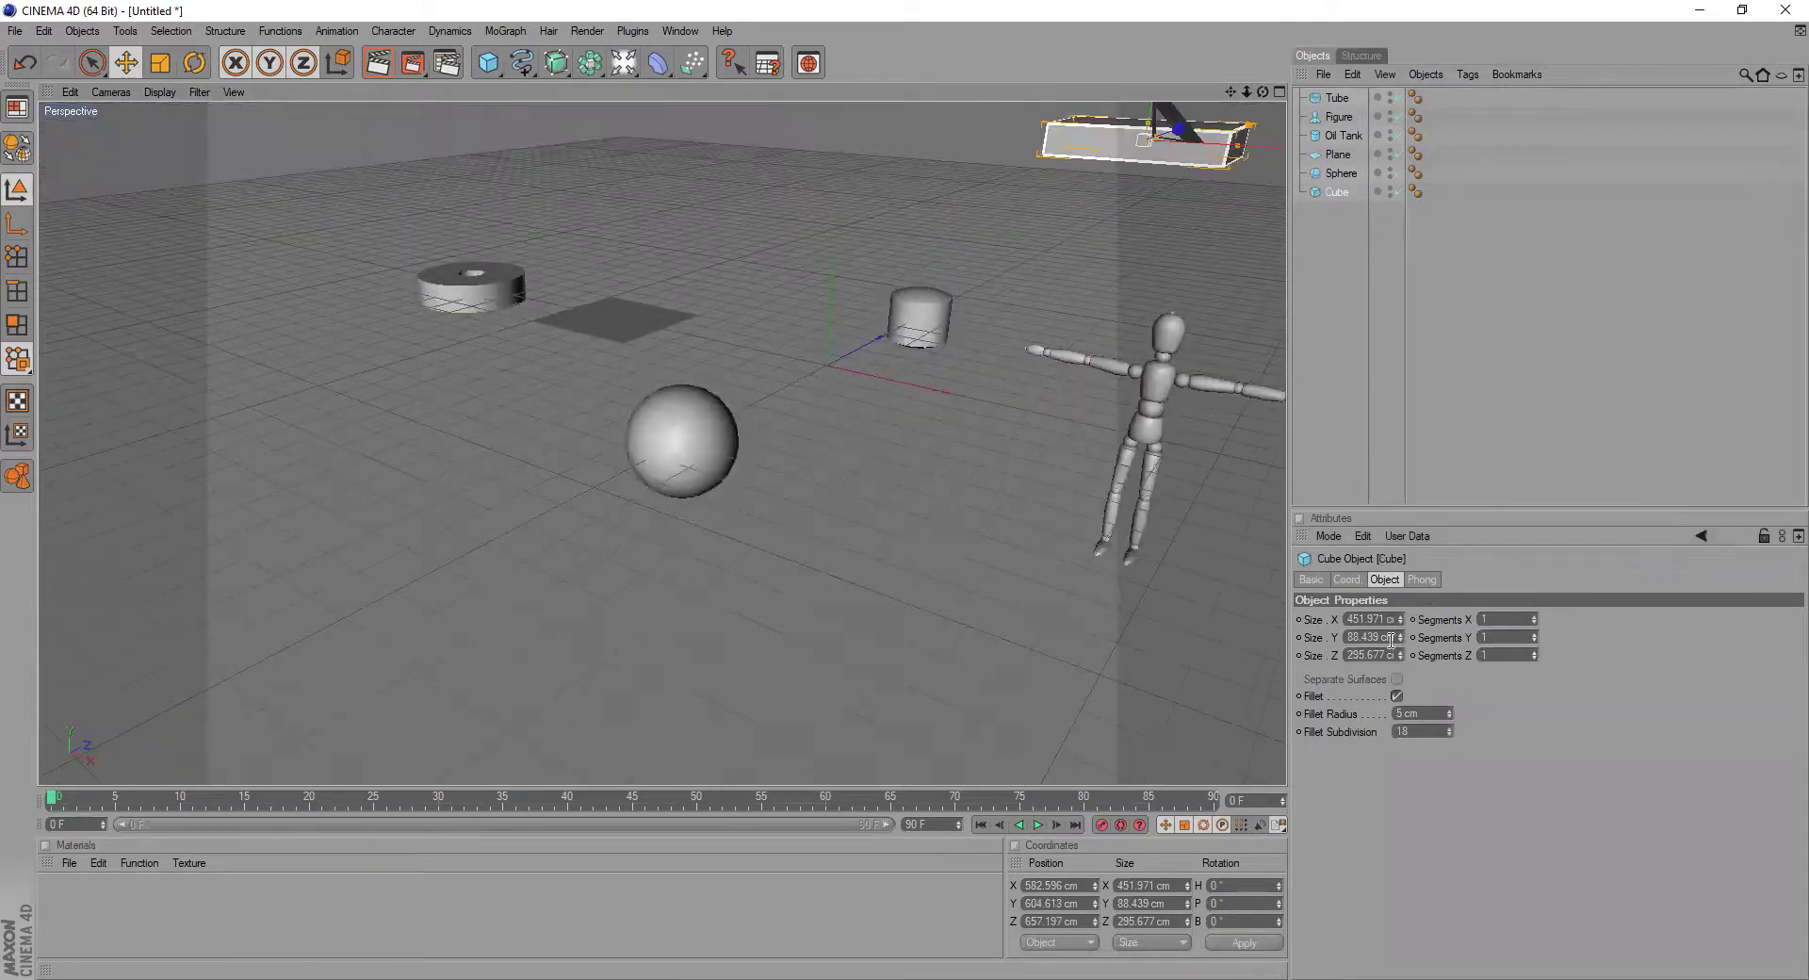
{"action": "left_click_drag", "start_coordinate": [1401, 640], "coordinate": [1413, 613]}
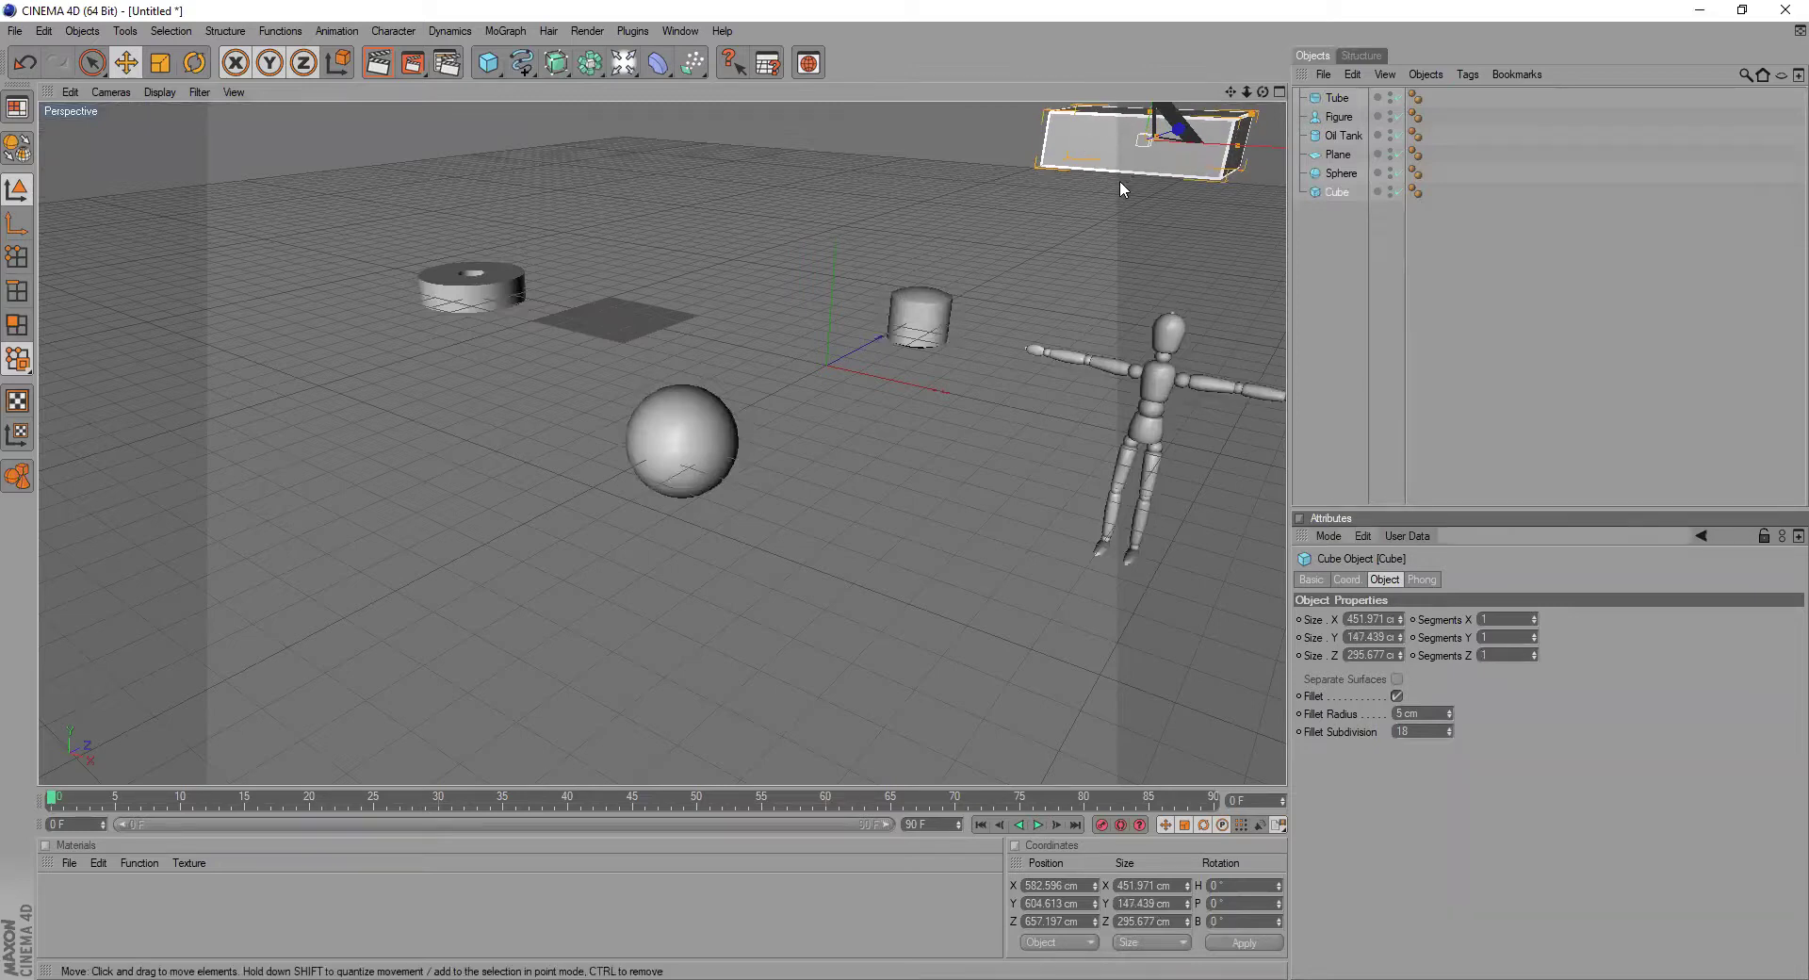
{"action": "middle_click", "coordinate": [491, 249]}
{"action": "middle_click", "coordinate": [491, 247]}
{"action": "left_click_drag", "start_coordinate": [1230, 93], "coordinate": [1093, 226]}
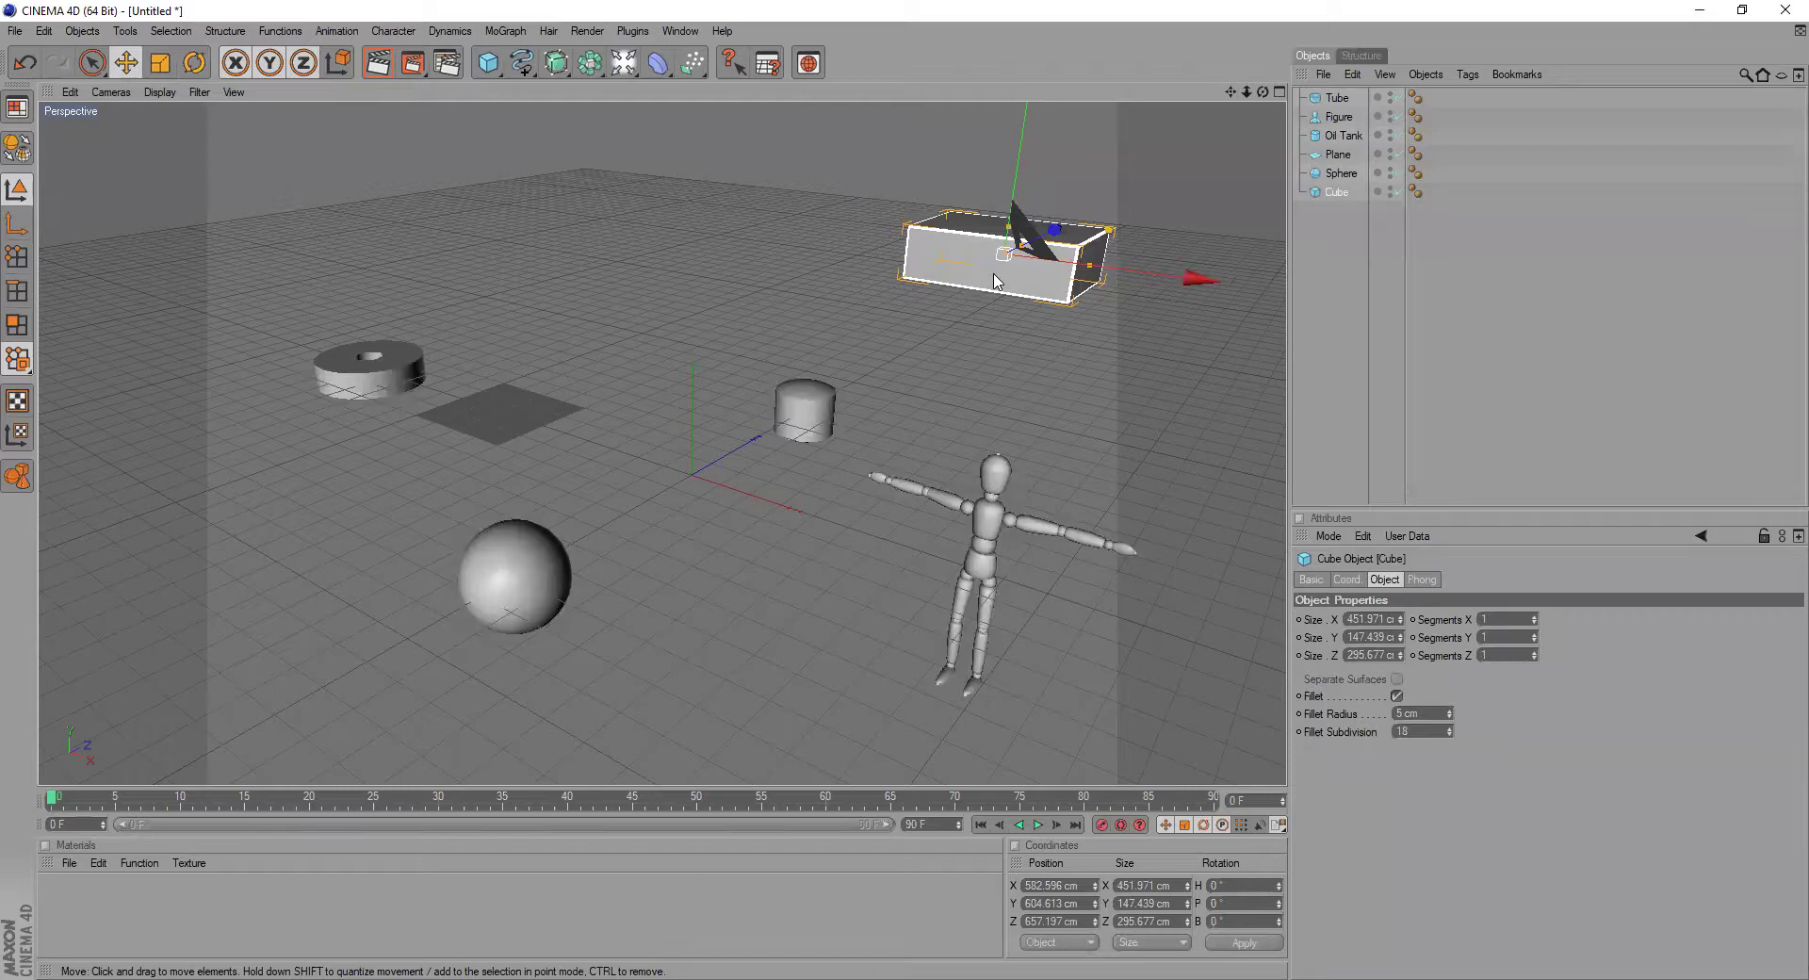
- Select the oil tank and the cube one after the other directly in the viewport
{"action": "left_click", "coordinate": [812, 434]}
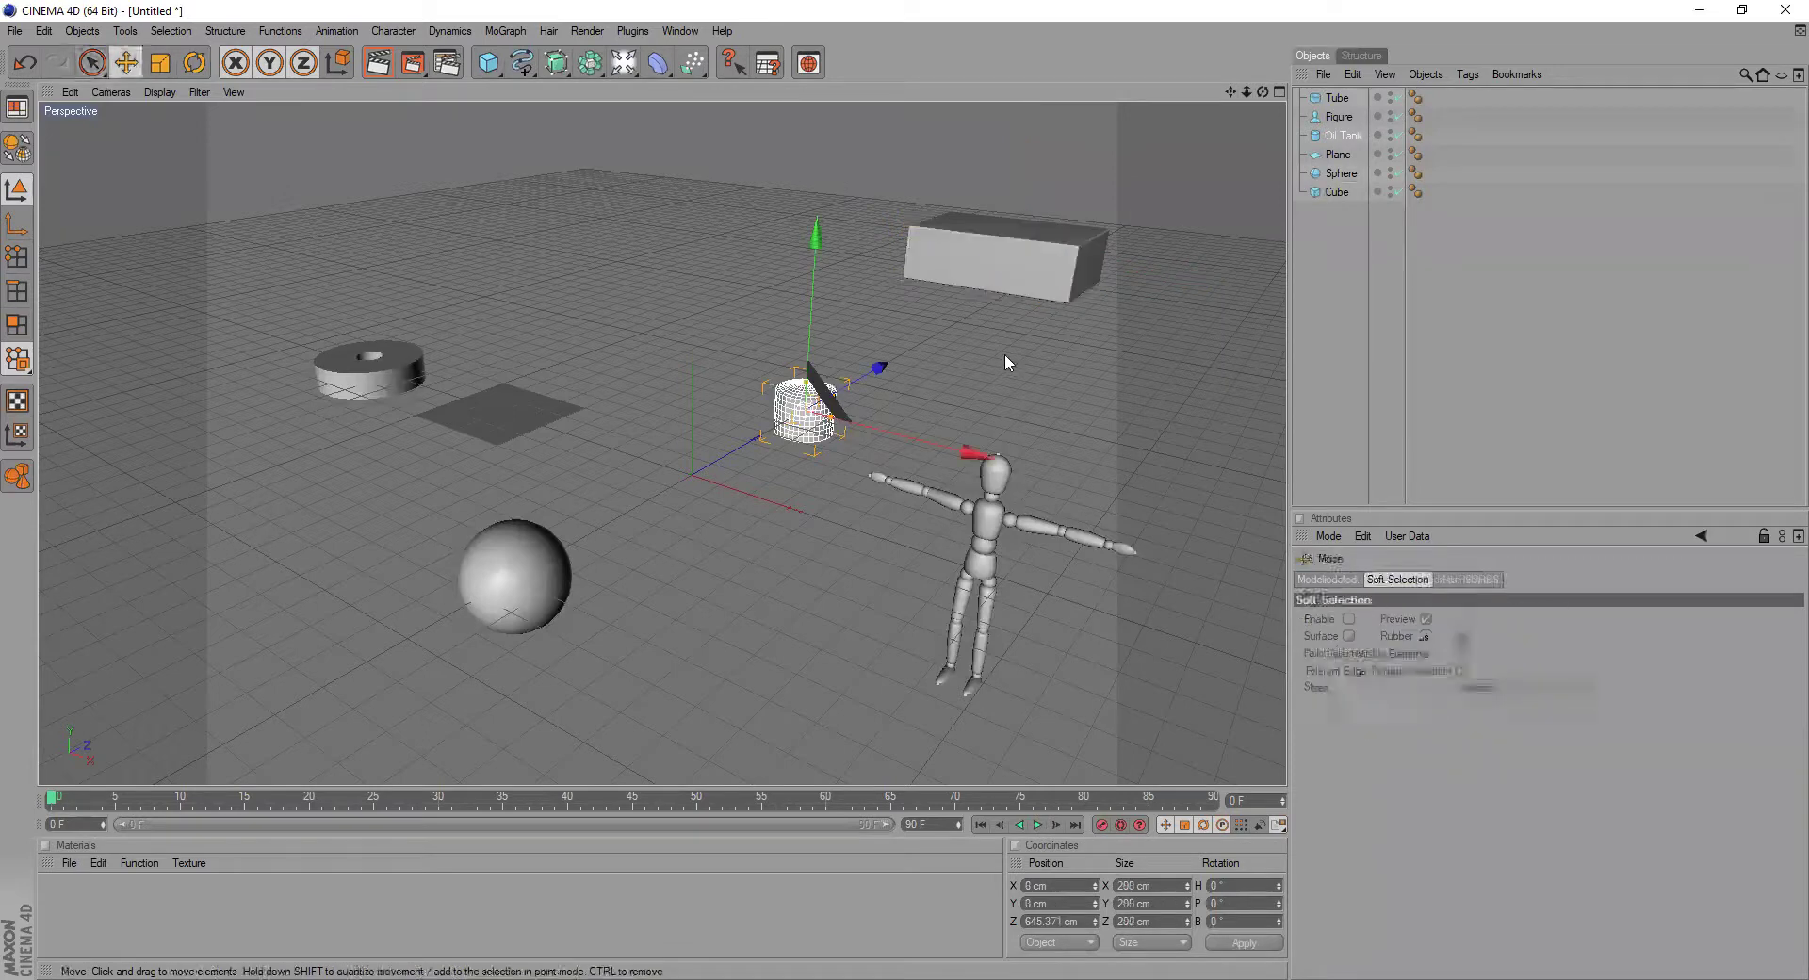
{"action": "key", "text": "e"}
{"action": "left_click", "coordinate": [1019, 271]}
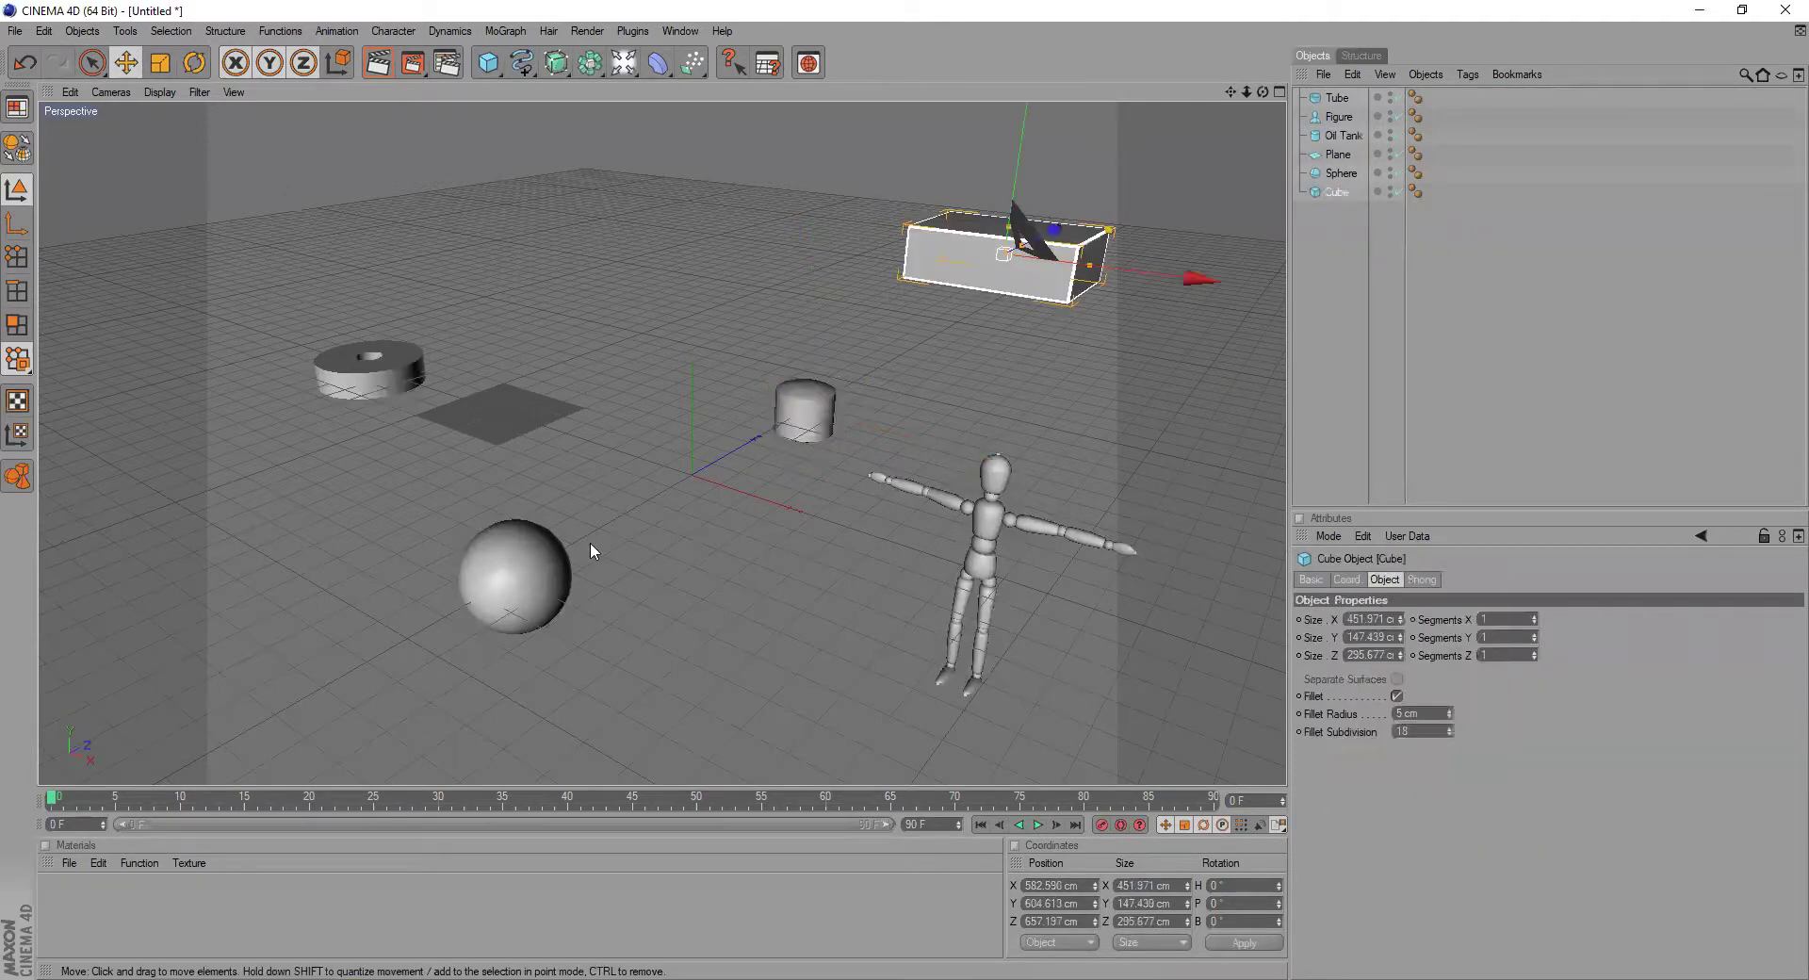
- Select the sphere in the viewport and raise its segments to 49 for a smoother surface
{"action": "left_click", "coordinate": [555, 563]}
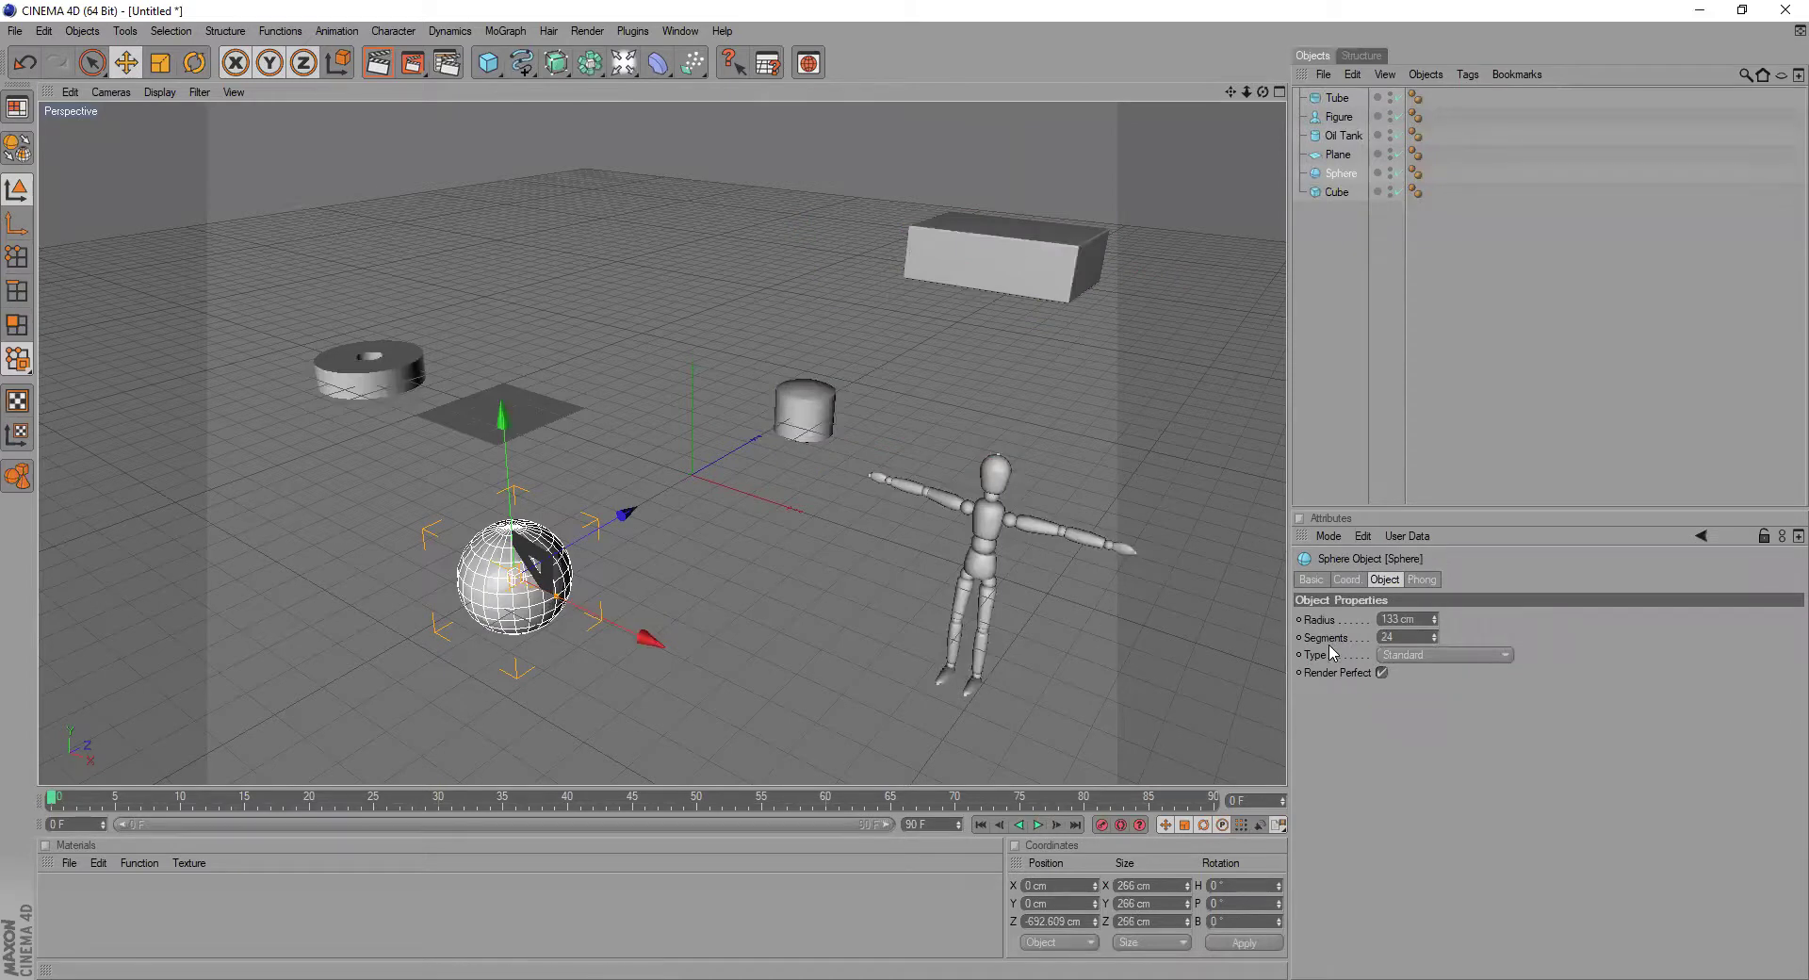
{"action": "scroll", "coordinate": [553, 567], "scroll_direction": "up", "scroll_amount": 4}
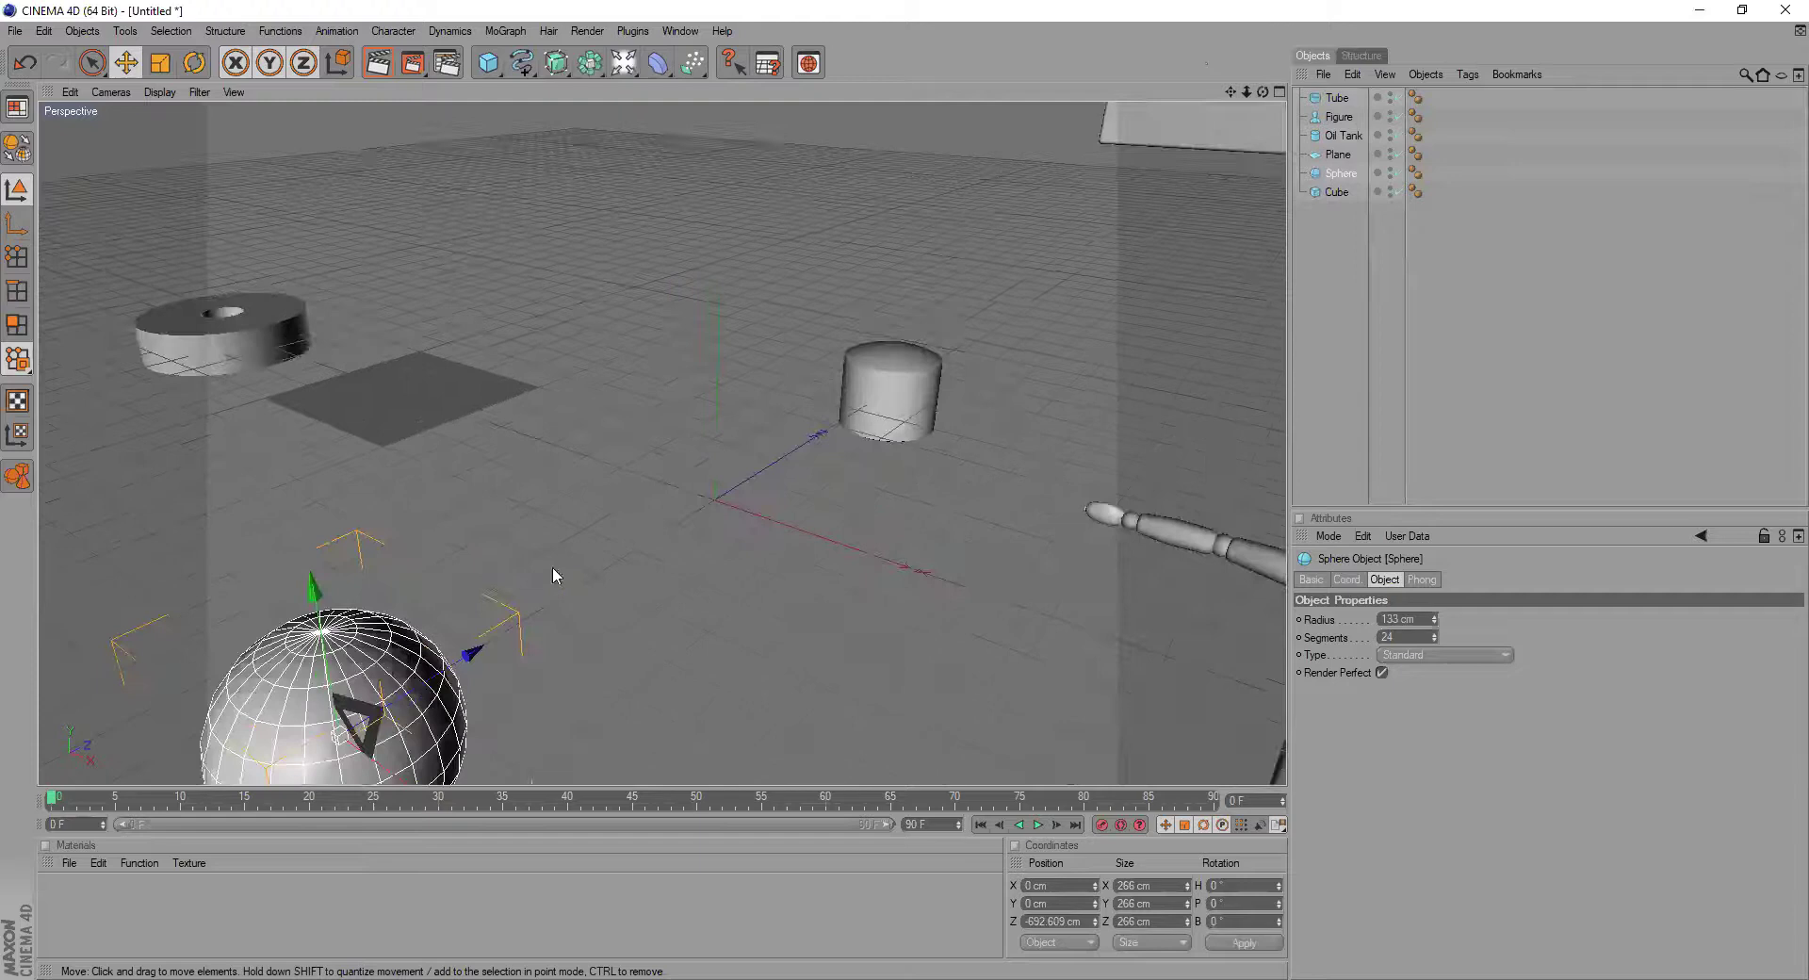
{"action": "left_click_drag", "start_coordinate": [1229, 92], "coordinate": [996, 411]}
{"action": "scroll", "coordinate": [992, 413], "scroll_direction": "up", "scroll_amount": 4}
{"action": "scroll", "coordinate": [991, 410], "scroll_direction": "up", "scroll_amount": 2}
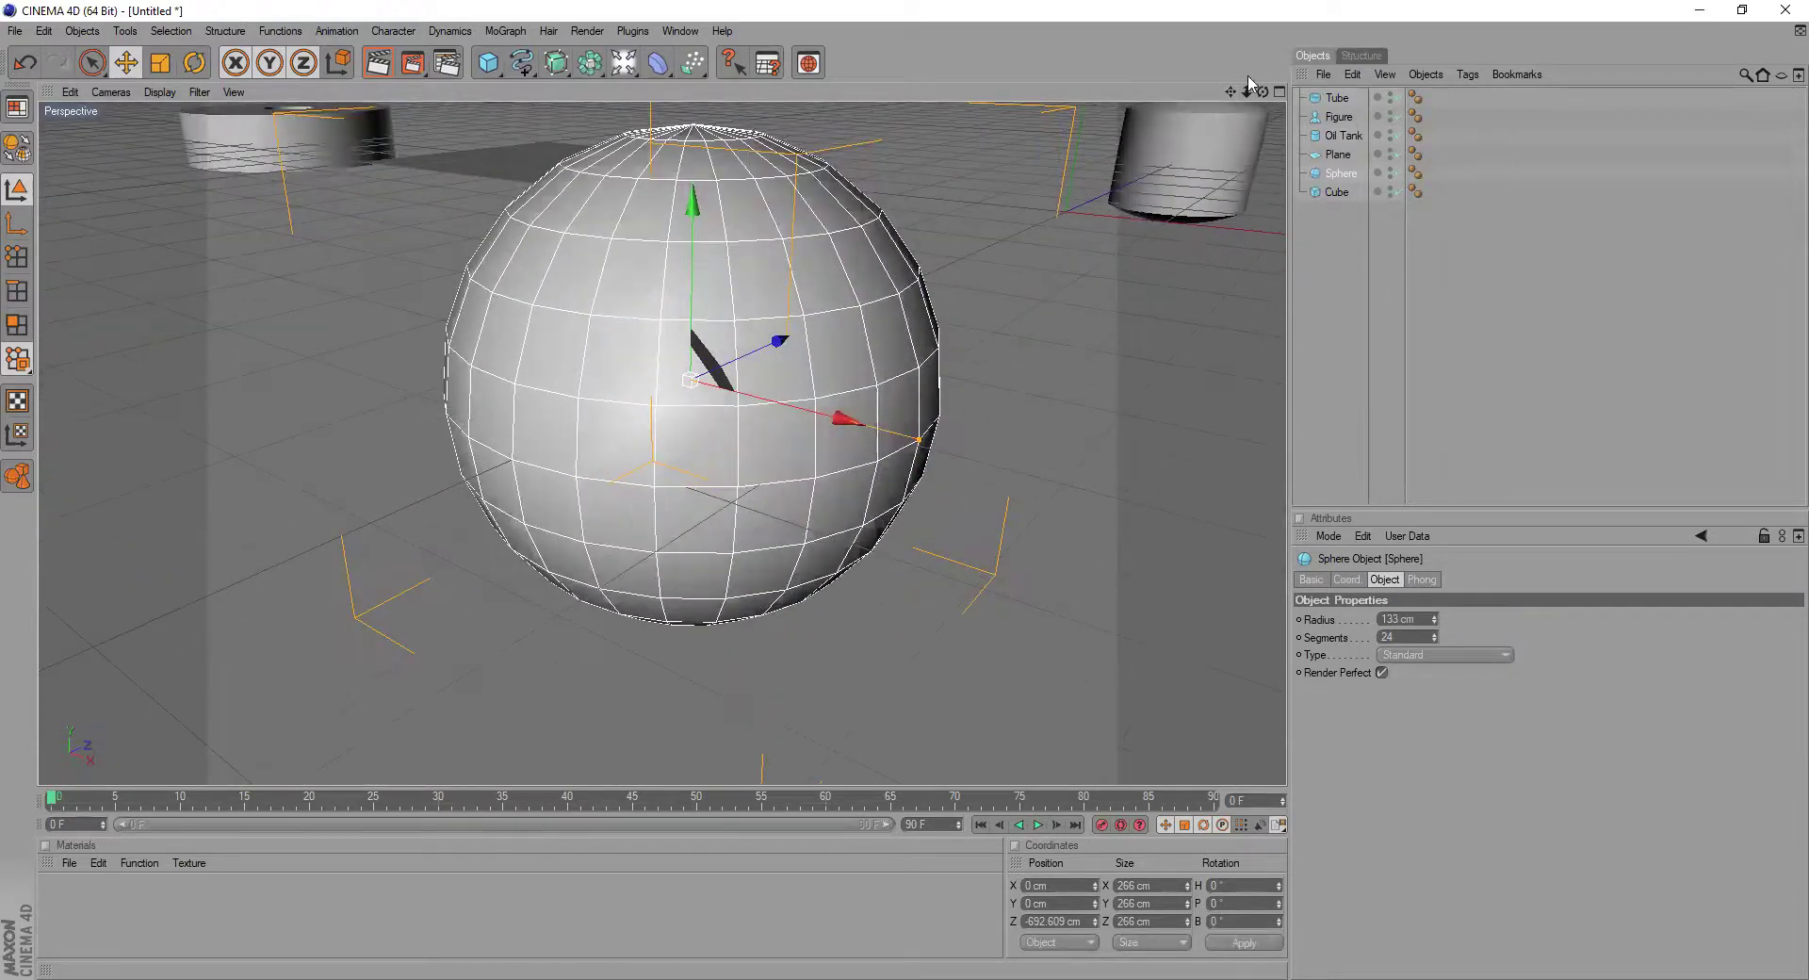
{"action": "left_click_drag", "start_coordinate": [1263, 92], "coordinate": [840, 253]}
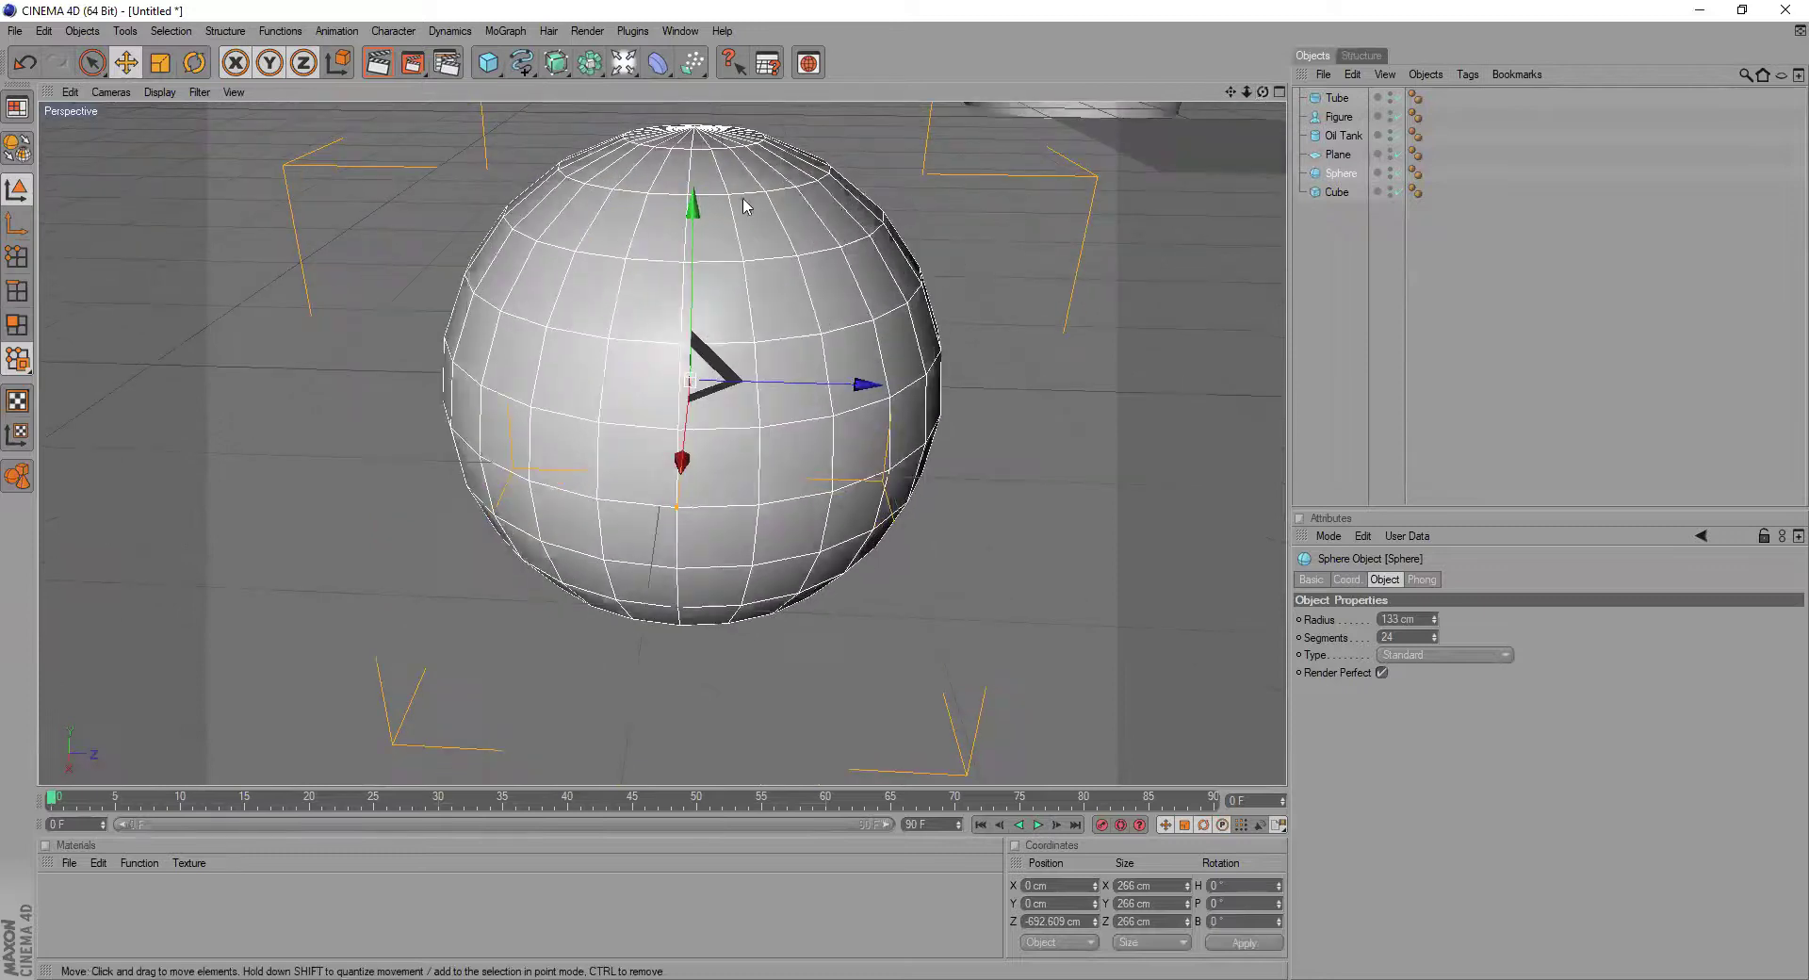
{"action": "left_click_drag", "start_coordinate": [1432, 644], "coordinate": [1433, 599]}
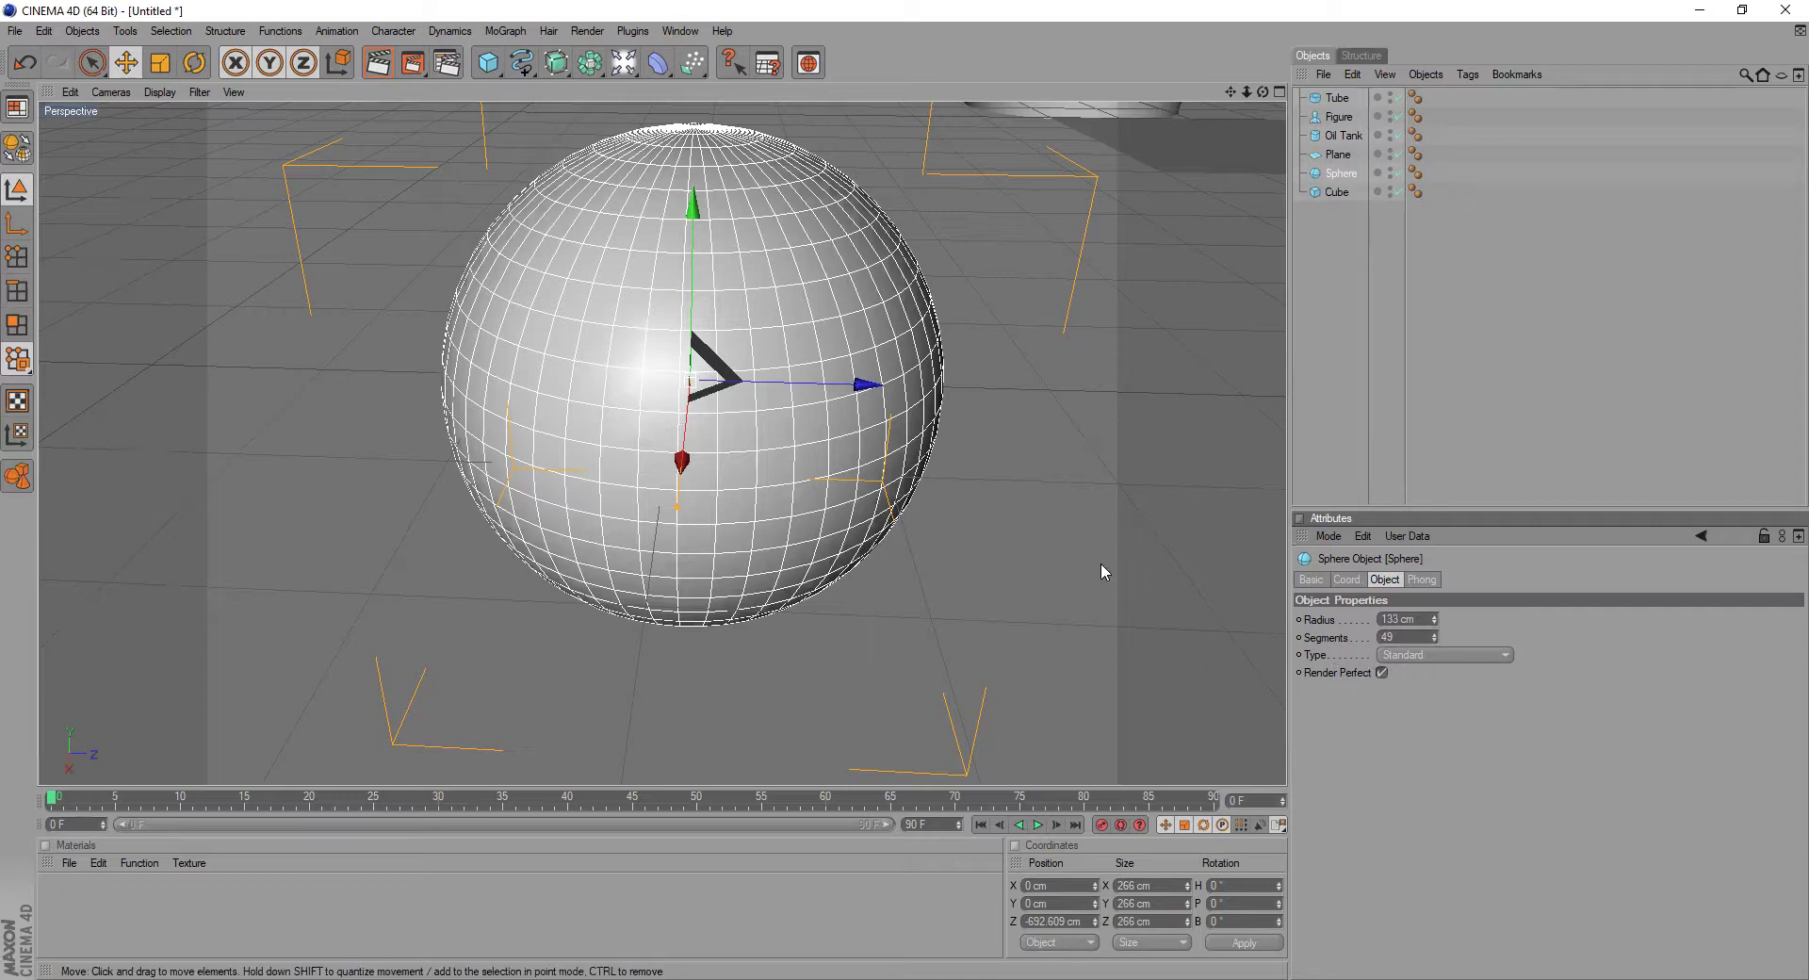
{"action": "scroll", "coordinate": [1084, 563], "scroll_direction": "down", "scroll_amount": 3}
{"action": "scroll", "coordinate": [1062, 556], "scroll_direction": "down", "scroll_amount": 2}
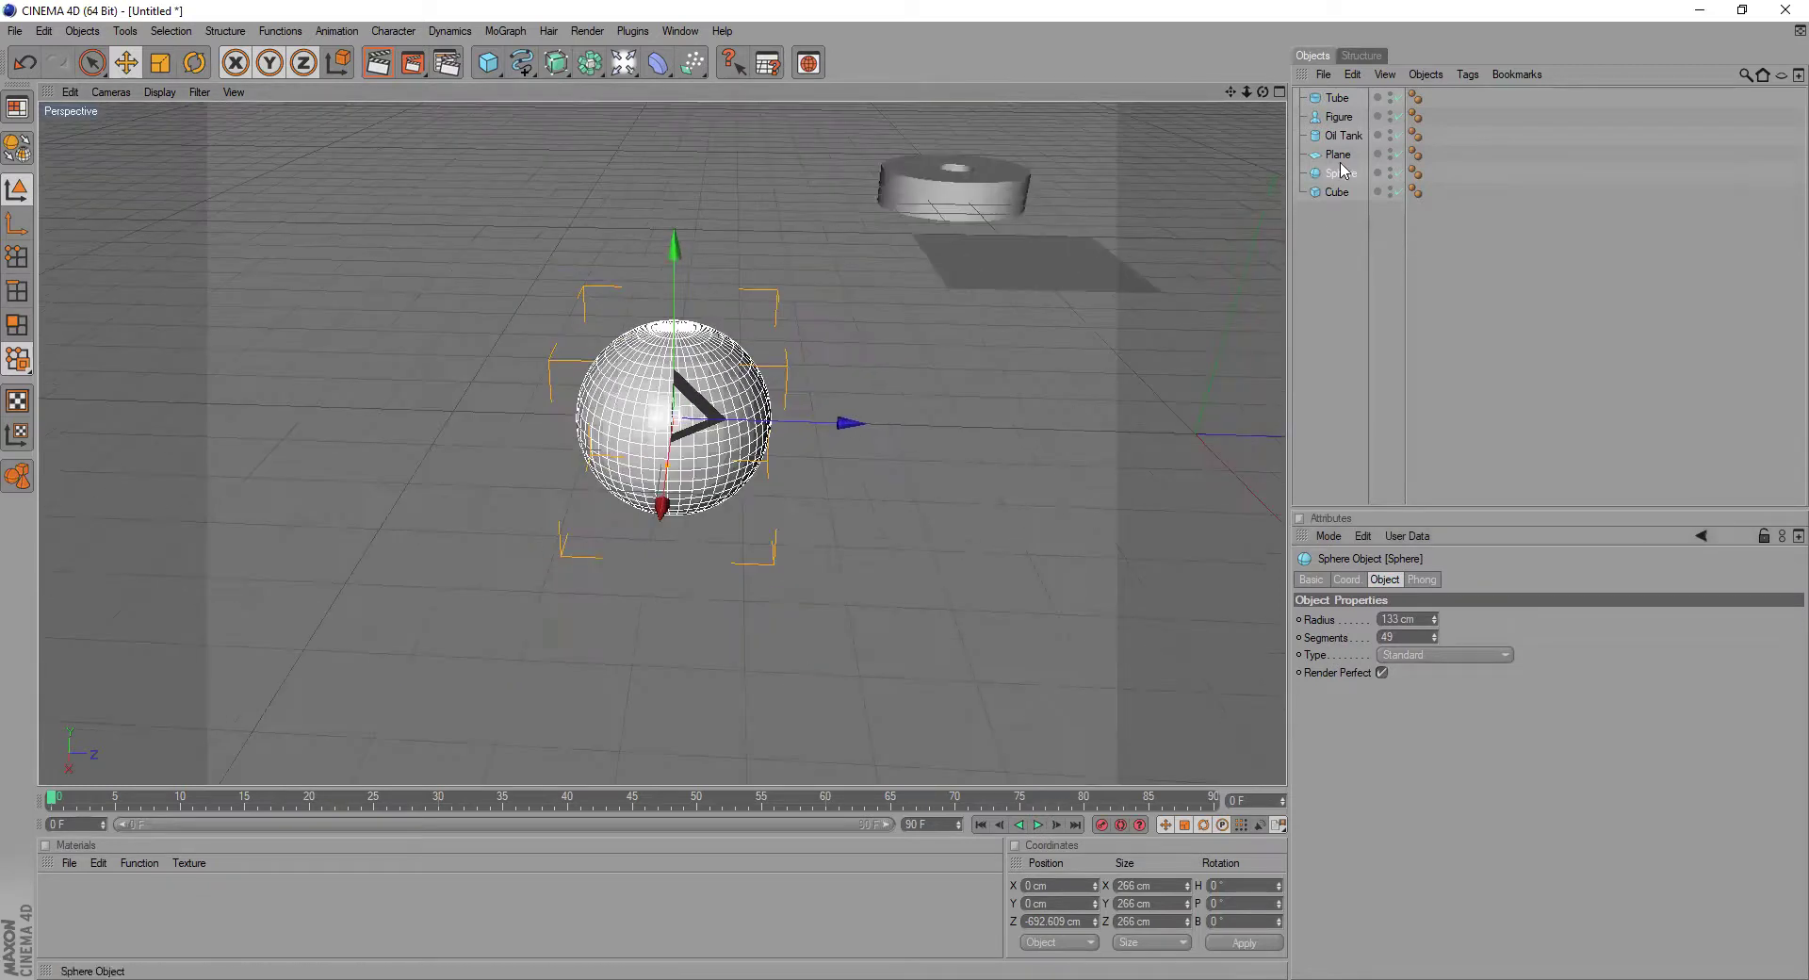
- Select the tube and widen its hole by setting the inner radius to 93 cm
{"action": "left_click", "coordinate": [1337, 99]}
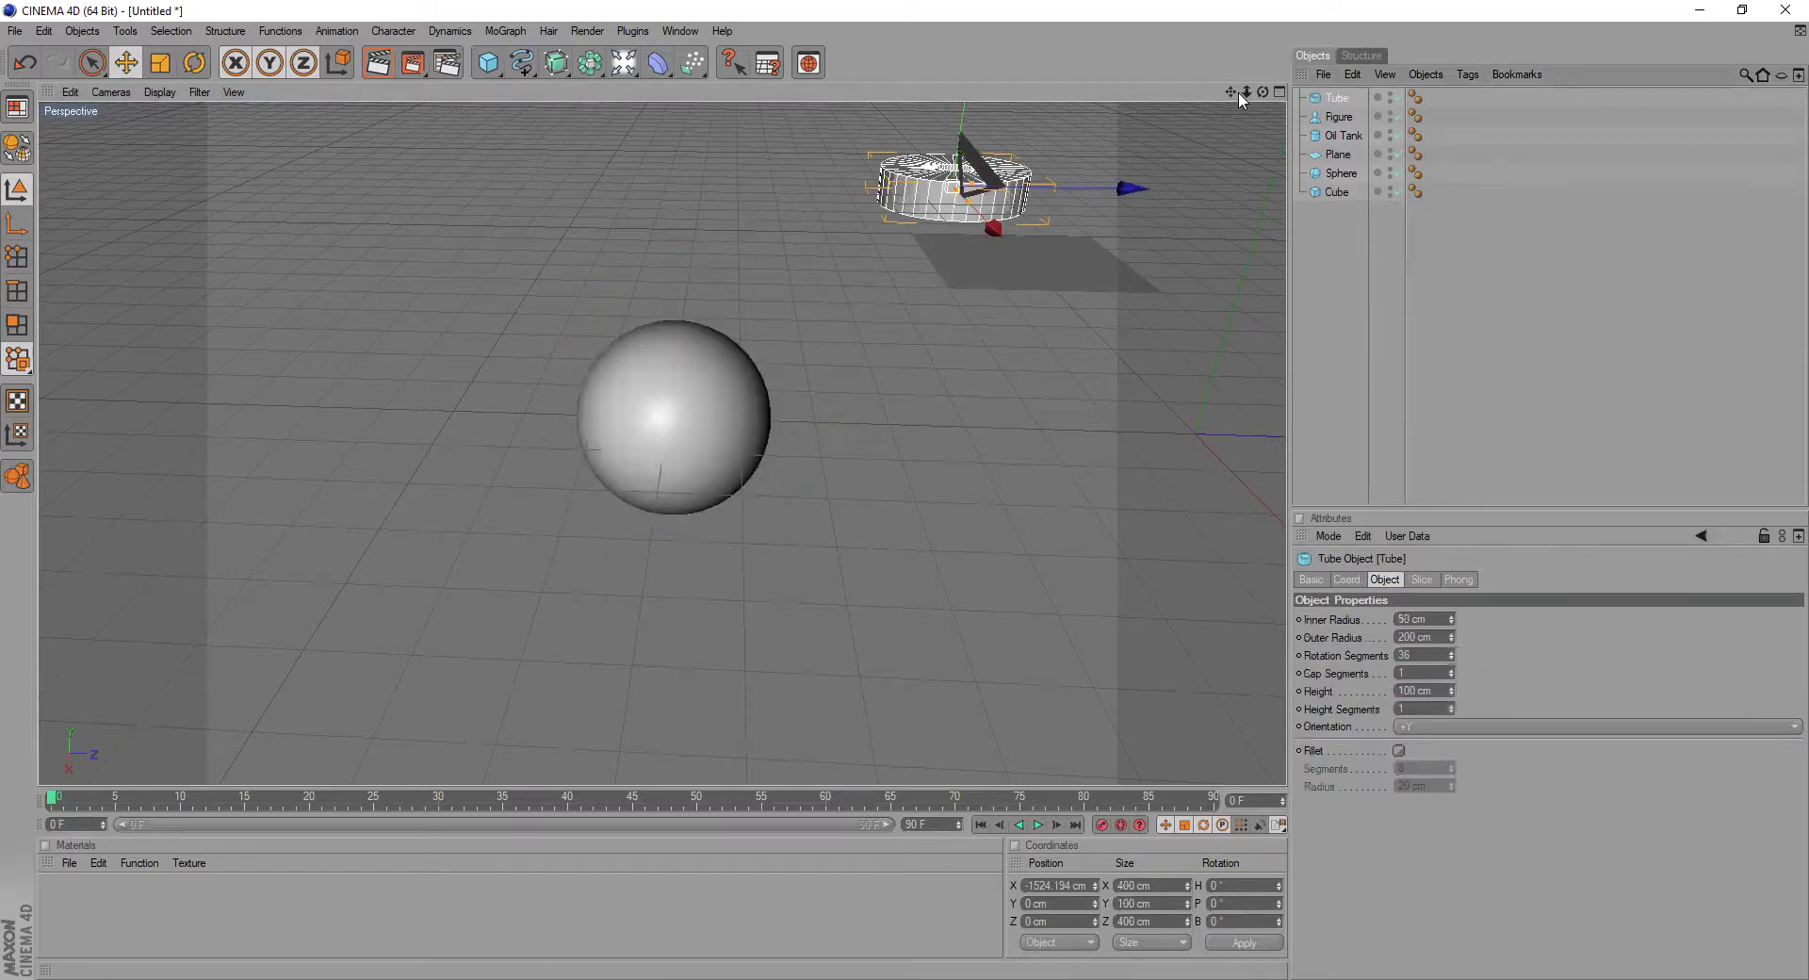
{"action": "key", "text": "o"}
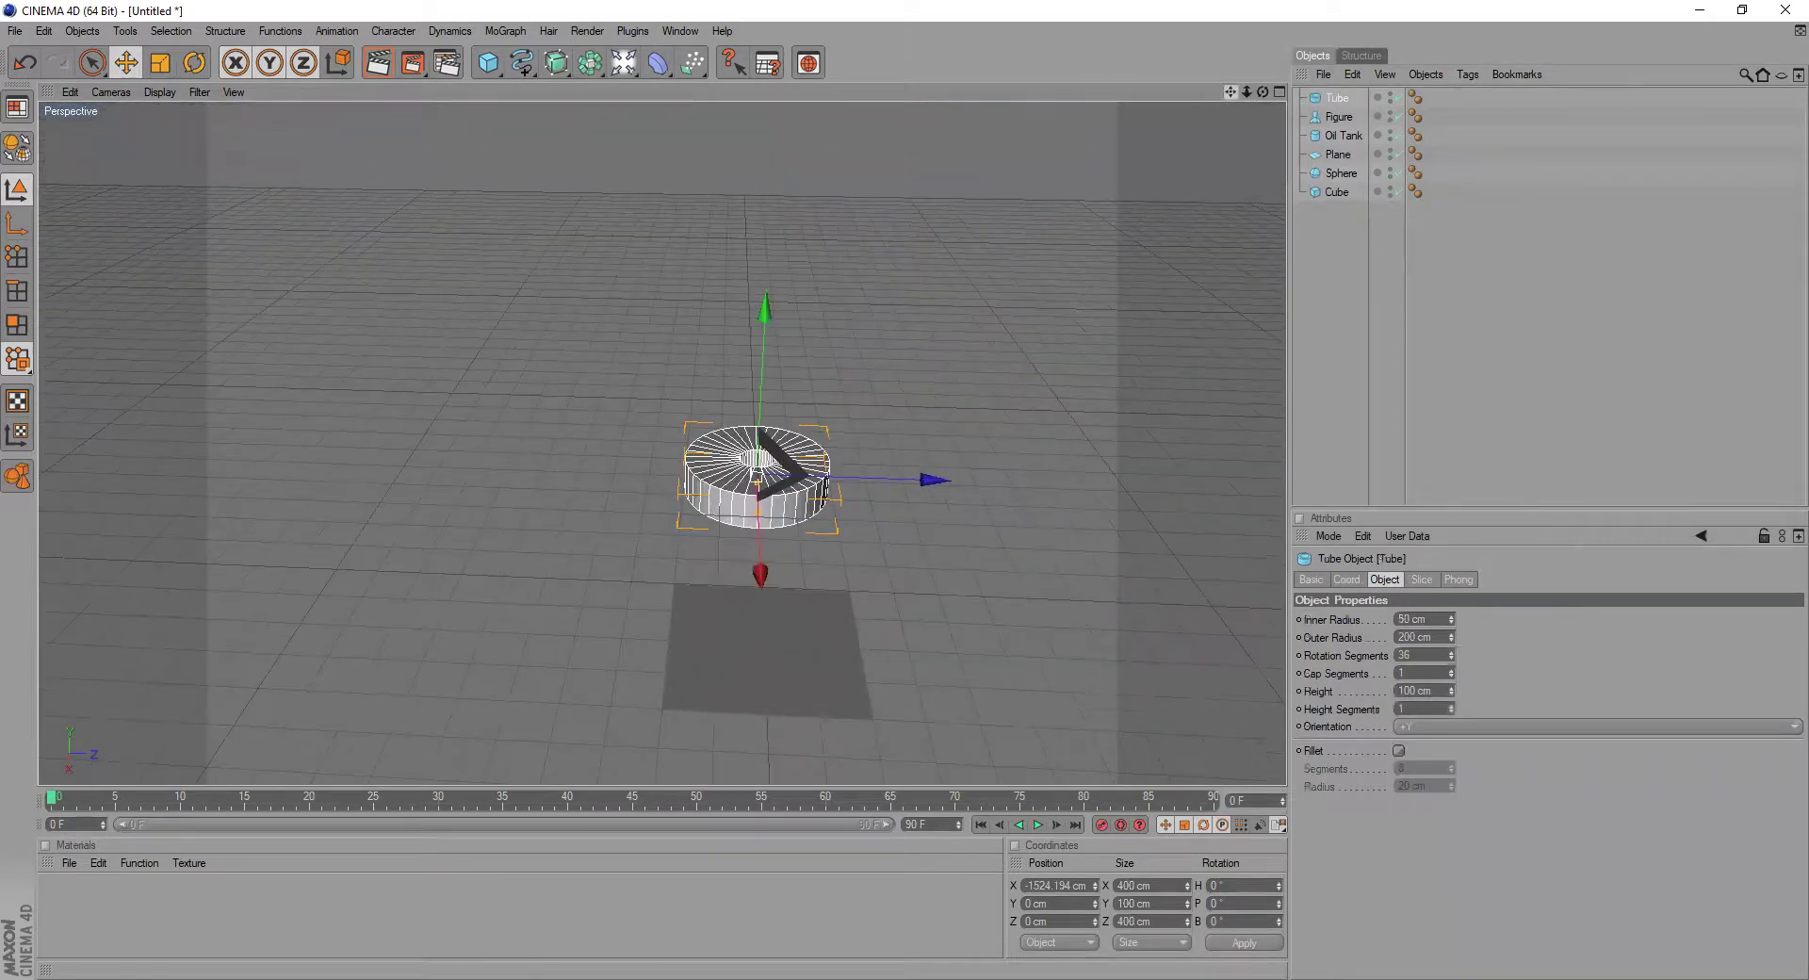
{"action": "scroll", "coordinate": [673, 467], "scroll_direction": "up", "scroll_amount": 4}
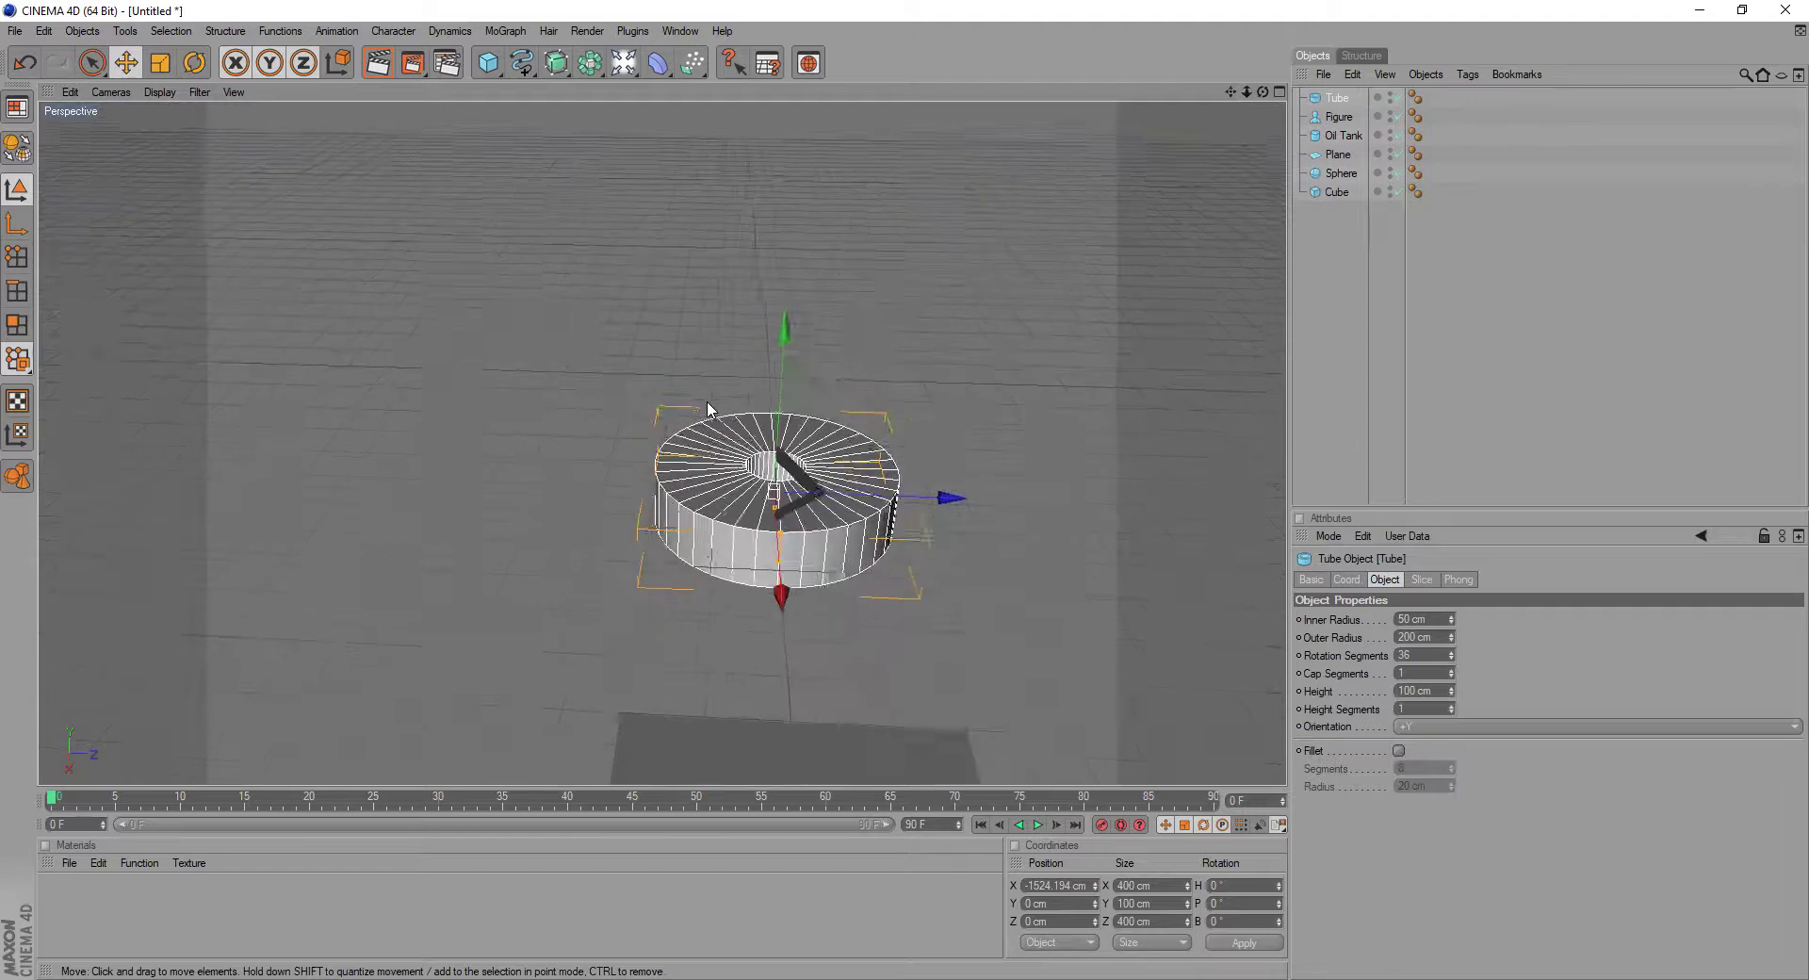
{"action": "left_click_drag", "start_coordinate": [1246, 91], "coordinate": [1188, 130]}
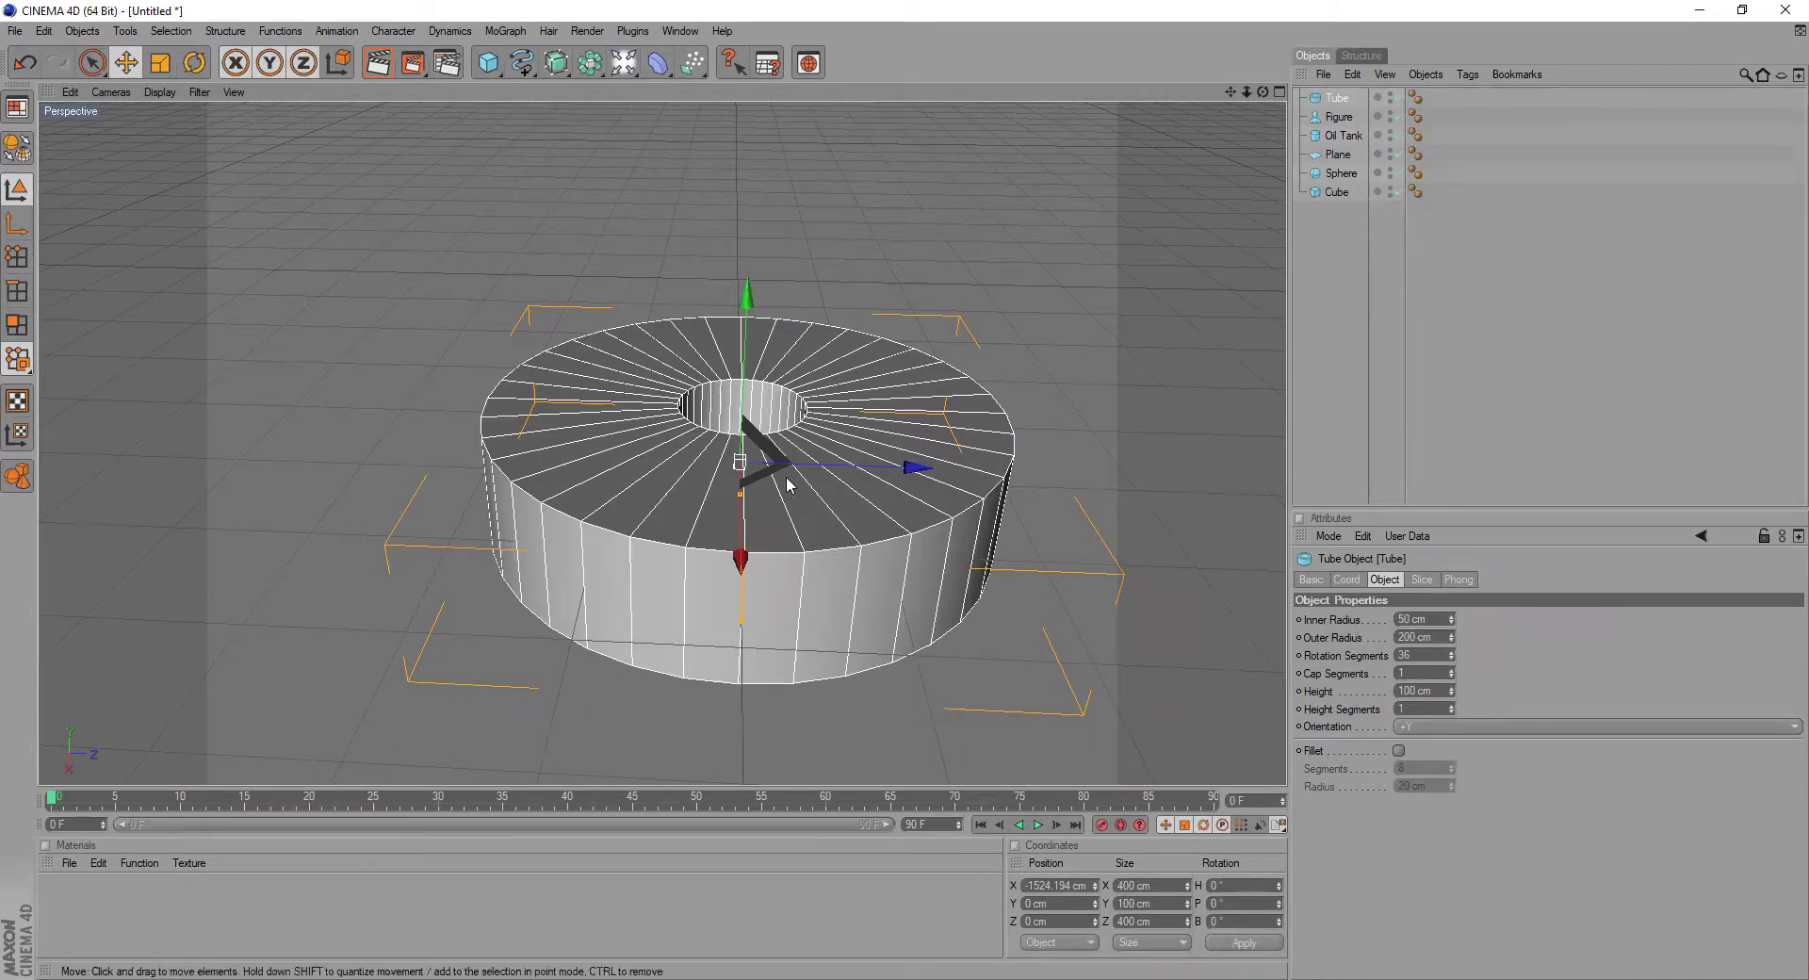
{"action": "mouse_move", "coordinate": [1451, 618]}
{"action": "left_mouse_down"}
{"action": "mouse_move", "coordinate": [1451, 567]}
{"action": "mouse_move", "coordinate": [1450, 593]}
{"action": "left_mouse_up"}
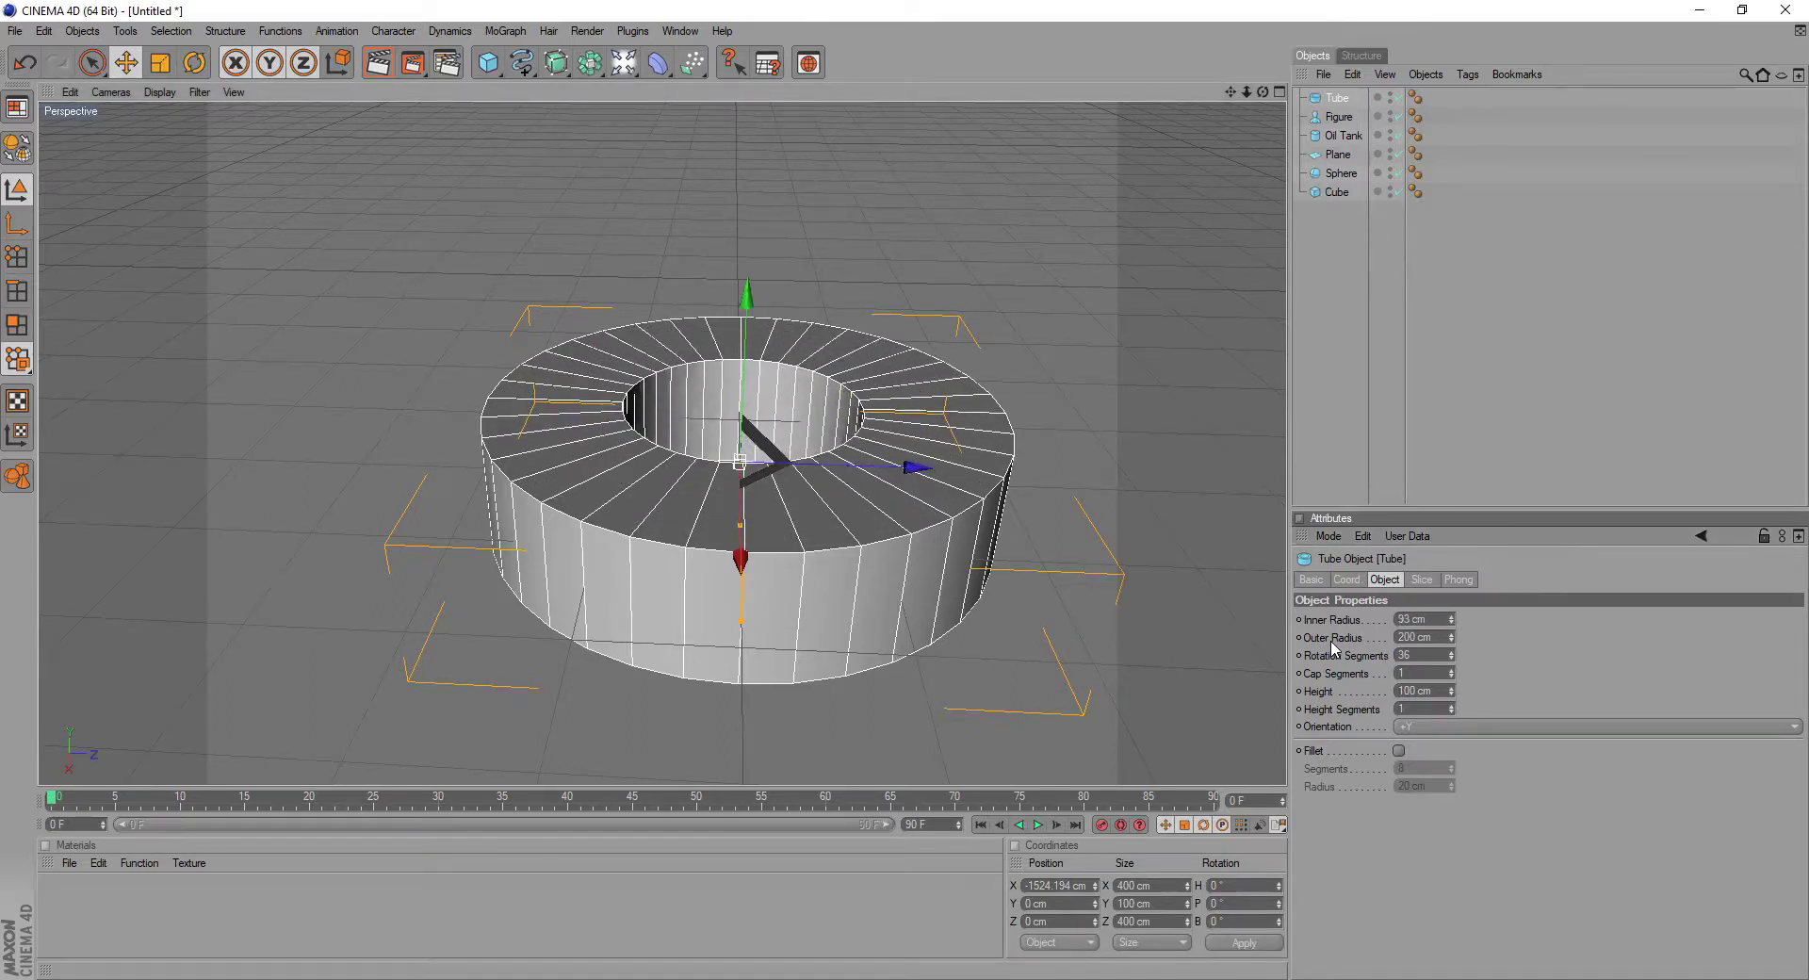
- Increase the tube's outer radius to 308 cm and try two cap segments before returning to one
{"action": "mouse_move", "coordinate": [1451, 641]}
{"action": "left_mouse_down"}
{"action": "mouse_move", "coordinate": [1452, 609]}
{"action": "mouse_move", "coordinate": [1454, 664]}
{"action": "left_mouse_up"}
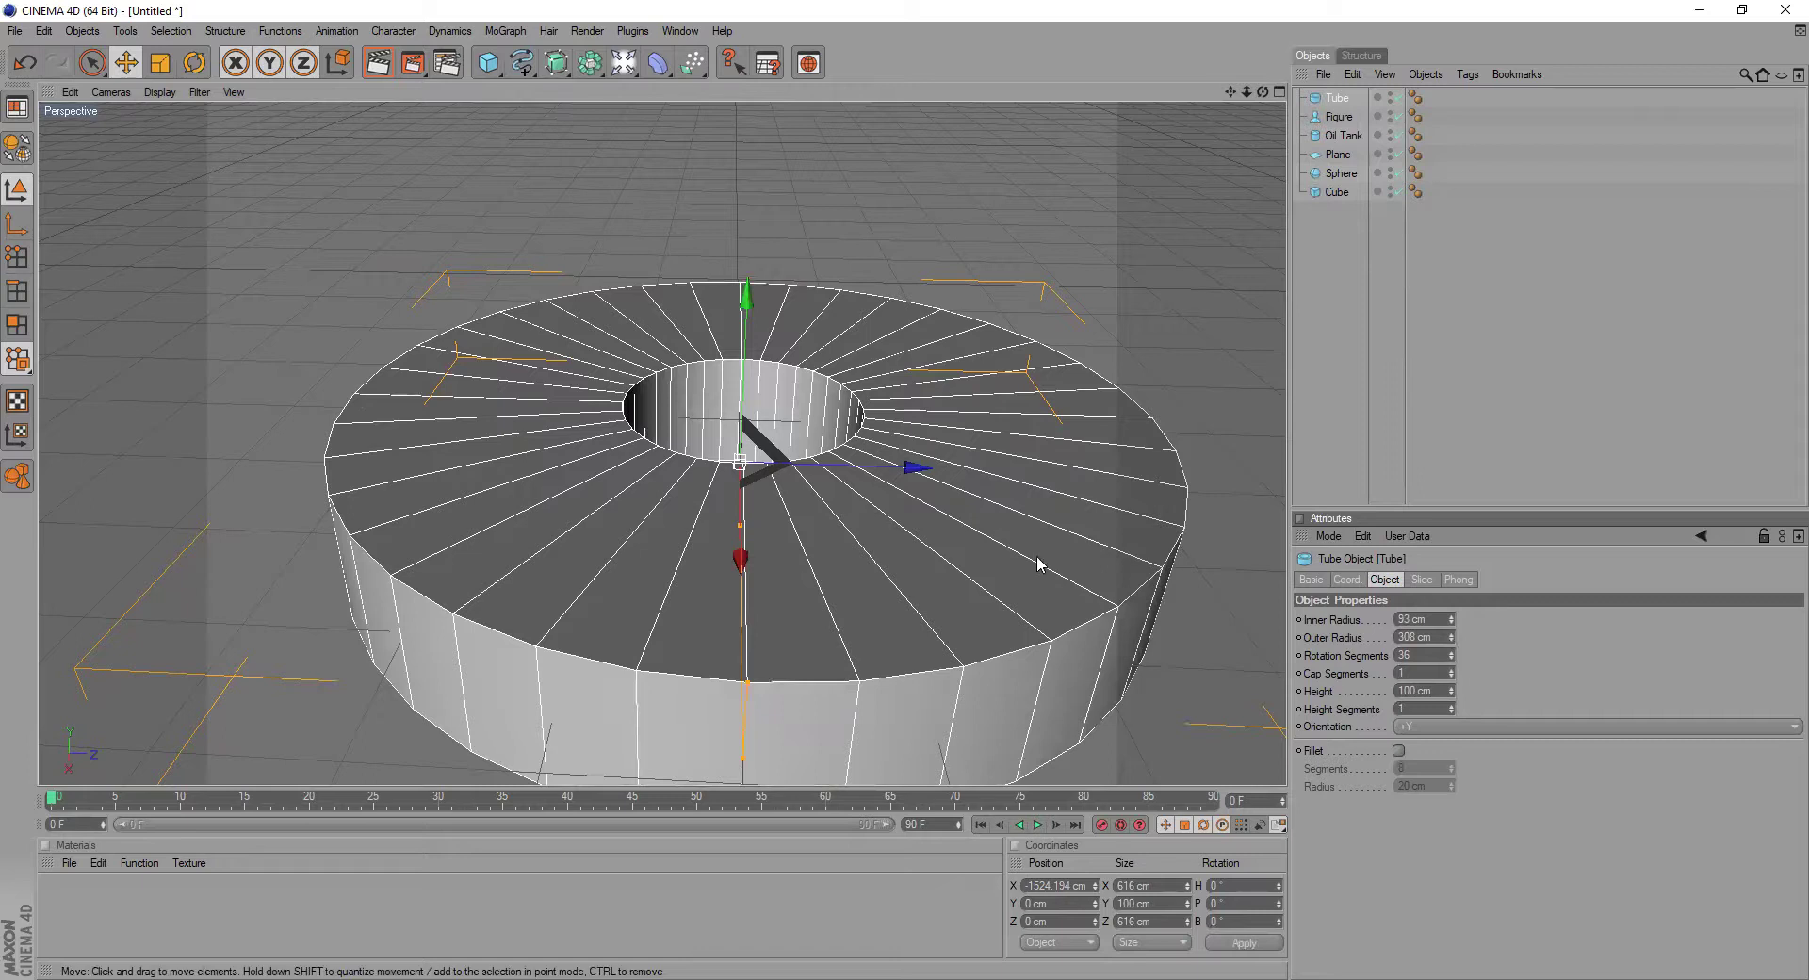
{"action": "mouse_move", "coordinate": [1452, 674]}
{"action": "left_mouse_down"}
{"action": "mouse_move", "coordinate": [1452, 654]}
{"action": "mouse_move", "coordinate": [1452, 702]}
{"action": "left_mouse_up"}
{"action": "left_click", "coordinate": [1451, 671]}
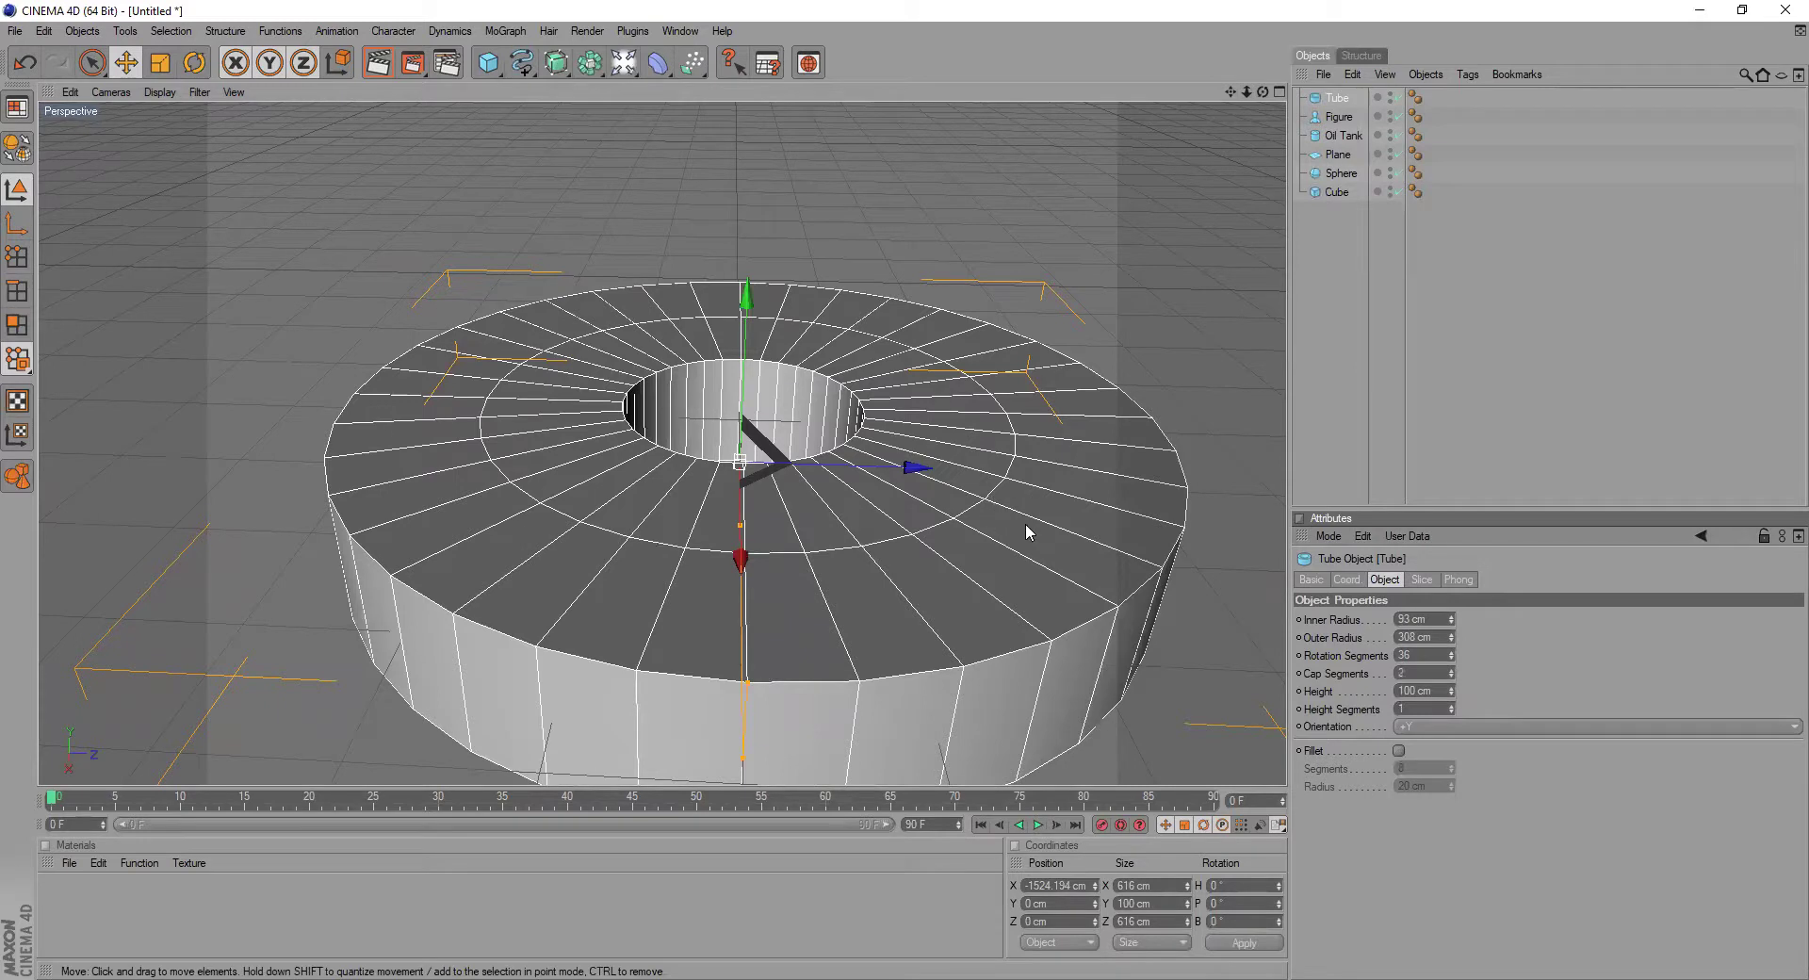
{"action": "left_click", "coordinate": [1451, 675]}
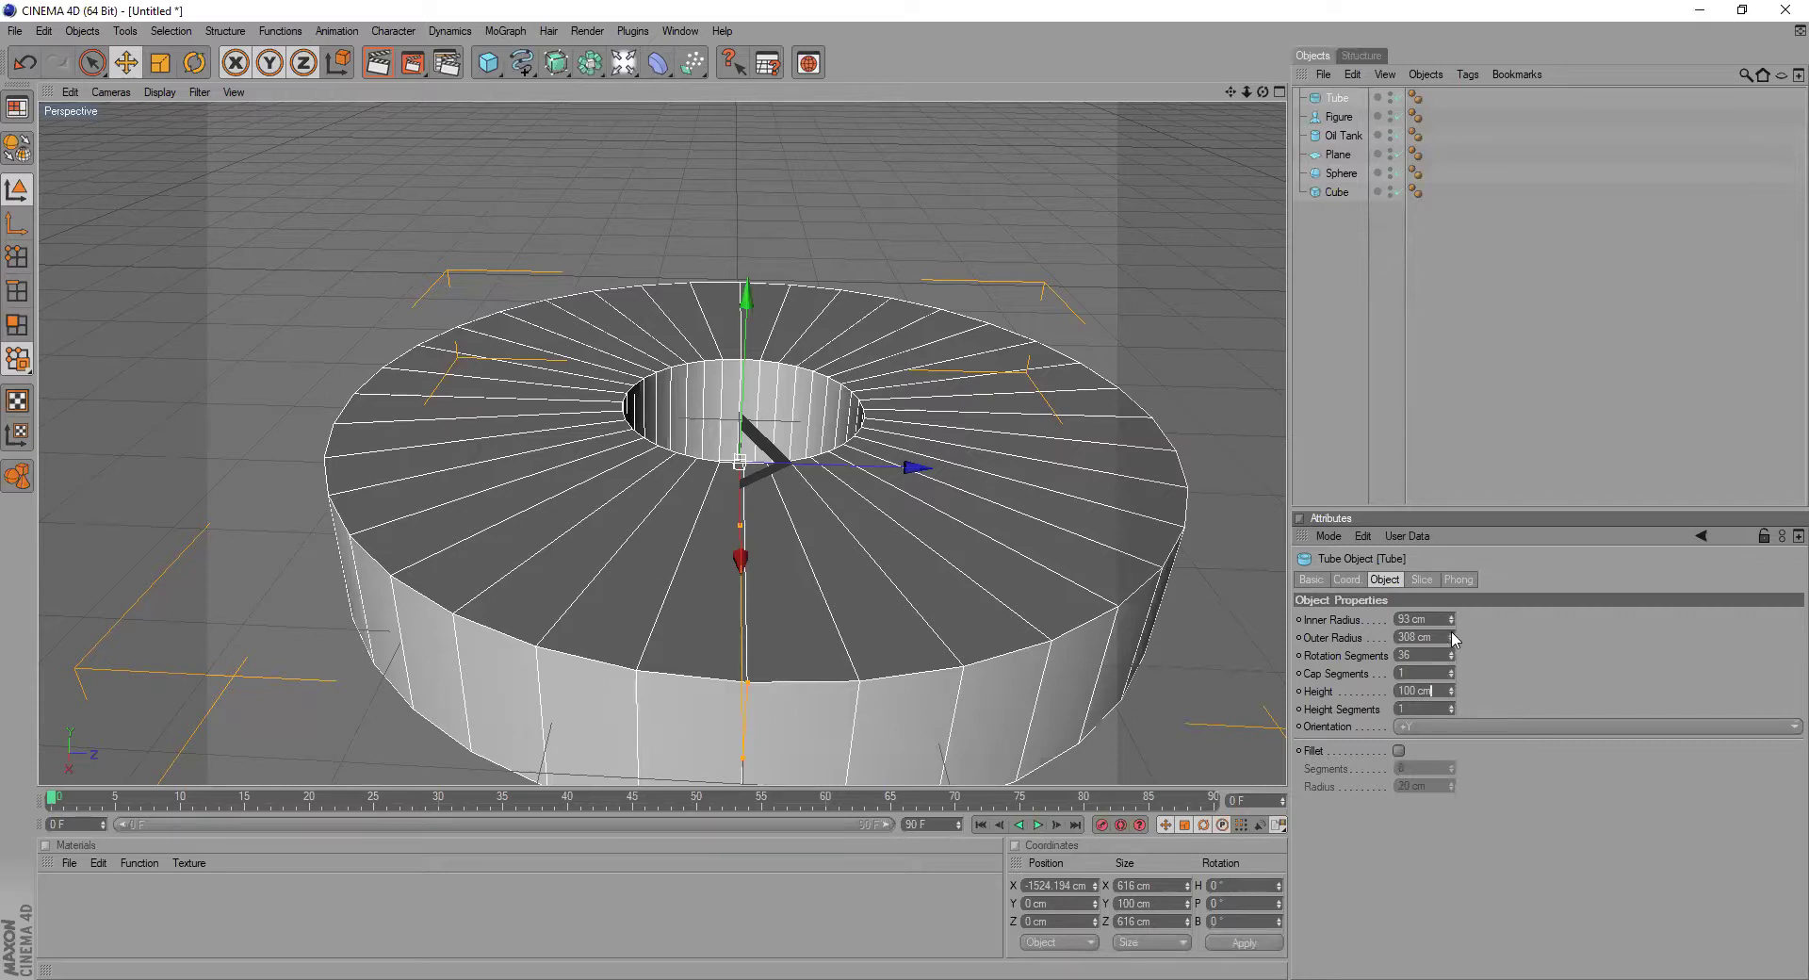
- Stretch the tube taller by raising its height to 872 cm
{"action": "left_click_drag", "start_coordinate": [1451, 691], "coordinate": [1450, 585]}
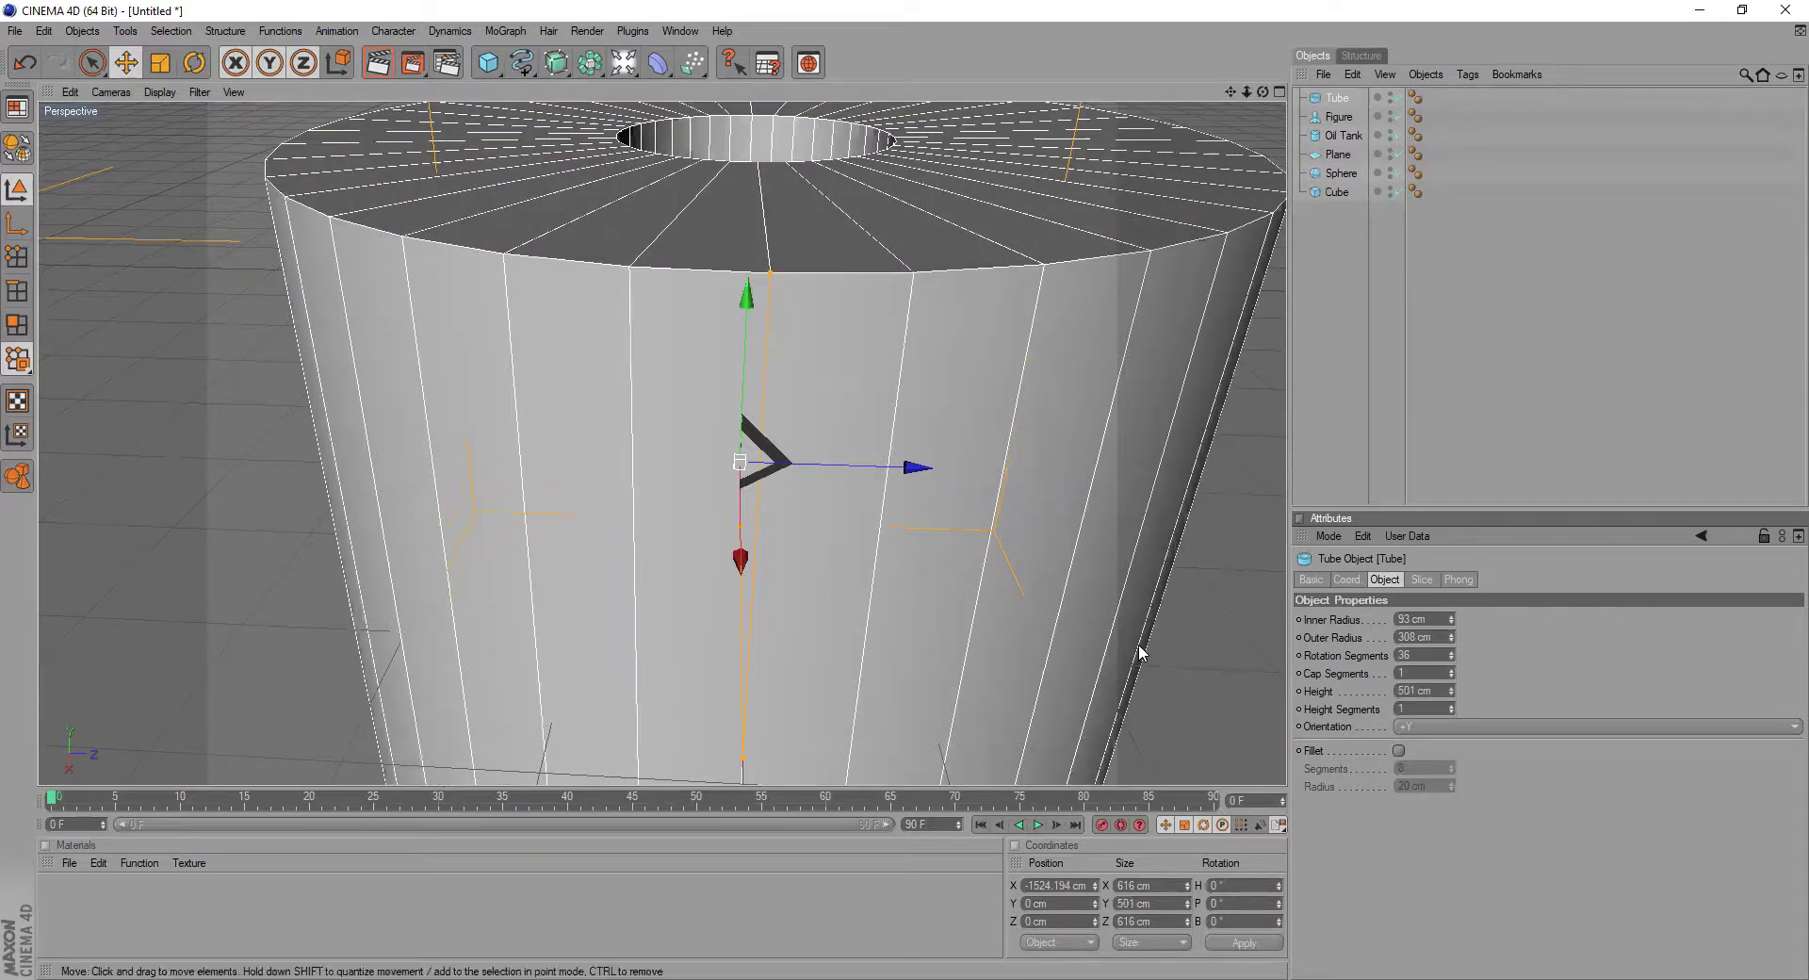
{"action": "scroll", "coordinate": [1140, 652], "scroll_direction": "down", "scroll_amount": 8}
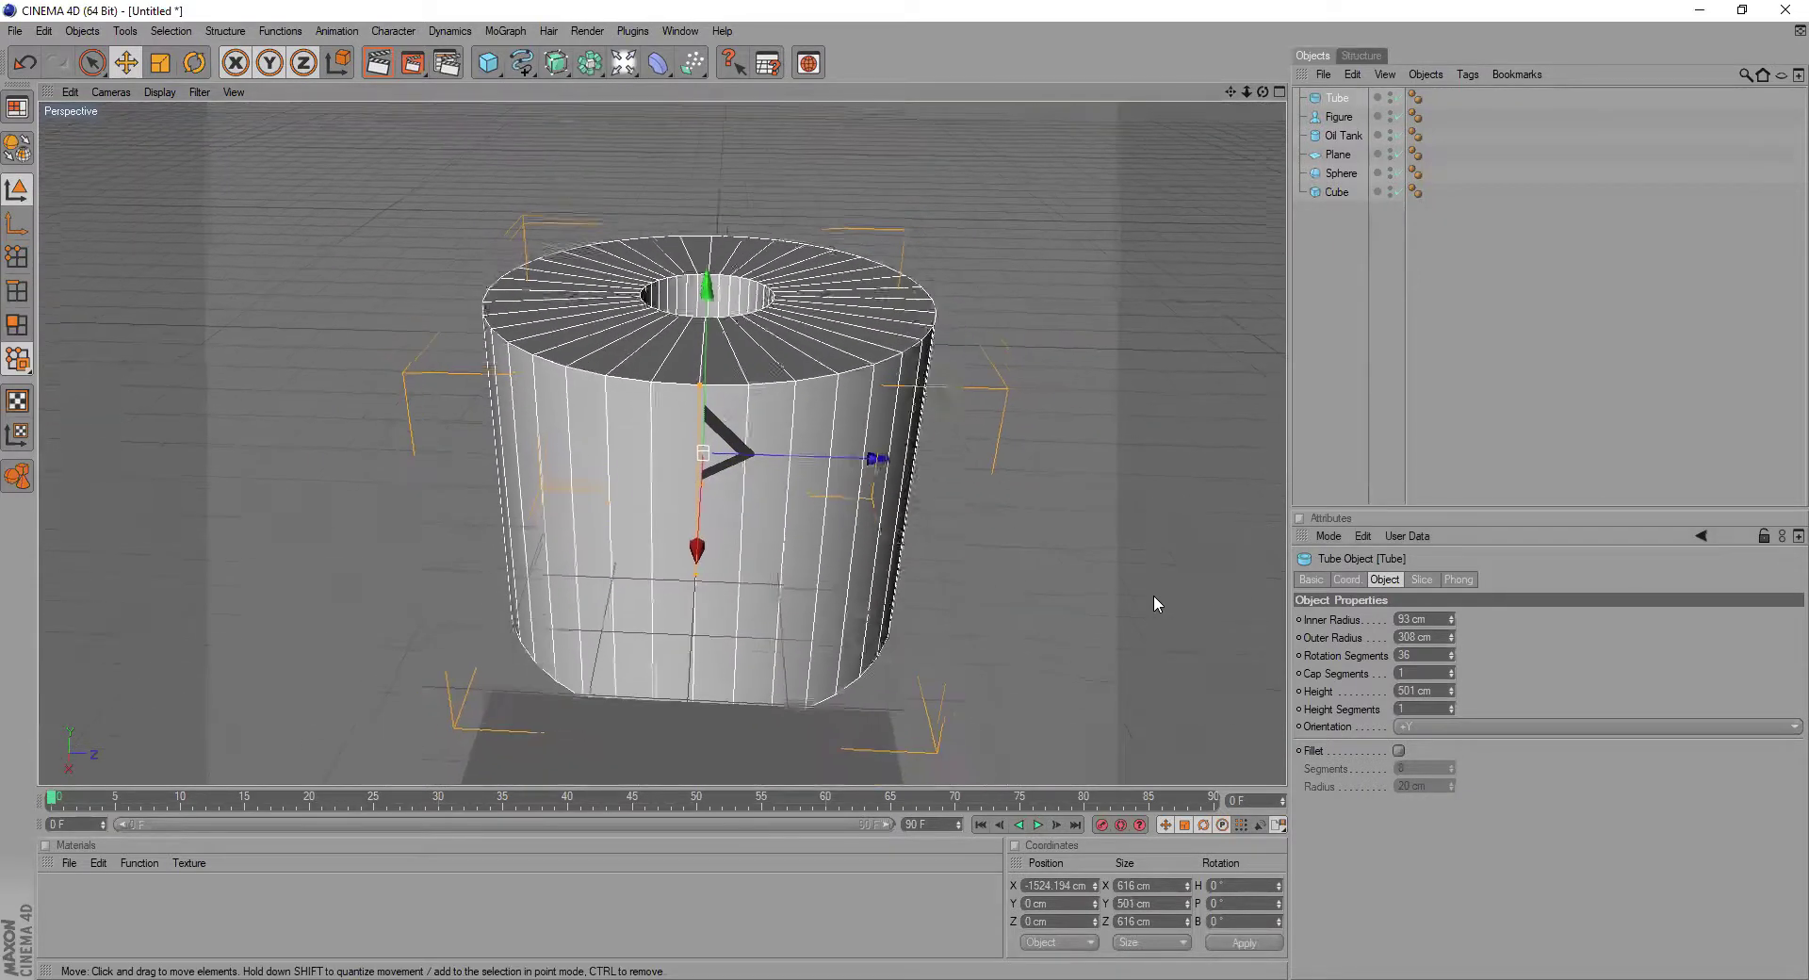
{"action": "left_click_drag", "start_coordinate": [1451, 691], "coordinate": [1408, 691]}
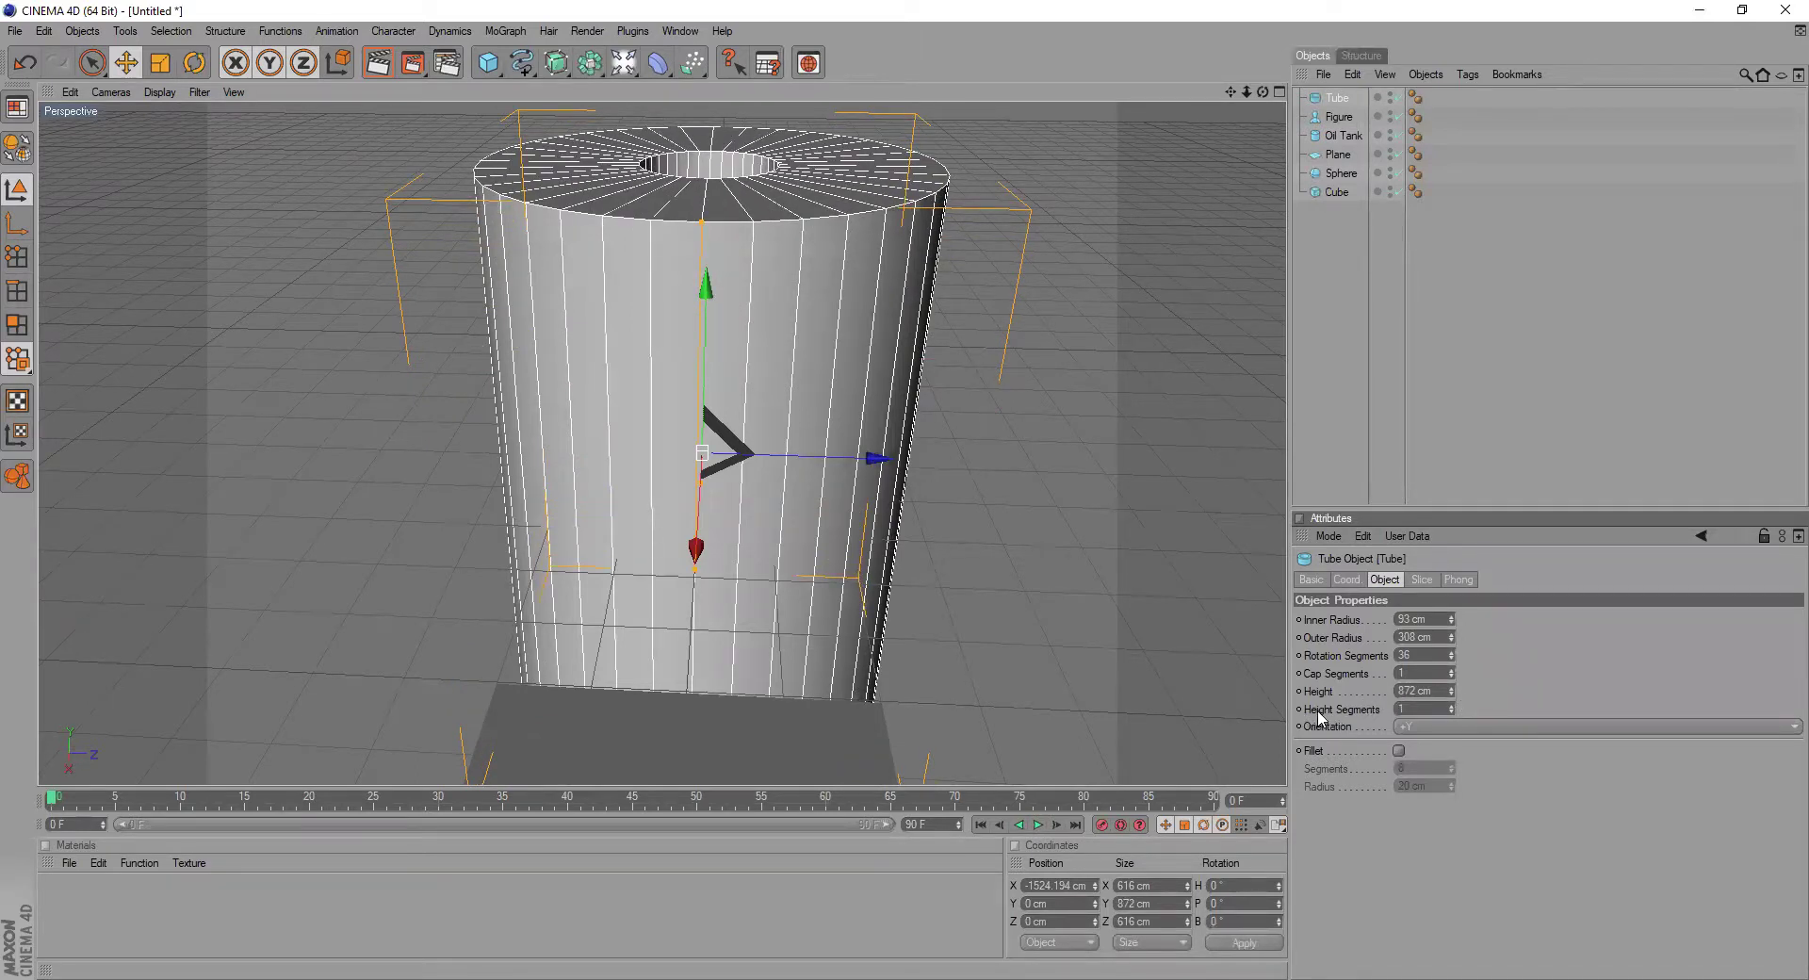
- Raise the tube to about 541 cm on the Y axis and set its height segments to 9
{"action": "left_click_drag", "start_coordinate": [713, 310], "coordinate": [713, 108]}
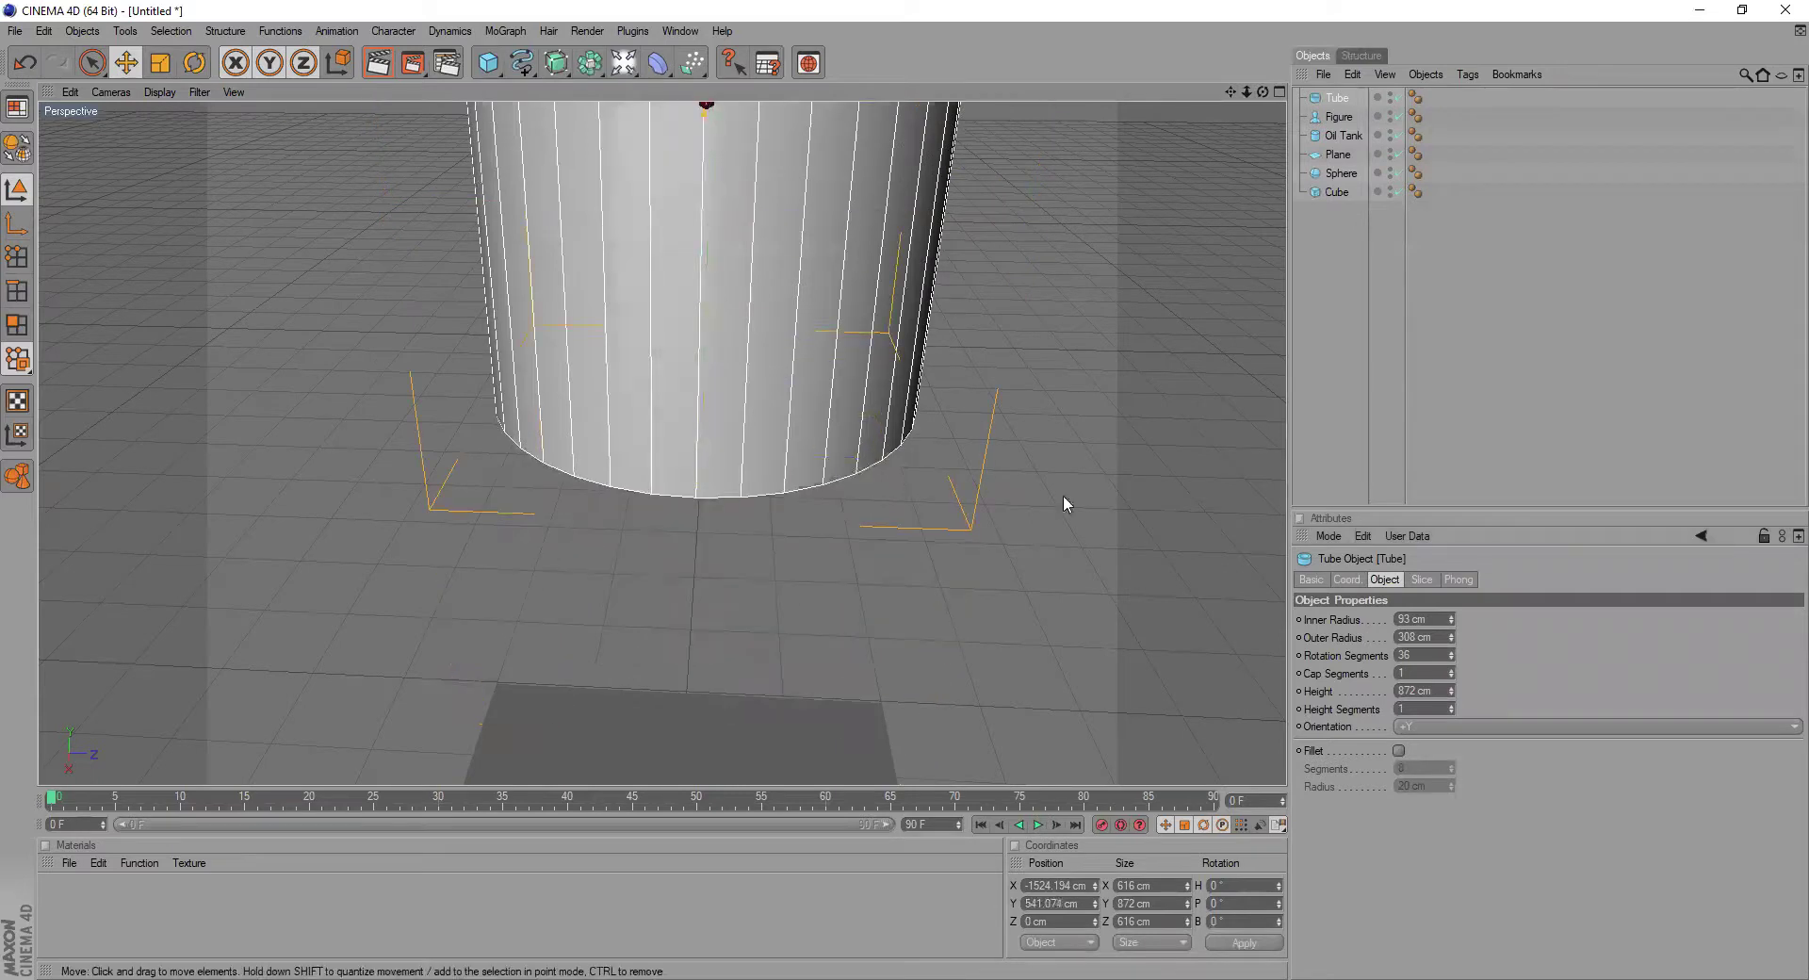
{"action": "left_click_drag", "start_coordinate": [1230, 92], "coordinate": [1259, 374]}
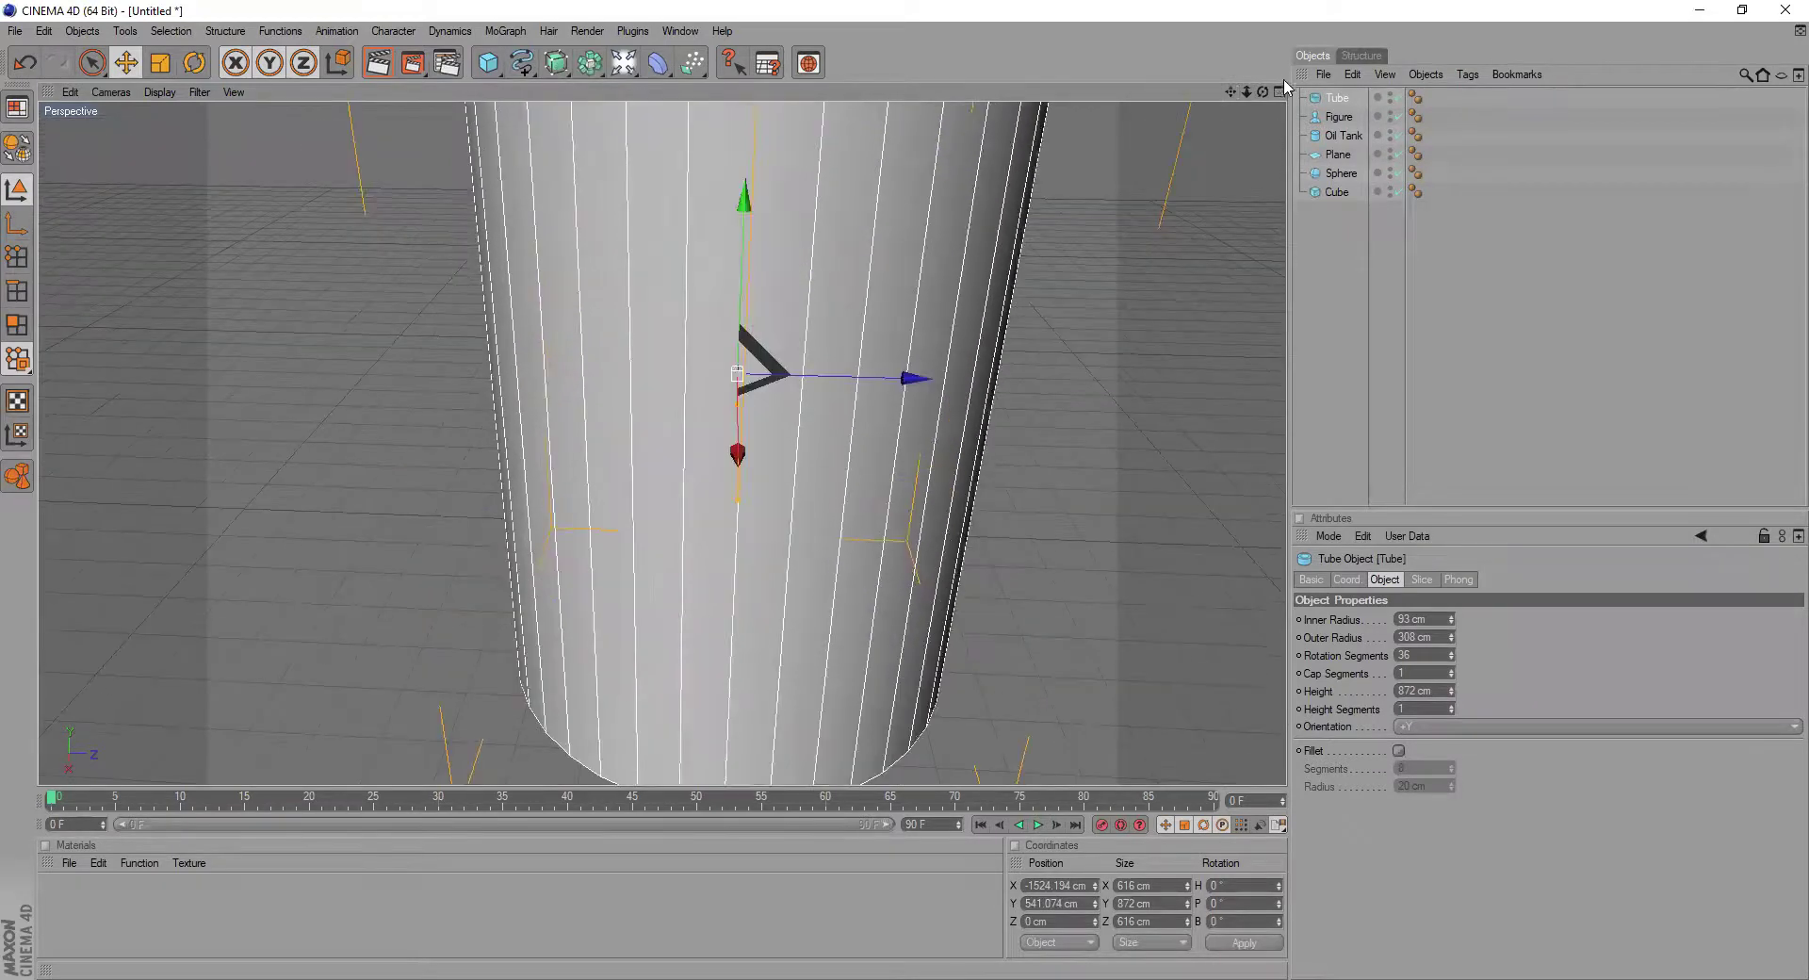
{"action": "left_click_drag", "start_coordinate": [1262, 92], "coordinate": [1262, 123]}
{"action": "scroll", "coordinate": [946, 301], "scroll_direction": "down", "scroll_amount": 3}
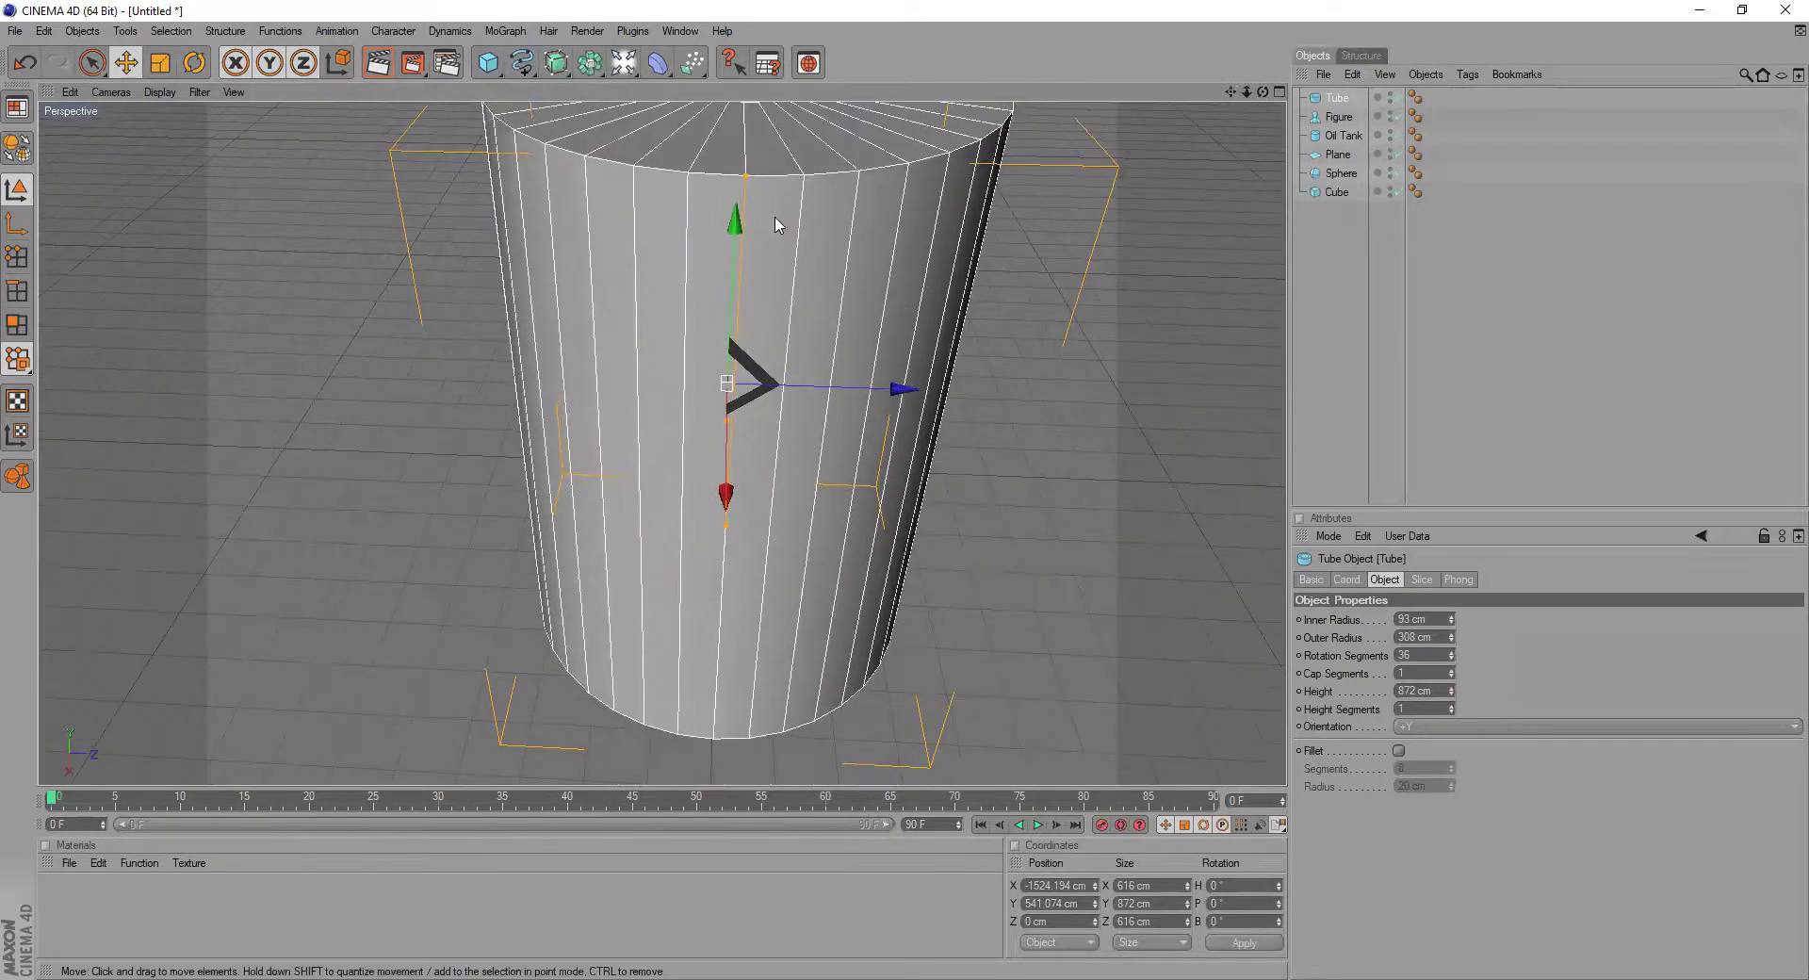
{"action": "left_click_drag", "start_coordinate": [1452, 708], "coordinate": [1453, 700]}
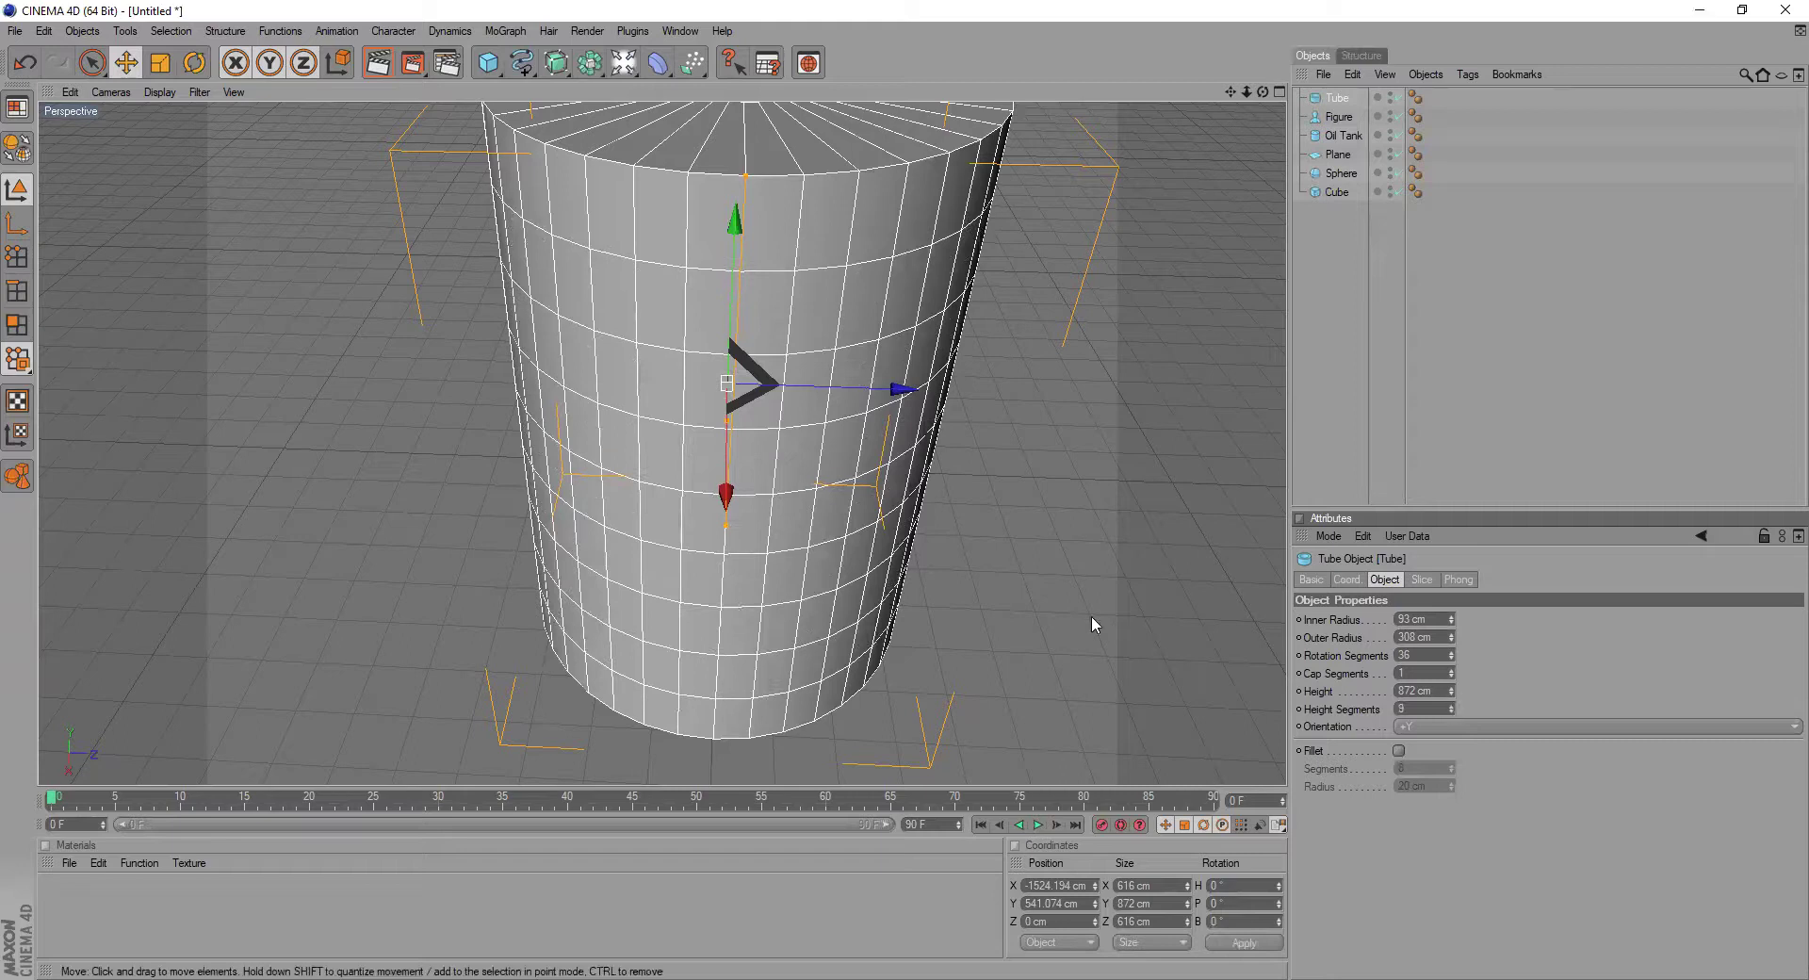
- Use the tube's viewport handles to lower its height to about 359 cm and widen the inner radius to about 259 cm
{"action": "left_click_drag", "start_coordinate": [1262, 91], "coordinate": [1314, 43]}
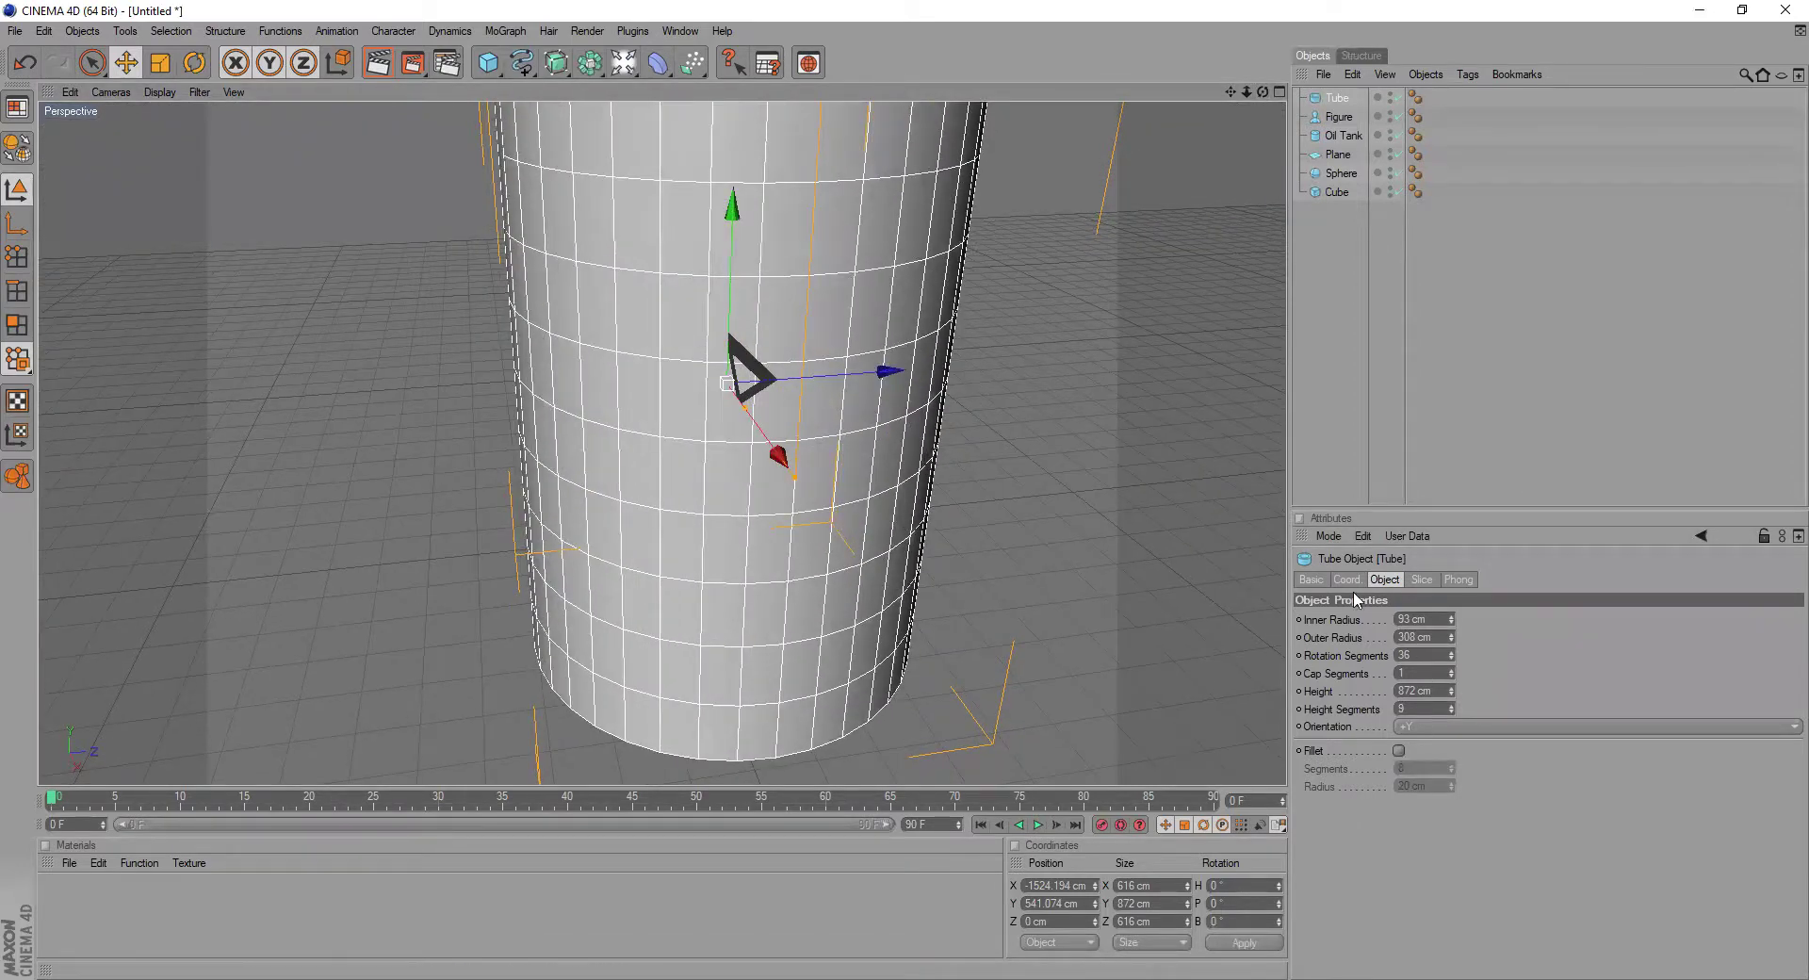
{"action": "scroll", "coordinate": [1013, 158], "scroll_direction": "down", "scroll_amount": 4}
{"action": "left_click_drag", "start_coordinate": [1229, 92], "coordinate": [1044, 223]}
{"action": "left_click_drag", "start_coordinate": [1262, 91], "coordinate": [1159, 130]}
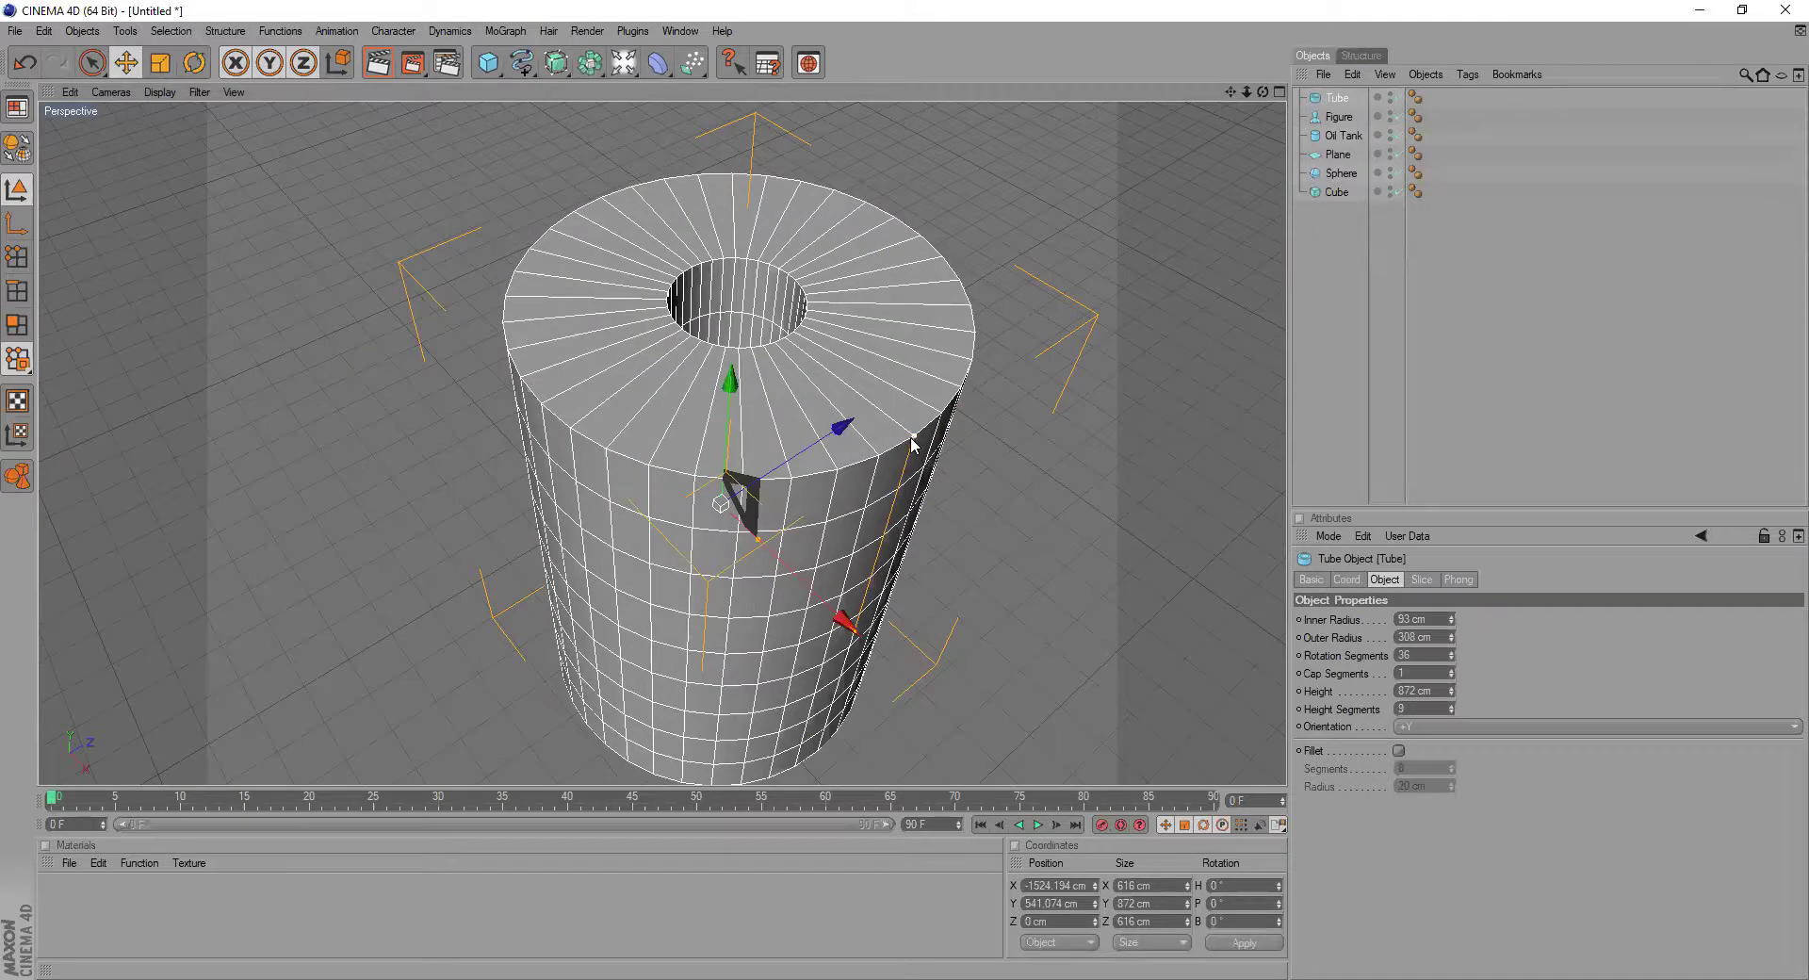
{"action": "left_click_drag", "start_coordinate": [915, 437], "coordinate": [830, 609]}
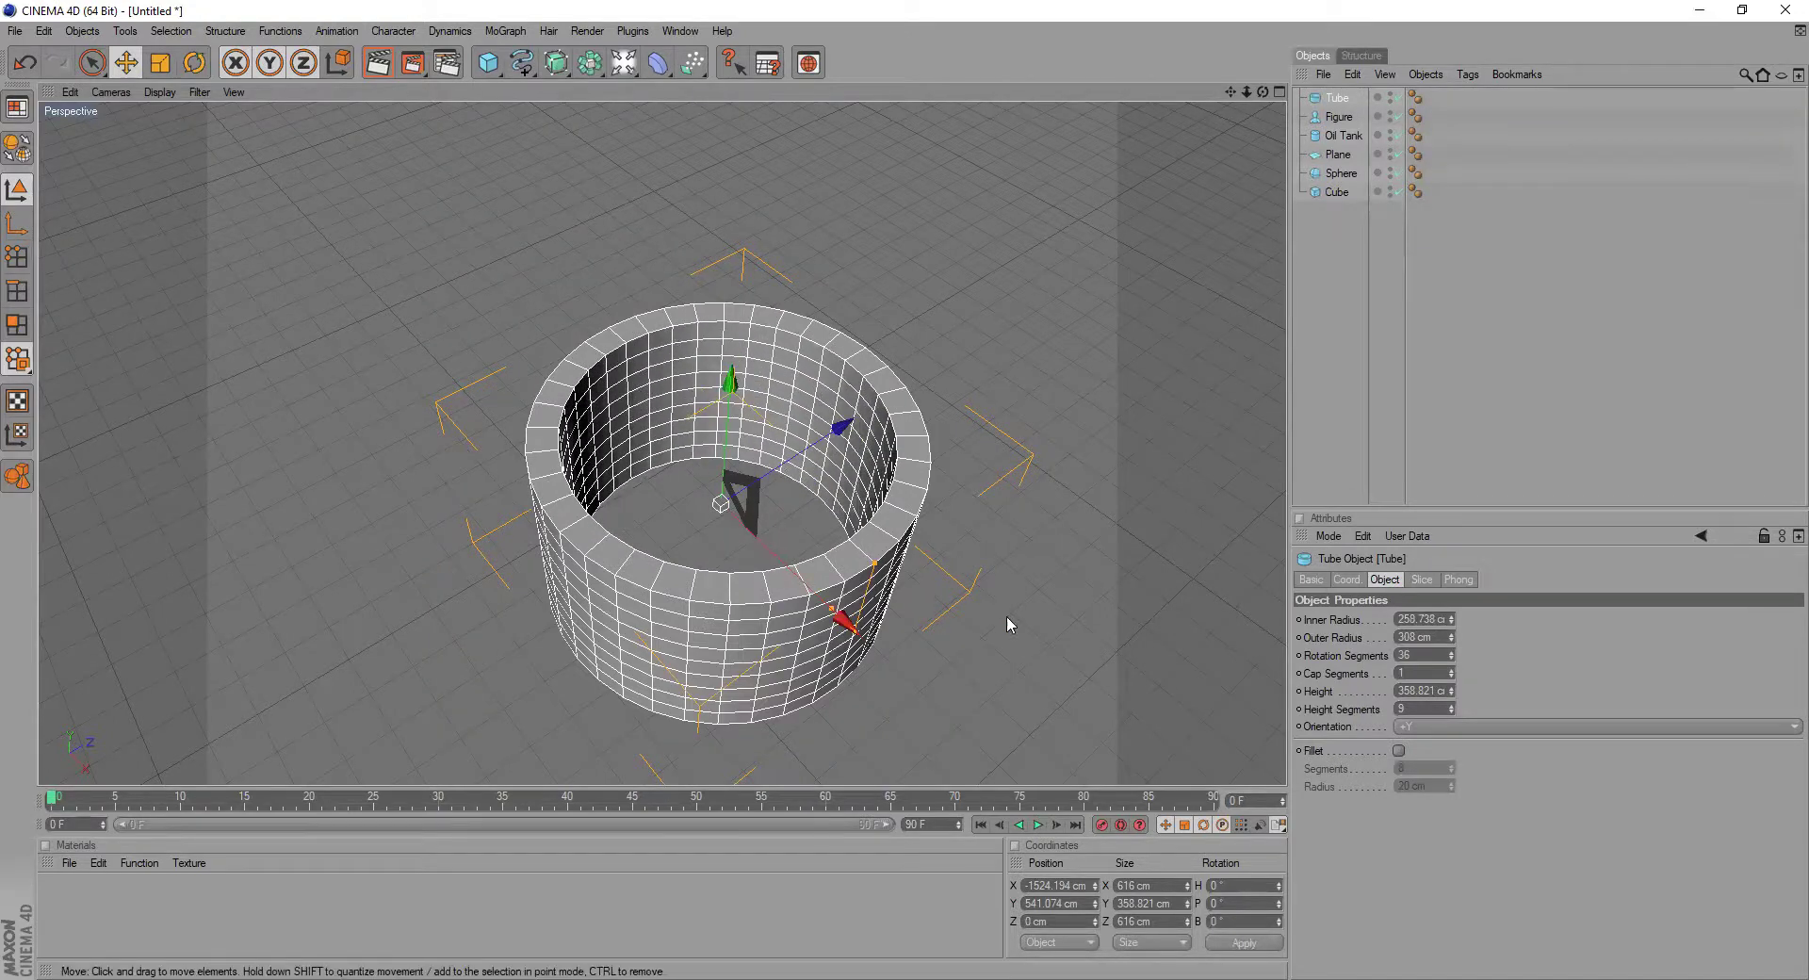
- Narrow the tube's inner radius to about 163 cm and widen its outer radius to about 590 cm with the viewport handles
{"action": "left_click_drag", "start_coordinate": [1263, 92], "coordinate": [1262, 54]}
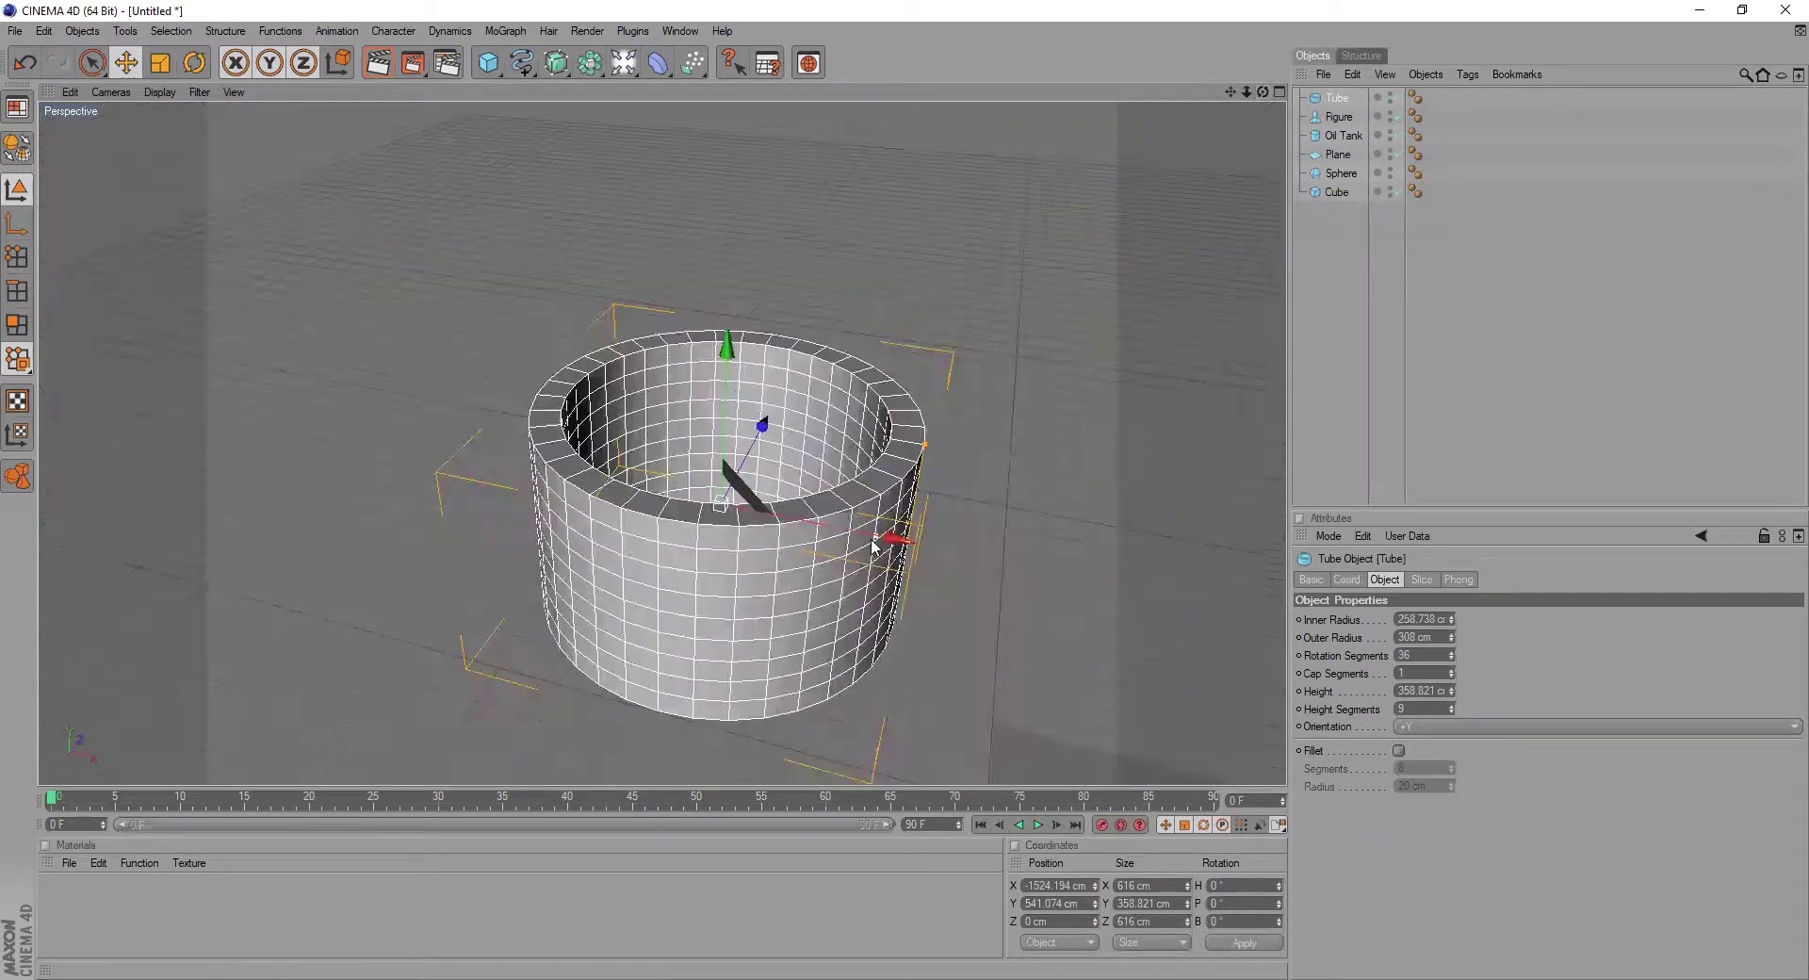
{"action": "left_click_drag", "start_coordinate": [876, 533], "coordinate": [825, 523]}
{"action": "scroll", "coordinate": [941, 607], "scroll_direction": "up", "scroll_amount": 3}
{"action": "left_click_drag", "start_coordinate": [1013, 585], "coordinate": [1283, 640]}
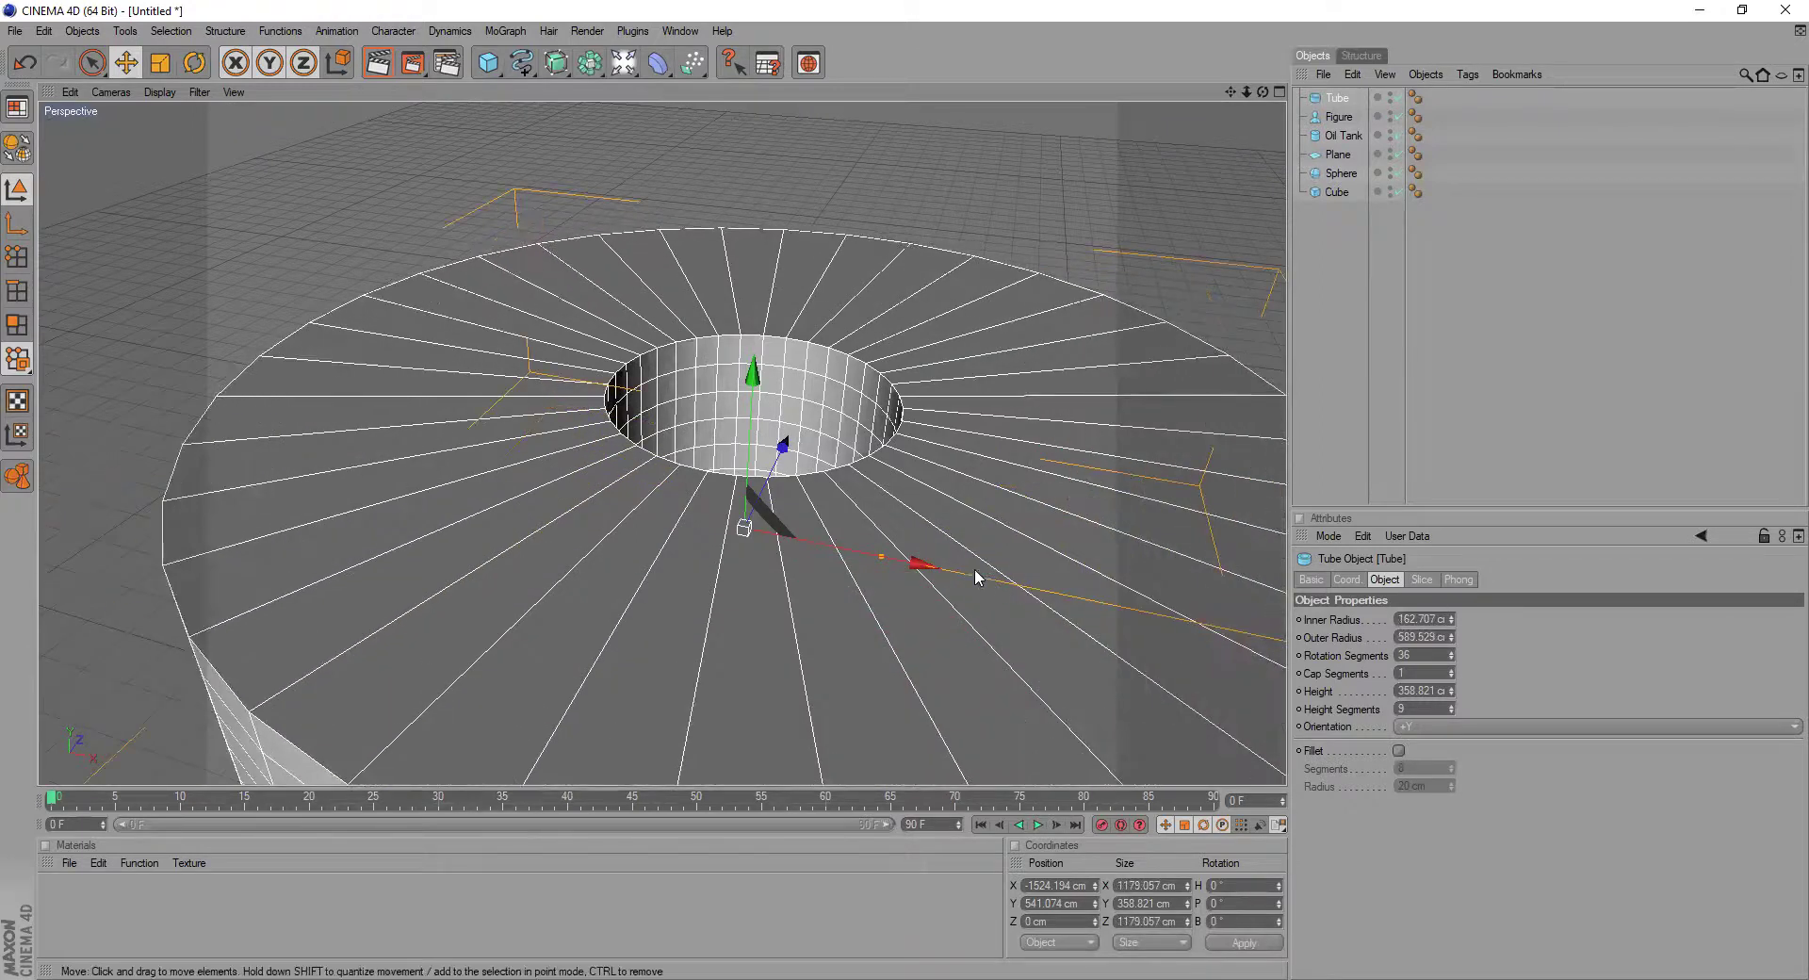
- Resize the tube with its viewport handles to an outer radius of about 579 cm and an inner radius of about 370 cm
{"action": "scroll", "coordinate": [977, 572], "scroll_direction": "down", "scroll_amount": 3}
{"action": "mouse_move", "coordinate": [1120, 585]}
{"action": "left_mouse_down"}
{"action": "mouse_move", "coordinate": [1224, 602]}
{"action": "mouse_move", "coordinate": [1057, 476]}
{"action": "mouse_move", "coordinate": [995, 457]}
{"action": "mouse_move", "coordinate": [1119, 586]}
{"action": "left_mouse_up"}
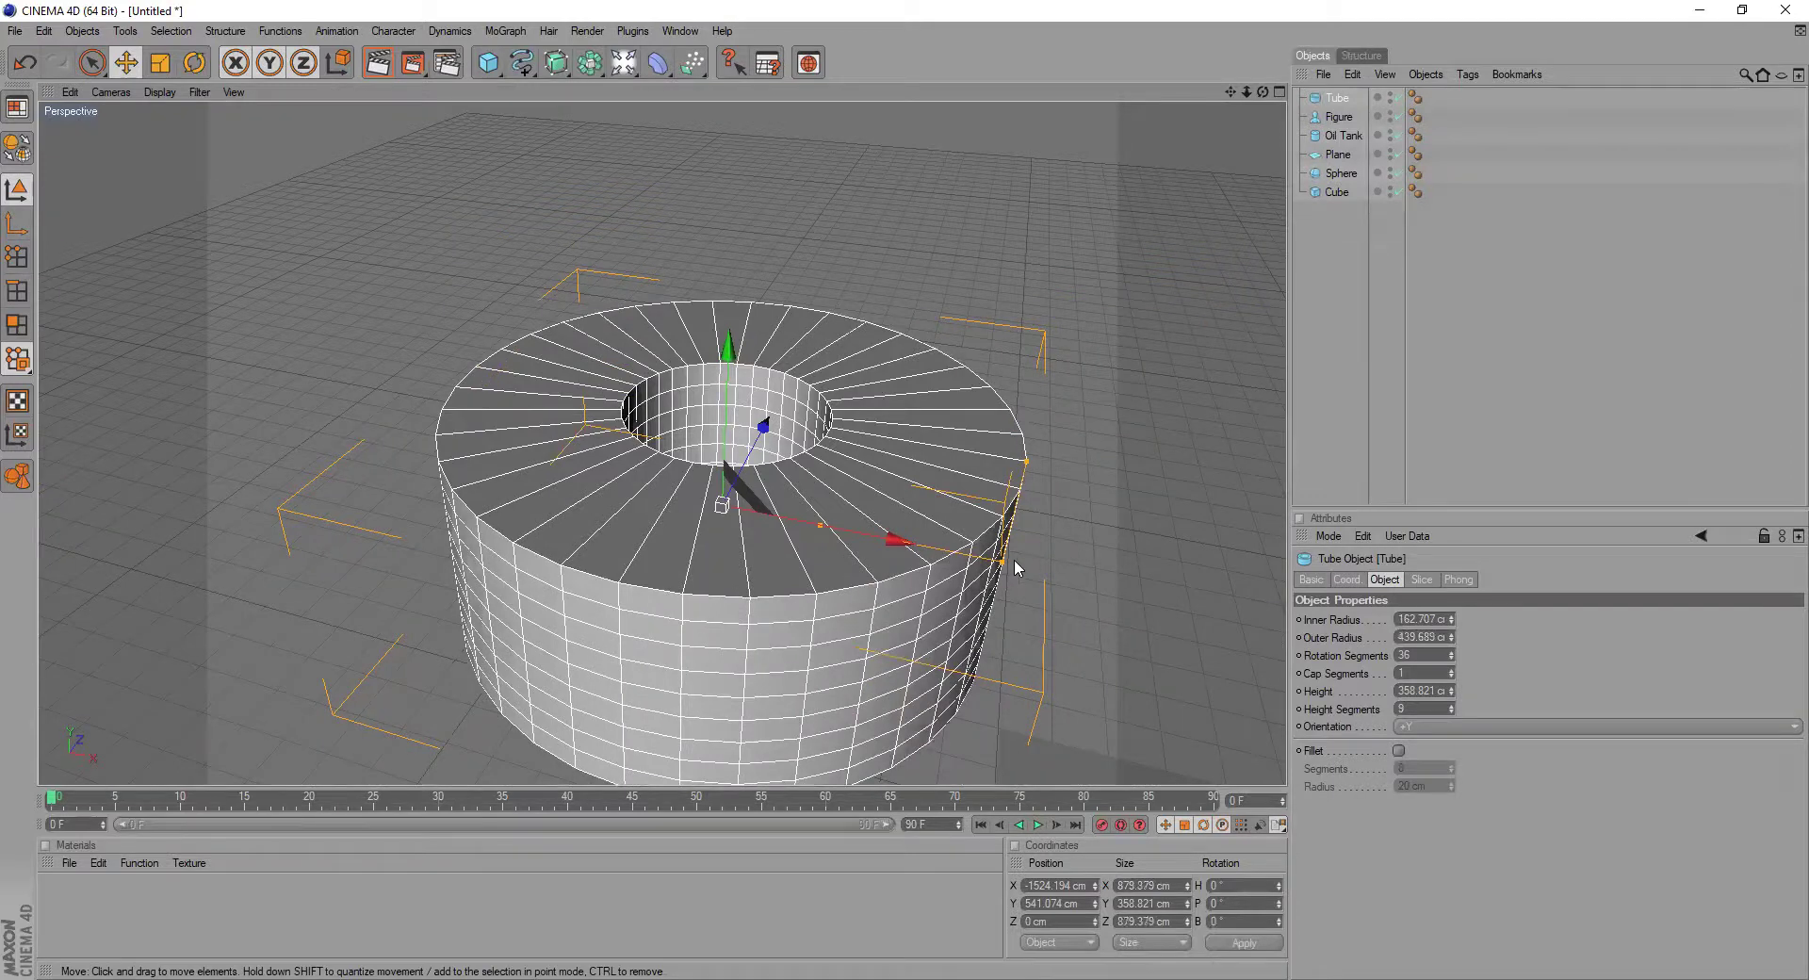
{"action": "left_click_drag", "start_coordinate": [1006, 562], "coordinate": [900, 542]}
{"action": "scroll", "coordinate": [927, 548], "scroll_direction": "up", "scroll_amount": 2}
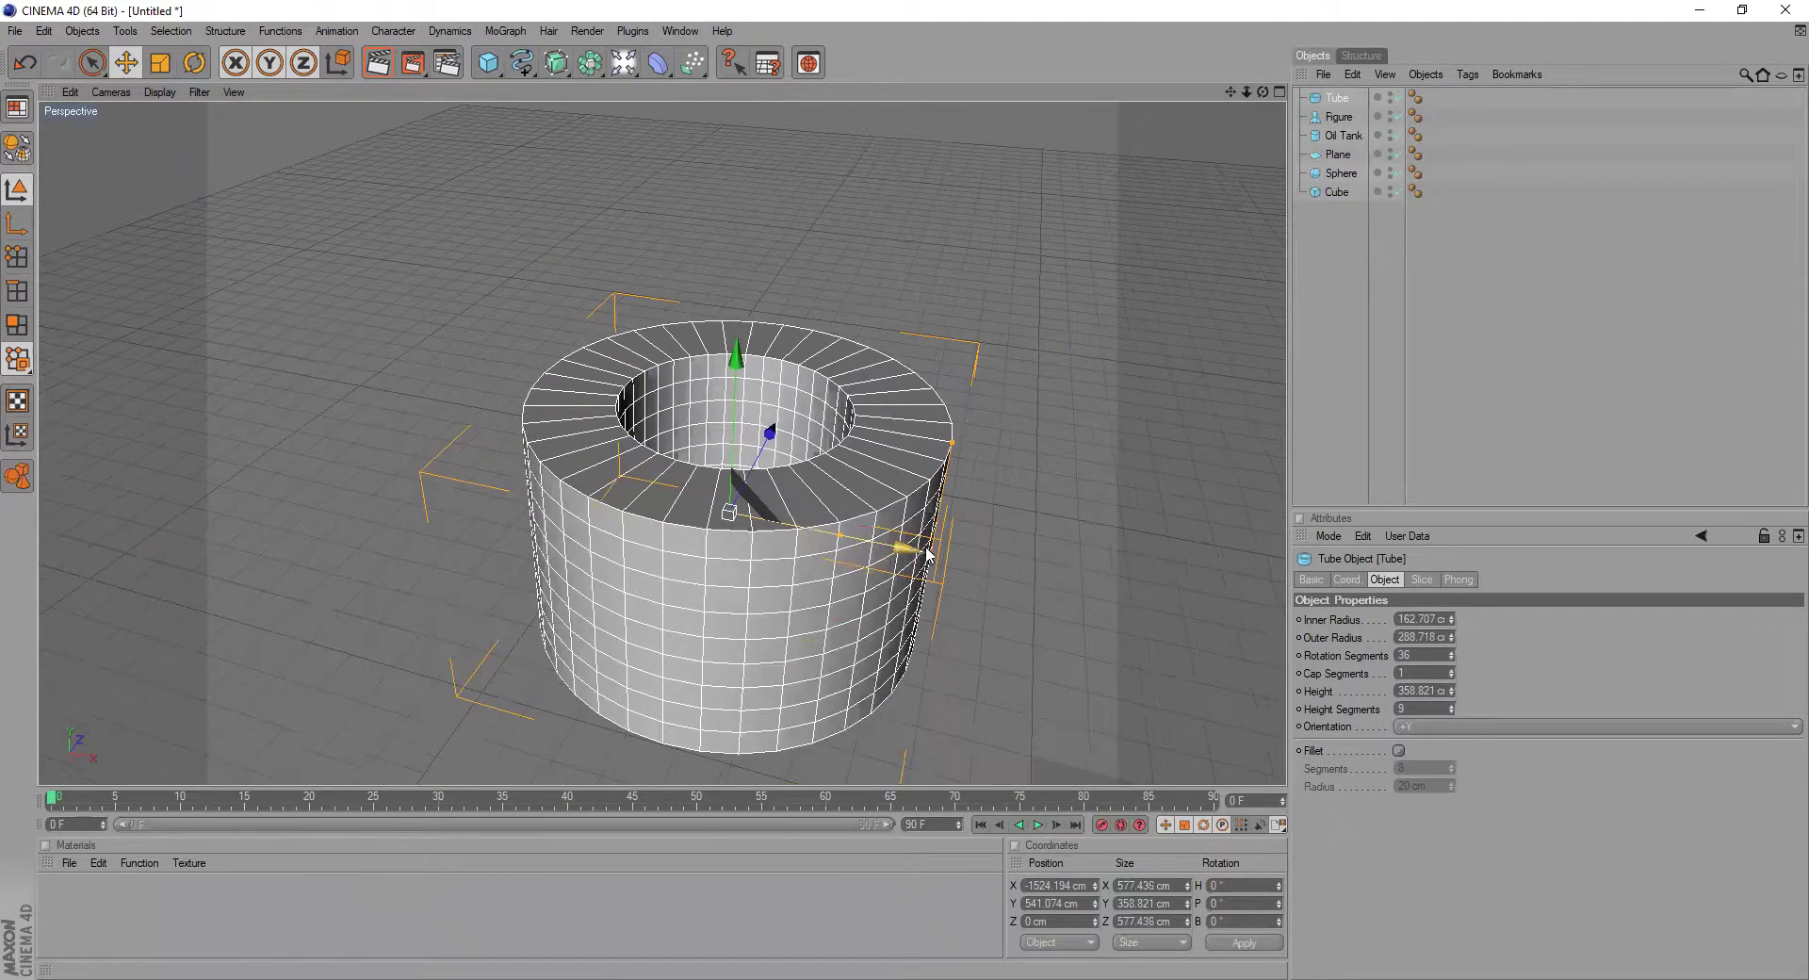
{"action": "left_click_drag", "start_coordinate": [930, 553], "coordinate": [1161, 601]}
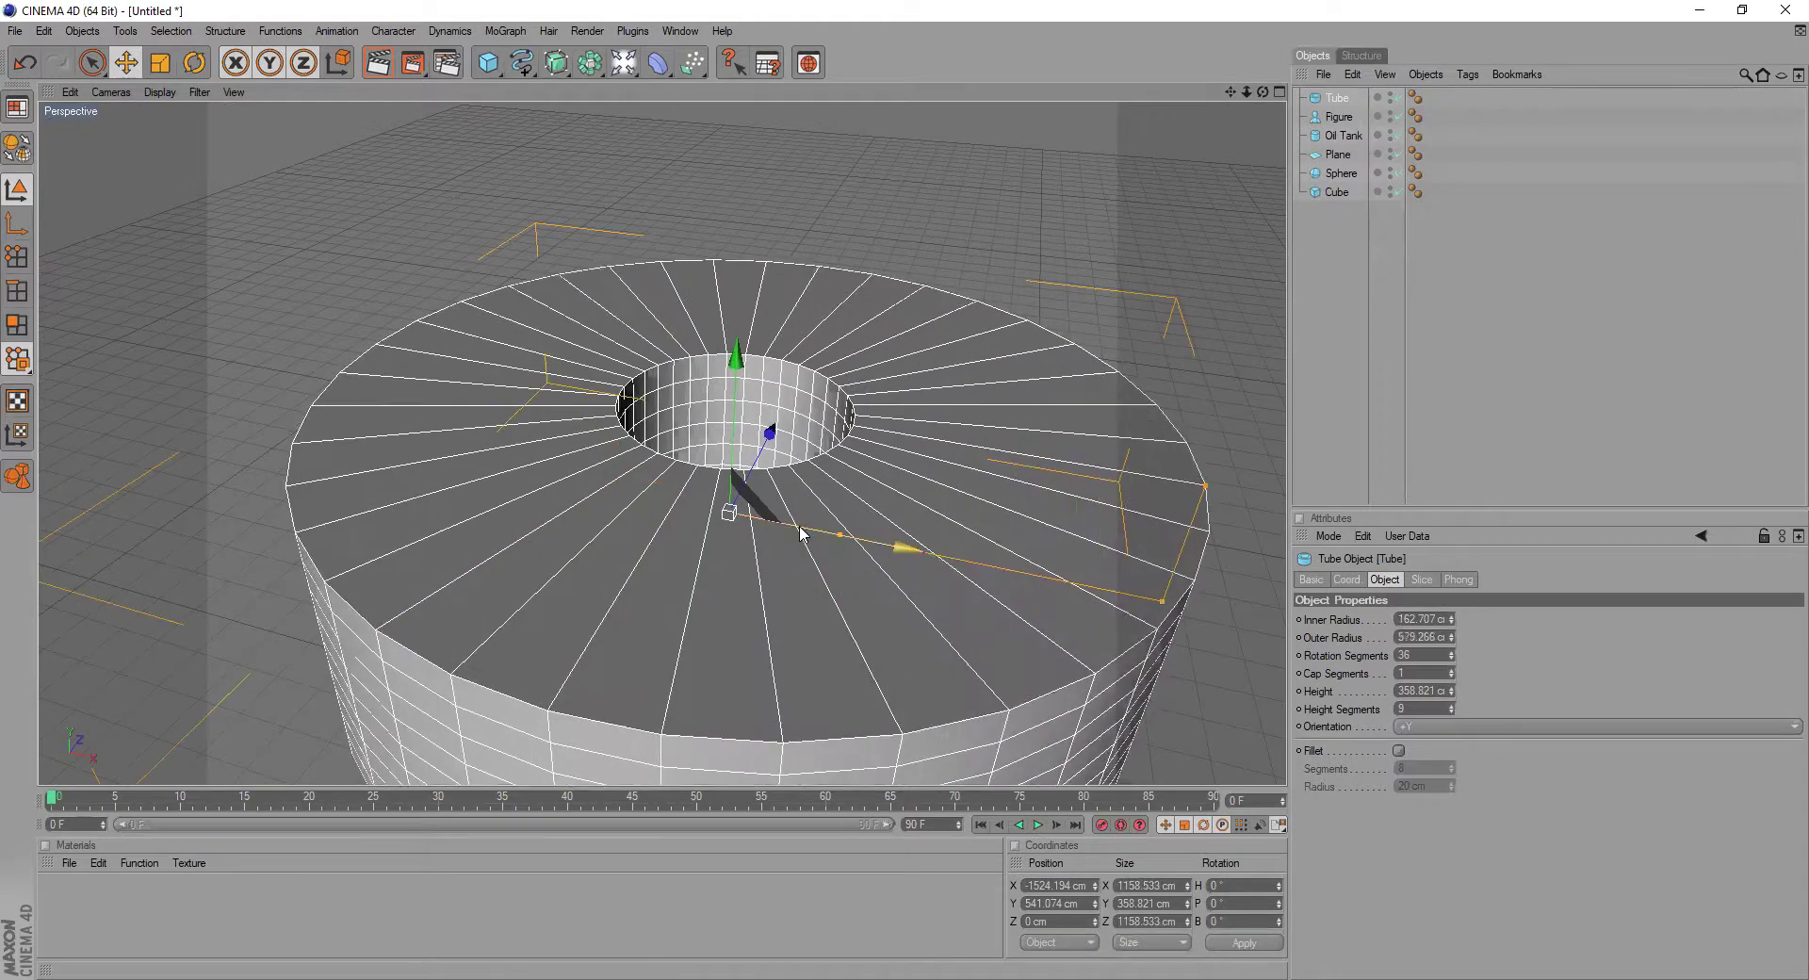
{"action": "left_click_drag", "start_coordinate": [840, 534], "coordinate": [961, 563]}
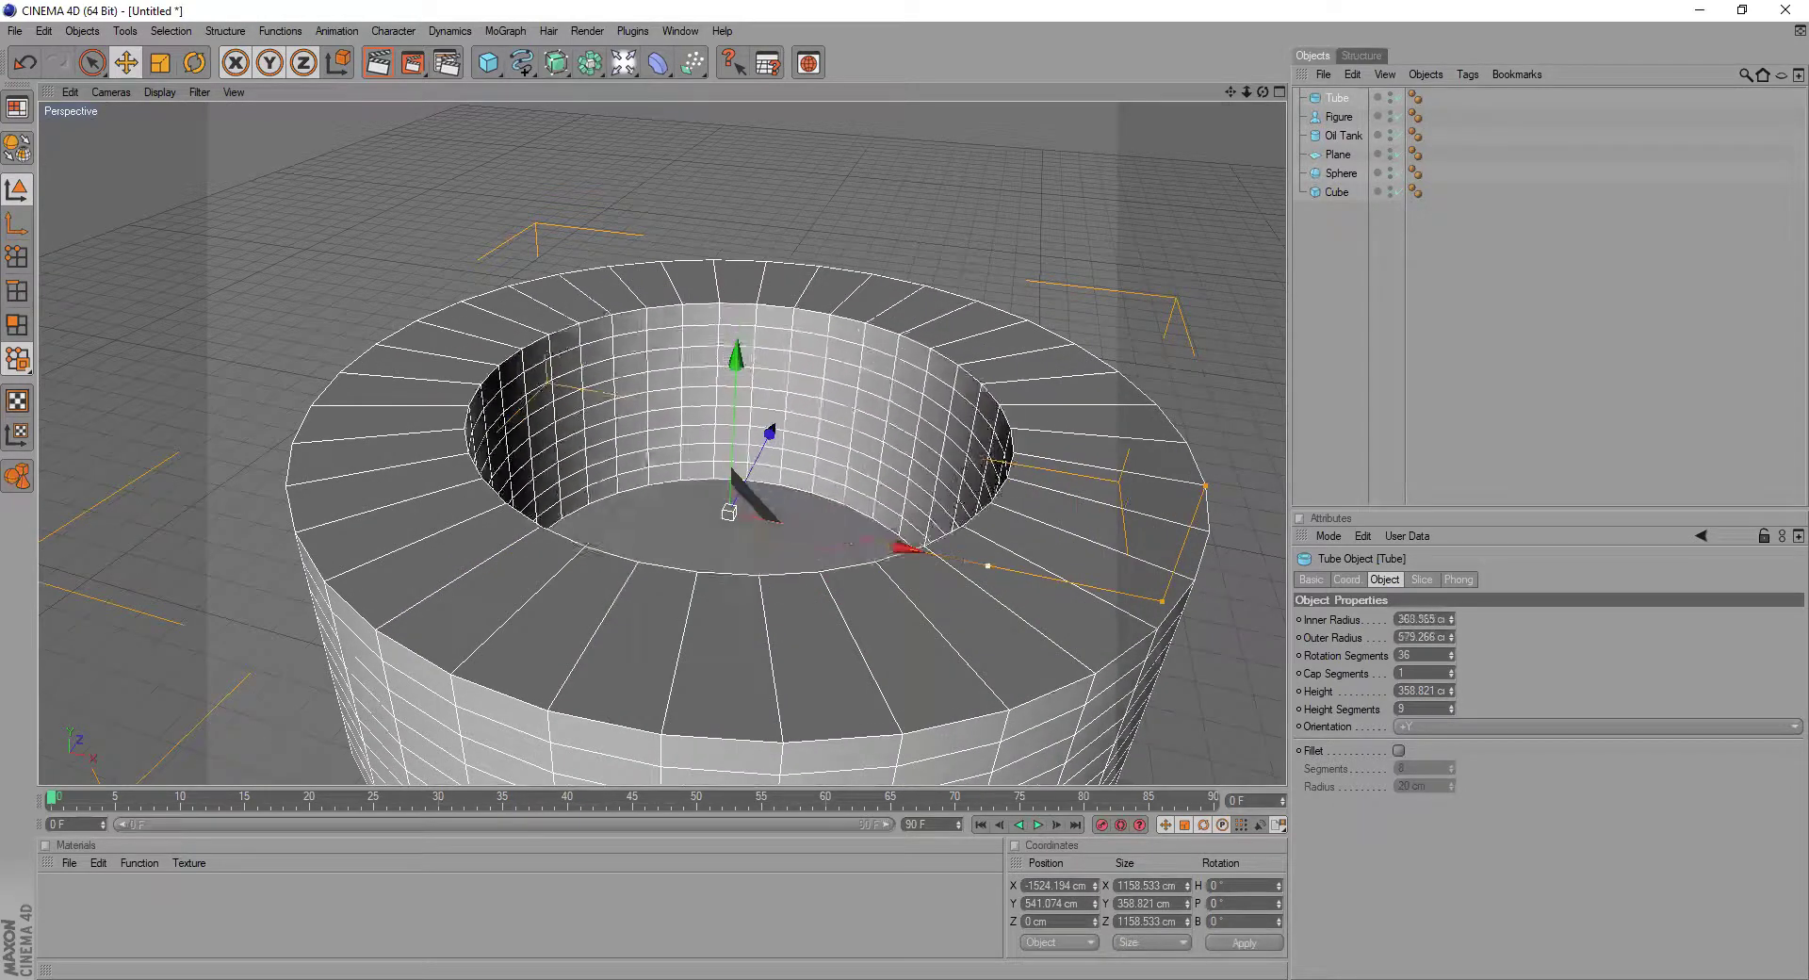
- Select the plane in the viewport and enlarge it to 1143 cm wide and 1666 cm high
{"action": "scroll", "coordinate": [789, 549], "scroll_direction": "down", "scroll_amount": 6}
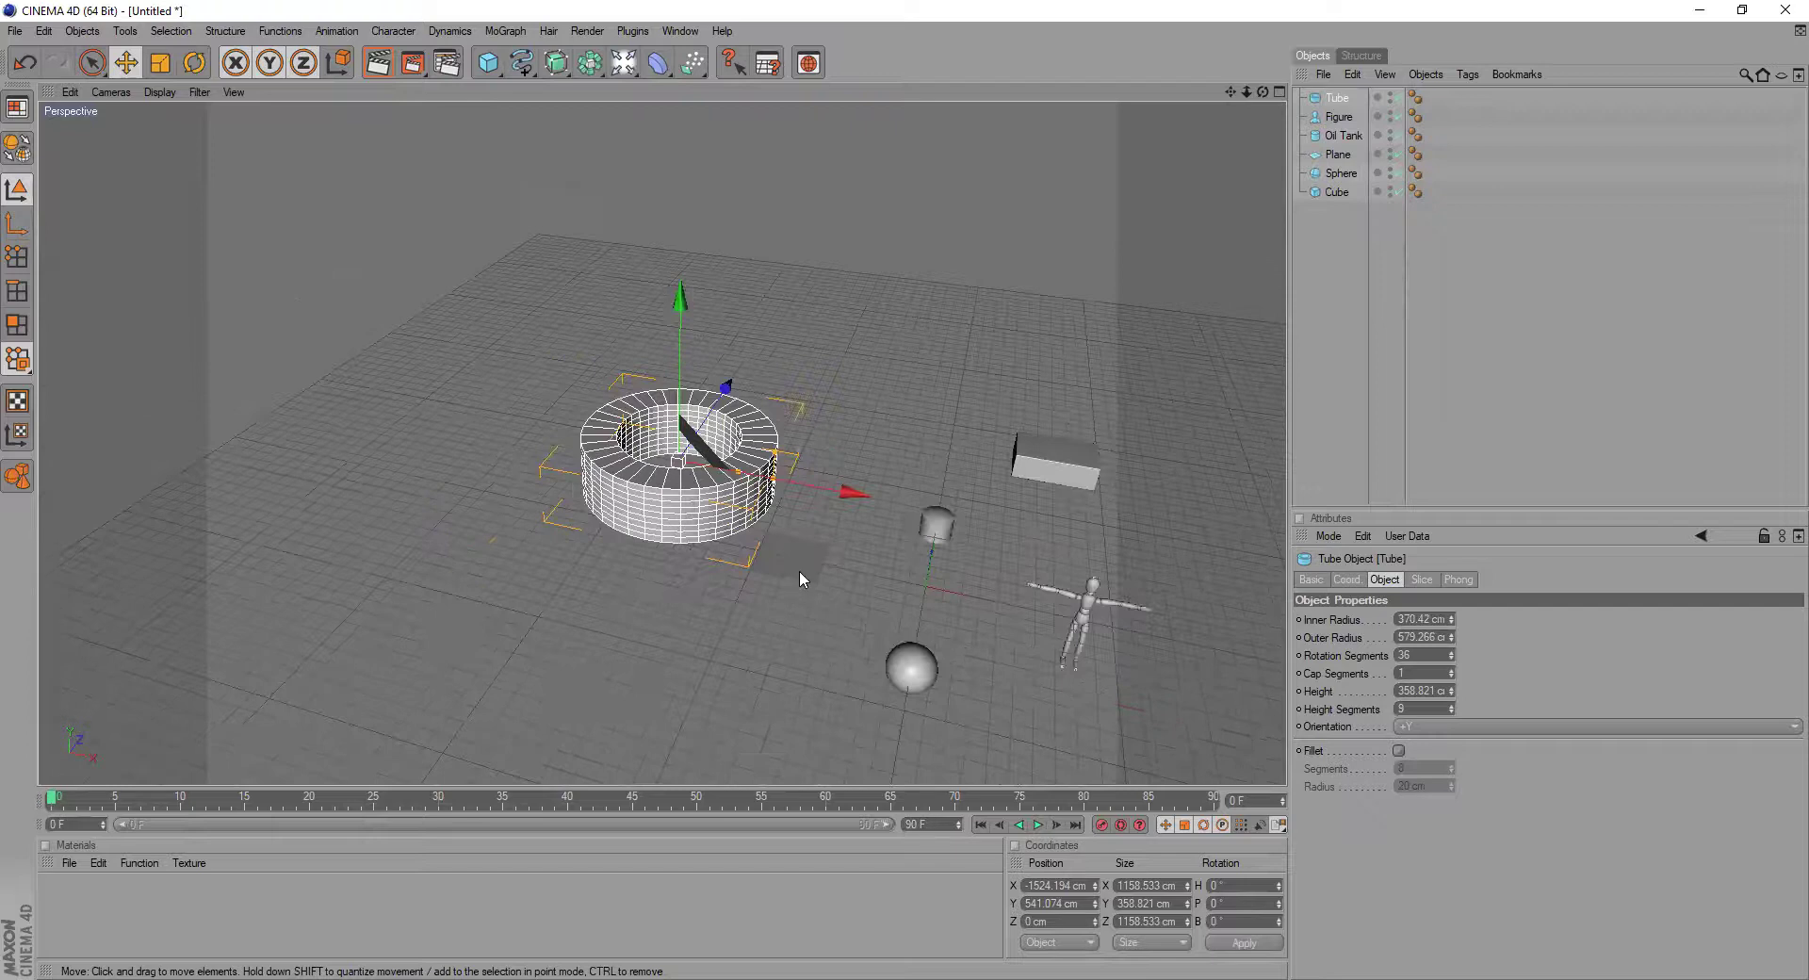
{"action": "left_click", "coordinate": [798, 569]}
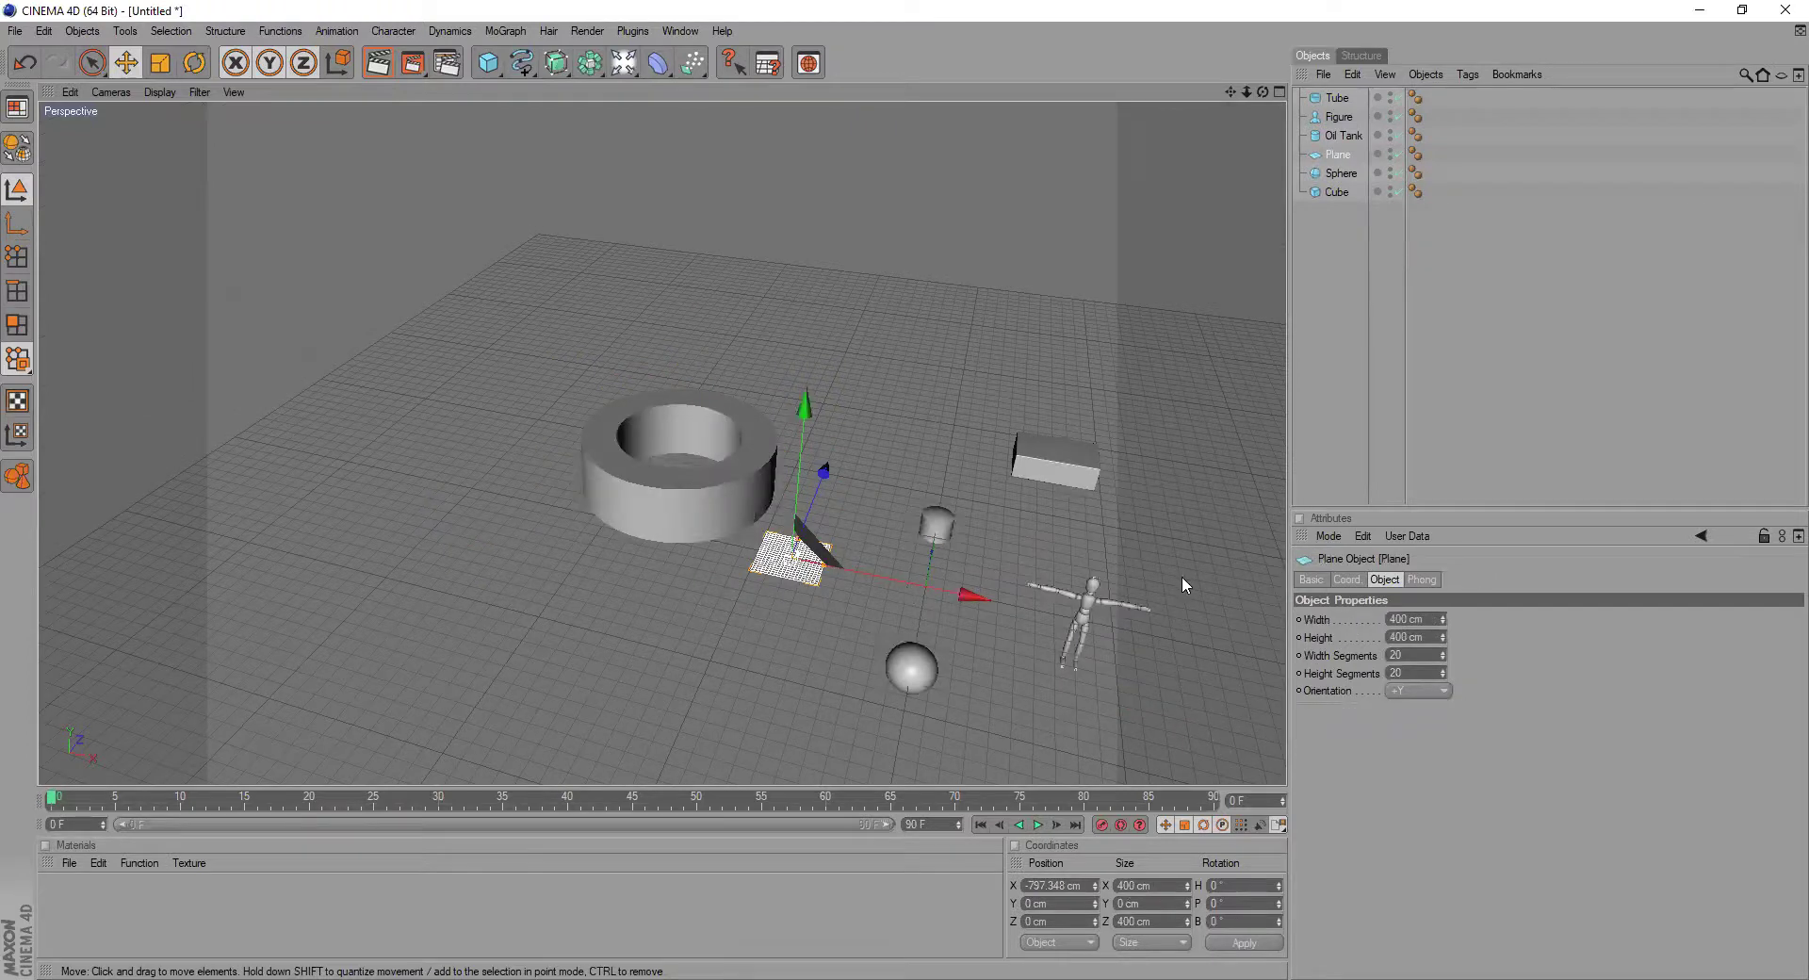
{"action": "scroll", "coordinate": [1208, 601], "scroll_direction": "up", "scroll_amount": 4}
{"action": "scroll", "coordinate": [1215, 603], "scroll_direction": "up", "scroll_amount": 1}
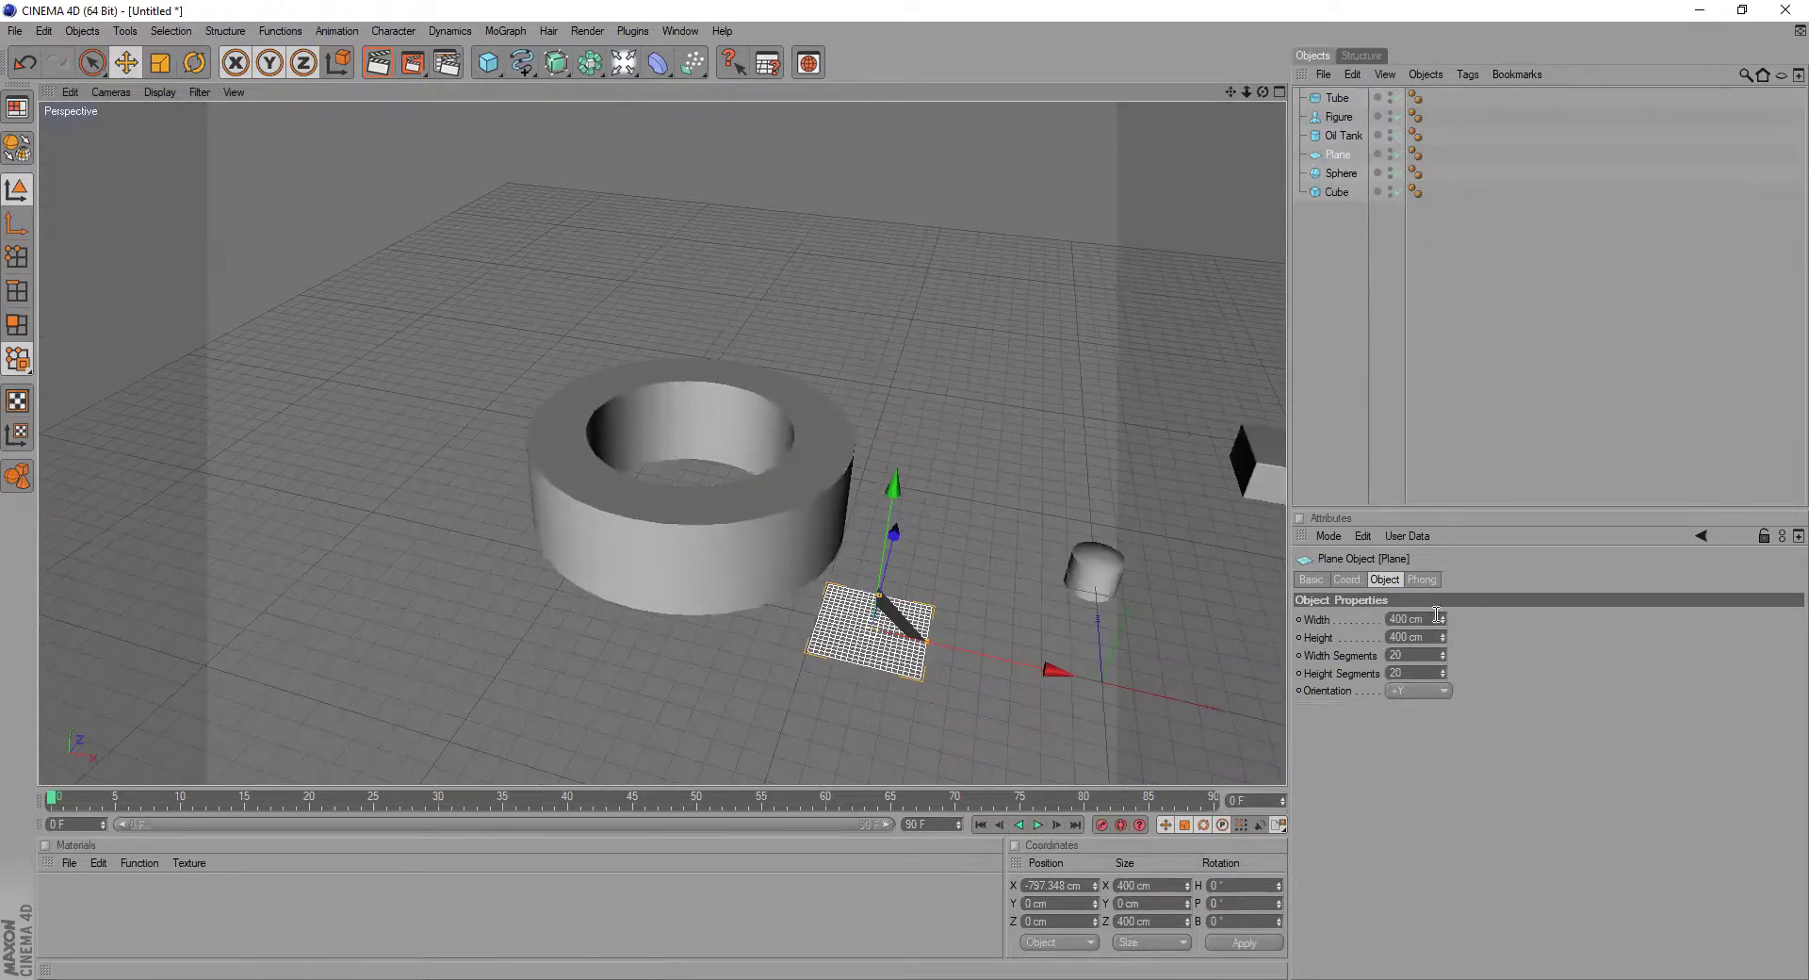
{"action": "left_click_drag", "start_coordinate": [1443, 619], "coordinate": [1442, 556]}
{"action": "mouse_move", "coordinate": [1507, 619]}
{"action": "left_mouse_down"}
{"action": "mouse_move", "coordinate": [1479, 637]}
{"action": "mouse_move", "coordinate": [1507, 636]}
{"action": "left_mouse_up"}
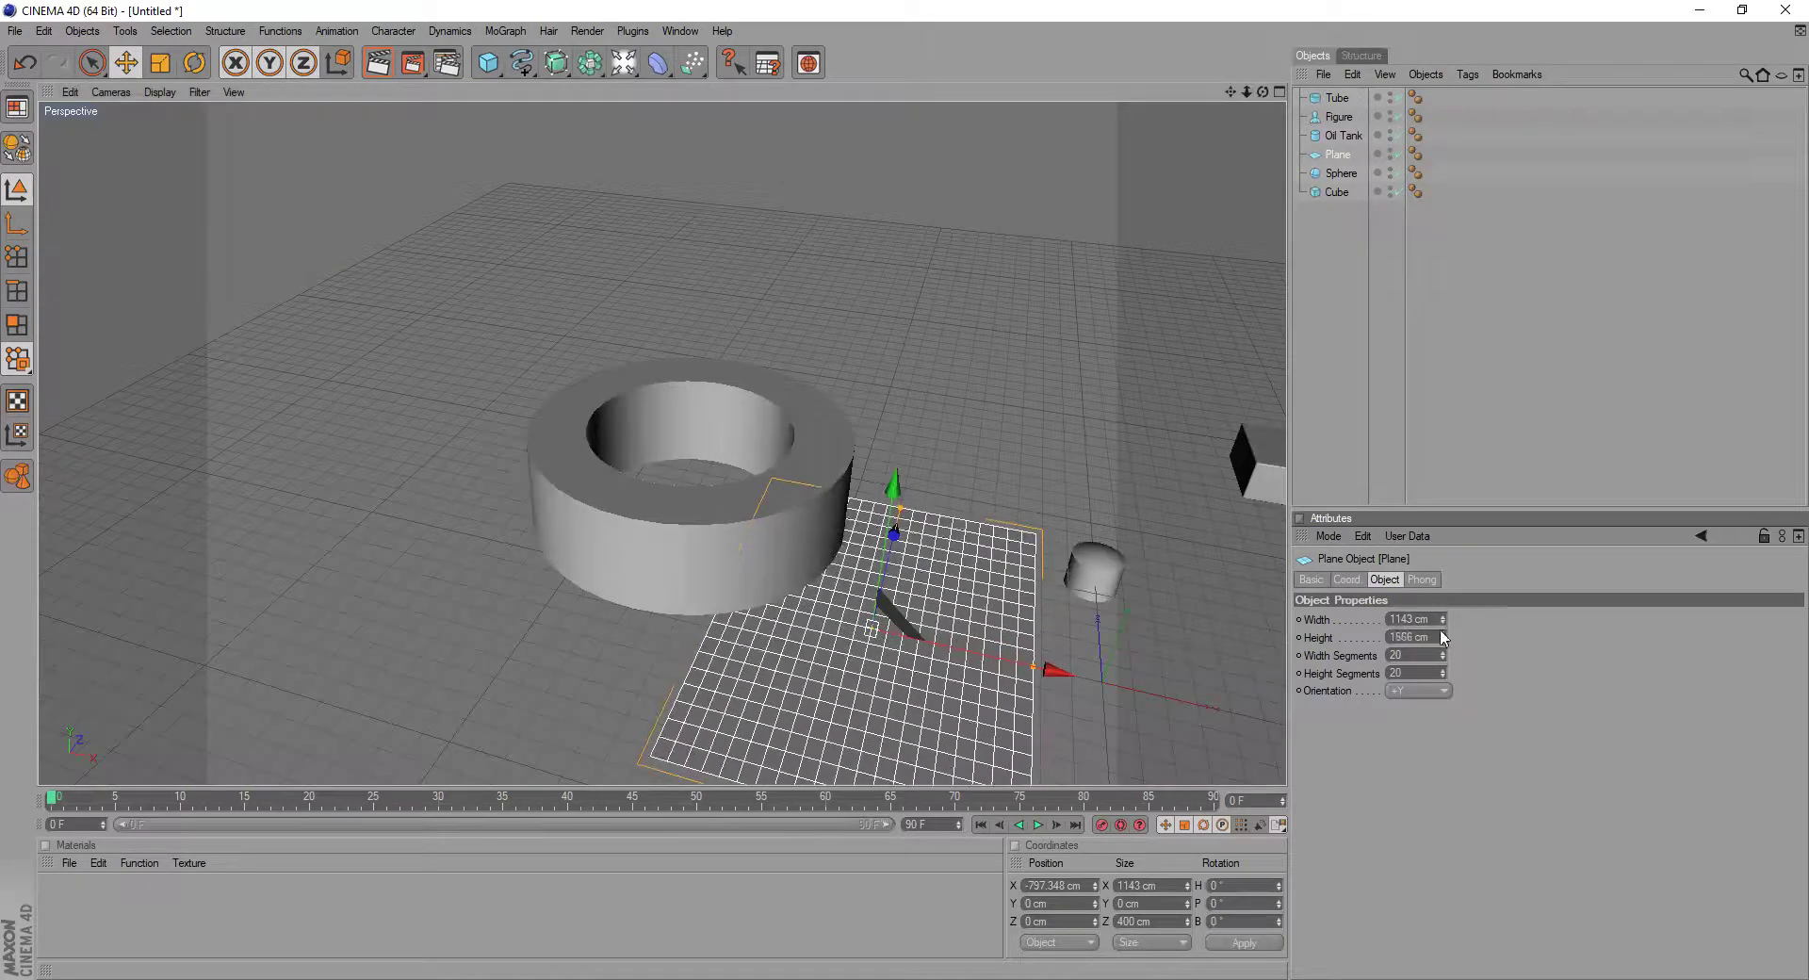
{"action": "mouse_move", "coordinate": [1264, 93]}
{"action": "left_mouse_down"}
{"action": "mouse_move", "coordinate": [1263, 118]}
{"action": "mouse_move", "coordinate": [1265, 95]}
{"action": "left_mouse_up"}
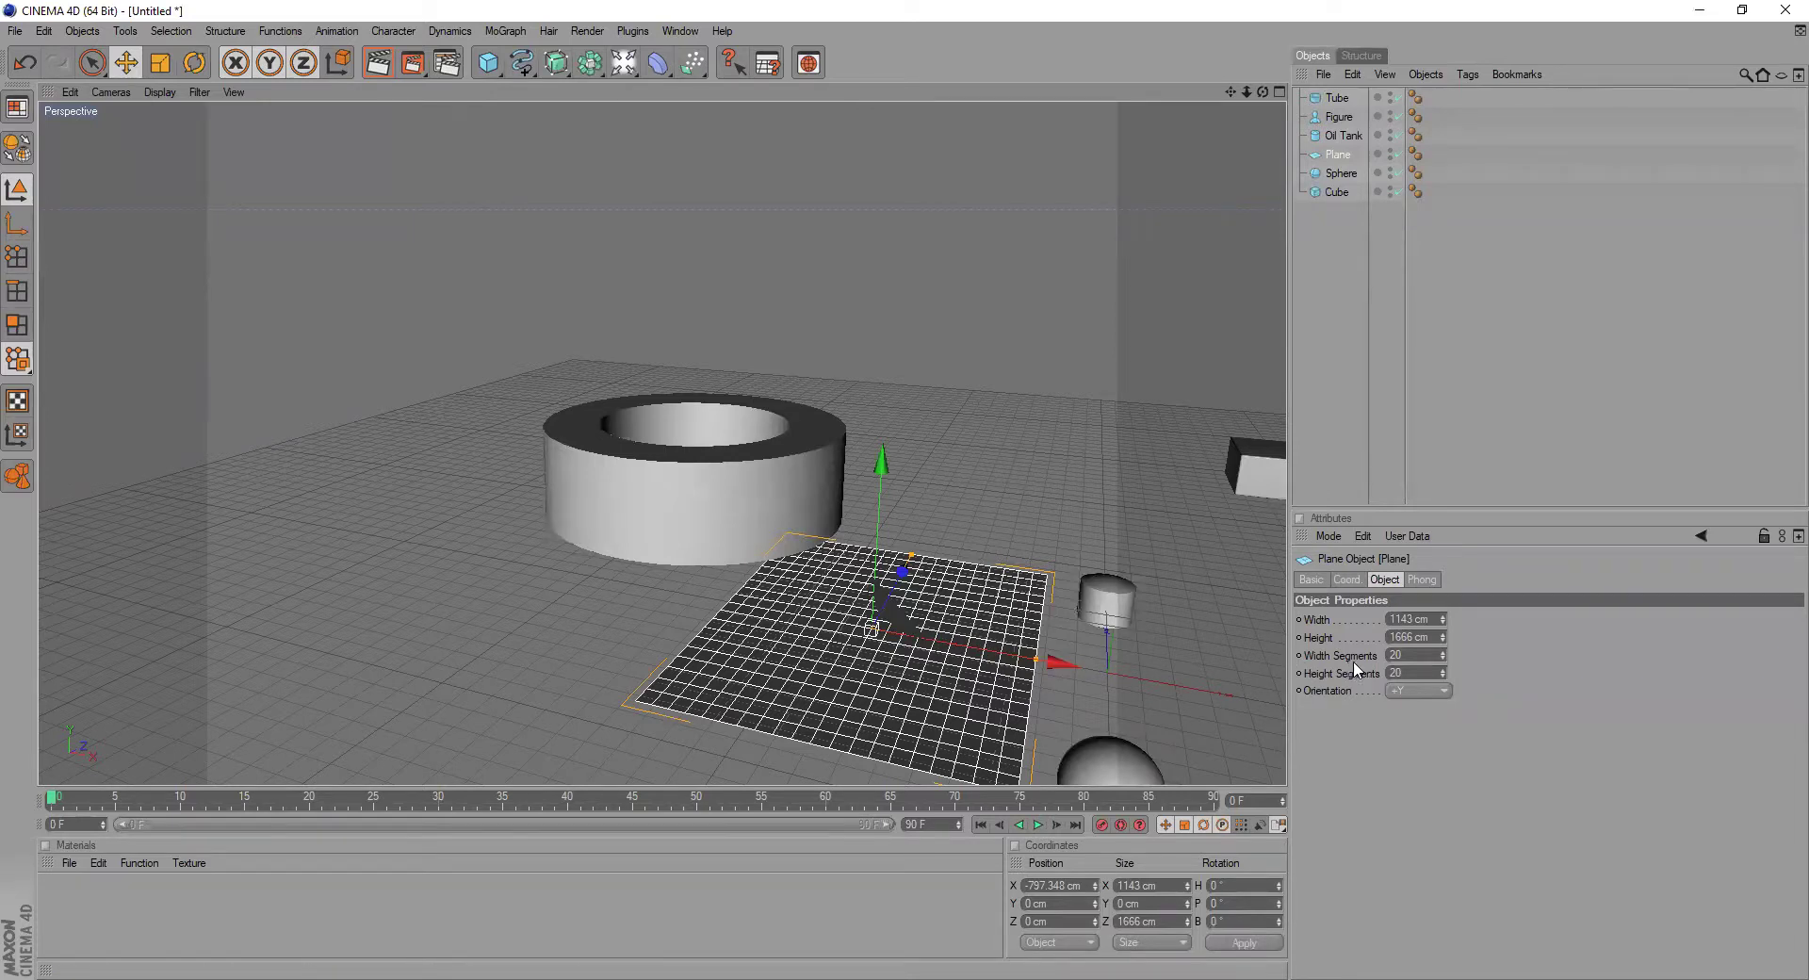
- Select the tube and the cube one after the other in the viewport to compare their object properties
{"action": "scroll", "coordinate": [1112, 600], "scroll_direction": "down", "scroll_amount": 2}
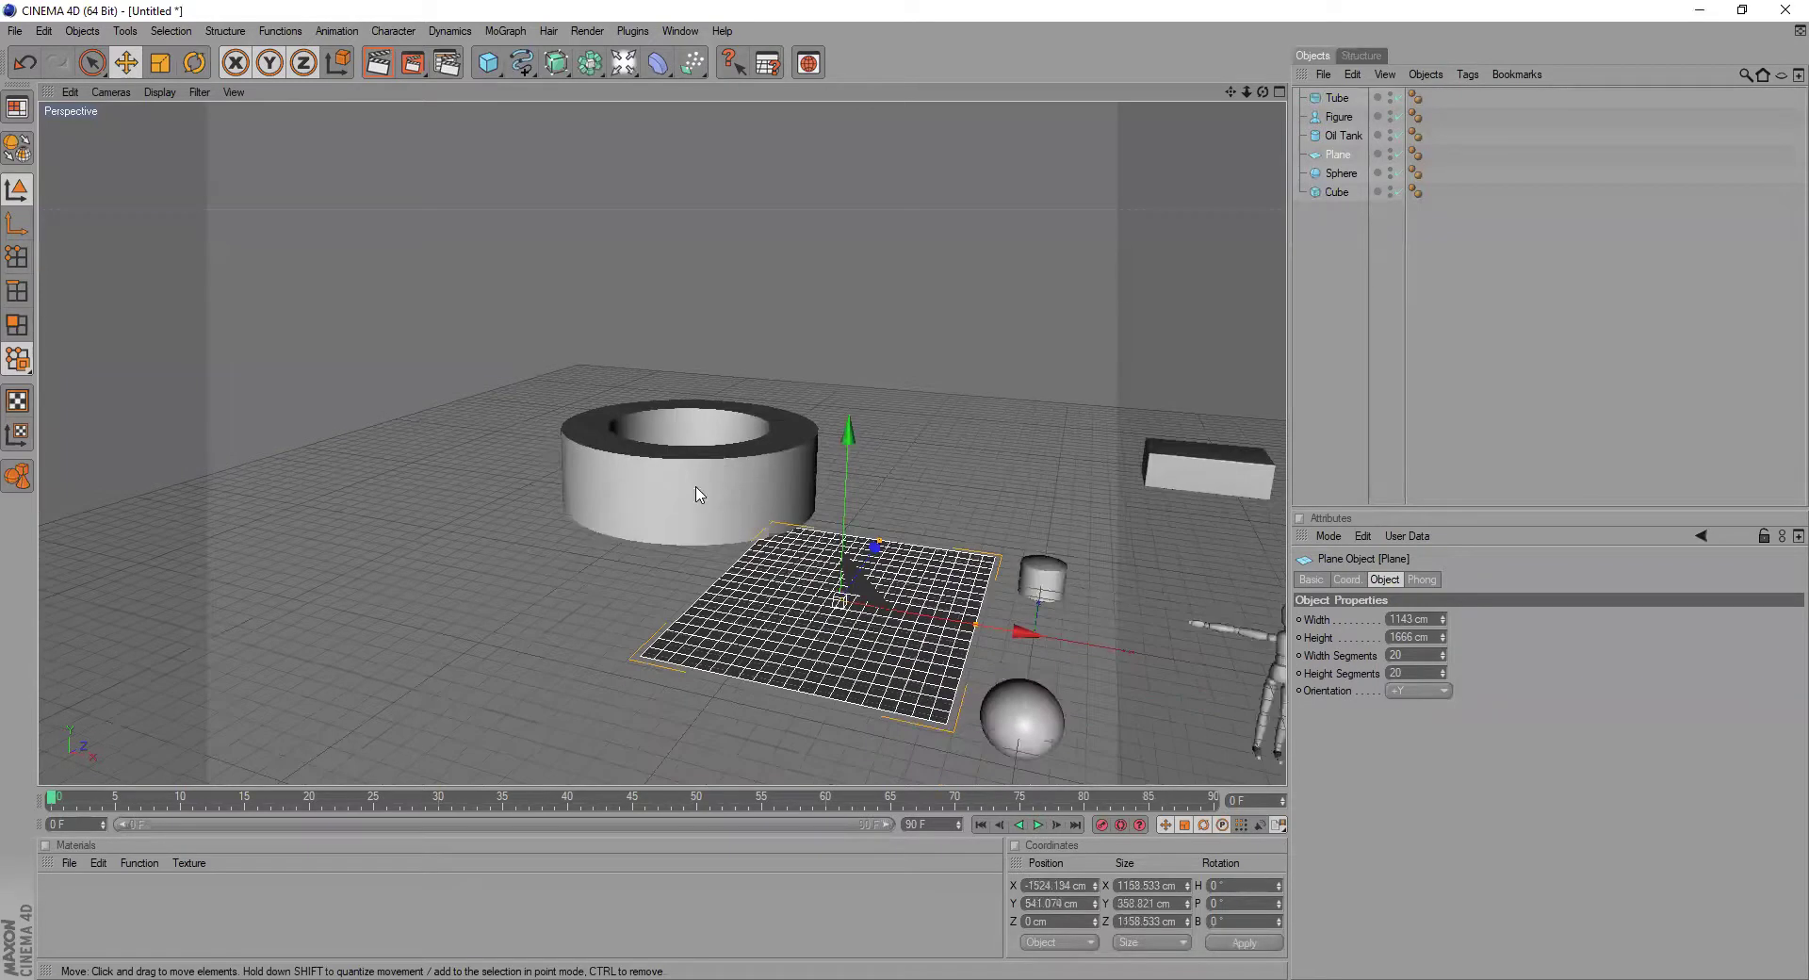
{"action": "left_click", "coordinate": [698, 491]}
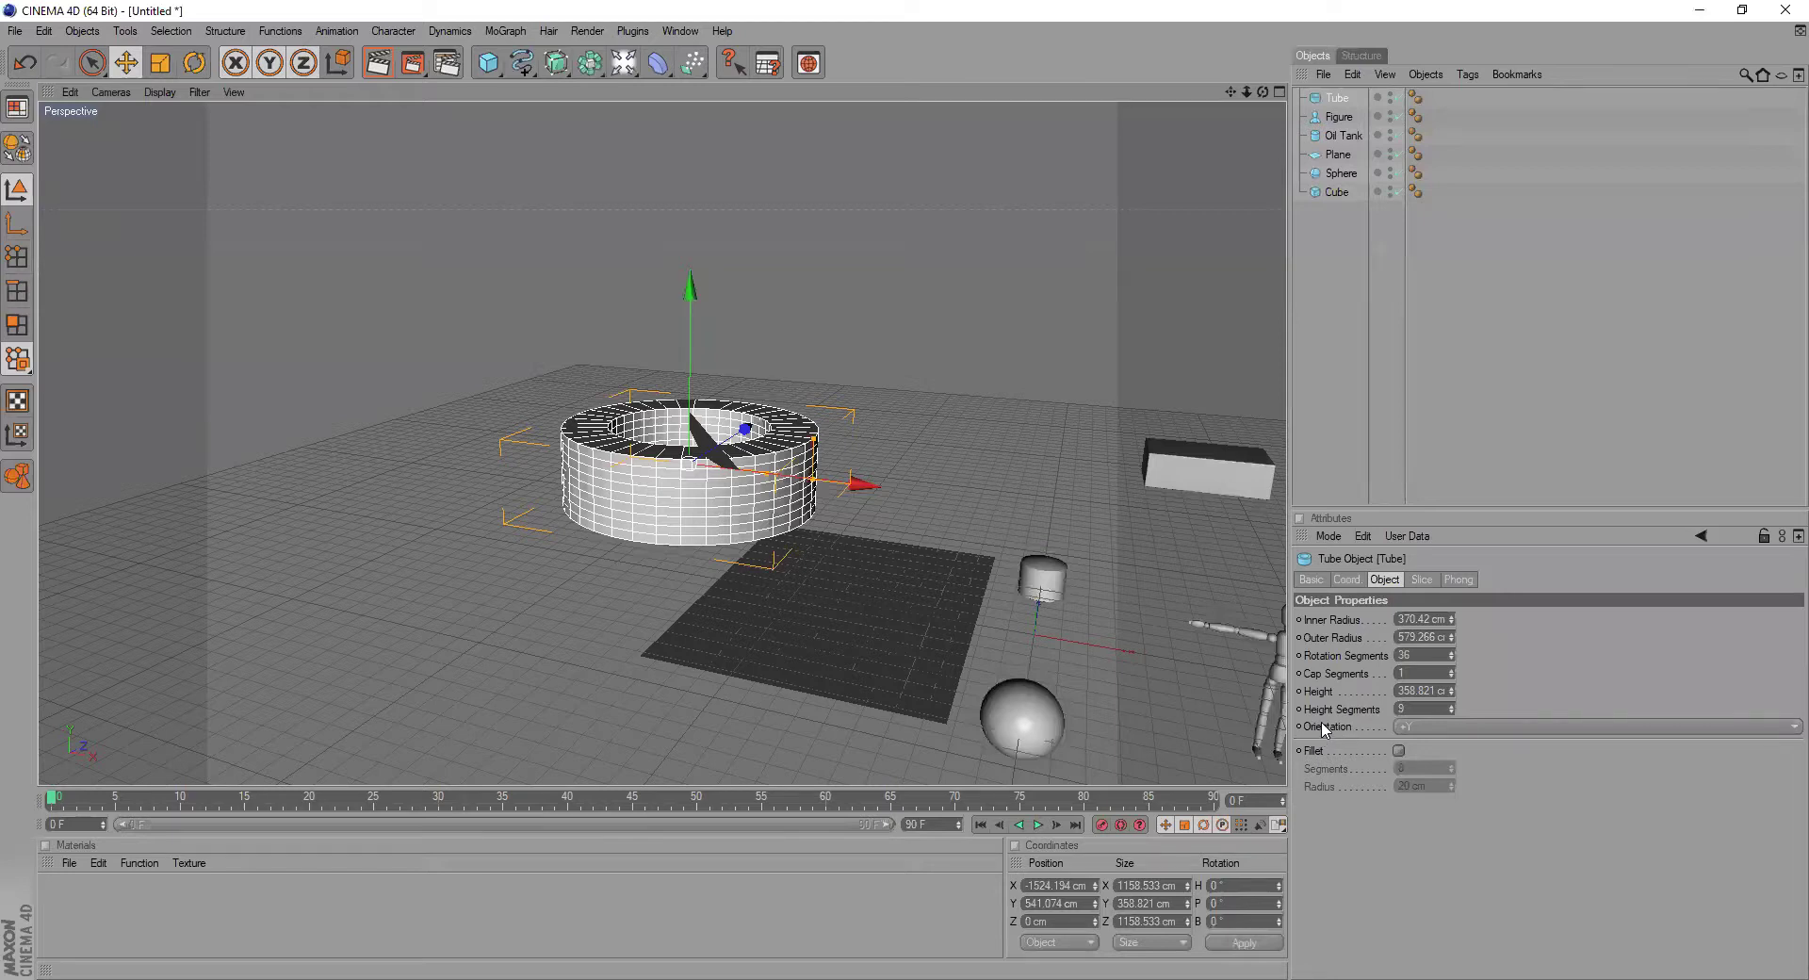
{"action": "left_click", "coordinate": [1220, 480]}
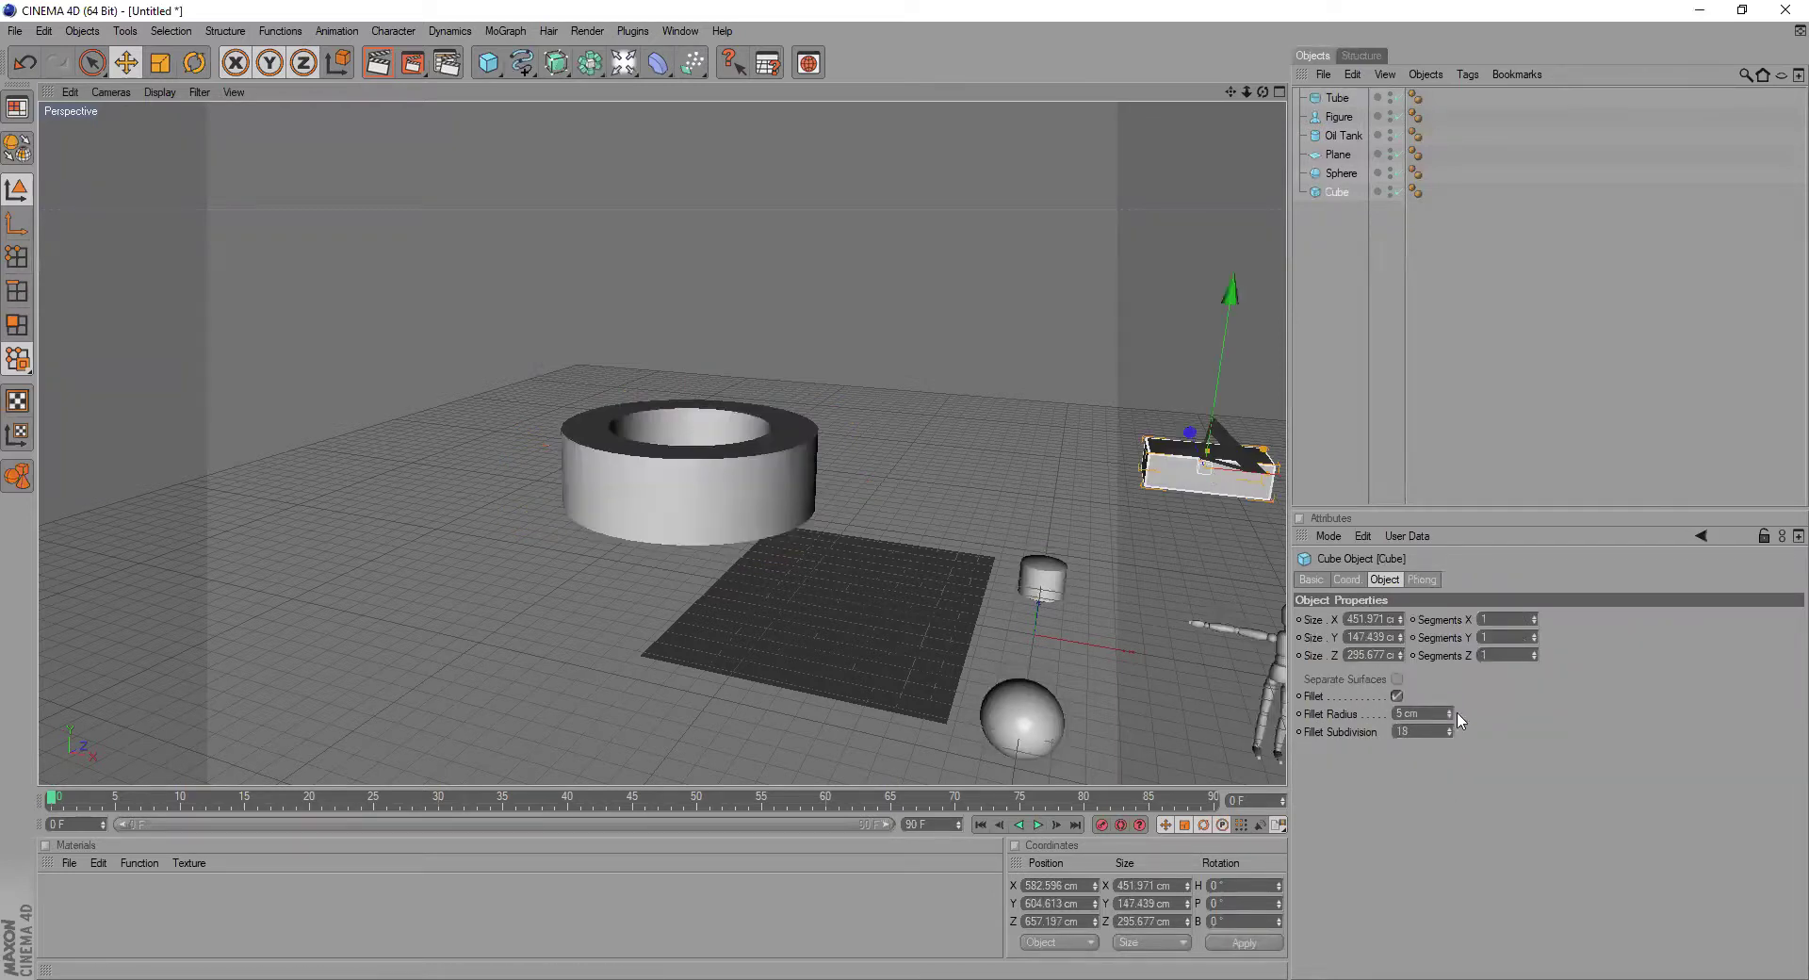
- Select the tube again and try the +X and -X orientations
{"action": "left_click", "coordinate": [694, 479]}
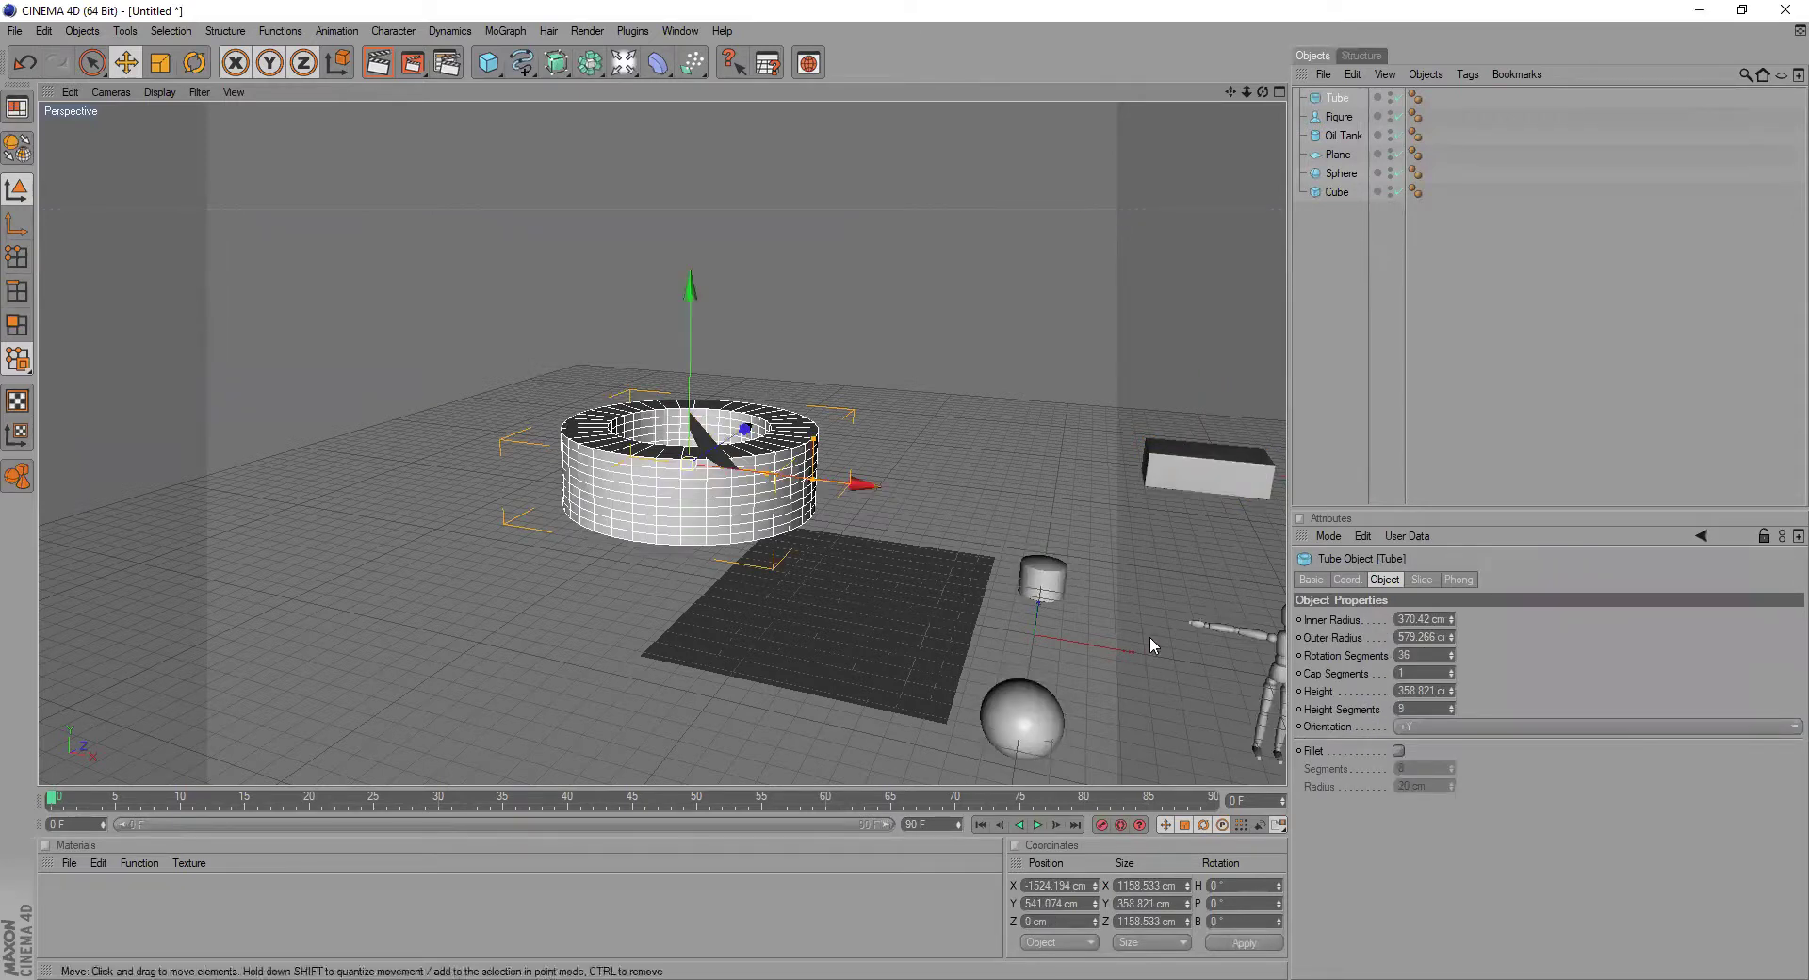
{"action": "left_click", "coordinate": [1424, 727]}
{"action": "left_click", "coordinate": [1429, 746]}
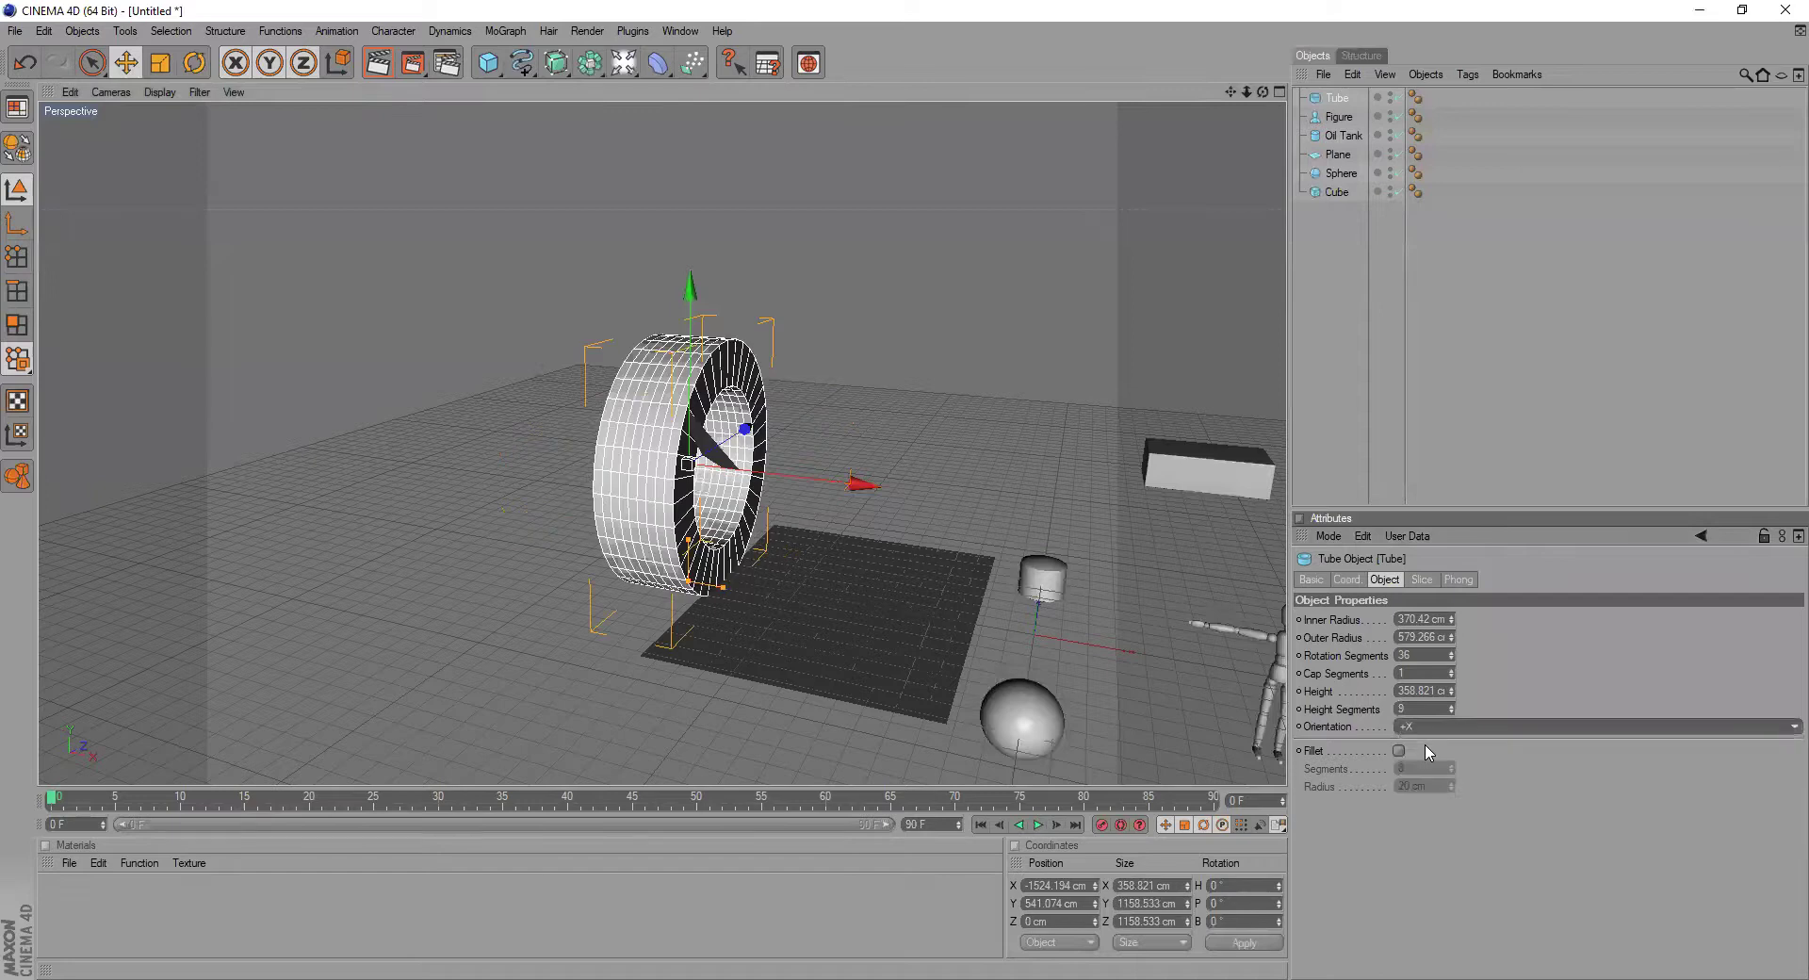
{"action": "left_click", "coordinate": [1429, 736]}
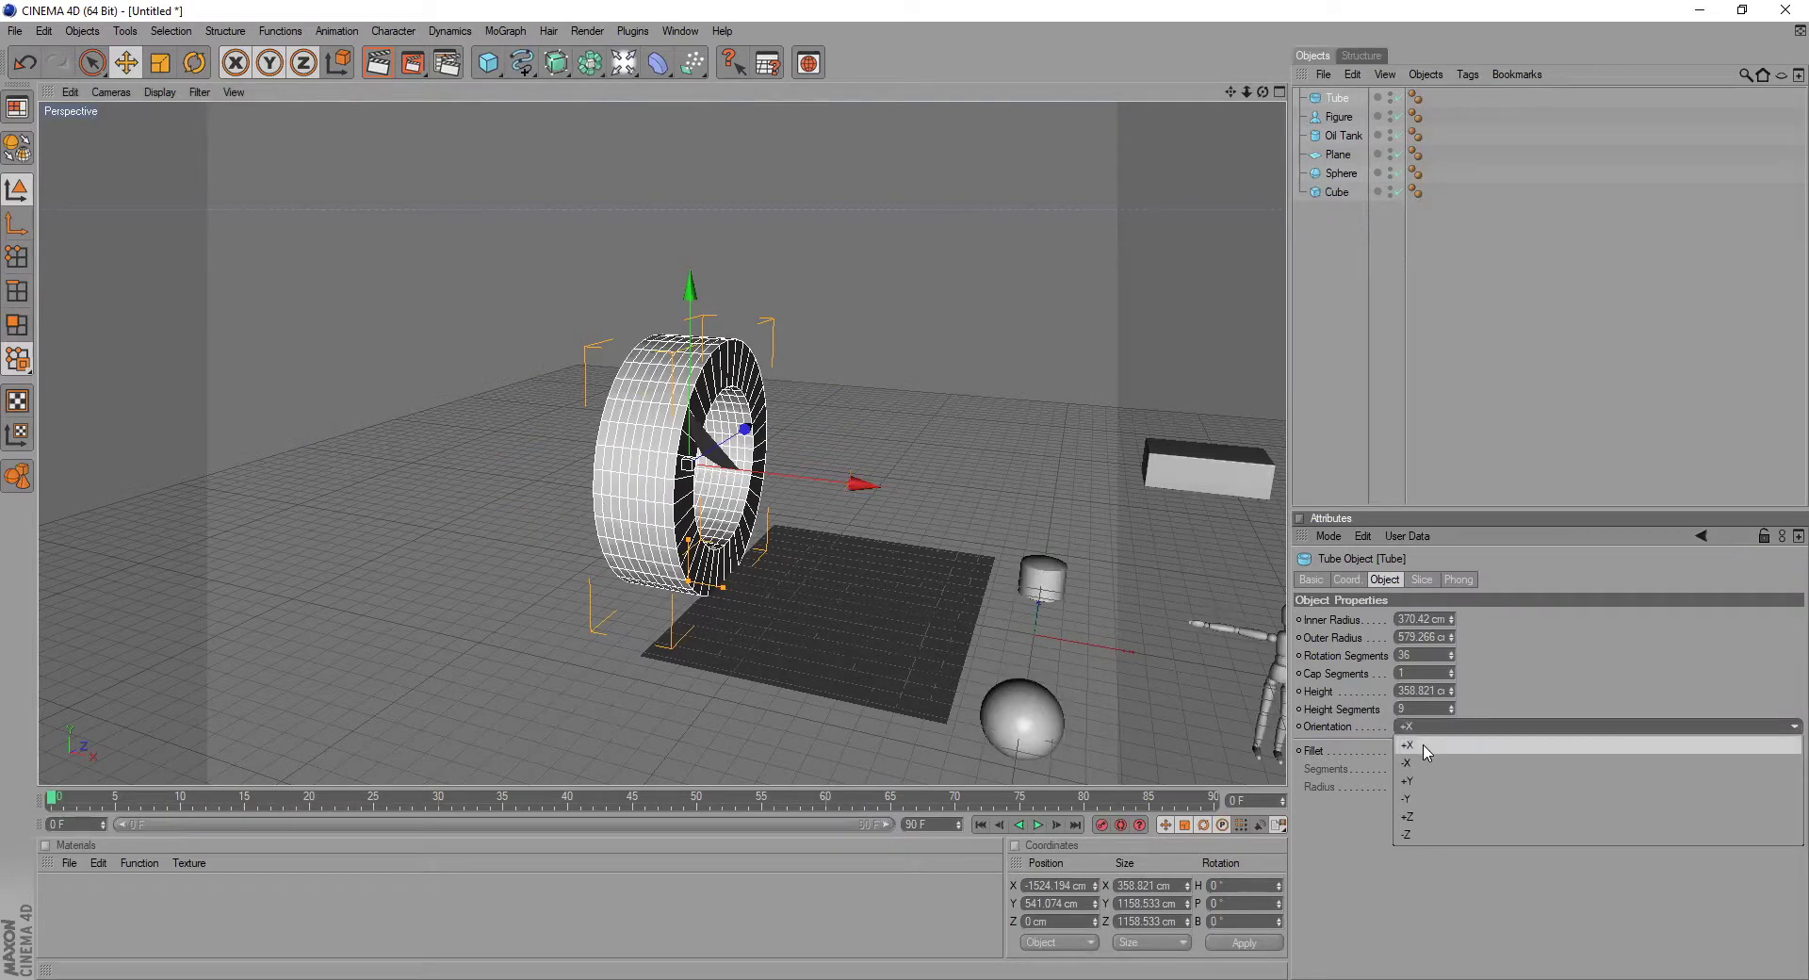
{"action": "left_click", "coordinate": [1425, 765]}
- Cycle the tube's orientation through -Y, +Z and -Z
{"action": "left_click", "coordinate": [1438, 736]}
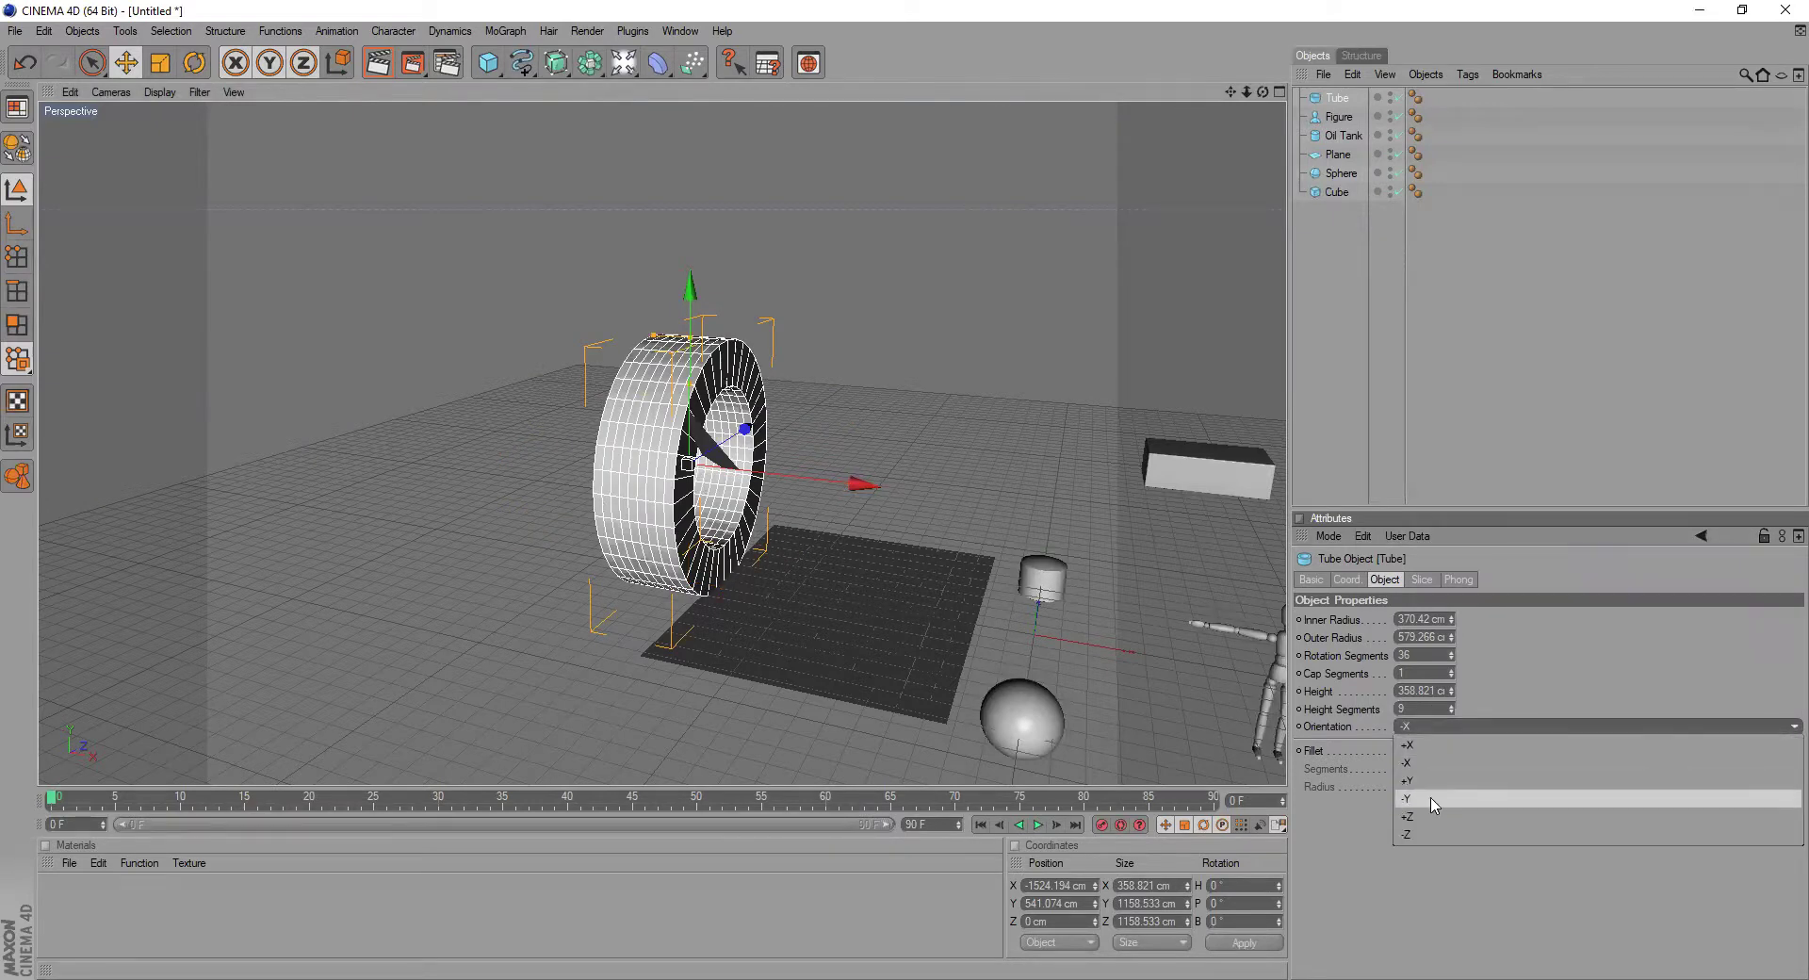
{"action": "left_click", "coordinate": [1430, 803]}
{"action": "left_click", "coordinate": [1432, 734]}
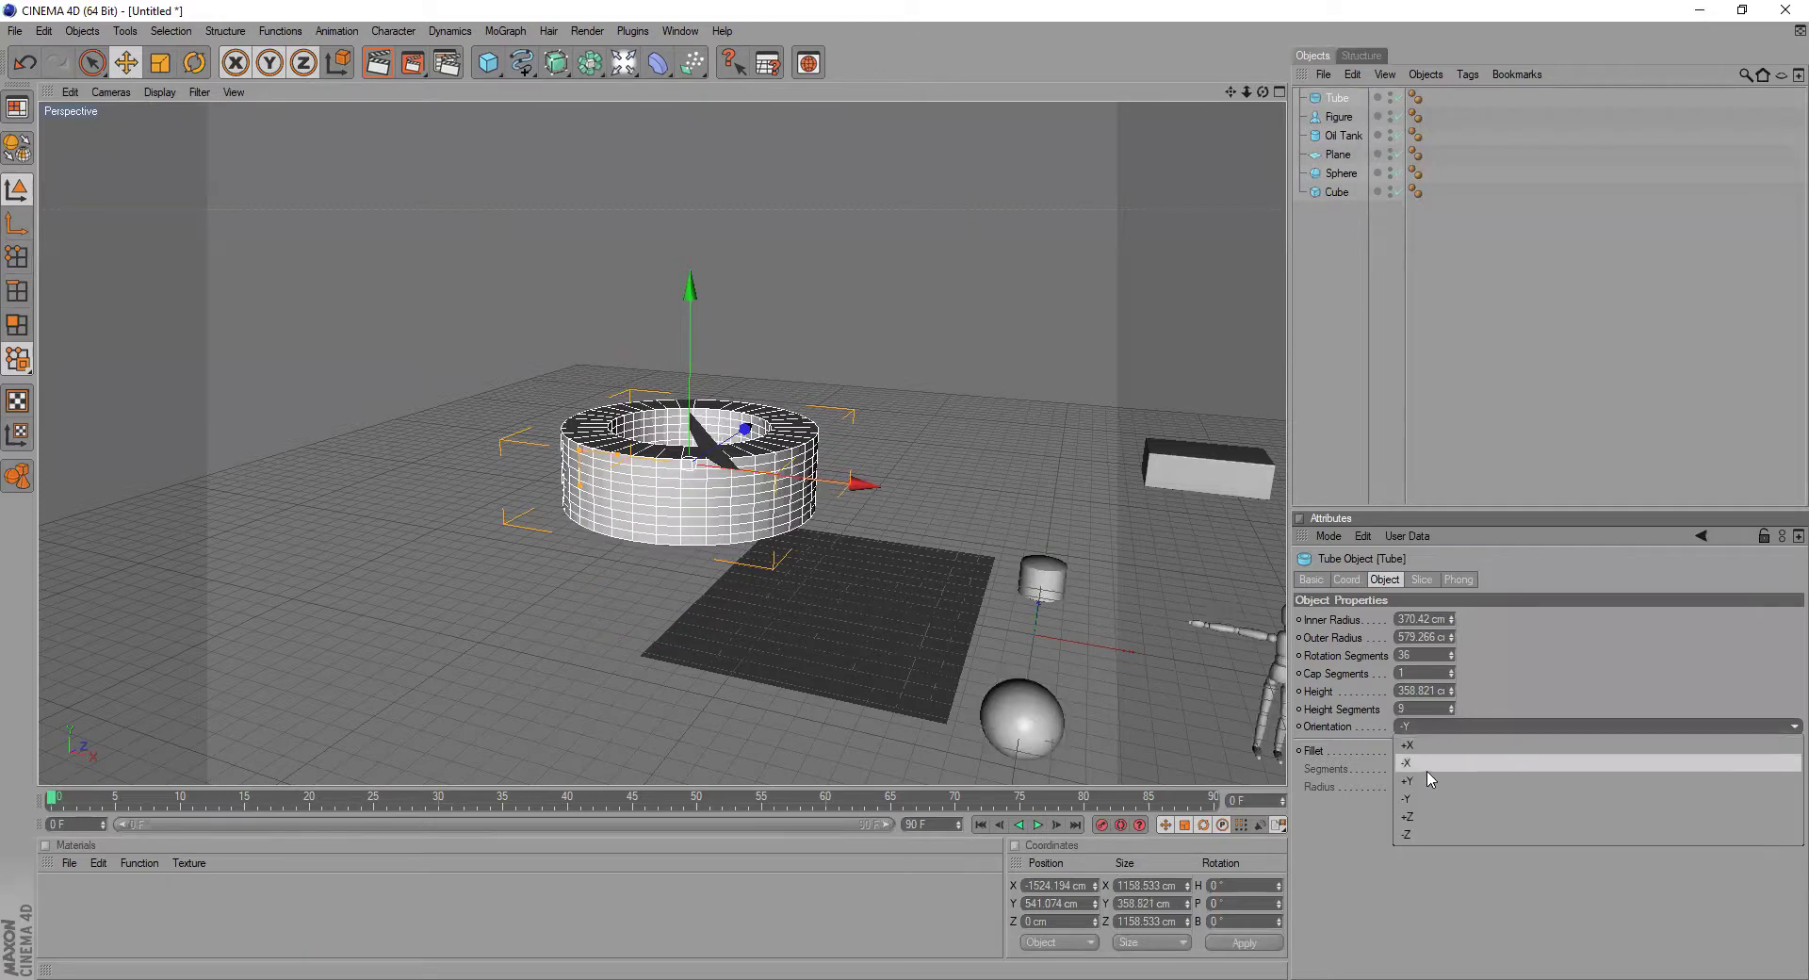
{"action": "left_click", "coordinate": [1429, 817]}
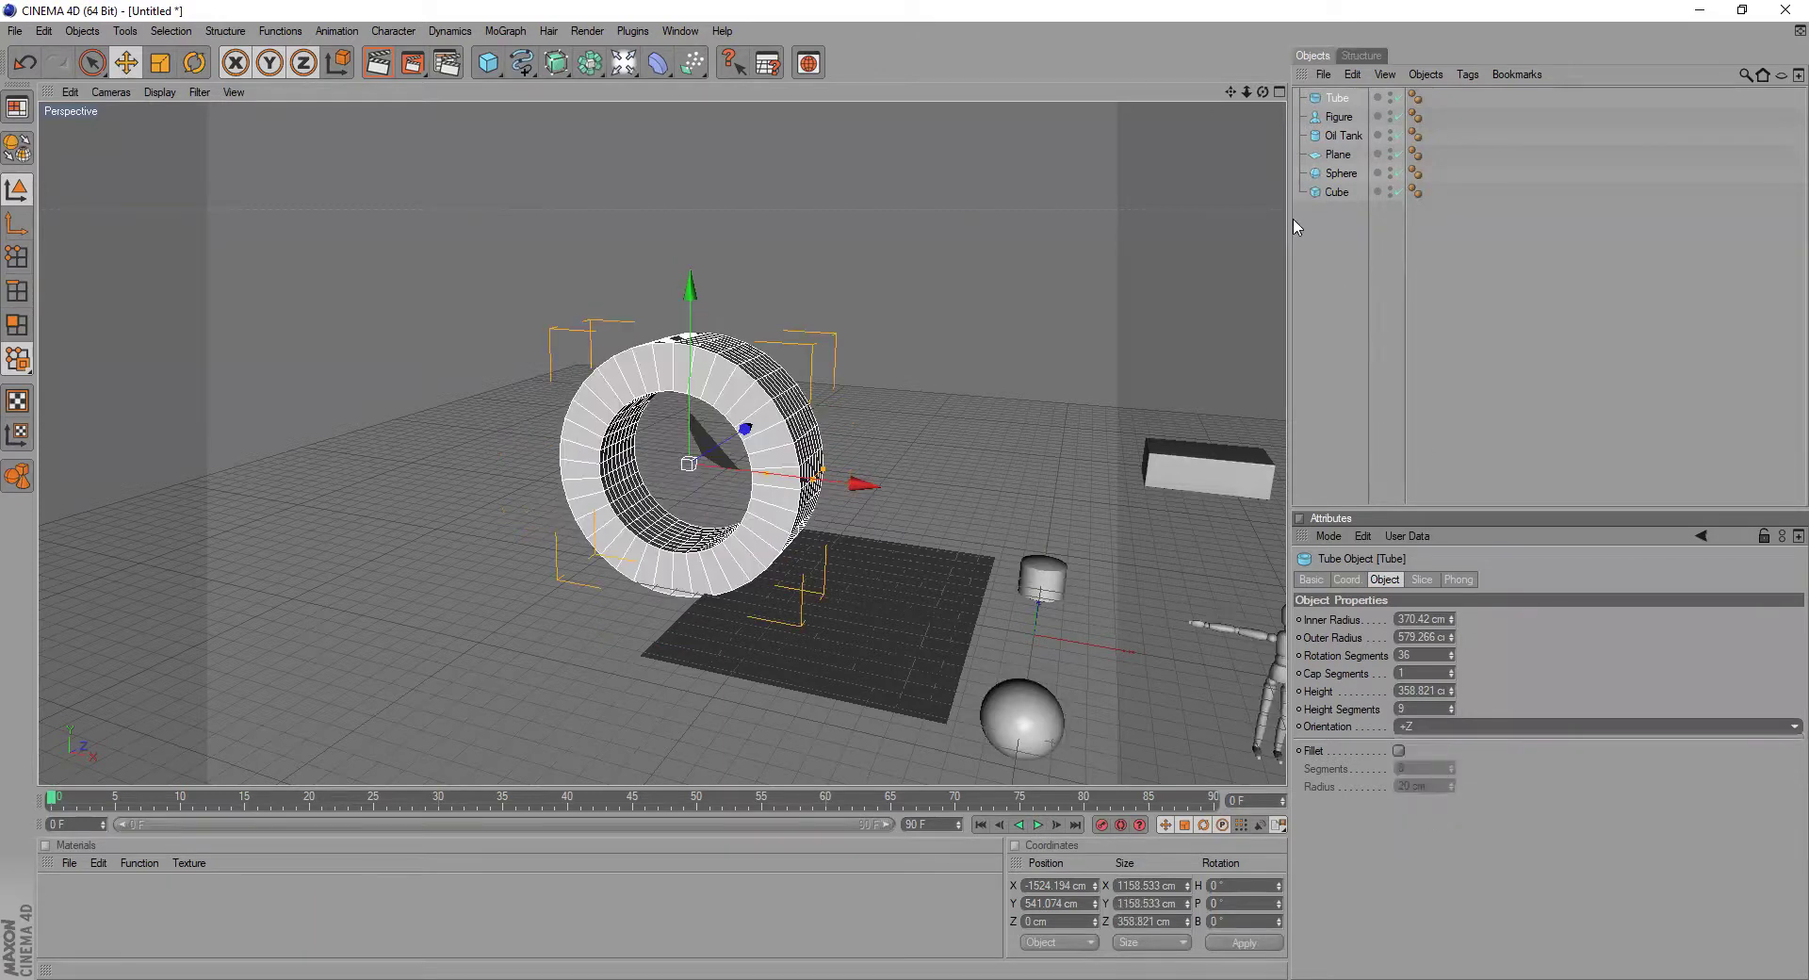
{"action": "left_click", "coordinate": [1459, 735]}
{"action": "left_click", "coordinate": [1429, 834]}
- Switch the tube's orientation to -Y, to +X and finally to -Z
{"action": "left_click", "coordinate": [1460, 736]}
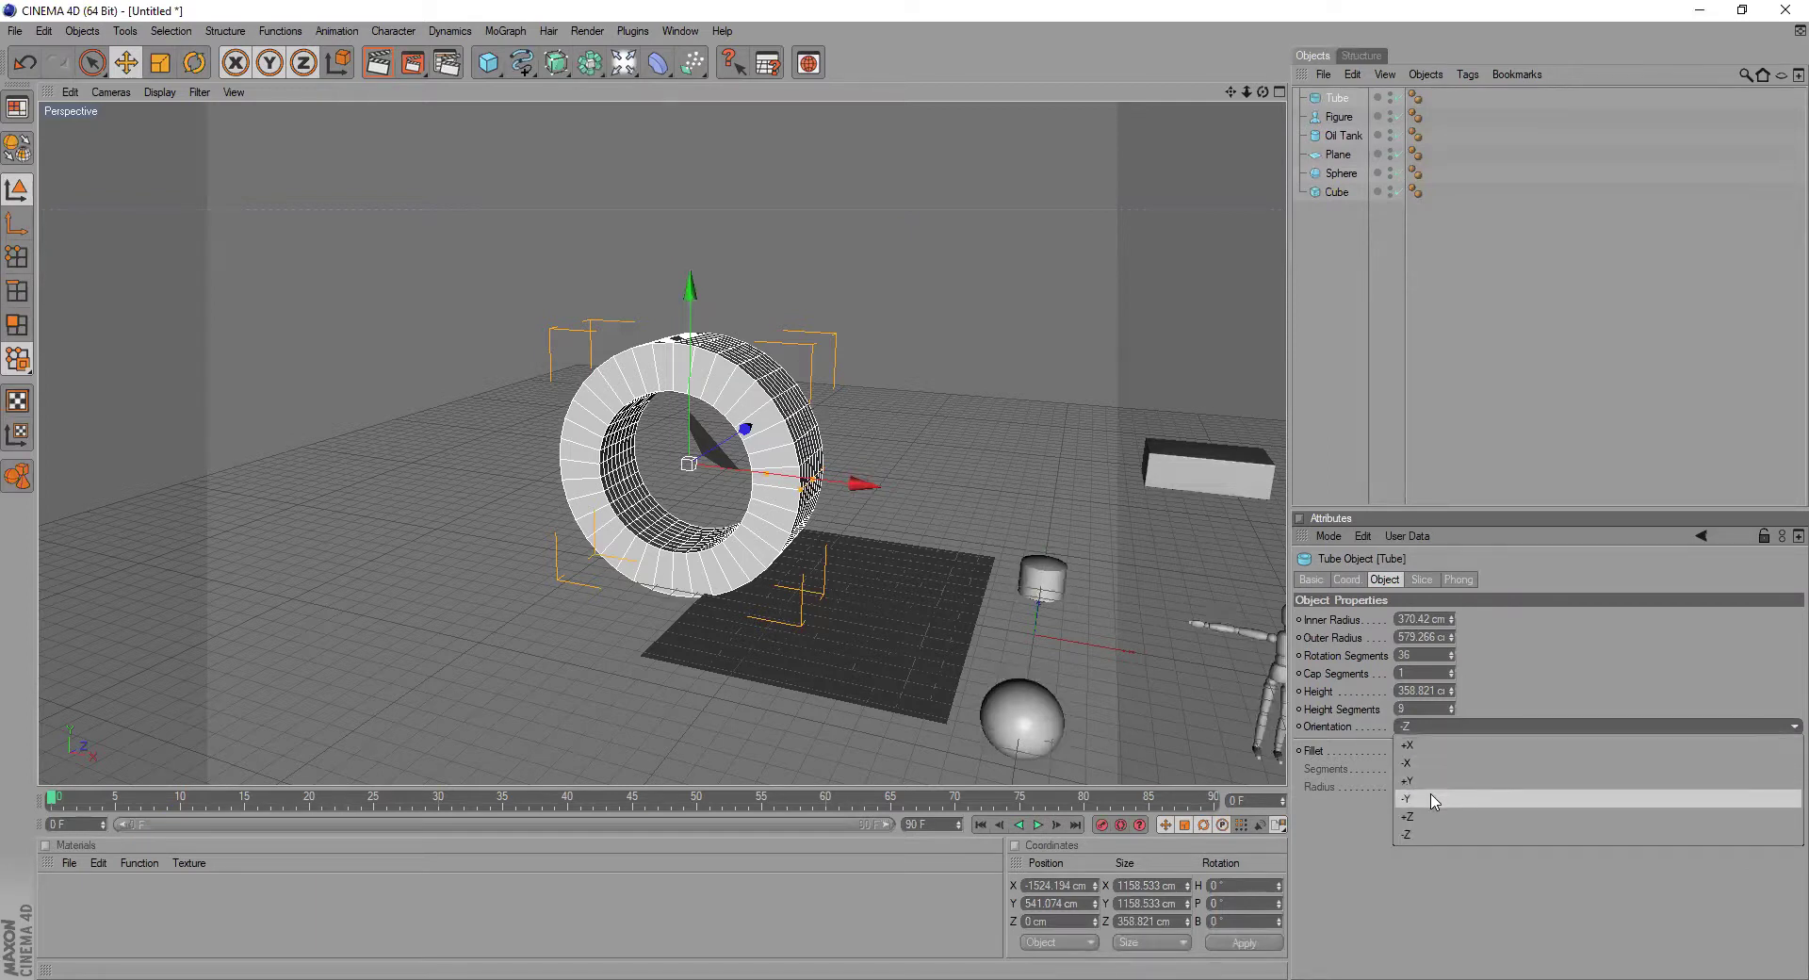
{"action": "left_click", "coordinate": [1433, 800]}
{"action": "left_click", "coordinate": [1447, 728]}
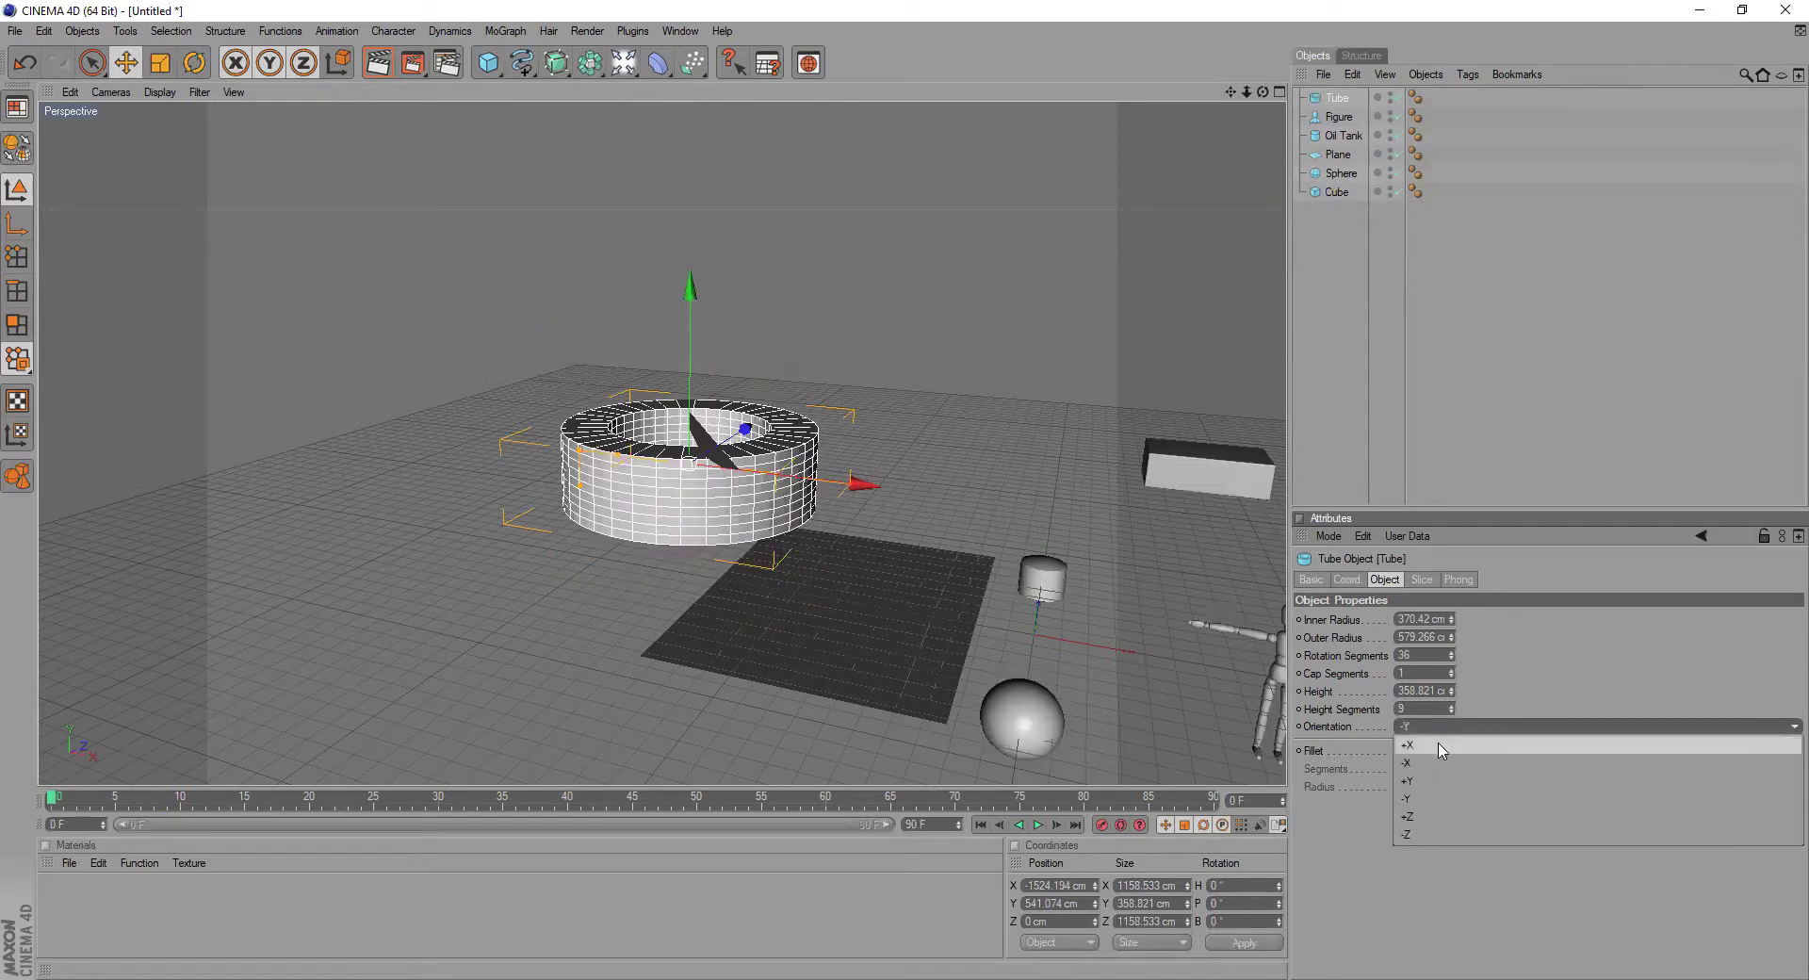
{"action": "left_click", "coordinate": [1413, 745]}
{"action": "left_click", "coordinate": [1405, 731]}
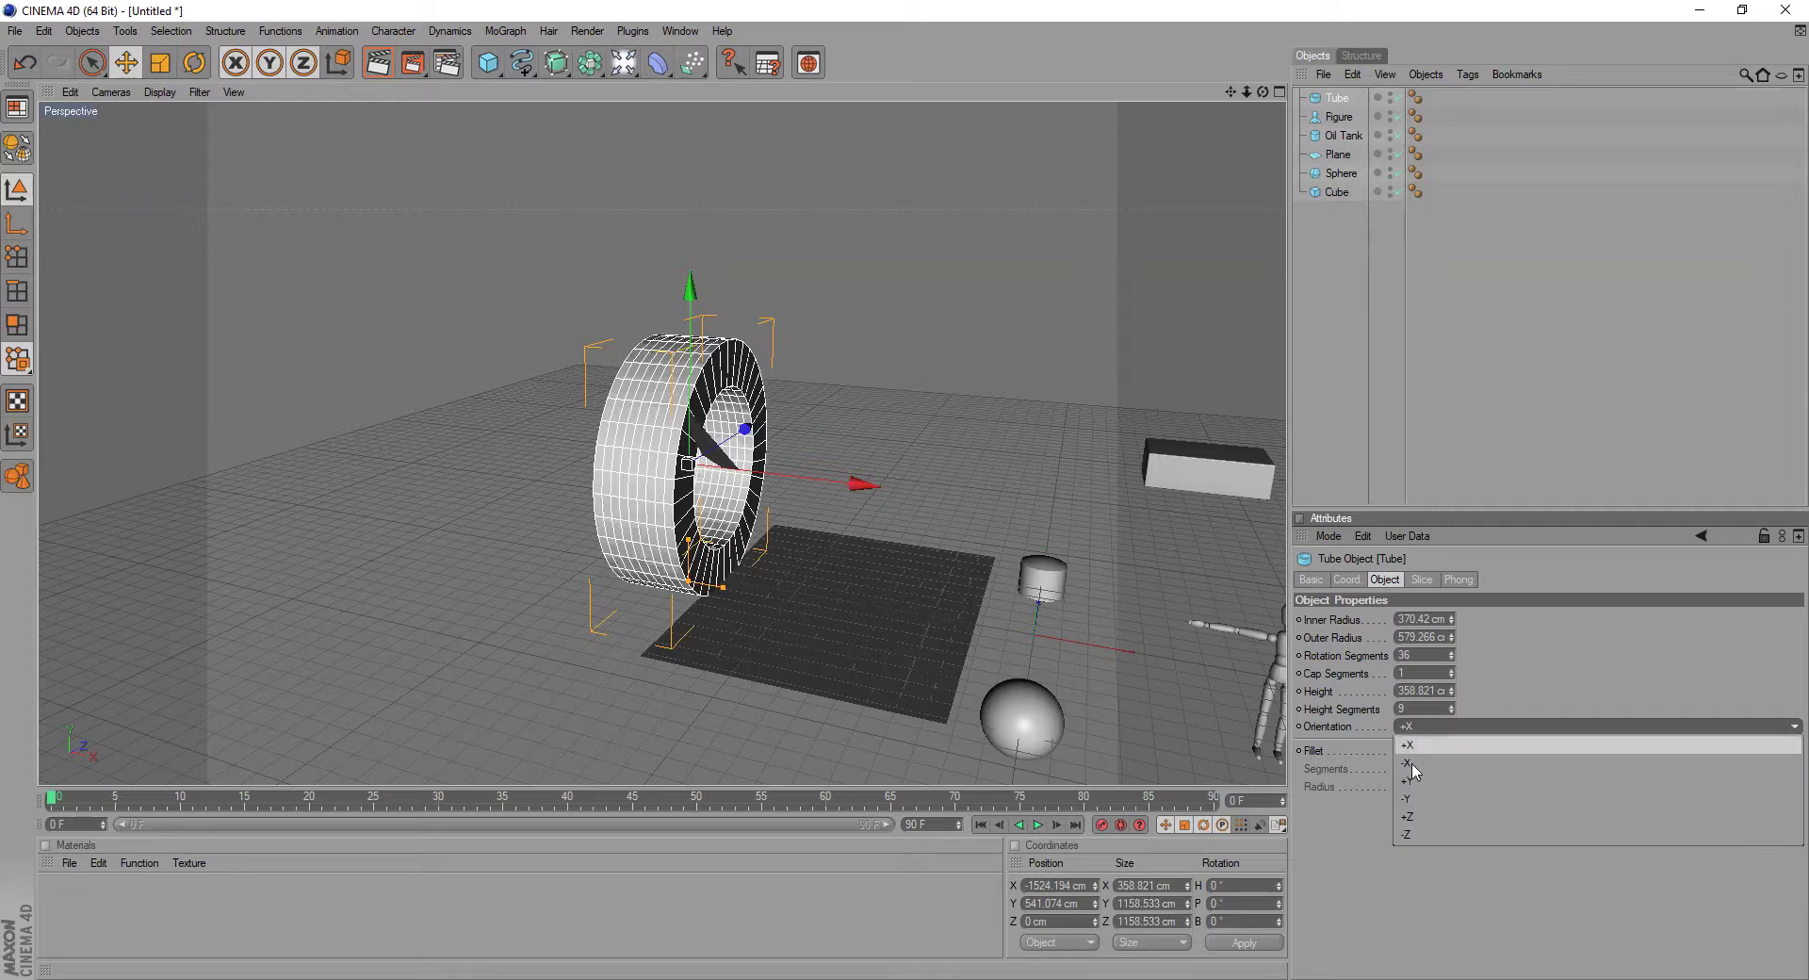
{"action": "left_click", "coordinate": [1420, 834]}
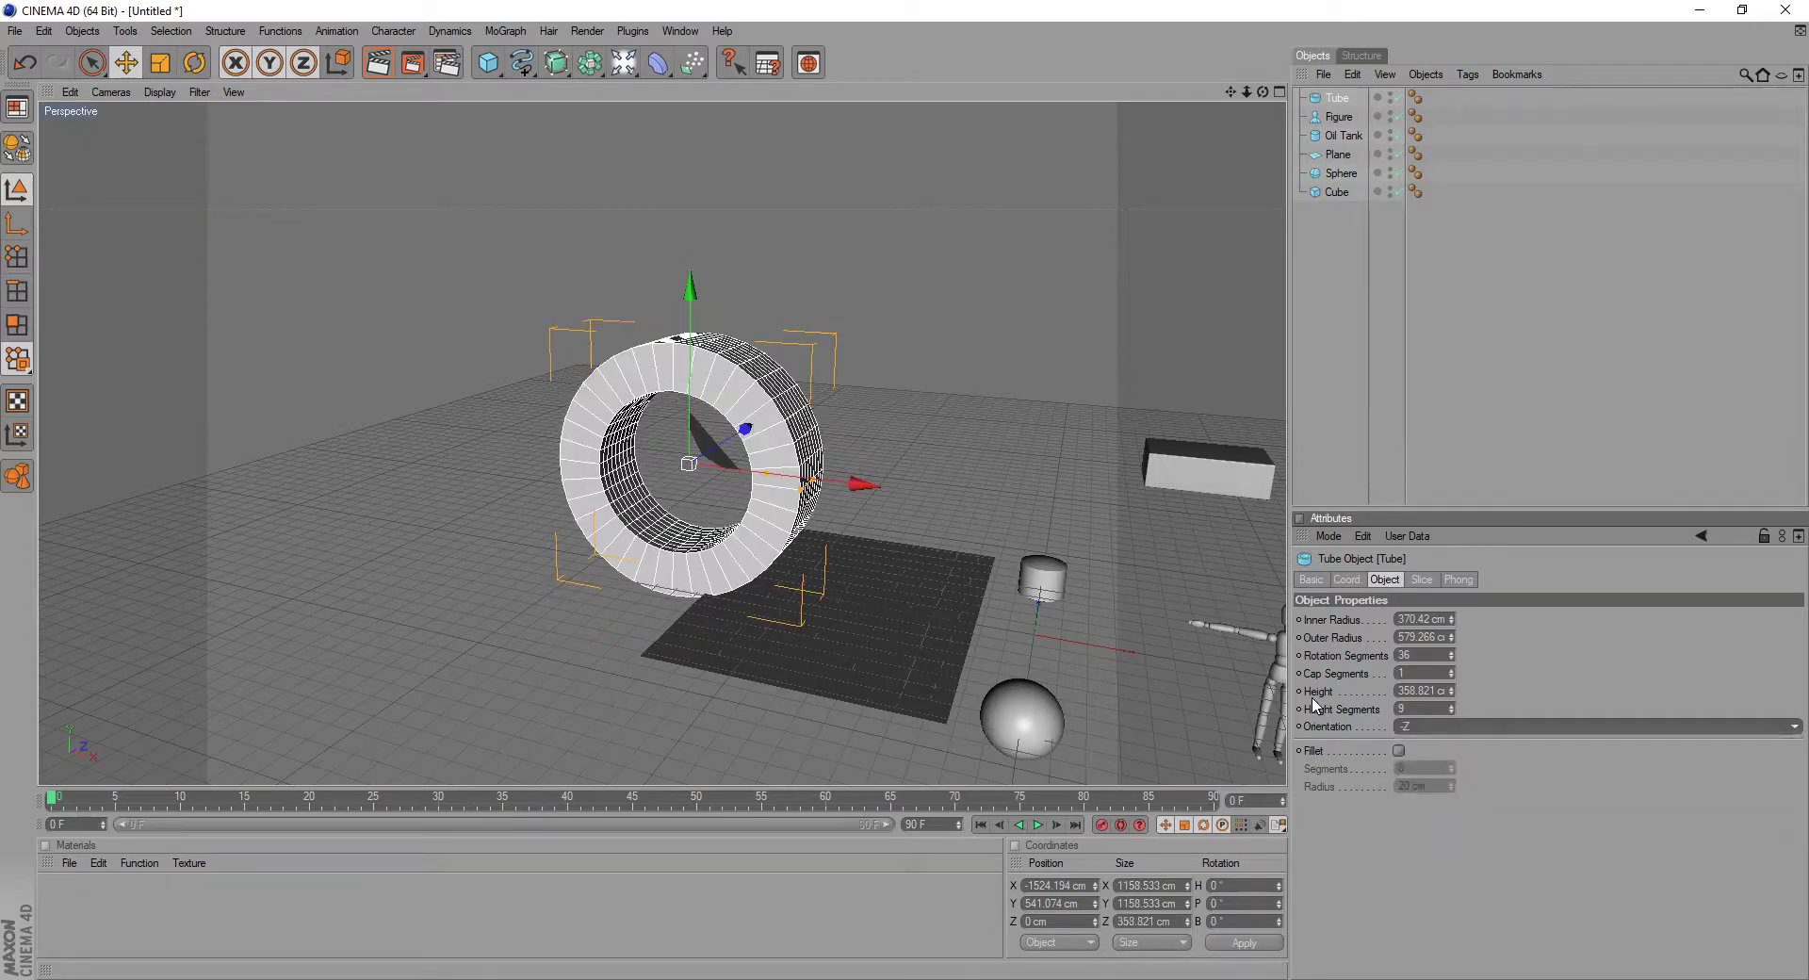
- Select the plane, try the -X and +X orientations, and set its orientation to -Y
{"action": "left_click", "coordinate": [959, 670]}
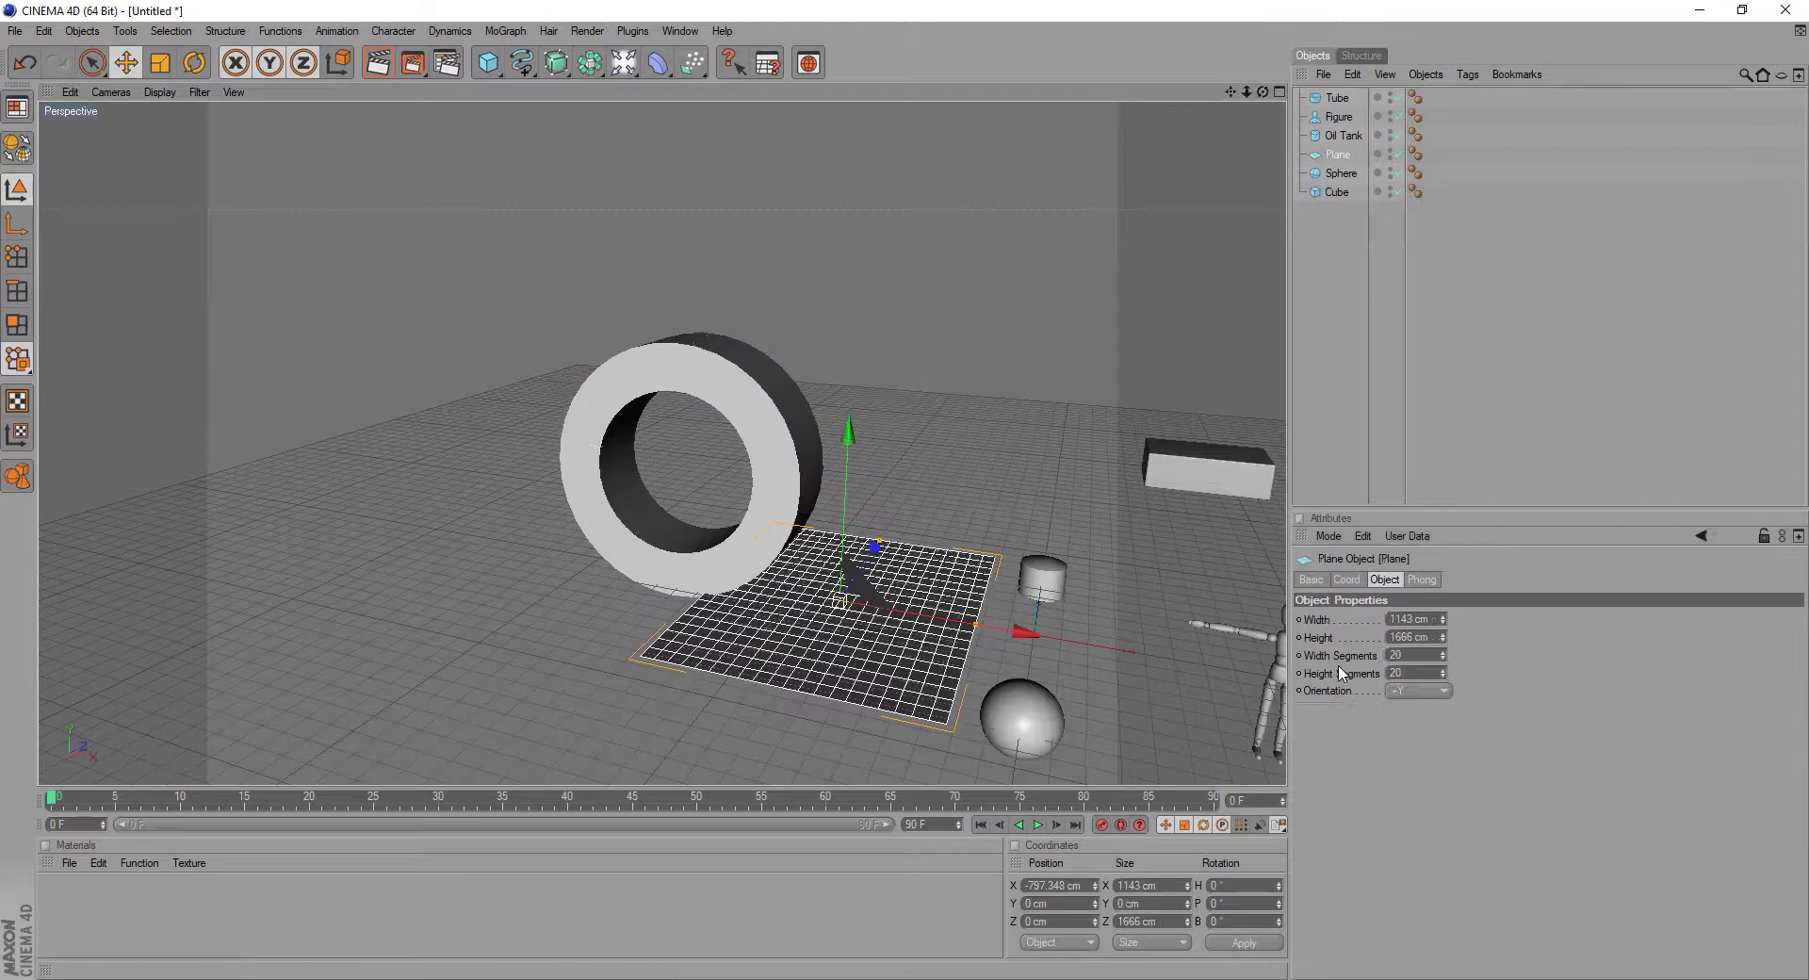
{"action": "left_click", "coordinate": [1408, 690]}
{"action": "left_click", "coordinate": [1408, 729]}
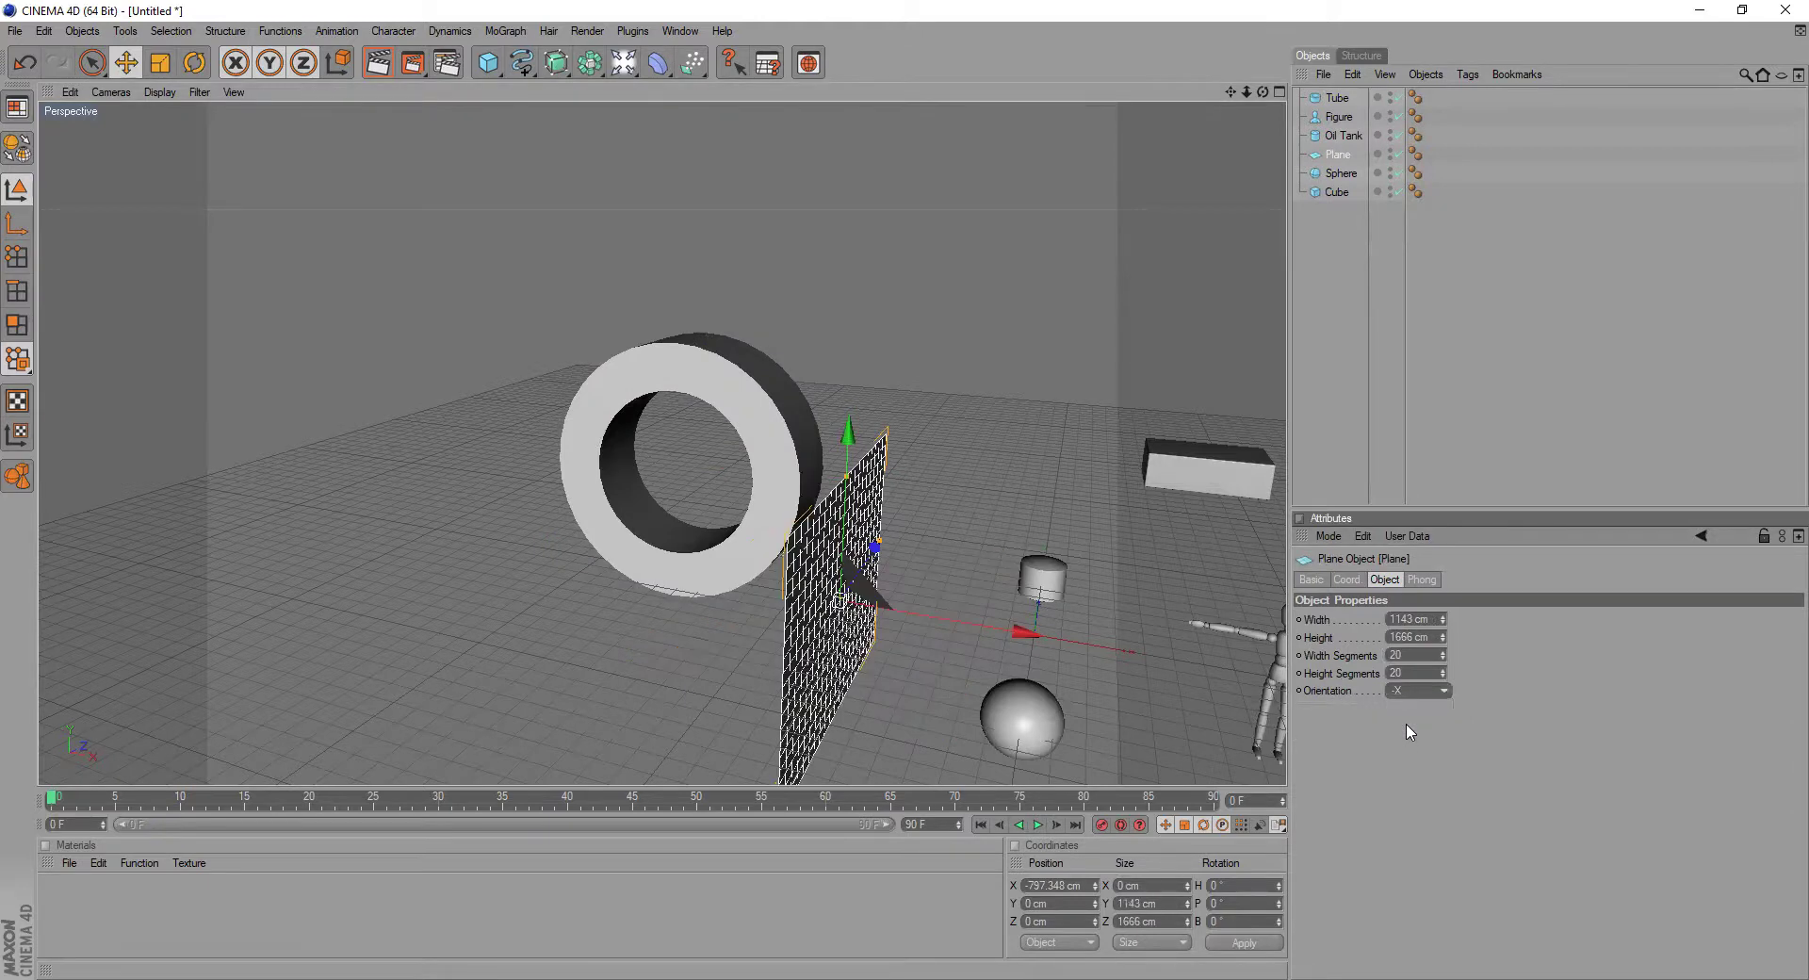
{"action": "left_click", "coordinate": [1416, 692]}
{"action": "left_click", "coordinate": [1415, 708]}
{"action": "left_click", "coordinate": [1394, 695]}
{"action": "left_click", "coordinate": [1413, 767]}
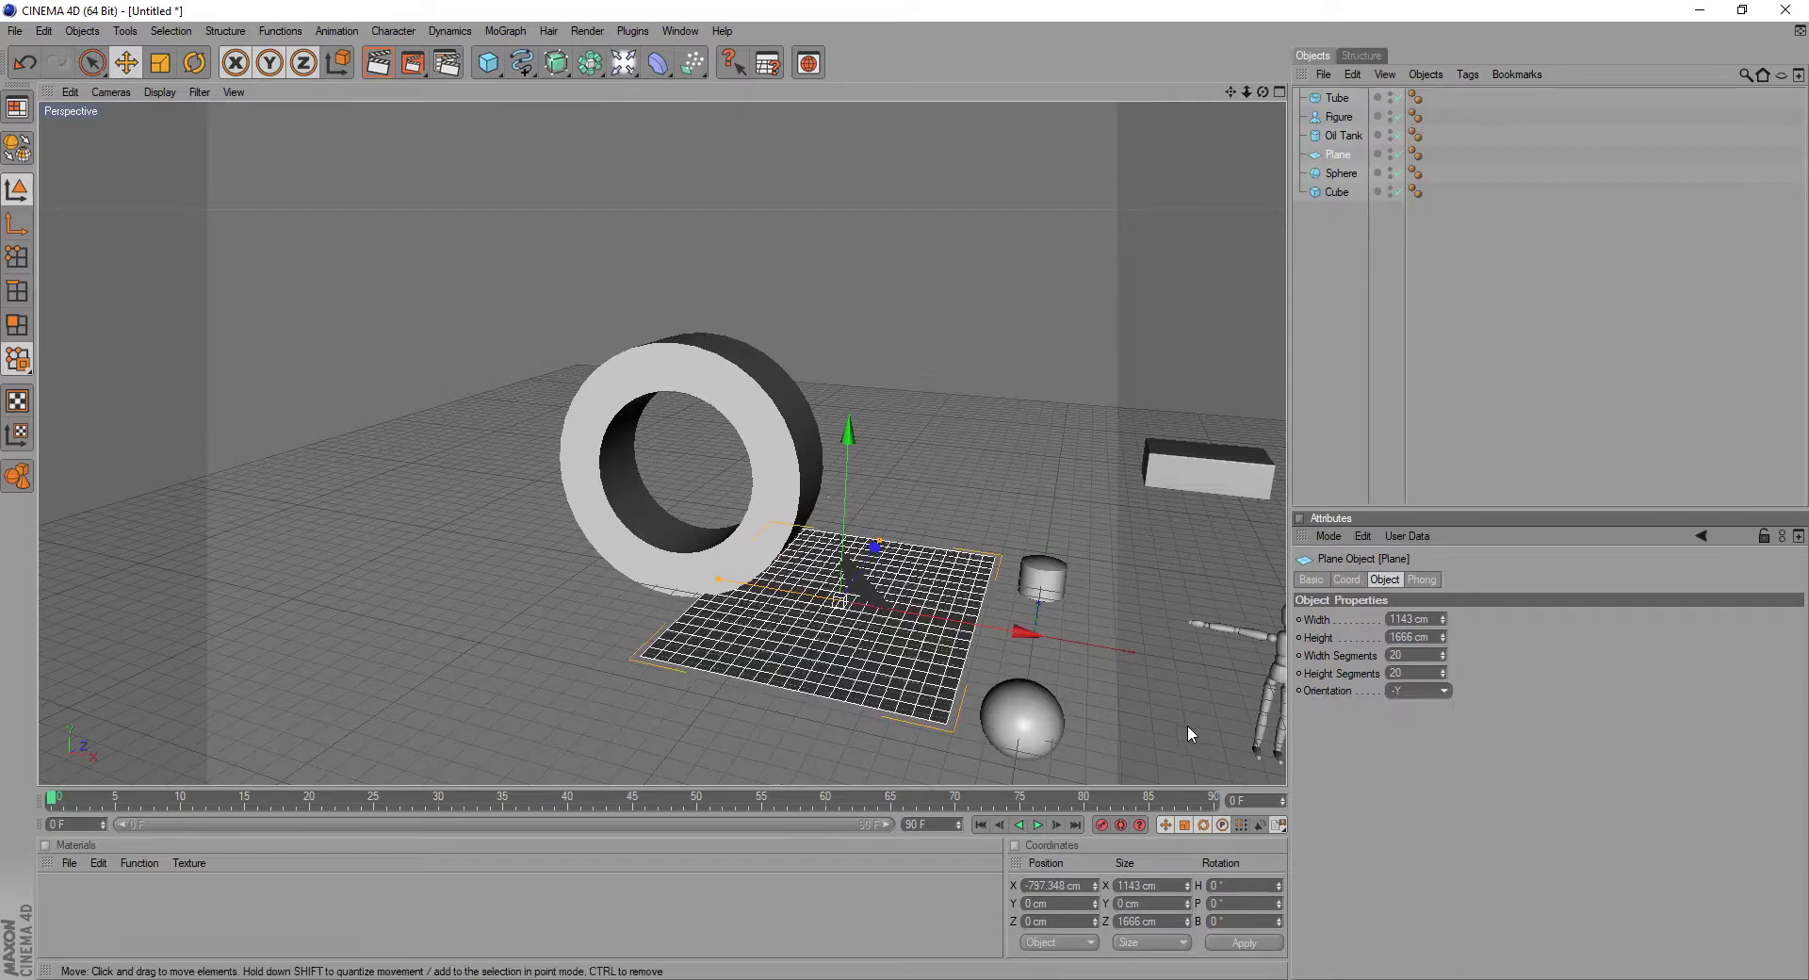
- Select the sphere and the oil tank in turn, try the oil tank's -X and +X orientations, and restore +Y
{"action": "left_click", "coordinate": [1055, 711]}
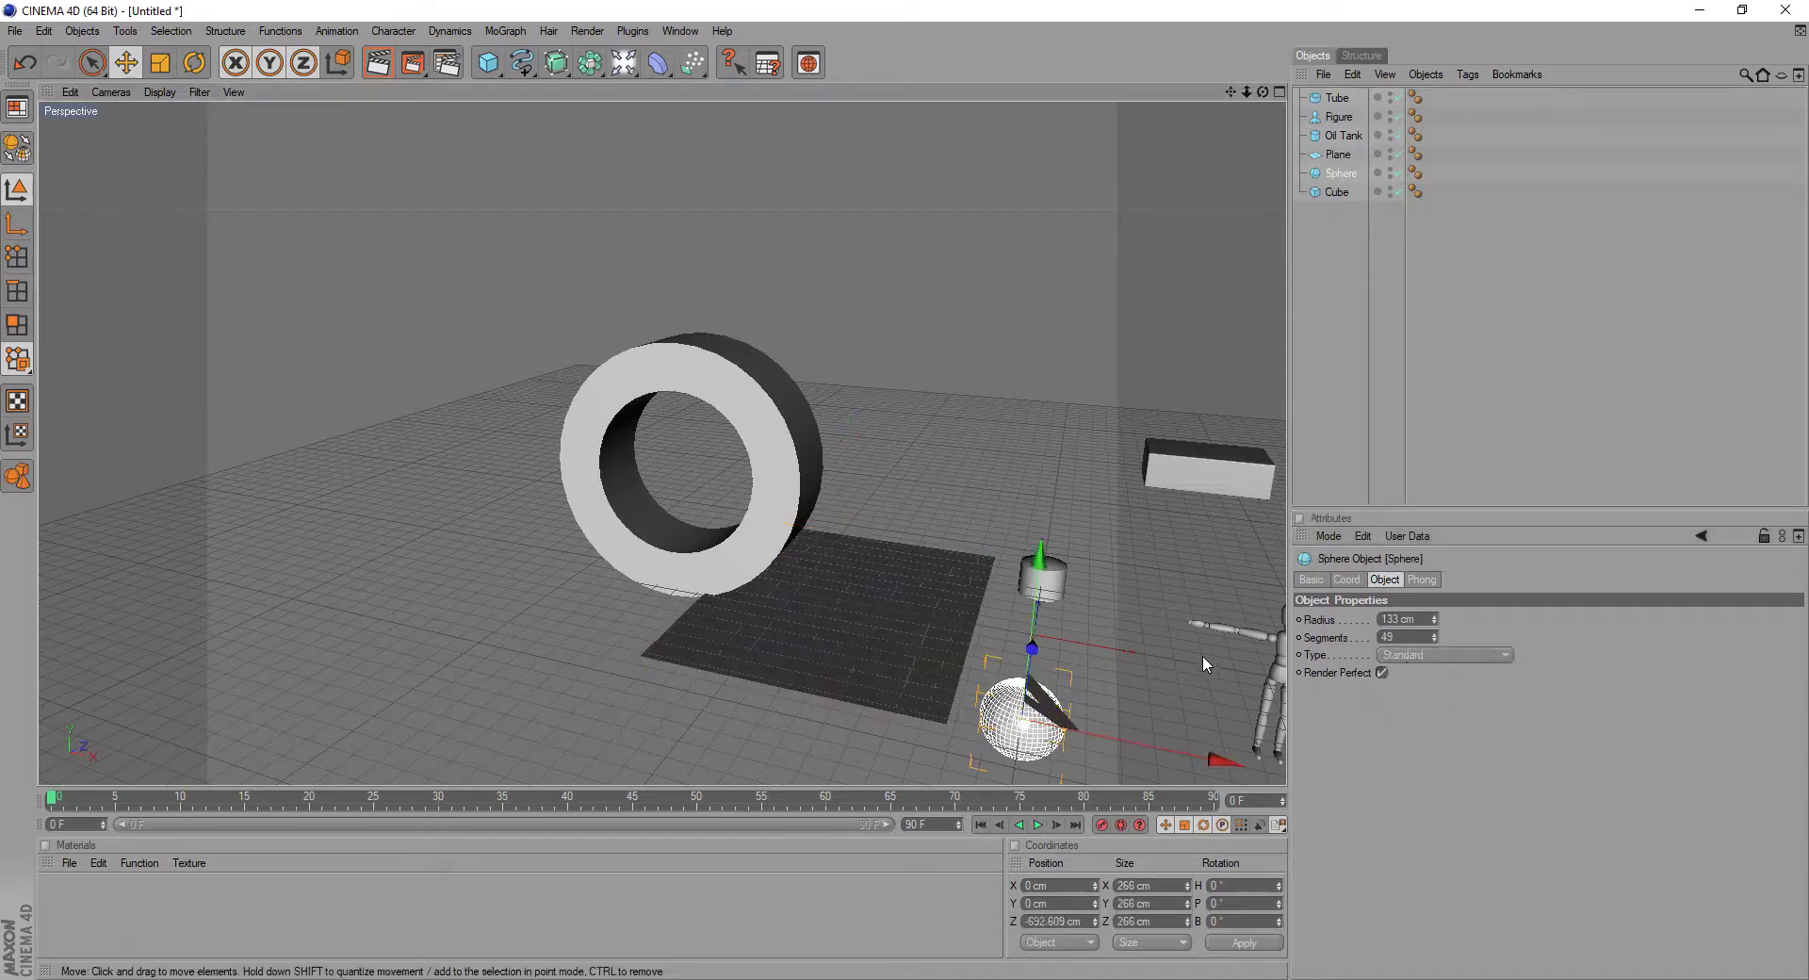
{"action": "left_click", "coordinate": [1053, 594]}
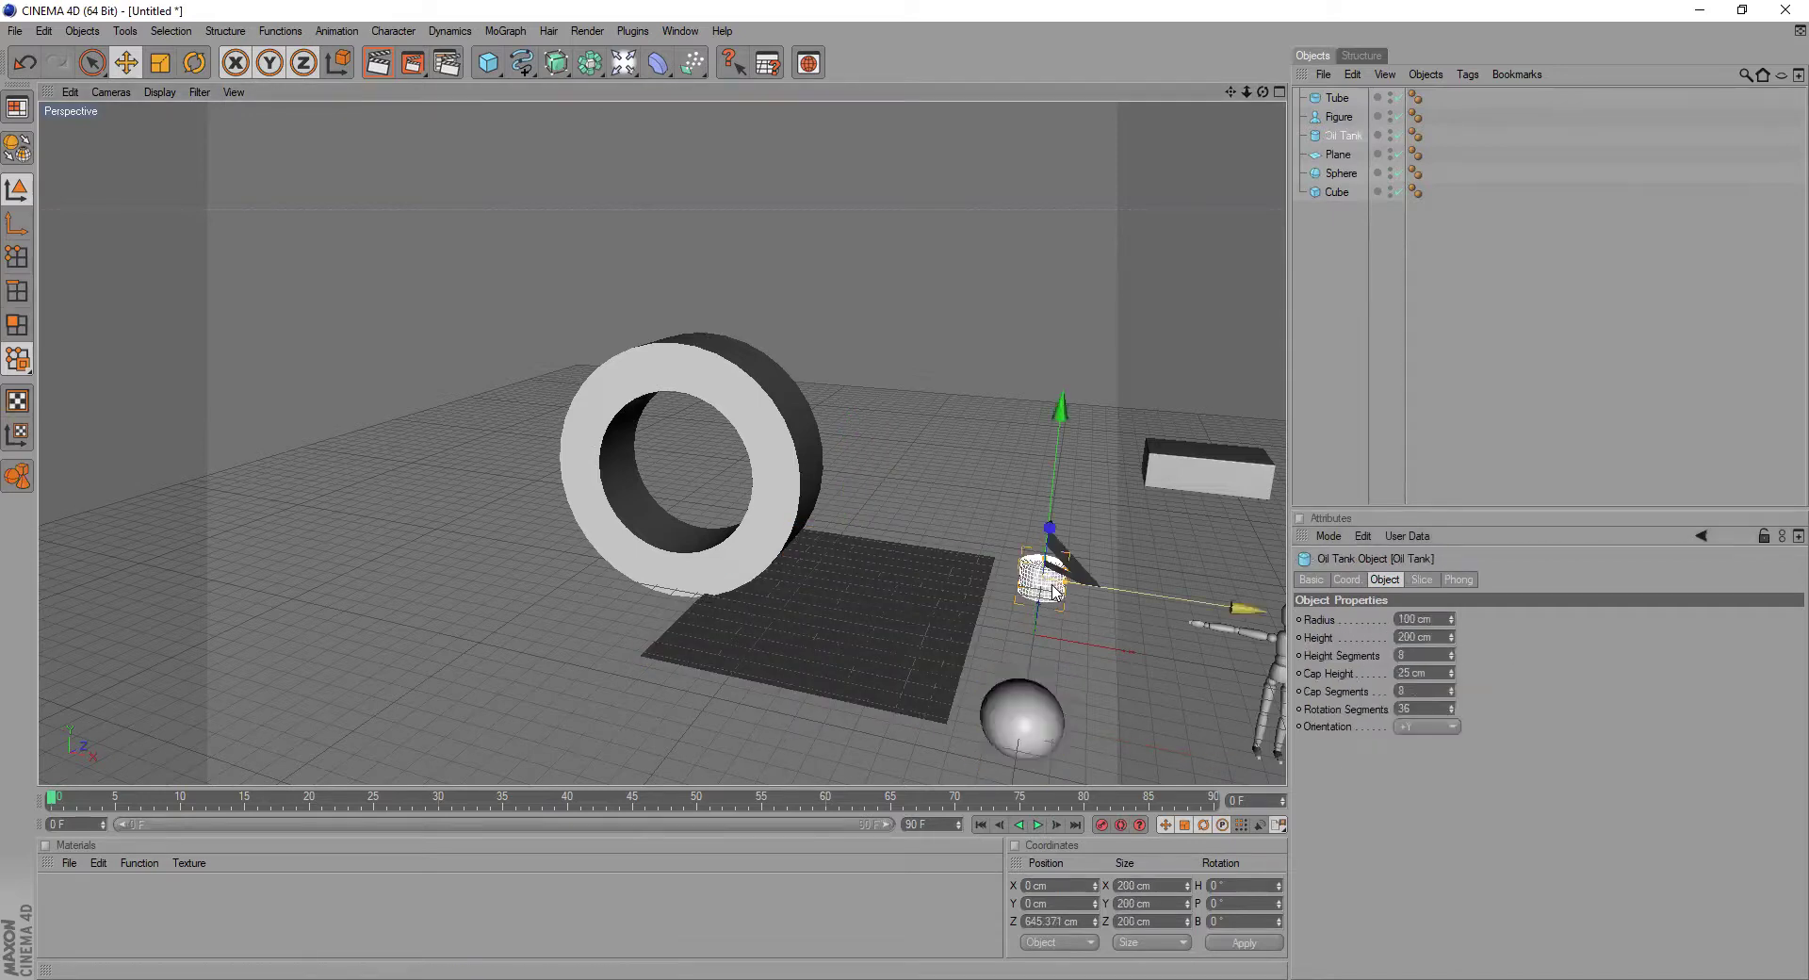
{"action": "left_click", "coordinate": [1422, 729]}
{"action": "left_click", "coordinate": [1415, 765]}
{"action": "left_click", "coordinate": [1427, 728]}
{"action": "left_click", "coordinate": [1413, 746]}
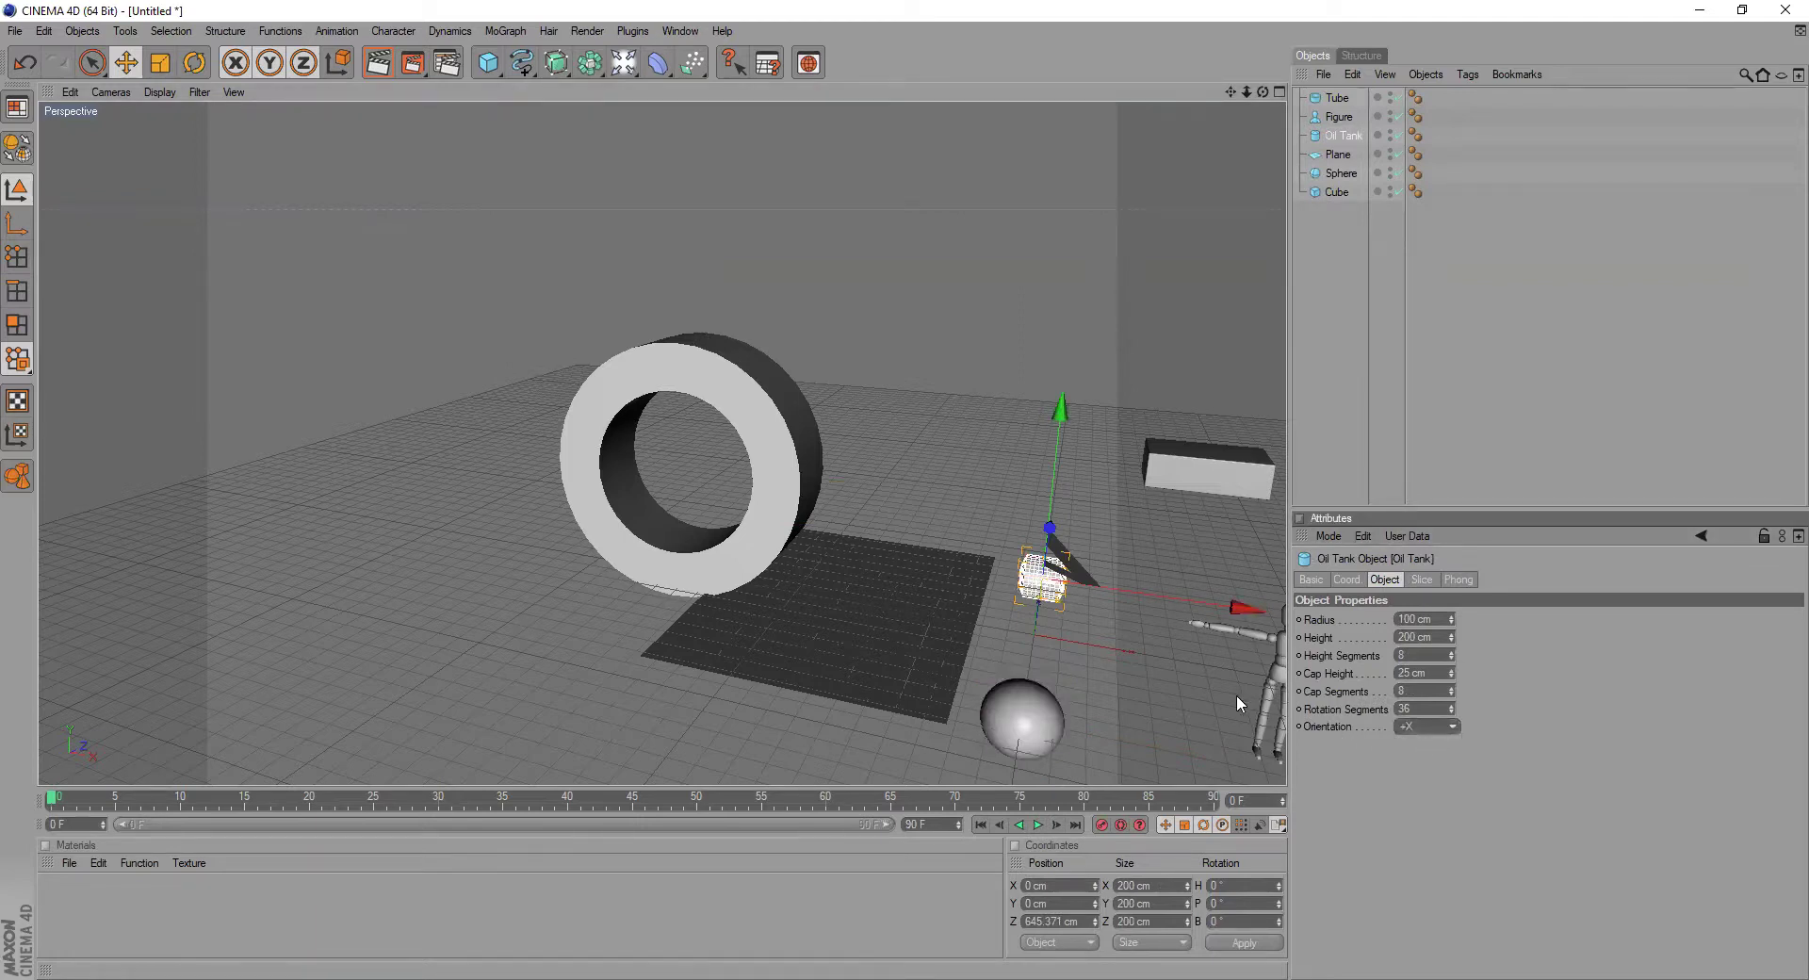
{"action": "left_click", "coordinate": [1426, 727]}
{"action": "left_click", "coordinate": [1430, 780]}
- Add a cylinder primitive and move it beside the oil tank, to about X 562 cm and Z 743 cm
{"action": "scroll", "coordinate": [1119, 665], "scroll_direction": "up", "scroll_amount": 3}
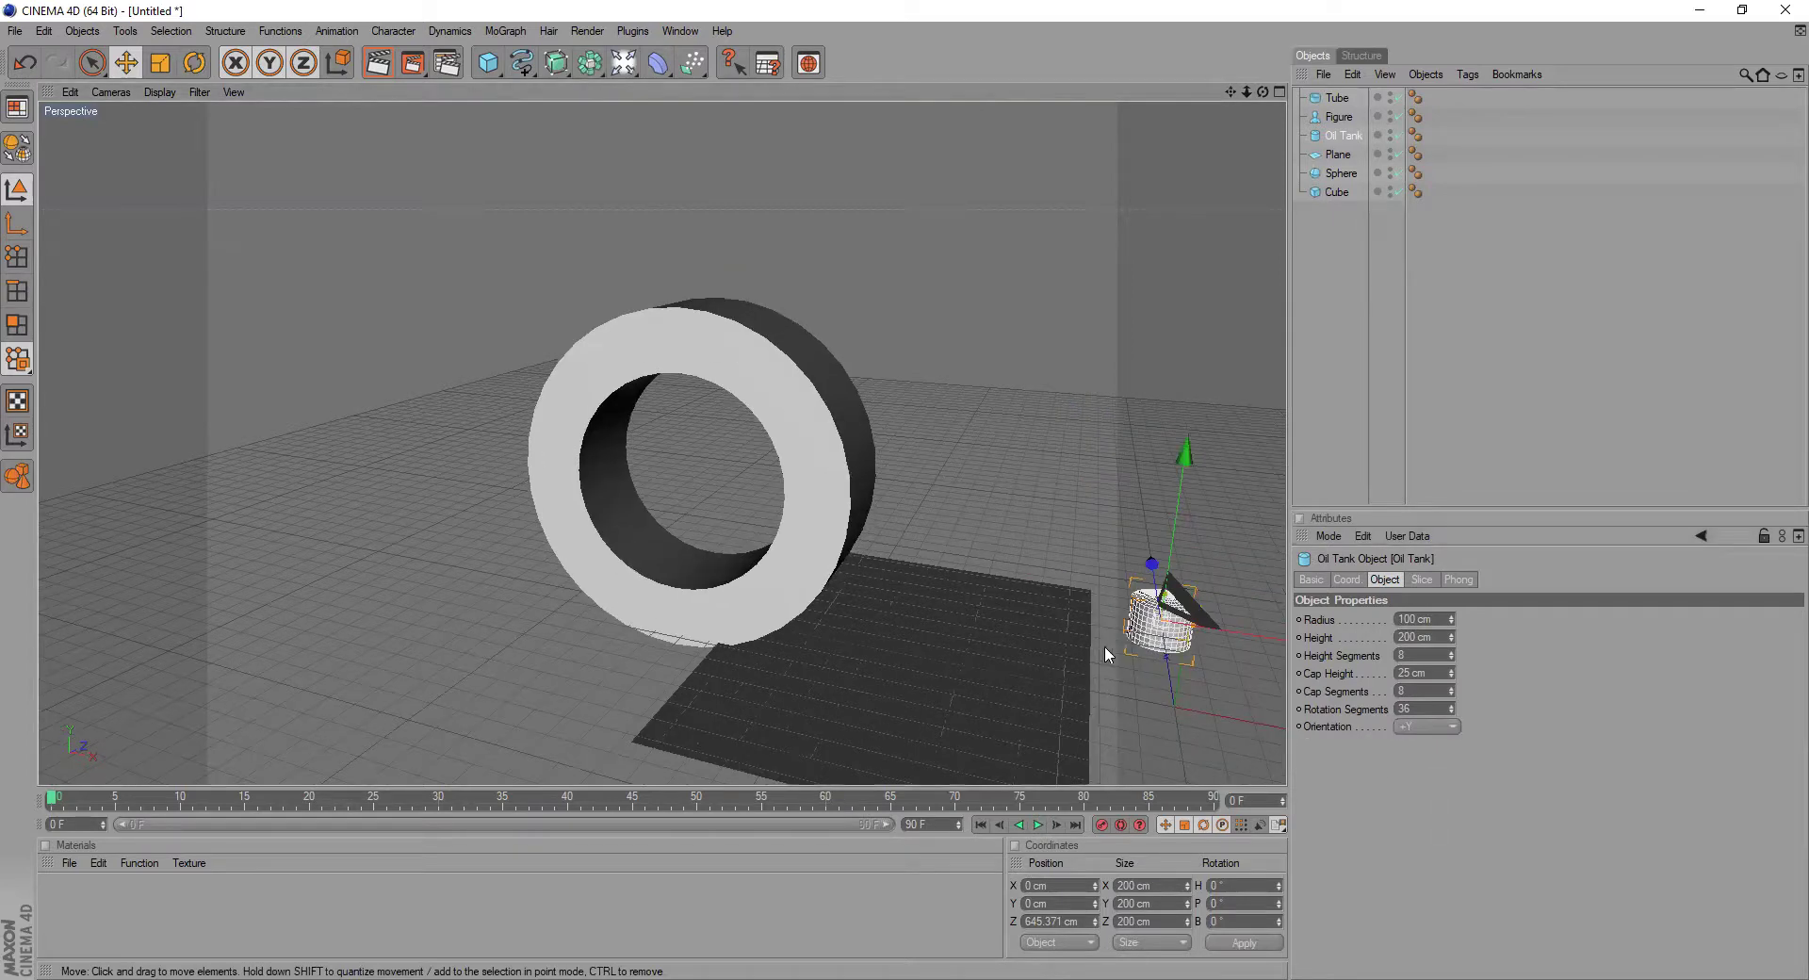
{"action": "scroll", "coordinate": [1104, 646], "scroll_direction": "up", "scroll_amount": 4}
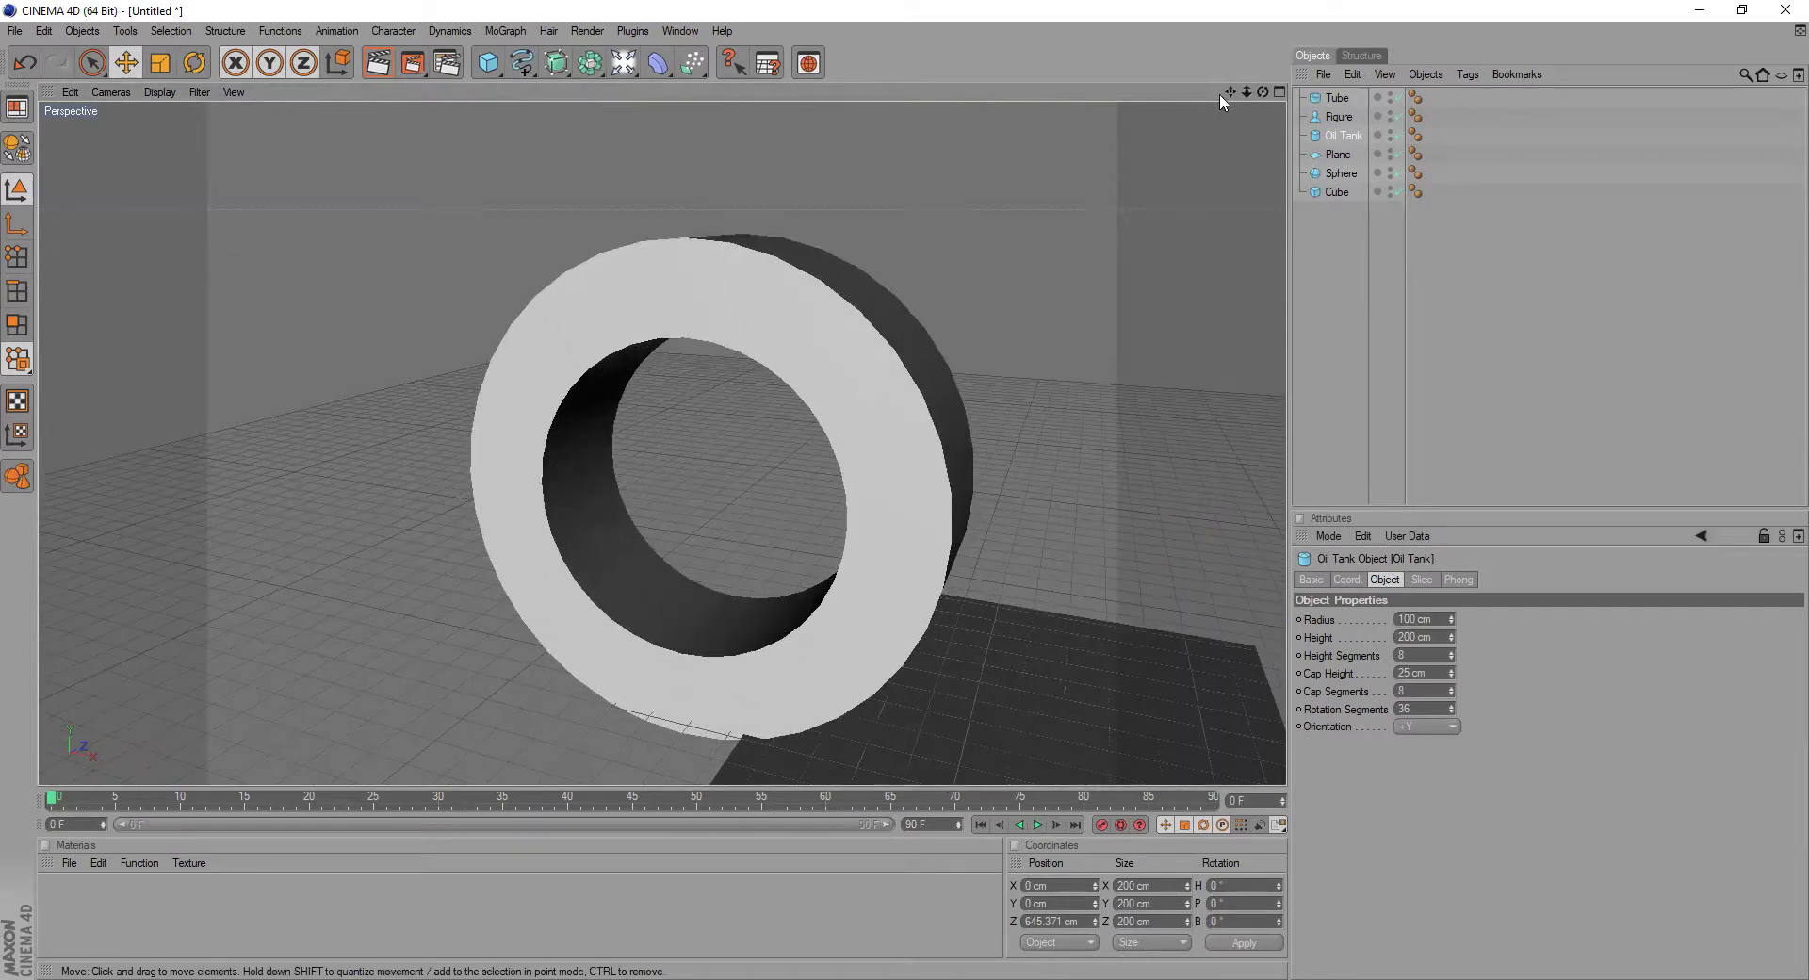
{"action": "left_click_drag", "start_coordinate": [1229, 92], "coordinate": [512, 0]}
{"action": "scroll", "coordinate": [962, 550], "scroll_direction": "up", "scroll_amount": 3}
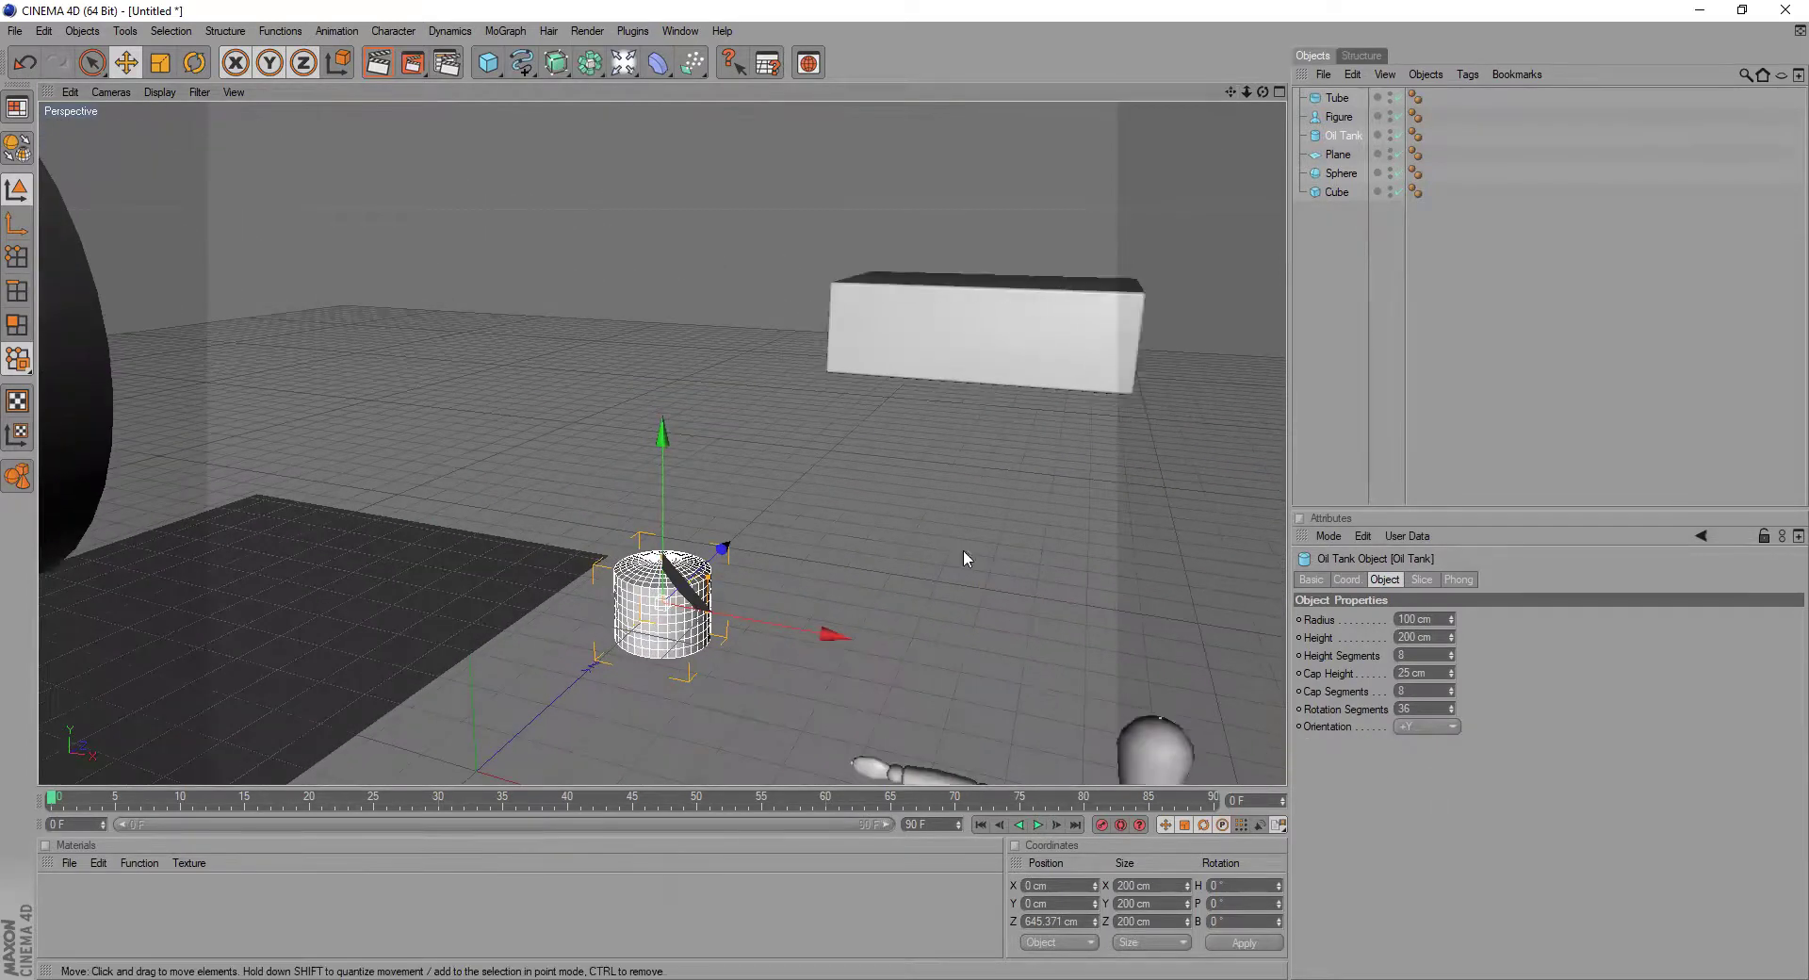
{"action": "left_click_drag", "start_coordinate": [1230, 92], "coordinate": [1296, 38]}
{"action": "left_click_drag", "start_coordinate": [487, 75], "coordinate": [853, 81]}
{"action": "left_click_drag", "start_coordinate": [585, 667], "coordinate": [1079, 570]}
- Stretch the oil tank to a height of about 449 cm and widen the cylinder to a radius of 184.5 cm
{"action": "left_click", "coordinate": [725, 549]}
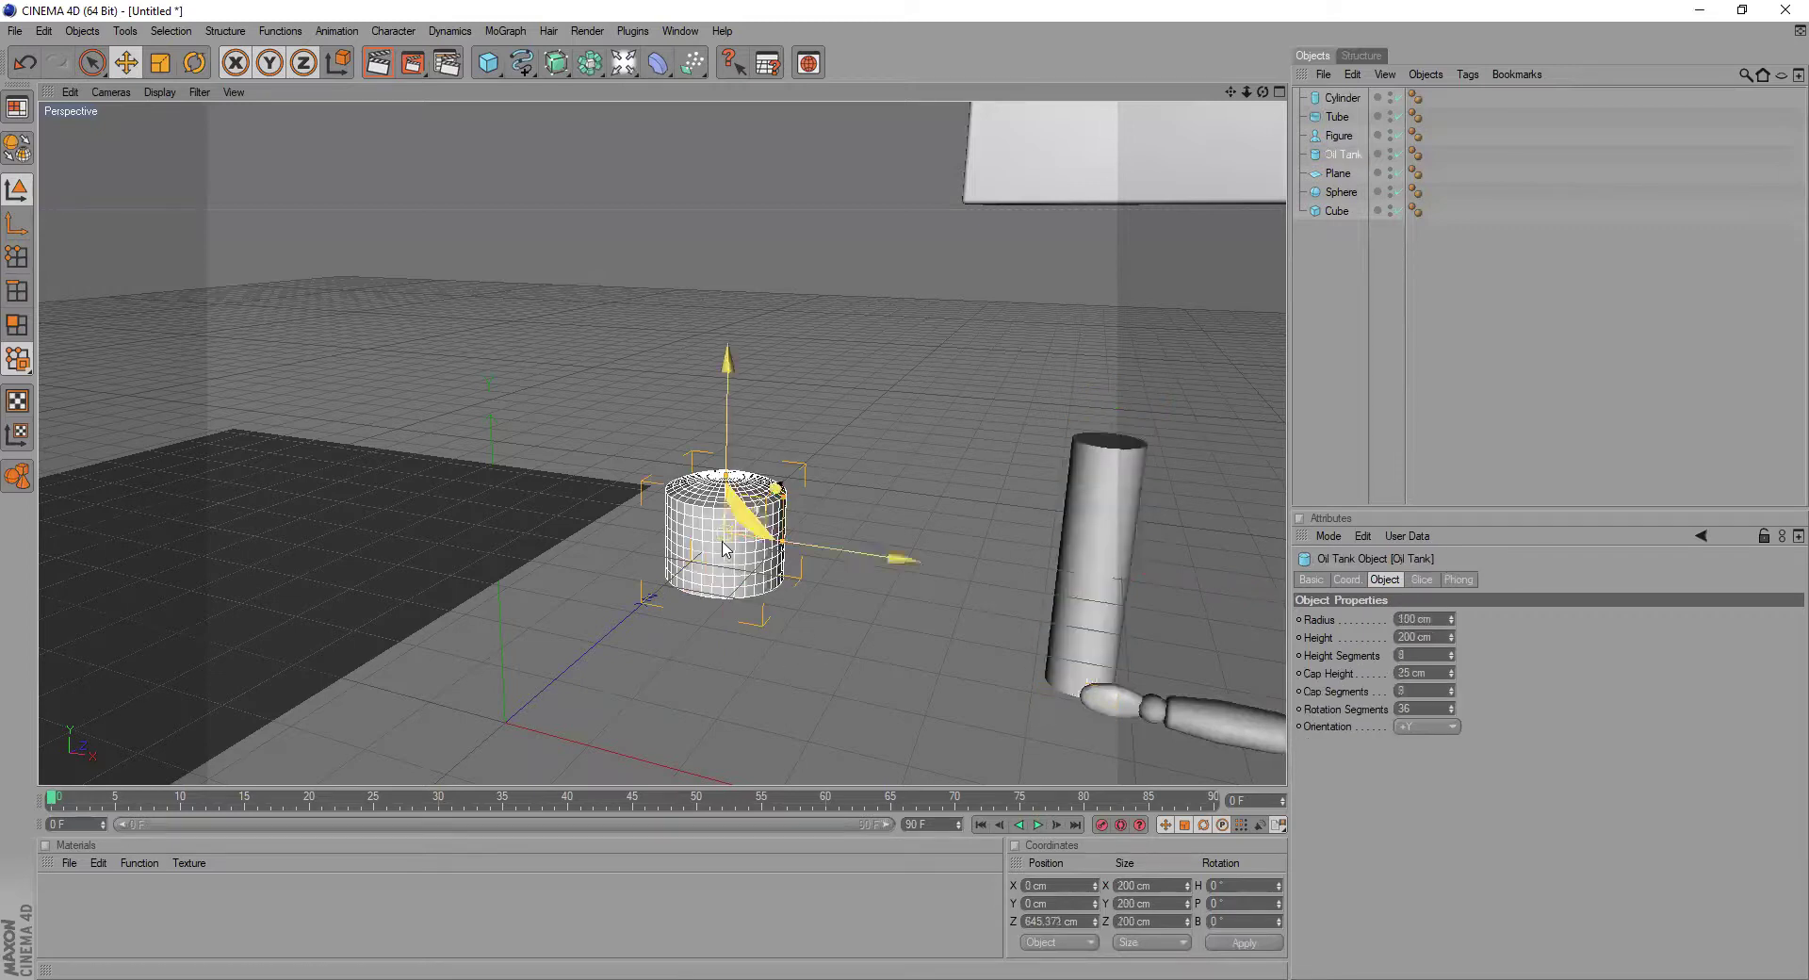
{"action": "left_click_drag", "start_coordinate": [777, 488], "coordinate": [787, 426]}
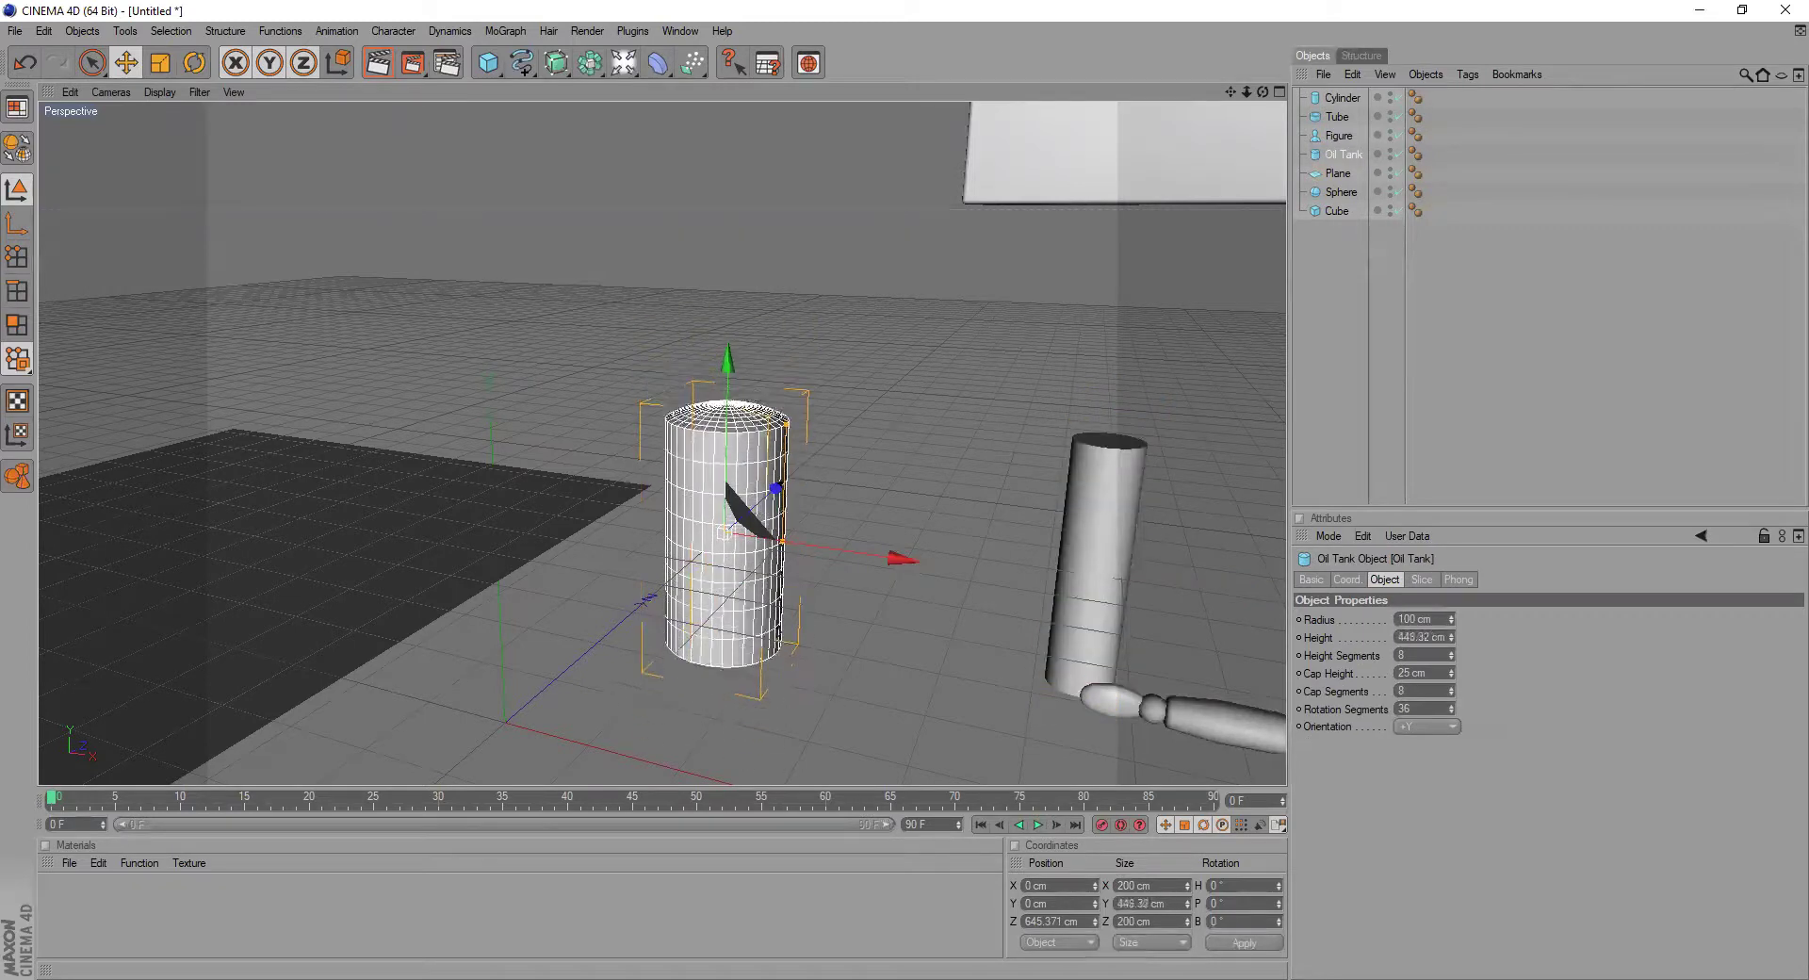
{"action": "left_click", "coordinate": [1078, 518]}
{"action": "left_click_drag", "start_coordinate": [1148, 441], "coordinate": [1276, 565]}
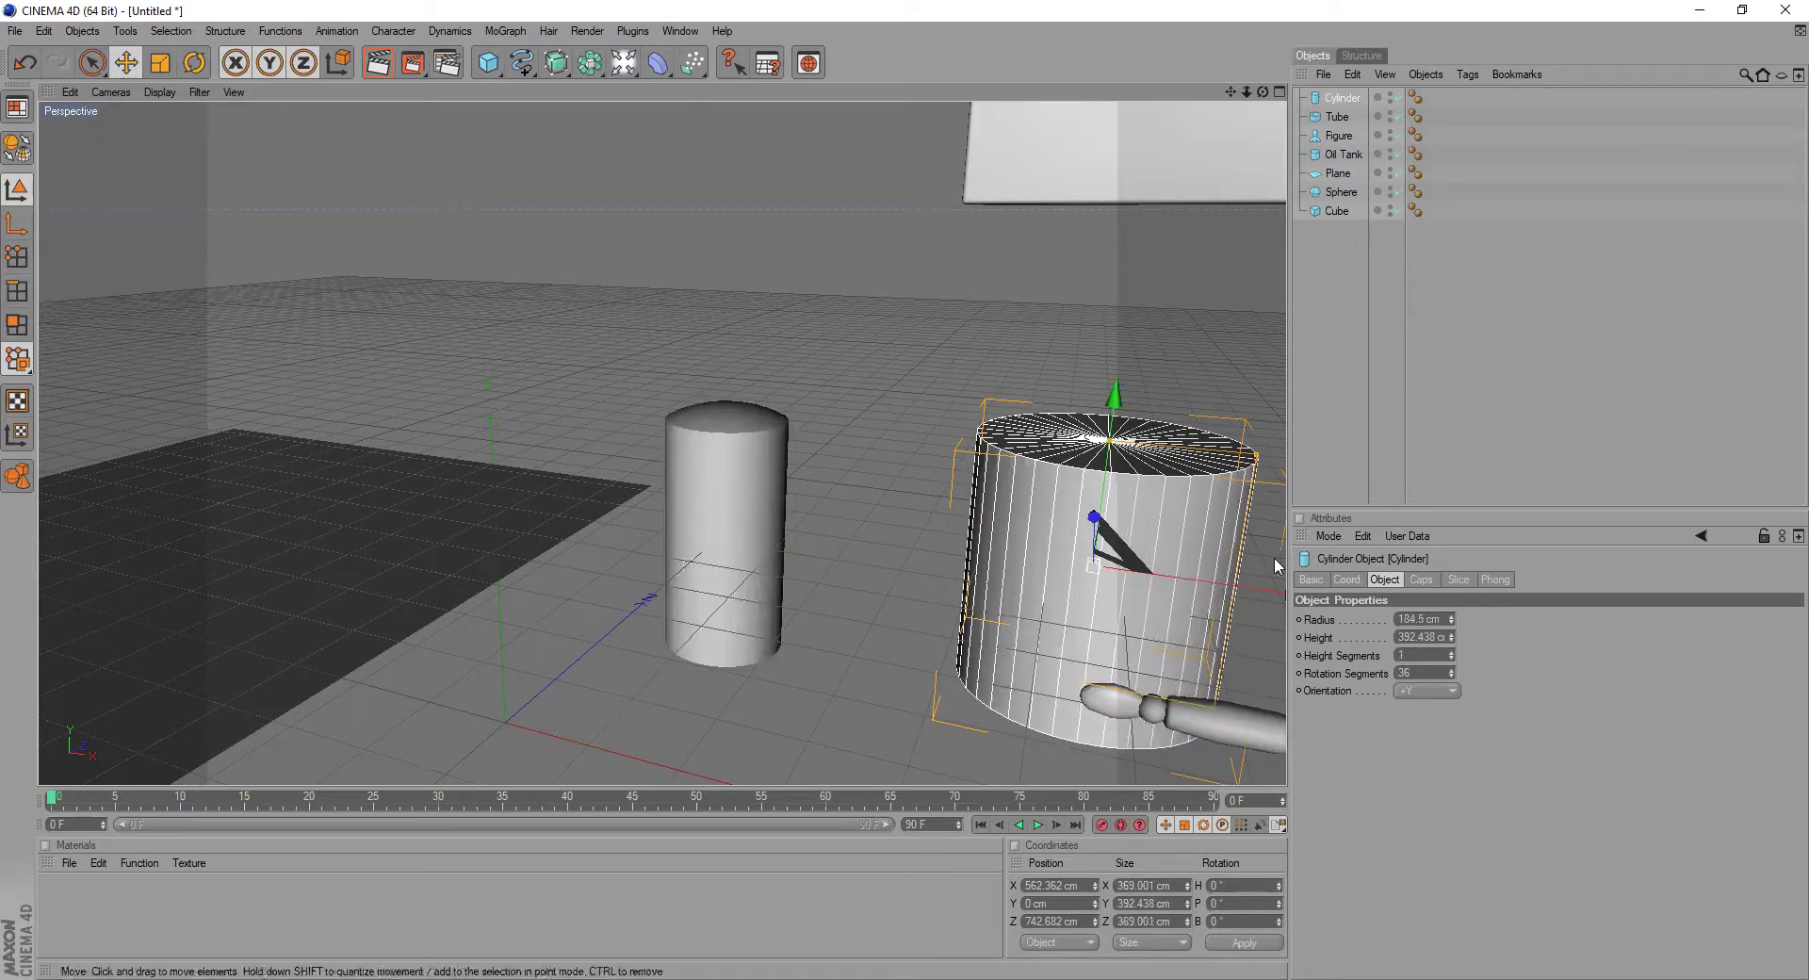
- Adjust the oil tank to a height of about 442 cm, a cap height of about 34 cm and a radius of about 200 cm
{"action": "left_click", "coordinate": [775, 450]}
{"action": "left_click_drag", "start_coordinate": [765, 421], "coordinate": [790, 445]}
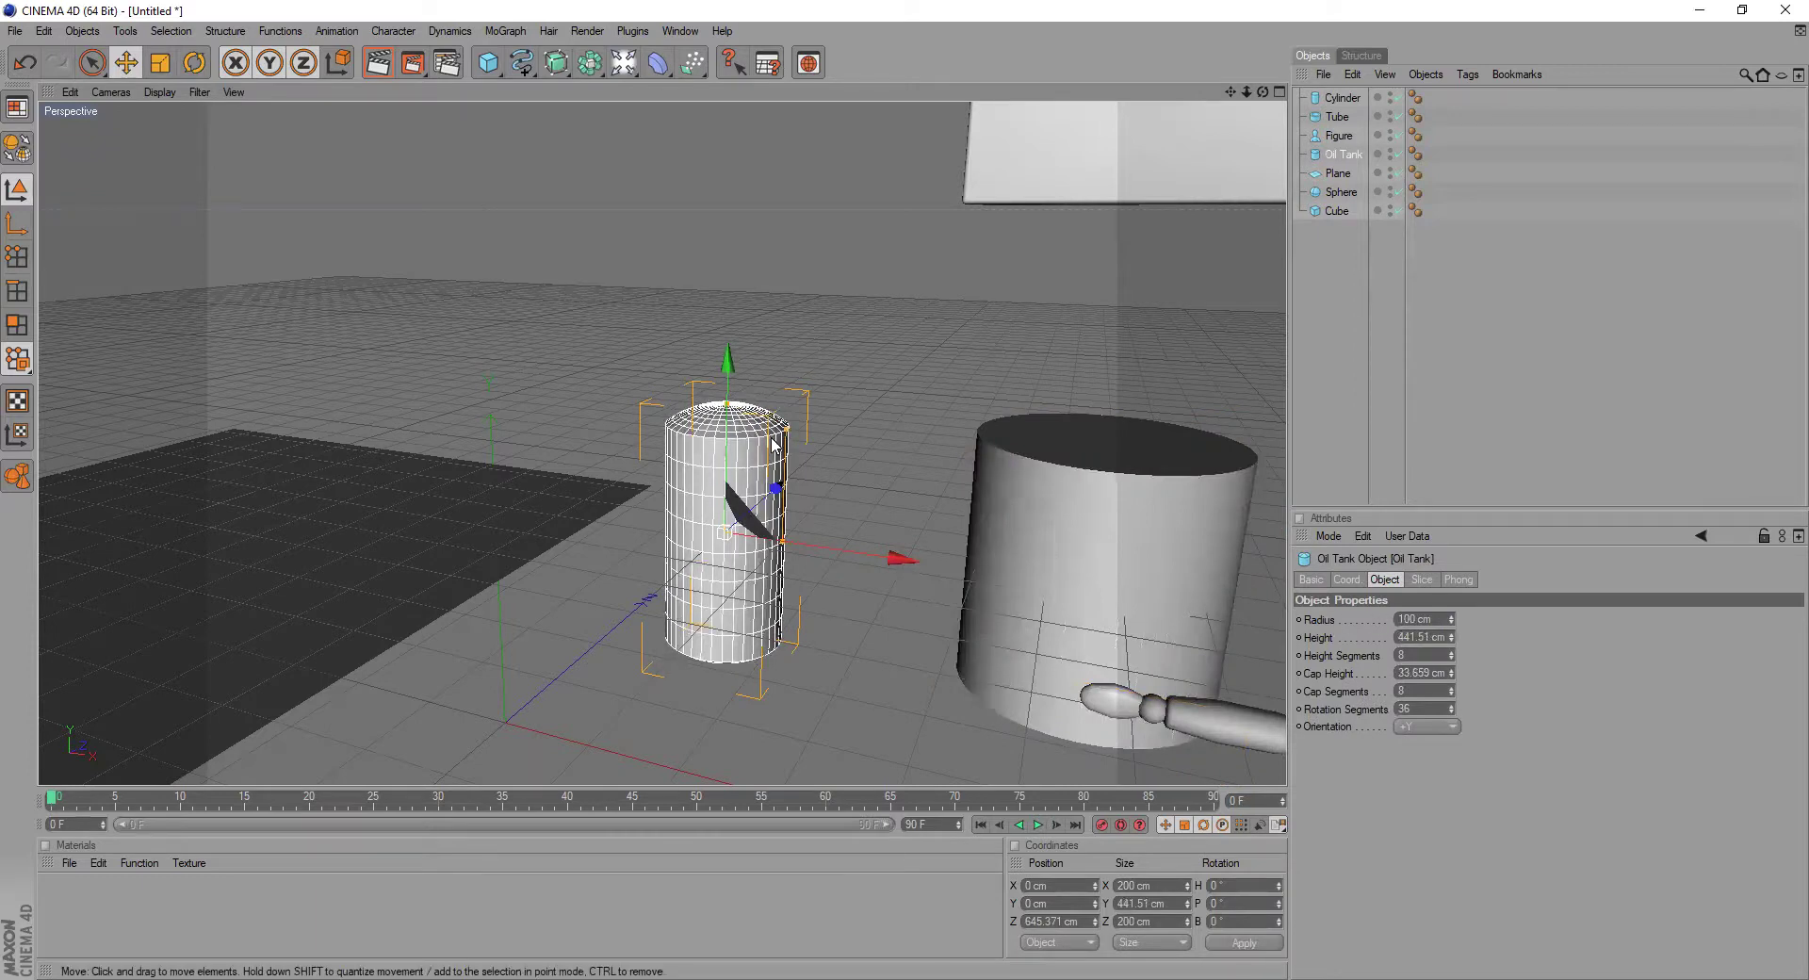
{"action": "scroll", "coordinate": [775, 439], "scroll_direction": "up", "scroll_amount": 6}
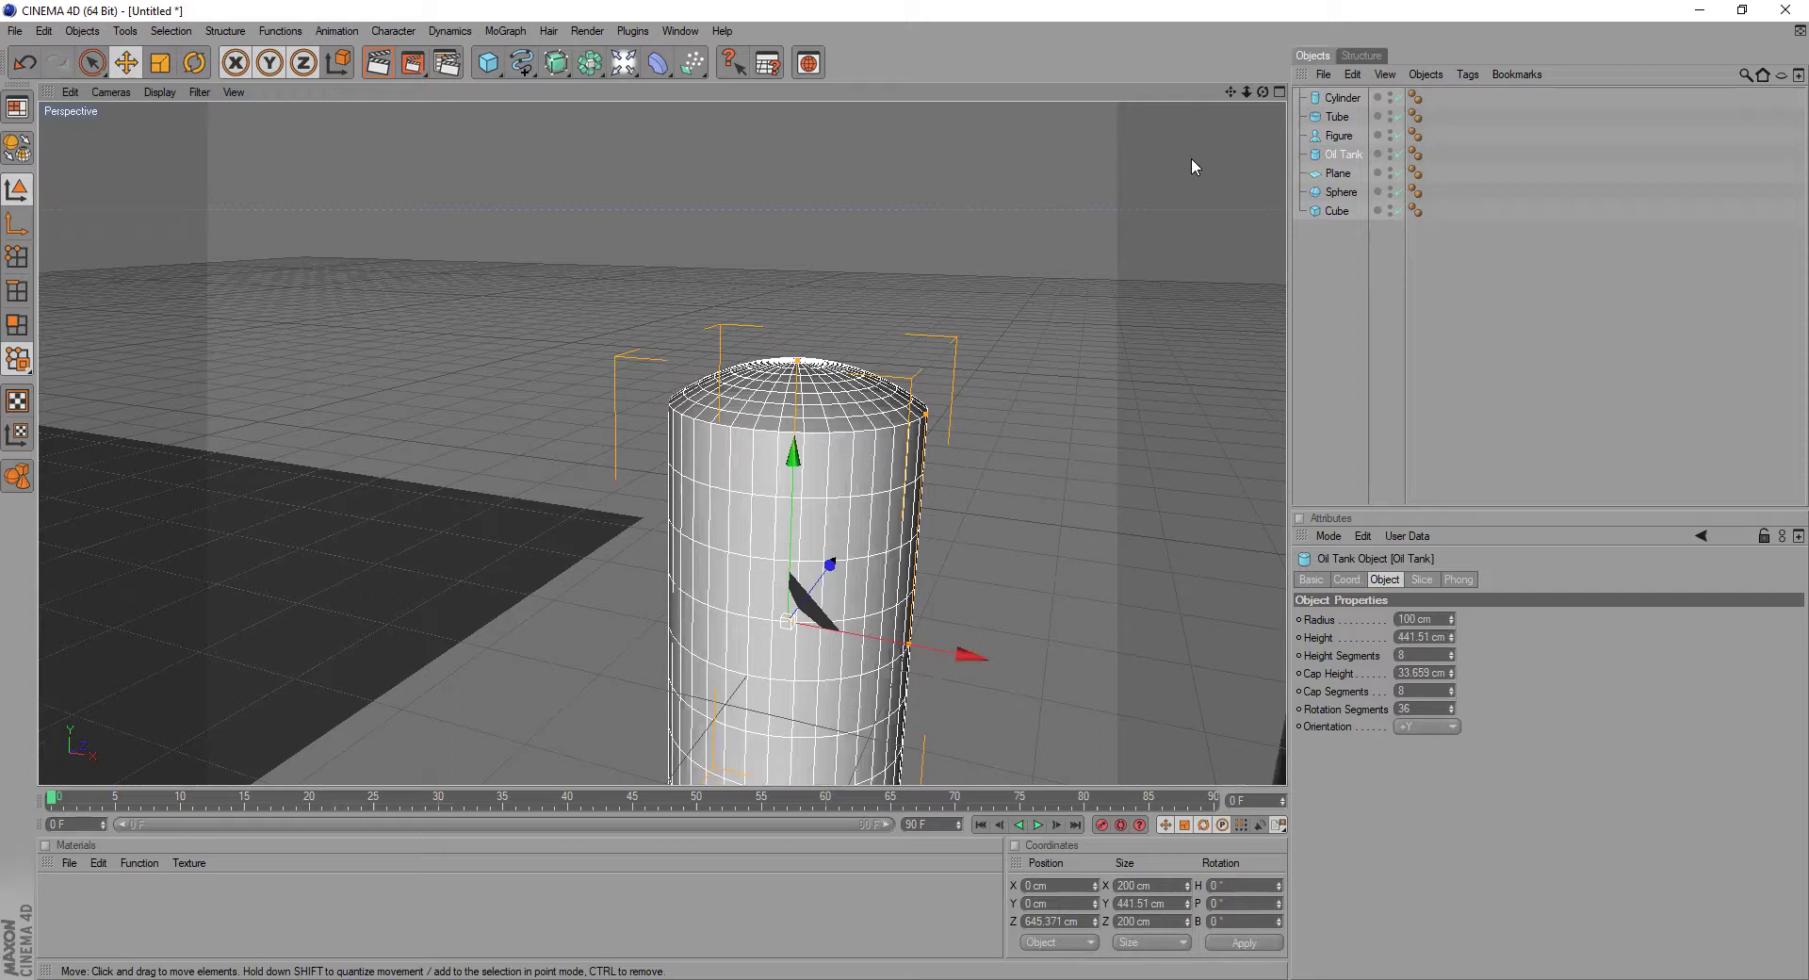
{"action": "left_click_drag", "start_coordinate": [1263, 93], "coordinate": [1170, 162]}
{"action": "left_click_drag", "start_coordinate": [863, 710], "coordinate": [939, 798]}
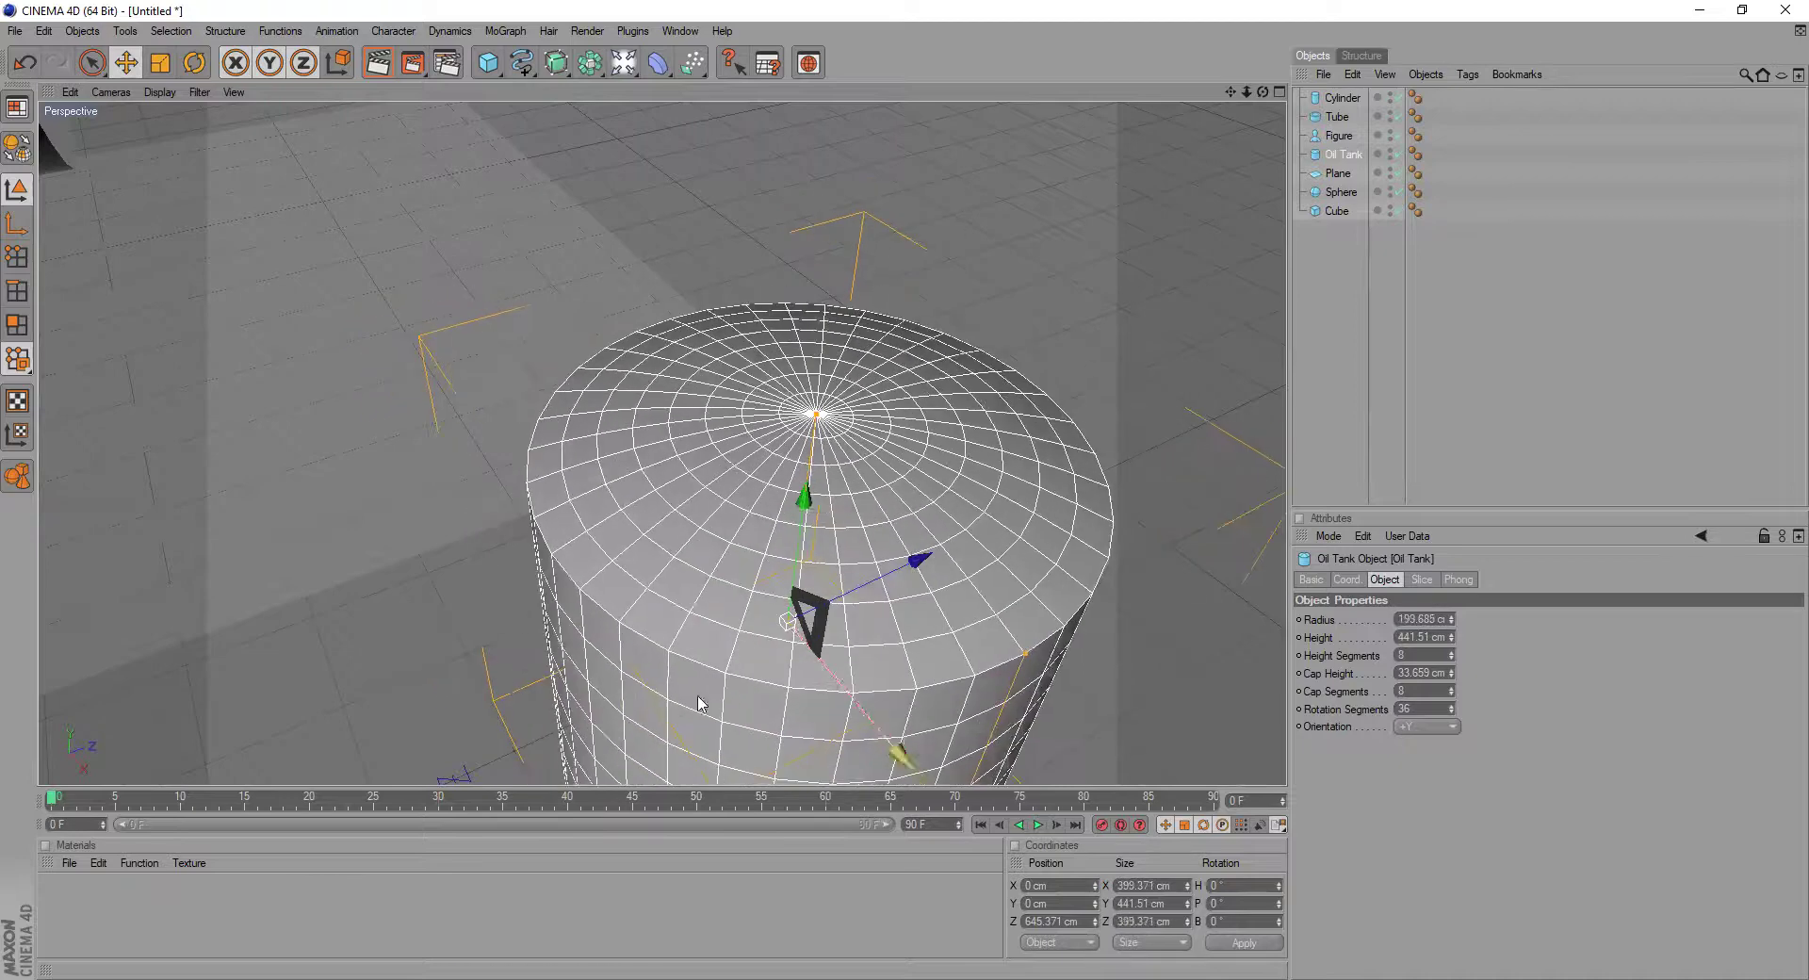
- Reduce the oil tank's radius to about 194 cm and increase its cap height to about 110 cm
{"action": "left_click_drag", "start_coordinate": [1262, 92], "coordinate": [1338, 27]}
{"action": "left_click_drag", "start_coordinate": [1224, 92], "coordinate": [1185, 374]}
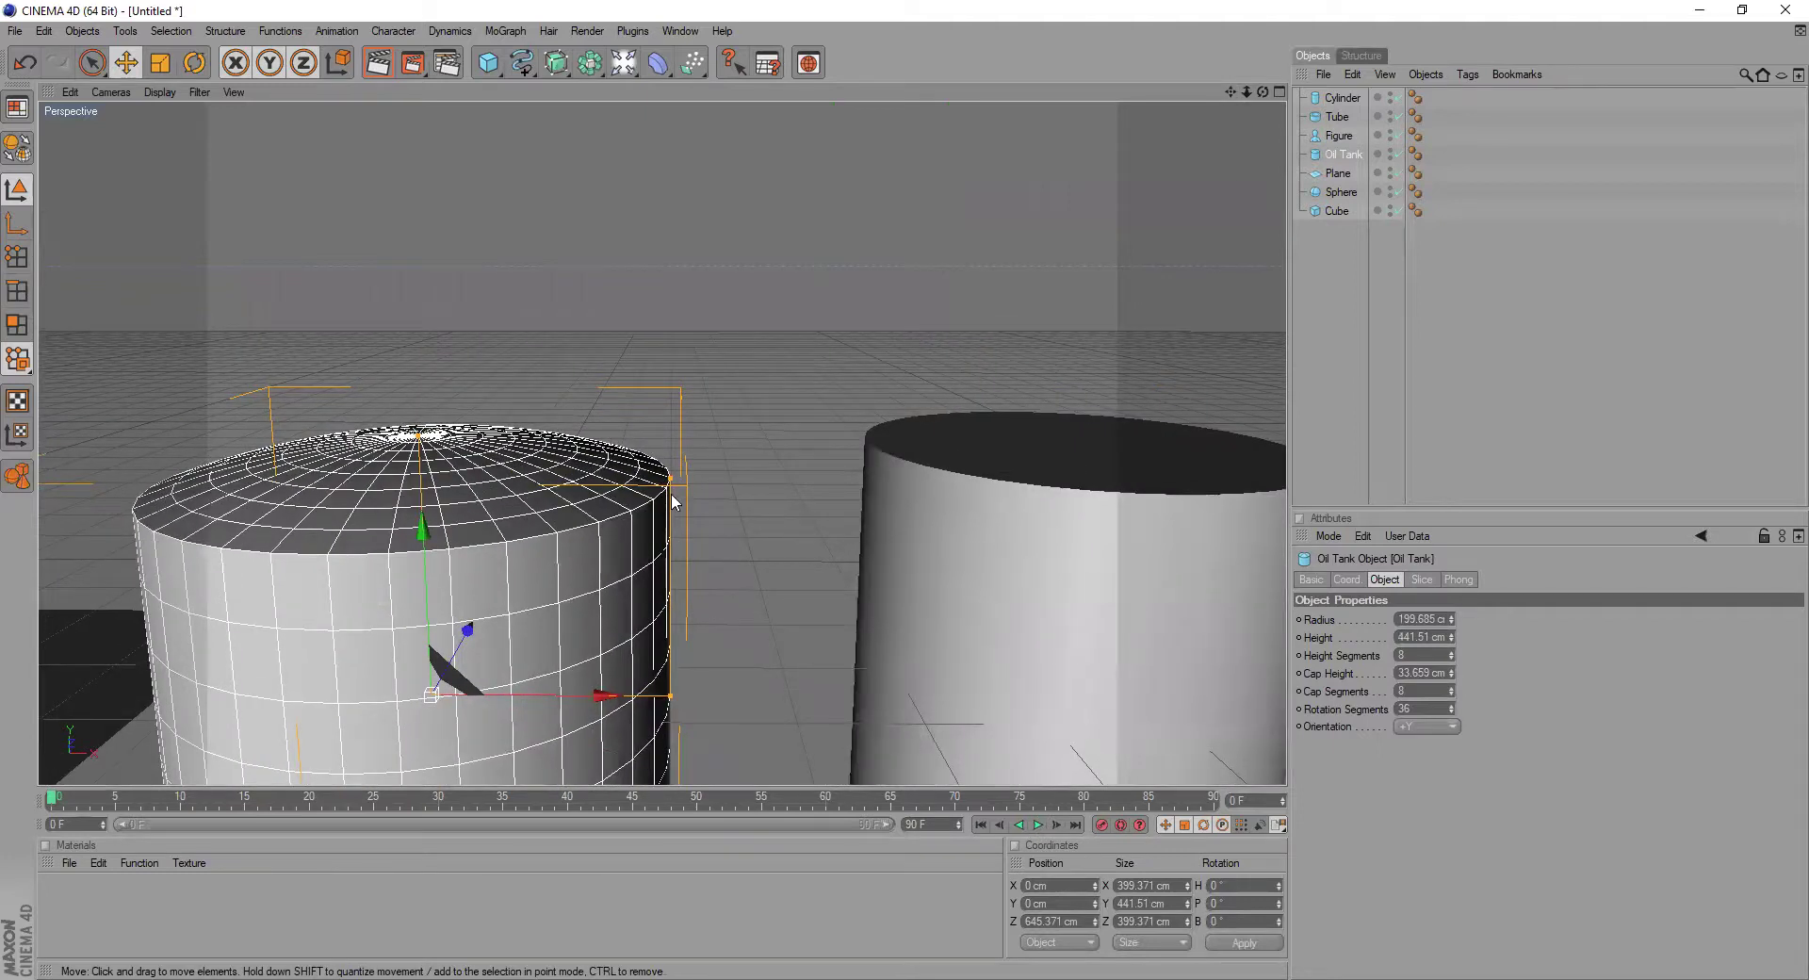
{"action": "left_click_drag", "start_coordinate": [671, 488], "coordinate": [670, 561]}
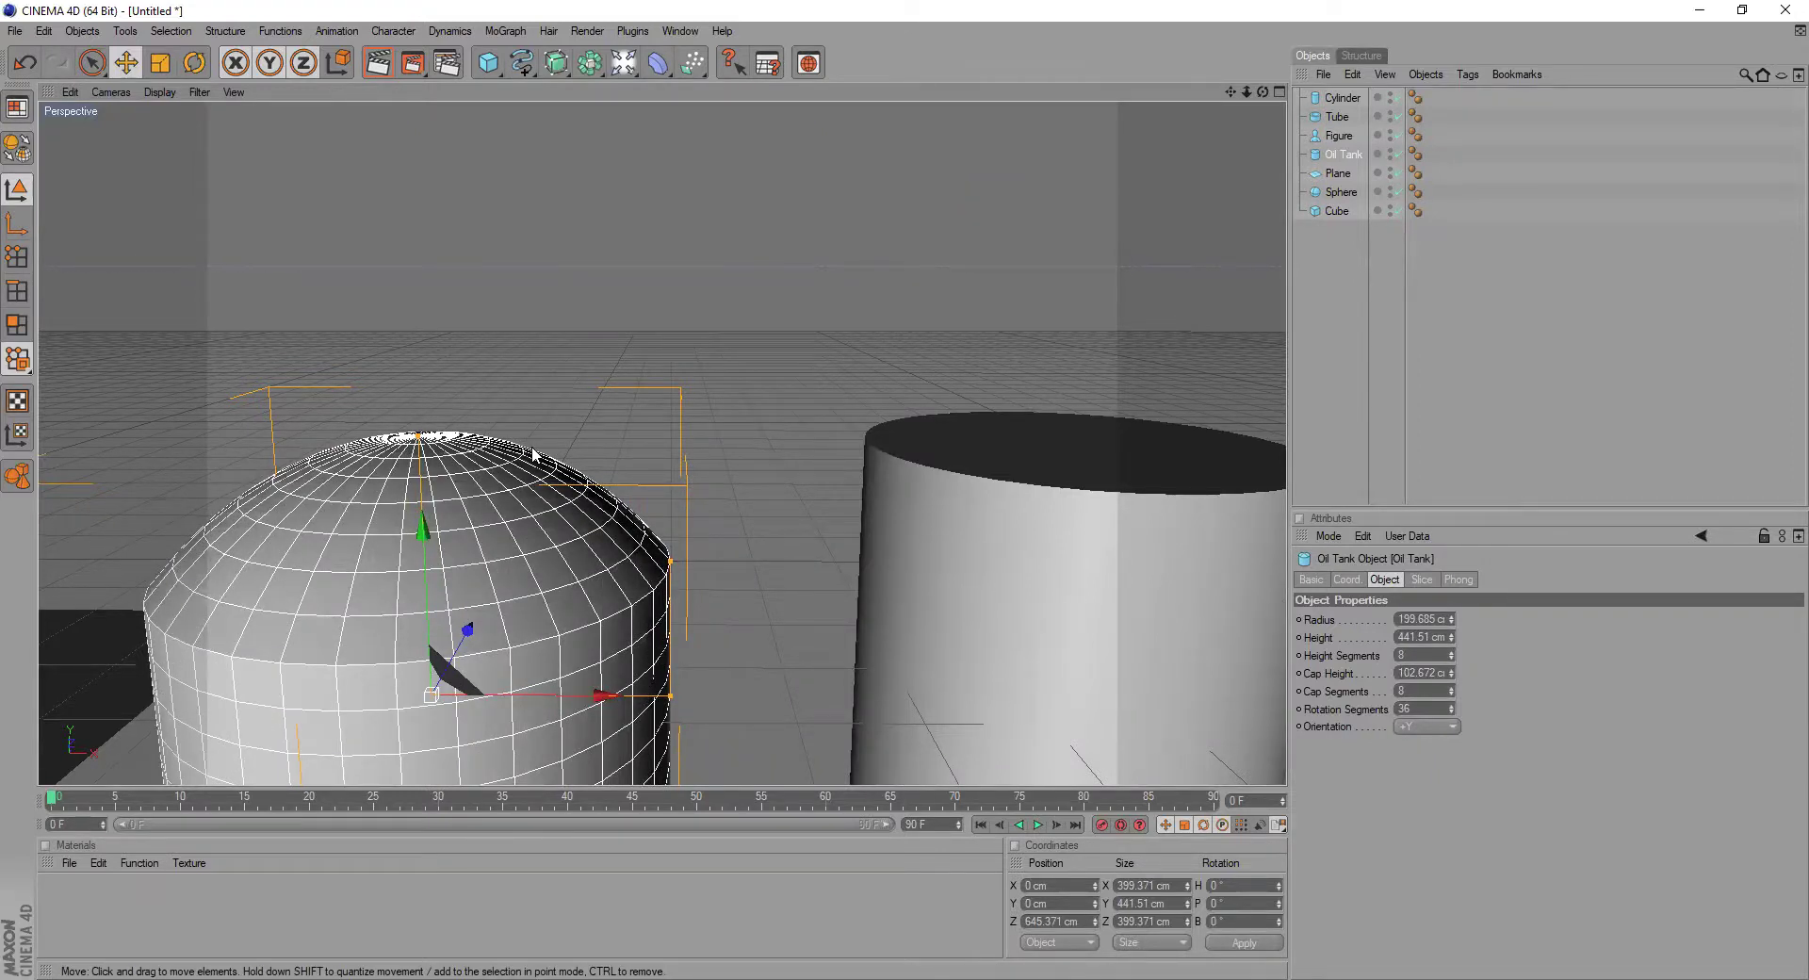
{"action": "scroll", "coordinate": [567, 405], "scroll_direction": "down", "scroll_amount": 5}
{"action": "mouse_move", "coordinate": [668, 518]}
{"action": "left_mouse_down"}
{"action": "mouse_move", "coordinate": [668, 452]}
{"action": "mouse_move", "coordinate": [668, 595]}
{"action": "mouse_move", "coordinate": [668, 517]}
{"action": "left_mouse_up"}
{"action": "mouse_move", "coordinate": [667, 604]}
{"action": "left_mouse_down"}
{"action": "mouse_move", "coordinate": [633, 604]}
{"action": "mouse_move", "coordinate": [663, 604]}
{"action": "left_mouse_up"}
{"action": "left_click_drag", "start_coordinate": [664, 523], "coordinate": [663, 488]}
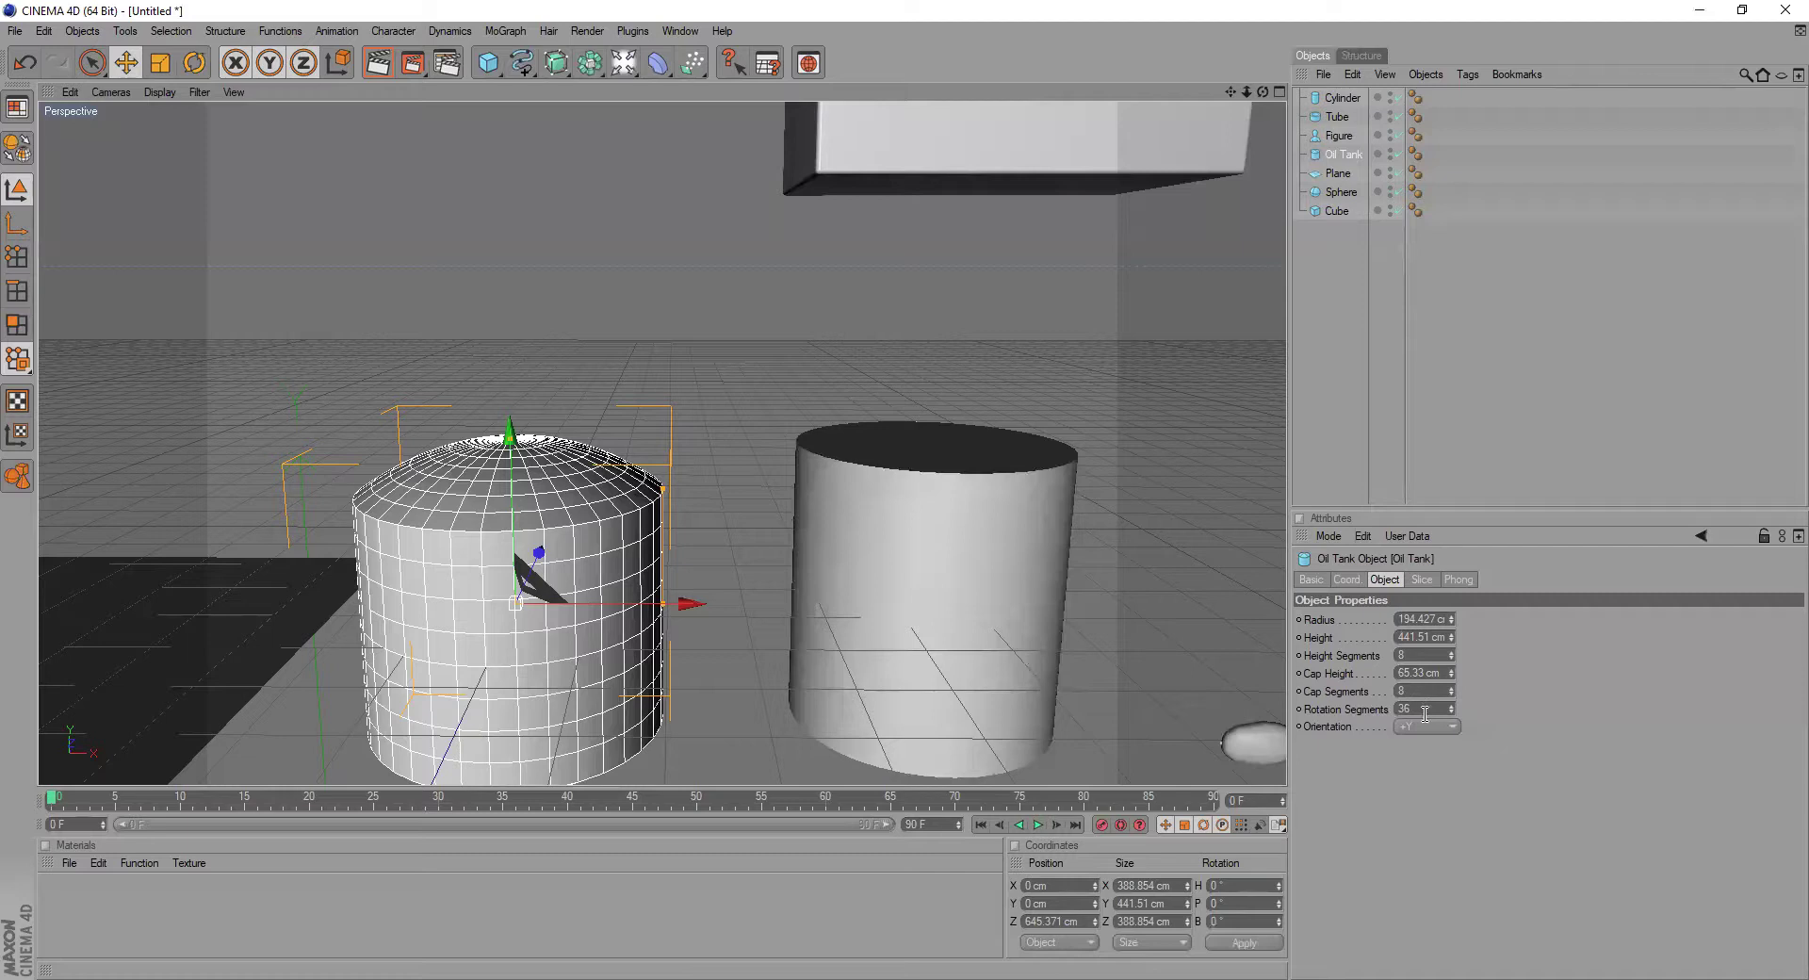
{"action": "mouse_move", "coordinate": [663, 489]}
{"action": "left_mouse_down"}
{"action": "mouse_move", "coordinate": [663, 547]}
{"action": "mouse_move", "coordinate": [663, 502]}
{"action": "left_mouse_up"}
{"action": "mouse_move", "coordinate": [1451, 672]}
{"action": "left_mouse_down"}
{"action": "mouse_move", "coordinate": [1451, 612]}
{"action": "mouse_move", "coordinate": [1450, 647]}
{"action": "left_mouse_up"}
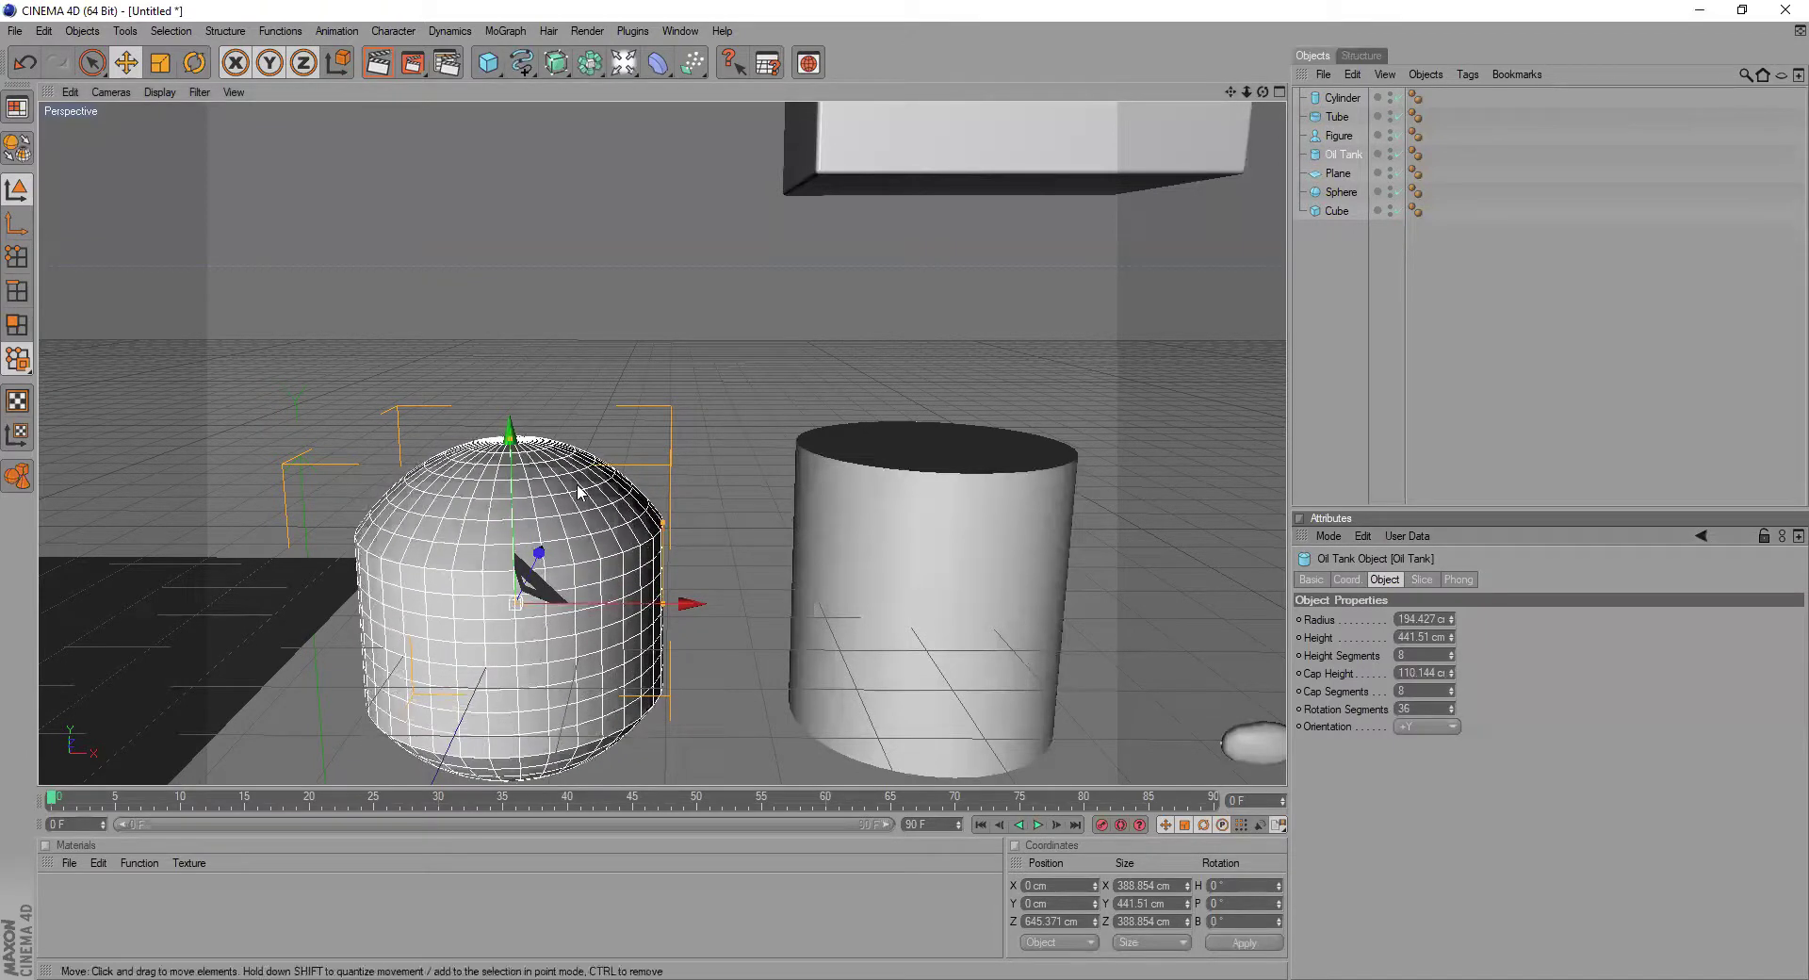
- Set the cylinder's radius to 209.5 cm and its height to about 502 cm, and increase its height segments
{"action": "left_click", "coordinate": [984, 555]}
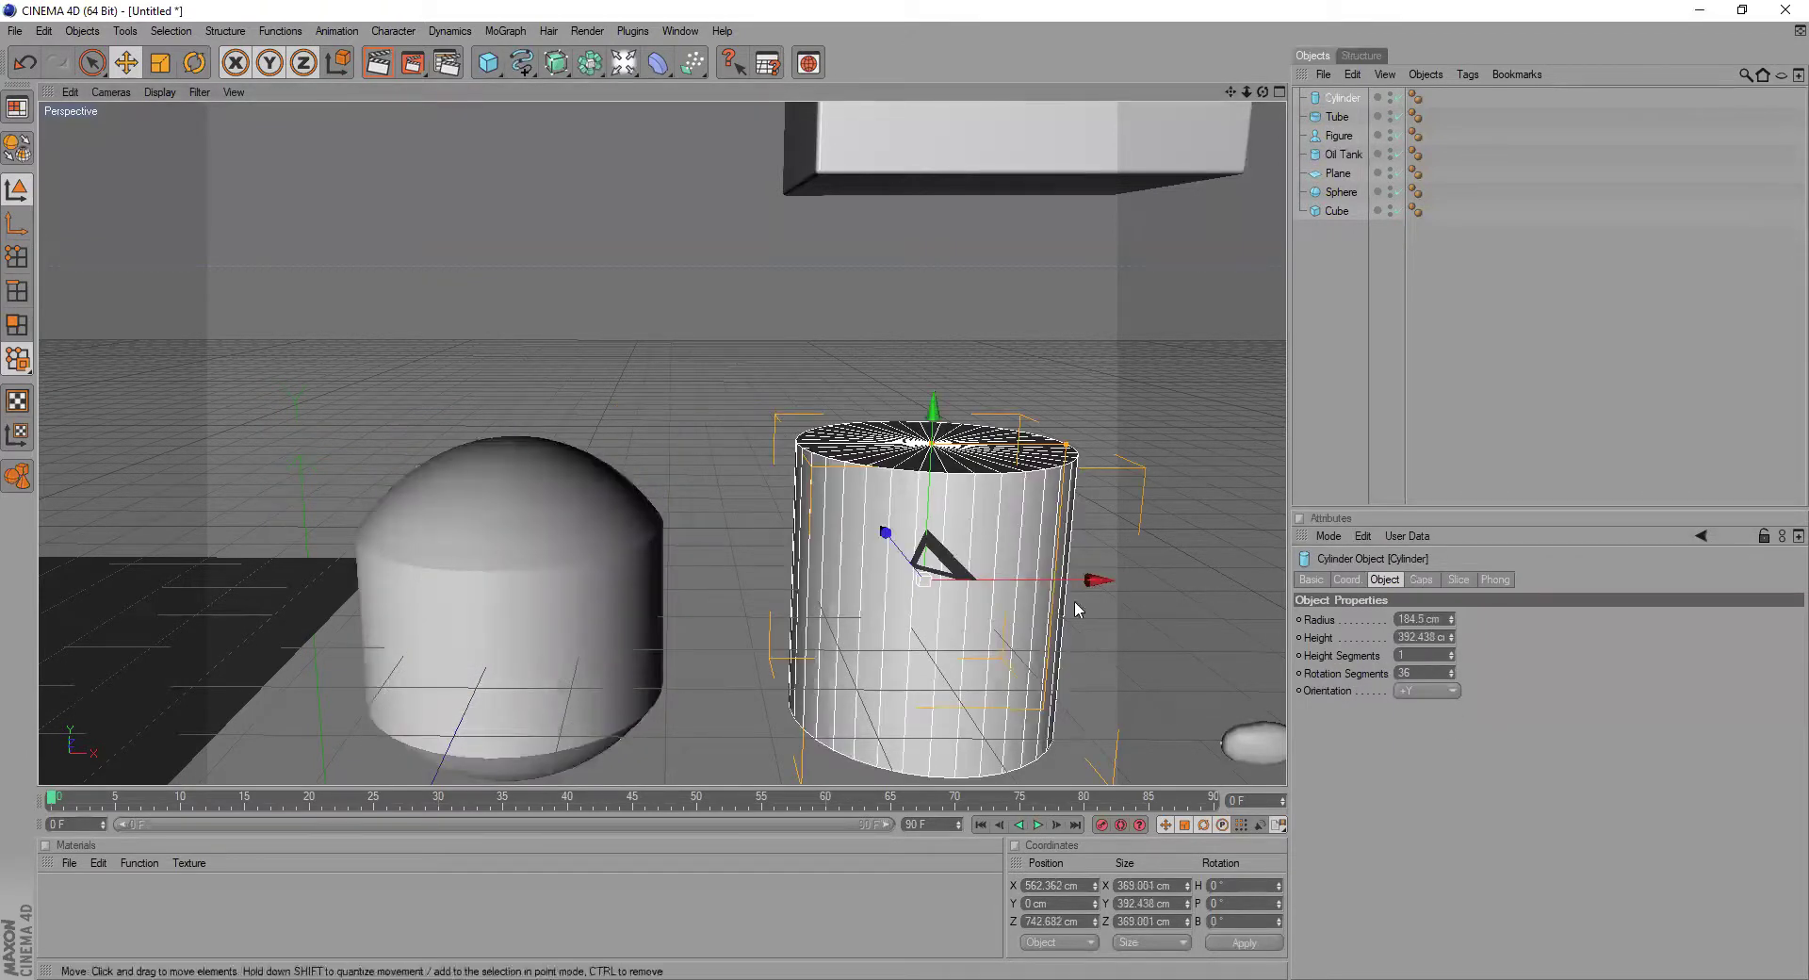
{"action": "left_click", "coordinate": [1450, 623]}
{"action": "mouse_move", "coordinate": [1450, 622]}
{"action": "left_mouse_down"}
{"action": "mouse_move", "coordinate": [1450, 586]}
{"action": "mouse_move", "coordinate": [1451, 641]}
{"action": "left_mouse_up"}
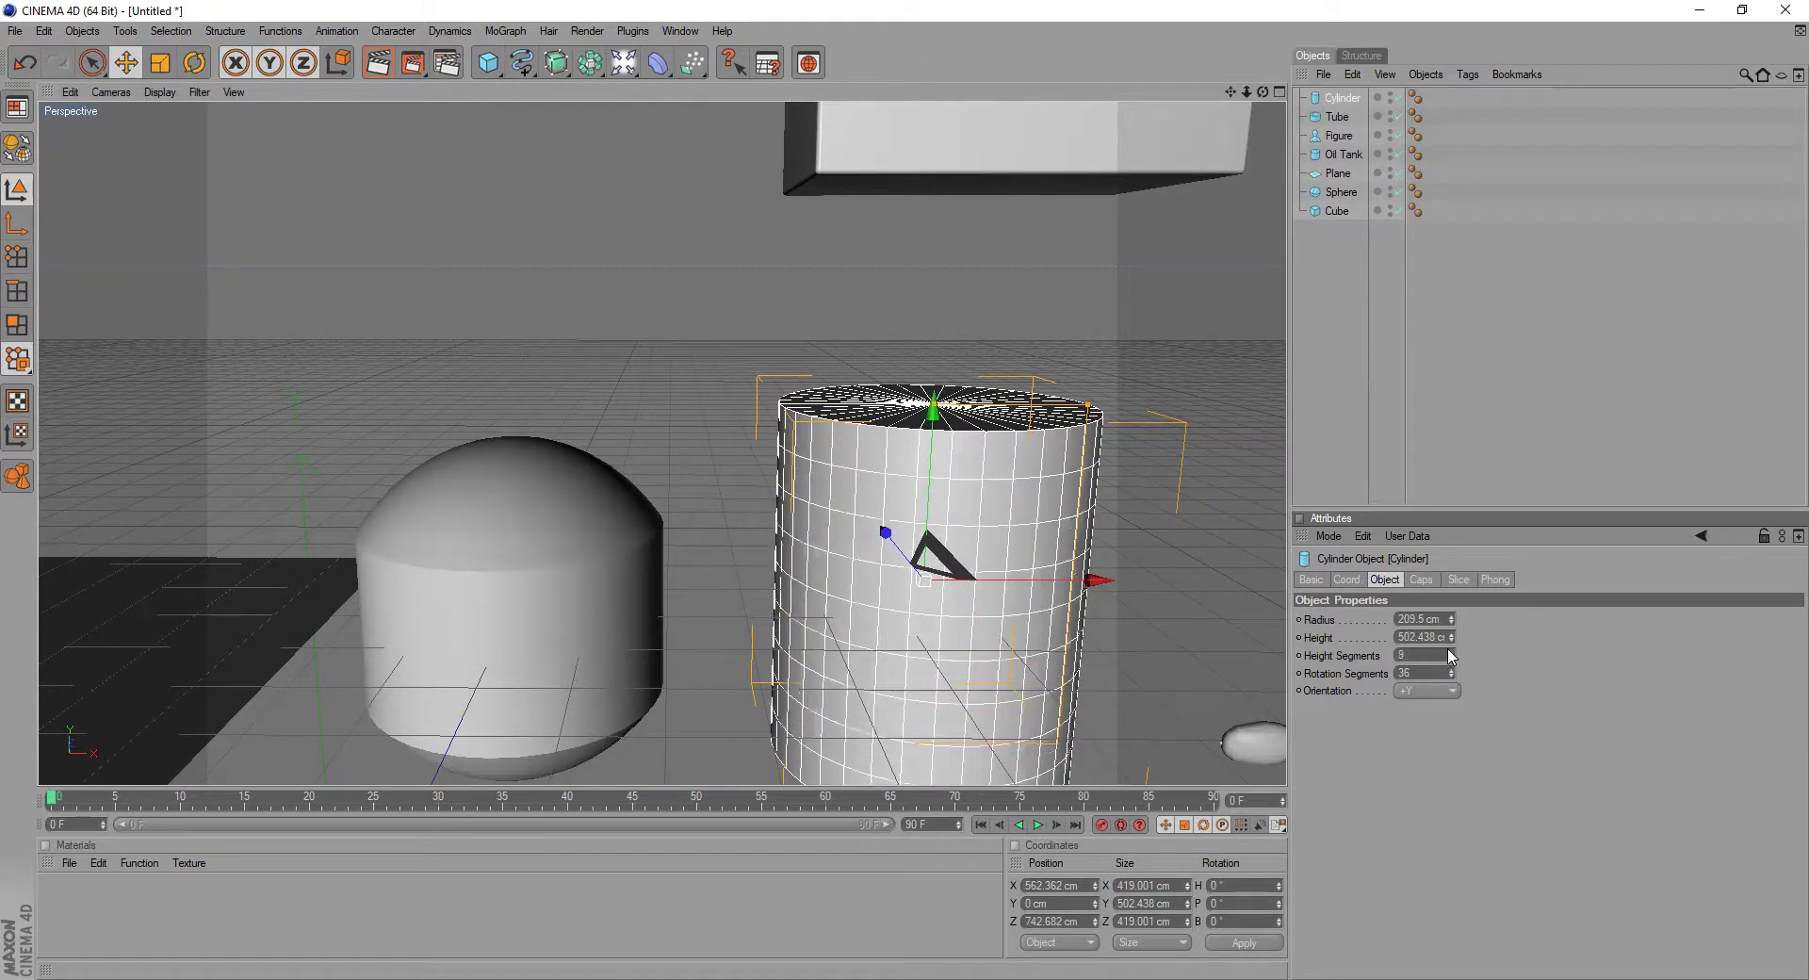
- Set the oil tank's height segments to 10 and its cap segments to 16
{"action": "left_click", "coordinate": [537, 604]}
{"action": "left_click_drag", "start_coordinate": [1450, 654], "coordinate": [1451, 679]}
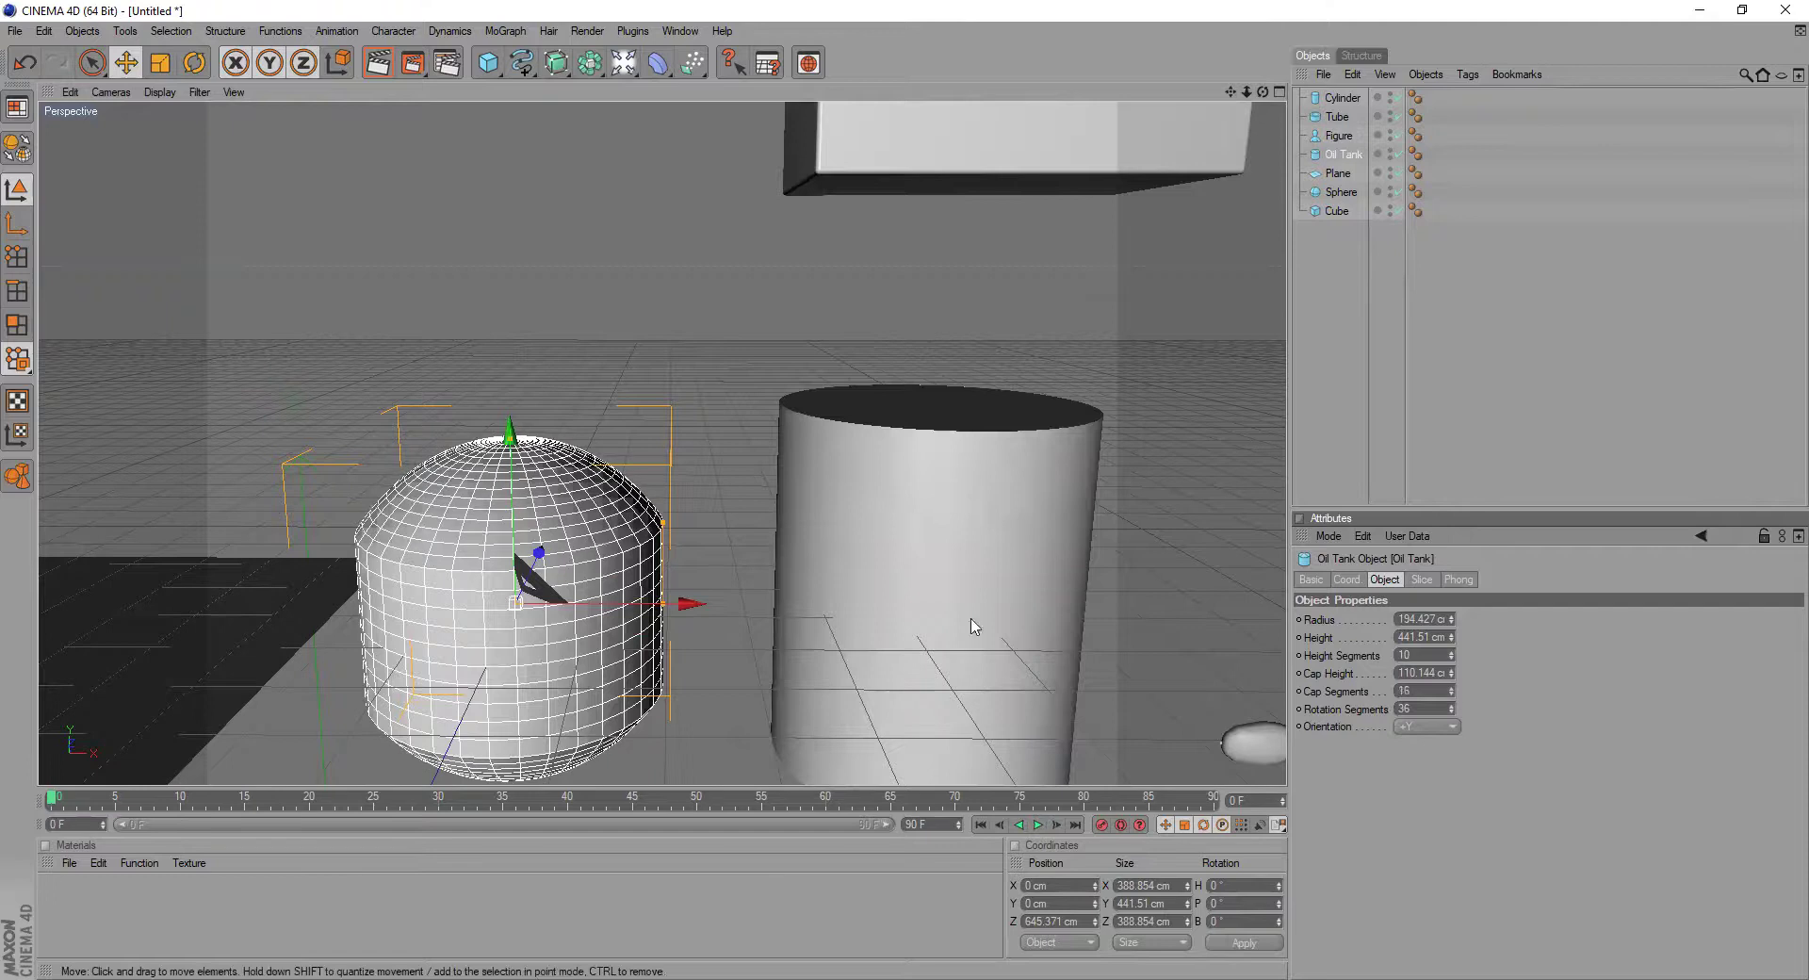
{"action": "right_click_drag", "start_coordinate": [812, 553], "coordinate": [713, 565], "text": "alt"}
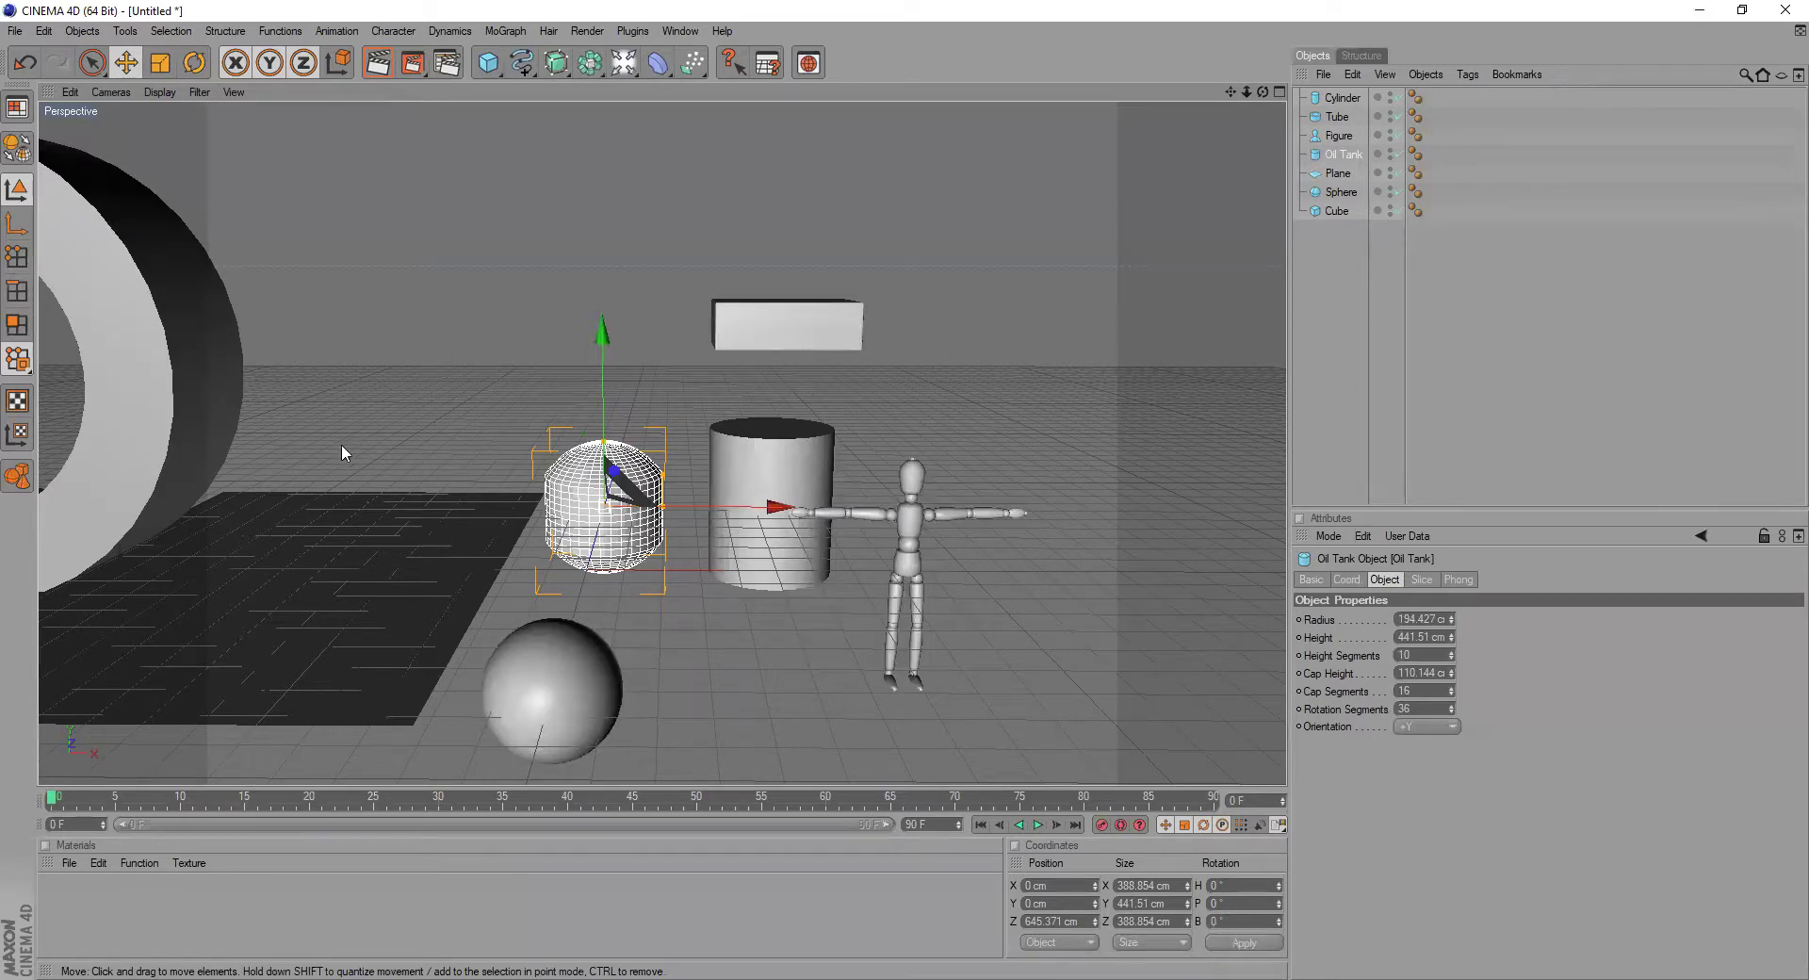
{"action": "scroll", "coordinate": [340, 441], "scroll_direction": "down", "scroll_amount": 3}
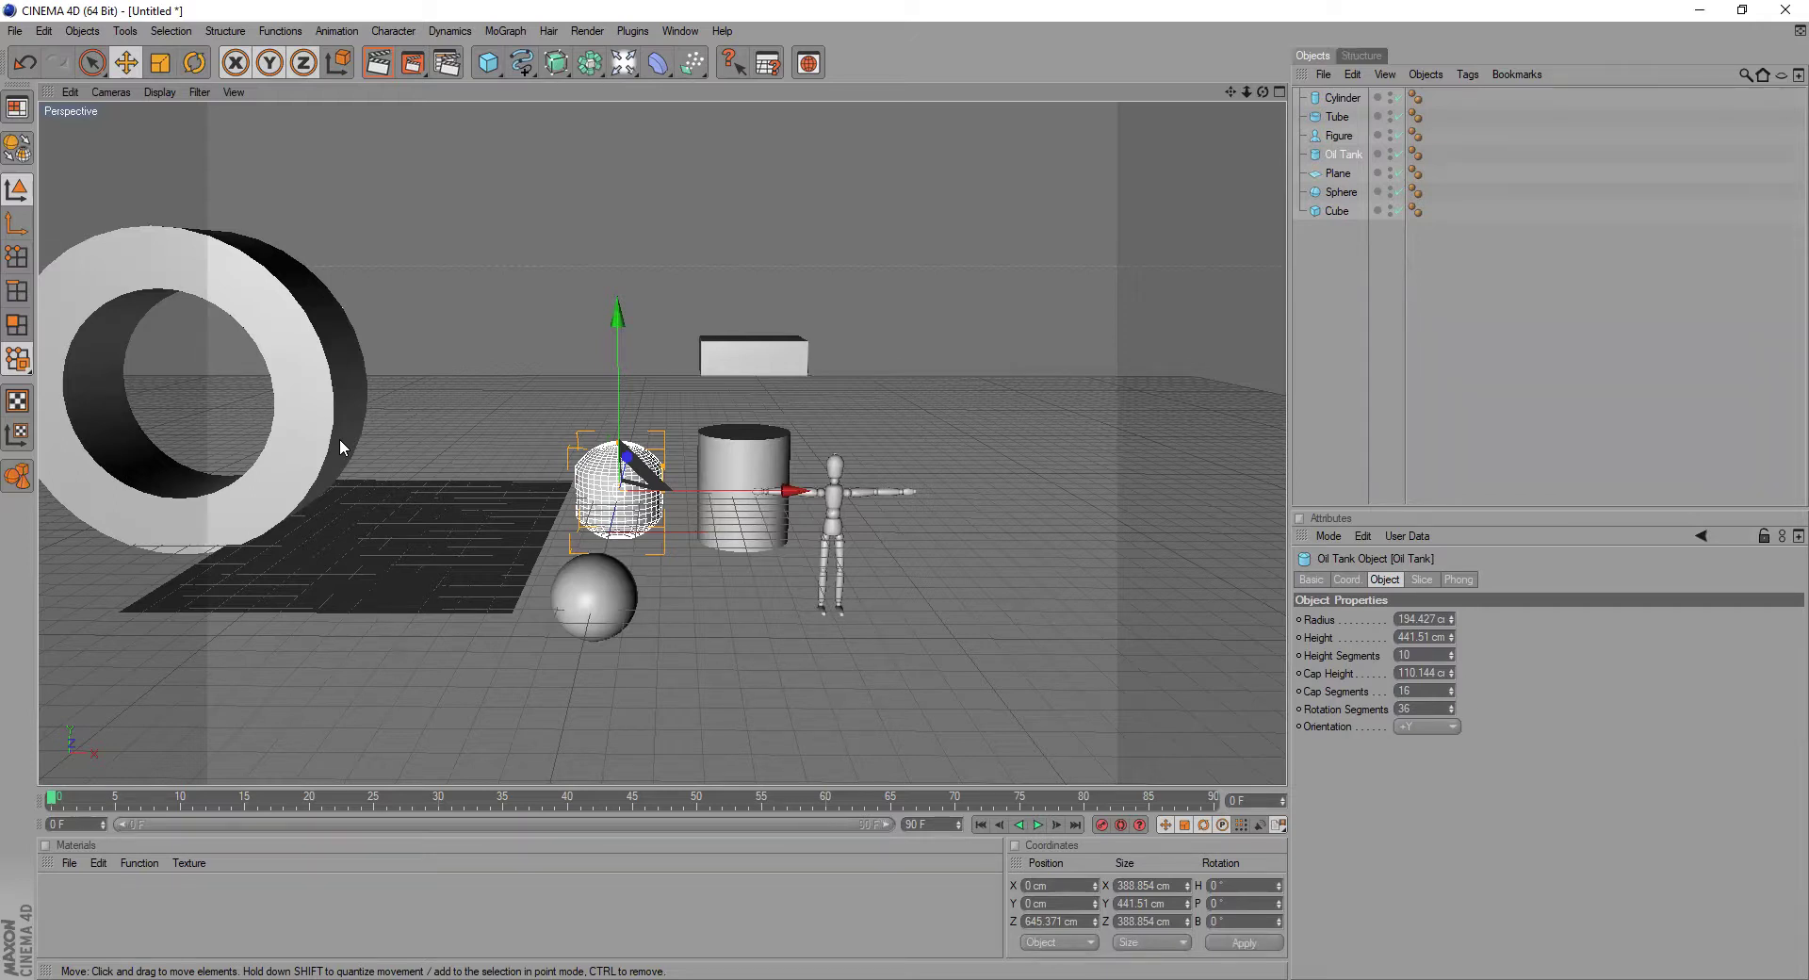
- Review the list of available primitive objects without adding one
{"action": "left_click", "coordinate": [488, 63]}
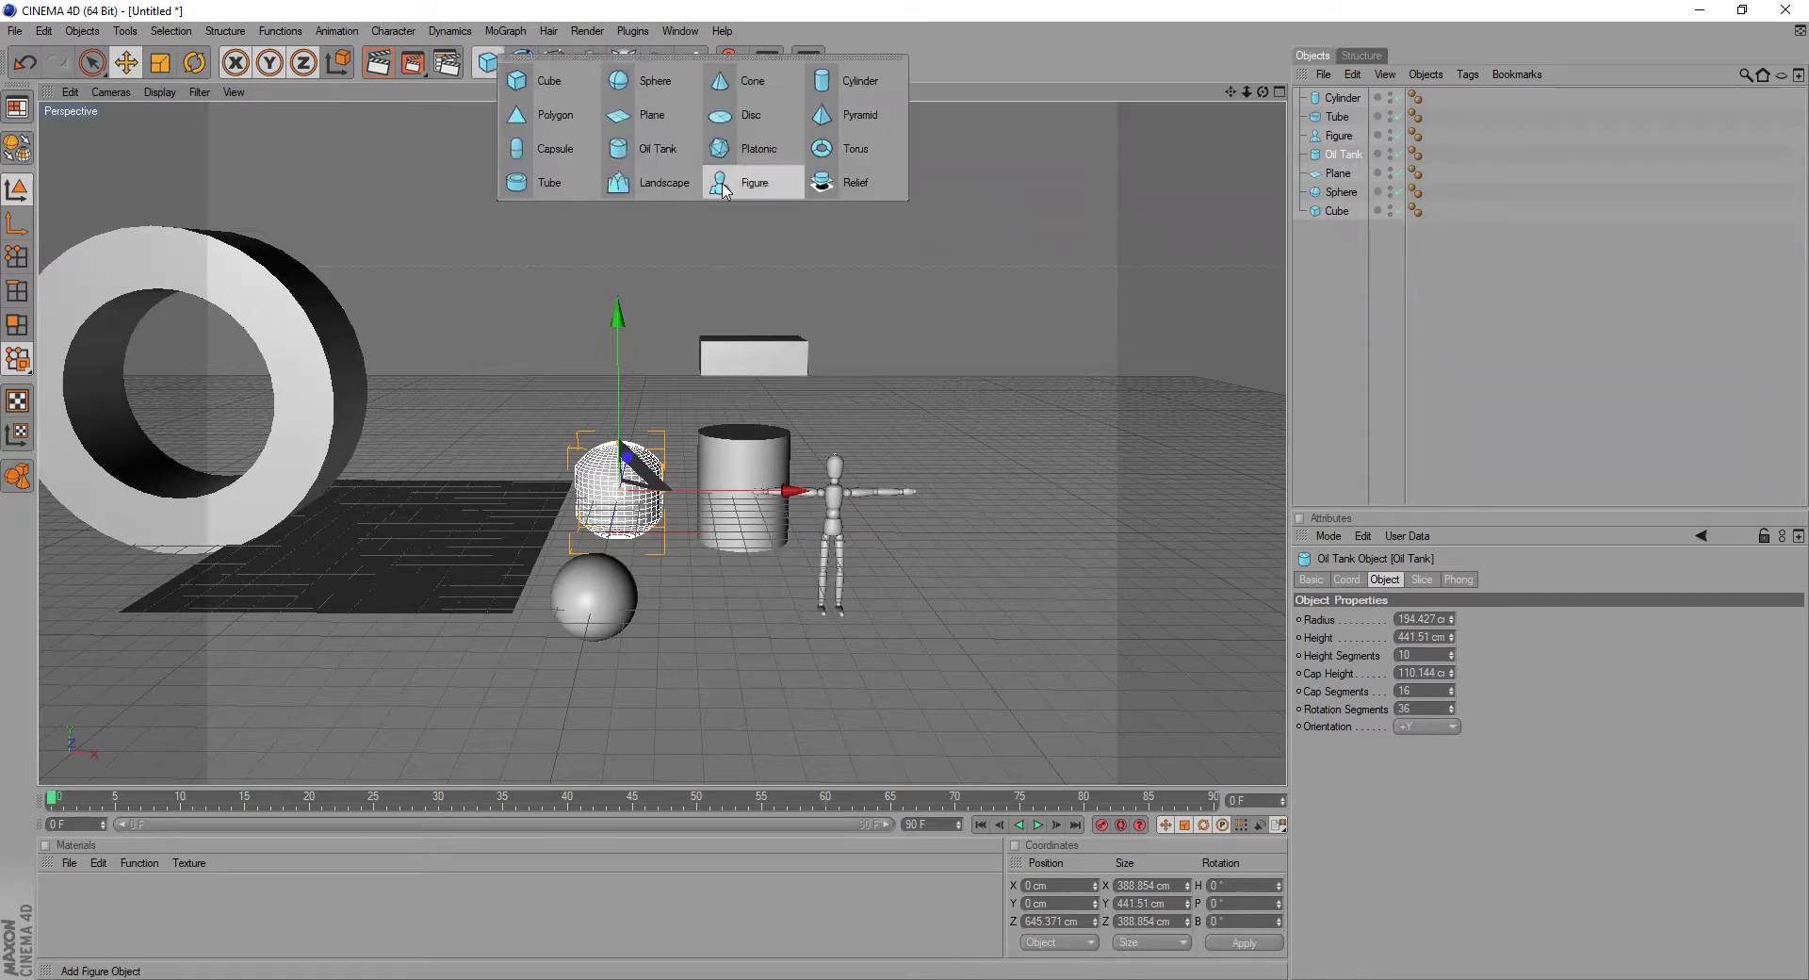
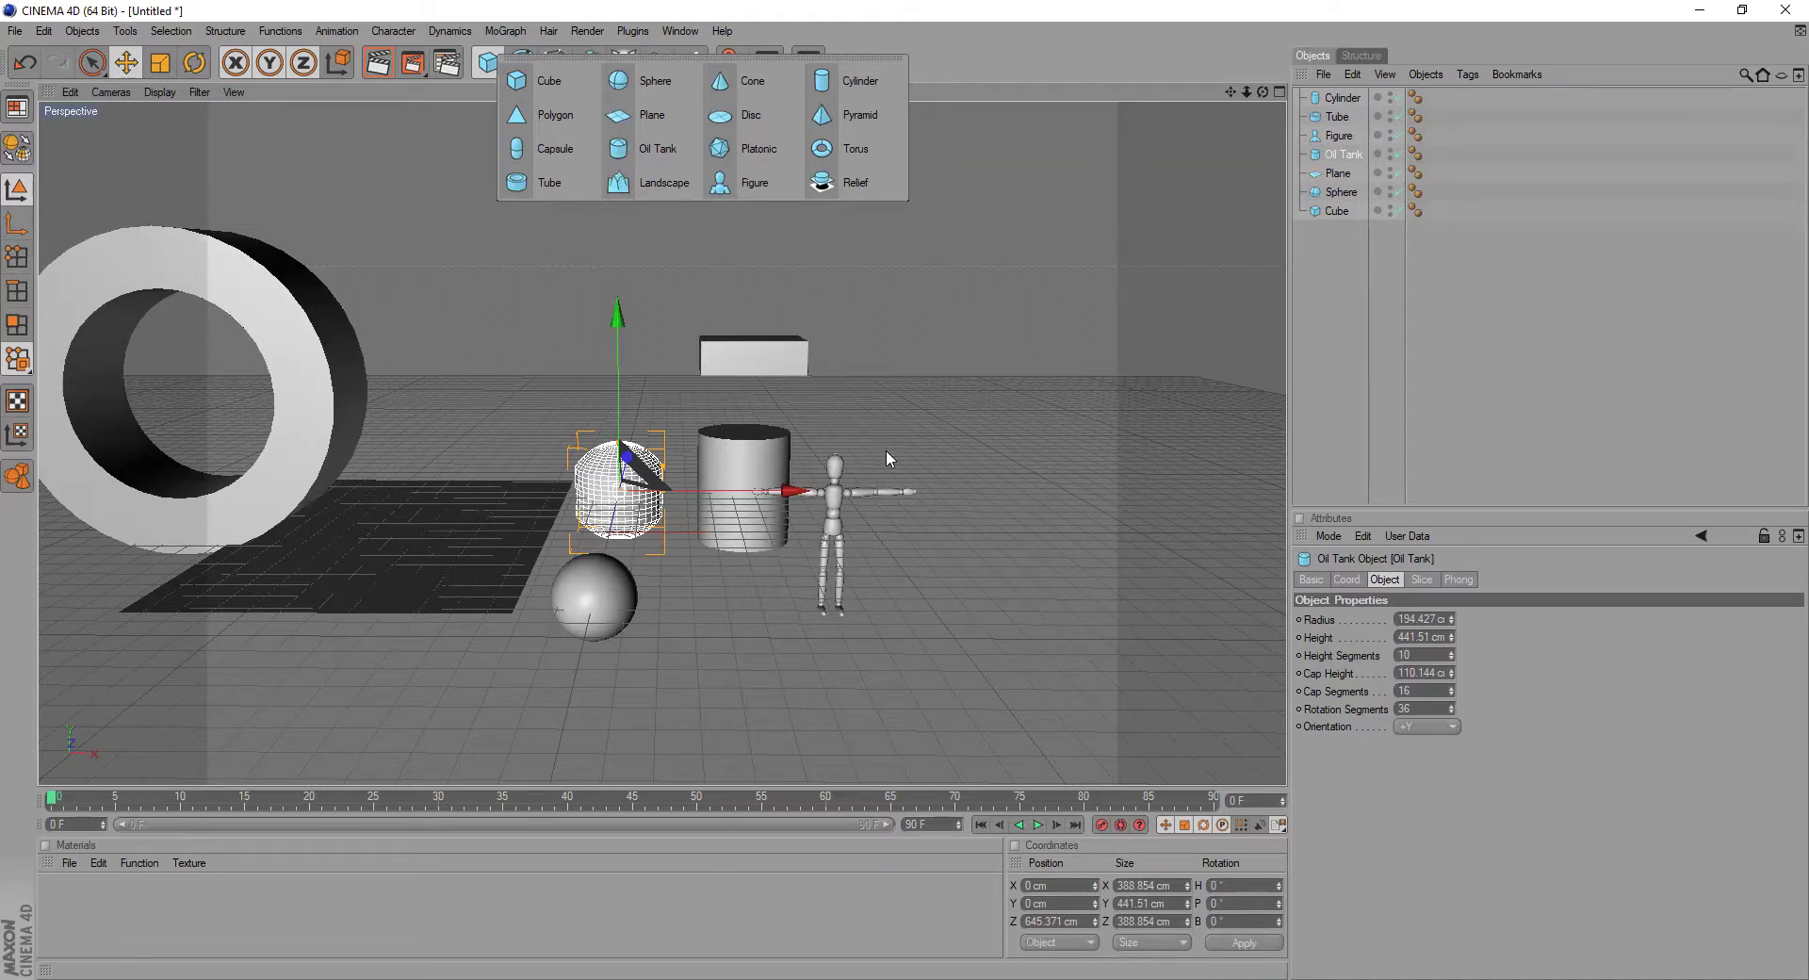
{"action": "left_click", "coordinate": [958, 308]}
- Select the cube and the cylinder one after the other in the viewport to compare their object properties
{"action": "left_click_drag", "start_coordinate": [1260, 92], "coordinate": [1215, 141]}
{"action": "scroll", "coordinate": [501, 636], "scroll_direction": "up", "scroll_amount": 6}
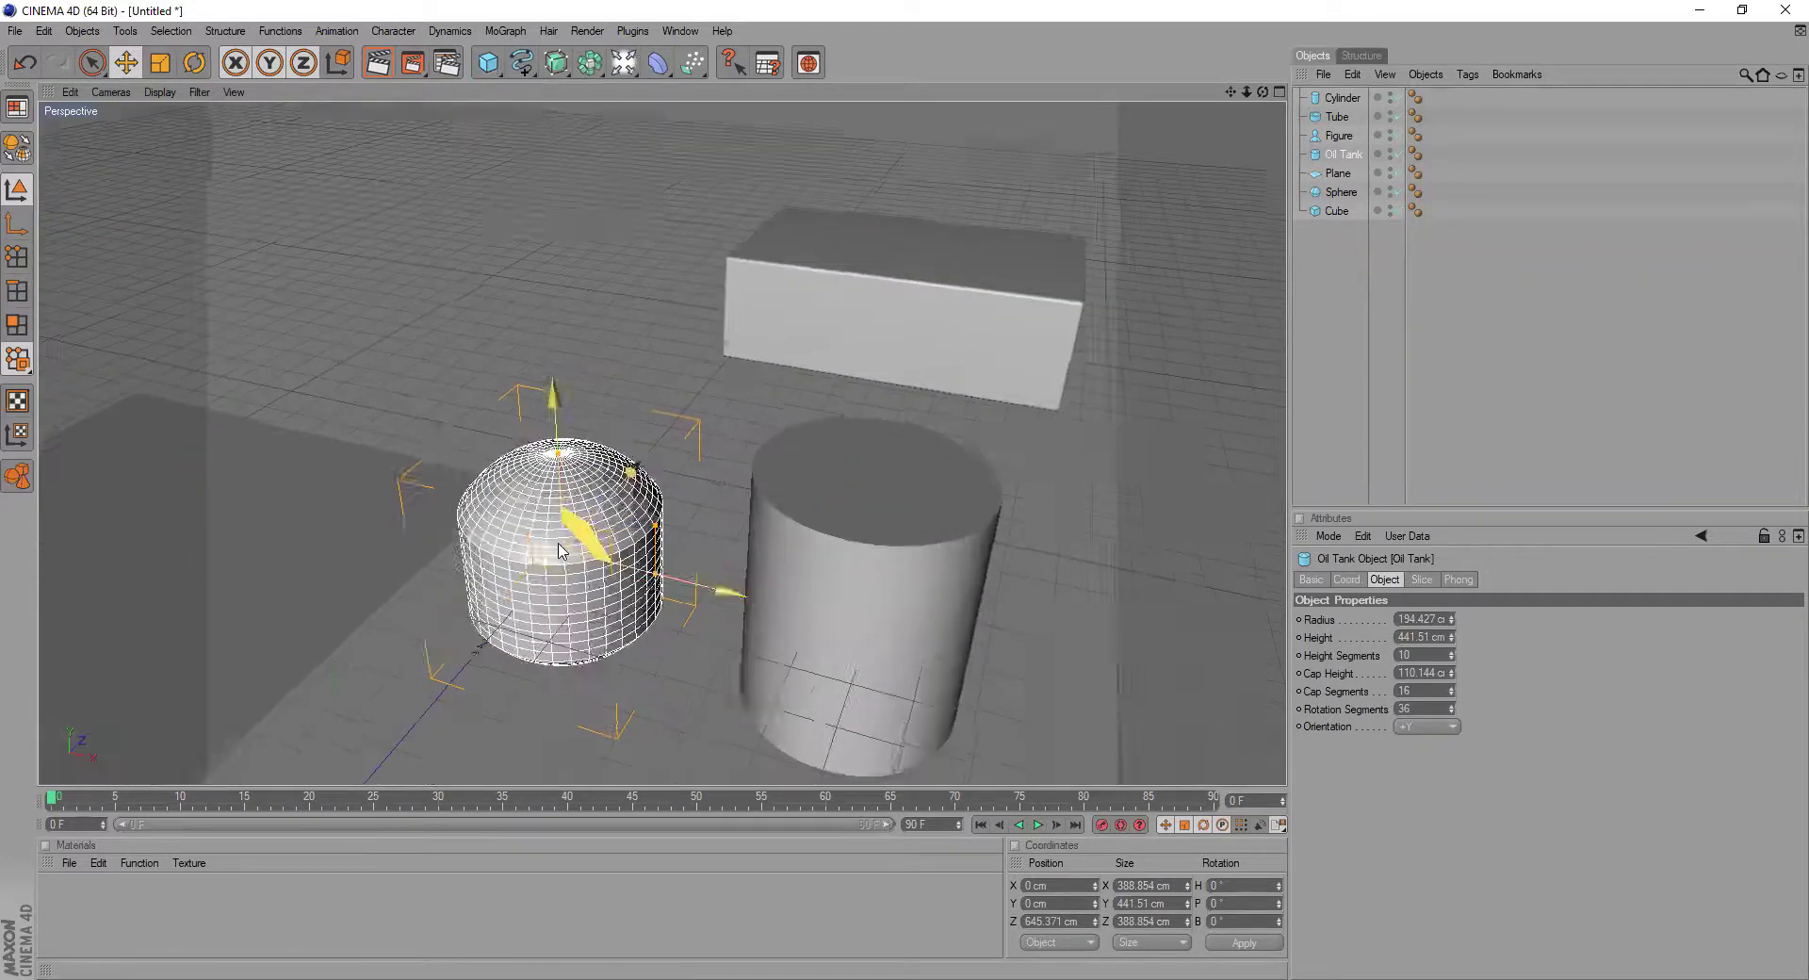
{"action": "scroll", "coordinate": [514, 592], "scroll_direction": "down", "scroll_amount": 8}
{"action": "scroll", "coordinate": [497, 615], "scroll_direction": "up", "scroll_amount": 4}
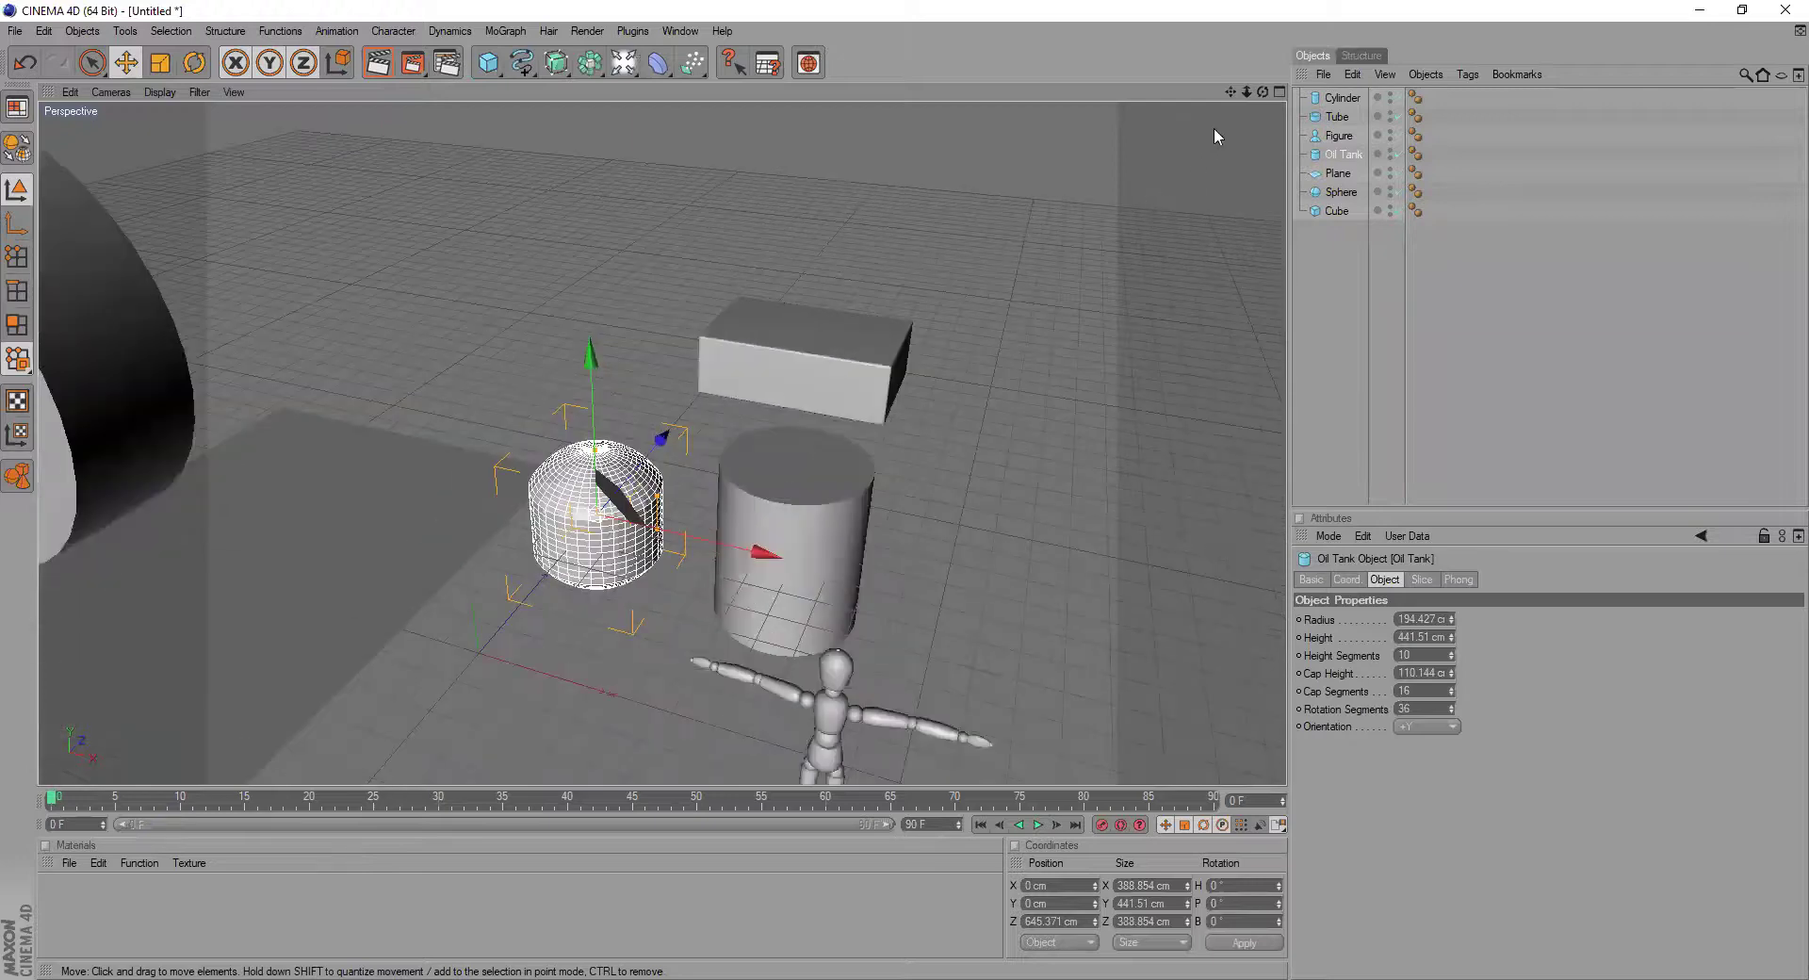
{"action": "left_click_drag", "start_coordinate": [1231, 92], "coordinate": [1126, 94]}
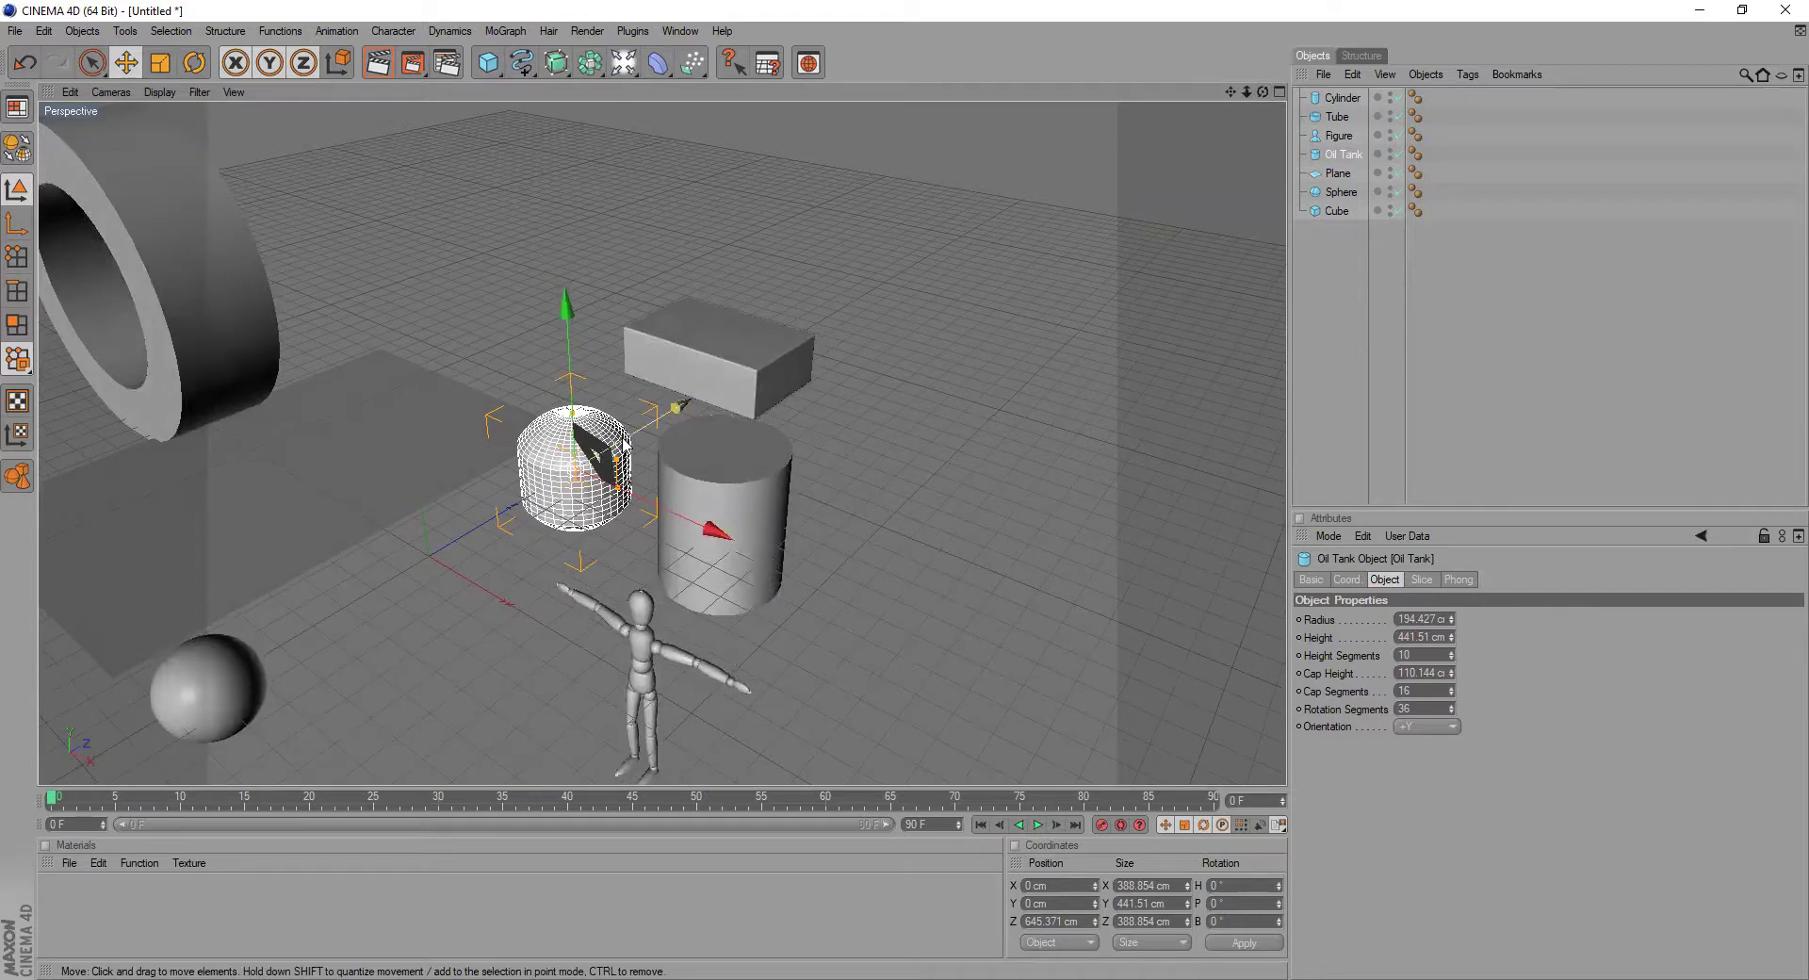
{"action": "left_click", "coordinate": [716, 362]}
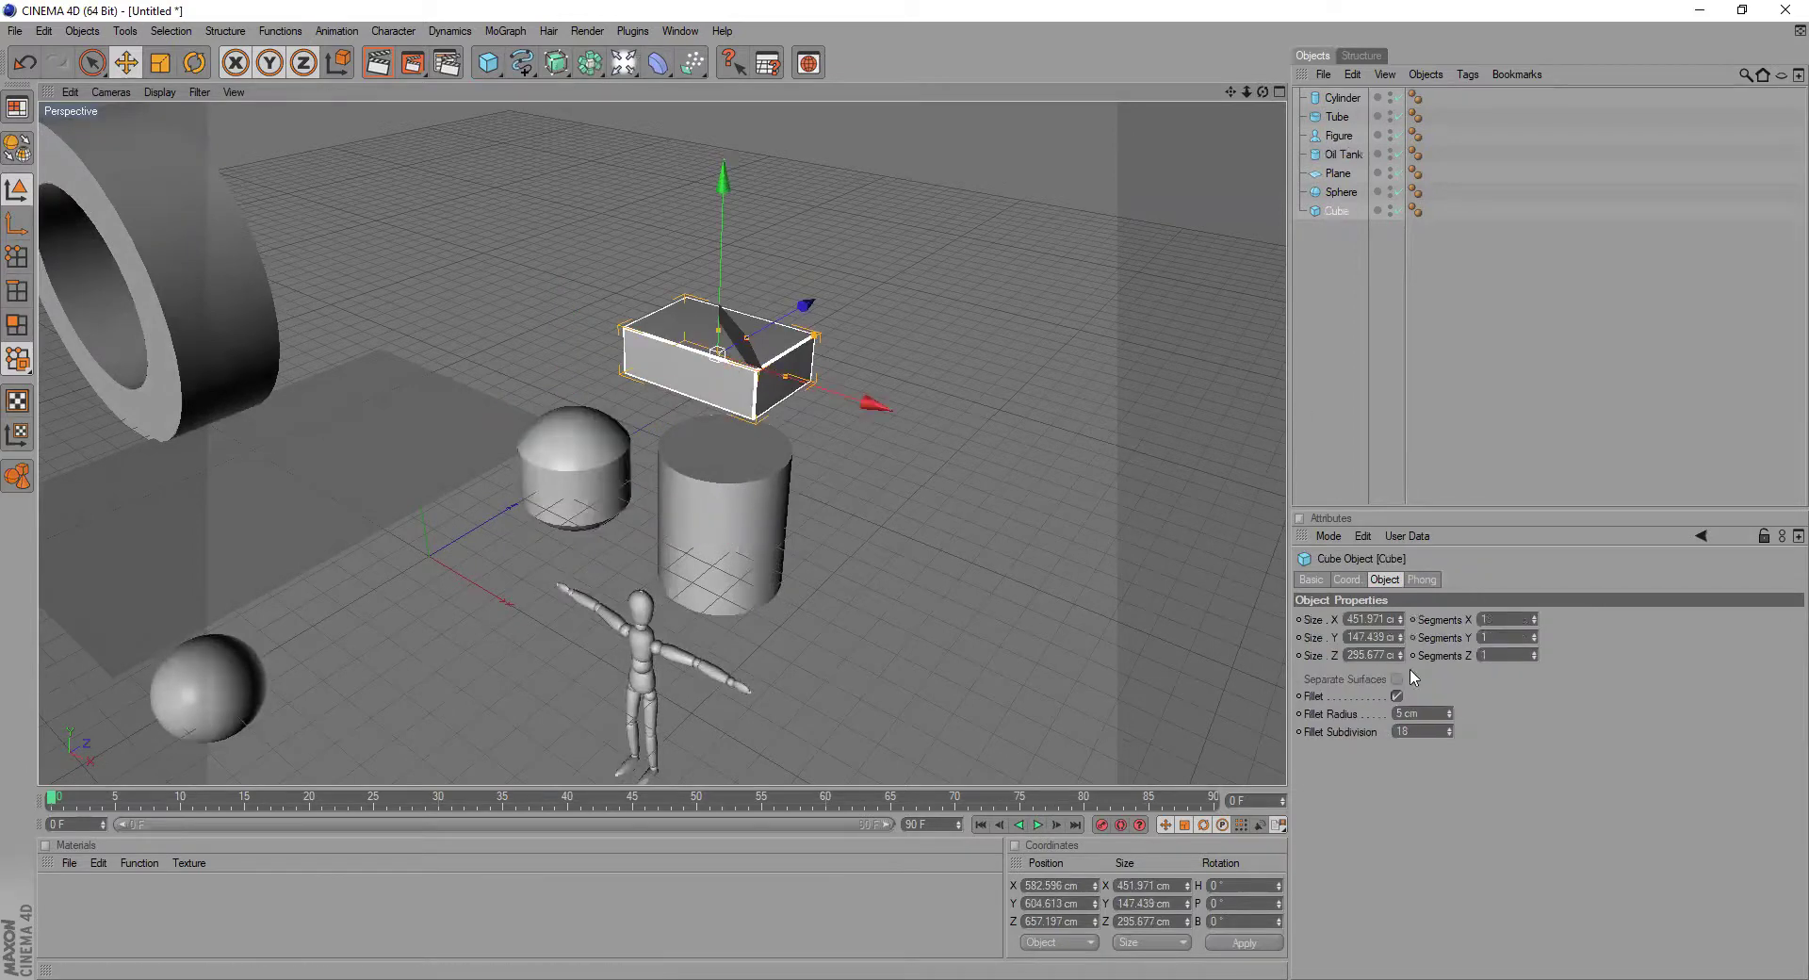
{"action": "left_click", "coordinate": [737, 500]}
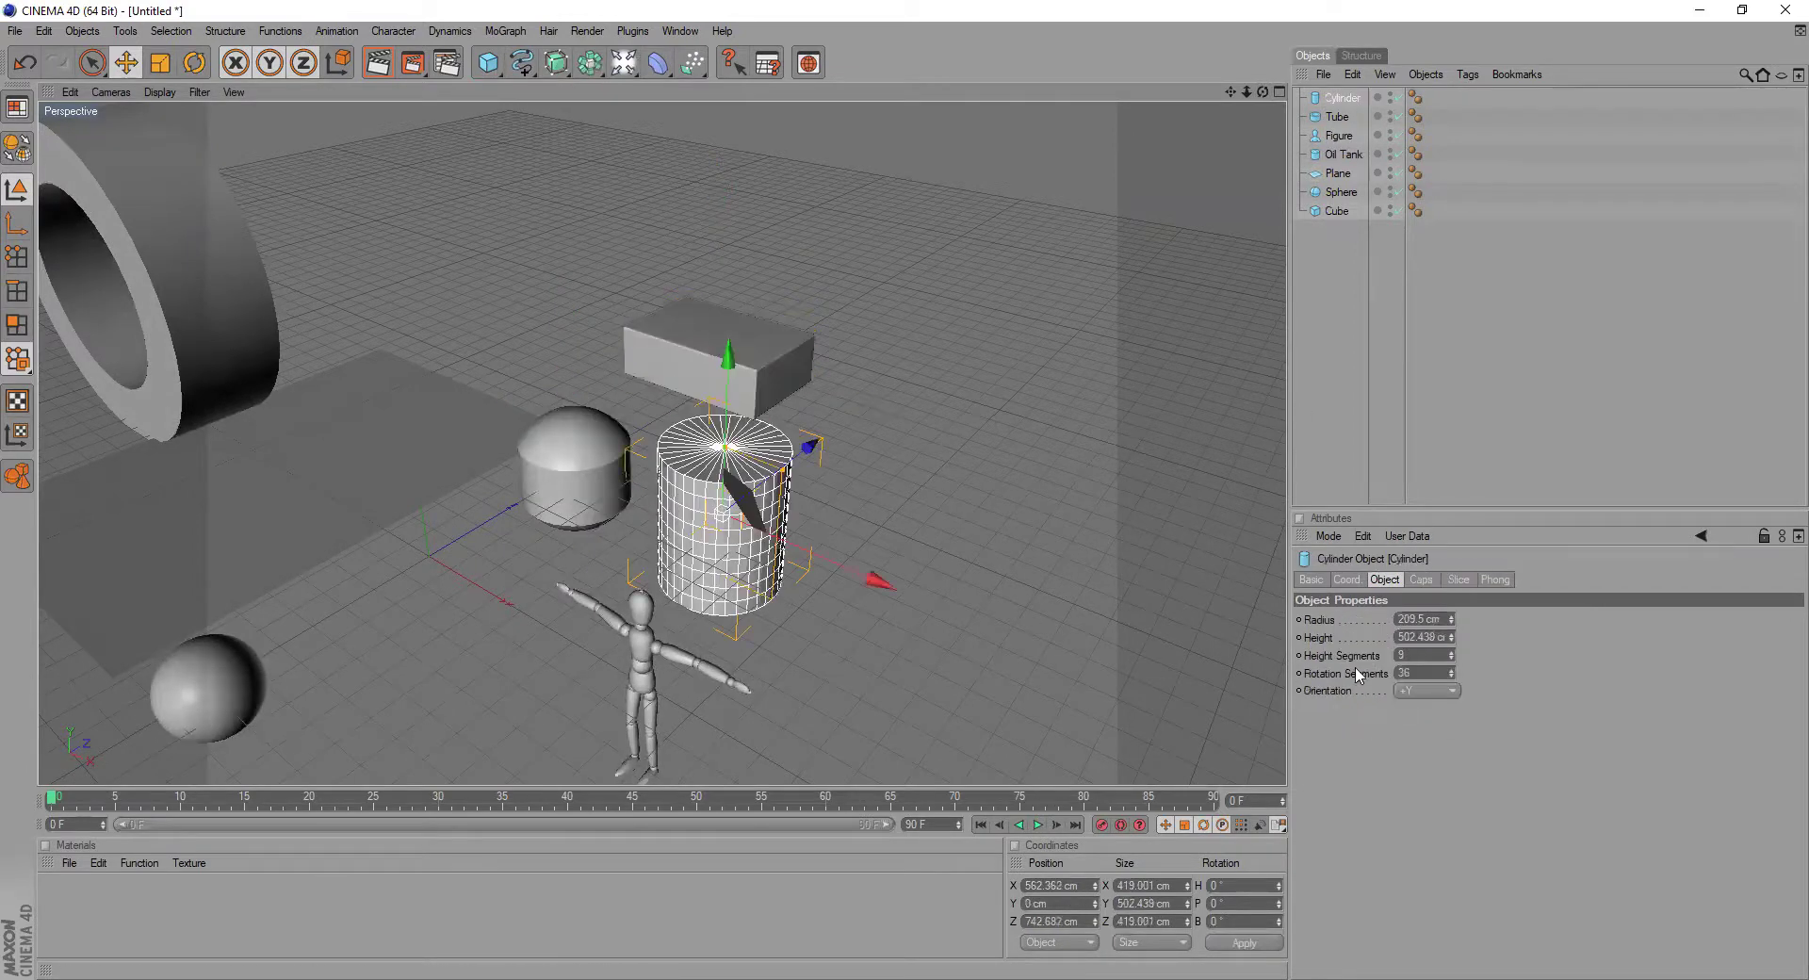
- Select the oil tank and the sphere one after the other in the viewport to compare their object properties
{"action": "left_click", "coordinate": [555, 459]}
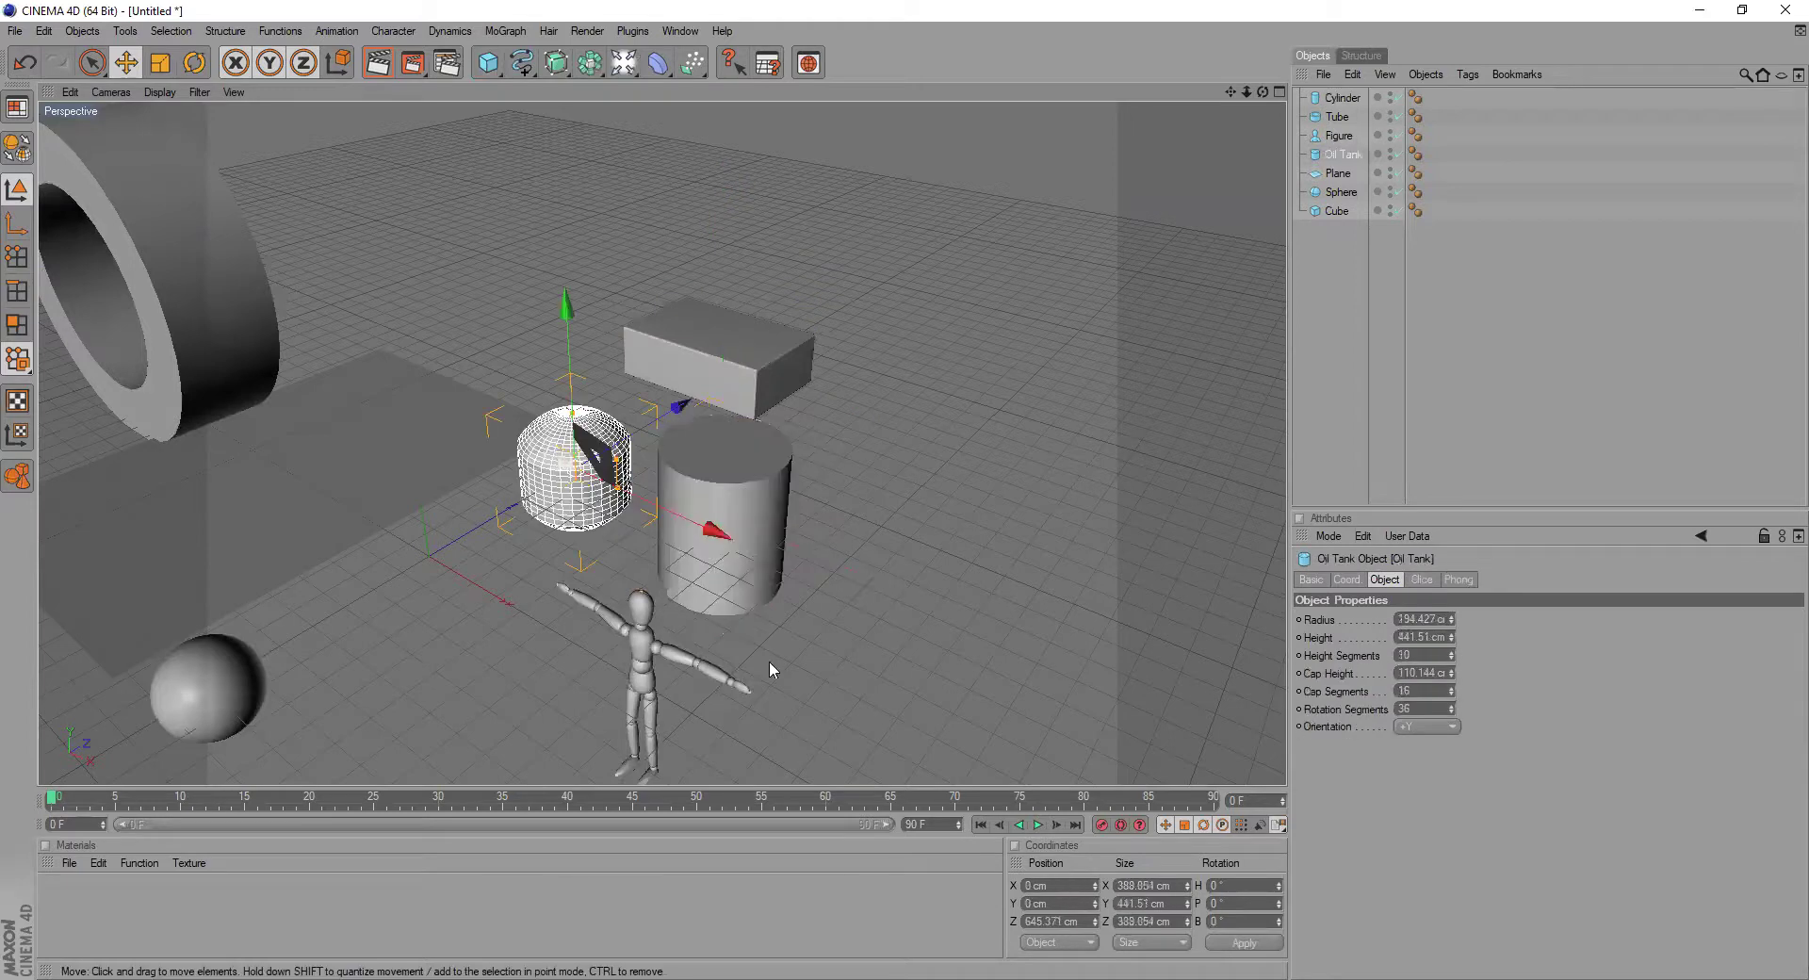
{"action": "left_click", "coordinate": [222, 680]}
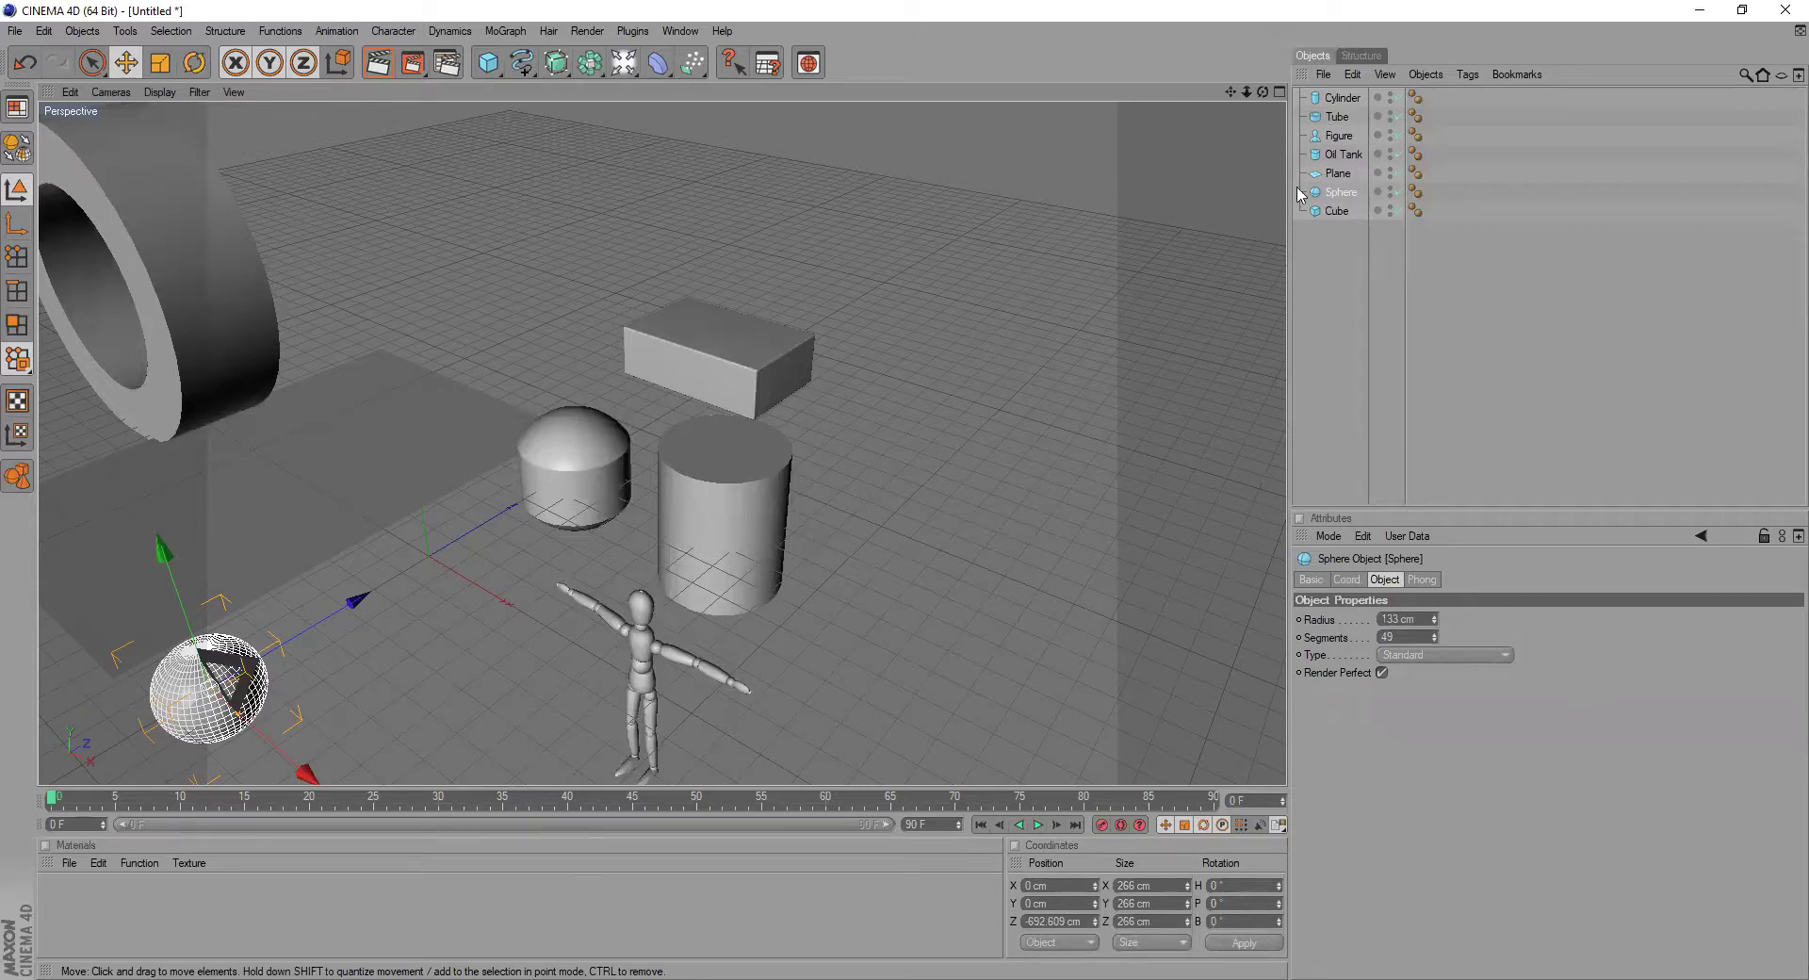
- Switch to the four-view layout and fit the scene objects in the Top, Front, Right and Perspective views
{"action": "left_click_drag", "start_coordinate": [1230, 92], "coordinate": [1200, 177]}
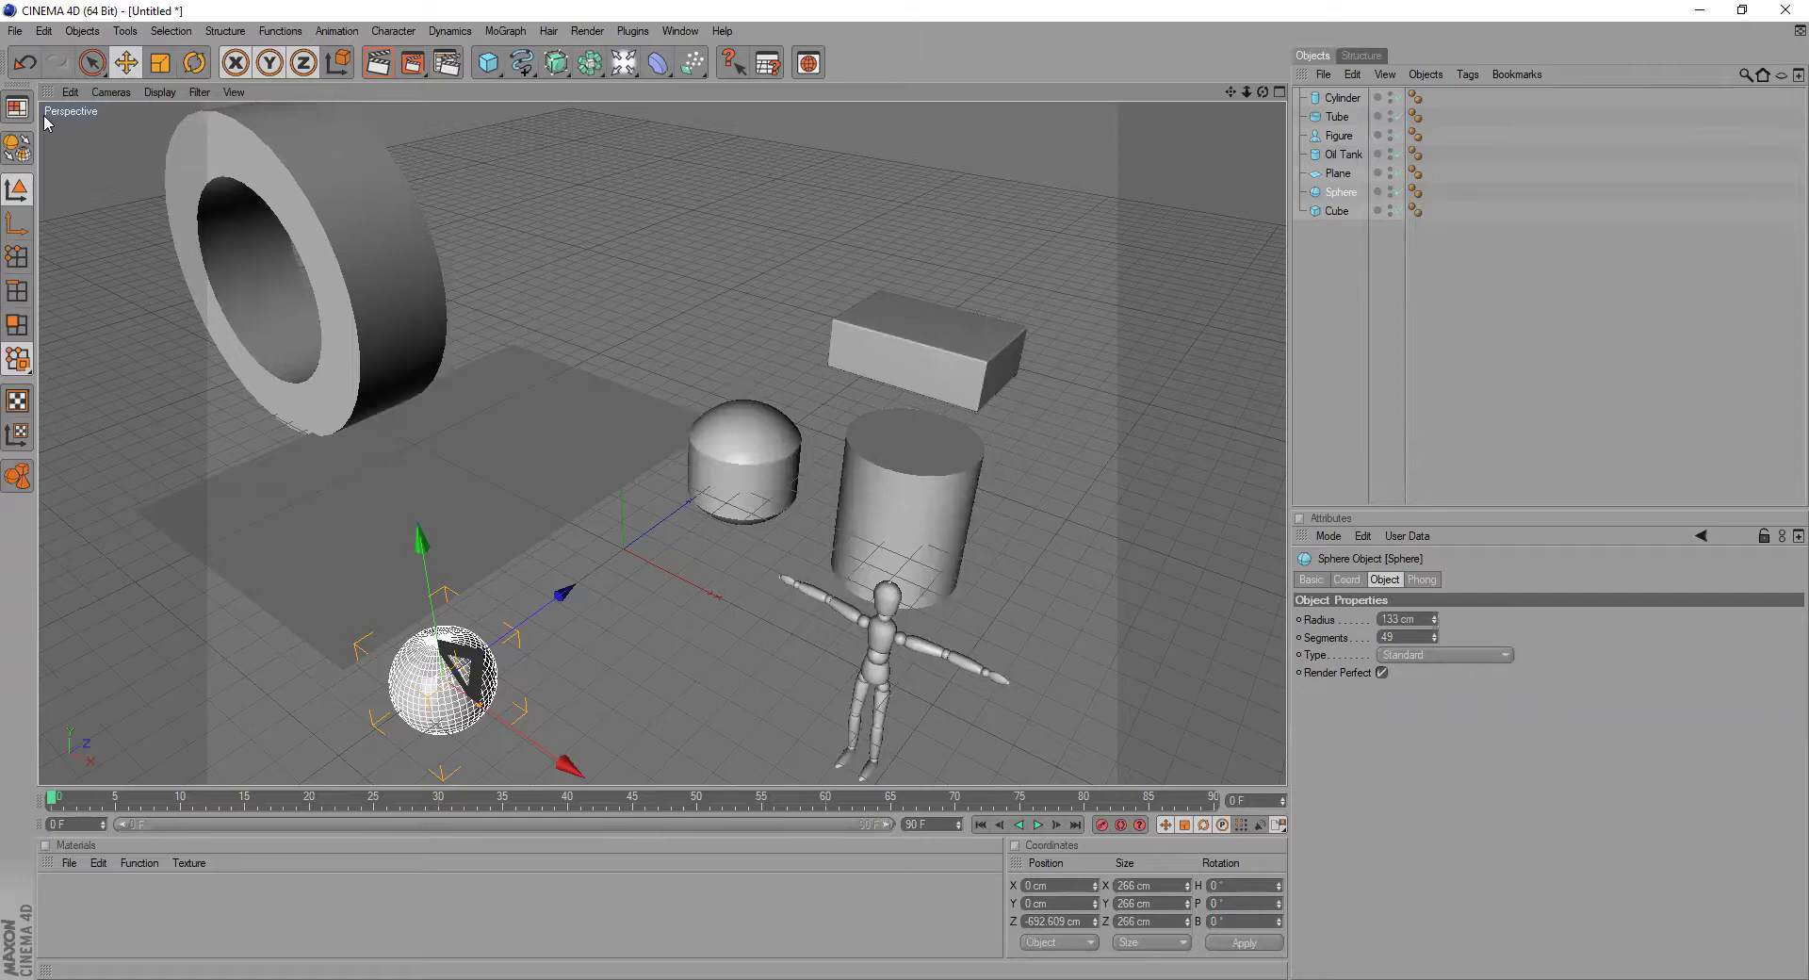
{"action": "scroll", "coordinate": [228, 177], "scroll_direction": "down", "scroll_amount": 3}
{"action": "scroll", "coordinate": [618, 387], "scroll_direction": "down", "scroll_amount": 2}
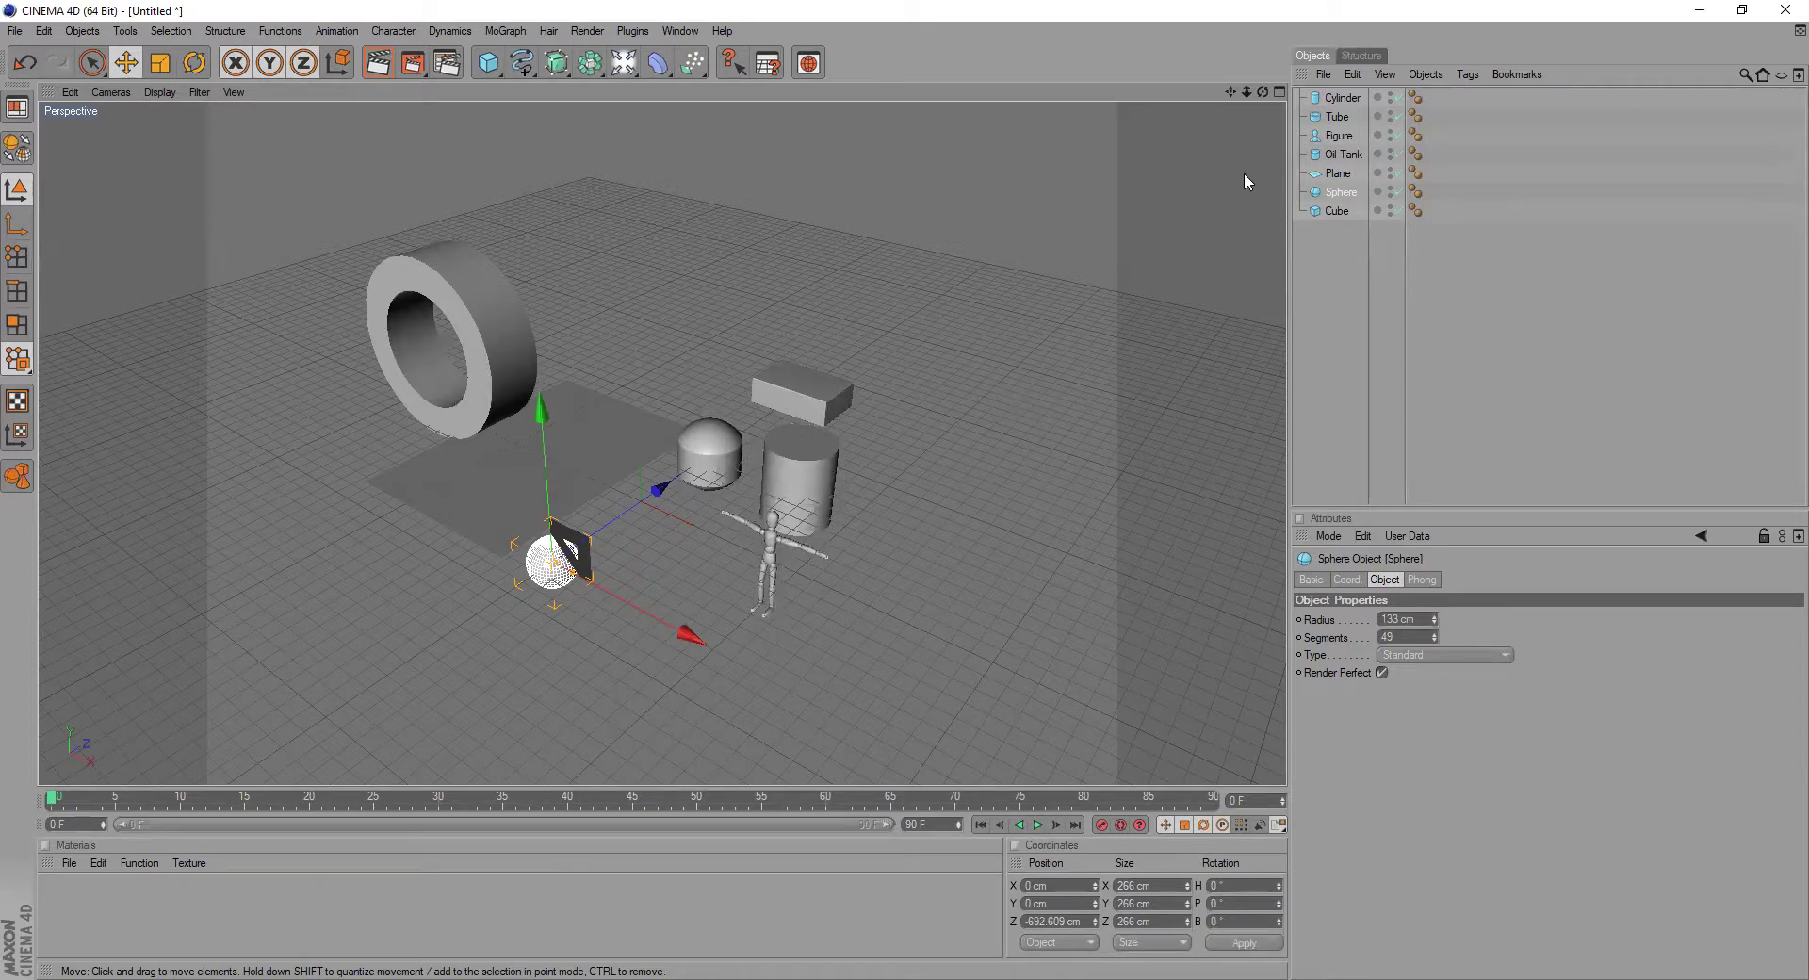
{"action": "left_click", "coordinate": [1278, 91]}
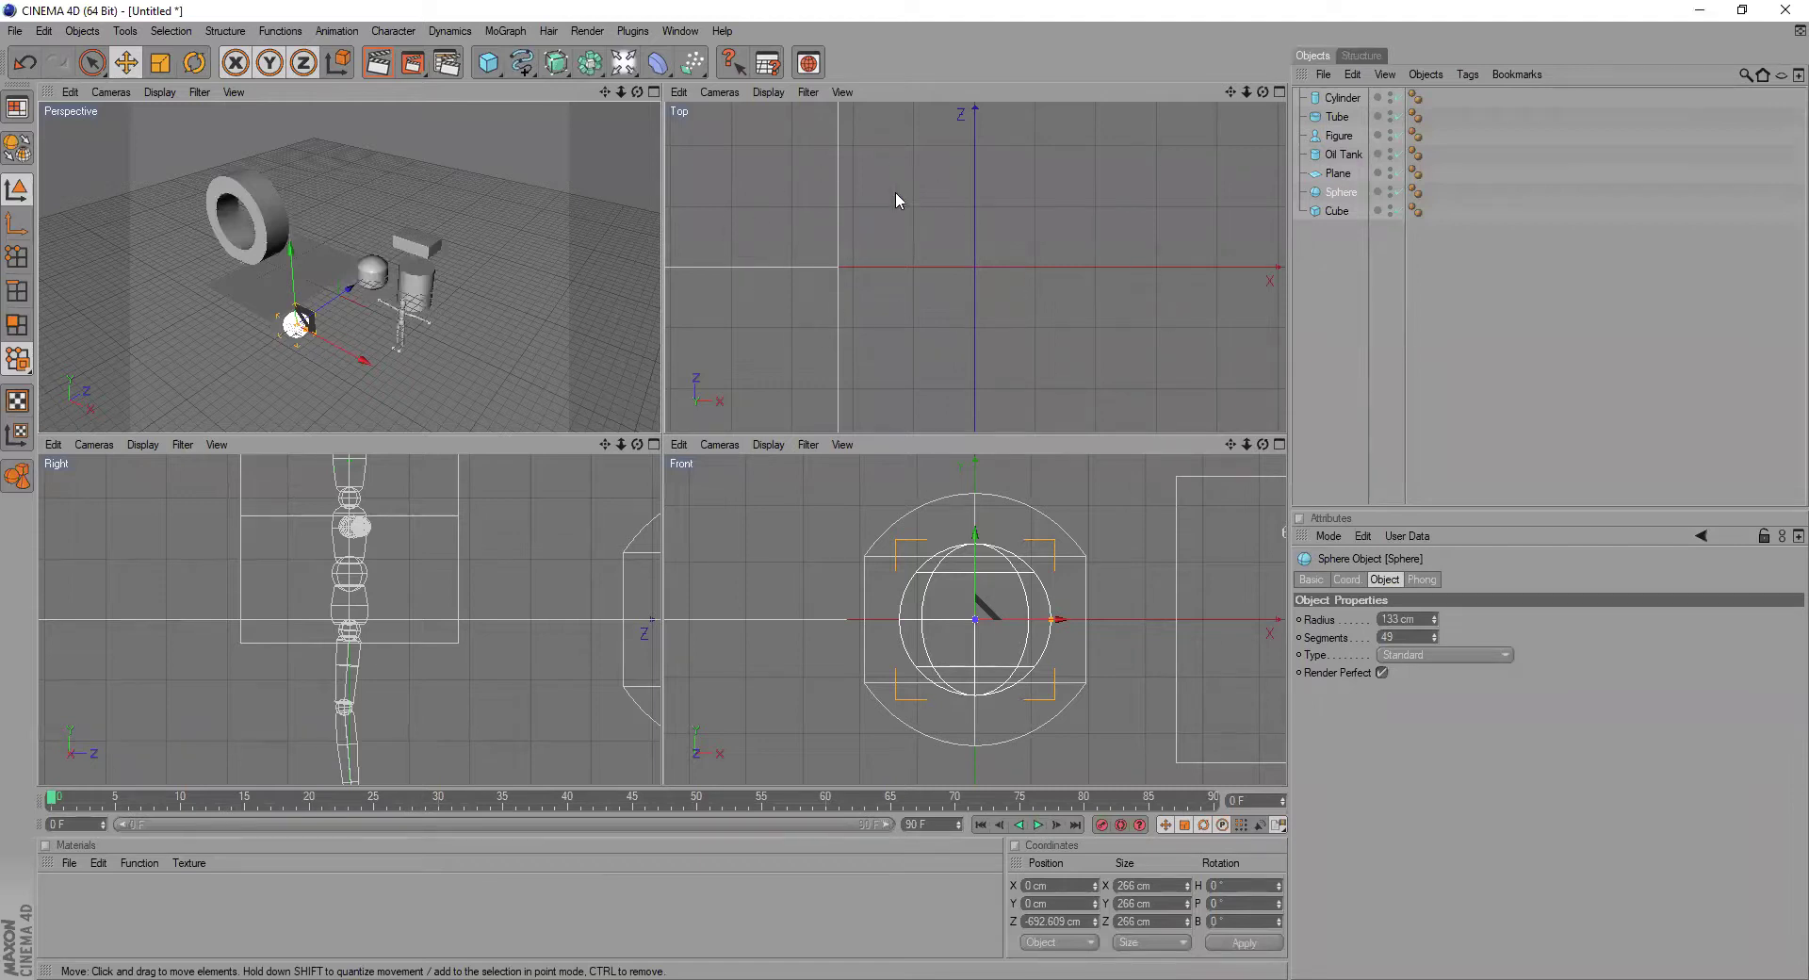
{"action": "scroll", "coordinate": [821, 230], "scroll_direction": "down", "scroll_amount": 6}
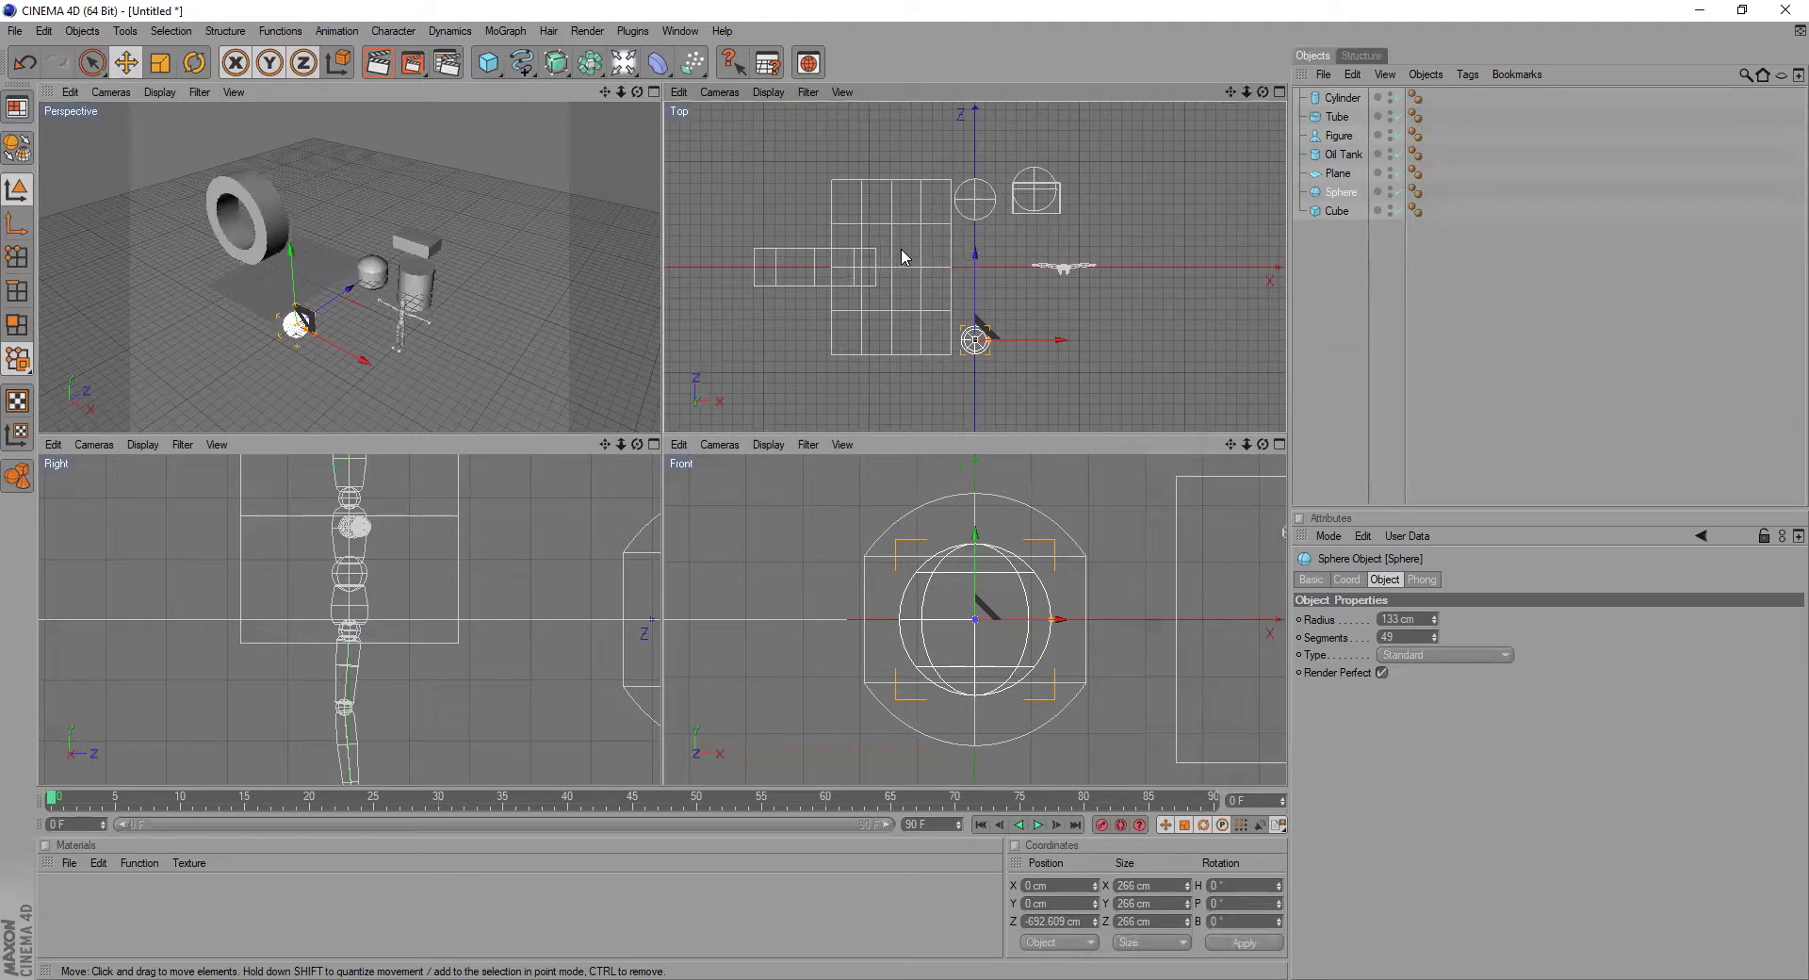
{"action": "scroll", "coordinate": [876, 584], "scroll_direction": "down", "scroll_amount": 6}
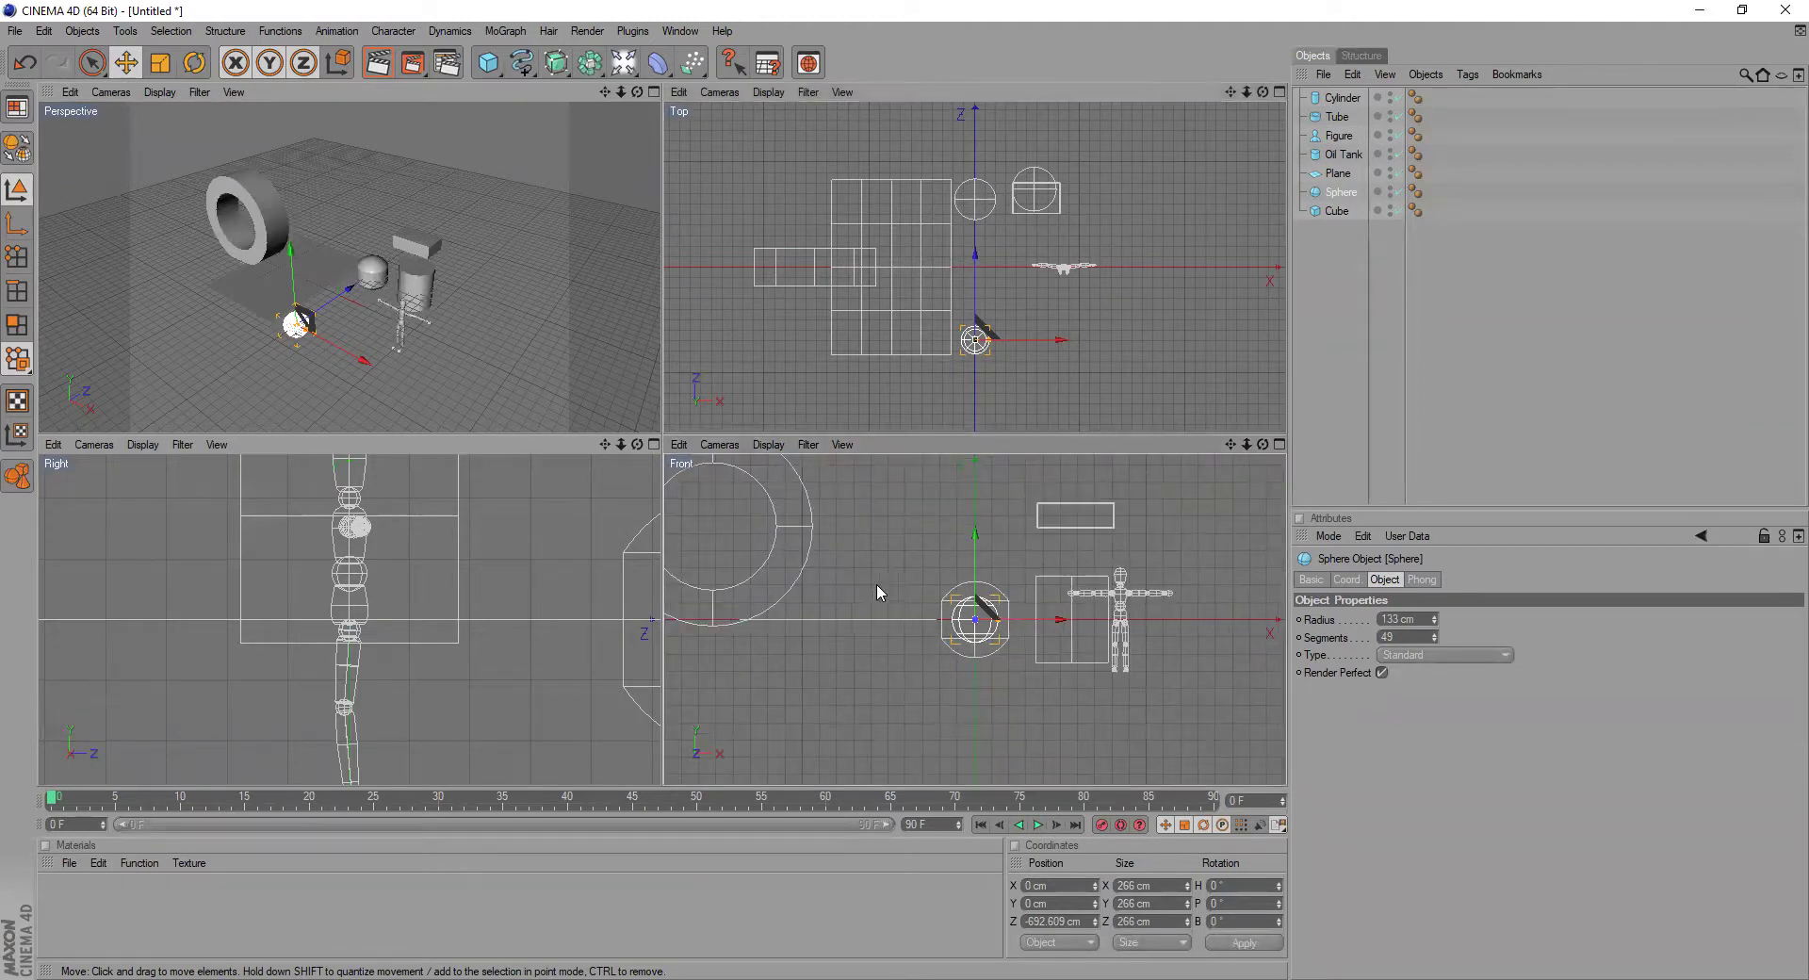
{"action": "scroll", "coordinate": [870, 584], "scroll_direction": "up", "scroll_amount": 3}
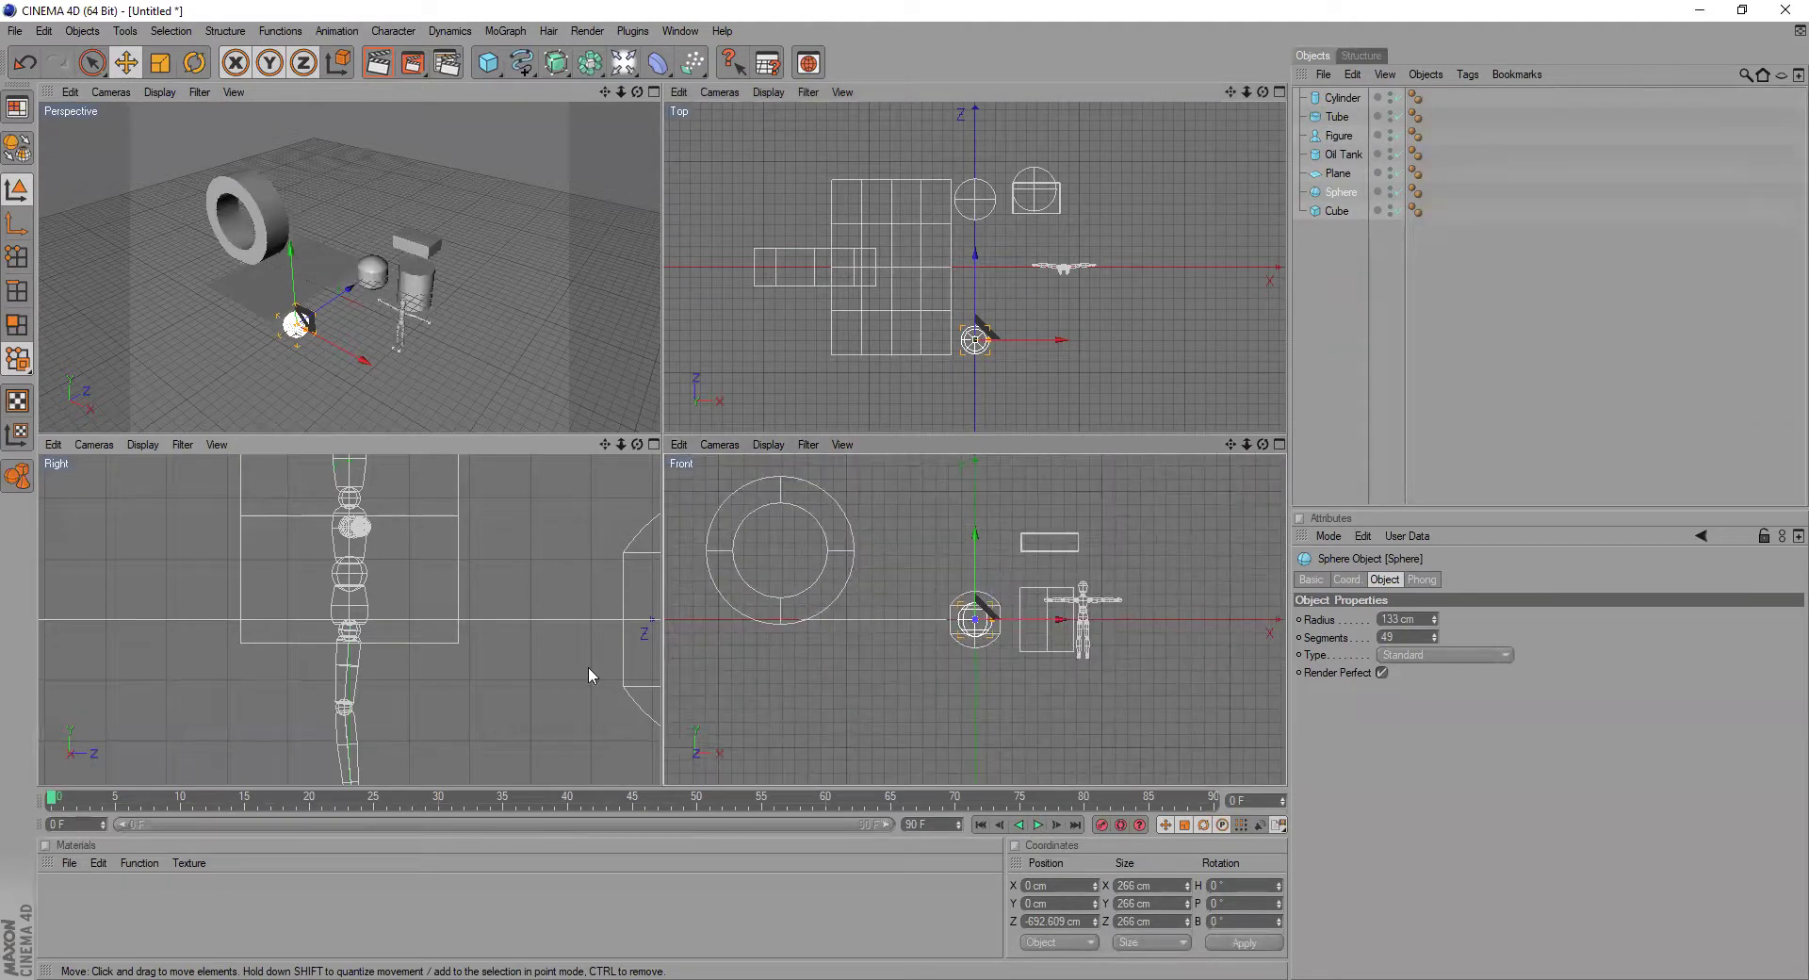
{"action": "scroll", "coordinate": [438, 620], "scroll_direction": "down", "scroll_amount": 5}
{"action": "scroll", "coordinate": [436, 608], "scroll_direction": "down", "scroll_amount": 4}
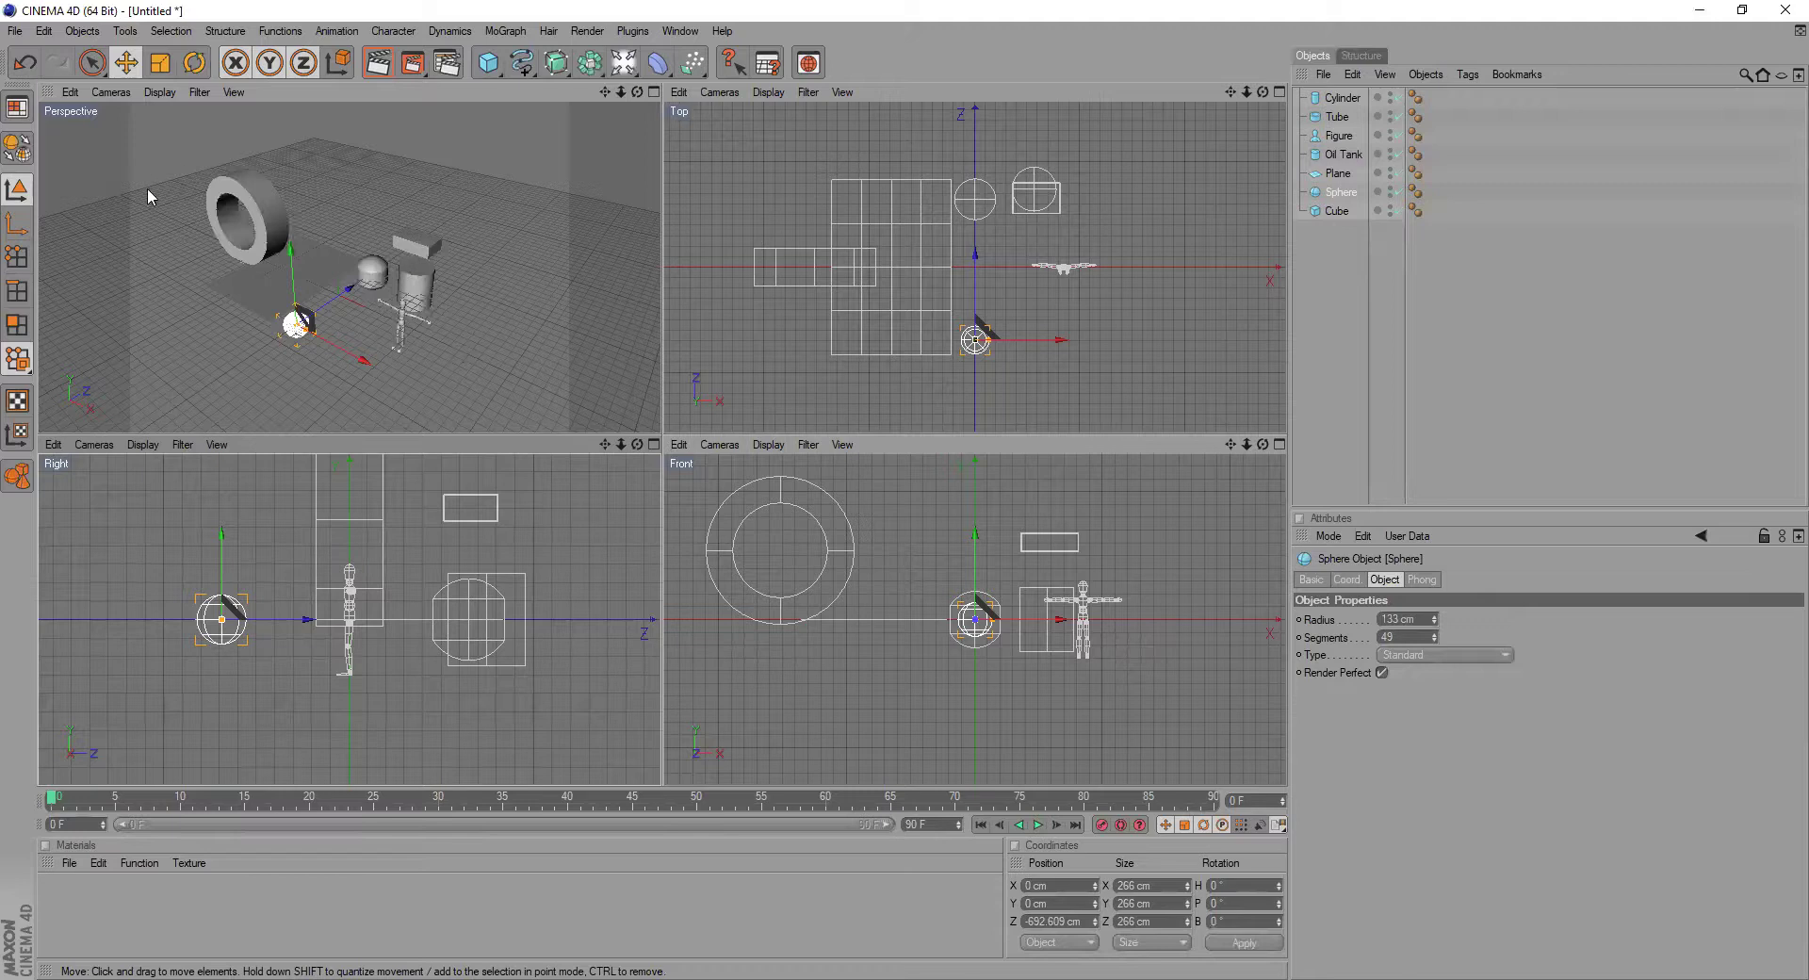
{"action": "scroll", "coordinate": [269, 301], "scroll_direction": "up", "scroll_amount": 4}
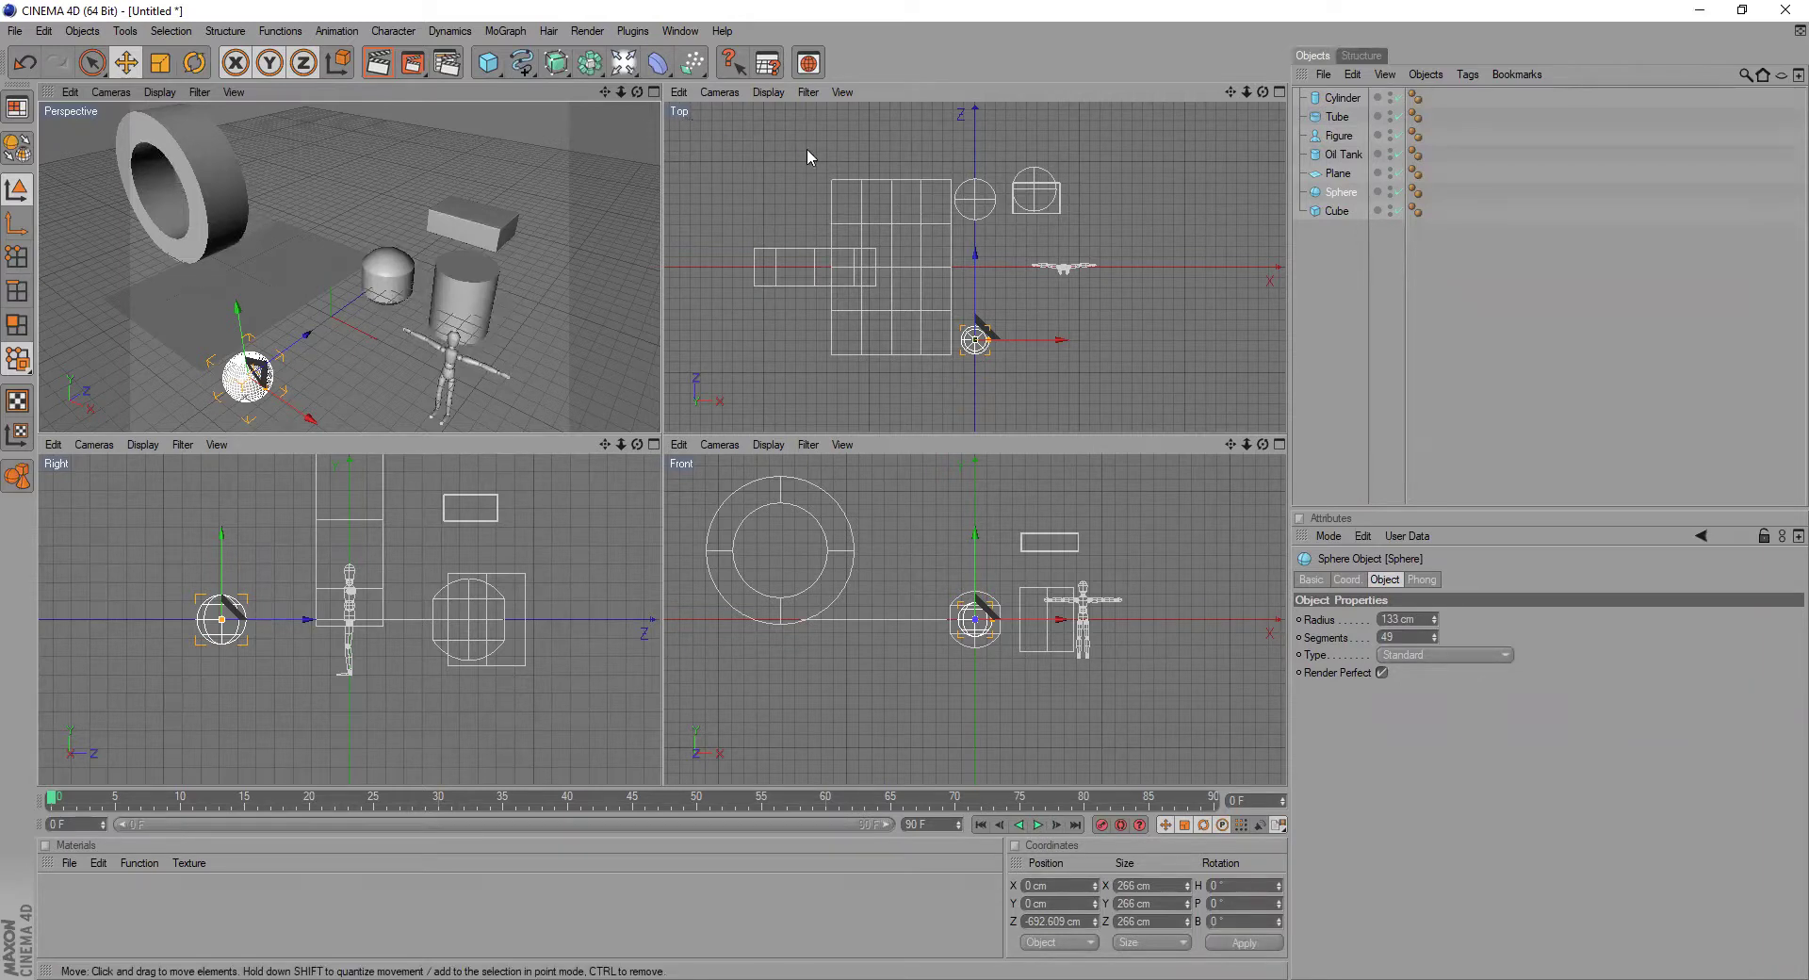
- Move the sphere in the Top view to about X 600 cm and Z -377 cm, and deselect it
{"action": "scroll", "coordinate": [1042, 246], "scroll_direction": "up", "scroll_amount": 1}
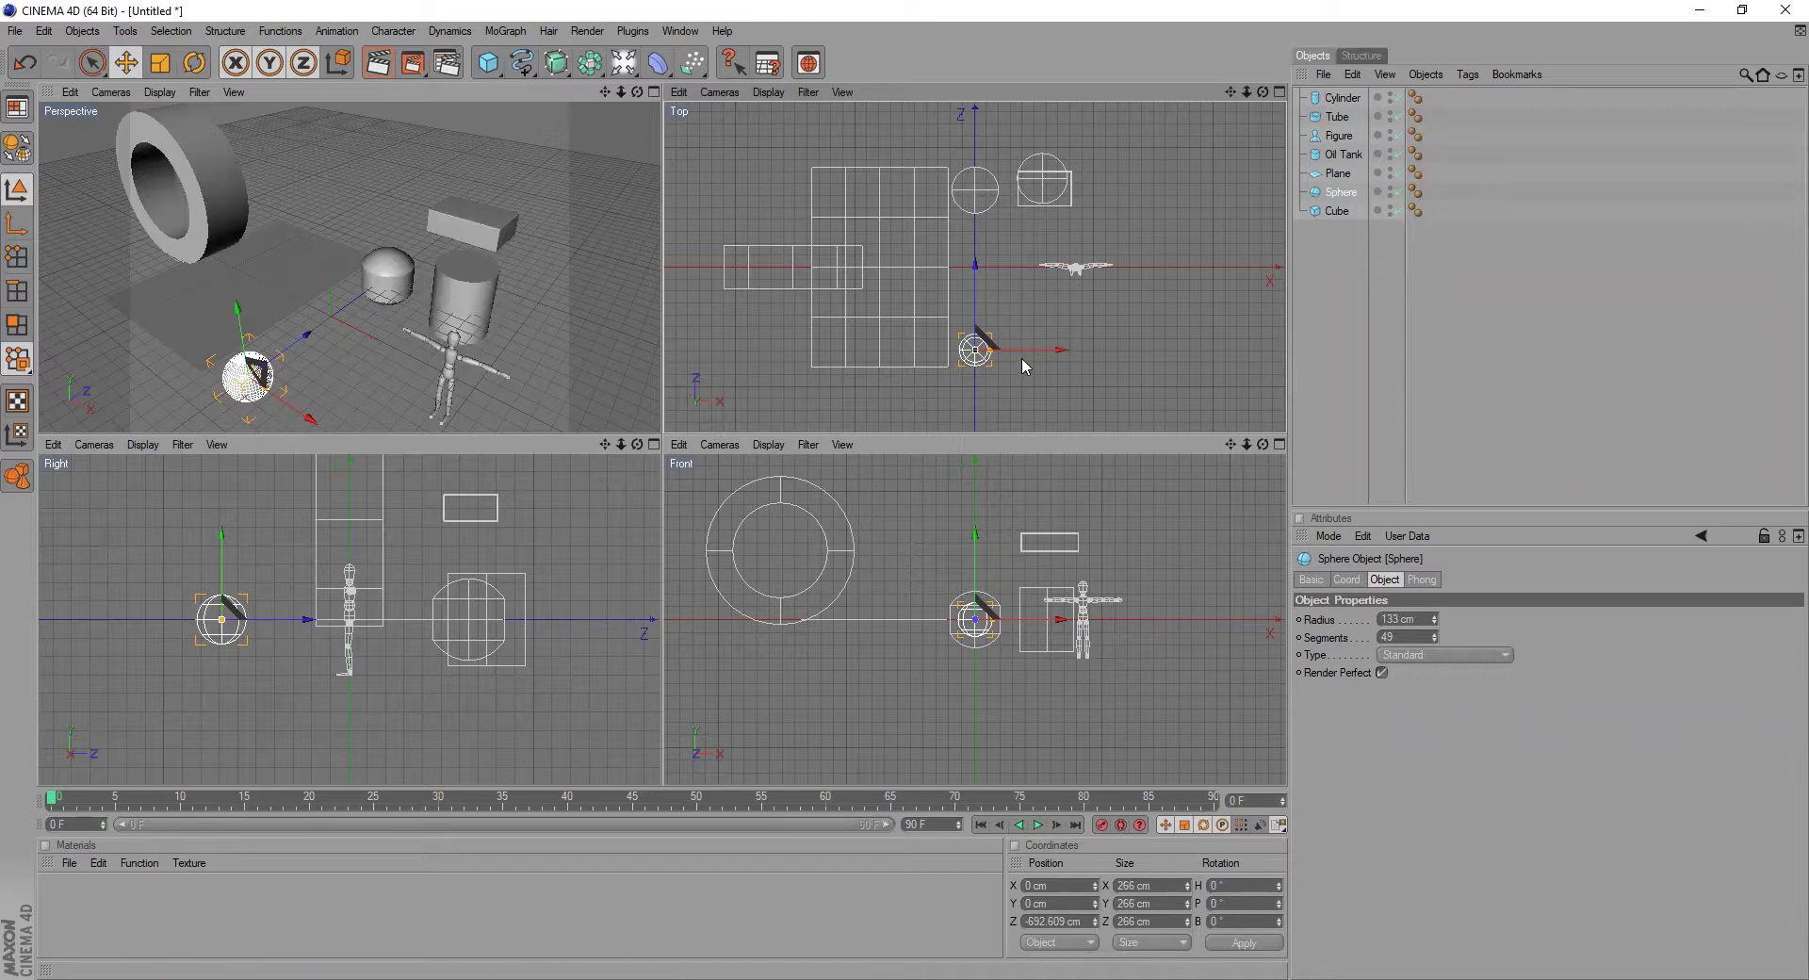
{"action": "left_click_drag", "start_coordinate": [980, 350], "coordinate": [1044, 267]}
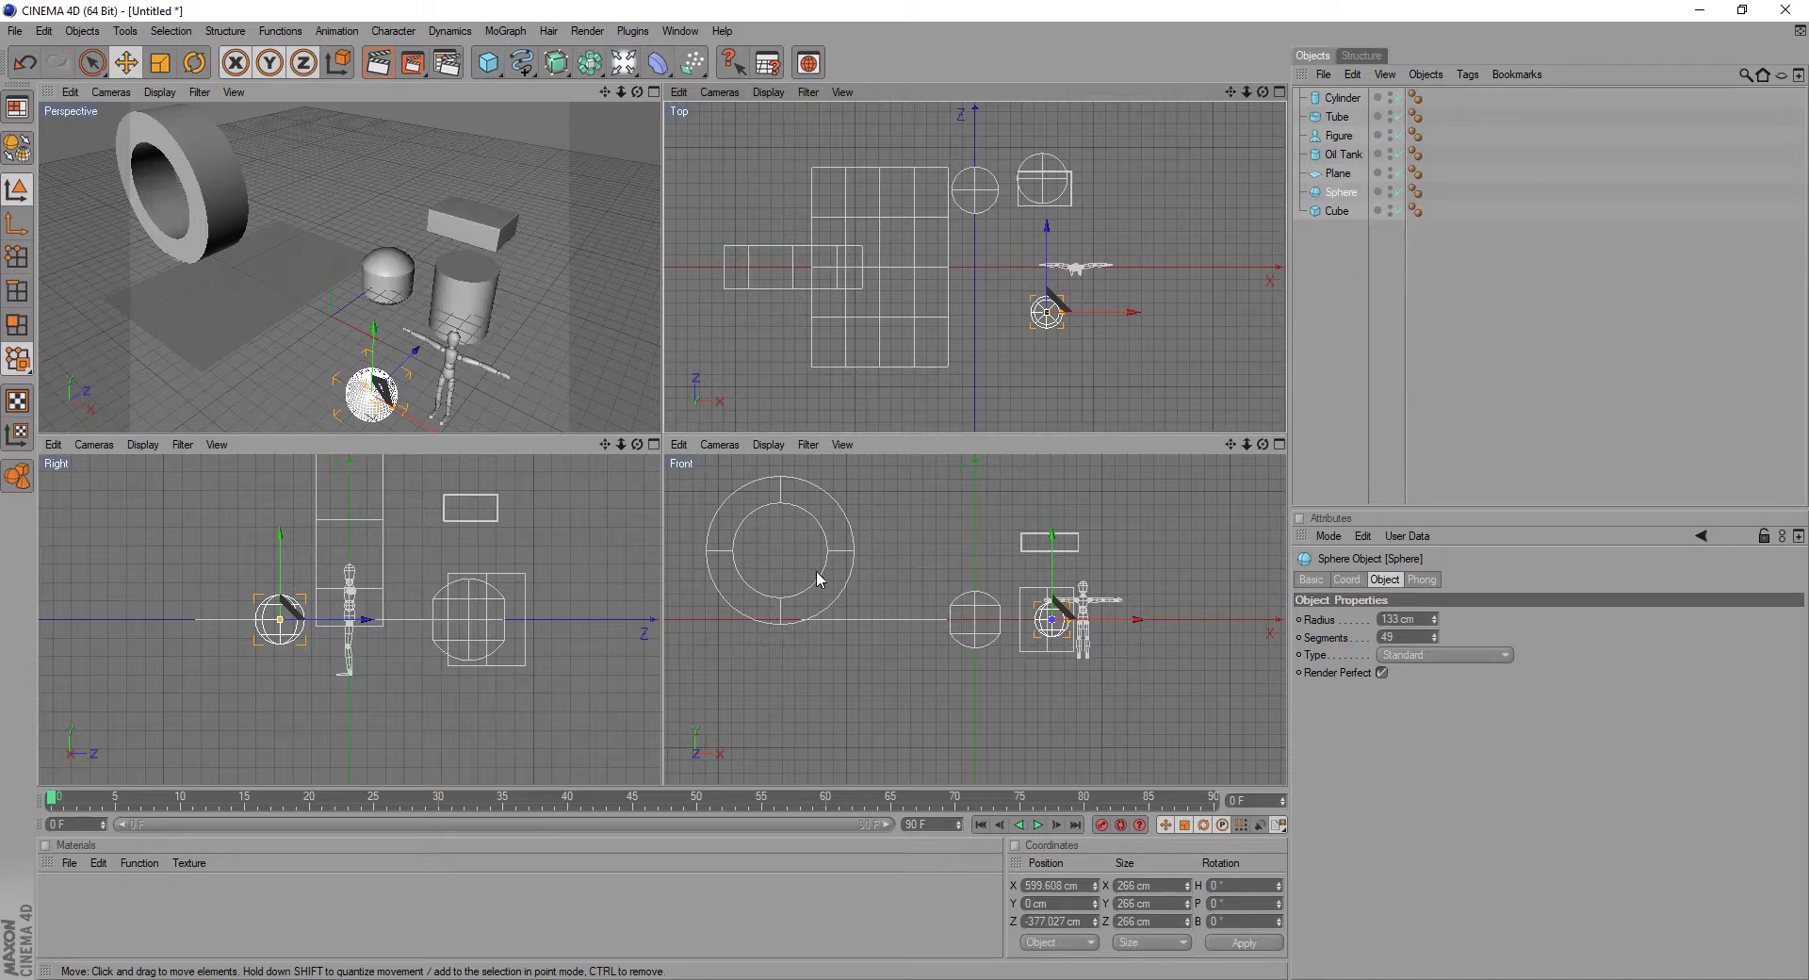
{"action": "left_click", "coordinate": [883, 501]}
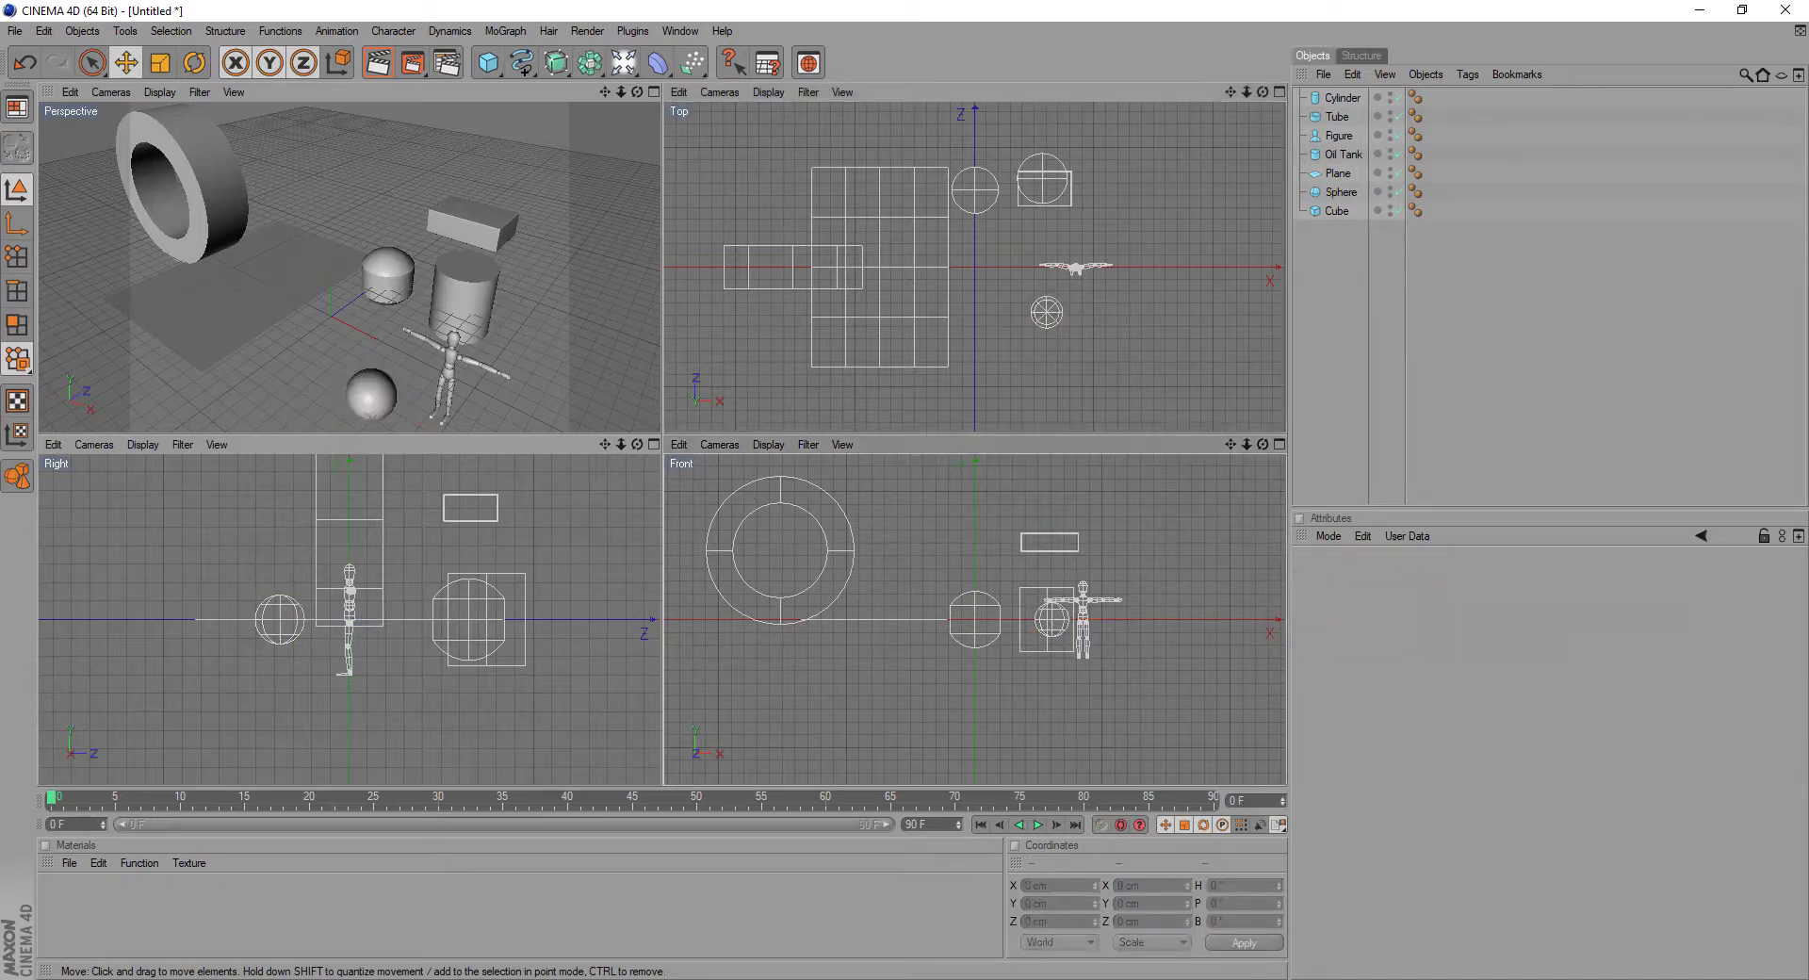
- Select the cube in the Front view, move it to about X 641.5 cm and Y 553 cm, and deselect it
{"action": "left_click", "coordinate": [1049, 544]}
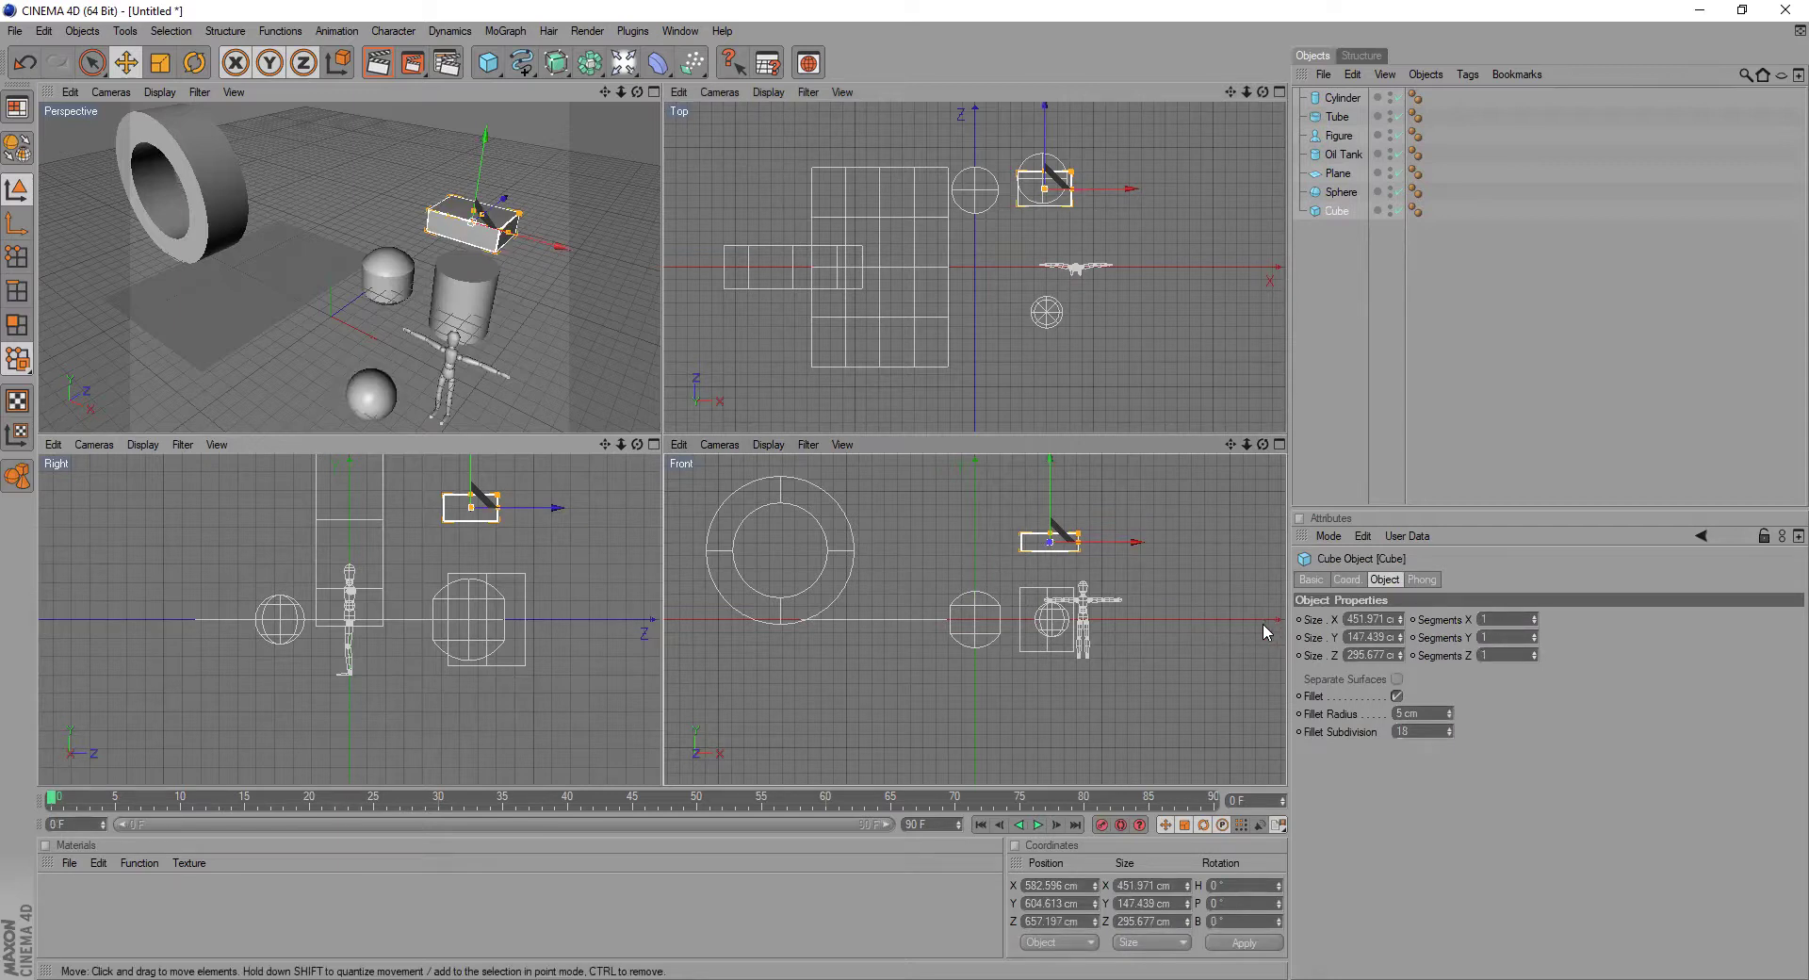
{"action": "left_click_drag", "start_coordinate": [1057, 501], "coordinate": [1131, 511]}
{"action": "left_click_drag", "start_coordinate": [1114, 574], "coordinate": [1045, 574]}
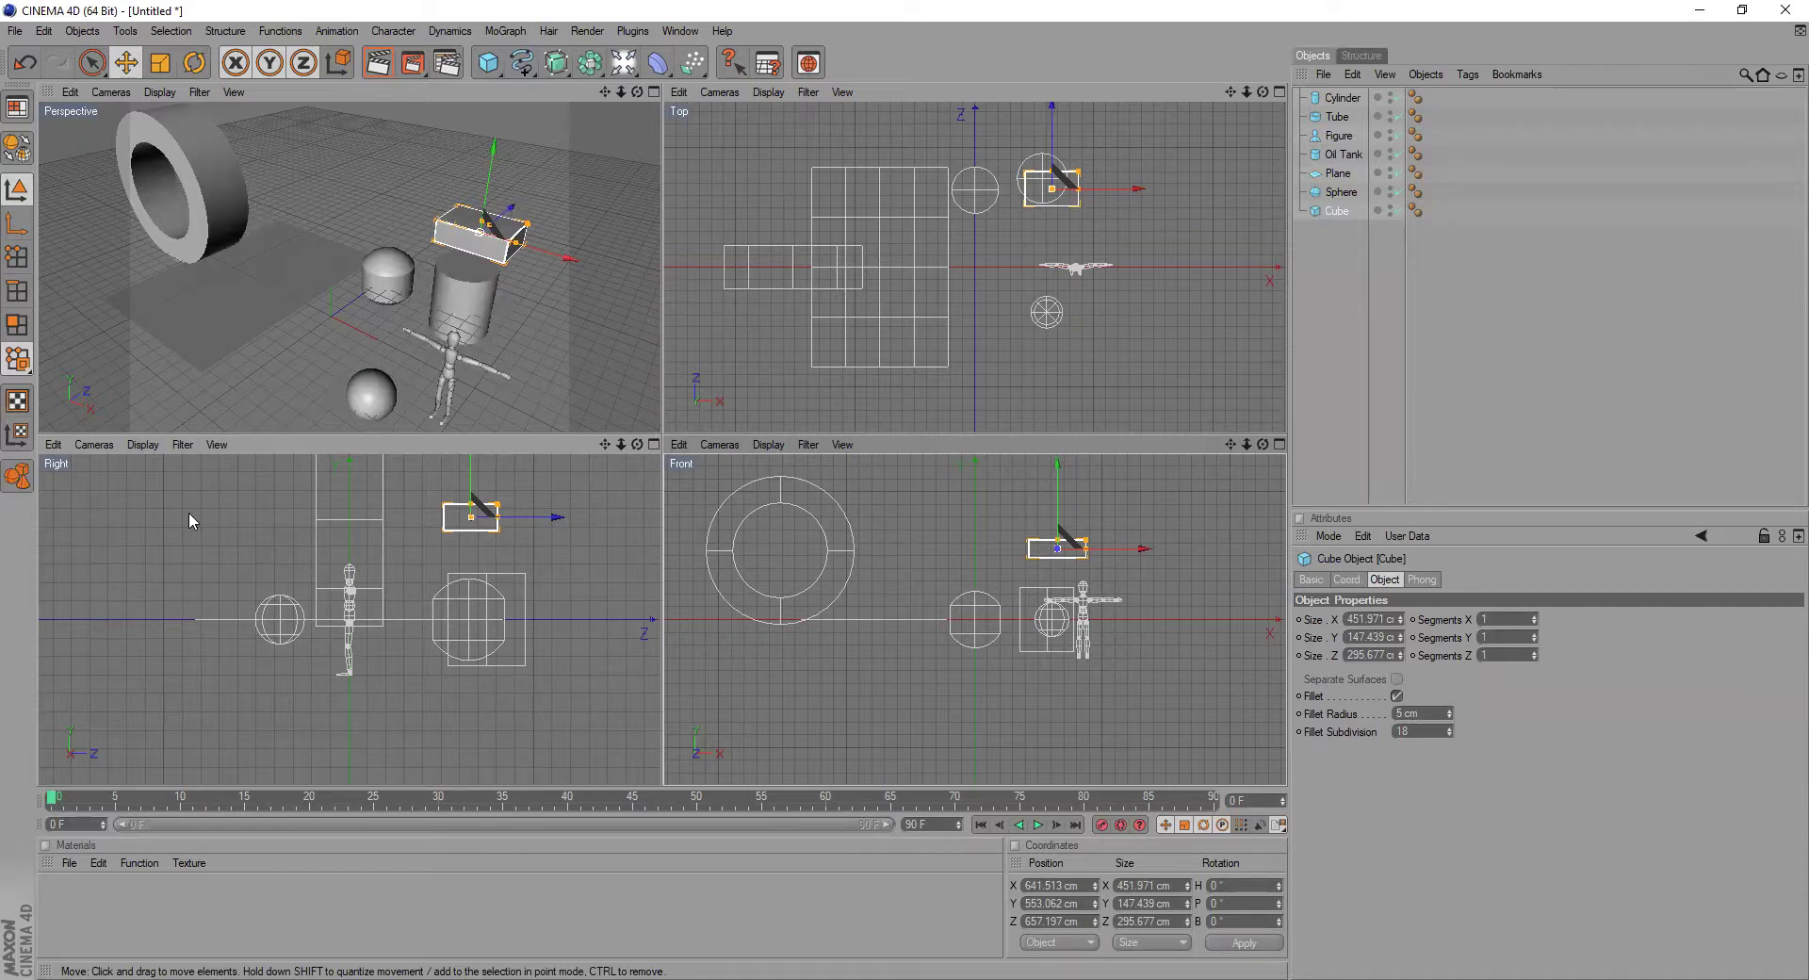
{"action": "left_click", "coordinate": [63, 478]}
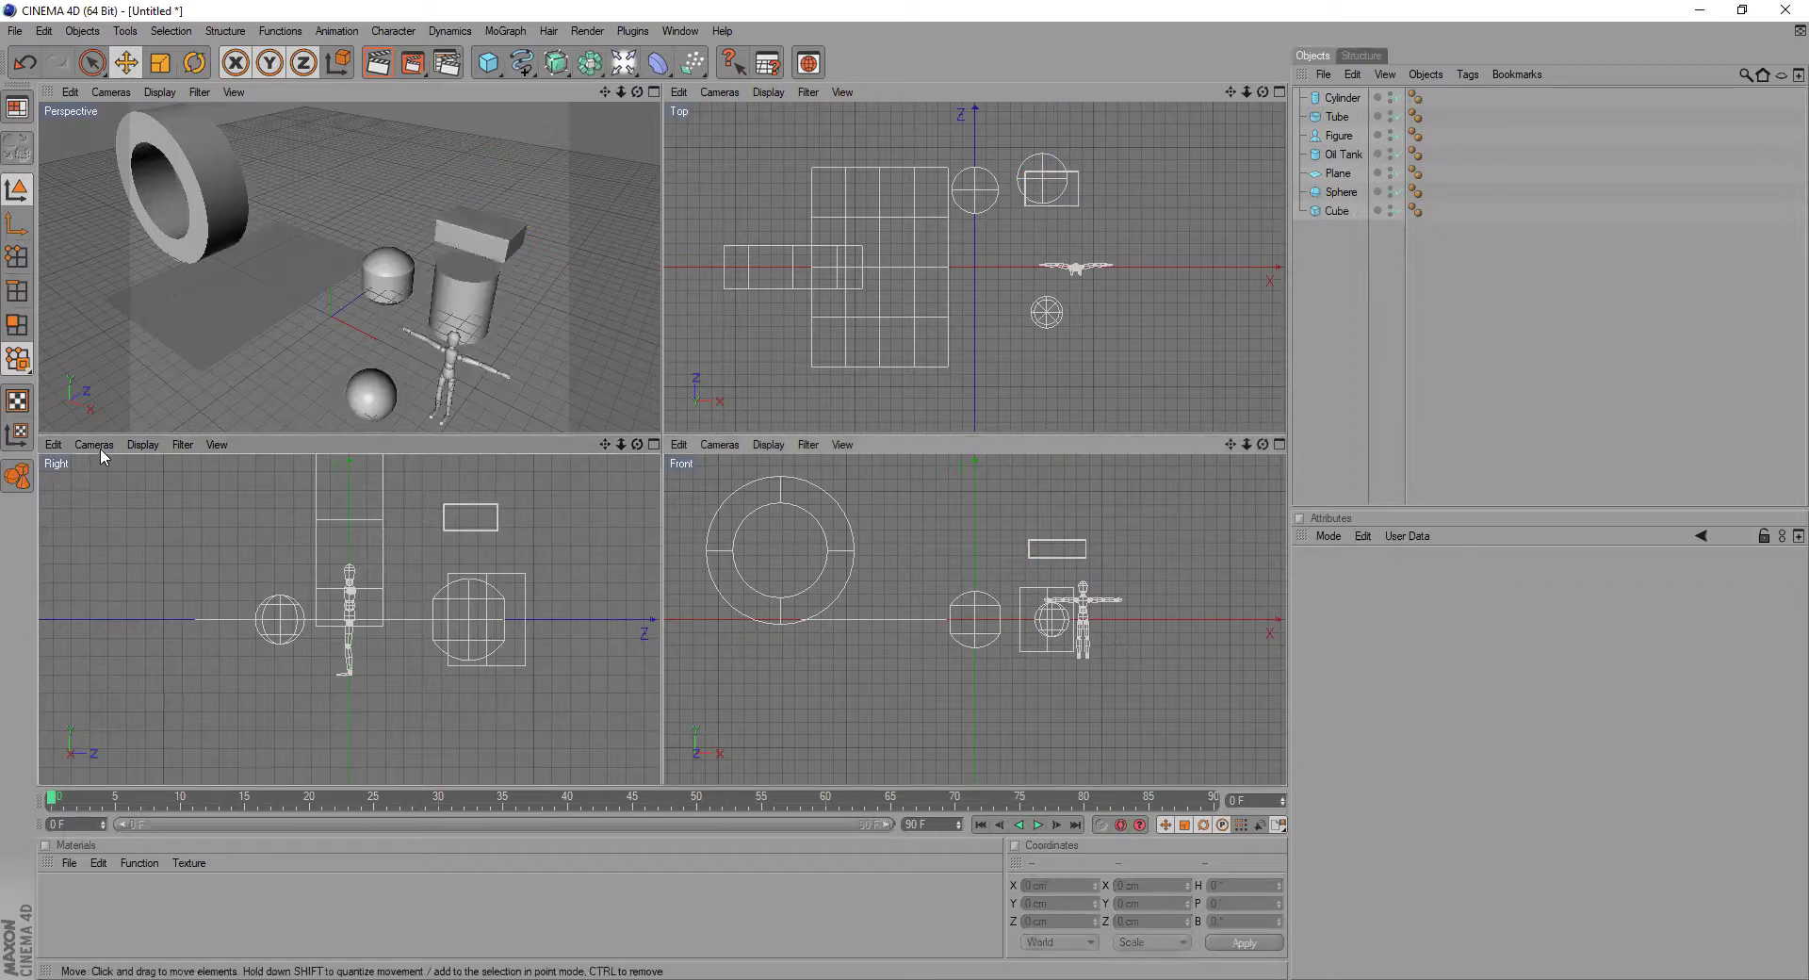
- Switch the Right view to the Left camera to inspect the scene, and return it to the Right camera
{"action": "left_click", "coordinate": [98, 445]}
{"action": "left_click", "coordinate": [147, 567]}
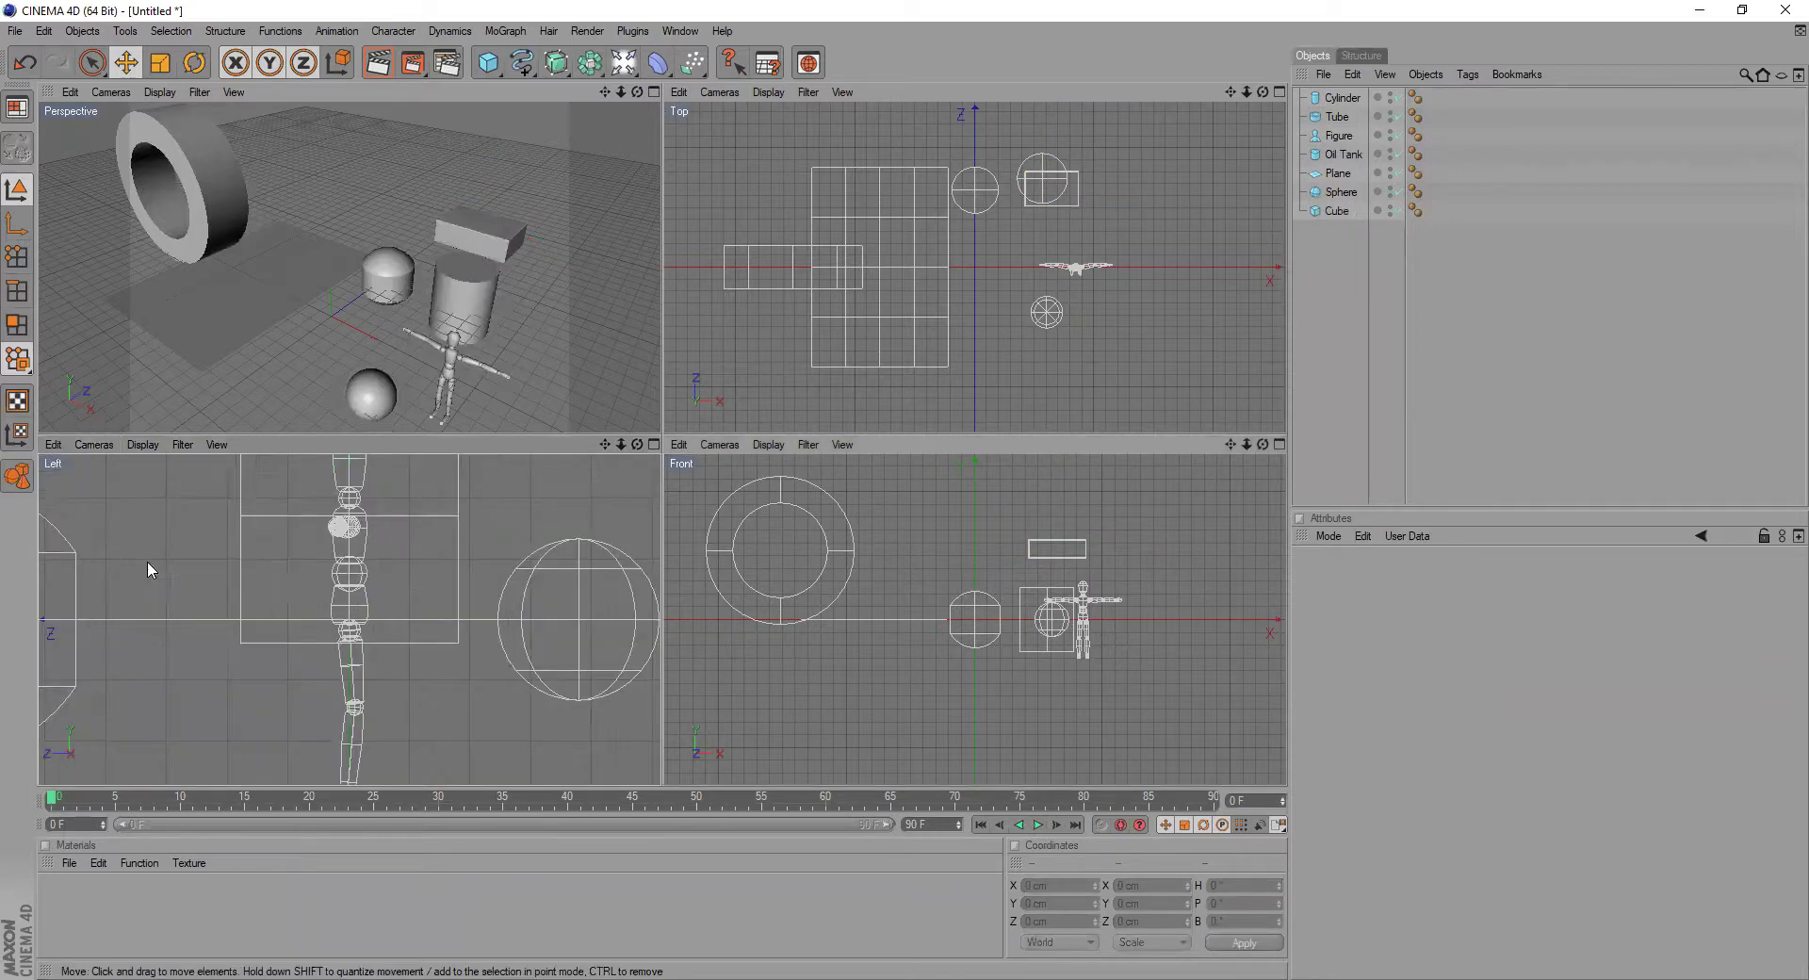
{"action": "scroll", "coordinate": [433, 579], "scroll_direction": "down", "scroll_amount": 5}
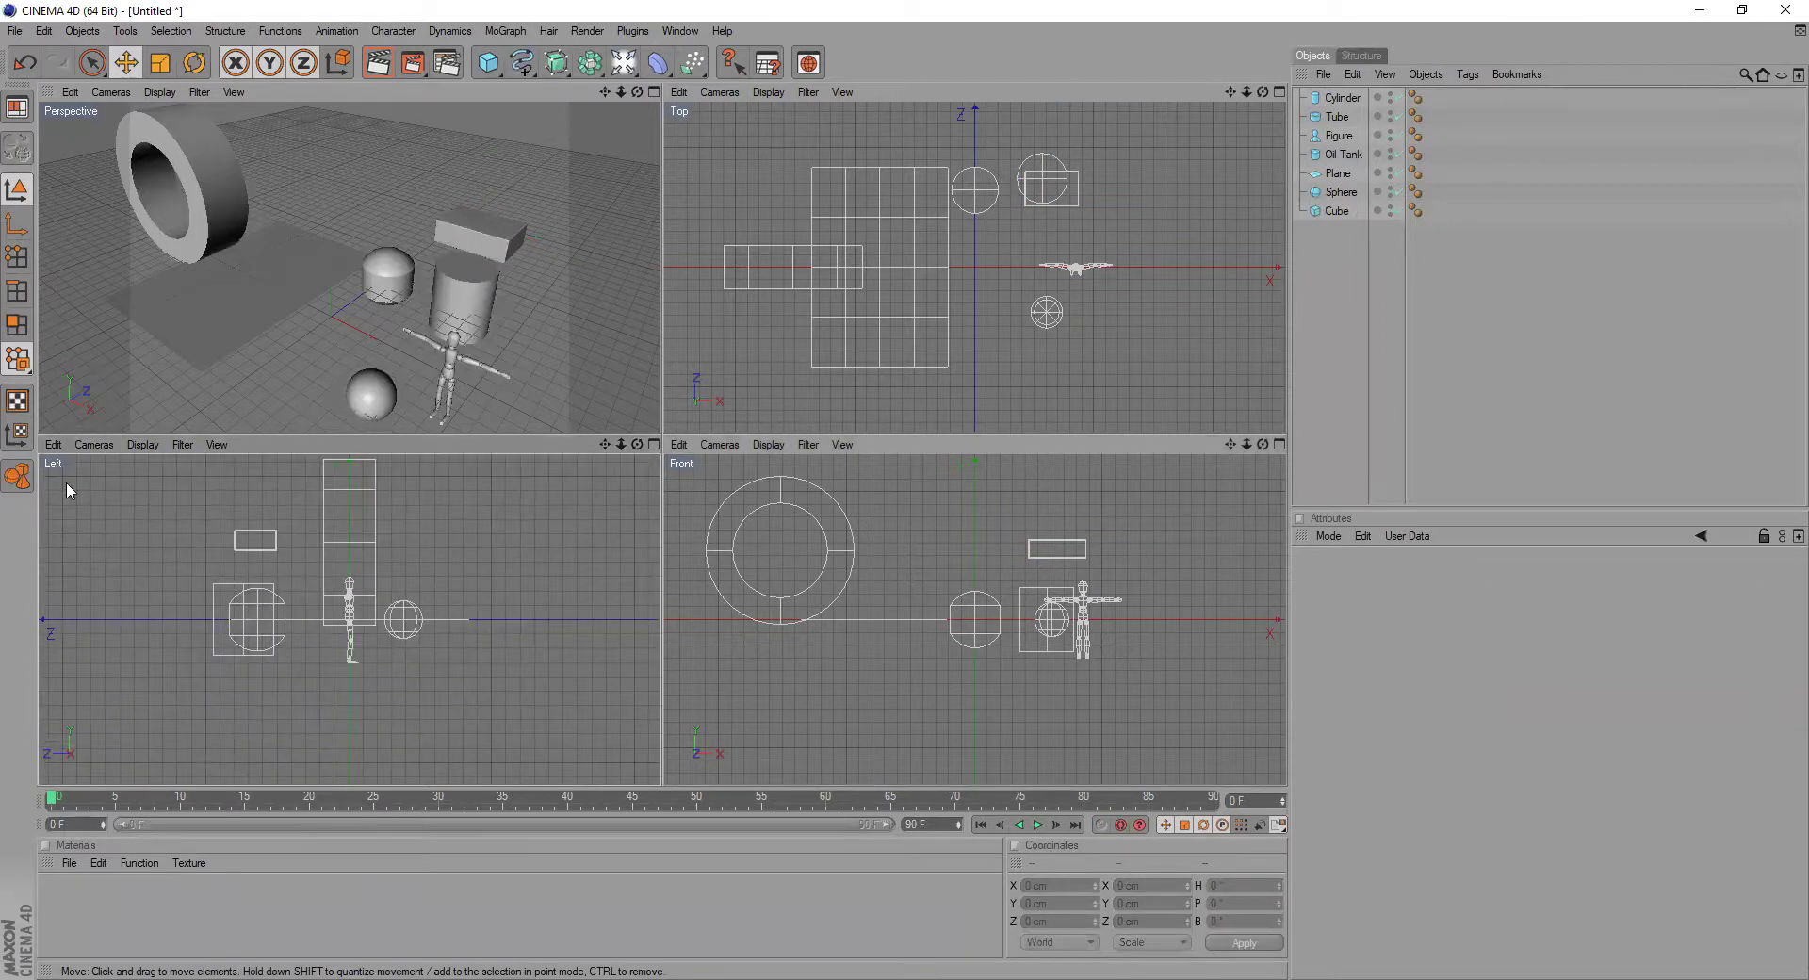
{"action": "left_click", "coordinate": [93, 446]}
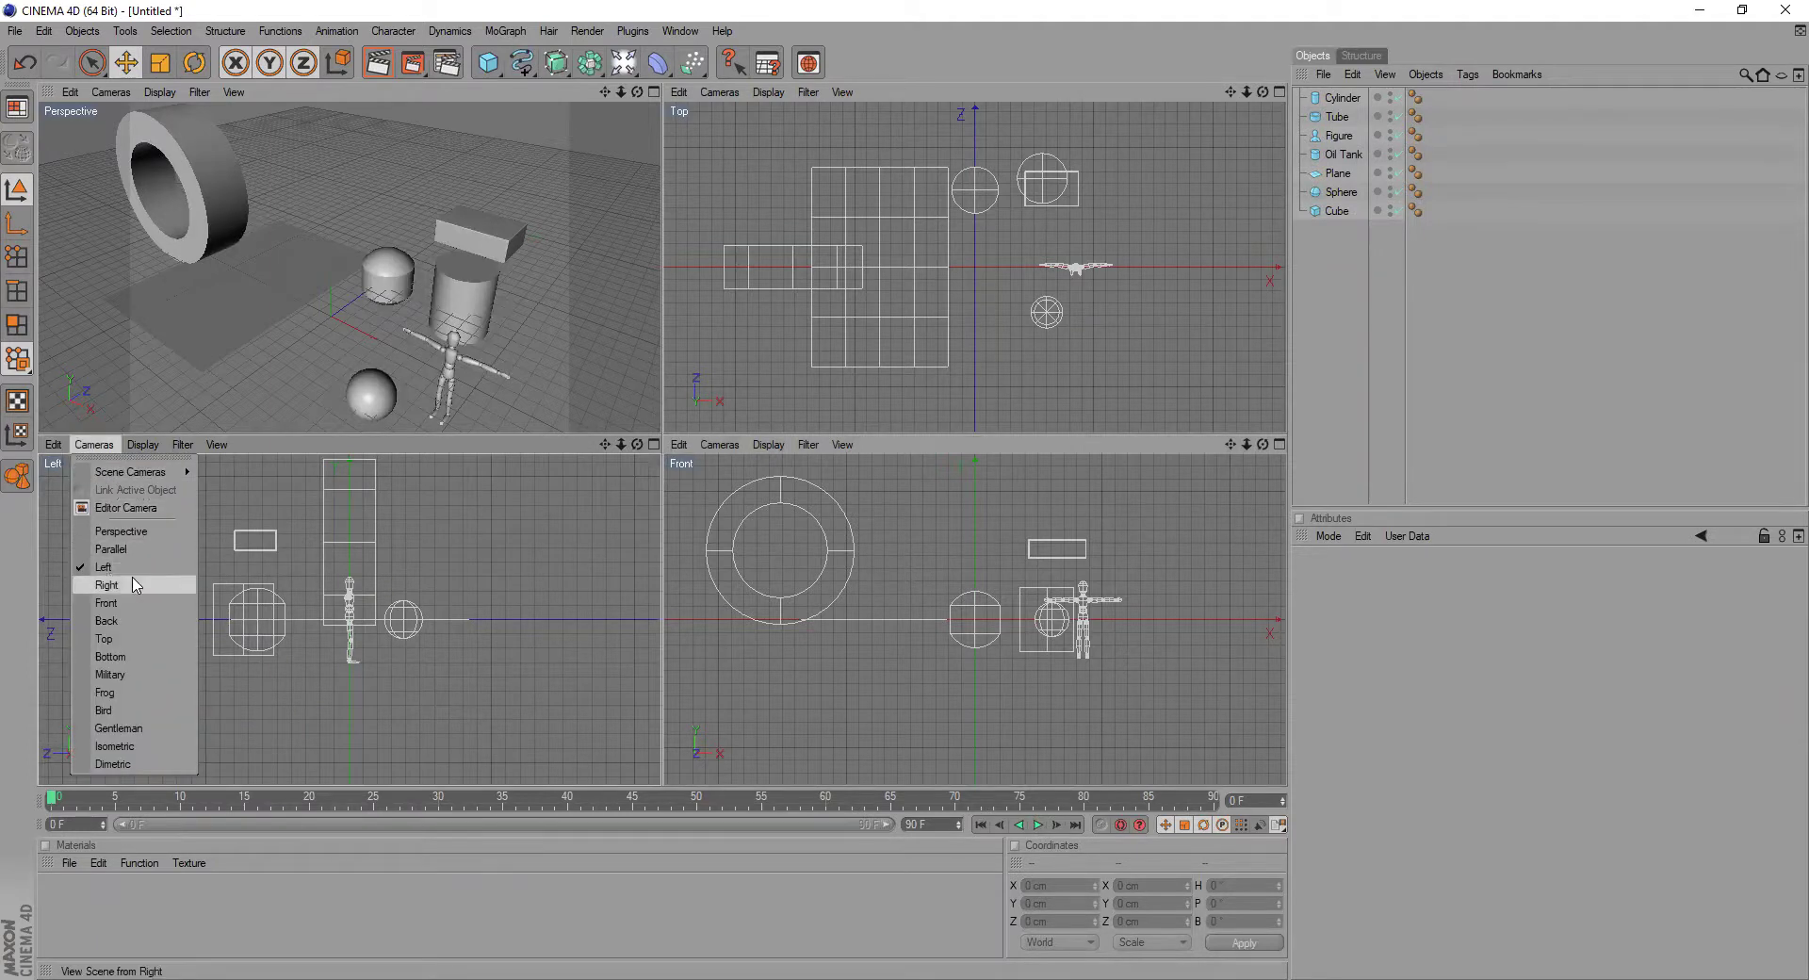
{"action": "left_click", "coordinate": [135, 585]}
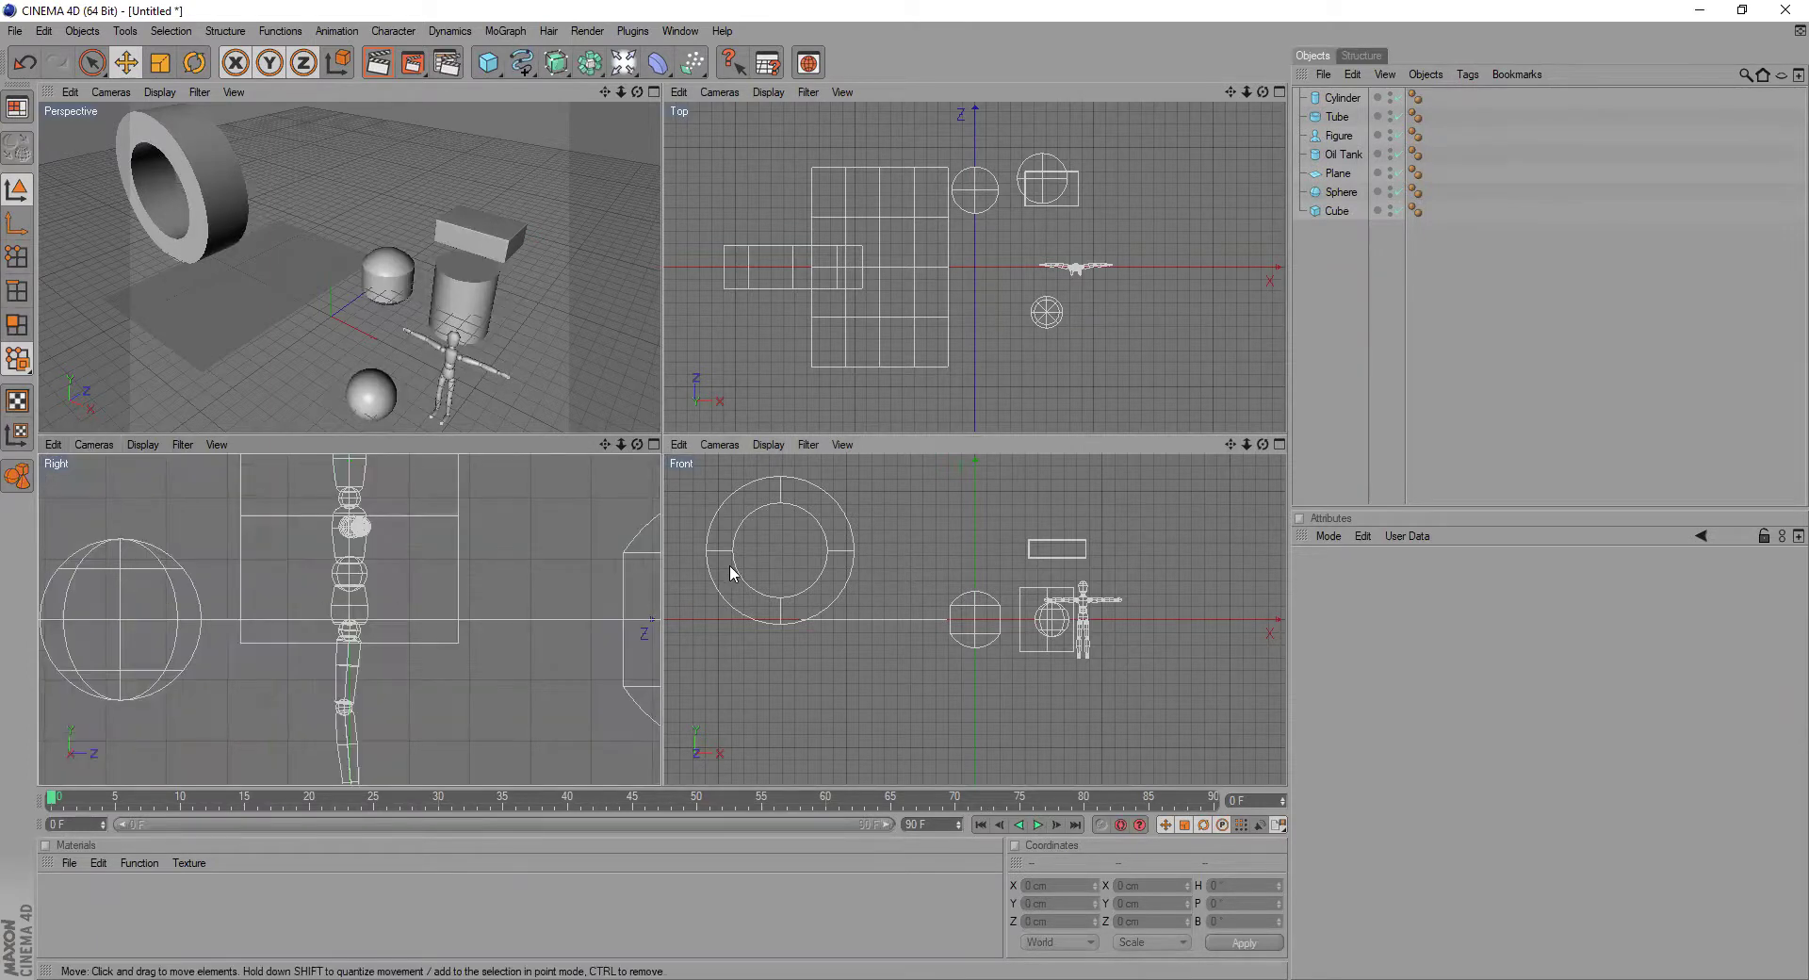
- Switch the Front view to the Back camera to inspect the scene, and return it to the Front camera
{"action": "left_click", "coordinate": [718, 446]}
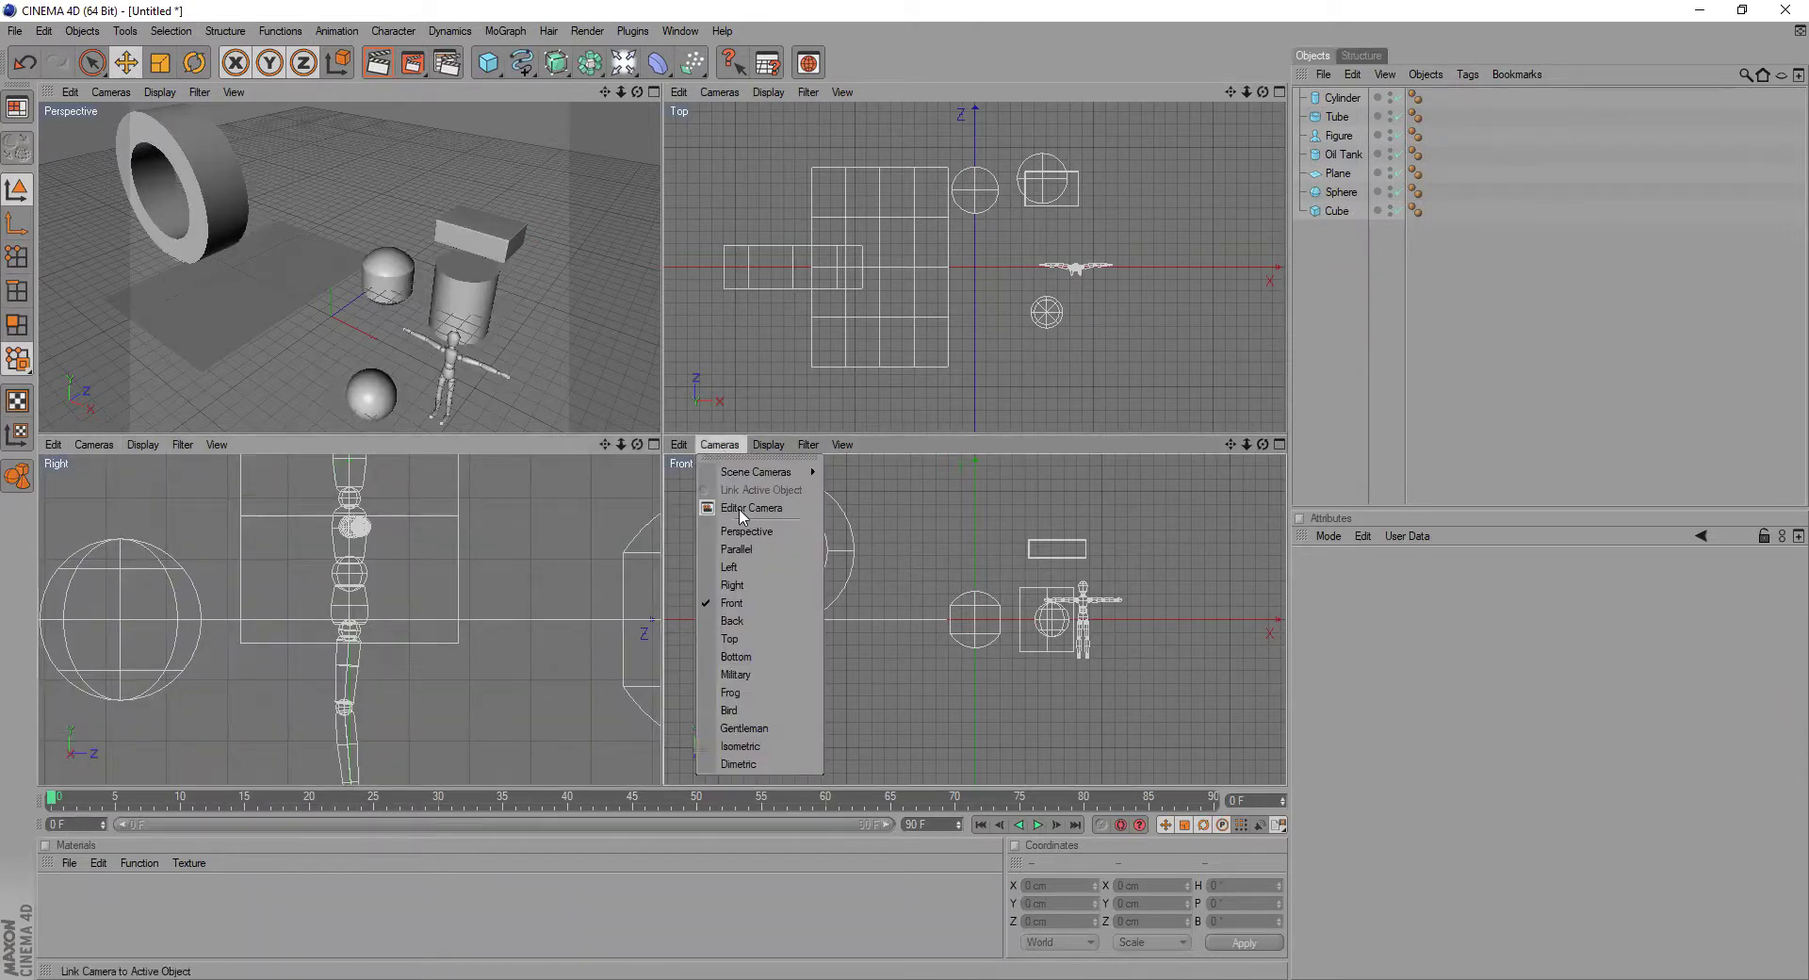
{"action": "left_click", "coordinate": [752, 625]}
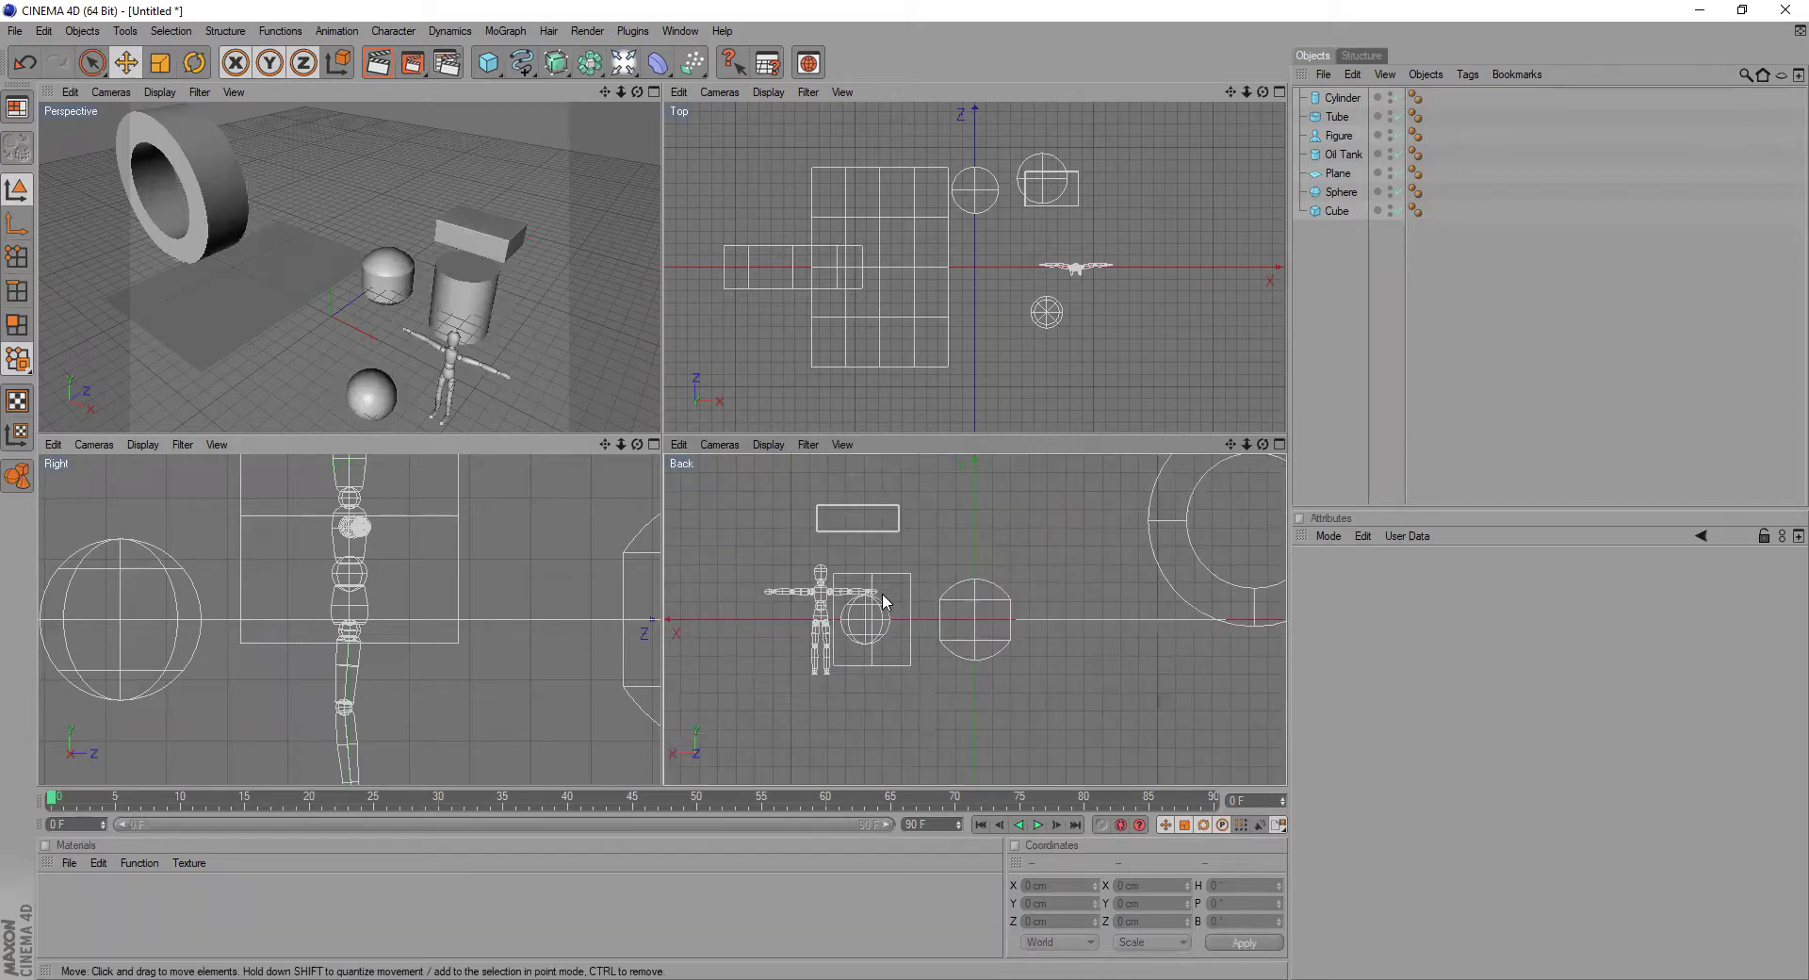
{"action": "left_click", "coordinate": [718, 444]}
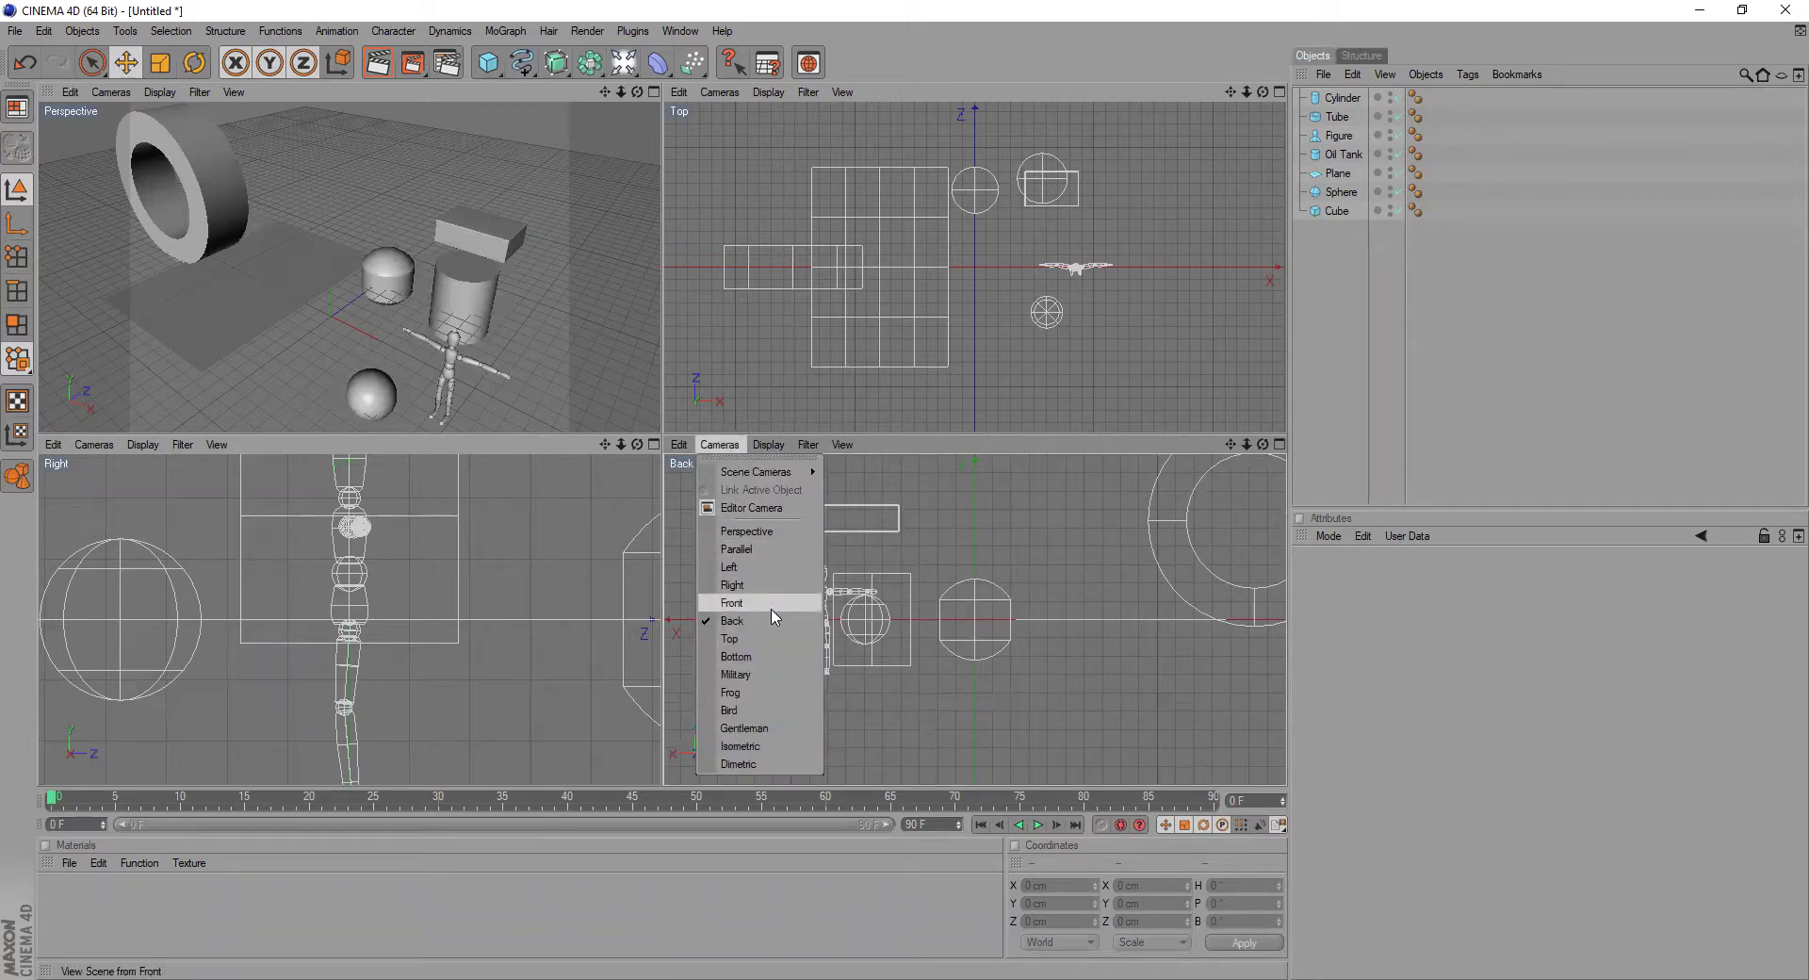
{"action": "left_click", "coordinate": [746, 606]}
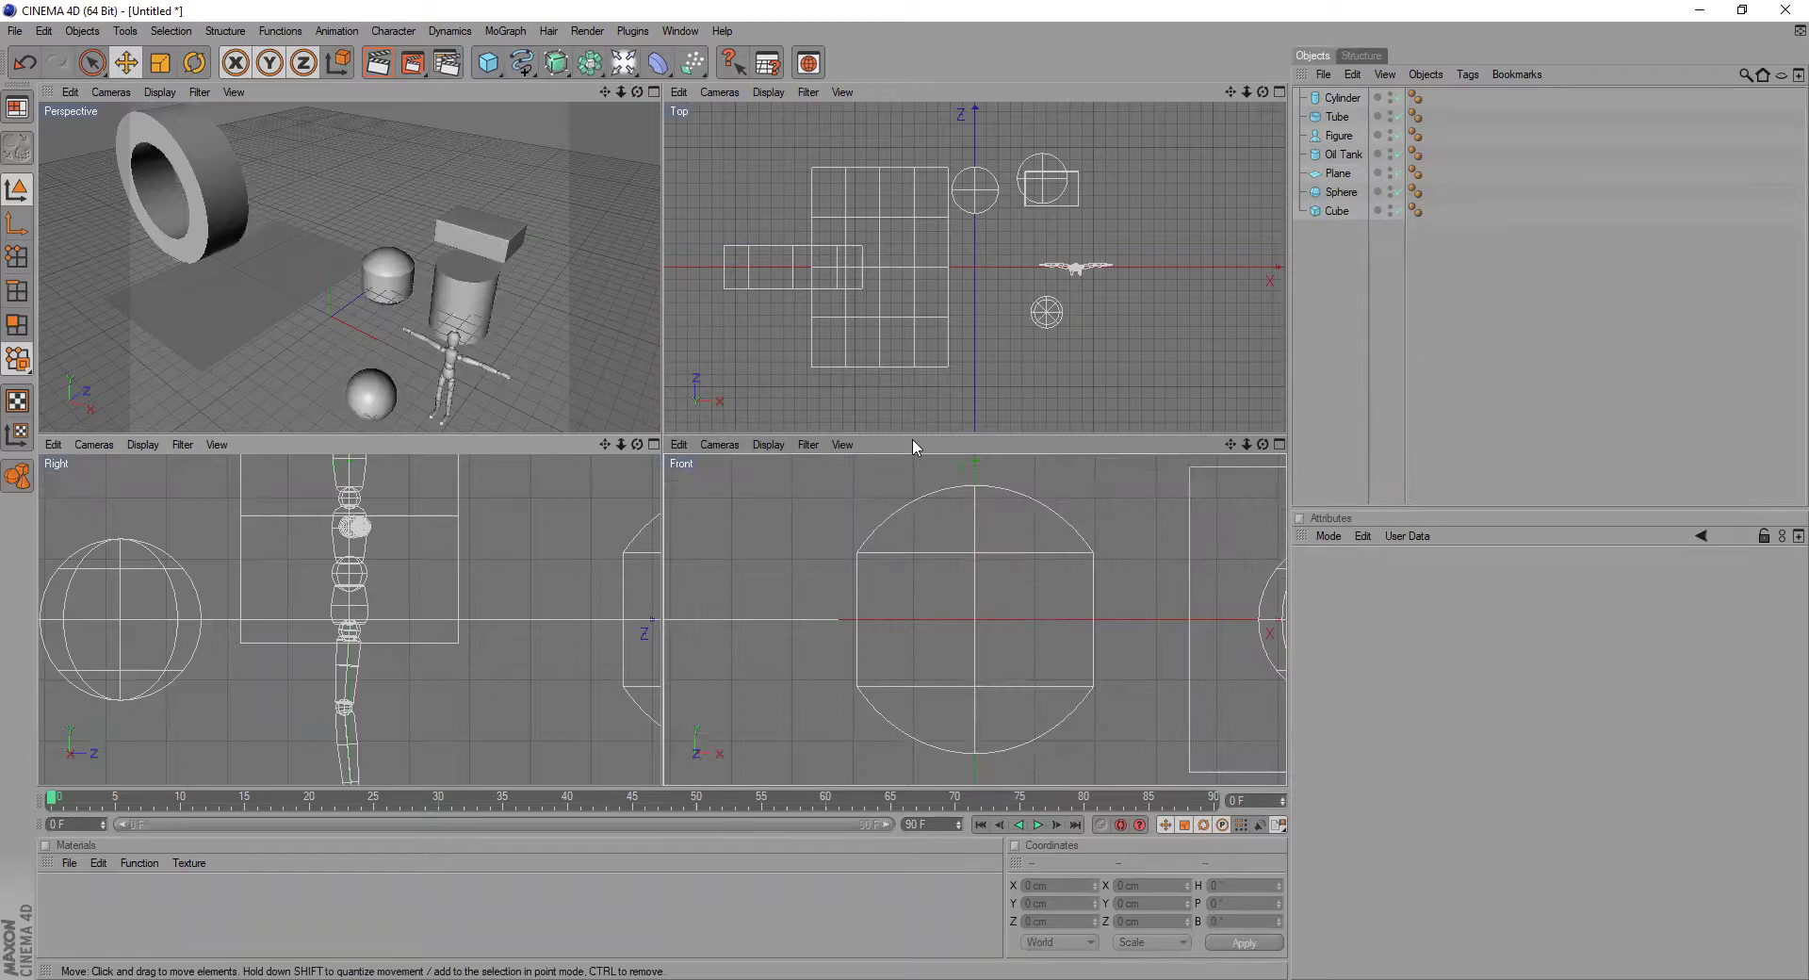
- Switch the Top view to the Bottom camera to inspect the scene, and return it to the Top camera
{"action": "left_click", "coordinate": [719, 92]}
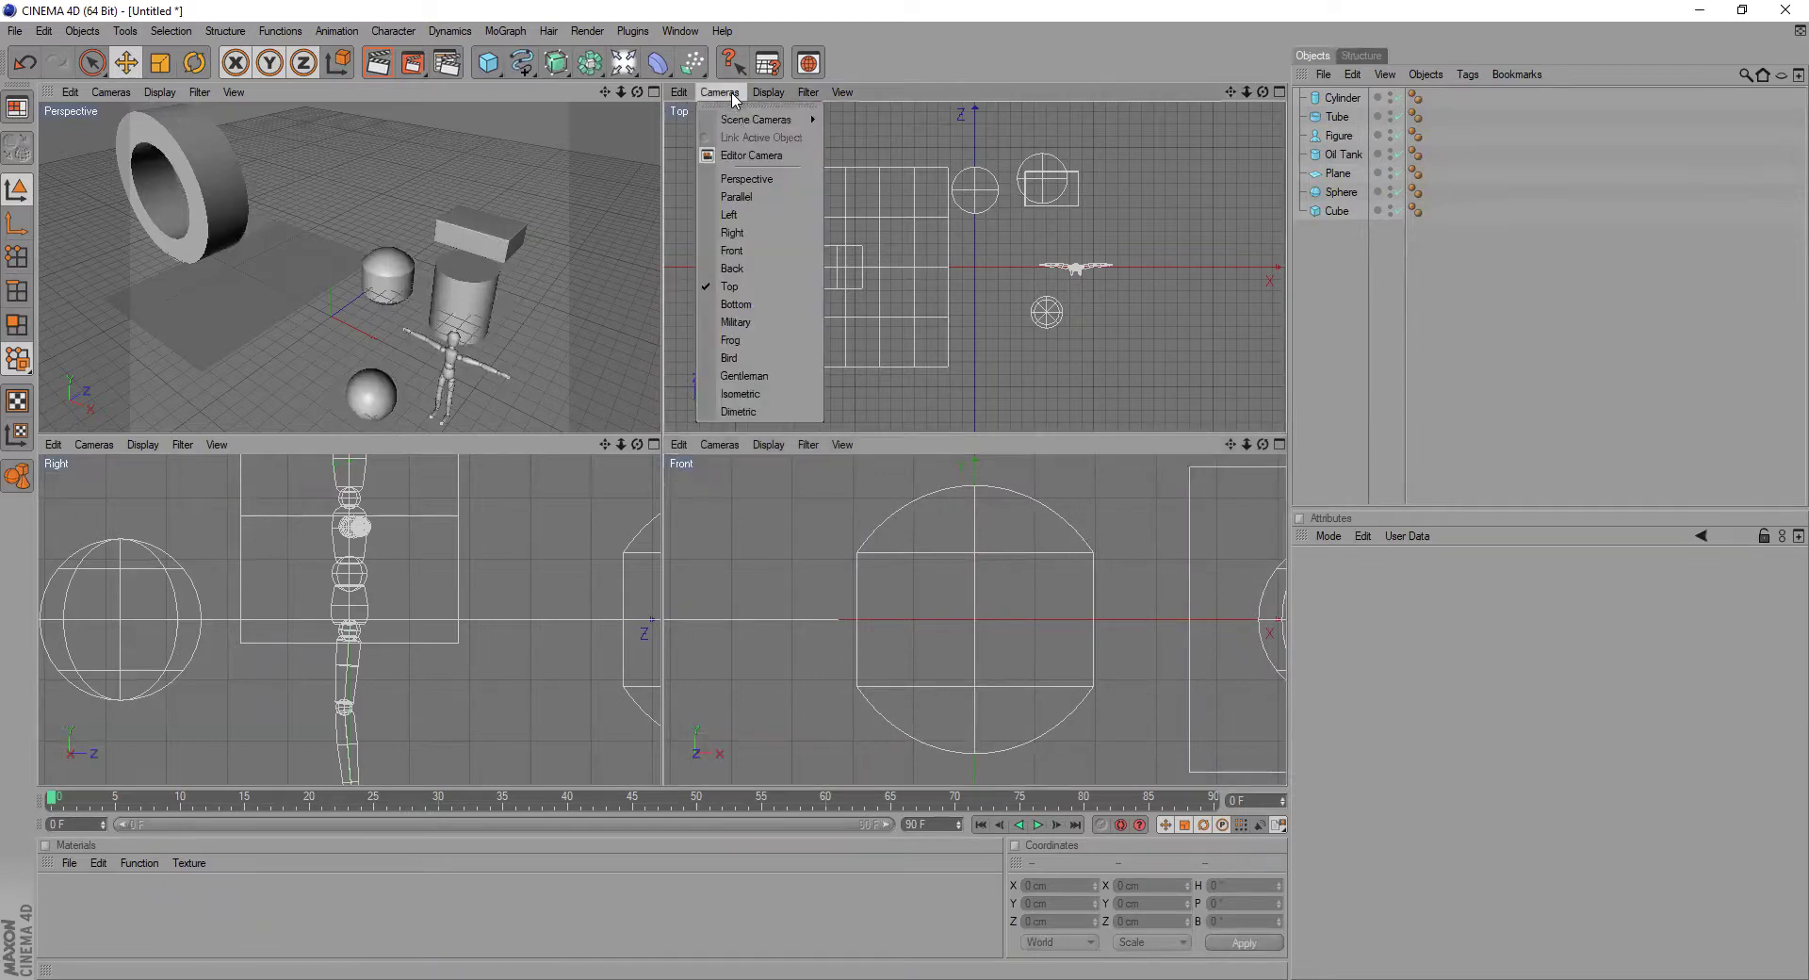
{"action": "left_click", "coordinate": [749, 304]}
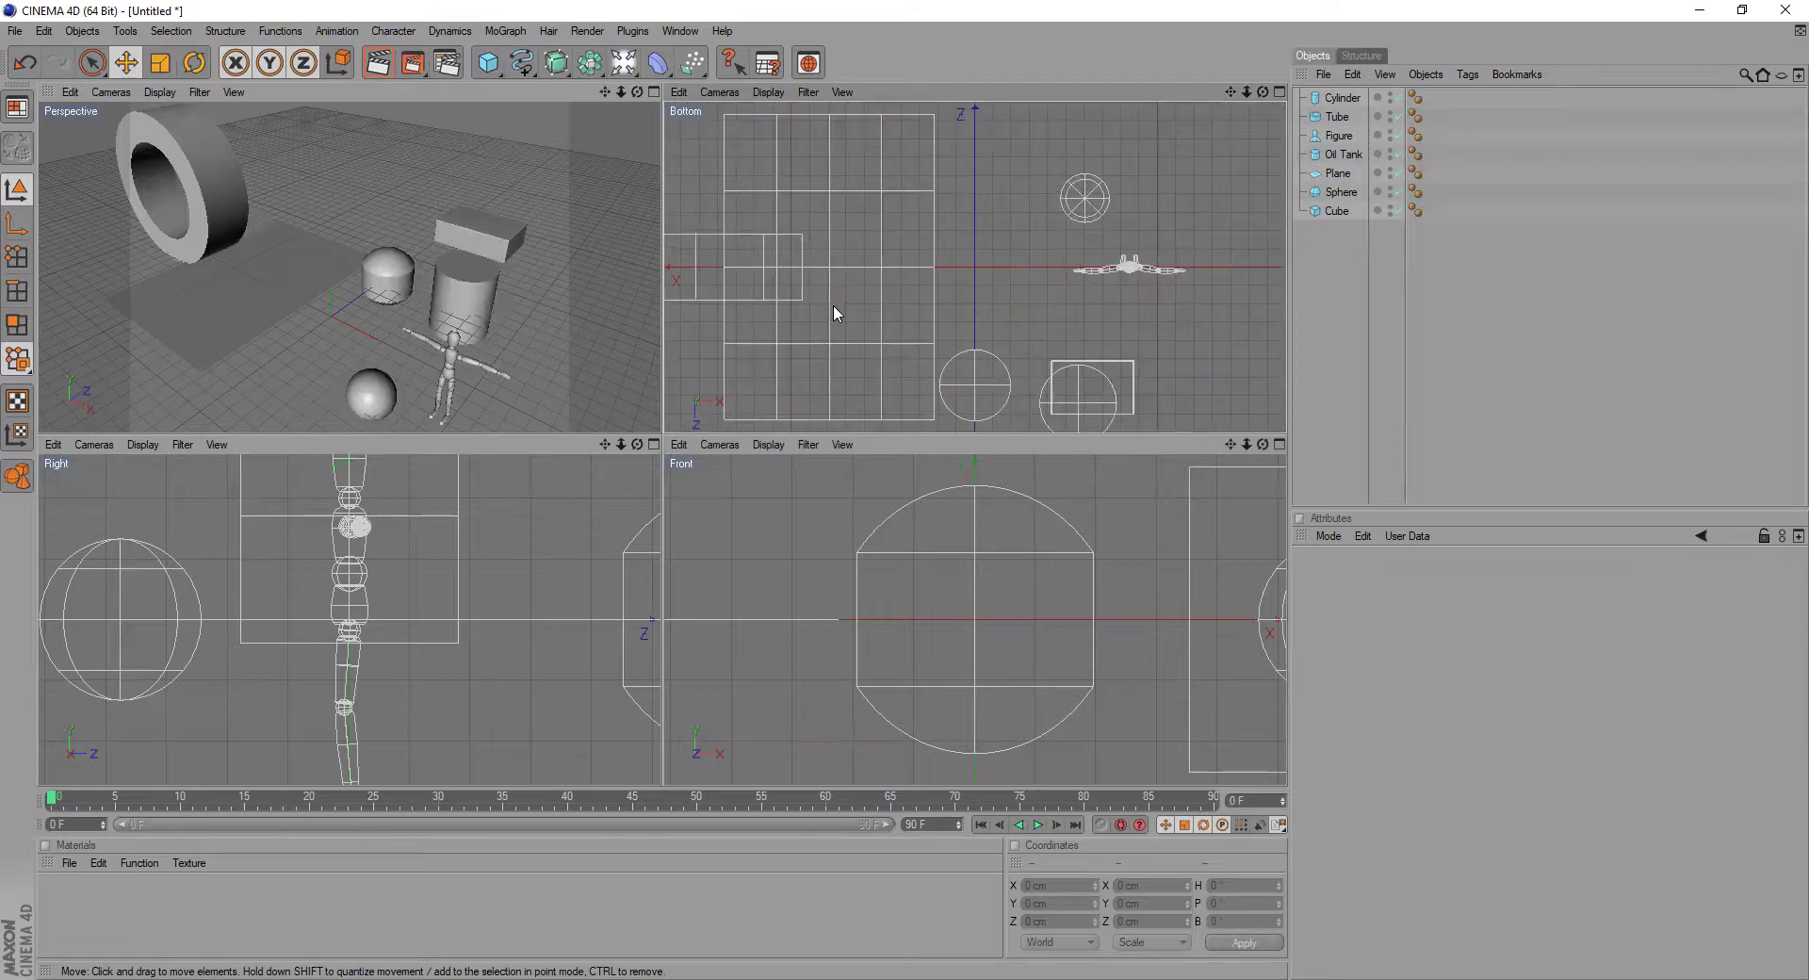
{"action": "left_click", "coordinate": [718, 93]}
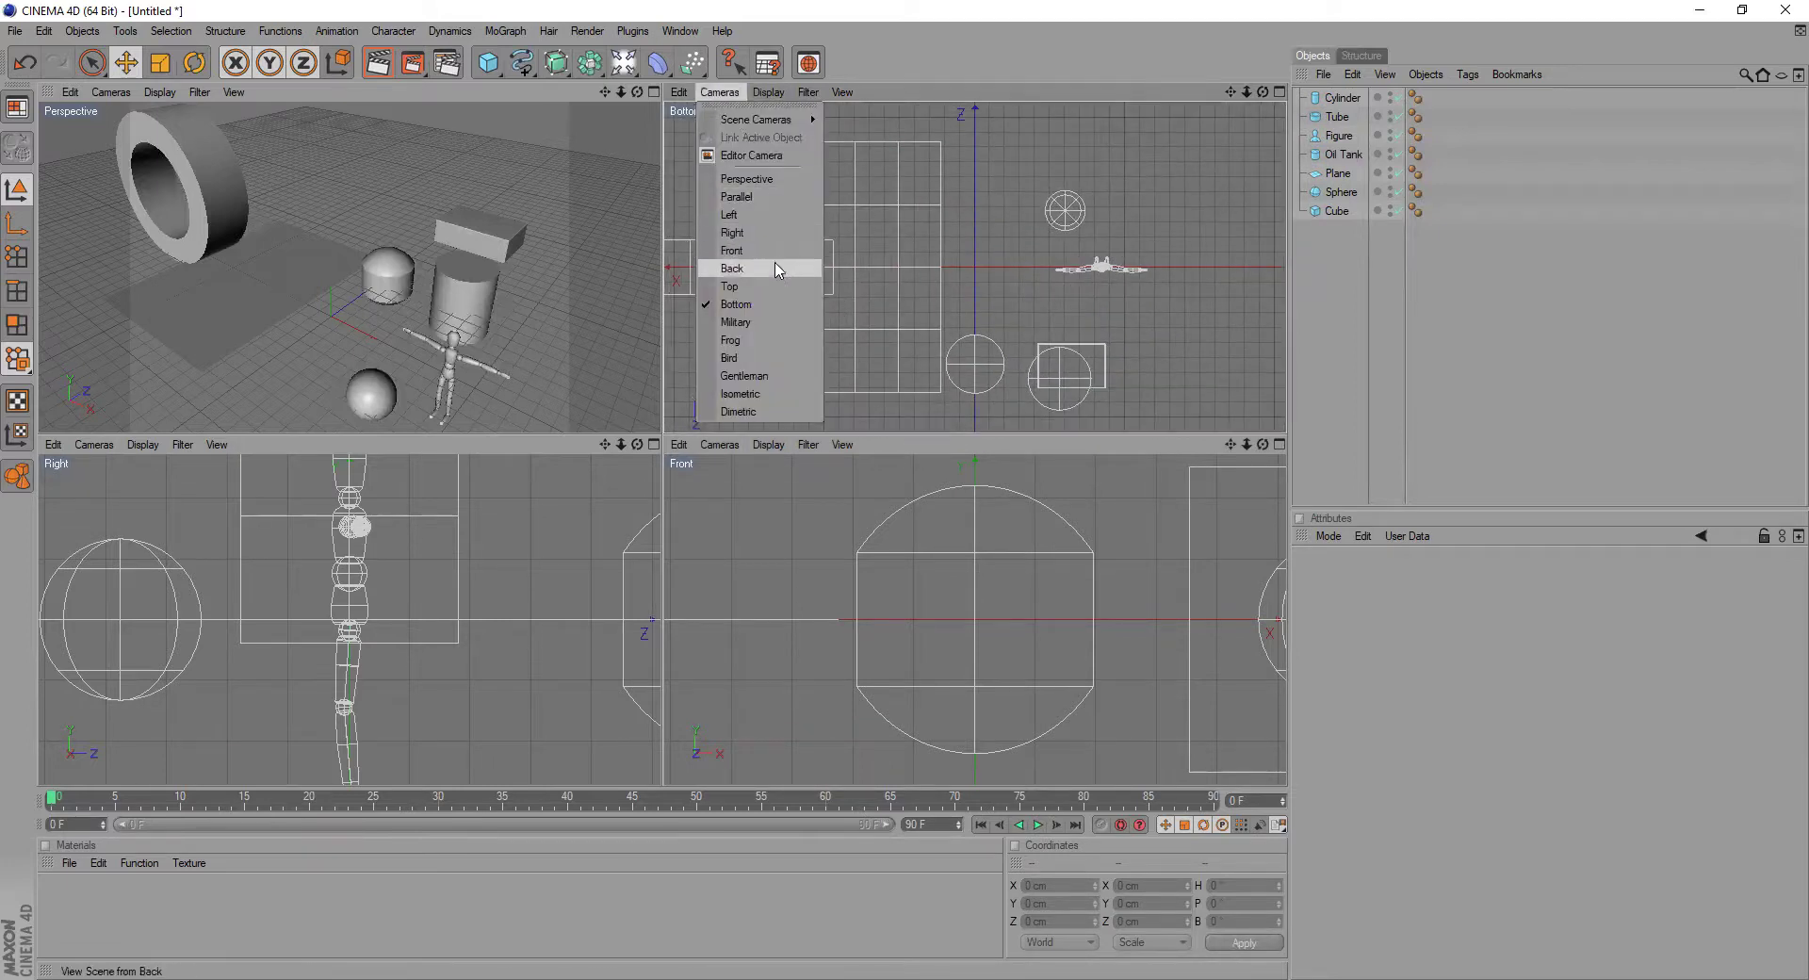
{"action": "left_click", "coordinate": [771, 286]}
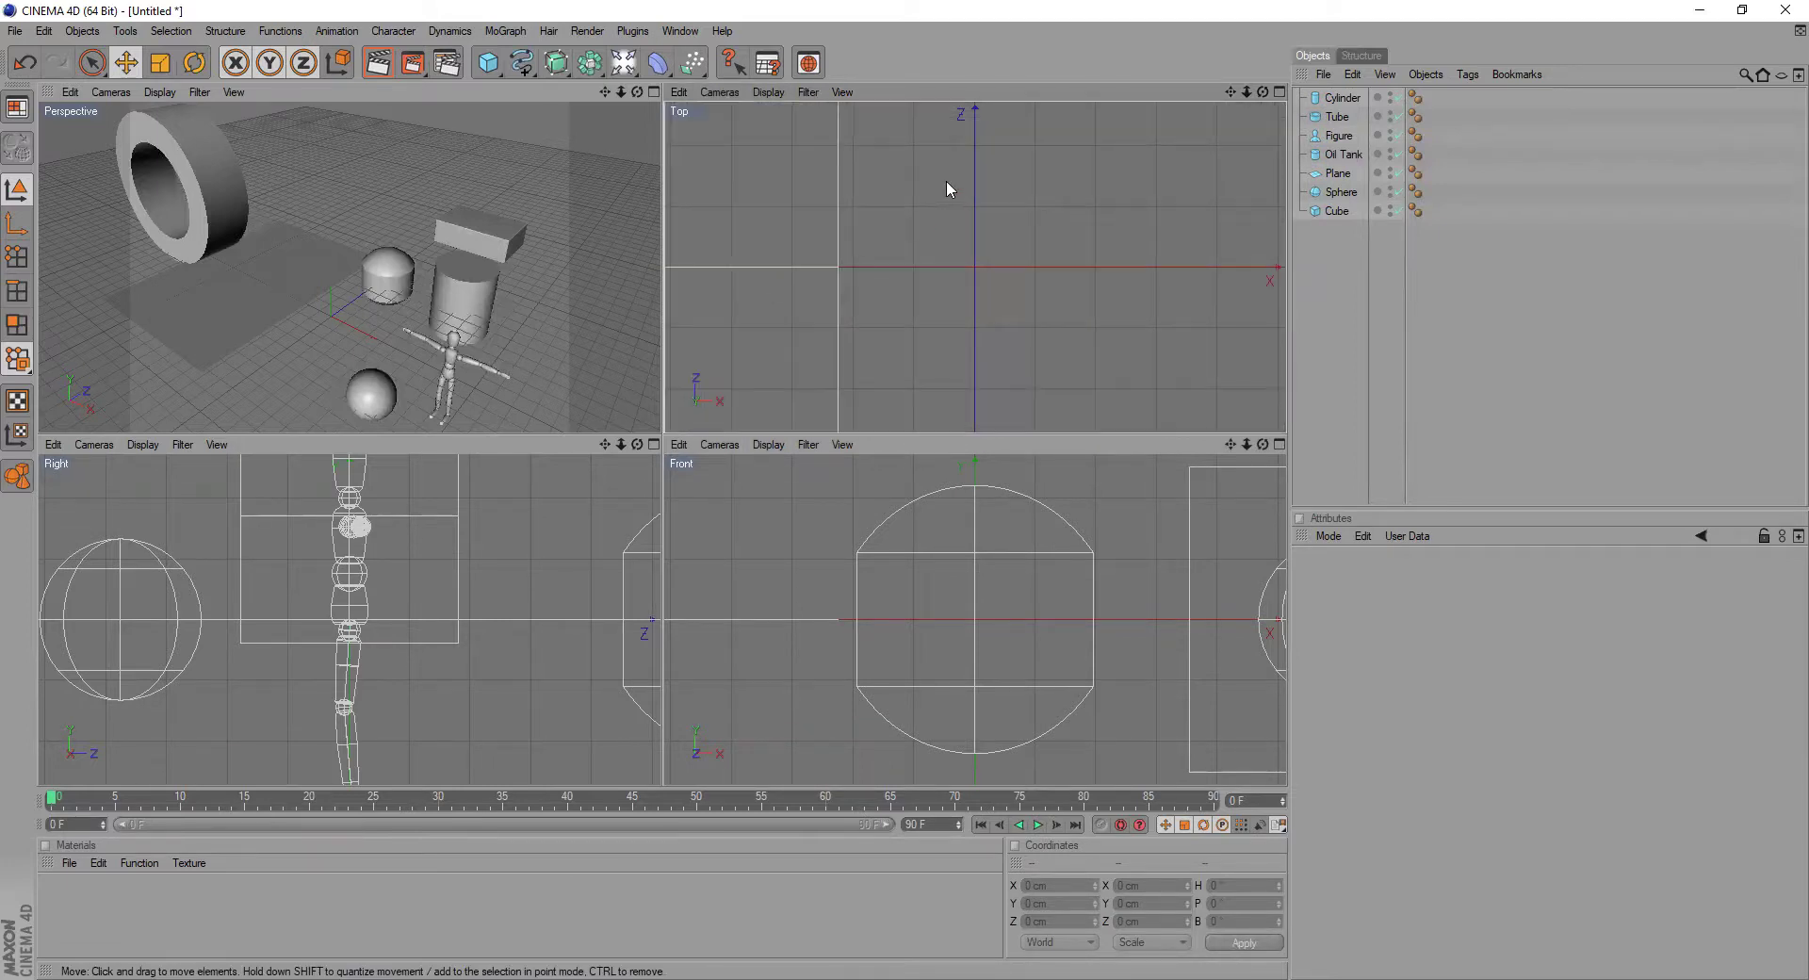
{"action": "scroll", "coordinate": [891, 201], "scroll_direction": "down", "scroll_amount": 2}
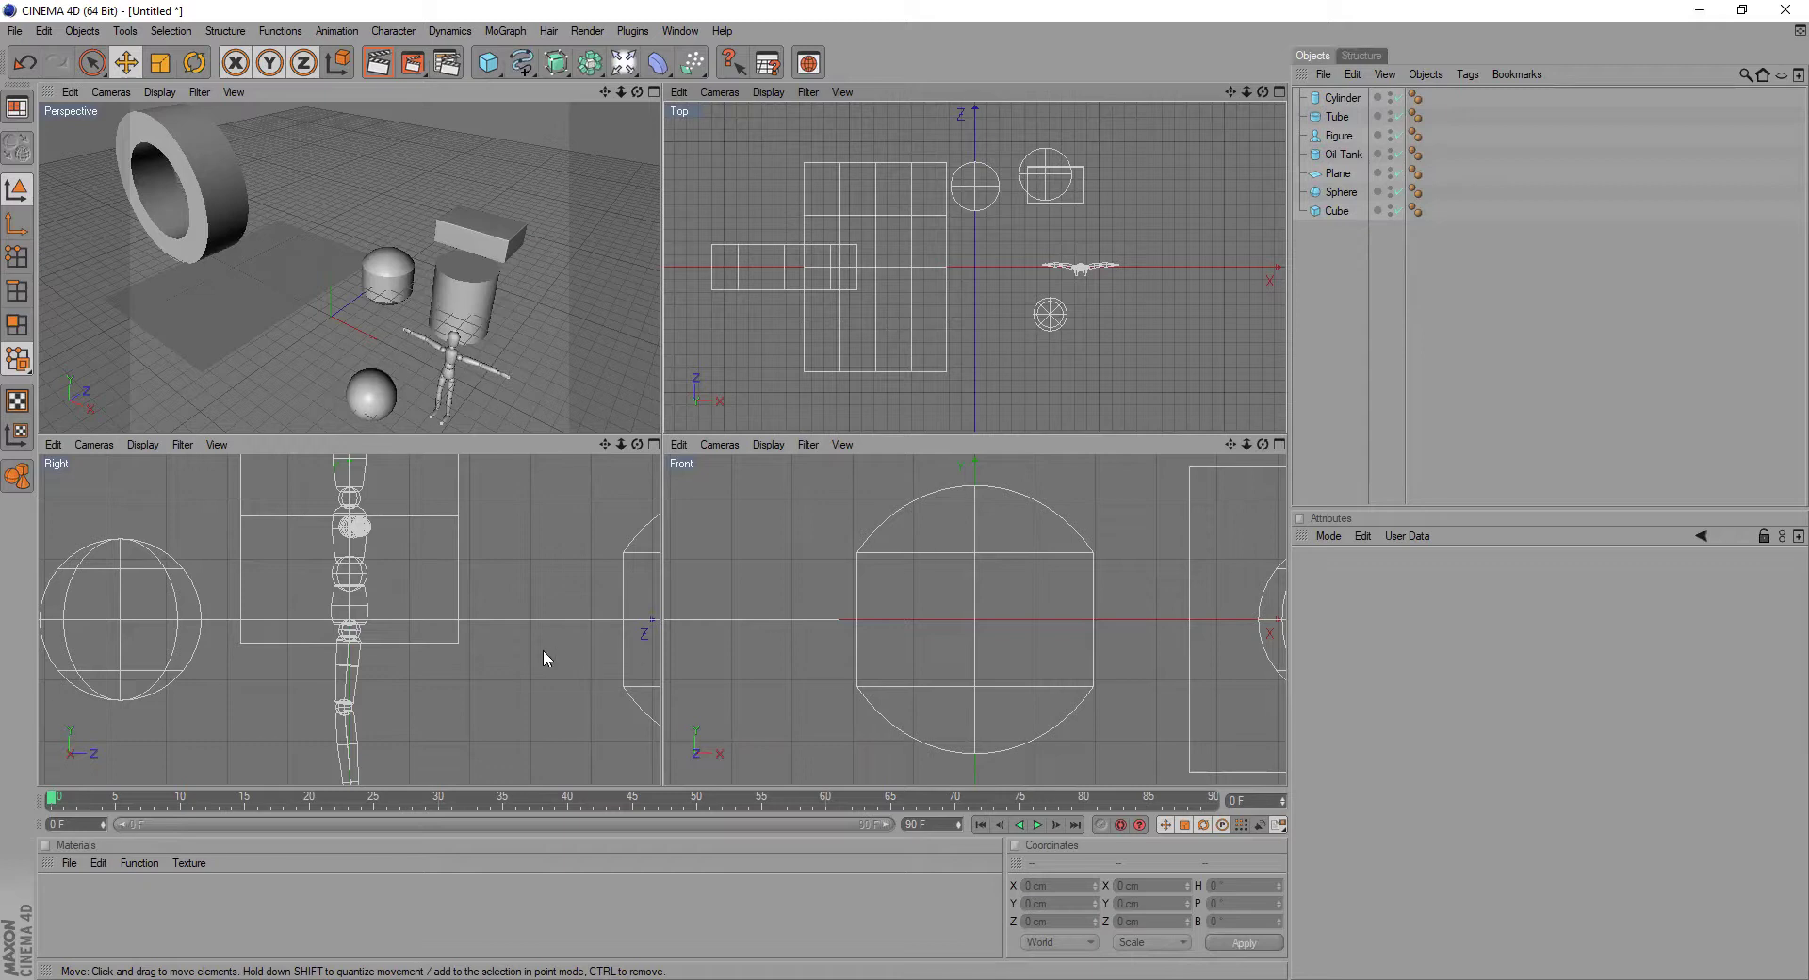
{"action": "scroll", "coordinate": [542, 648], "scroll_direction": "down", "scroll_amount": 2}
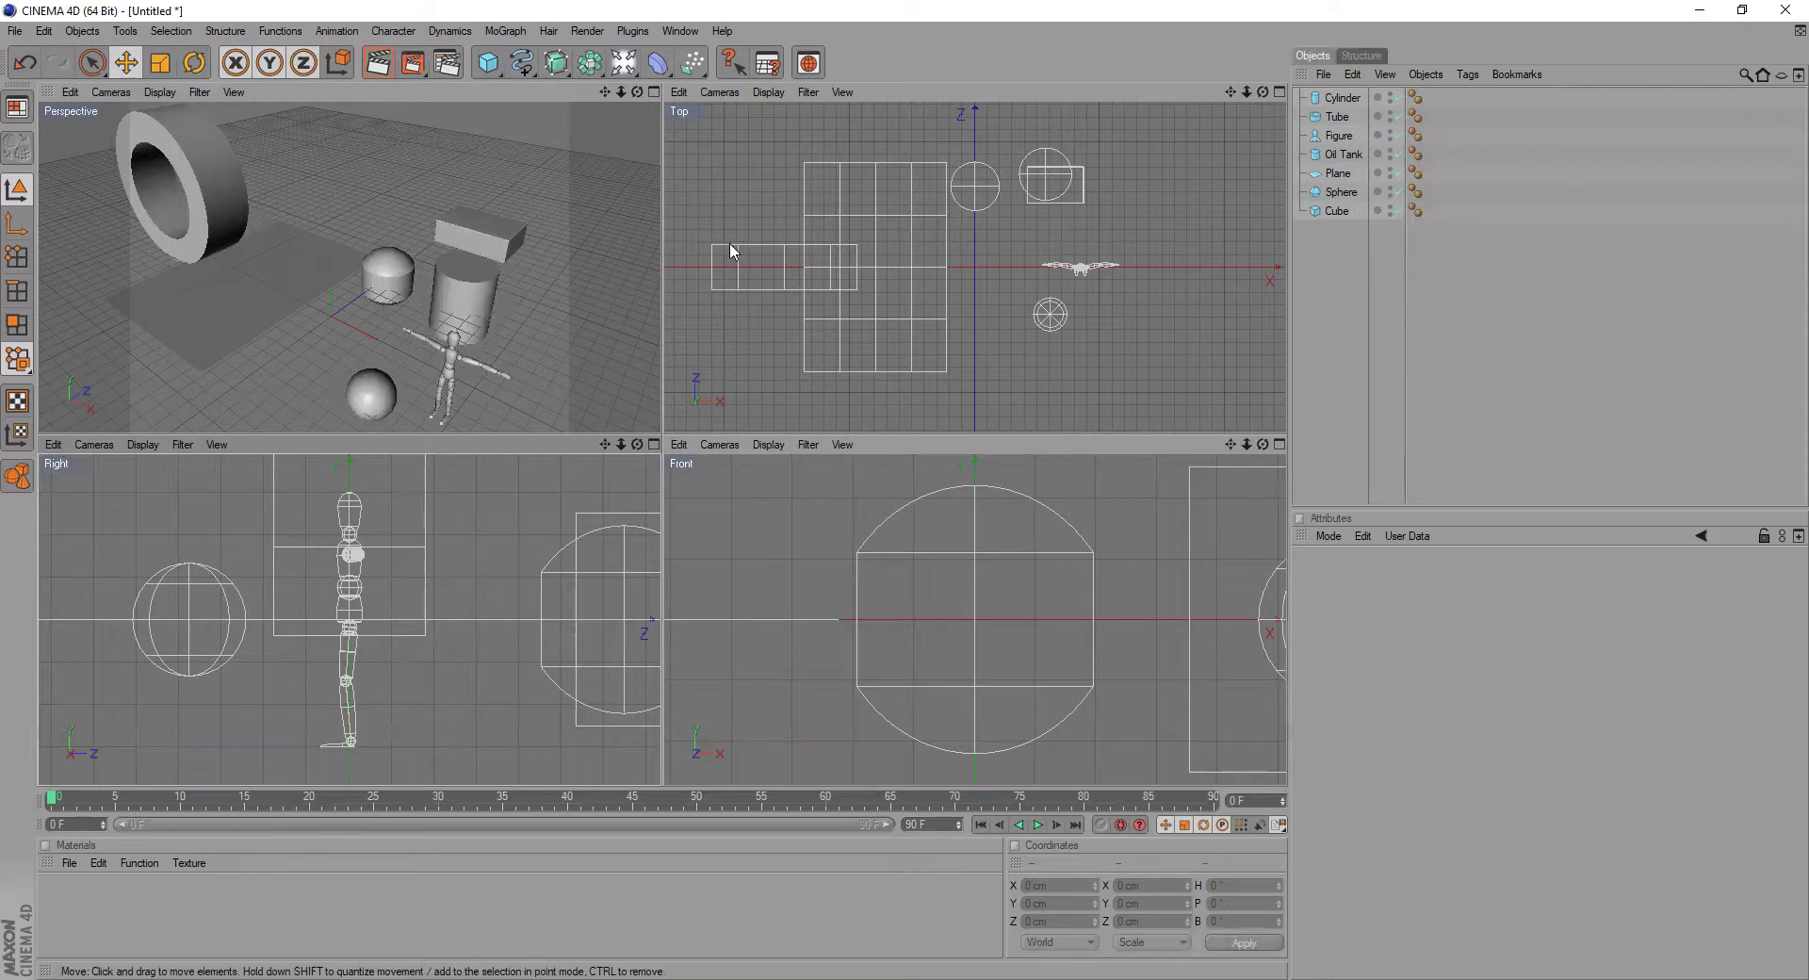
- Maximize the Top view and return to the four-view layout
{"action": "left_click", "coordinate": [1279, 94]}
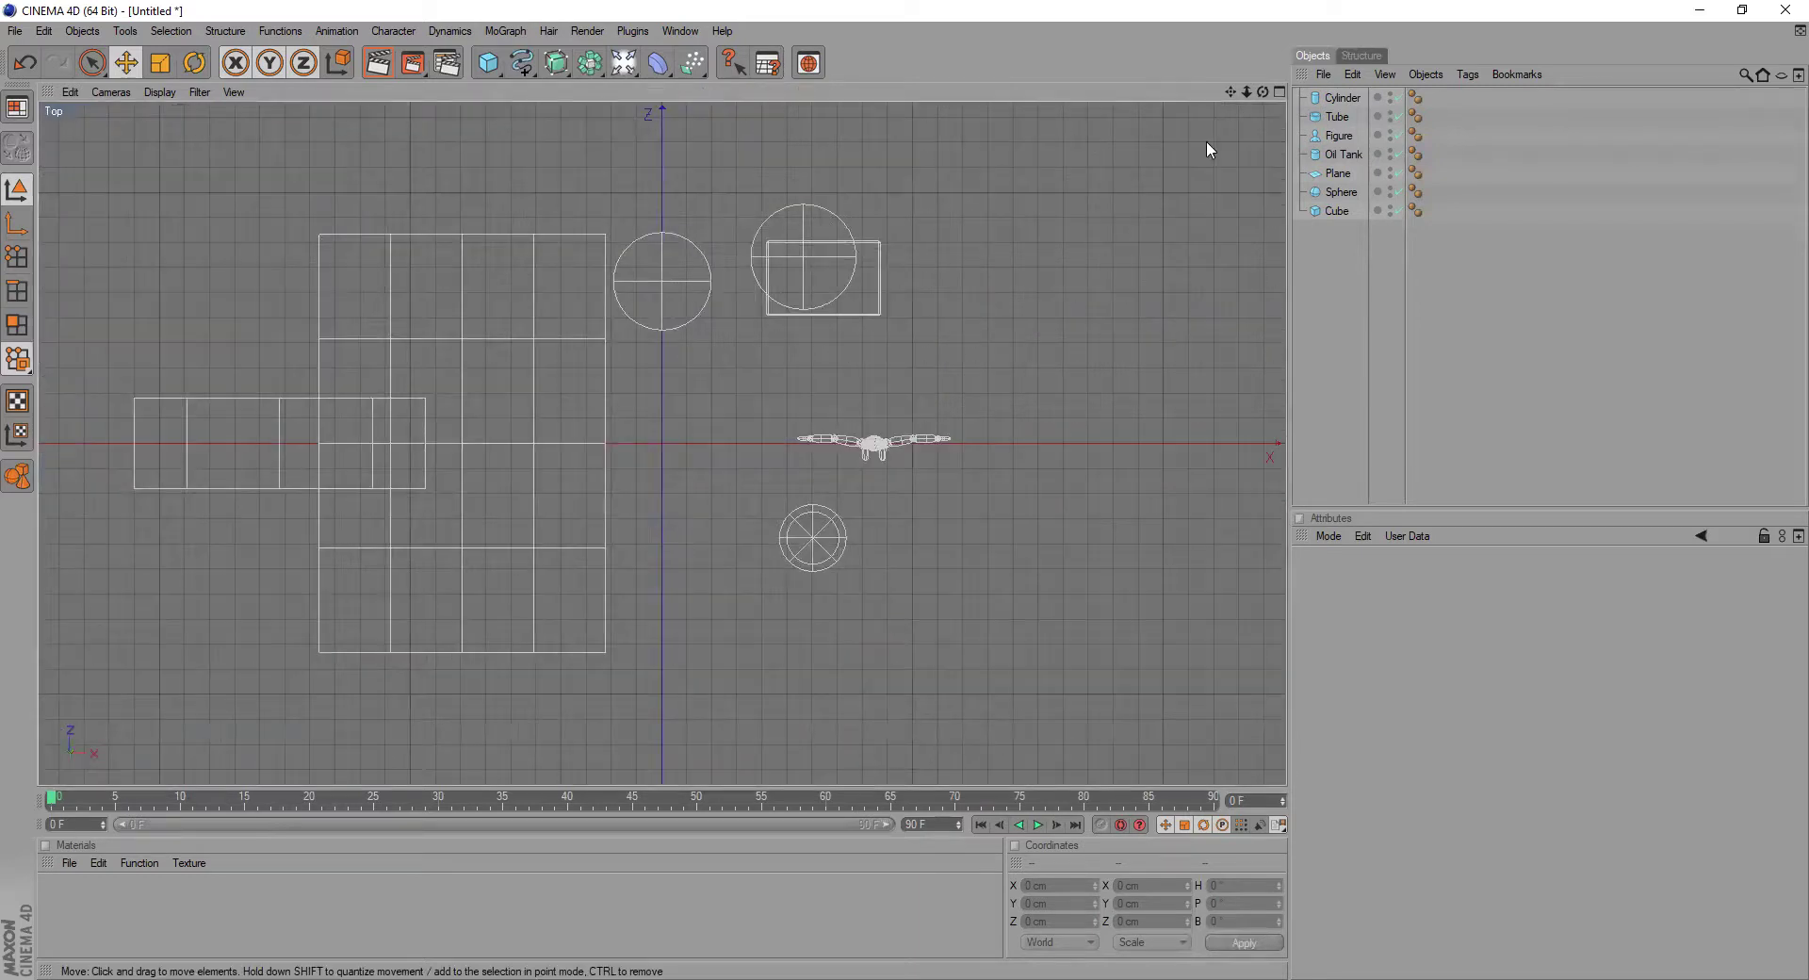
{"action": "scroll", "coordinate": [737, 381], "scroll_direction": "down", "scroll_amount": 1}
{"action": "middle_click", "coordinate": [736, 373]}
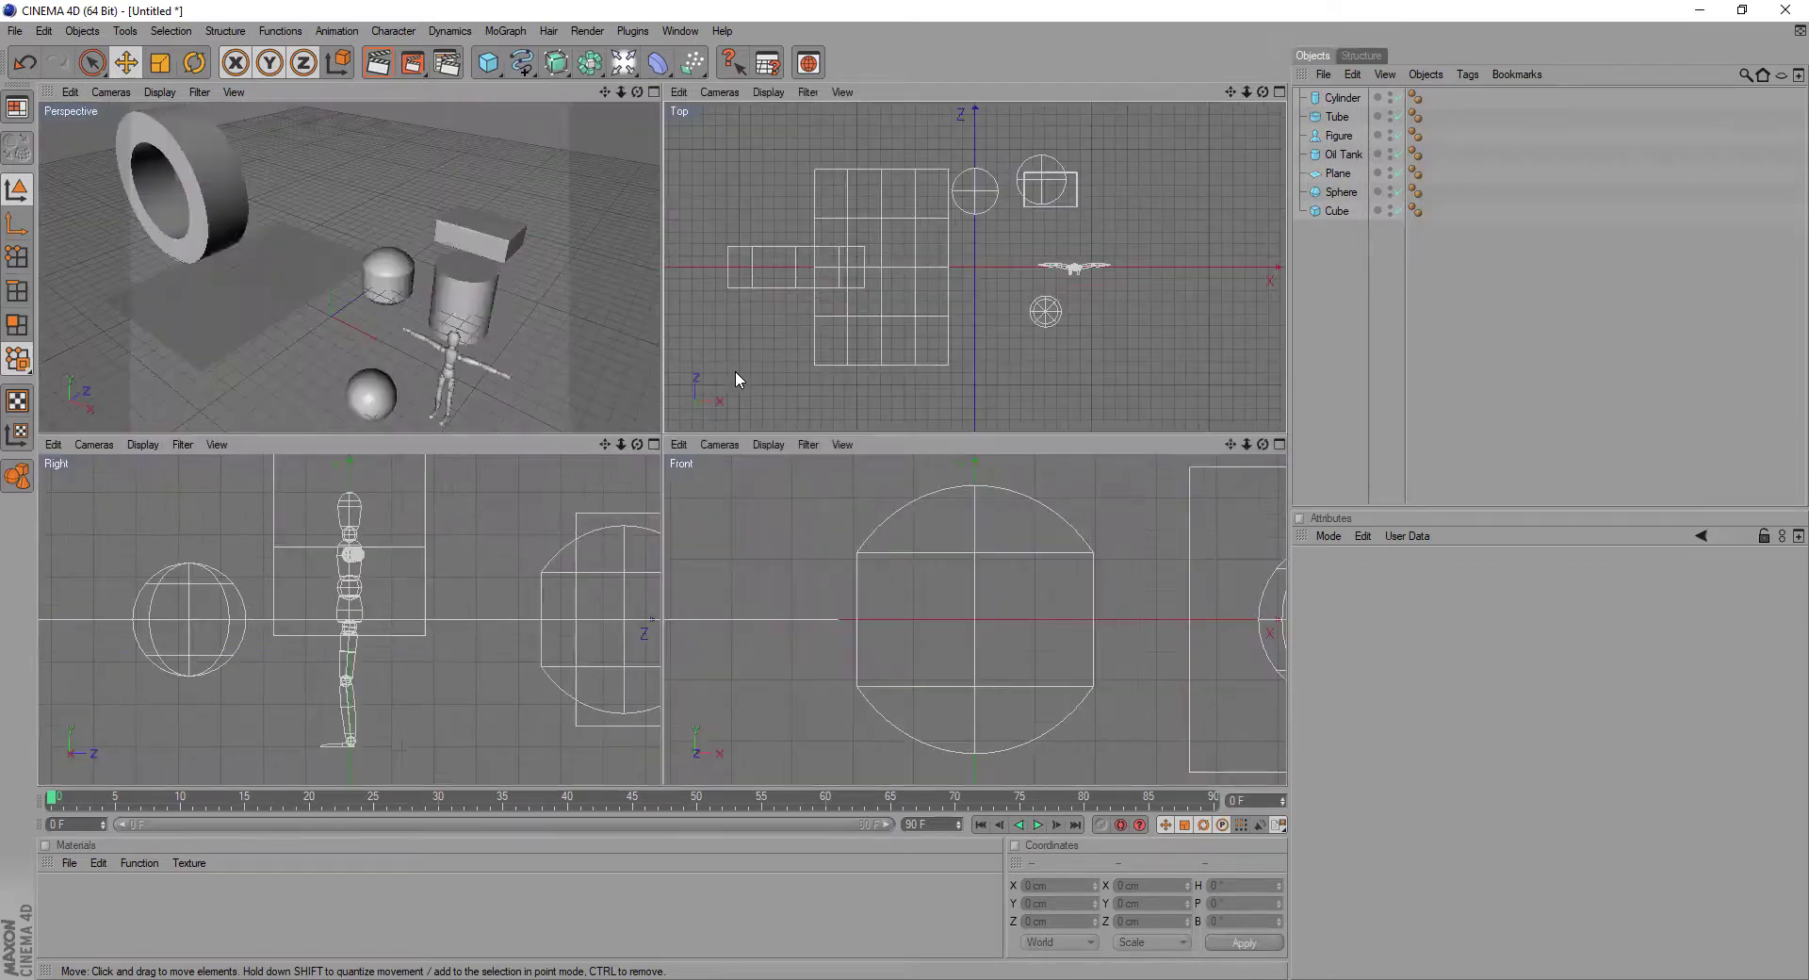
- Toggle the Top, Perspective, Right and Front views between full size and the four-view layout in turn
{"action": "middle_click", "coordinate": [897, 336]}
{"action": "middle_click", "coordinate": [896, 335]}
{"action": "middle_click", "coordinate": [390, 258]}
{"action": "middle_click", "coordinate": [497, 288]}
{"action": "middle_click", "coordinate": [445, 528]}
{"action": "middle_click", "coordinate": [592, 517]}
{"action": "middle_click", "coordinate": [829, 556]}
{"action": "middle_click", "coordinate": [865, 428]}
{"action": "middle_click", "coordinate": [885, 341]}
{"action": "middle_click", "coordinate": [878, 342]}
{"action": "middle_click", "coordinate": [473, 324]}
{"action": "middle_click", "coordinate": [593, 394]}
{"action": "middle_click", "coordinate": [859, 547]}
{"action": "middle_click", "coordinate": [861, 545]}
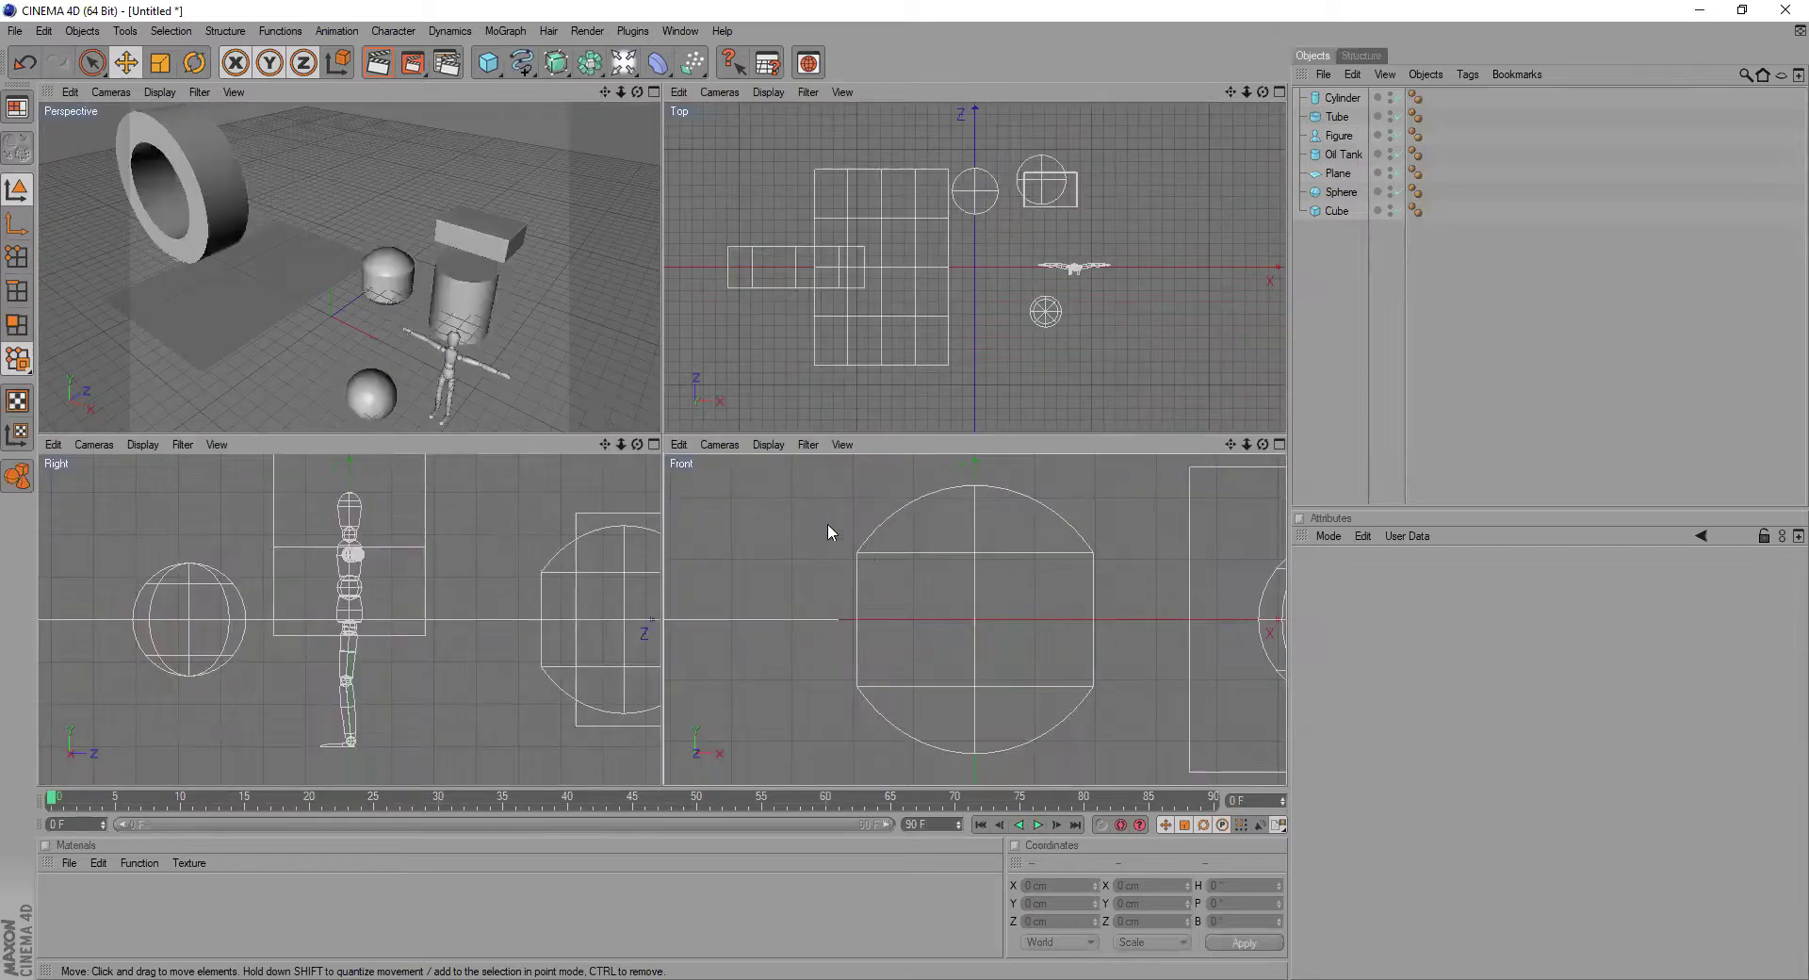
- Toggle the Right view to full size and back, and maximize the Perspective view
{"action": "scroll", "coordinate": [406, 563], "scroll_direction": "down", "scroll_amount": 1}
{"action": "middle_click", "coordinate": [399, 563]}
{"action": "middle_click", "coordinate": [539, 526]}
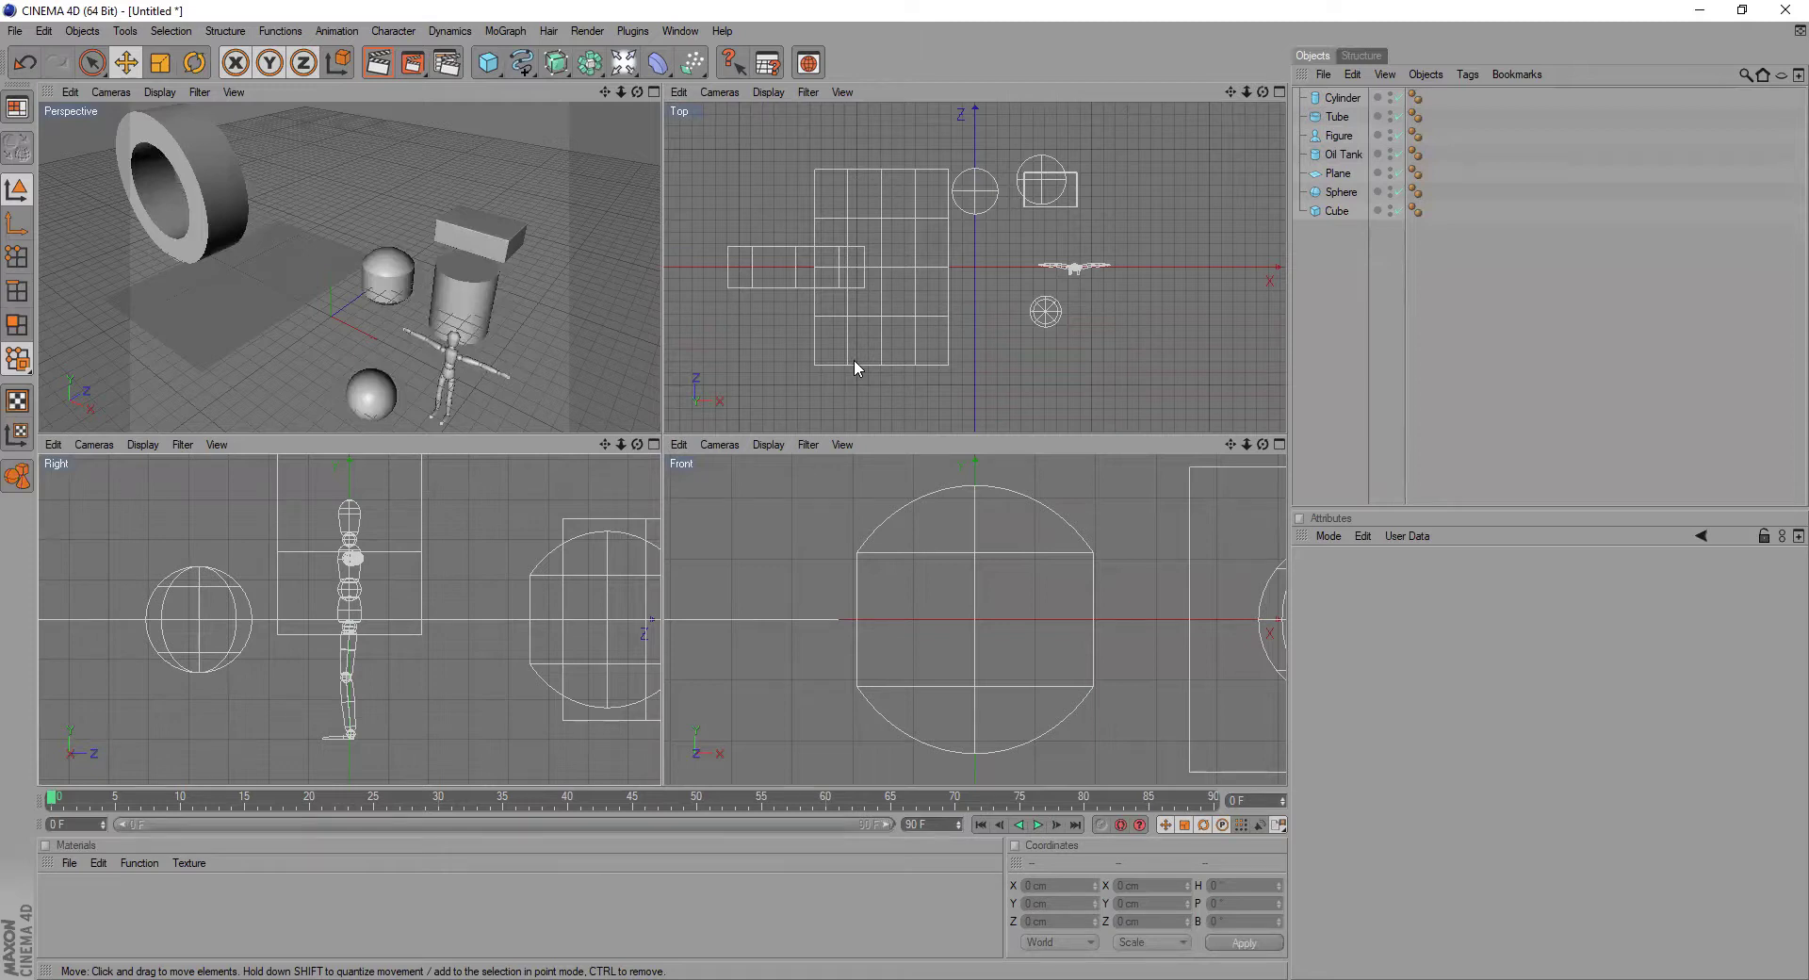
{"action": "middle_click", "coordinate": [426, 302]}
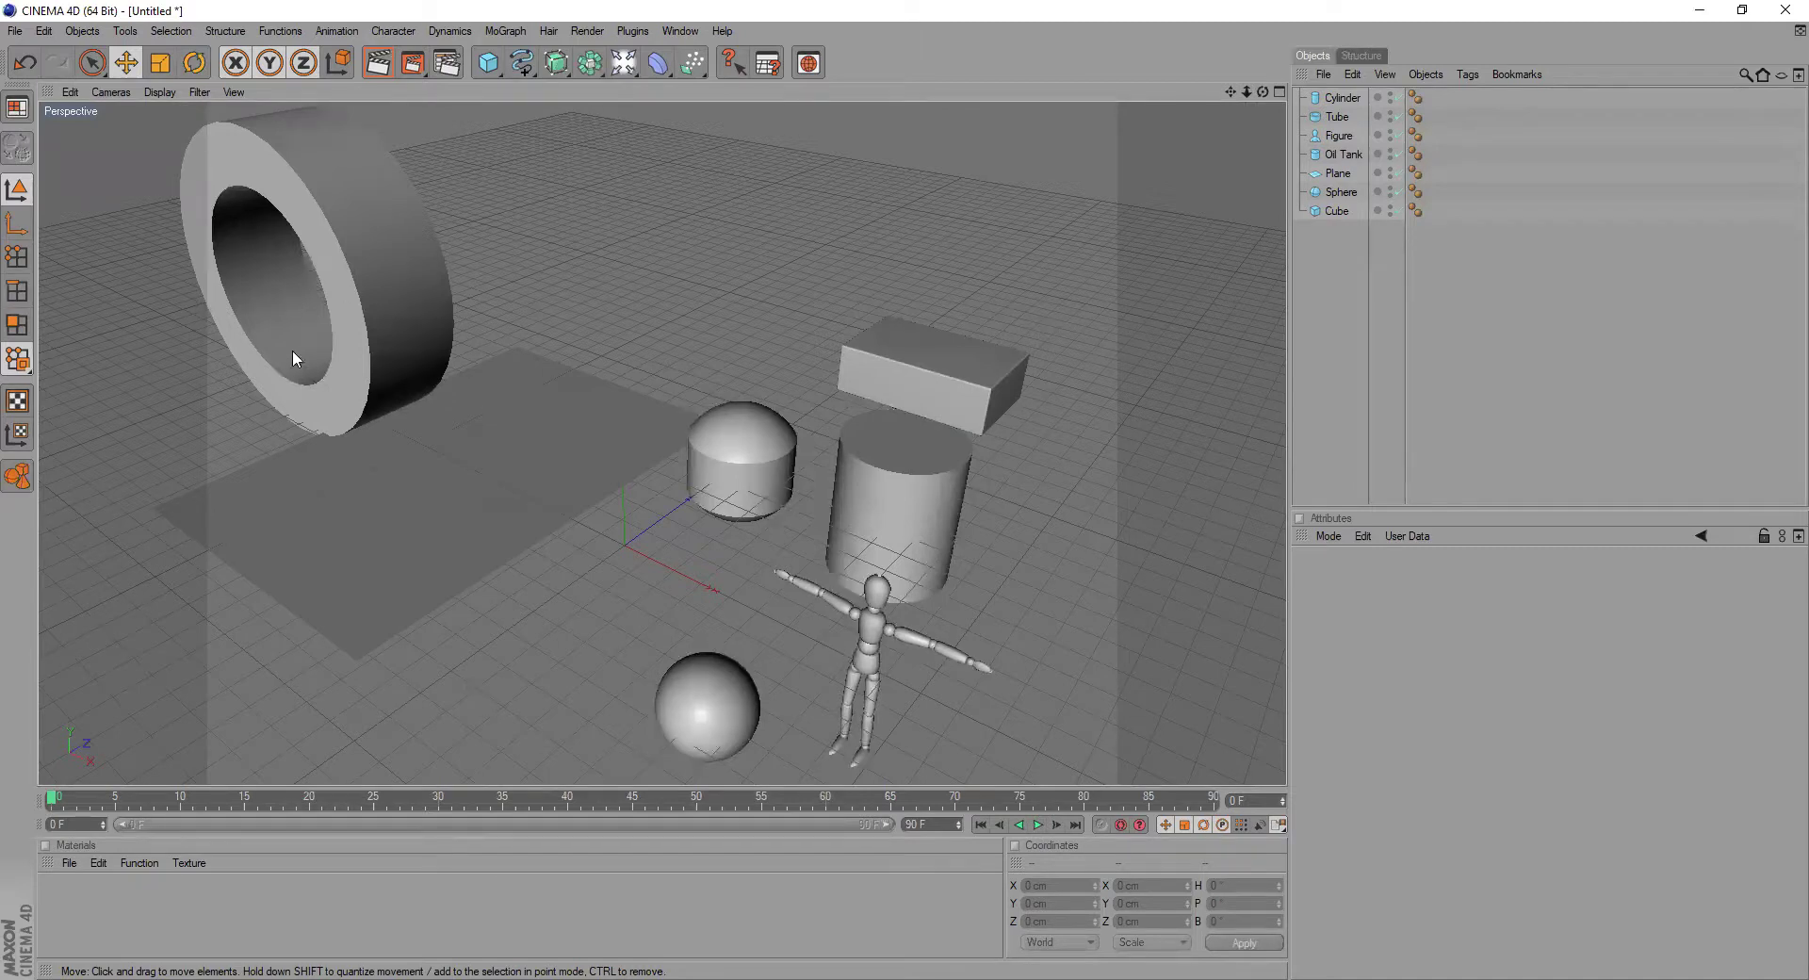
- Orbit the Perspective view around the objects, and switch it to the four-view layout and back to full size
{"action": "left_click_drag", "start_coordinate": [1262, 92], "coordinate": [1195, 102]}
{"action": "middle_click", "coordinate": [842, 343]}
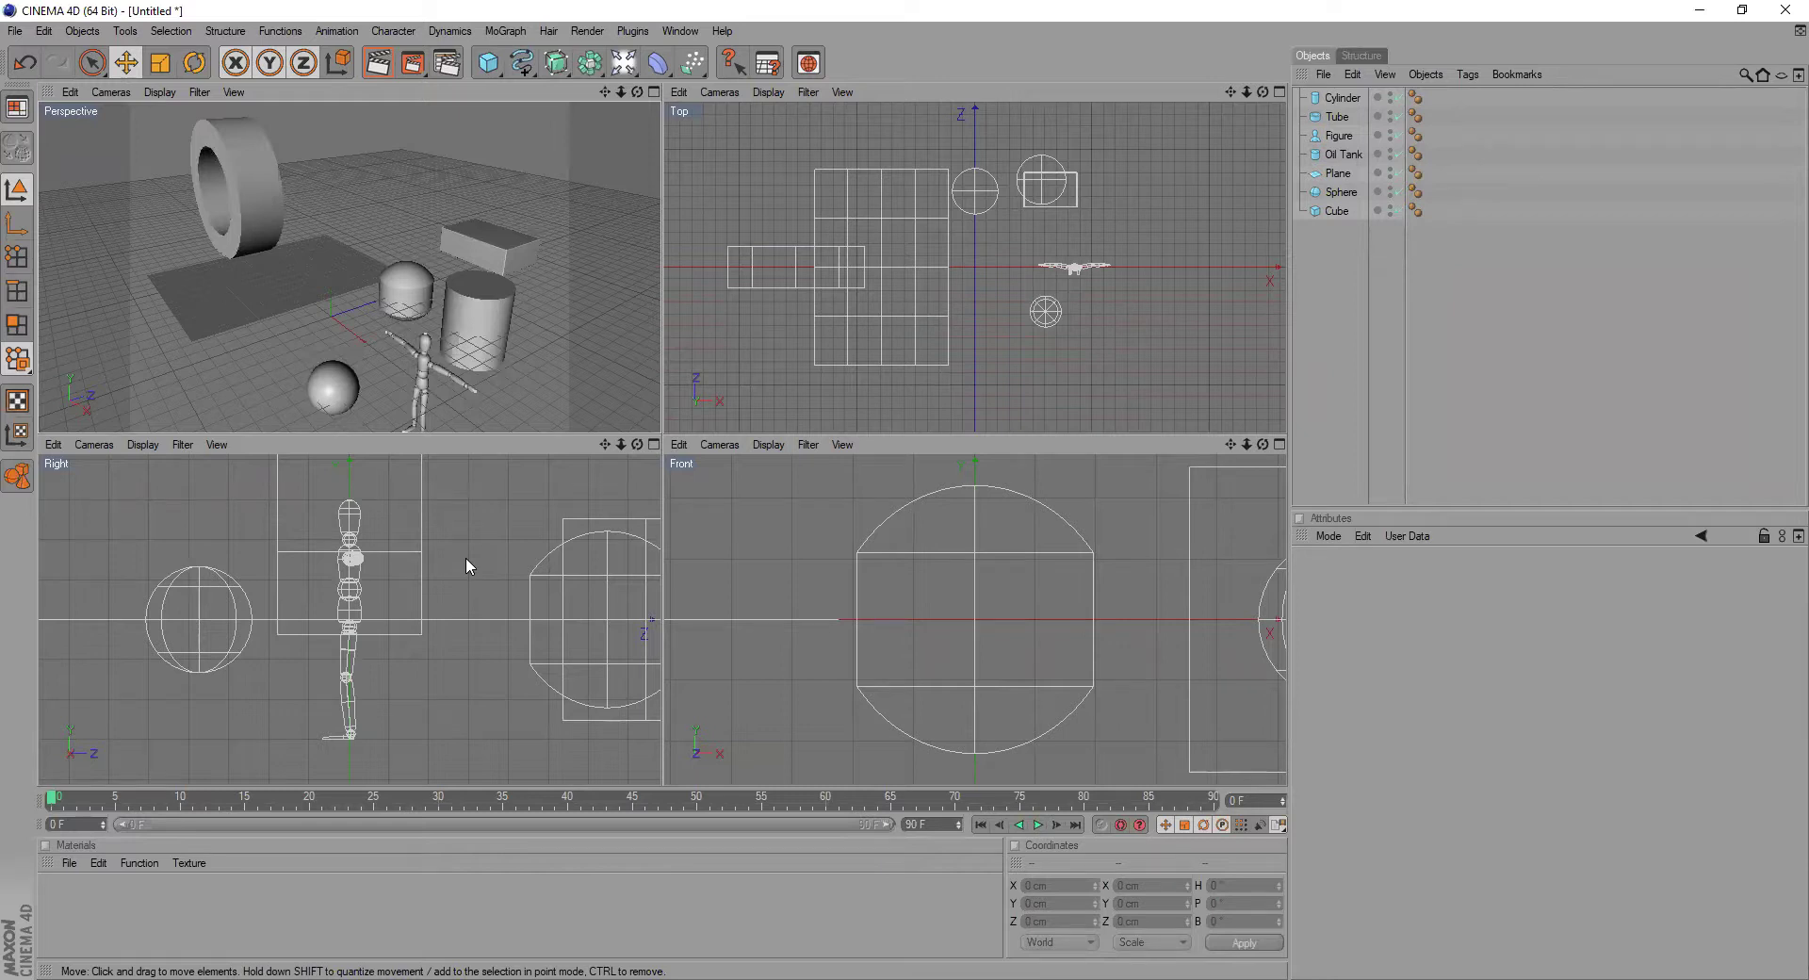
{"action": "middle_click", "coordinate": [414, 285]}
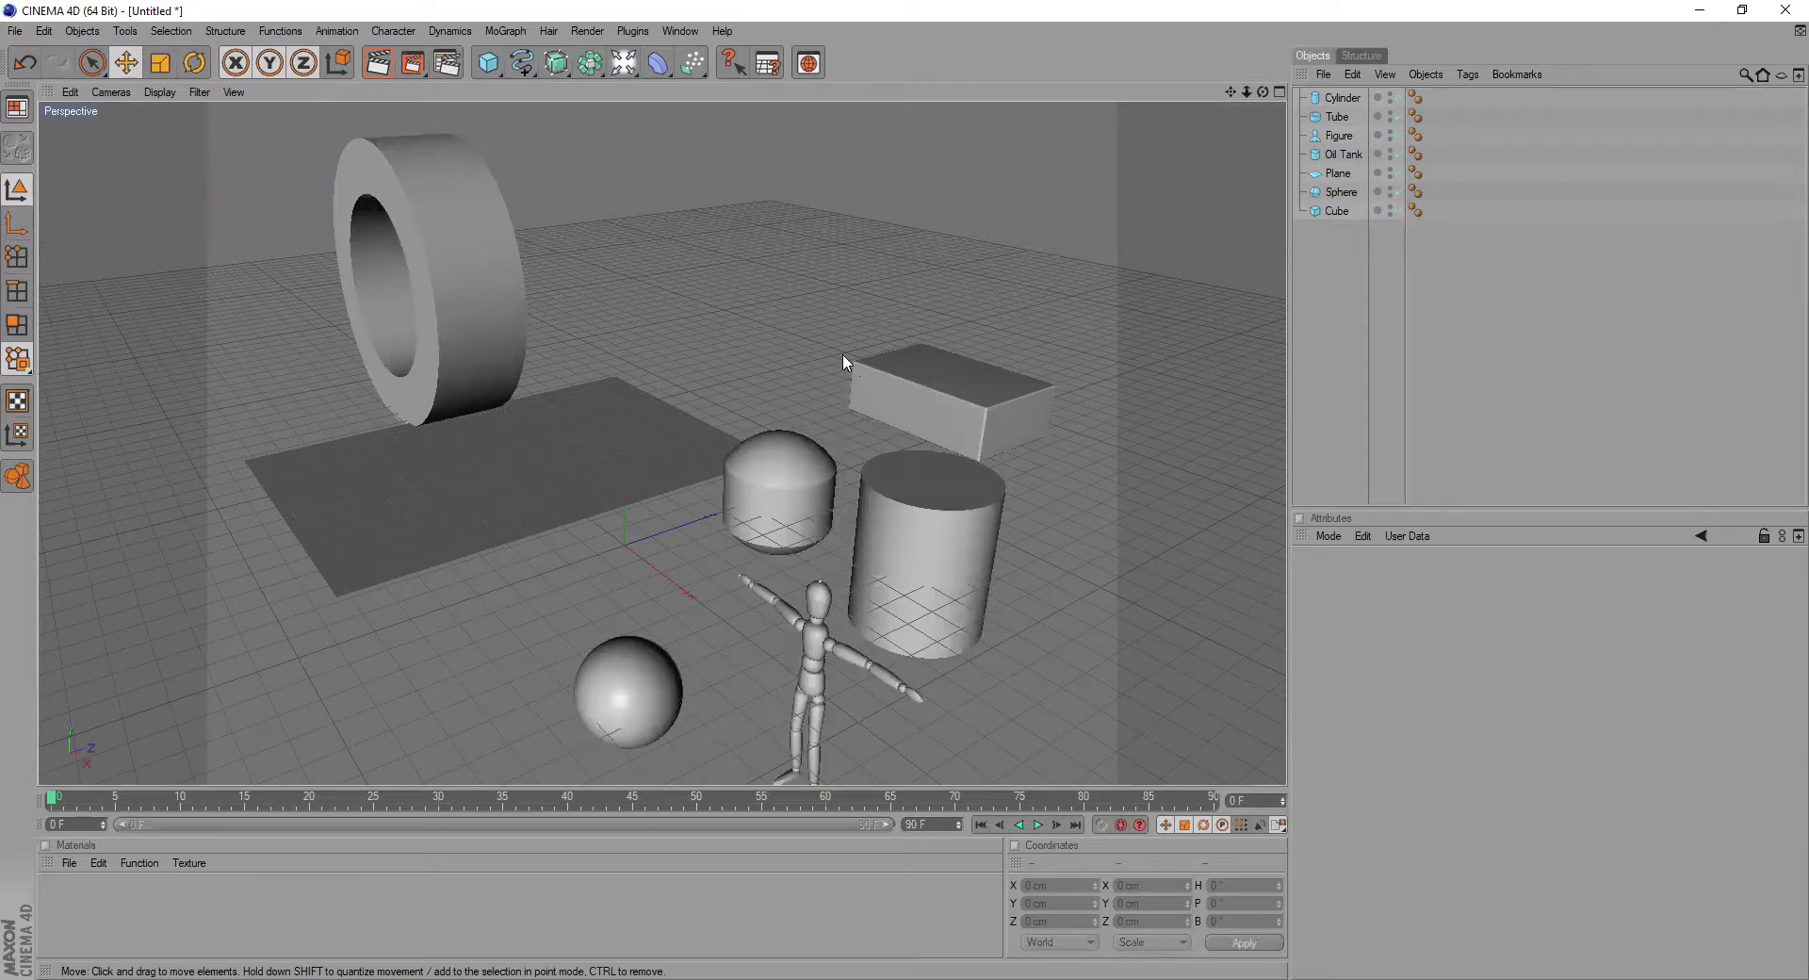
- Alternate between the full-size Top and Perspective views through the four-view layout, ending with the Perspective view maximized
{"action": "middle_click", "coordinate": [874, 346]}
{"action": "middle_click", "coordinate": [870, 347]}
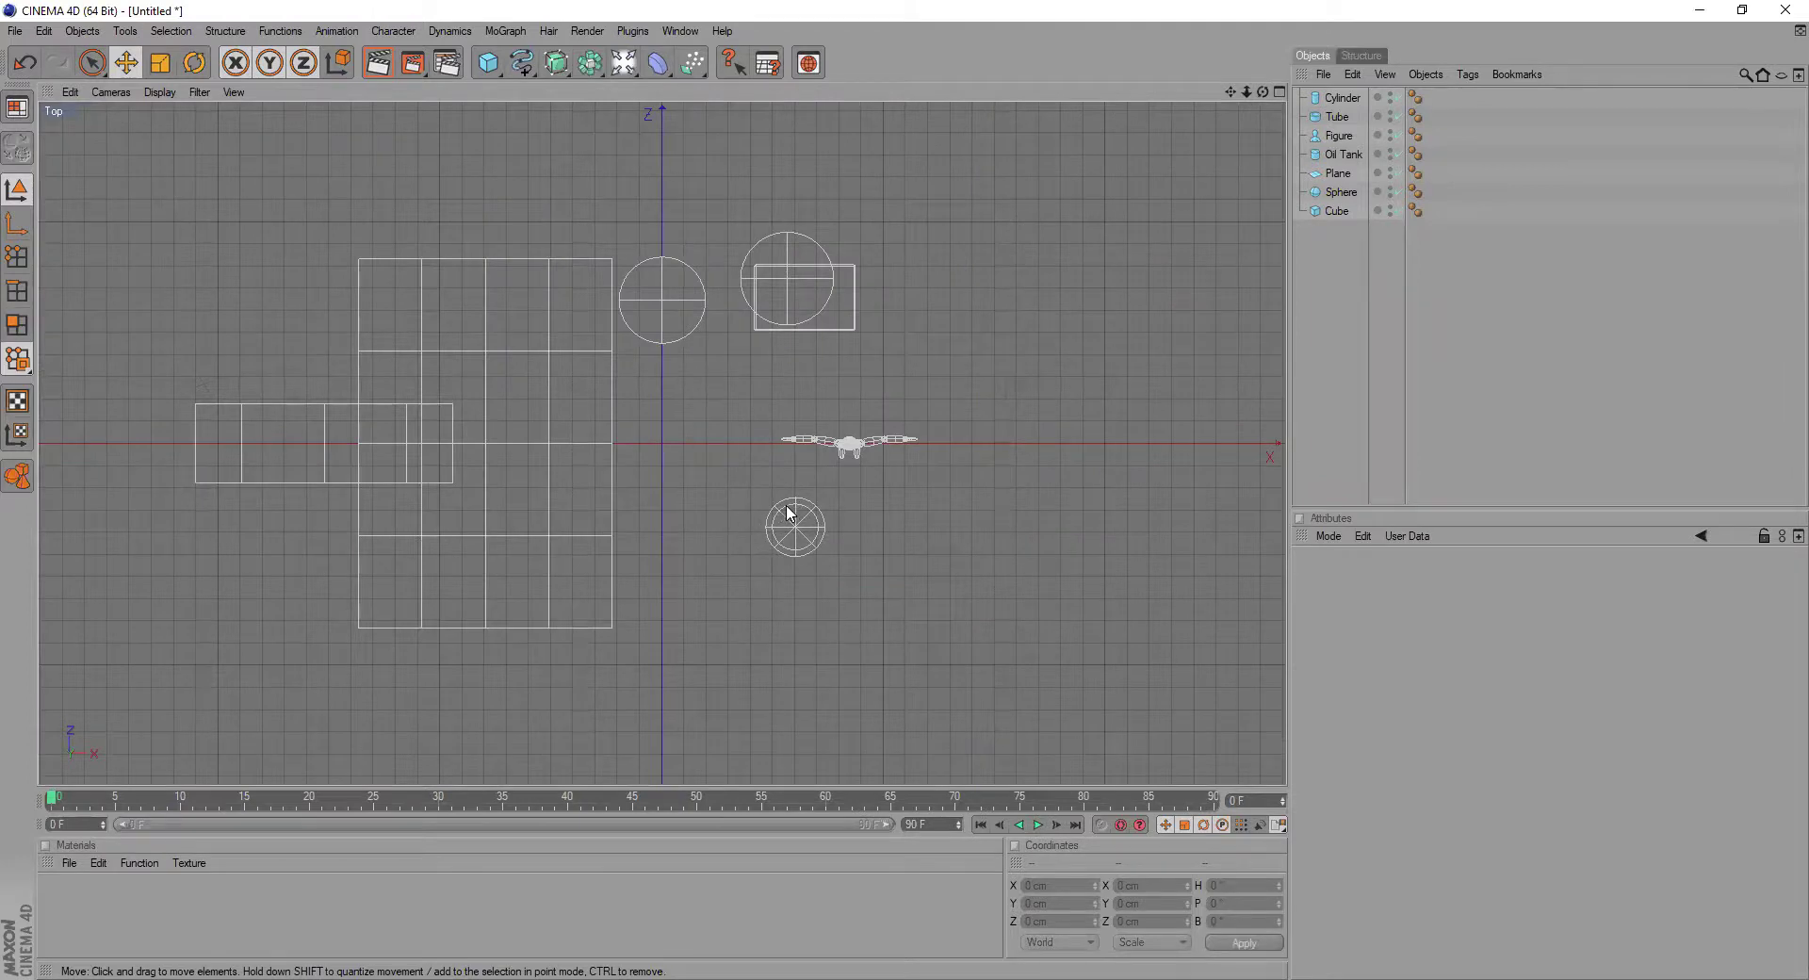
{"action": "middle_click", "coordinate": [718, 497]}
{"action": "middle_click", "coordinate": [457, 337]}
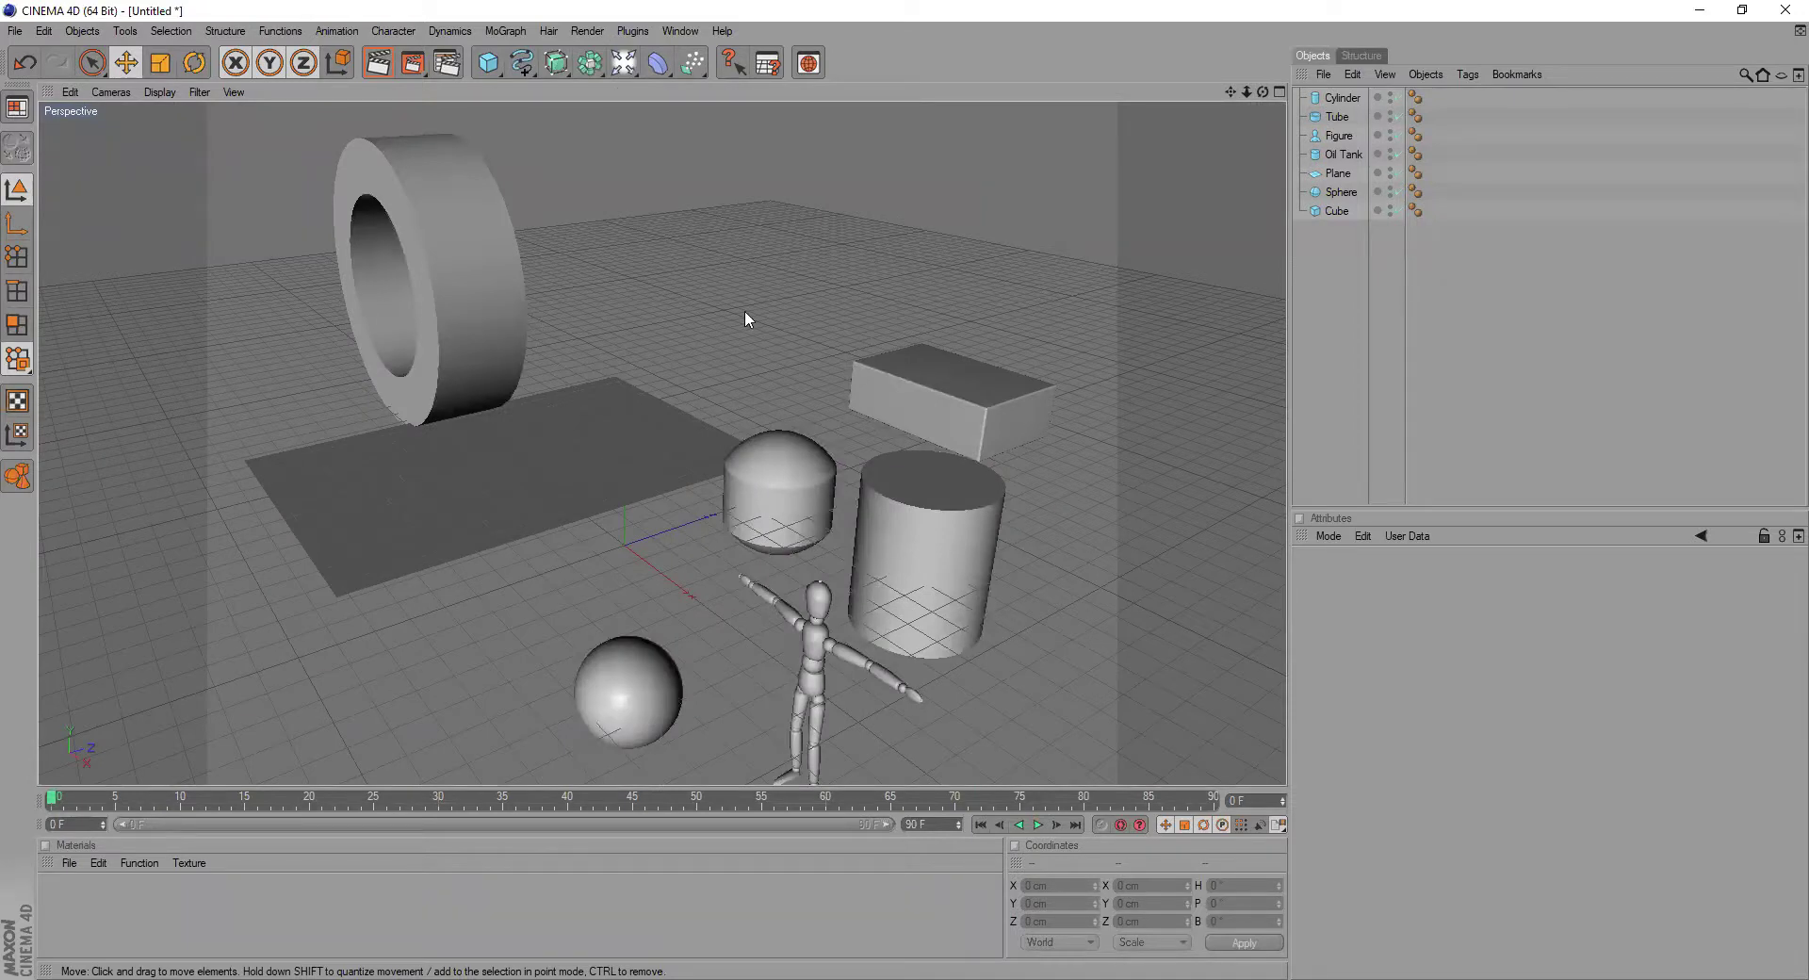
{"action": "middle_click", "coordinate": [1010, 331]}
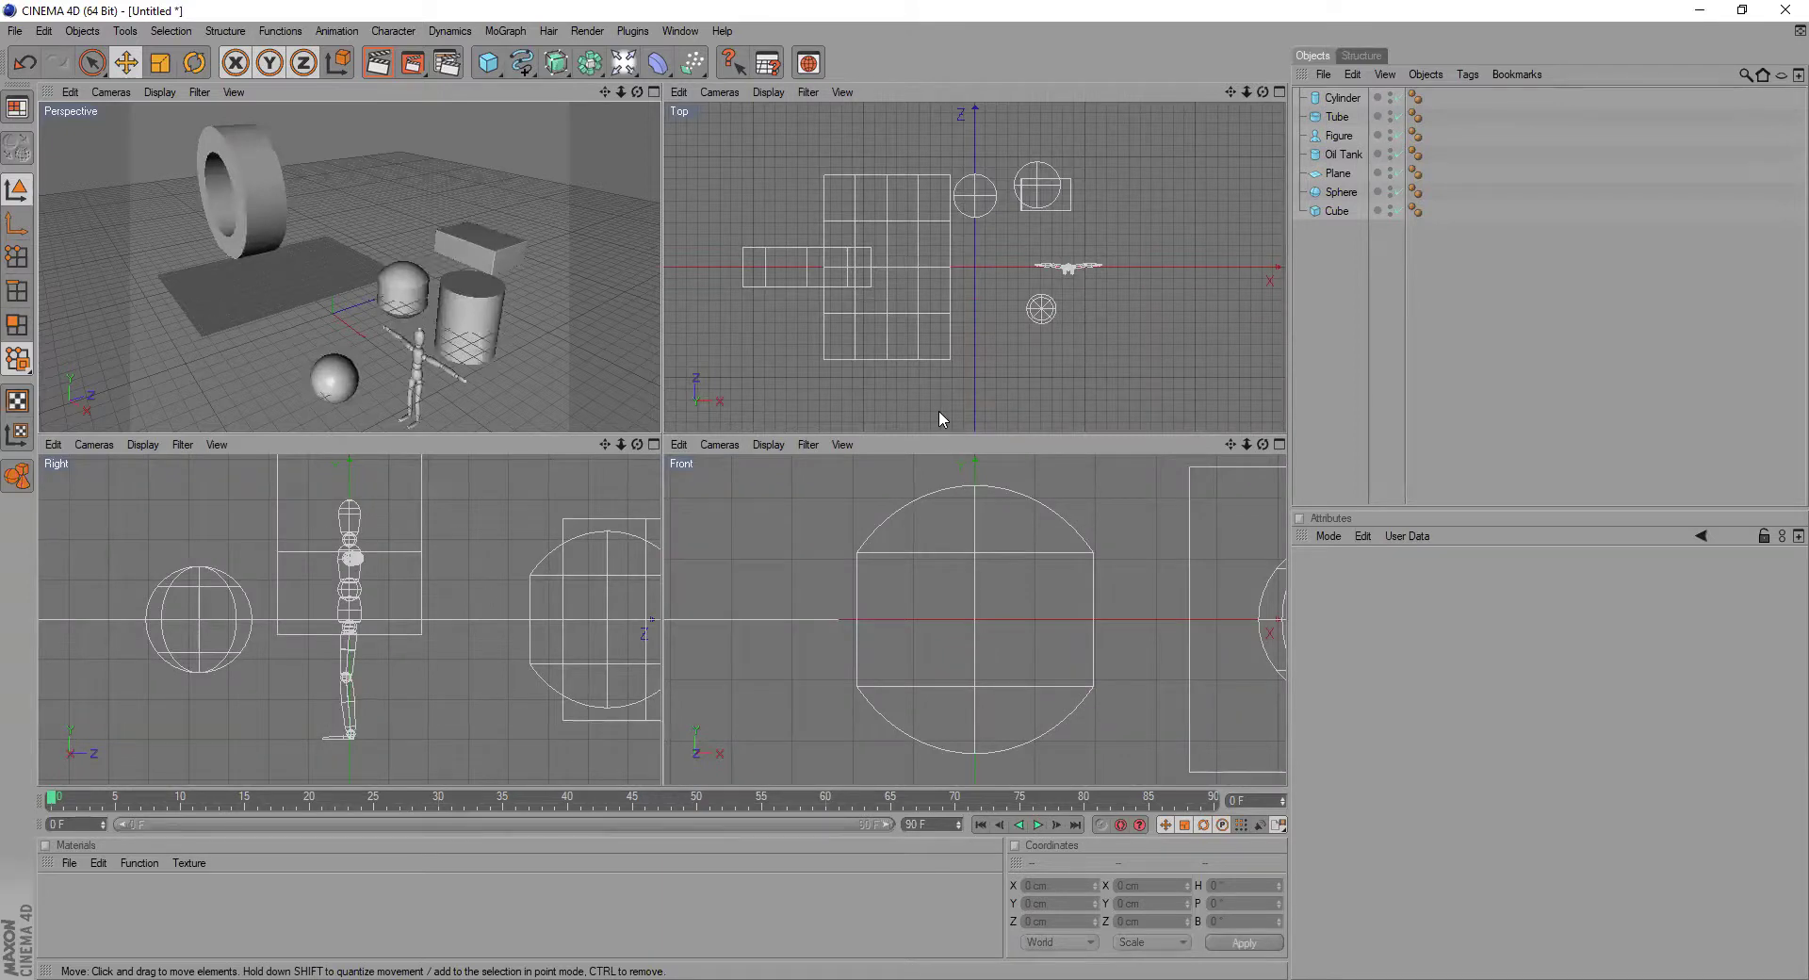
{"action": "middle_click", "coordinate": [493, 350]}
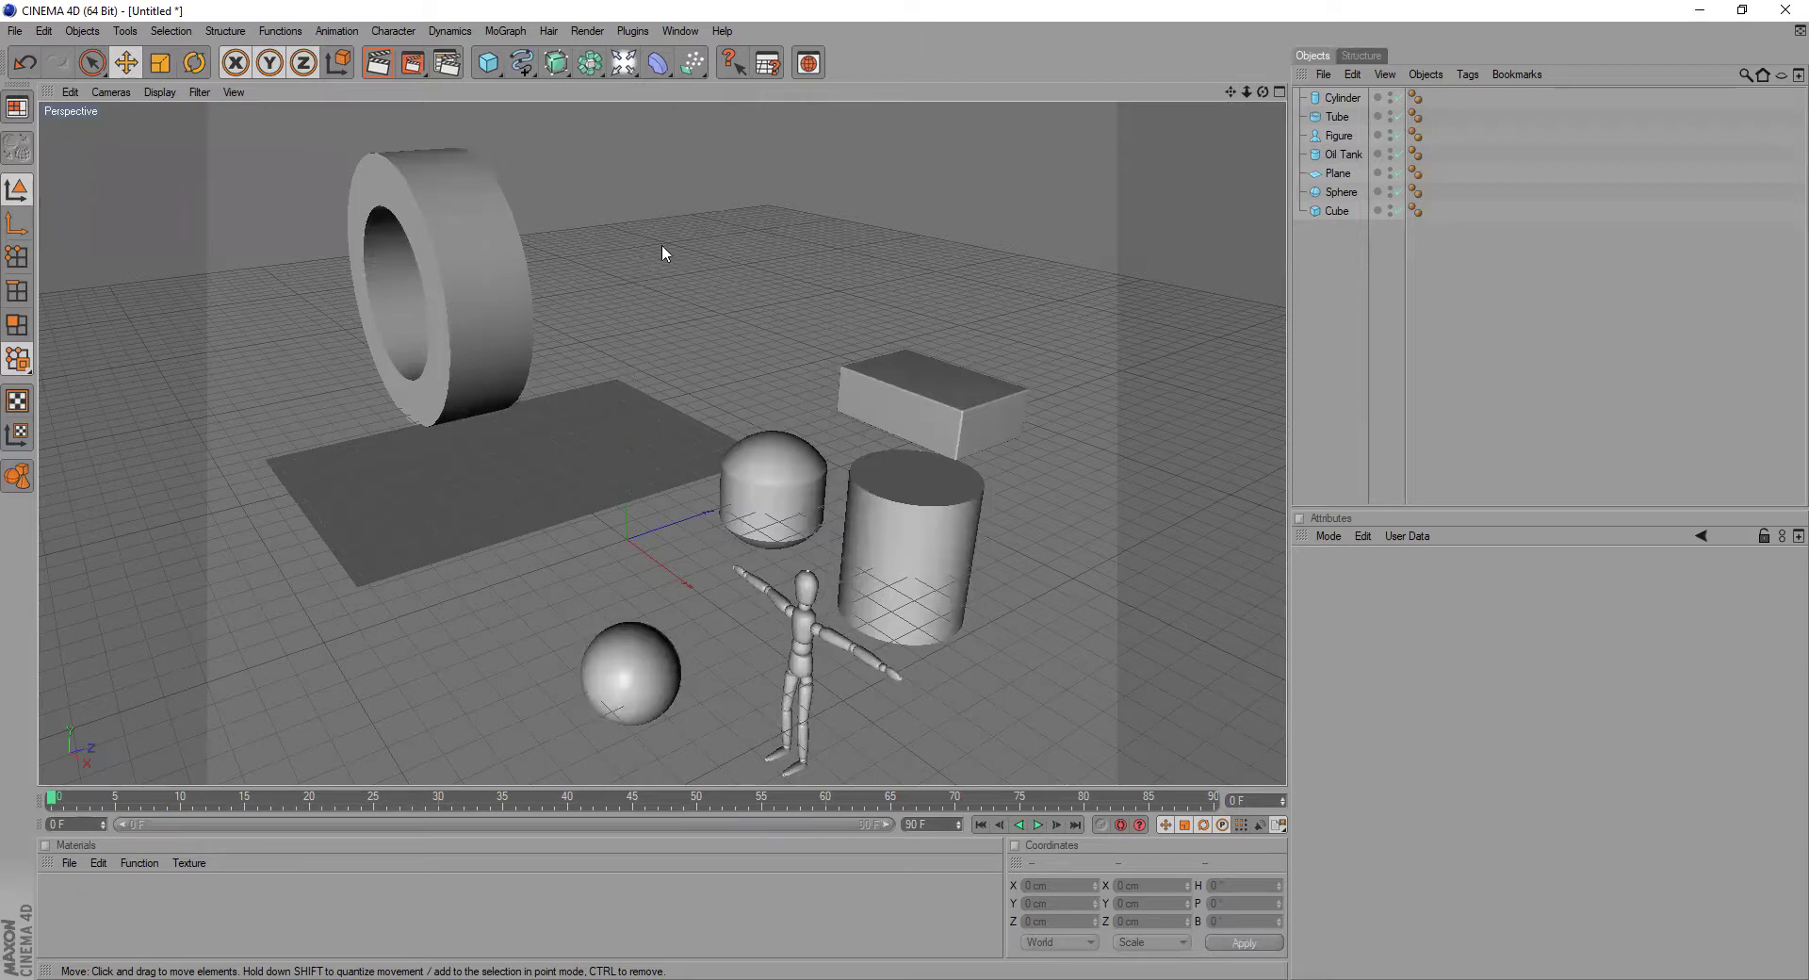
- Review the available spline types and primitive objects, and orbit the Perspective view to face the figure from the front
{"action": "left_click", "coordinate": [521, 62]}
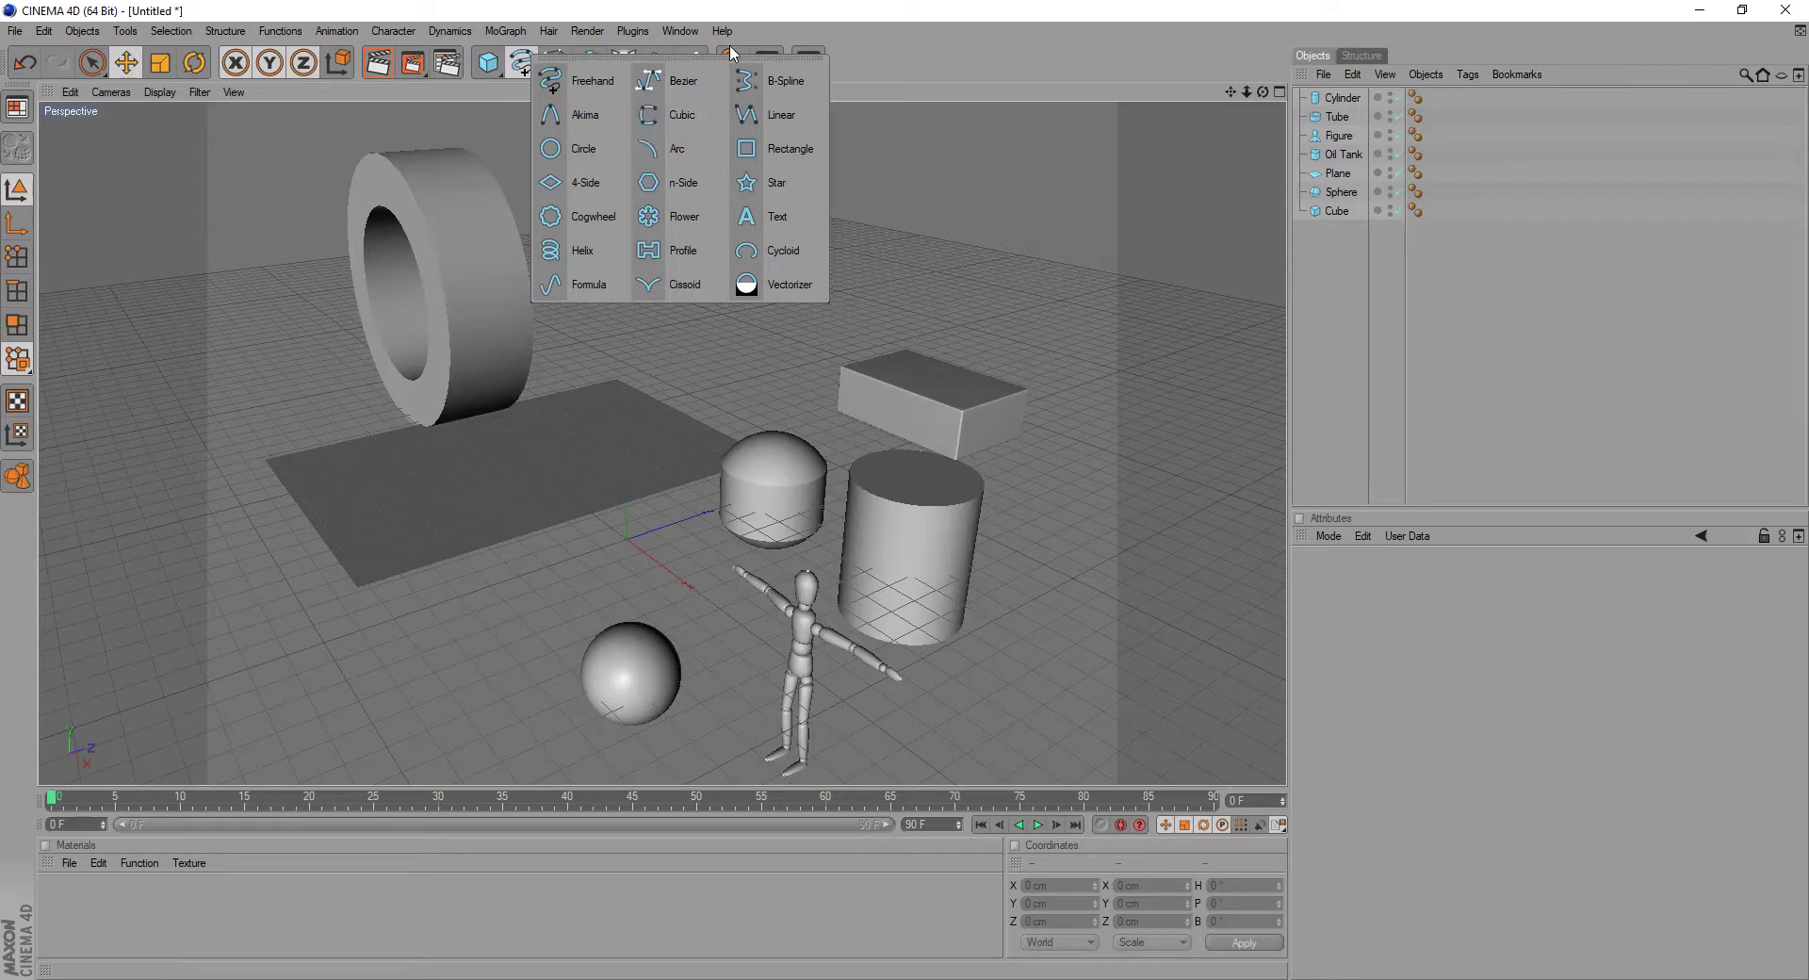
{"action": "left_click", "coordinate": [1147, 238]}
{"action": "left_click_drag", "start_coordinate": [1263, 92], "coordinate": [1375, 57]}
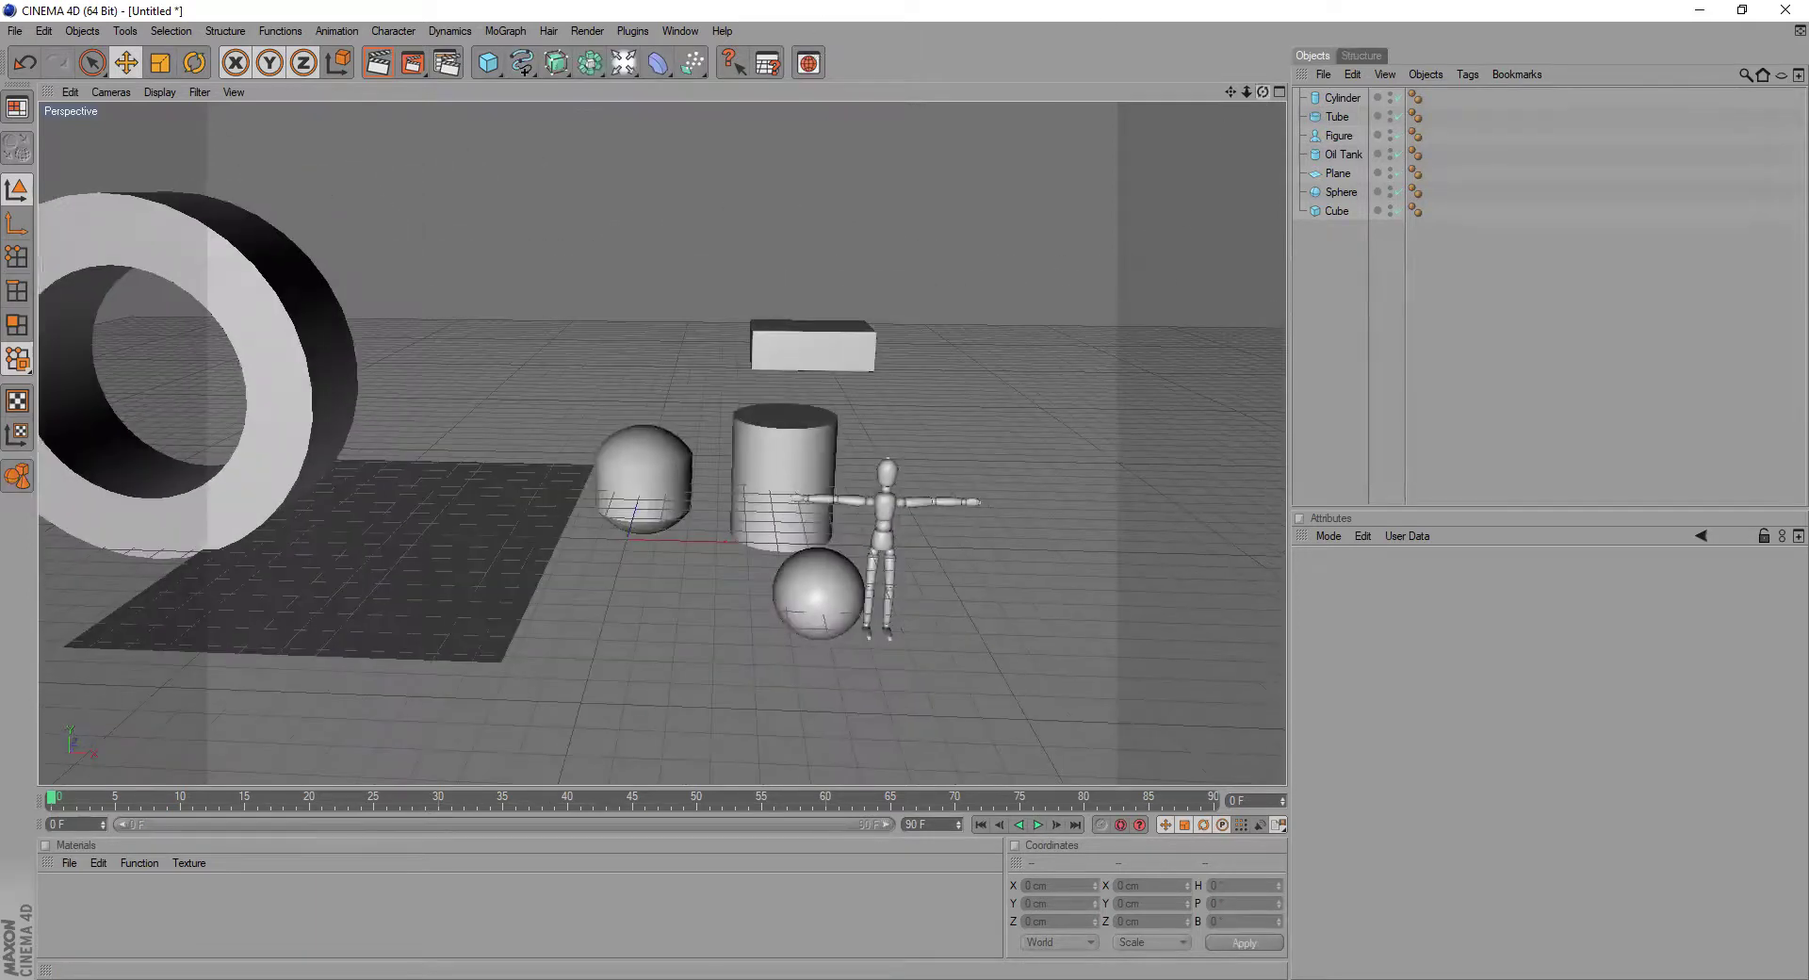
{"action": "left_click_drag", "start_coordinate": [1262, 92], "coordinate": [1107, 110]}
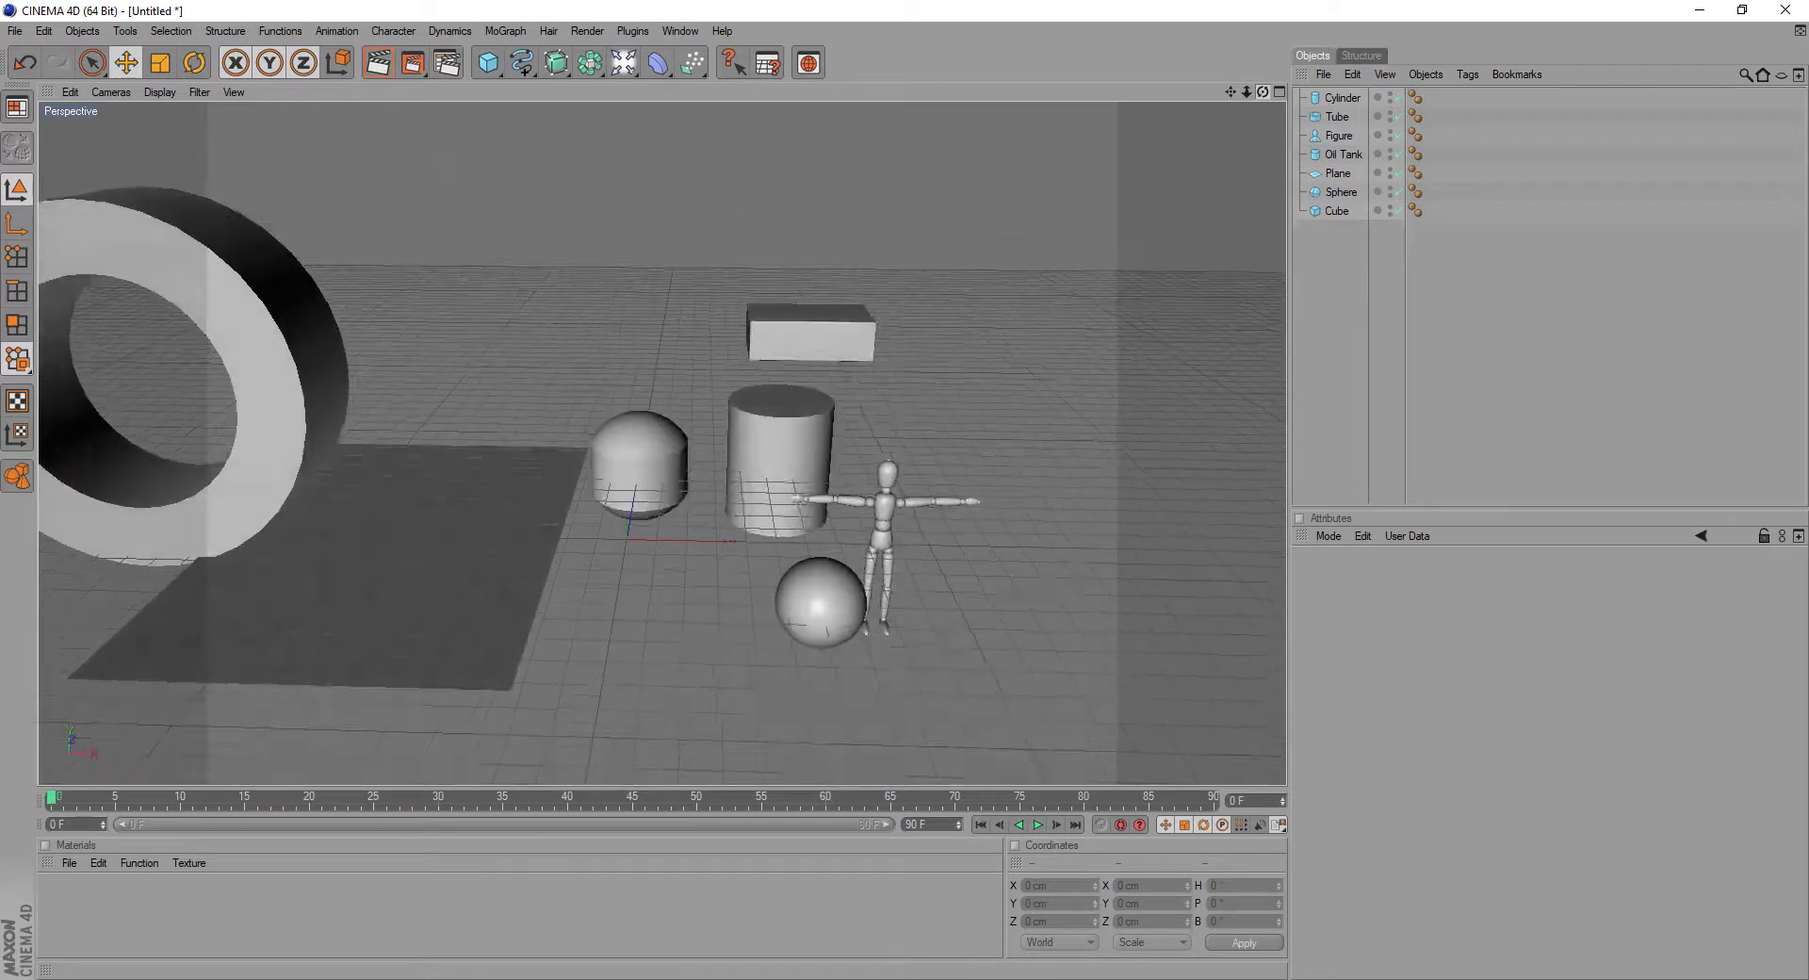
{"action": "left_click", "coordinate": [523, 68]}
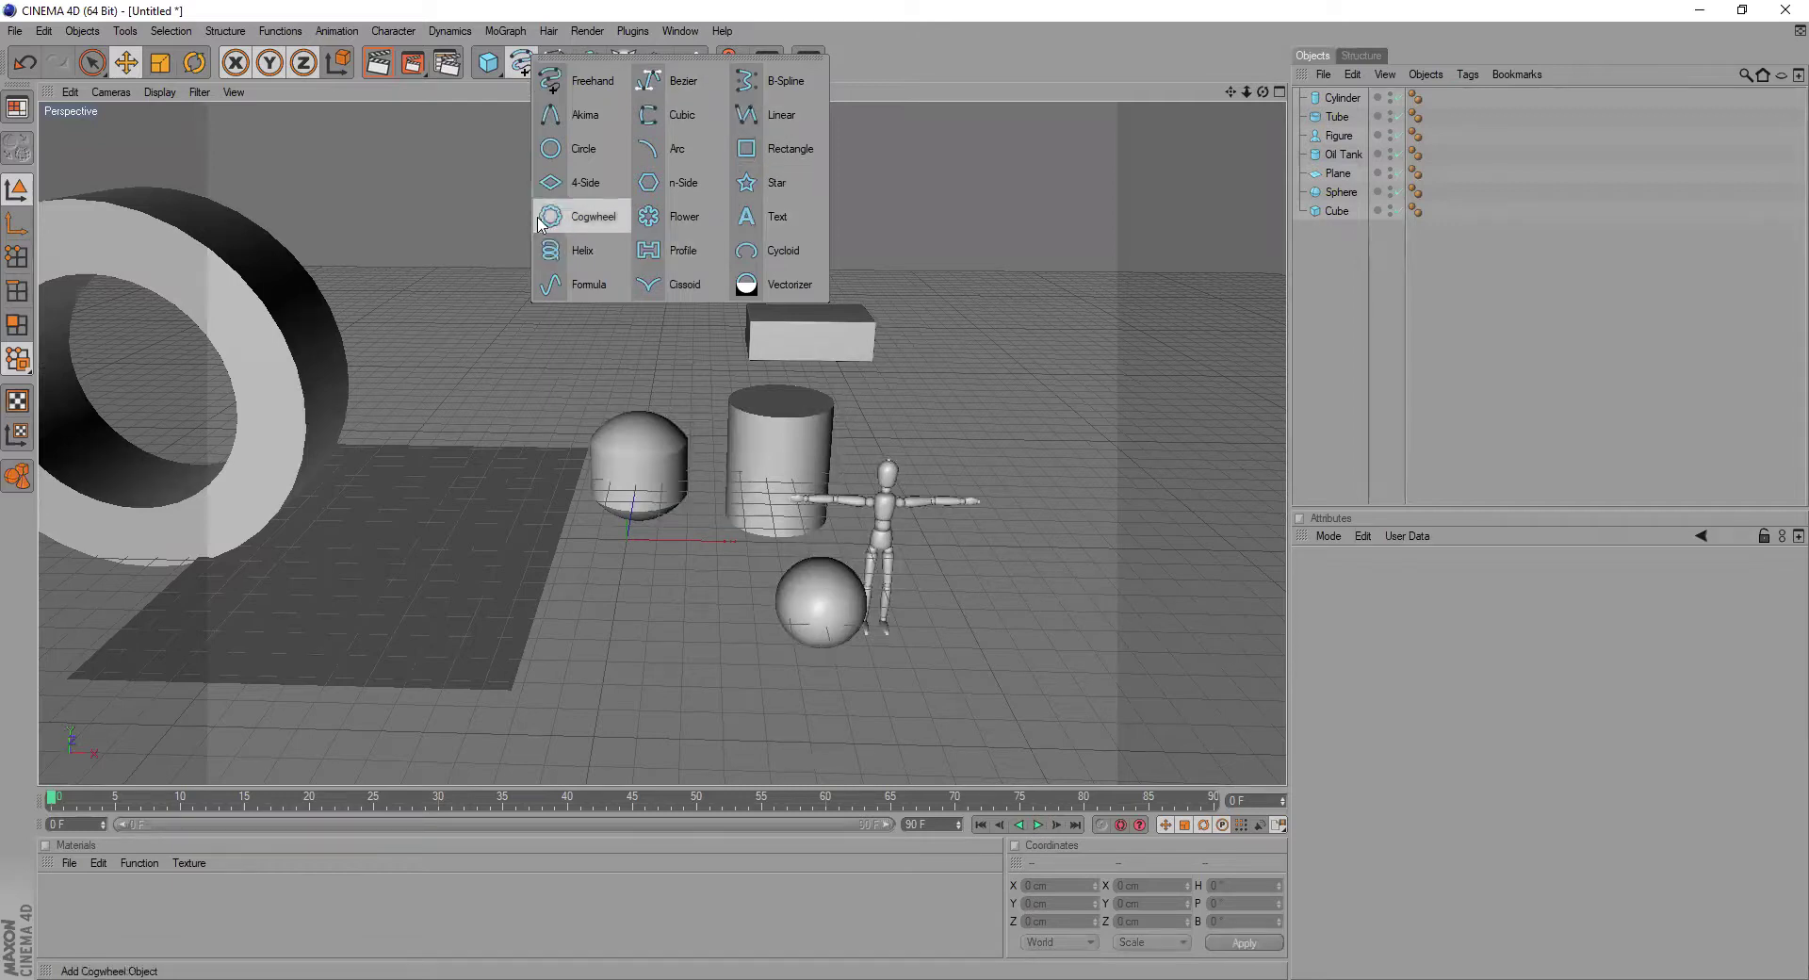
{"action": "left_click", "coordinate": [488, 73]}
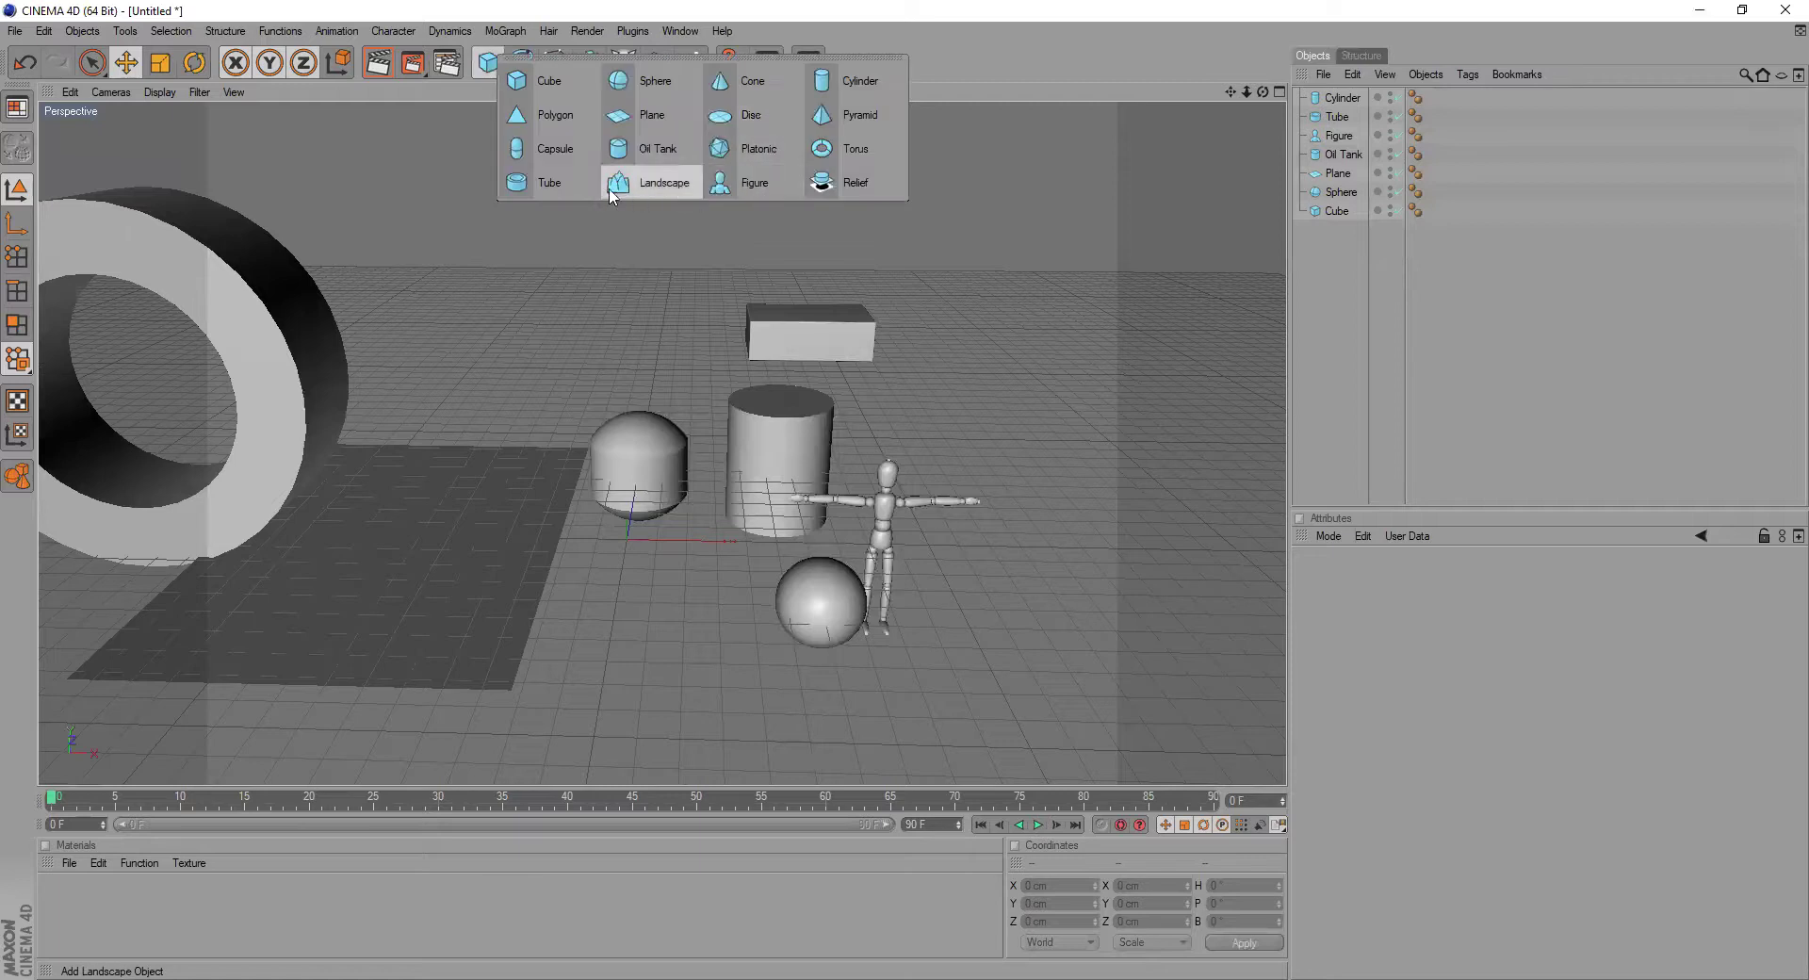
{"action": "left_click", "coordinate": [514, 70]}
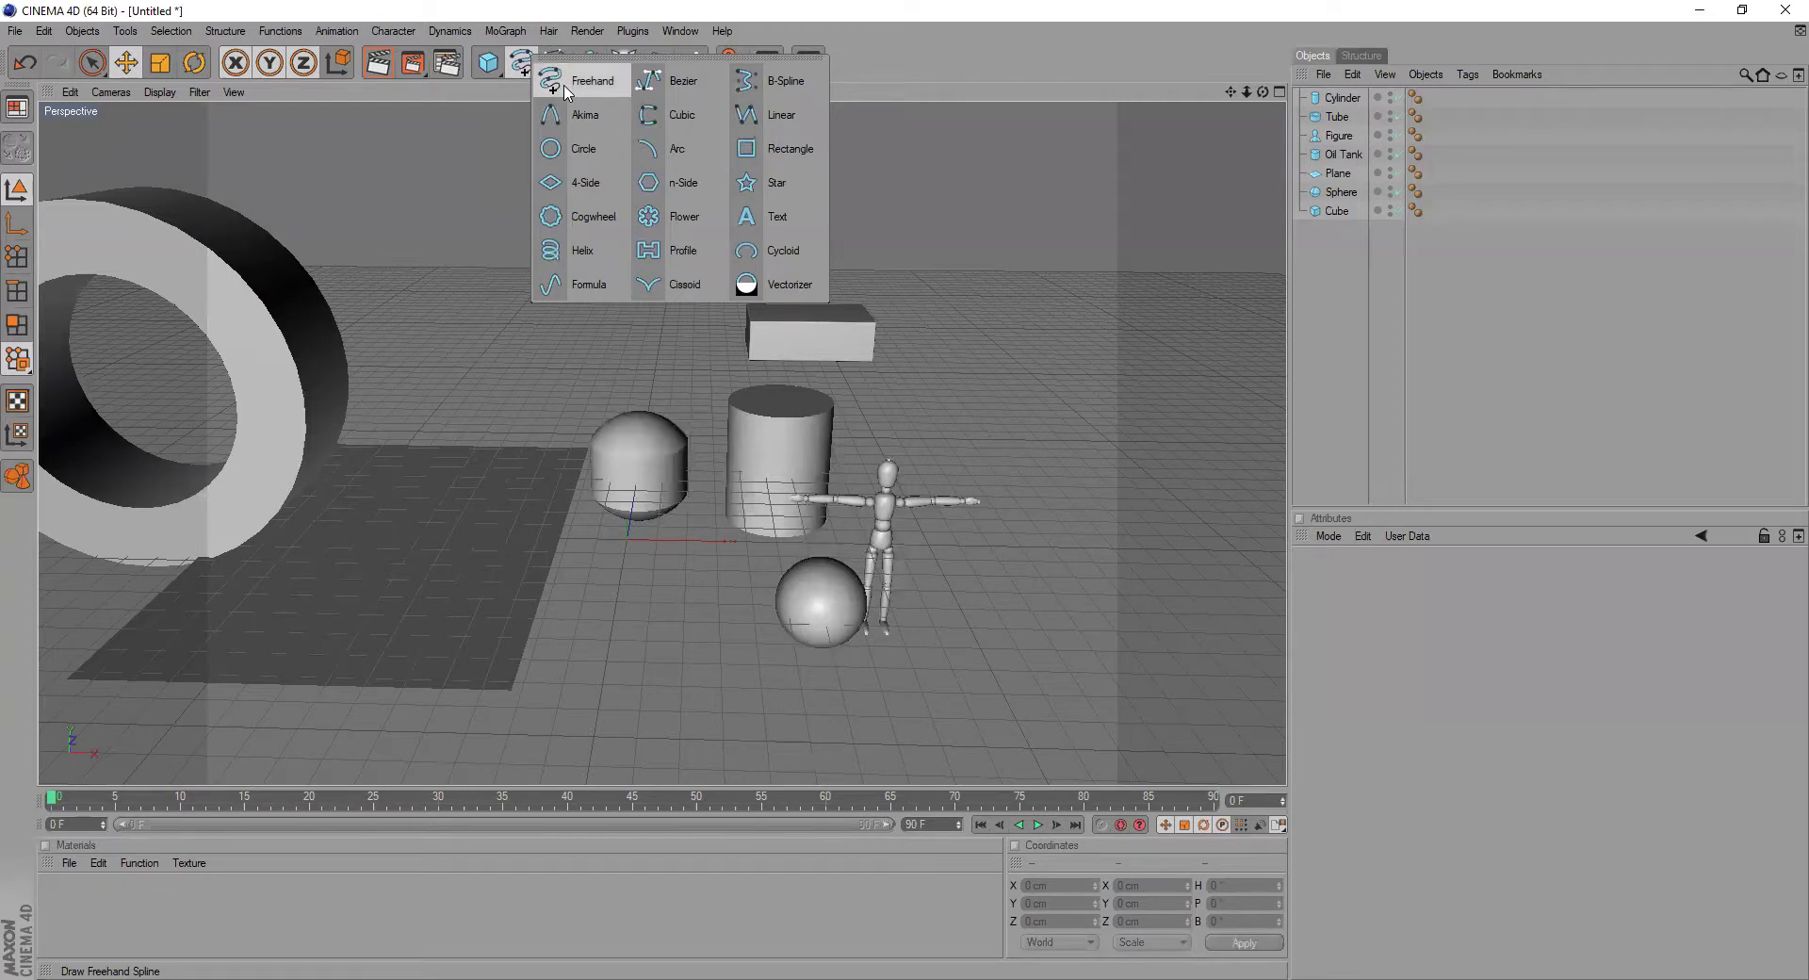
- Return to the four-view layout, and toggle the Top view to full size and back
{"action": "left_click", "coordinate": [1281, 92]}
{"action": "left_click", "coordinate": [1281, 92]}
{"action": "middle_click", "coordinate": [1081, 285]}
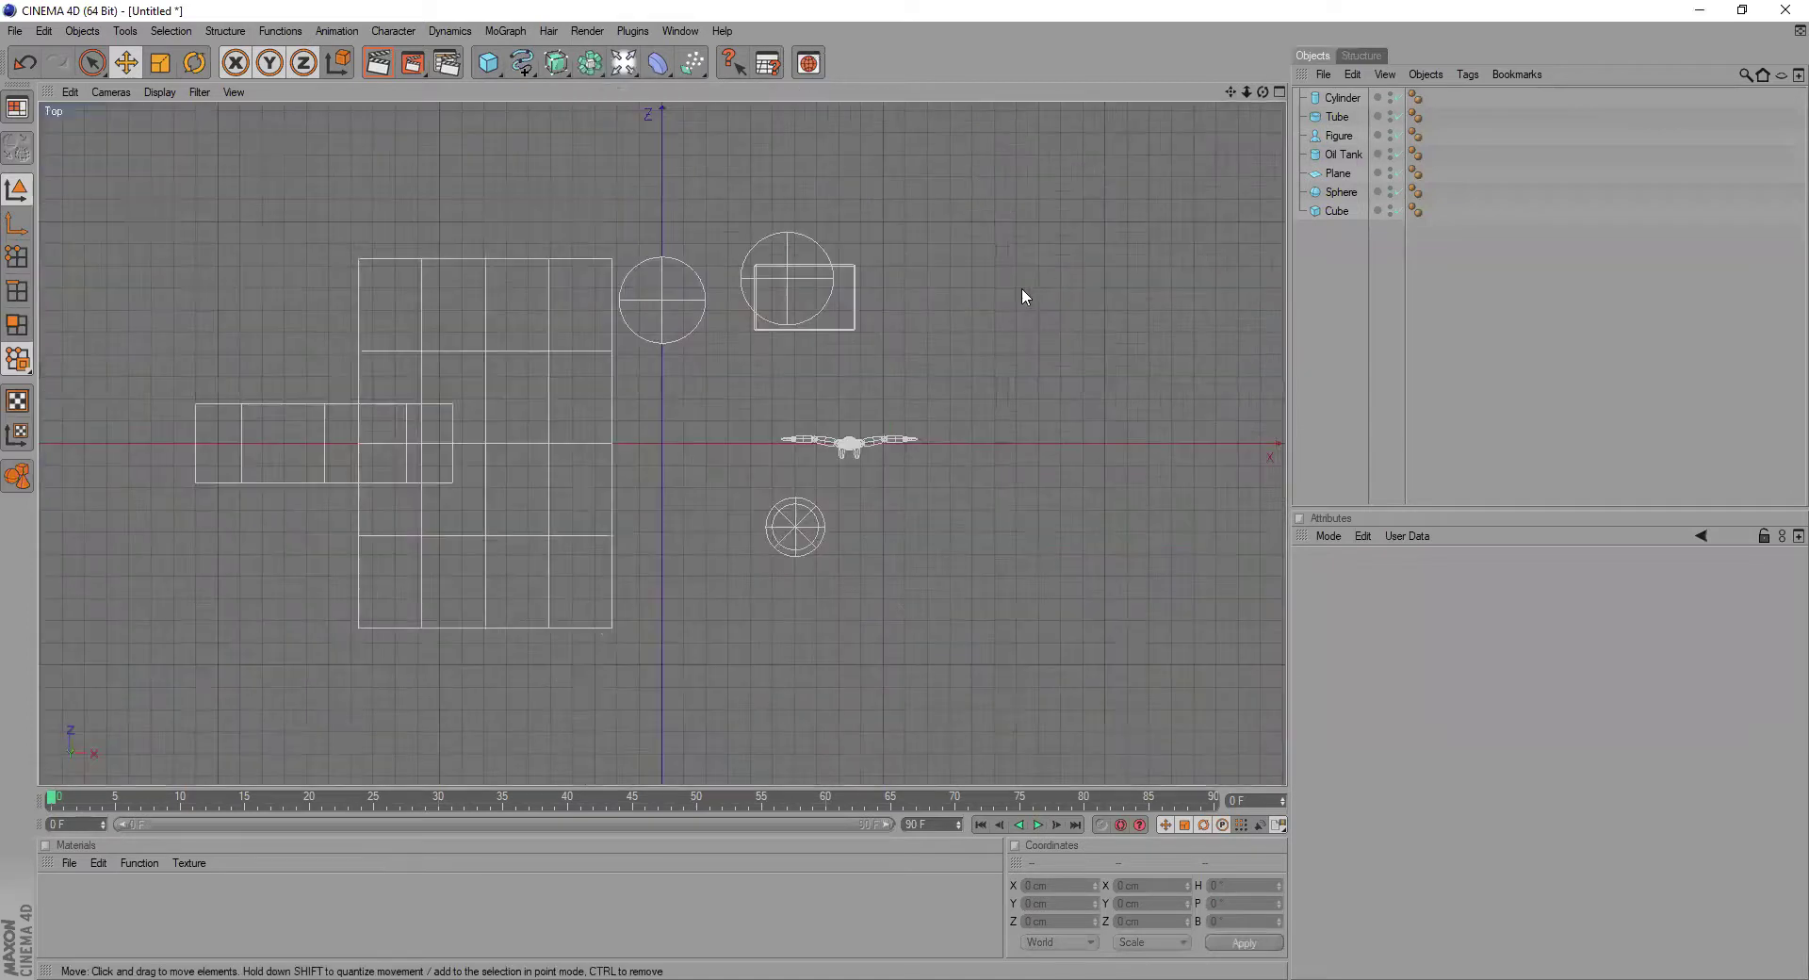
{"action": "middle_click", "coordinate": [656, 289]}
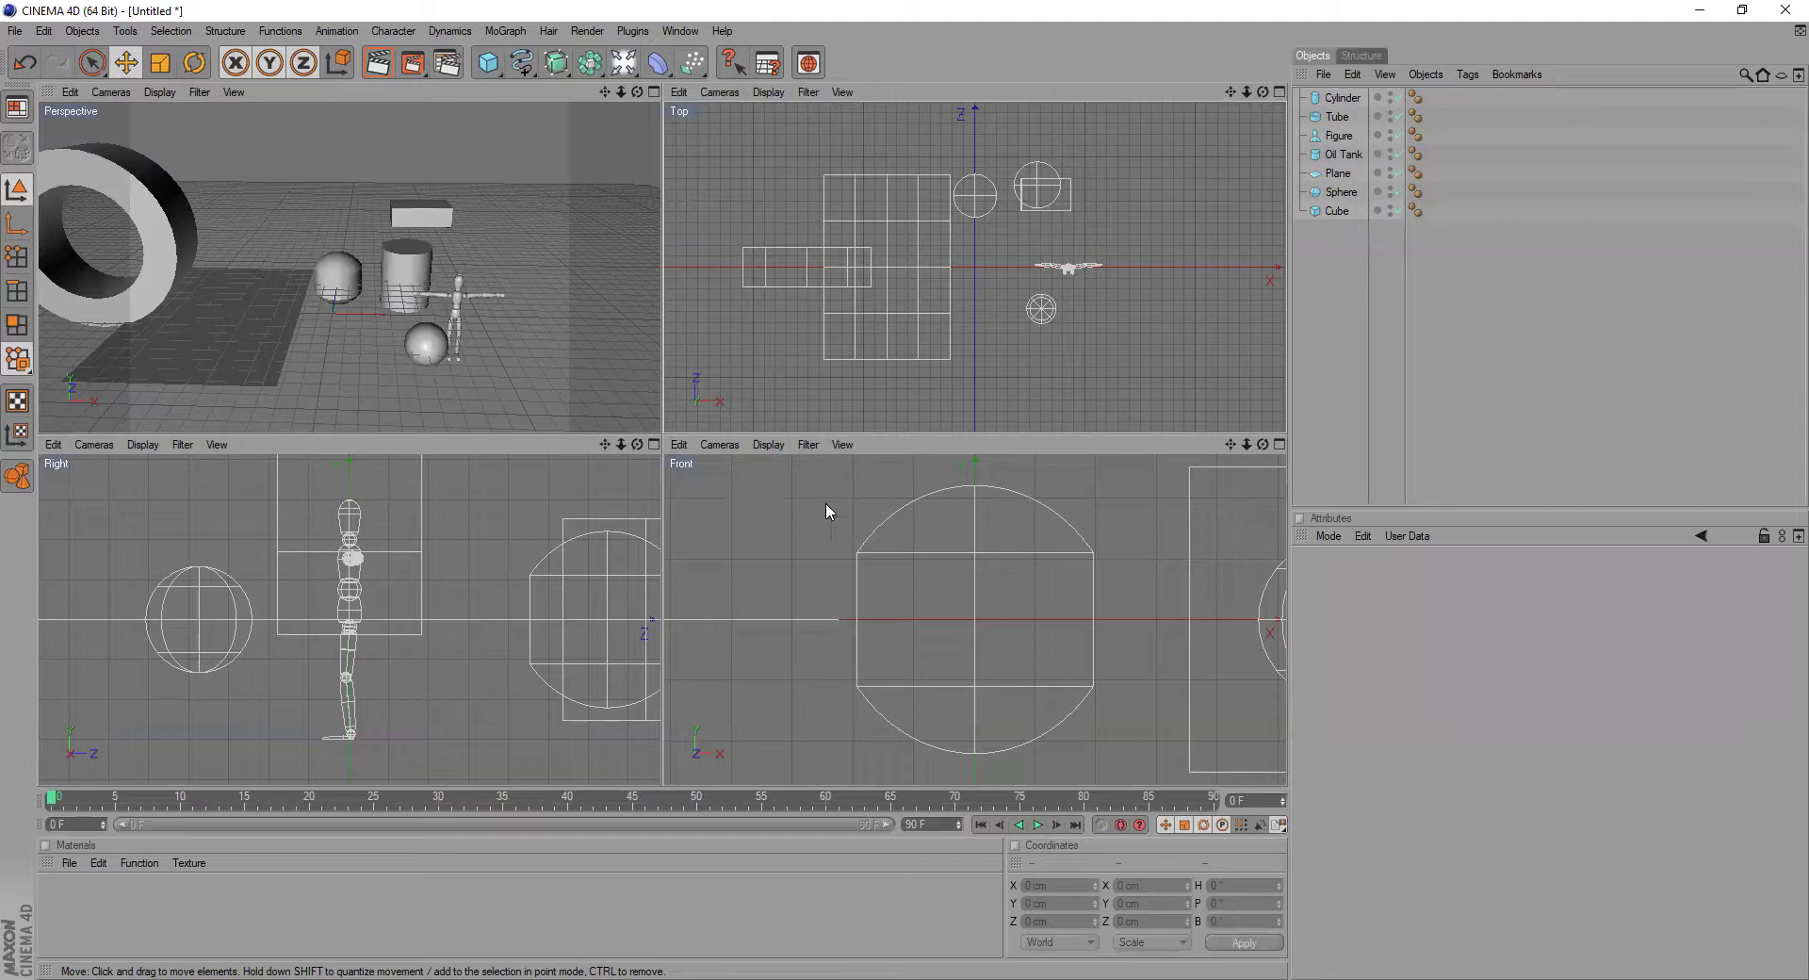
- Maximize the Front view, zoom out until all the objects fit in it, and return to the four-view layout
{"action": "scroll", "coordinate": [805, 517], "scroll_direction": "down", "scroll_amount": 4}
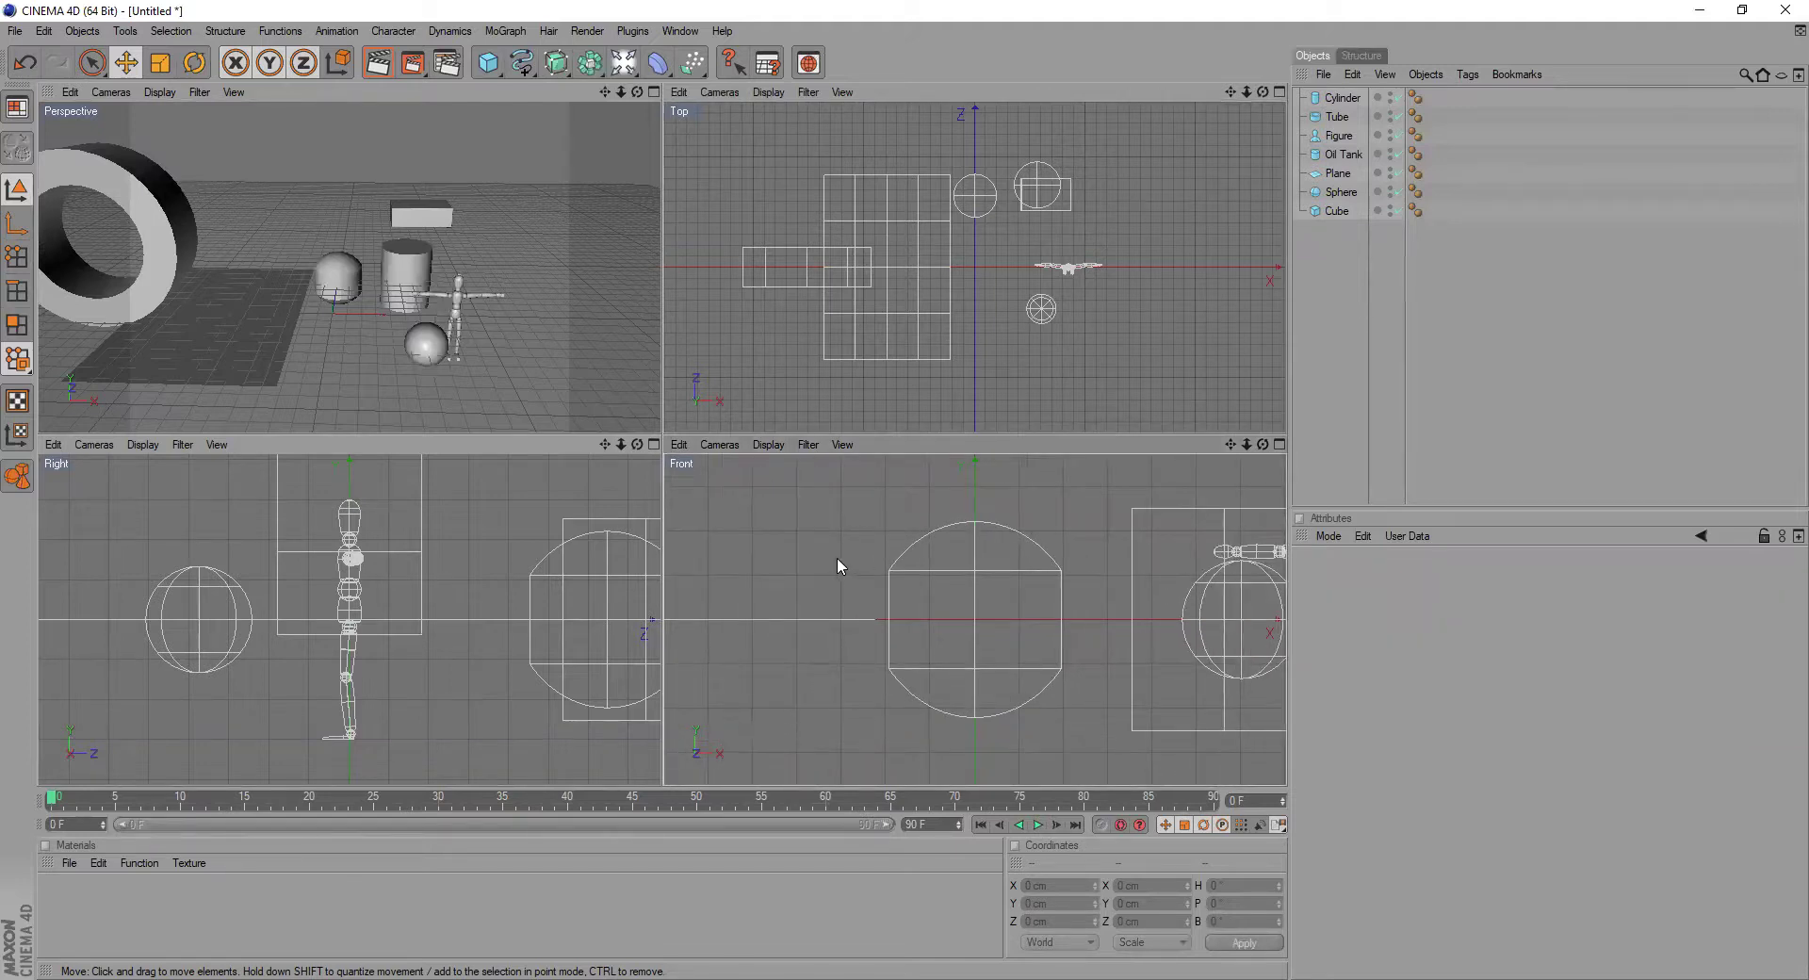
{"action": "middle_click", "coordinate": [836, 557]}
{"action": "scroll", "coordinate": [820, 533], "scroll_direction": "down", "scroll_amount": 5}
{"action": "scroll", "coordinate": [398, 356], "scroll_direction": "down", "scroll_amount": 4}
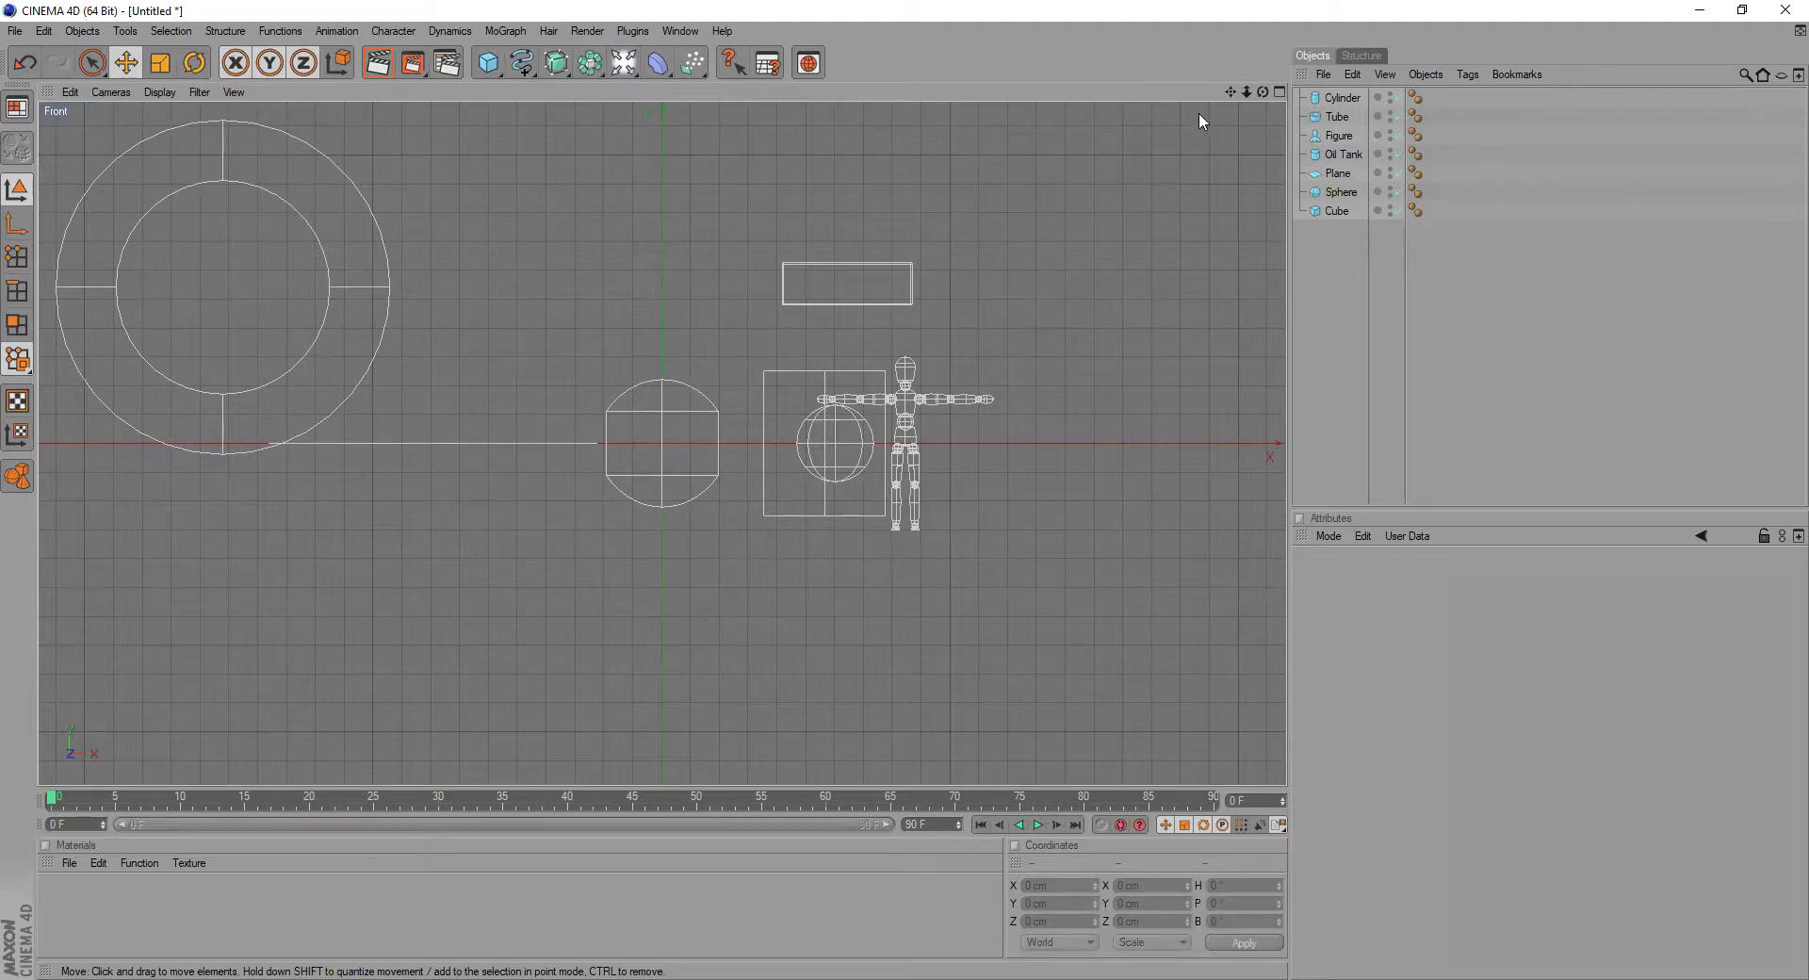
{"action": "middle_click", "coordinate": [1063, 202]}
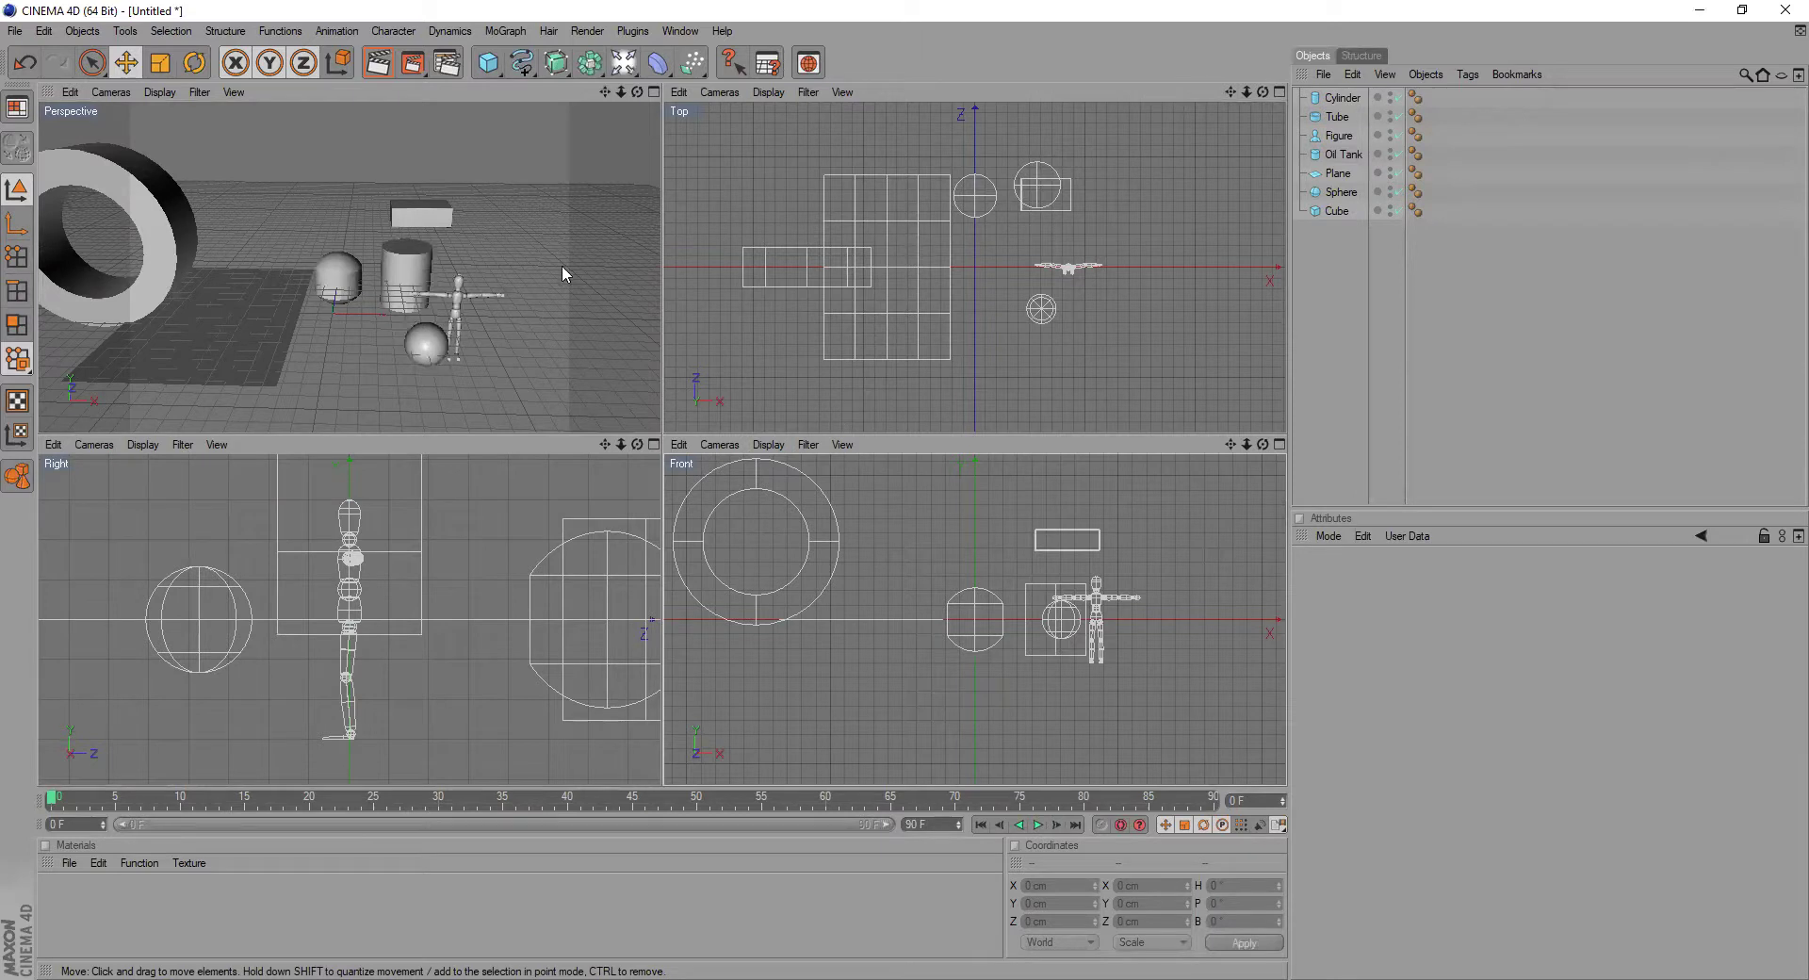
- Maximize the Perspective view, zoom out from the objects, and return to the four-view layout
{"action": "middle_click", "coordinate": [437, 234]}
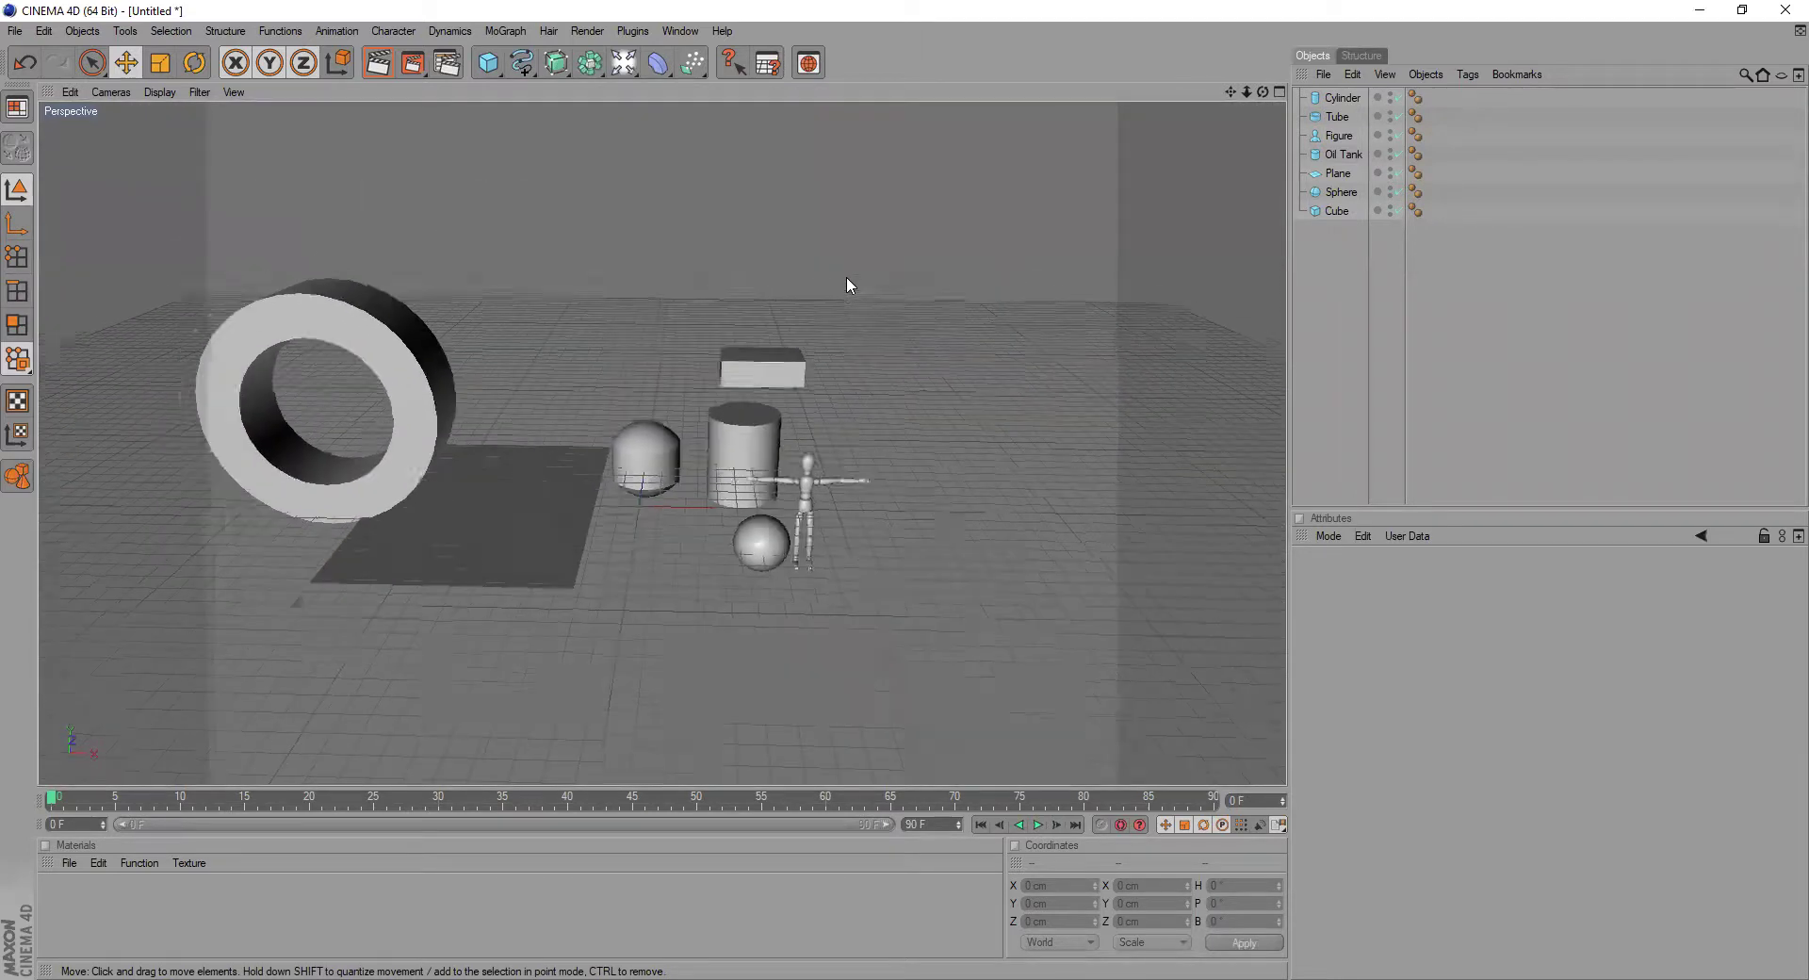
{"action": "scroll", "coordinate": [847, 278], "scroll_direction": "down", "scroll_amount": 3}
{"action": "middle_click", "coordinate": [905, 331]}
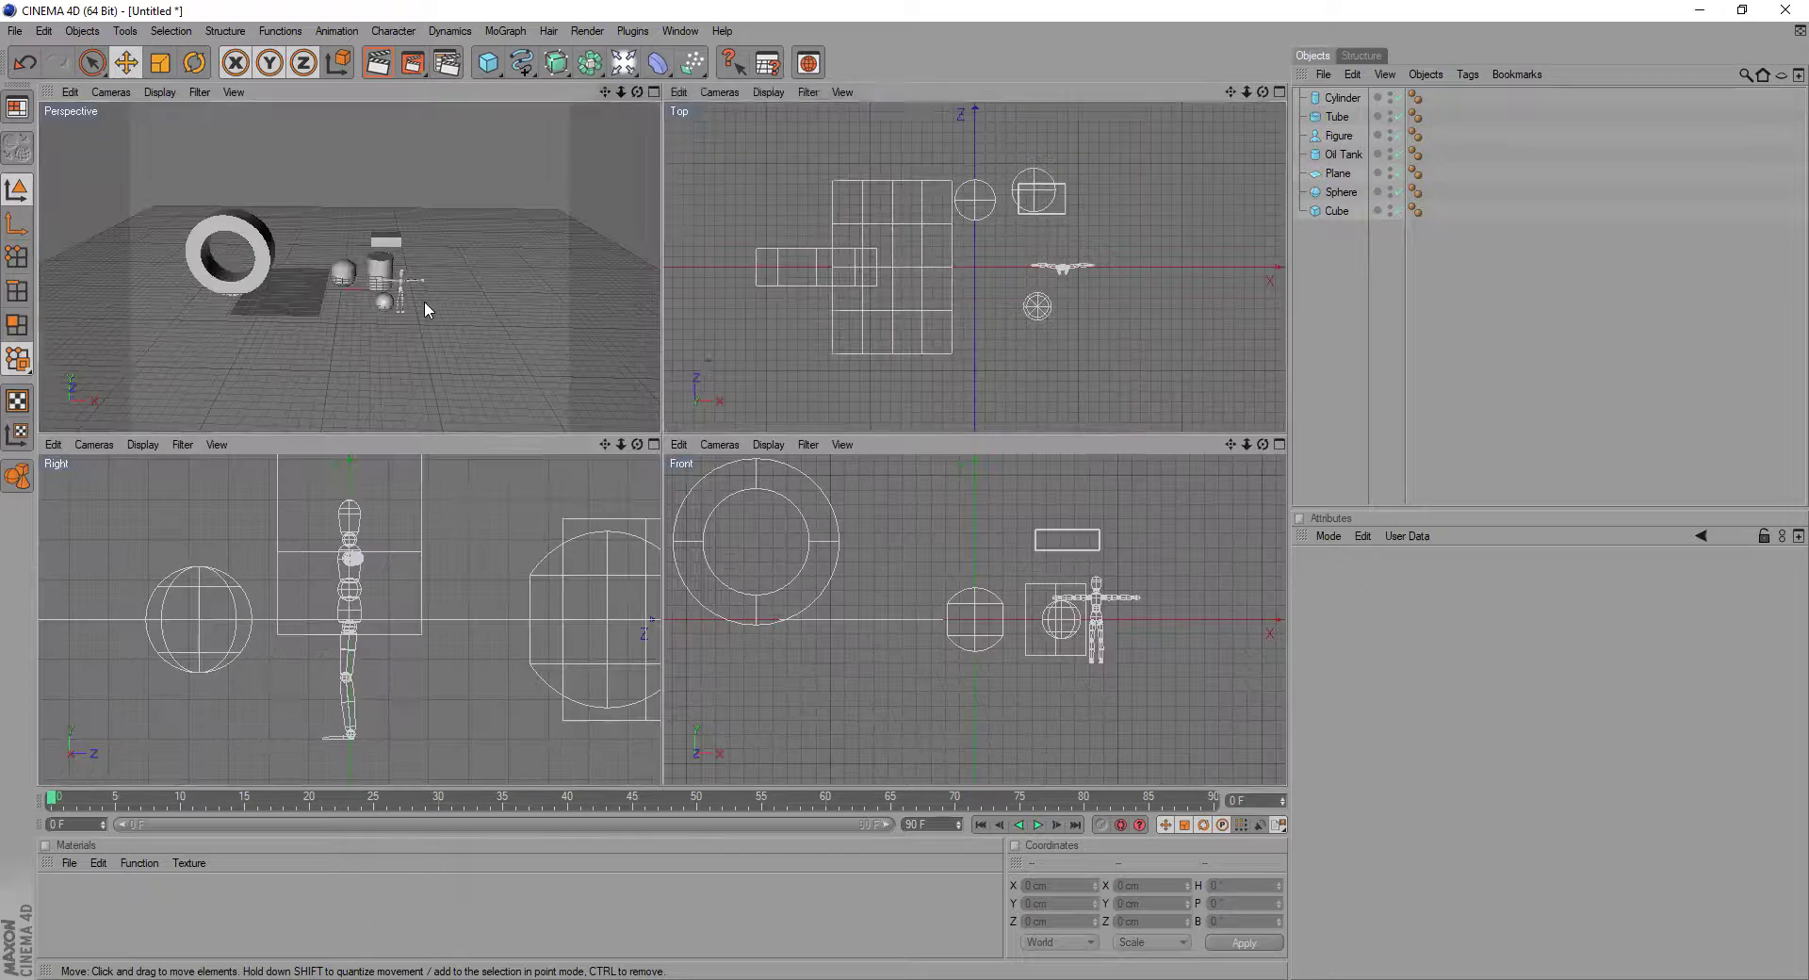
- Examine the scene's objects in the enlarged Perspective view from several angles and distances
{"action": "middle_click", "coordinate": [423, 301]}
{"action": "mouse_move", "coordinate": [1262, 91]}
{"action": "left_mouse_down"}
{"action": "mouse_move", "coordinate": [1281, 91]}
{"action": "mouse_move", "coordinate": [1131, 80]}
{"action": "mouse_move", "coordinate": [1163, 82]}
{"action": "mouse_move", "coordinate": [1162, 124]}
{"action": "mouse_move", "coordinate": [1262, 120]}
{"action": "left_mouse_up"}
{"action": "scroll", "coordinate": [654, 561], "scroll_direction": "up", "scroll_amount": 3}
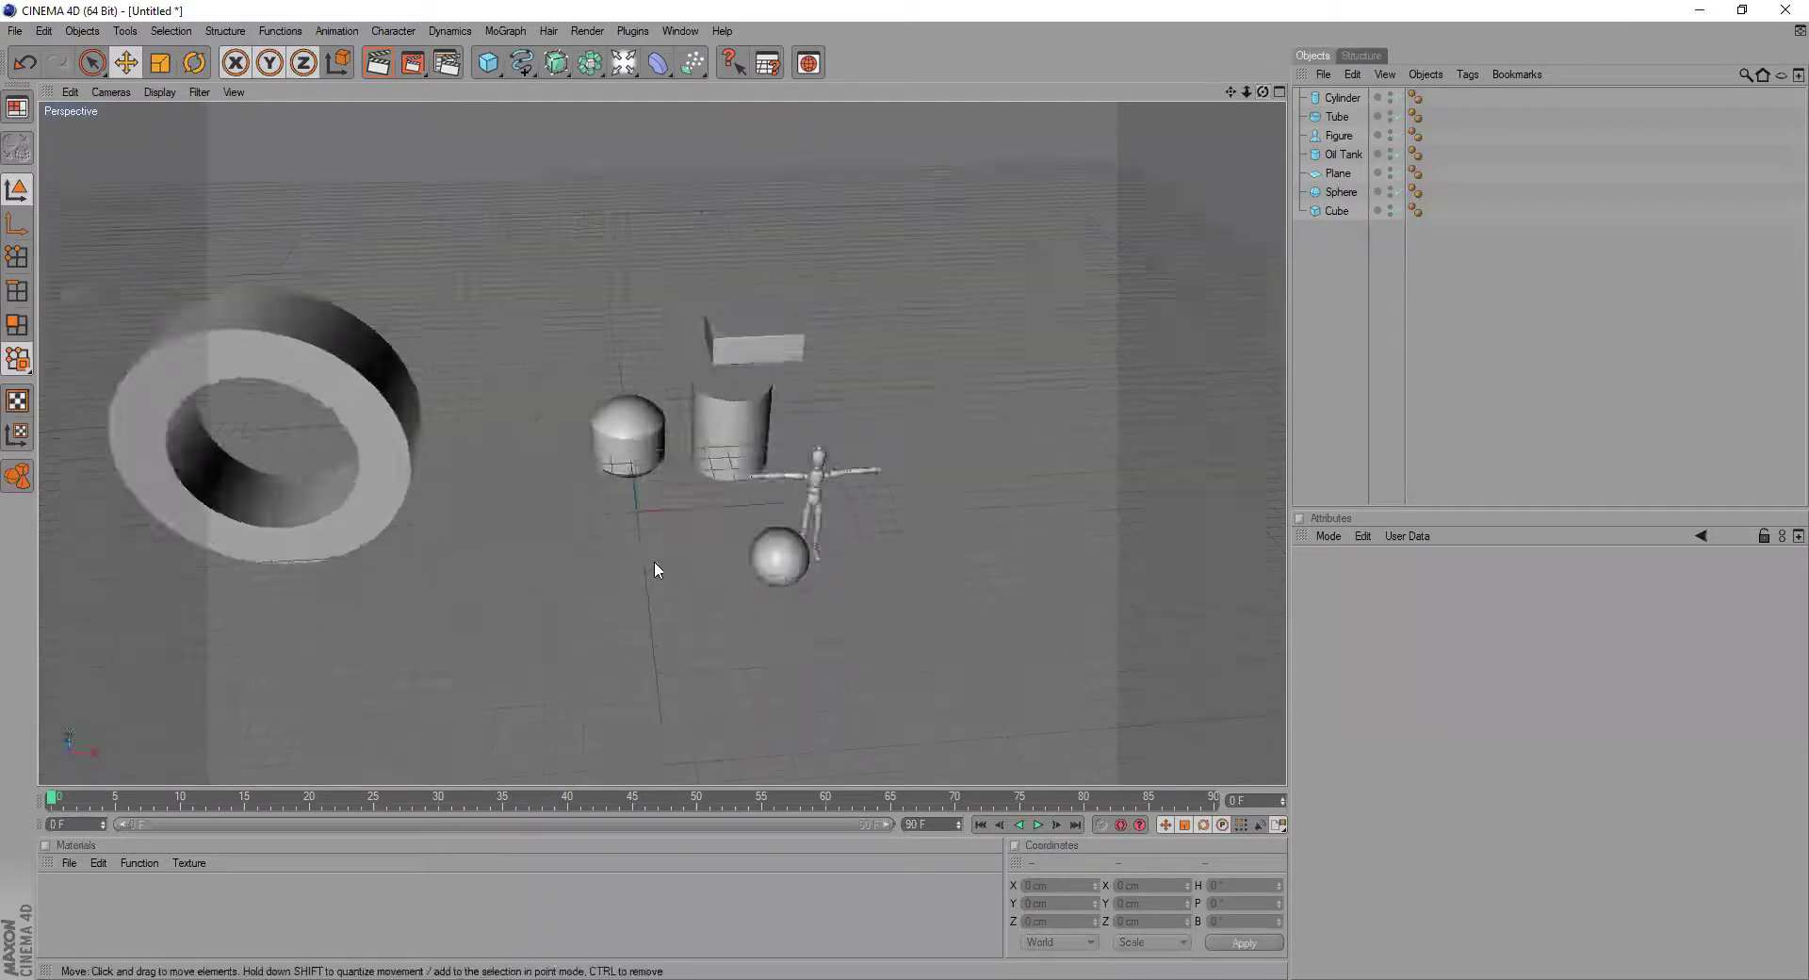
{"action": "scroll", "coordinate": [654, 561], "scroll_direction": "up", "scroll_amount": 3}
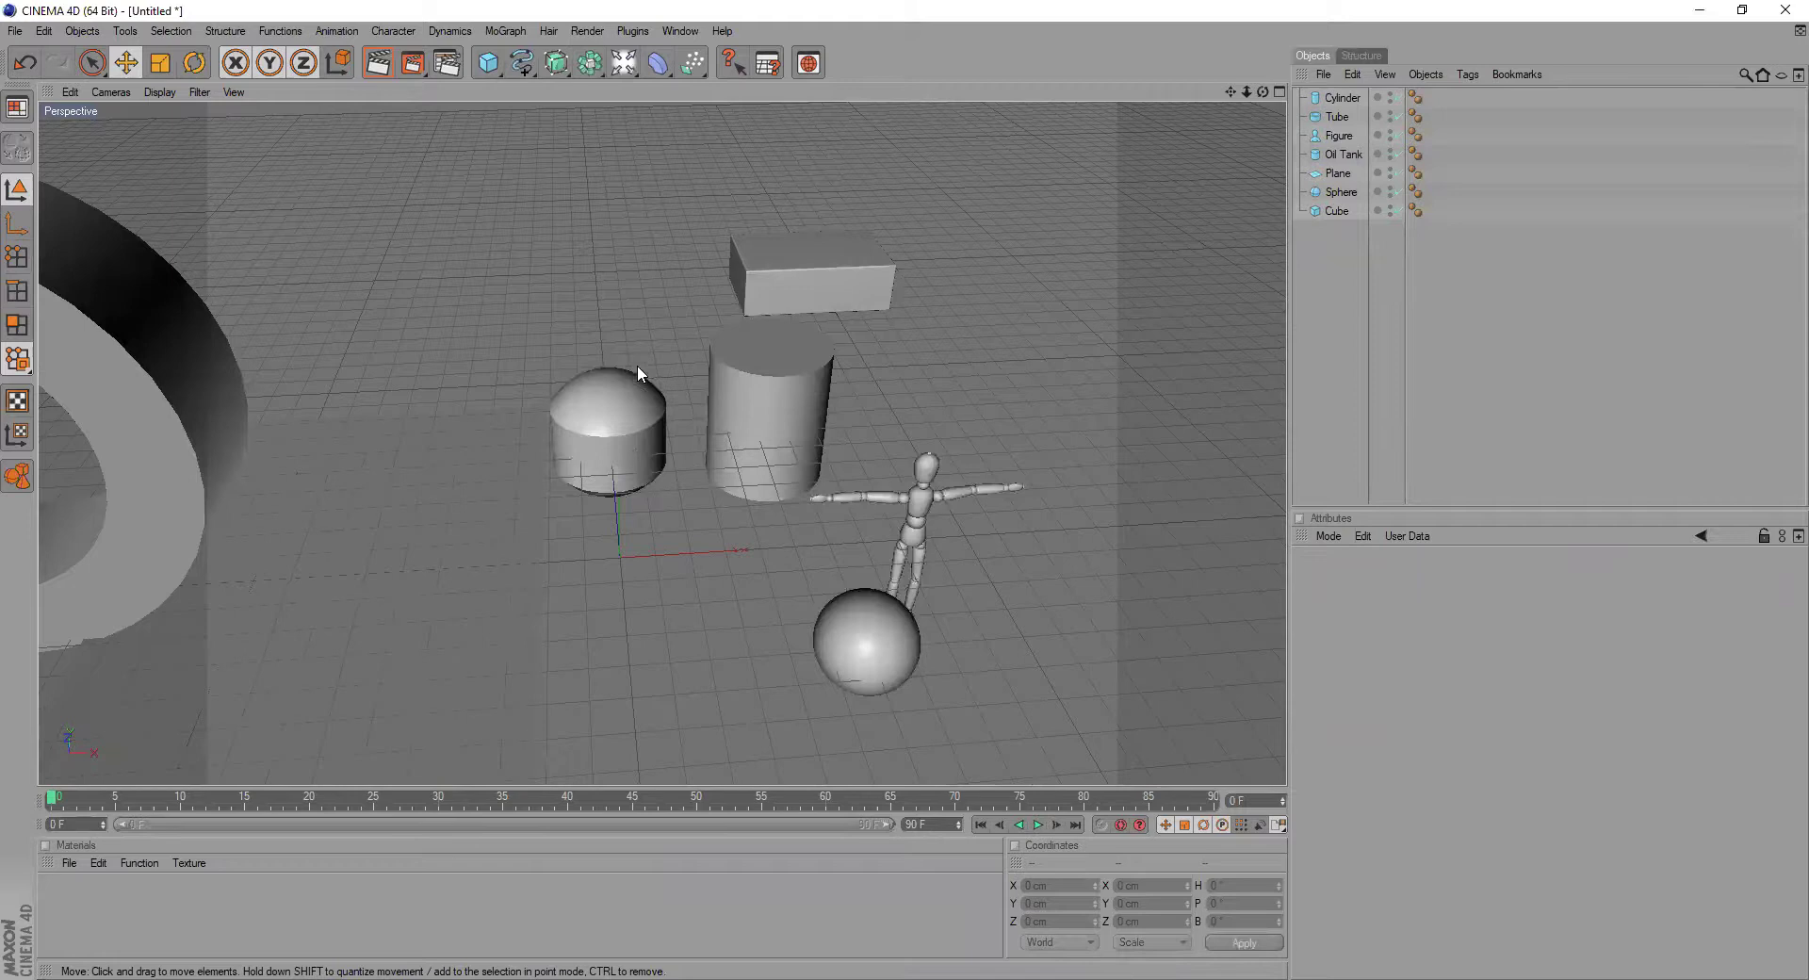
{"action": "left_click_drag", "start_coordinate": [1262, 92], "coordinate": [1055, 108]}
{"action": "left_click_drag", "start_coordinate": [715, 405], "coordinate": [672, 426], "text": "alt"}
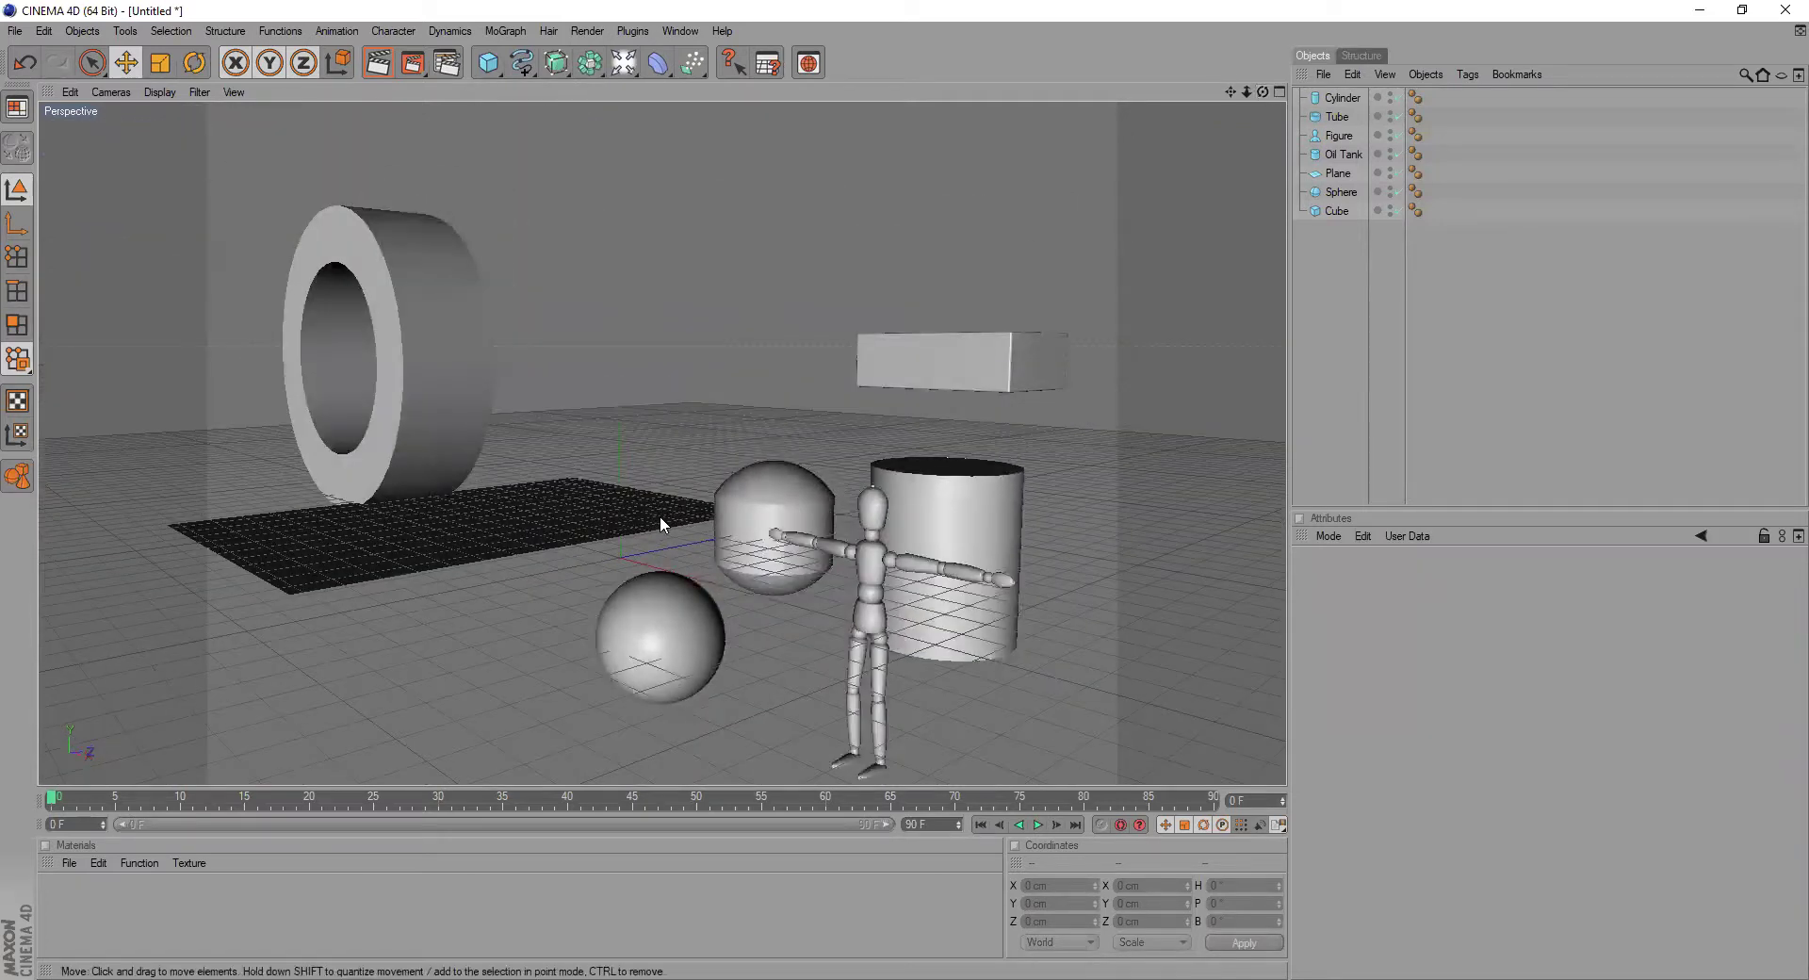
{"action": "left_click", "coordinate": [1259, 93]}
{"action": "left_click_drag", "start_coordinate": [1259, 94], "coordinate": [1260, 94]}
{"action": "scroll", "coordinate": [880, 377], "scroll_direction": "down", "scroll_amount": 5}
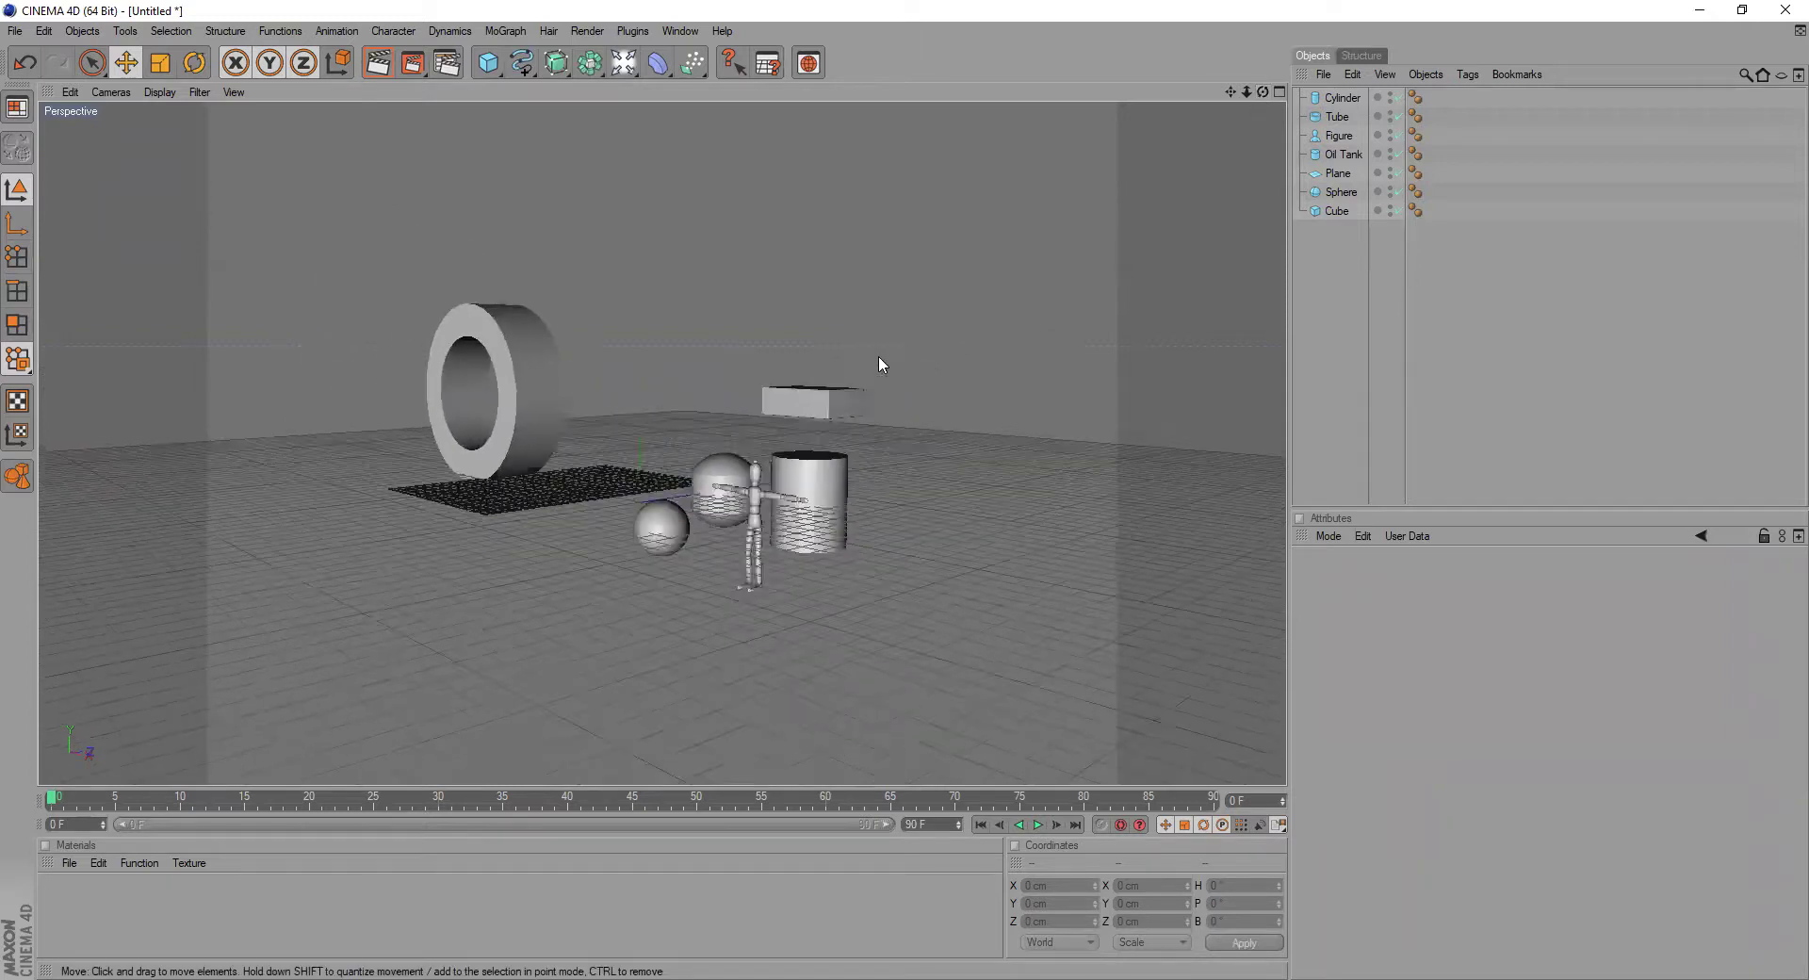
{"action": "left_click_drag", "start_coordinate": [1263, 91], "coordinate": [1262, 91]}
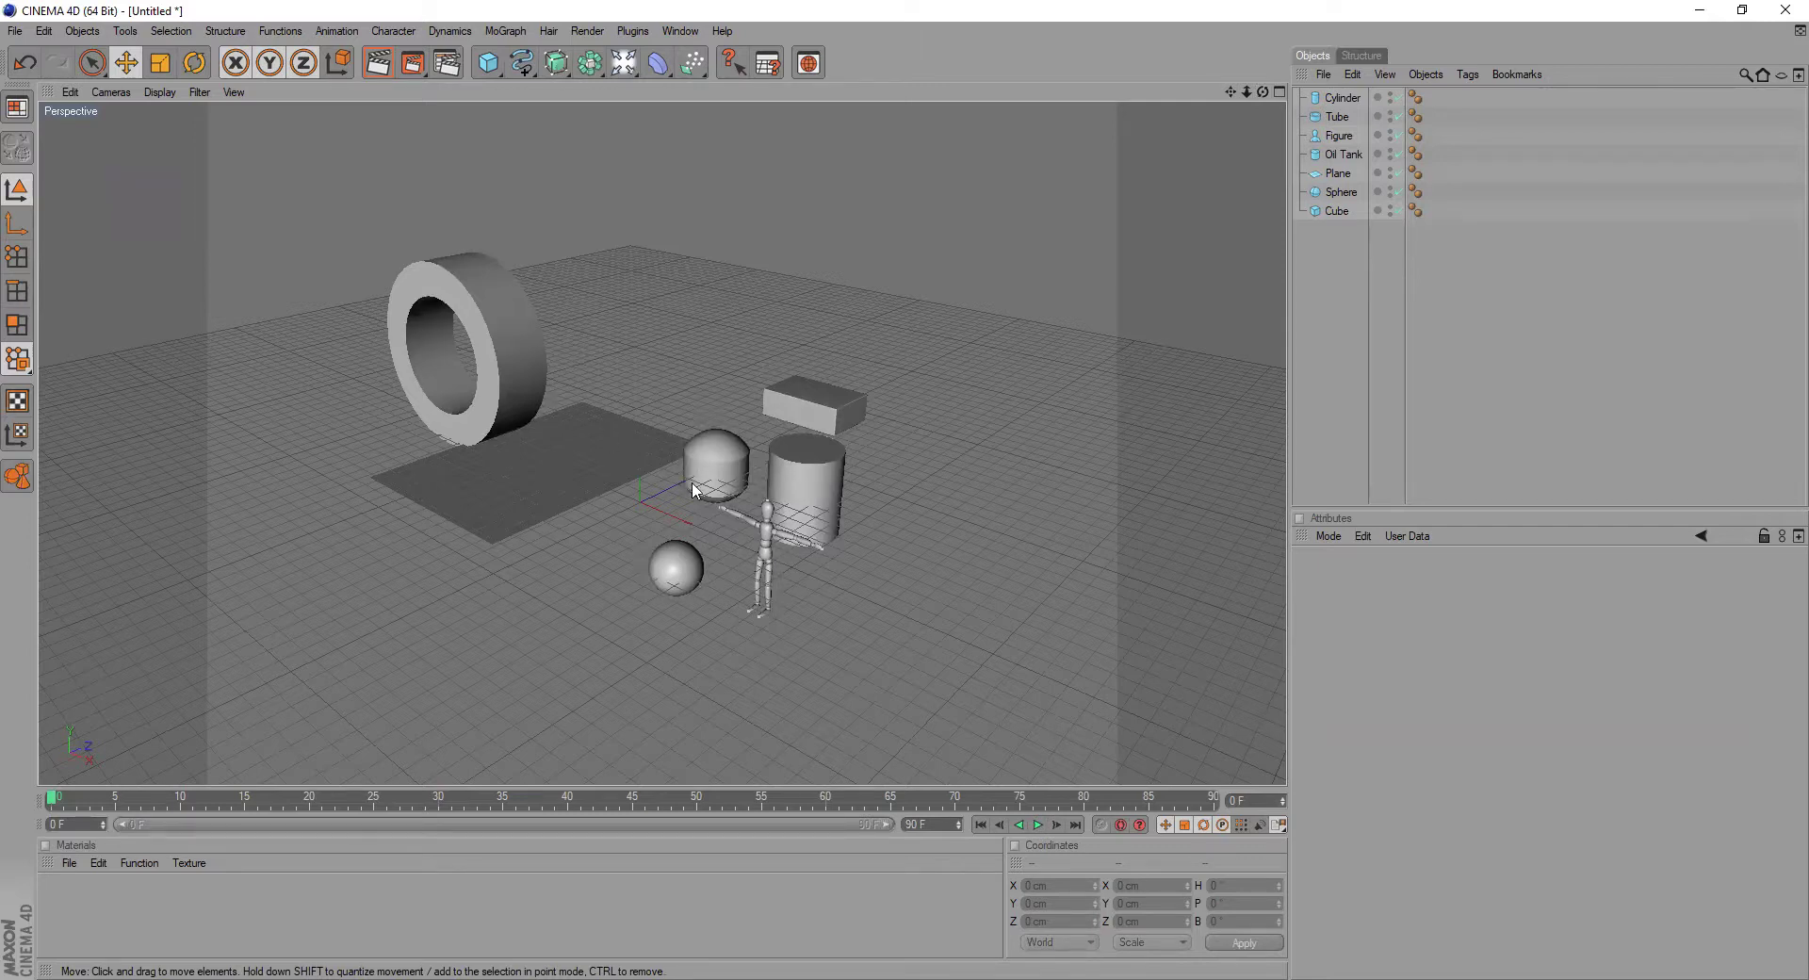
- Move the cube along its three axes to about X -70 cm, Y 445 cm, Z 1187 cm
{"action": "left_click", "coordinate": [818, 403]}
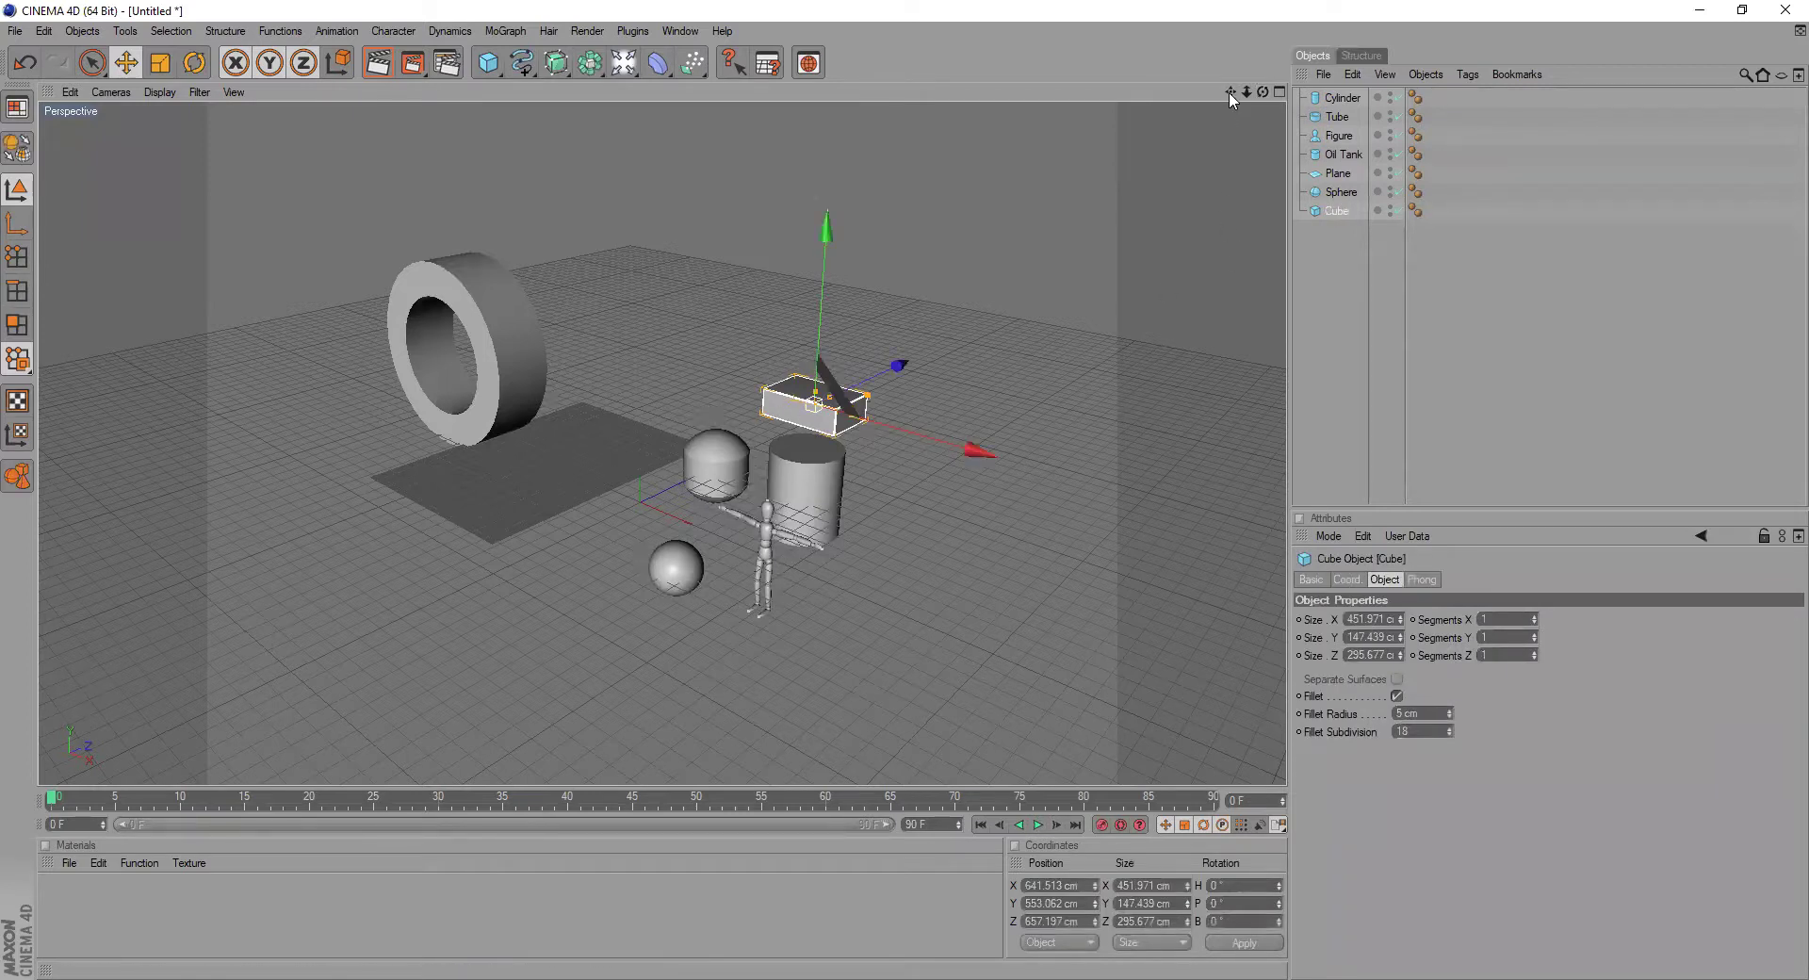
{"action": "left_click_drag", "start_coordinate": [1229, 91], "coordinate": [1135, 93]}
{"action": "left_click_drag", "start_coordinate": [1246, 92], "coordinate": [1292, 105]}
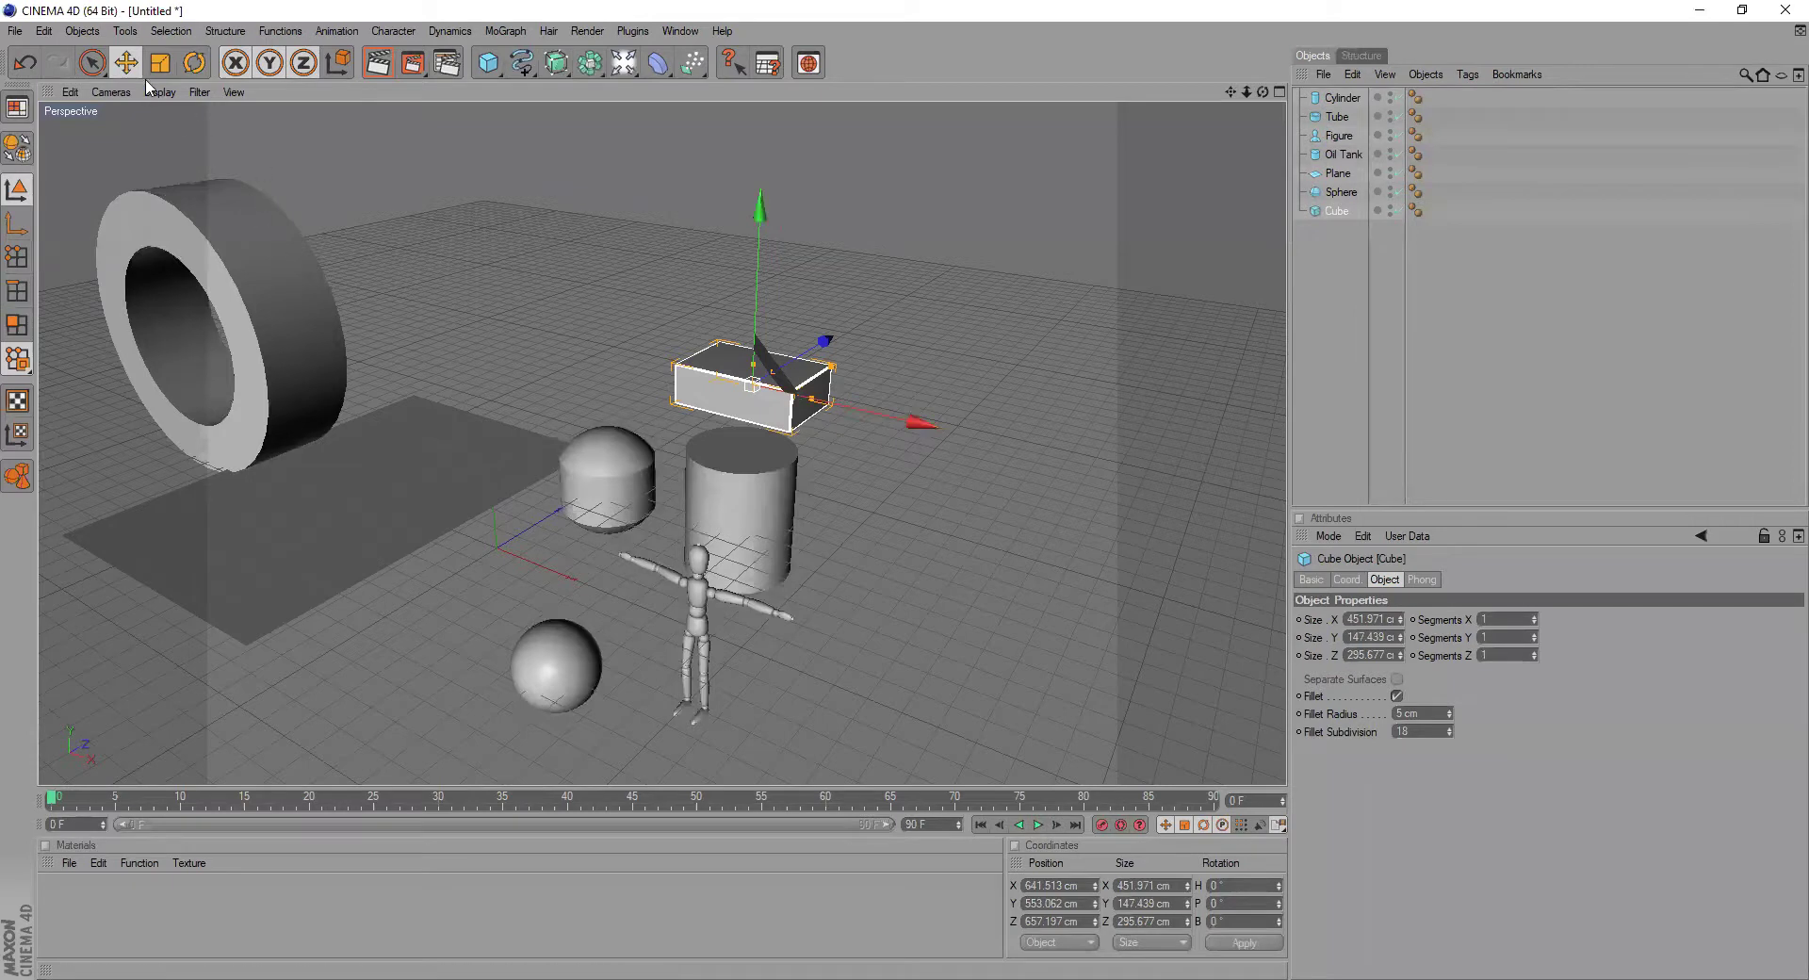
{"action": "left_click", "coordinate": [125, 62]}
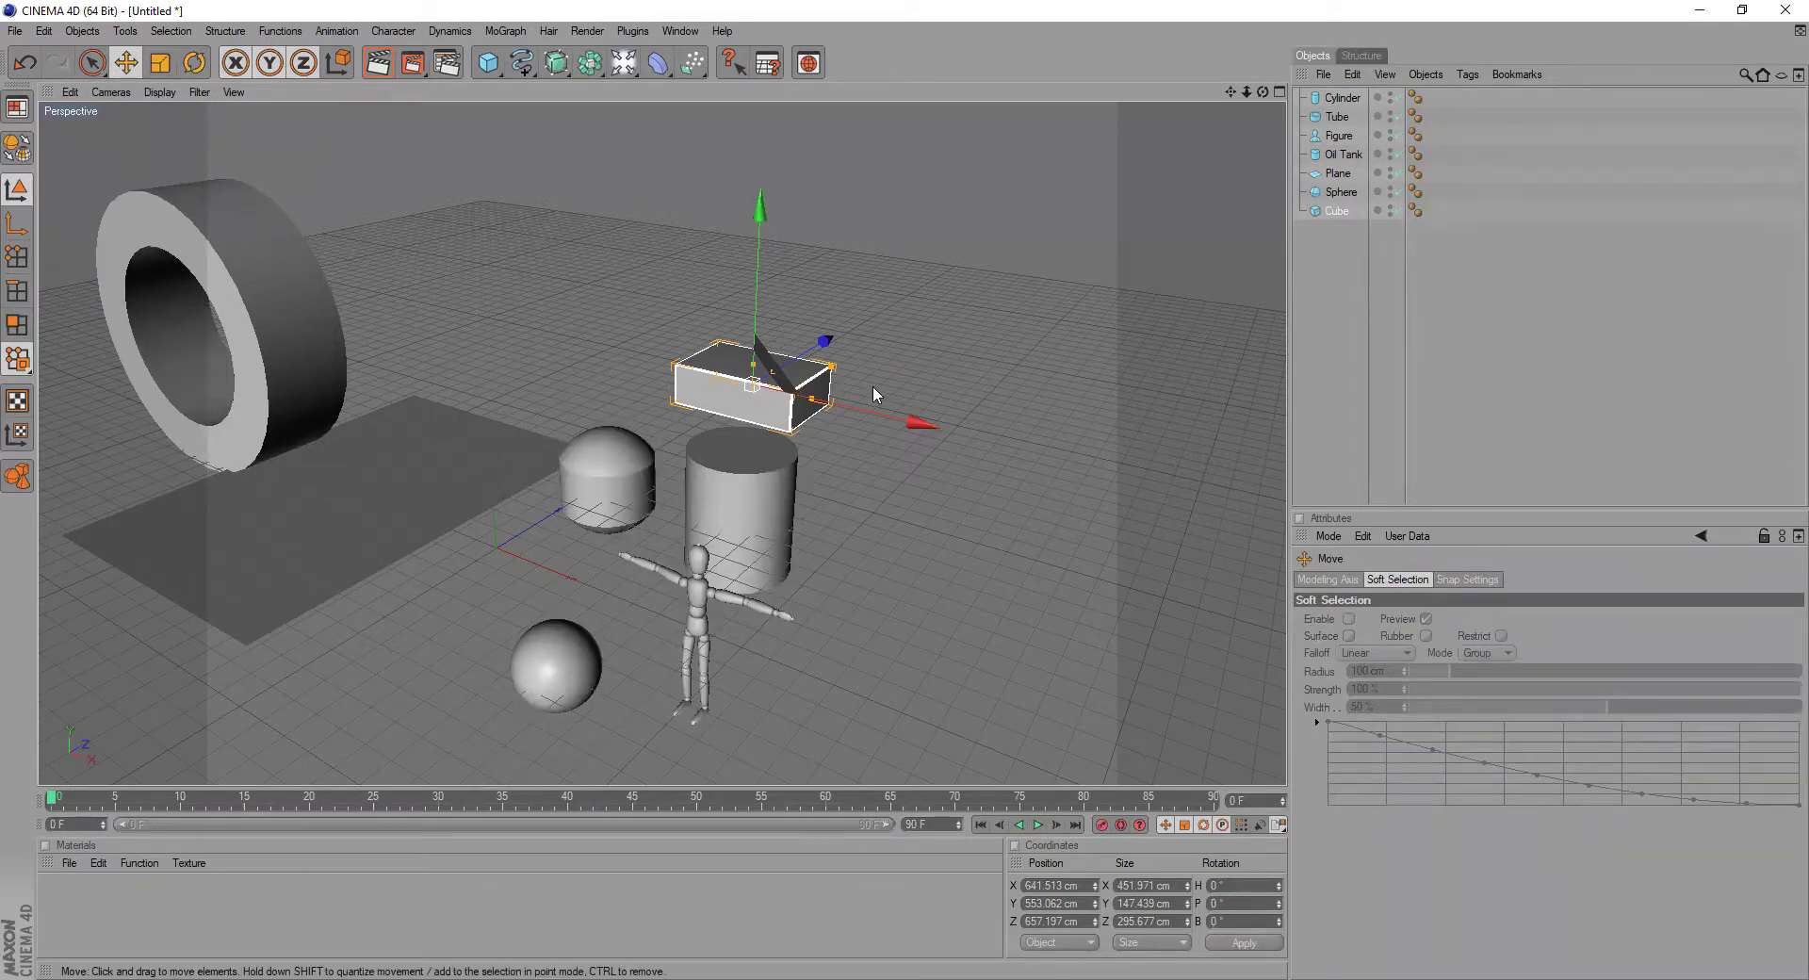
{"action": "mouse_move", "coordinate": [873, 415]}
{"action": "left_mouse_down"}
{"action": "mouse_move", "coordinate": [1083, 438]}
{"action": "mouse_move", "coordinate": [878, 421]}
{"action": "left_mouse_up"}
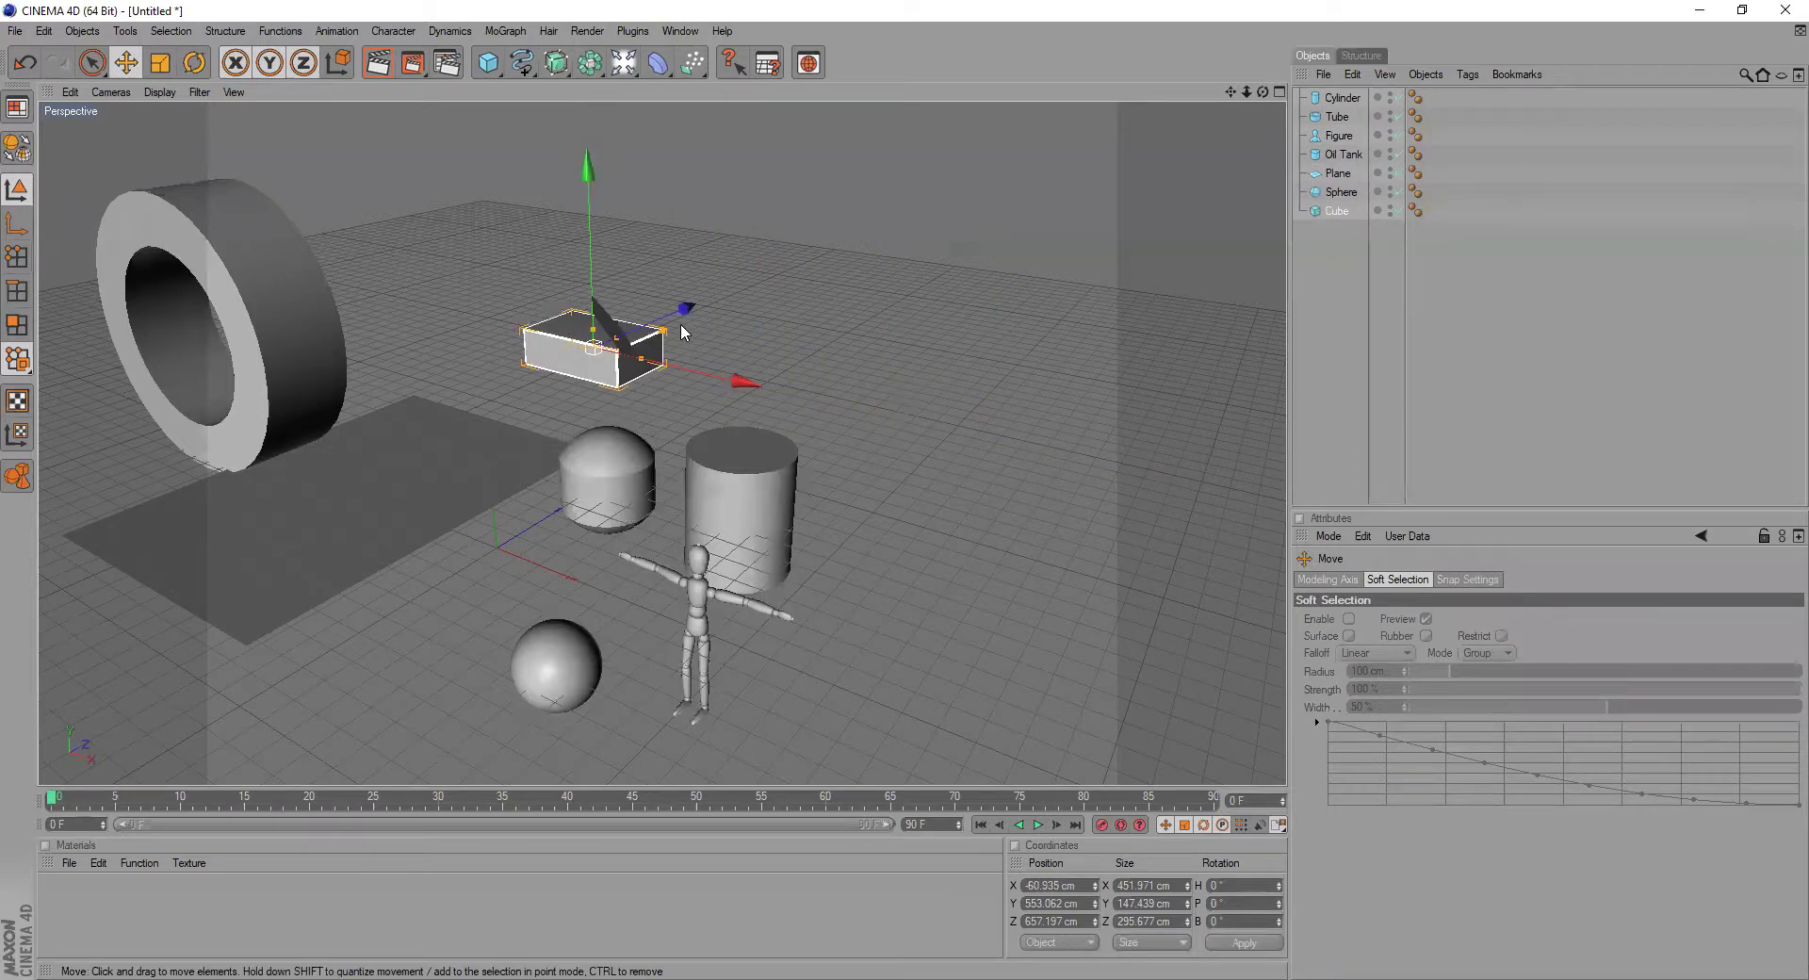
{"action": "left_click_drag", "start_coordinate": [684, 311], "coordinate": [767, 278]}
{"action": "mouse_move", "coordinate": [666, 236]}
{"action": "left_mouse_down"}
{"action": "mouse_move", "coordinate": [678, 124]}
{"action": "mouse_move", "coordinate": [663, 237]}
{"action": "left_mouse_up"}
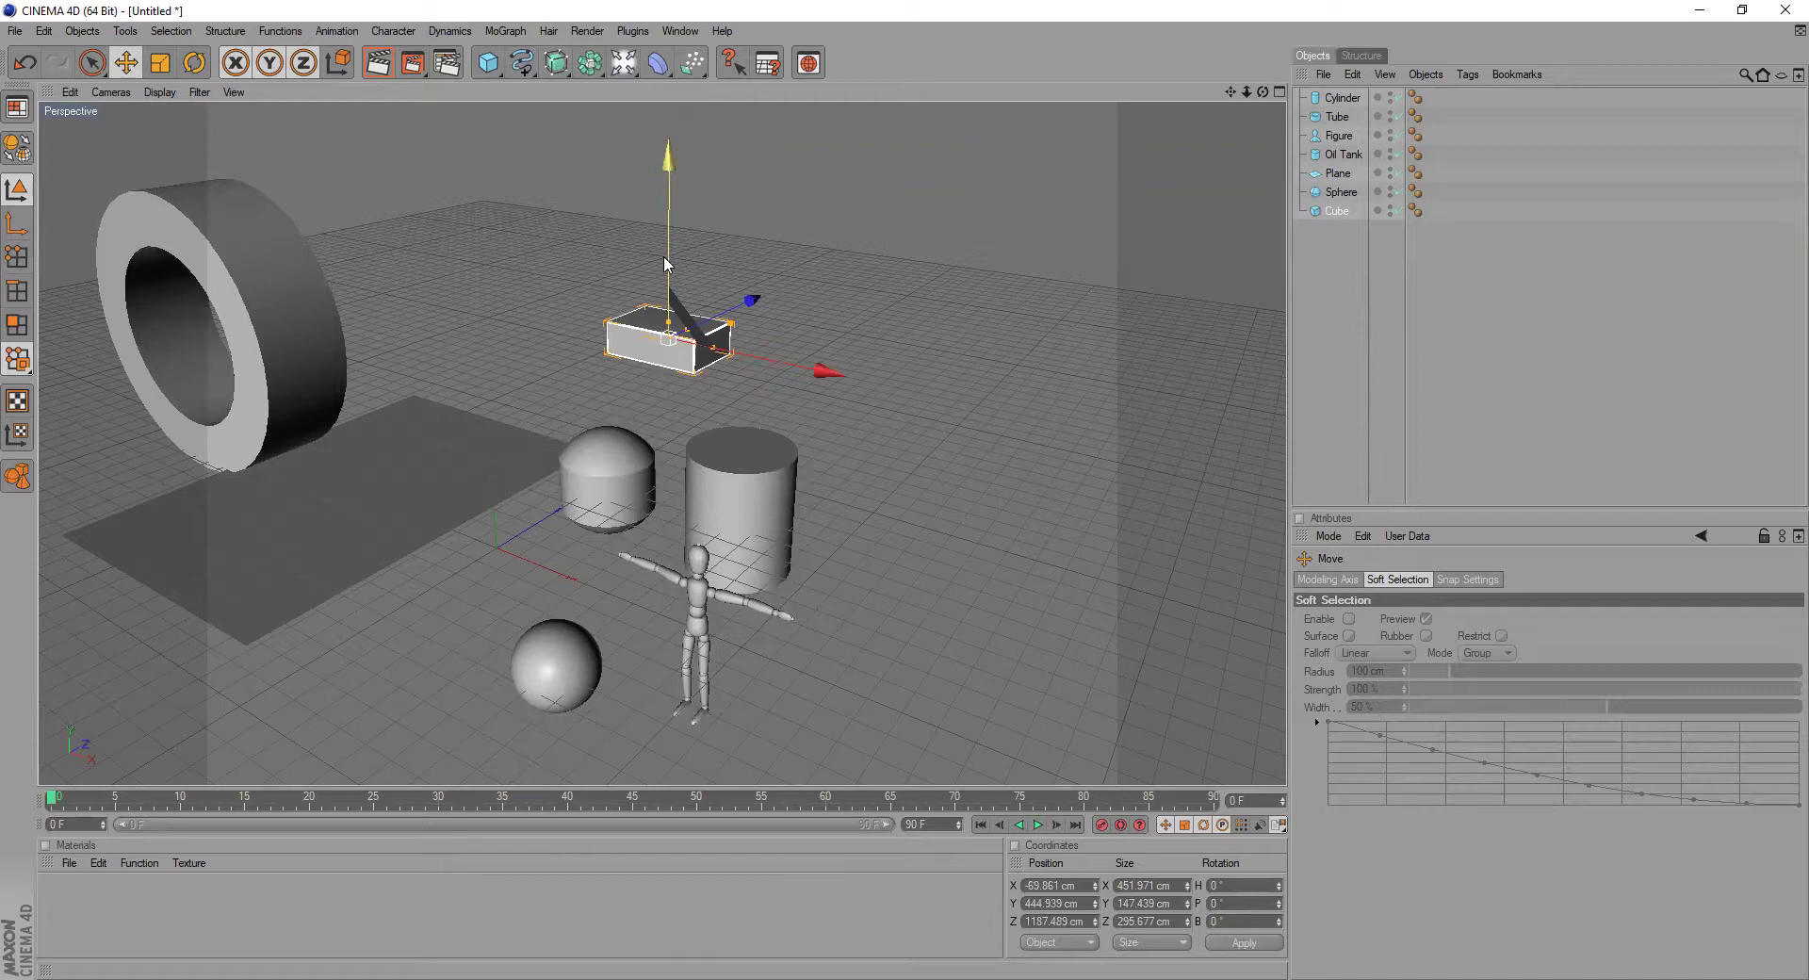
- Move the cube farther along the Z axis, to about Z 1662 cm
{"action": "left_click", "coordinate": [165, 71]}
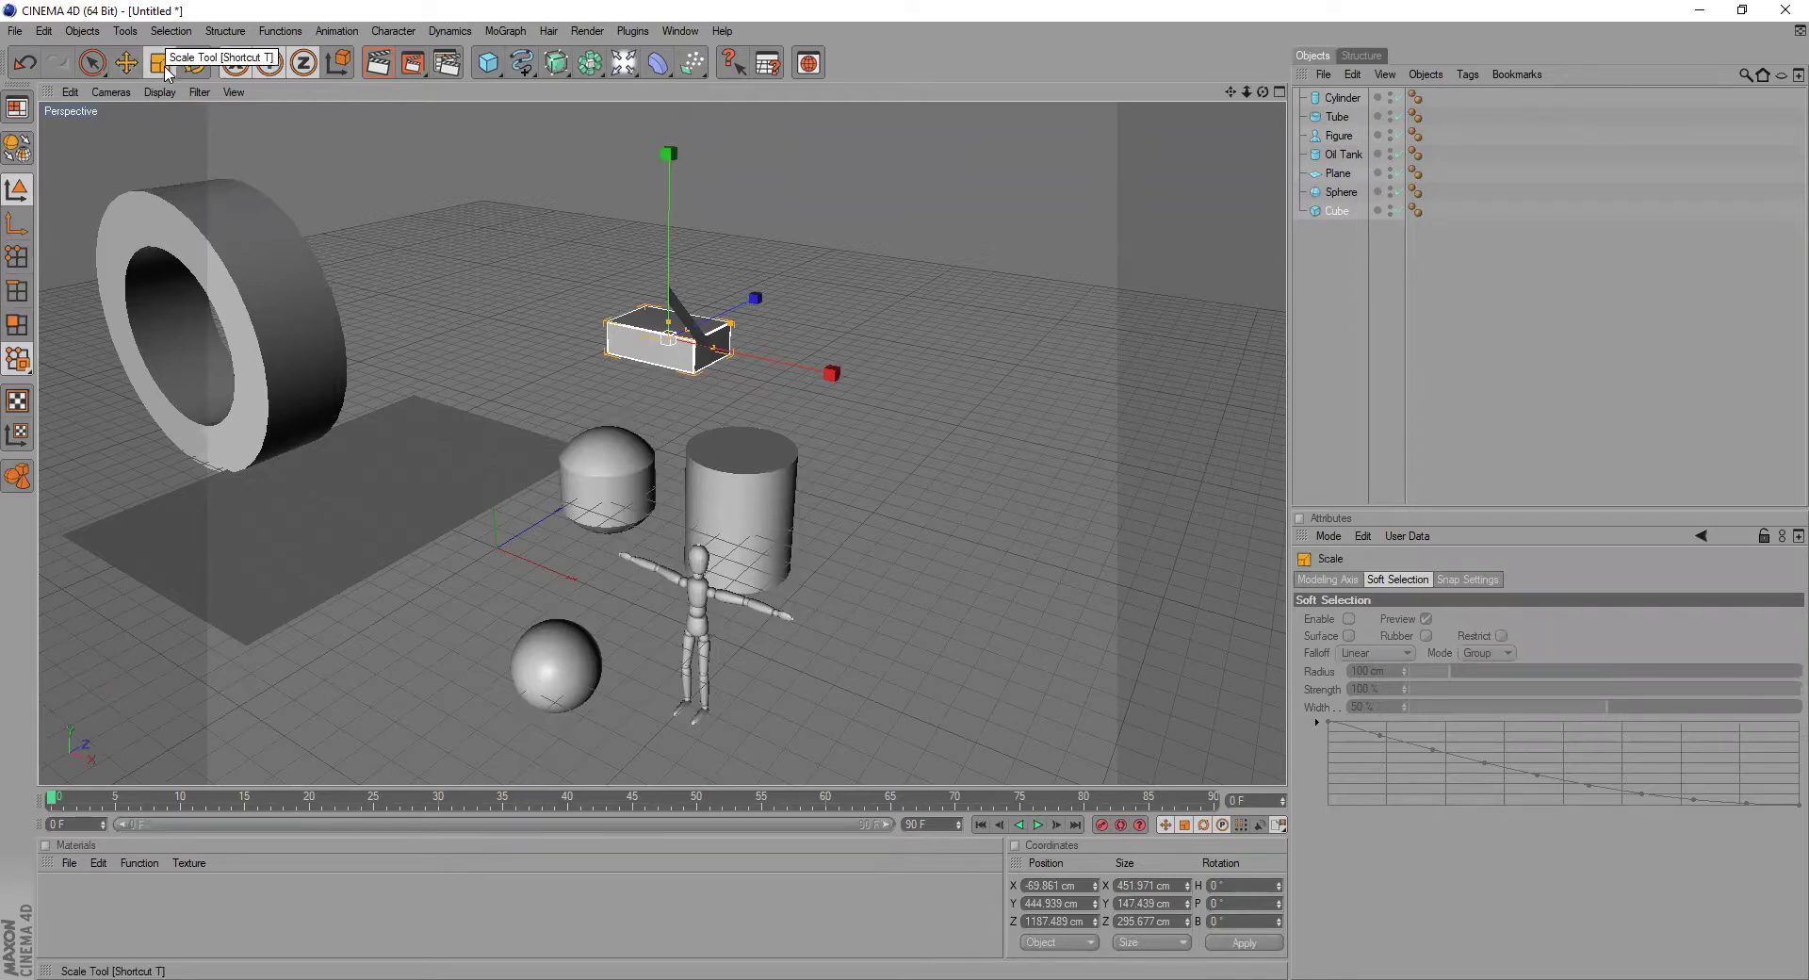
{"action": "left_click_drag", "start_coordinate": [1263, 92], "coordinate": [1055, 141]}
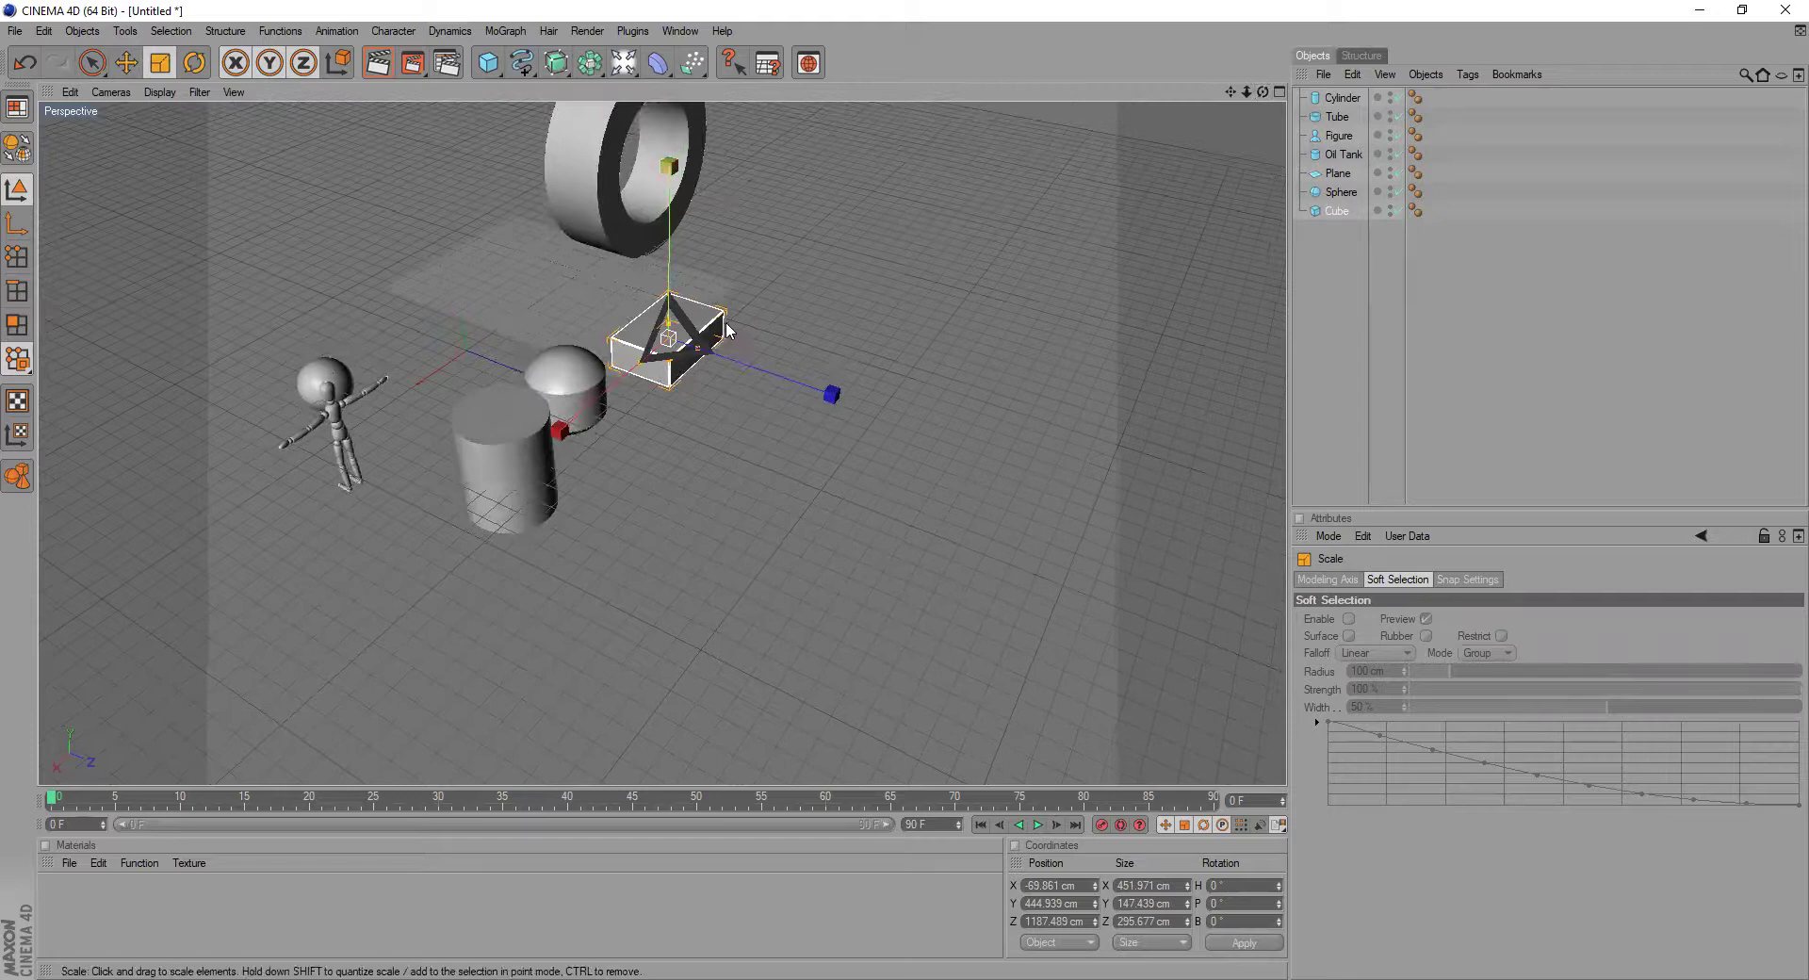
{"action": "left_click", "coordinate": [125, 62]}
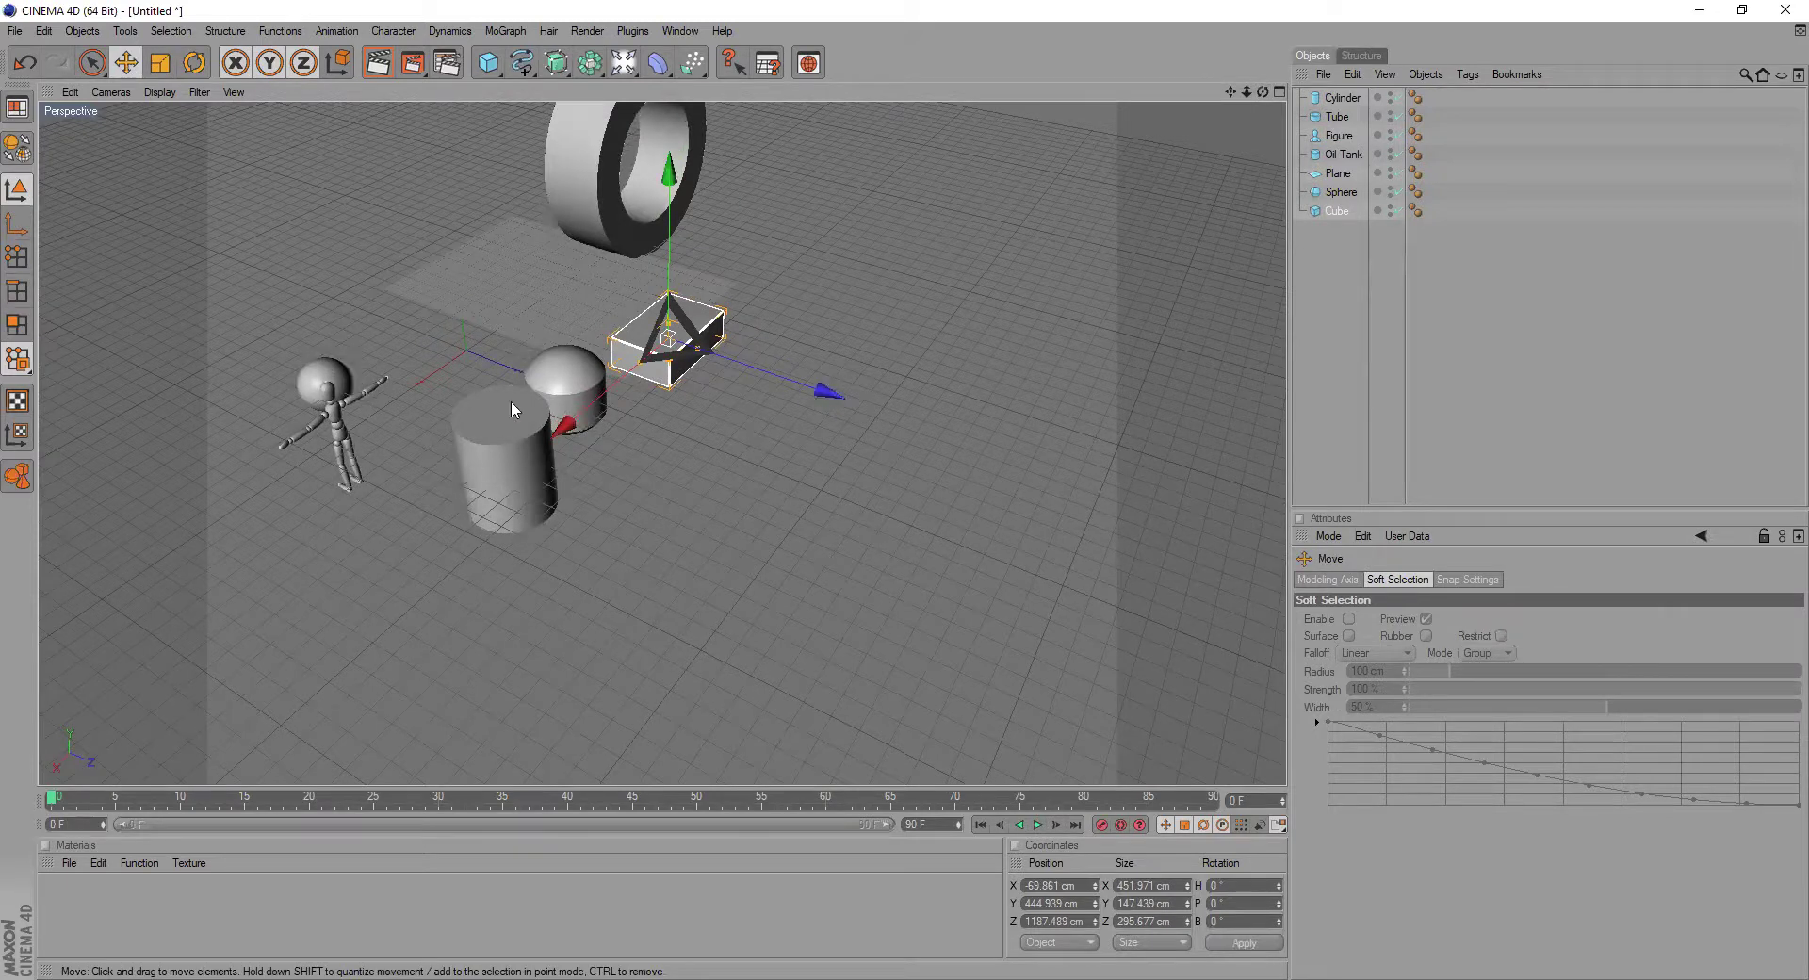
{"action": "left_click_drag", "start_coordinate": [828, 392], "coordinate": [886, 485]}
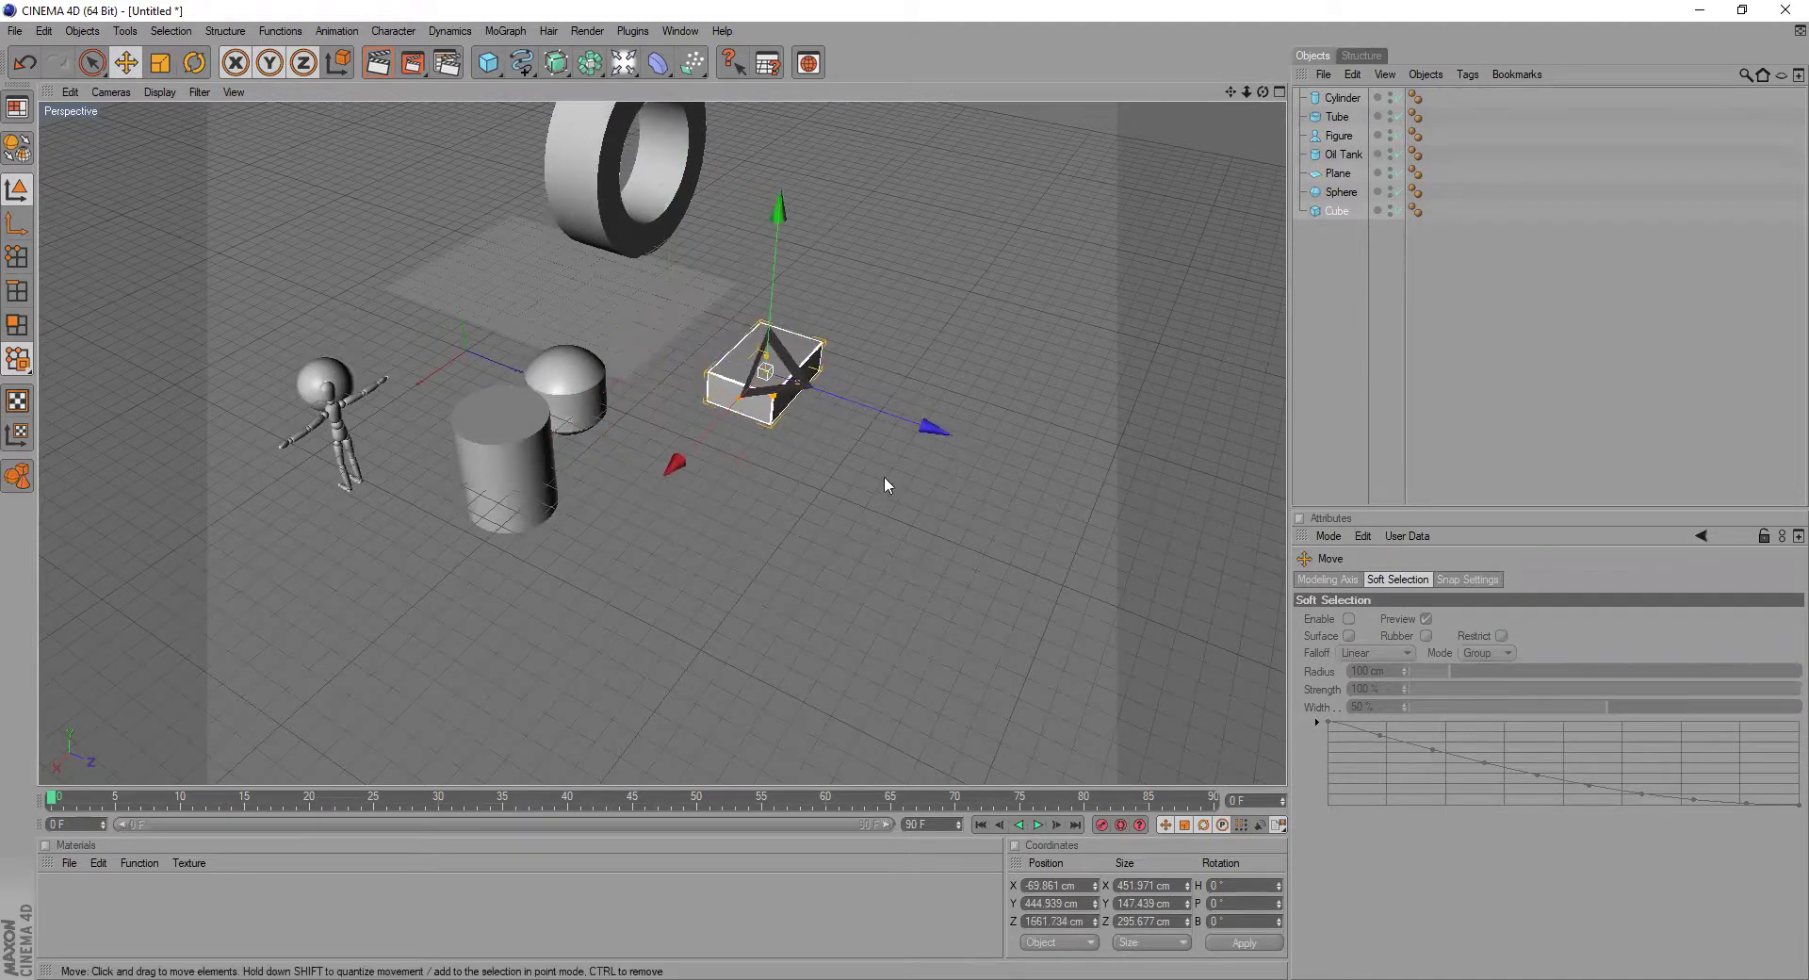
- Scale the cube up uniformly to about 745 × 243 × 488 cm
{"action": "key", "text": "t"}
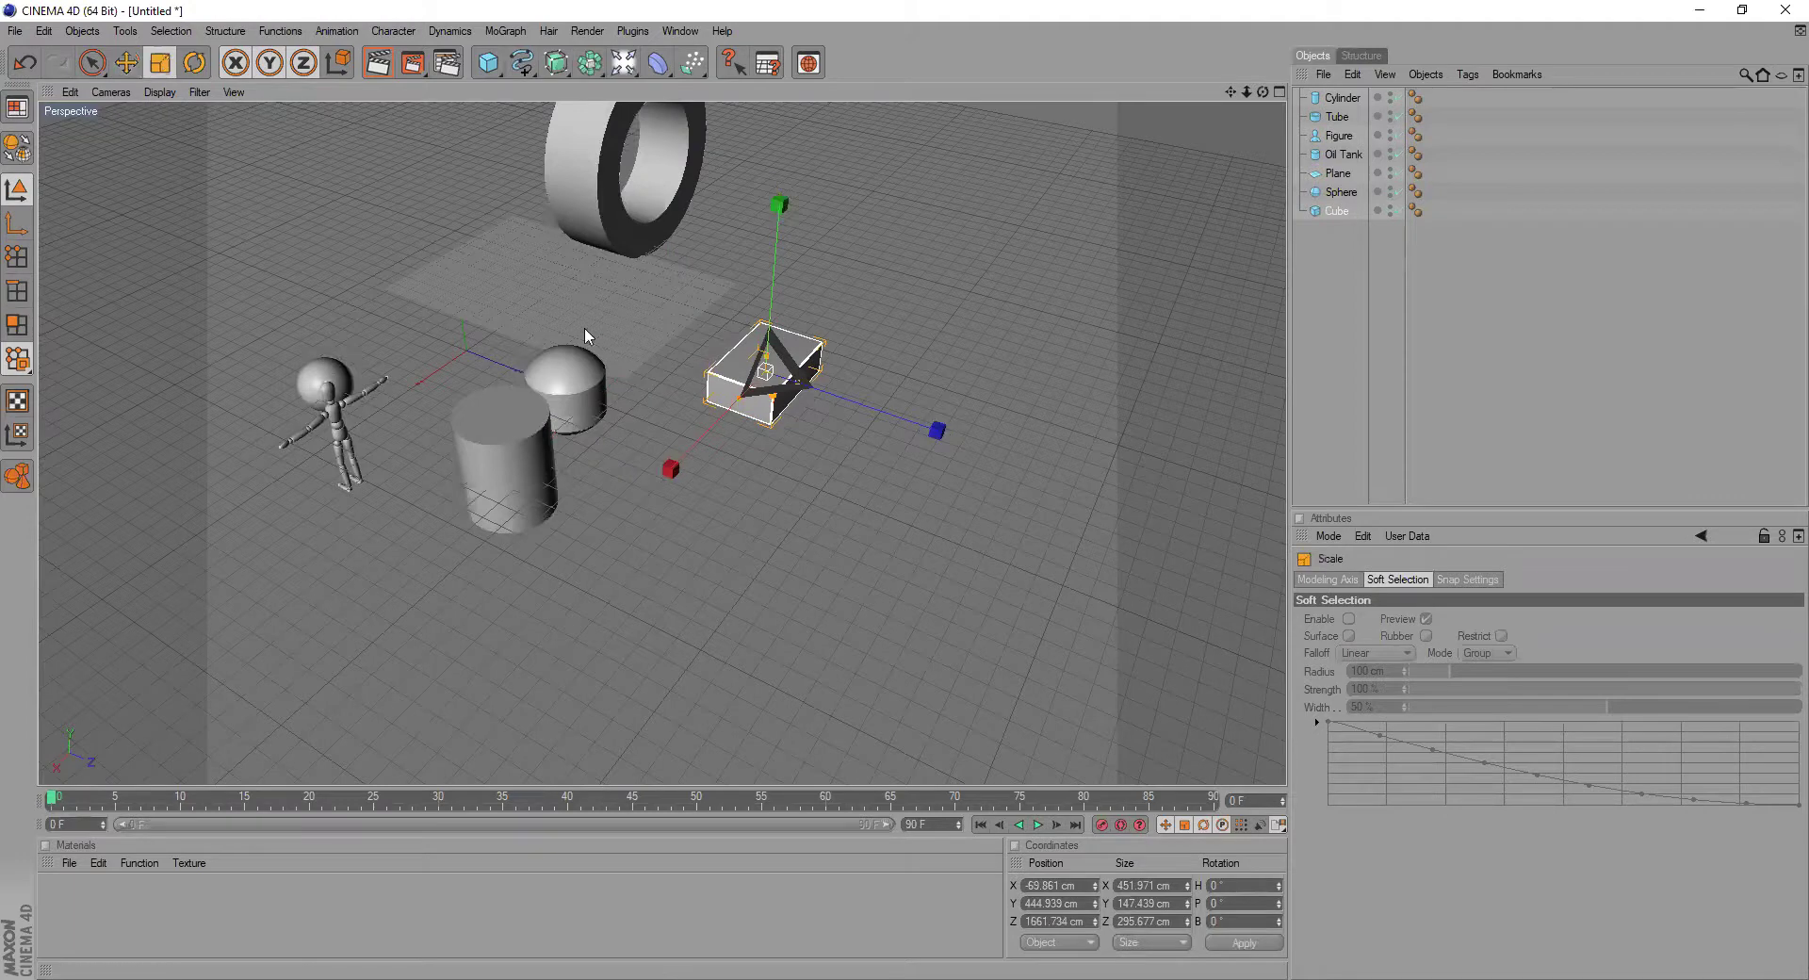
{"action": "left_click_drag", "start_coordinate": [942, 428], "coordinate": [998, 432]}
{"action": "left_click_drag", "start_coordinate": [761, 369], "coordinate": [868, 415]}
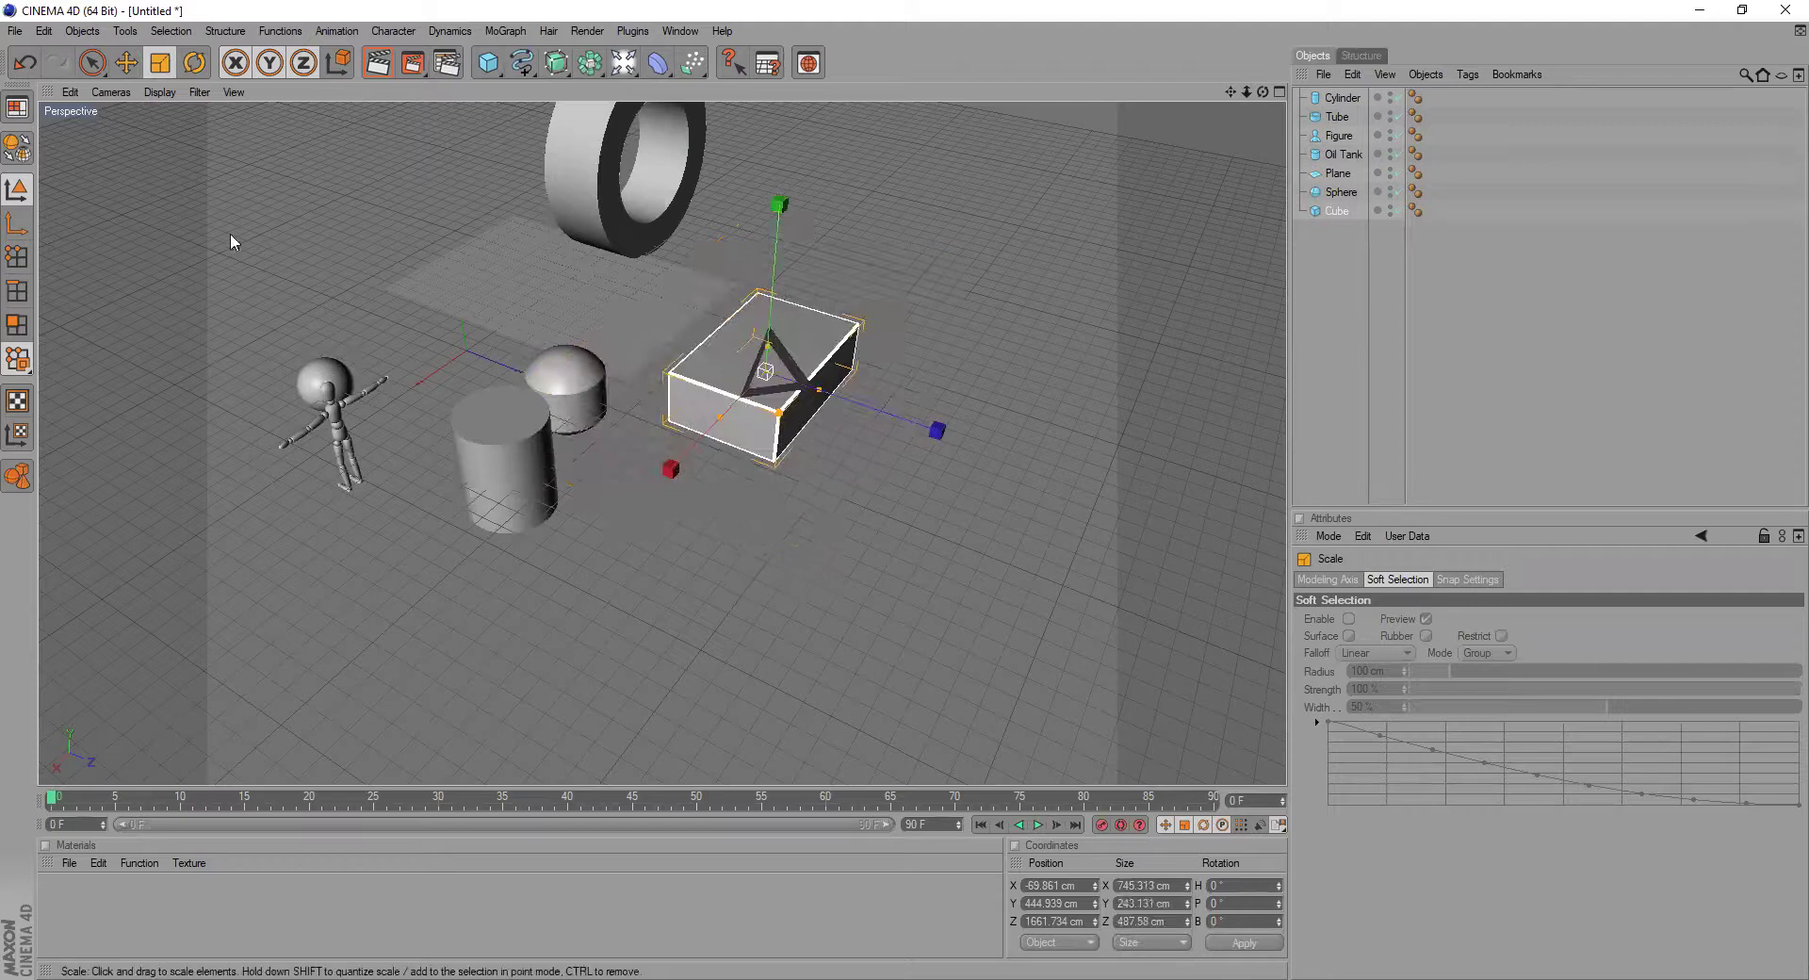
- Rotate the cube around its axes to about H 166°, P 75°, B 65°
{"action": "left_click", "coordinate": [194, 62]}
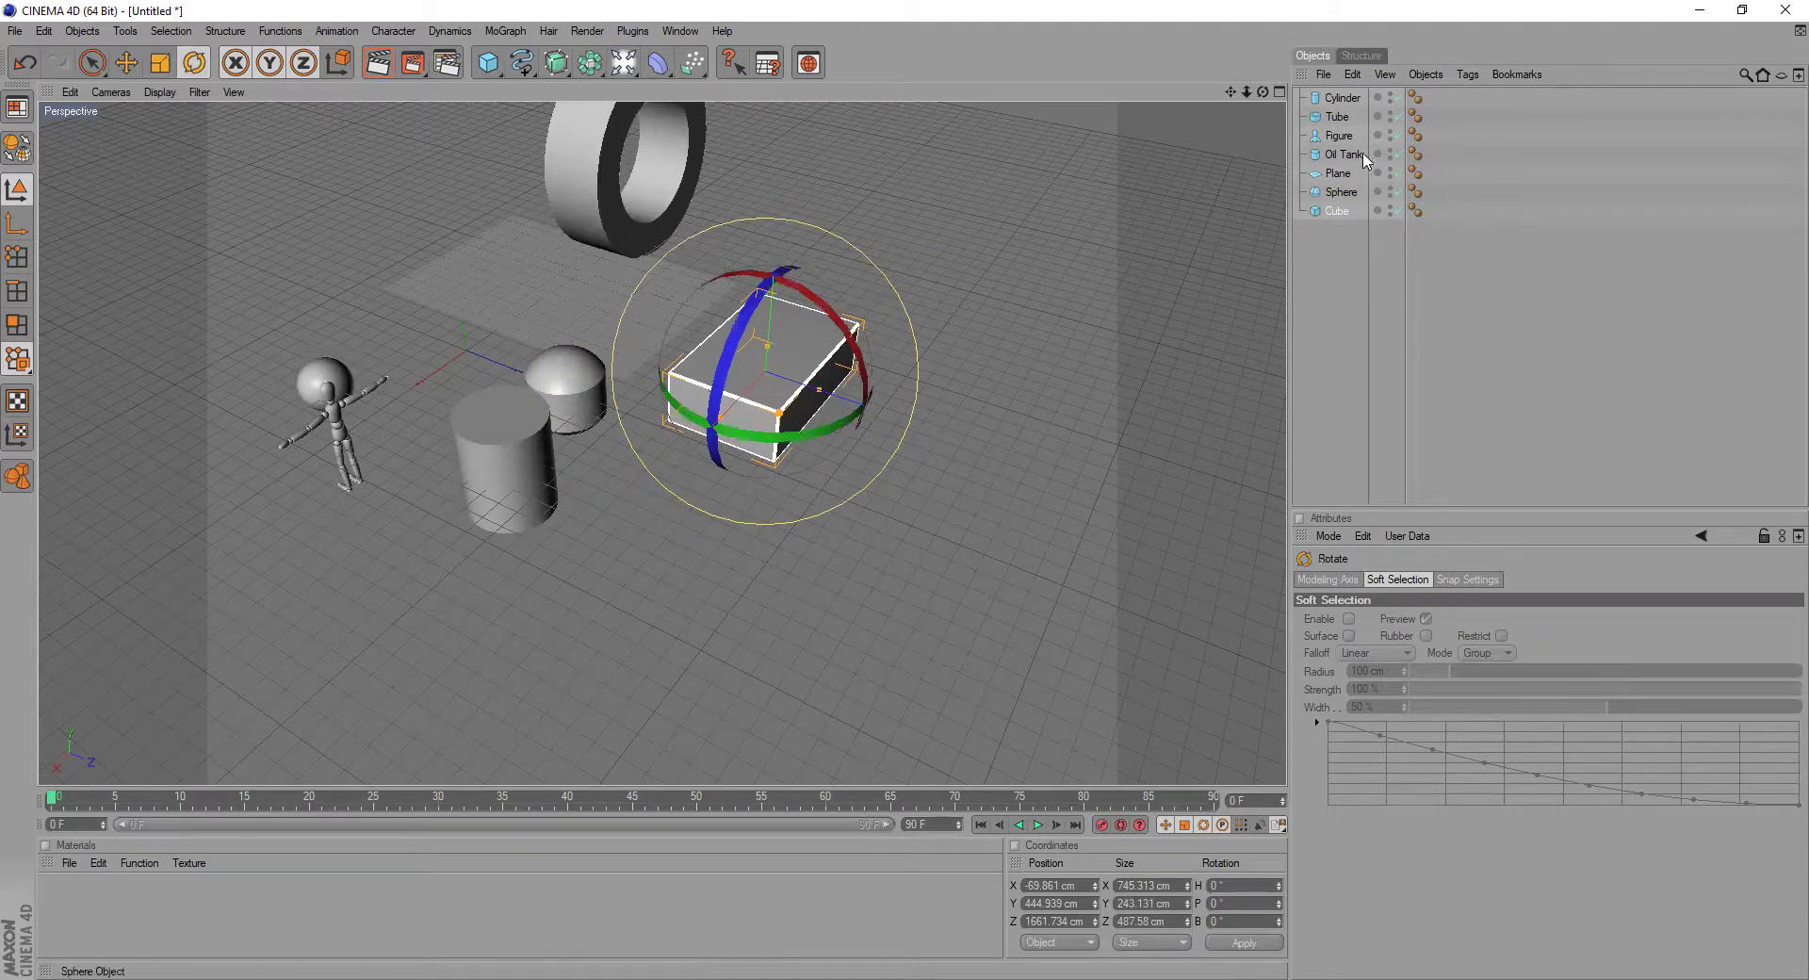
{"action": "mouse_move", "coordinate": [1263, 91]}
{"action": "left_mouse_down"}
{"action": "mouse_move", "coordinate": [1268, 49]}
{"action": "mouse_move", "coordinate": [1264, 90]}
{"action": "mouse_move", "coordinate": [1253, 52]}
{"action": "mouse_move", "coordinate": [1302, 115]}
{"action": "mouse_move", "coordinate": [1262, 58]}
{"action": "mouse_move", "coordinate": [1278, 91]}
{"action": "left_mouse_up"}
{"action": "mouse_move", "coordinate": [837, 324]}
{"action": "left_mouse_down"}
{"action": "mouse_move", "coordinate": [984, 455]}
{"action": "mouse_move", "coordinate": [819, 368]}
{"action": "mouse_move", "coordinate": [844, 332]}
{"action": "left_mouse_up"}
{"action": "left_click_drag", "start_coordinate": [792, 450], "coordinate": [950, 397]}
{"action": "mouse_move", "coordinate": [829, 330]}
{"action": "left_mouse_down"}
{"action": "mouse_move", "coordinate": [866, 424]}
{"action": "mouse_move", "coordinate": [764, 281]}
{"action": "mouse_move", "coordinate": [807, 315]}
{"action": "mouse_move", "coordinate": [868, 387]}
{"action": "mouse_move", "coordinate": [738, 283]}
{"action": "mouse_move", "coordinate": [866, 441]}
{"action": "mouse_move", "coordinate": [712, 269]}
{"action": "mouse_move", "coordinate": [853, 386]}
{"action": "mouse_move", "coordinate": [822, 318]}
{"action": "left_mouse_up"}
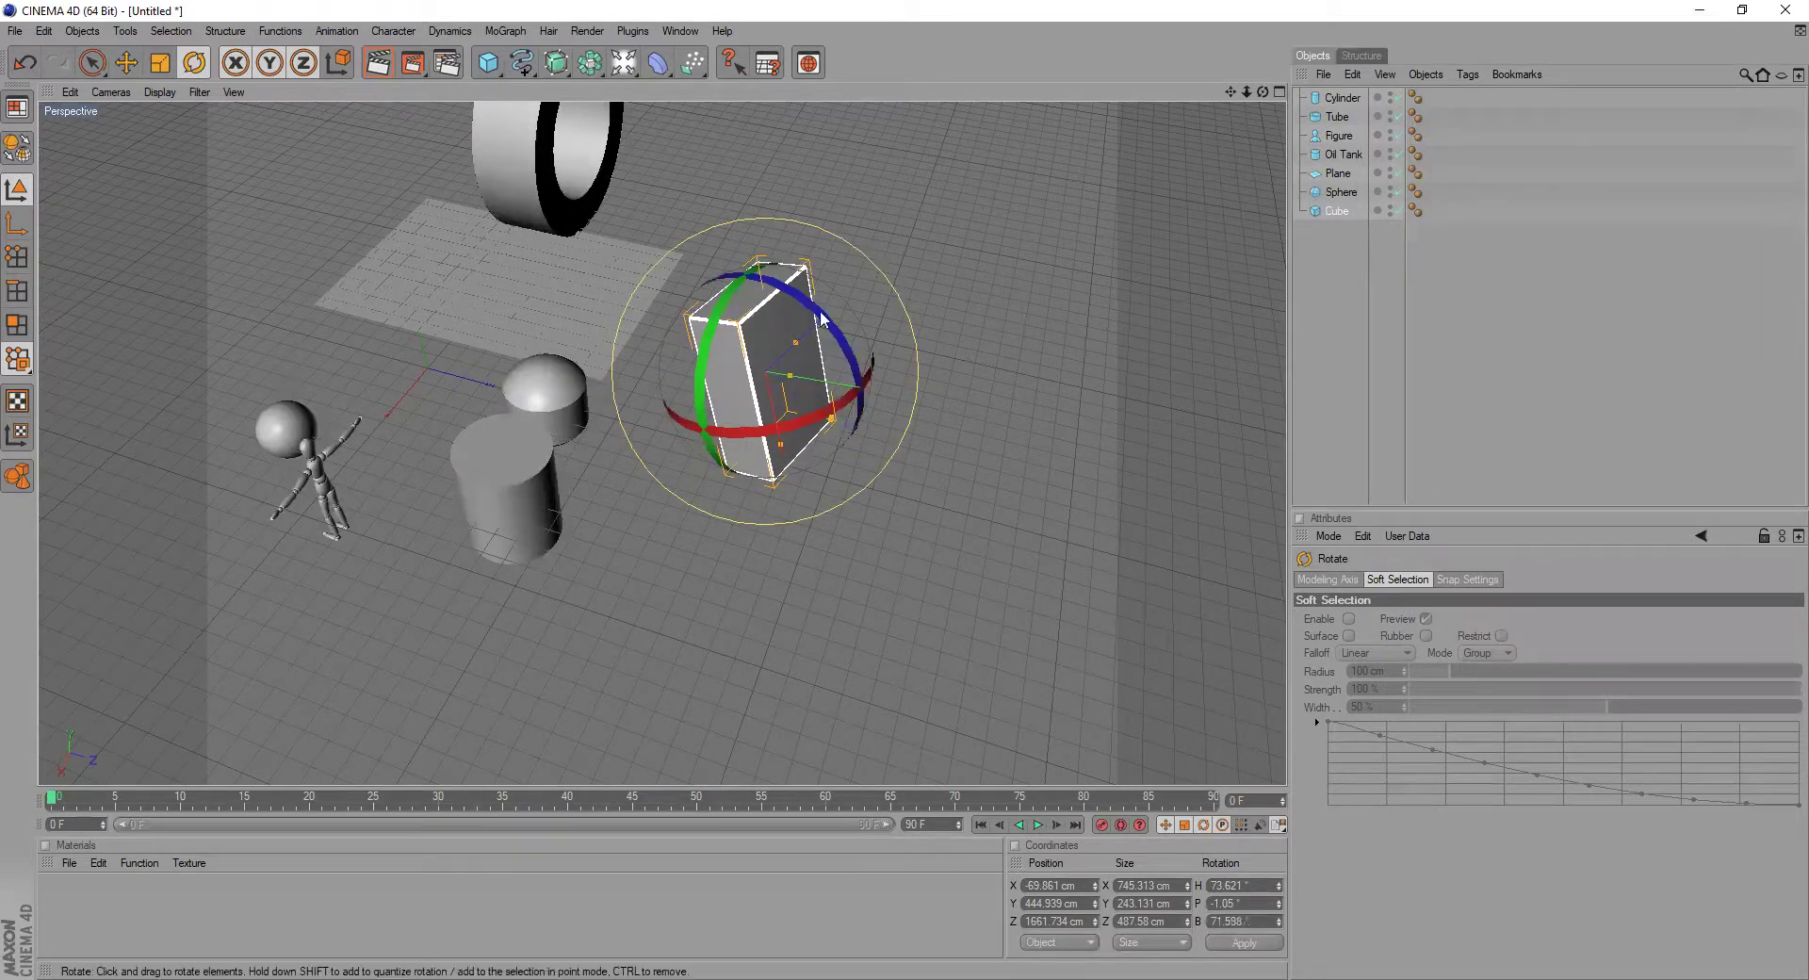
{"action": "left_click_drag", "start_coordinate": [720, 434], "coordinate": [843, 490]}
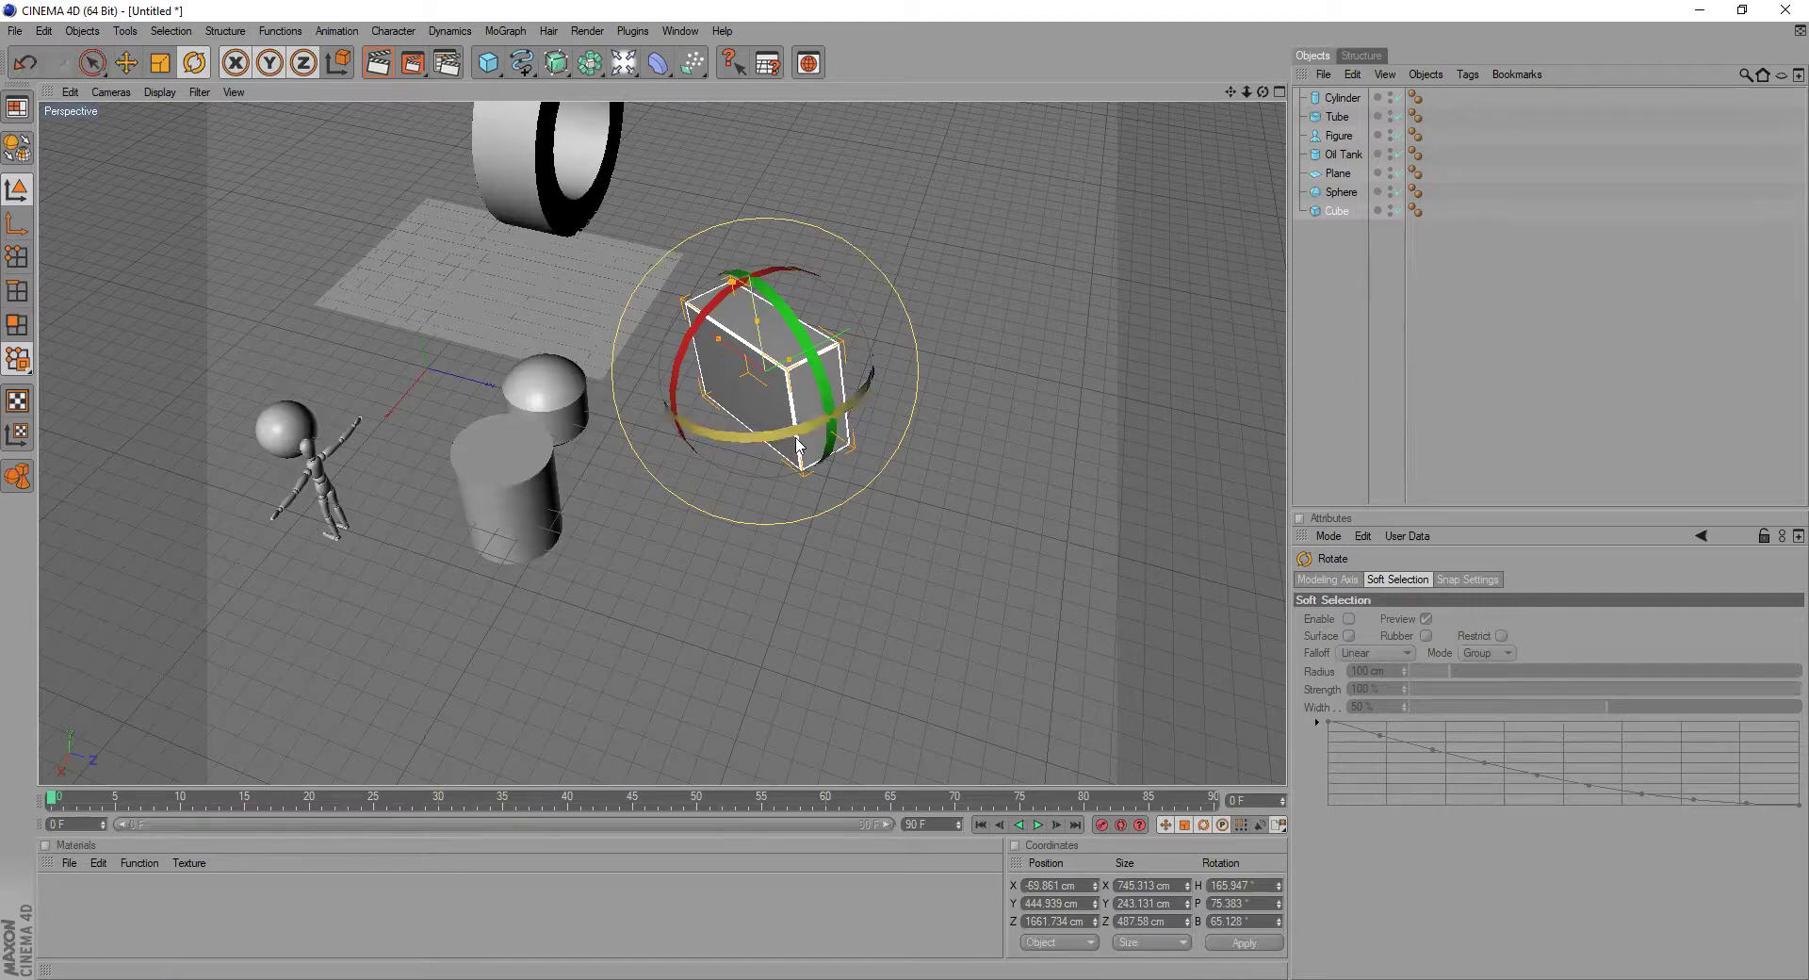
- Rotate the cube further to about H 213°, P -9°, B 9°
{"action": "mouse_move", "coordinate": [1262, 91]}
{"action": "left_mouse_down"}
{"action": "mouse_move", "coordinate": [1262, 56]}
{"action": "mouse_move", "coordinate": [1262, 98]}
{"action": "mouse_move", "coordinate": [1262, 80]}
{"action": "left_mouse_up"}
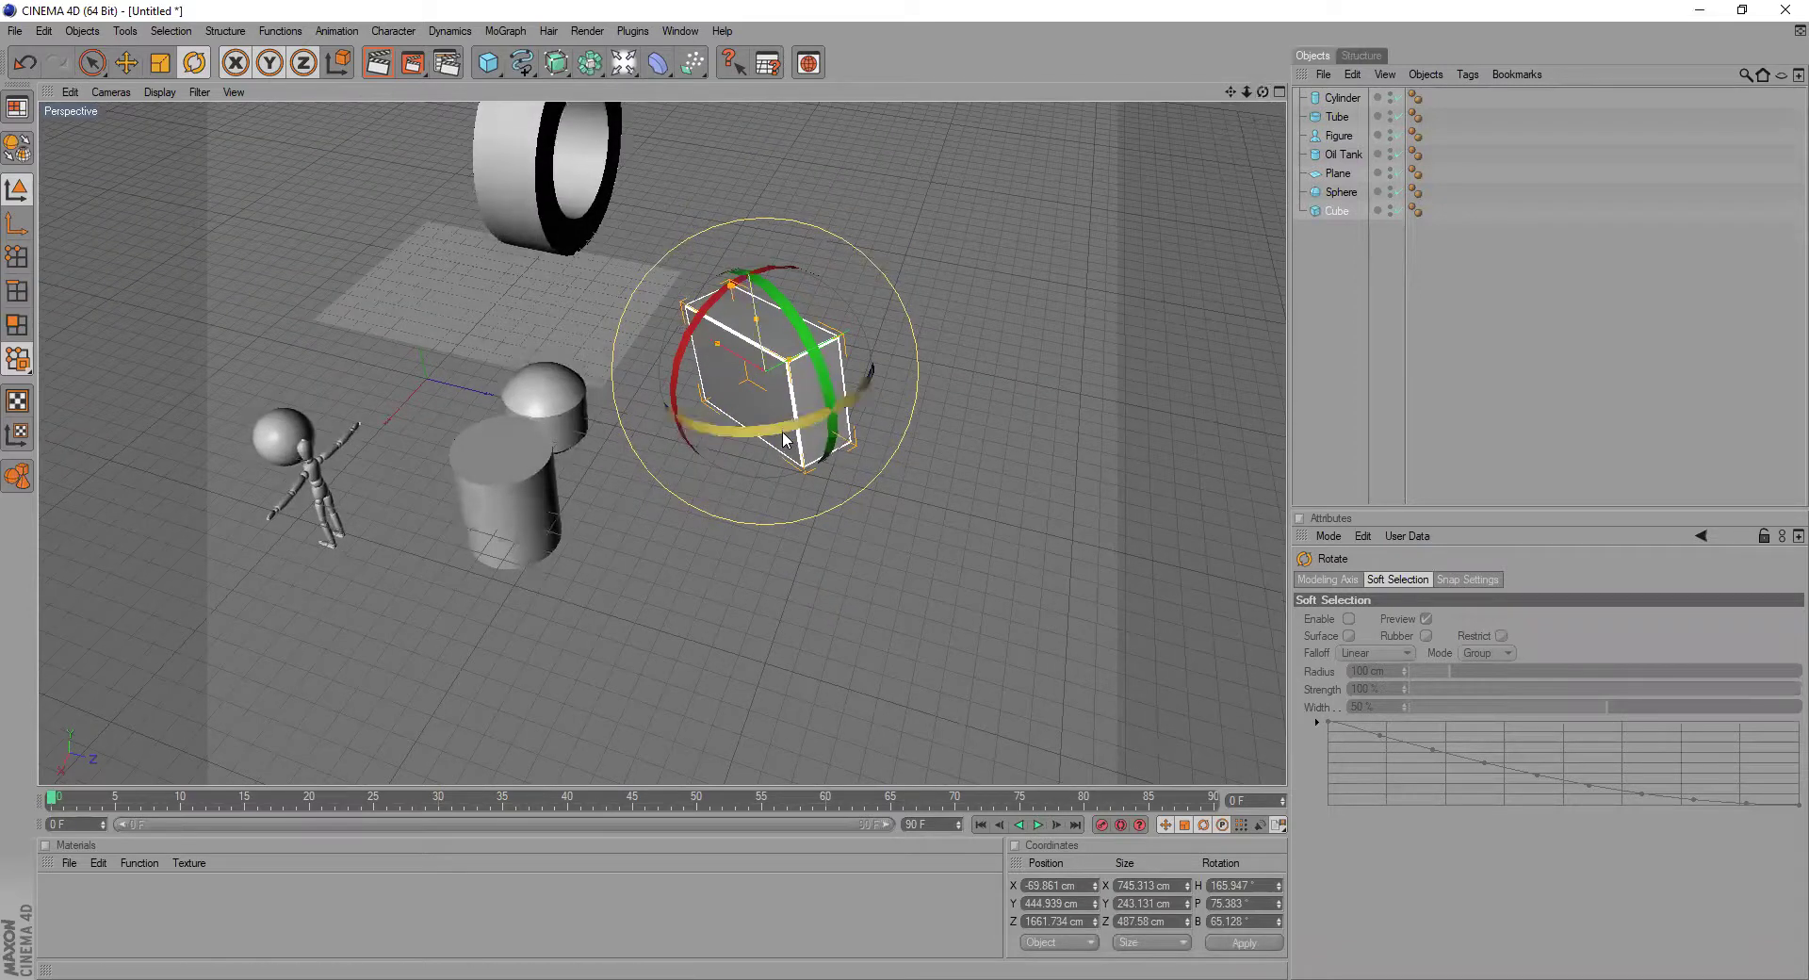
{"action": "left_click_drag", "start_coordinate": [782, 430], "coordinate": [650, 426]}
{"action": "left_click_drag", "start_coordinate": [825, 318], "coordinate": [759, 300]}
{"action": "left_click_drag", "start_coordinate": [748, 441], "coordinate": [813, 415]}
{"action": "left_click_drag", "start_coordinate": [765, 307], "coordinate": [784, 354]}
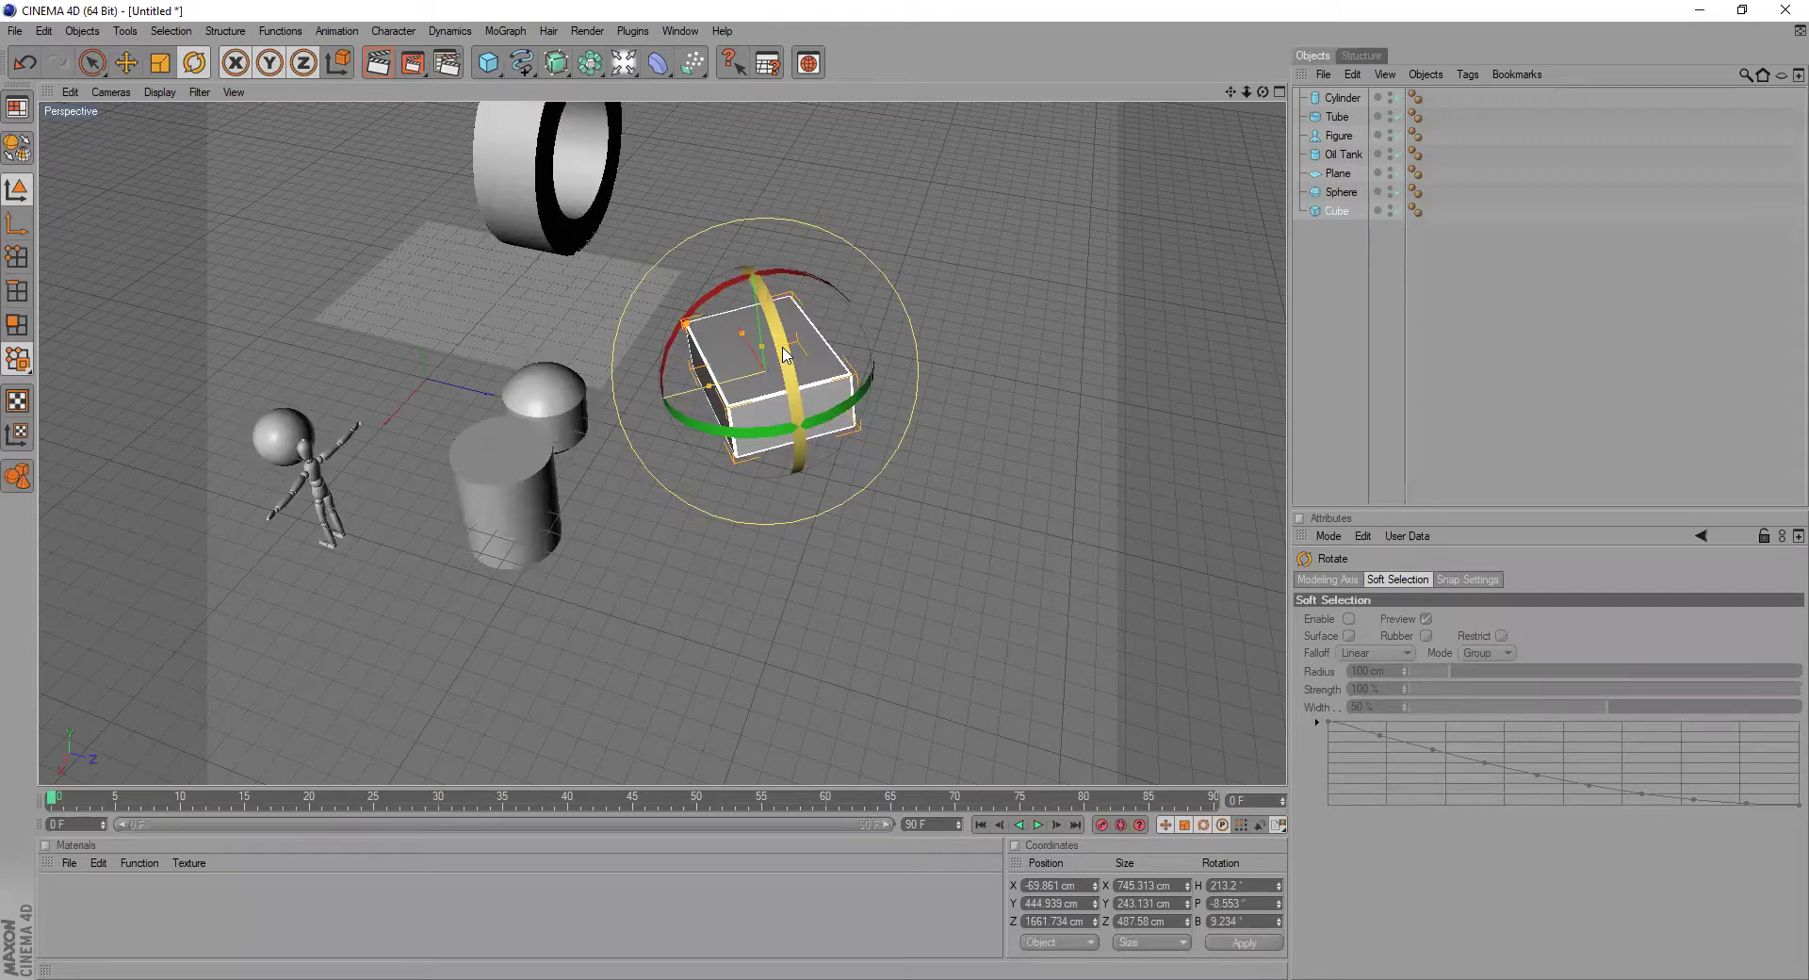
- Undo all of the cube's rotations and its scaling
{"action": "left_click", "coordinate": [19, 66]}
{"action": "left_click", "coordinate": [19, 66]}
{"action": "left_click", "coordinate": [18, 66]}
{"action": "left_click", "coordinate": [19, 66]}
{"action": "left_click", "coordinate": [19, 66]}
{"action": "left_click", "coordinate": [19, 66]}
{"action": "left_click", "coordinate": [18, 66]}
{"action": "left_click", "coordinate": [19, 66]}
{"action": "left_click", "coordinate": [19, 66]}
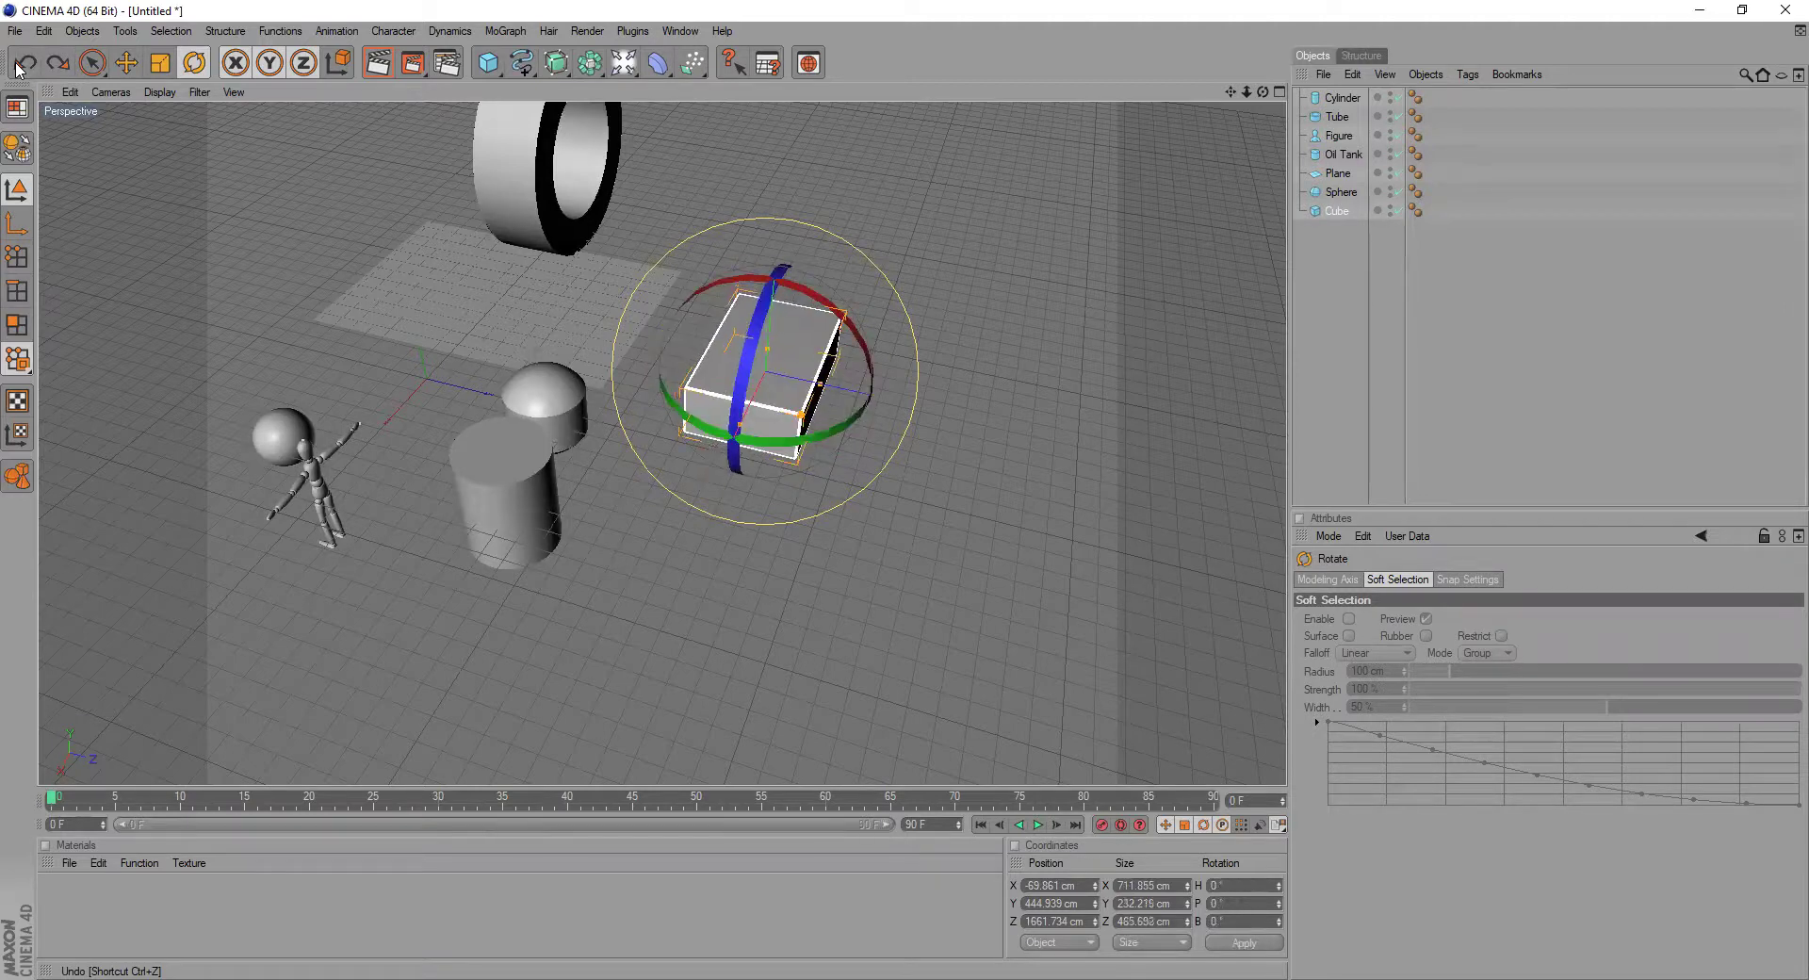
{"action": "left_click", "coordinate": [19, 66]}
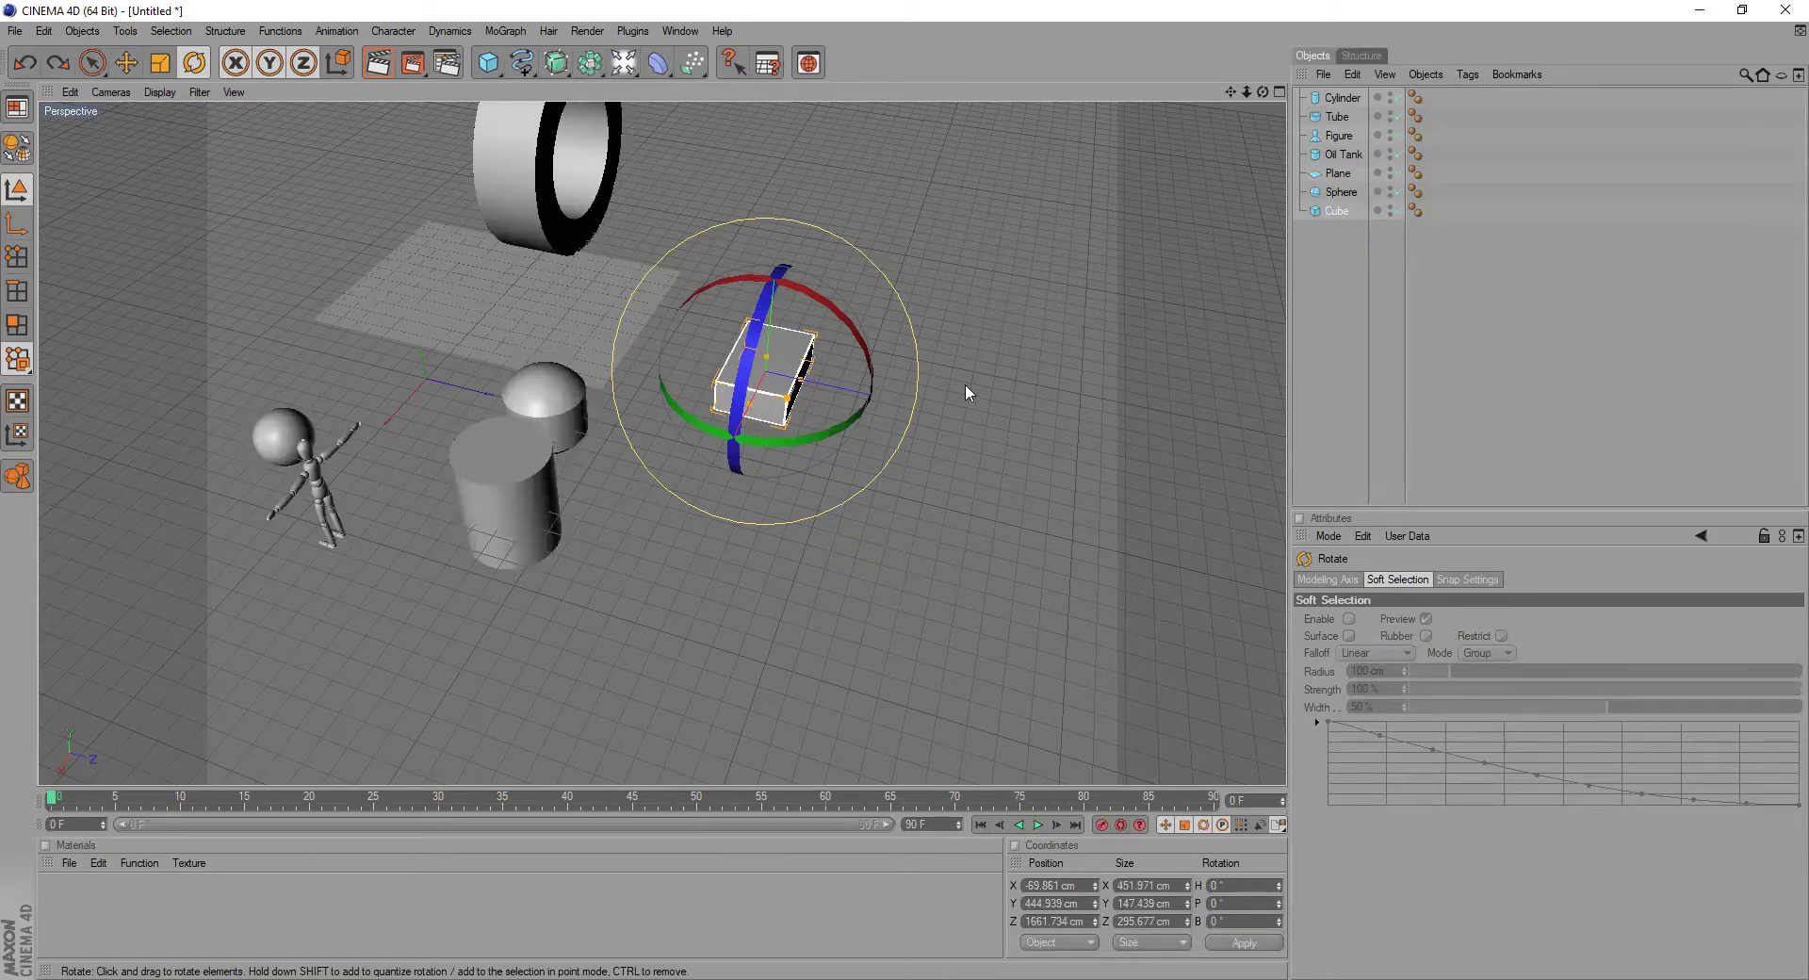
- Move the cube along X and Z to about X -1344 cm, Z 1743 cm, in front of the tube
{"action": "left_click_drag", "start_coordinate": [1262, 91], "coordinate": [886, 490]}
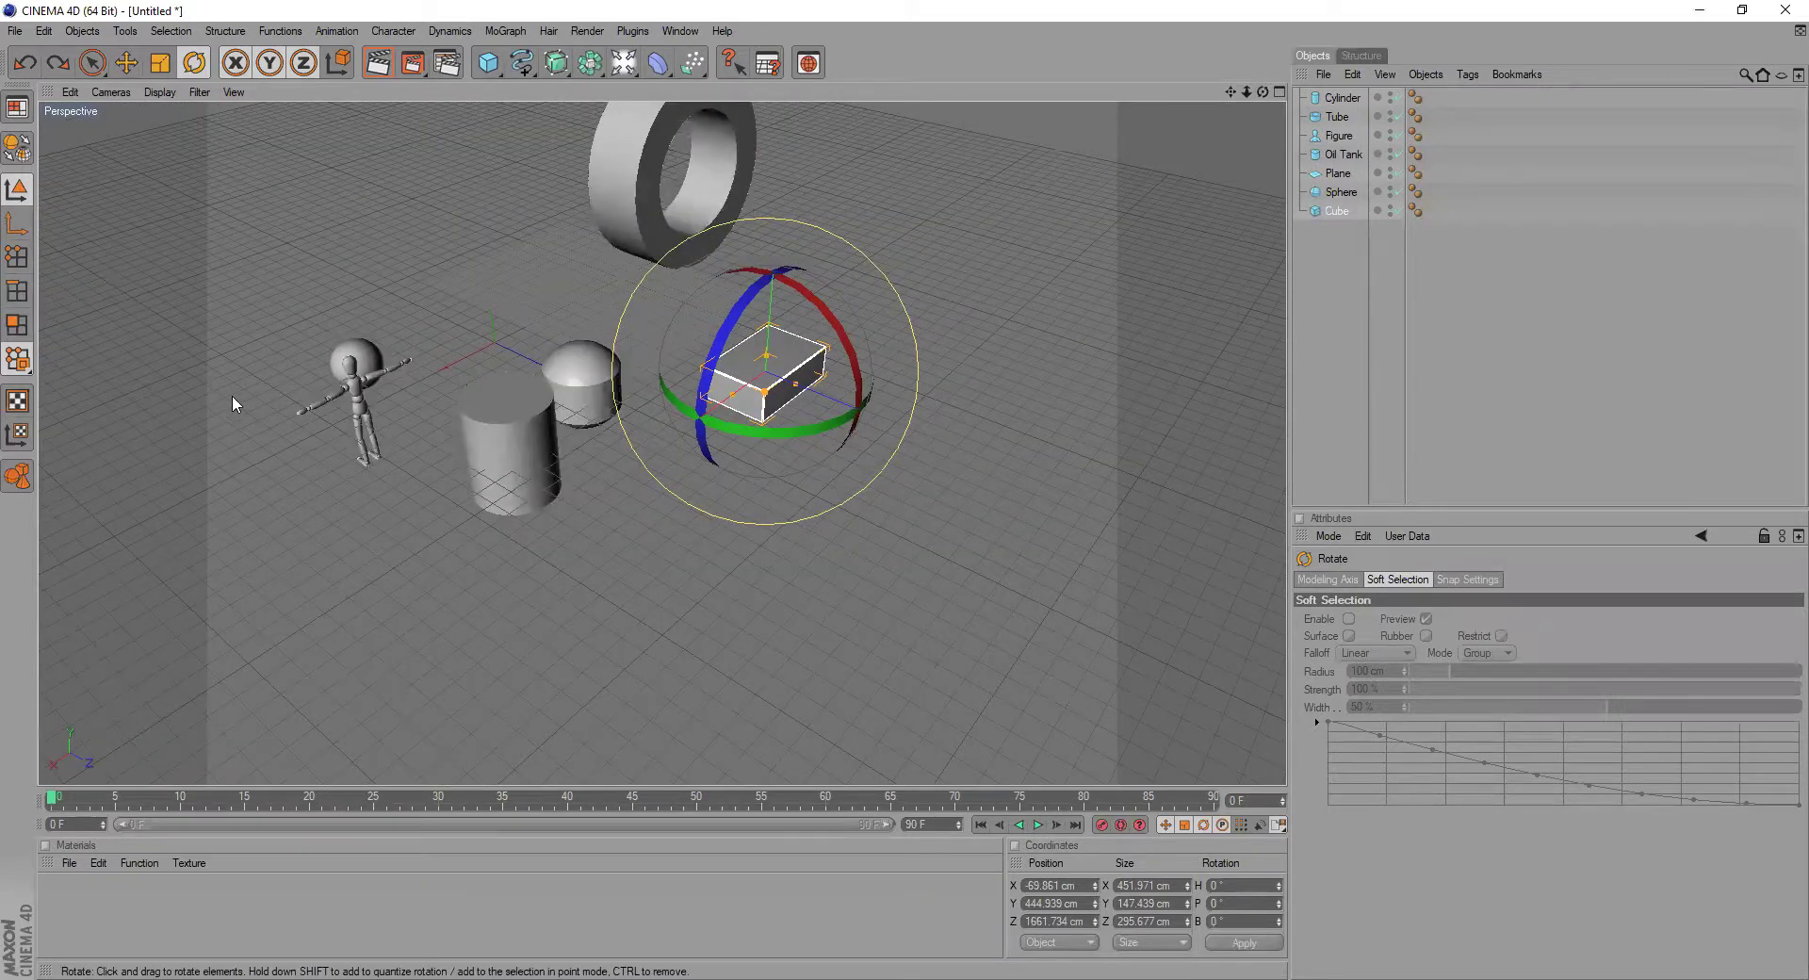
{"action": "key", "text": "e"}
{"action": "left_click_drag", "start_coordinate": [1262, 91], "coordinate": [946, 388]}
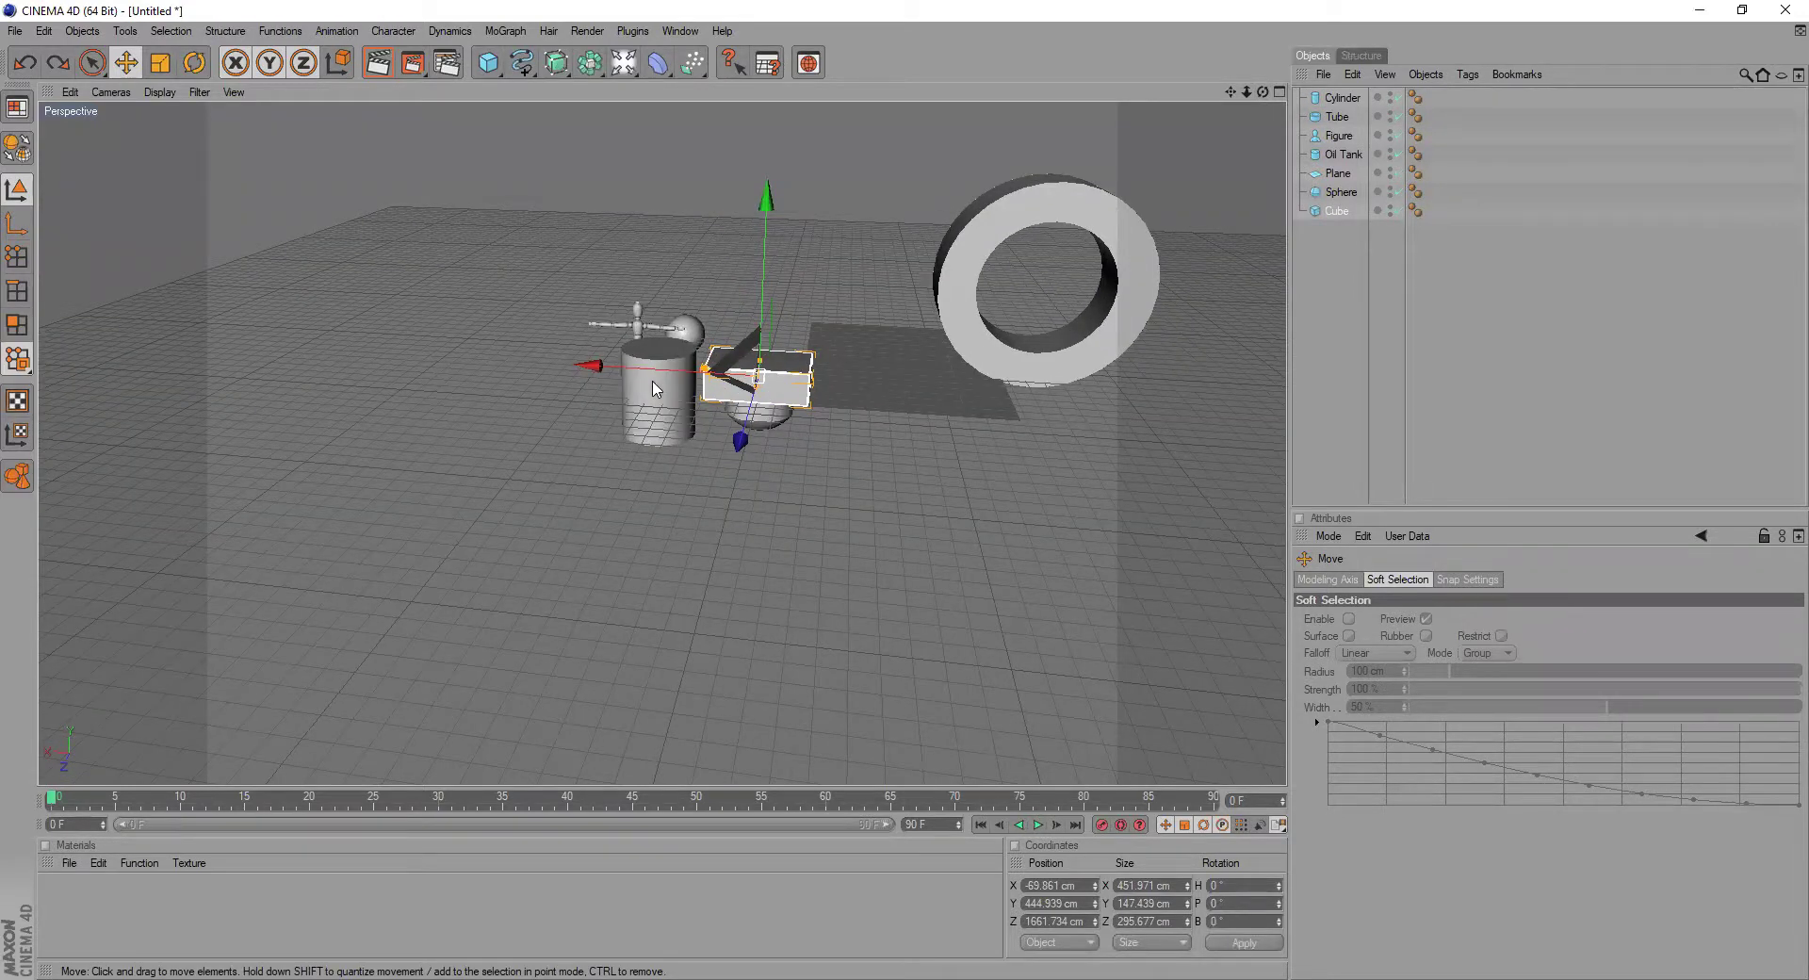
{"action": "left_click_drag", "start_coordinate": [658, 369], "coordinate": [959, 386]}
{"action": "left_click_drag", "start_coordinate": [1229, 91], "coordinate": [1042, 107]}
{"action": "left_click_drag", "start_coordinate": [824, 497], "coordinate": [817, 508]}
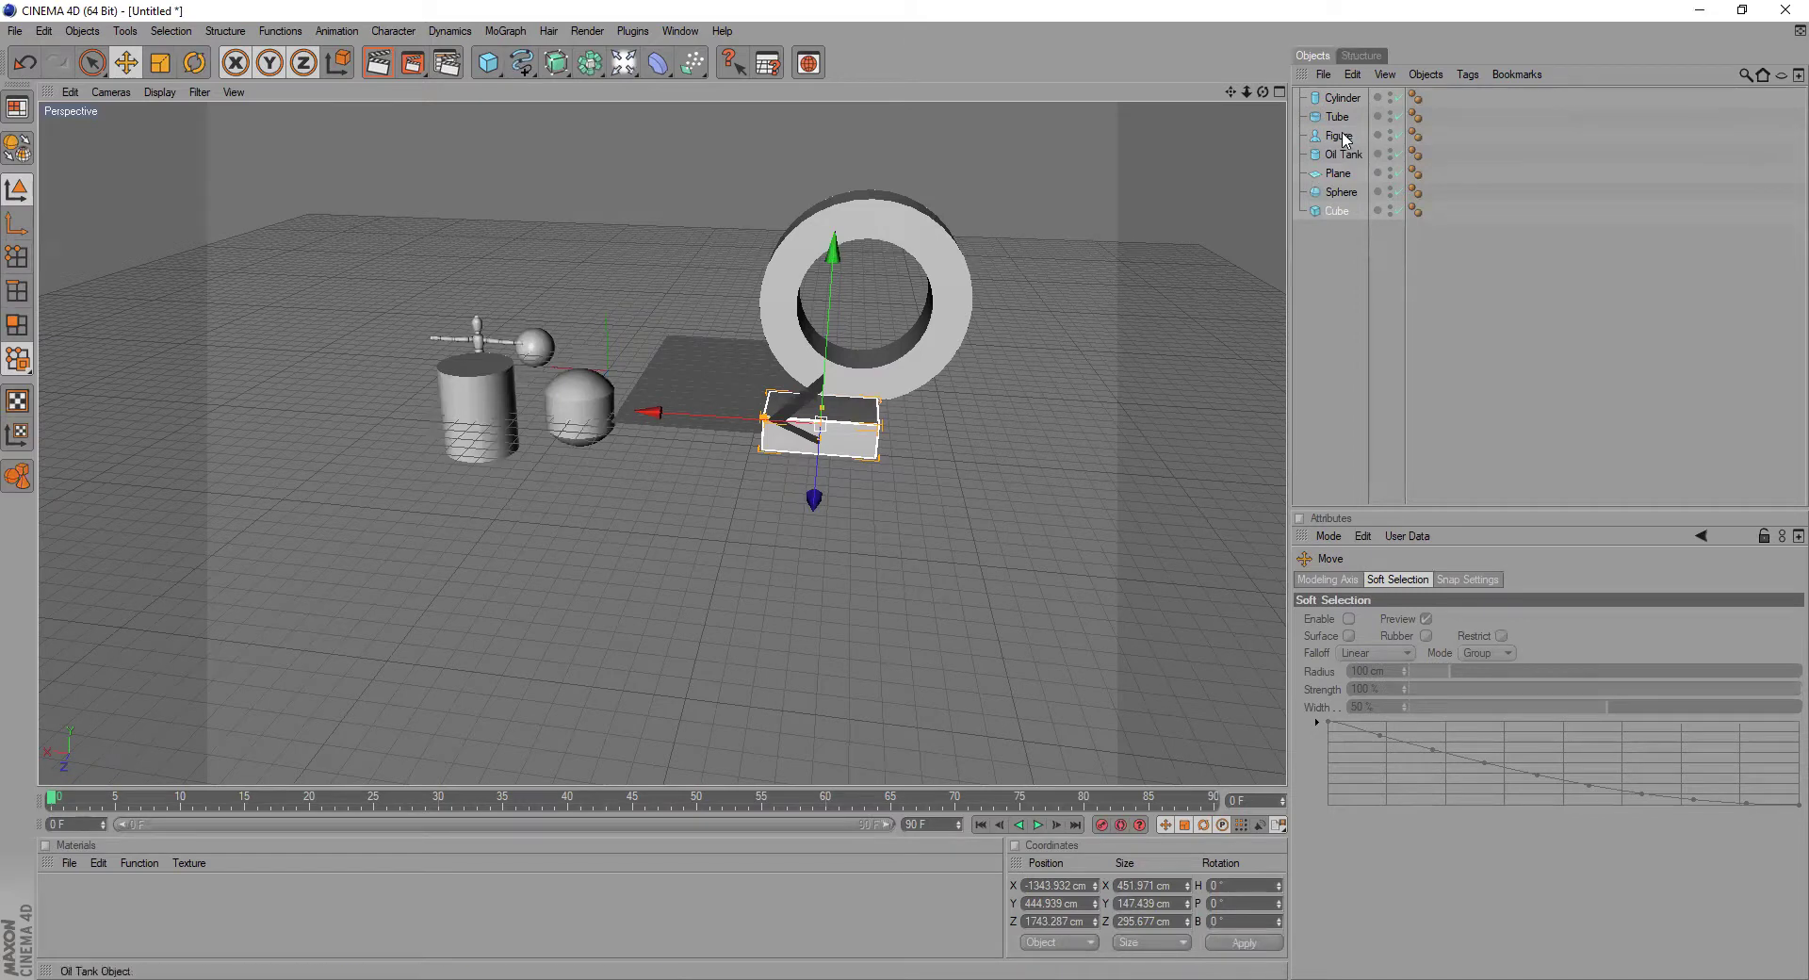
- In the four-view layout, move the cube onto the tube in the Top view, to about X -1507 cm, Z 33 cm
{"action": "left_click", "coordinate": [1278, 92]}
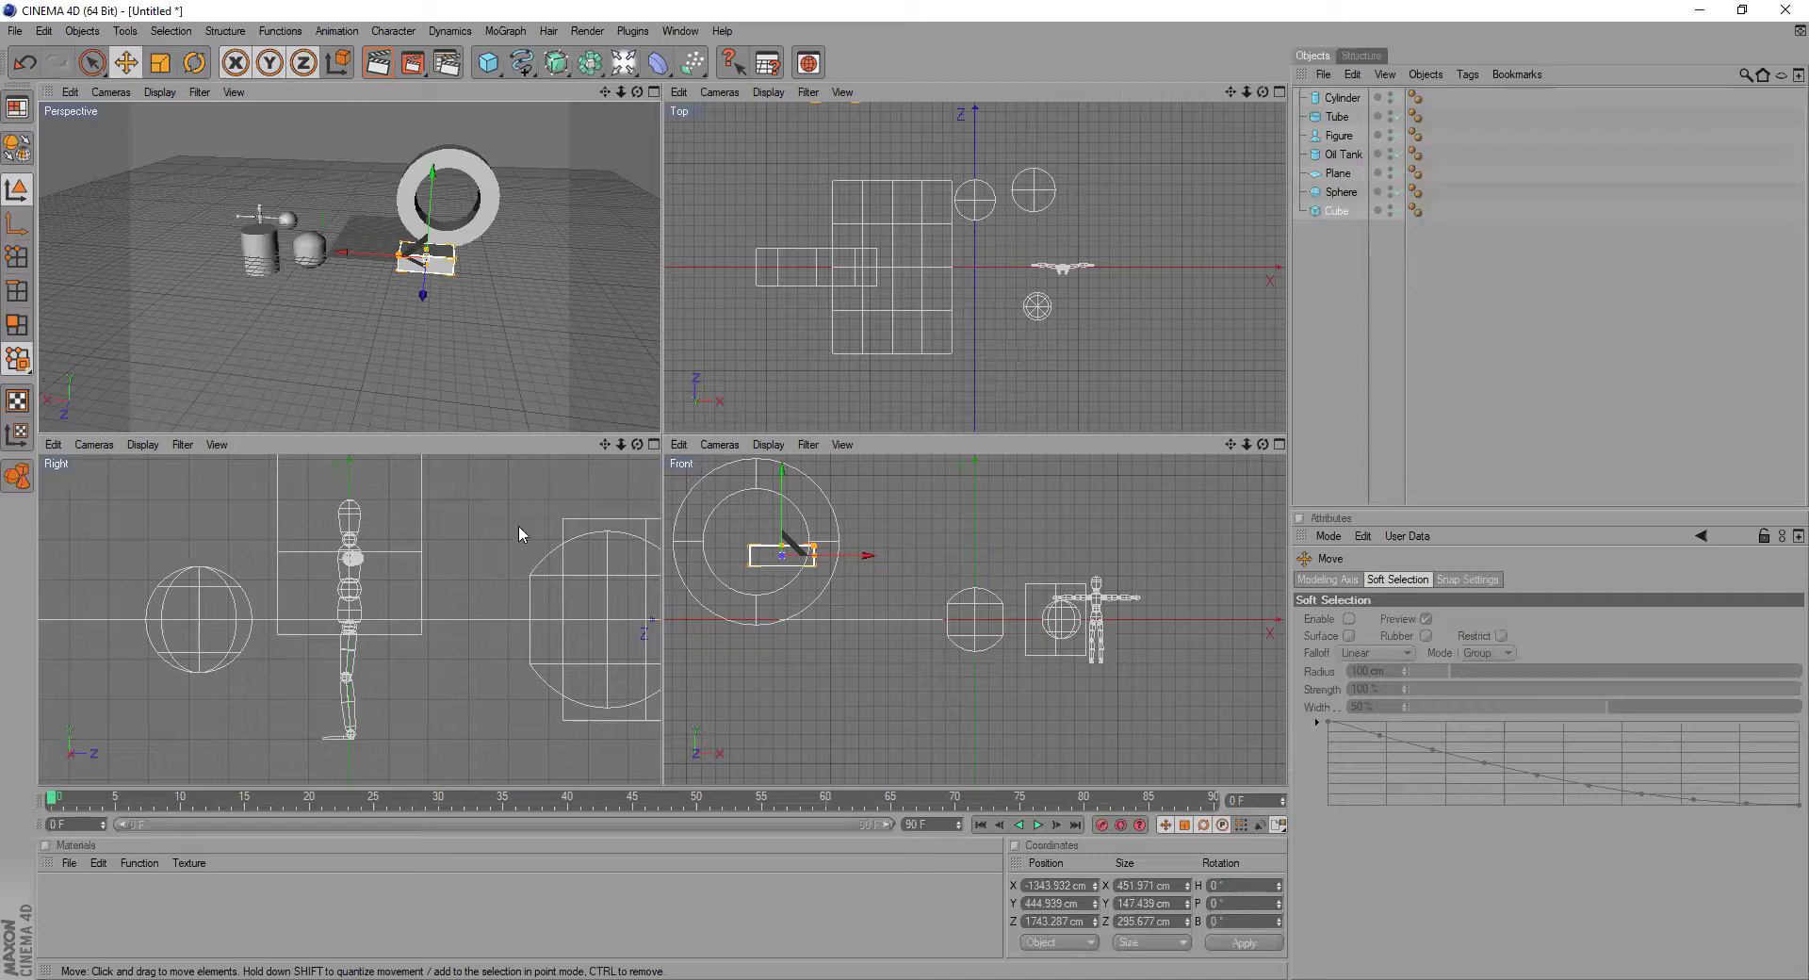
{"action": "scroll", "coordinate": [899, 268], "scroll_direction": "down", "scroll_amount": 3}
{"action": "scroll", "coordinate": [950, 256], "scroll_direction": "up", "scroll_amount": 2}
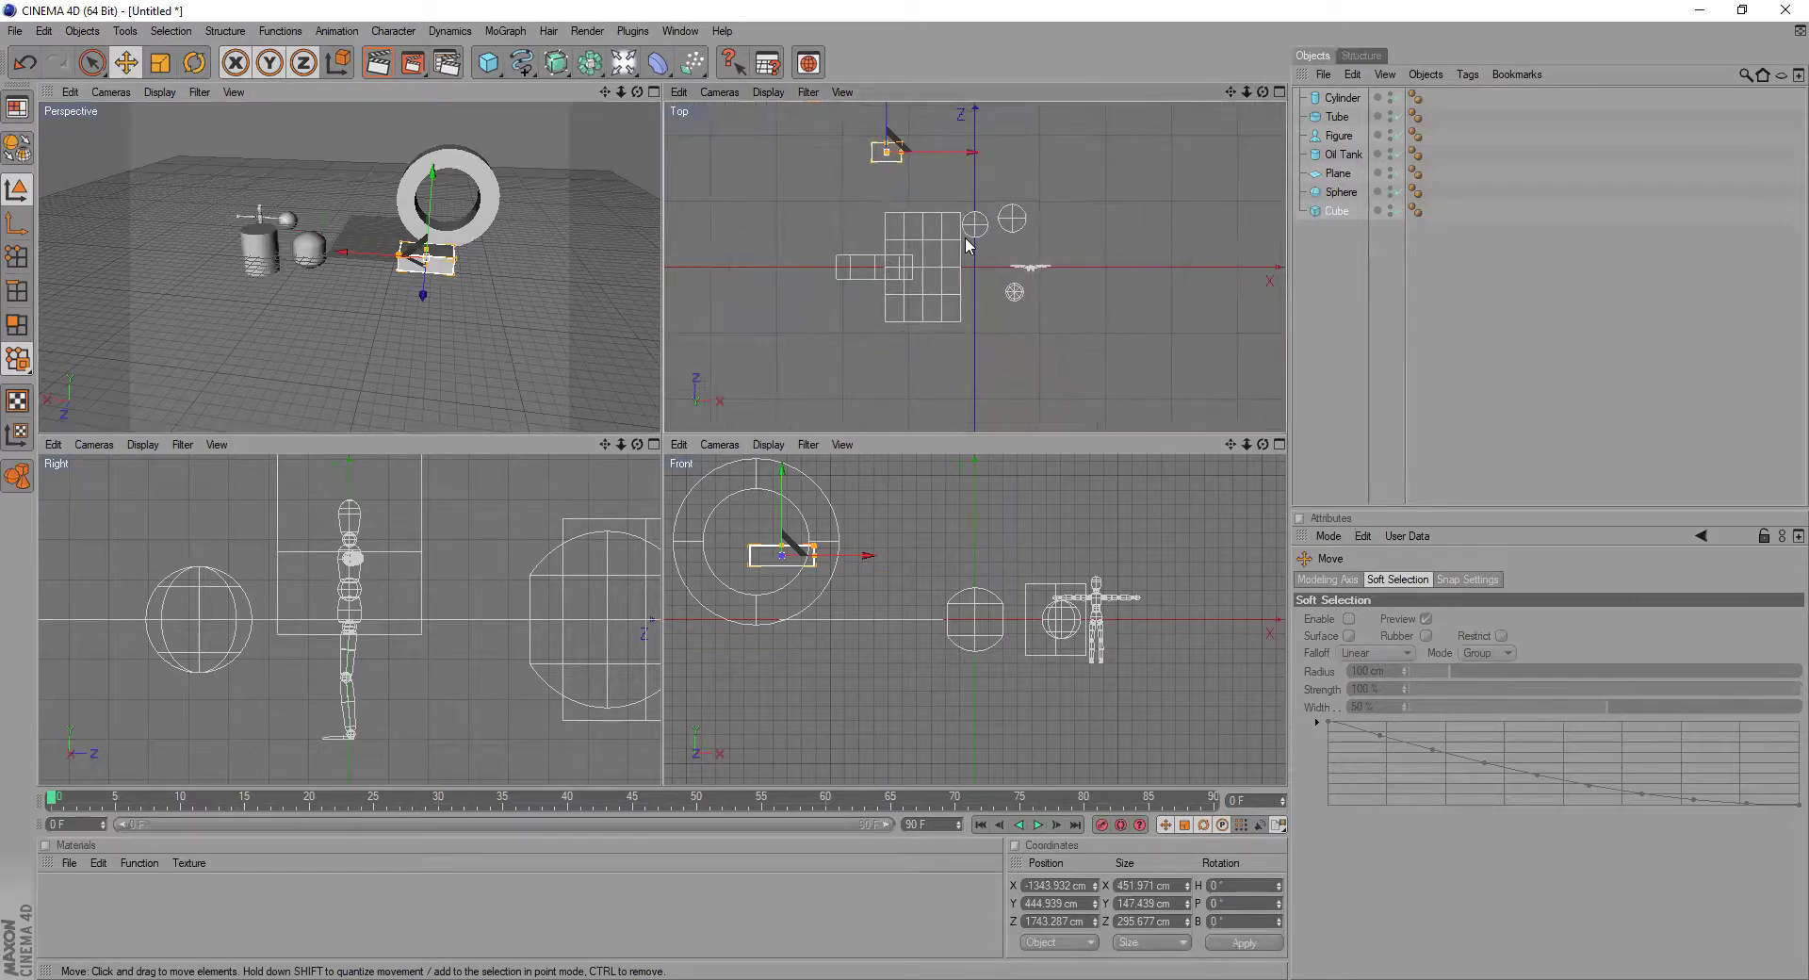
{"action": "scroll", "coordinate": [952, 249], "scroll_direction": "up", "scroll_amount": 1}
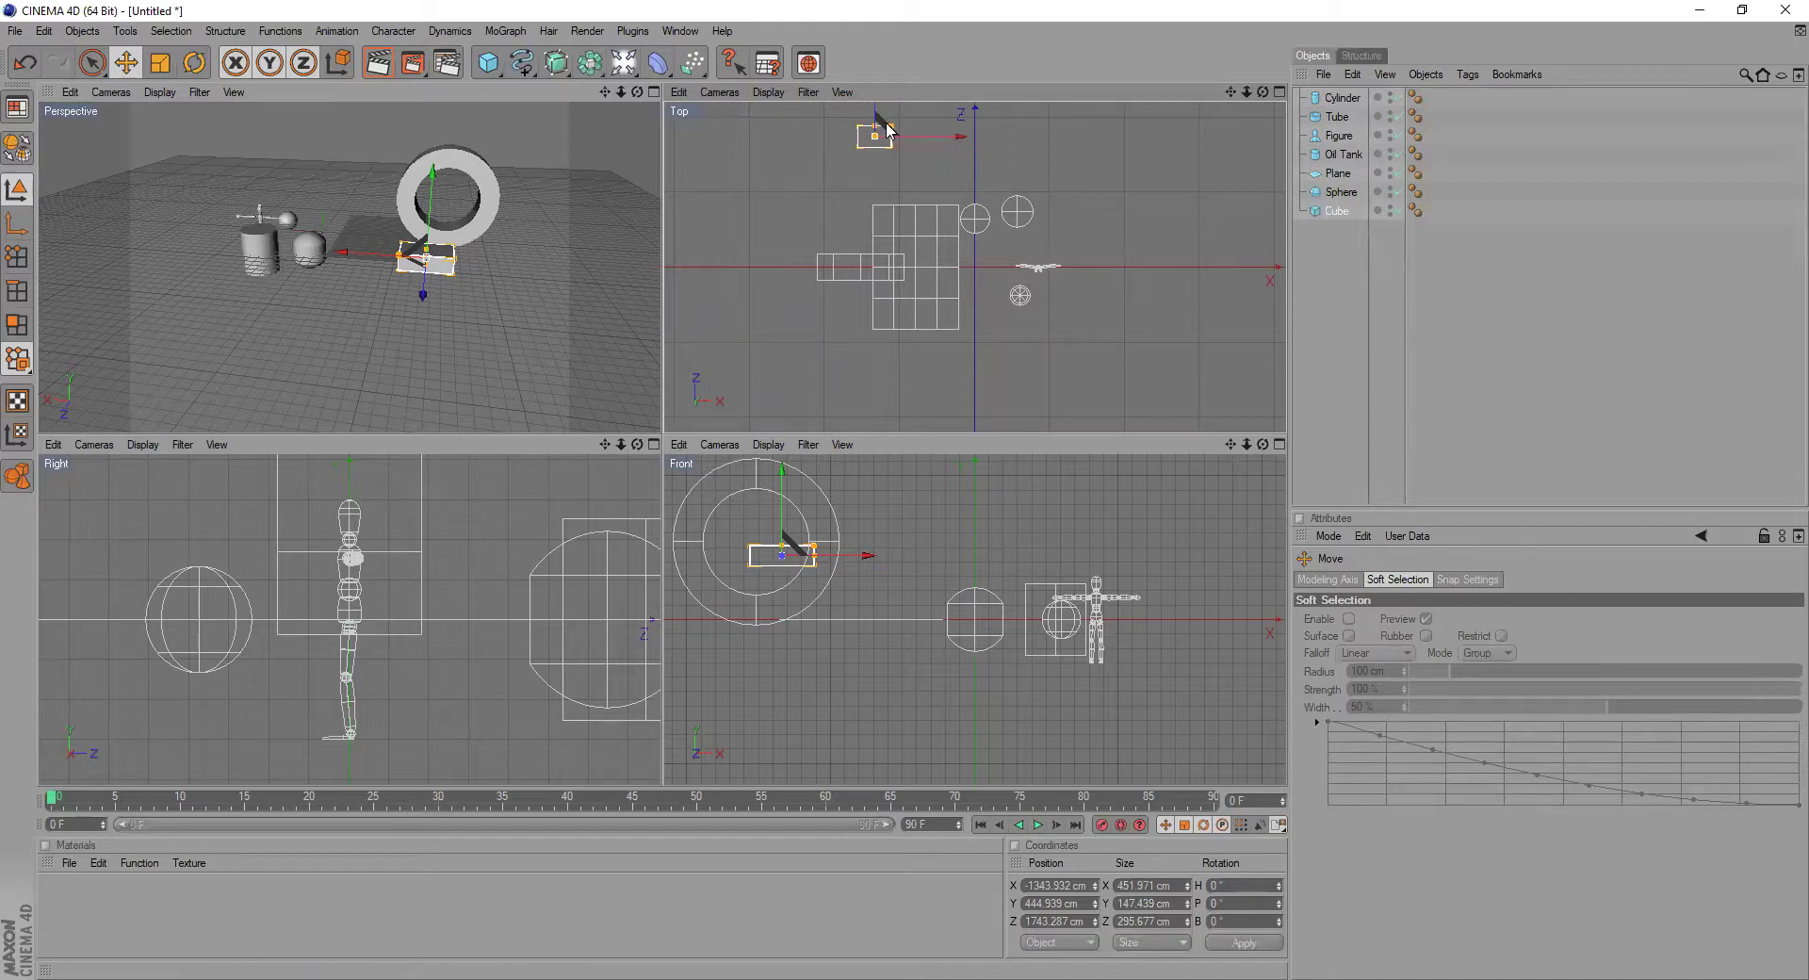
{"action": "left_click", "coordinate": [928, 149]}
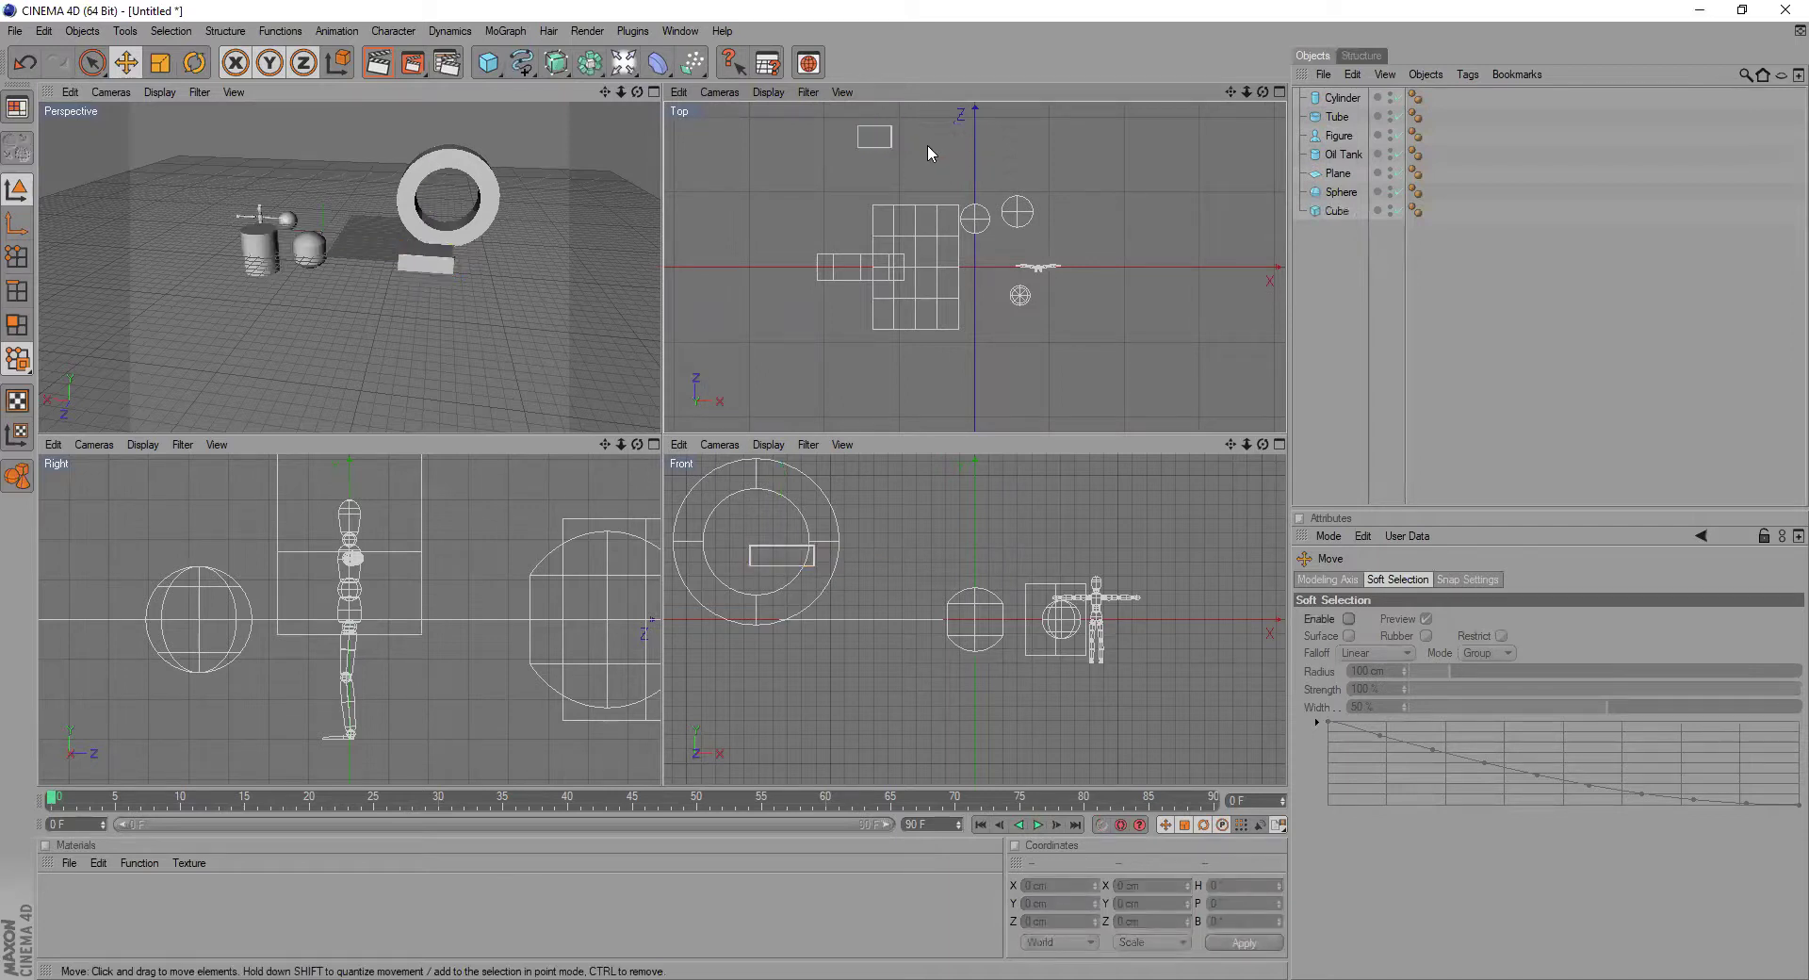
{"action": "left_click", "coordinate": [876, 142]}
{"action": "left_click_drag", "start_coordinate": [875, 113], "coordinate": [943, 264]}
- Try moving the cube along Z to about 3039 cm in the Top view, and undo that move
{"action": "left_click_drag", "start_coordinate": [862, 203], "coordinate": [863, 0]}
{"action": "scroll", "coordinate": [872, 268], "scroll_direction": "up", "scroll_amount": 5}
{"action": "scroll", "coordinate": [872, 268], "scroll_direction": "down", "scroll_amount": 6}
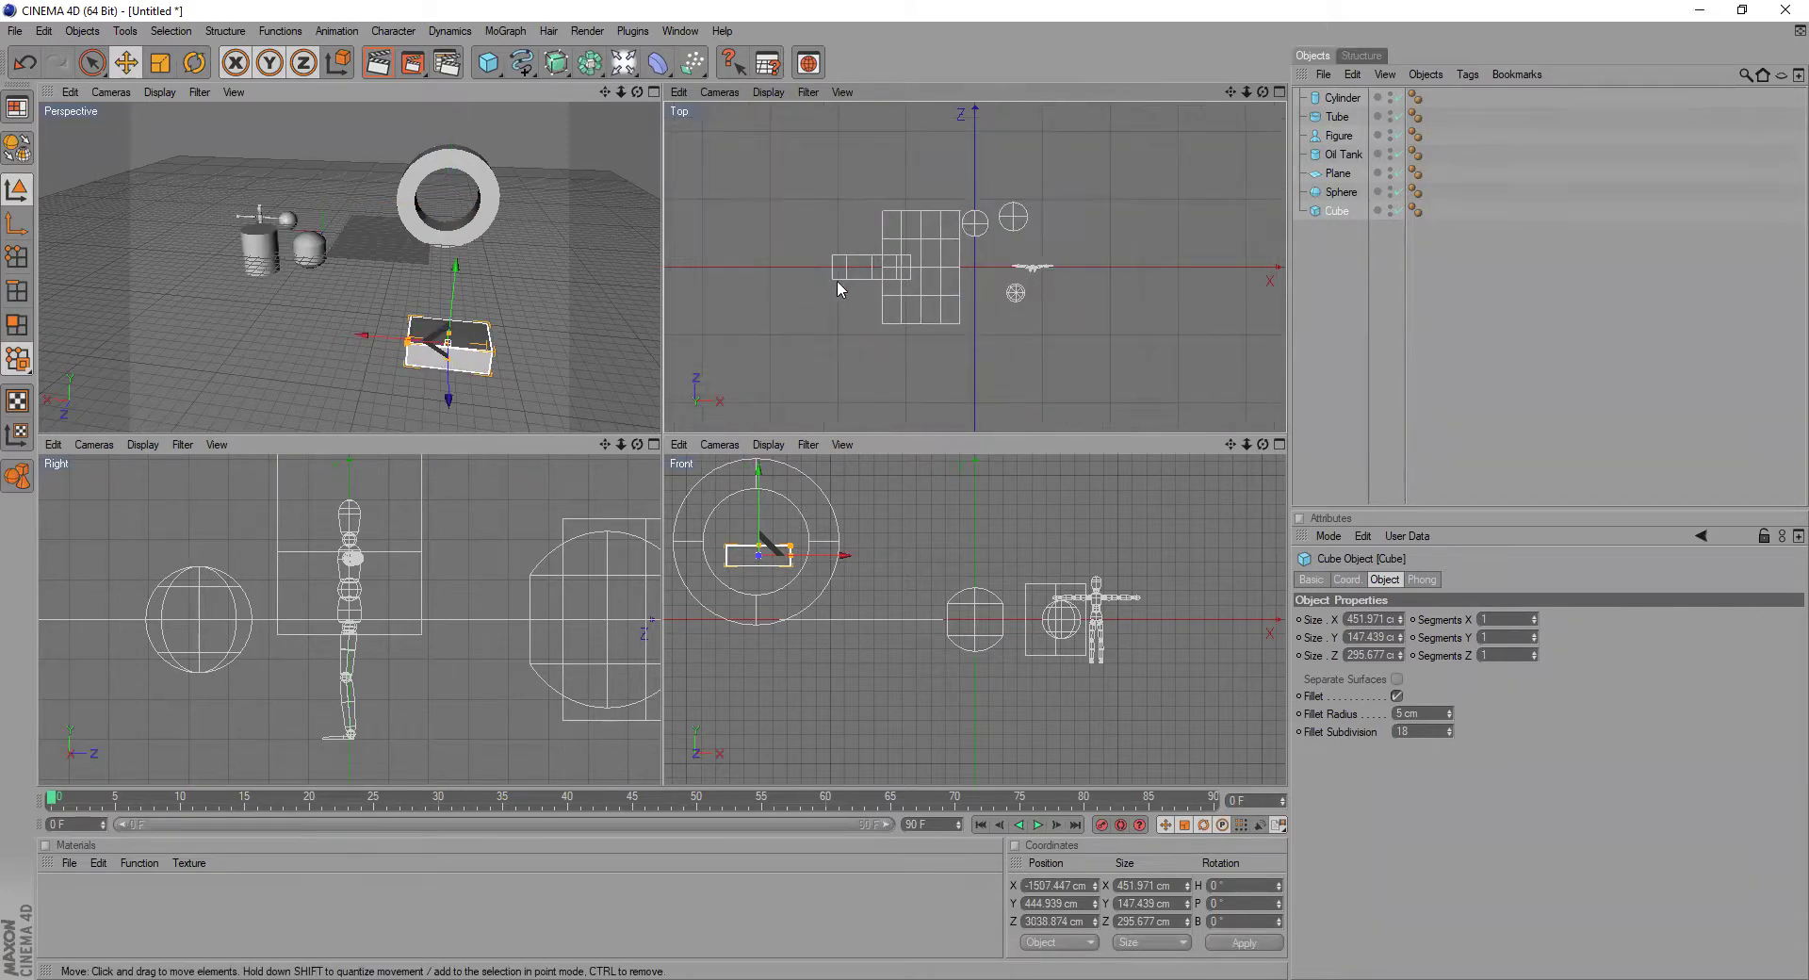
{"action": "key", "text": "ctrl+z"}
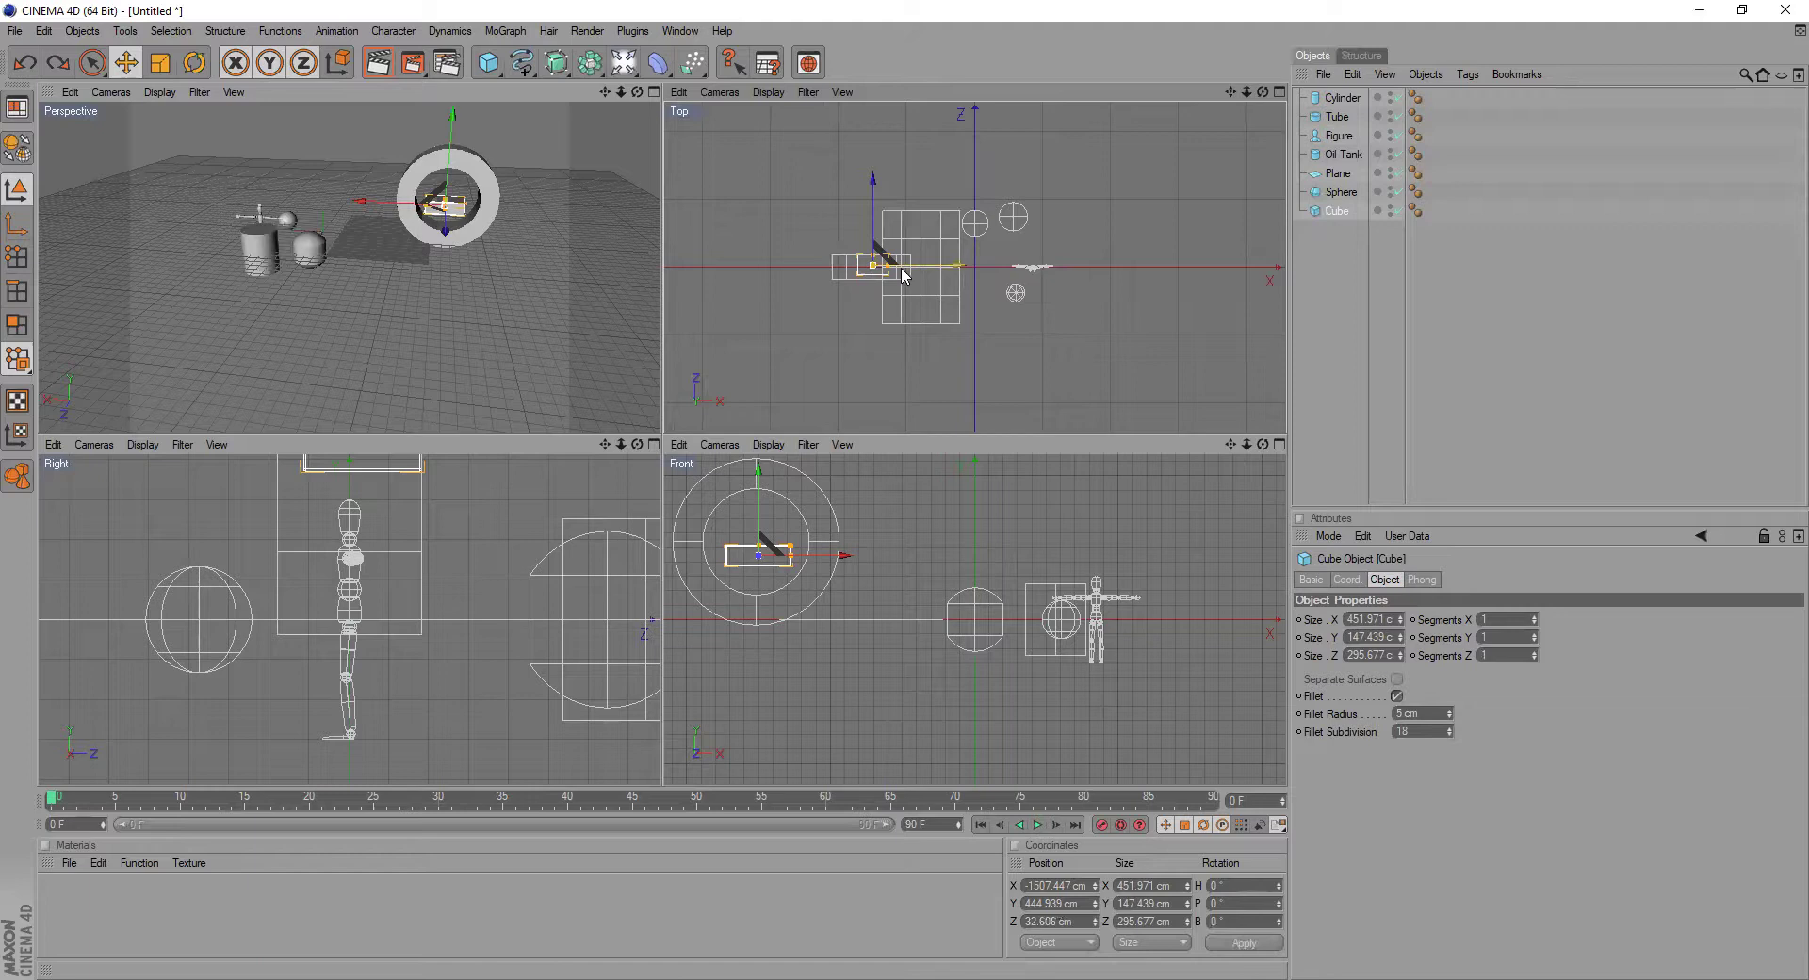
- Align the cube inside the tube's opening using the Top and enlarged Front views, at about X -1480 cm, Y 566 cm
{"action": "scroll", "coordinate": [877, 279], "scroll_direction": "up", "scroll_amount": 2}
{"action": "left_click_drag", "start_coordinate": [876, 265], "coordinate": [867, 264]}
{"action": "left_click_drag", "start_coordinate": [929, 549], "coordinate": [928, 549]}
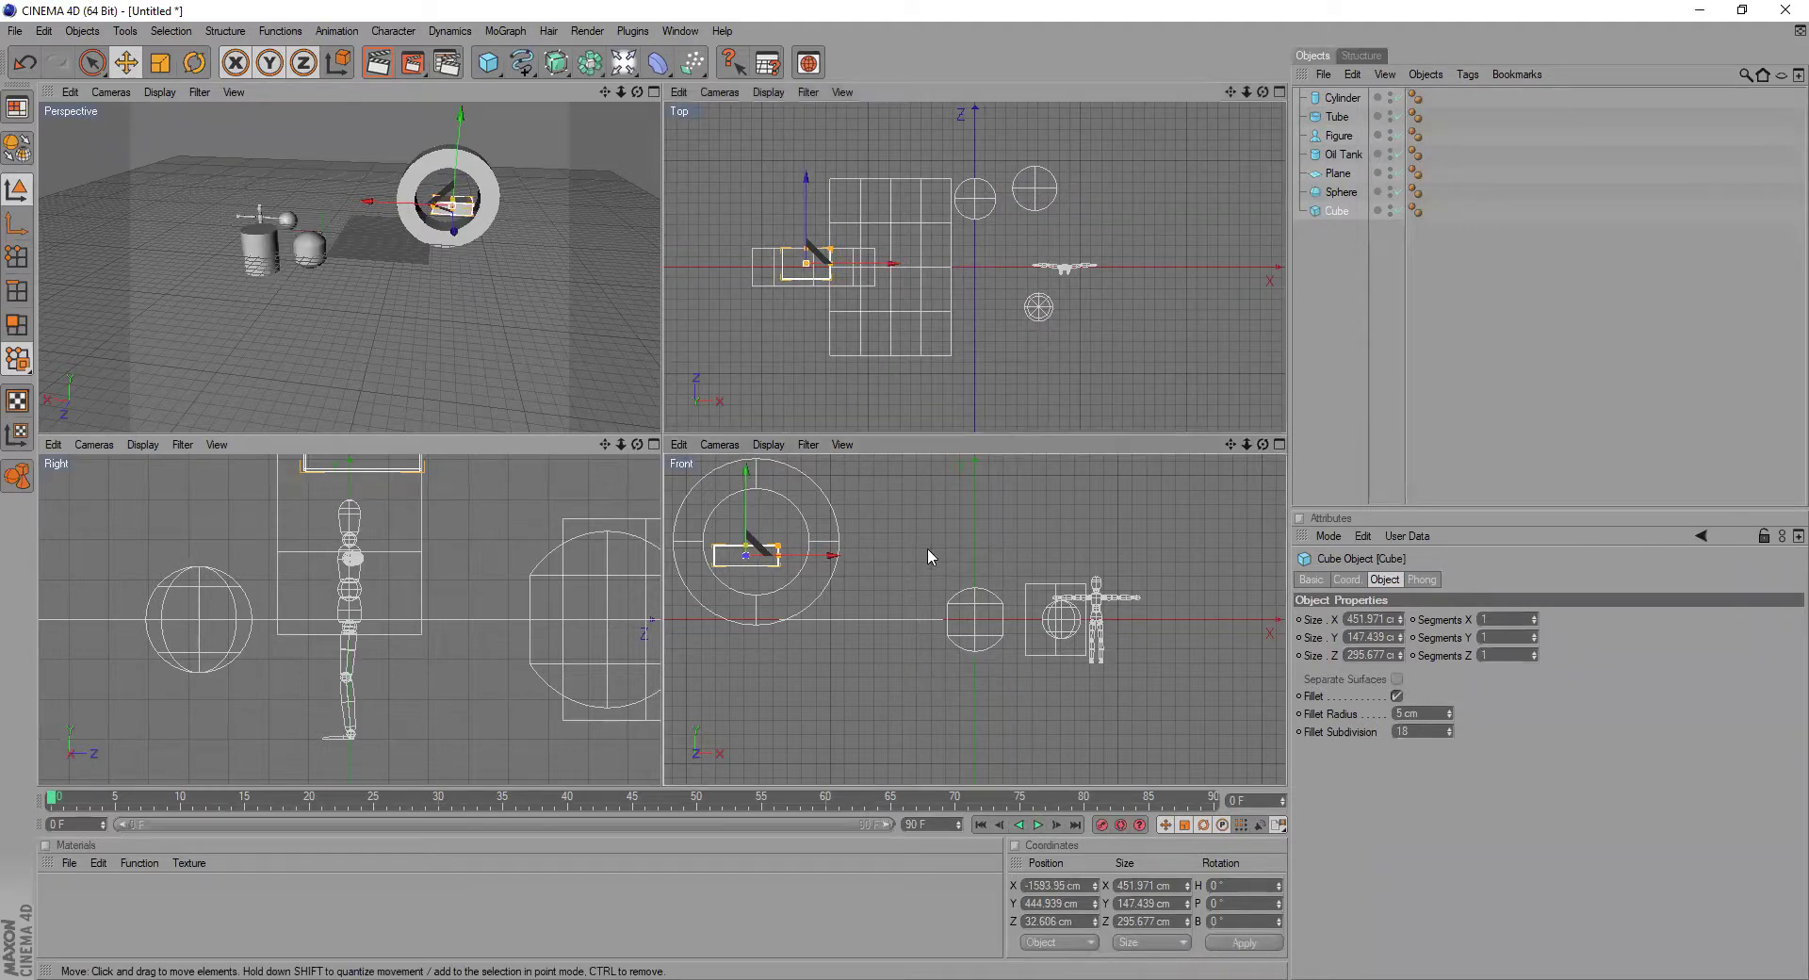
{"action": "middle_click", "coordinate": [787, 539]}
{"action": "middle_click_drag", "start_coordinate": [277, 300], "coordinate": [929, 404], "text": "alt"}
{"action": "left_click_drag", "start_coordinate": [929, 419], "coordinate": [962, 419]}
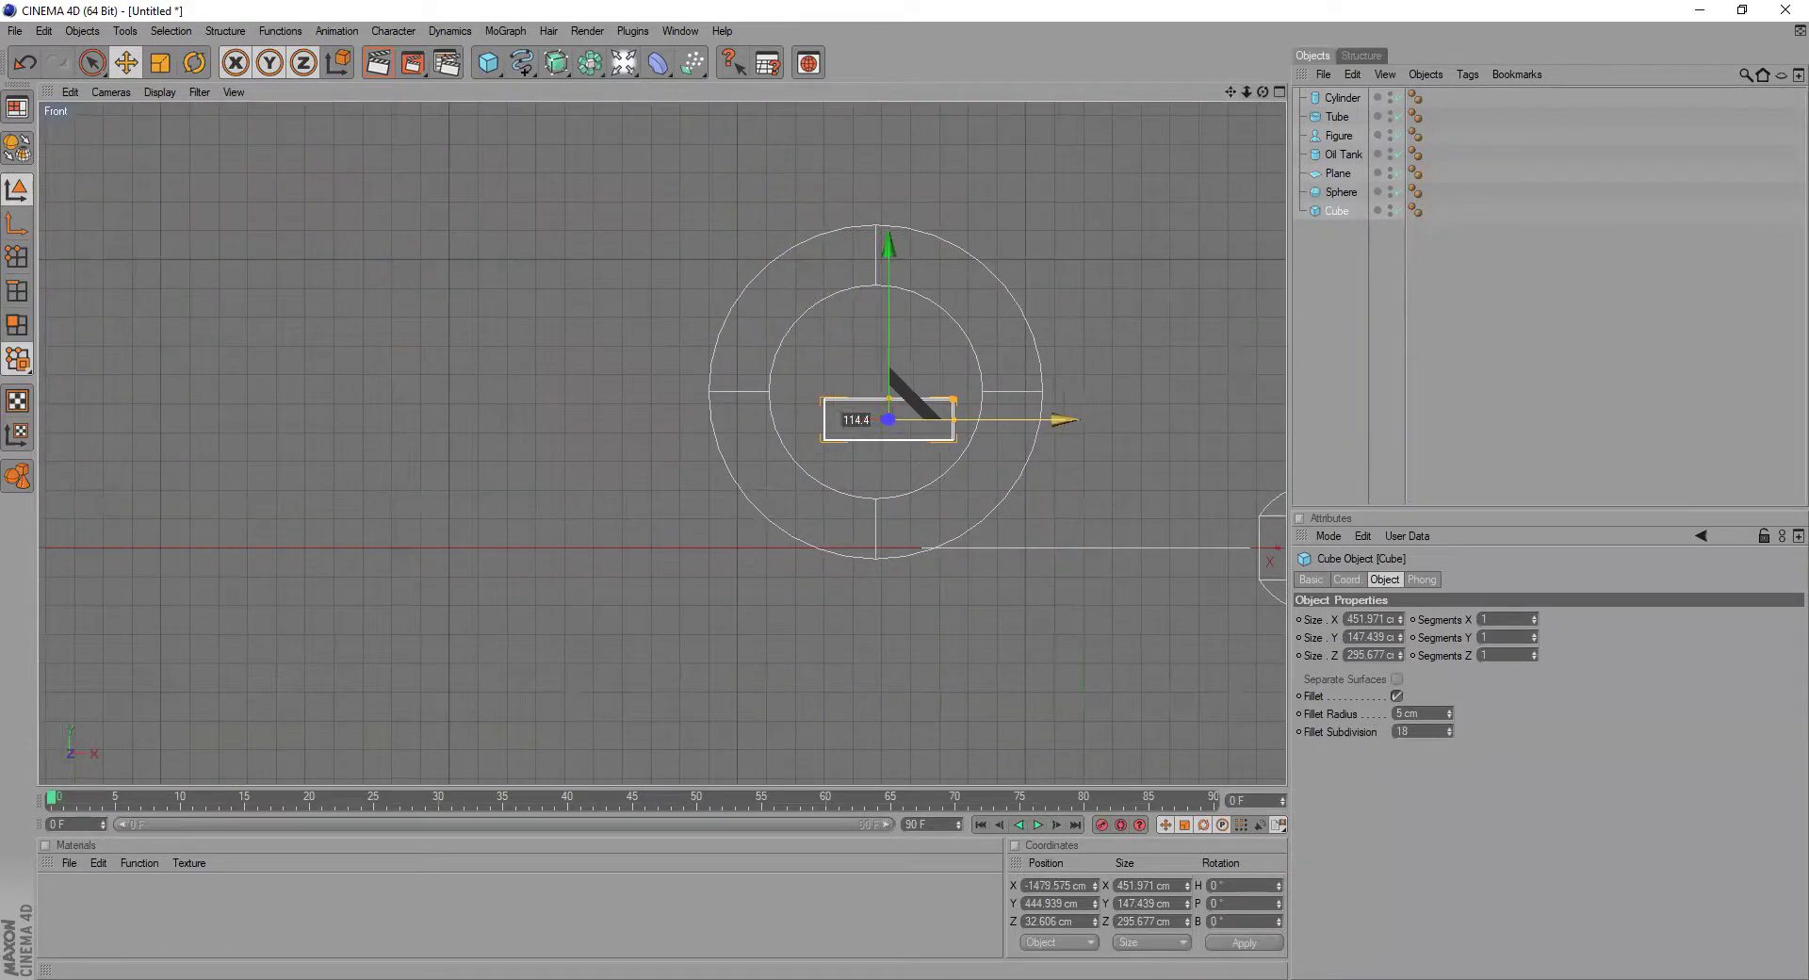
{"action": "left_click_drag", "start_coordinate": [885, 343], "coordinate": [886, 308]}
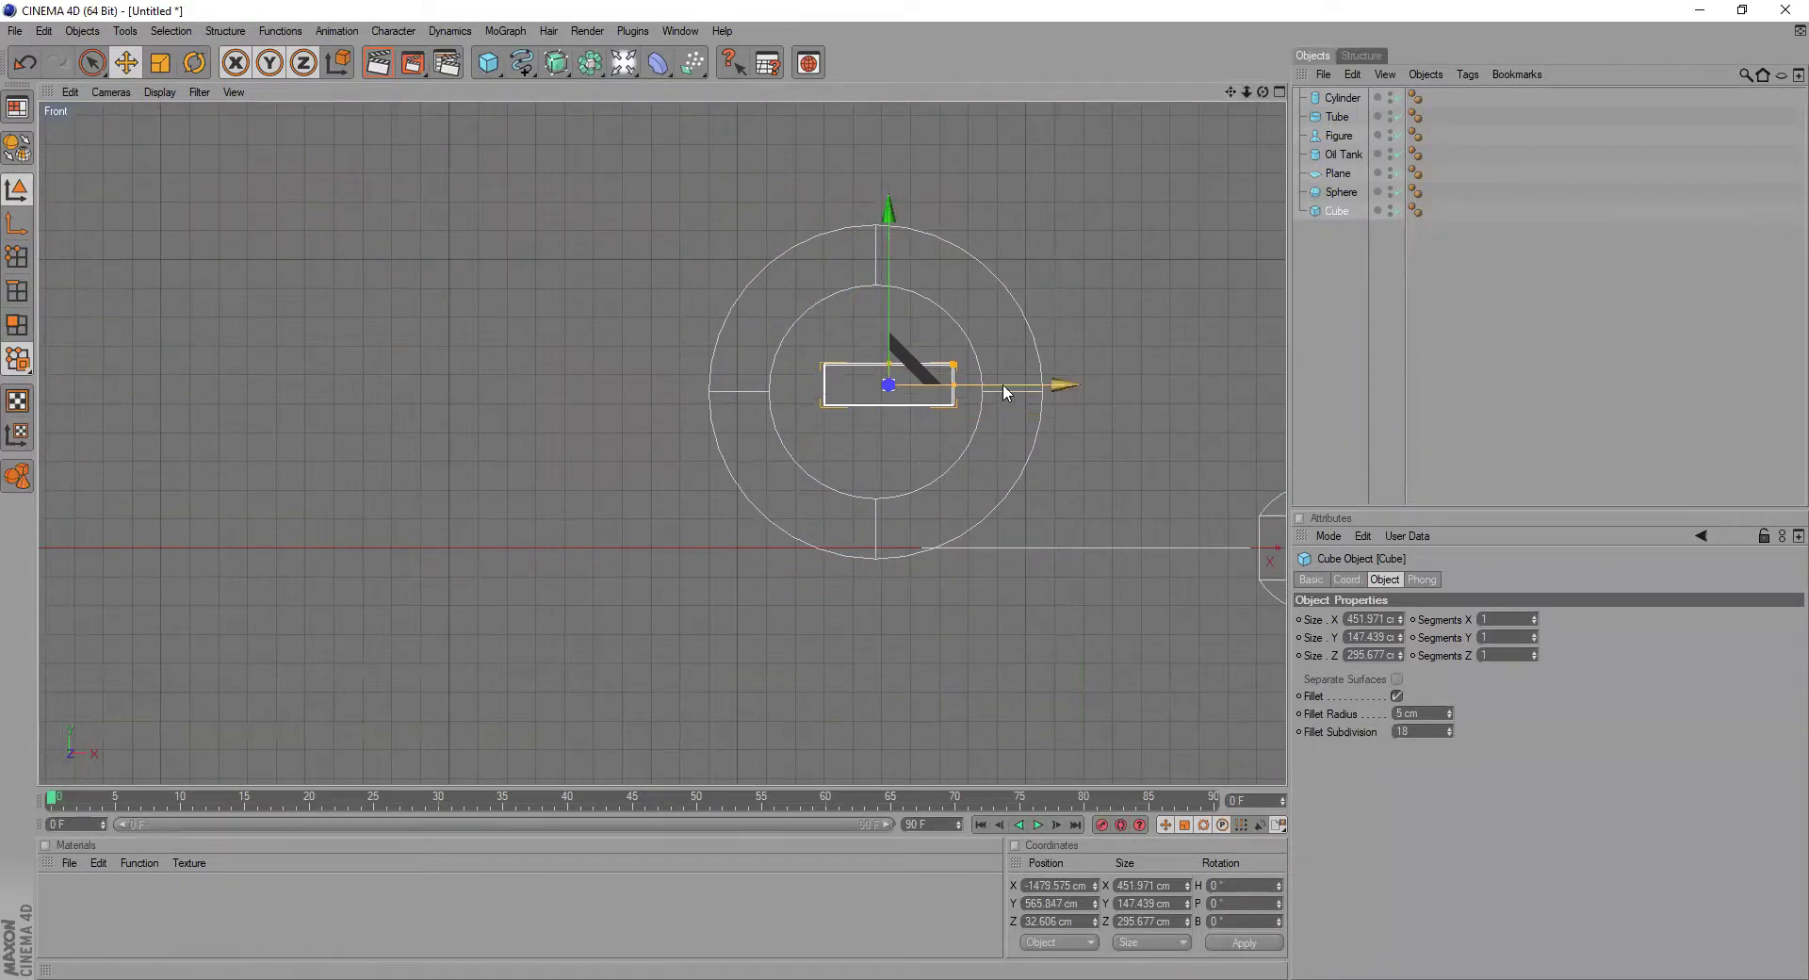
- Centre the cube inside the tube, at about X -1509 cm in the Front view and Z -6 cm in the Right view
{"action": "left_click_drag", "start_coordinate": [1002, 382], "coordinate": [994, 382]}
{"action": "left_click", "coordinate": [1280, 92]}
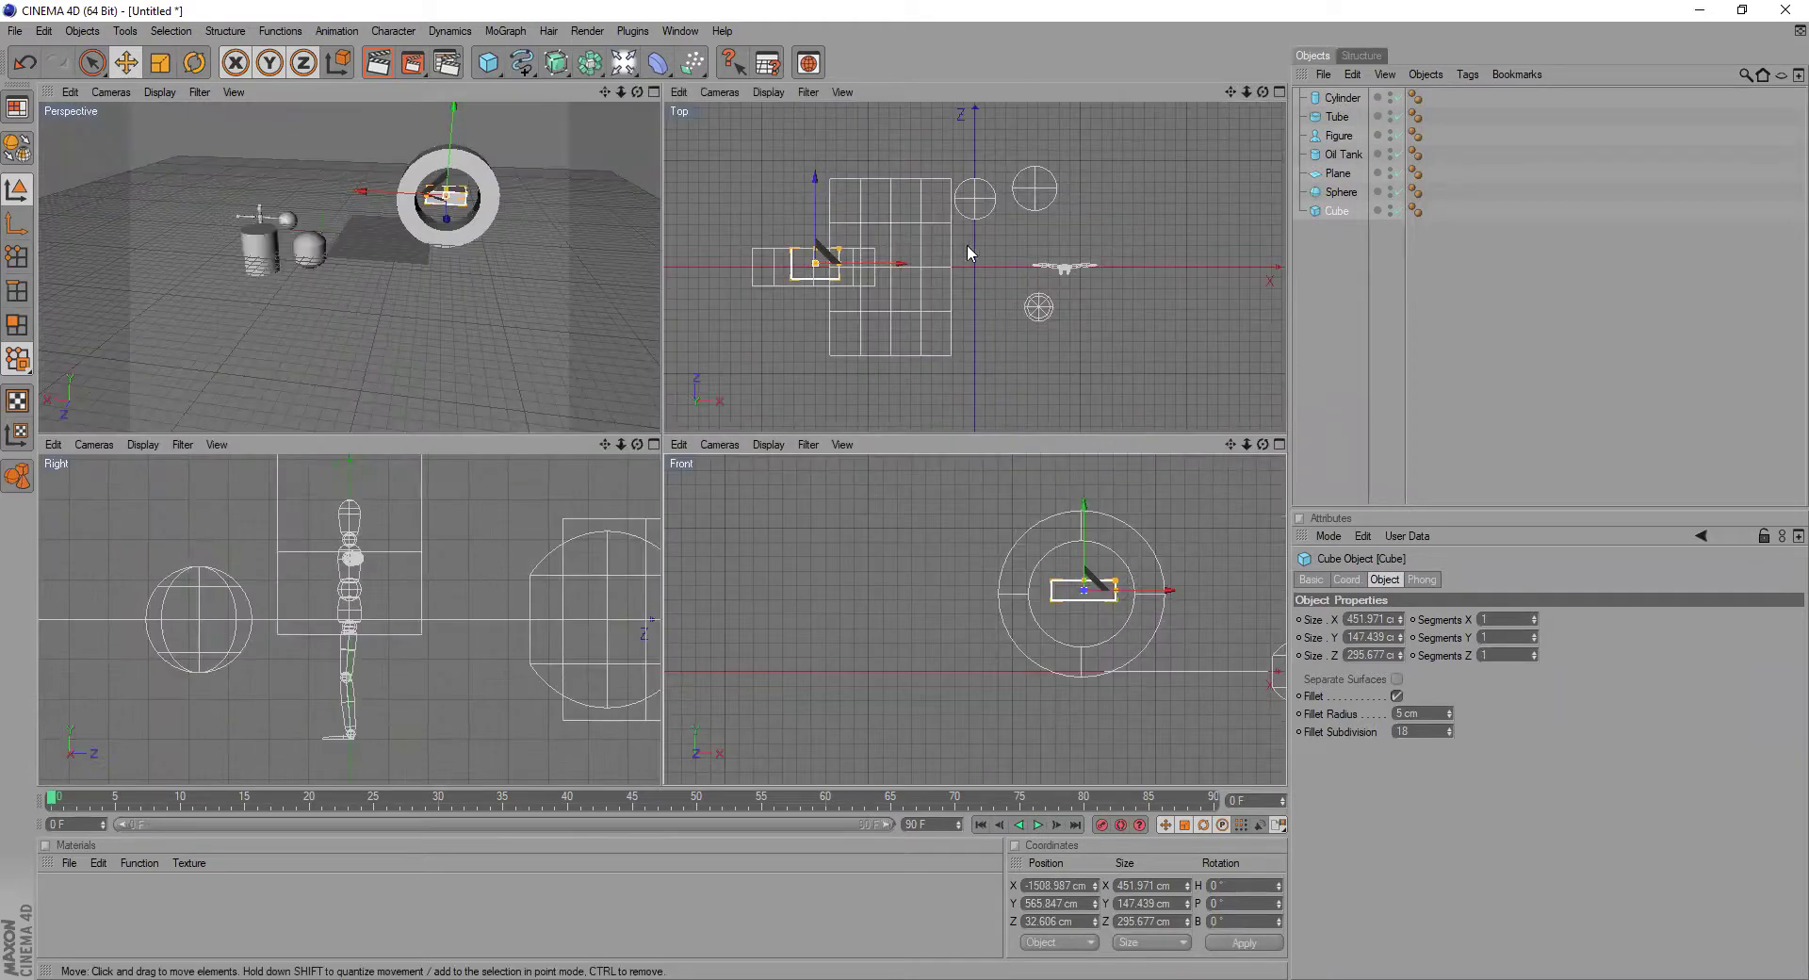
{"action": "left_click", "coordinate": [454, 534]}
{"action": "scroll", "coordinate": [467, 512], "scroll_direction": "down", "scroll_amount": 6}
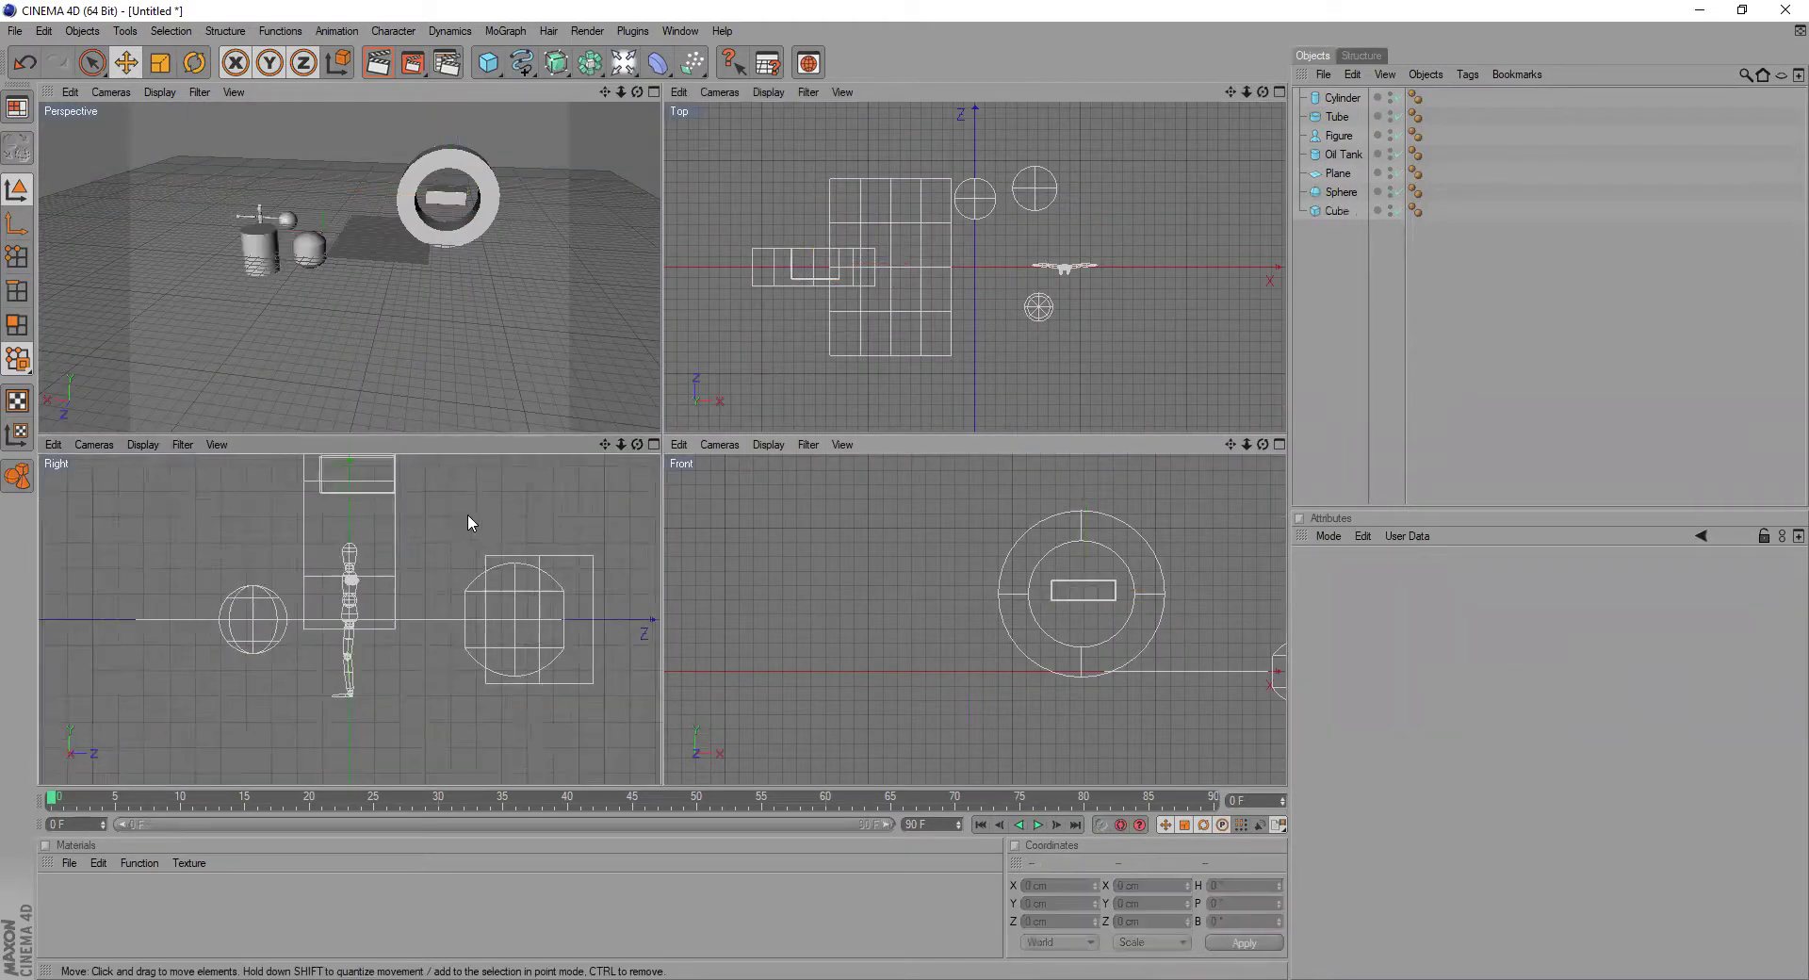
{"action": "scroll", "coordinate": [383, 533], "scroll_direction": "down", "scroll_amount": 3}
{"action": "scroll", "coordinate": [599, 546], "scroll_direction": "up", "scroll_amount": 5}
{"action": "scroll", "coordinate": [332, 553], "scroll_direction": "up", "scroll_amount": 2}
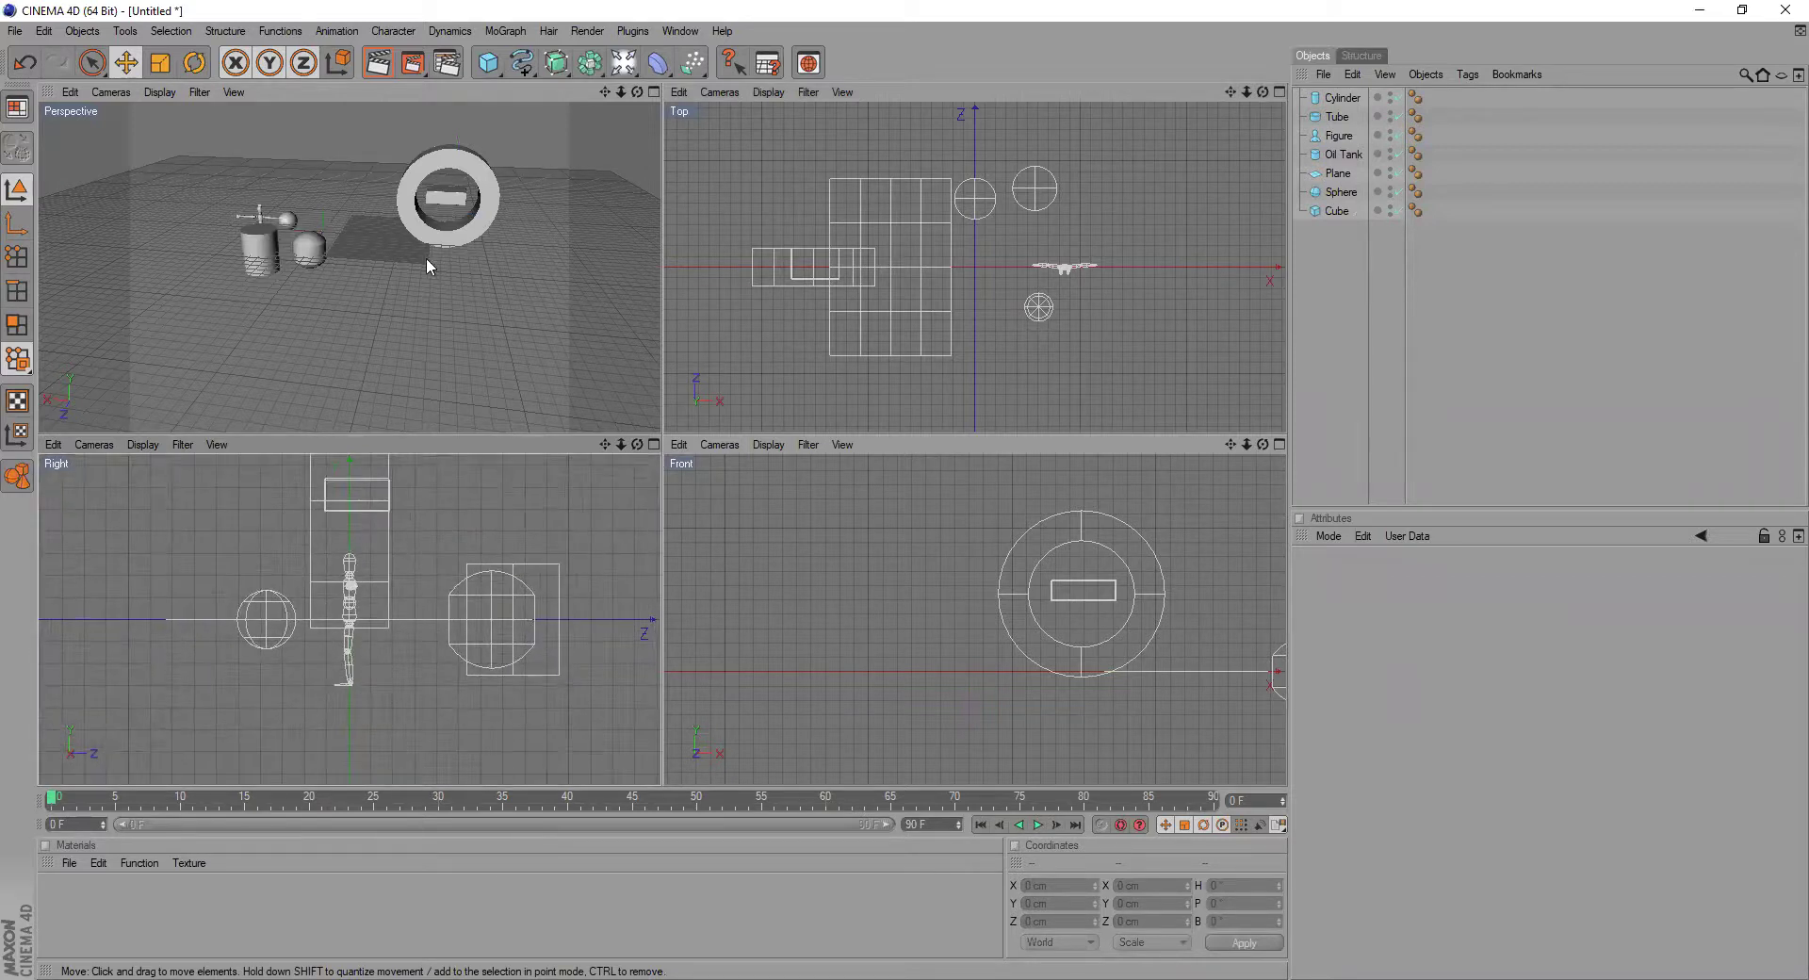
{"action": "left_click", "coordinate": [459, 203]}
{"action": "left_click_drag", "start_coordinate": [424, 494], "coordinate": [416, 494]}
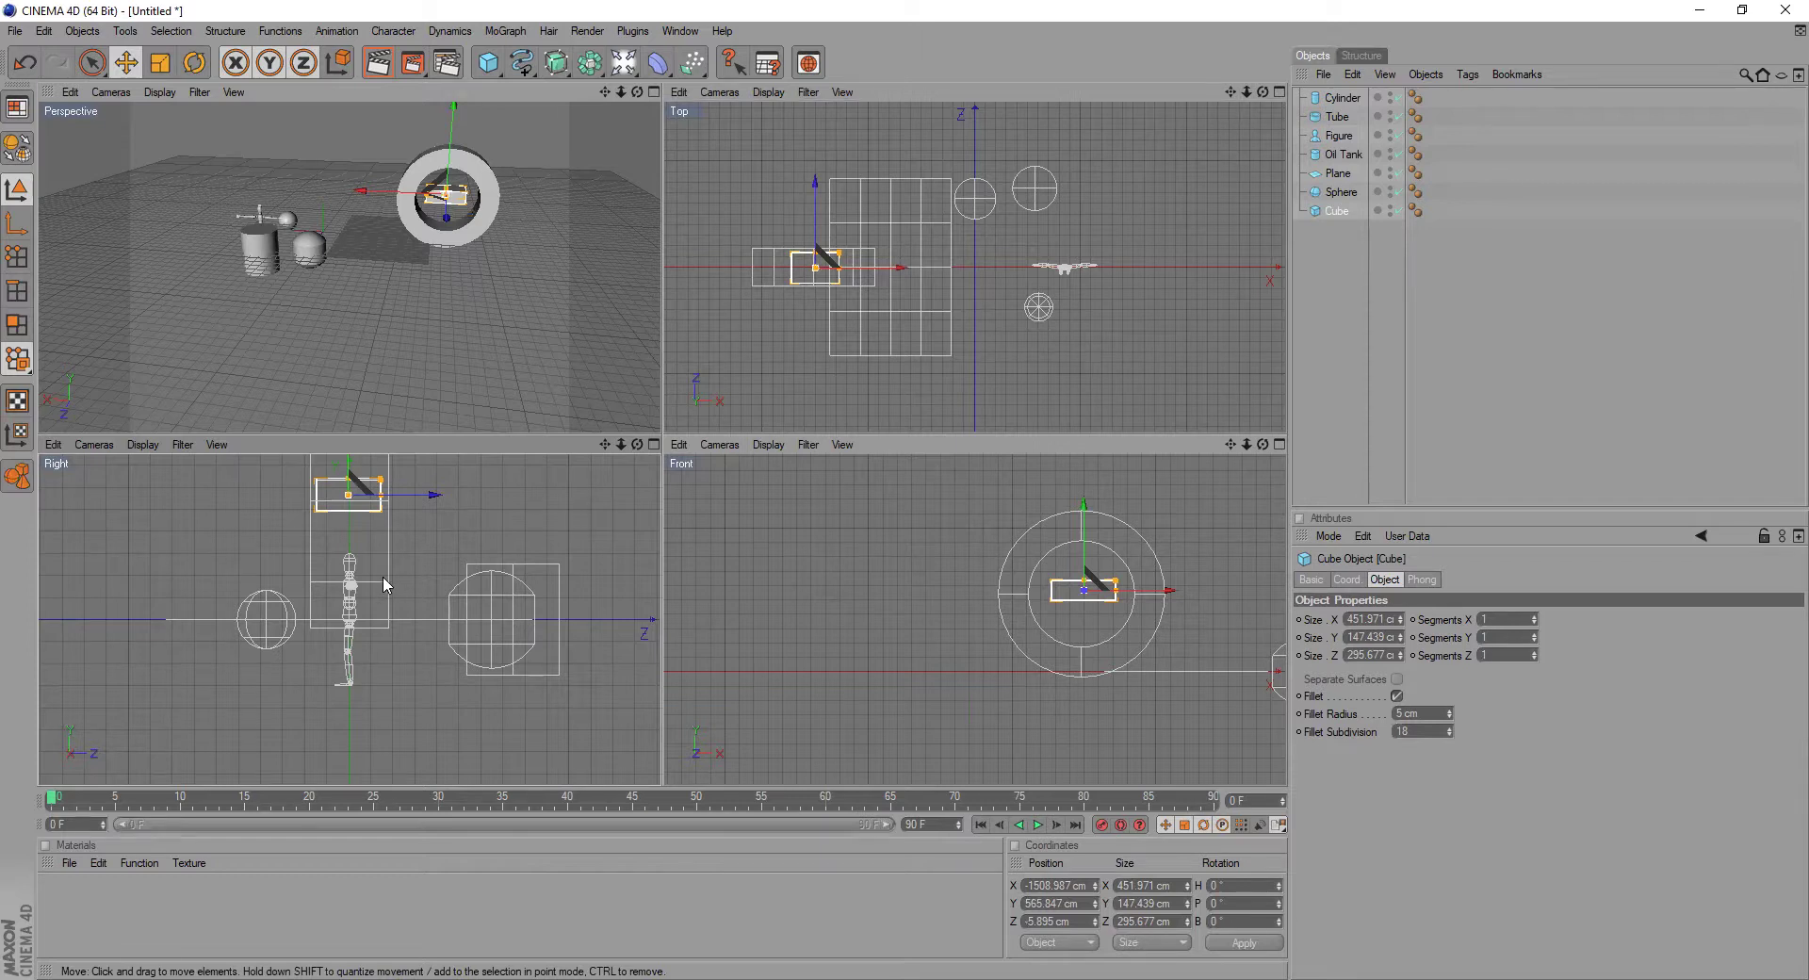
- In the enlarged Perspective view, move the cube along Z and X out of the tube, to about Z 2501 cm in front of the cylinder
{"action": "left_click", "coordinate": [653, 91]}
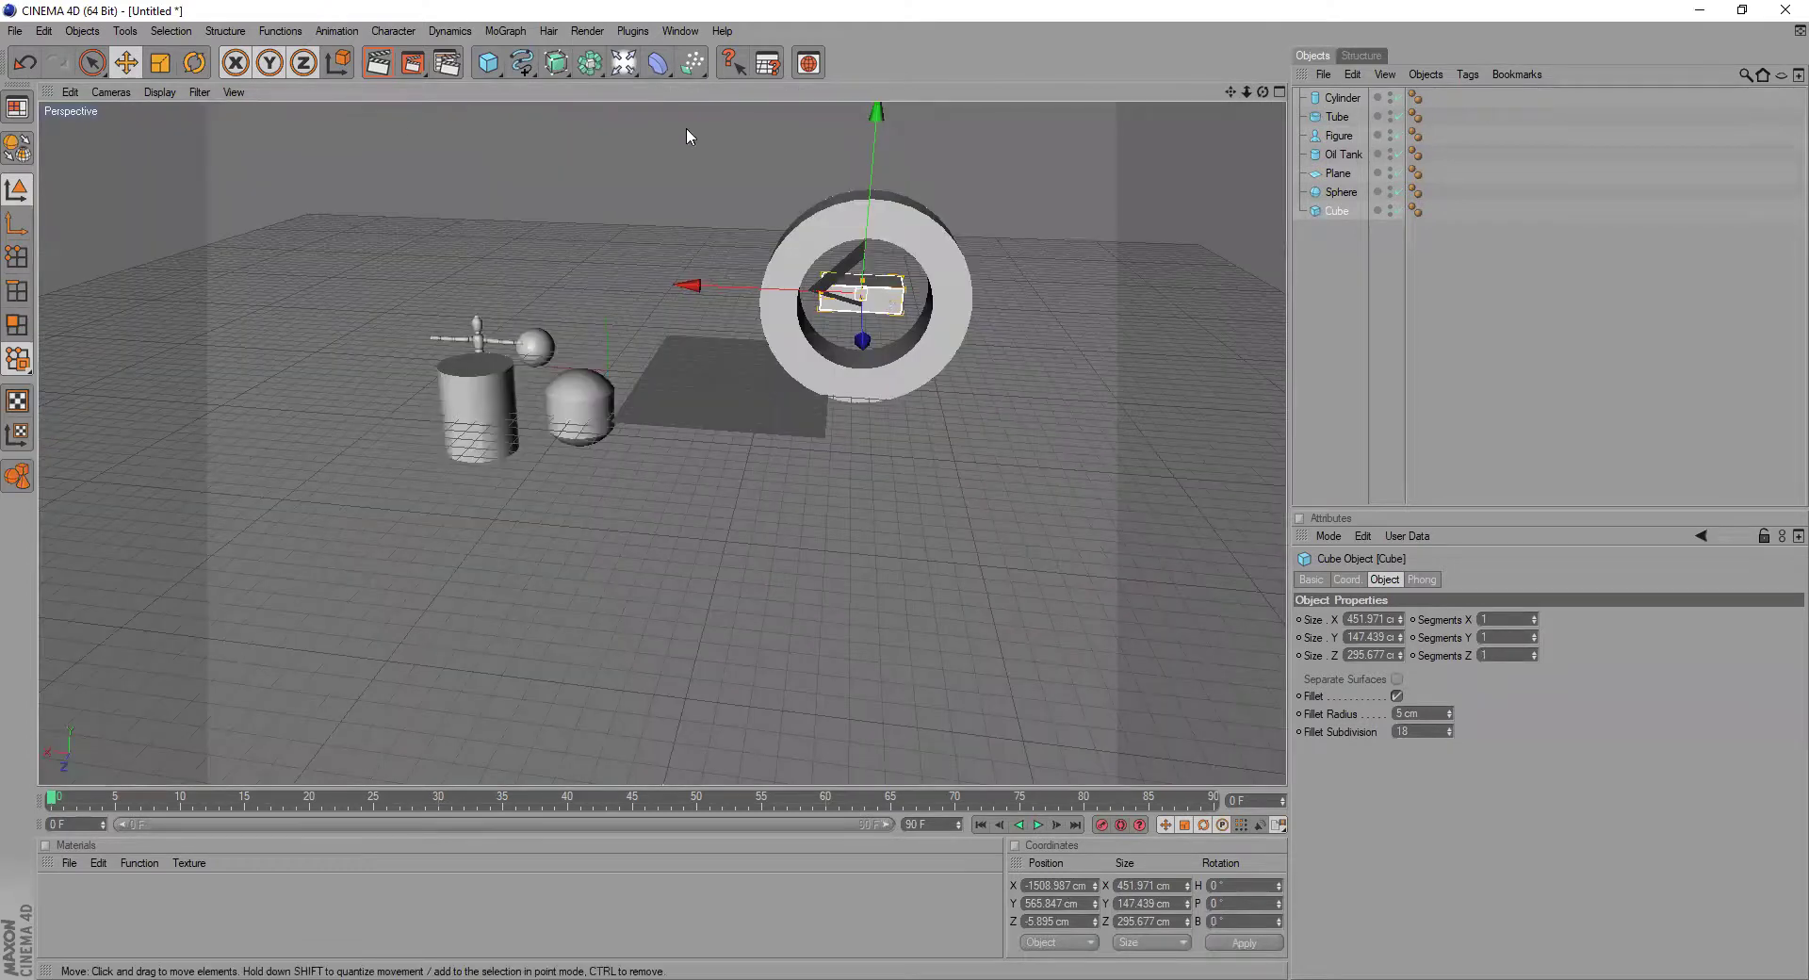
{"action": "left_click_drag", "start_coordinate": [1262, 92], "coordinate": [1197, 97]}
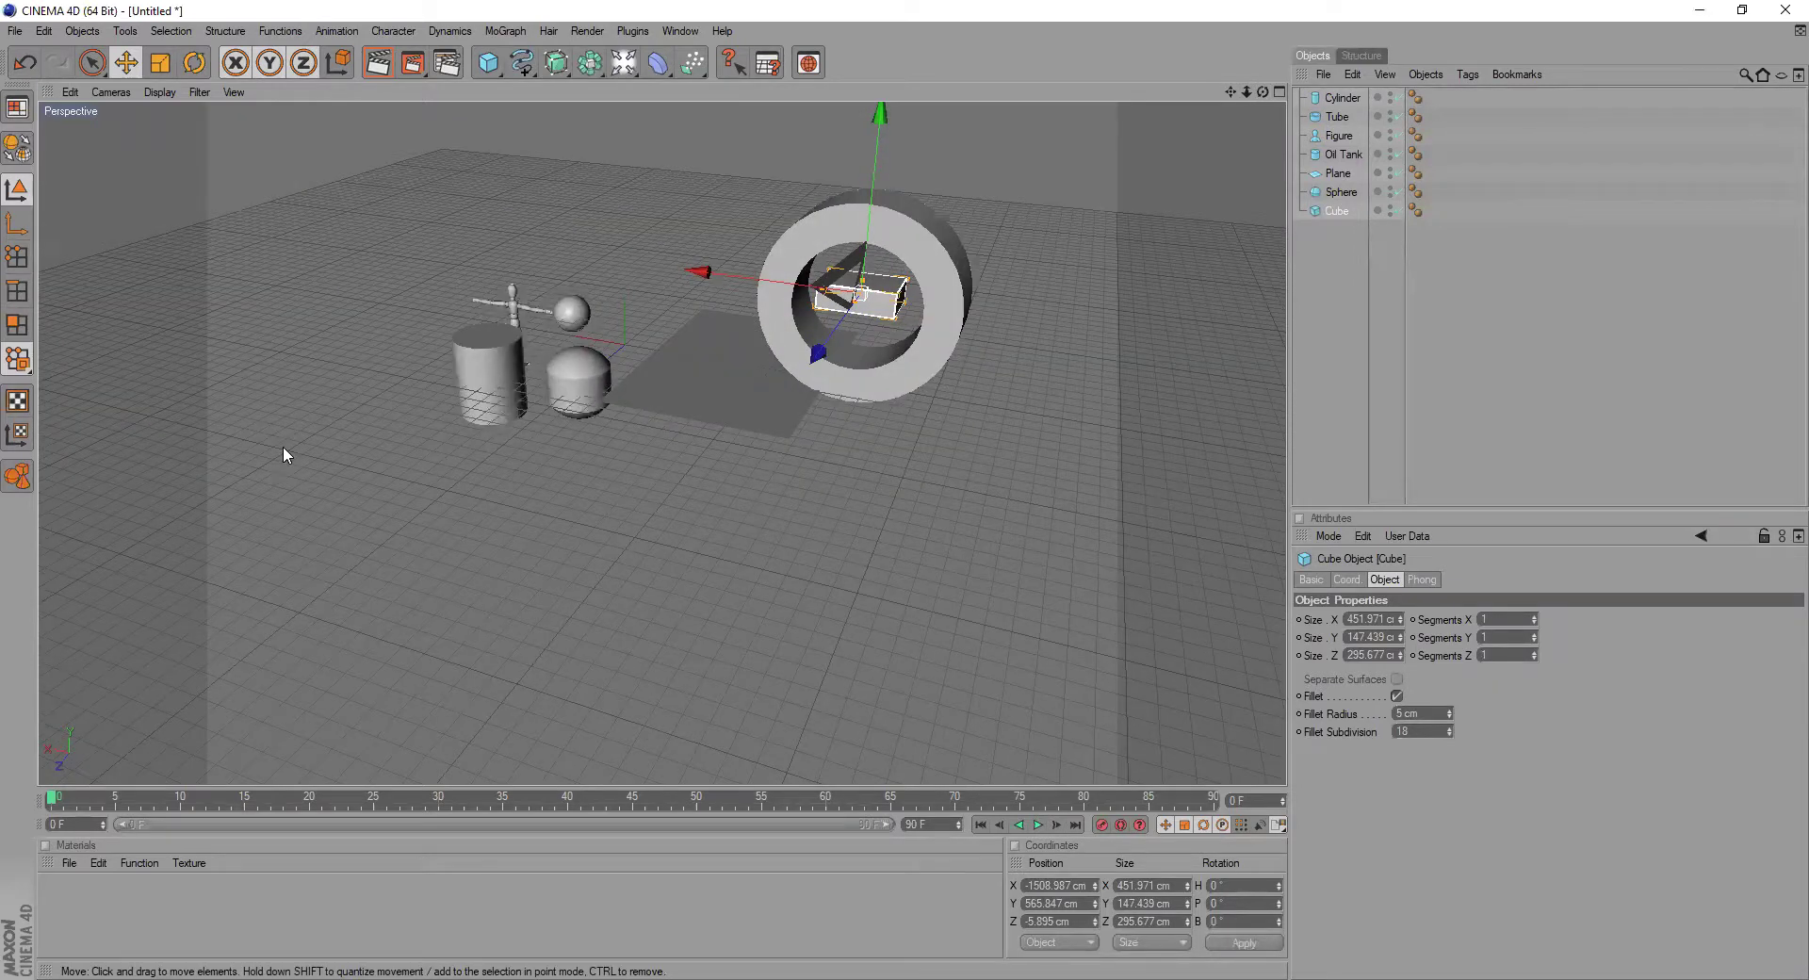
{"action": "left_click_drag", "start_coordinate": [818, 353], "coordinate": [631, 614]}
{"action": "left_click_drag", "start_coordinate": [603, 494], "coordinate": [636, 478]}
{"action": "mouse_move", "coordinate": [1263, 95]}
{"action": "left_mouse_down"}
{"action": "mouse_move", "coordinate": [1211, 97]}
{"action": "mouse_move", "coordinate": [1262, 104]}
{"action": "left_mouse_up"}
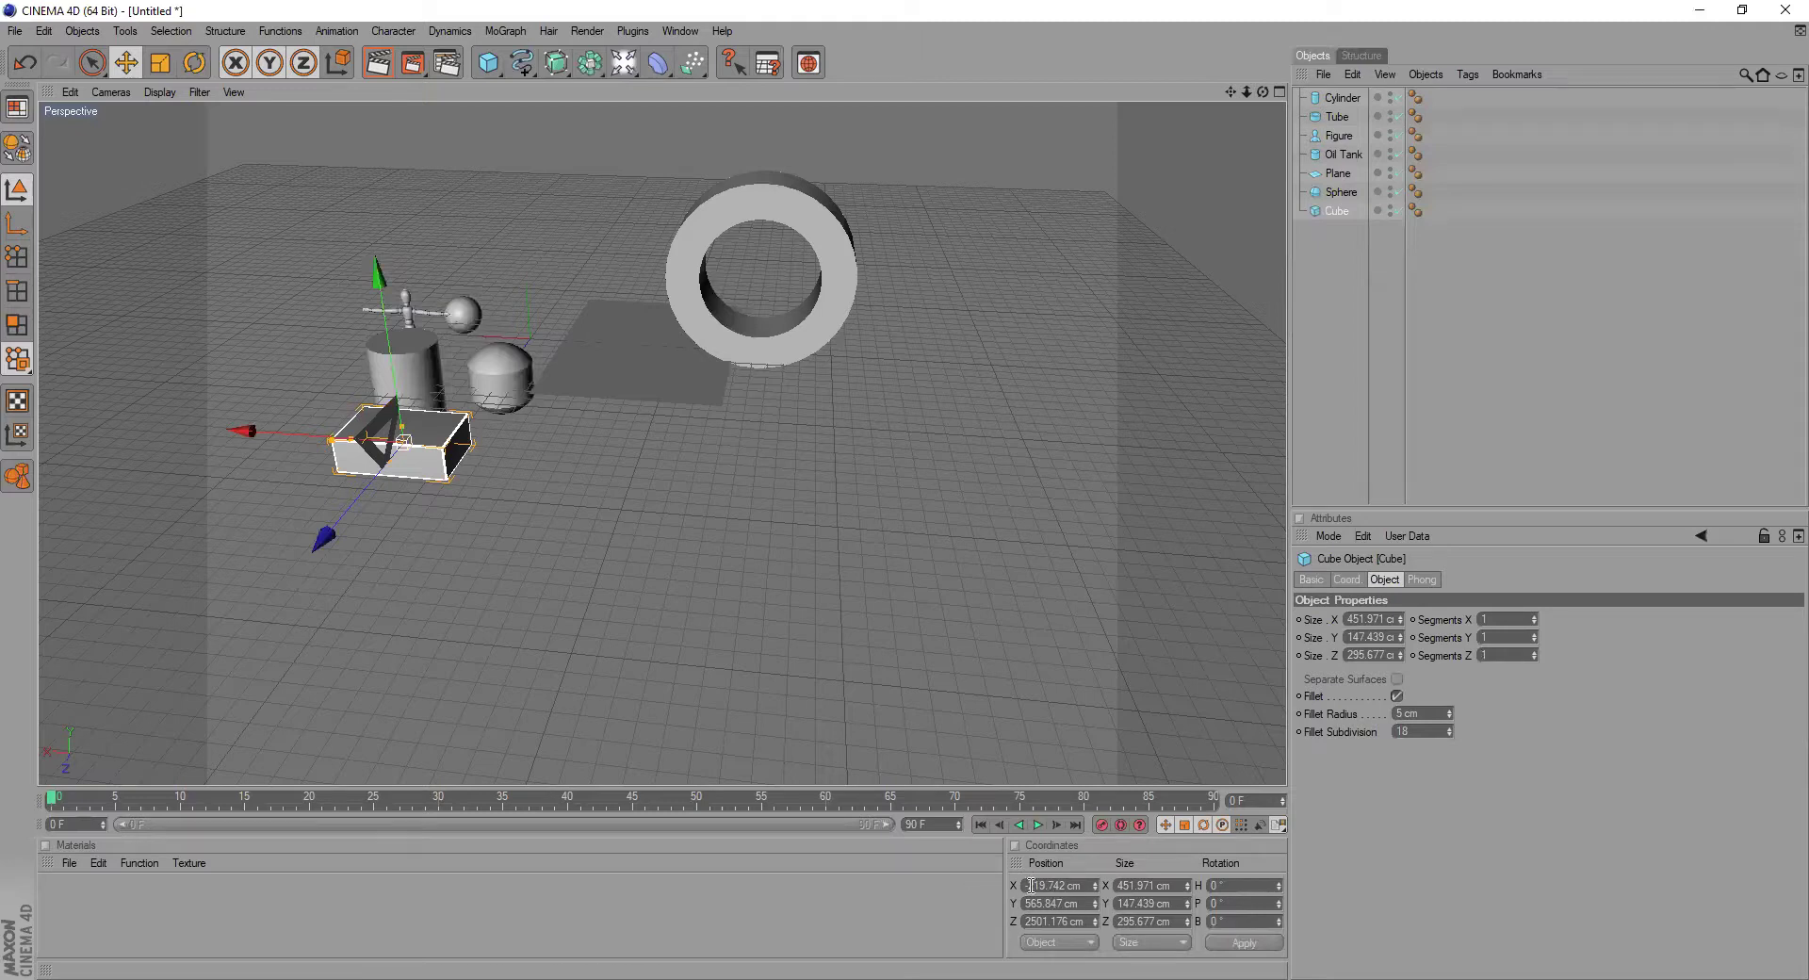
- Undo the cube's moves step by step, back to its place in front of the tube
{"action": "left_click", "coordinate": [28, 58]}
{"action": "left_click", "coordinate": [31, 55]}
{"action": "left_click", "coordinate": [32, 54]}
{"action": "left_click", "coordinate": [31, 54]}
{"action": "left_click", "coordinate": [31, 54]}
{"action": "left_click", "coordinate": [31, 54]}
{"action": "left_click", "coordinate": [32, 55]}
{"action": "left_click", "coordinate": [31, 54]}
{"action": "left_click", "coordinate": [31, 55]}
{"action": "left_click", "coordinate": [31, 54]}
{"action": "left_click", "coordinate": [28, 59]}
{"action": "left_click", "coordinate": [28, 58]}
{"action": "left_click", "coordinate": [28, 59]}
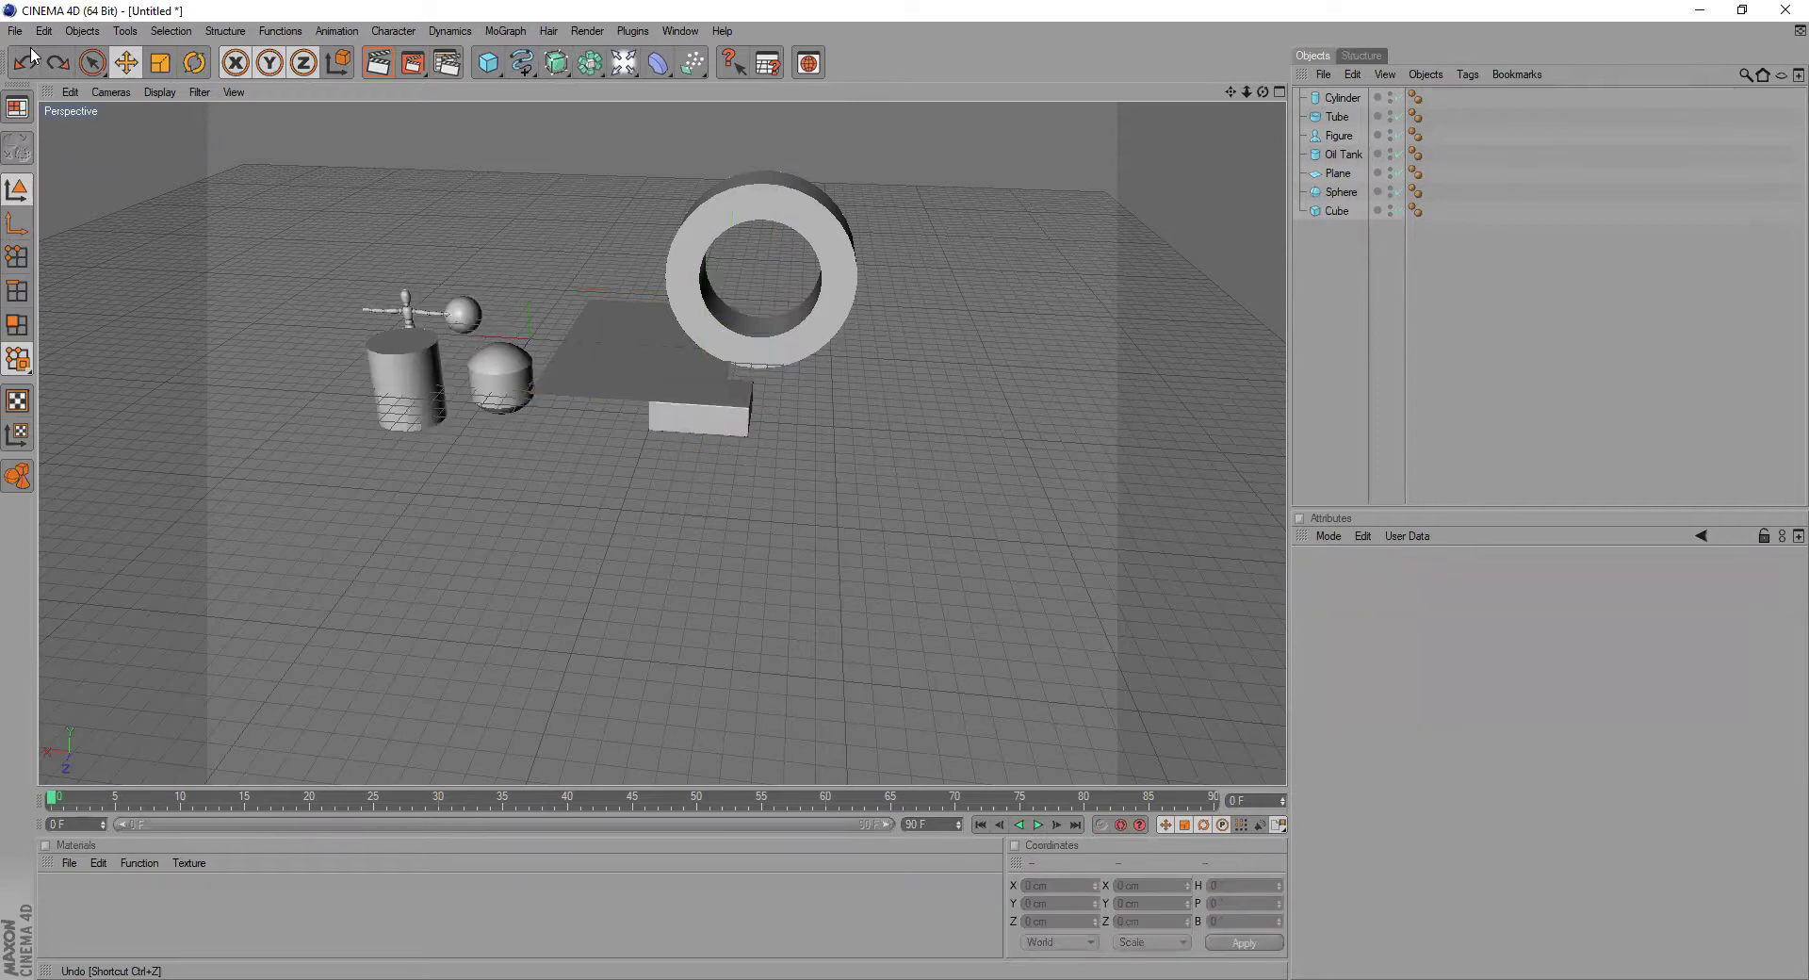
- Select the cube and zoom in closely on it in the Perspective view
{"action": "left_click", "coordinate": [684, 410]}
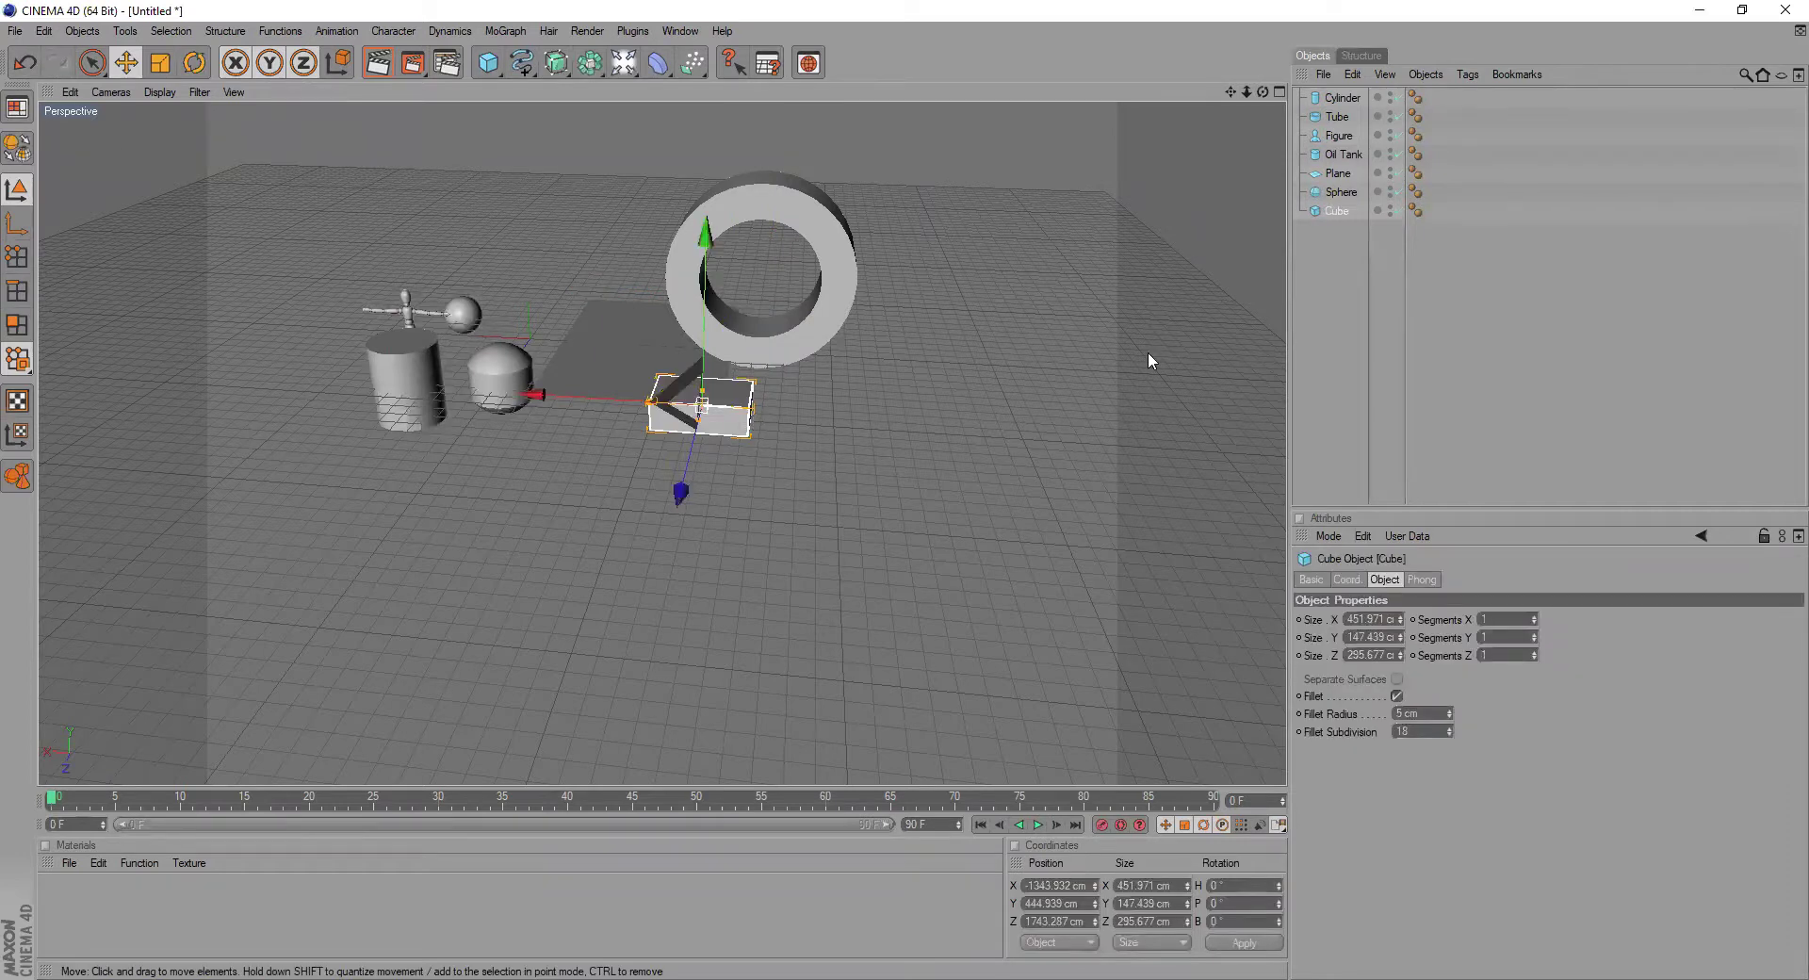
{"action": "scroll", "coordinate": [852, 348], "scroll_direction": "up", "scroll_amount": 3}
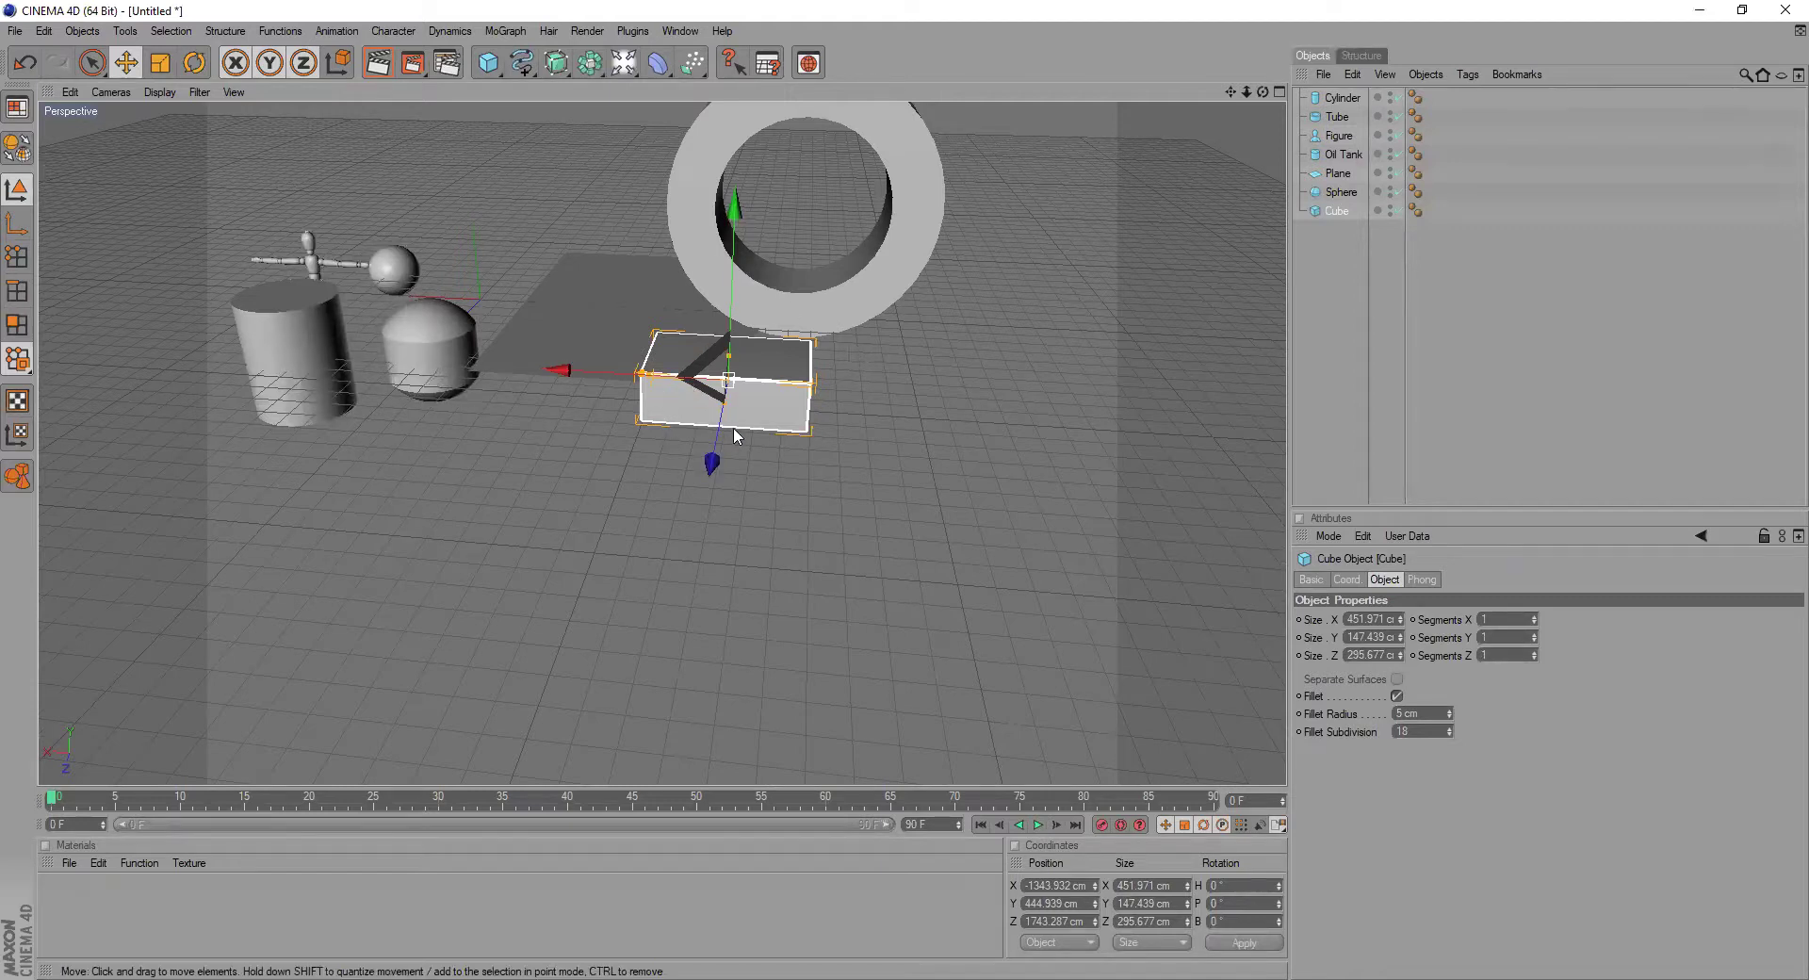
{"action": "scroll", "coordinate": [765, 435], "scroll_direction": "up", "scroll_amount": 5}
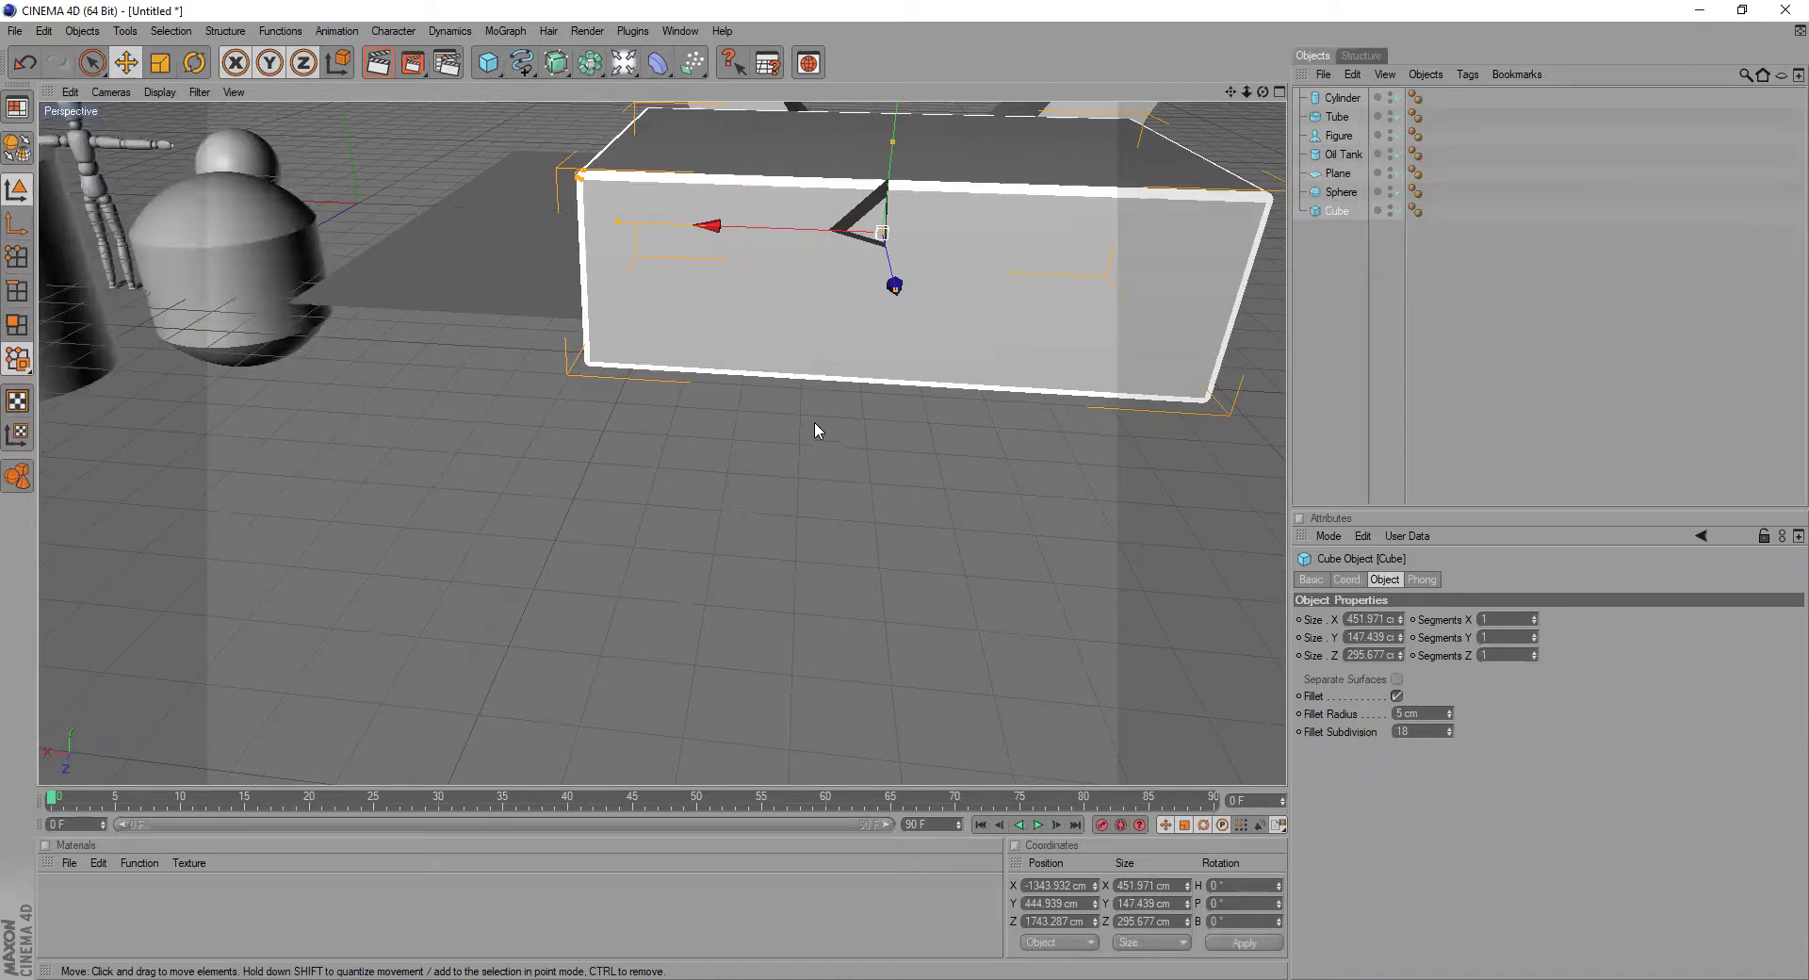
- Select the sphere, inspect it at close range, and return to a view of the whole scene
{"action": "left_click", "coordinate": [238, 234]}
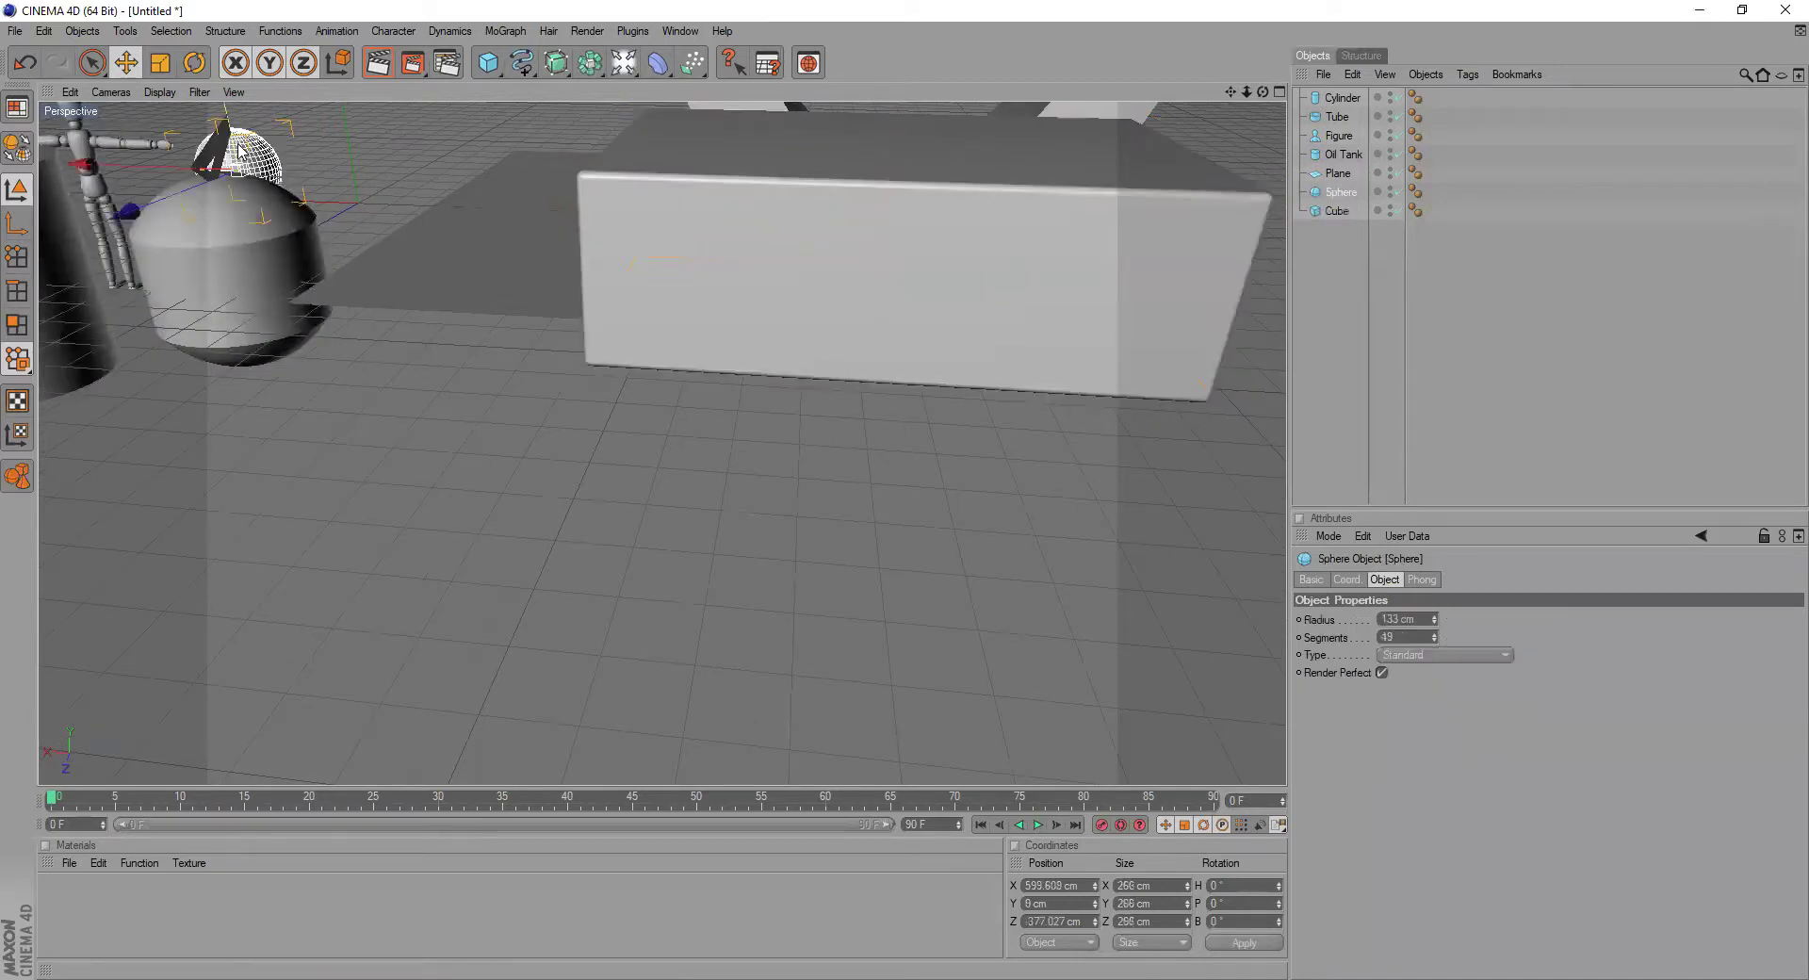
{"action": "left_click_drag", "start_coordinate": [1232, 91], "coordinate": [1526, 255]}
{"action": "scroll", "coordinate": [686, 369], "scroll_direction": "up", "scroll_amount": 8}
{"action": "scroll", "coordinate": [573, 256], "scroll_direction": "up", "scroll_amount": 3}
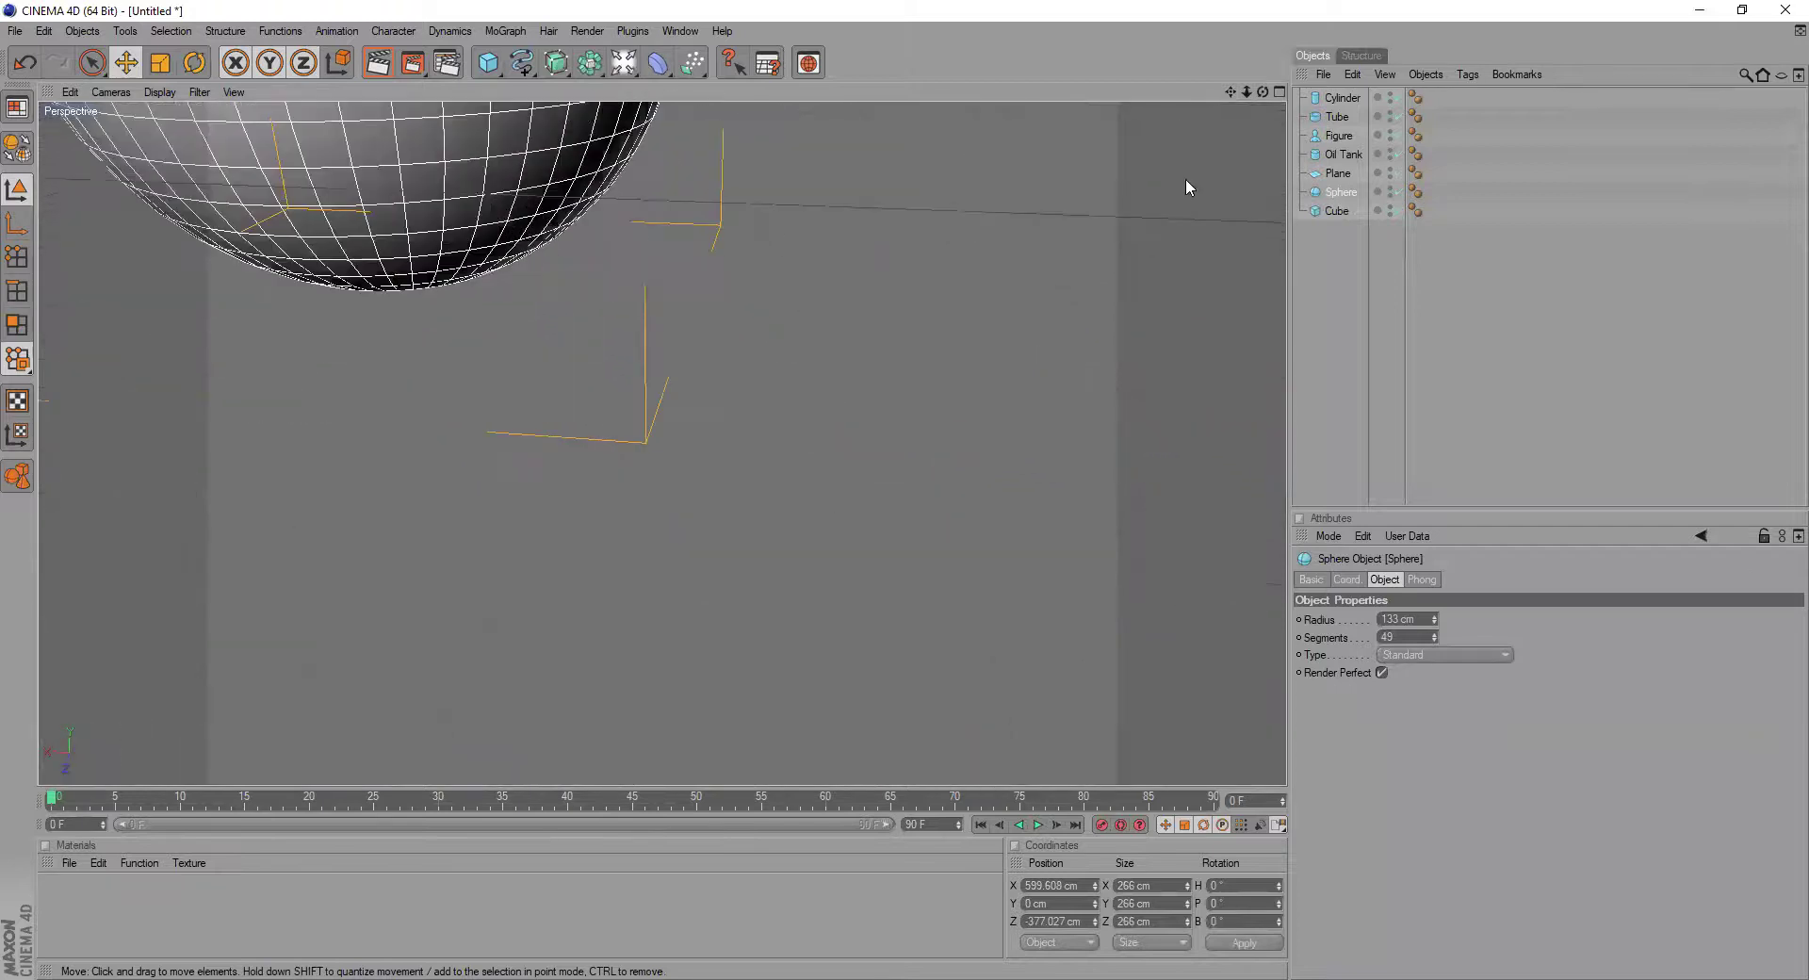
{"action": "left_click_drag", "start_coordinate": [1230, 91], "coordinate": [1409, 513]}
{"action": "scroll", "coordinate": [734, 299], "scroll_direction": "up", "scroll_amount": 5}
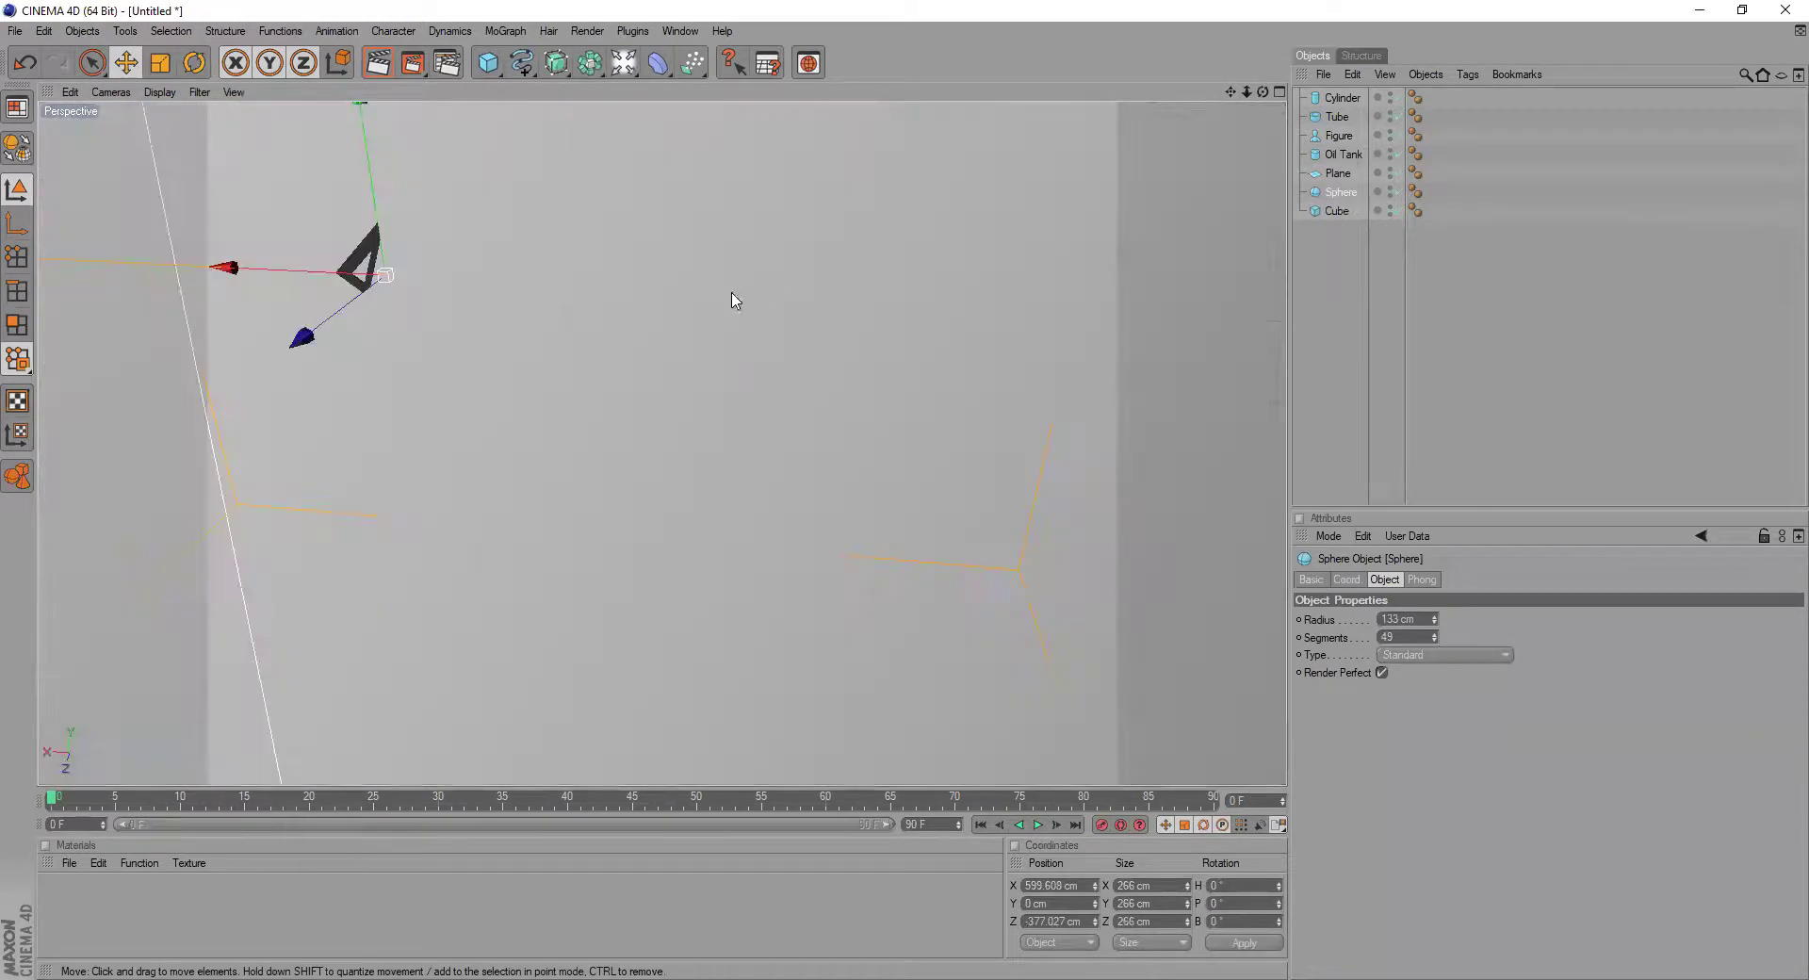
{"action": "scroll", "coordinate": [778, 377], "scroll_direction": "down", "scroll_amount": 4}
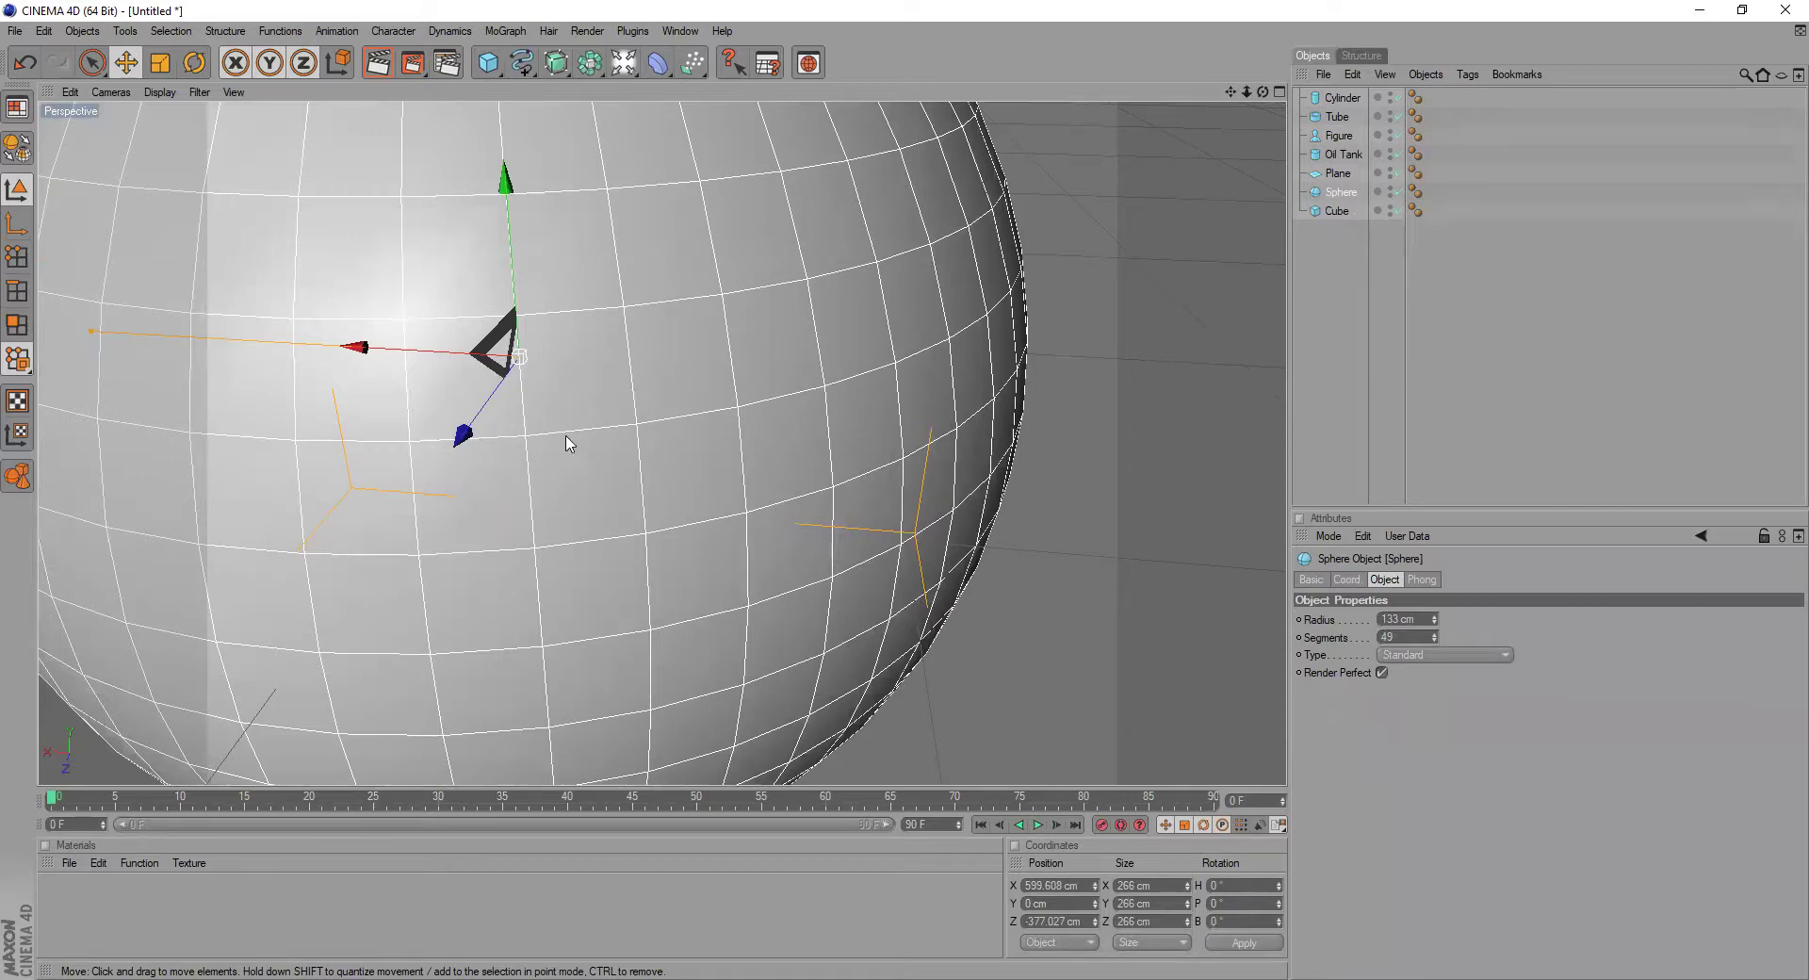
{"action": "scroll", "coordinate": [566, 461], "scroll_direction": "down", "scroll_amount": 5}
{"action": "scroll", "coordinate": [595, 463], "scroll_direction": "up", "scroll_amount": 10}
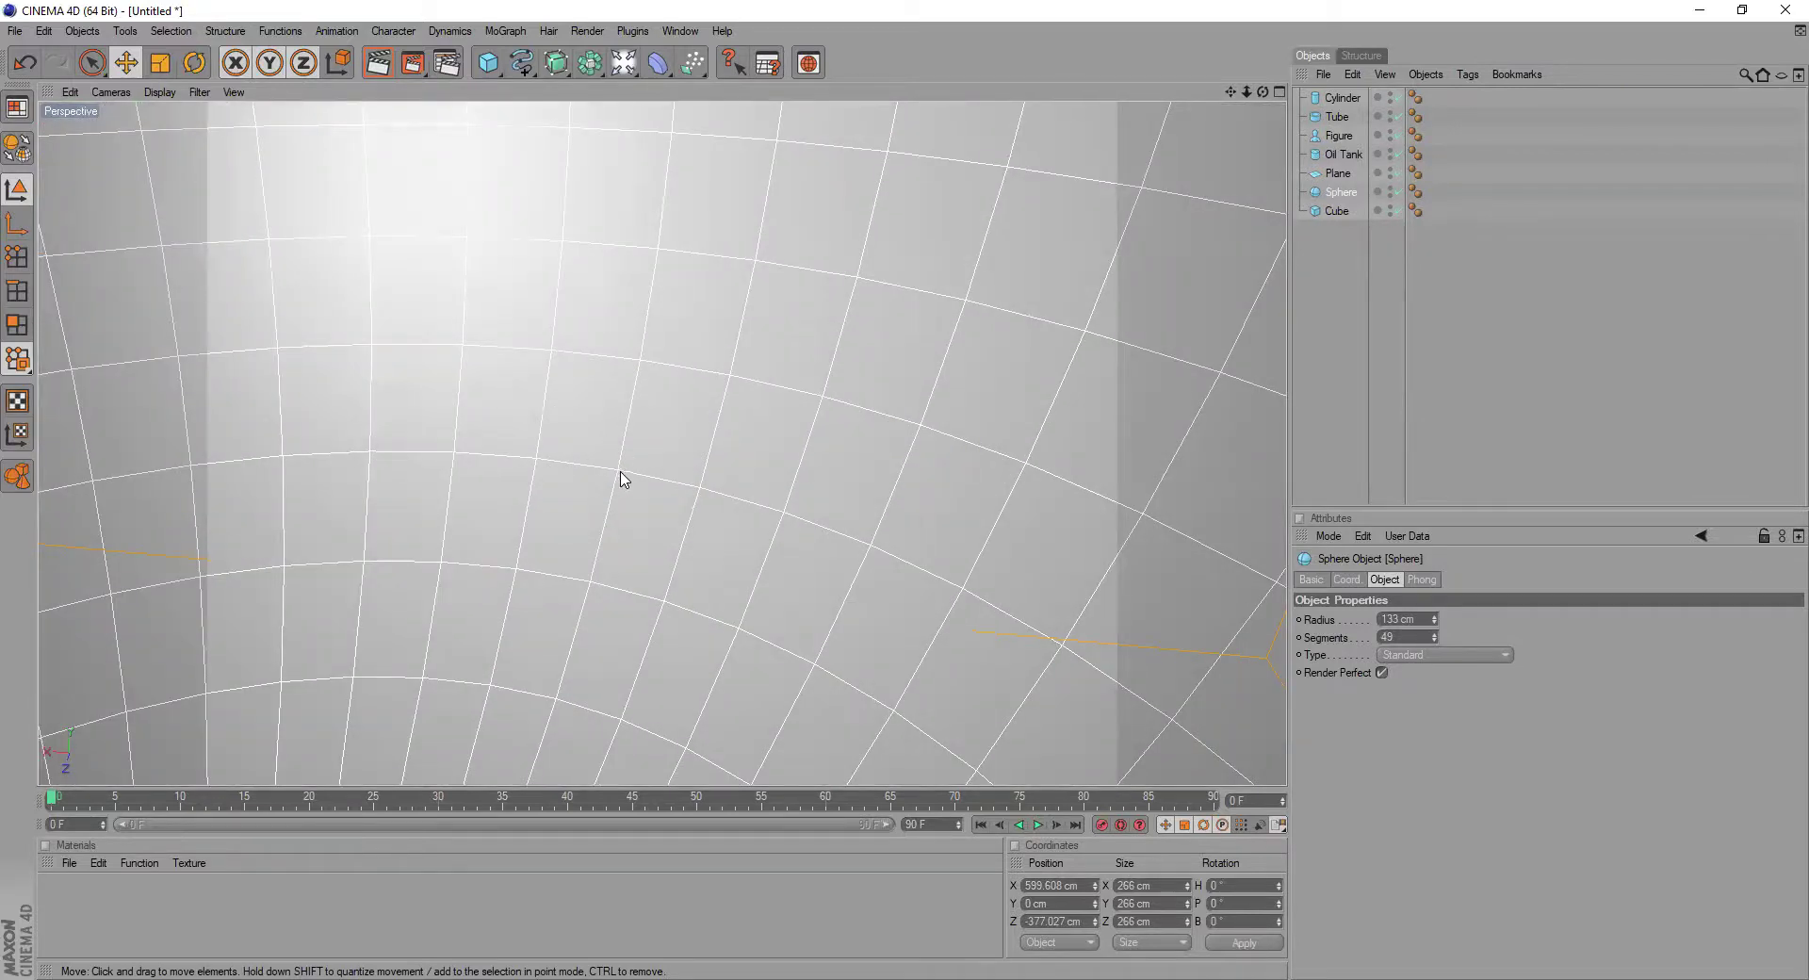
{"action": "scroll", "coordinate": [625, 464], "scroll_direction": "down", "scroll_amount": 10}
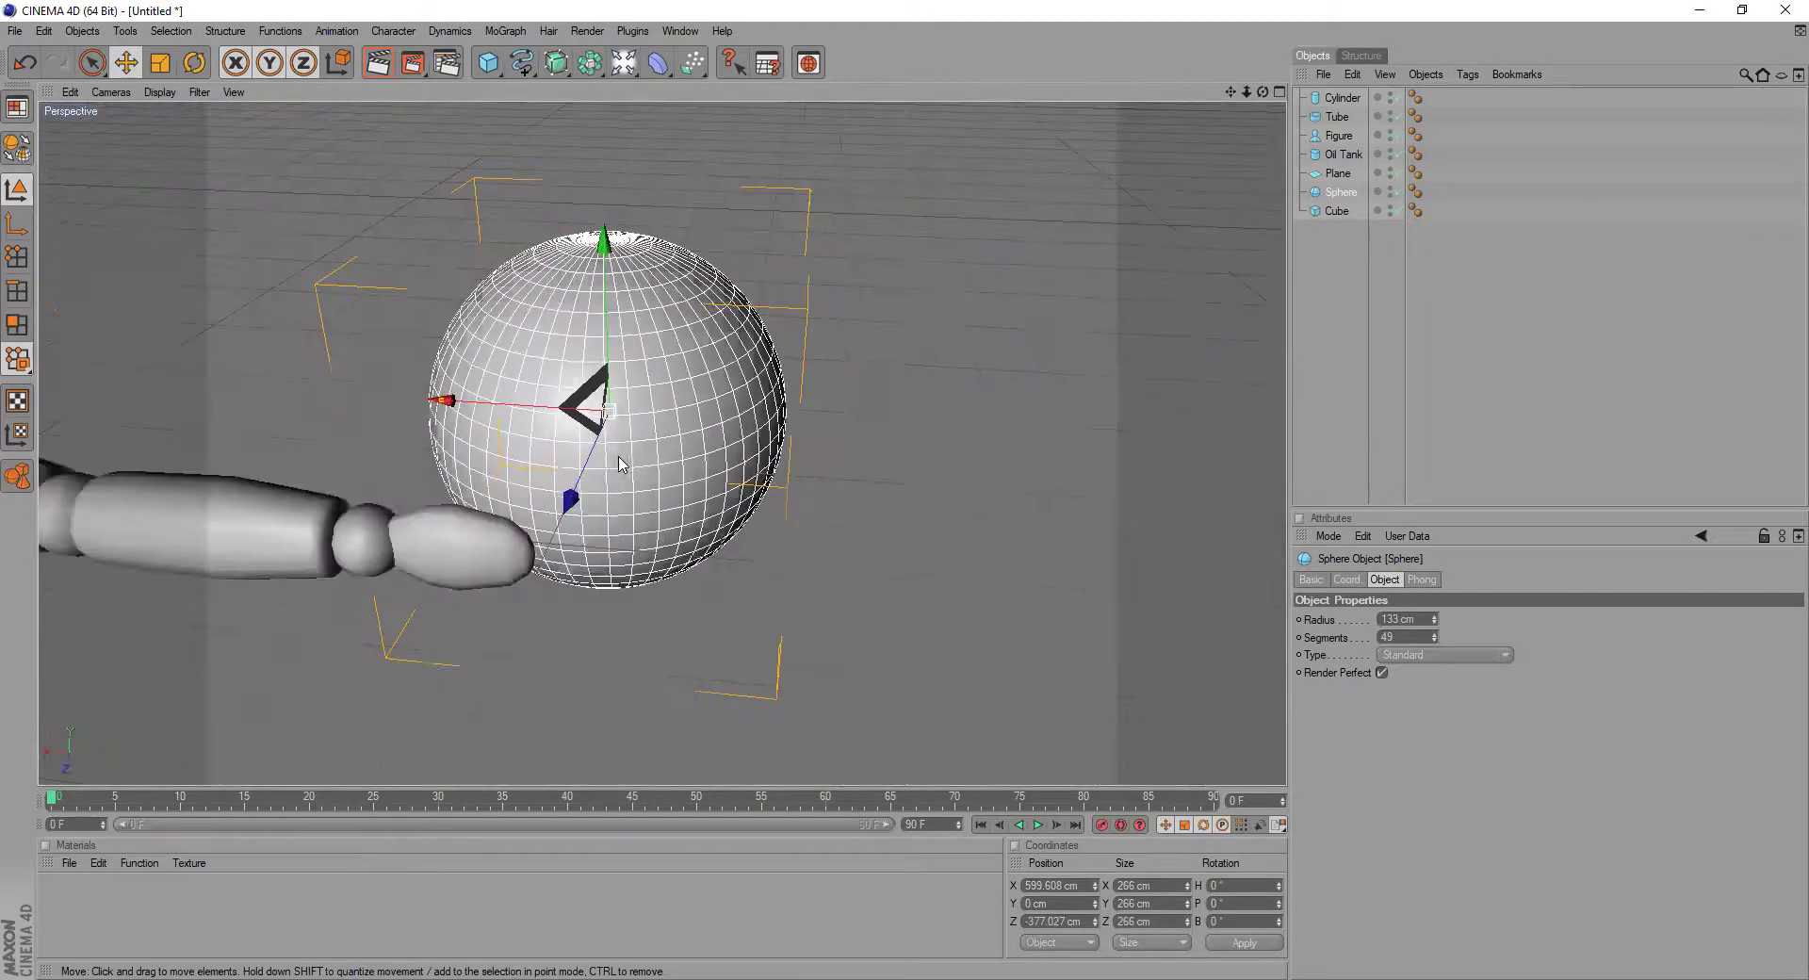
{"action": "scroll", "coordinate": [613, 461], "scroll_direction": "down", "scroll_amount": 12}
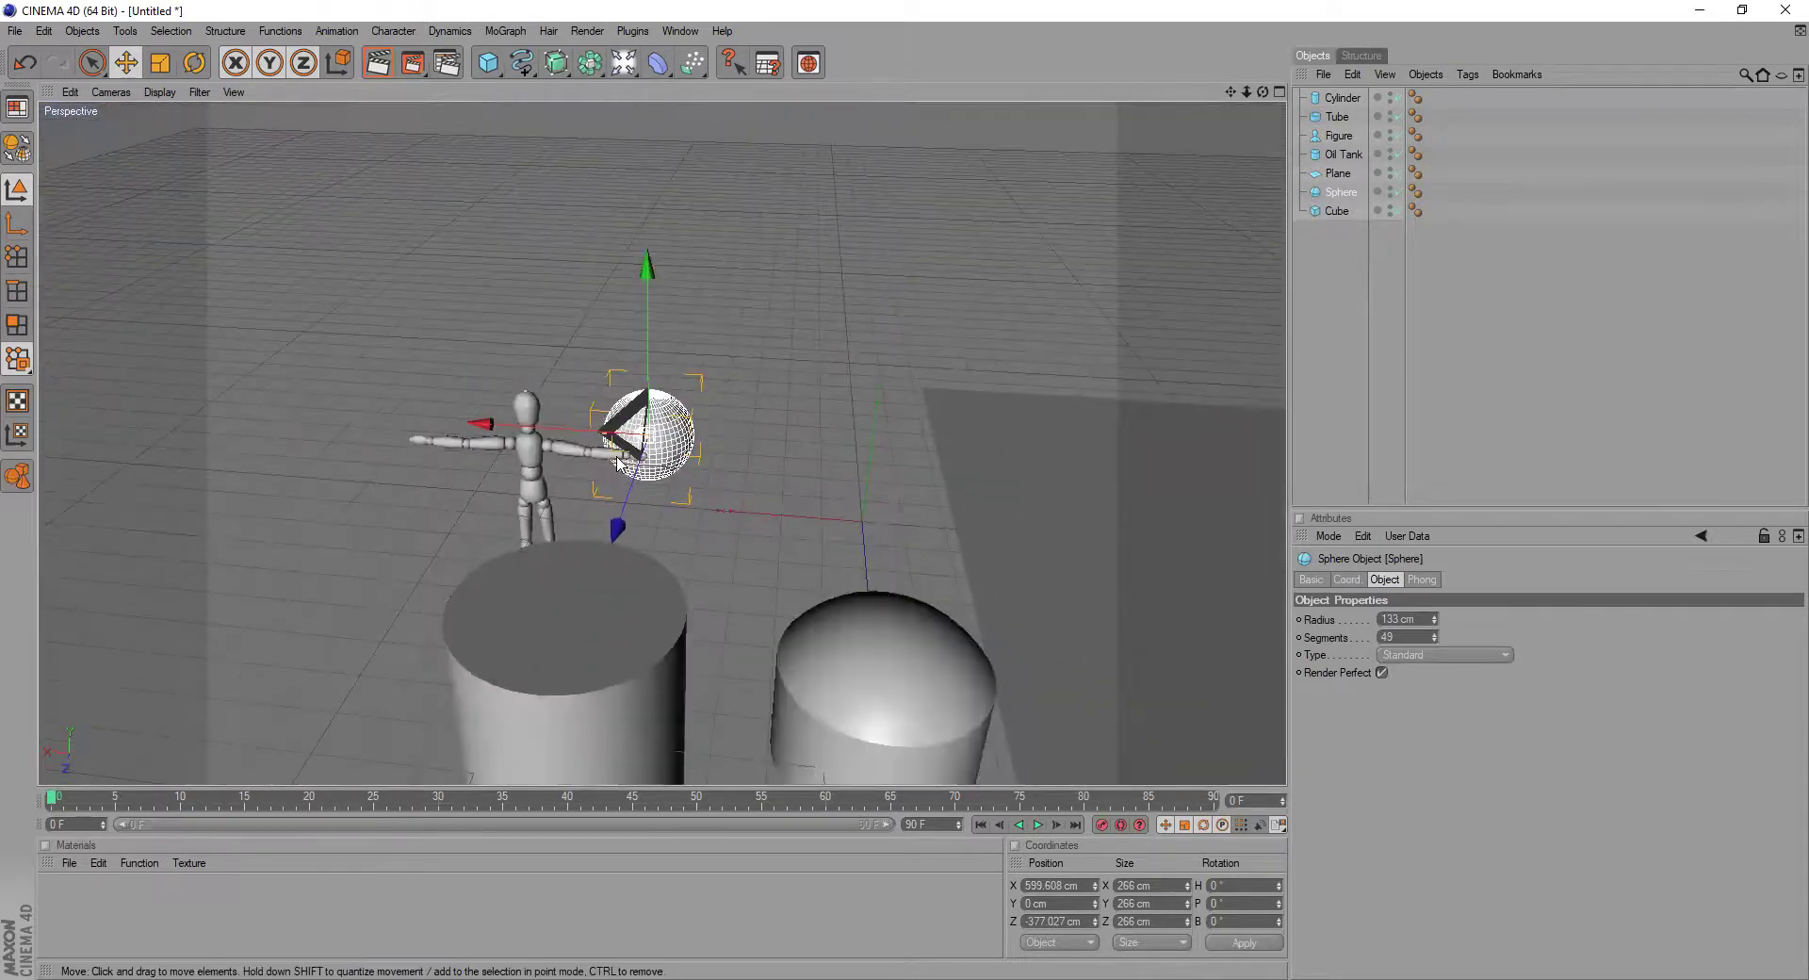
{"action": "scroll", "coordinate": [614, 451], "scroll_direction": "down", "scroll_amount": 5}
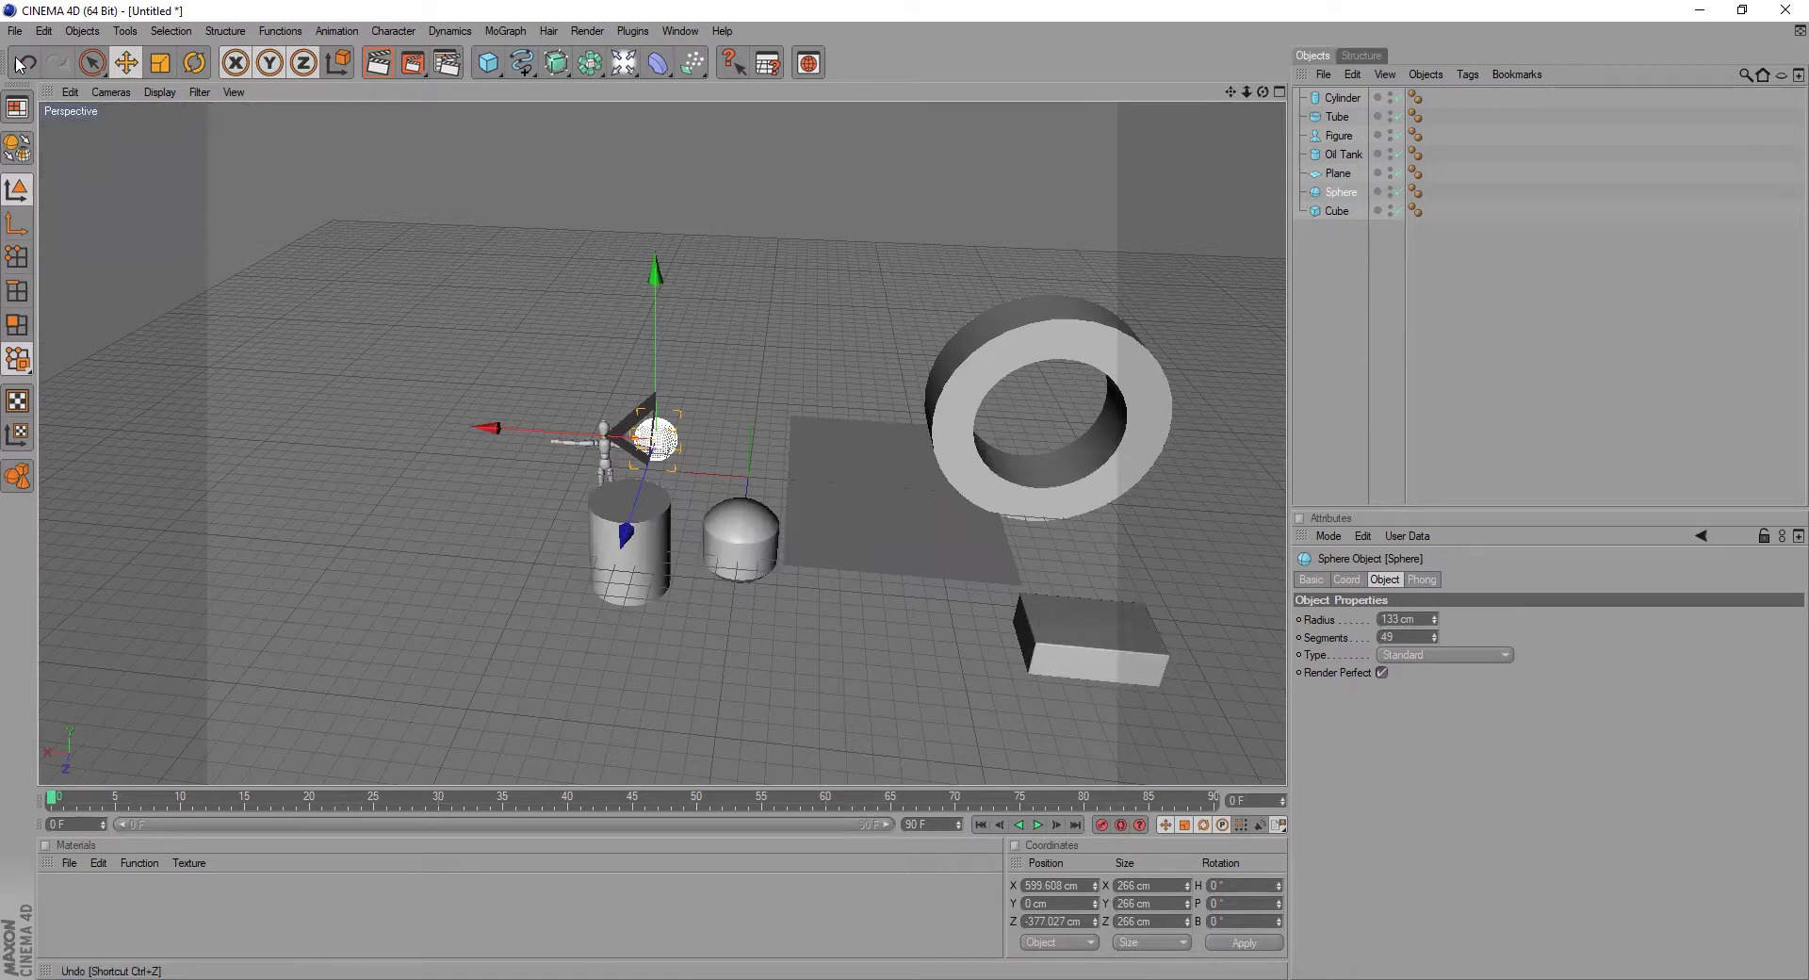
- Look through the Interface, Viewport, Content Browser and XPresso pages of the Preferences and close the dialog
{"action": "left_click", "coordinate": [678, 32]}
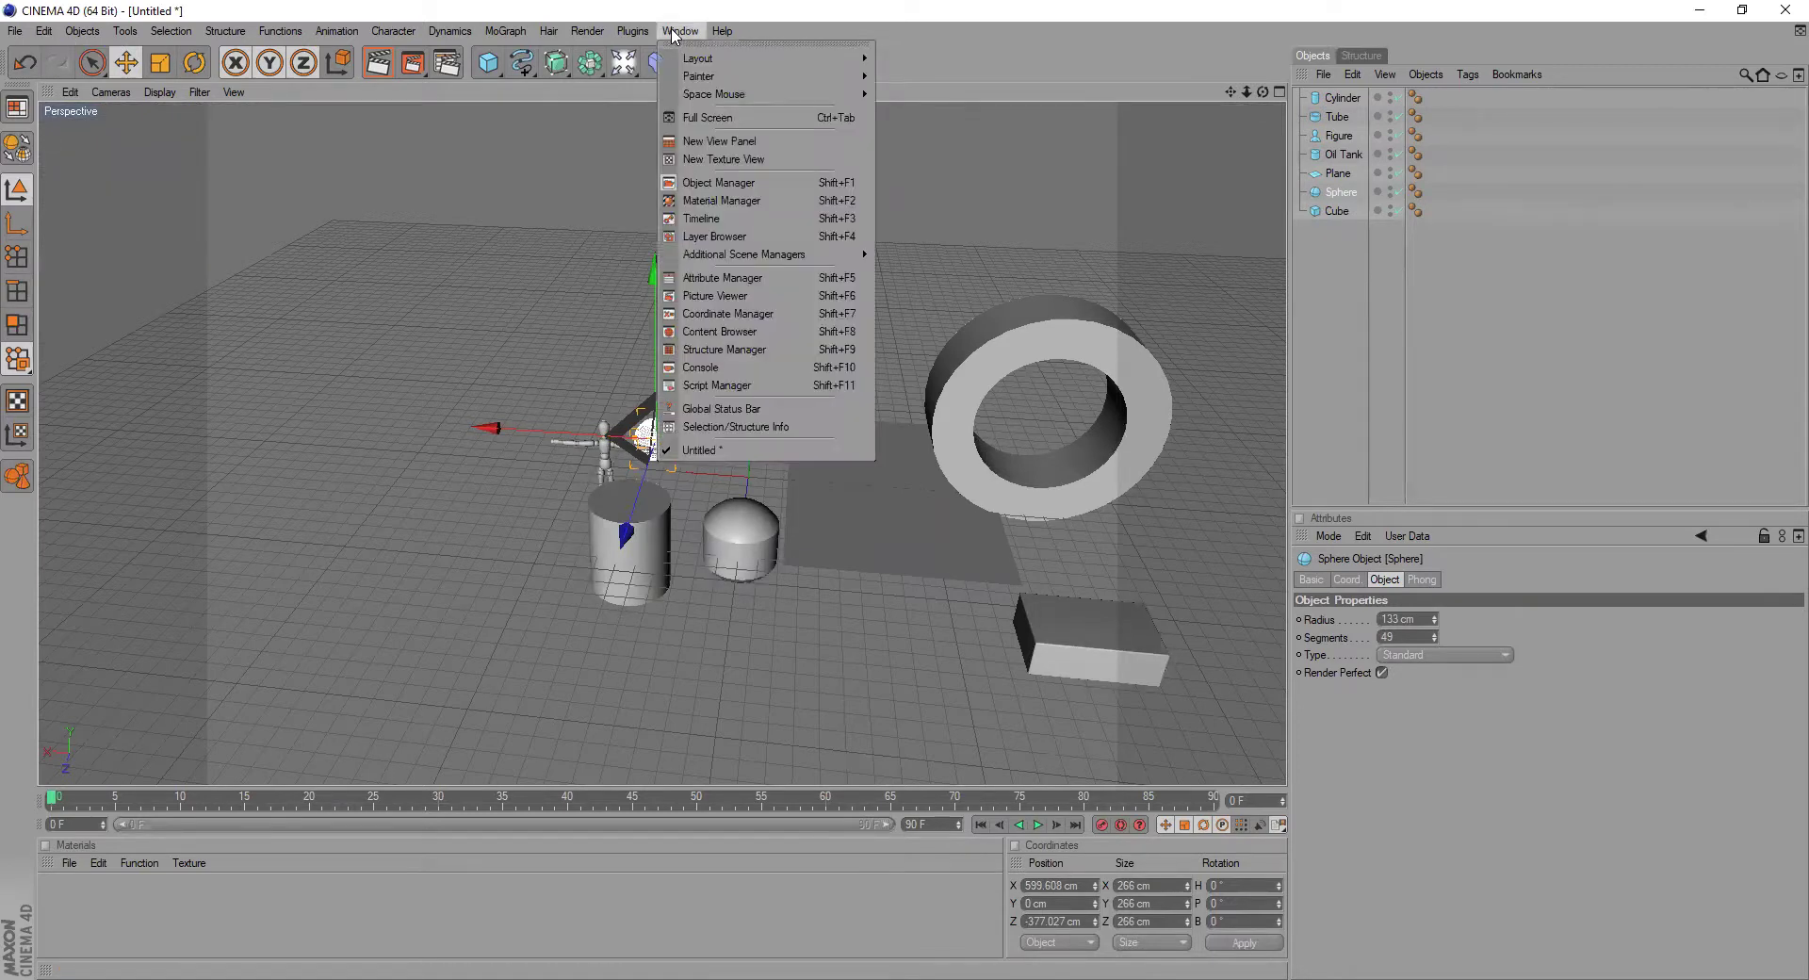
{"action": "left_click", "coordinate": [674, 31]}
{"action": "left_click", "coordinate": [81, 31]}
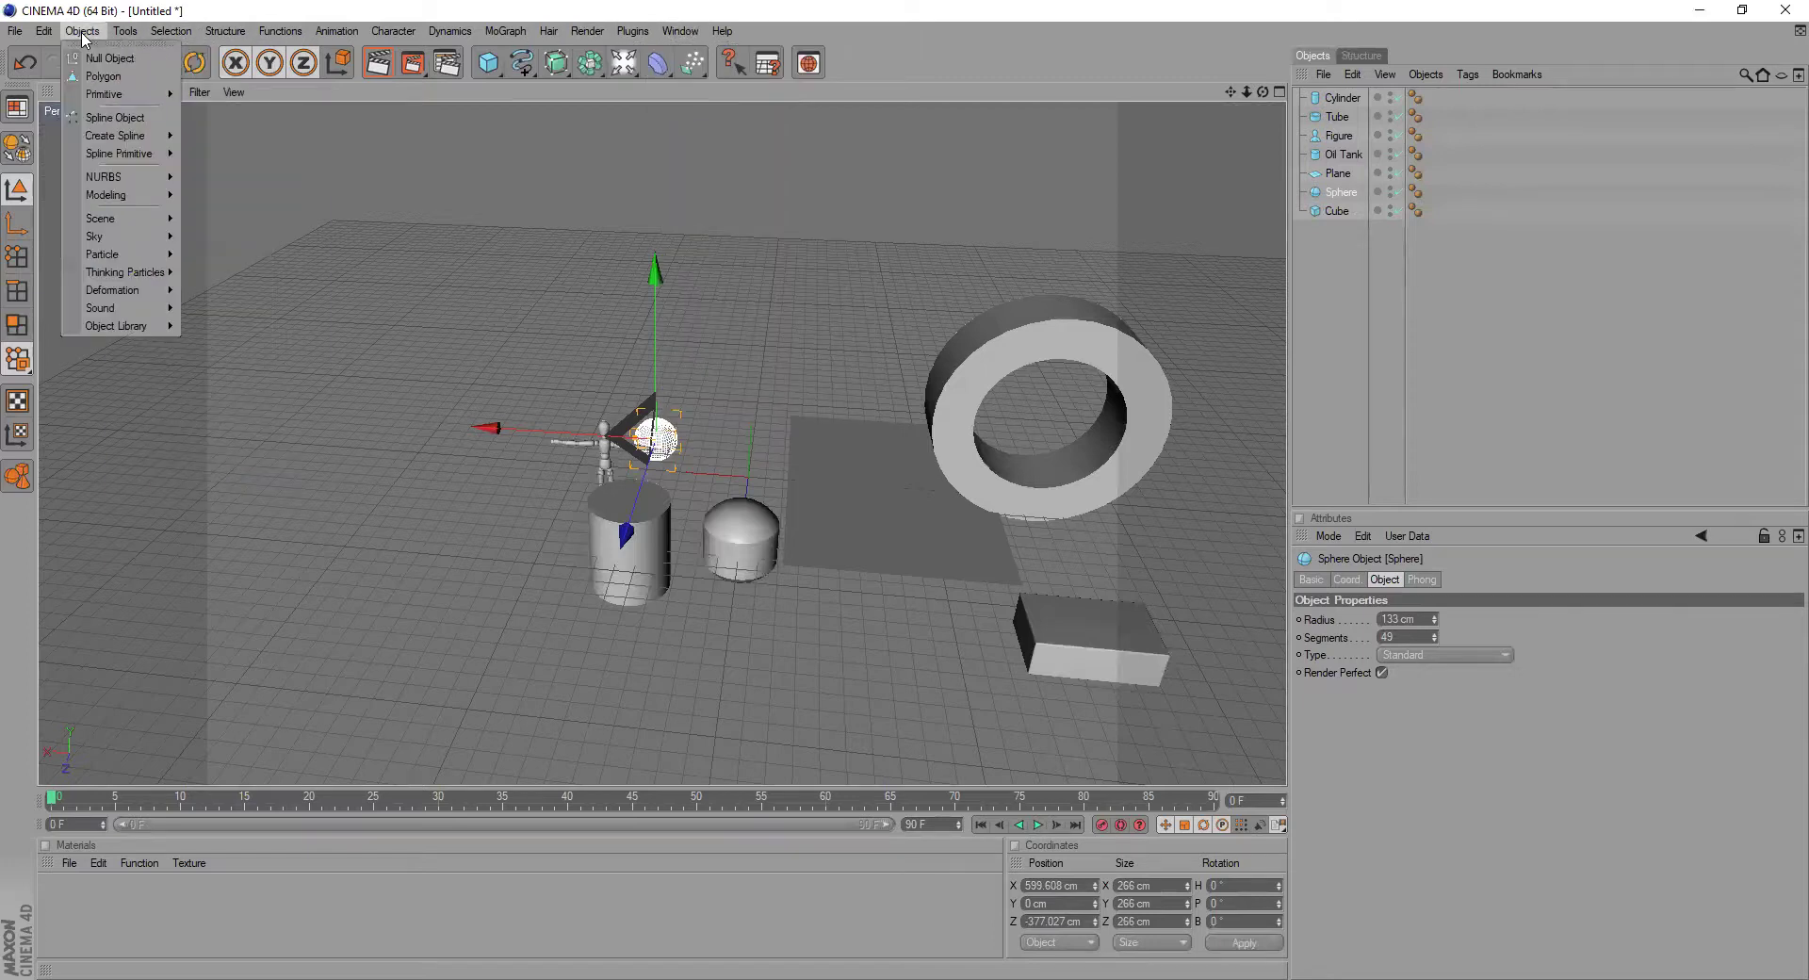
{"action": "mouse_move", "coordinate": [12, 37]}
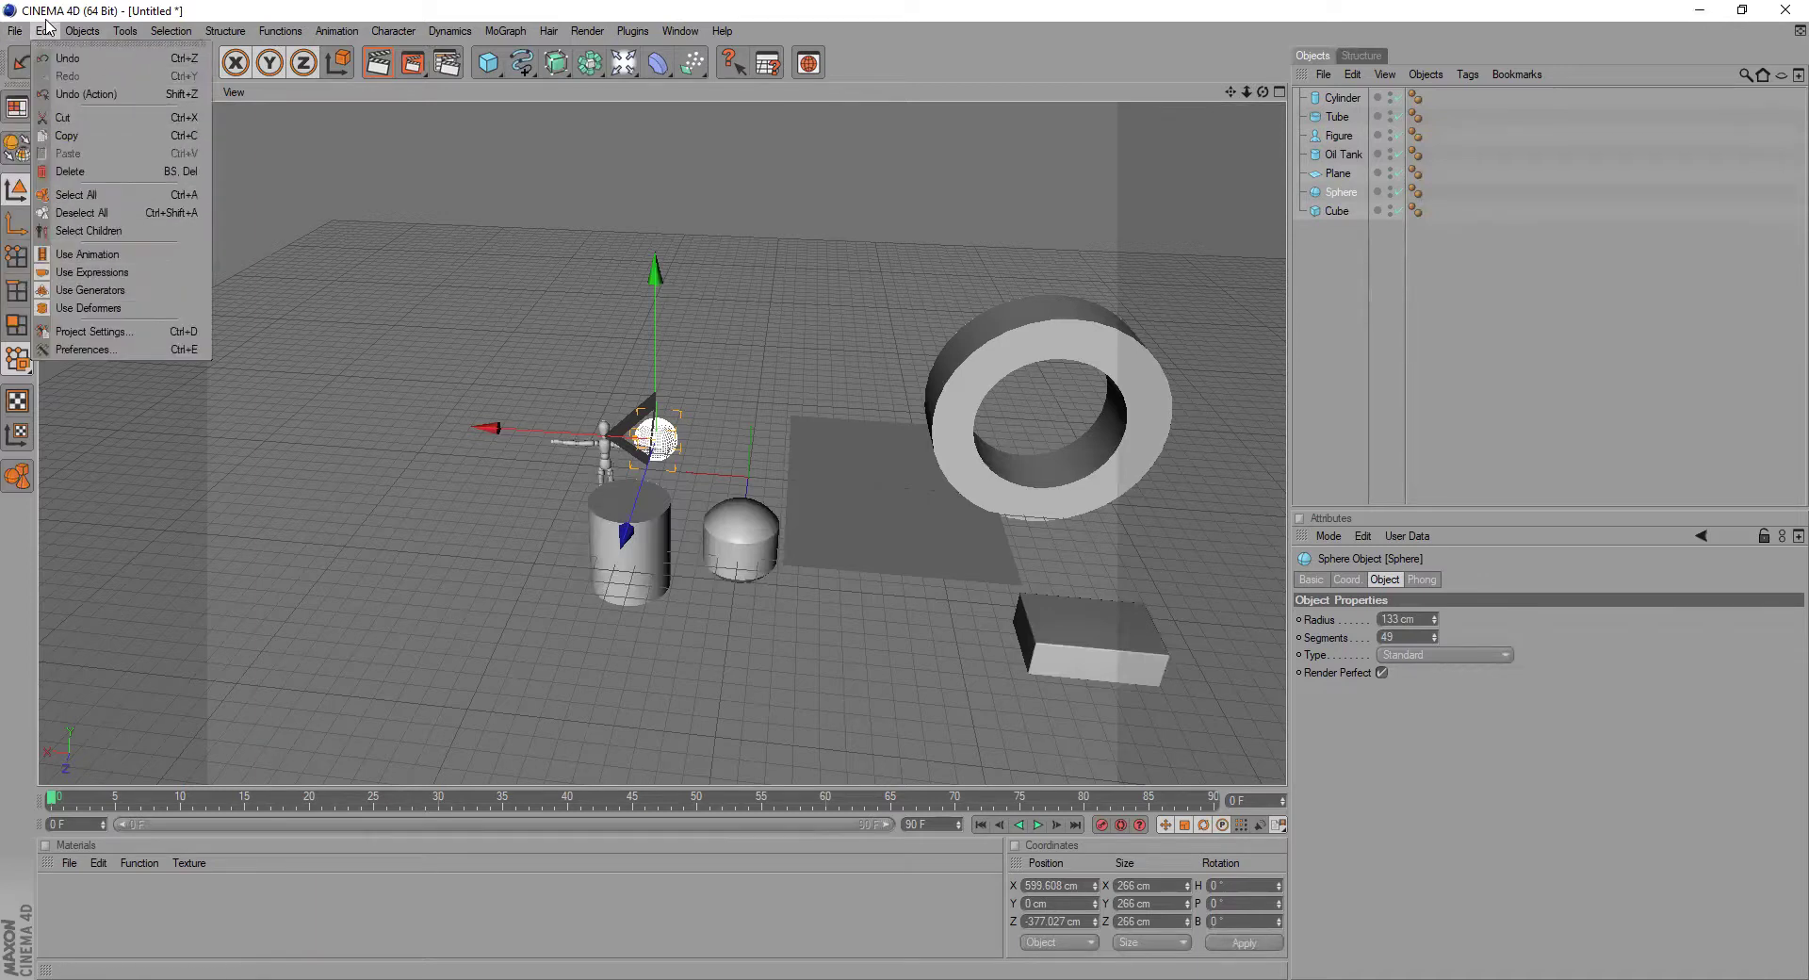
{"action": "left_click", "coordinate": [85, 361]}
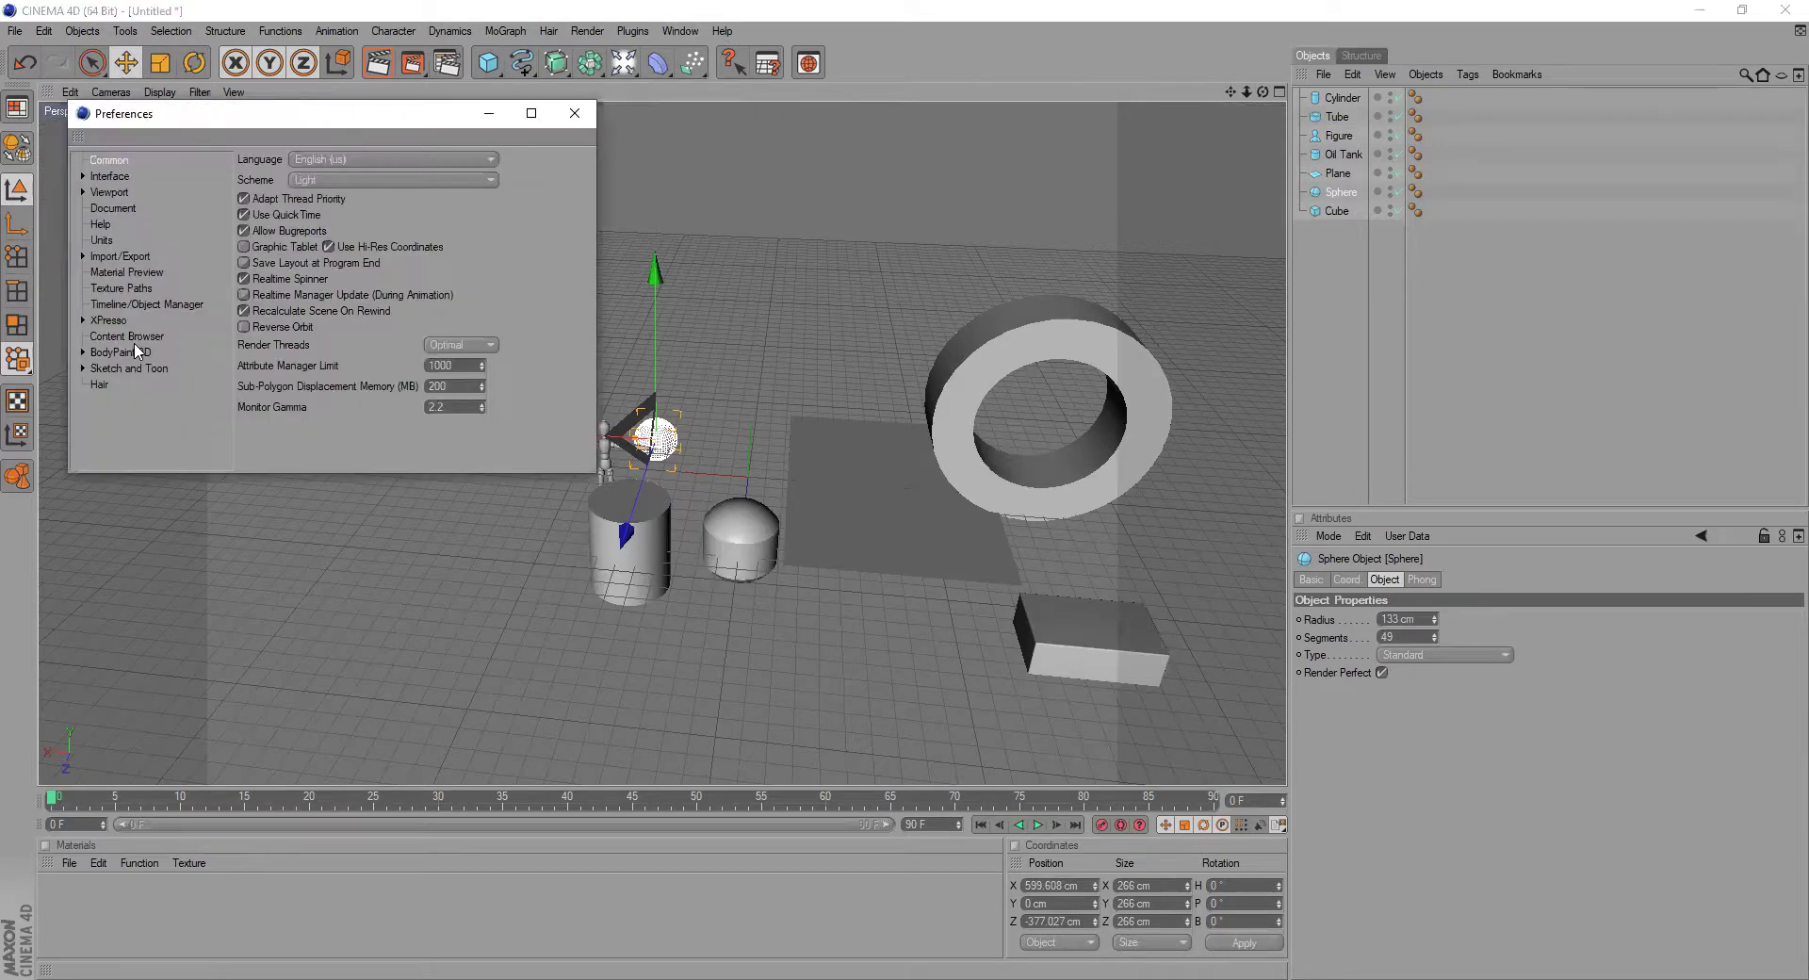
{"action": "left_click", "coordinate": [118, 177]}
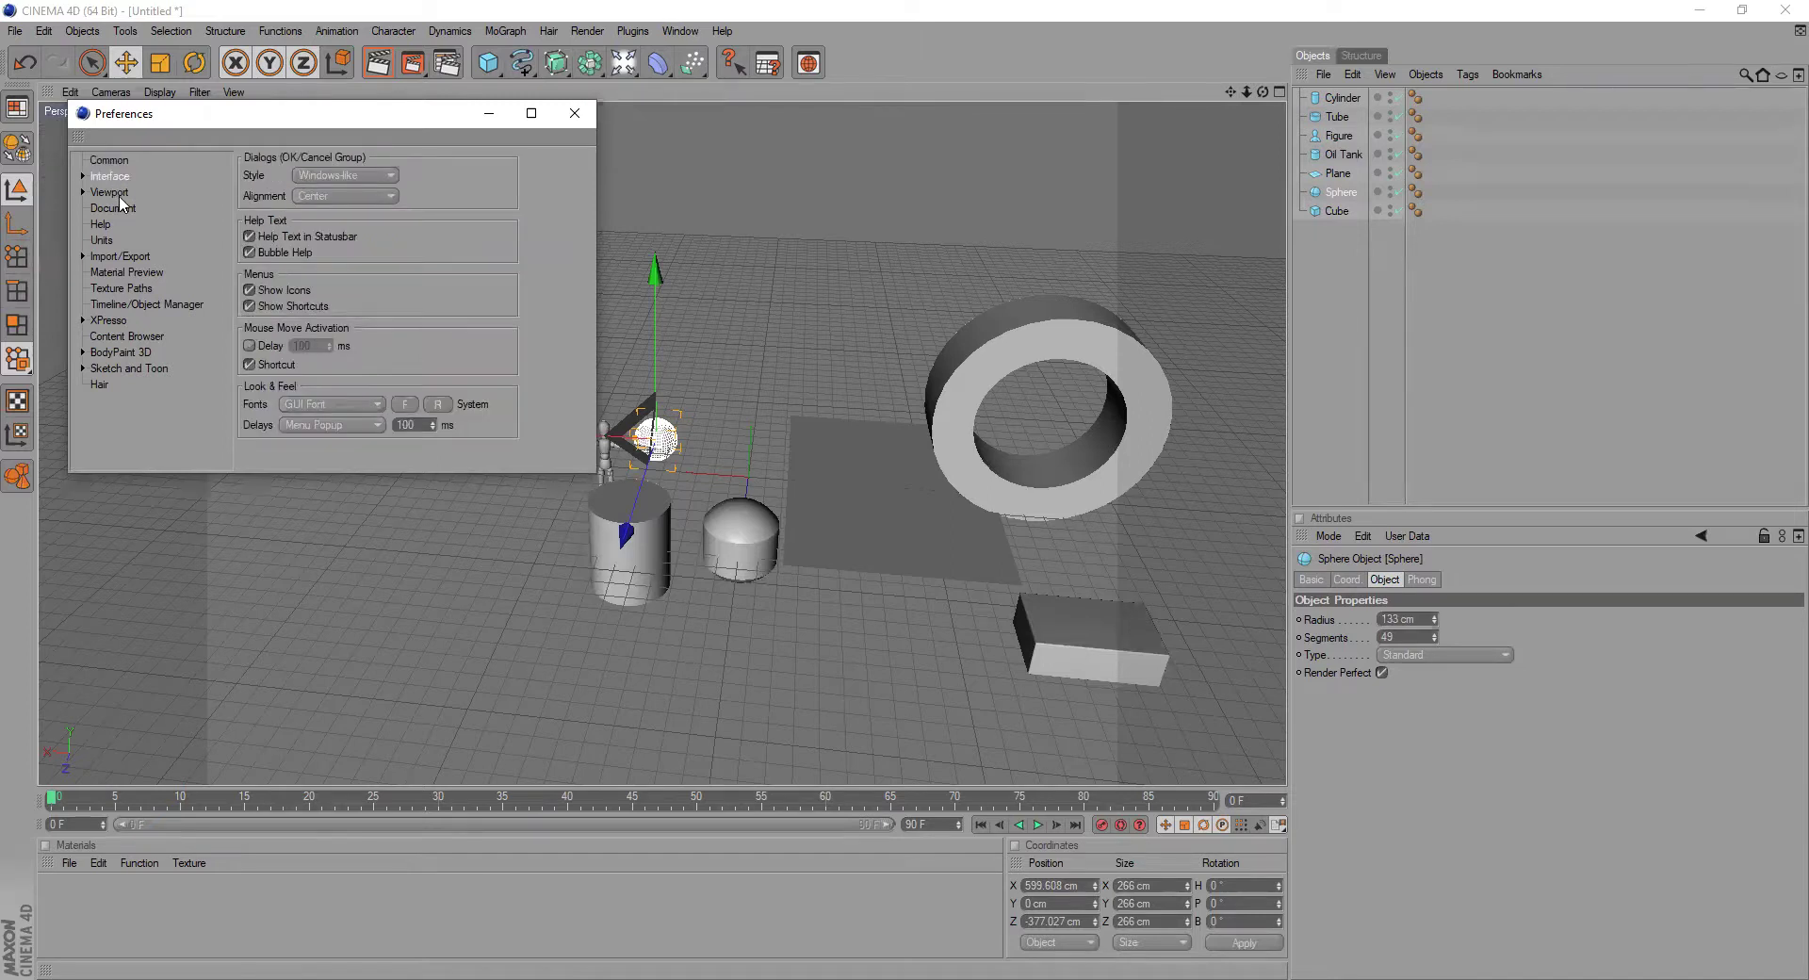
{"action": "left_click", "coordinate": [109, 192]}
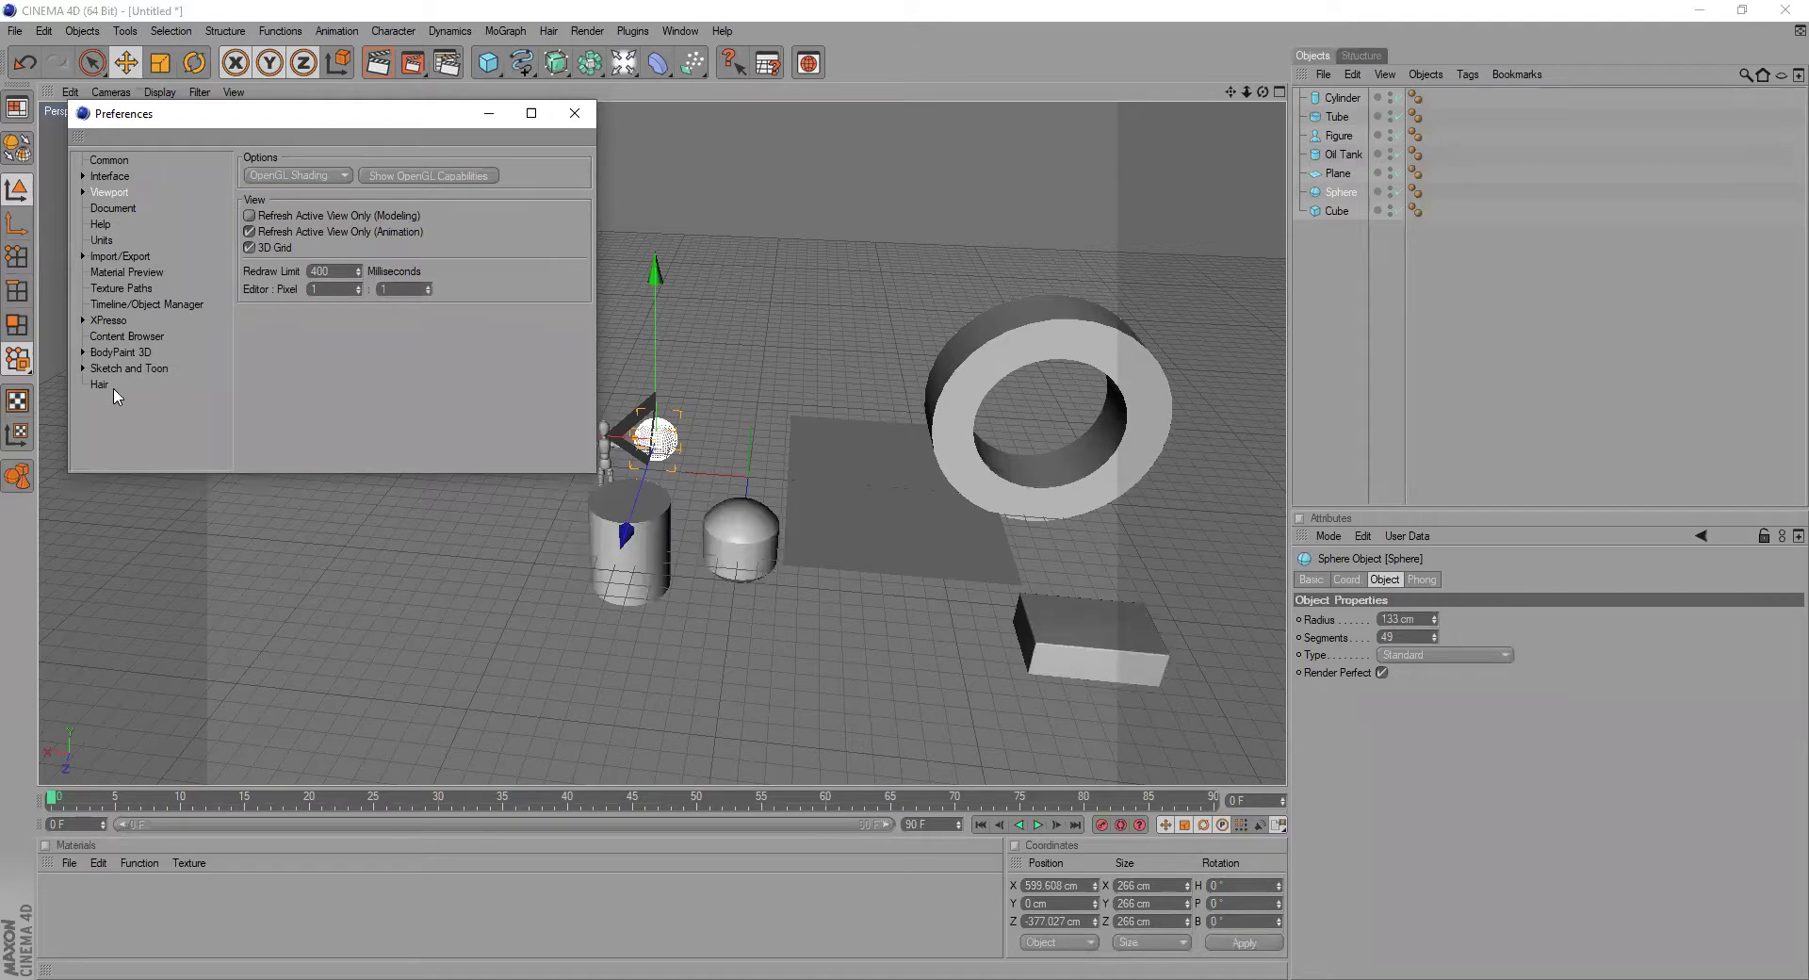
{"action": "left_click", "coordinate": [126, 337]}
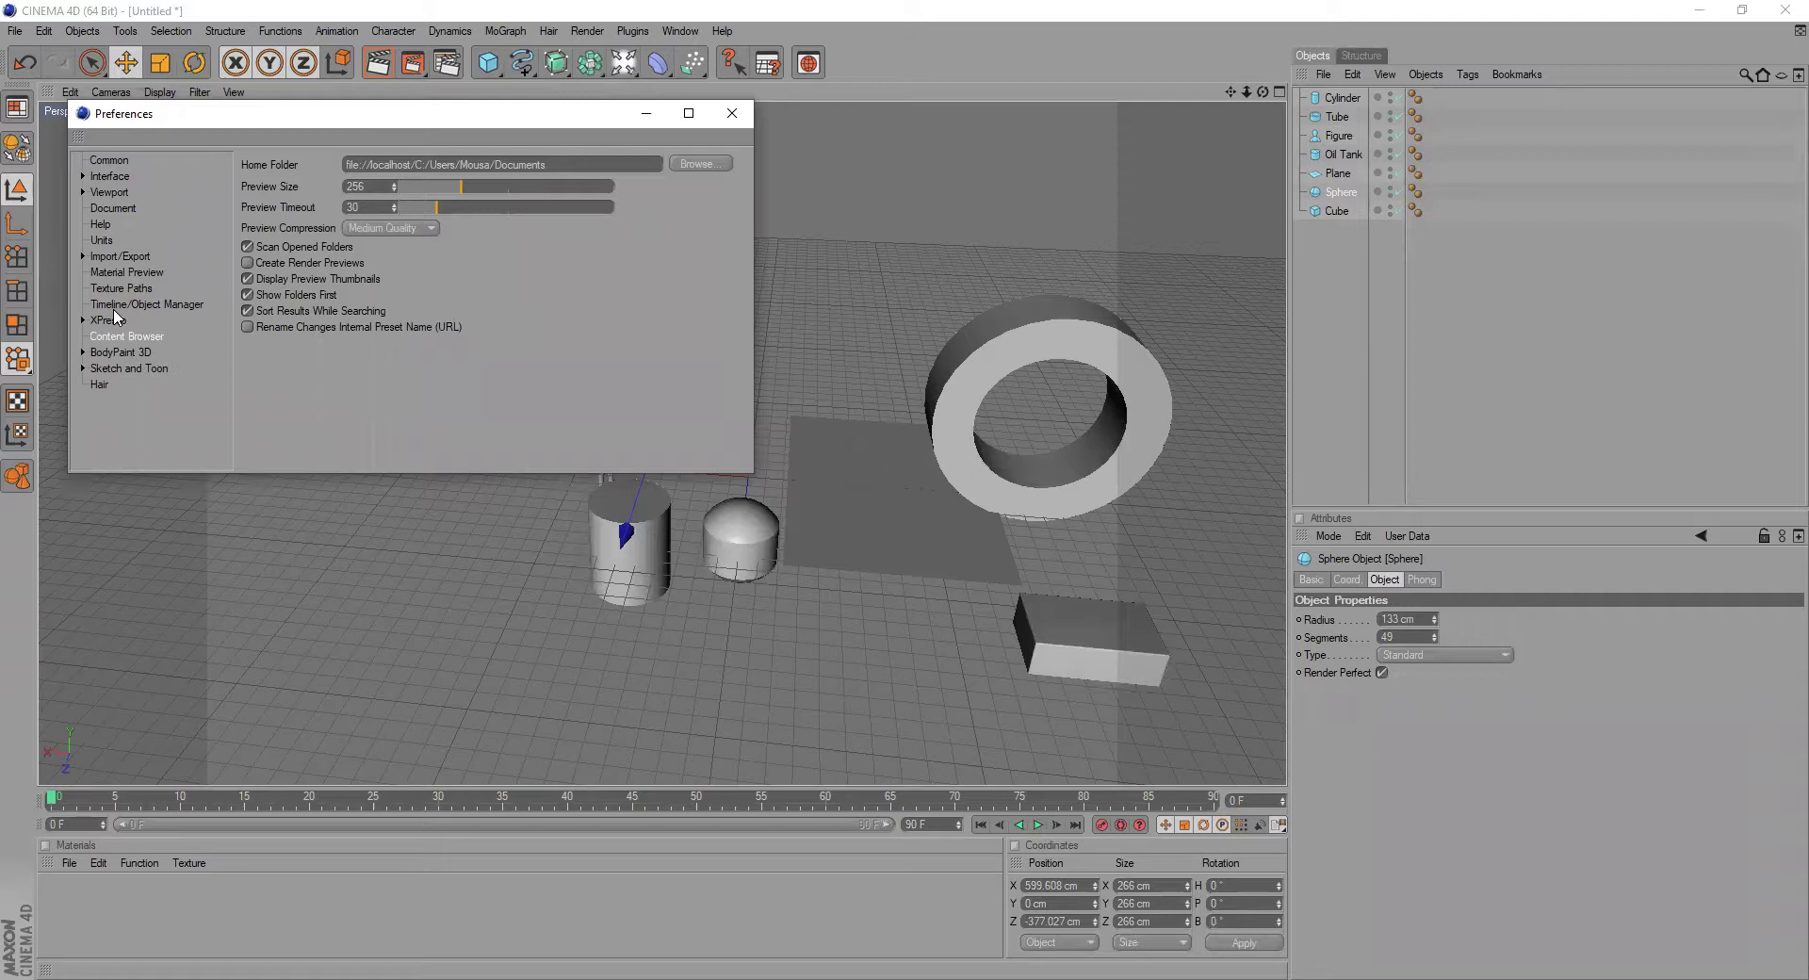
{"action": "left_click", "coordinate": [113, 320]}
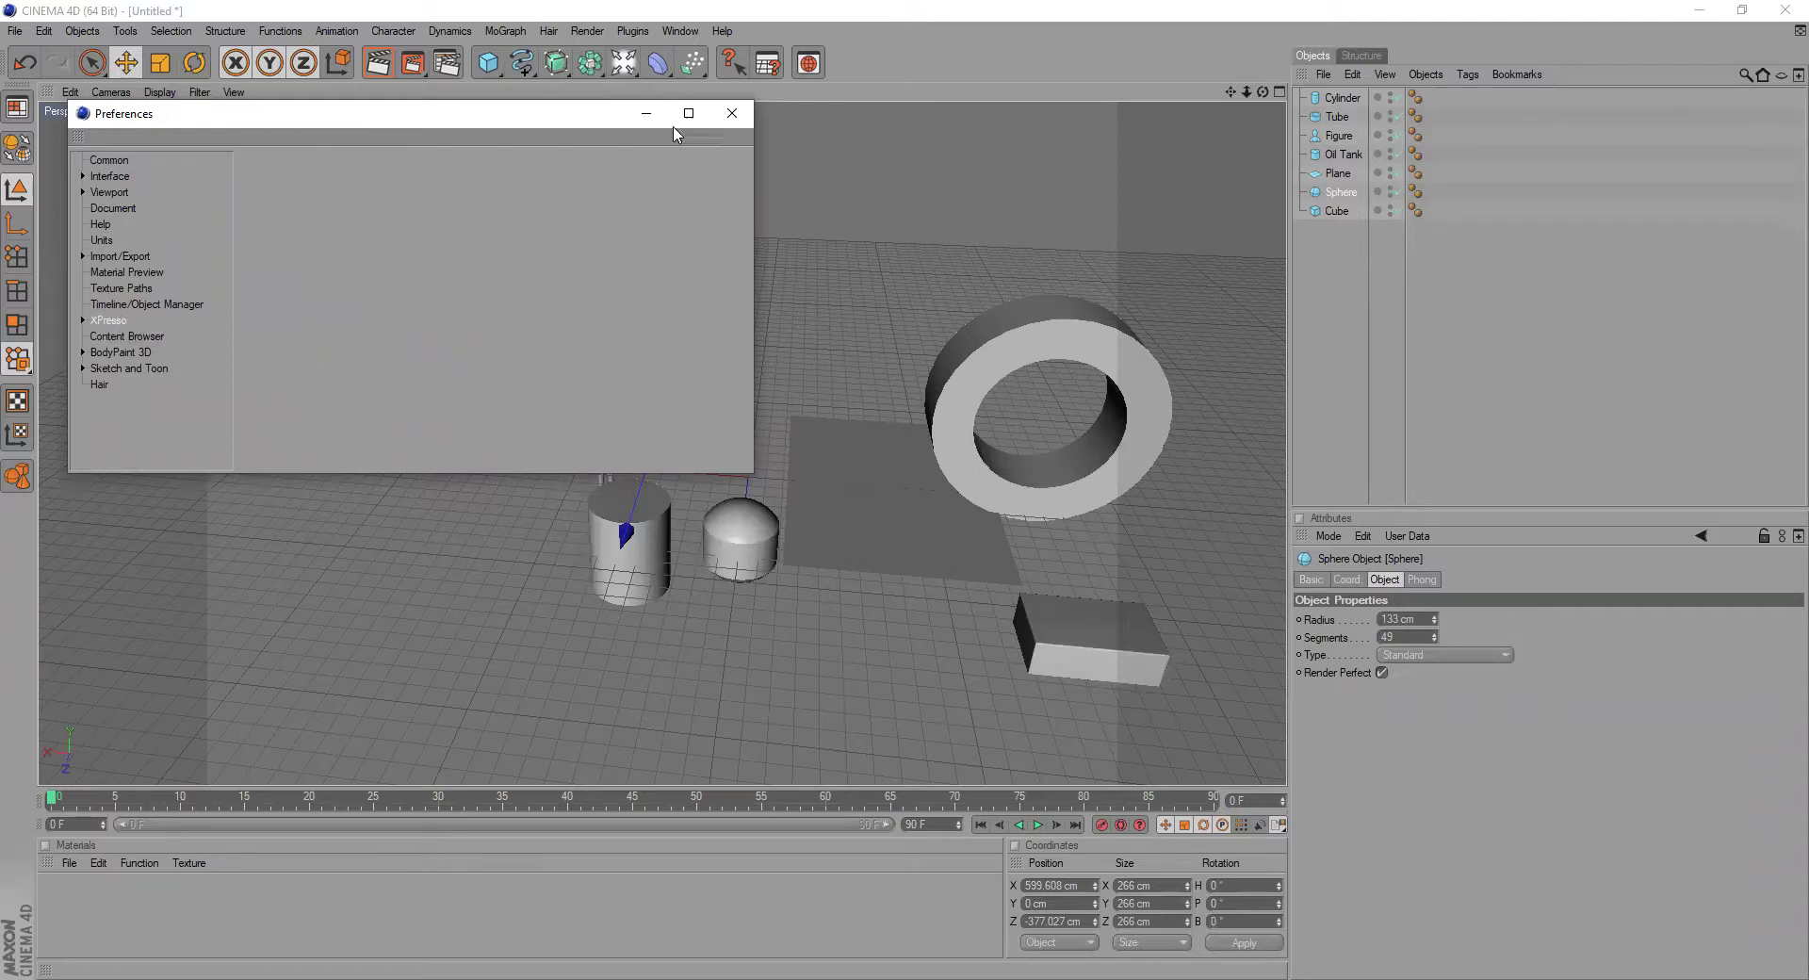
{"action": "left_click", "coordinate": [731, 113]}
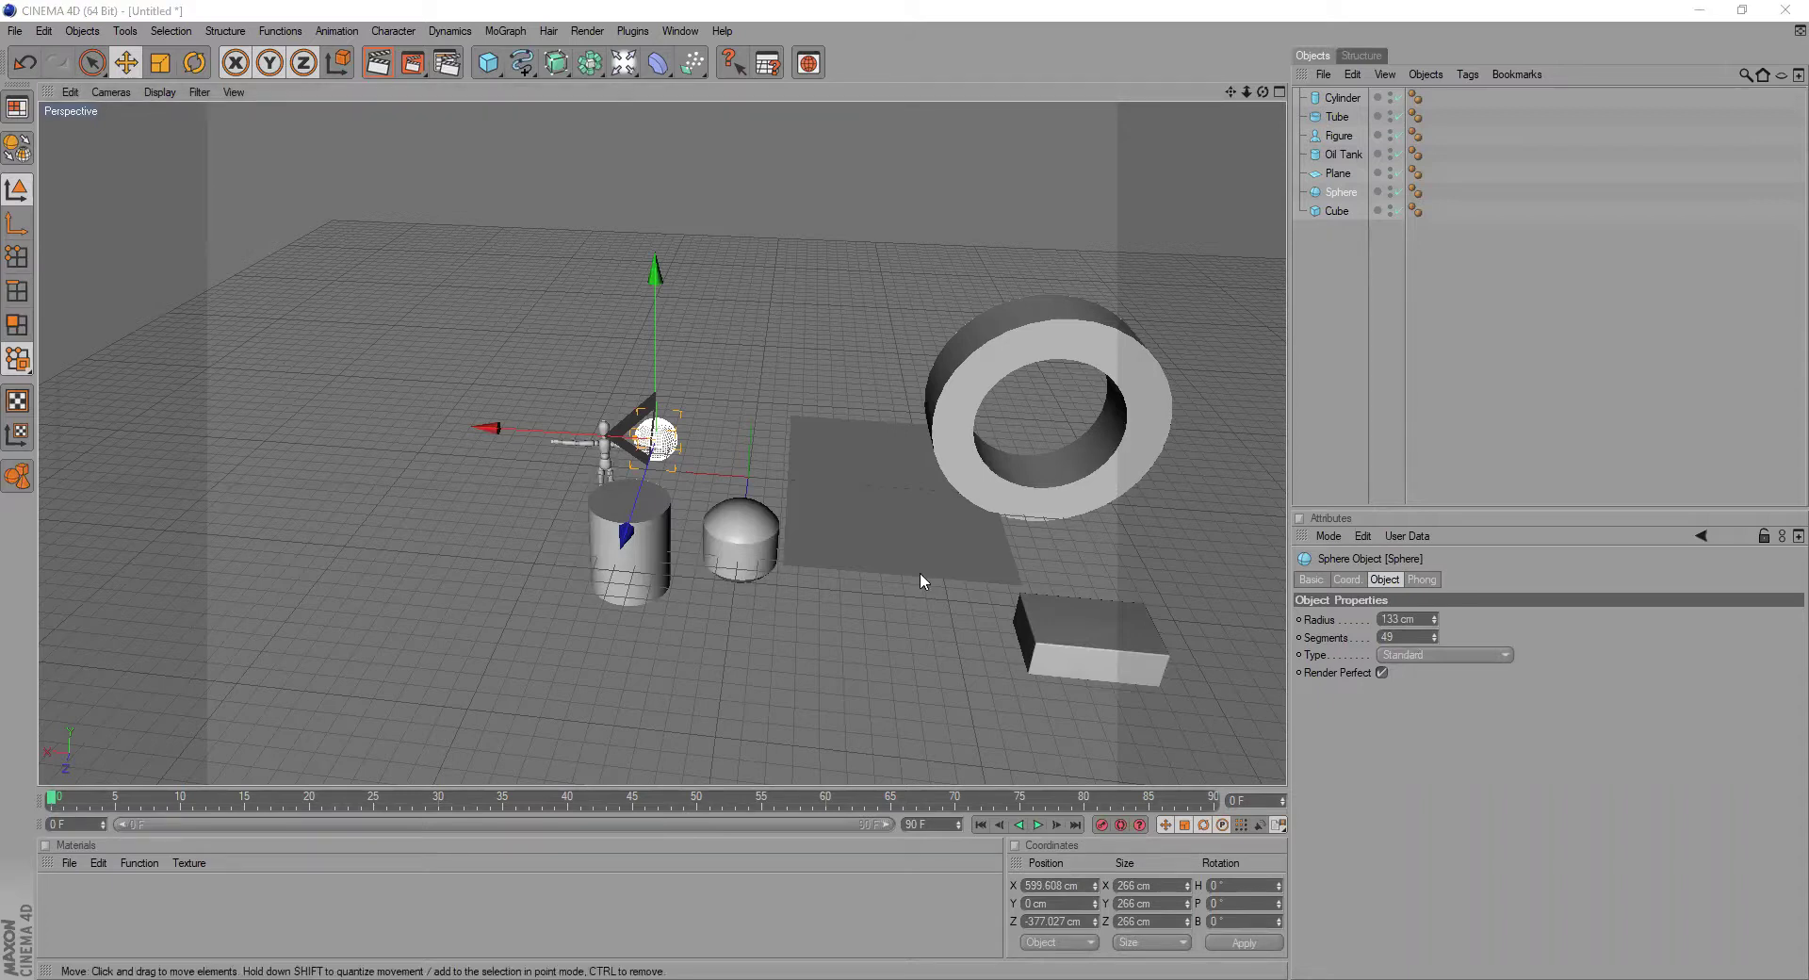
- Resize the cube in front of the tube into a flat slab about 1099 cm by 73 cm by 686 cm (X, Y, Z)
{"action": "left_click", "coordinate": [807, 623]}
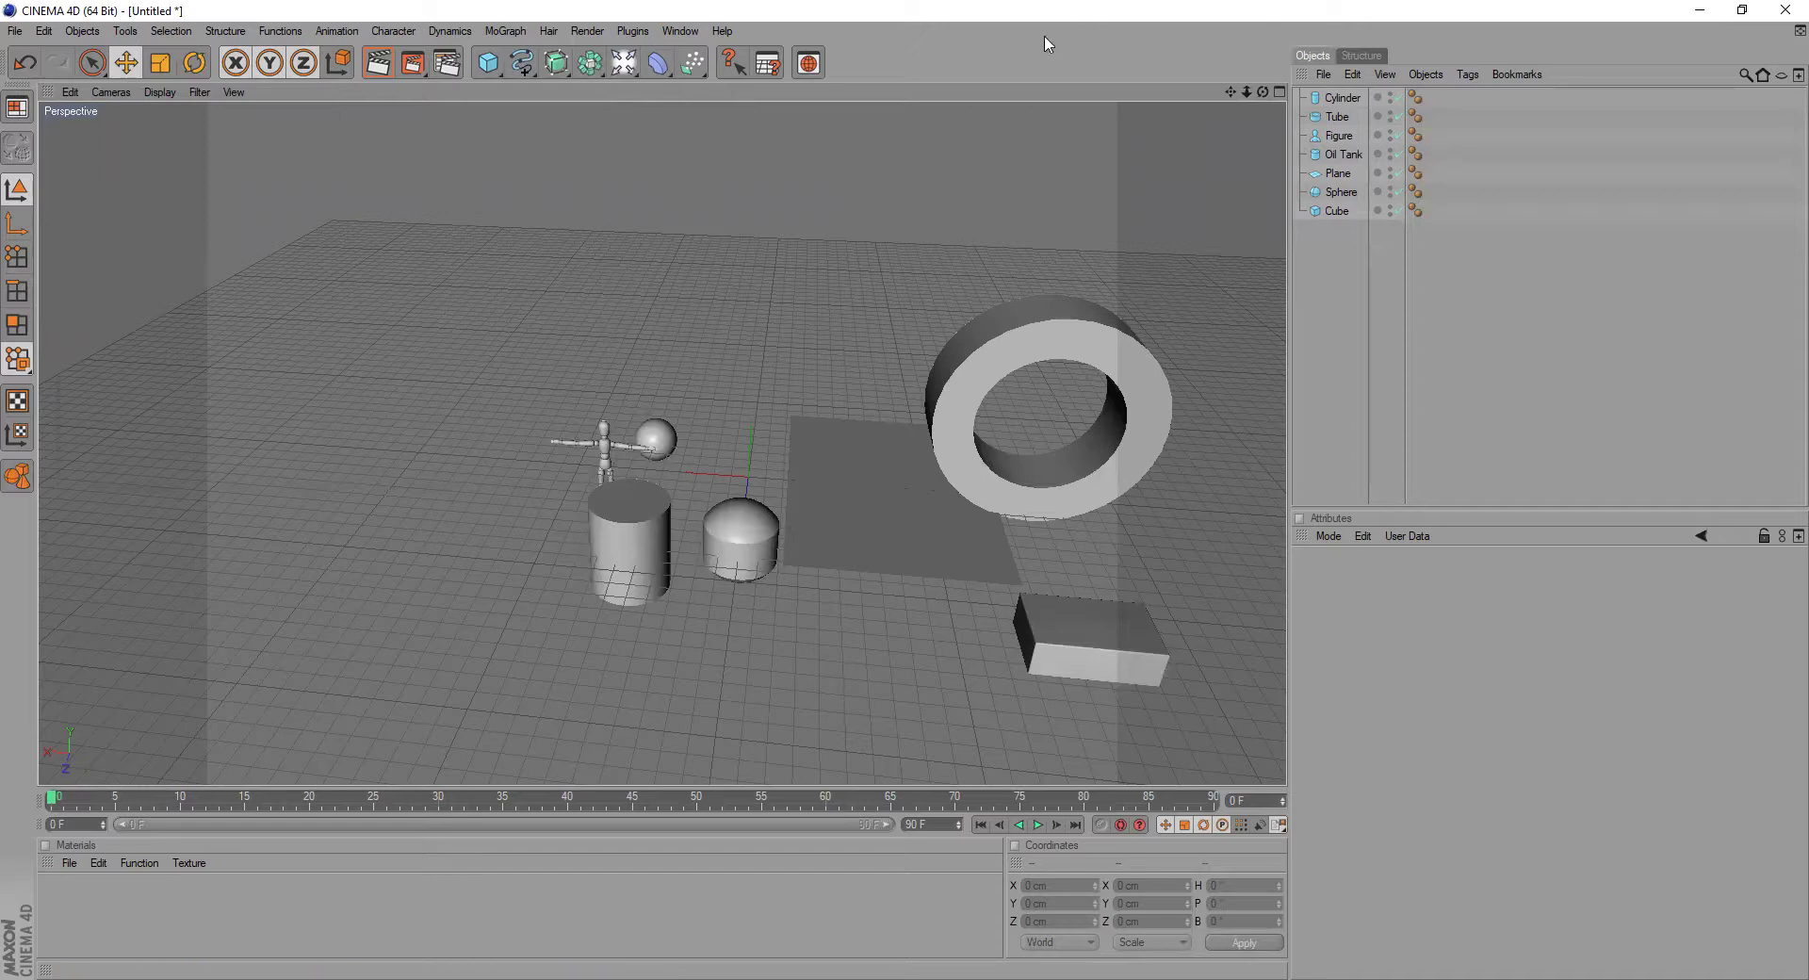
{"action": "left_click_drag", "start_coordinate": [1230, 92], "coordinate": [957, 369]}
{"action": "left_click", "coordinate": [736, 412]}
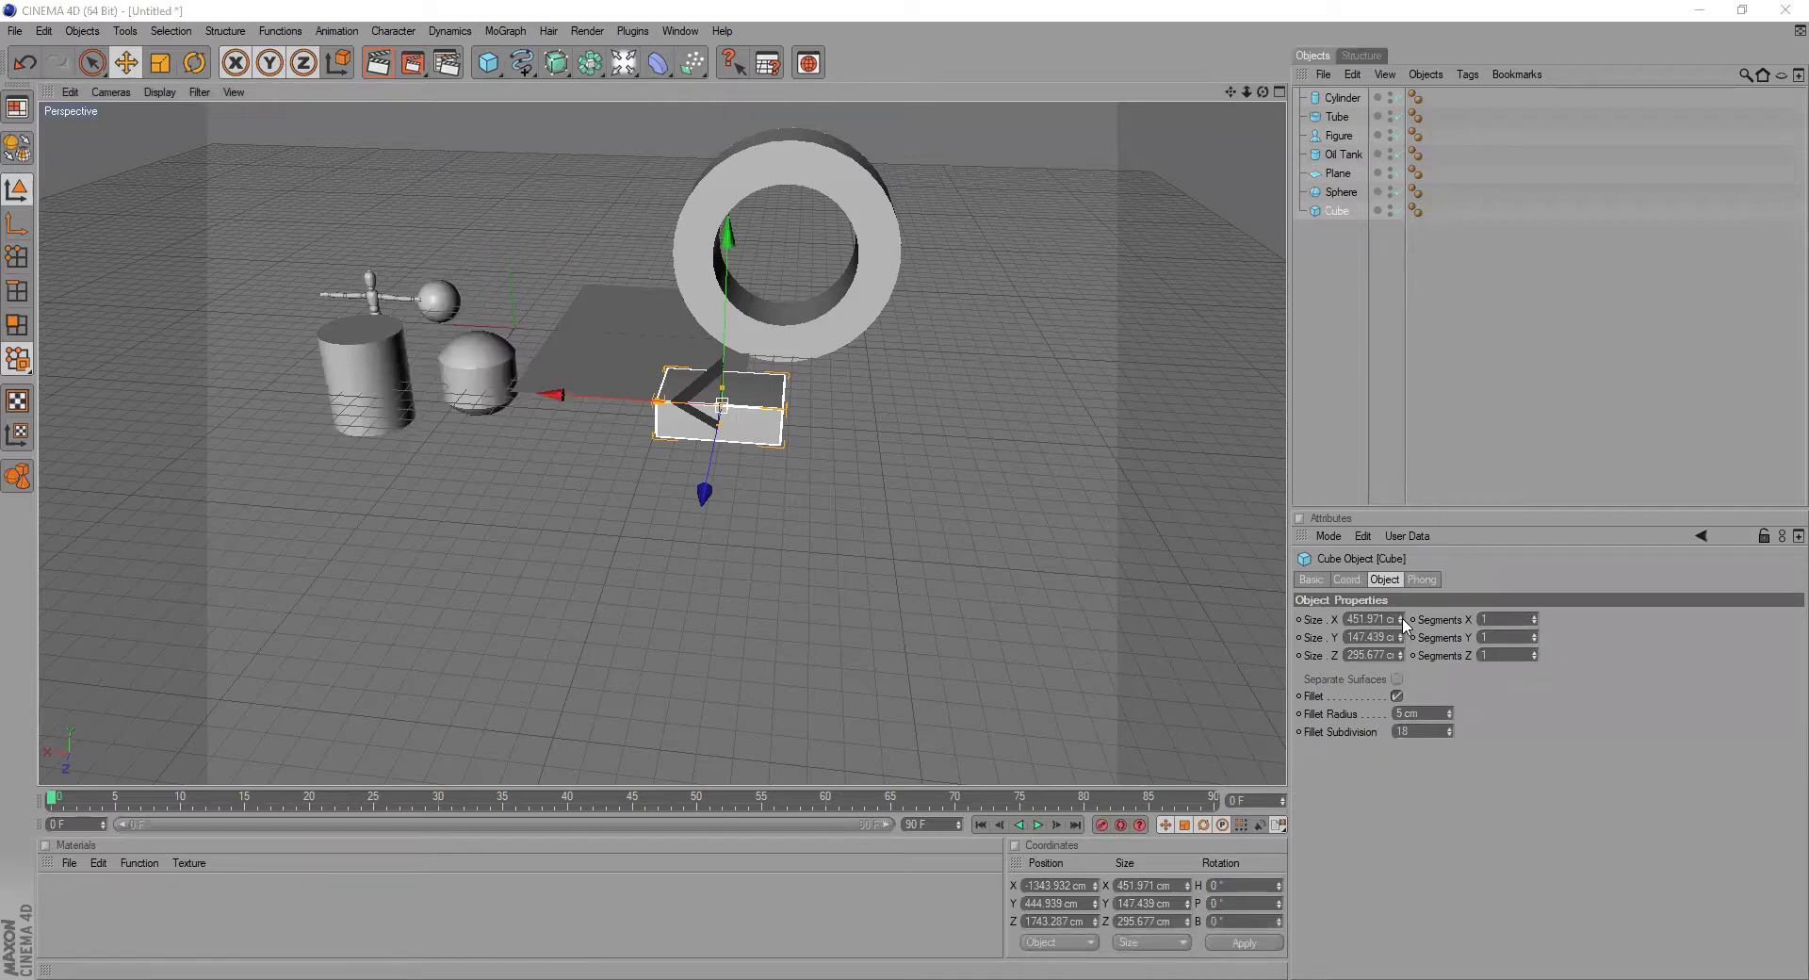
{"action": "left_click_drag", "start_coordinate": [1403, 623], "coordinate": [1507, 622]}
{"action": "mouse_move", "coordinate": [1403, 640]}
{"action": "left_mouse_down"}
{"action": "mouse_move", "coordinate": [1337, 639]}
{"action": "mouse_move", "coordinate": [1432, 639]}
{"action": "mouse_move", "coordinate": [1451, 657]}
{"action": "mouse_move", "coordinate": [1403, 660]}
{"action": "left_mouse_up"}
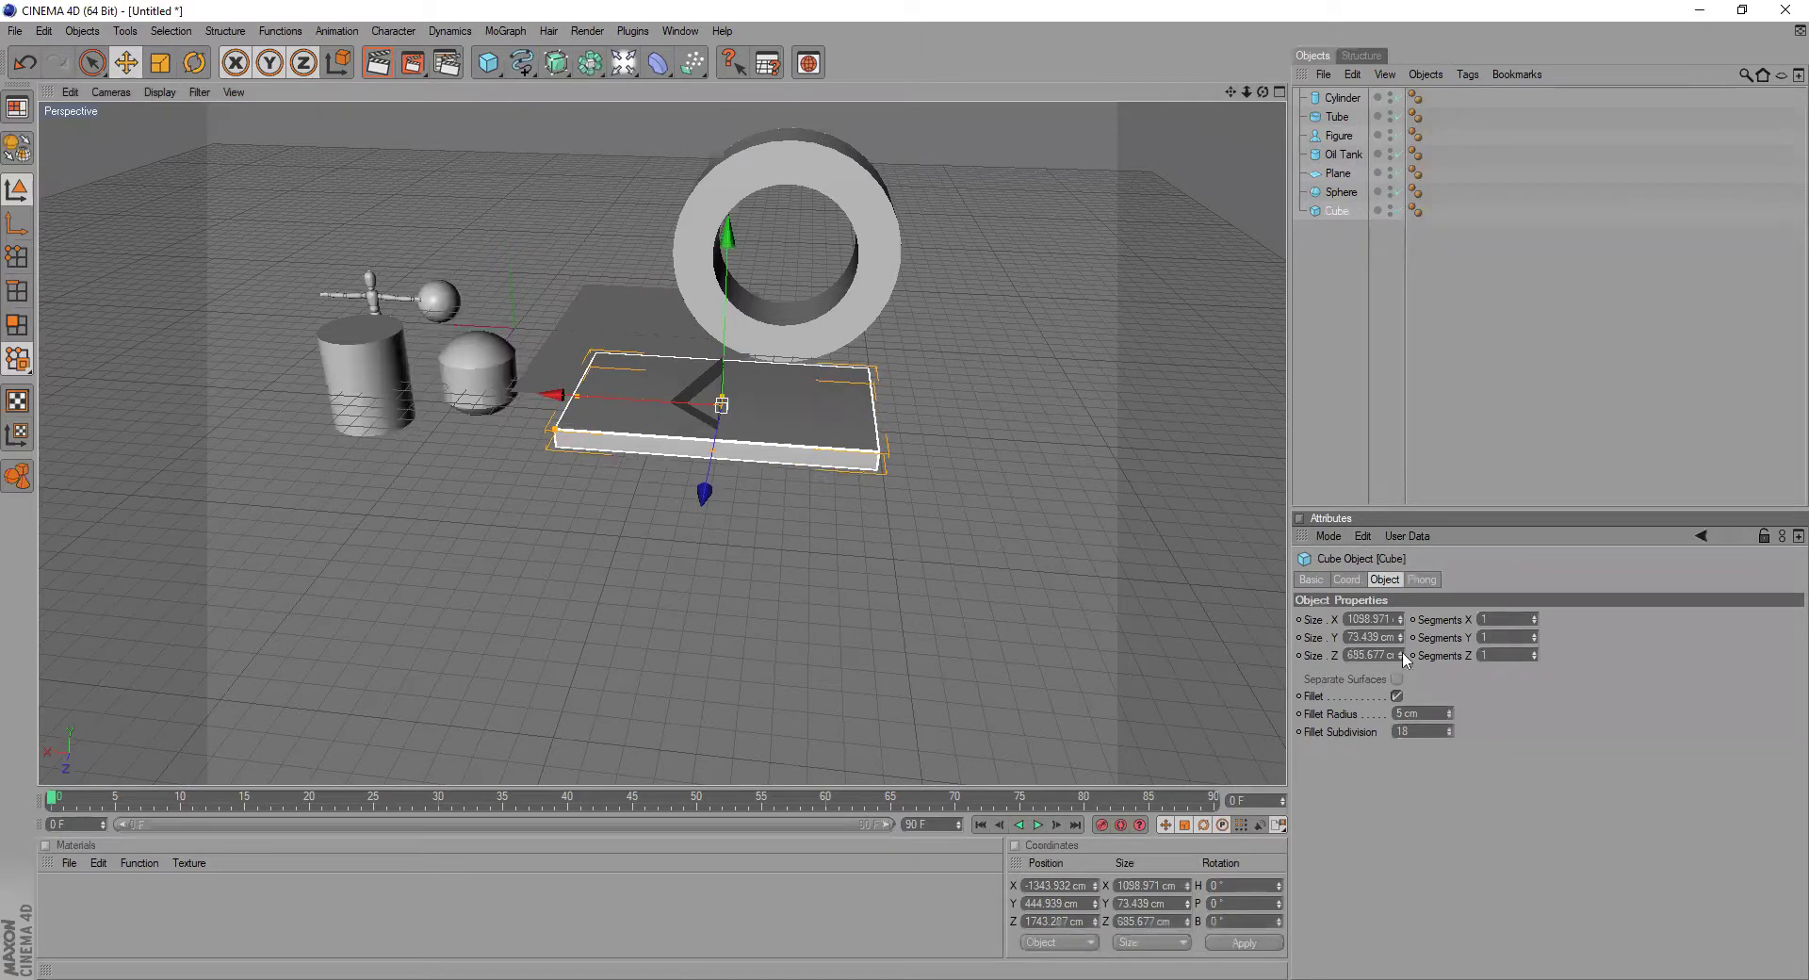
- Set the cube's segments to 4 in X, 3 in Y and 5 in Z
{"action": "left_click_drag", "start_coordinate": [1261, 94], "coordinate": [589, 702]}
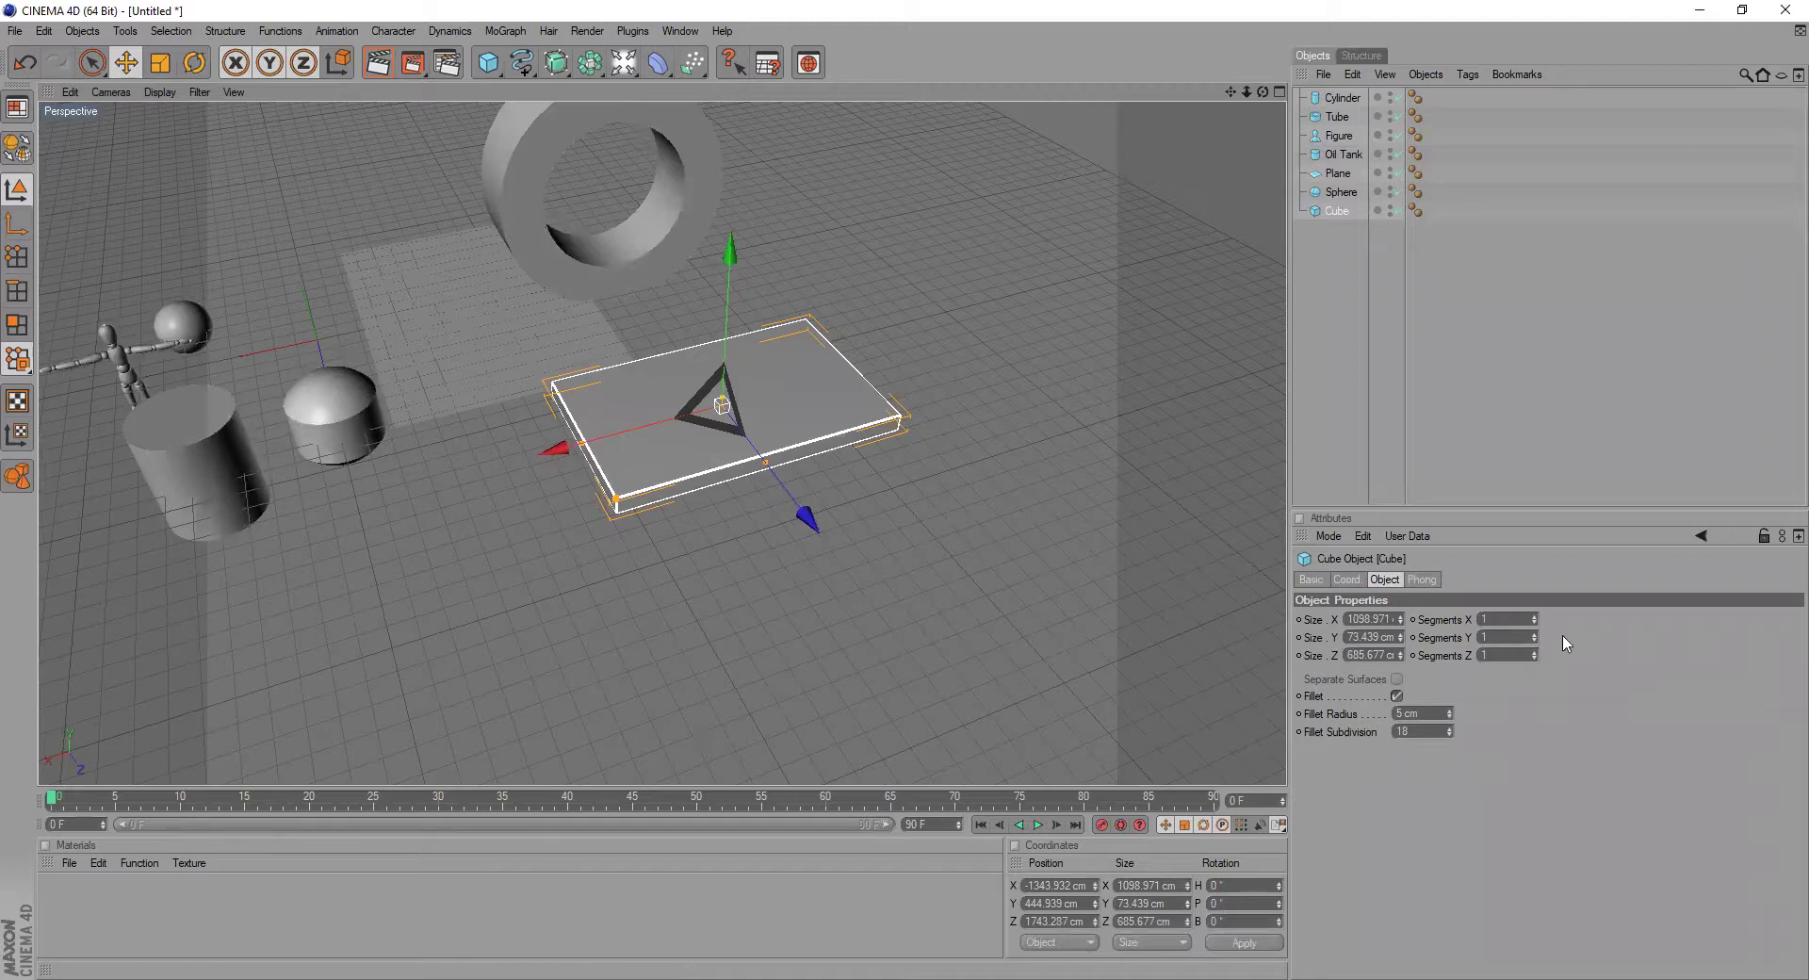
{"action": "left_click", "coordinate": [1535, 616]}
{"action": "left_click", "coordinate": [1535, 616]}
{"action": "left_click", "coordinate": [1534, 616]}
{"action": "left_click", "coordinate": [1535, 634]}
{"action": "left_click", "coordinate": [1534, 634]}
{"action": "left_click", "coordinate": [1535, 652]}
{"action": "left_click", "coordinate": [1535, 652]}
{"action": "left_click", "coordinate": [1535, 652]}
{"action": "left_click", "coordinate": [1534, 652]}
{"action": "scroll", "coordinate": [1055, 620], "scroll_direction": "up", "scroll_amount": 5}
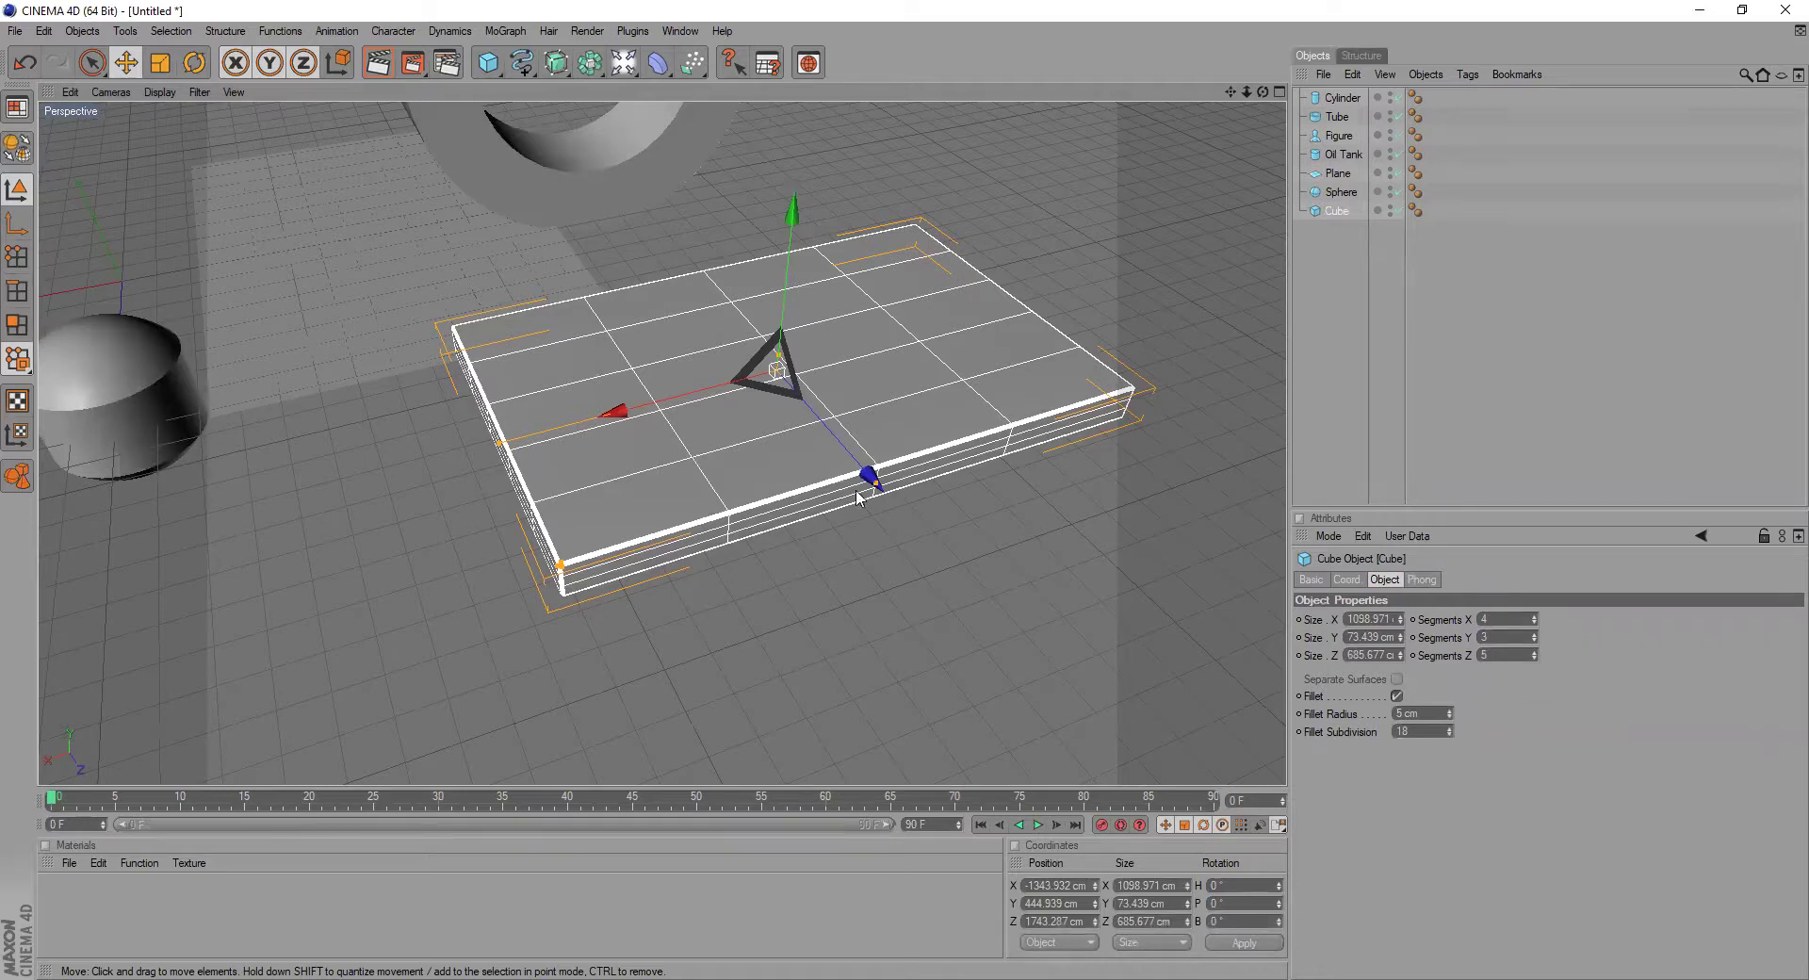
- Enlarge the segmented cube to about 1266 cm in X and 346 cm in Y
{"action": "left_click_drag", "start_coordinate": [1400, 619], "coordinate": [1401, 658]}
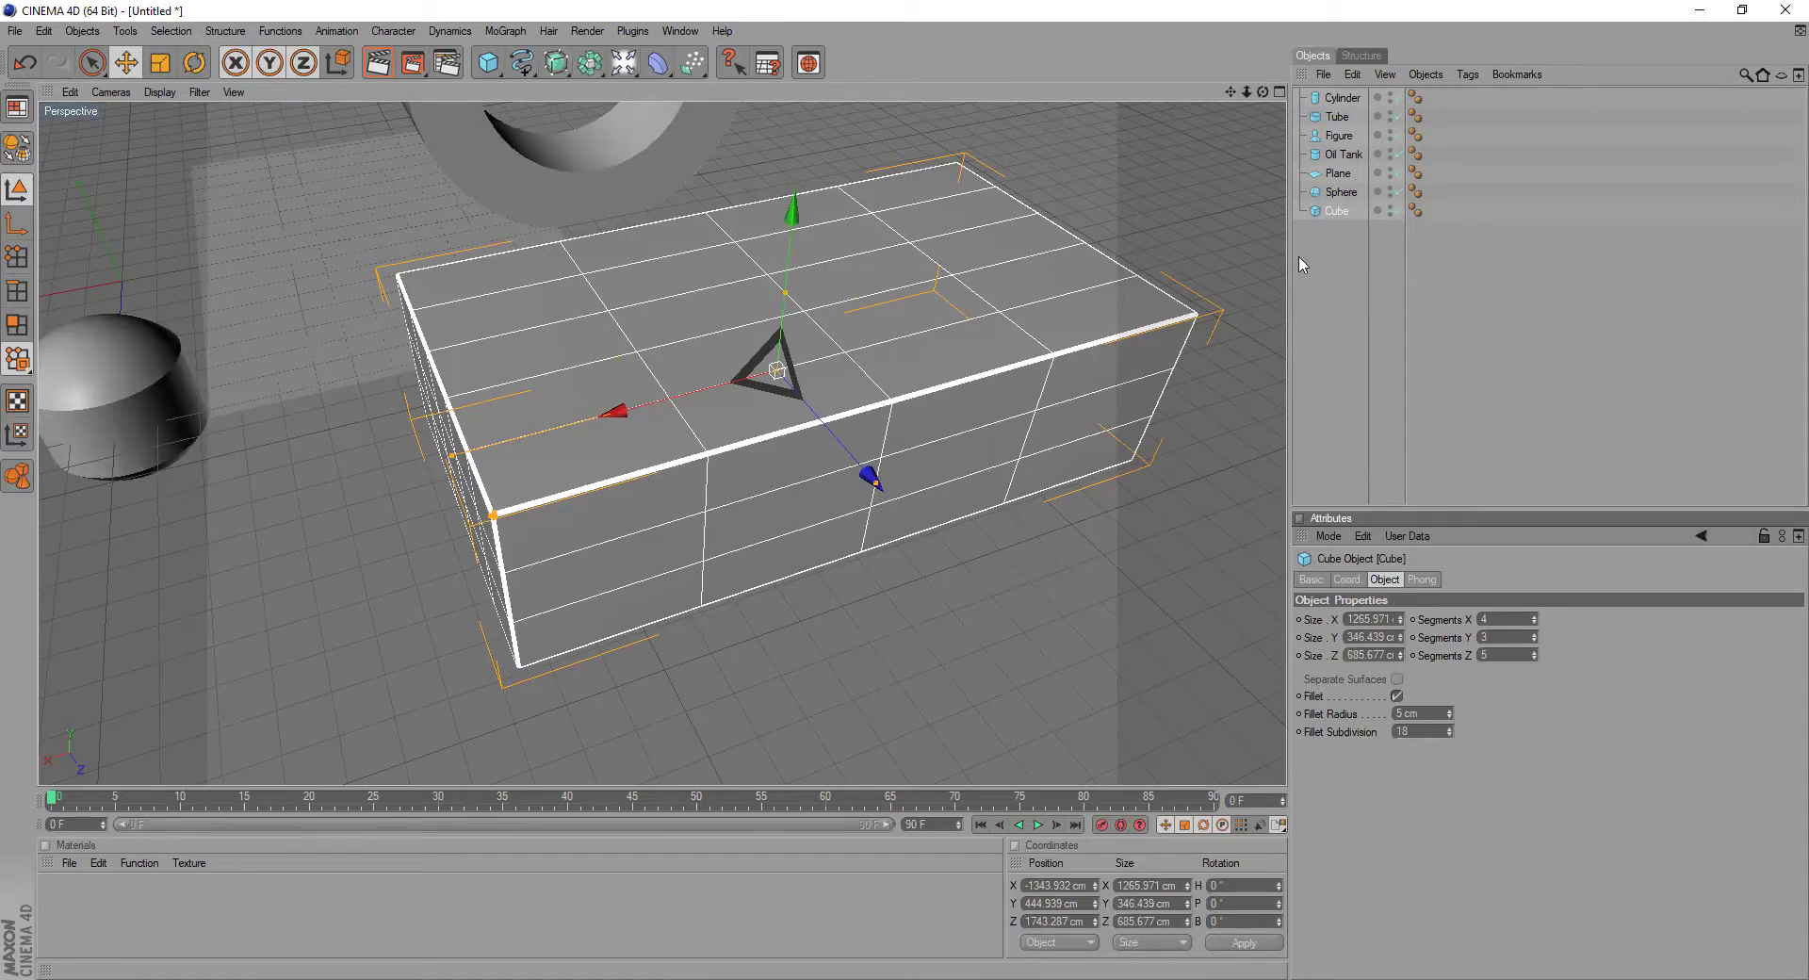
{"action": "mouse_move", "coordinate": [1263, 92]}
{"action": "left_mouse_down"}
{"action": "mouse_move", "coordinate": [1245, 62]}
{"action": "mouse_move", "coordinate": [1265, 97]}
{"action": "left_mouse_up"}
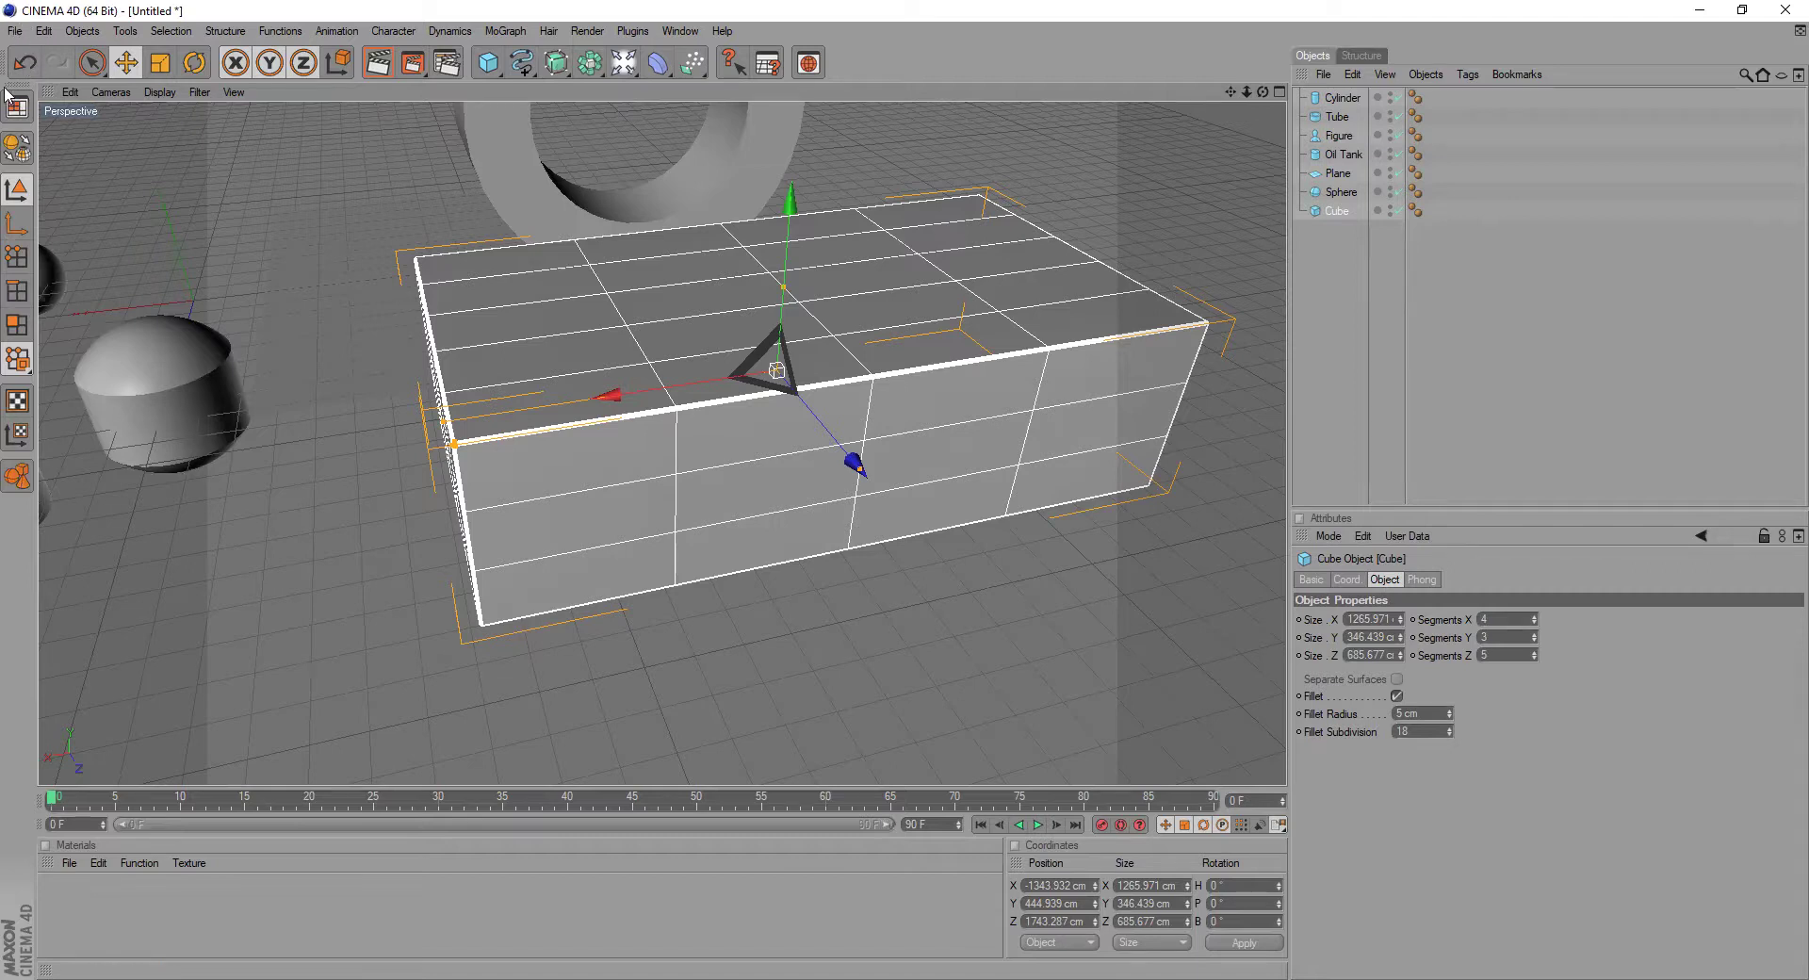
- Undo and redo the cube's last size changes, ending on the enlarged version
{"action": "left_click", "coordinate": [21, 64]}
{"action": "left_click", "coordinate": [55, 64]}
{"action": "left_click", "coordinate": [17, 64]}
{"action": "left_click", "coordinate": [49, 65]}
{"action": "left_click", "coordinate": [29, 66]}
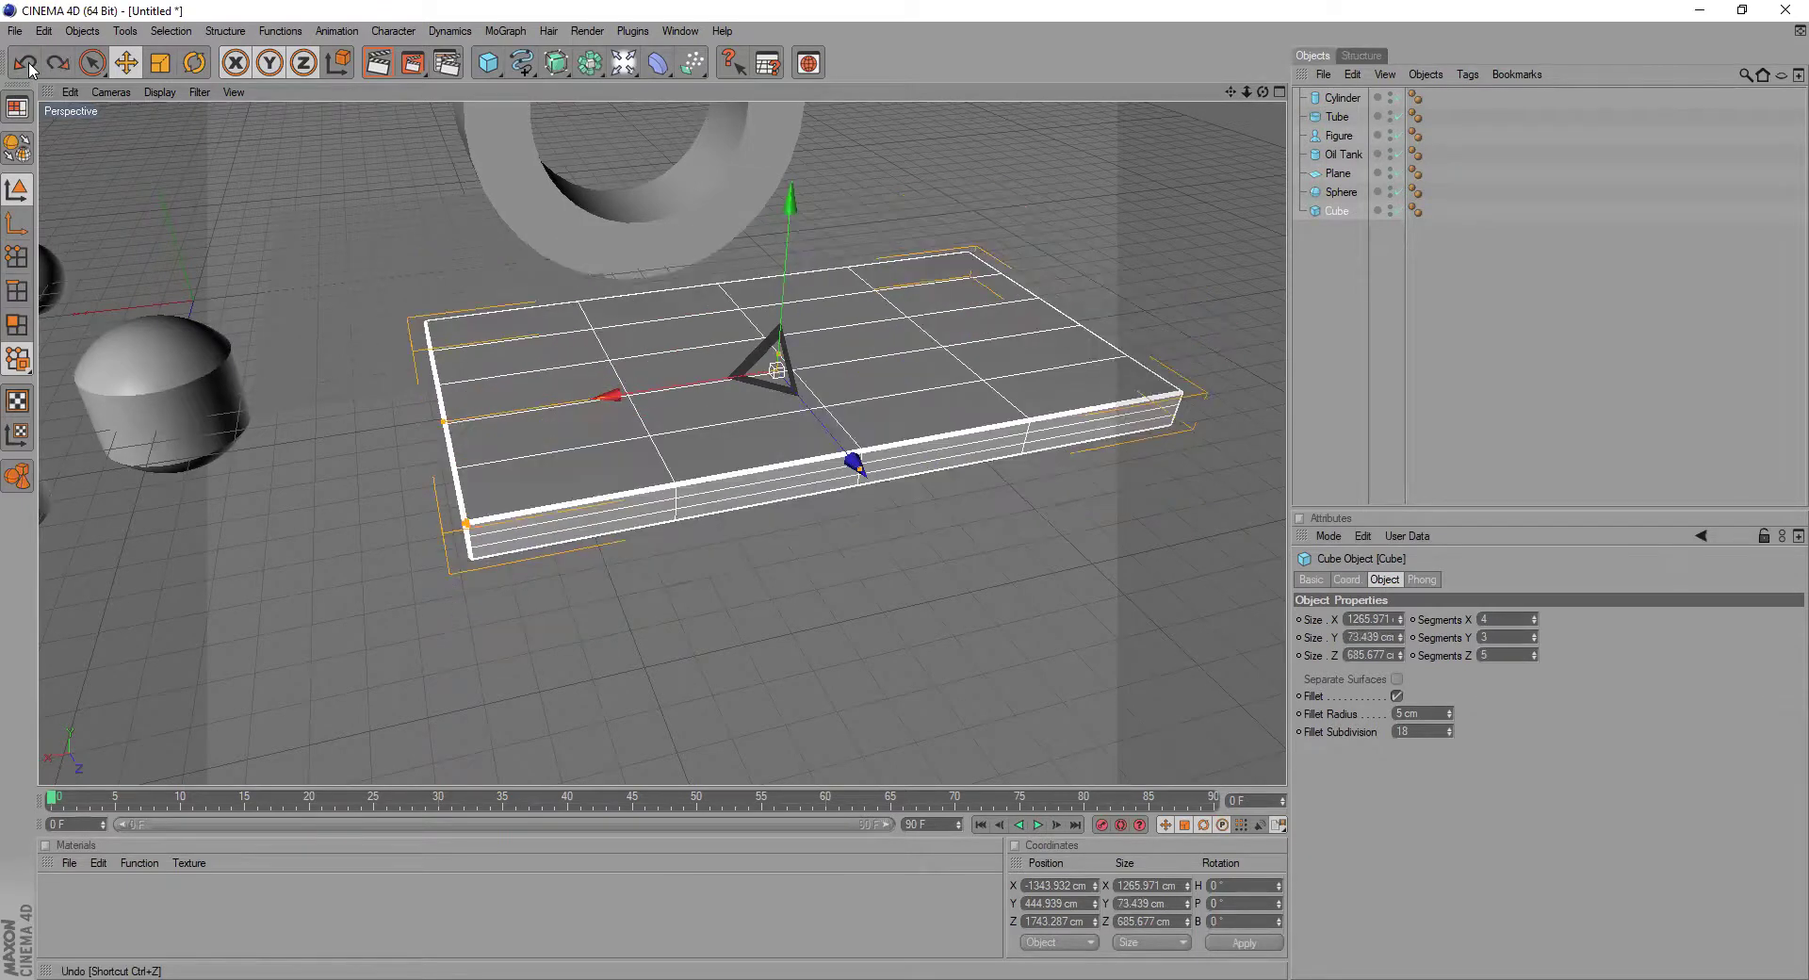
{"action": "key", "text": "ctrl+y"}
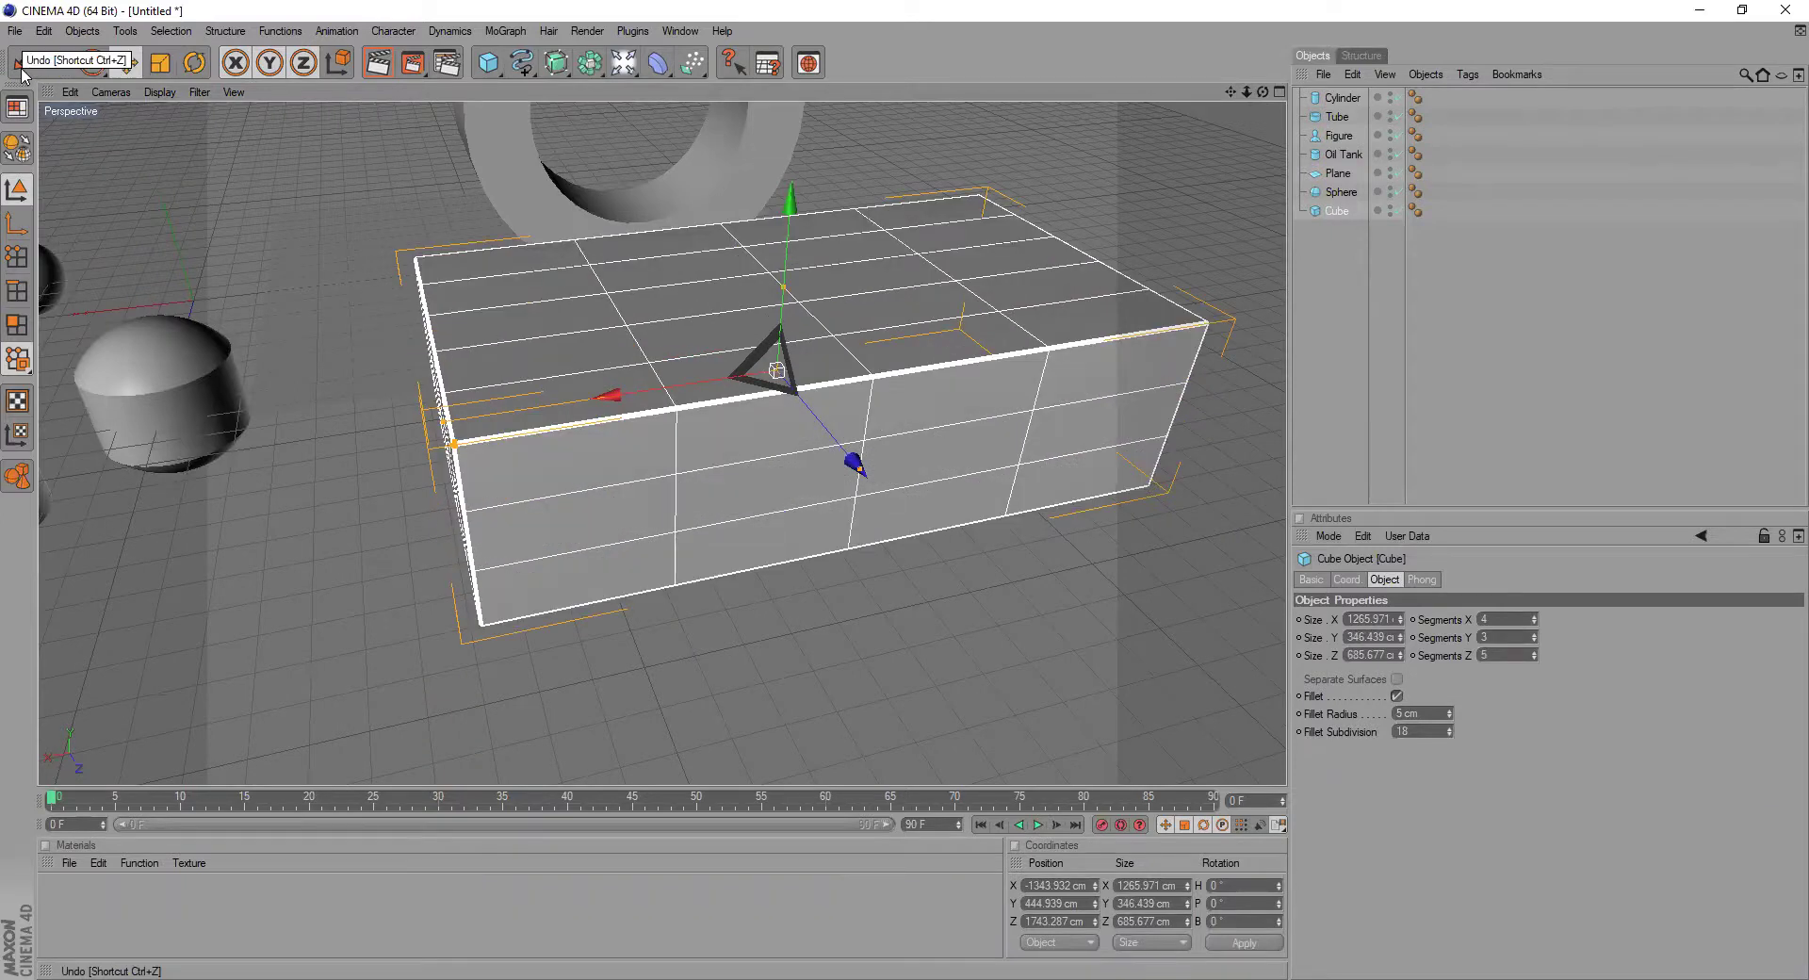
- View the list of available primitives and the tube's object properties
{"action": "scroll", "coordinate": [686, 309], "scroll_direction": "down", "scroll_amount": 5}
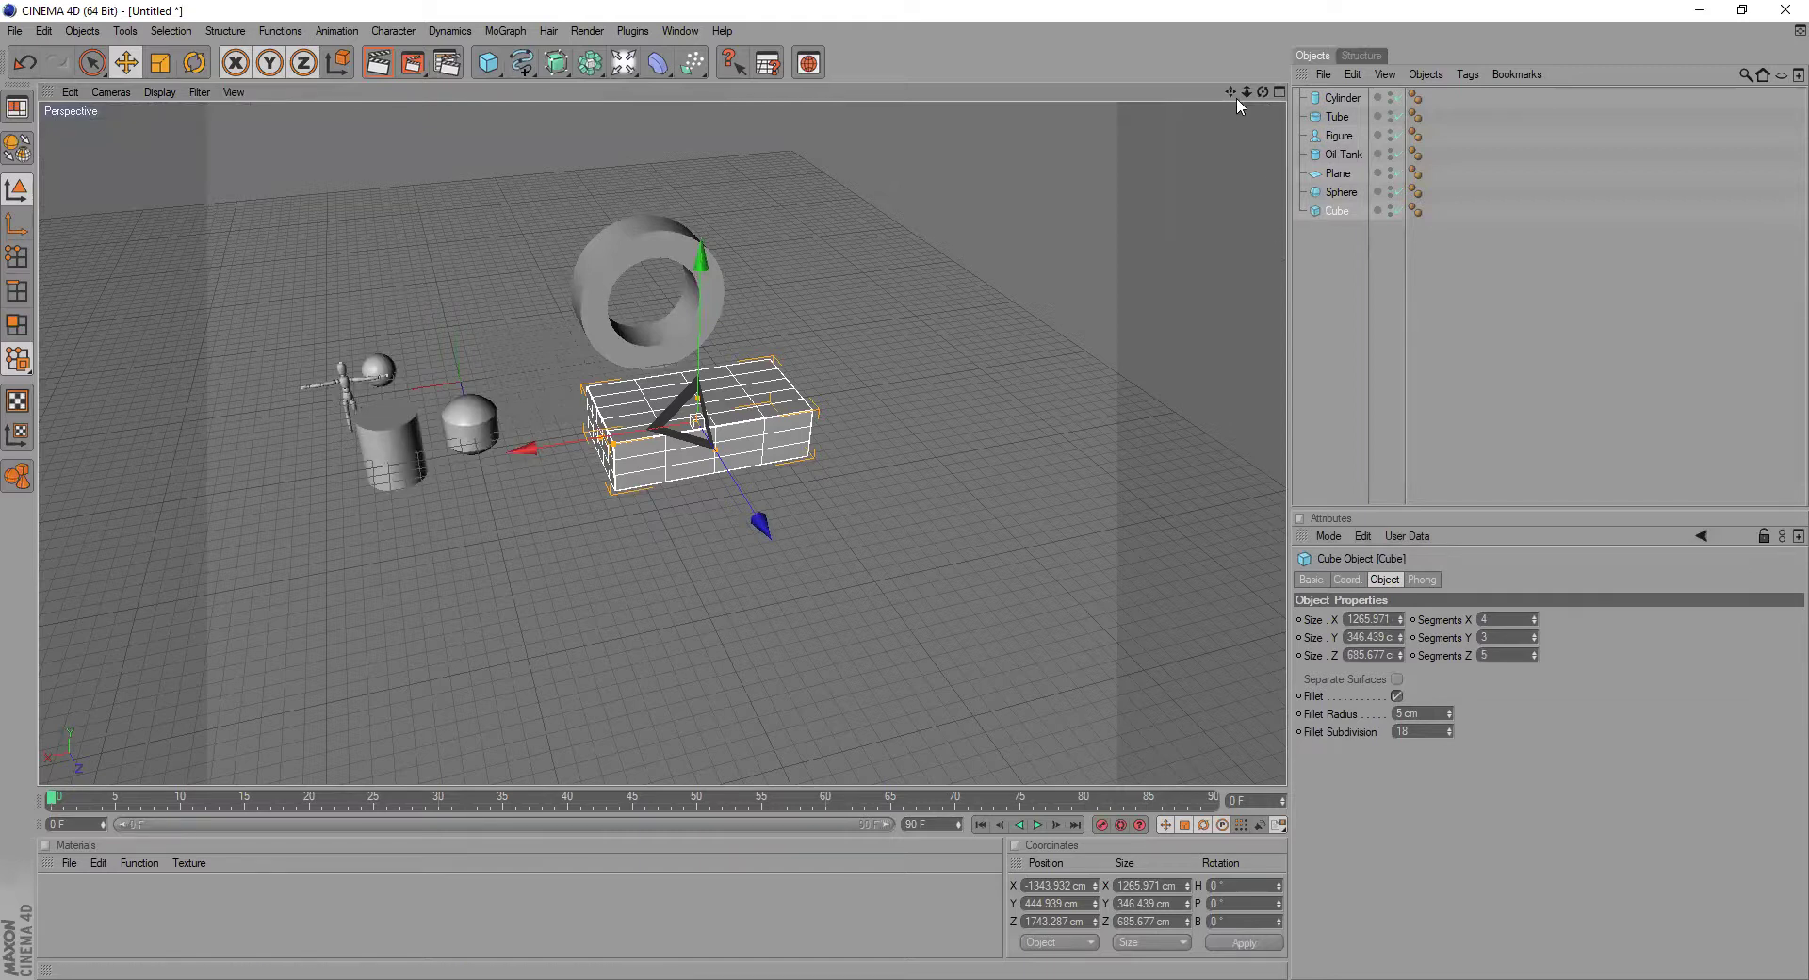
{"action": "left_click_drag", "start_coordinate": [1262, 91], "coordinate": [1177, 193]}
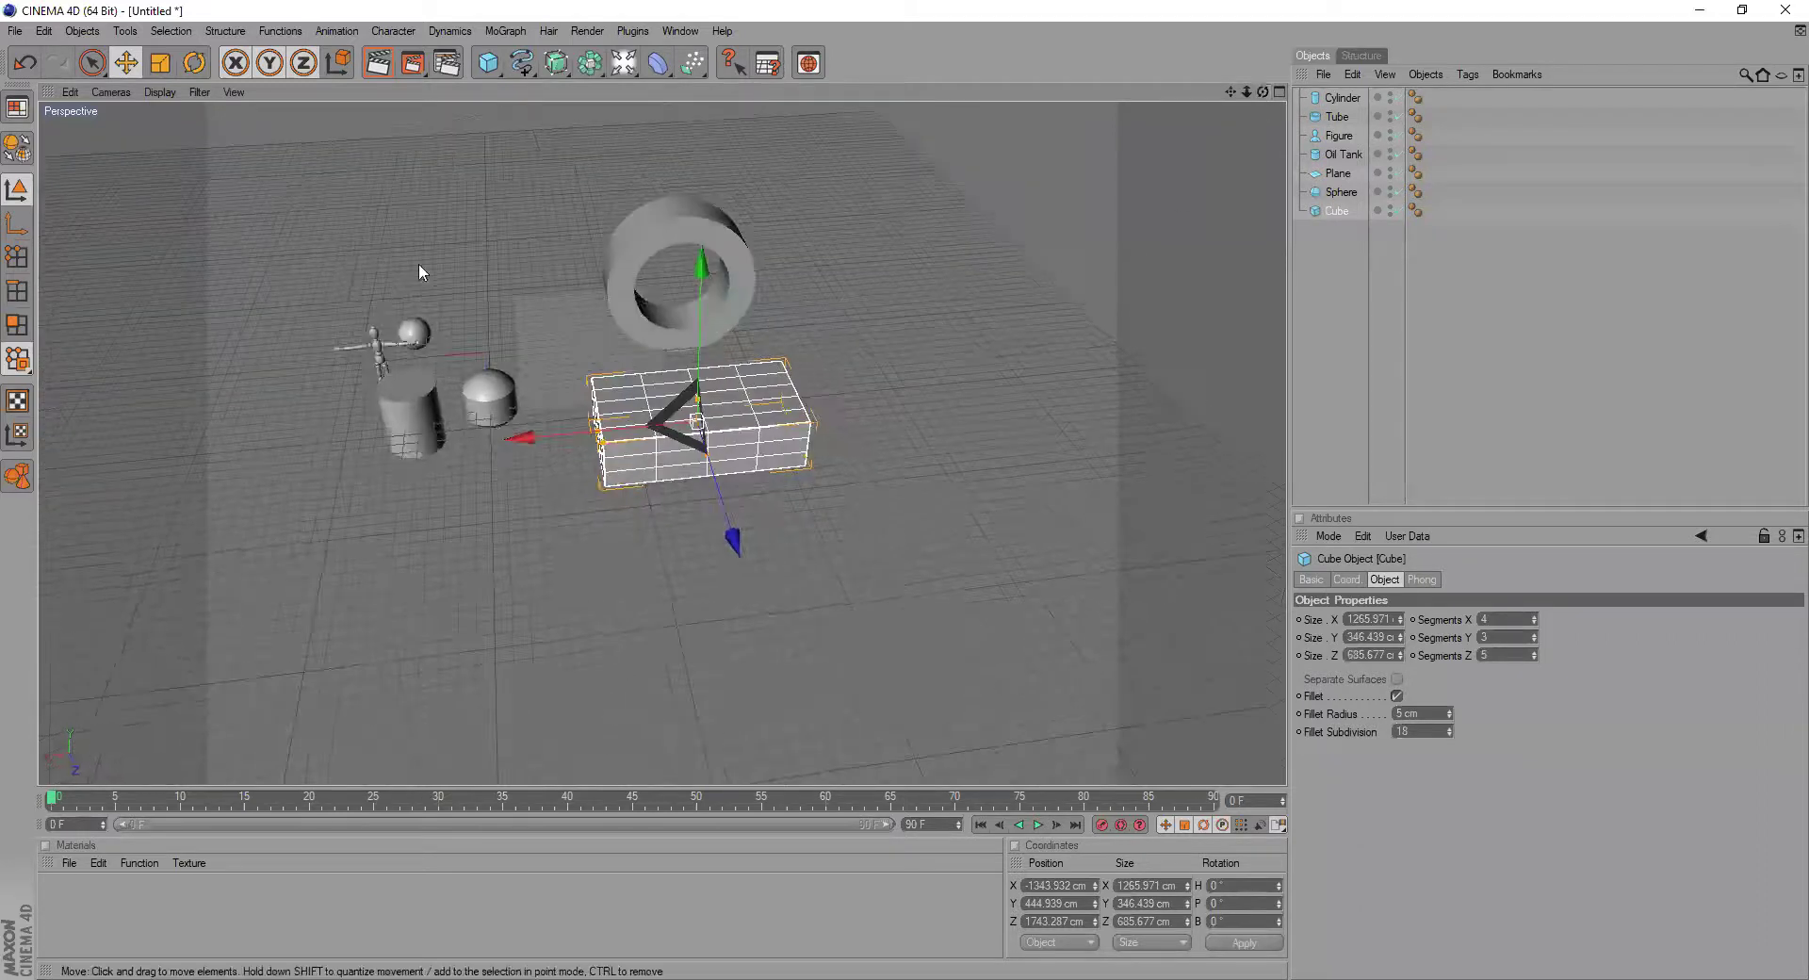
{"action": "left_click", "coordinate": [486, 64]}
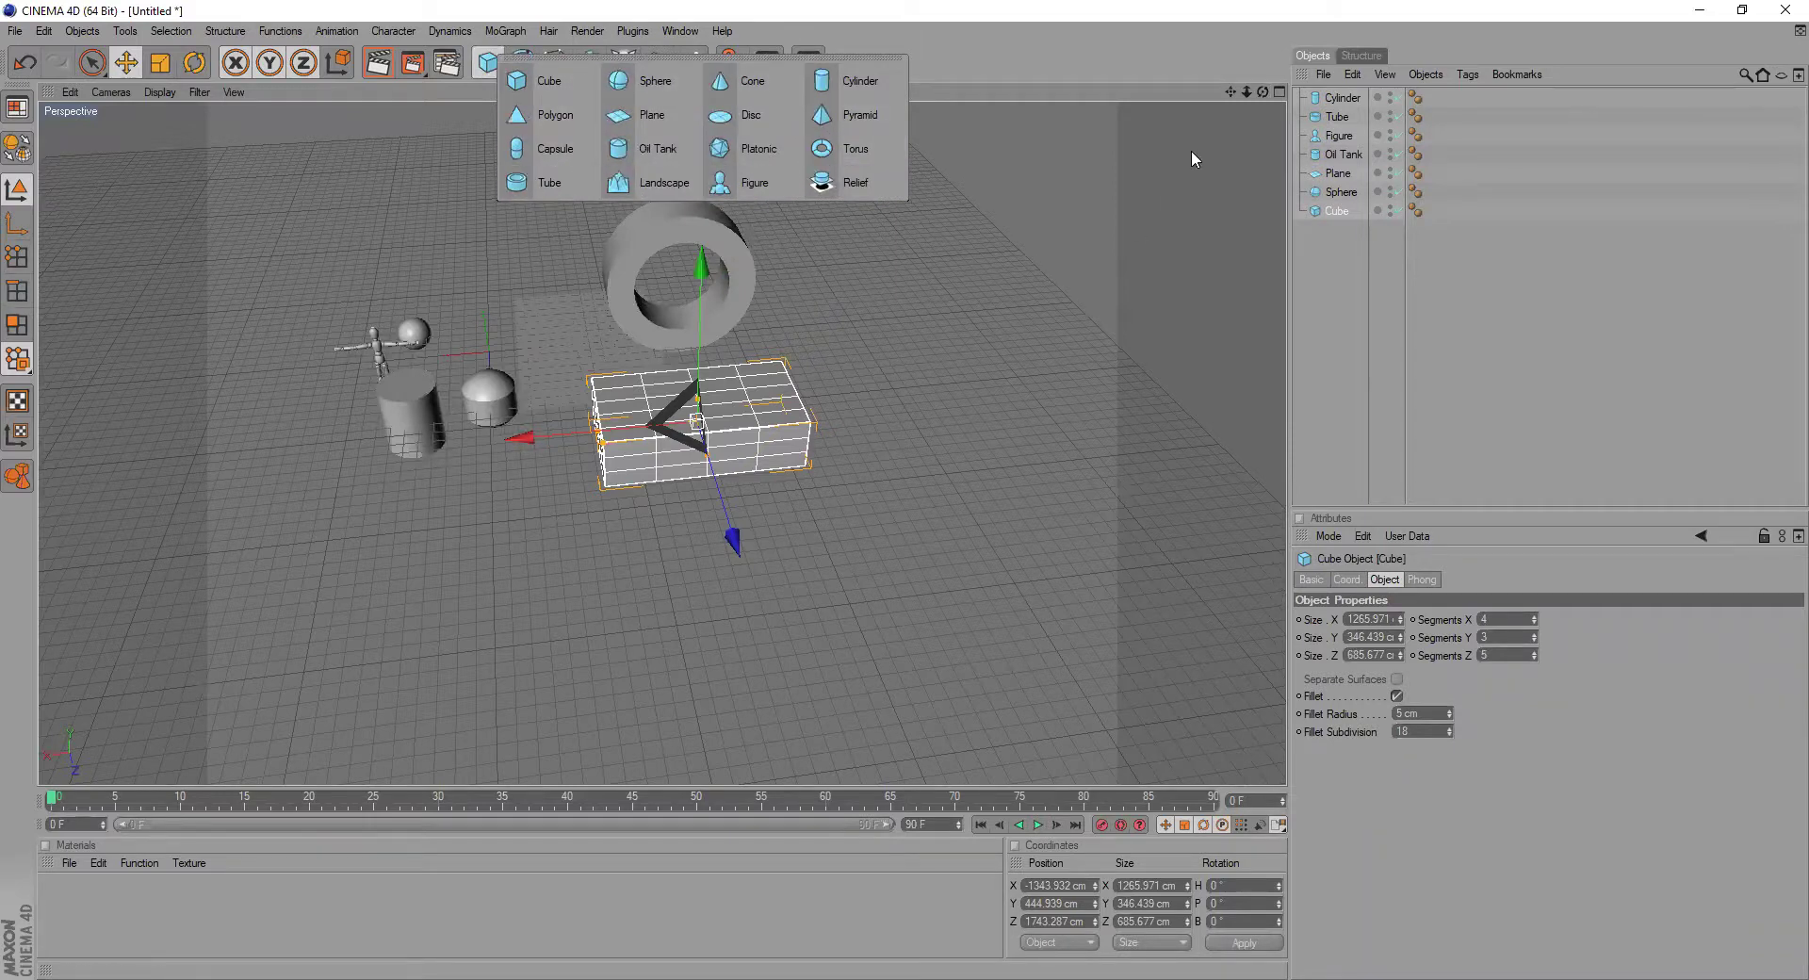
{"action": "left_click", "coordinate": [747, 290]}
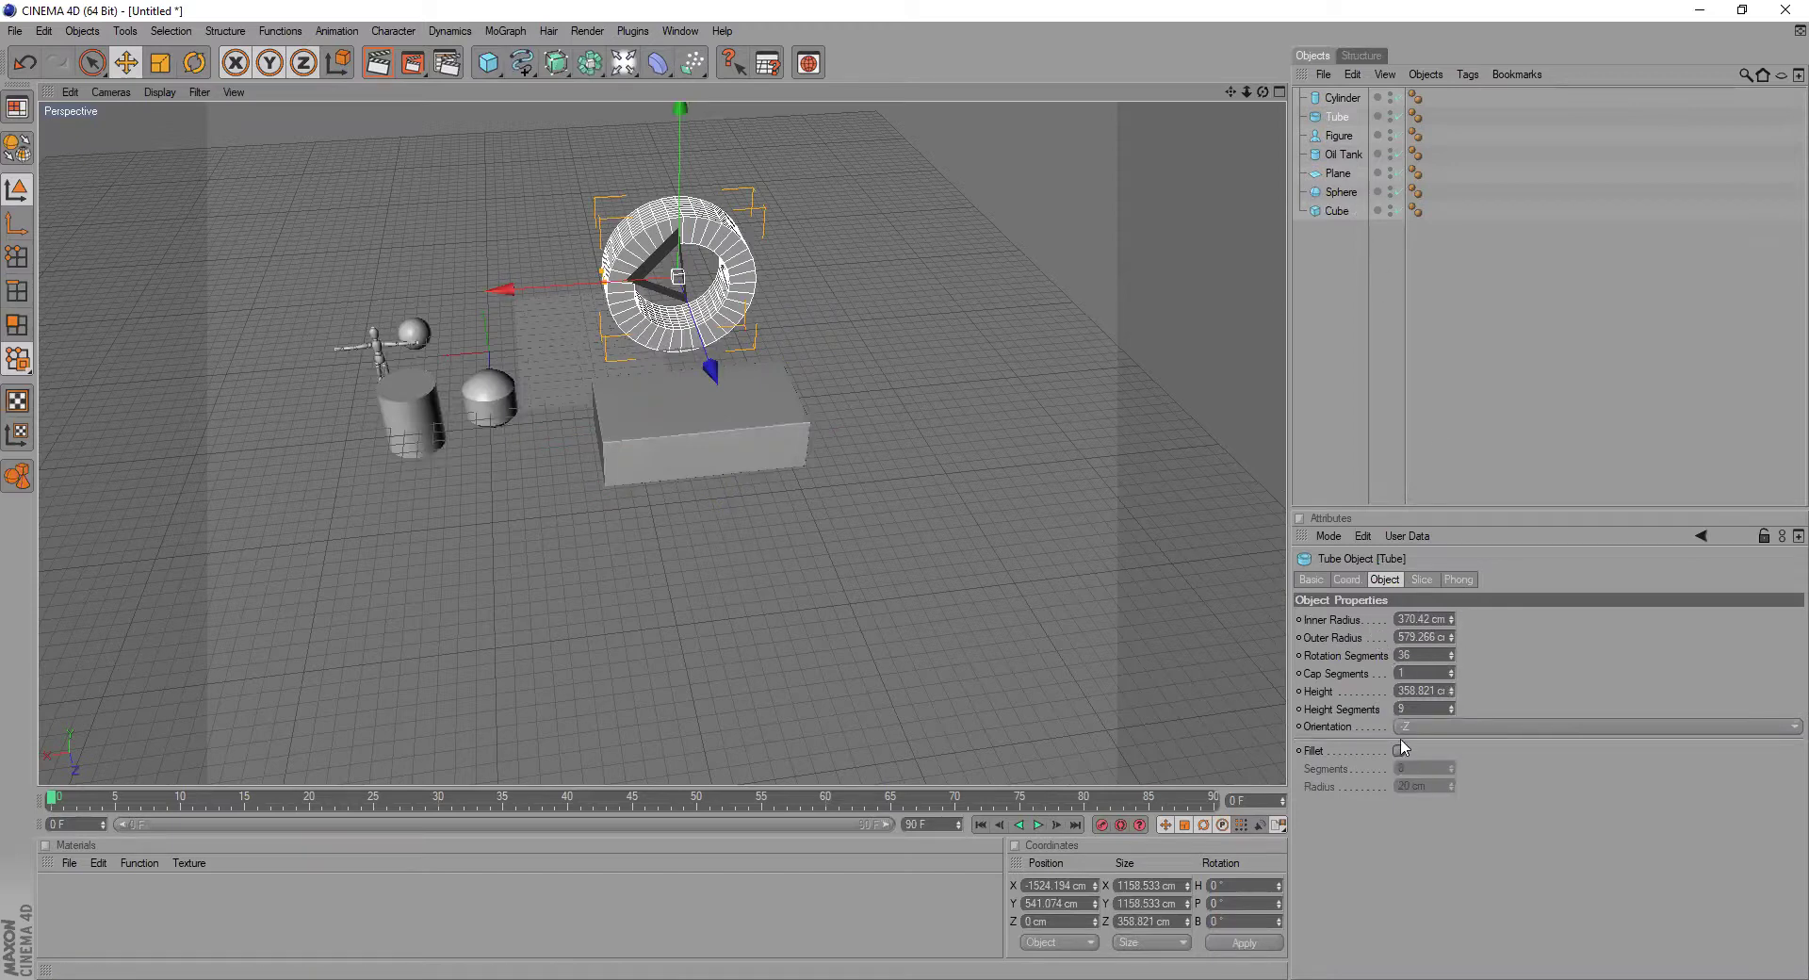
- Resize the cube to about 1810 by 145 by 2091 cm (X, Y, Z) and move it along X to about -3354 cm
{"action": "left_click", "coordinate": [715, 439]}
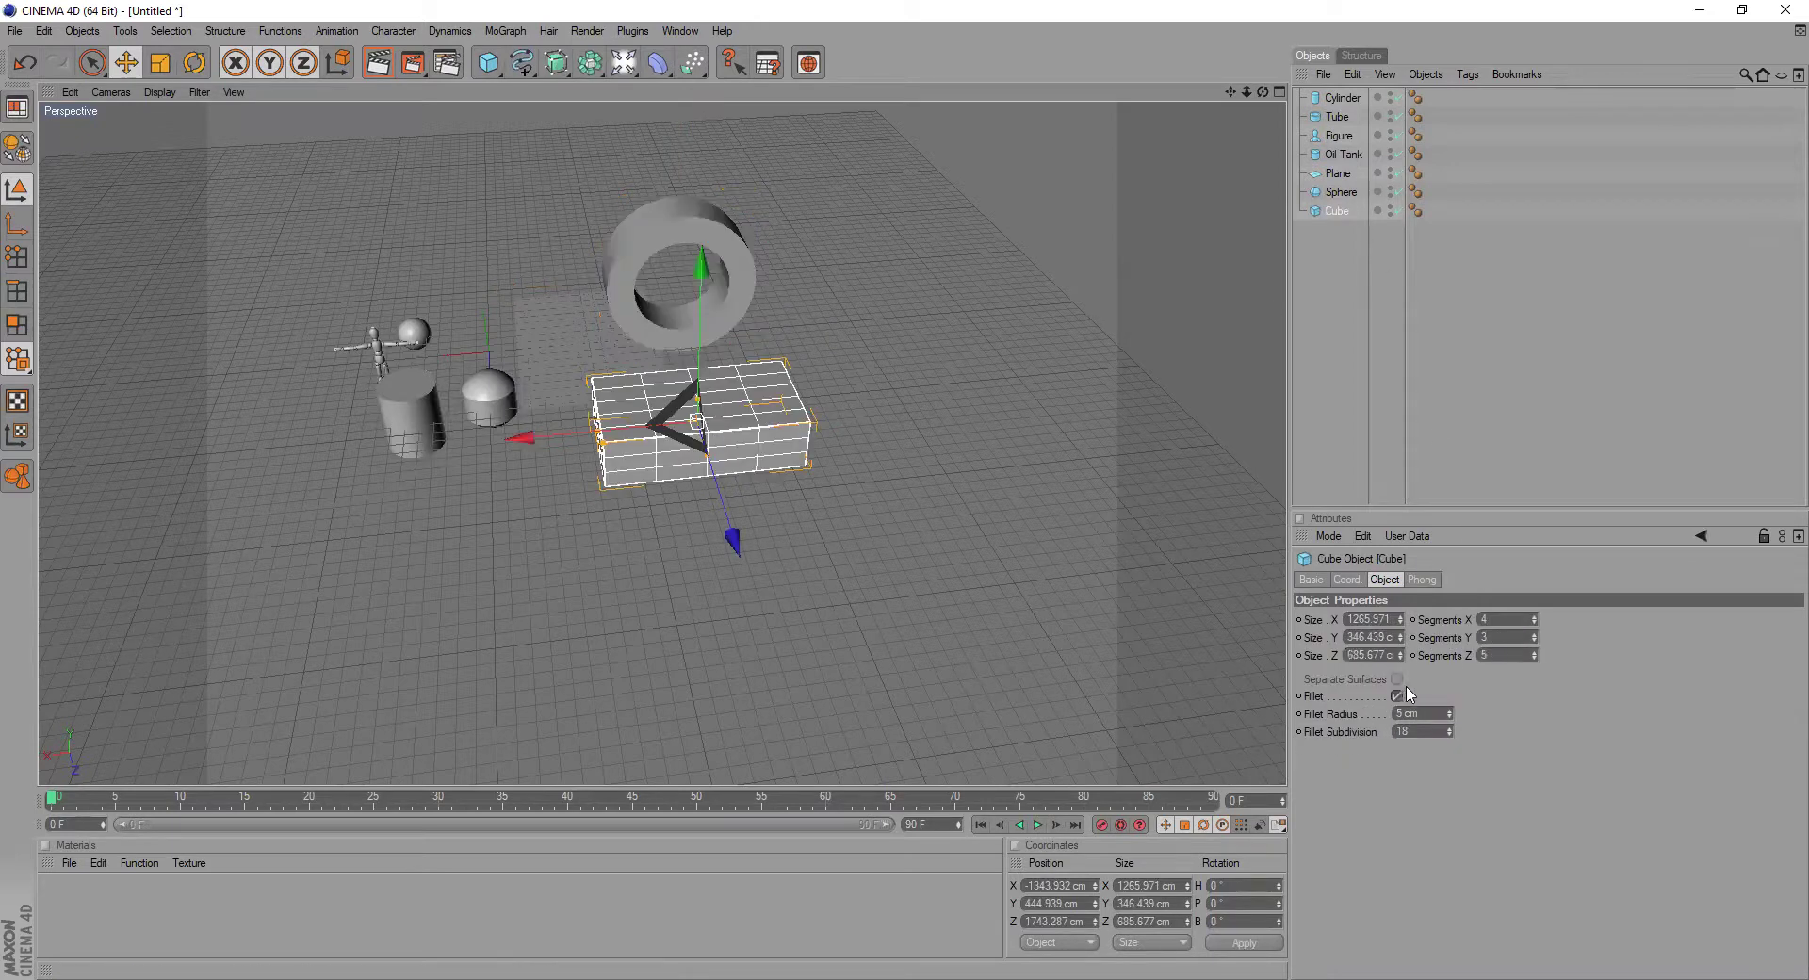
{"action": "left_click_drag", "start_coordinate": [1401, 618], "coordinate": [1400, 575]}
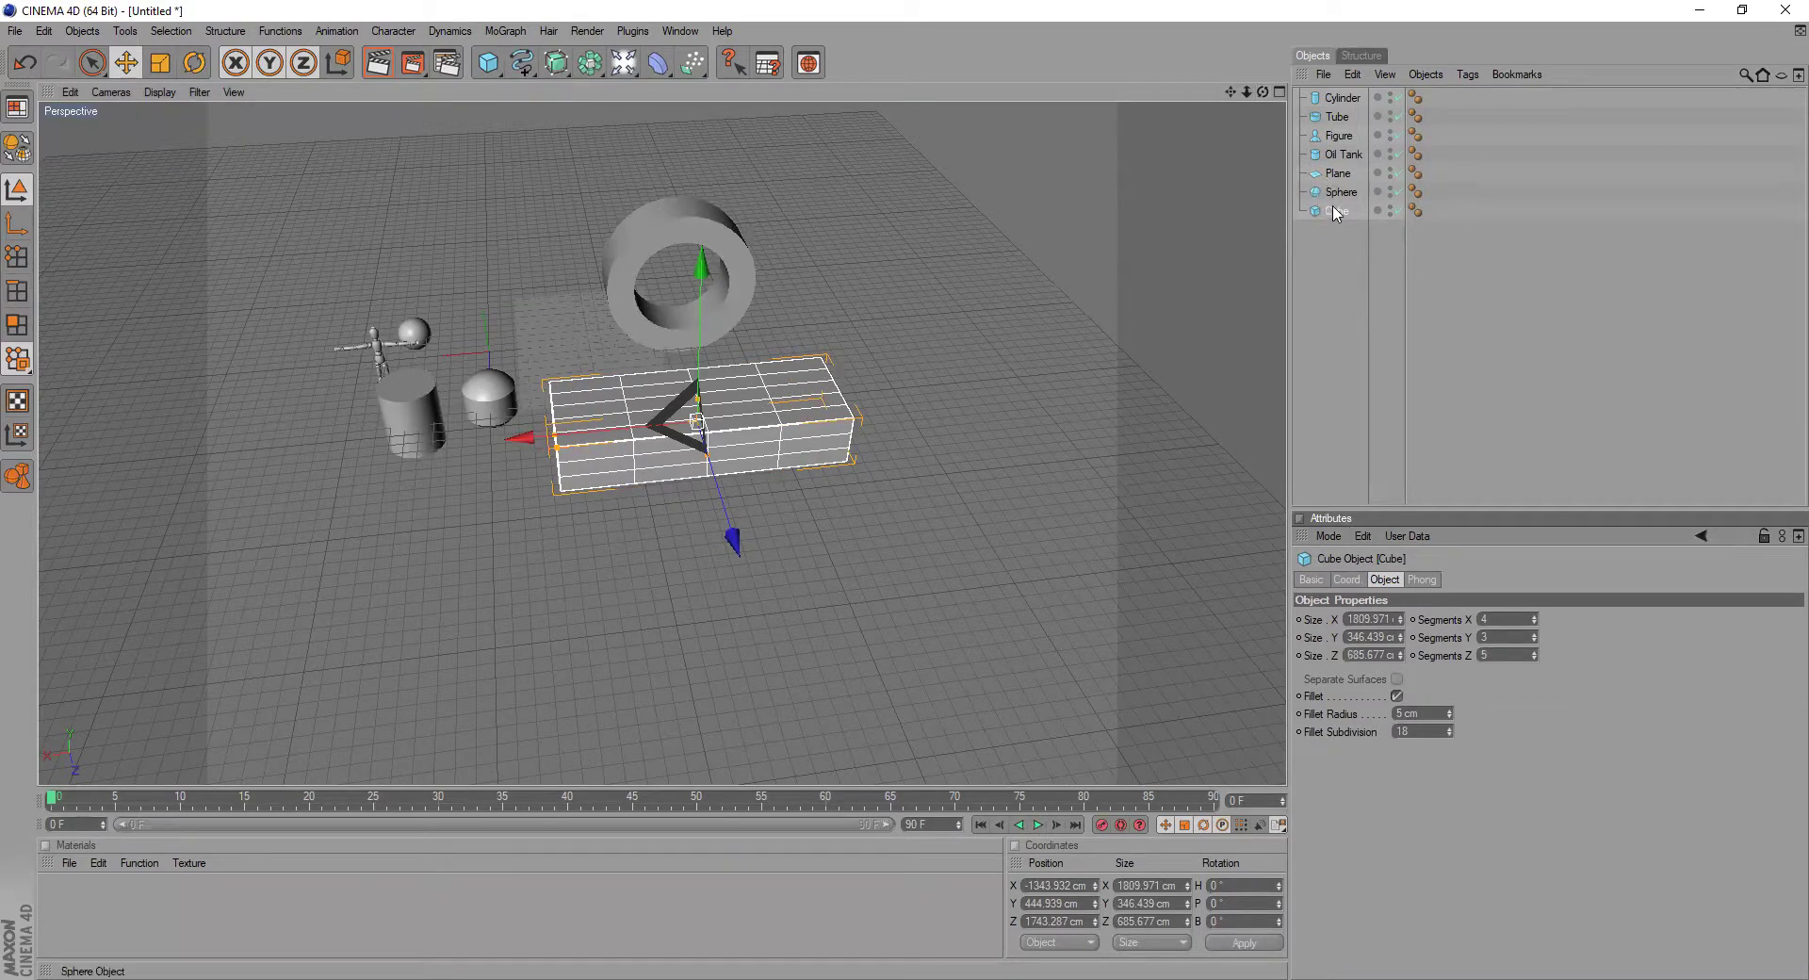
{"action": "left_click_drag", "start_coordinate": [707, 456], "coordinate": [731, 535]}
{"action": "left_click_drag", "start_coordinate": [697, 399], "coordinate": [911, 401]}
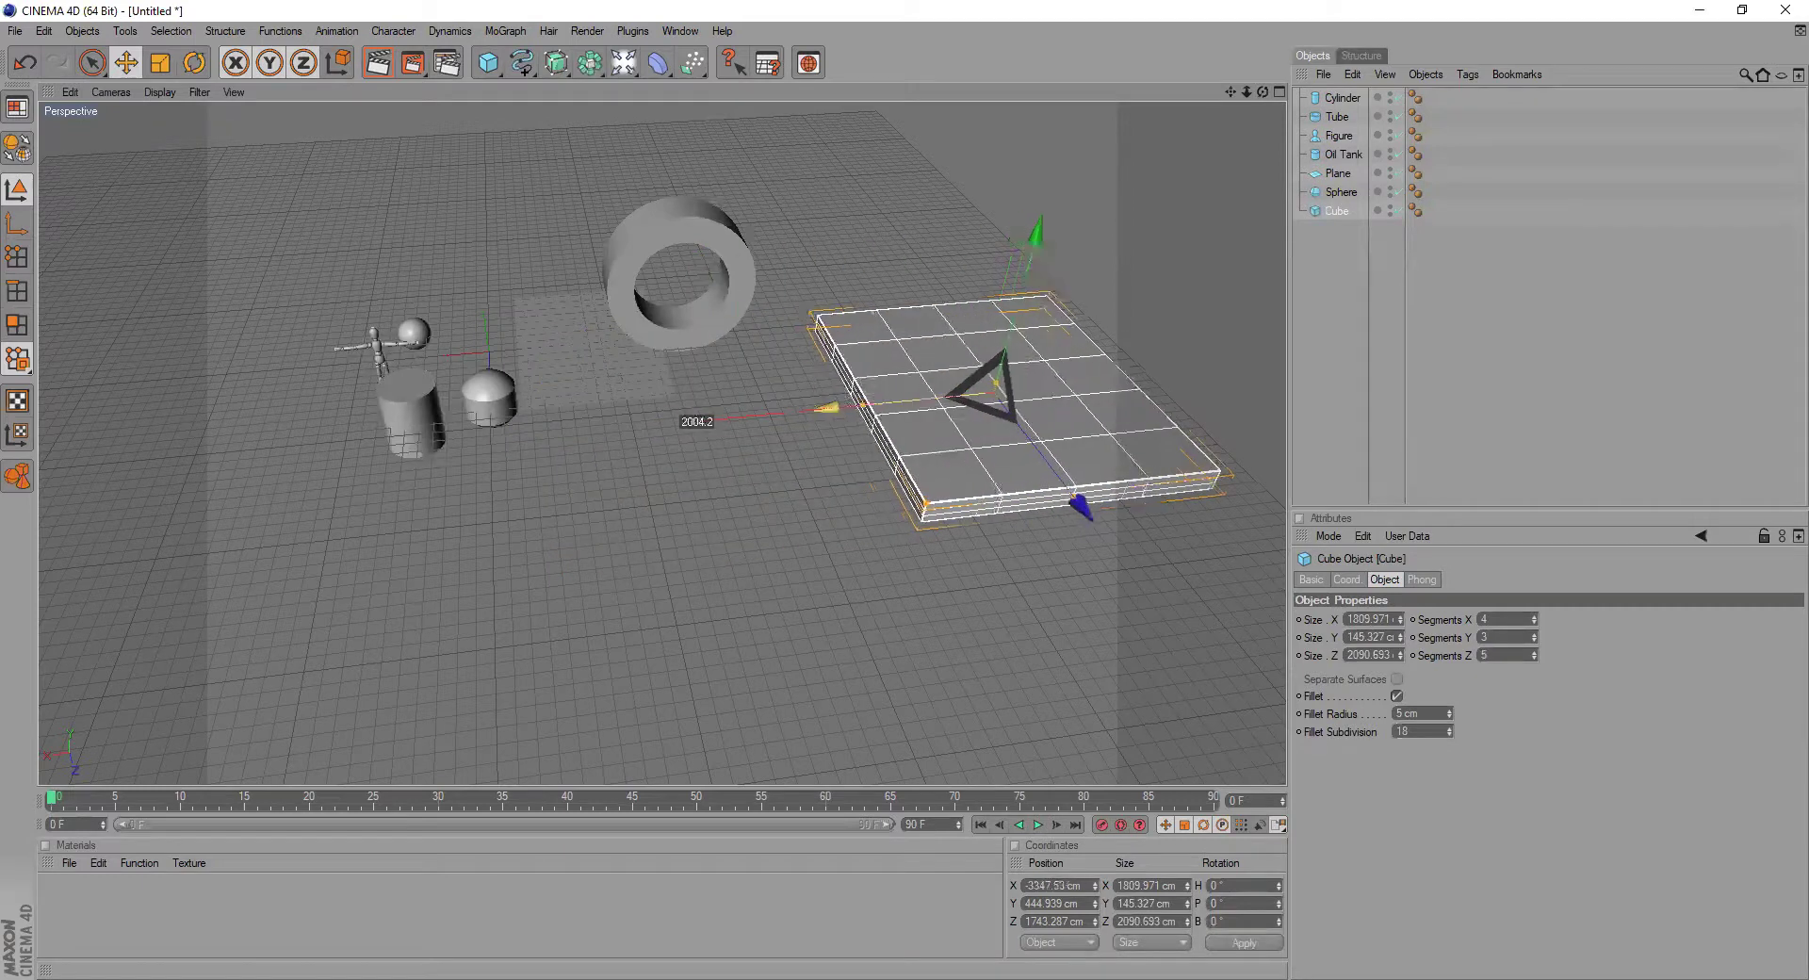
- Enlarge the oil tank to about 225 cm radius and 1754 cm height, and move it along X to about -1489 cm
{"action": "left_click", "coordinate": [485, 401]}
{"action": "left_click_drag", "start_coordinate": [484, 363], "coordinate": [476, 308]}
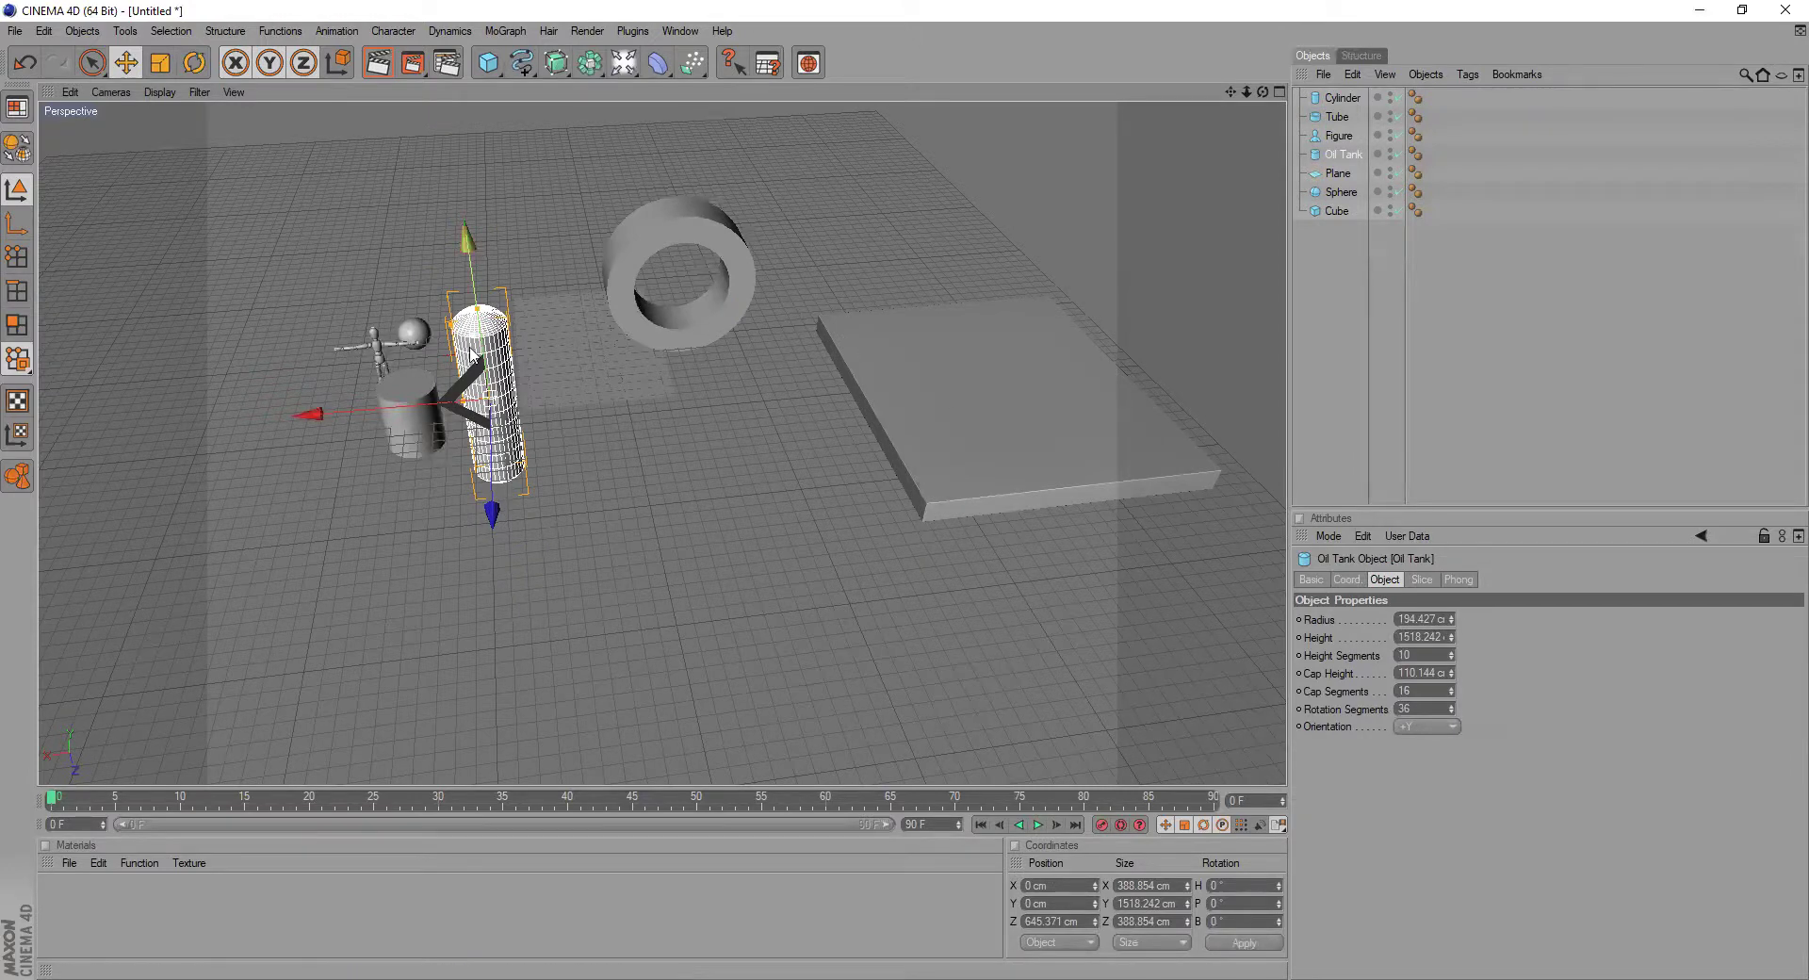
{"action": "left_click_drag", "start_coordinate": [364, 409], "coordinate": [133, 429]}
{"action": "left_click_drag", "start_coordinate": [656, 383], "coordinate": [510, 396]}
{"action": "left_click", "coordinate": [164, 66]}
{"action": "left_click_drag", "start_coordinate": [722, 495], "coordinate": [868, 481]}
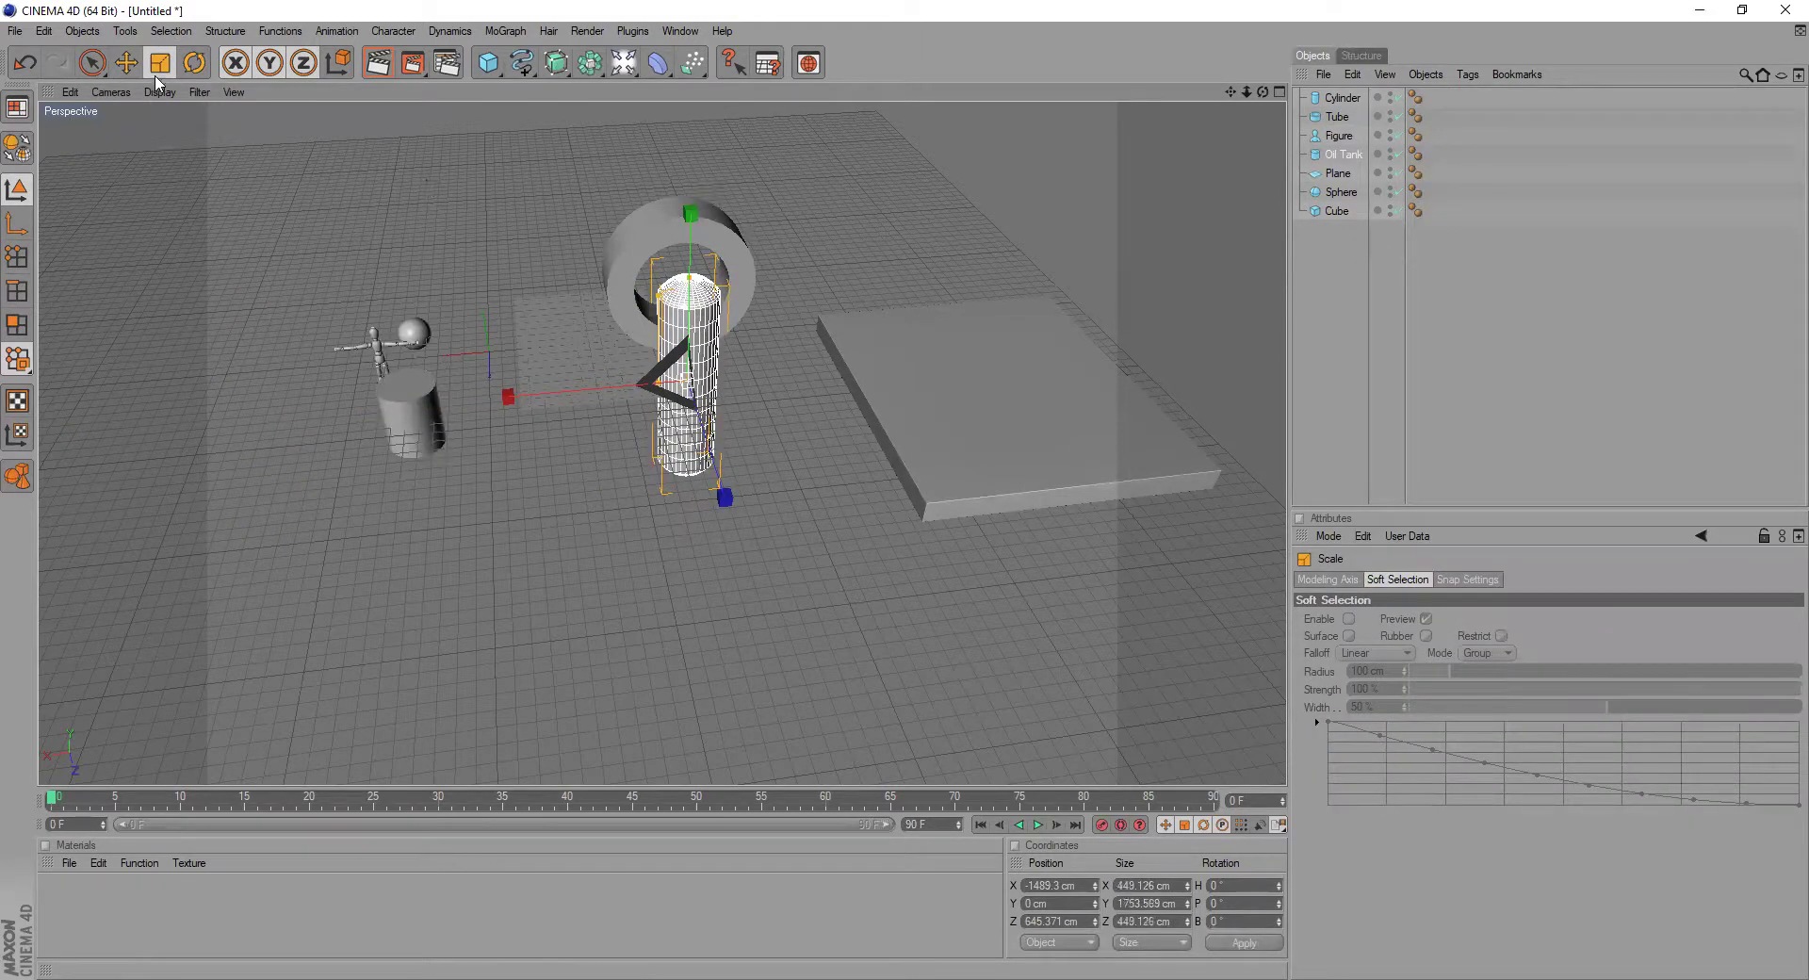
- Rotate the oil tank to about 63° heading, 21° pitch and 35° bank
{"action": "key", "text": "r"}
{"action": "left_click_drag", "start_coordinate": [735, 386], "coordinate": [792, 479]}
{"action": "left_click_drag", "start_coordinate": [674, 358], "coordinate": [641, 415]}
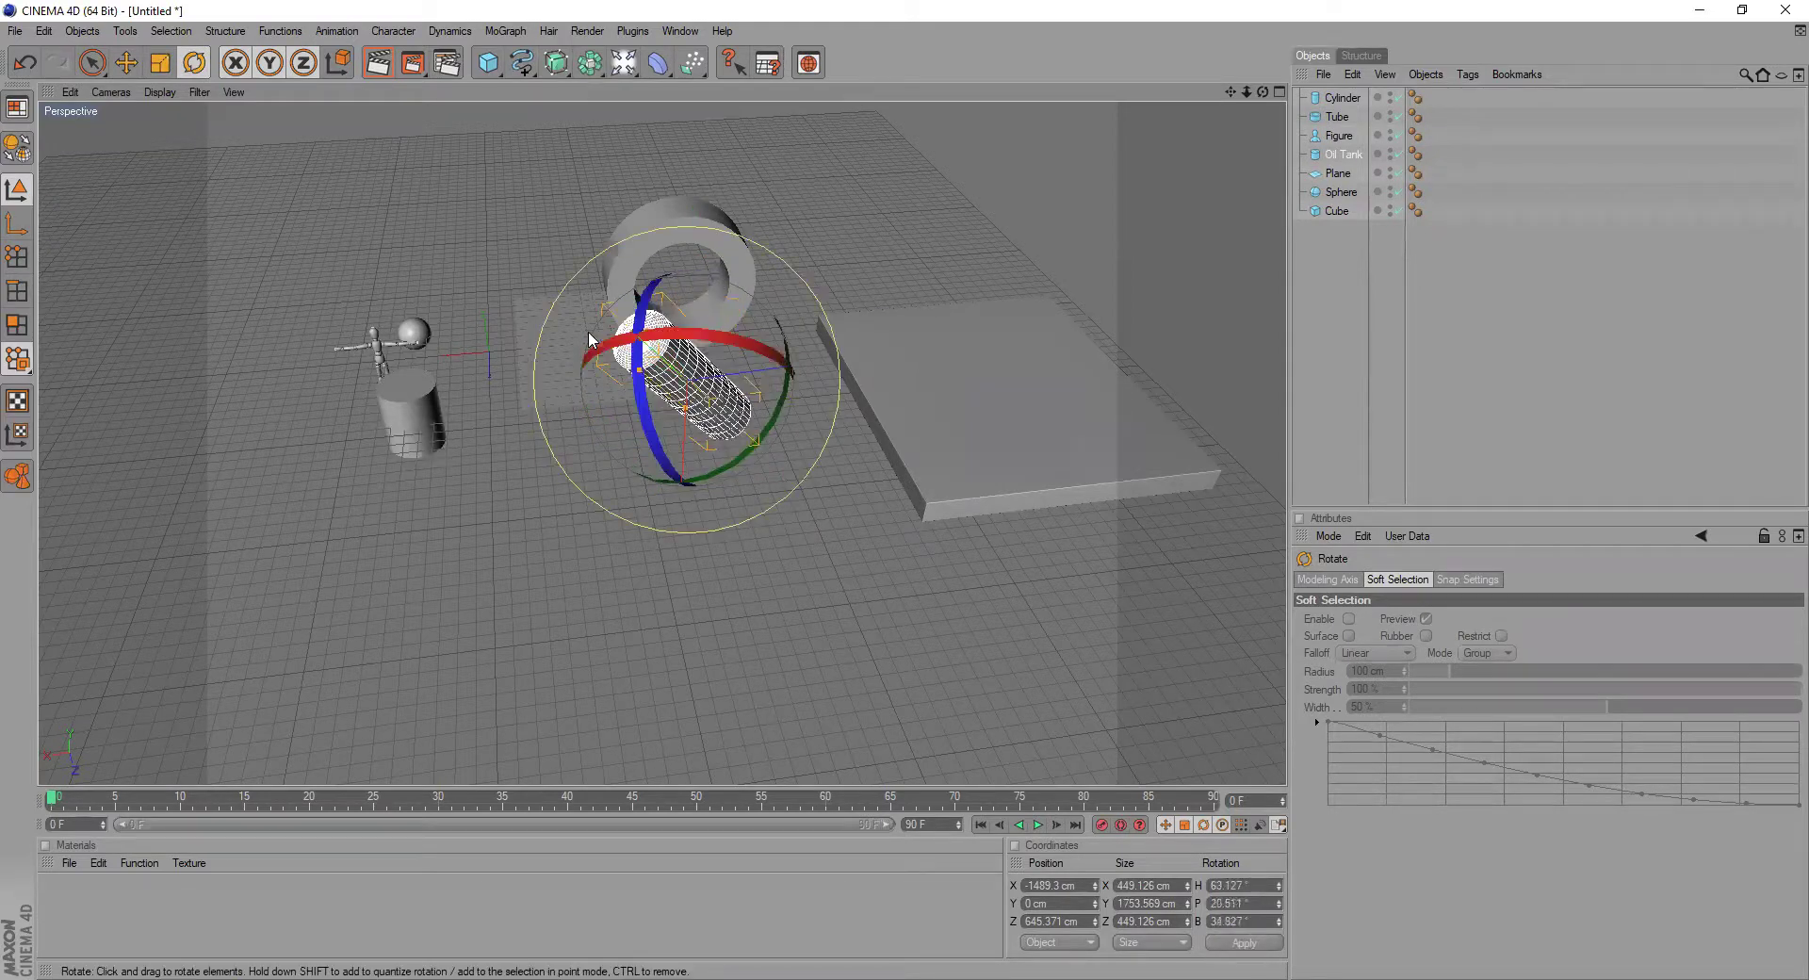
- Examine the scene in the top, right and front views, and return to an orbited perspective view
{"action": "left_click", "coordinate": [1278, 92]}
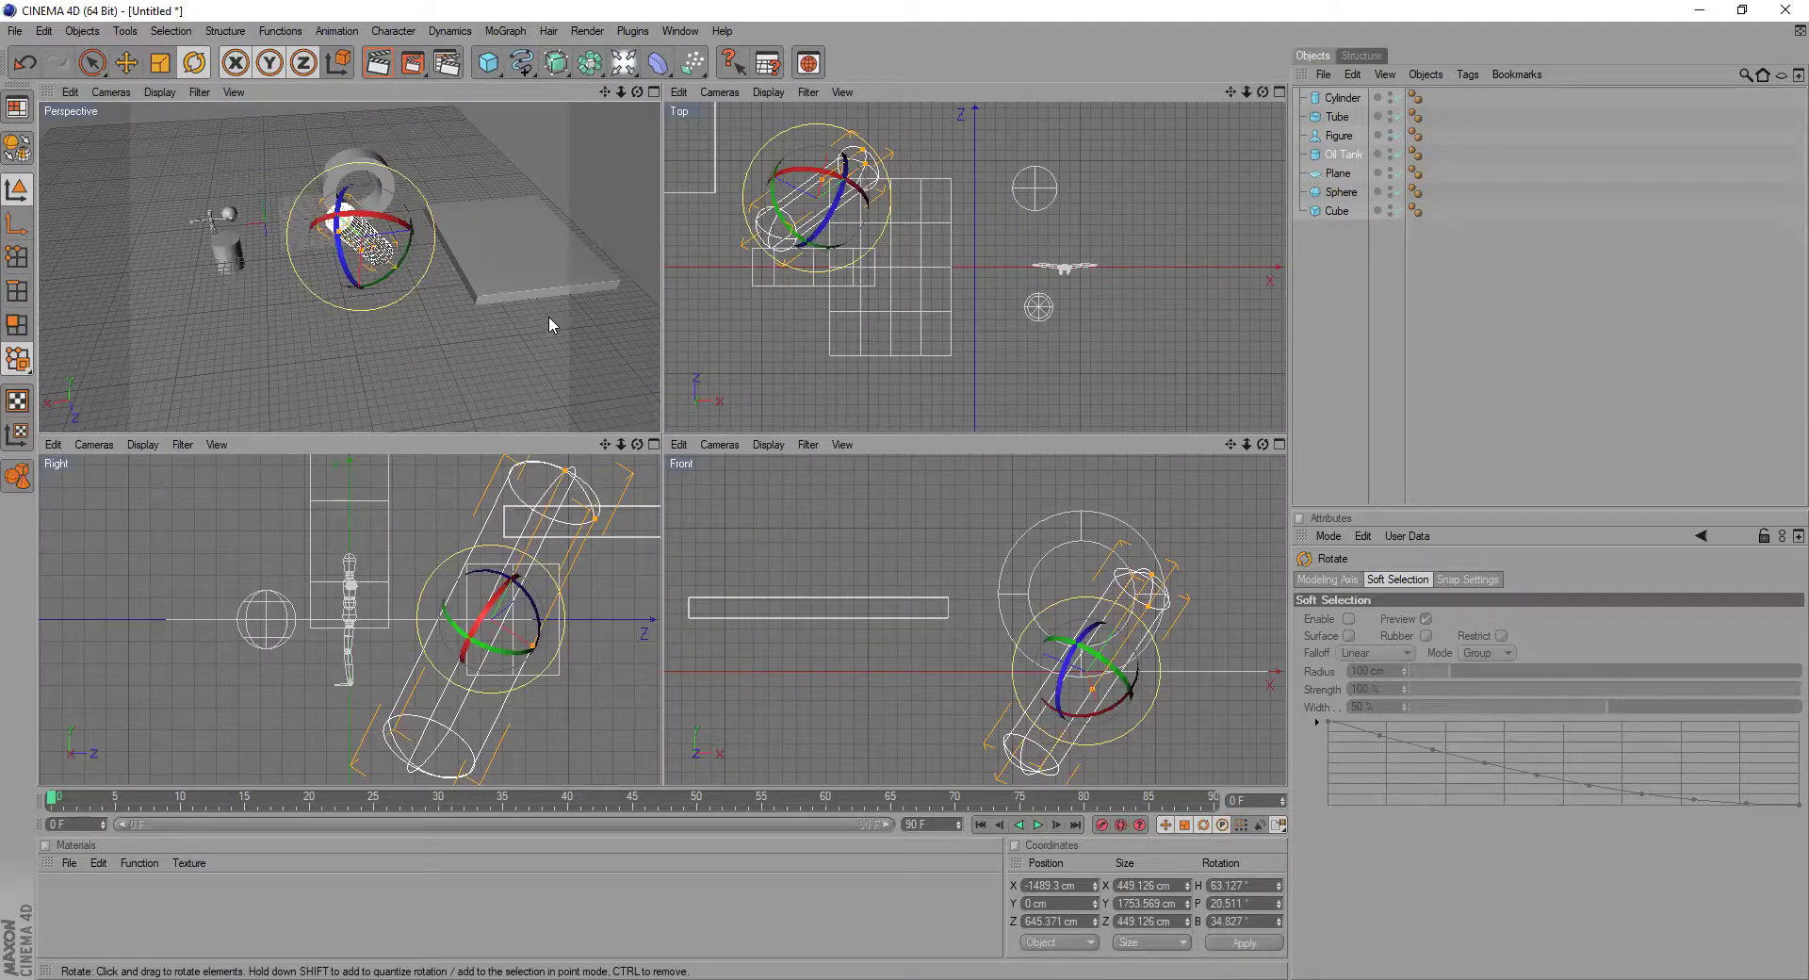
{"action": "middle_click", "coordinate": [728, 353]}
{"action": "scroll", "coordinate": [628, 370], "scroll_direction": "down", "scroll_amount": 3}
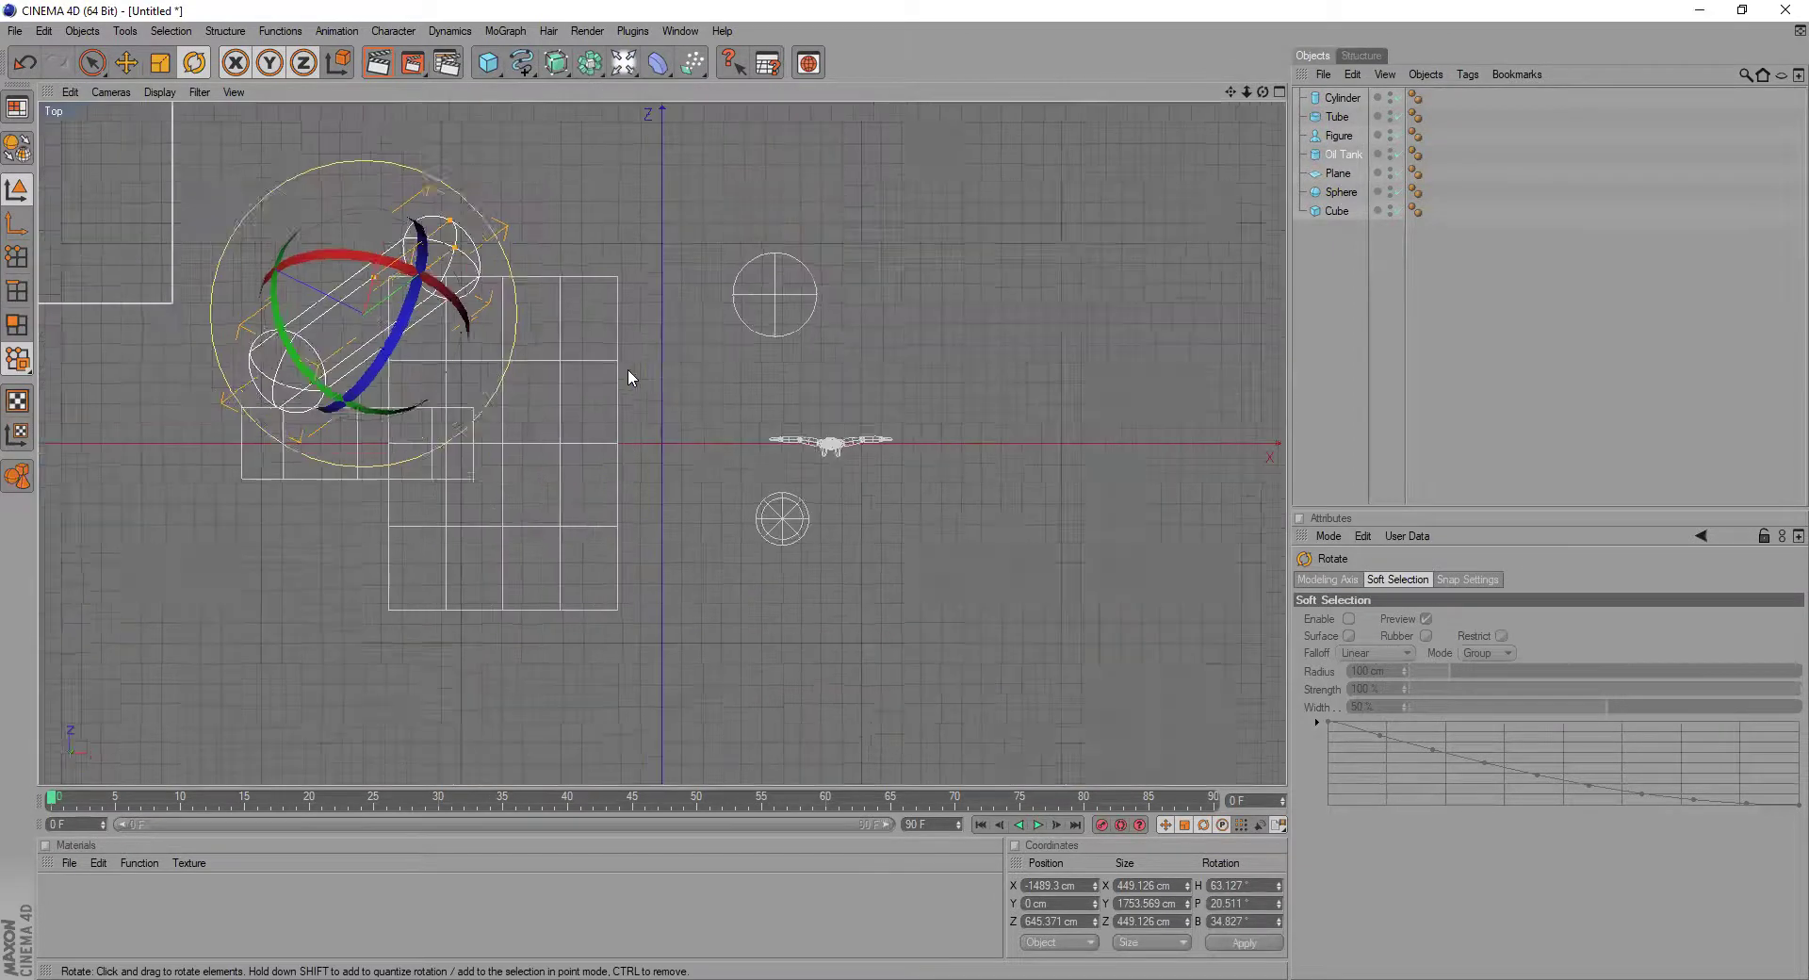
{"action": "left_click", "coordinate": [944, 383]}
{"action": "middle_click", "coordinate": [720, 365]}
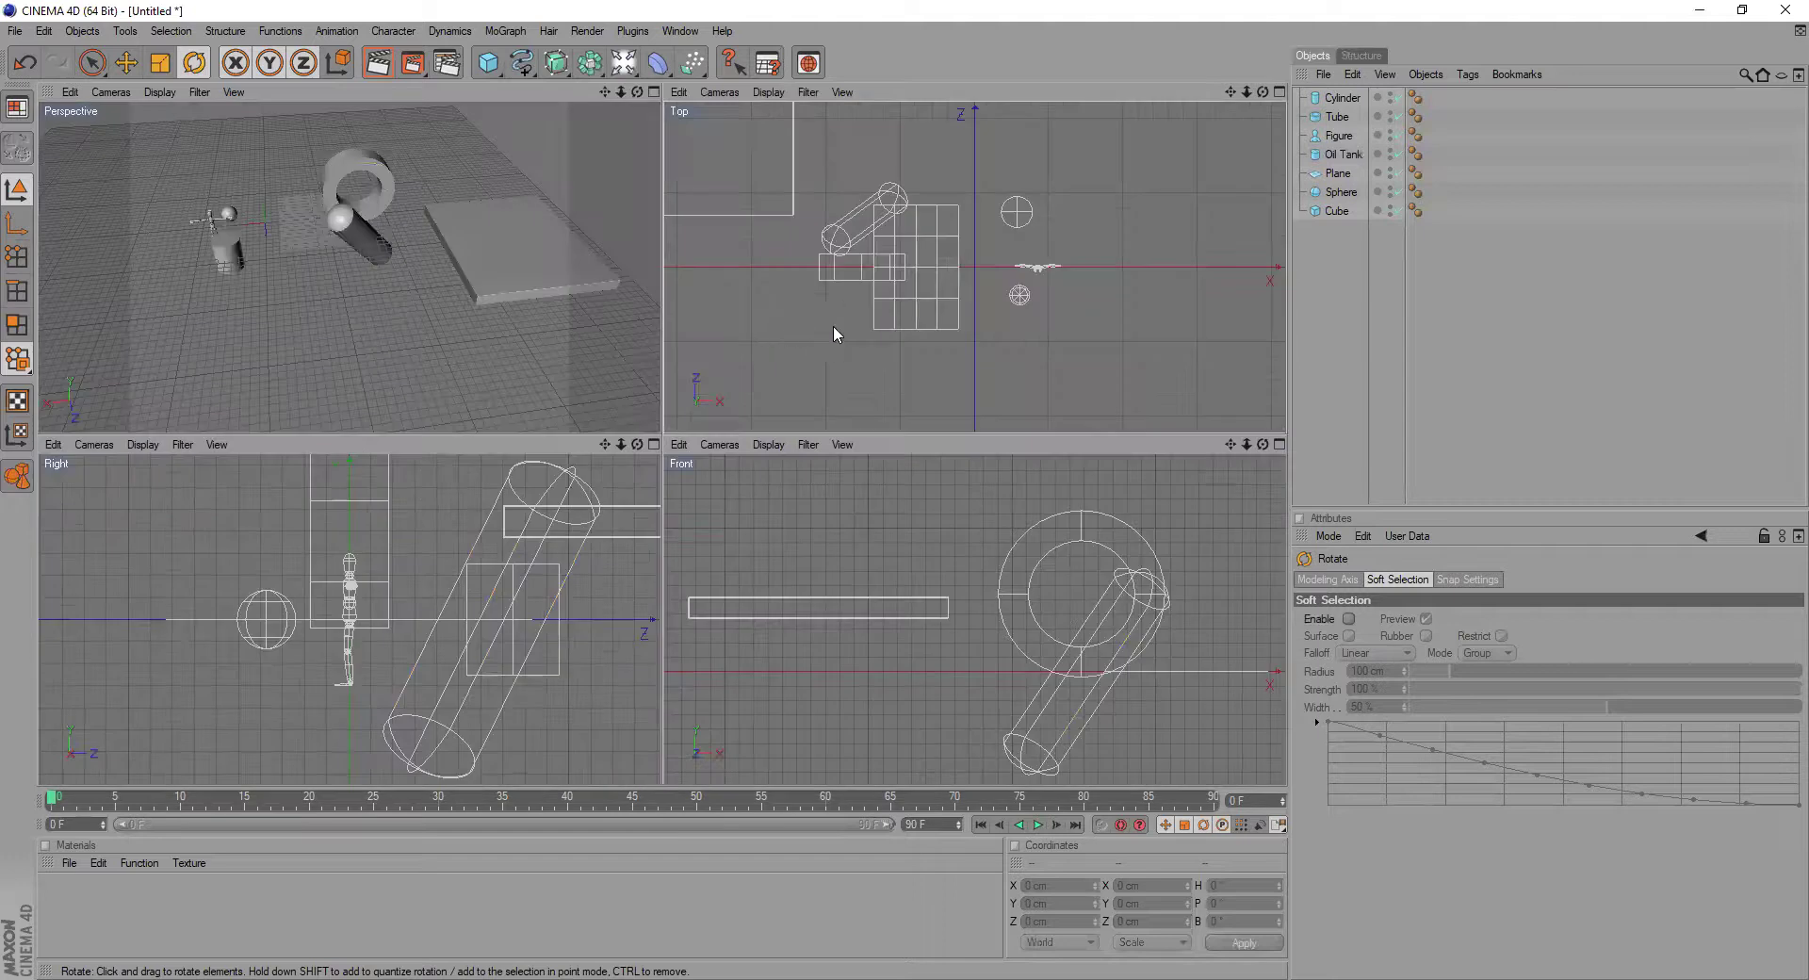
{"action": "middle_click", "coordinate": [478, 533]}
{"action": "middle_click", "coordinate": [820, 473]}
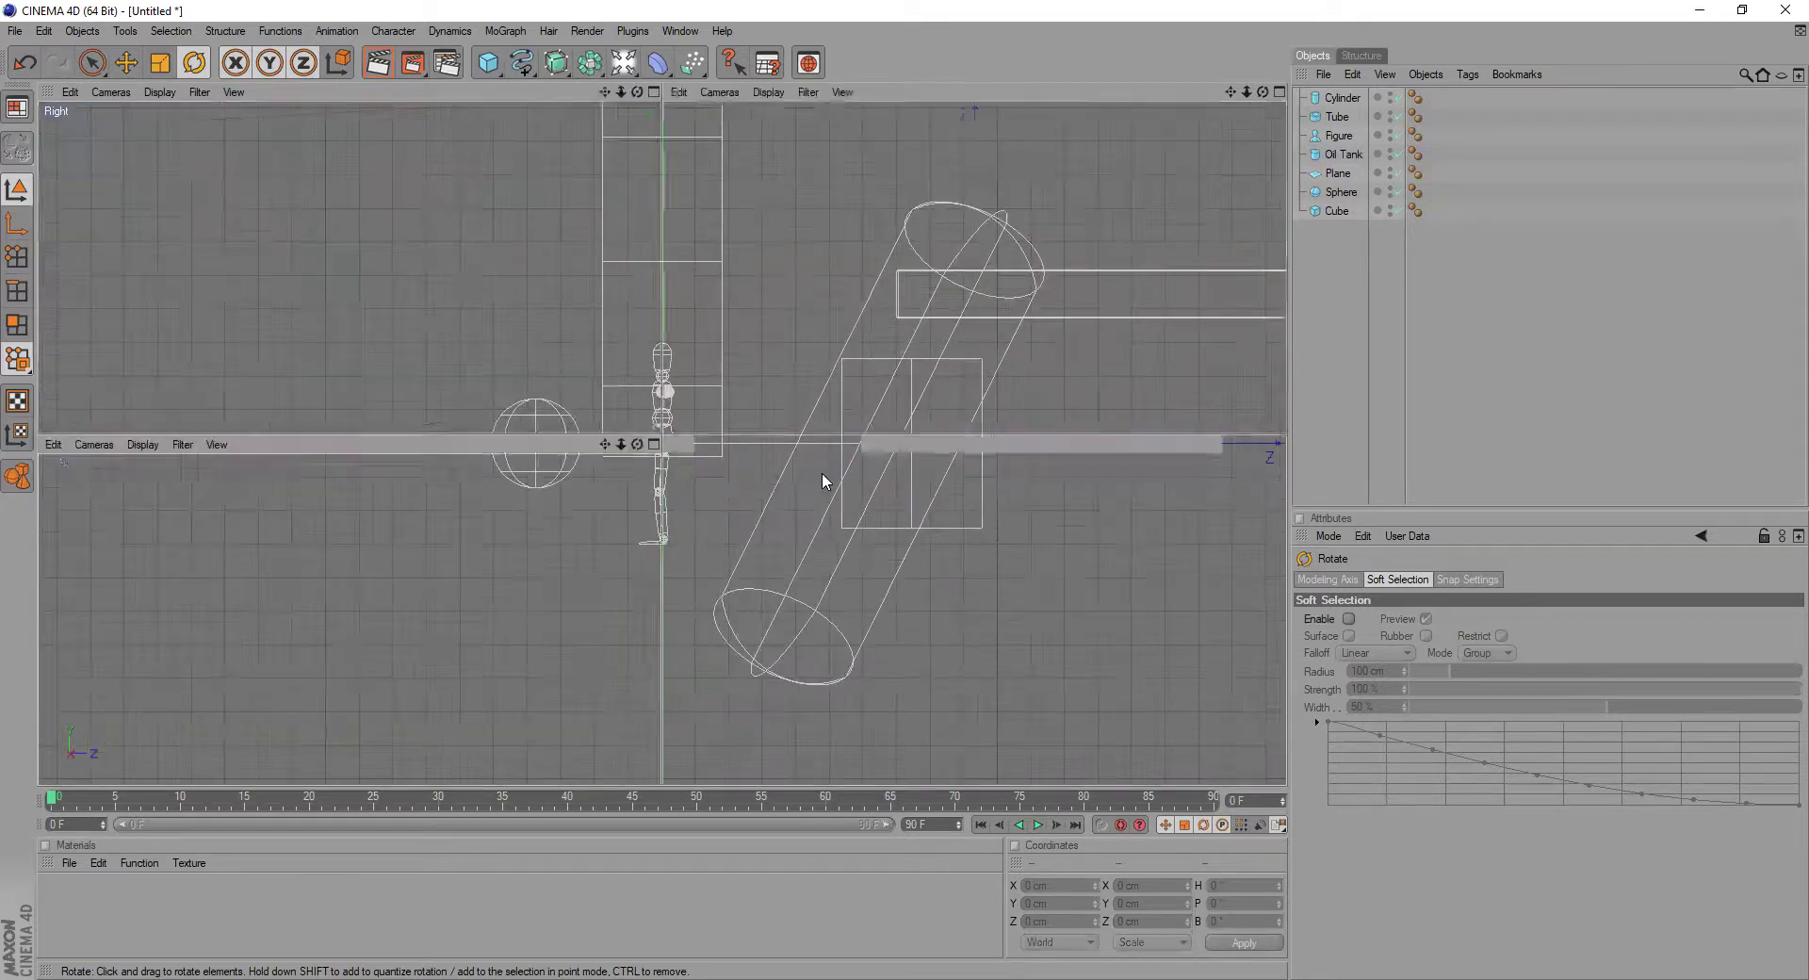
{"action": "middle_click", "coordinate": [1040, 532]}
{"action": "middle_click", "coordinate": [996, 533]}
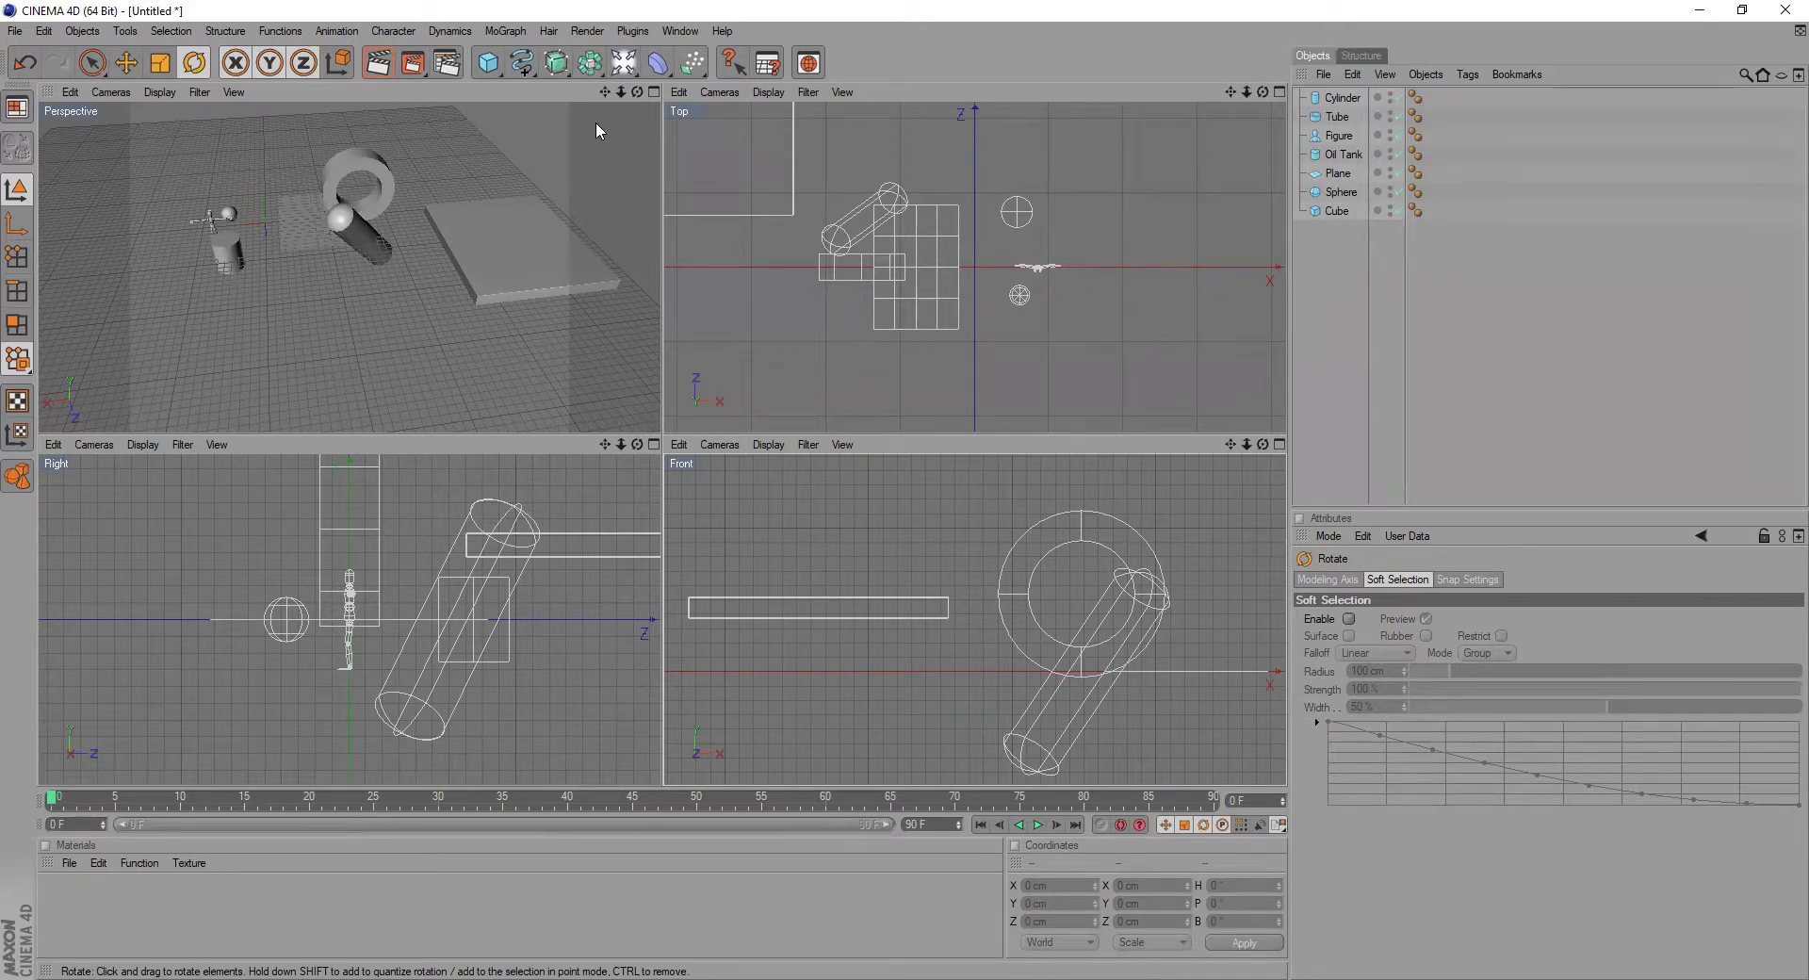
{"action": "middle_click", "coordinate": [283, 249]}
{"action": "mouse_move", "coordinate": [1262, 91]}
{"action": "left_mouse_down"}
{"action": "mouse_move", "coordinate": [1263, 38]}
{"action": "mouse_move", "coordinate": [1272, 122]}
{"action": "mouse_move", "coordinate": [1507, 141]}
{"action": "mouse_move", "coordinate": [1356, 132]}
{"action": "mouse_move", "coordinate": [1262, 47]}
{"action": "mouse_move", "coordinate": [1291, 57]}
{"action": "mouse_move", "coordinate": [1272, 169]}
{"action": "mouse_move", "coordinate": [1371, 127]}
{"action": "mouse_move", "coordinate": [1216, 104]}
{"action": "mouse_move", "coordinate": [1220, 71]}
{"action": "mouse_move", "coordinate": [1347, 89]}
{"action": "mouse_move", "coordinate": [1366, 42]}
{"action": "mouse_move", "coordinate": [1338, 38]}
{"action": "mouse_move", "coordinate": [1276, 132]}
{"action": "mouse_move", "coordinate": [1262, 80]}
{"action": "left_mouse_up"}
{"action": "left_click_drag", "start_coordinate": [960, 169], "coordinate": [924, 553]}
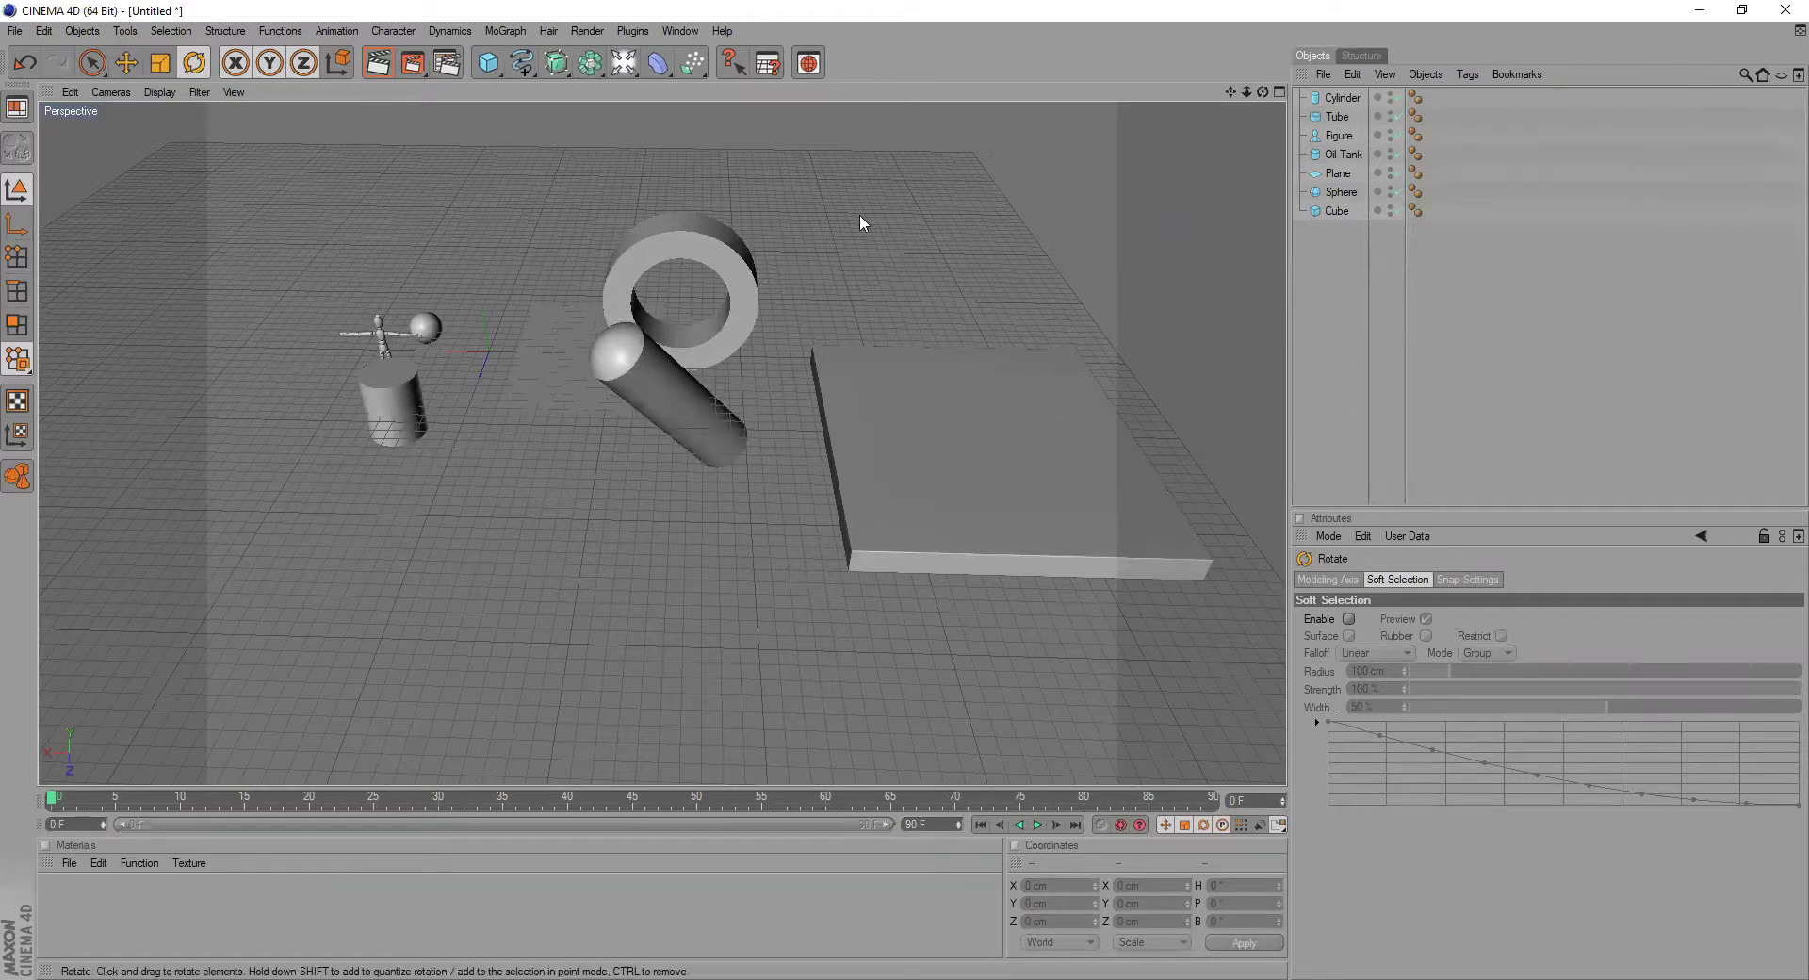
- Select the tilted oil tank in the perspective view with the Live Selection tool
{"action": "left_click", "coordinate": [91, 62]}
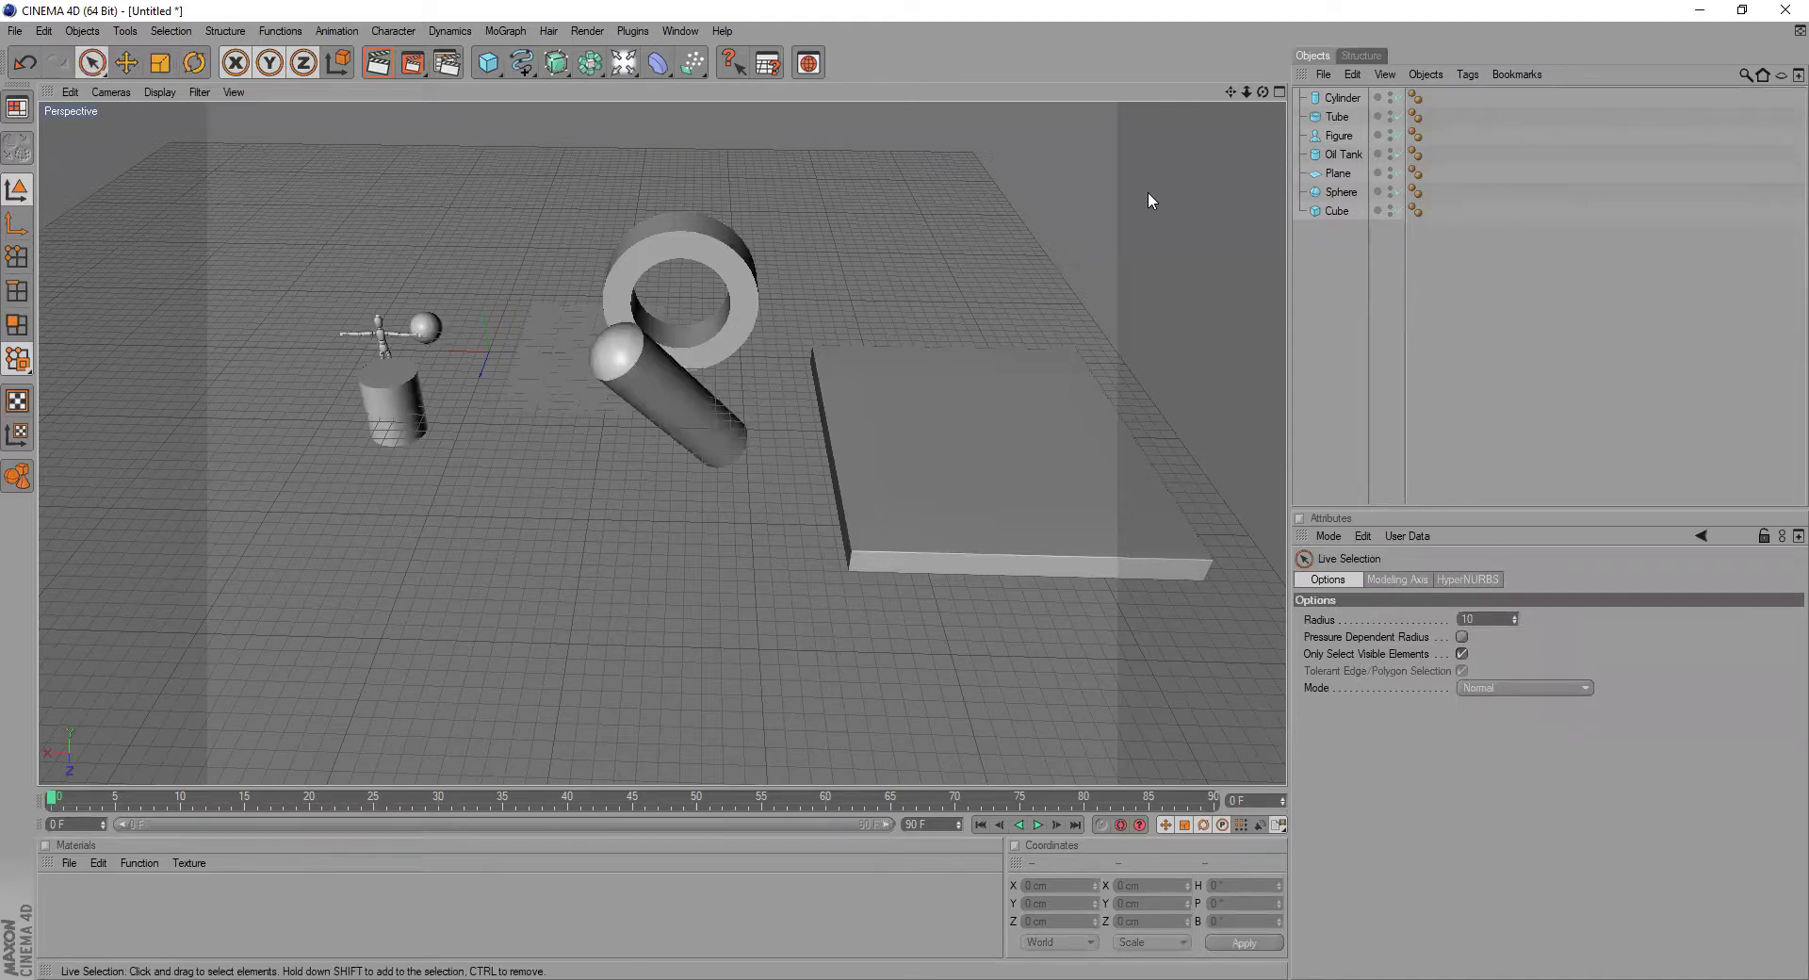
{"action": "scroll", "coordinate": [667, 341], "scroll_direction": "up", "scroll_amount": 5}
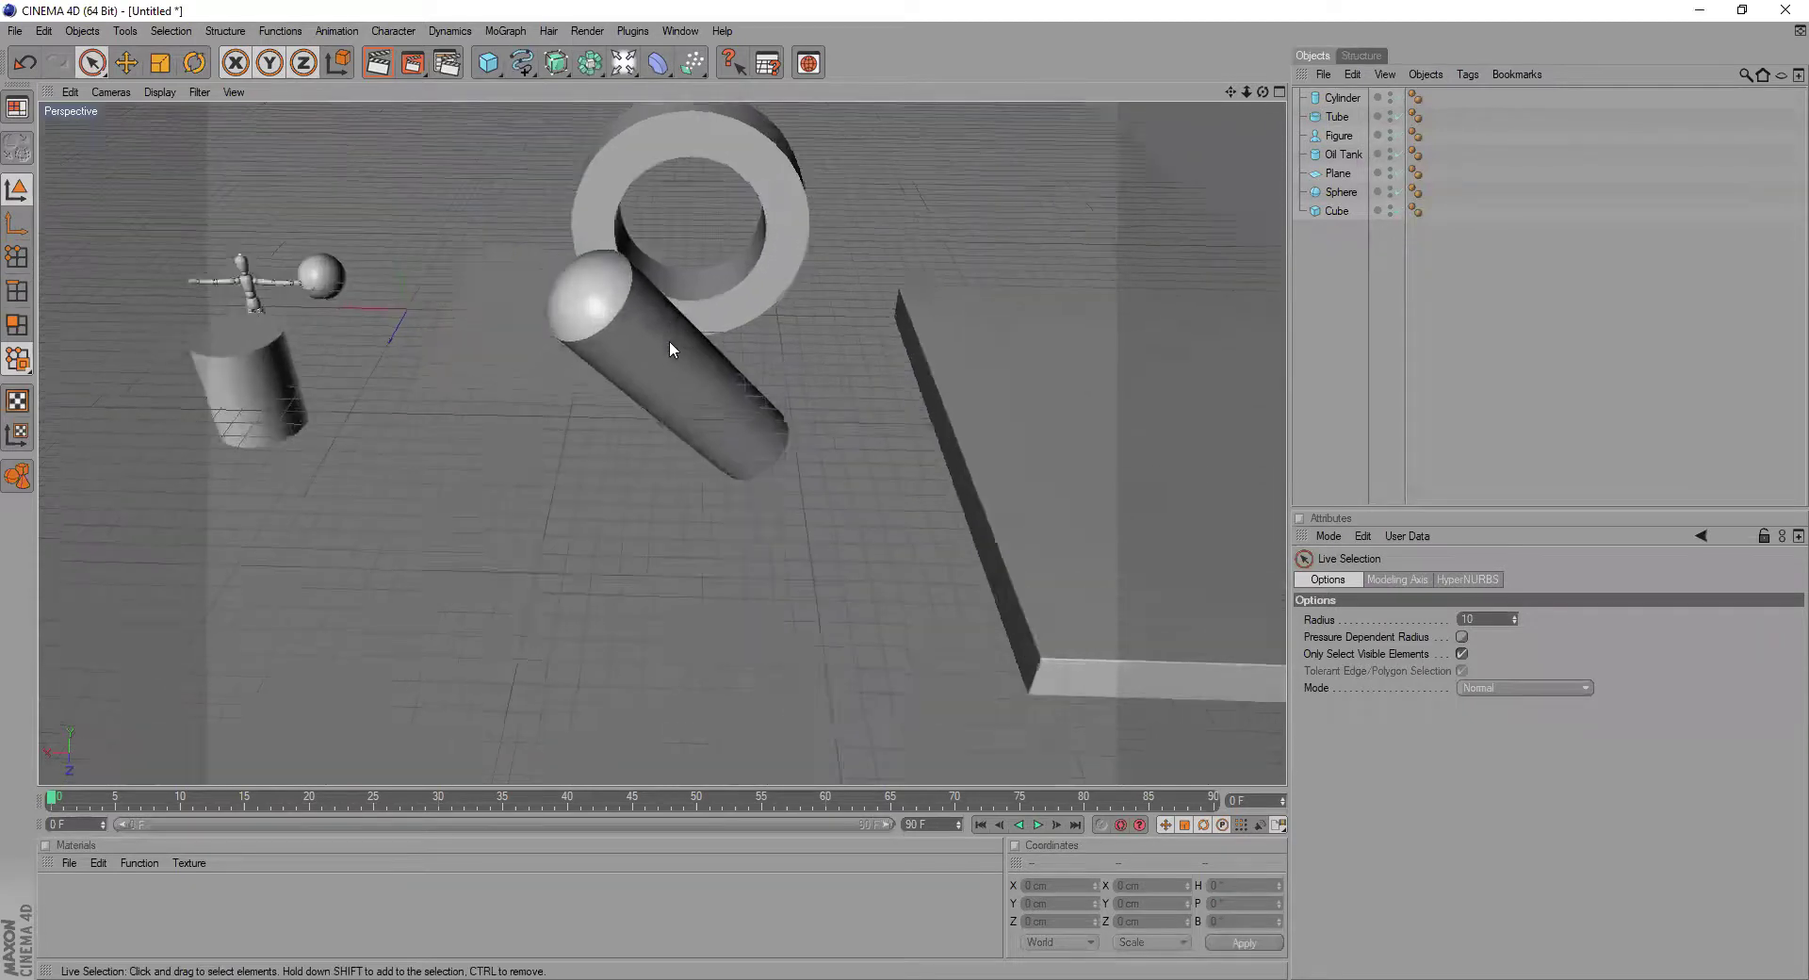
{"action": "left_click", "coordinate": [650, 344]}
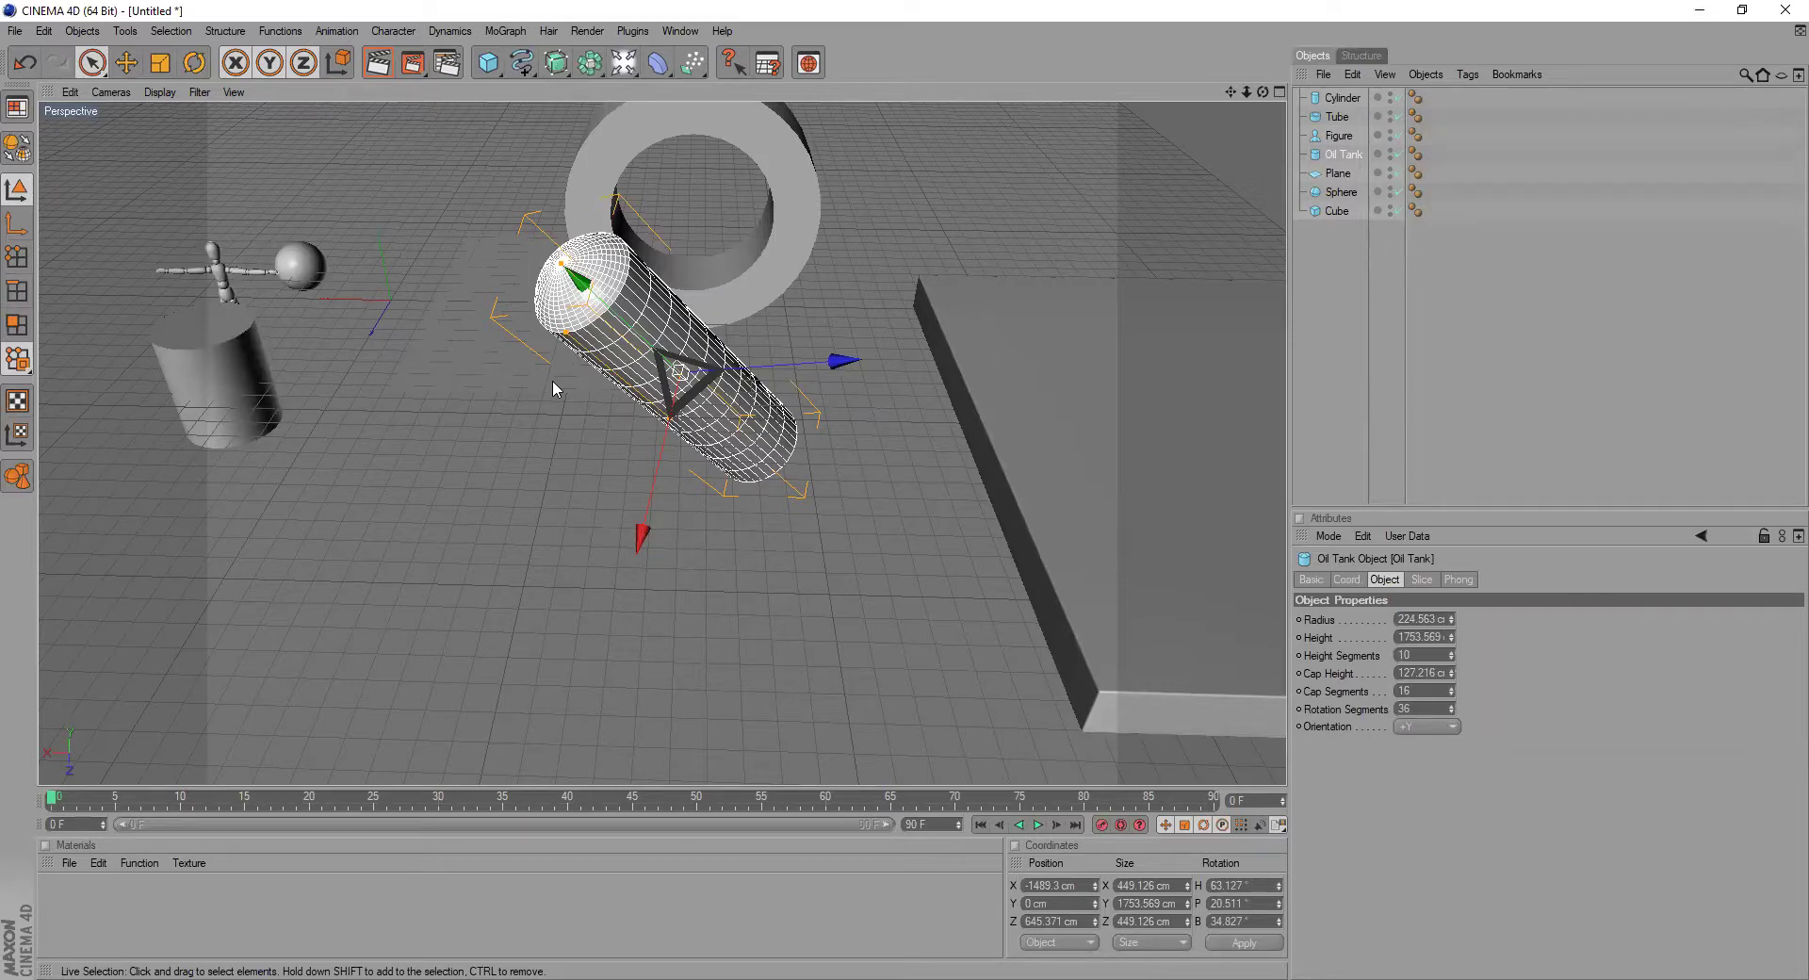
- Hide the oil tank in the viewport and show it again, repeating the visibility toggle
{"action": "left_click", "coordinate": [1391, 151]}
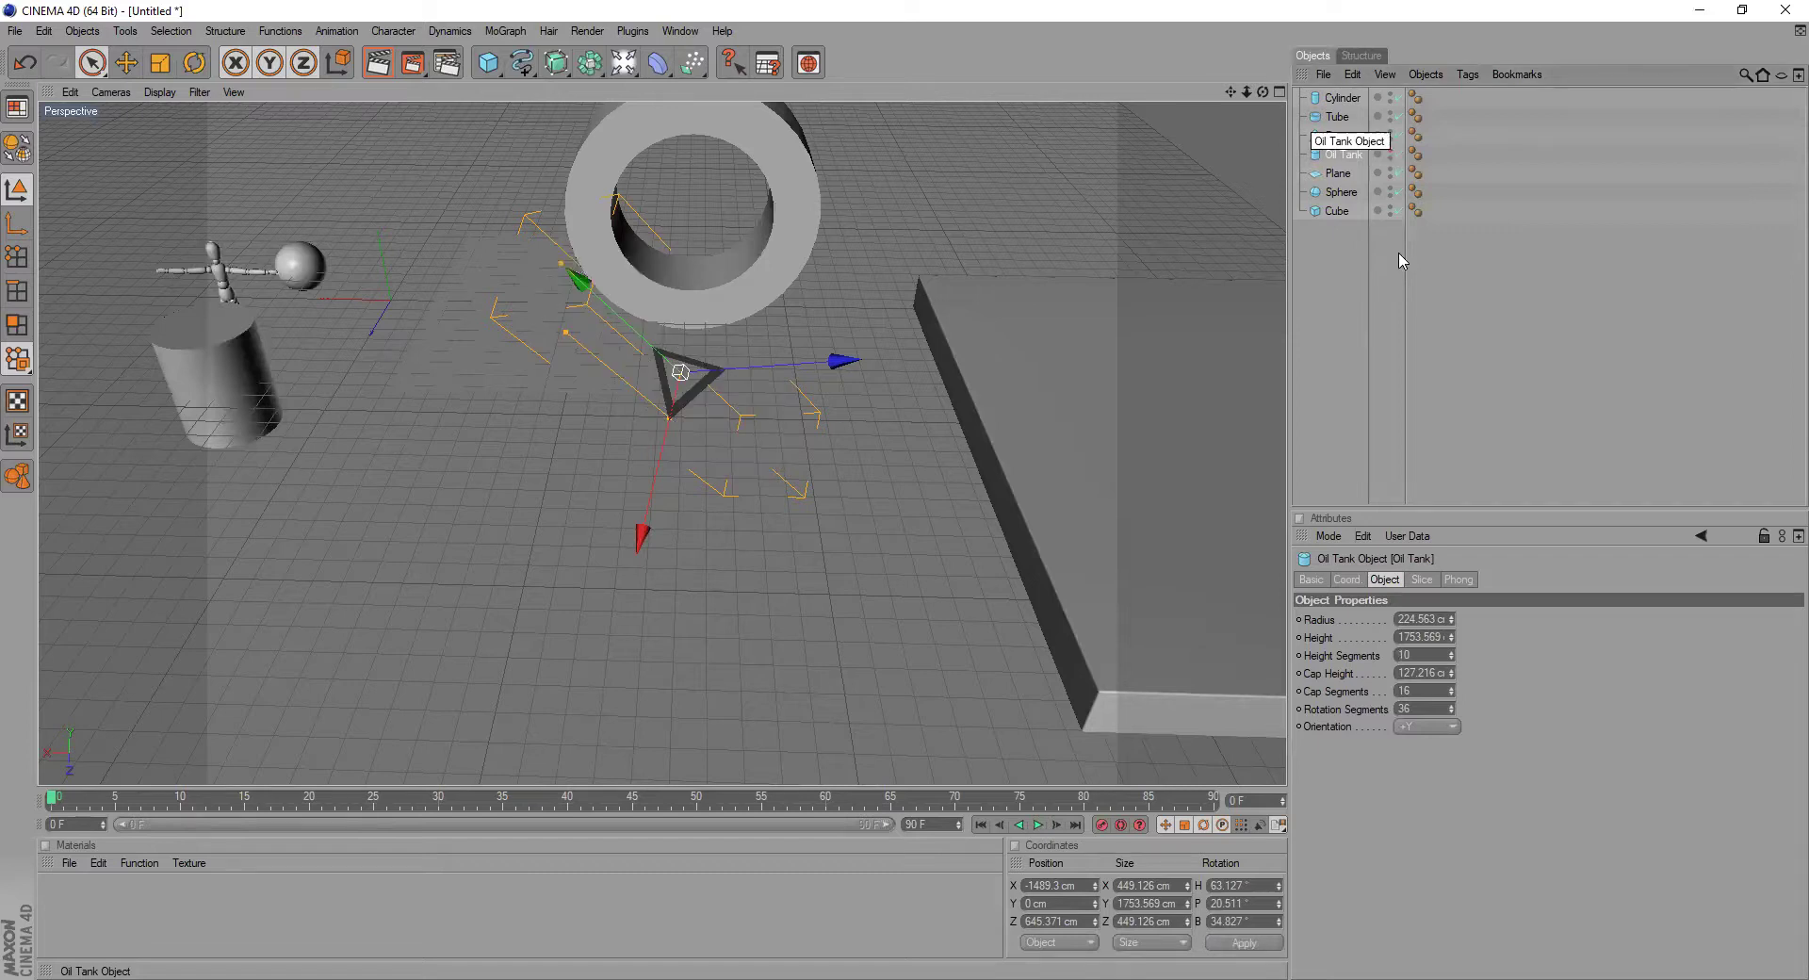
{"action": "left_click", "coordinate": [1400, 348]}
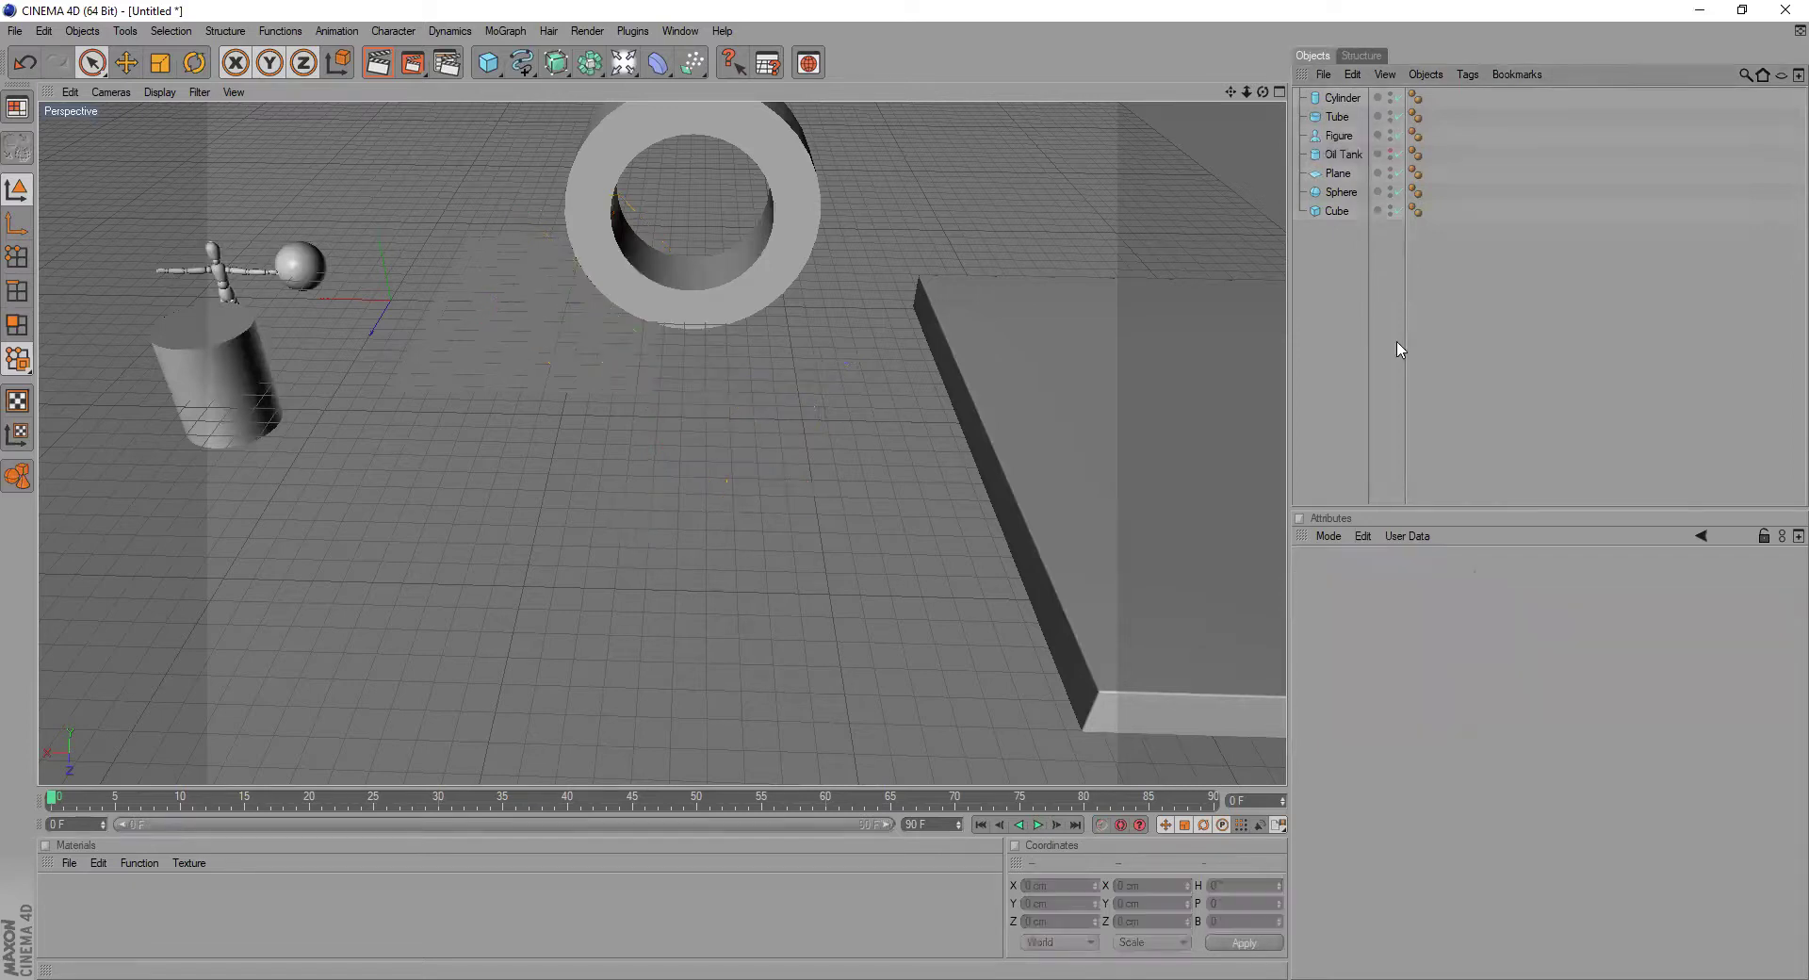
{"action": "left_click", "coordinate": [1390, 151]}
{"action": "left_click", "coordinate": [1391, 153]}
{"action": "left_click", "coordinate": [1391, 152]}
{"action": "left_click", "coordinate": [1378, 154]}
{"action": "left_click", "coordinate": [1381, 159]}
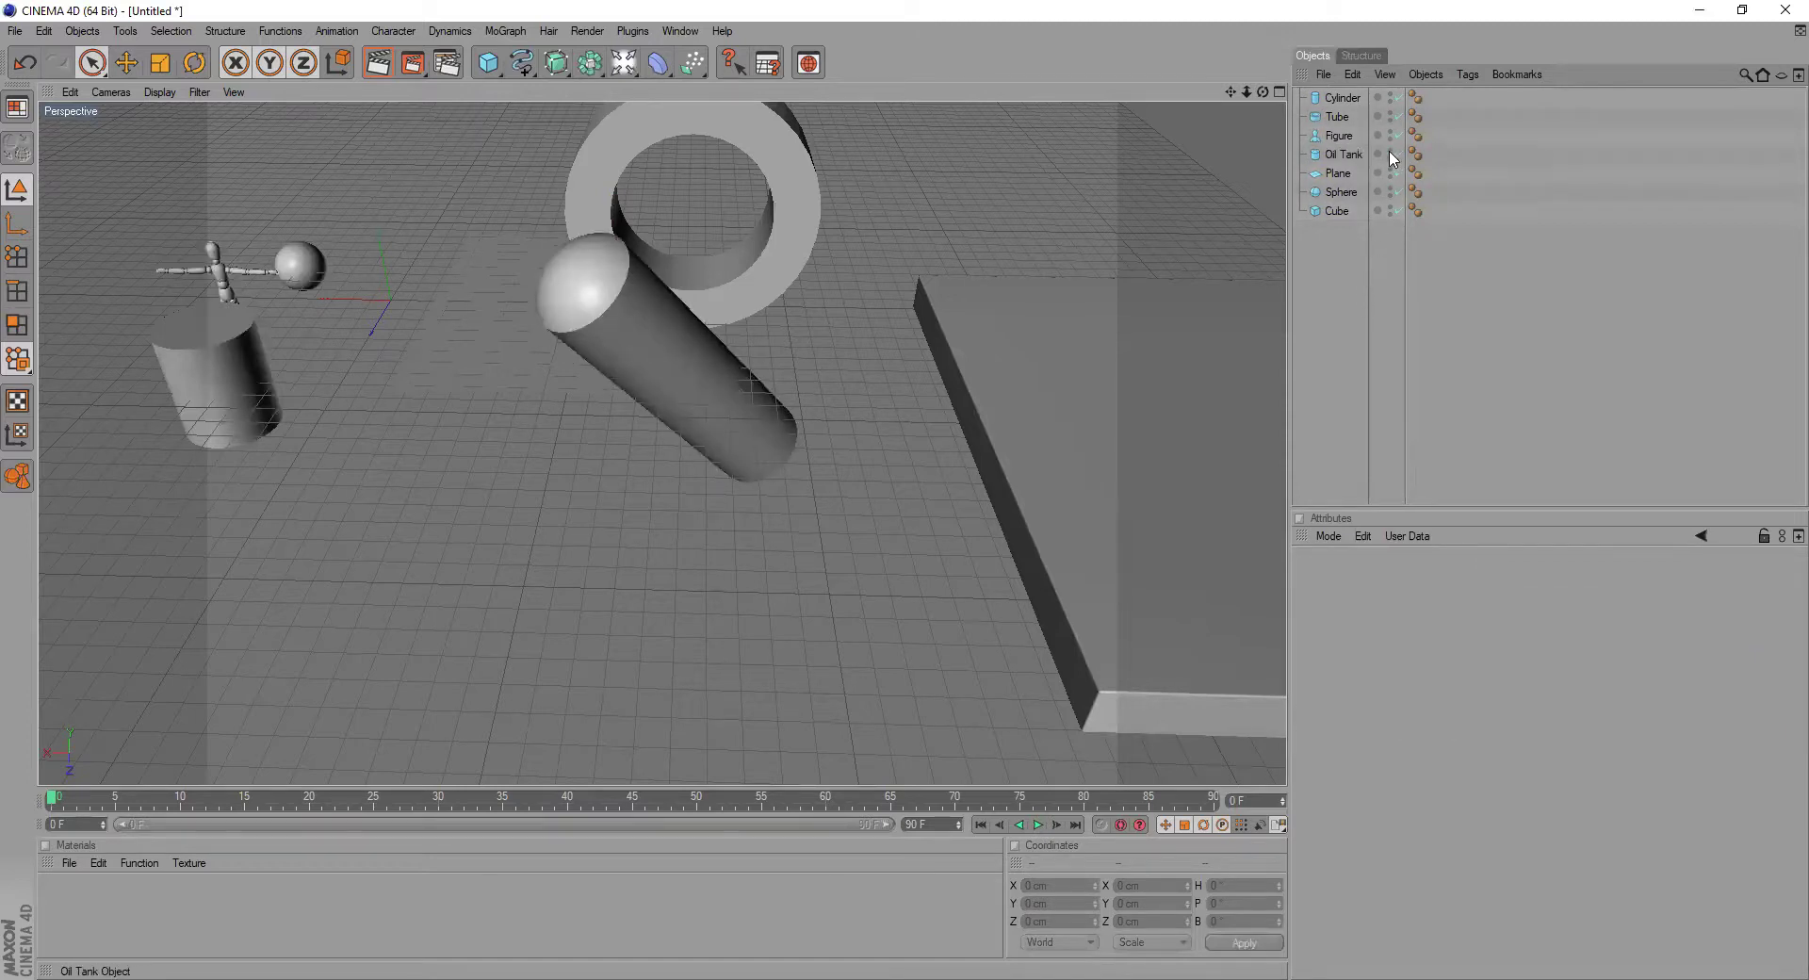
{"action": "left_click", "coordinate": [1391, 154]}
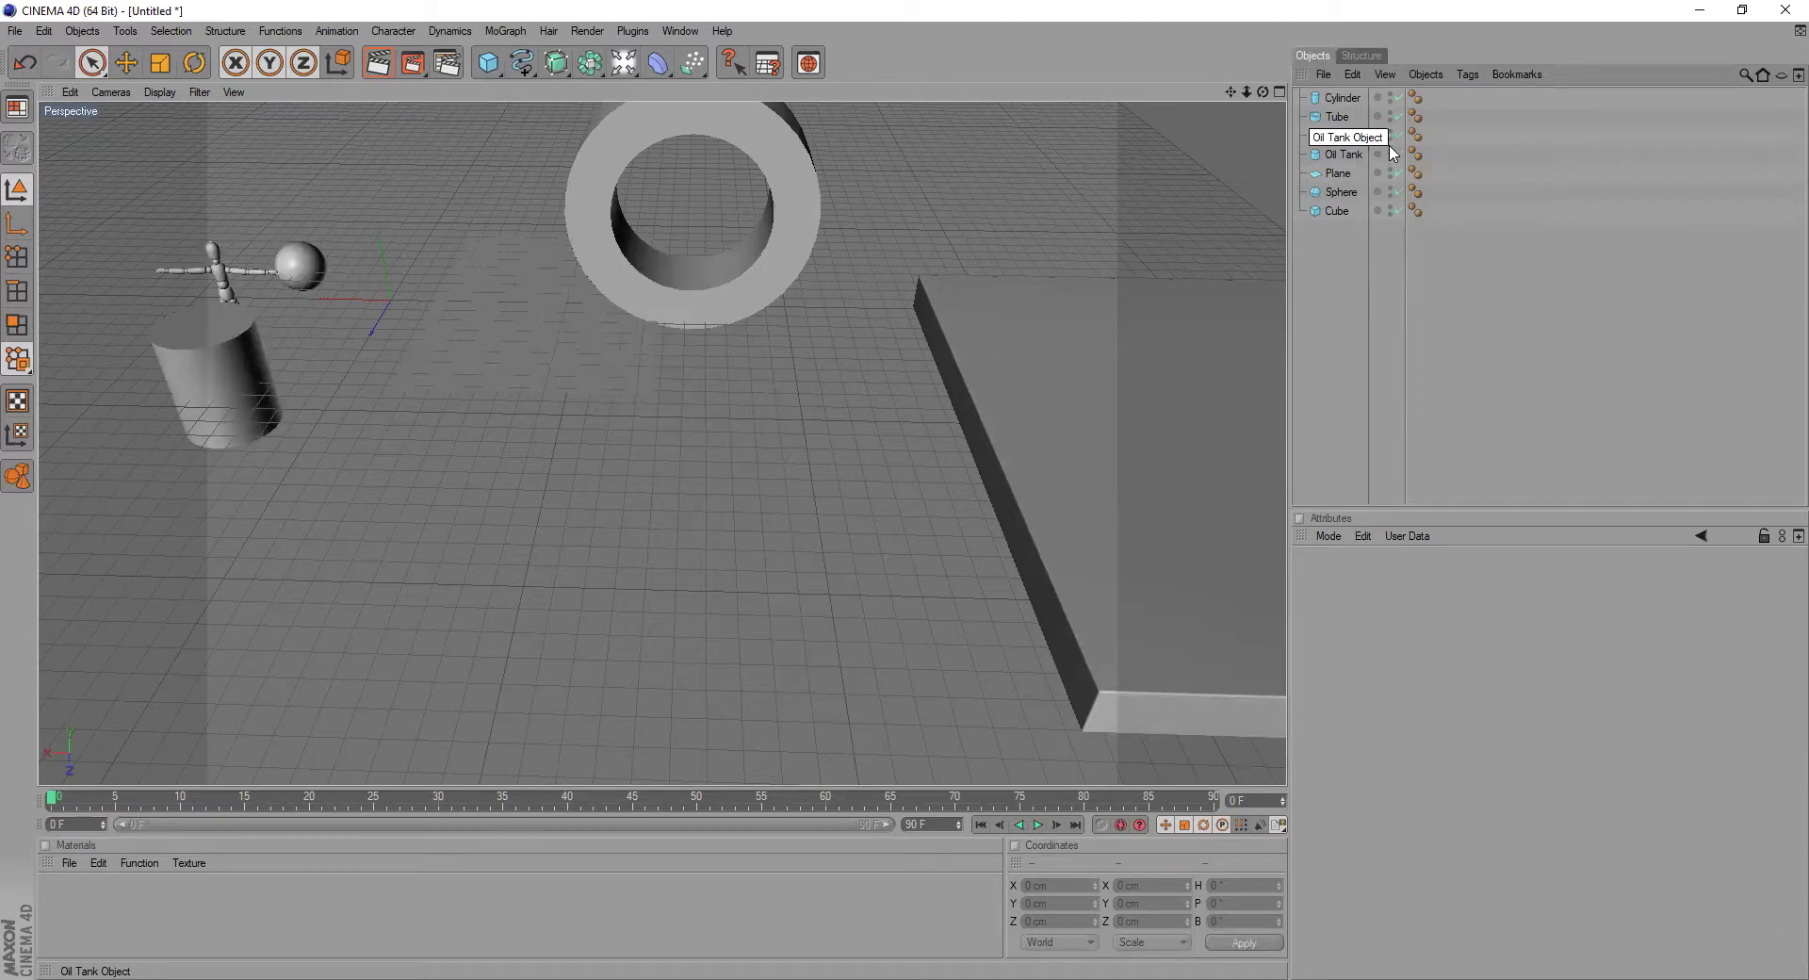
{"action": "left_click_drag", "start_coordinate": [1262, 91], "coordinate": [1197, 104]}
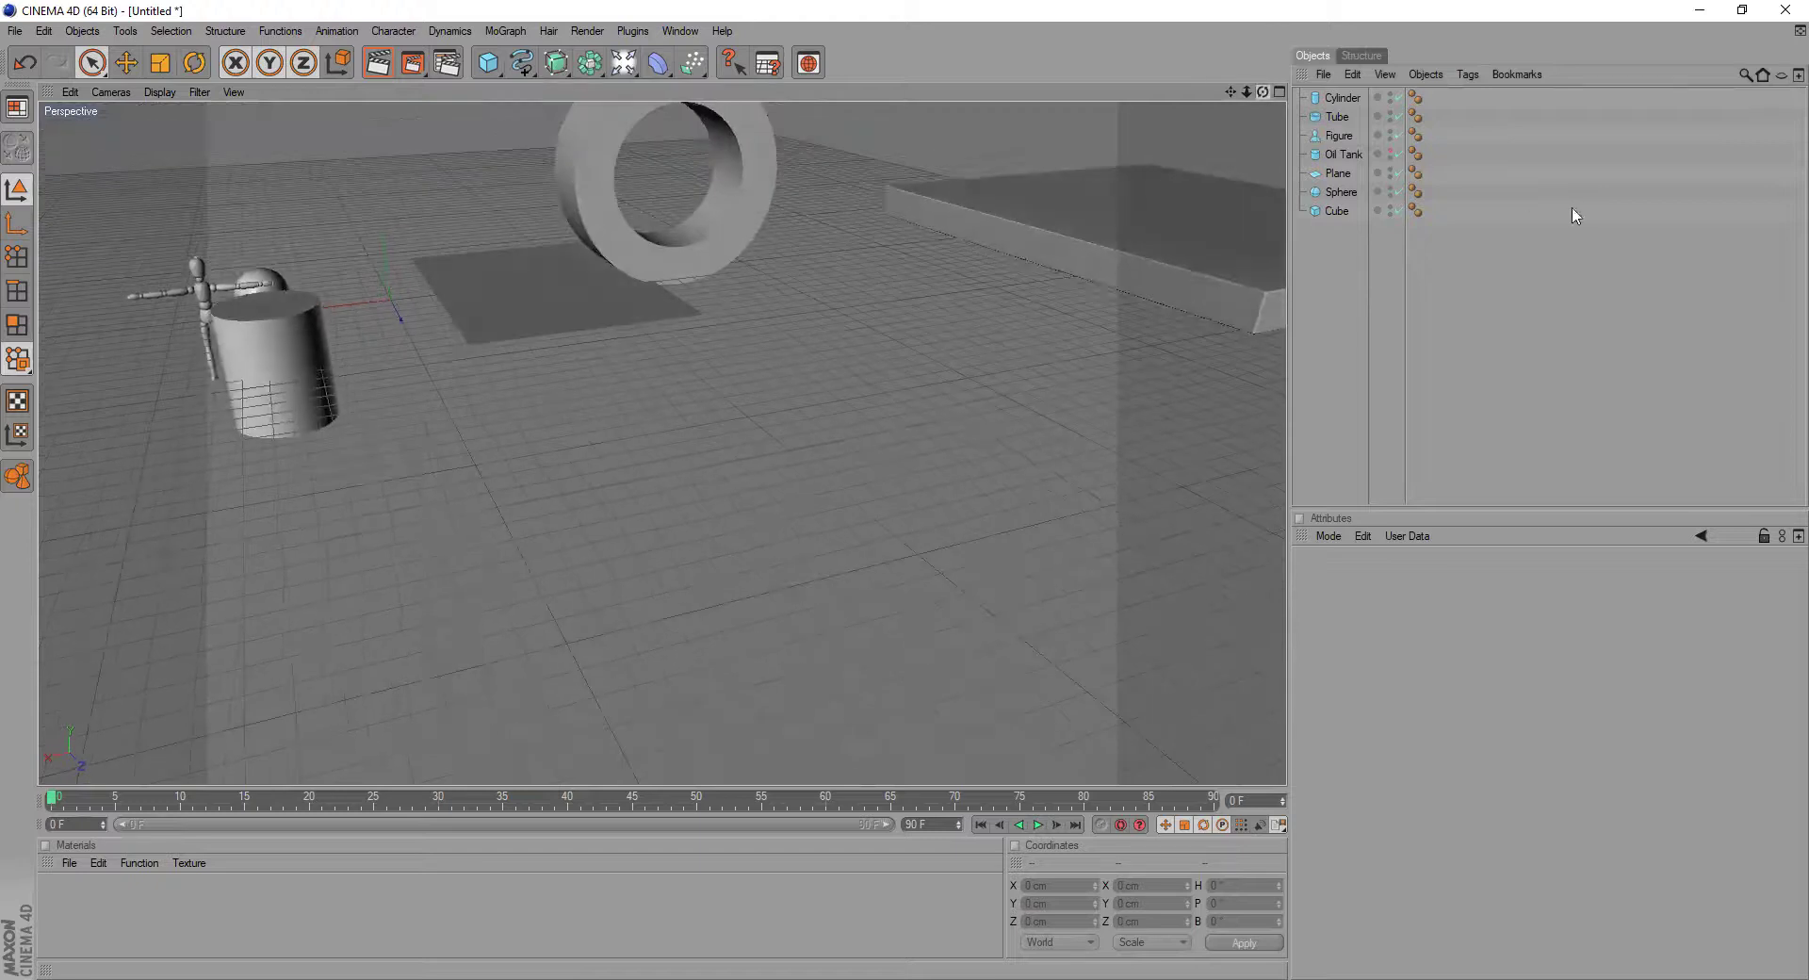
{"action": "left_click", "coordinate": [1391, 151]}
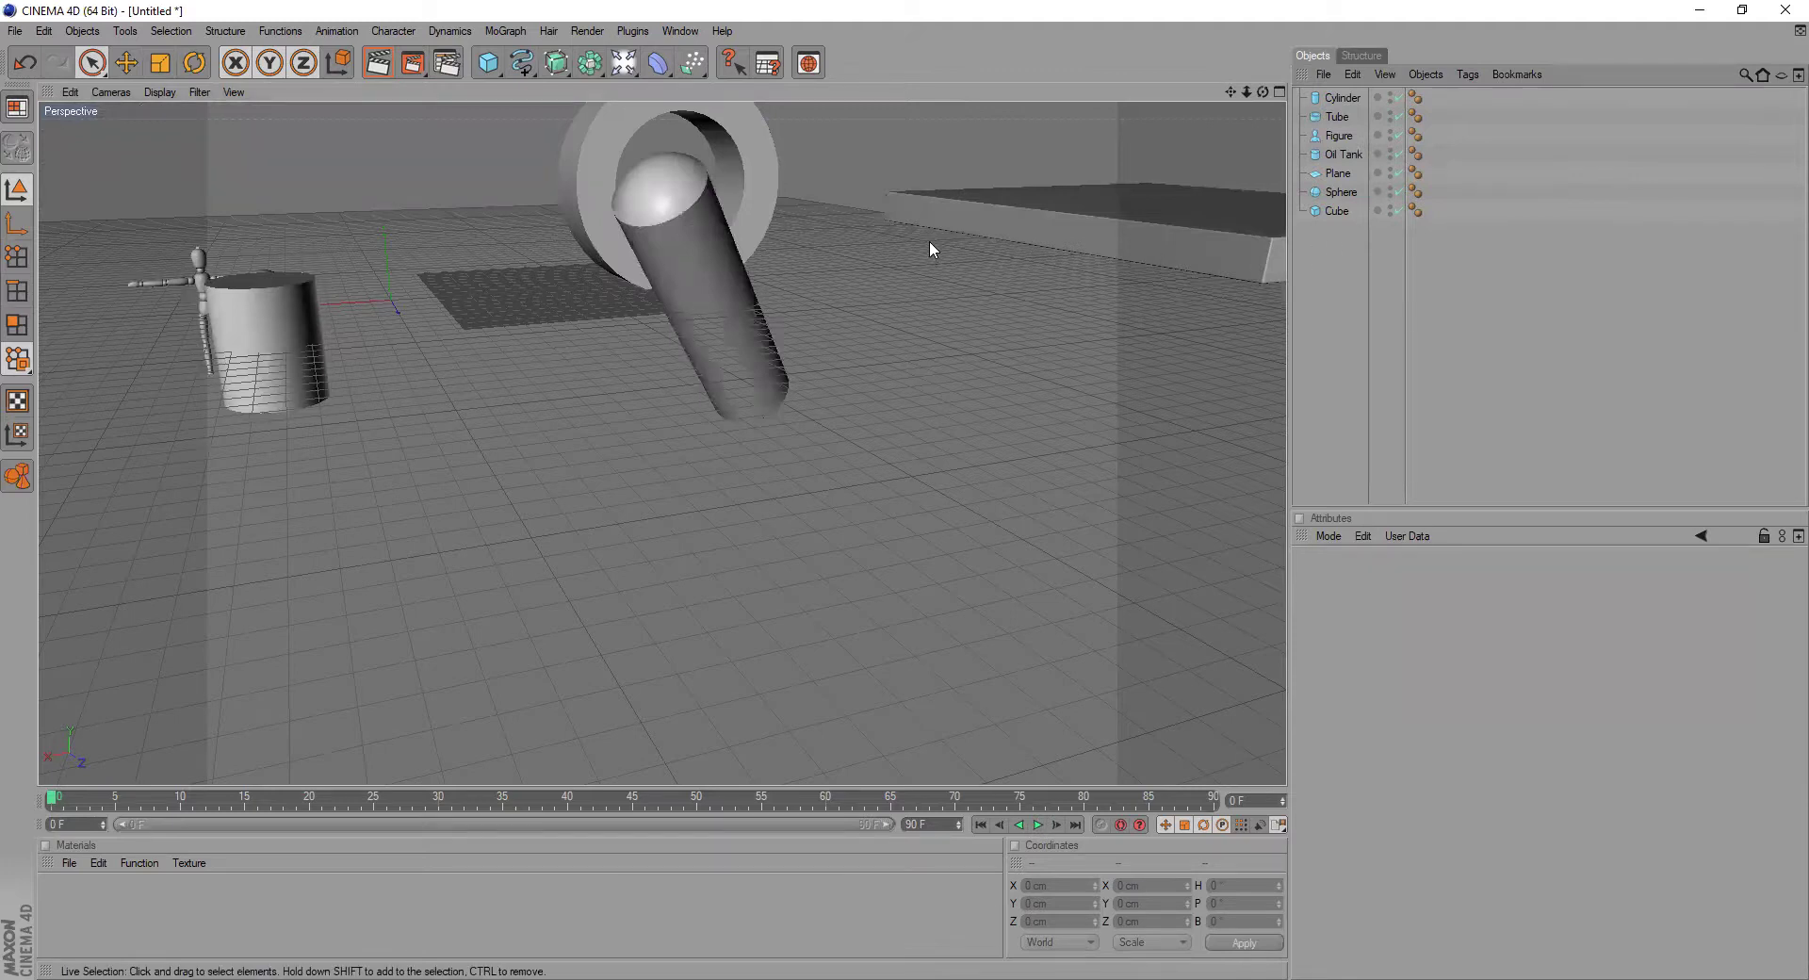
- Hide the flat cube in the viewport and make it visible again
{"action": "scroll", "coordinate": [987, 240], "scroll_direction": "down", "scroll_amount": 2}
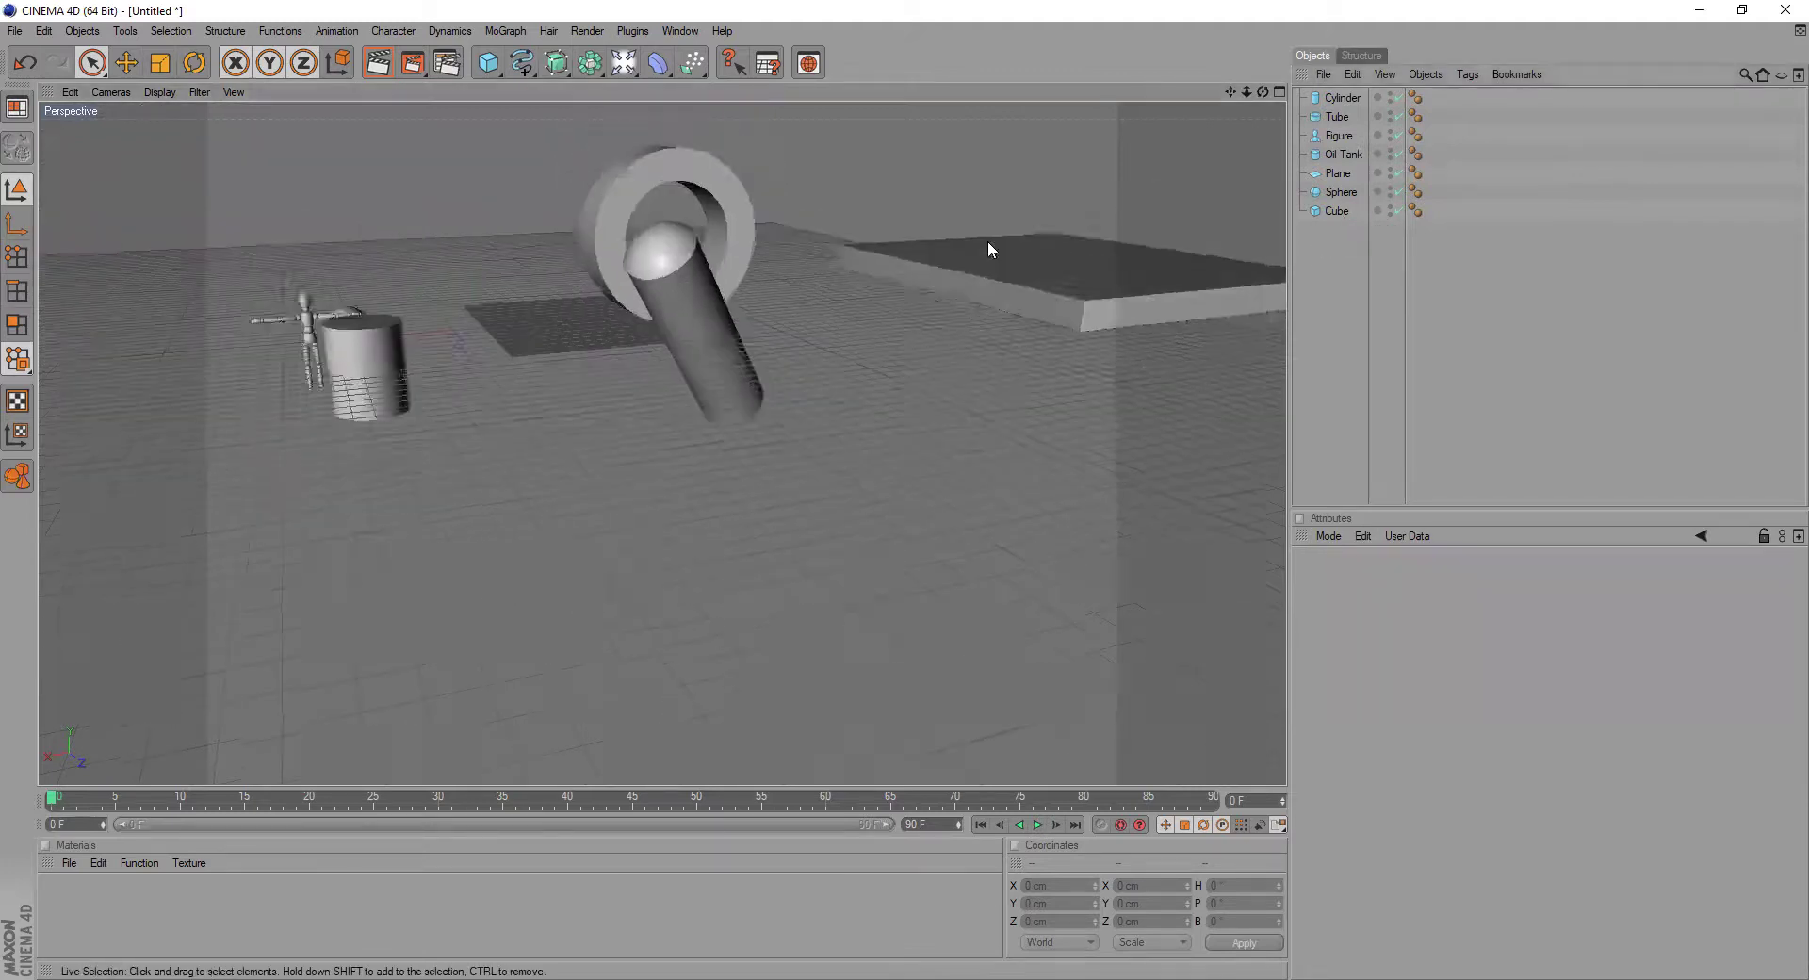
{"action": "scroll", "coordinate": [987, 240], "scroll_direction": "down", "scroll_amount": 1}
{"action": "left_click", "coordinate": [1388, 207]}
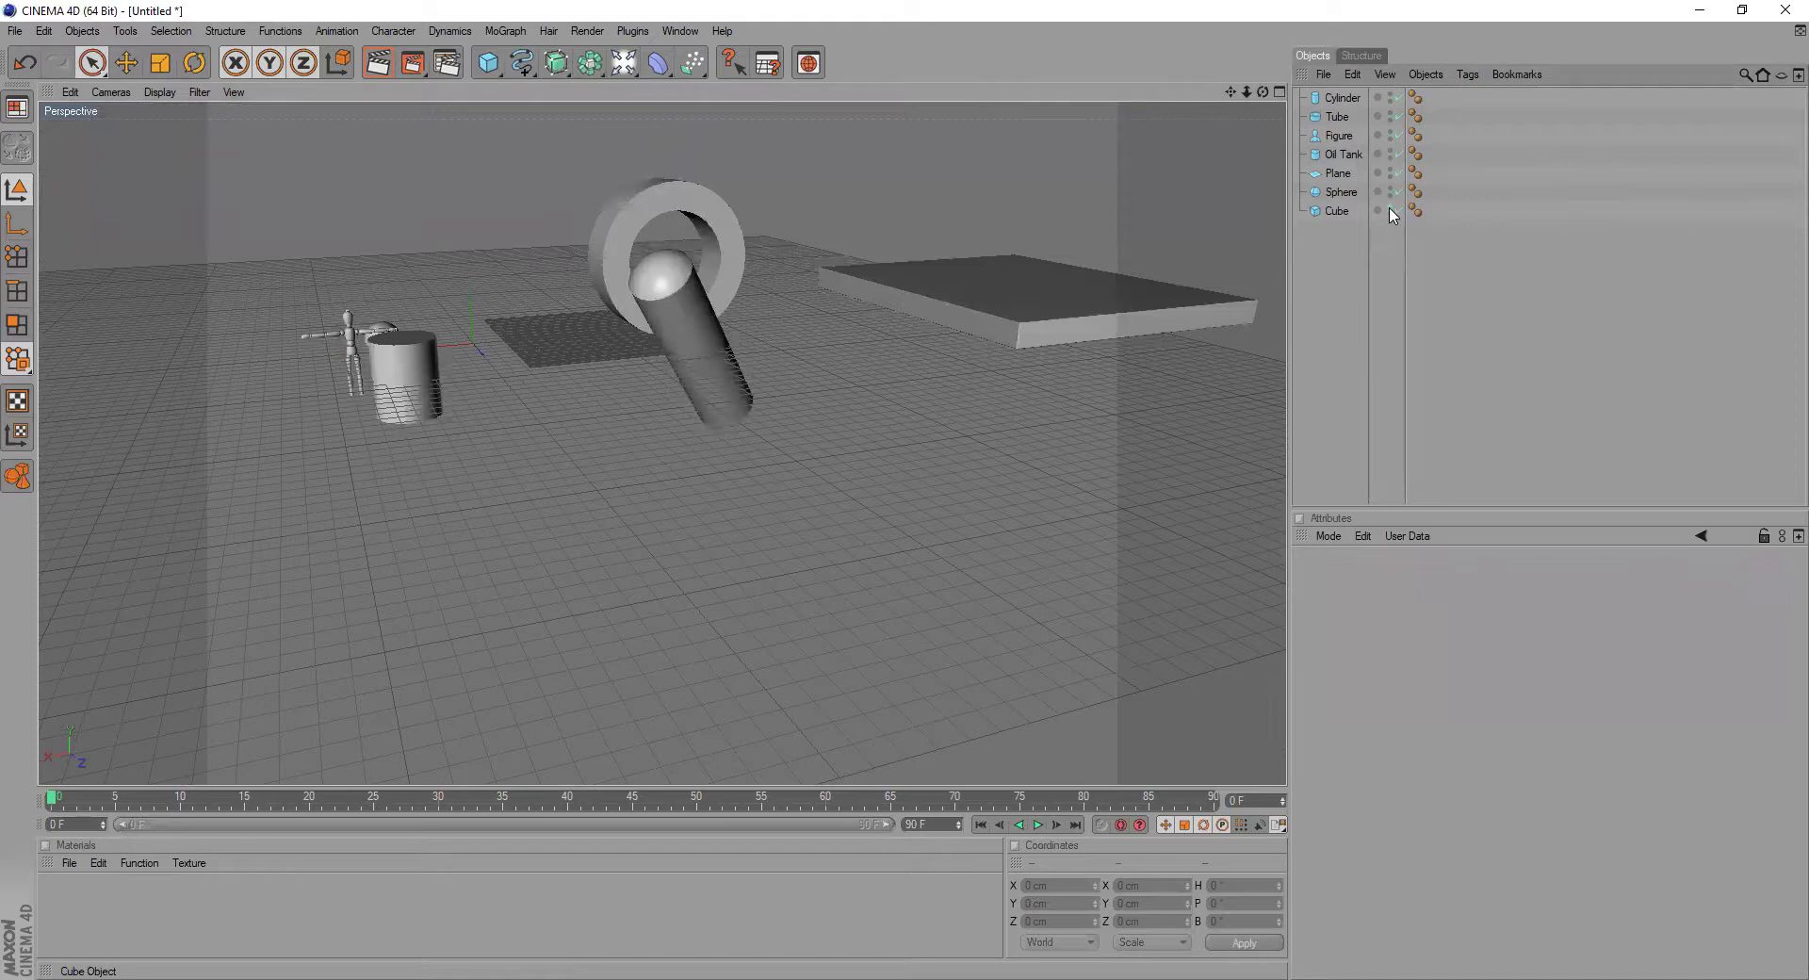
{"action": "left_click", "coordinate": [1389, 208]}
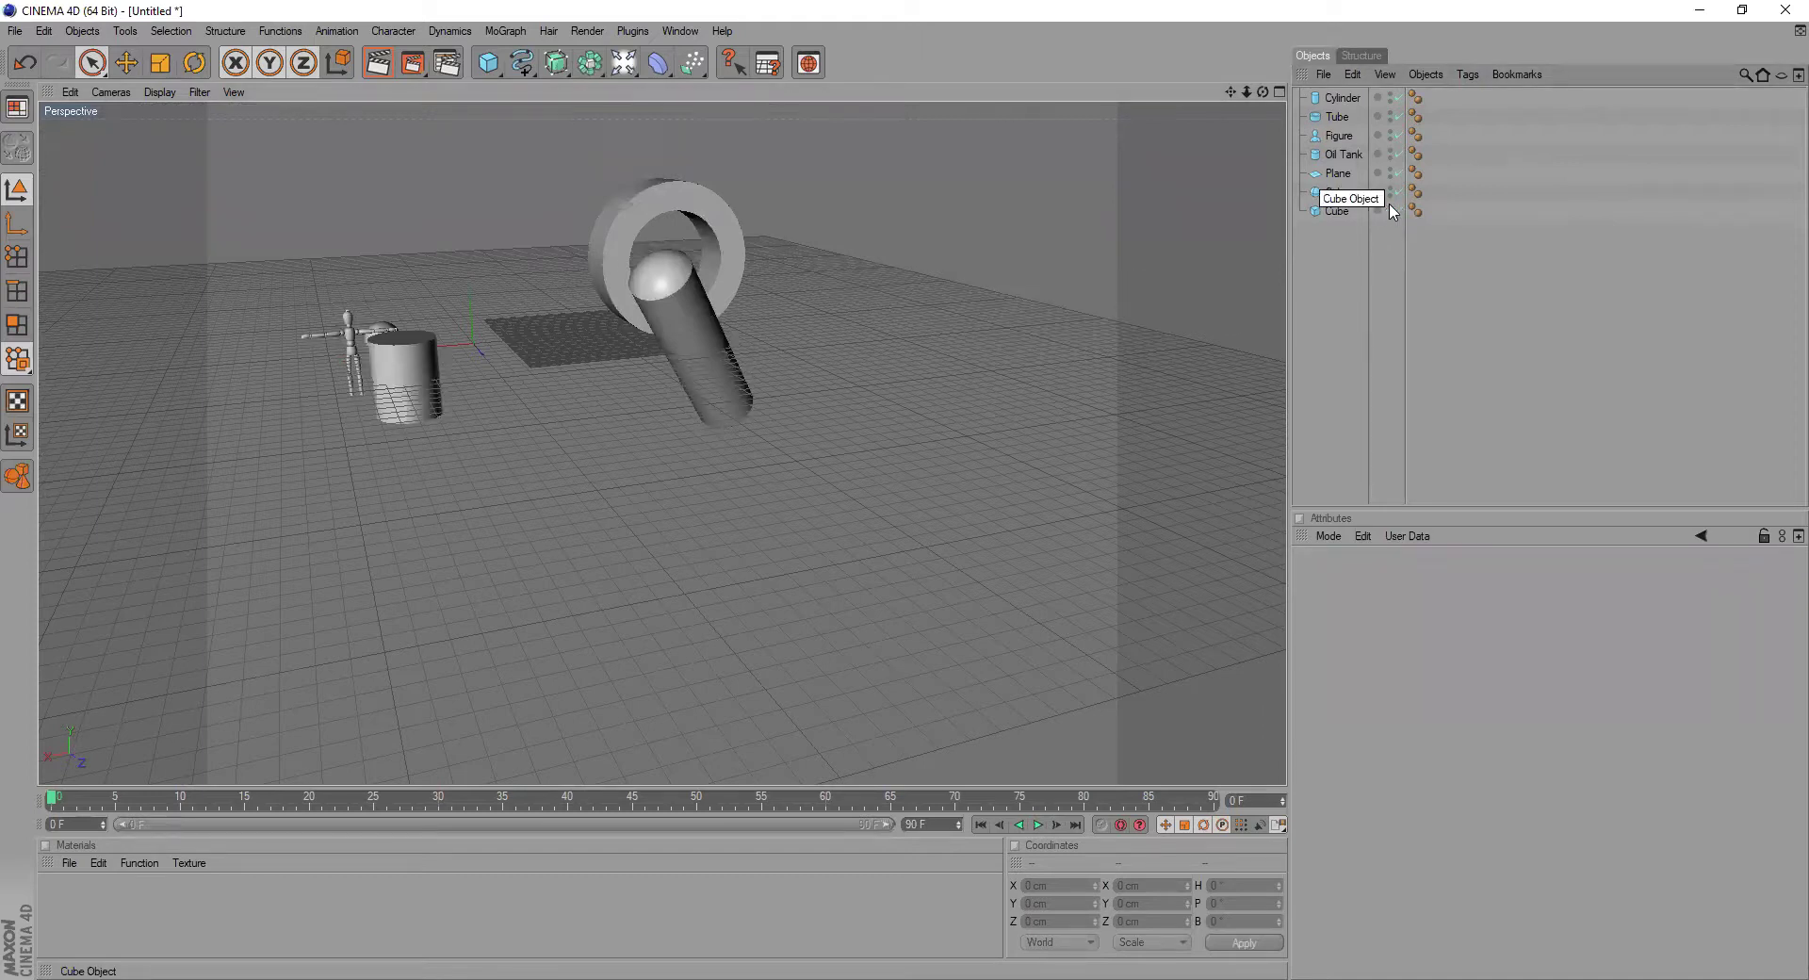
{"action": "left_click", "coordinate": [1390, 209]}
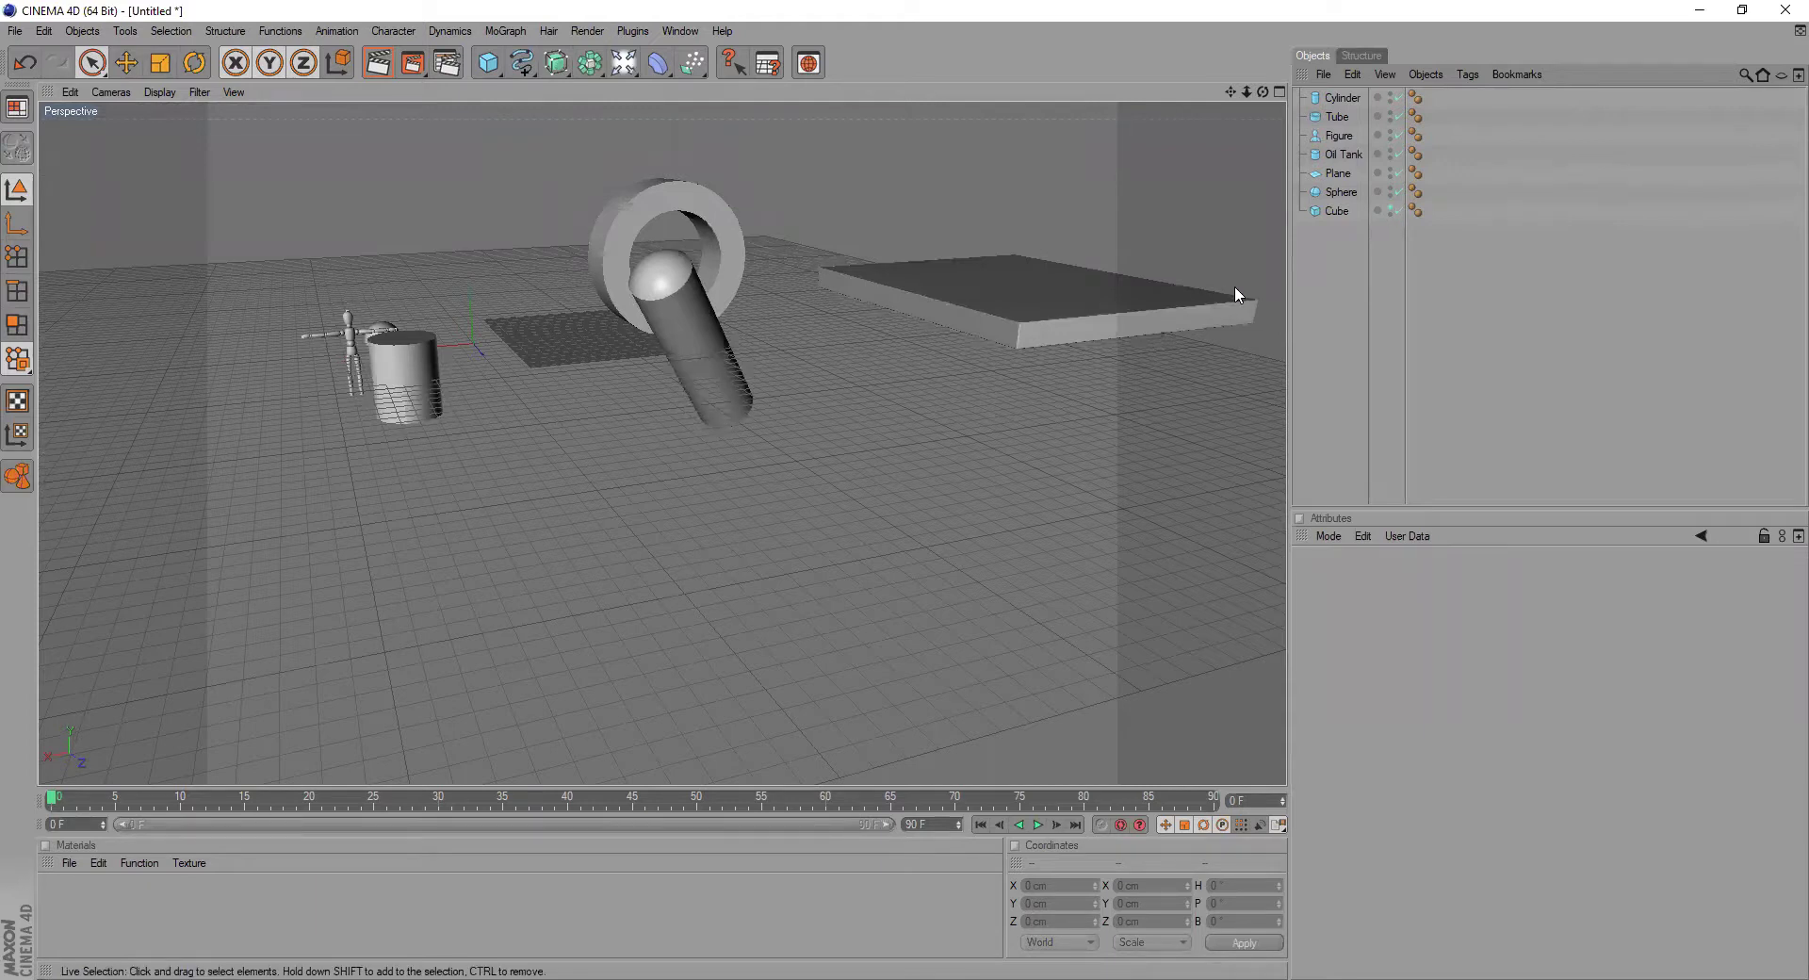
{"action": "left_click_drag", "start_coordinate": [1262, 91], "coordinate": [1253, 118]}
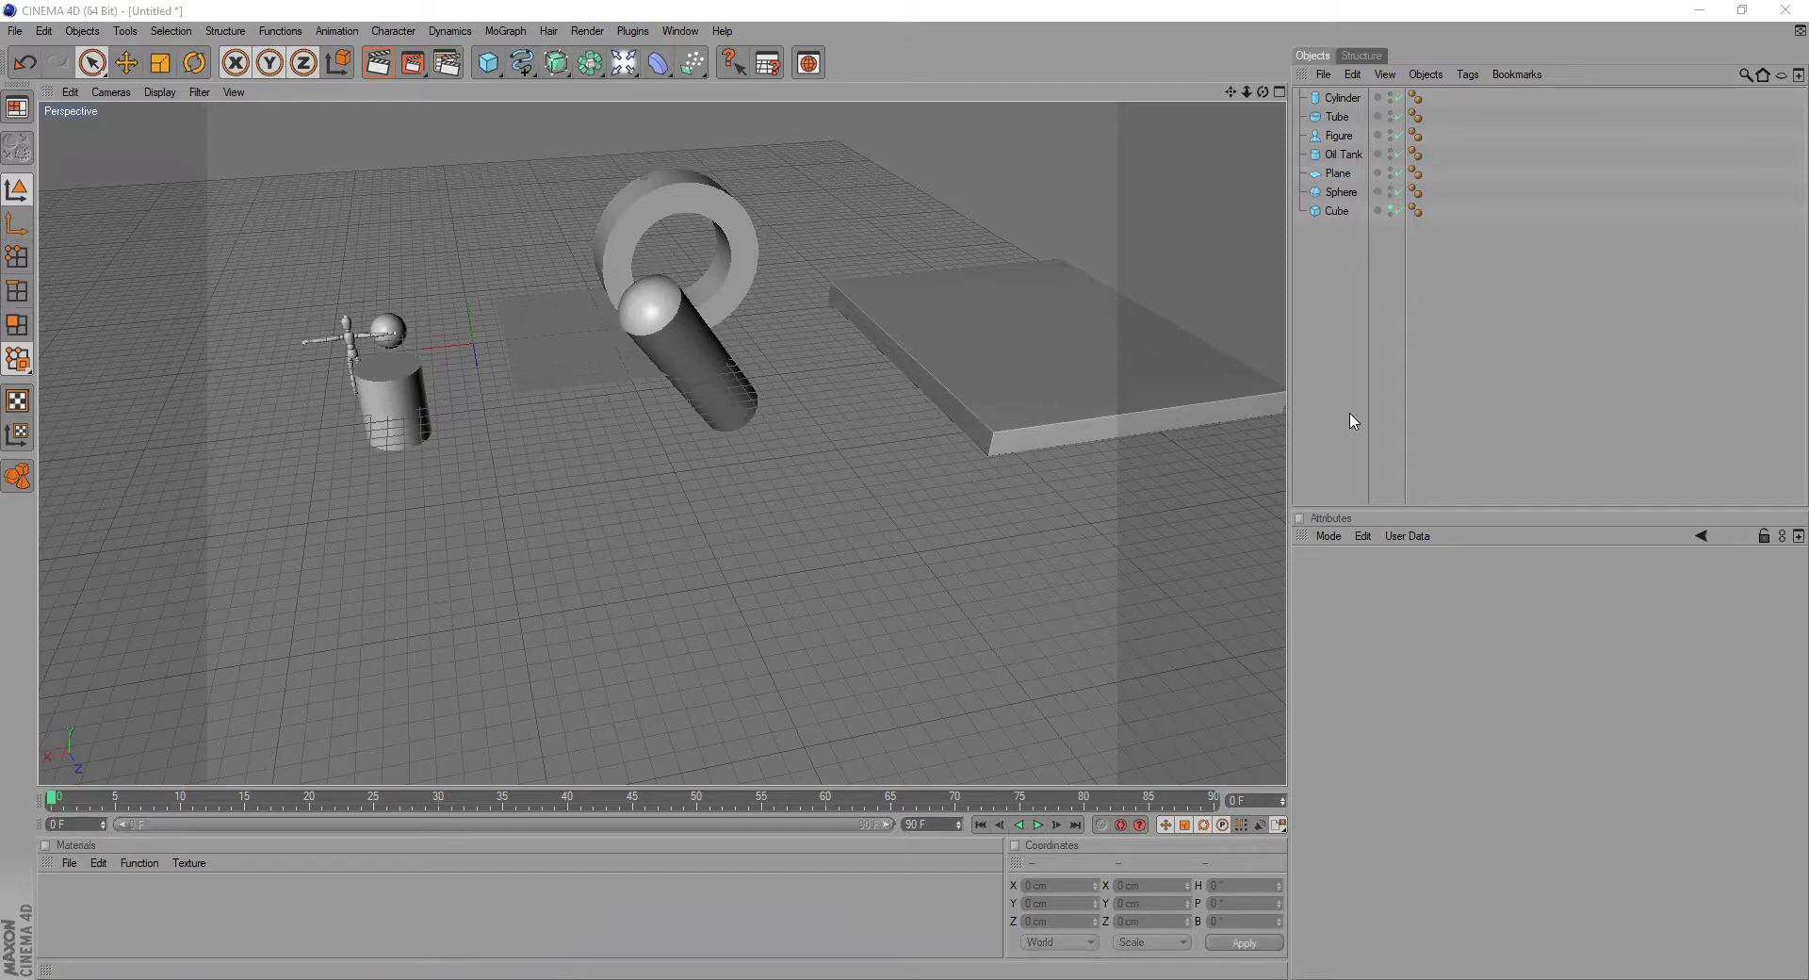
- Select all the objects together in the object list and clear the selection
{"action": "left_click_drag", "start_coordinate": [1642, 400], "coordinate": [1295, 90]}
{"action": "left_click_drag", "start_coordinate": [1636, 350], "coordinate": [1293, 92]}
{"action": "left_click_drag", "start_coordinate": [1531, 349], "coordinate": [1292, 94]}
{"action": "left_click", "coordinate": [945, 401]}
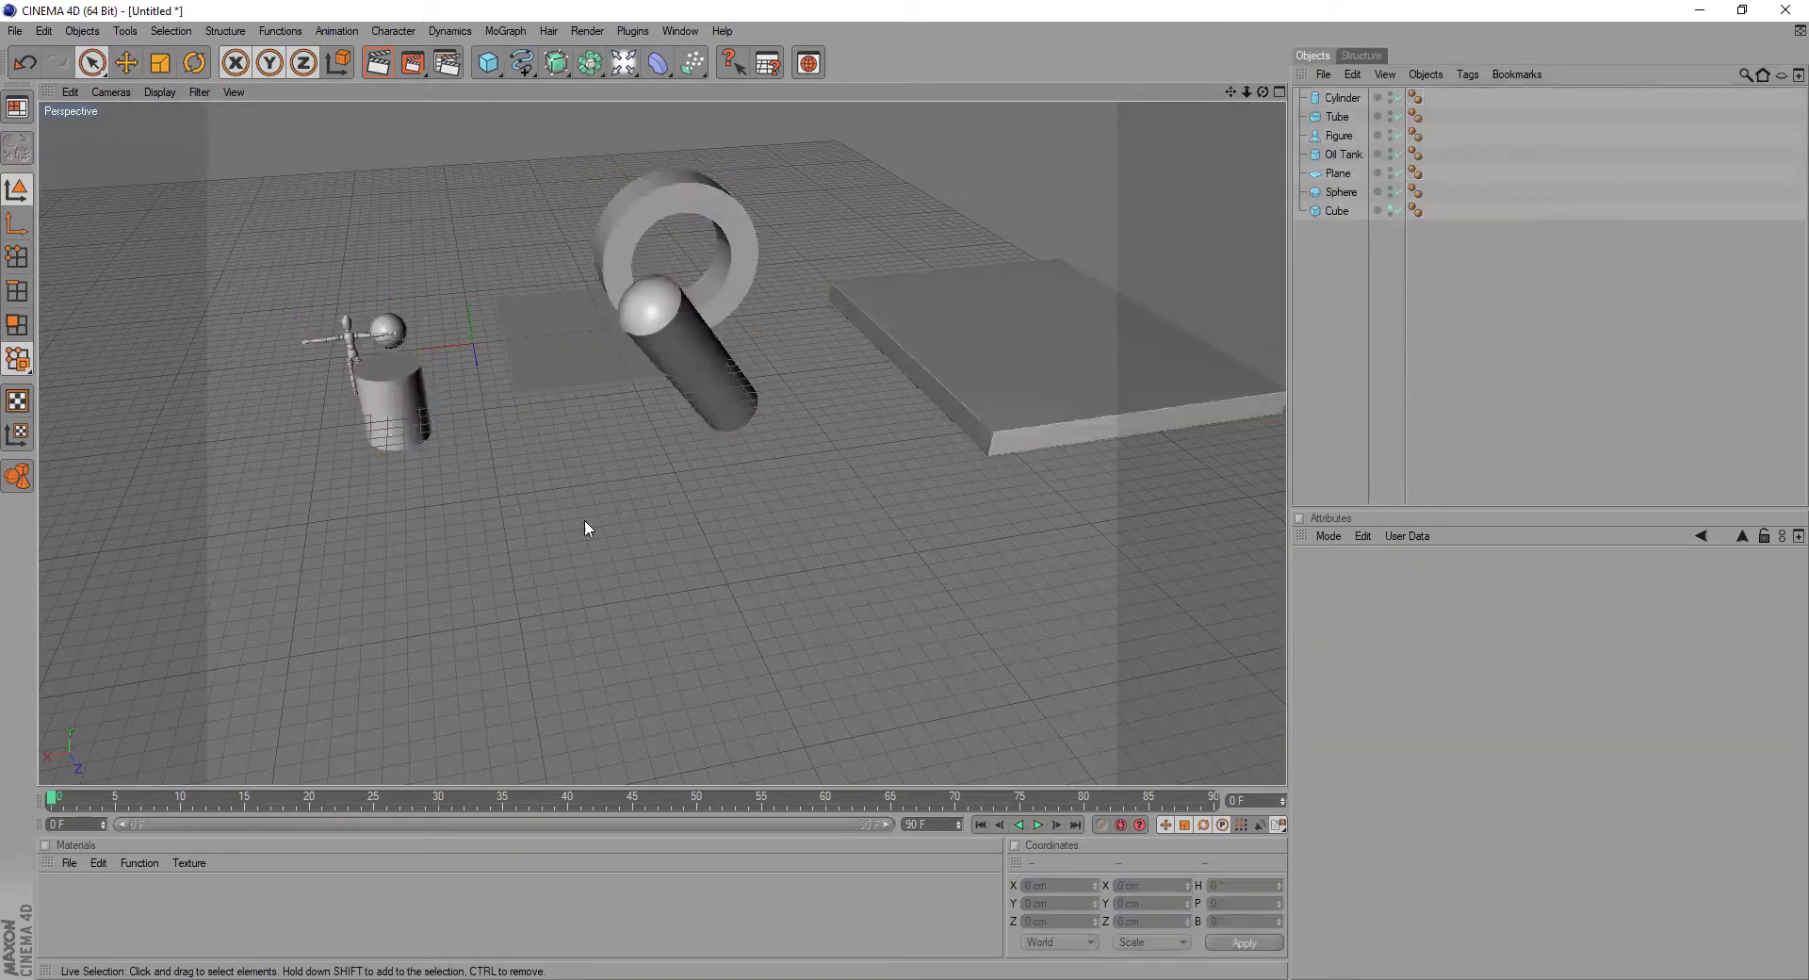
- Select the flat cube, the oil tank and the tube one after another in the viewport, finishing with the cube
{"action": "left_click", "coordinate": [1009, 383]}
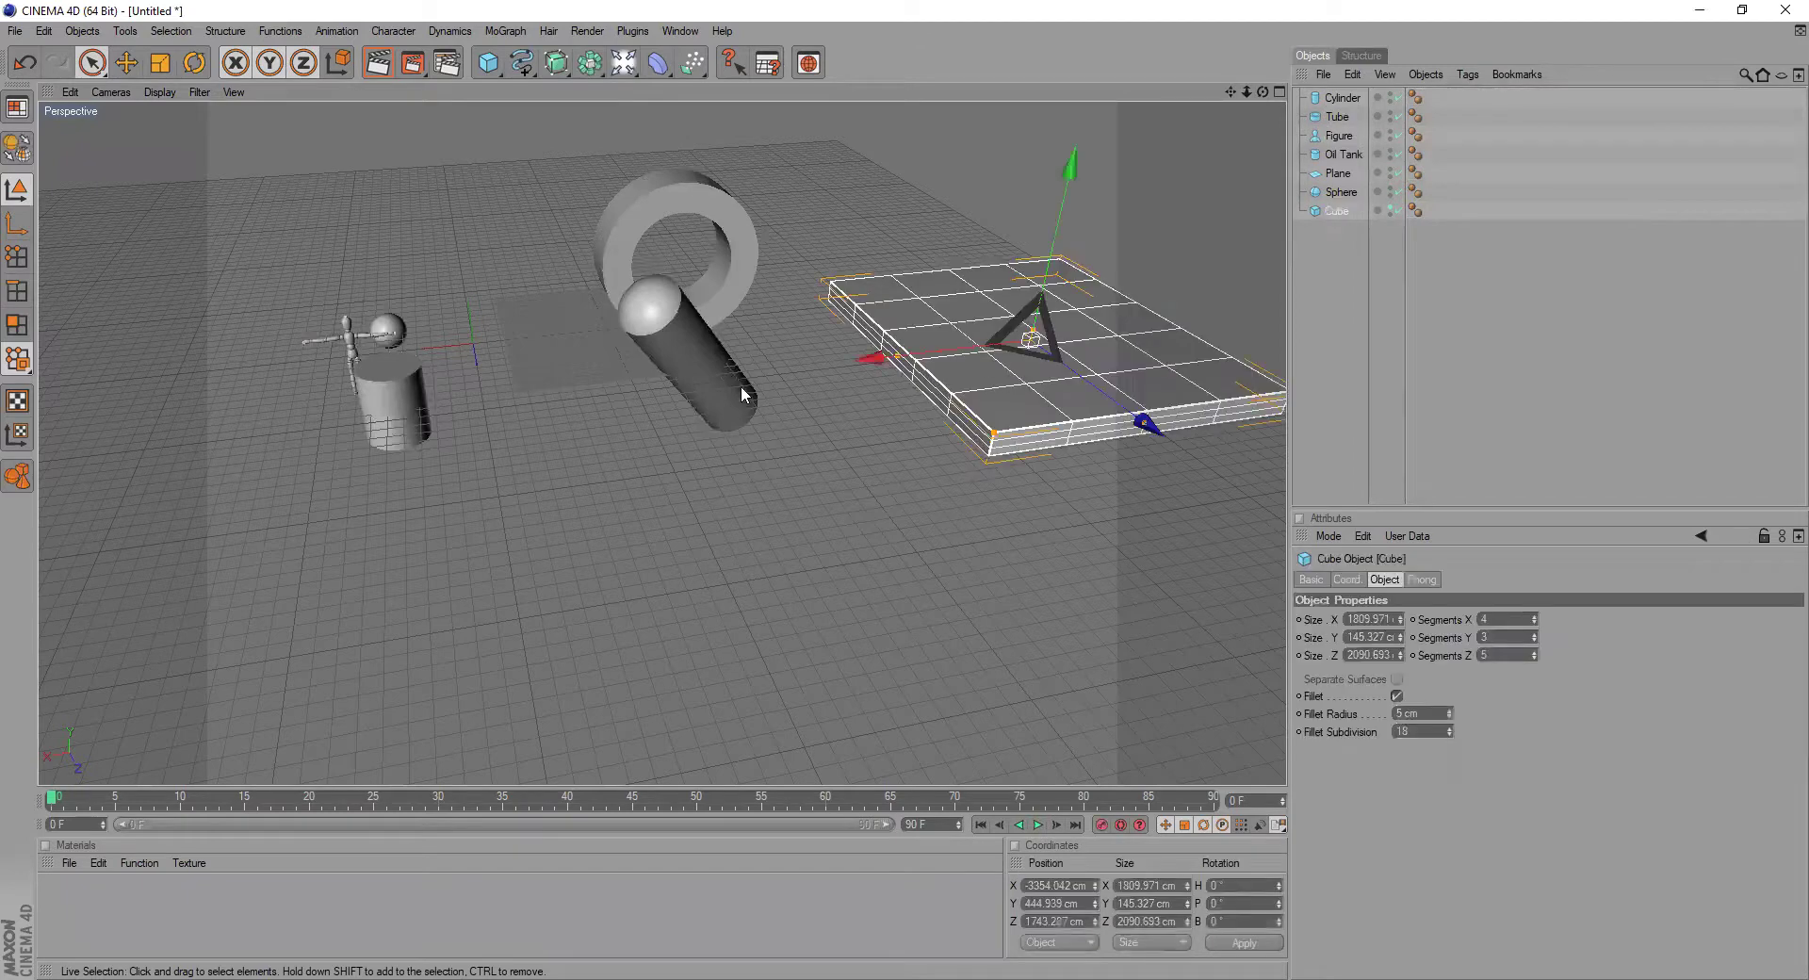
{"action": "left_click", "coordinate": [741, 387]}
{"action": "left_click", "coordinate": [733, 256]}
{"action": "left_click", "coordinate": [984, 355]}
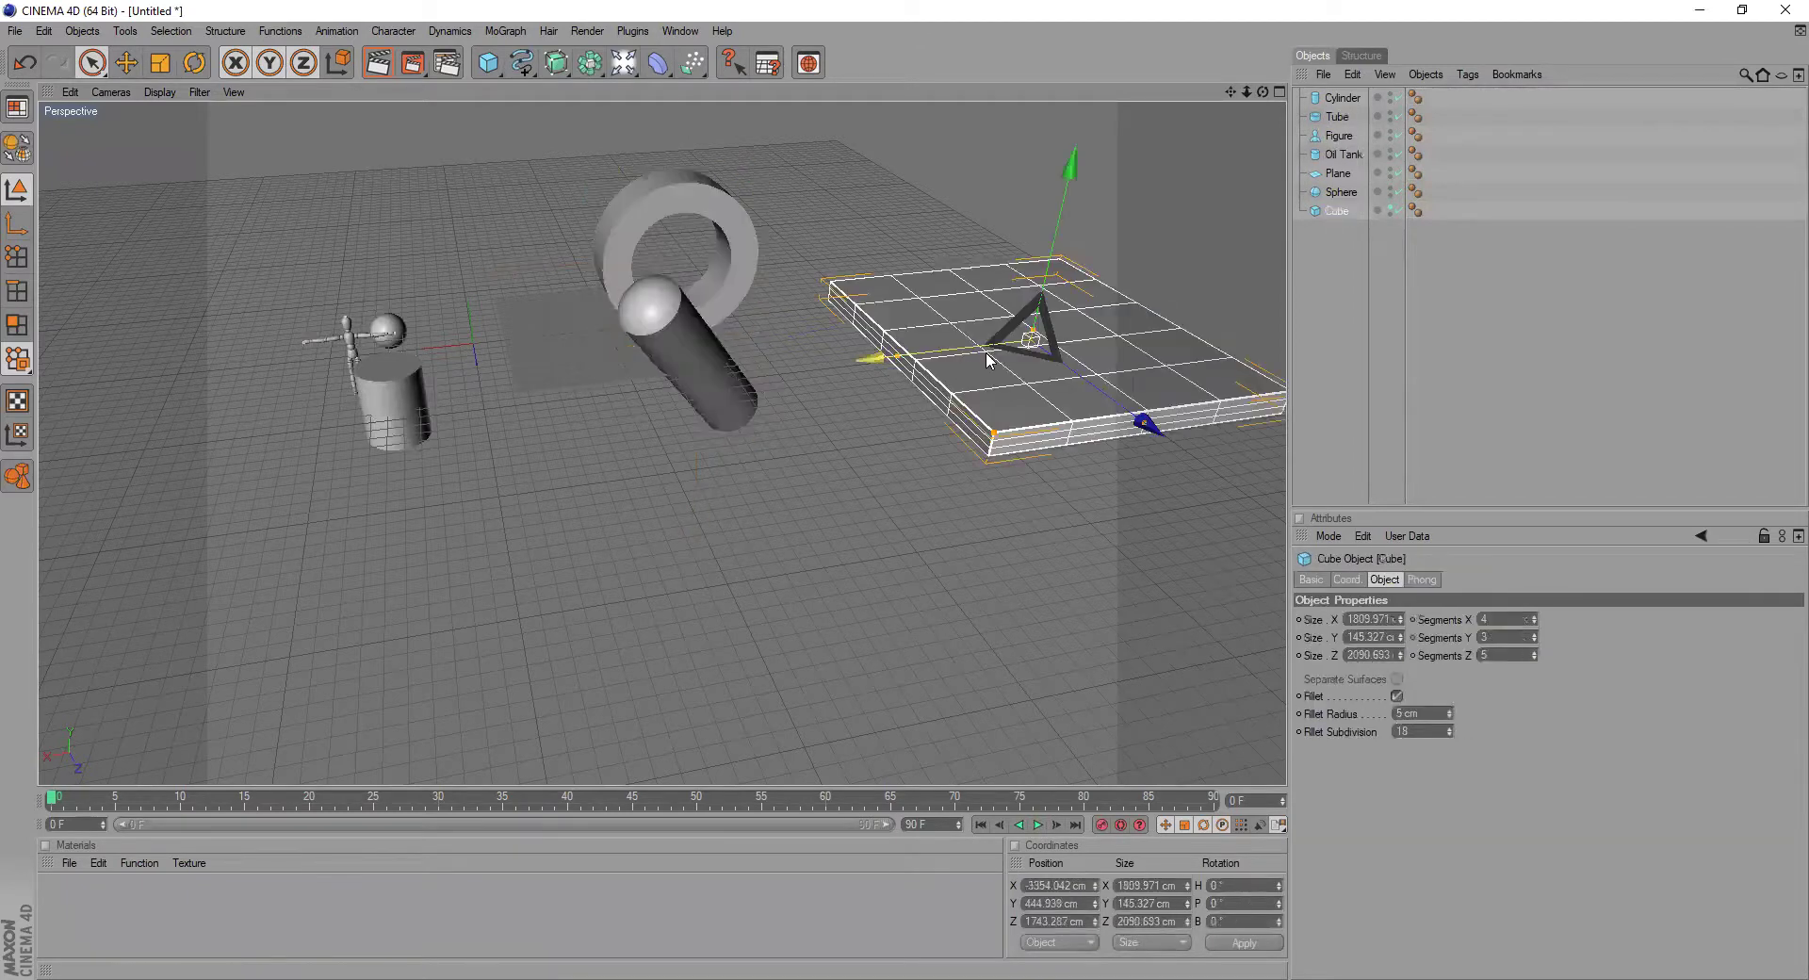
- Select all seven objects in the viewport with Rectangle Selection and delete them from the scene
{"action": "left_click", "coordinate": [910, 528]}
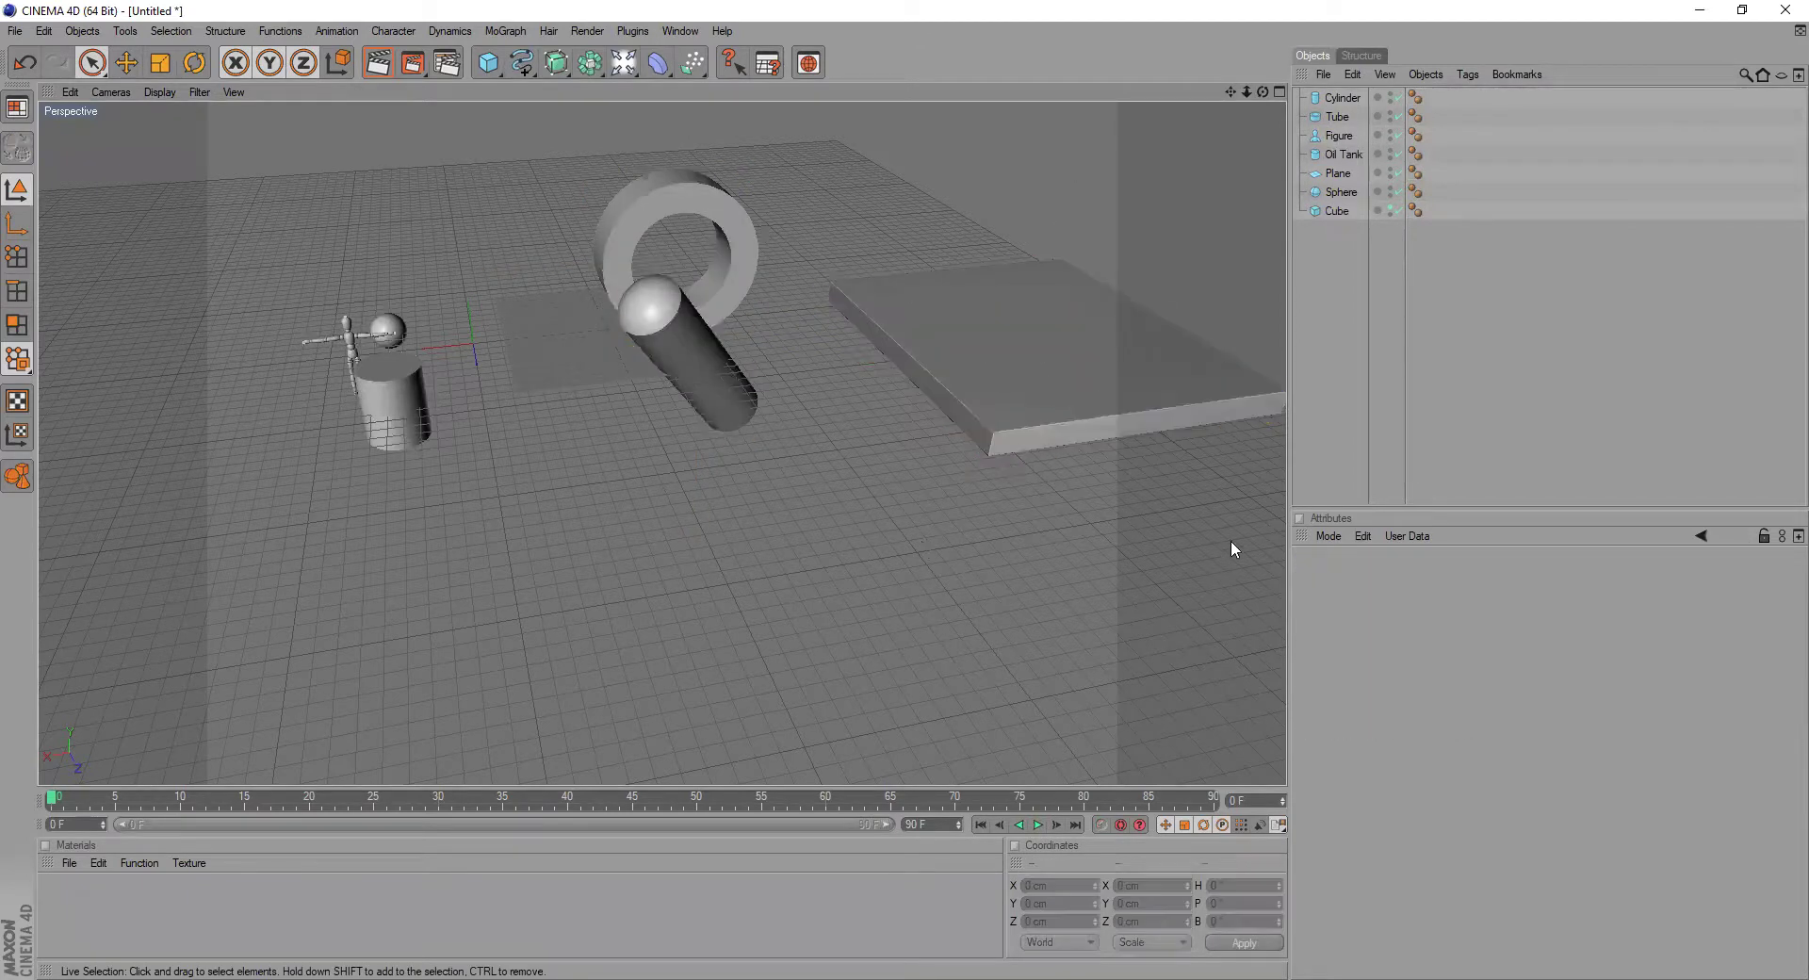
{"action": "left_click", "coordinate": [92, 64]}
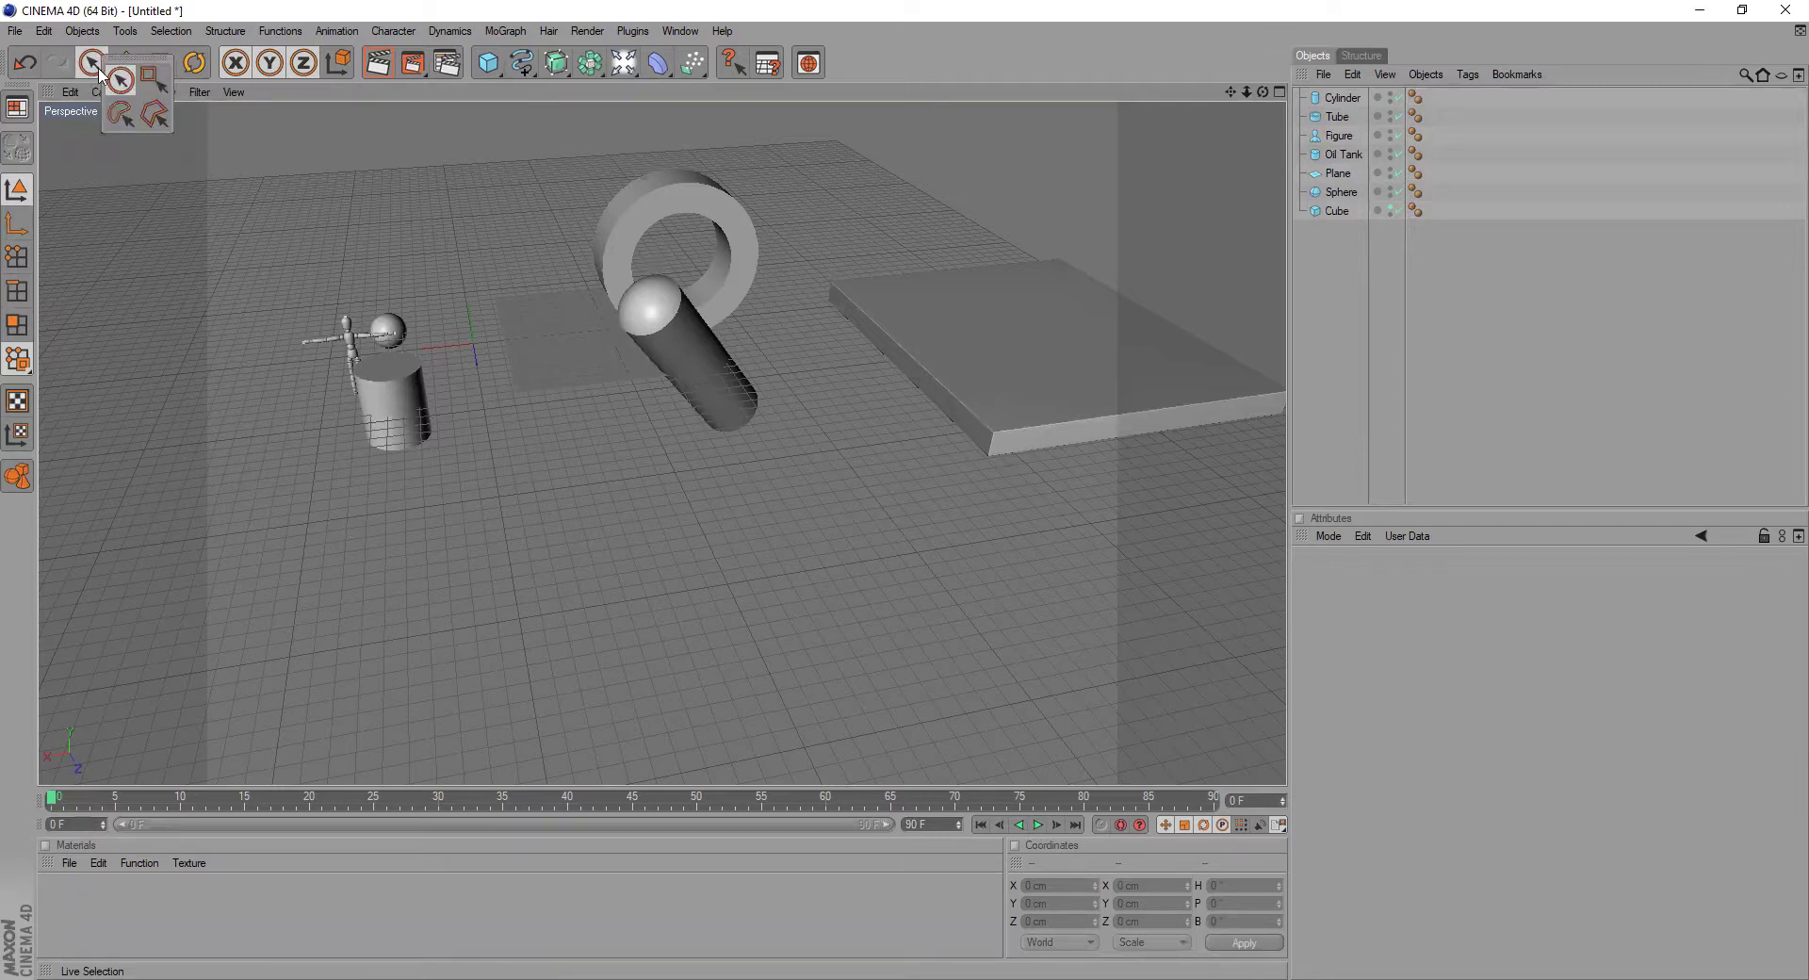
{"action": "left_click", "coordinate": [149, 85]}
{"action": "left_click_drag", "start_coordinate": [217, 123], "coordinate": [1127, 699]}
{"action": "left_click_drag", "start_coordinate": [294, 192], "coordinate": [1228, 663]}
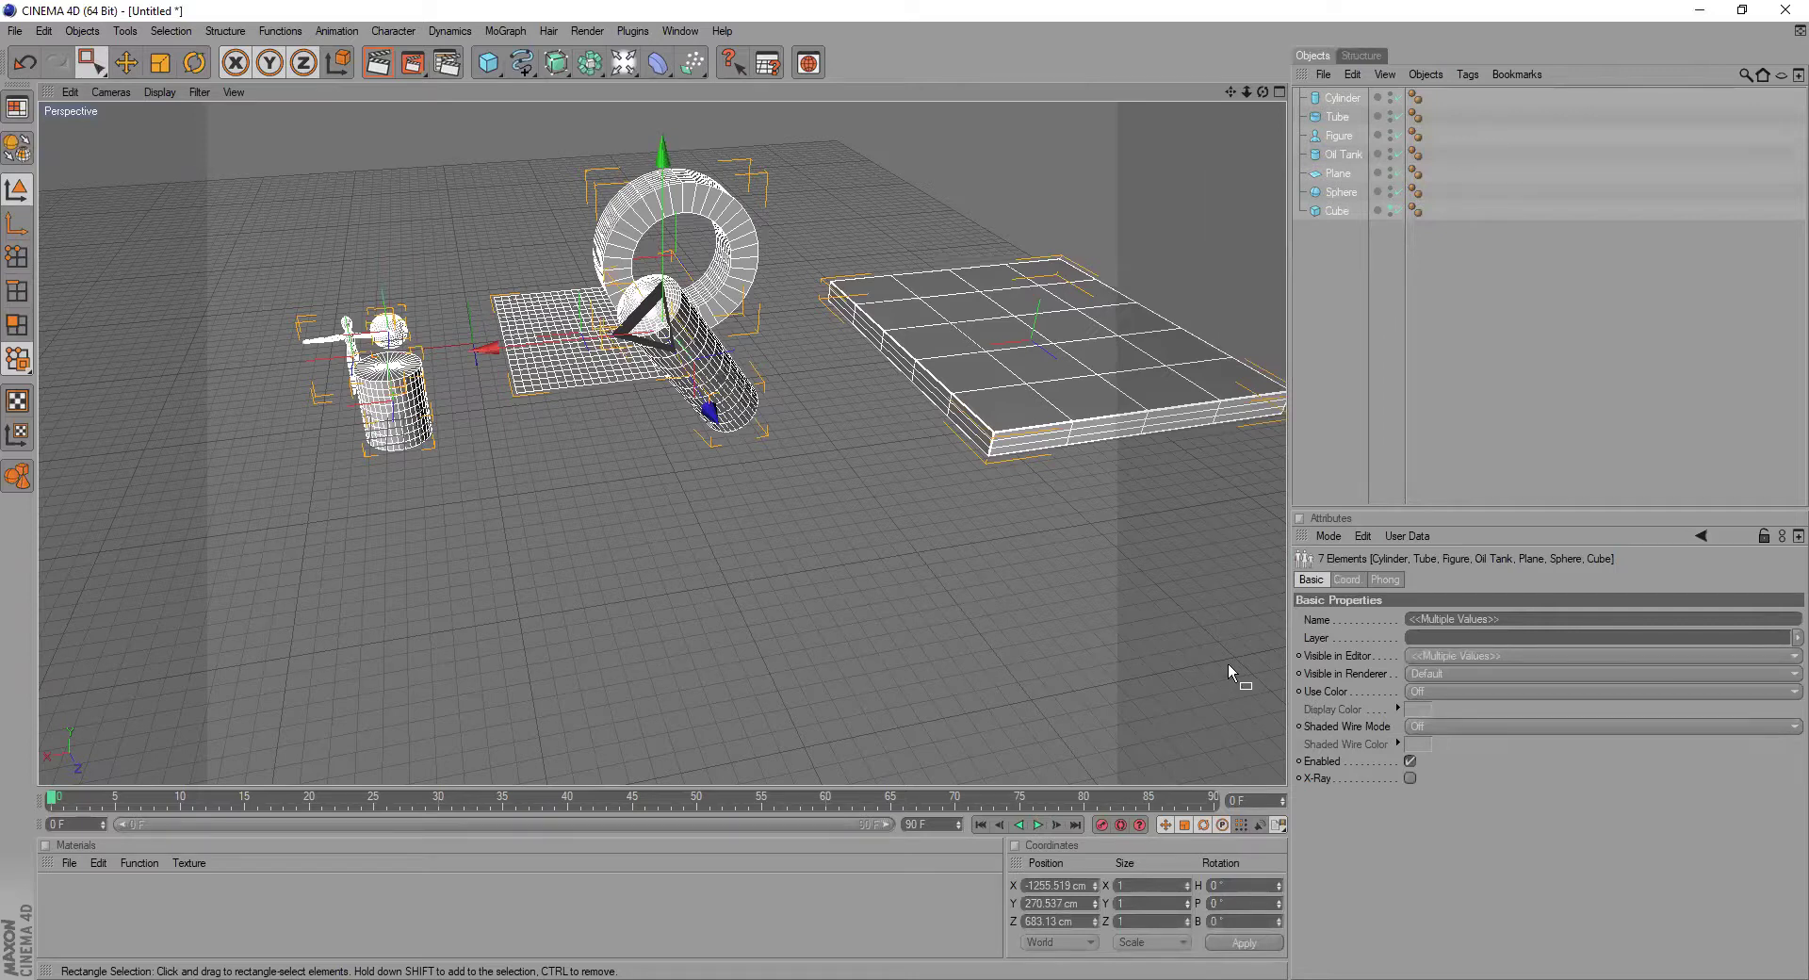
{"action": "key", "text": "Delete"}
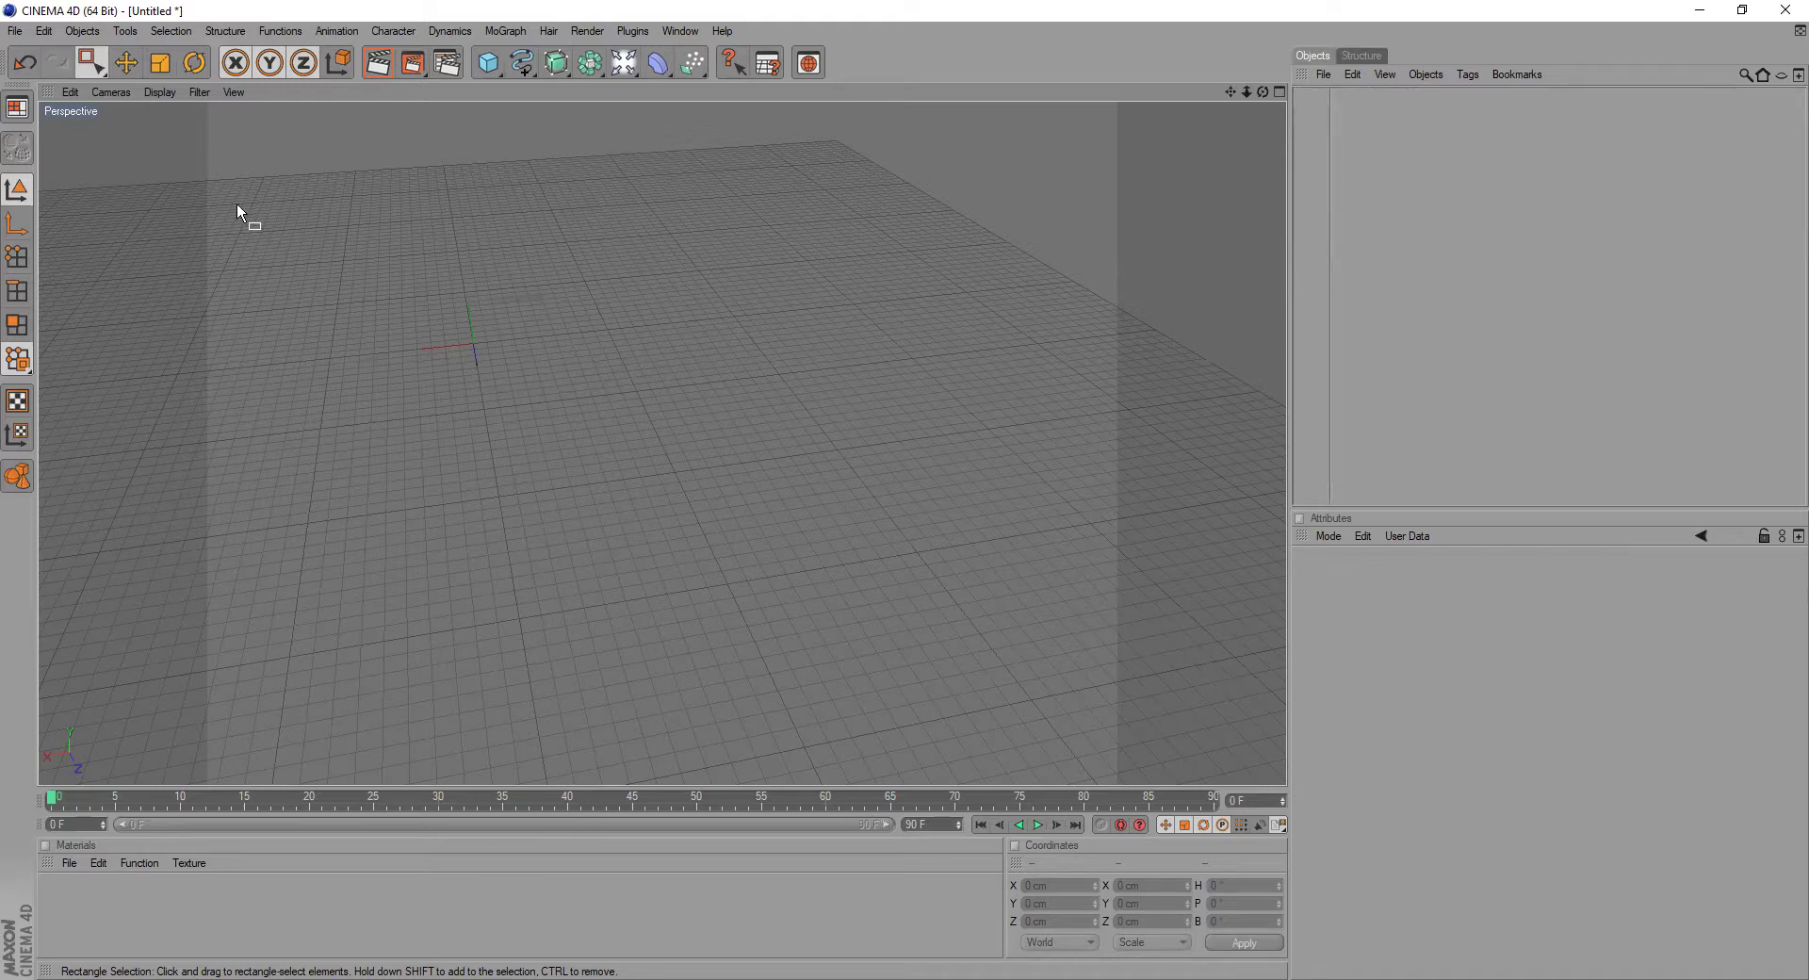
- Switch back to the Live Selection tool and add a cube primitive to the empty scene
{"action": "left_click", "coordinate": [89, 62]}
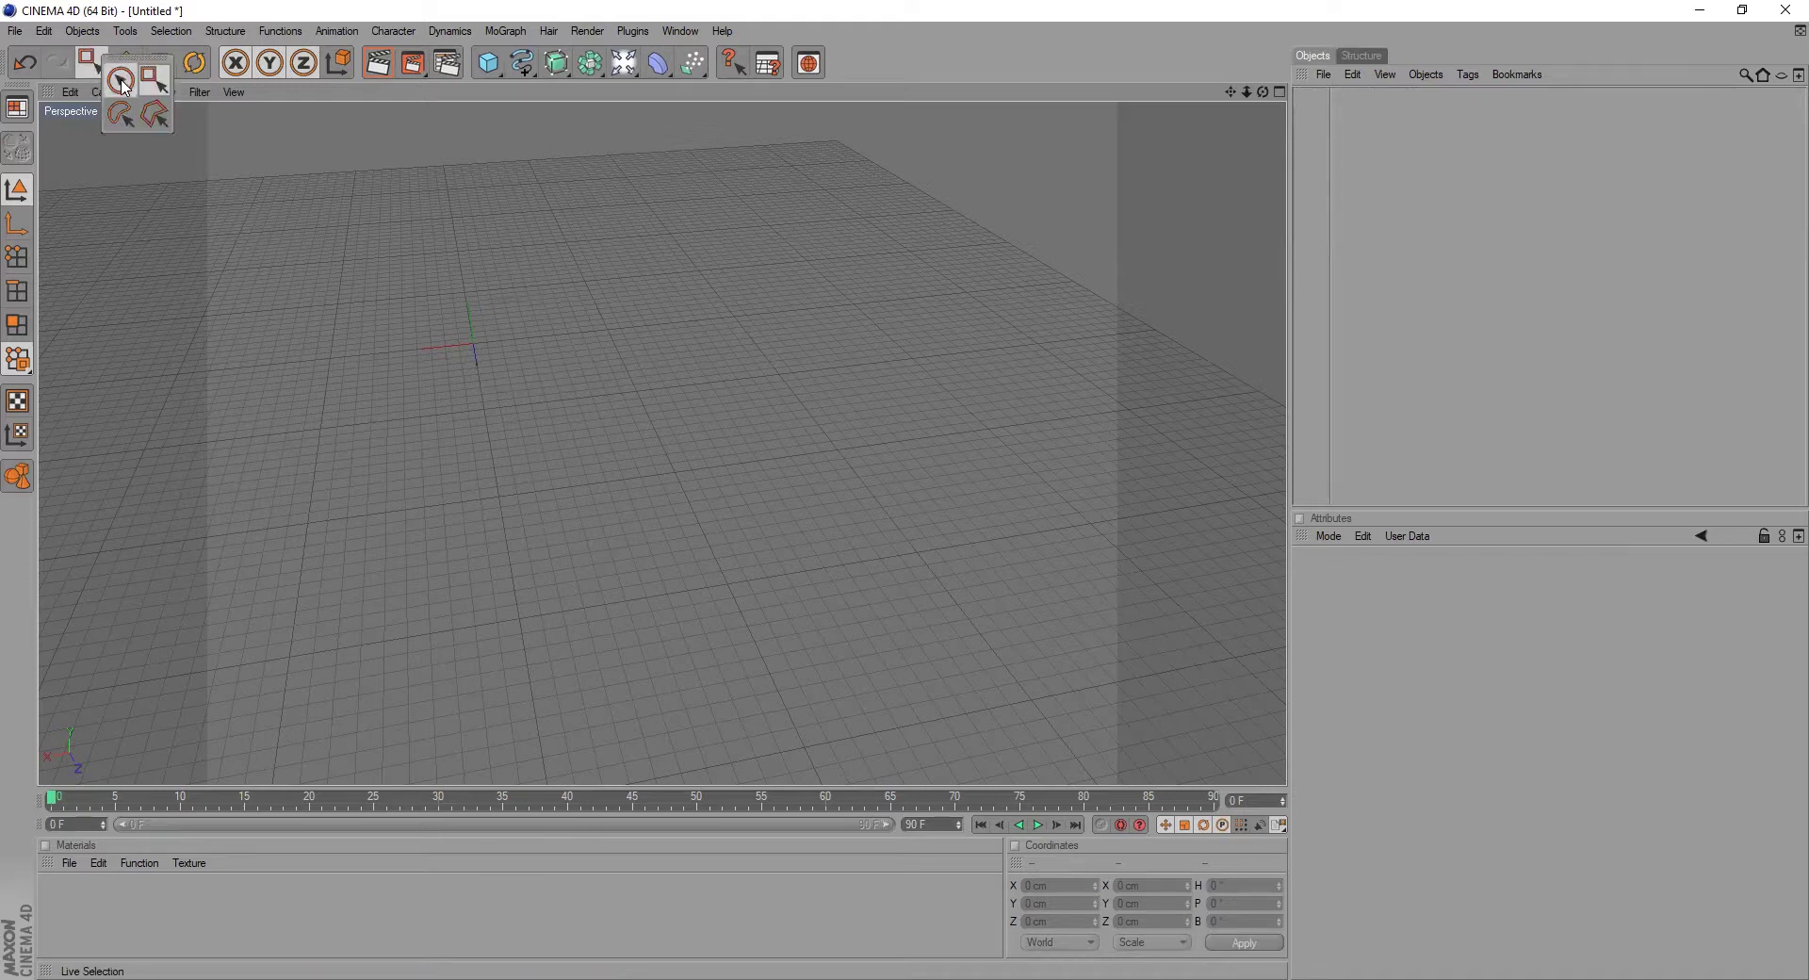
{"action": "left_click", "coordinate": [121, 83]}
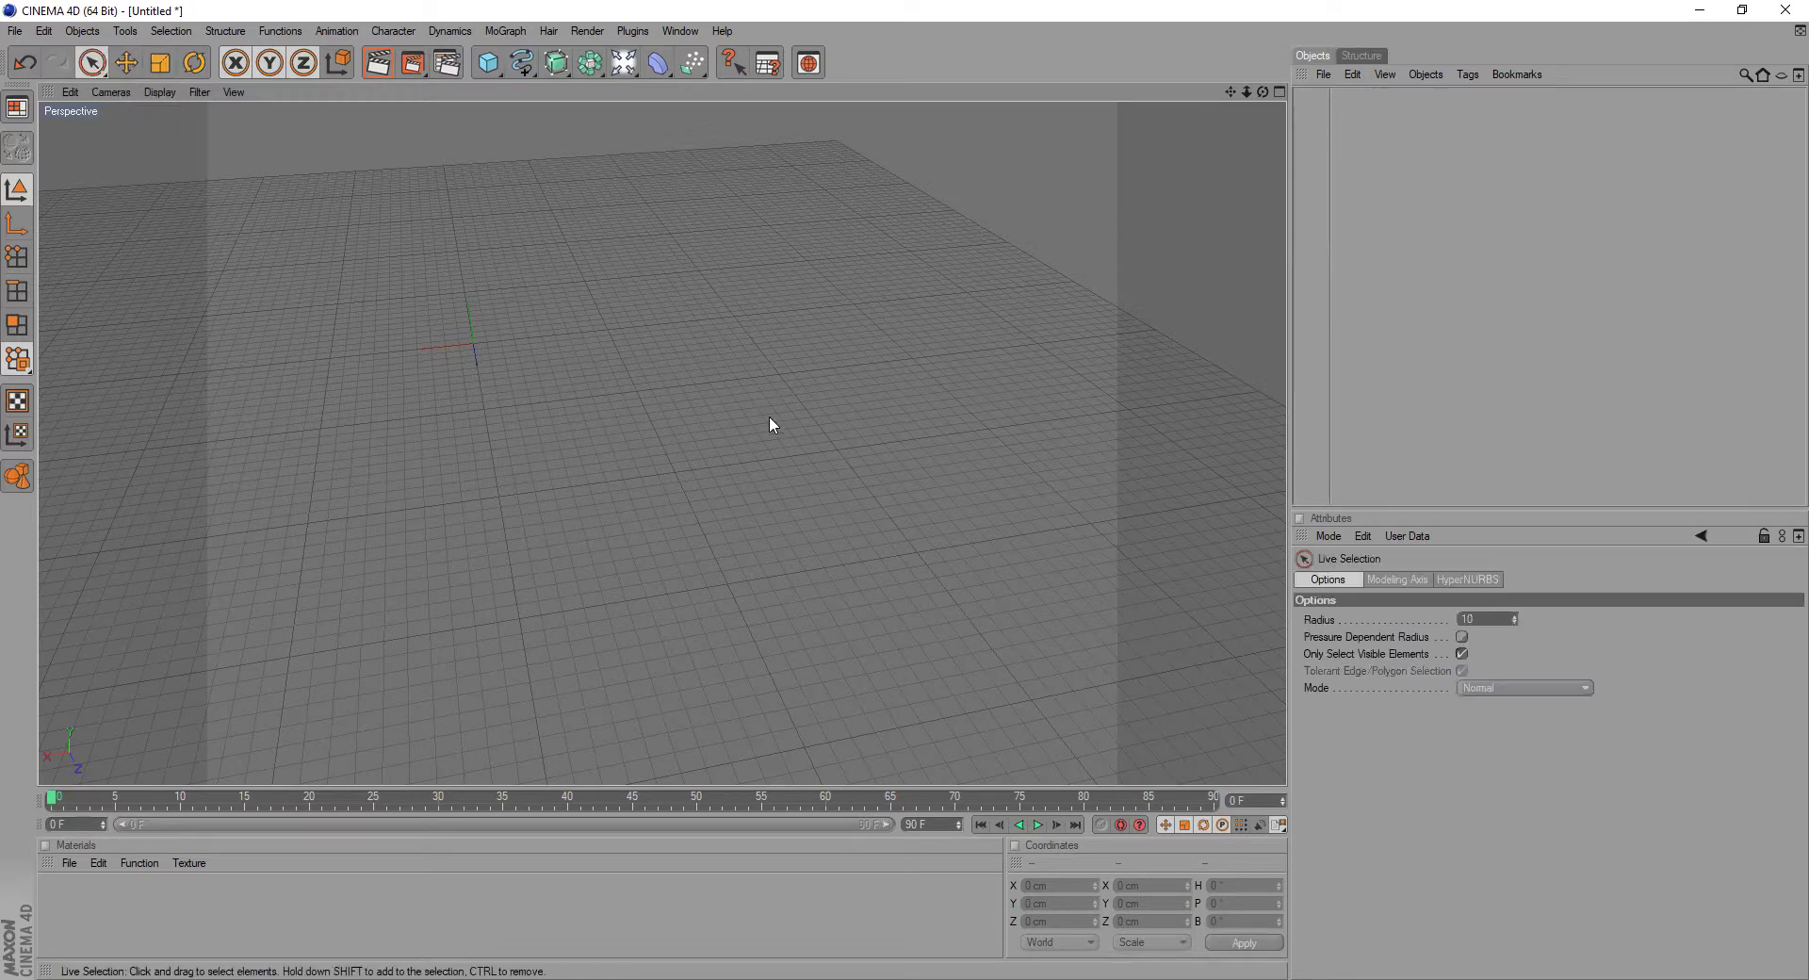
{"action": "left_click", "coordinate": [487, 62]}
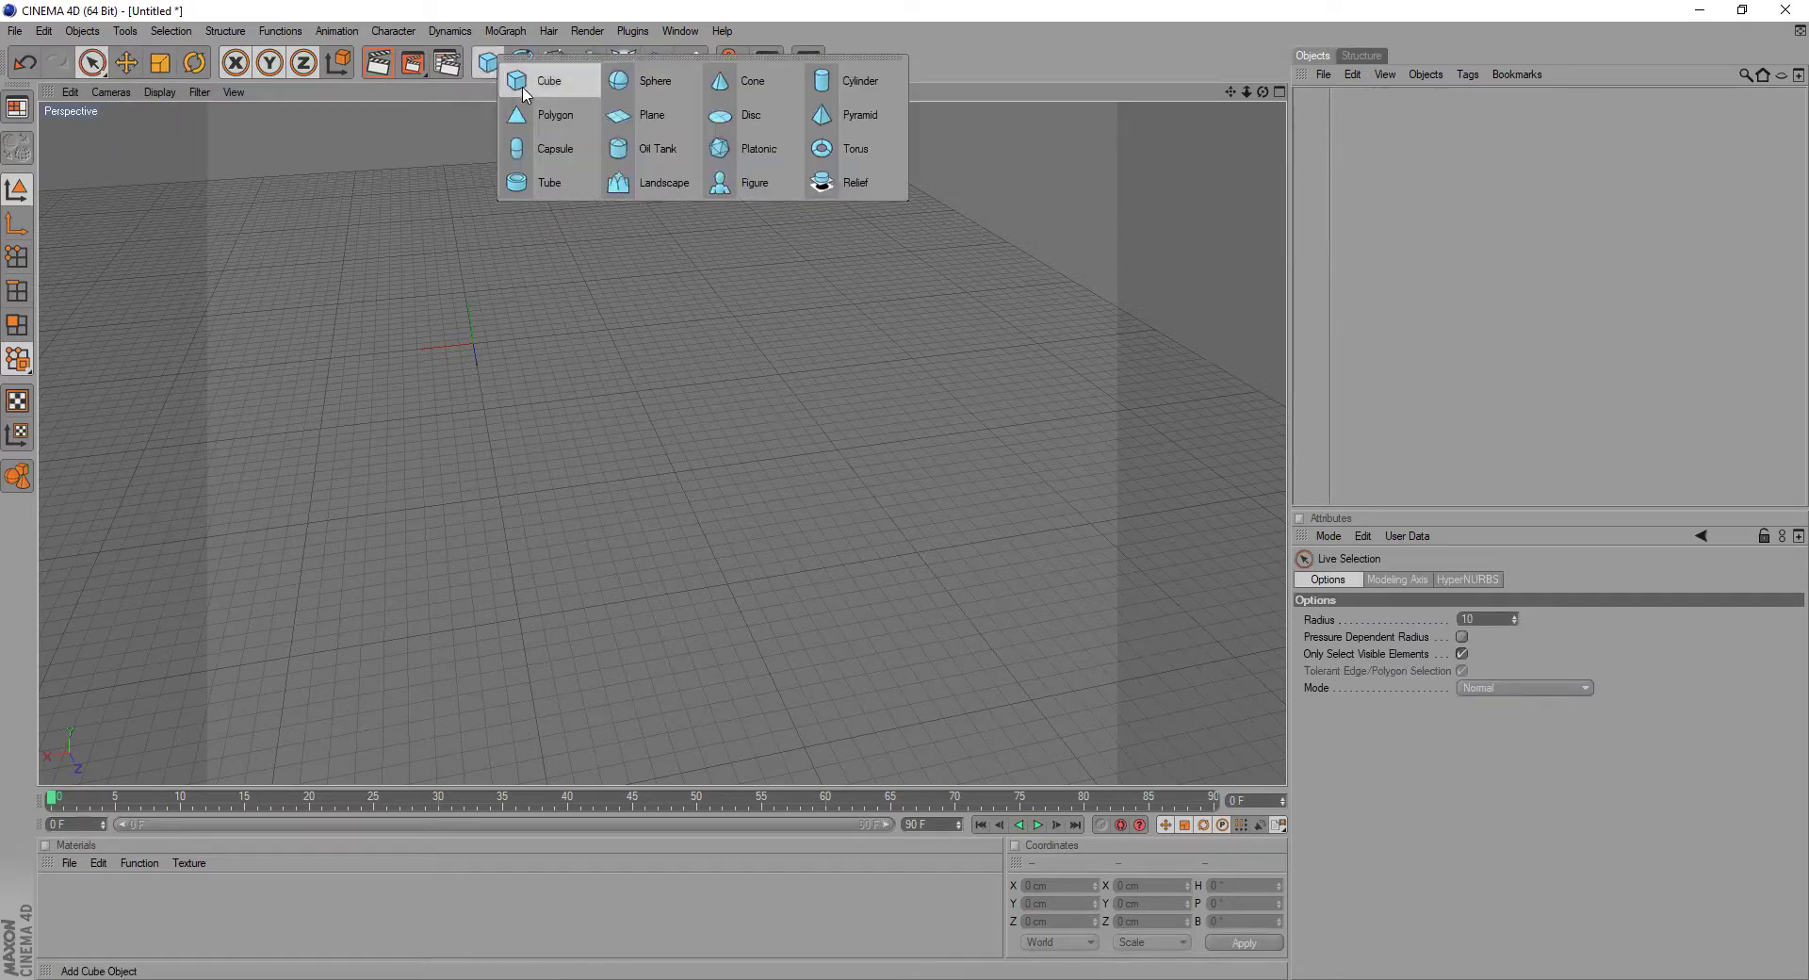
{"action": "left_click", "coordinate": [524, 88]}
- Set the cube's Y size to 300 cm
{"action": "left_click_drag", "start_coordinate": [1230, 93], "coordinate": [1523, 383]}
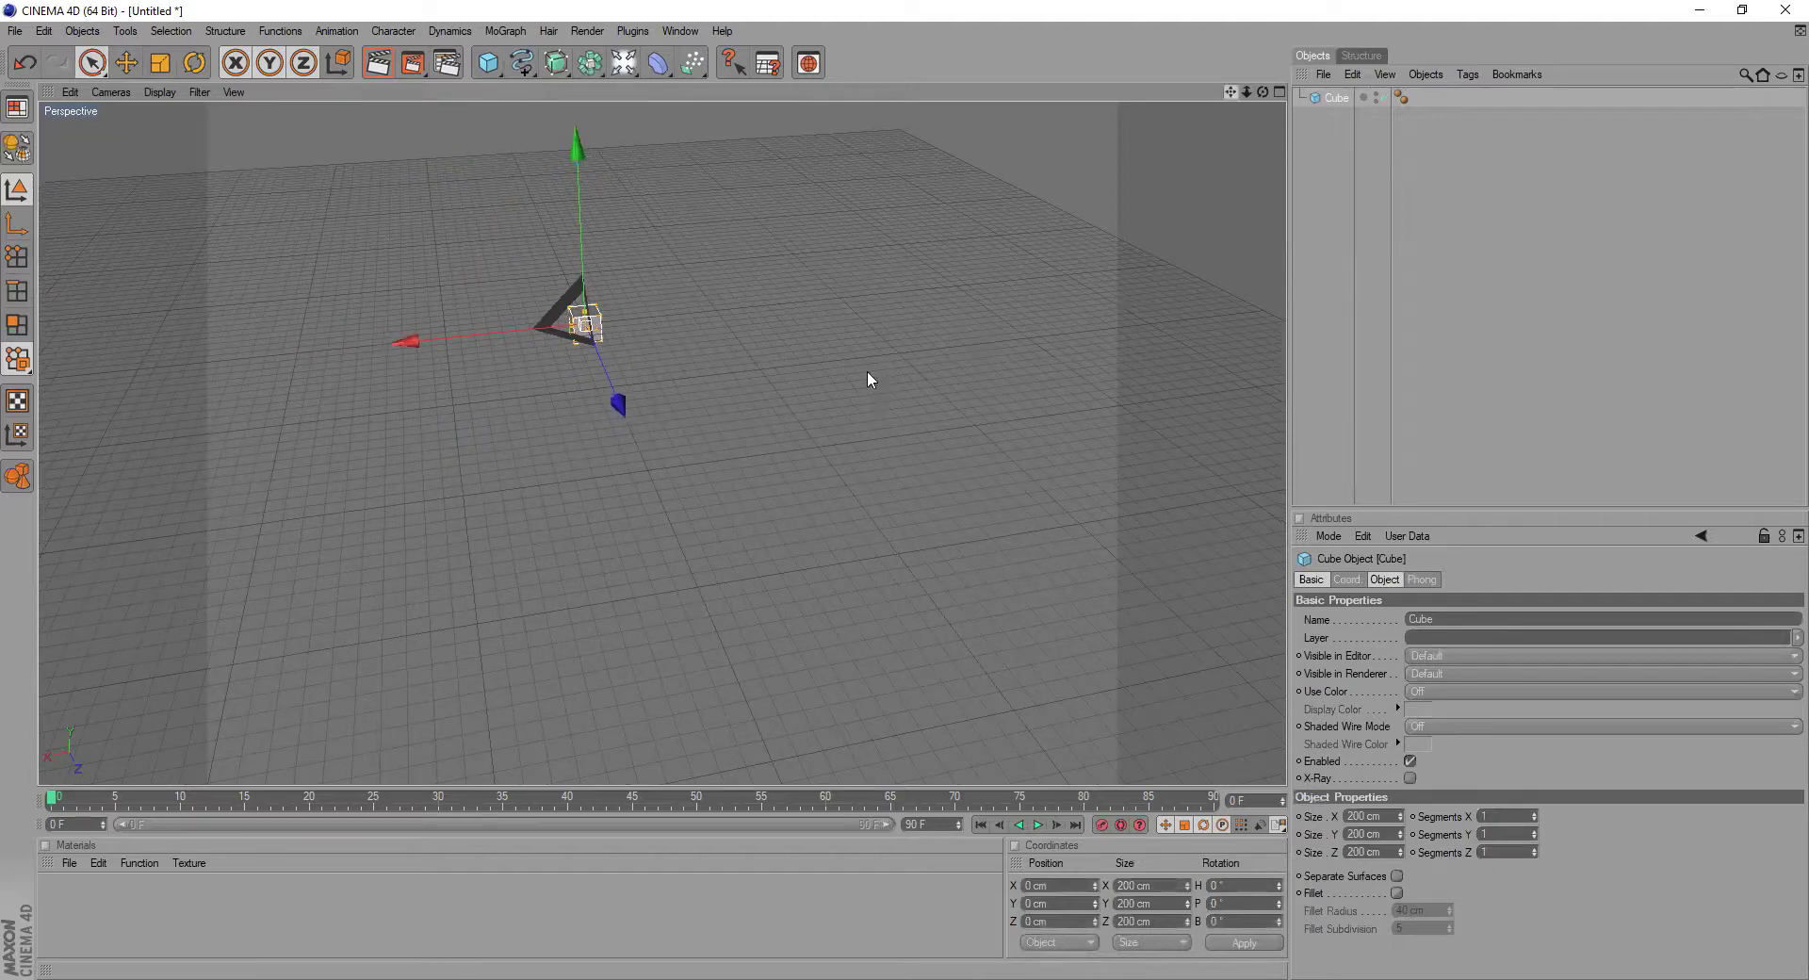
{"action": "scroll", "coordinate": [866, 370], "scroll_direction": "up", "scroll_amount": 3}
{"action": "scroll", "coordinate": [1014, 258], "scroll_direction": "down", "scroll_amount": 4}
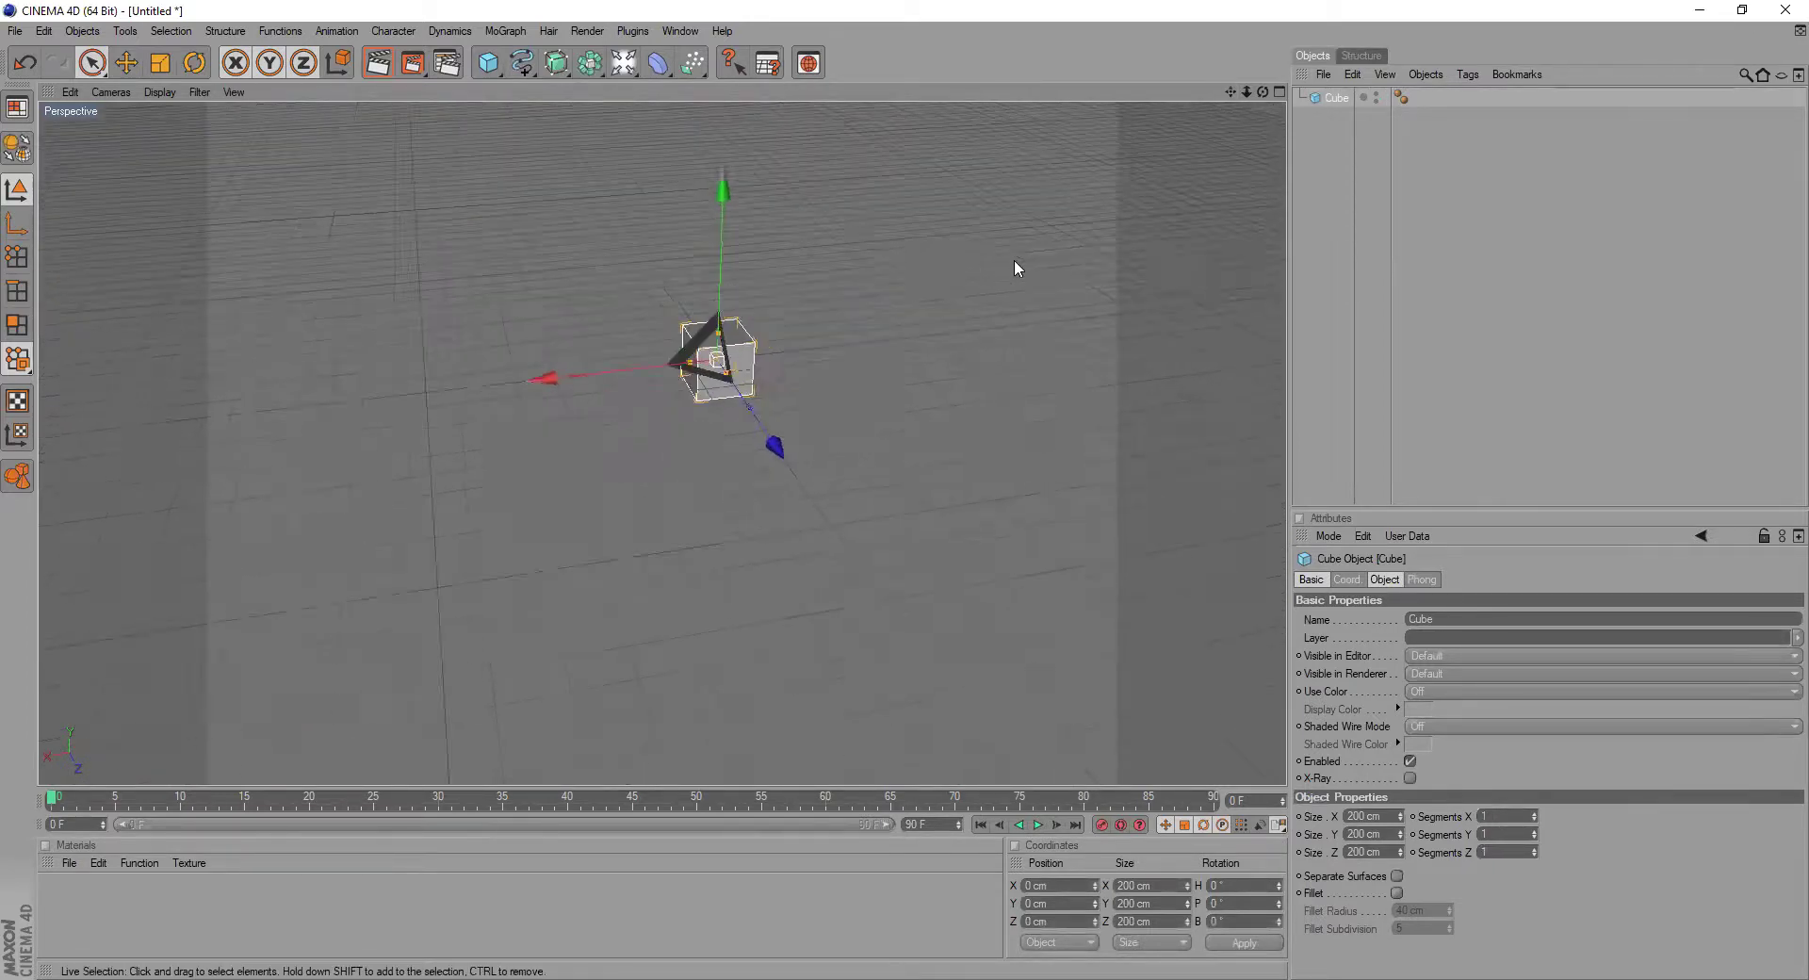
{"action": "scroll", "coordinate": [696, 339], "scroll_direction": "up", "scroll_amount": 6}
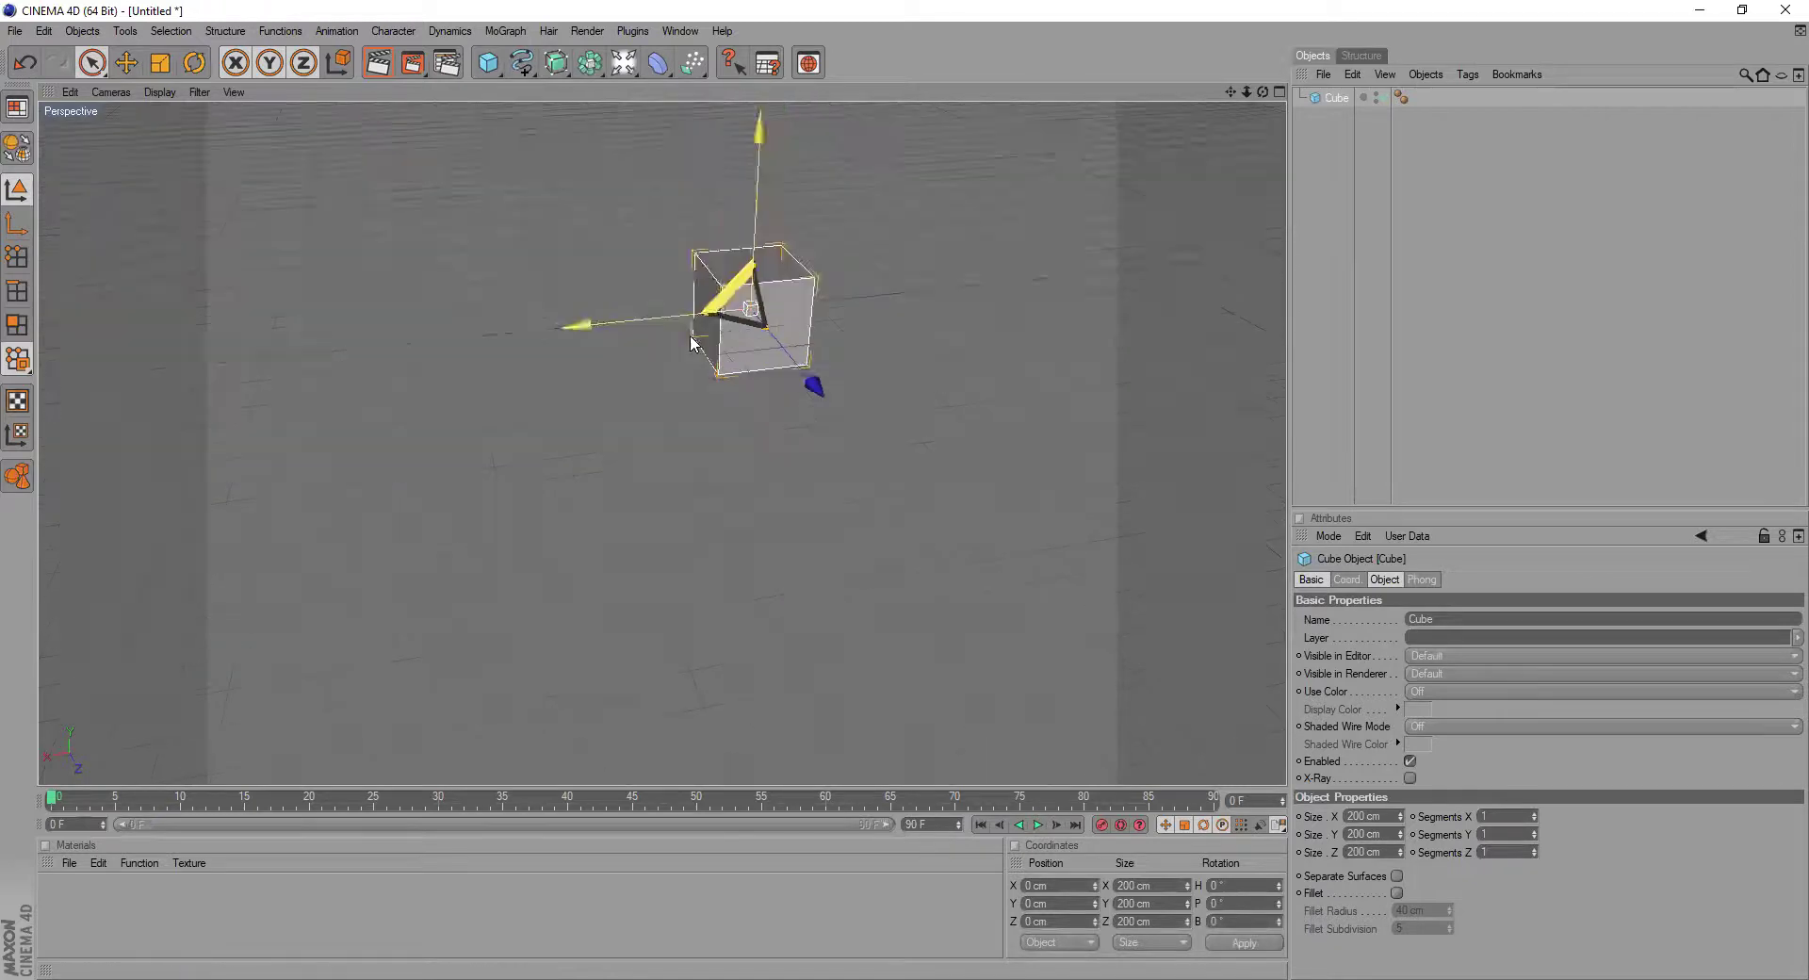
{"action": "right_click_drag", "start_coordinate": [932, 408], "coordinate": [756, 405], "text": "alt"}
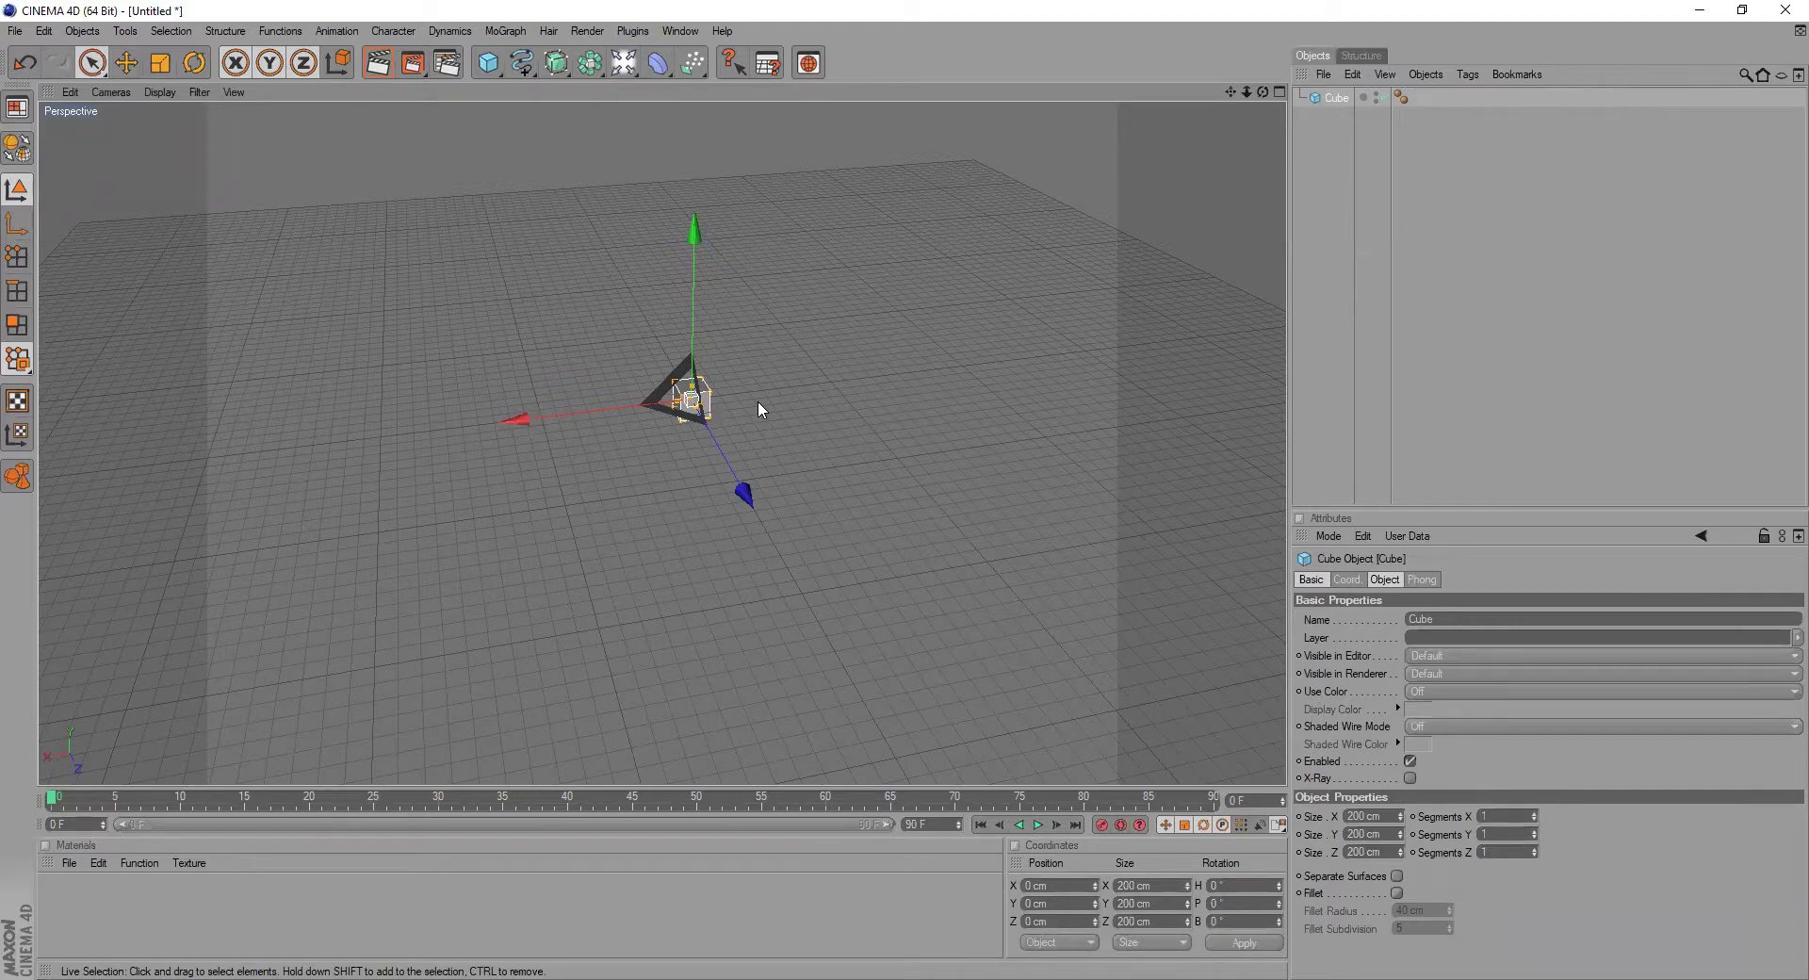
{"action": "scroll", "coordinate": [685, 392], "scroll_direction": "up", "scroll_amount": 5}
{"action": "scroll", "coordinate": [692, 401], "scroll_direction": "up", "scroll_amount": 1}
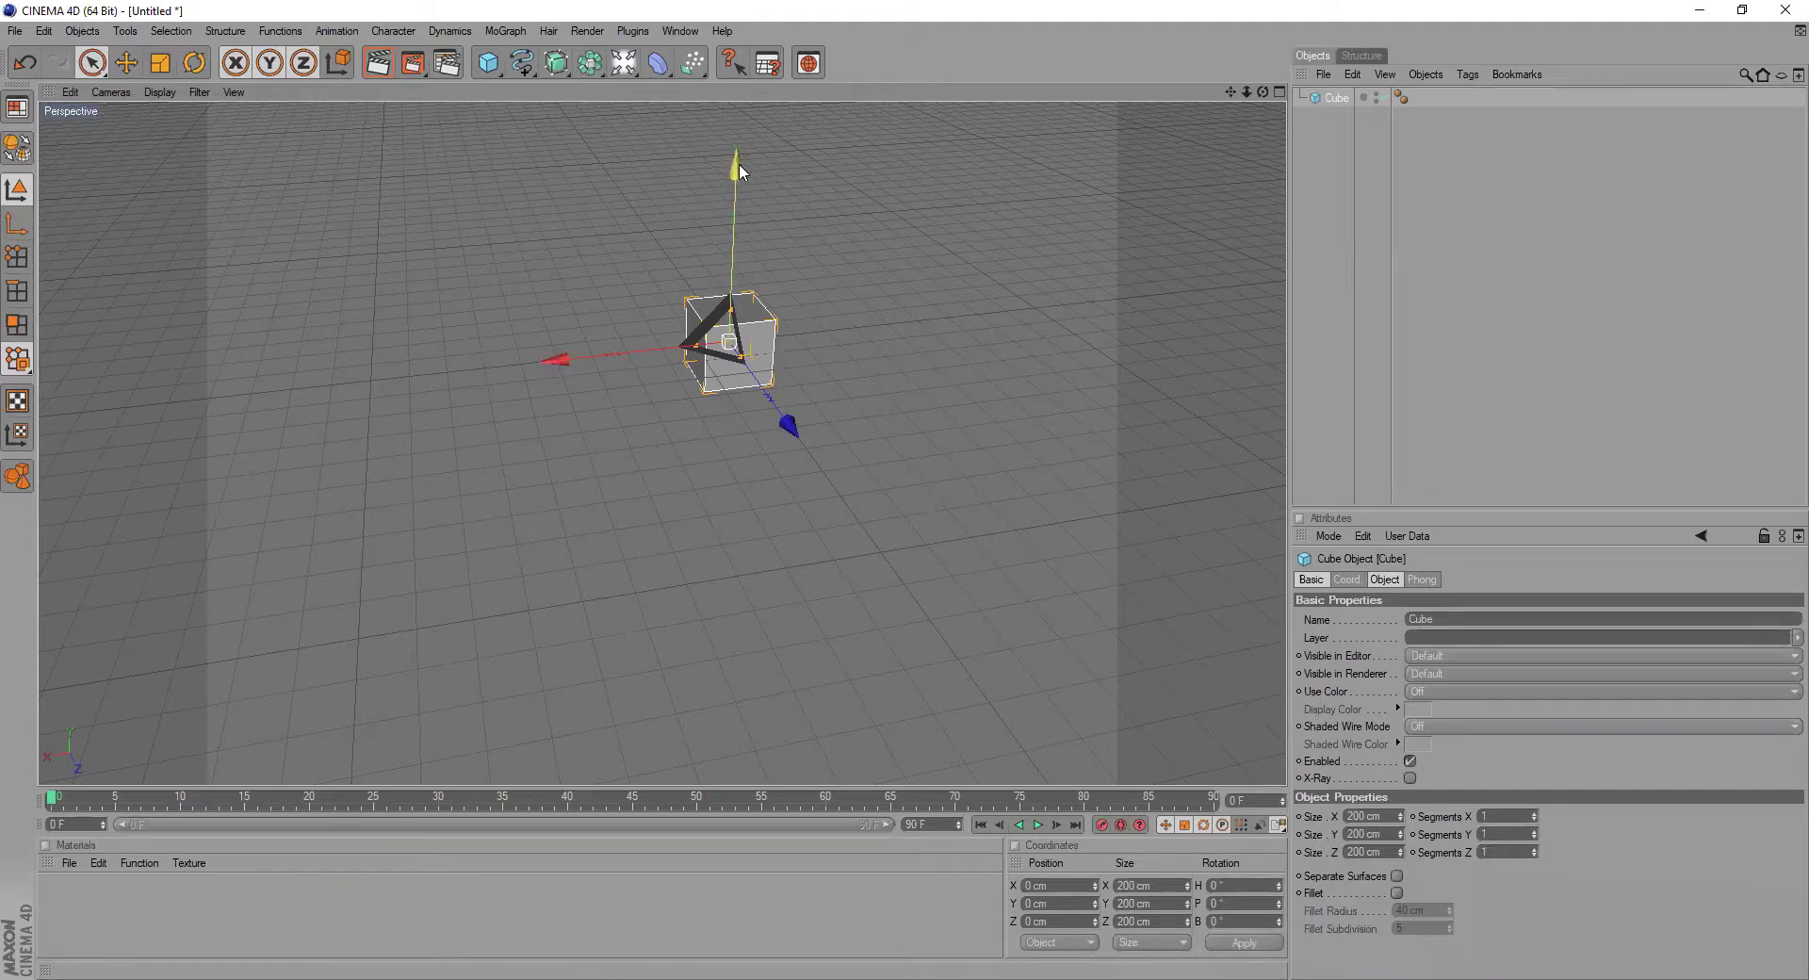
{"action": "left_click_drag", "start_coordinate": [1381, 833], "coordinate": [1295, 833]}
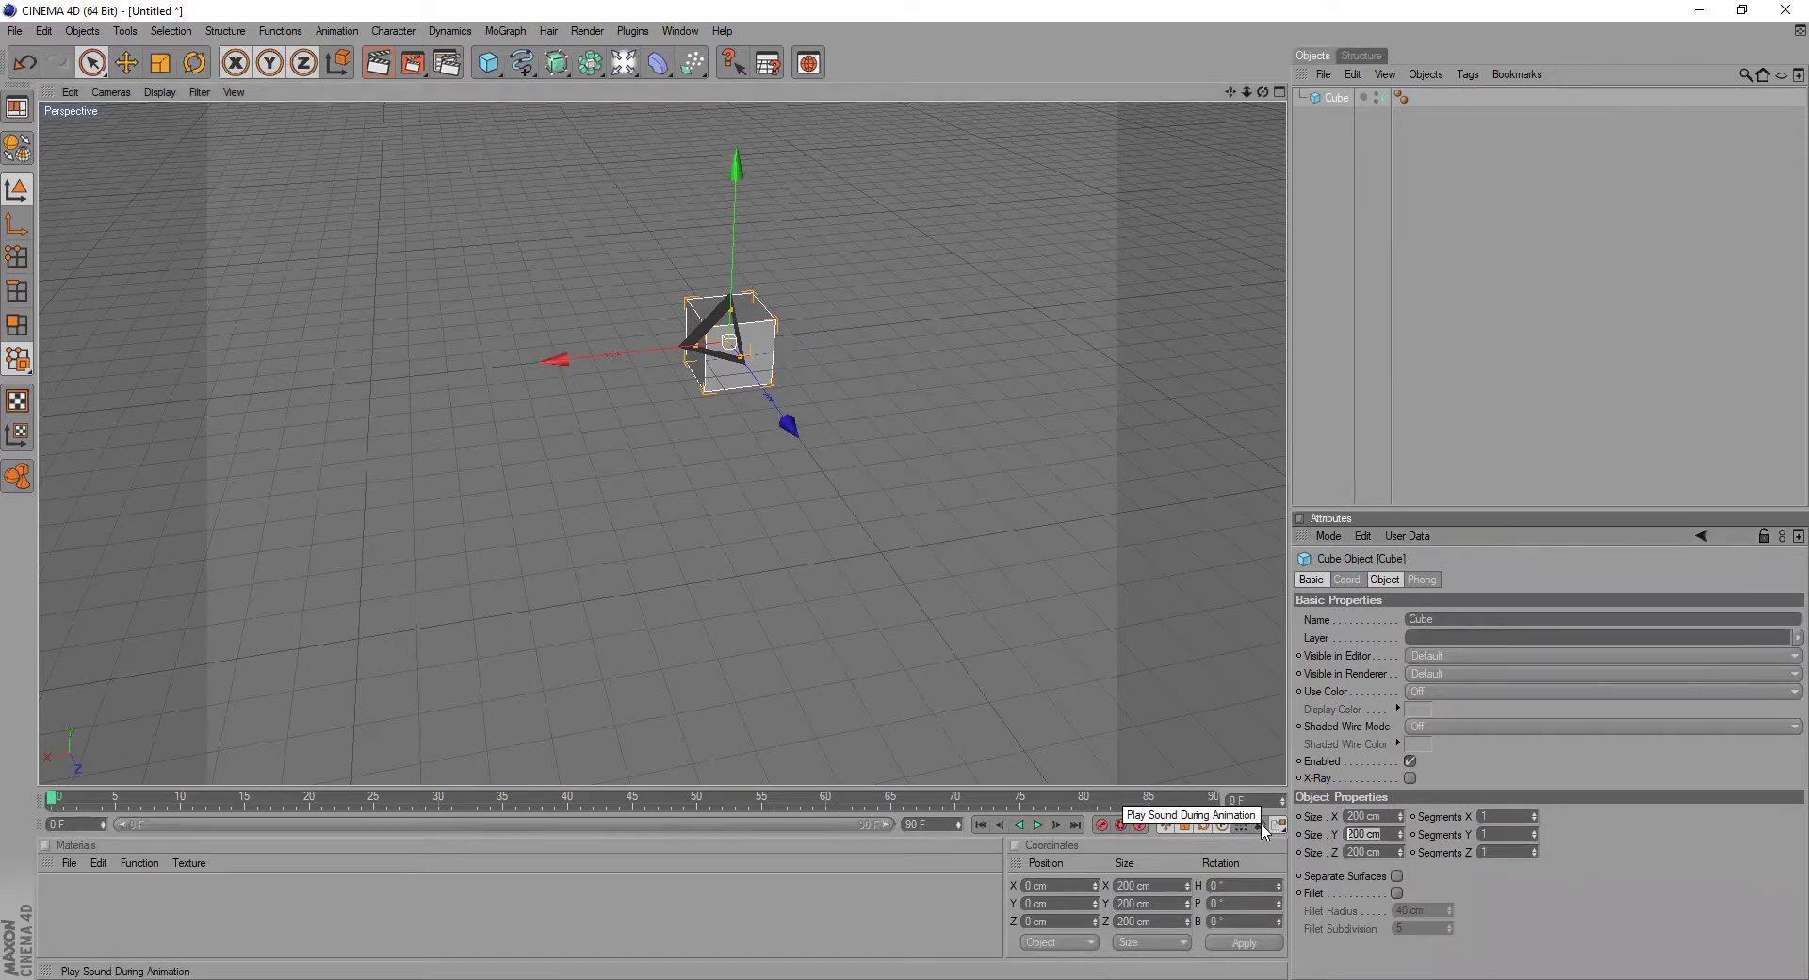
{"action": "type", "text": "5"}
{"action": "key", "text": "BackSpace"}
{"action": "key", "text": "BackSpace"}
{"action": "key", "text": "BackSpace"}
{"action": "type", "text": "300"}
{"action": "key", "text": "Return"}
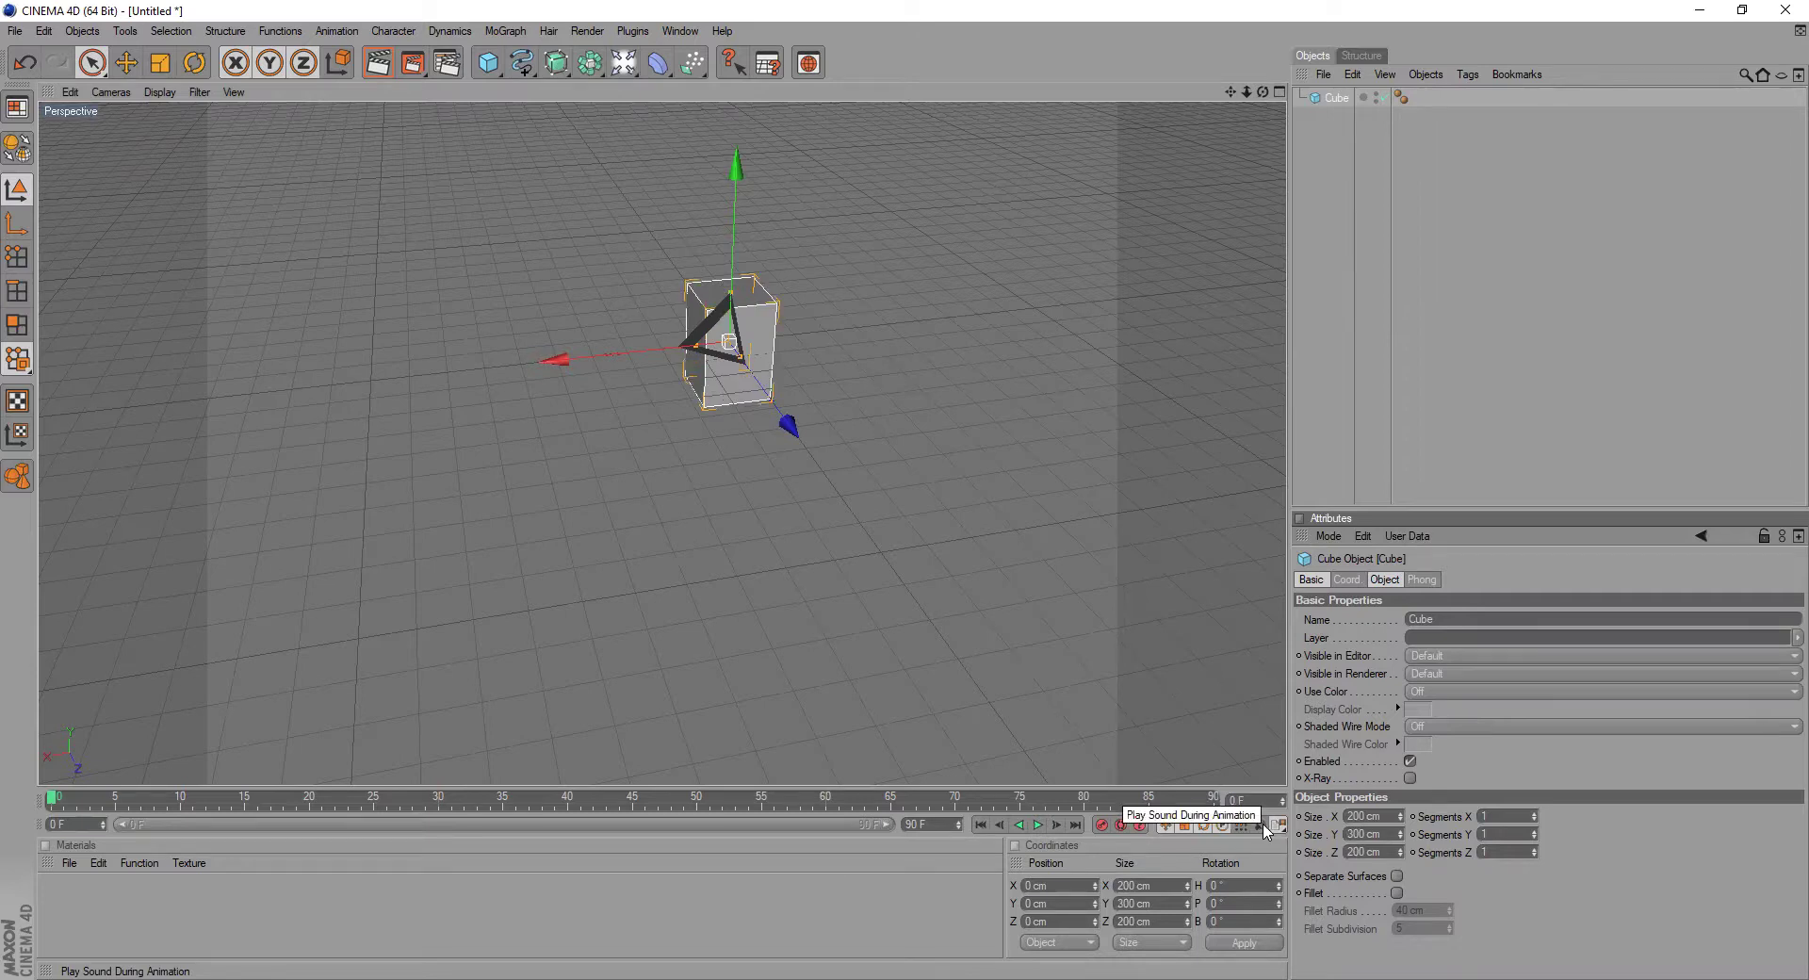
- Turn the box into a wall panel by setting its Z size to 20 cm and its X size to 400 cm
{"action": "scroll", "coordinate": [1040, 535], "scroll_direction": "up", "scroll_amount": 5}
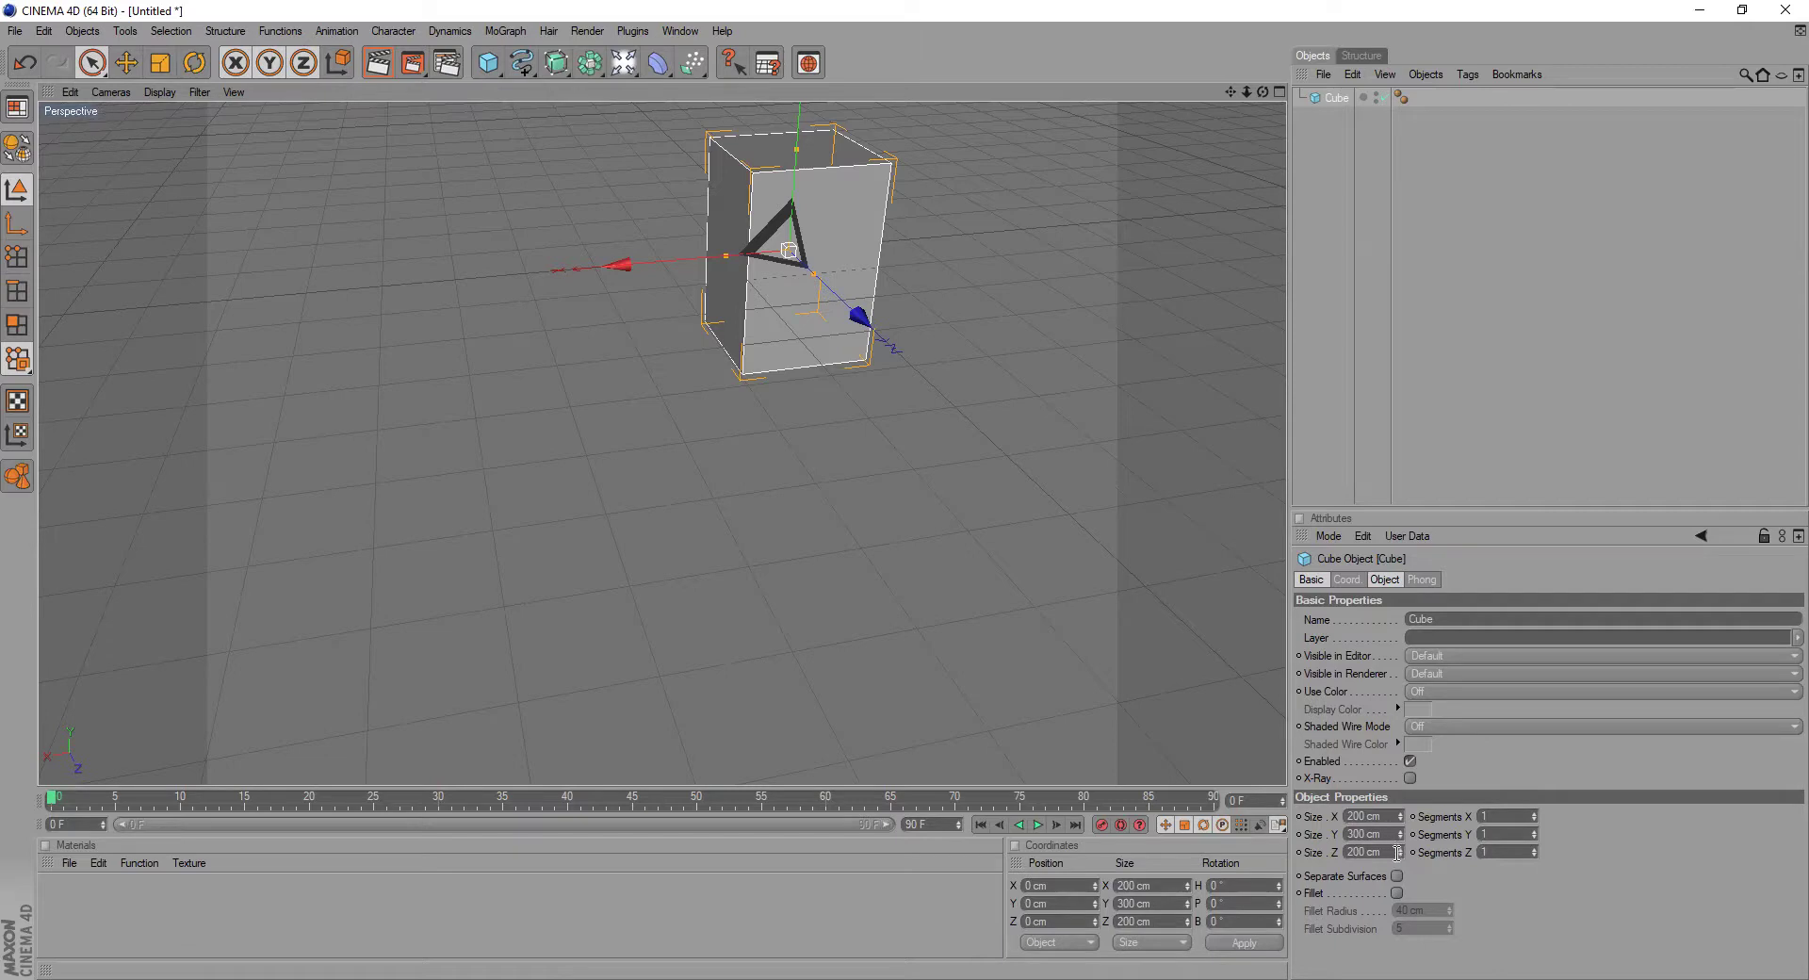
{"action": "left_click_drag", "start_coordinate": [1261, 91], "coordinate": [1319, 91]}
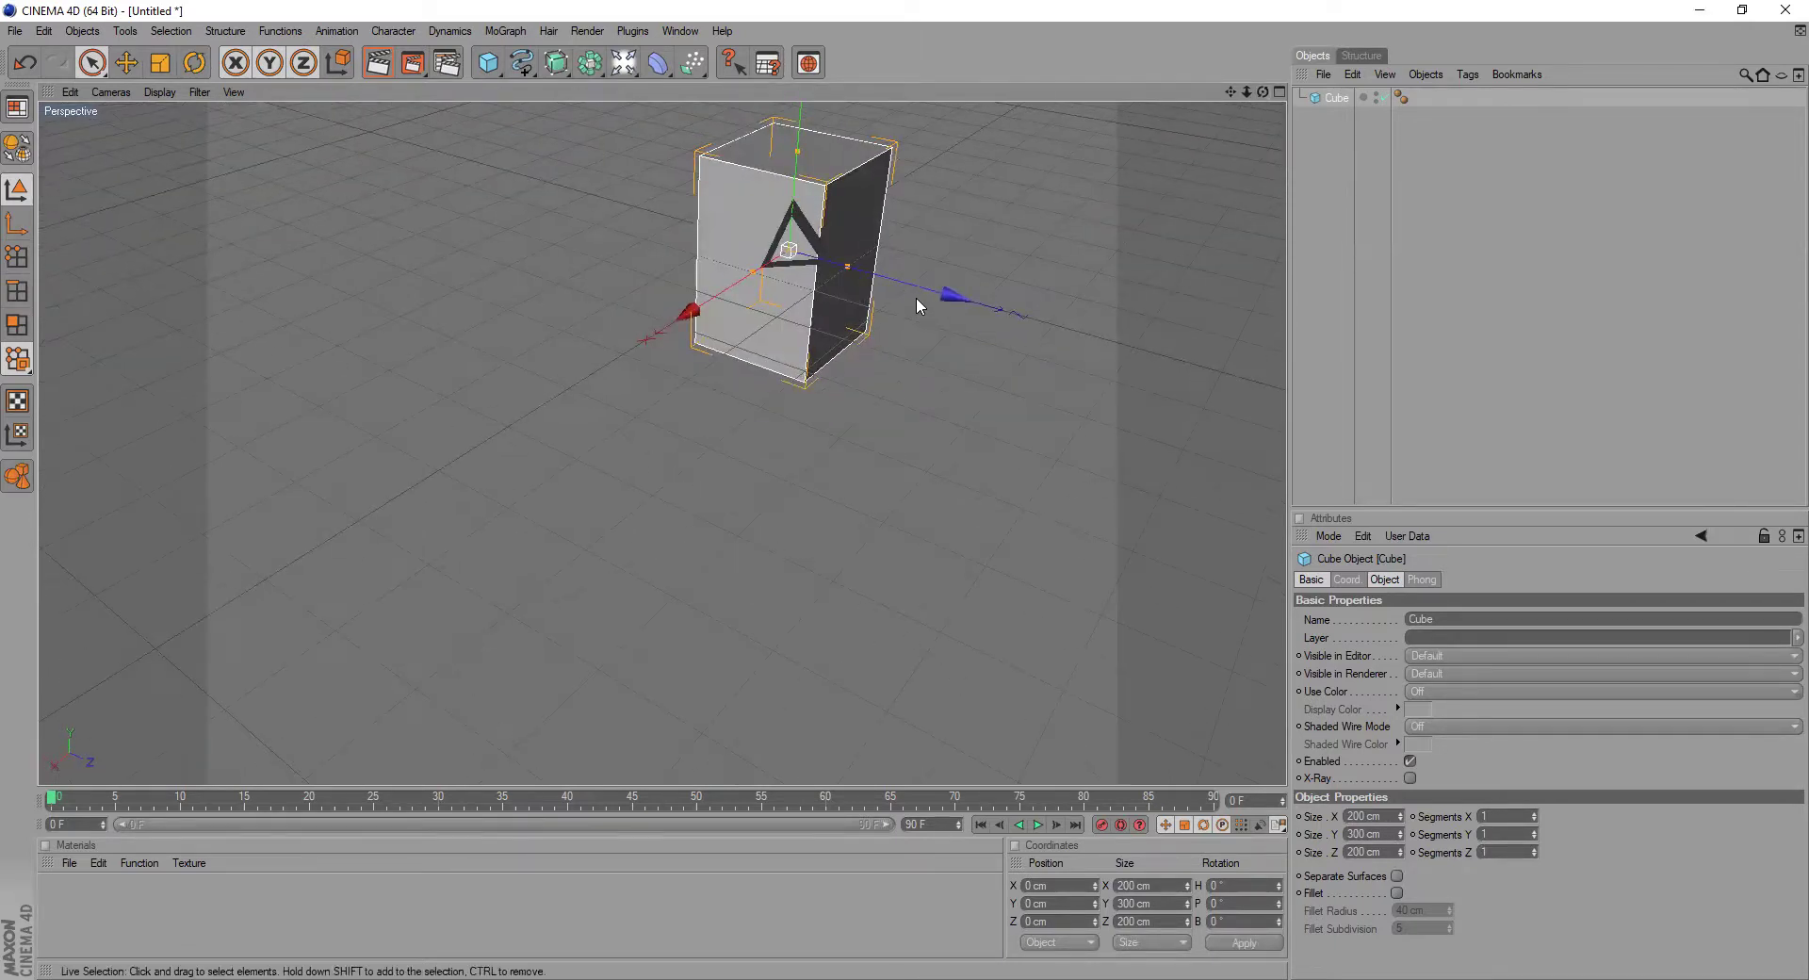
{"action": "left_click", "coordinate": [1368, 852]}
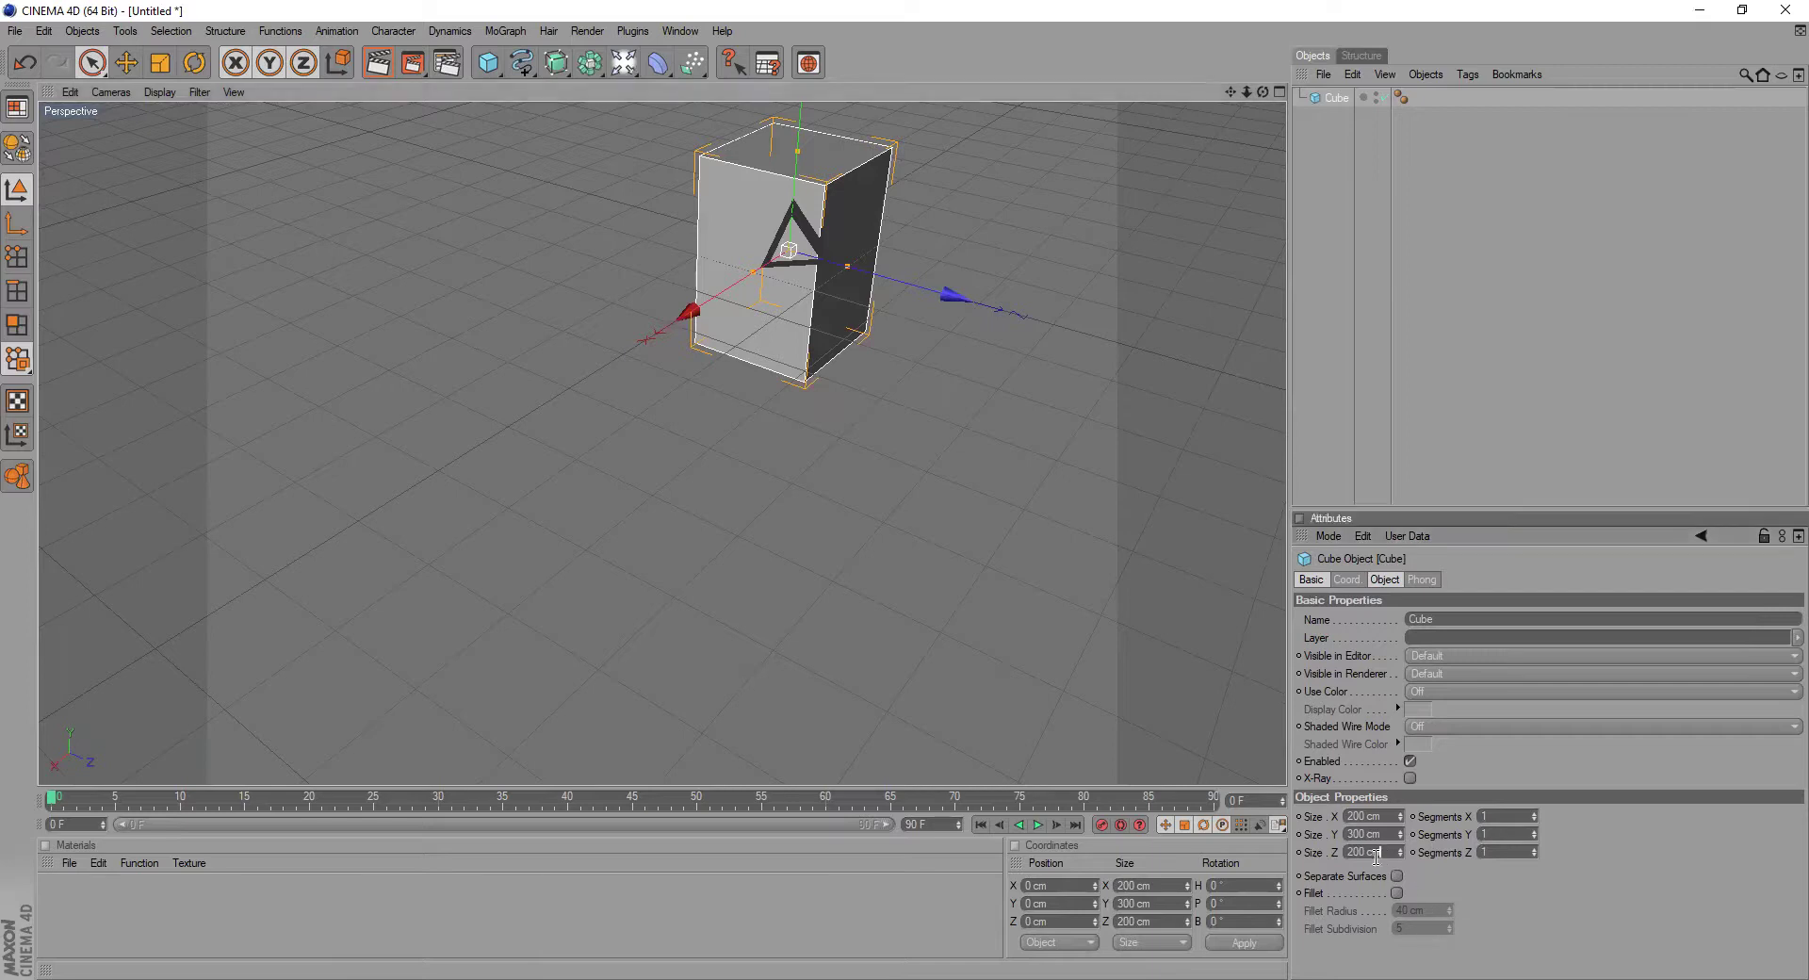
{"action": "type", "text": "20"}
{"action": "key", "text": "Return"}
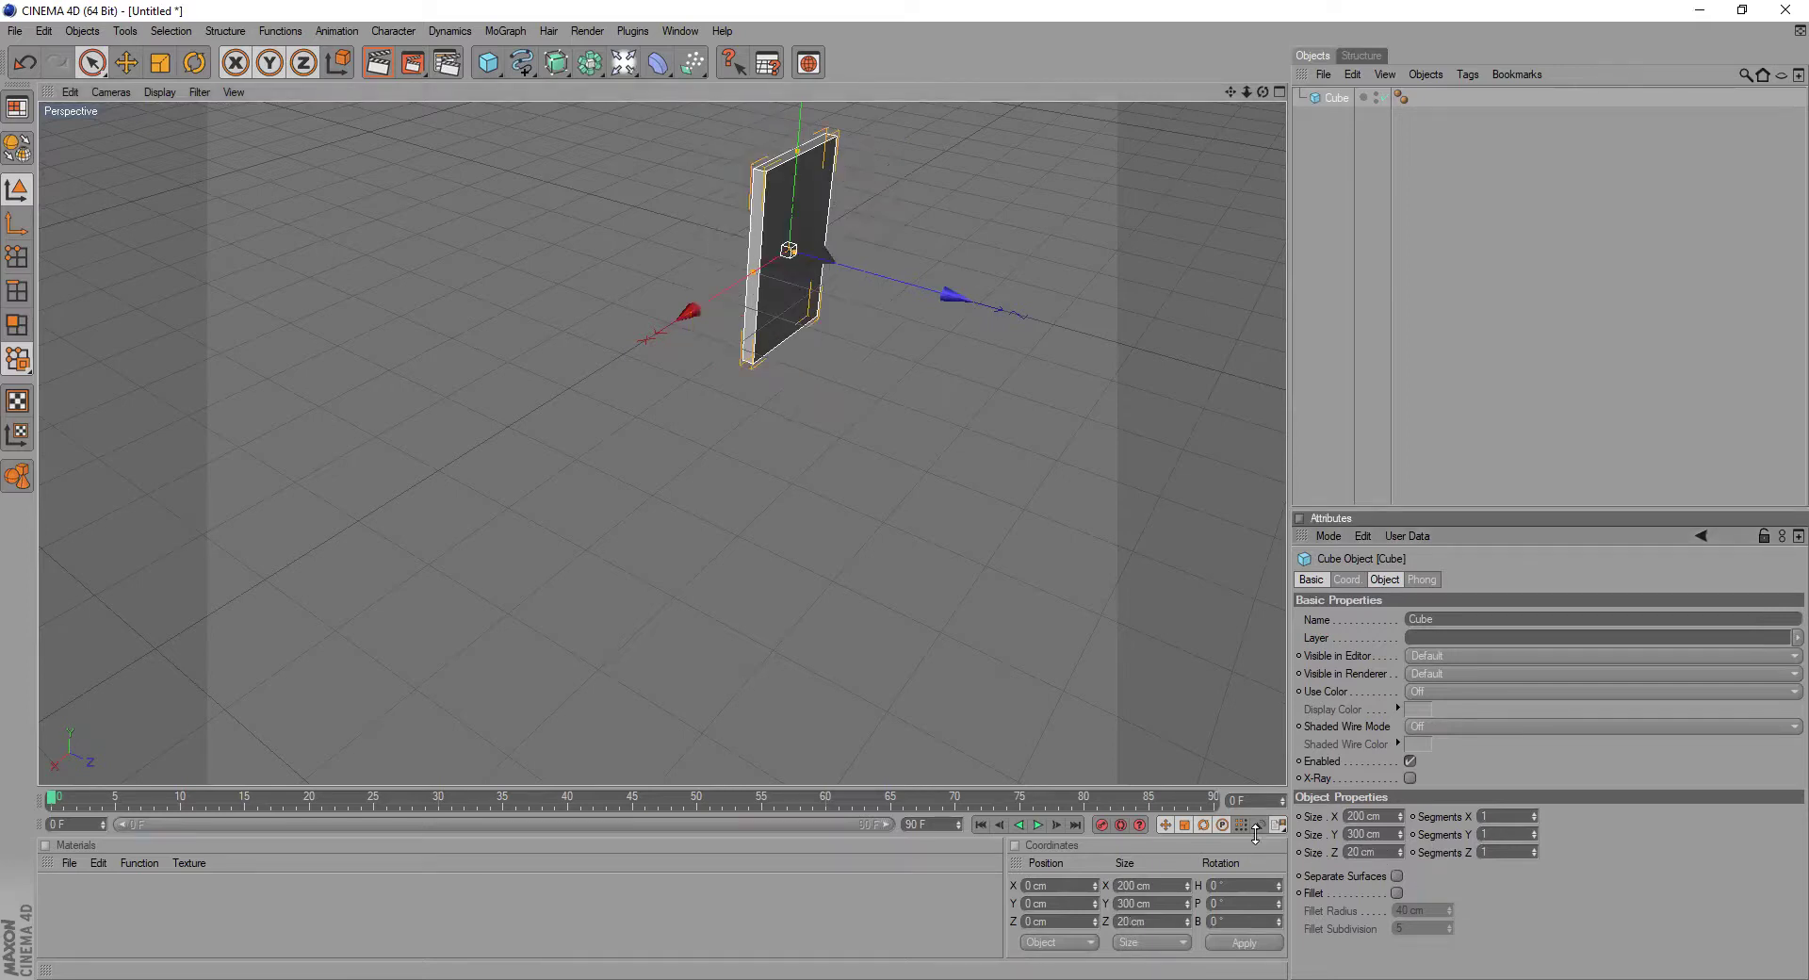
{"action": "left_click", "coordinate": [1389, 816]}
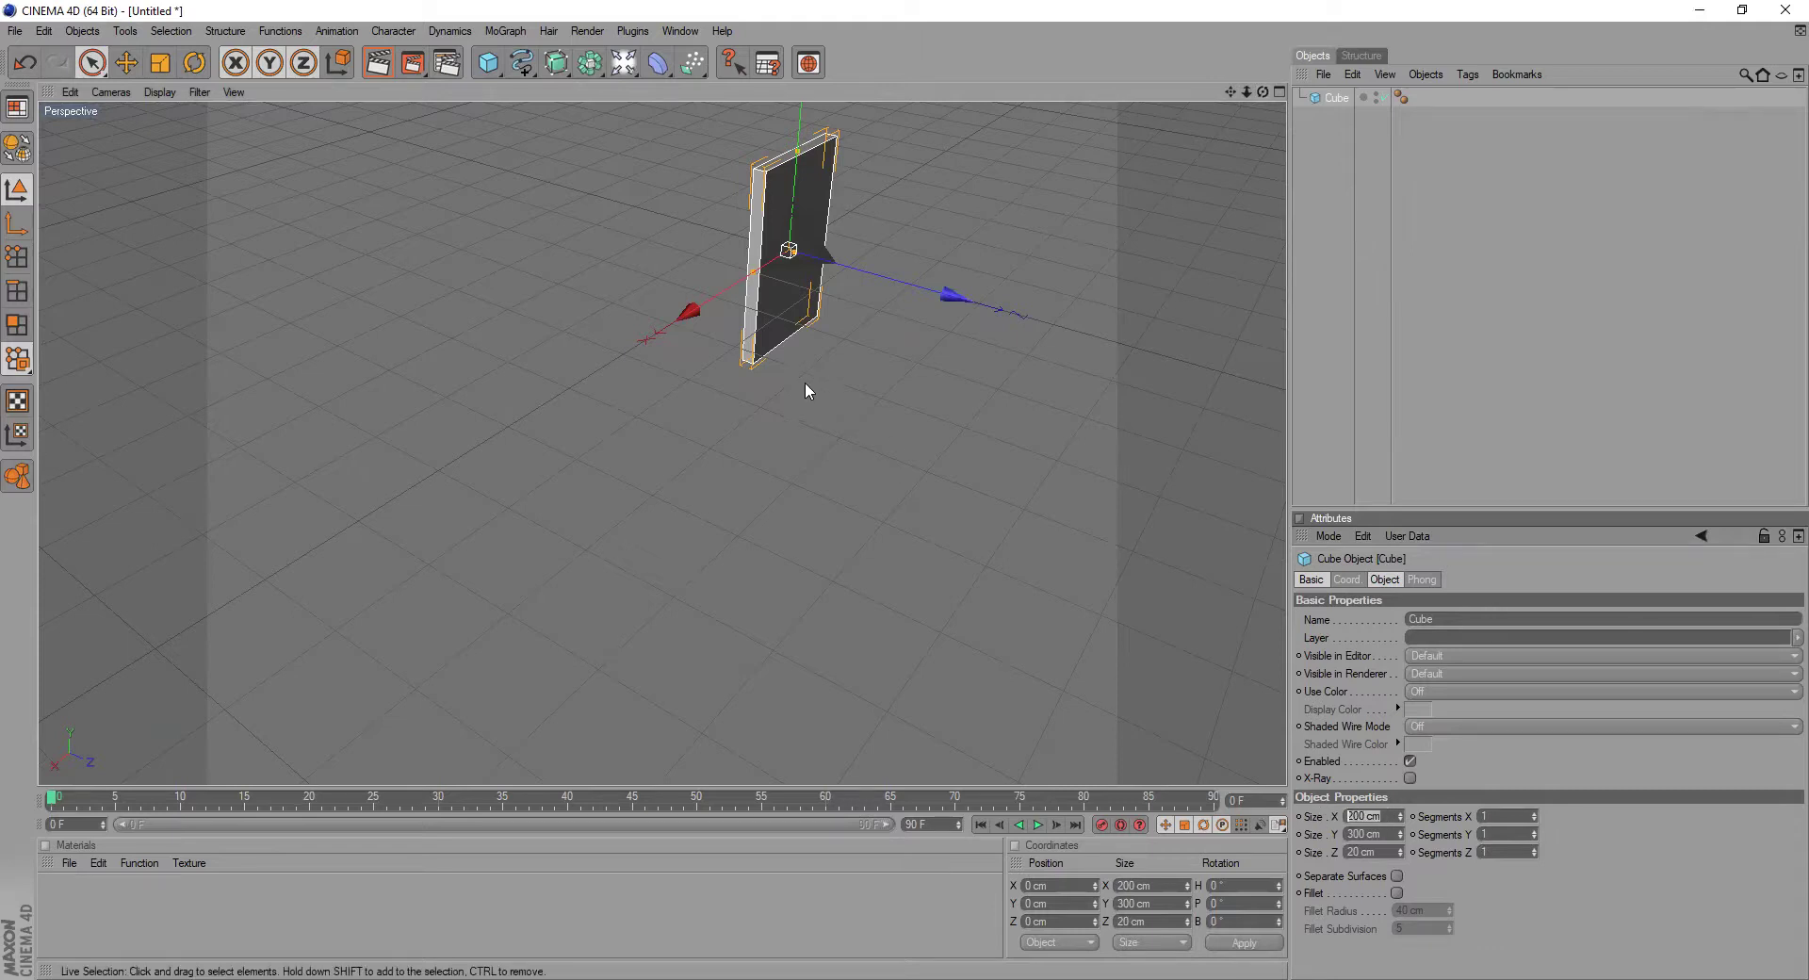
{"action": "type", "text": "400"}
{"action": "key", "text": "Return"}
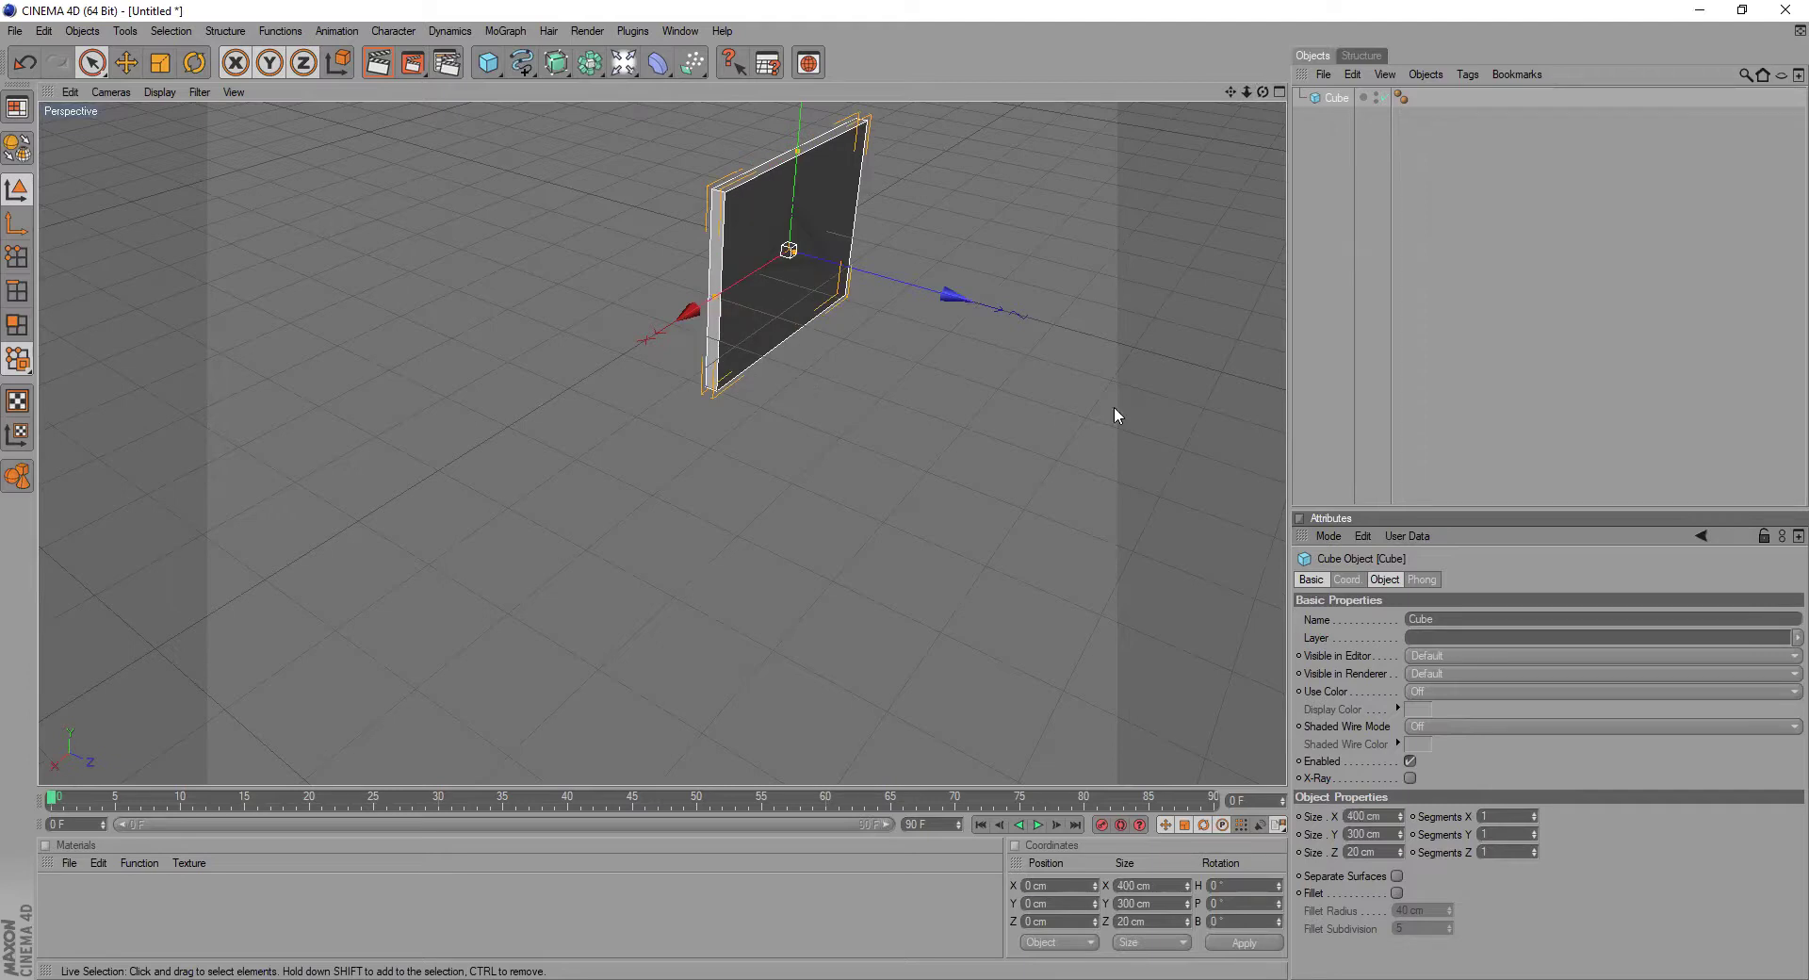
- Examine the wall panel from several sides and distances in the perspective view
{"action": "left_click_drag", "start_coordinate": [1263, 91], "coordinate": [1263, 257]}
{"action": "left_click_drag", "start_coordinate": [1261, 93], "coordinate": [1255, 214]}
{"action": "scroll", "coordinate": [866, 465], "scroll_direction": "down", "scroll_amount": 5}
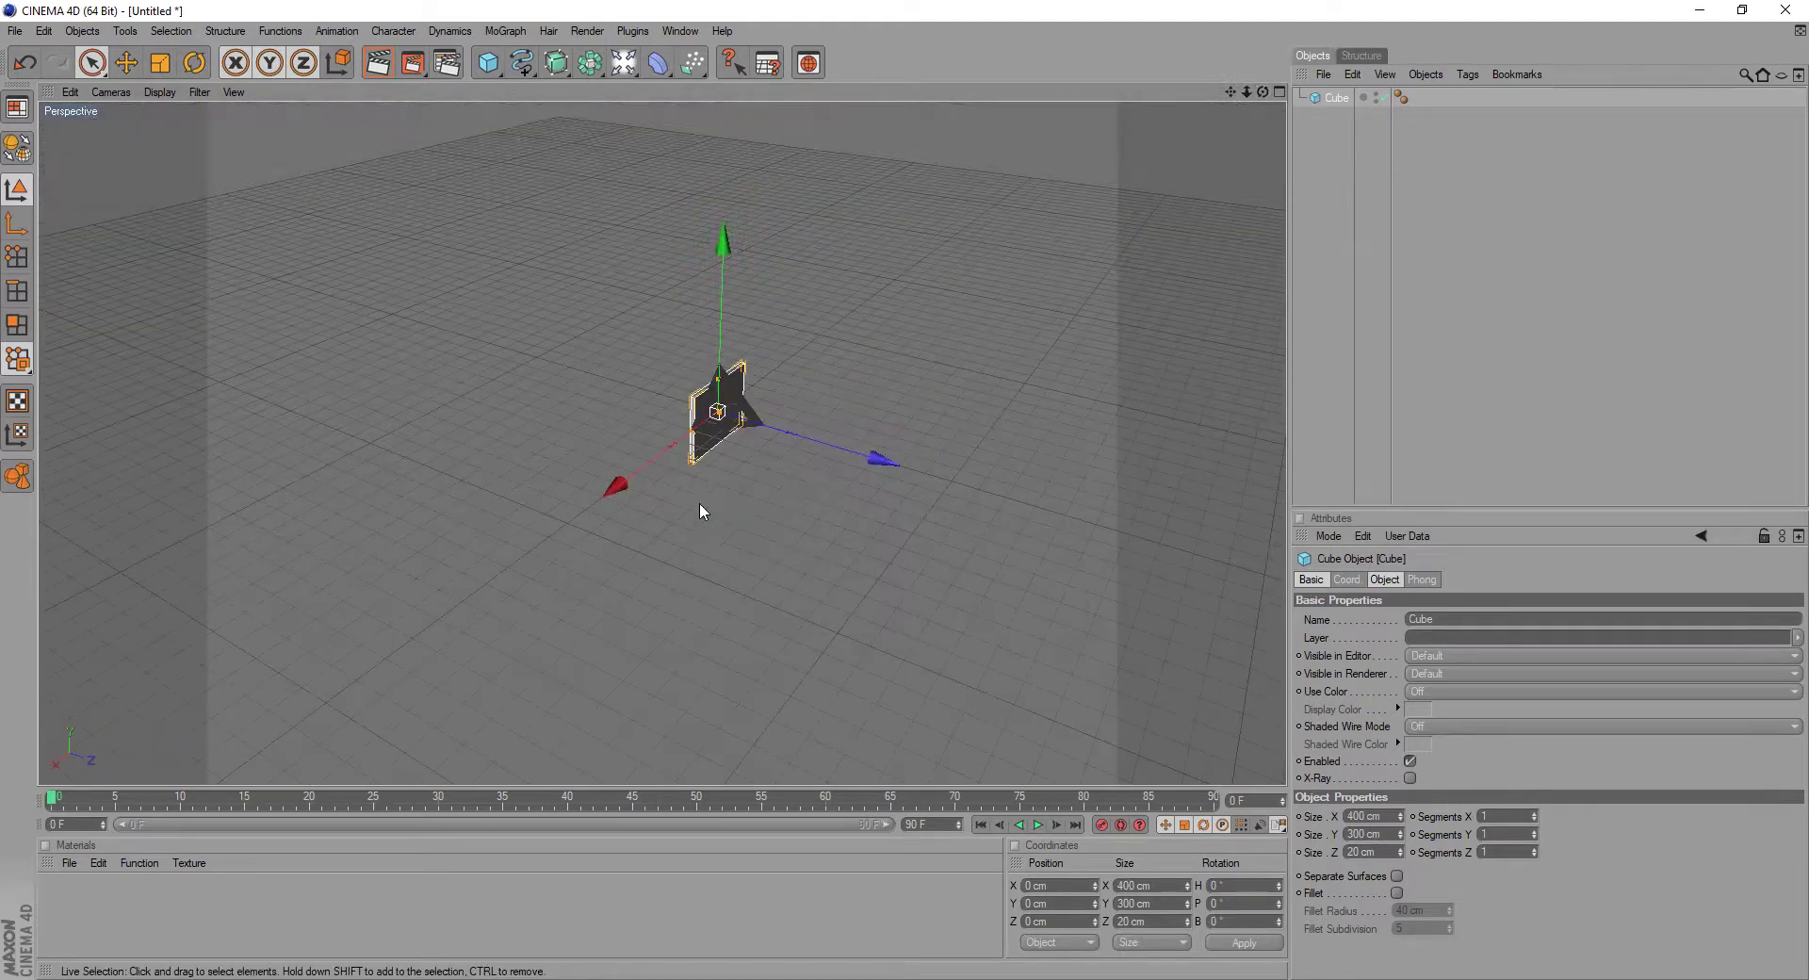
{"action": "left_click_drag", "start_coordinate": [700, 504], "coordinate": [694, 512], "text": "alt"}
{"action": "scroll", "coordinate": [676, 367], "scroll_direction": "up", "scroll_amount": 10}
{"action": "left_click_drag", "start_coordinate": [827, 303], "coordinate": [869, 298], "text": "alt"}
{"action": "left_click_drag", "start_coordinate": [995, 281], "coordinate": [1008, 281], "text": "alt"}
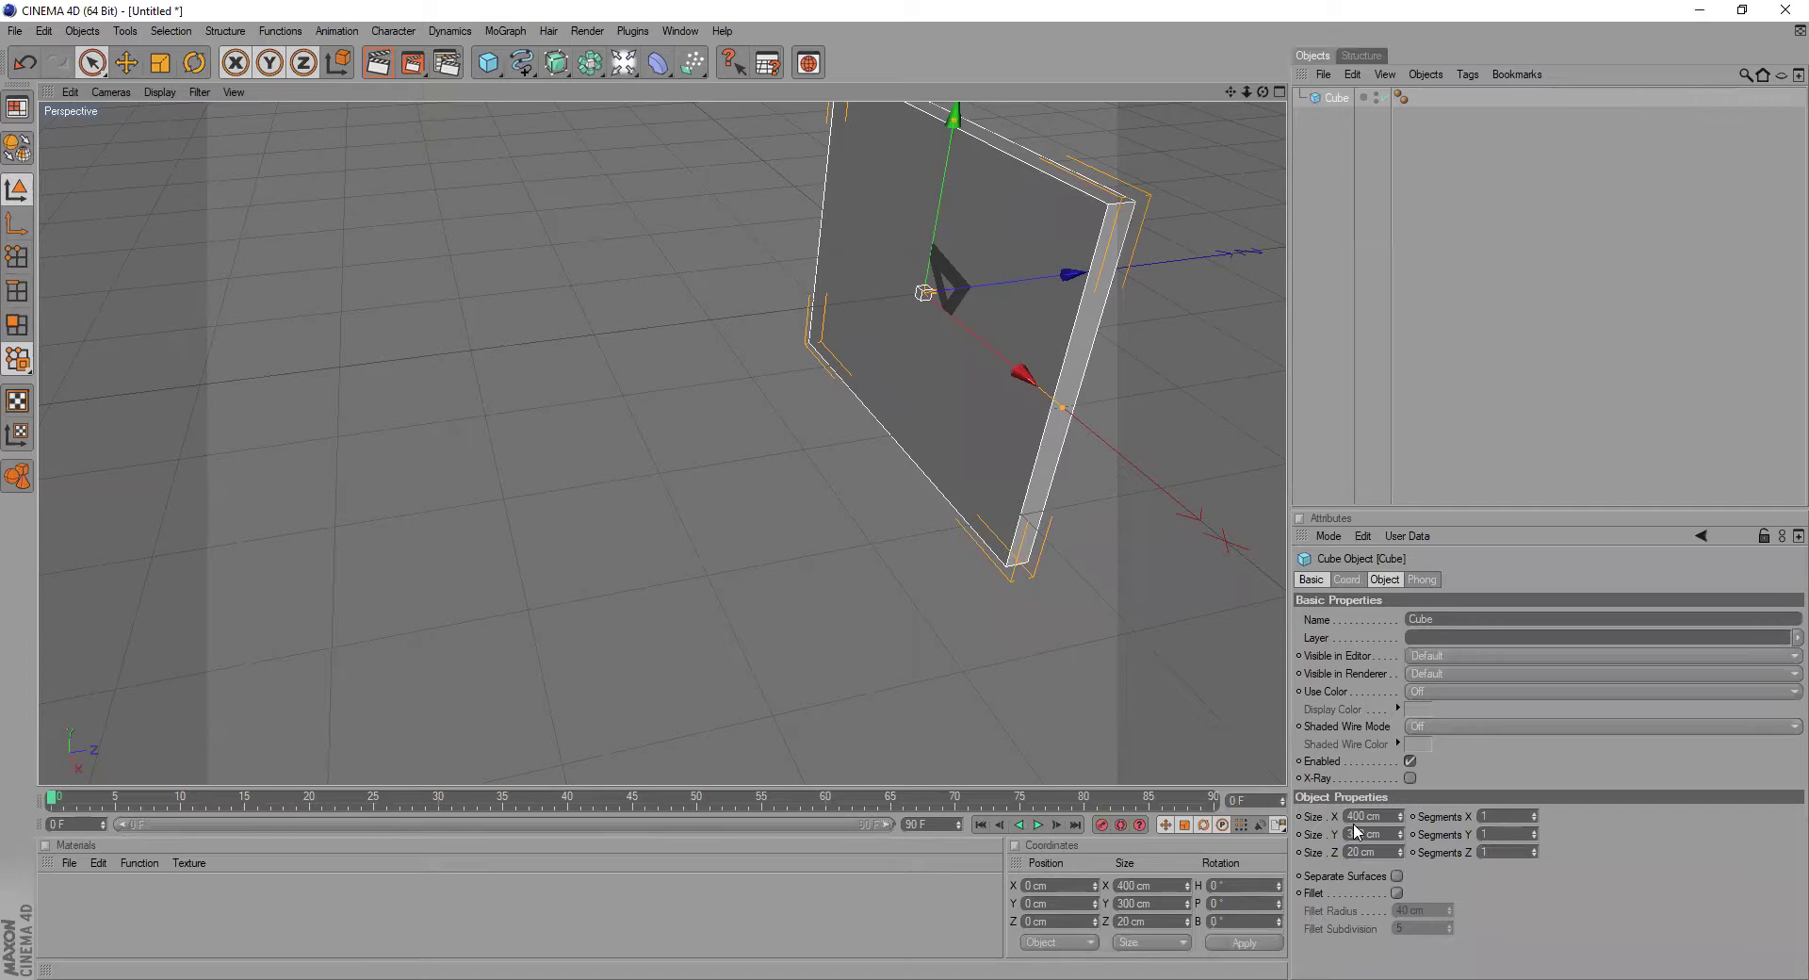
{"action": "left_click_drag", "start_coordinate": [1054, 524], "coordinate": [1010, 517], "text": "alt"}
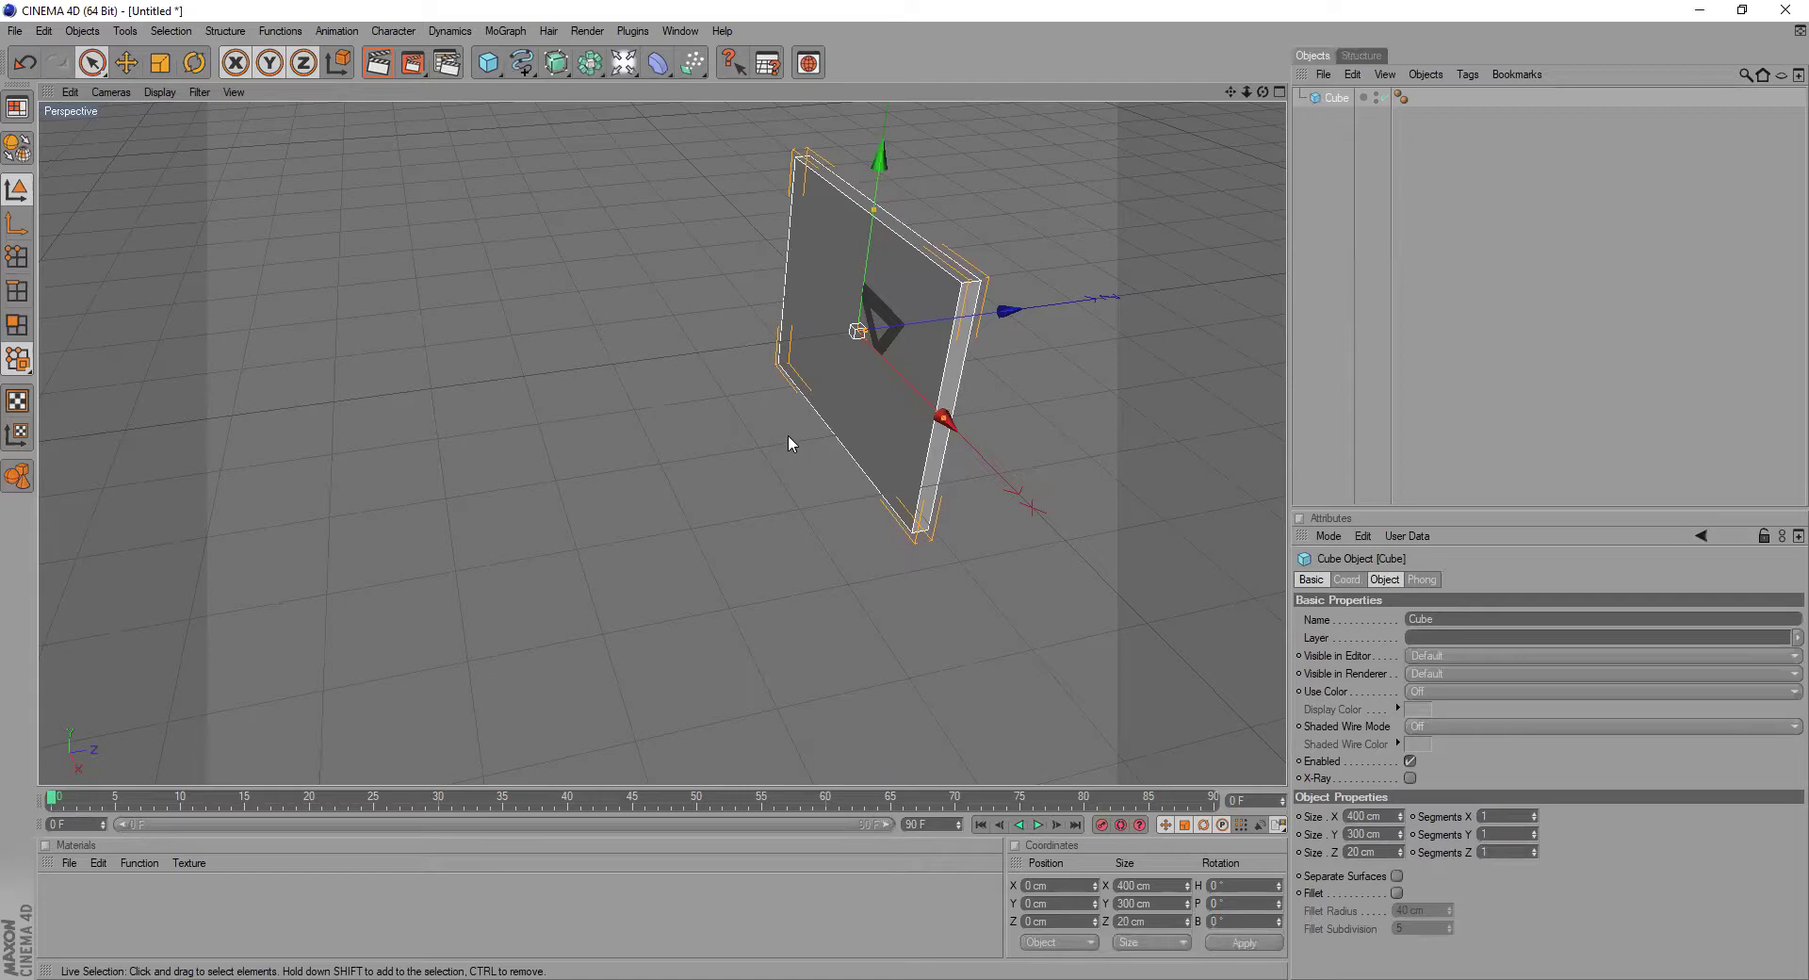
- Add a second cube and move it along the Z axis away from the wall panel, to about -199 cm
{"action": "left_click", "coordinate": [488, 62]}
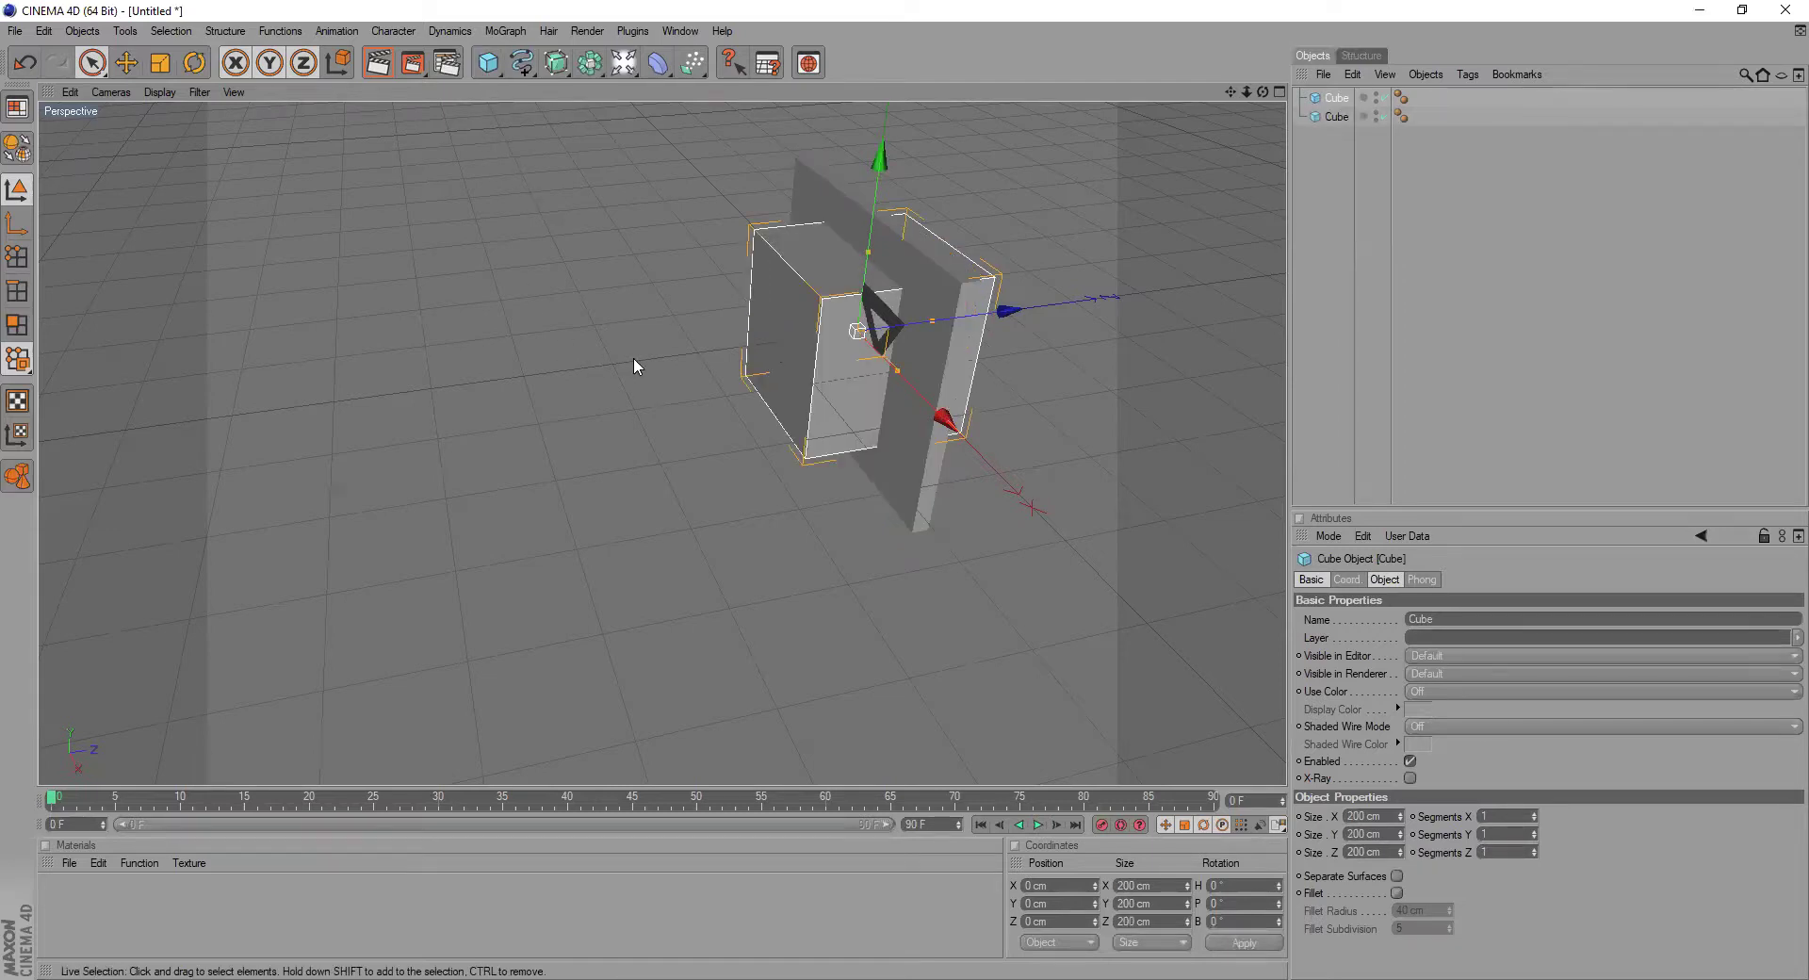
{"action": "left_click_drag", "start_coordinate": [1004, 311], "coordinate": [857, 330]}
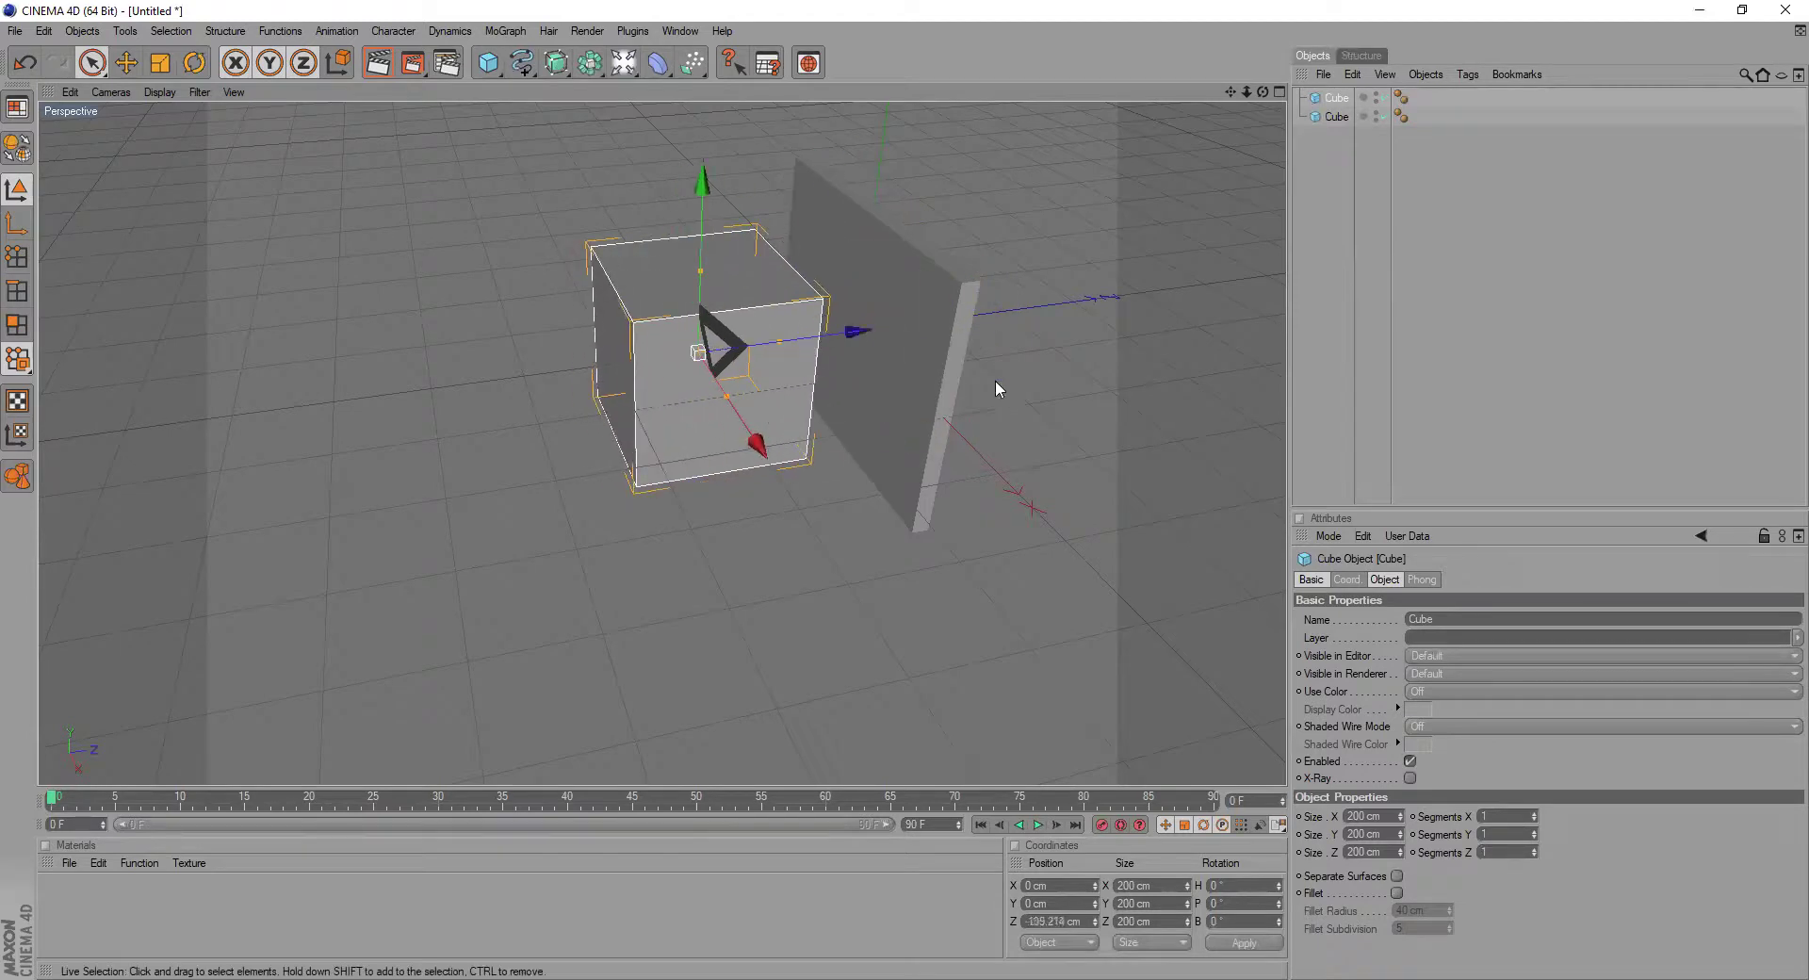
- Size the second cube as a side wall: X 20 cm, Y 300 cm and Z 500 cm
{"action": "left_click", "coordinate": [1393, 819]}
{"action": "type", "text": "20"}
{"action": "key", "text": "Return"}
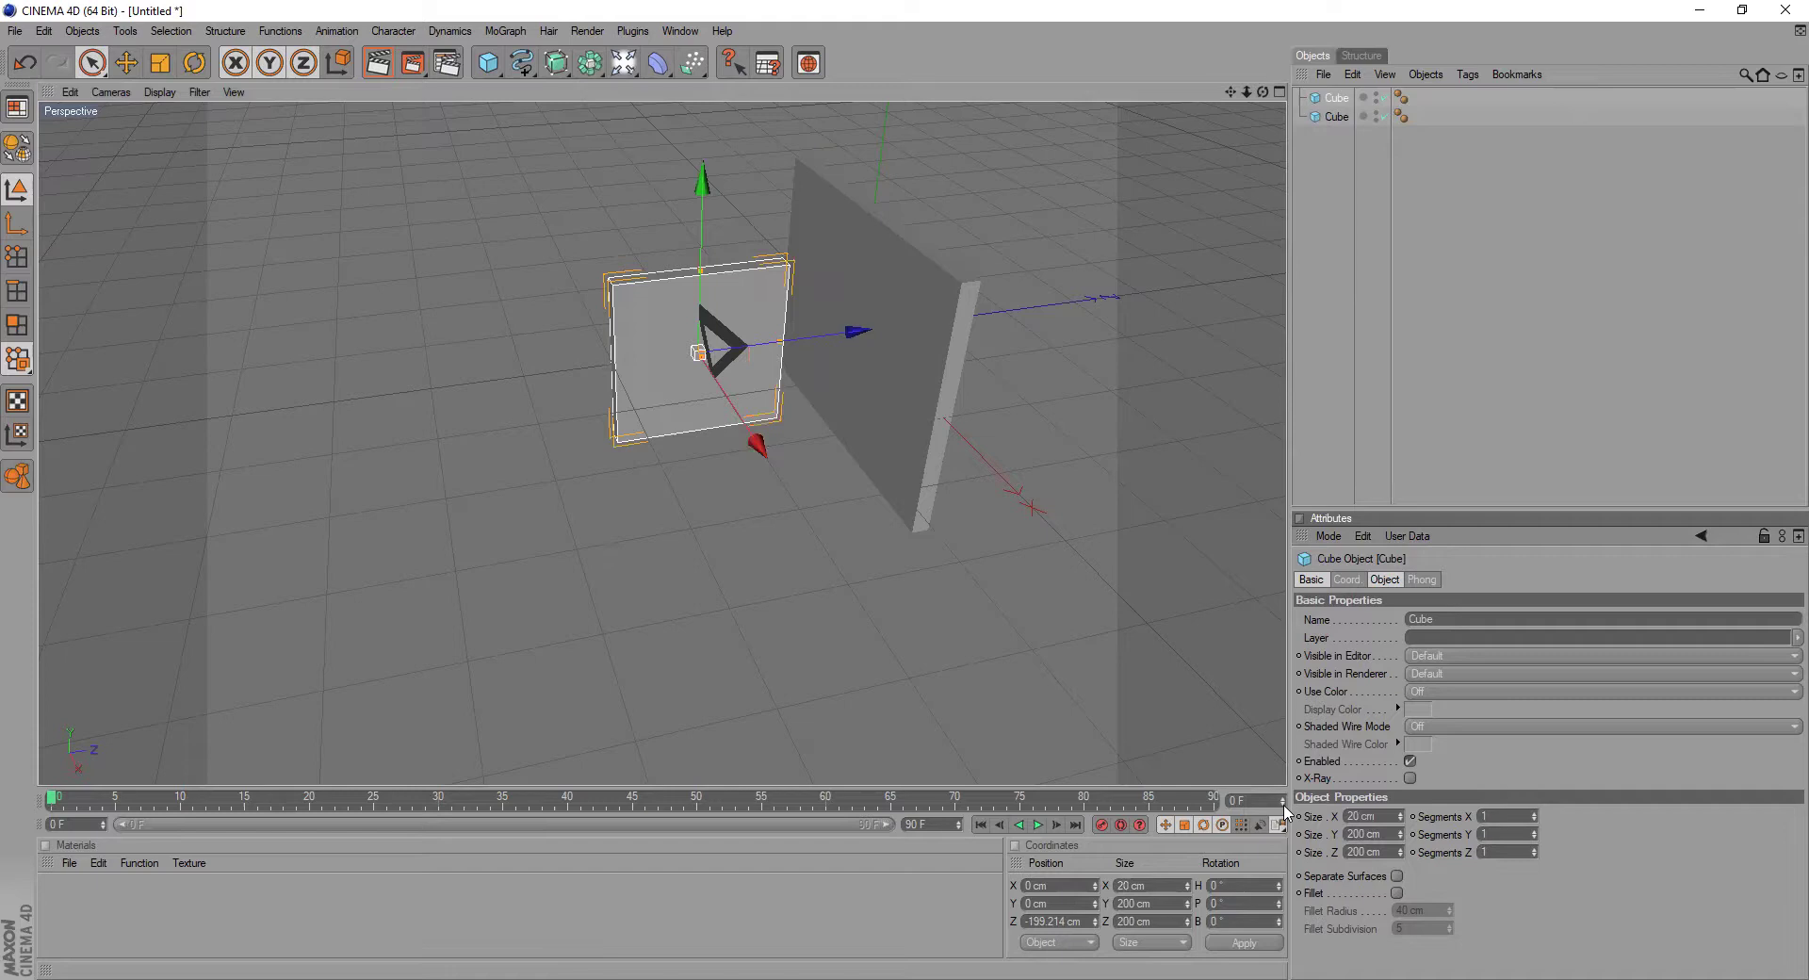
{"action": "left_click", "coordinate": [1383, 834]}
{"action": "type", "text": "200"}
{"action": "key", "text": "Return"}
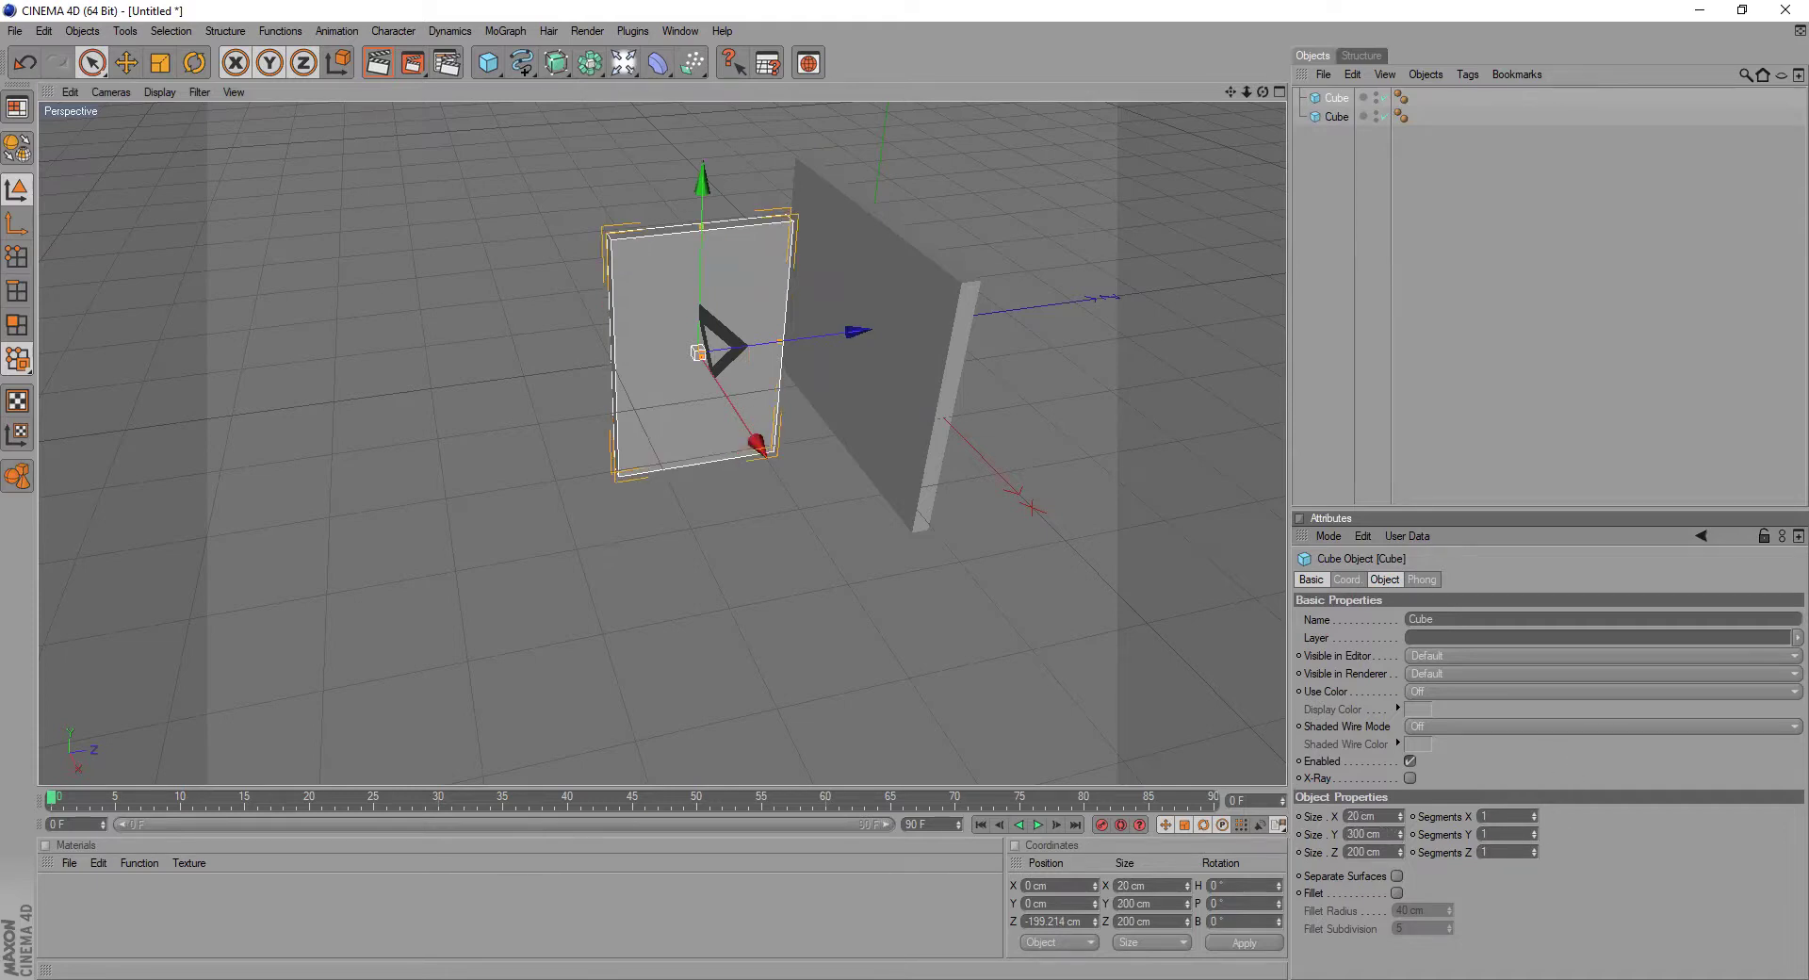
{"action": "left_click", "coordinate": [1377, 851]}
{"action": "type", "text": "500"}
{"action": "key", "text": "Return"}
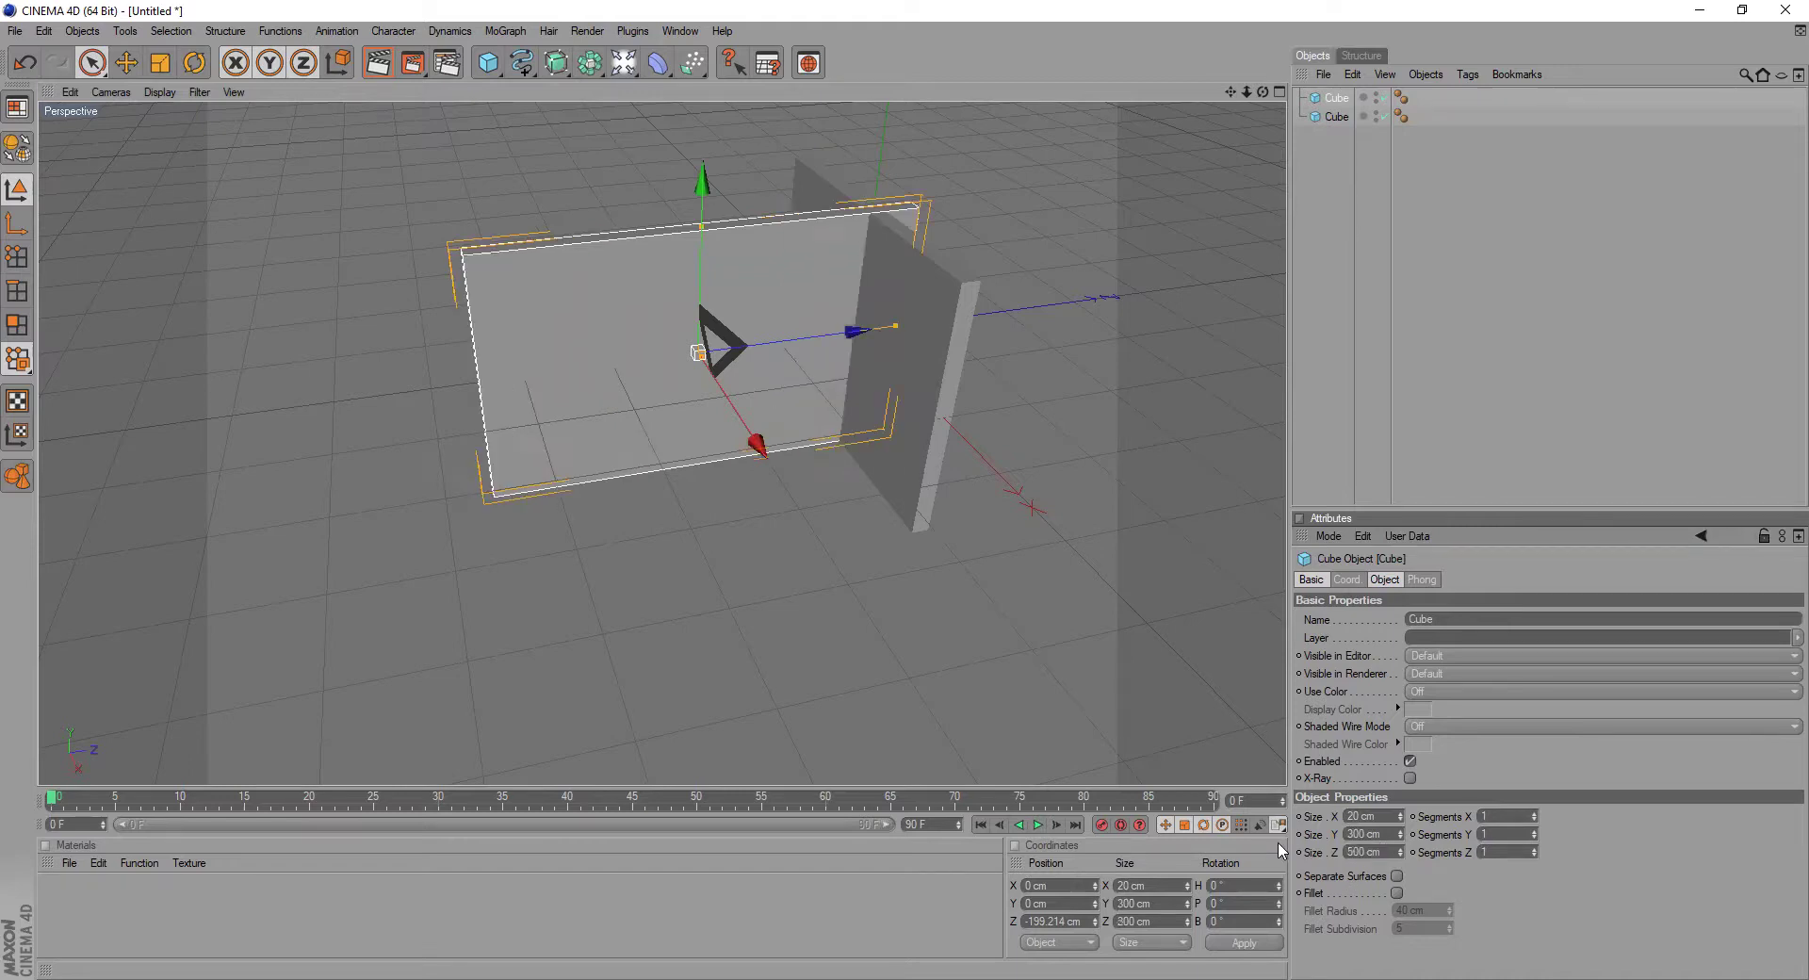
- Move the side wall to the end of the first wall, at about X -203 cm and Z -252 cm
{"action": "left_click_drag", "start_coordinate": [761, 444], "coordinate": [704, 362]}
{"action": "mouse_move", "coordinate": [810, 263]}
{"action": "left_mouse_down"}
{"action": "mouse_move", "coordinate": [730, 271]}
{"action": "mouse_move", "coordinate": [778, 267]}
{"action": "left_mouse_up"}
- Align the side wall with the first wall's end and outer face in the Top view, at about X -210.5 cm and Z -240 cm
{"action": "middle_click", "coordinate": [790, 403]}
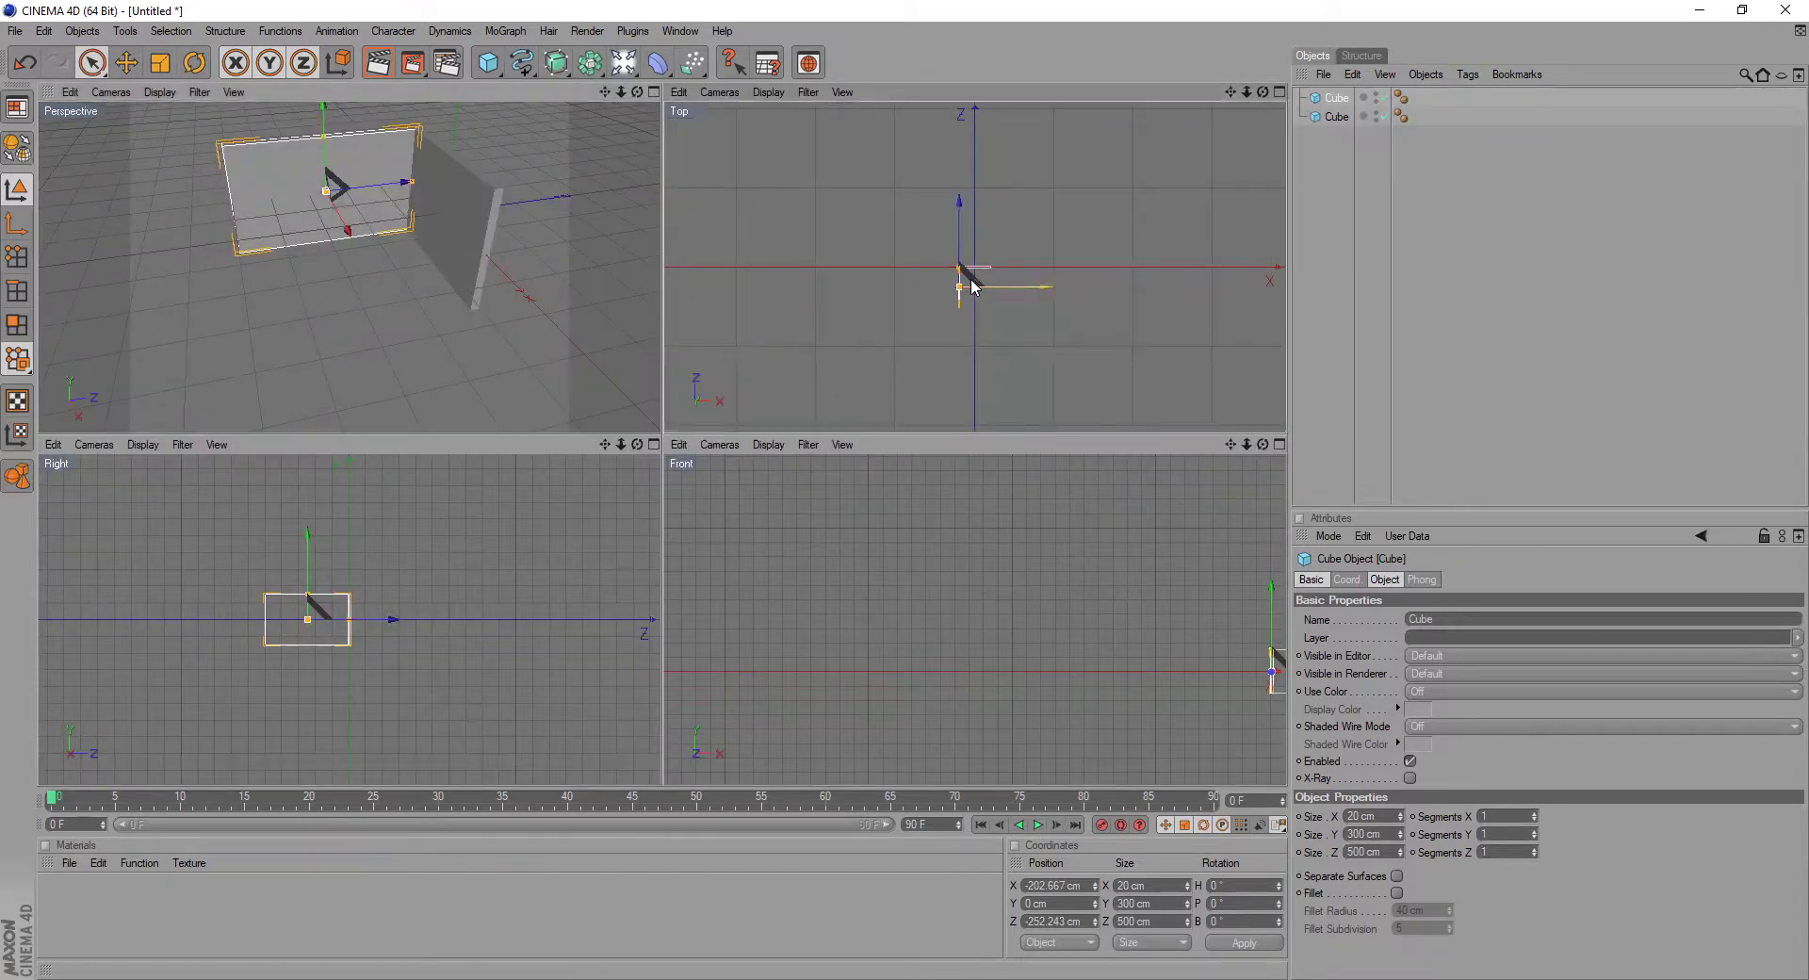
{"action": "middle_click", "coordinate": [844, 258]}
{"action": "scroll", "coordinate": [716, 365], "scroll_direction": "up", "scroll_amount": 15}
{"action": "scroll", "coordinate": [637, 398], "scroll_direction": "down", "scroll_amount": 4}
{"action": "scroll", "coordinate": [581, 405], "scroll_direction": "down", "scroll_amount": 3}
{"action": "middle_click", "coordinate": [286, 423]}
{"action": "middle_click", "coordinate": [965, 222]}
{"action": "left_click_drag", "start_coordinate": [1230, 92], "coordinate": [1696, 0]}
{"action": "scroll", "coordinate": [818, 322], "scroll_direction": "down", "scroll_amount": 2}
{"action": "scroll", "coordinate": [771, 467], "scroll_direction": "down", "scroll_amount": 3}
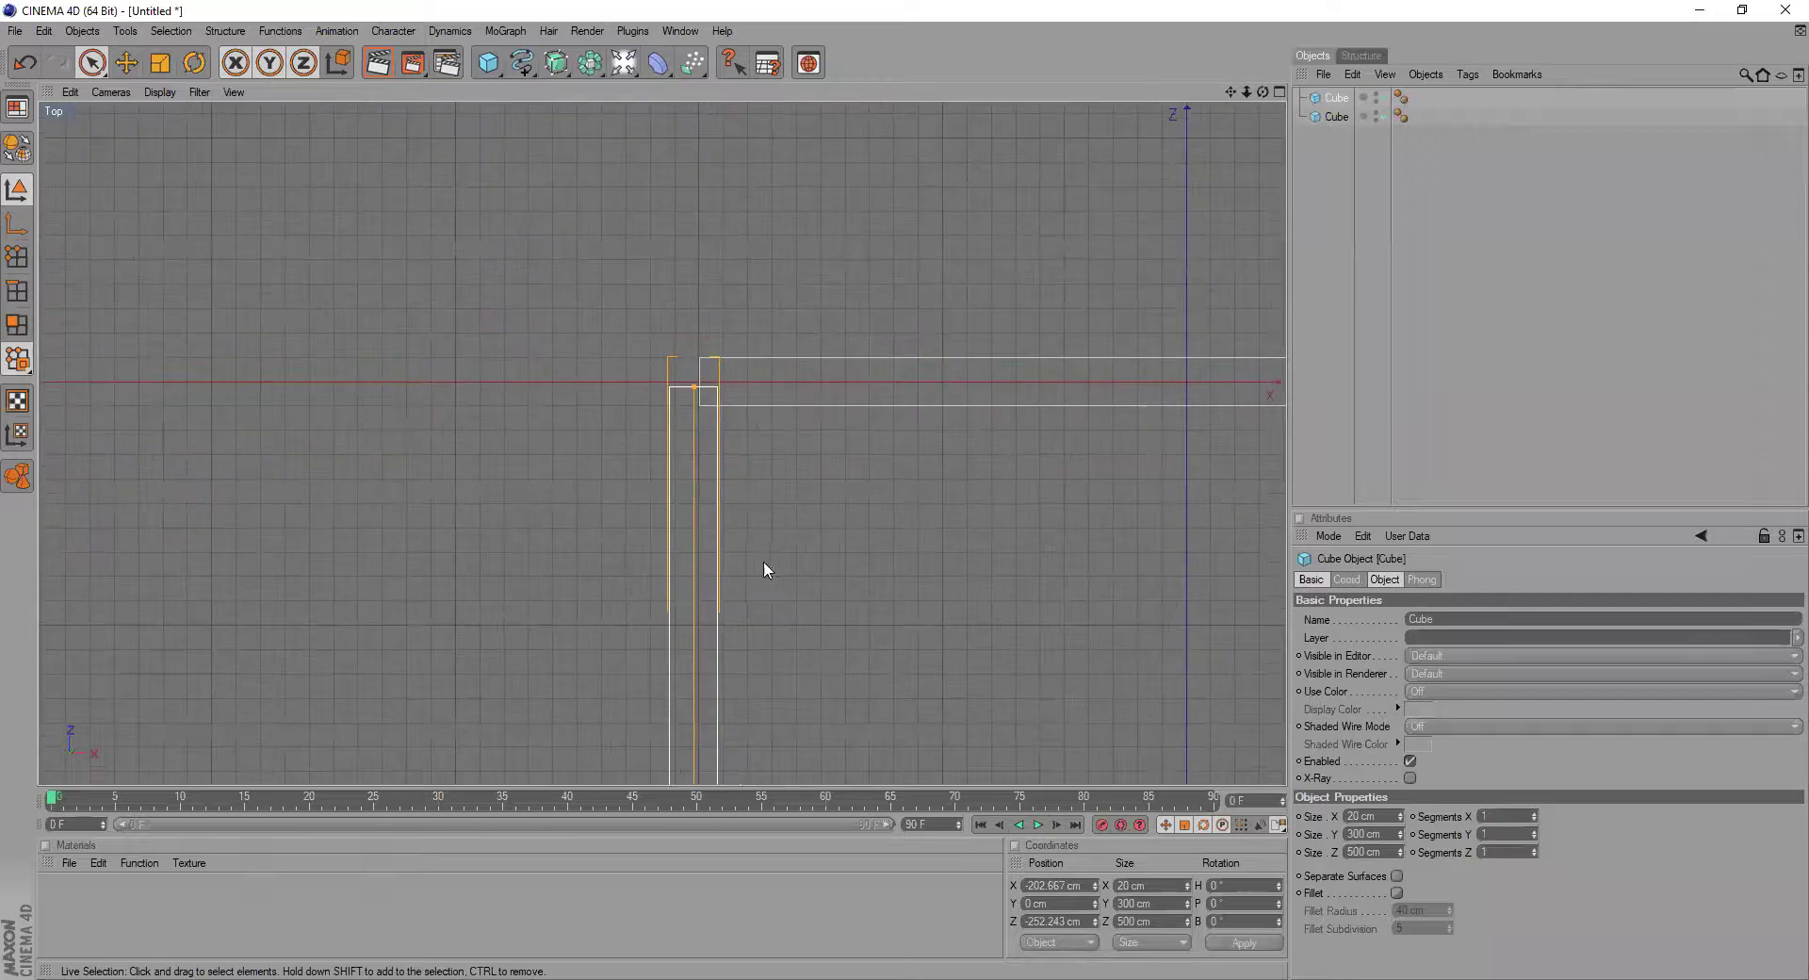
{"action": "left_click_drag", "start_coordinate": [1229, 92], "coordinate": [1149, 0]}
{"action": "scroll", "coordinate": [641, 682], "scroll_direction": "down", "scroll_amount": 1}
{"action": "scroll", "coordinate": [639, 688], "scroll_direction": "down", "scroll_amount": 2}
{"action": "left_click_drag", "start_coordinate": [621, 650], "coordinate": [621, 628]}
{"action": "left_click_drag", "start_coordinate": [751, 727], "coordinate": [736, 725]}
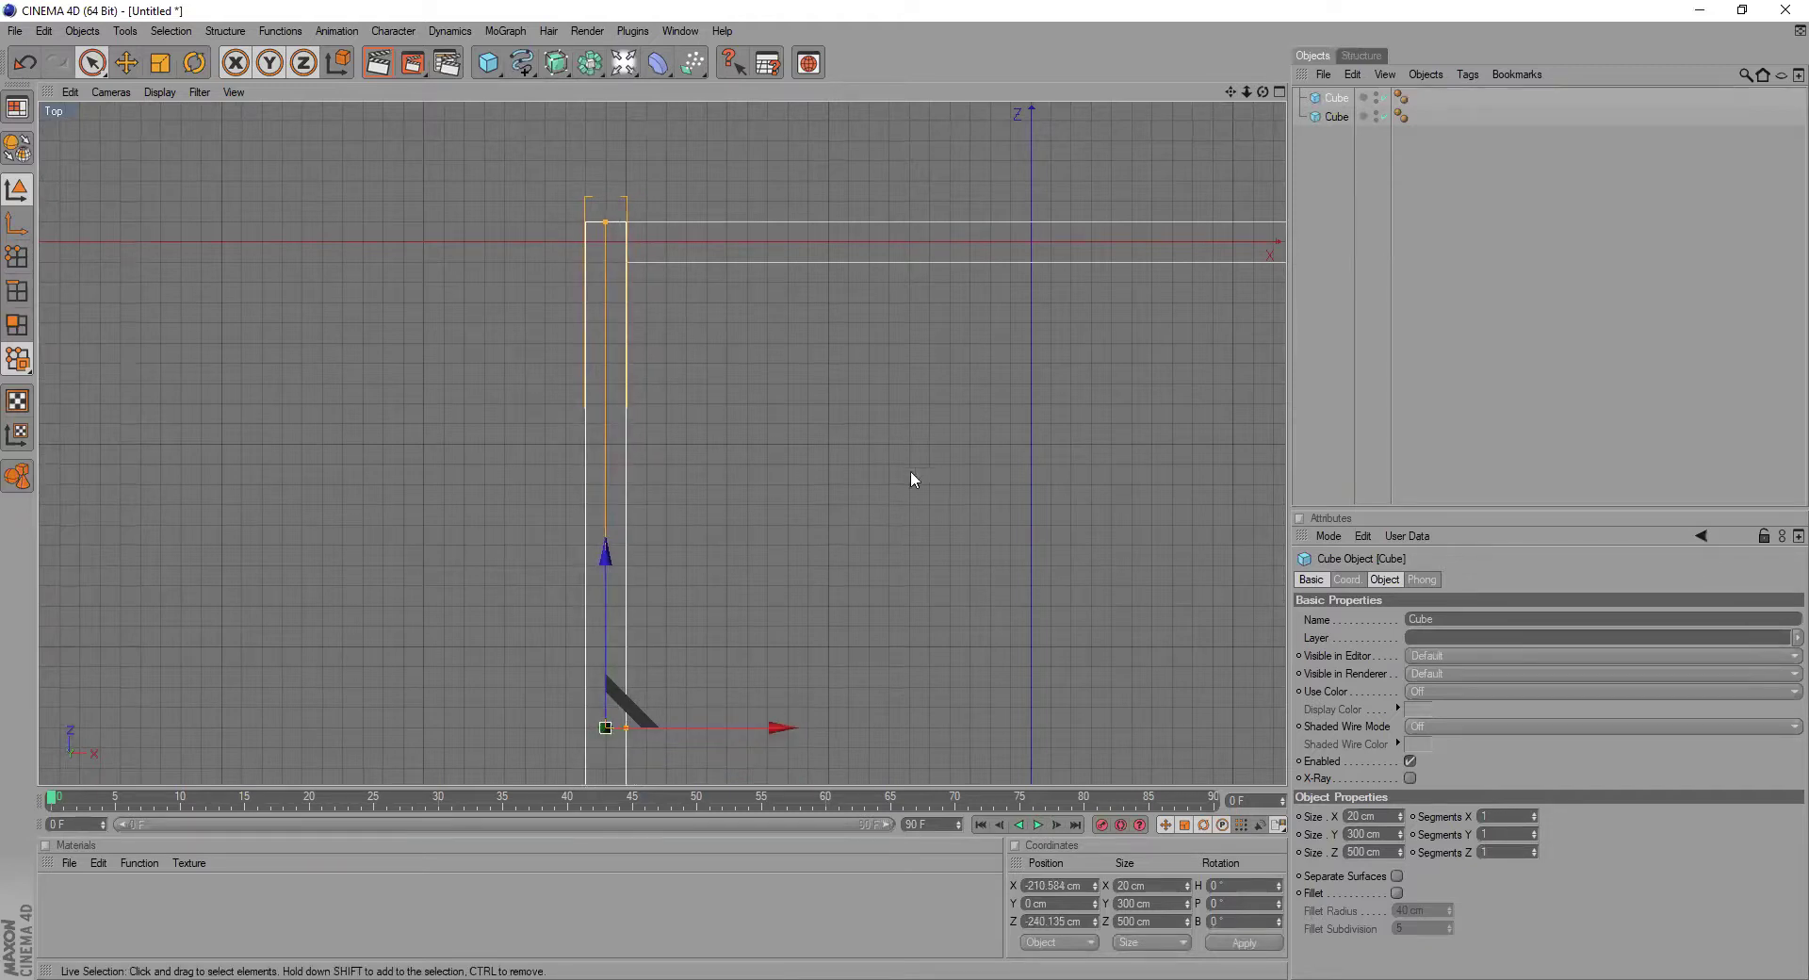
- Clear the selection and examine the corner where the two walls meet in the Top view
{"action": "left_click", "coordinate": [817, 315]}
{"action": "scroll", "coordinate": [690, 269], "scroll_direction": "up", "scroll_amount": 3}
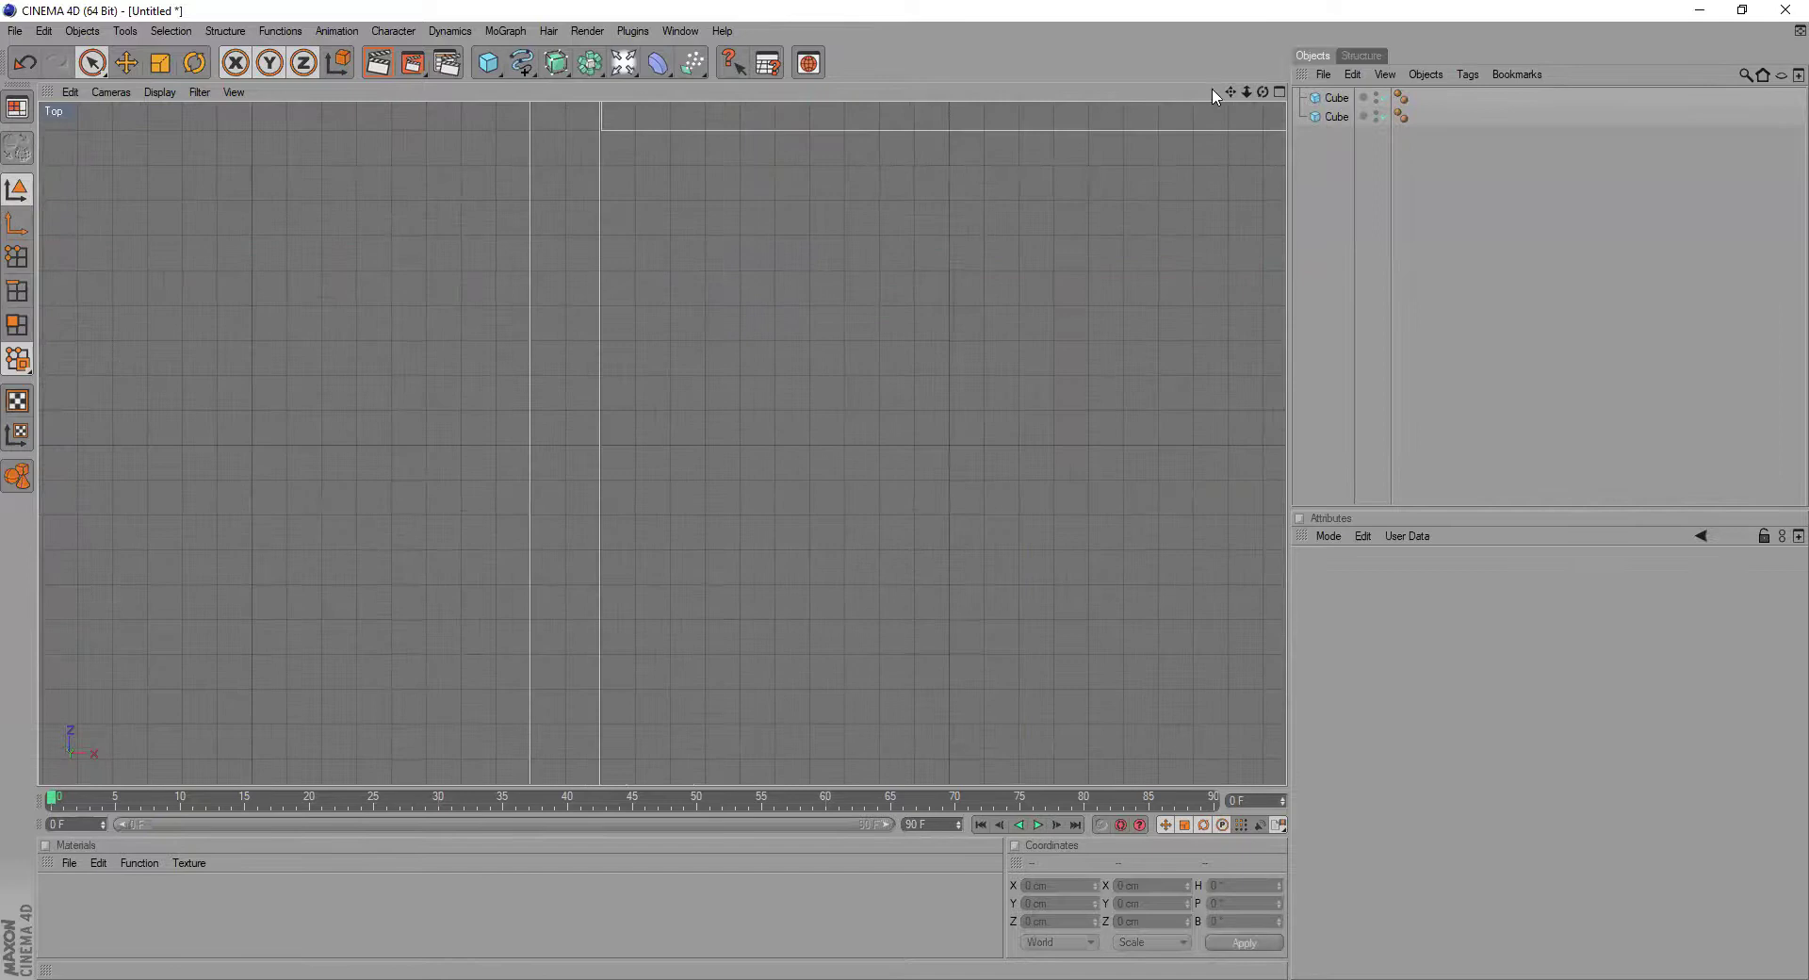
{"action": "scroll", "coordinate": [730, 293], "scroll_direction": "up", "scroll_amount": 5}
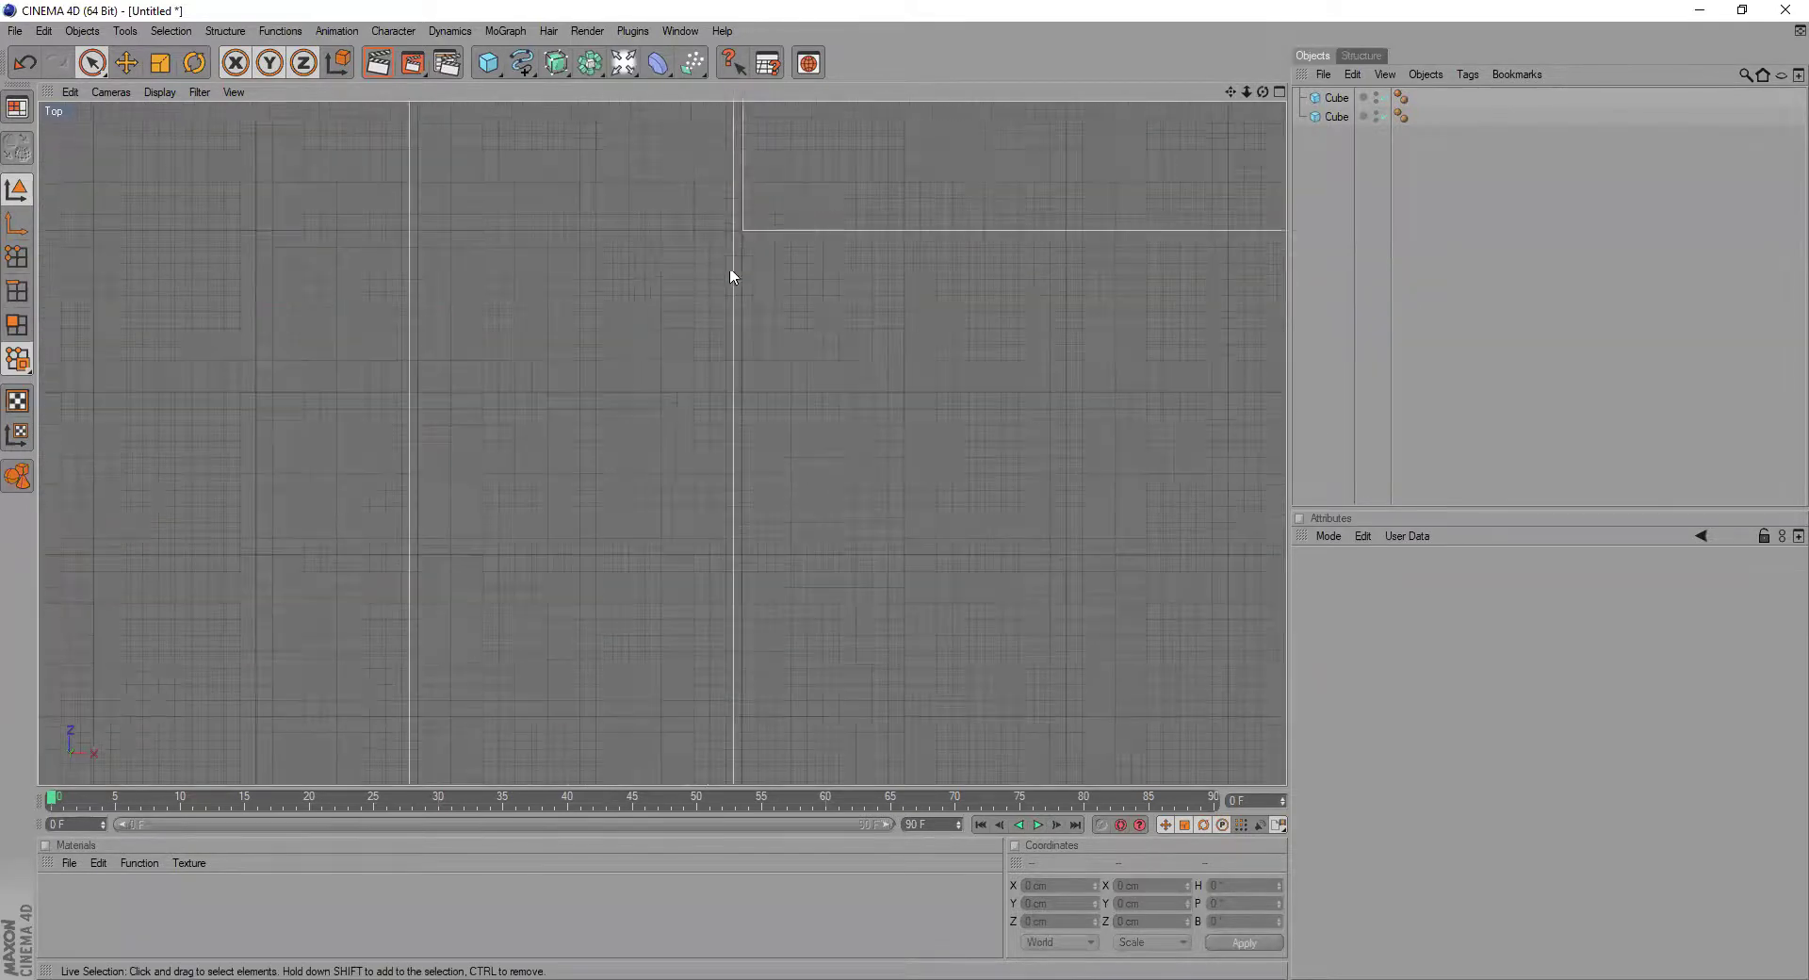
{"action": "scroll", "coordinate": [765, 150], "scroll_direction": "down", "scroll_amount": 8}
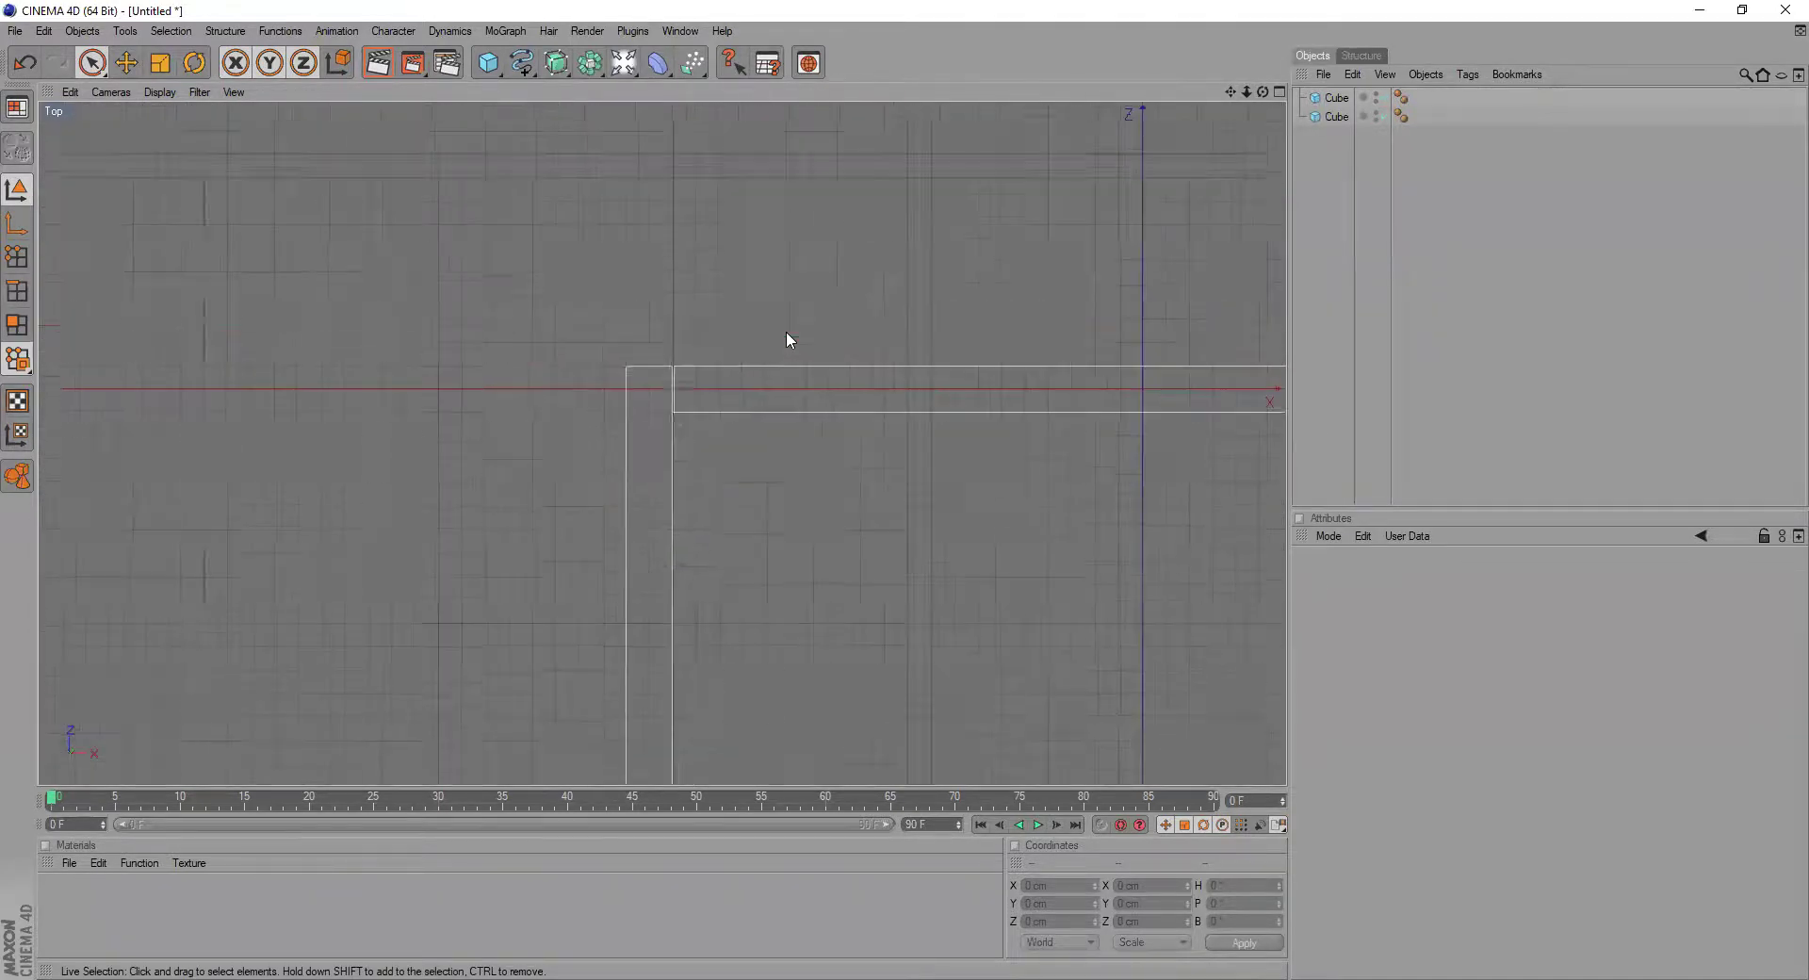
{"action": "scroll", "coordinate": [1028, 324], "scroll_direction": "down", "scroll_amount": 1}
{"action": "left_click_drag", "start_coordinate": [1230, 92], "coordinate": [1079, 40]}
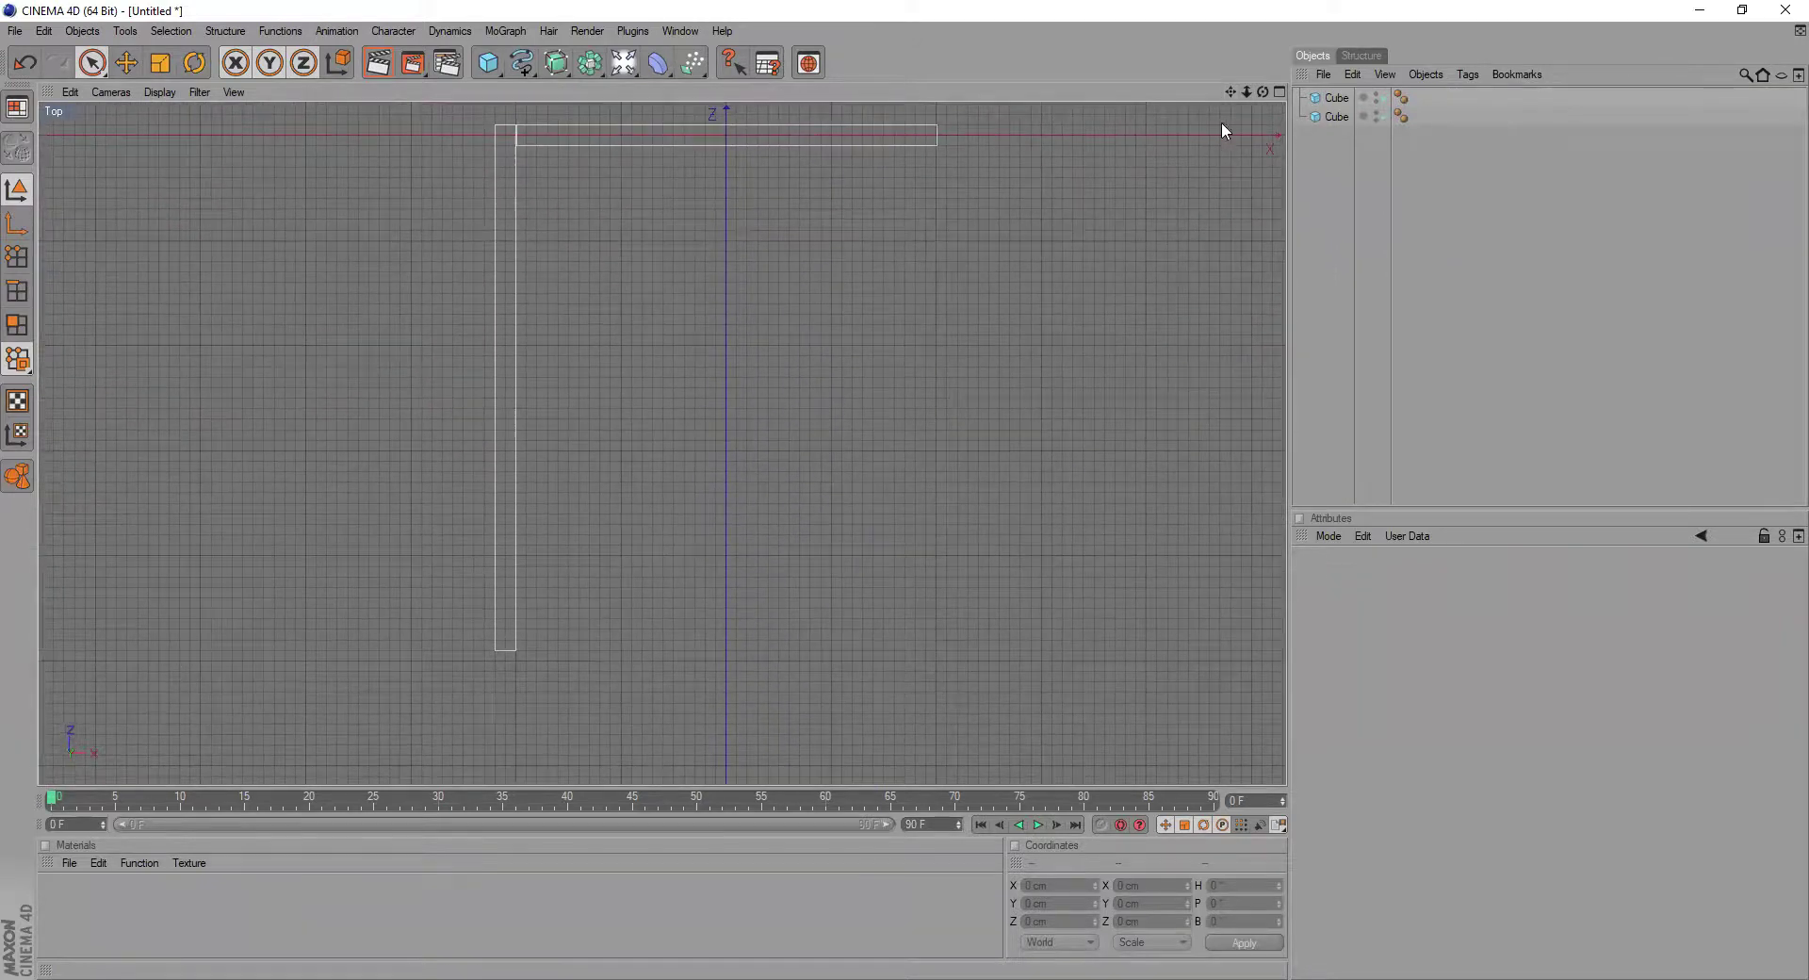
- Duplicate the first wall and move the copy along Z to about -407 cm in the Top view
{"action": "left_click", "coordinate": [773, 146]}
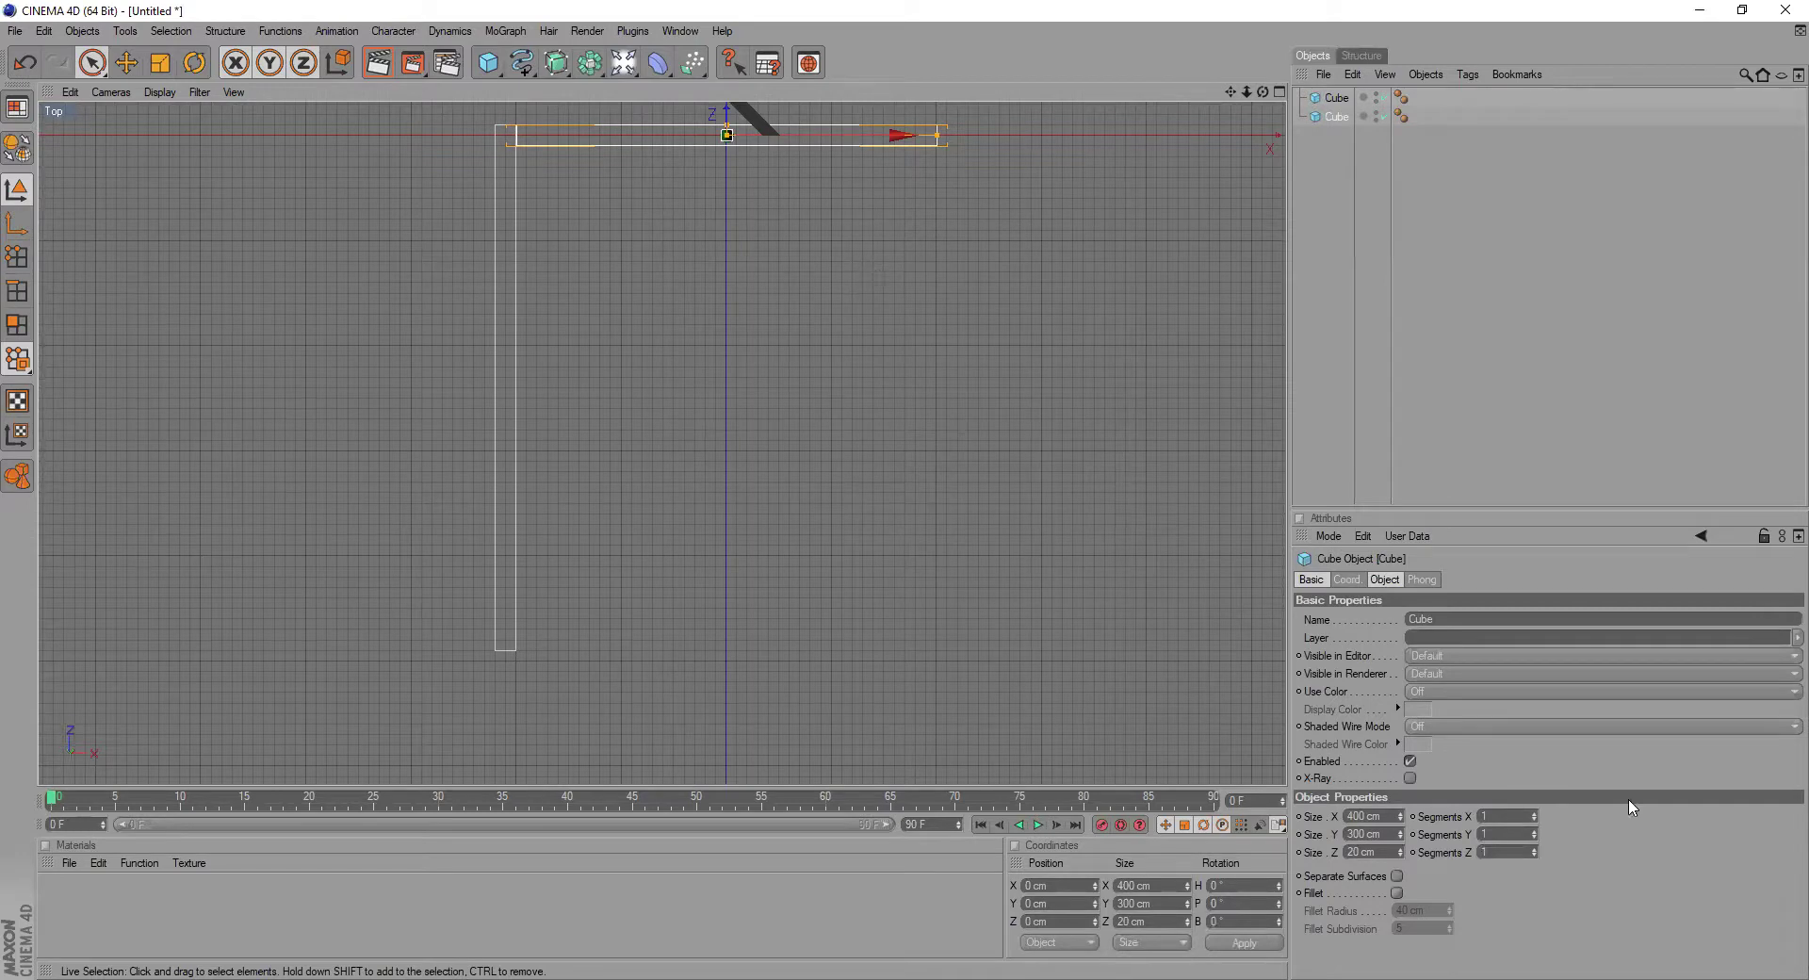
{"action": "left_click", "coordinate": [1349, 75]}
{"action": "left_click", "coordinate": [1399, 166]}
{"action": "left_click", "coordinate": [1352, 74]}
{"action": "left_click", "coordinate": [1389, 179]}
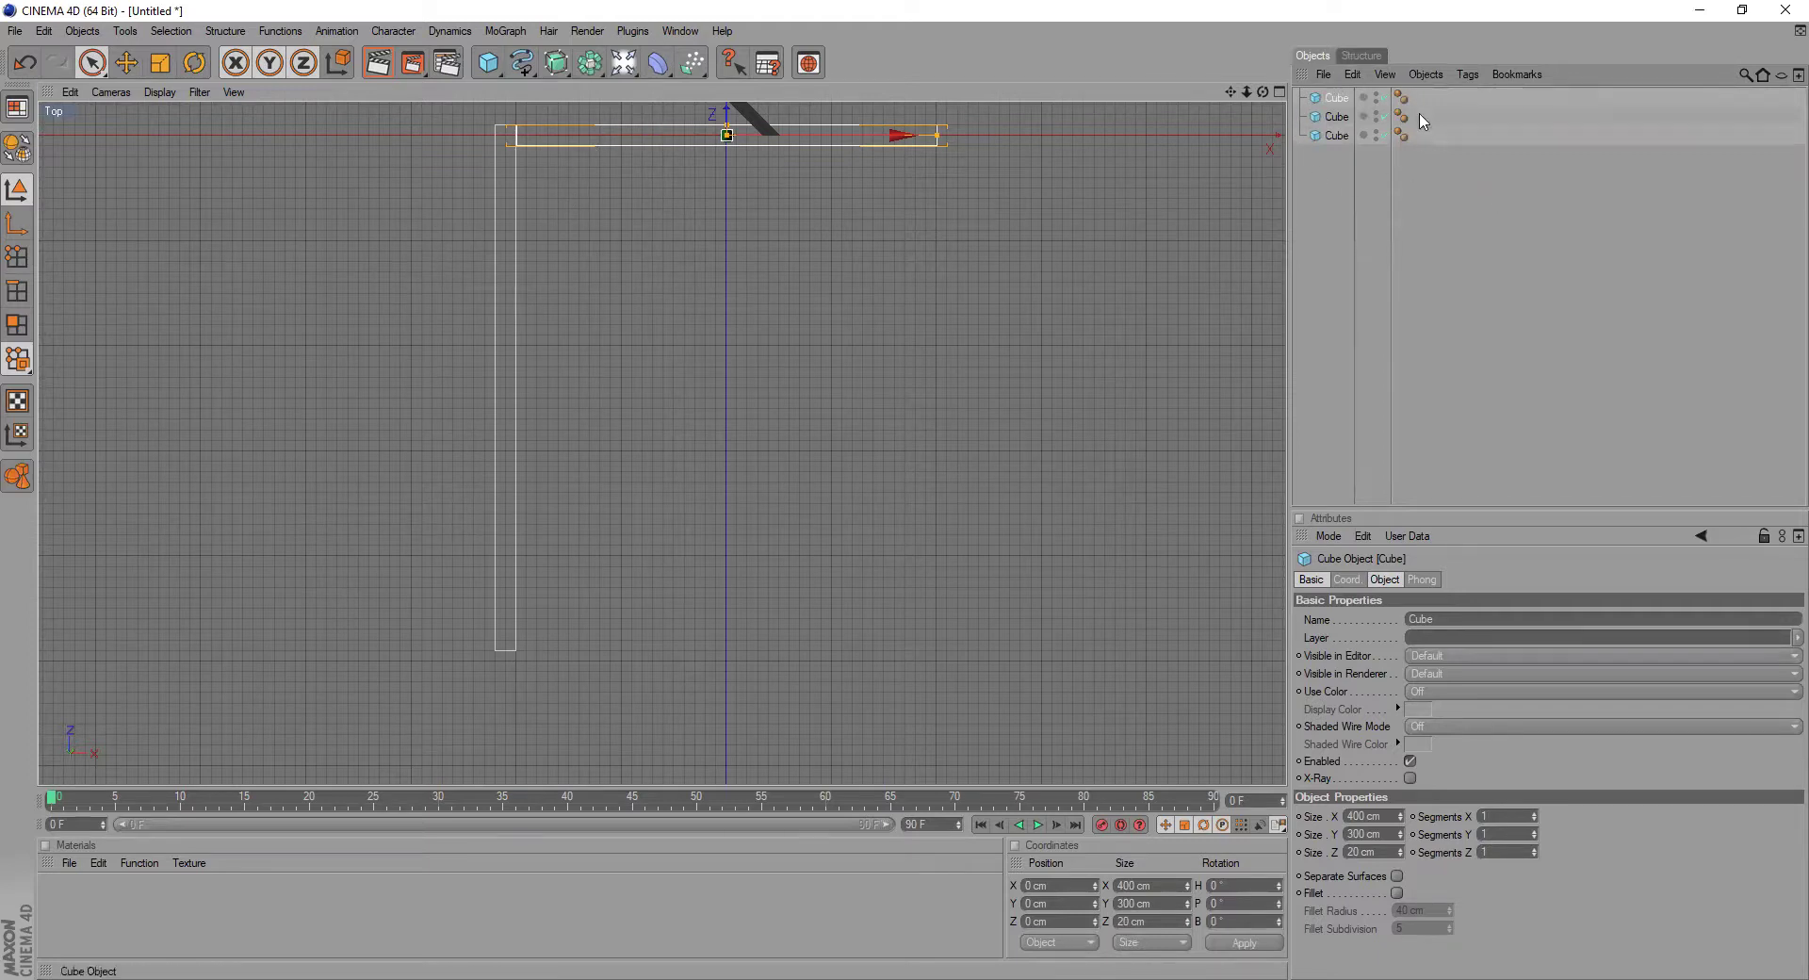
{"action": "left_click", "coordinate": [1332, 98]}
{"action": "left_click_drag", "start_coordinate": [1232, 92], "coordinate": [1217, 151]}
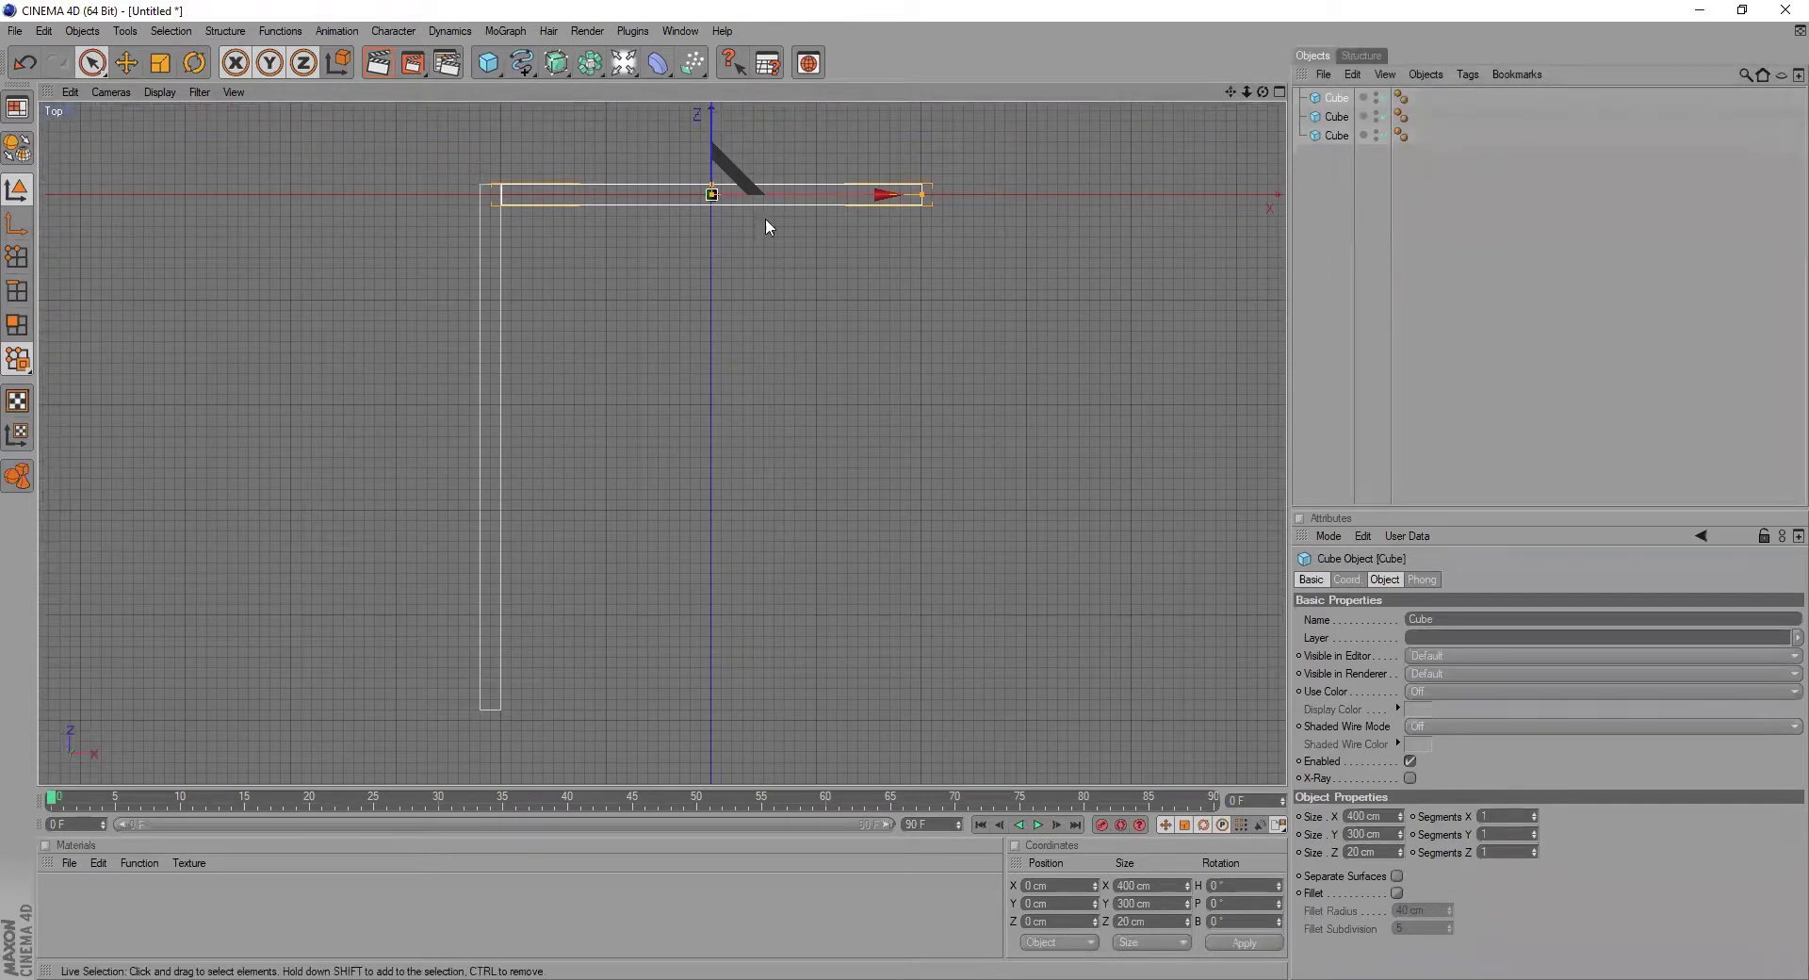
{"action": "left_click_drag", "start_coordinate": [710, 120], "coordinate": [710, 273]}
{"action": "left_click_drag", "start_coordinate": [711, 169], "coordinate": [1008, 500]}
- Duplicate the new wall once more in the Perspective view and move the copy along Z to about -199 cm
{"action": "middle_click", "coordinate": [860, 462]}
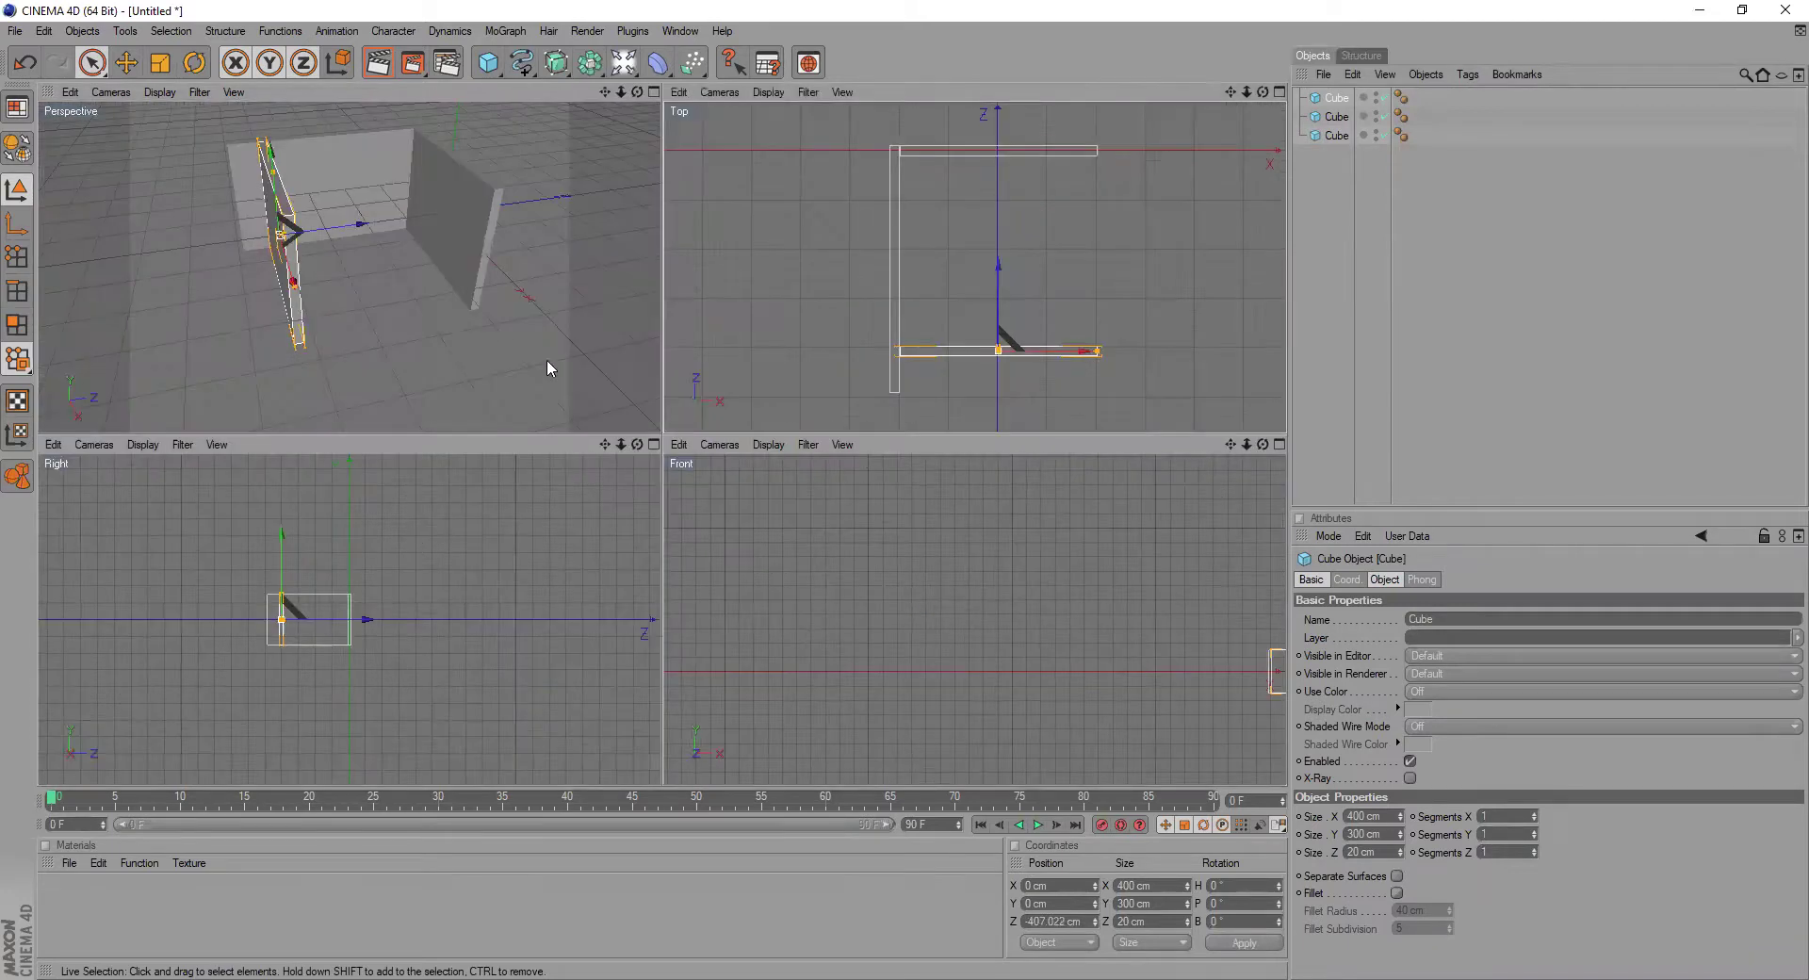
{"action": "middle_click", "coordinate": [546, 359]}
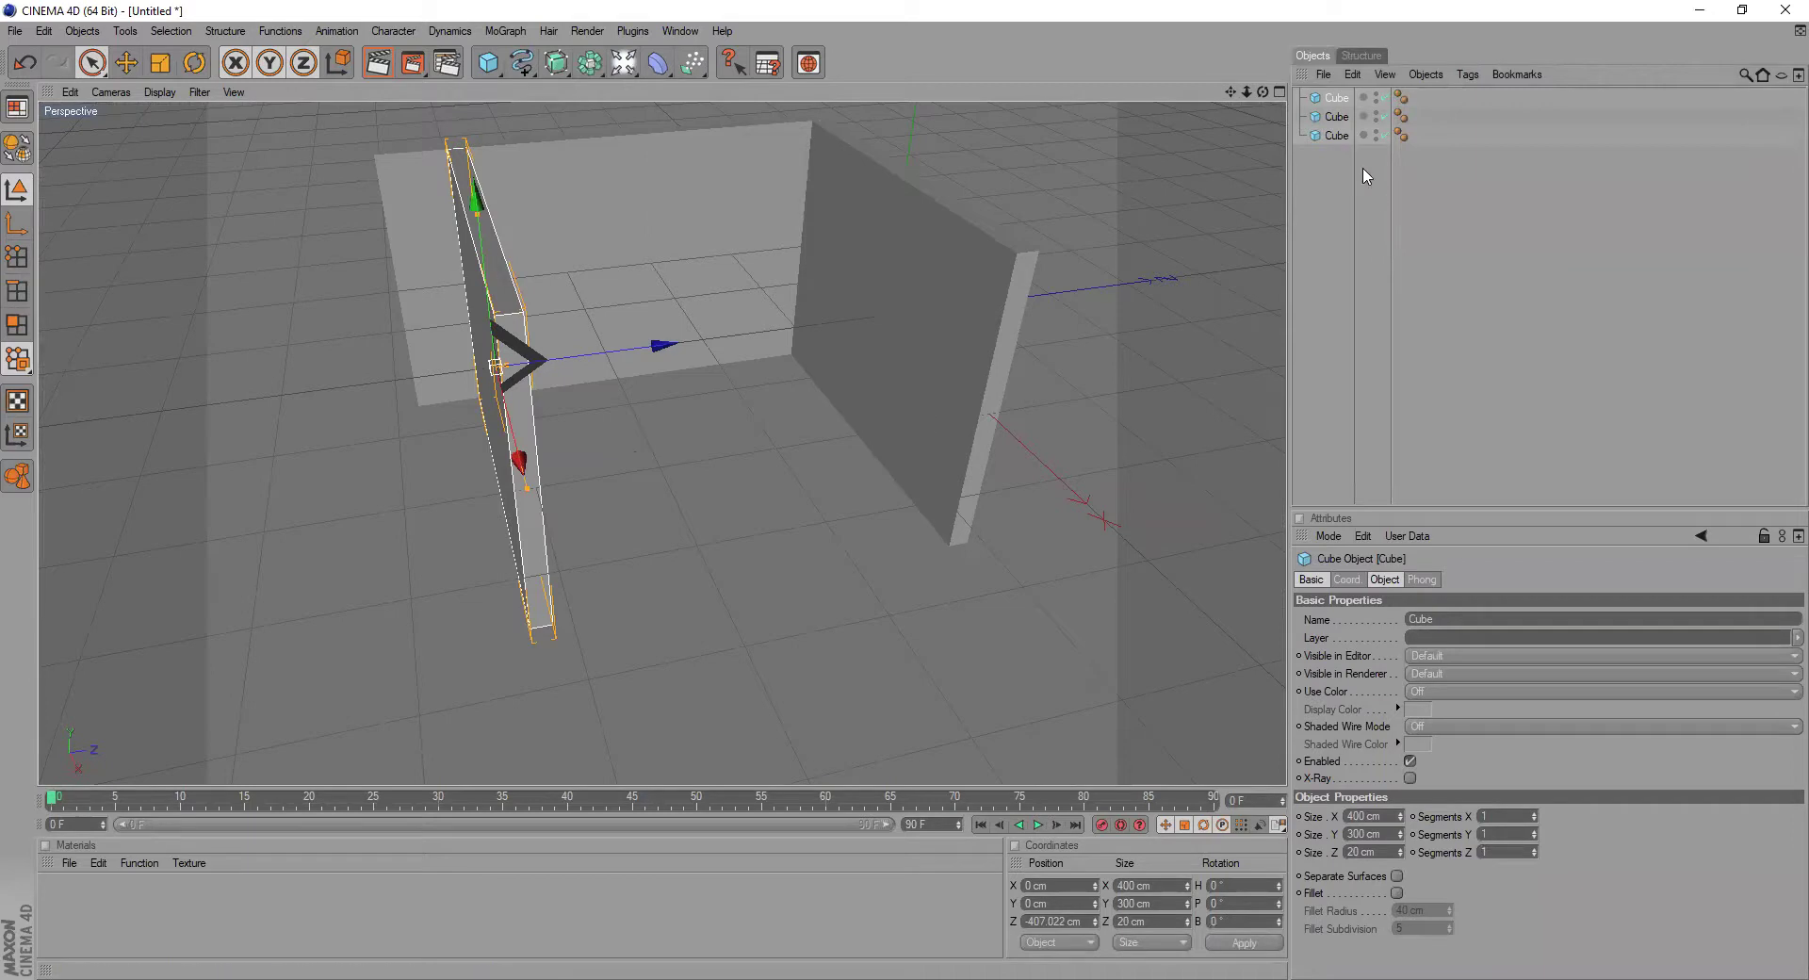
{"action": "key", "text": "ctrl+c"}
{"action": "key", "text": "ctrl+v"}
{"action": "left_click_drag", "start_coordinate": [618, 356], "coordinate": [791, 450]}
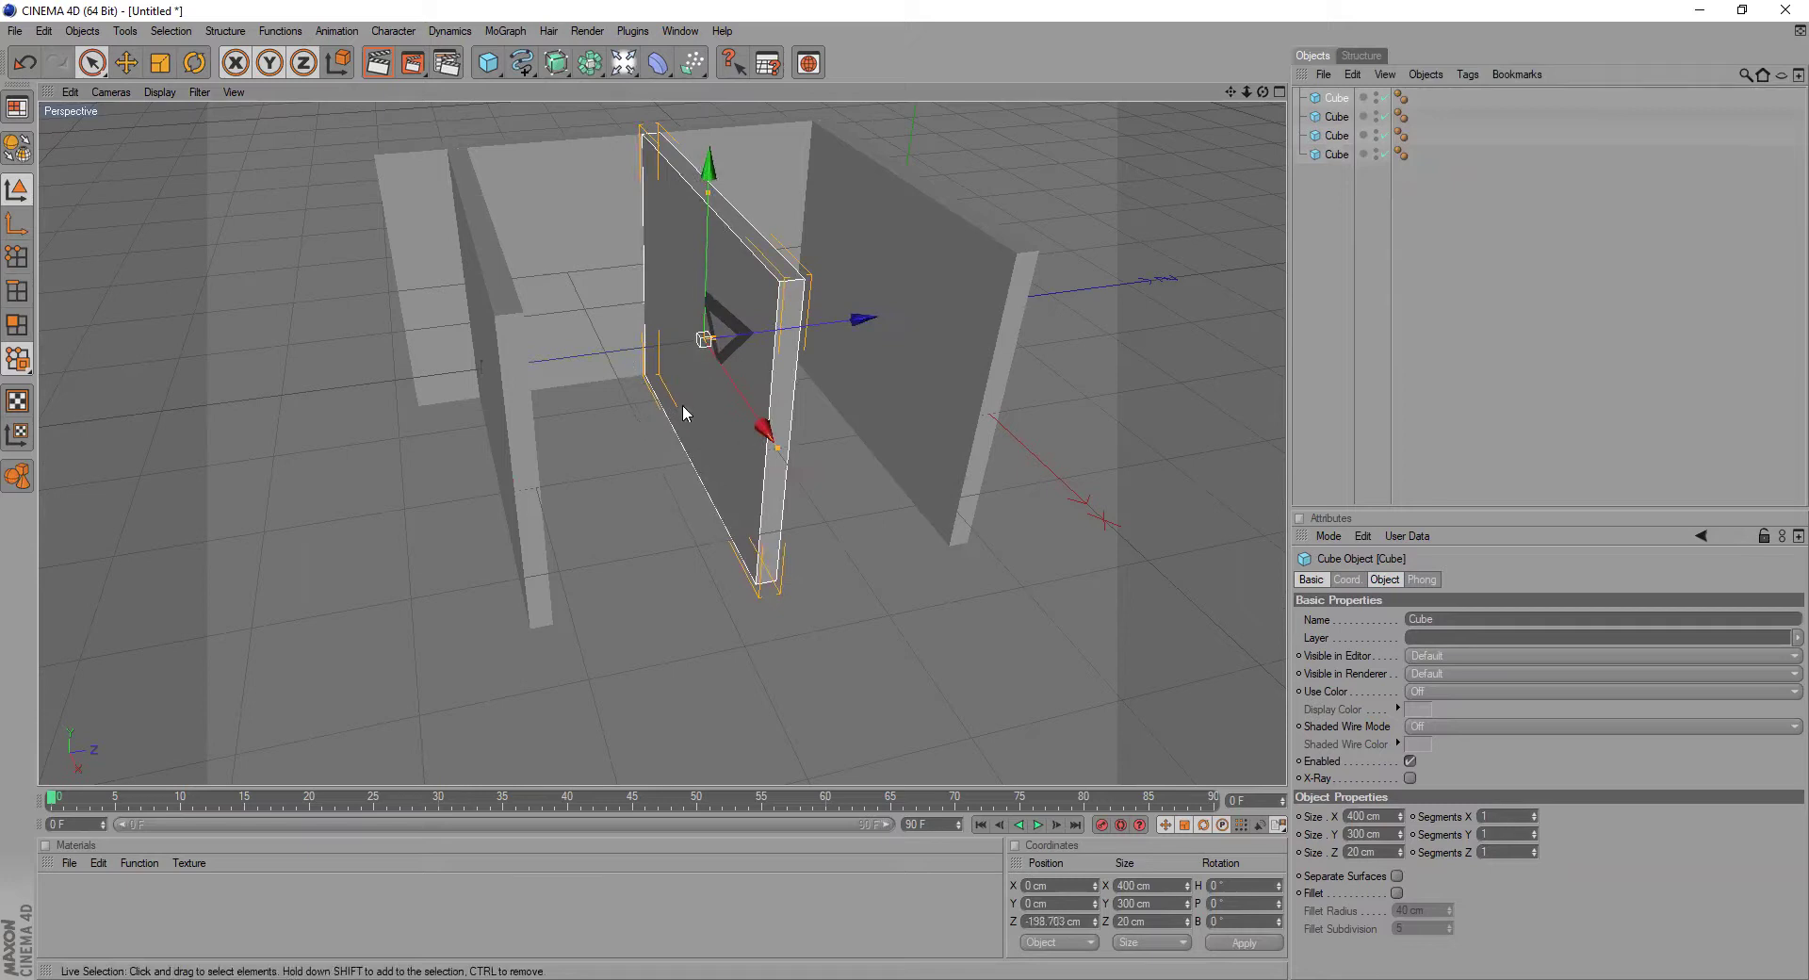
- Align the 400 cm wall near the side wall's free end flush with that end in the Top view, at Z about -480 cm
{"action": "middle_click", "coordinate": [708, 396]}
{"action": "middle_click", "coordinate": [932, 375]}
{"action": "scroll", "coordinate": [1023, 337], "scroll_direction": "up", "scroll_amount": 6}
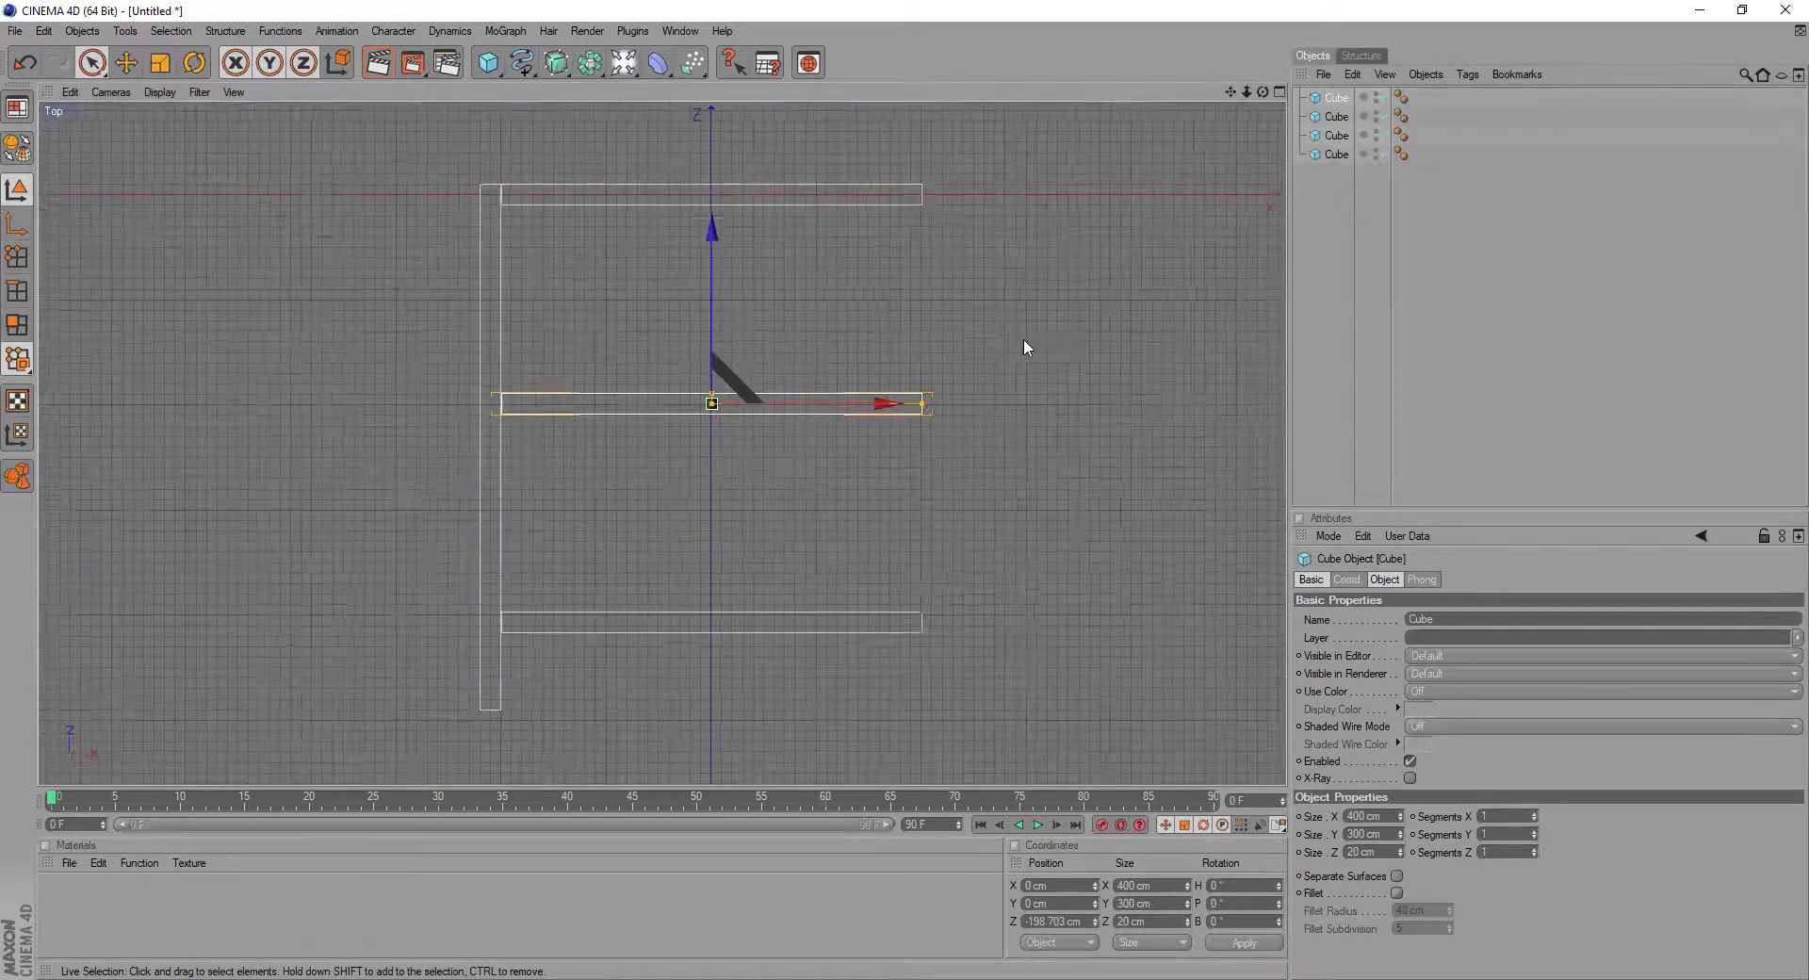
{"action": "left_click_drag", "start_coordinate": [1230, 92], "coordinate": [1297, 0]}
{"action": "left_click", "coordinate": [656, 406]}
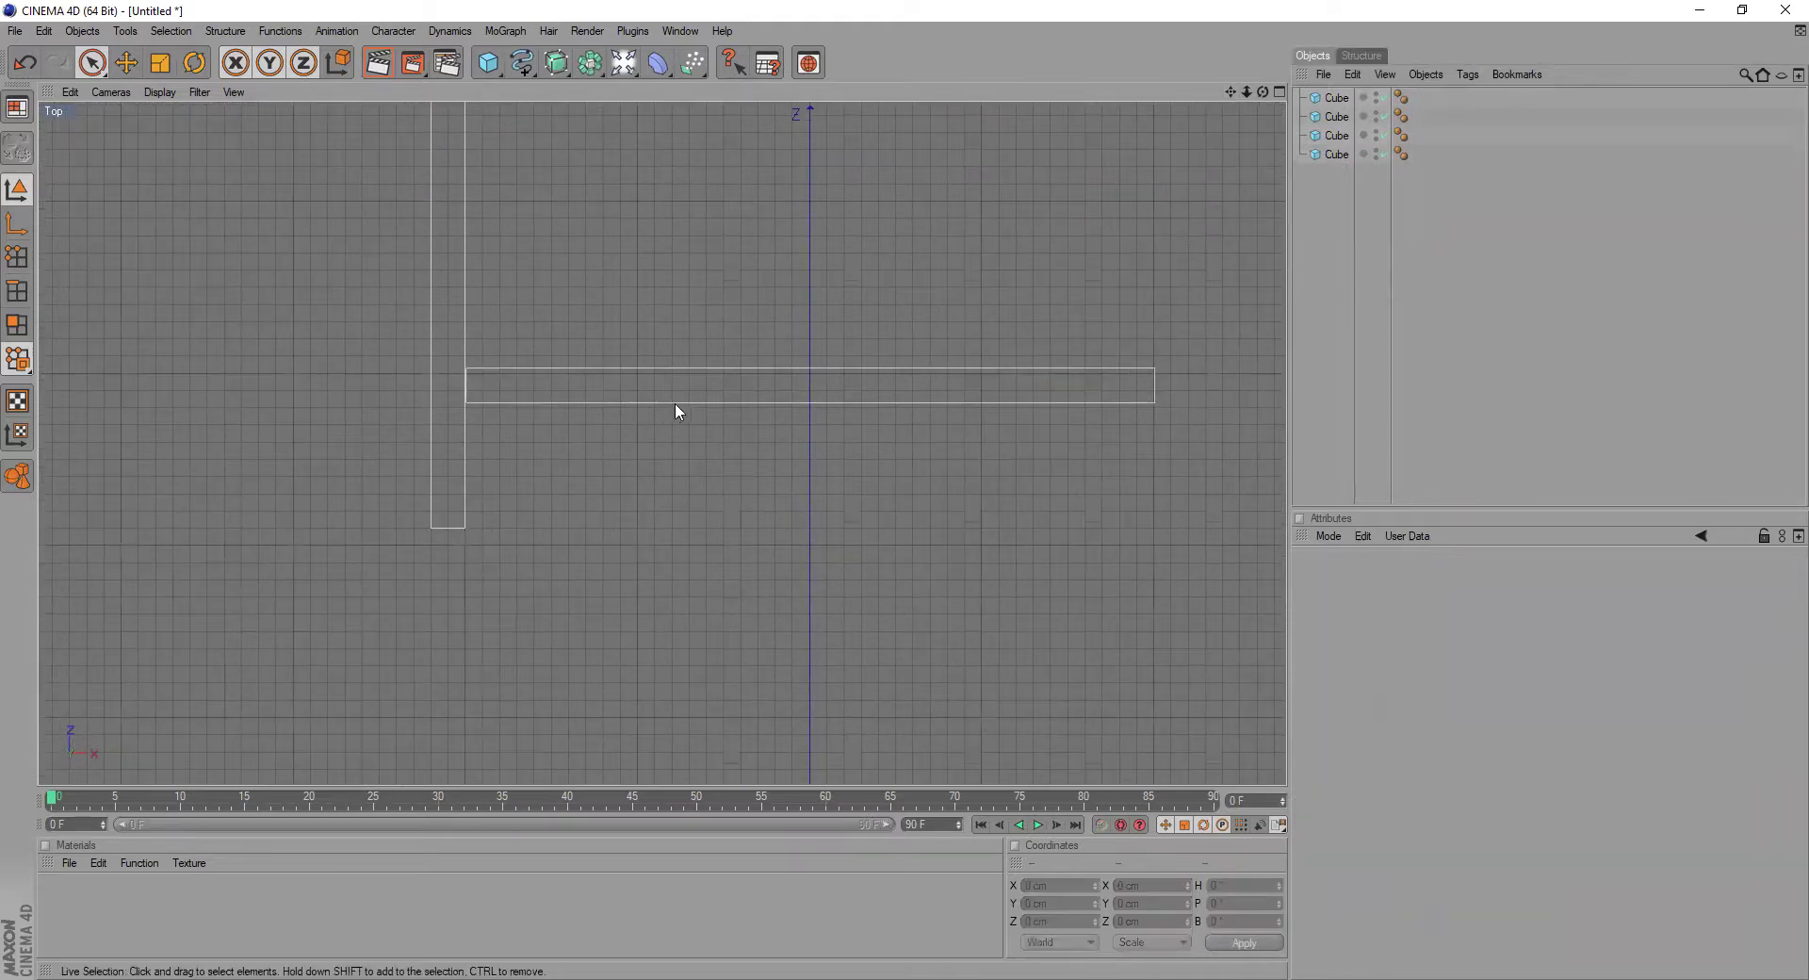
{"action": "left_click", "coordinate": [766, 399]}
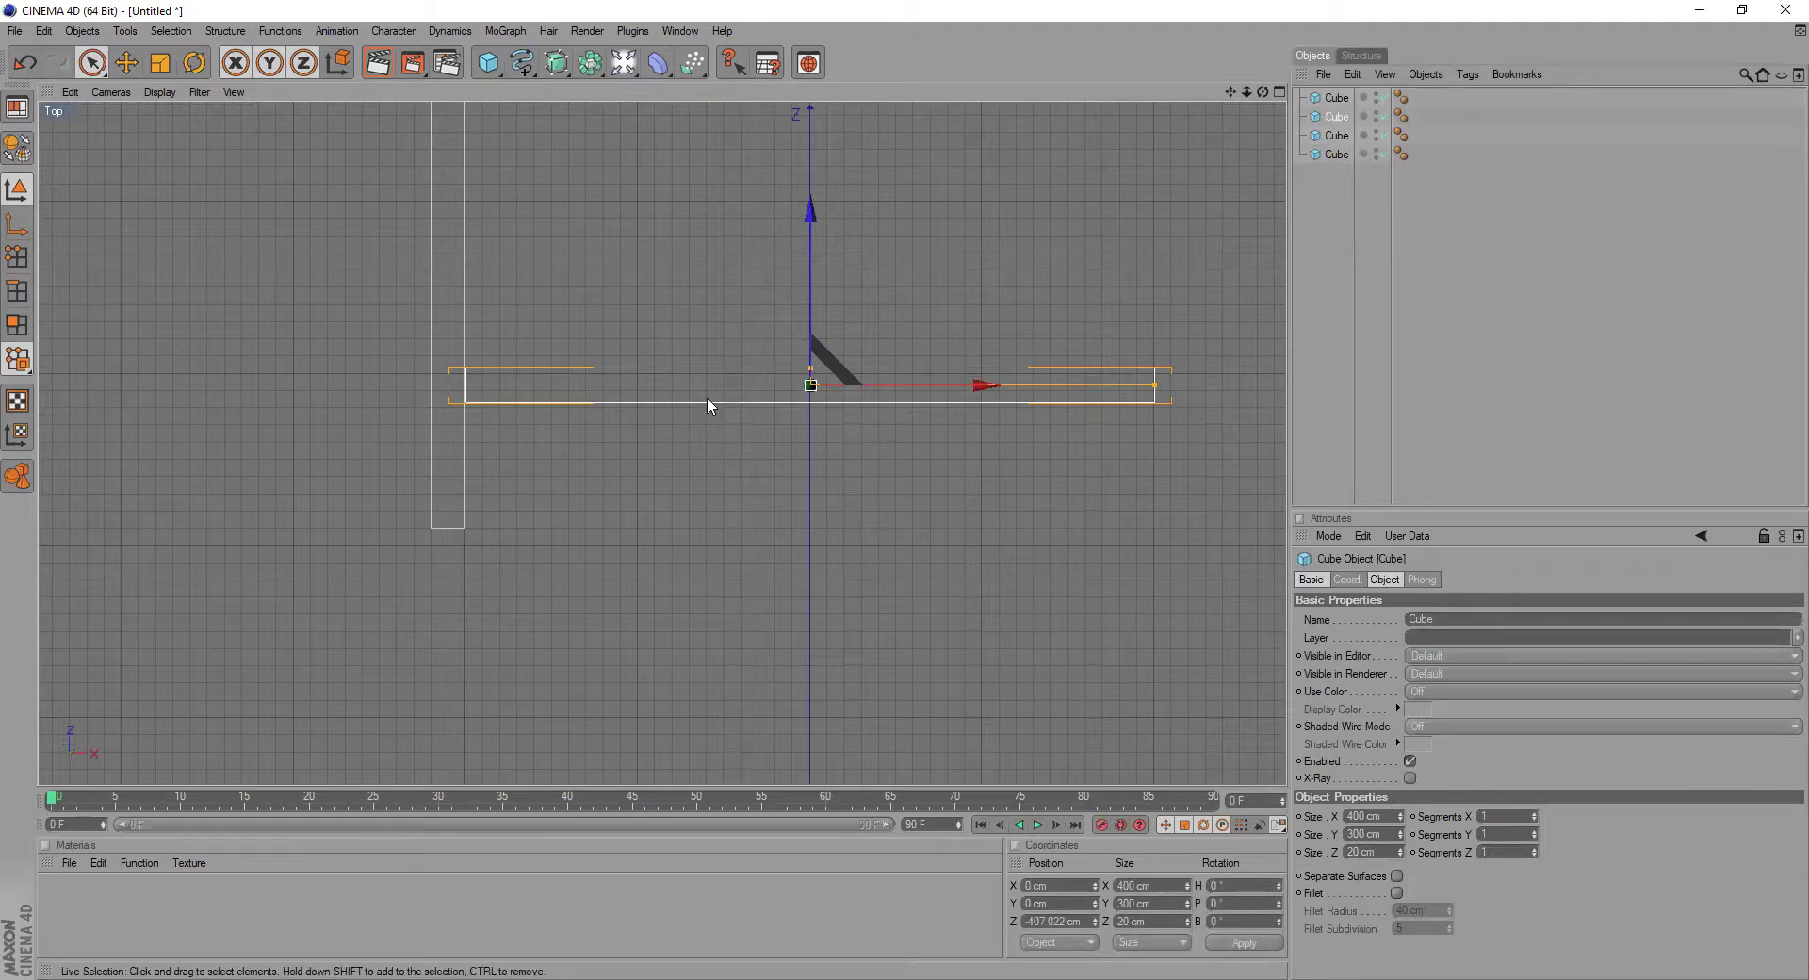
{"action": "scroll", "coordinate": [709, 399], "scroll_direction": "up", "scroll_amount": 2}
{"action": "left_click", "coordinate": [780, 455]}
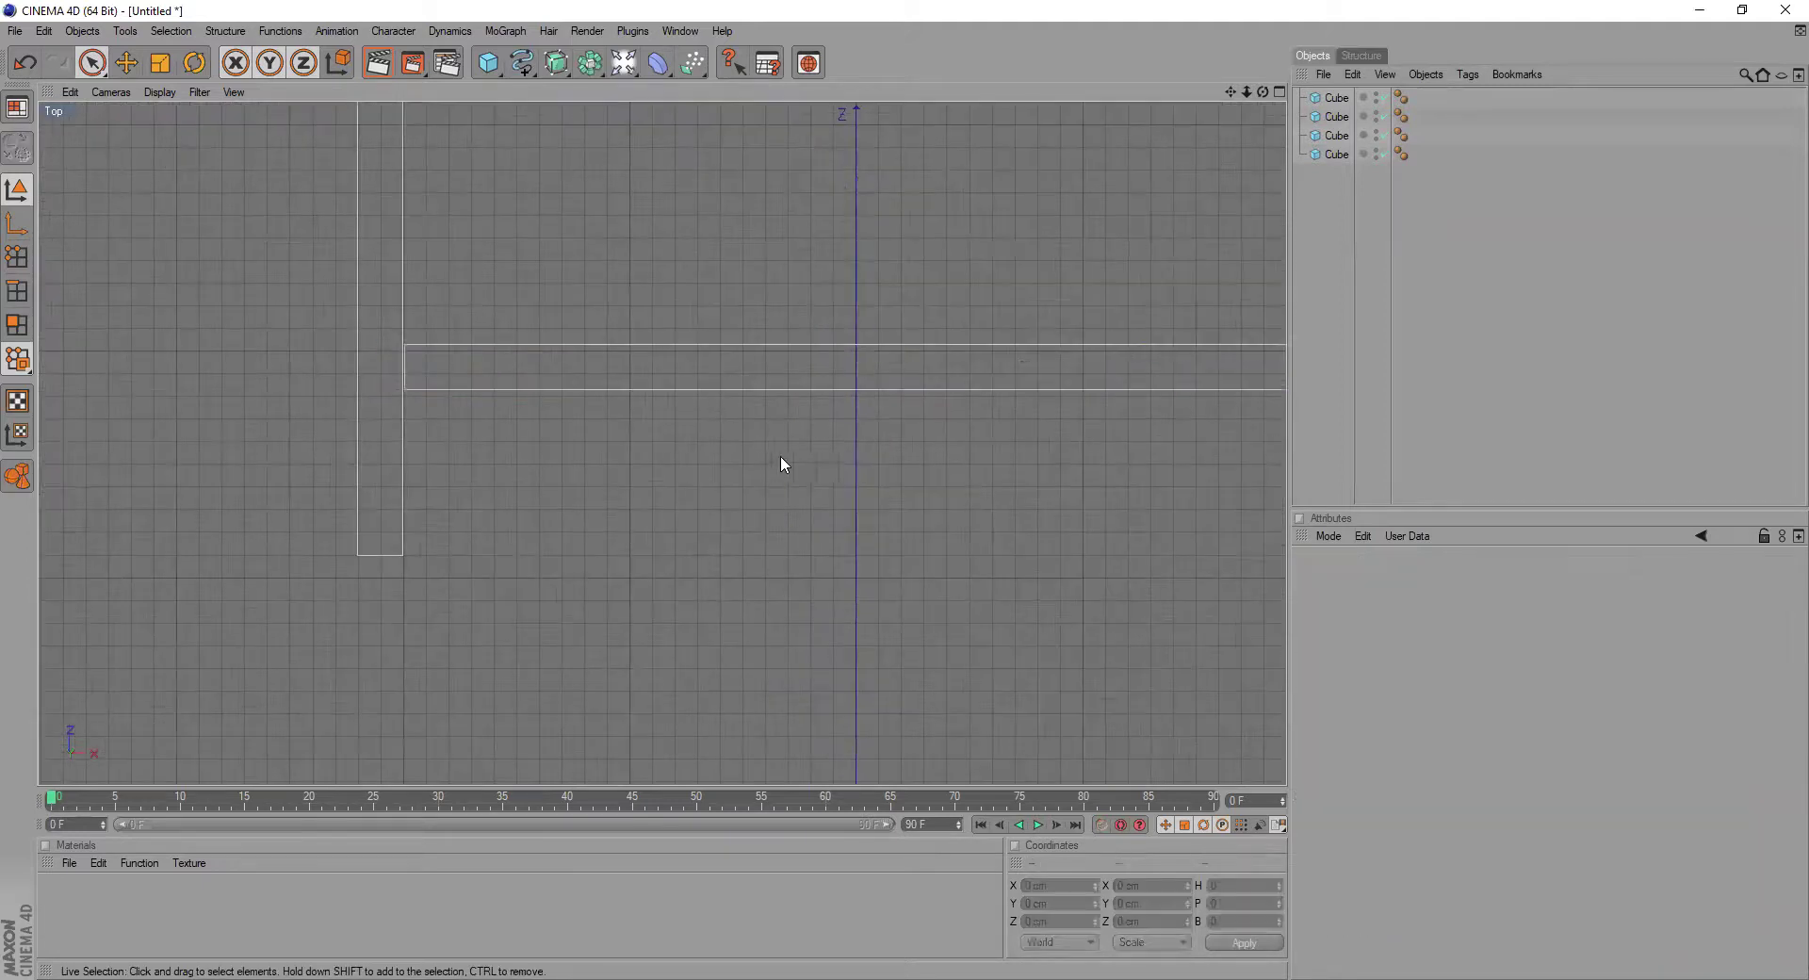
{"action": "left_click", "coordinate": [812, 394]}
{"action": "left_click_drag", "start_coordinate": [858, 297], "coordinate": [858, 462]}
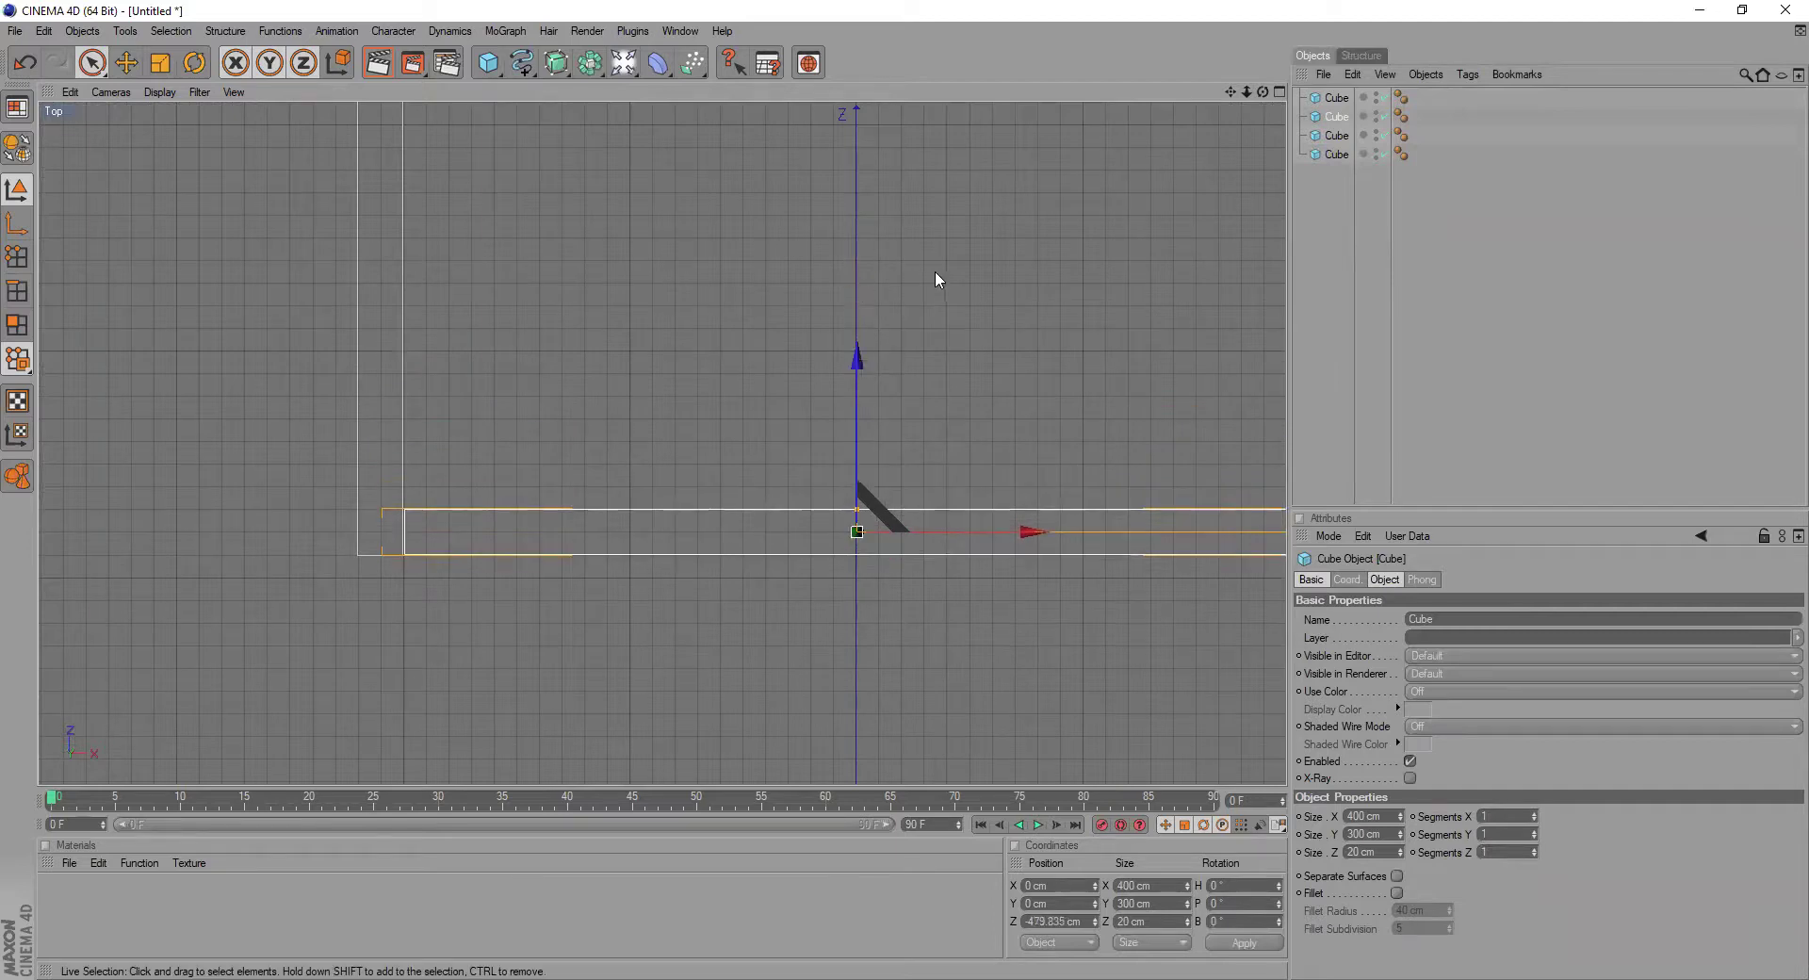
{"action": "left_click", "coordinate": [935, 271]}
- Delete the extra wall standing in the middle between the two parallel walls
{"action": "scroll", "coordinate": [861, 310], "scroll_direction": "down", "scroll_amount": 3}
{"action": "left_click_drag", "start_coordinate": [1230, 92], "coordinate": [1188, 322]}
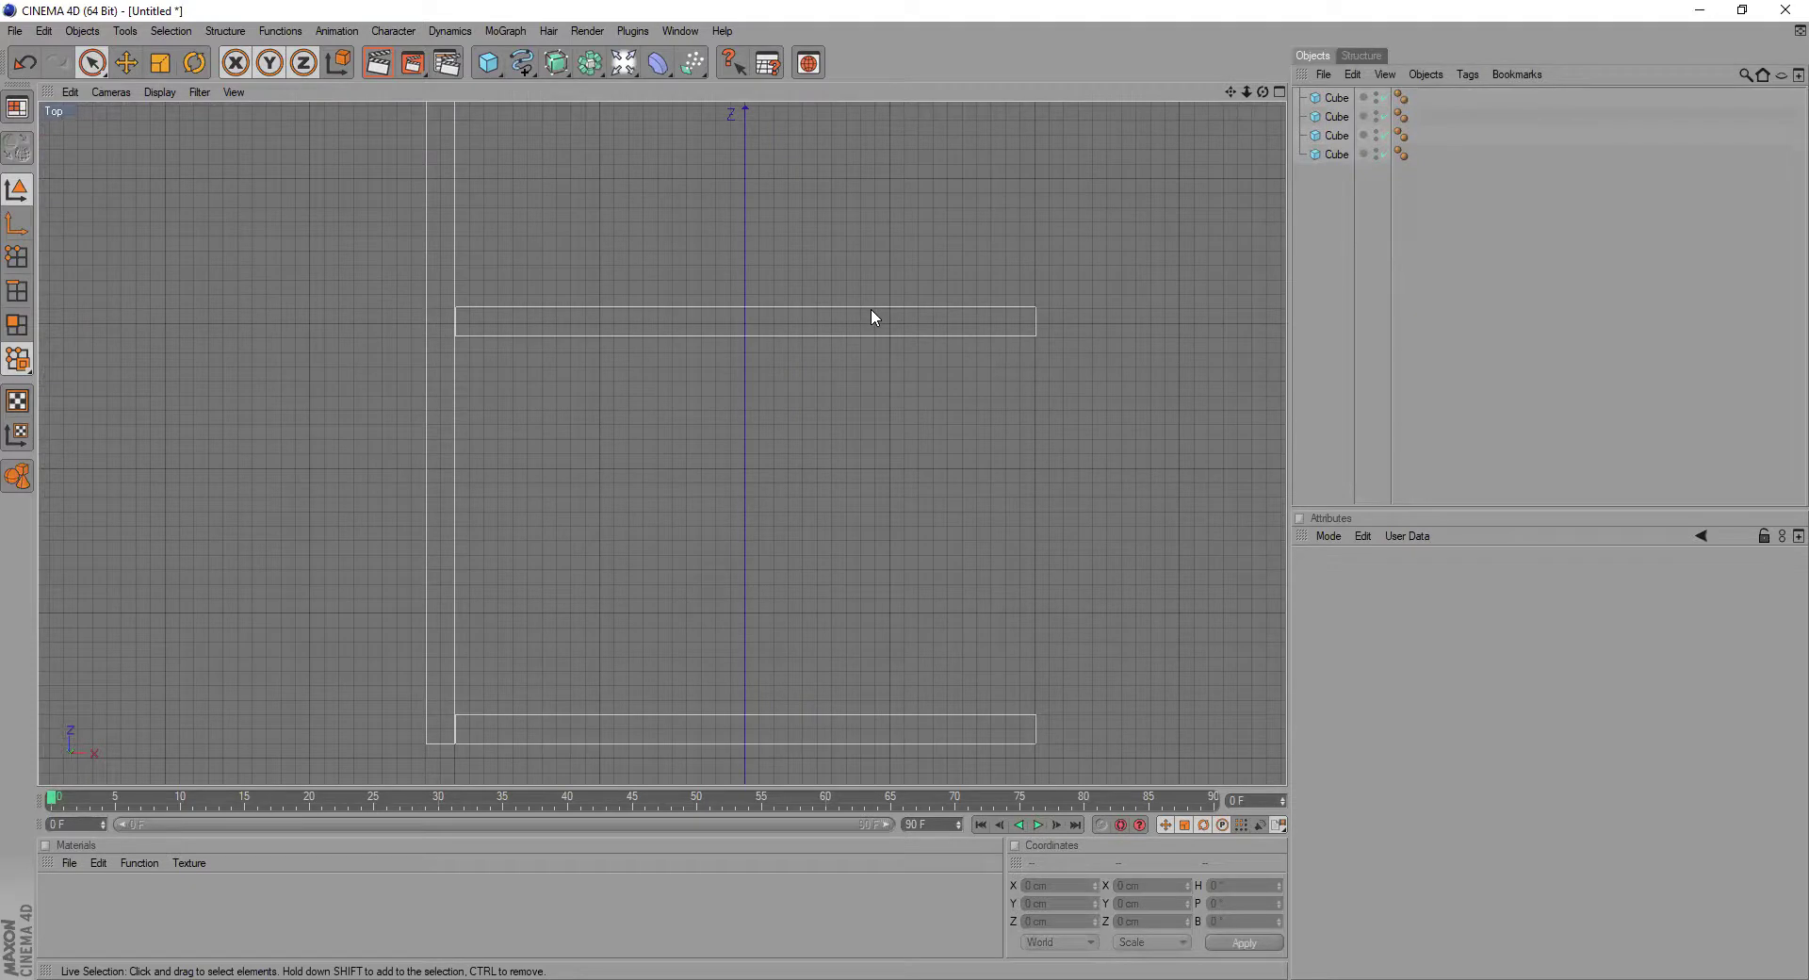
{"action": "left_click", "coordinate": [870, 308]}
{"action": "key", "text": "Delete"}
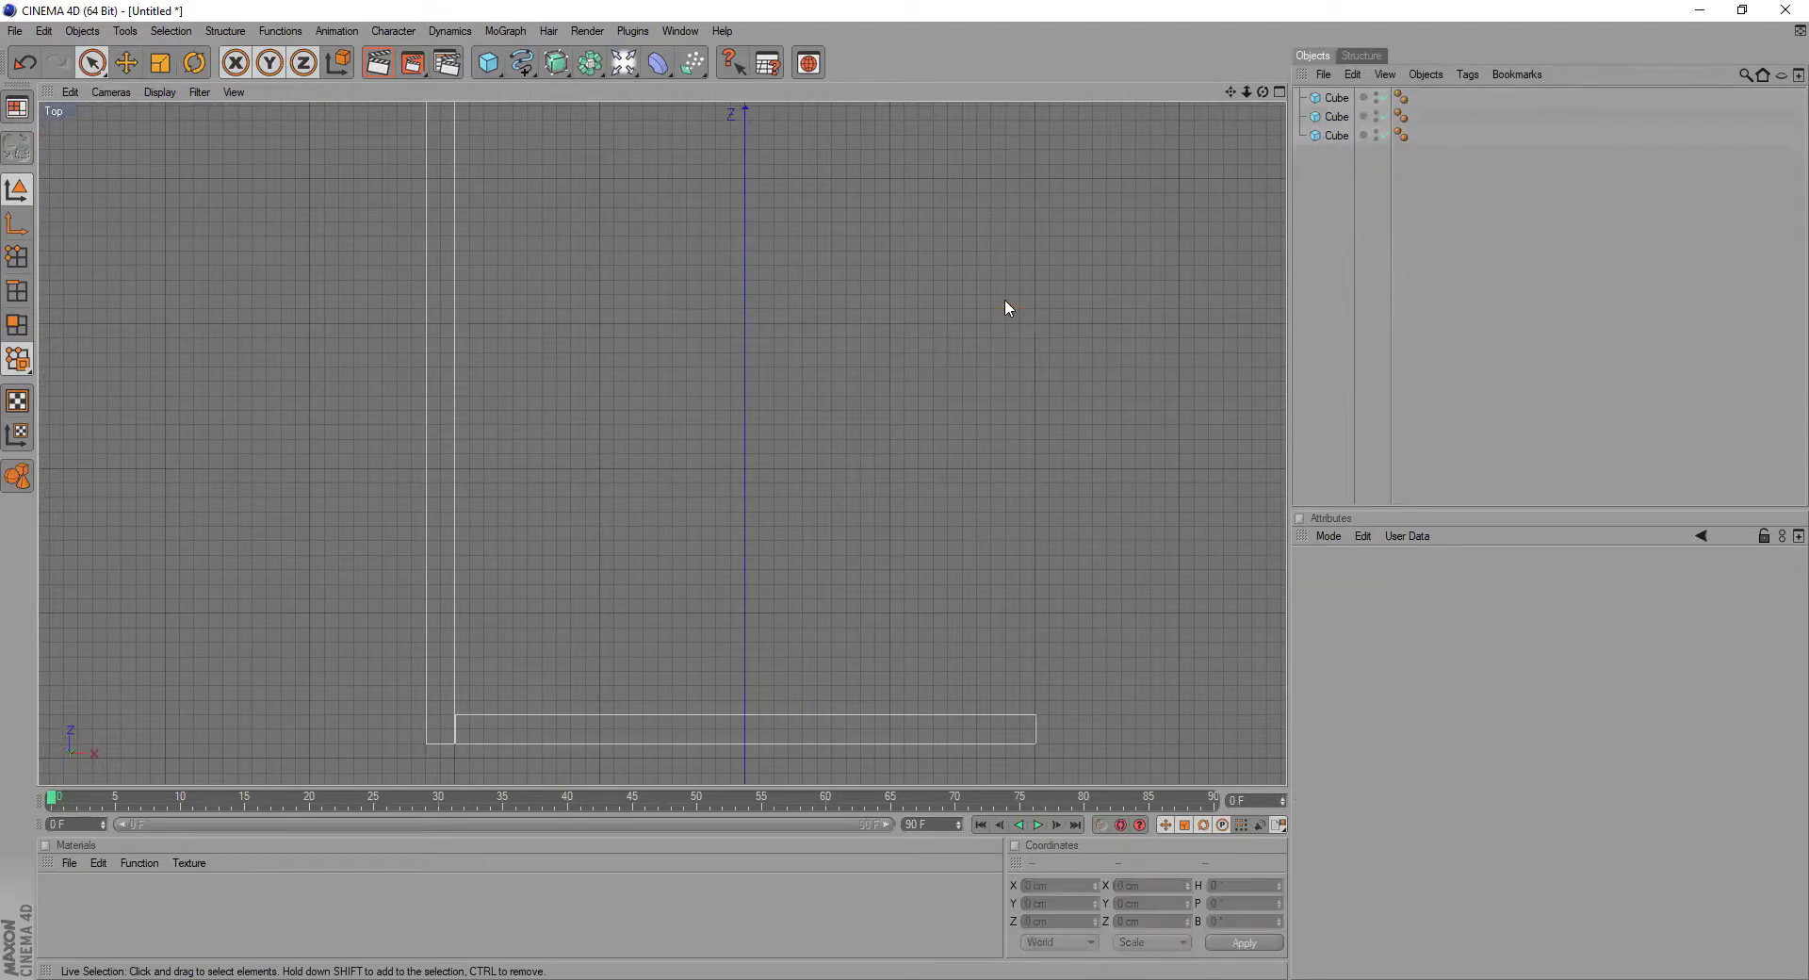
- Nudge the two parallel walls along X against the side wall in the Perspective view, to about -2 cm and -3.4 cm
{"action": "left_click", "coordinate": [1277, 91]}
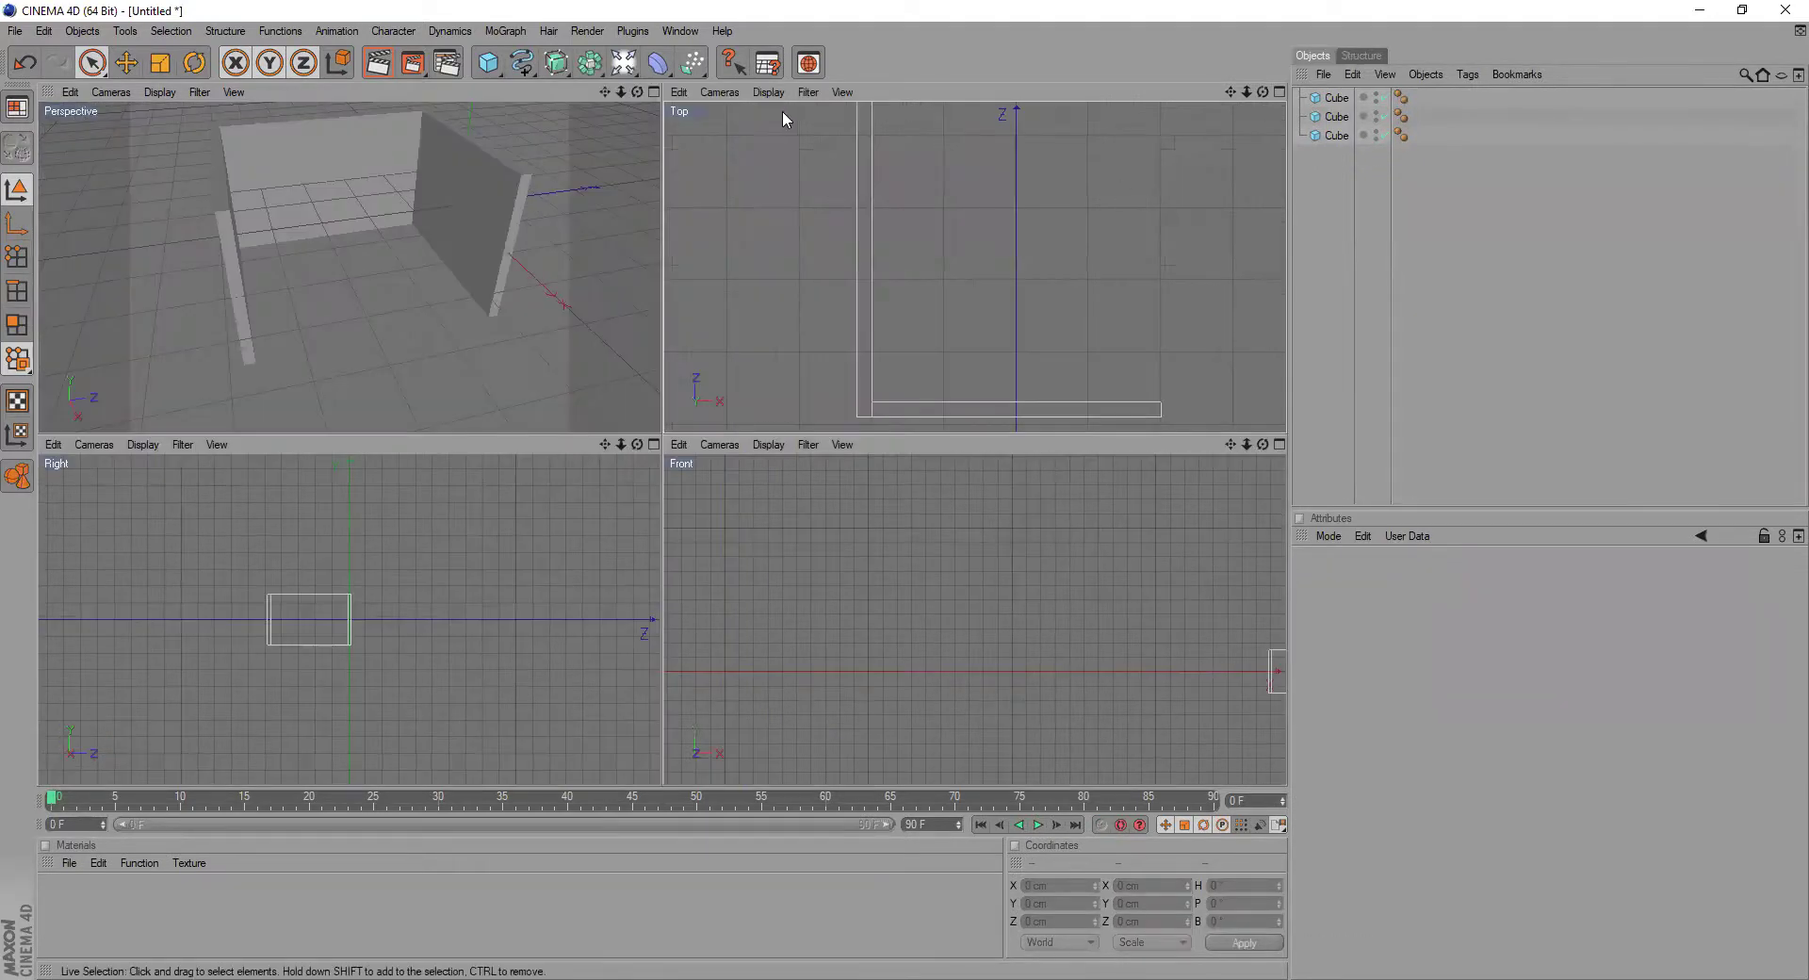
{"action": "left_click", "coordinate": [649, 92]}
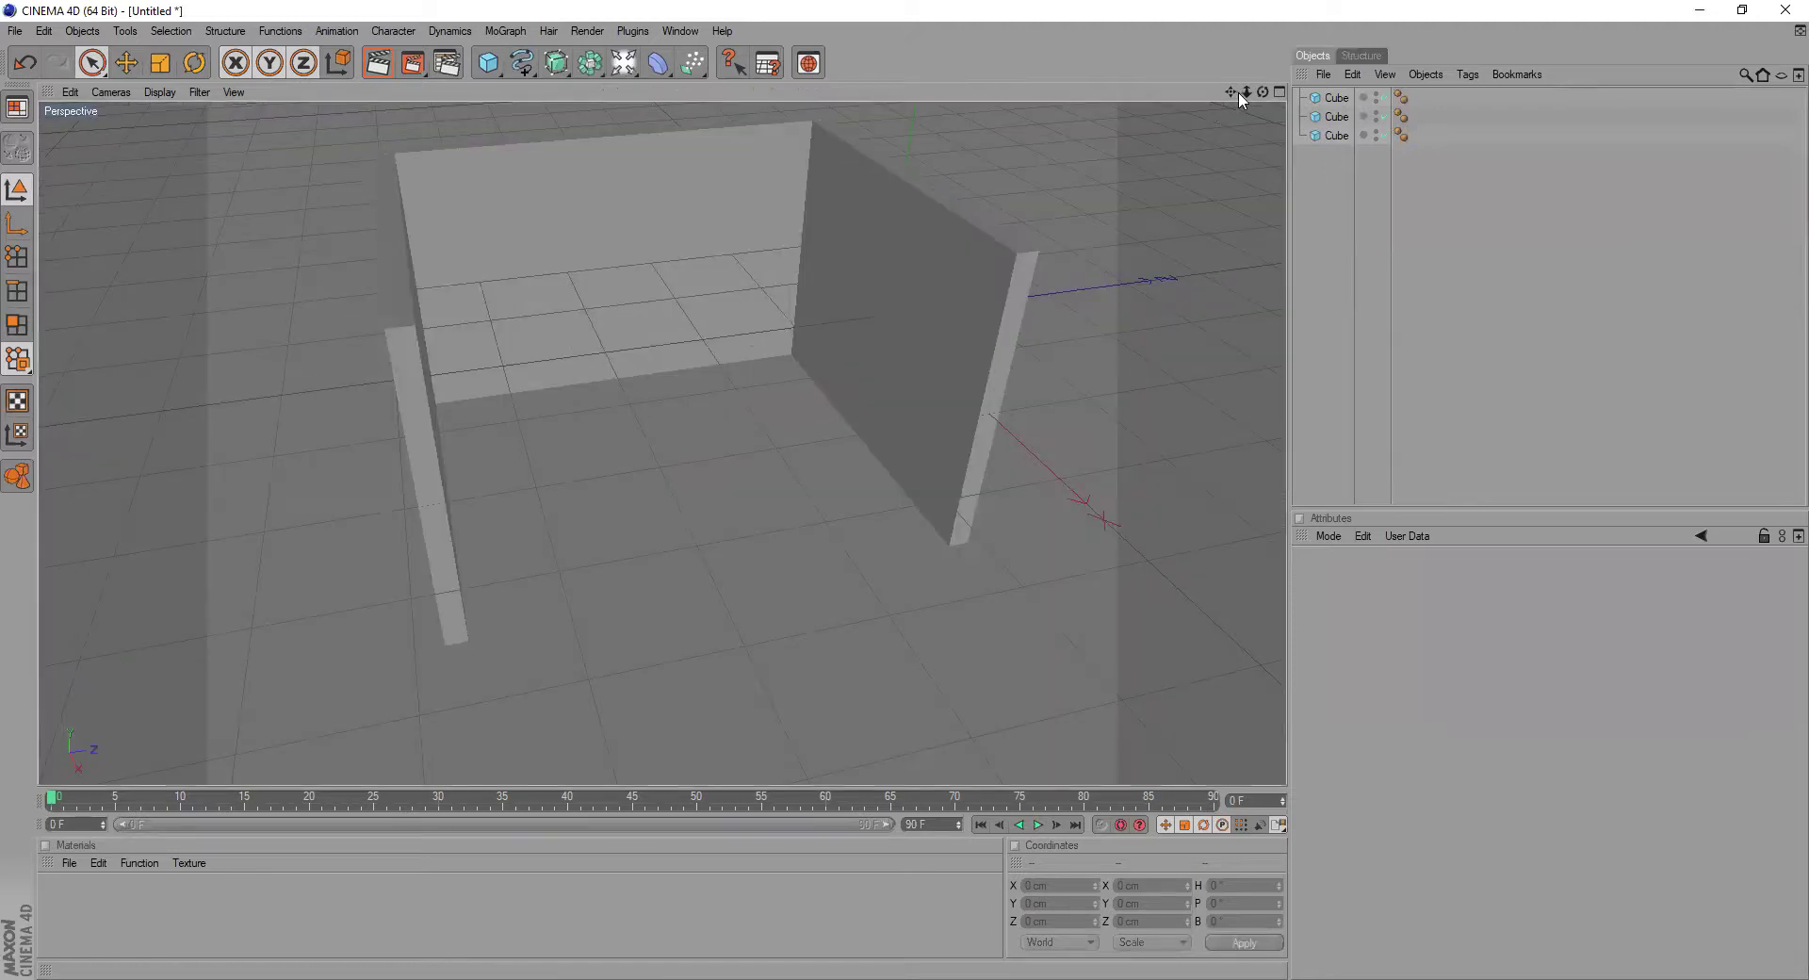
{"action": "left_click_drag", "start_coordinate": [1263, 92], "coordinate": [1423, 137]}
{"action": "left_click_drag", "start_coordinate": [440, 331], "coordinate": [440, 420], "text": "alt"}
{"action": "left_click", "coordinate": [399, 428]}
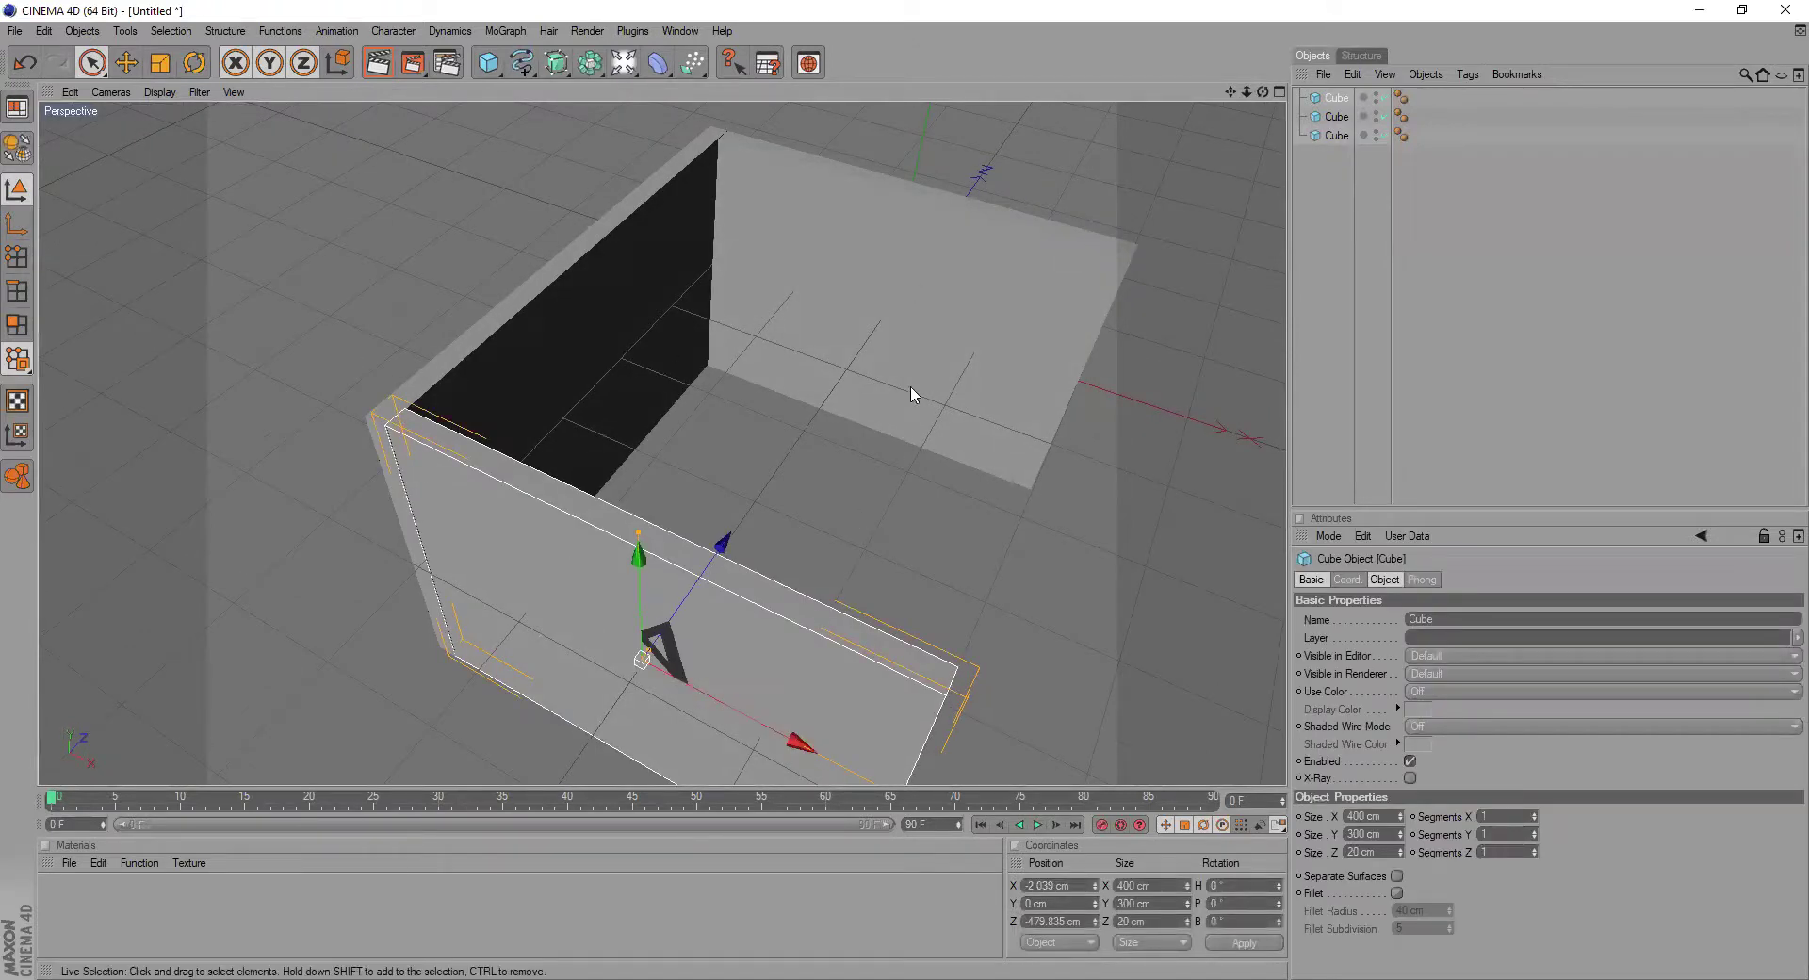
{"action": "left_click", "coordinate": [931, 288]}
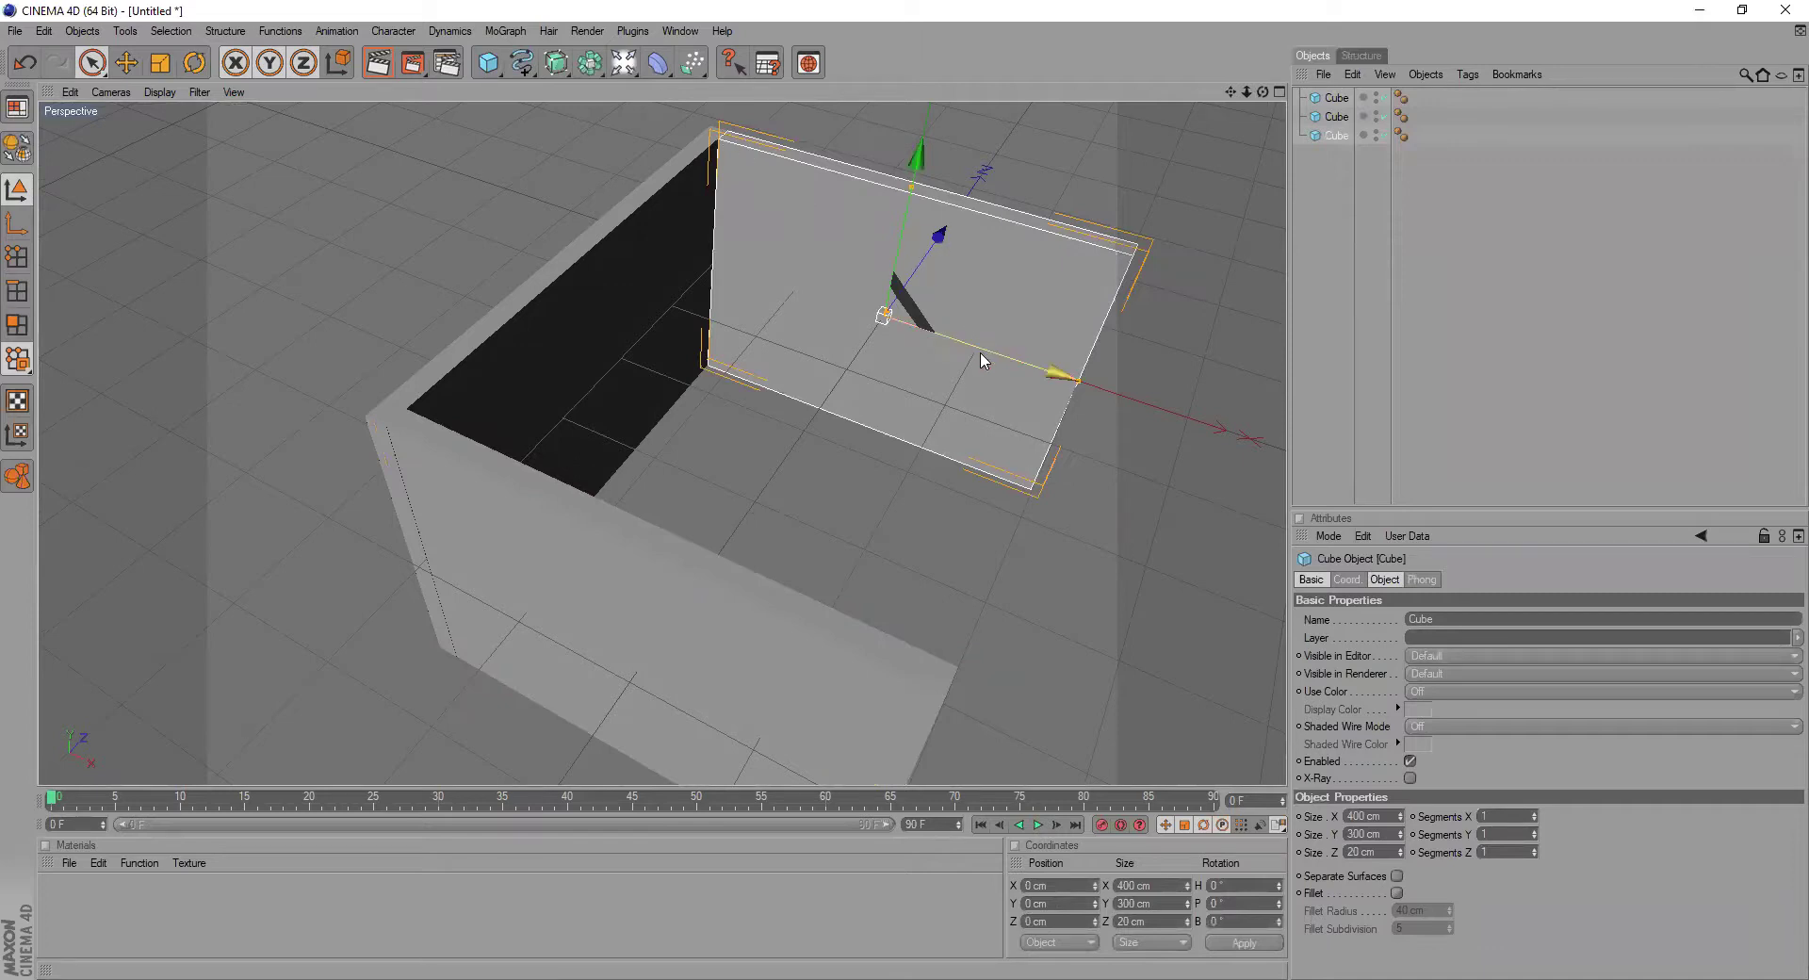
{"action": "left_click", "coordinate": [880, 557]}
- Add a plane as the floor and move it between the walls along Z to about -167 cm
{"action": "left_click_drag", "start_coordinate": [488, 63], "coordinate": [659, 116]}
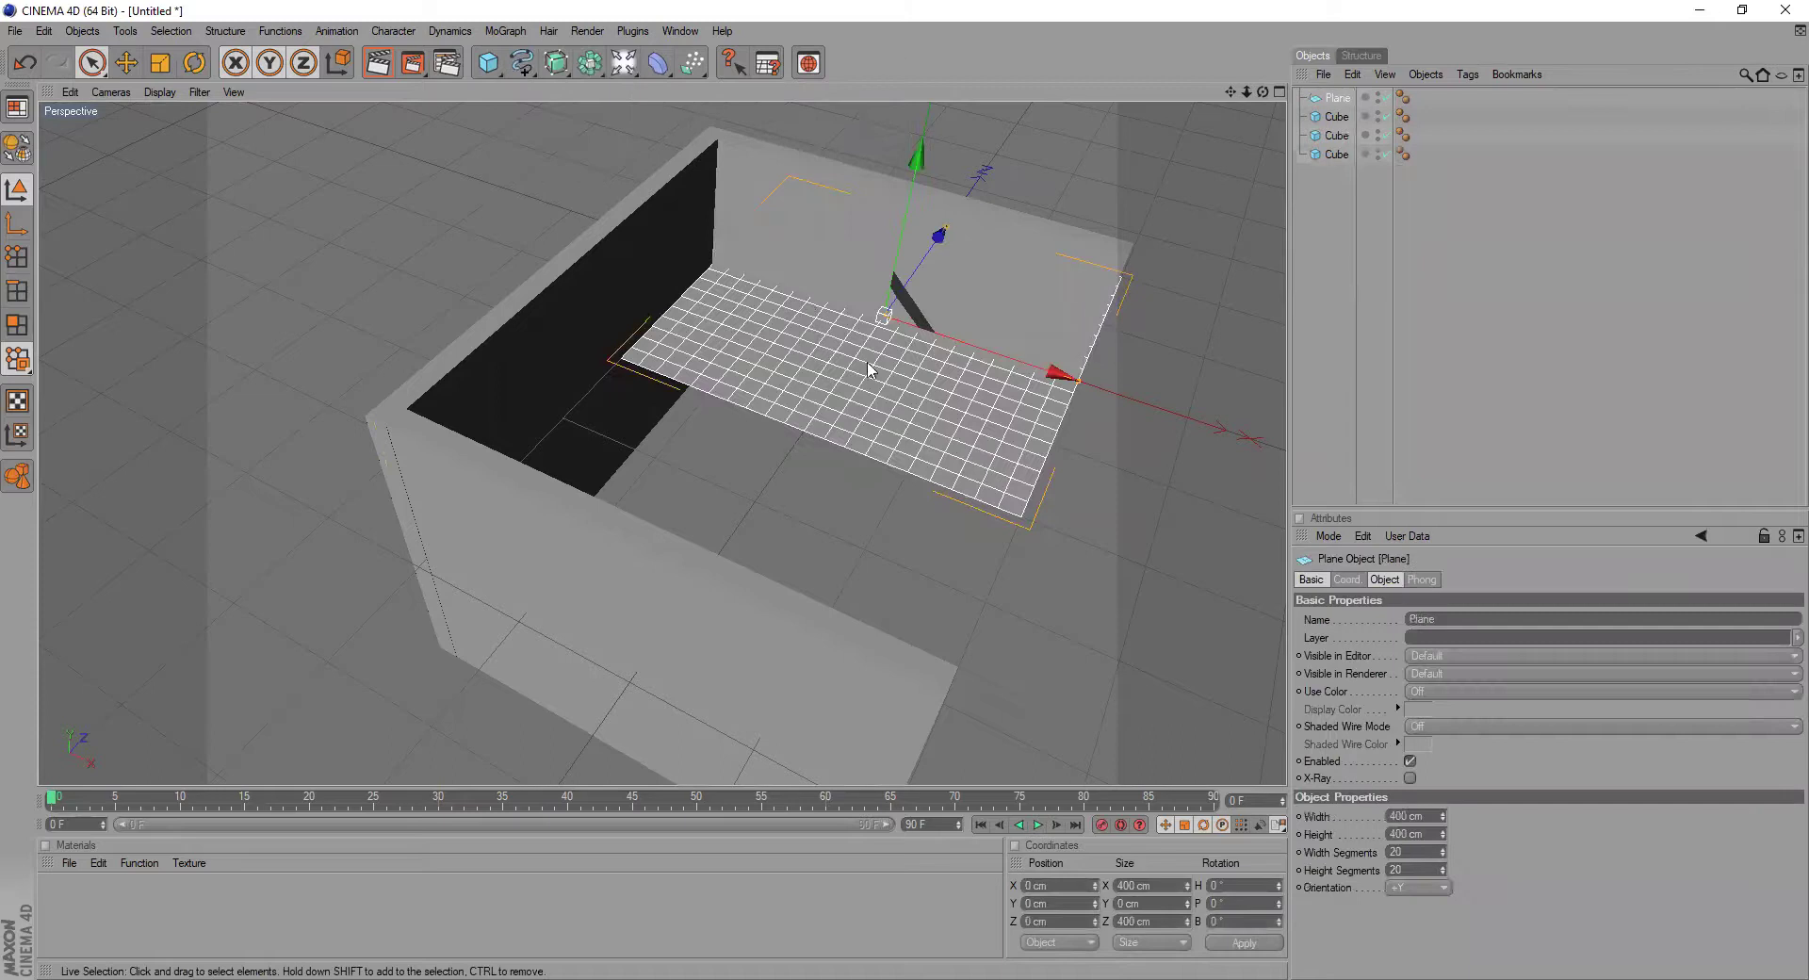
{"action": "left_click_drag", "start_coordinate": [935, 239], "coordinate": [876, 325]}
{"action": "middle_click", "coordinate": [959, 247]}
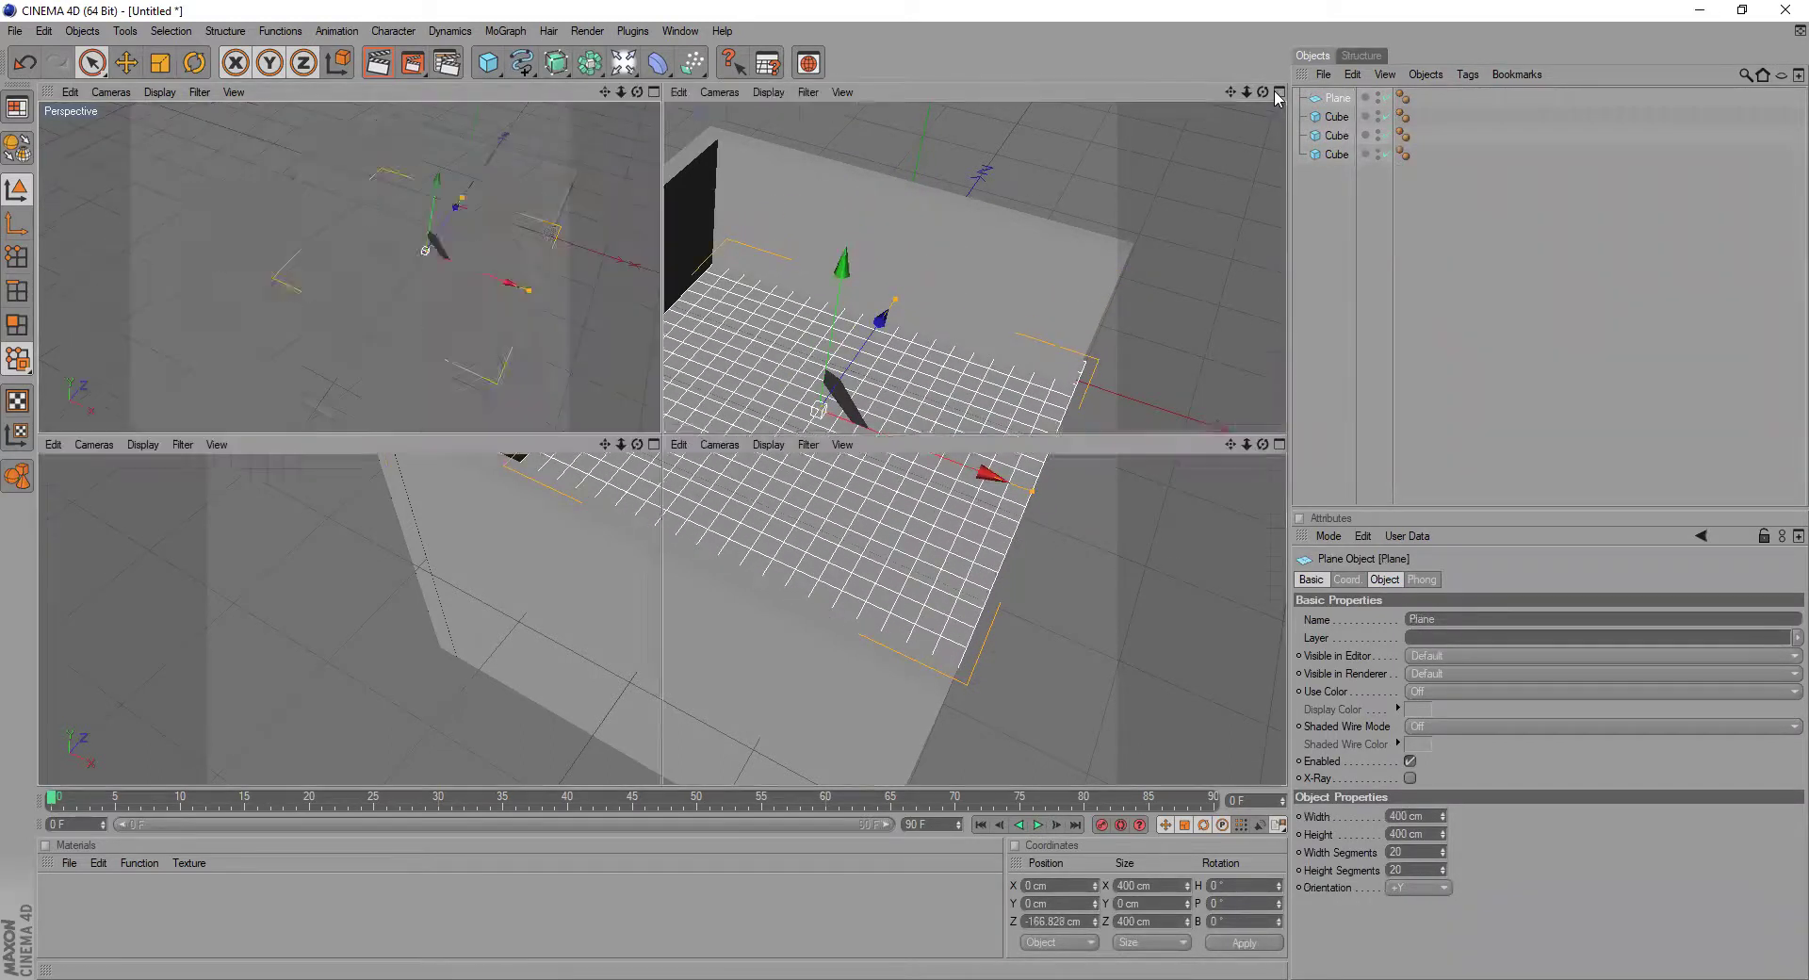
{"action": "middle_click", "coordinate": [931, 235]}
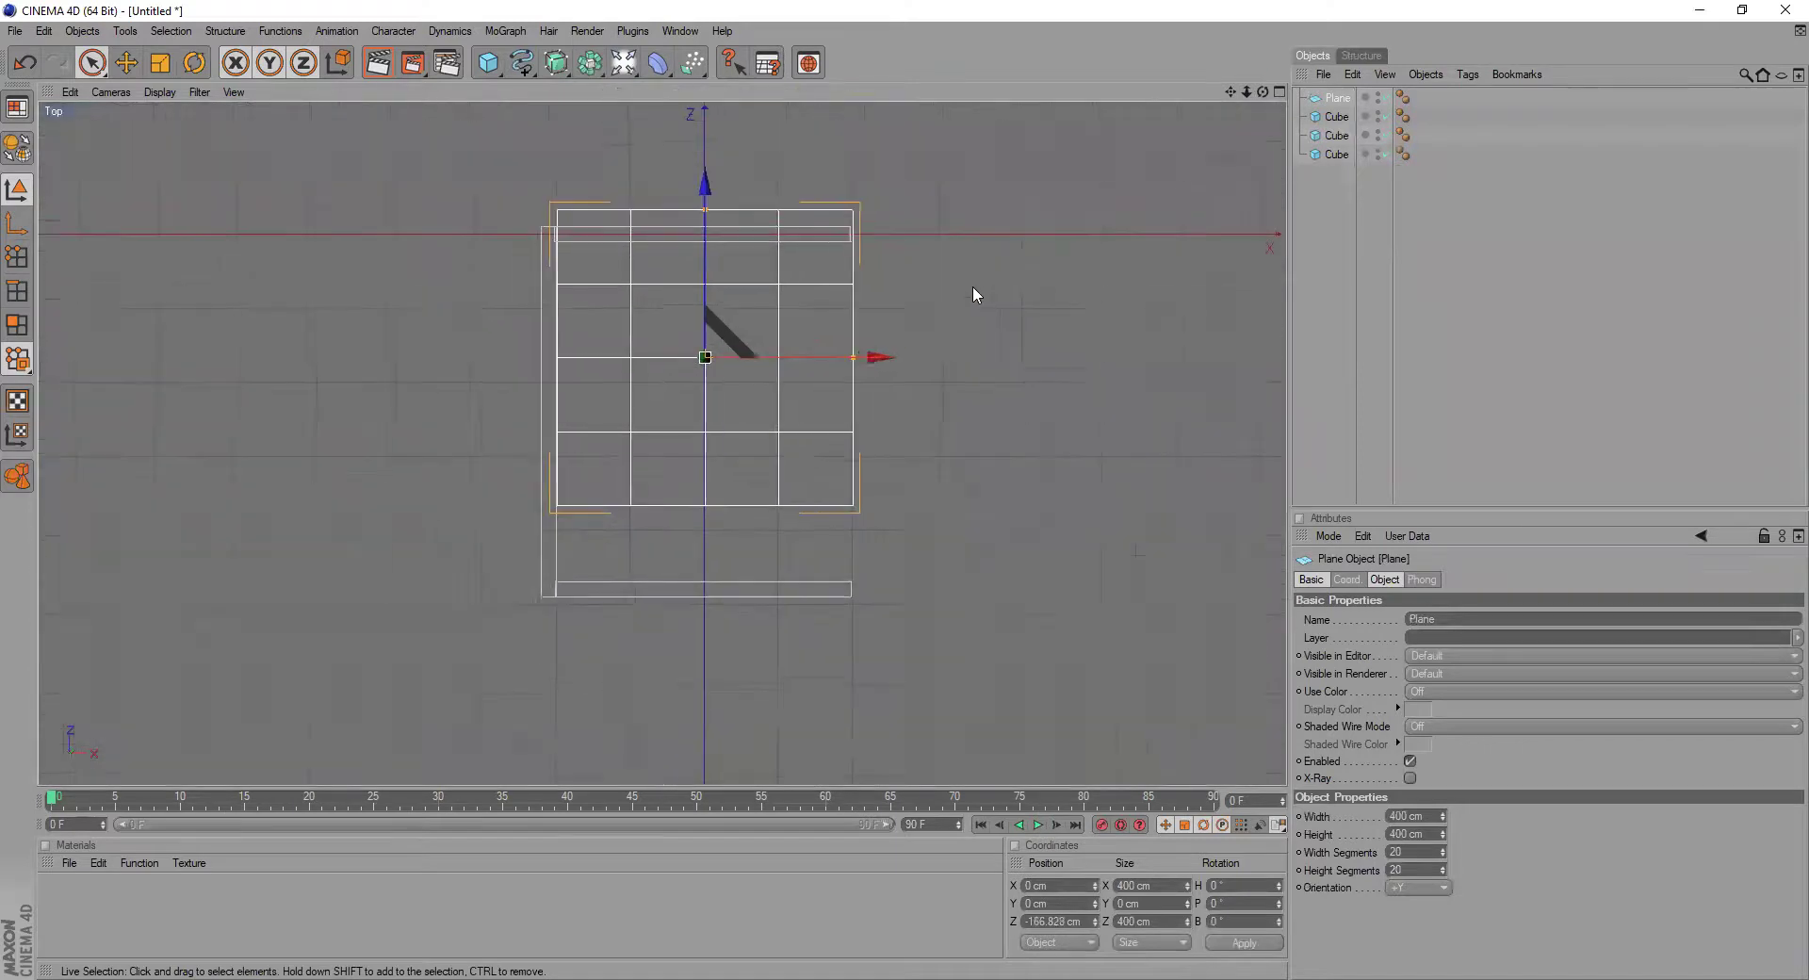
- Check the wall sizes in the Top view and set the floor plane's width to 300 cm and height to 500 cm
{"action": "left_click", "coordinate": [767, 604]}
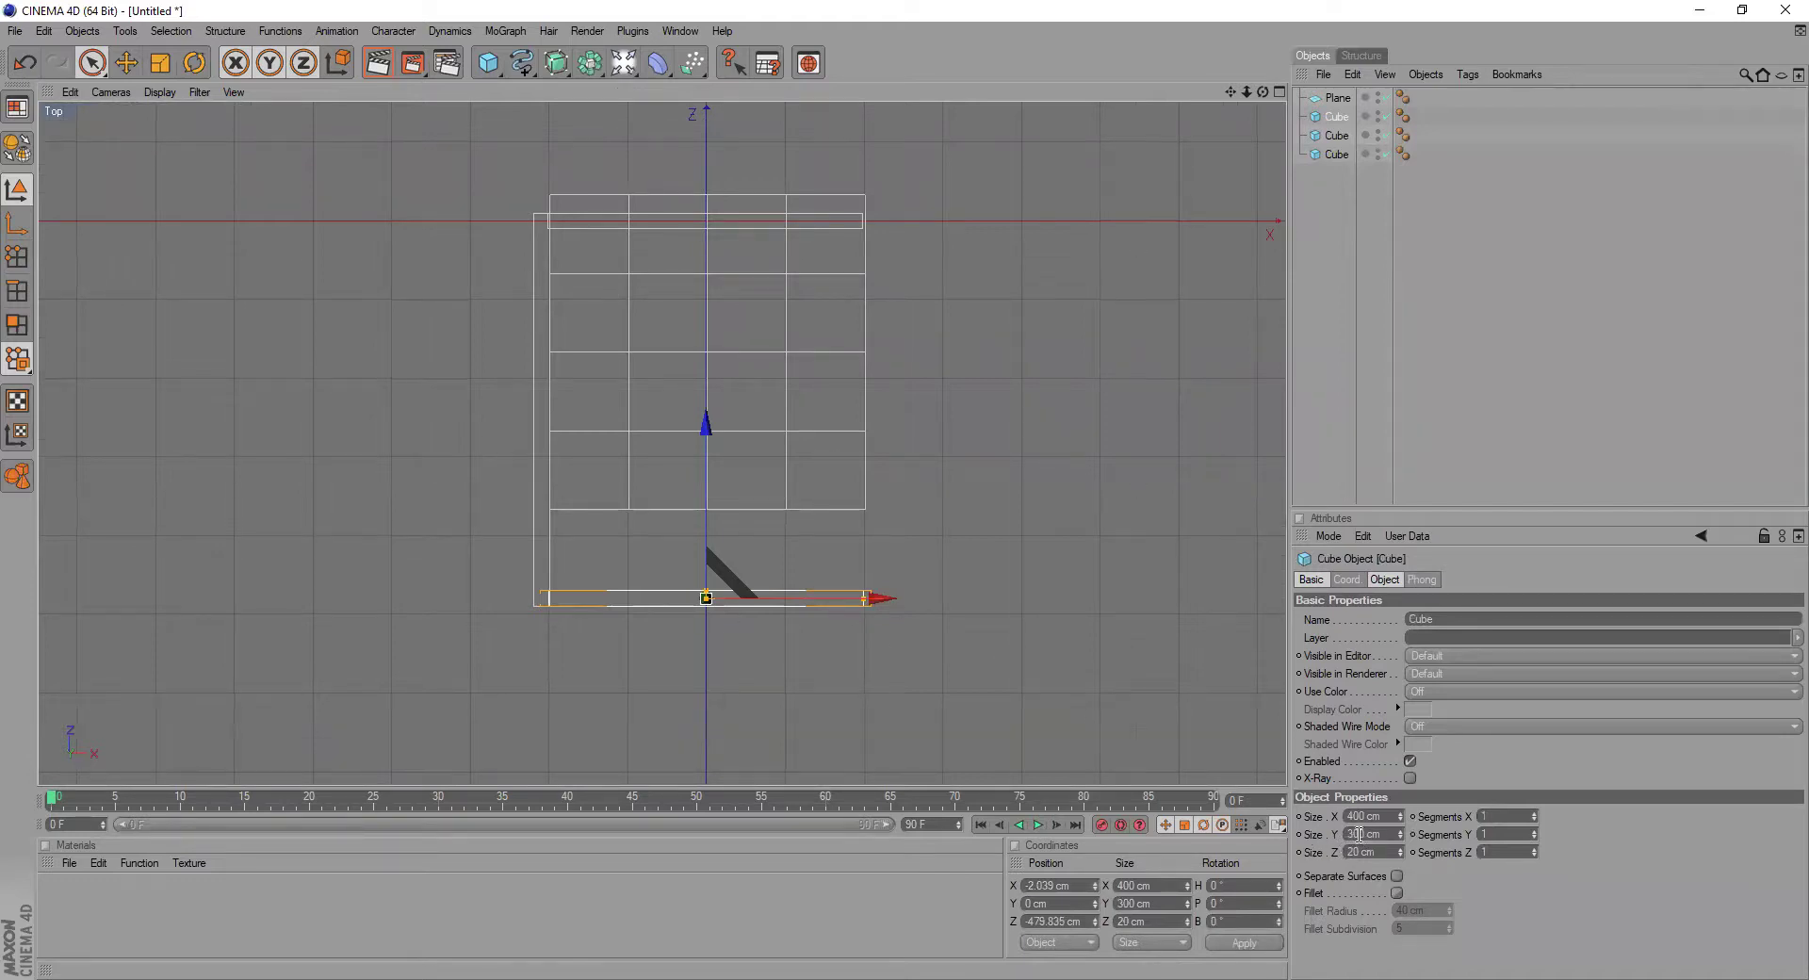
{"action": "left_click", "coordinate": [794, 349]}
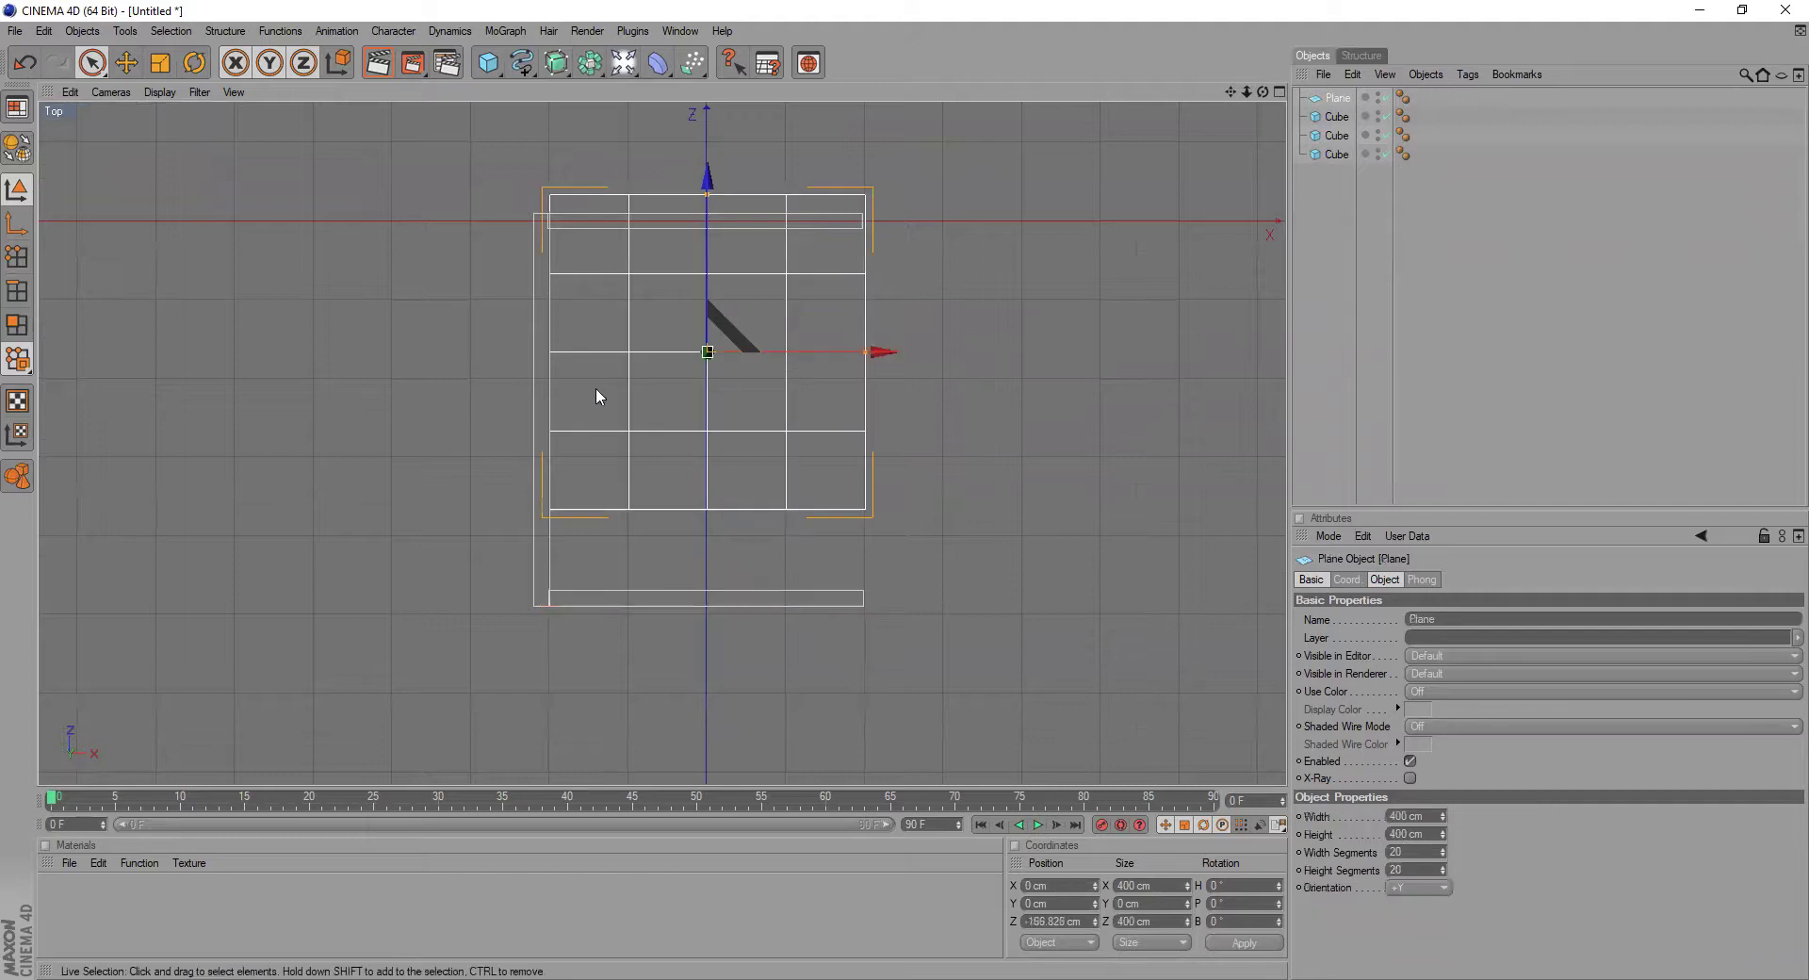
{"action": "left_click", "coordinate": [529, 540]}
{"action": "left_click", "coordinate": [535, 536]}
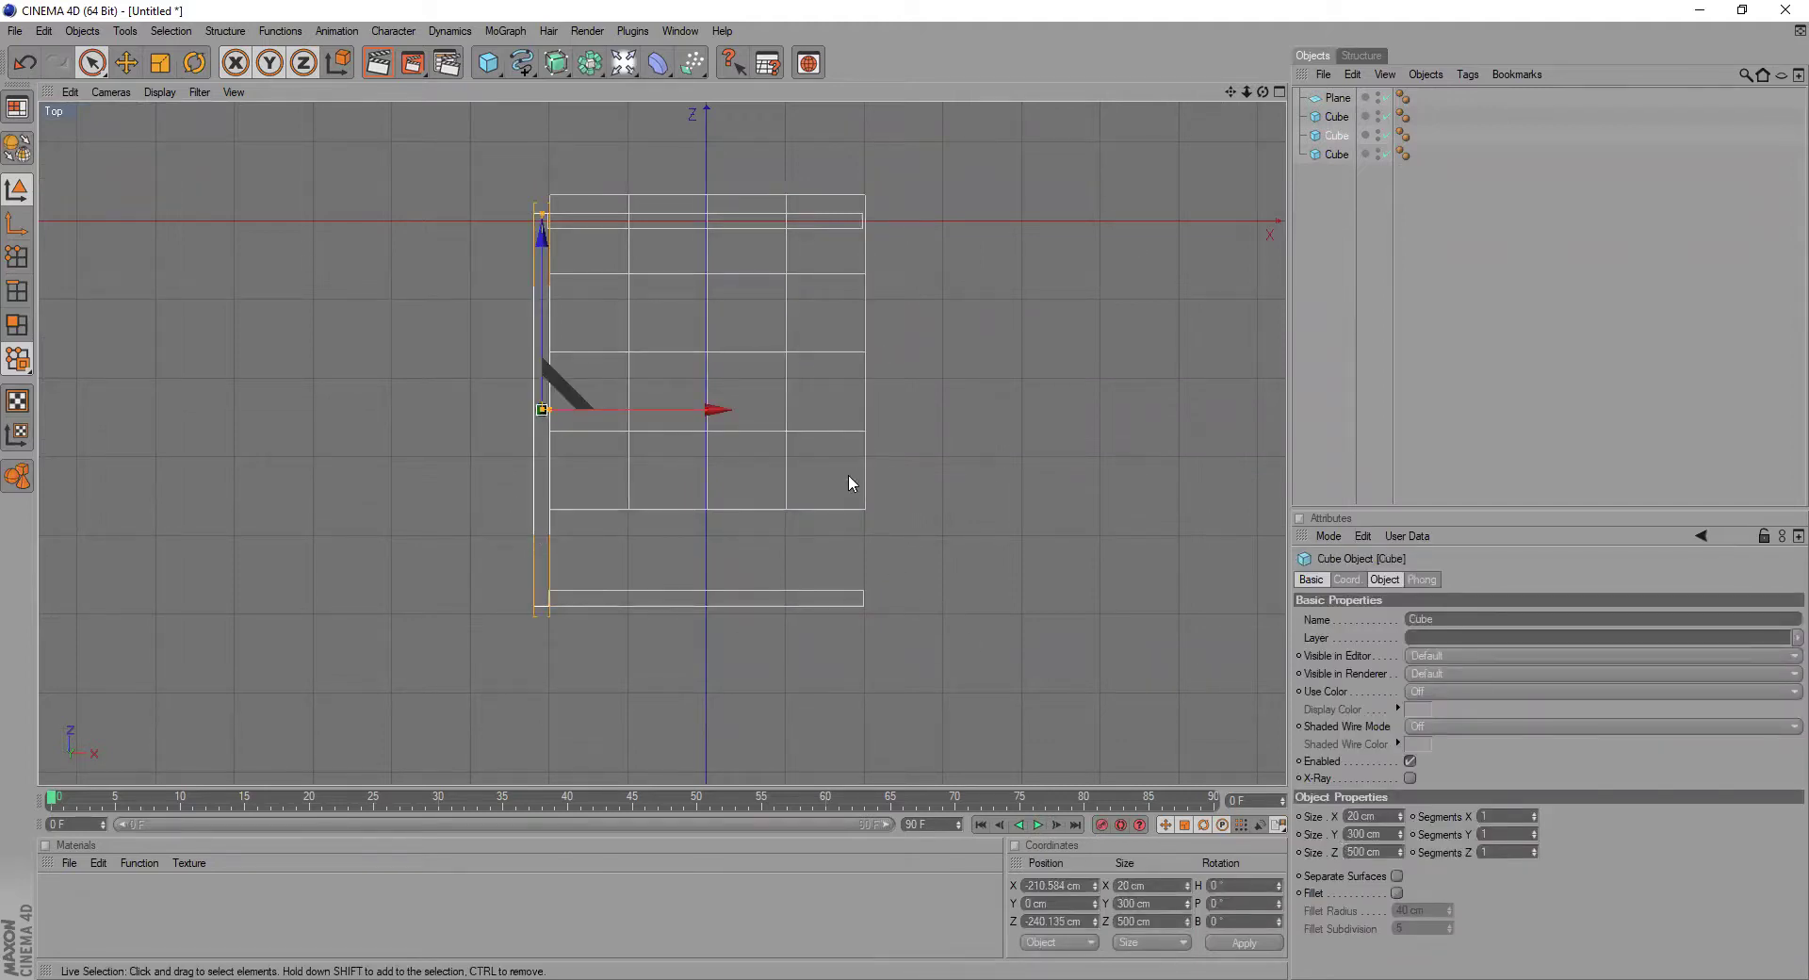
{"action": "left_click", "coordinate": [858, 507]}
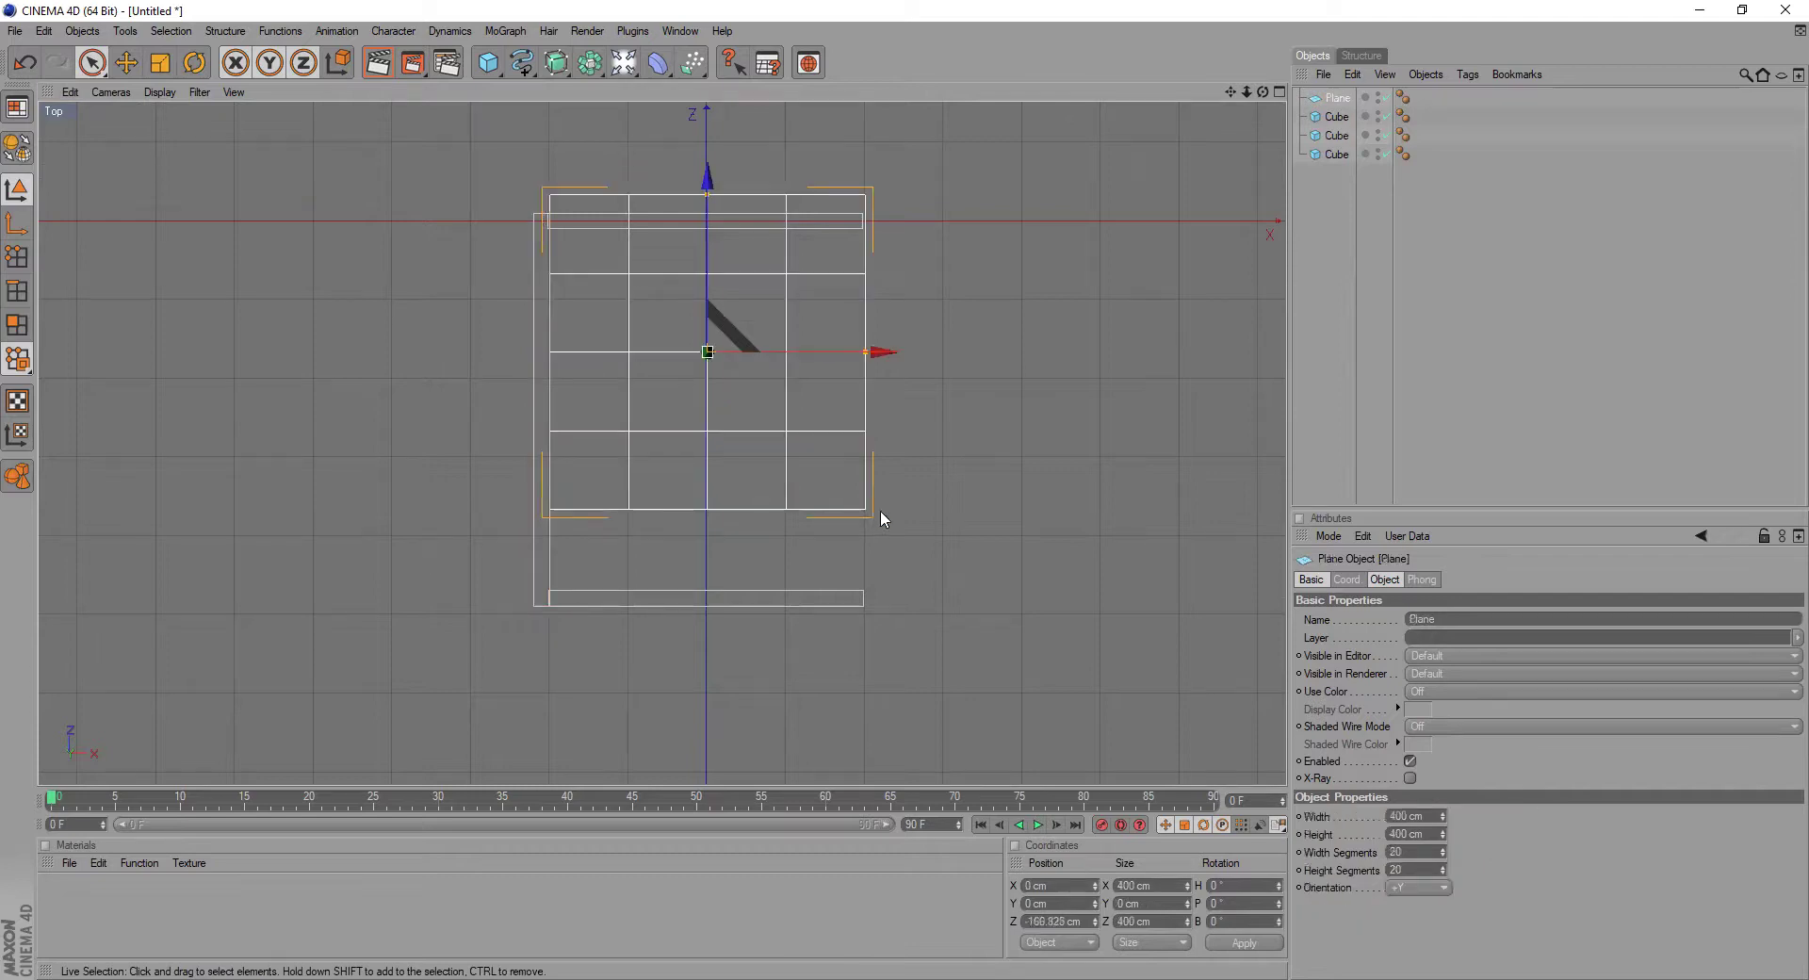
{"action": "left_click", "coordinate": [1430, 819]}
{"action": "type", "text": "300"}
{"action": "key", "text": "Return"}
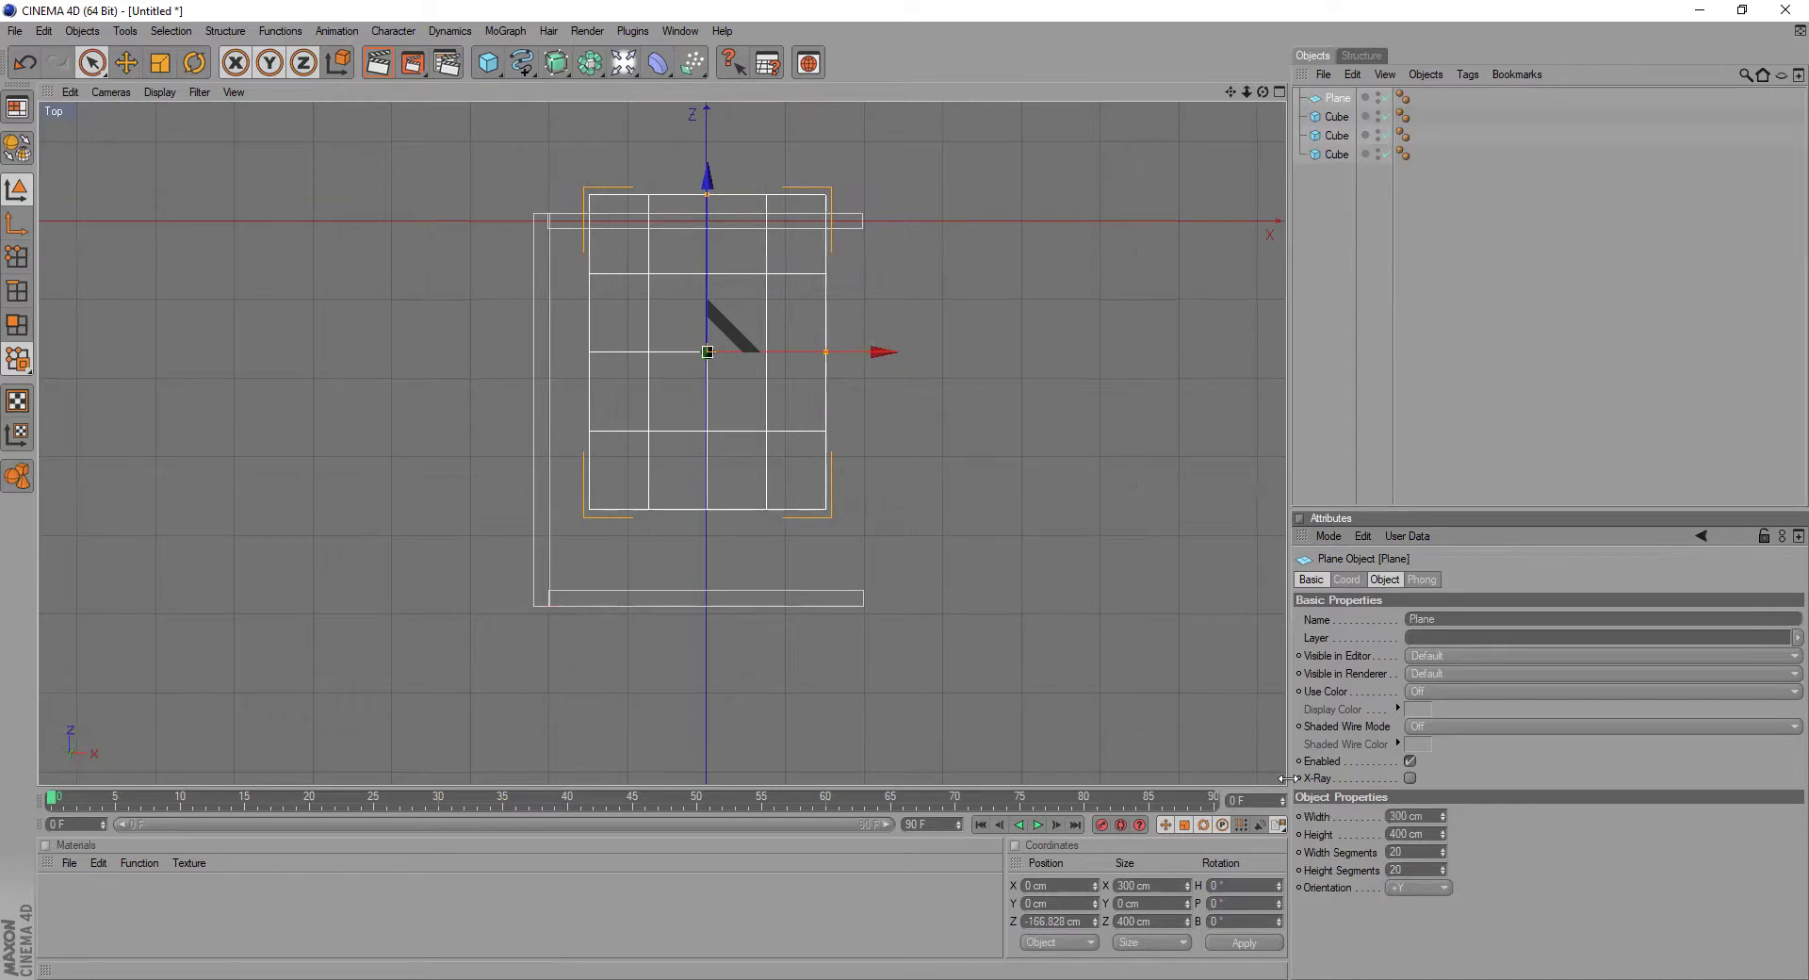
{"action": "left_click", "coordinate": [1420, 835]}
{"action": "type", "text": "500"}
{"action": "key", "text": "Return"}
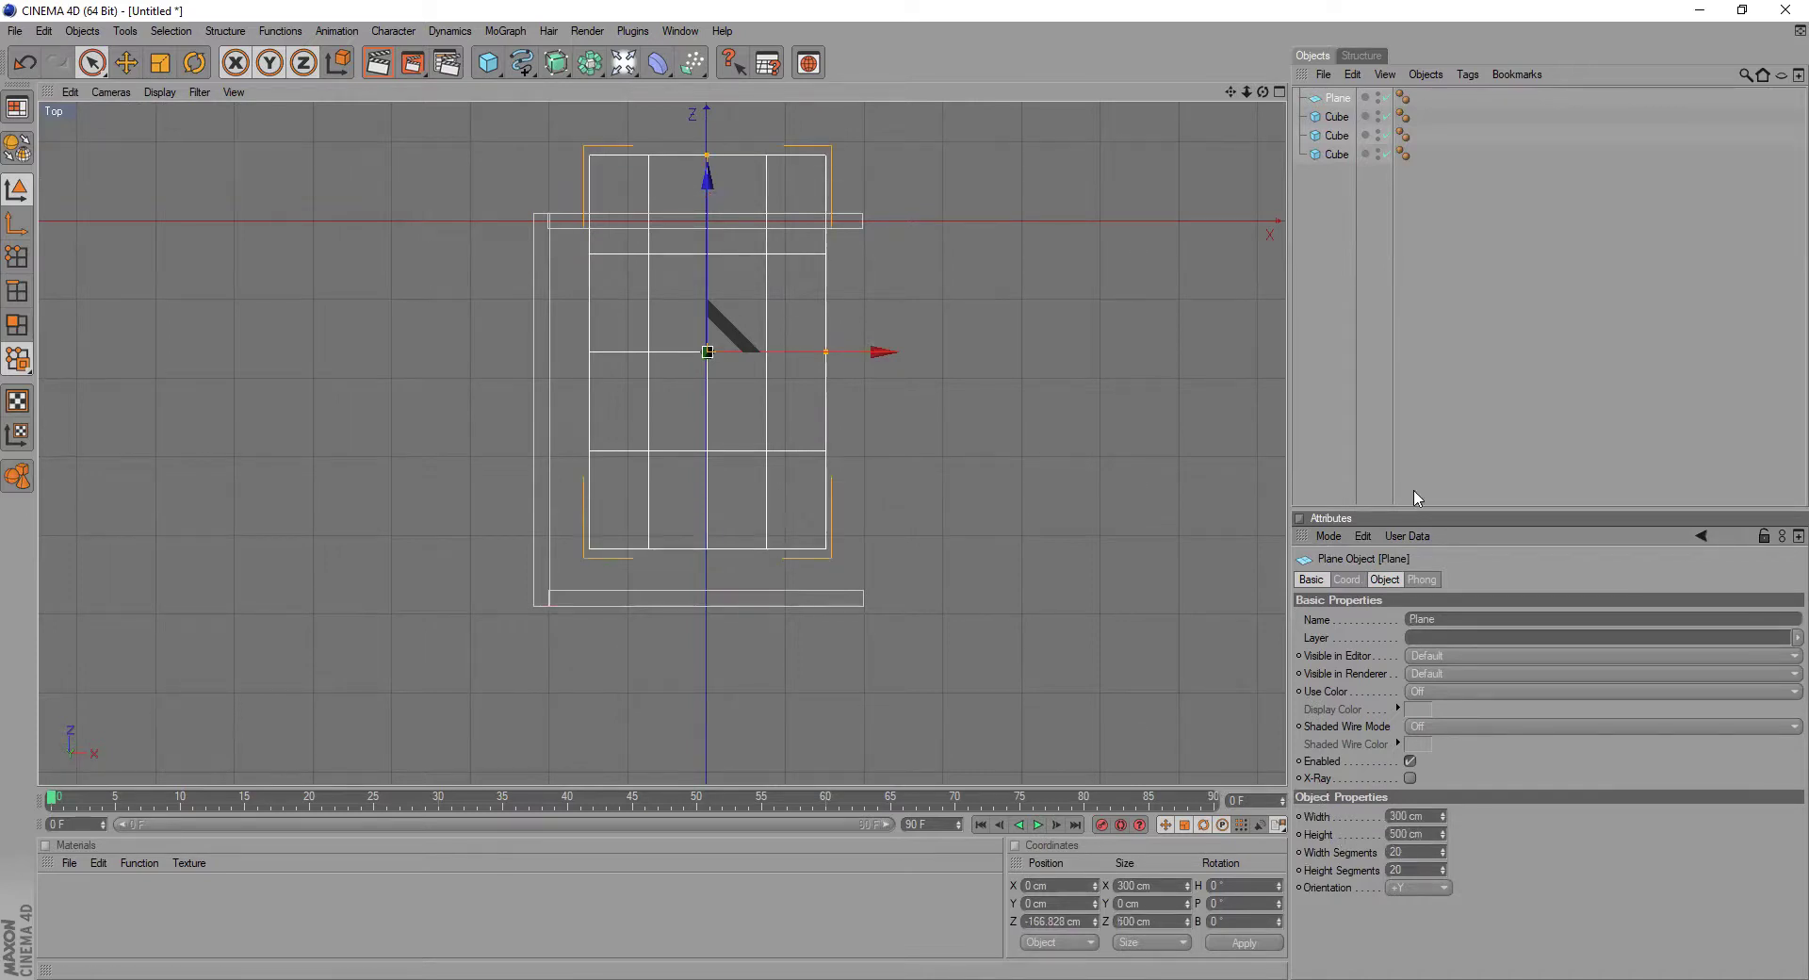
- Move the floor plane between the walls, to about X -2.4 cm and Z -241 cm, and set its width to 400 cm
{"action": "left_click_drag", "start_coordinate": [720, 328], "coordinate": [719, 386]}
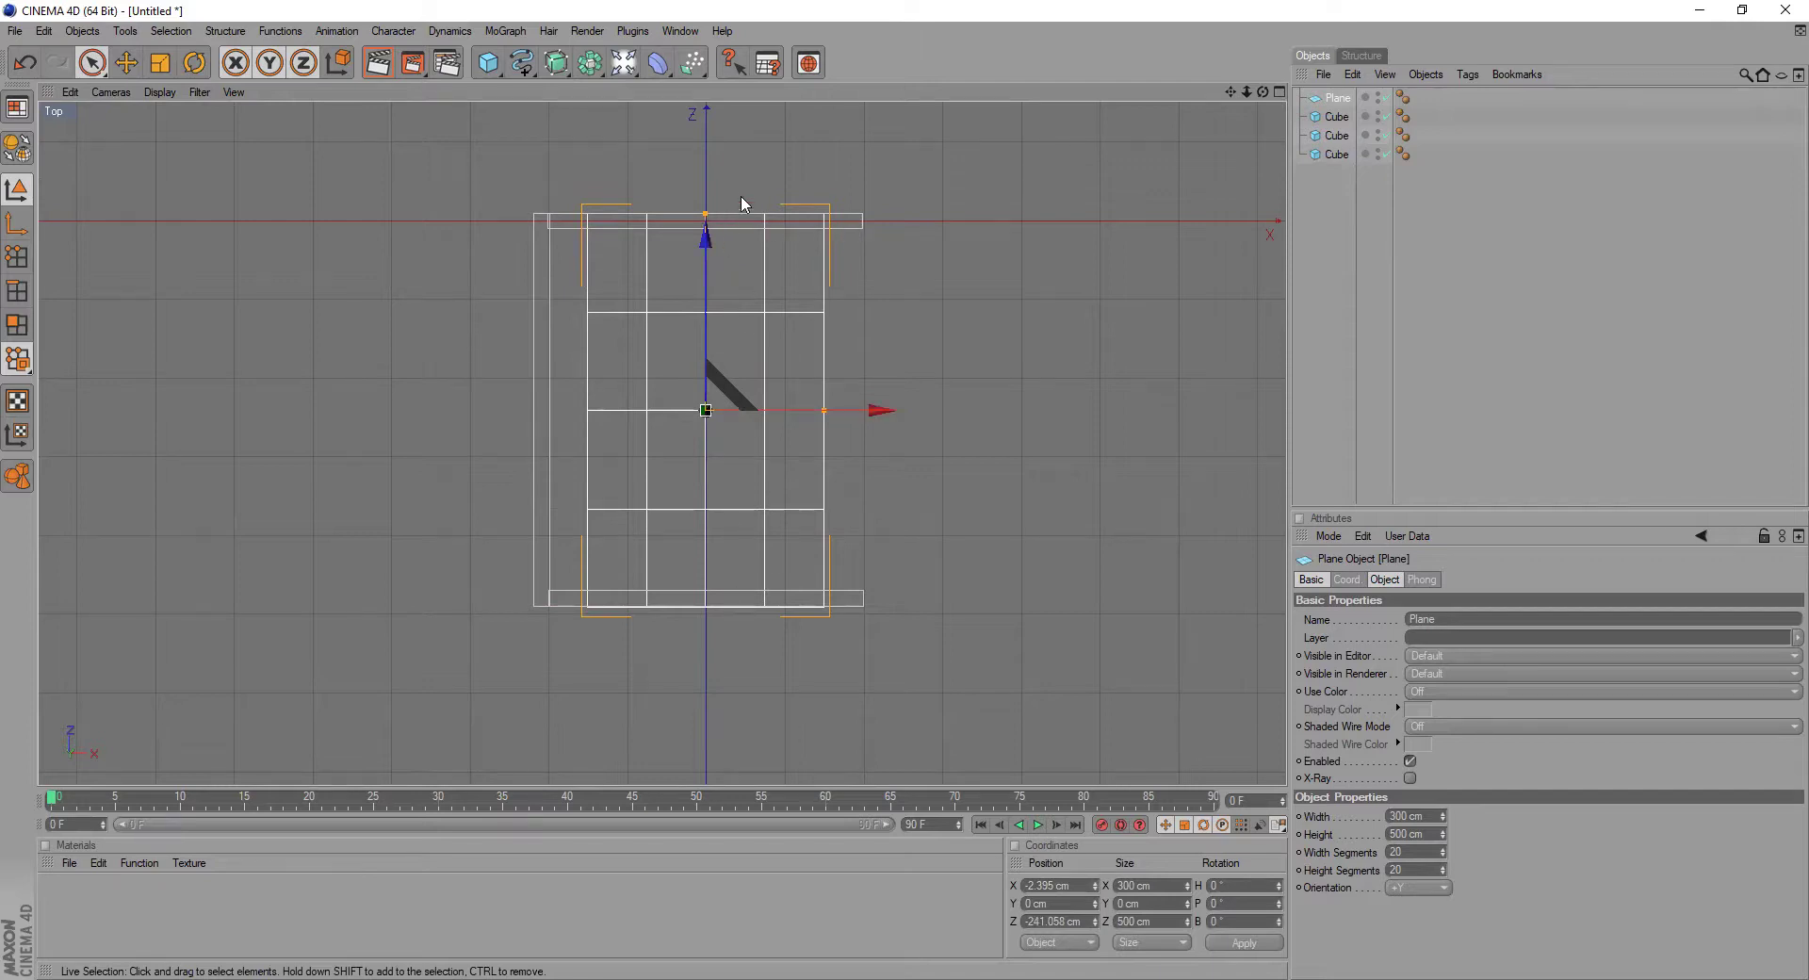
{"action": "left_click", "coordinate": [934, 316]}
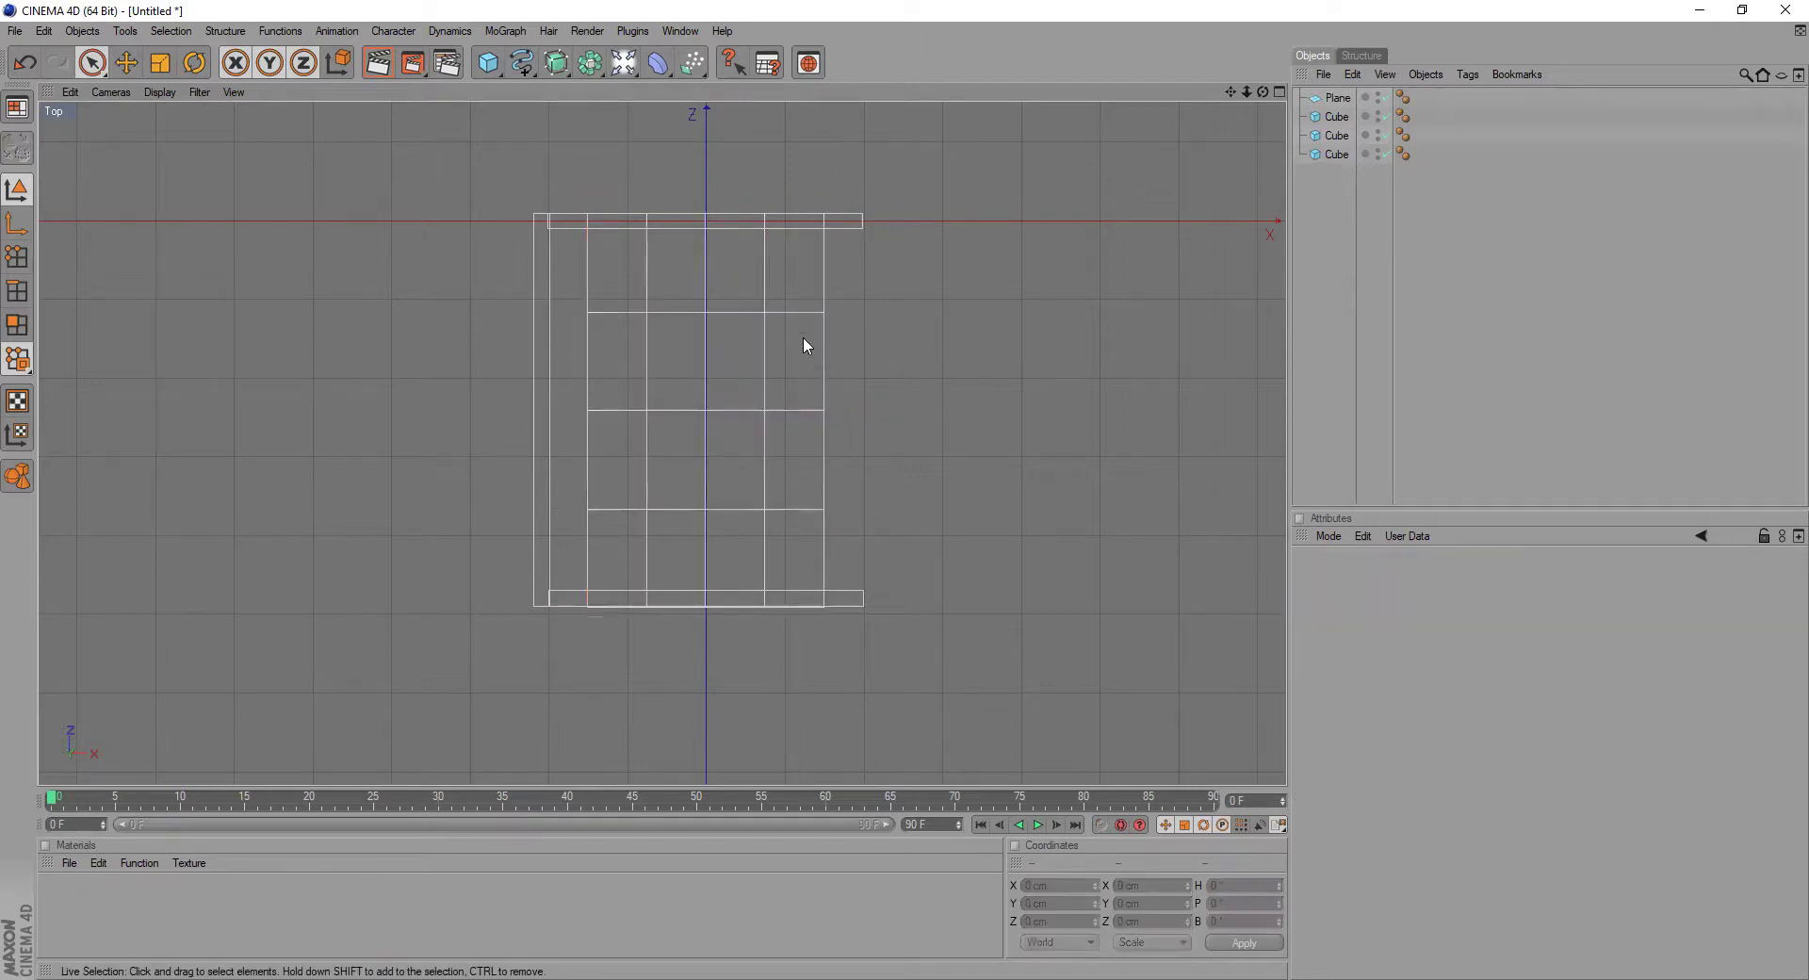
{"action": "left_click", "coordinate": [850, 227]}
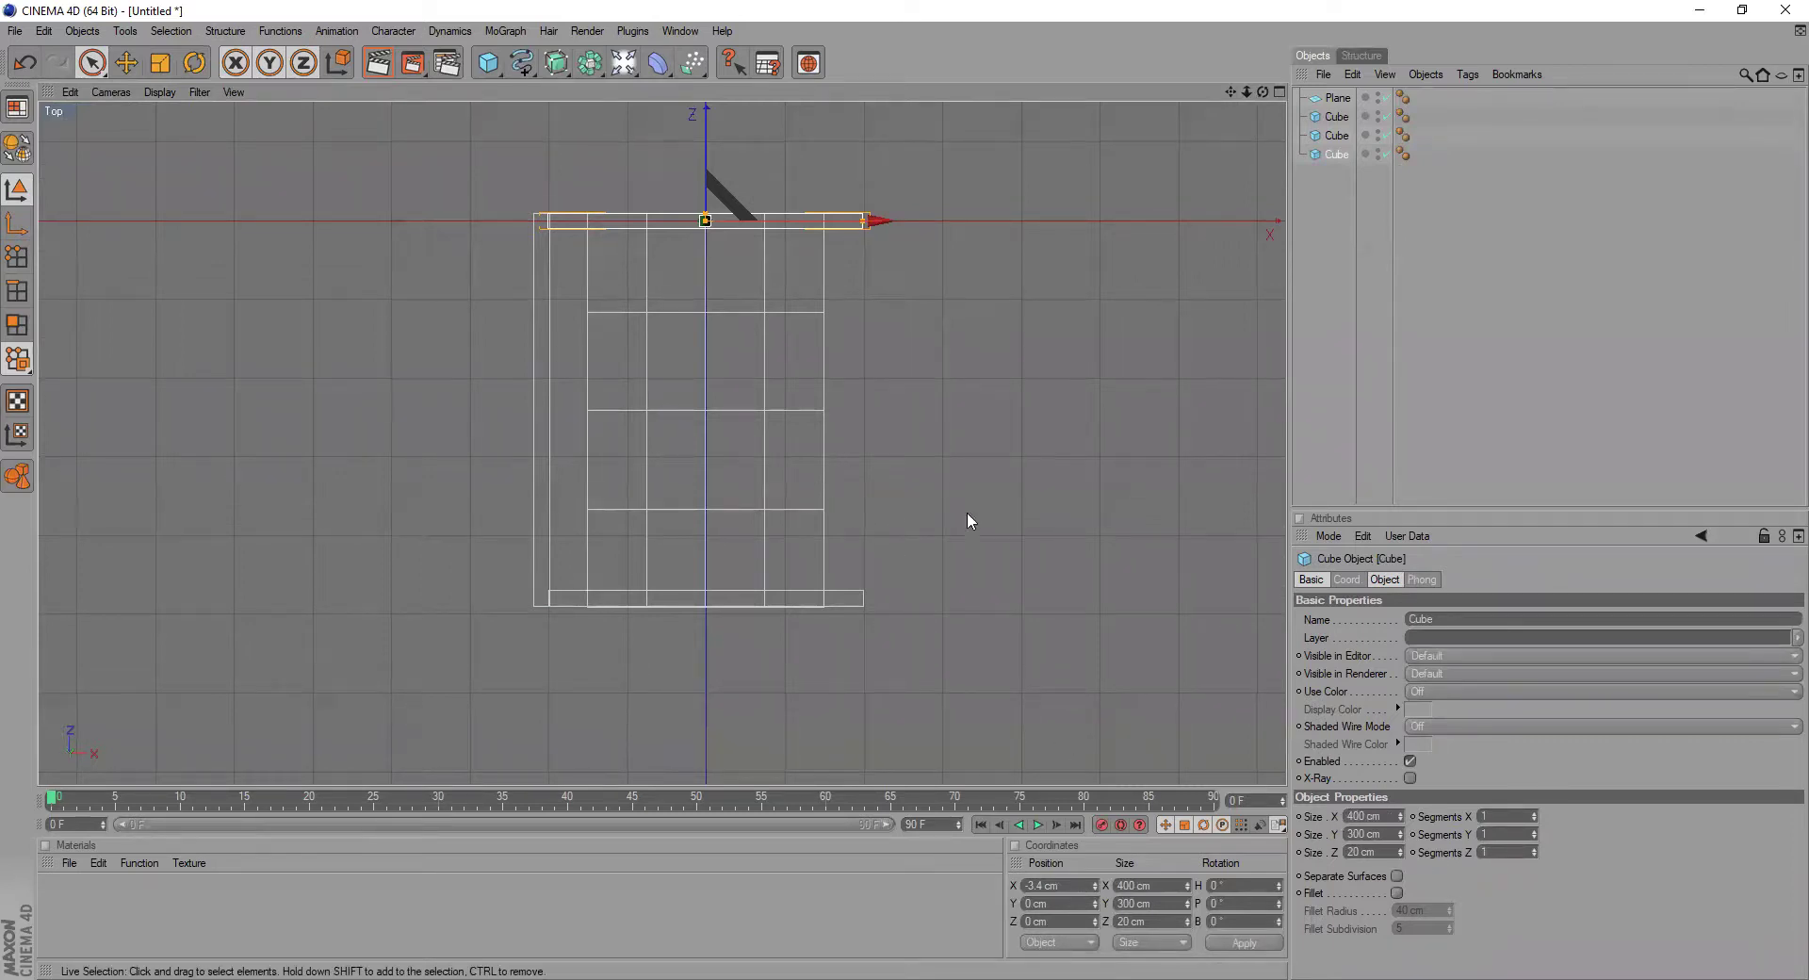
{"action": "left_click", "coordinate": [830, 450]}
{"action": "left_click", "coordinate": [823, 456]}
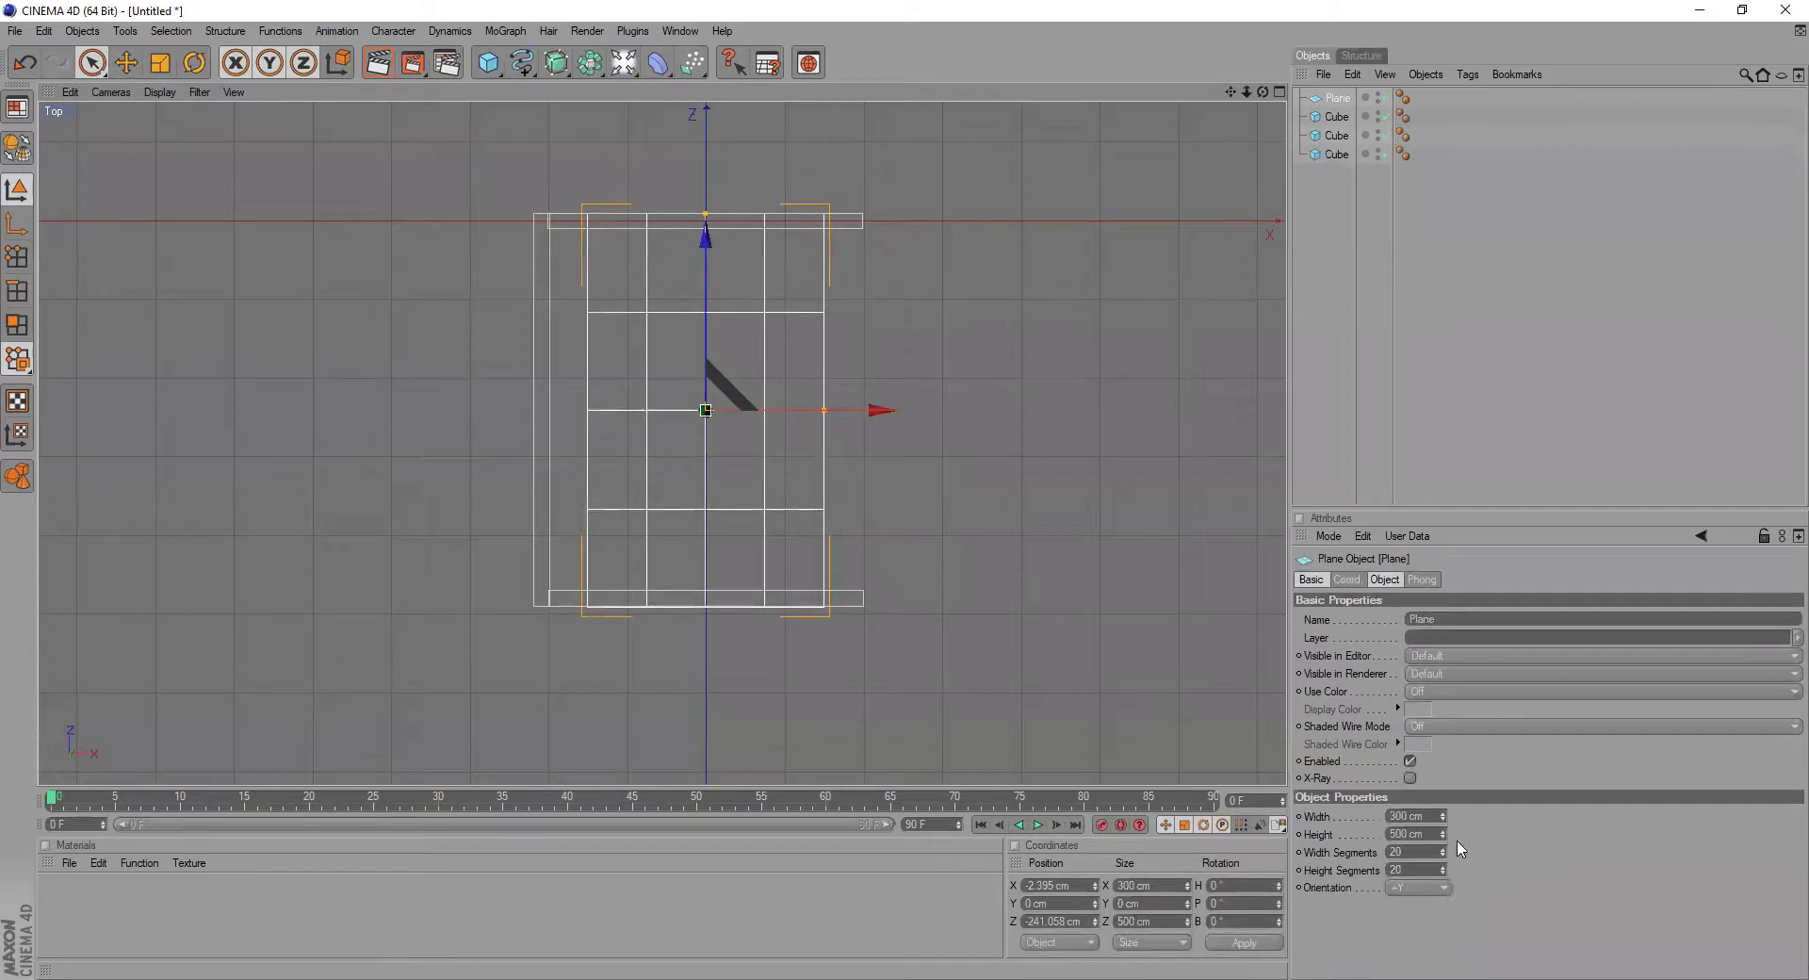
{"action": "left_click_drag", "start_coordinate": [1428, 816], "coordinate": [1273, 784]}
{"action": "type", "text": "400"}
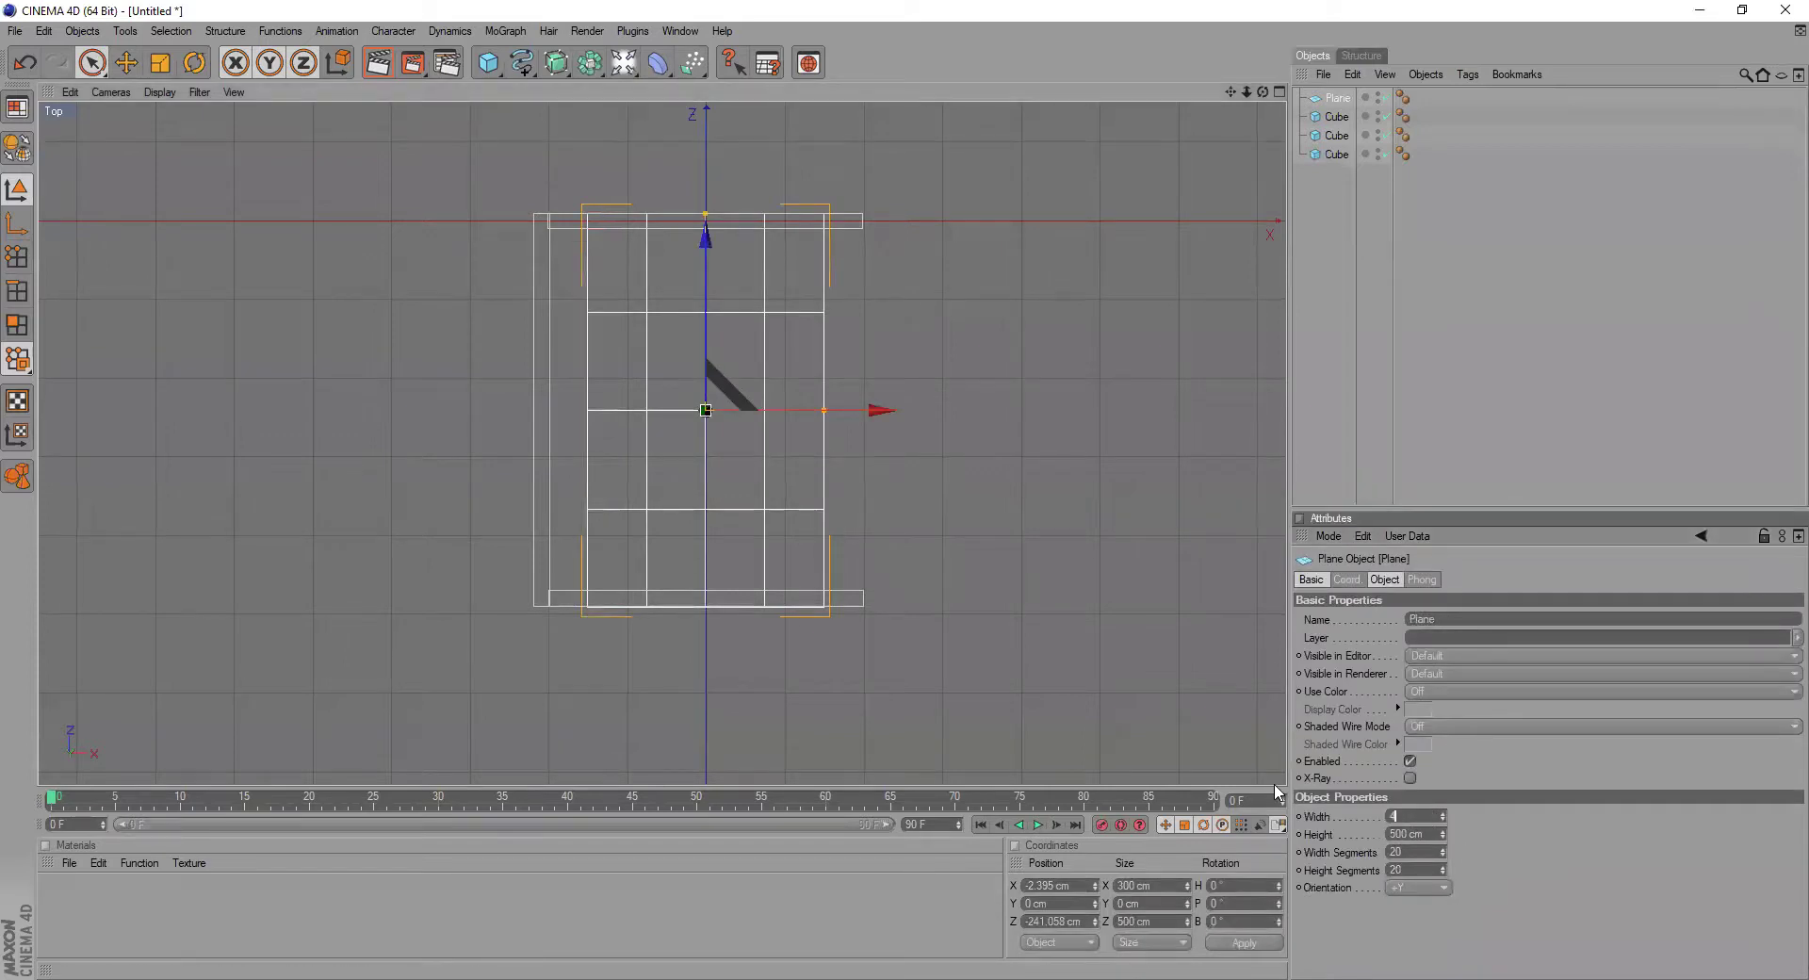
{"action": "key", "text": "Return"}
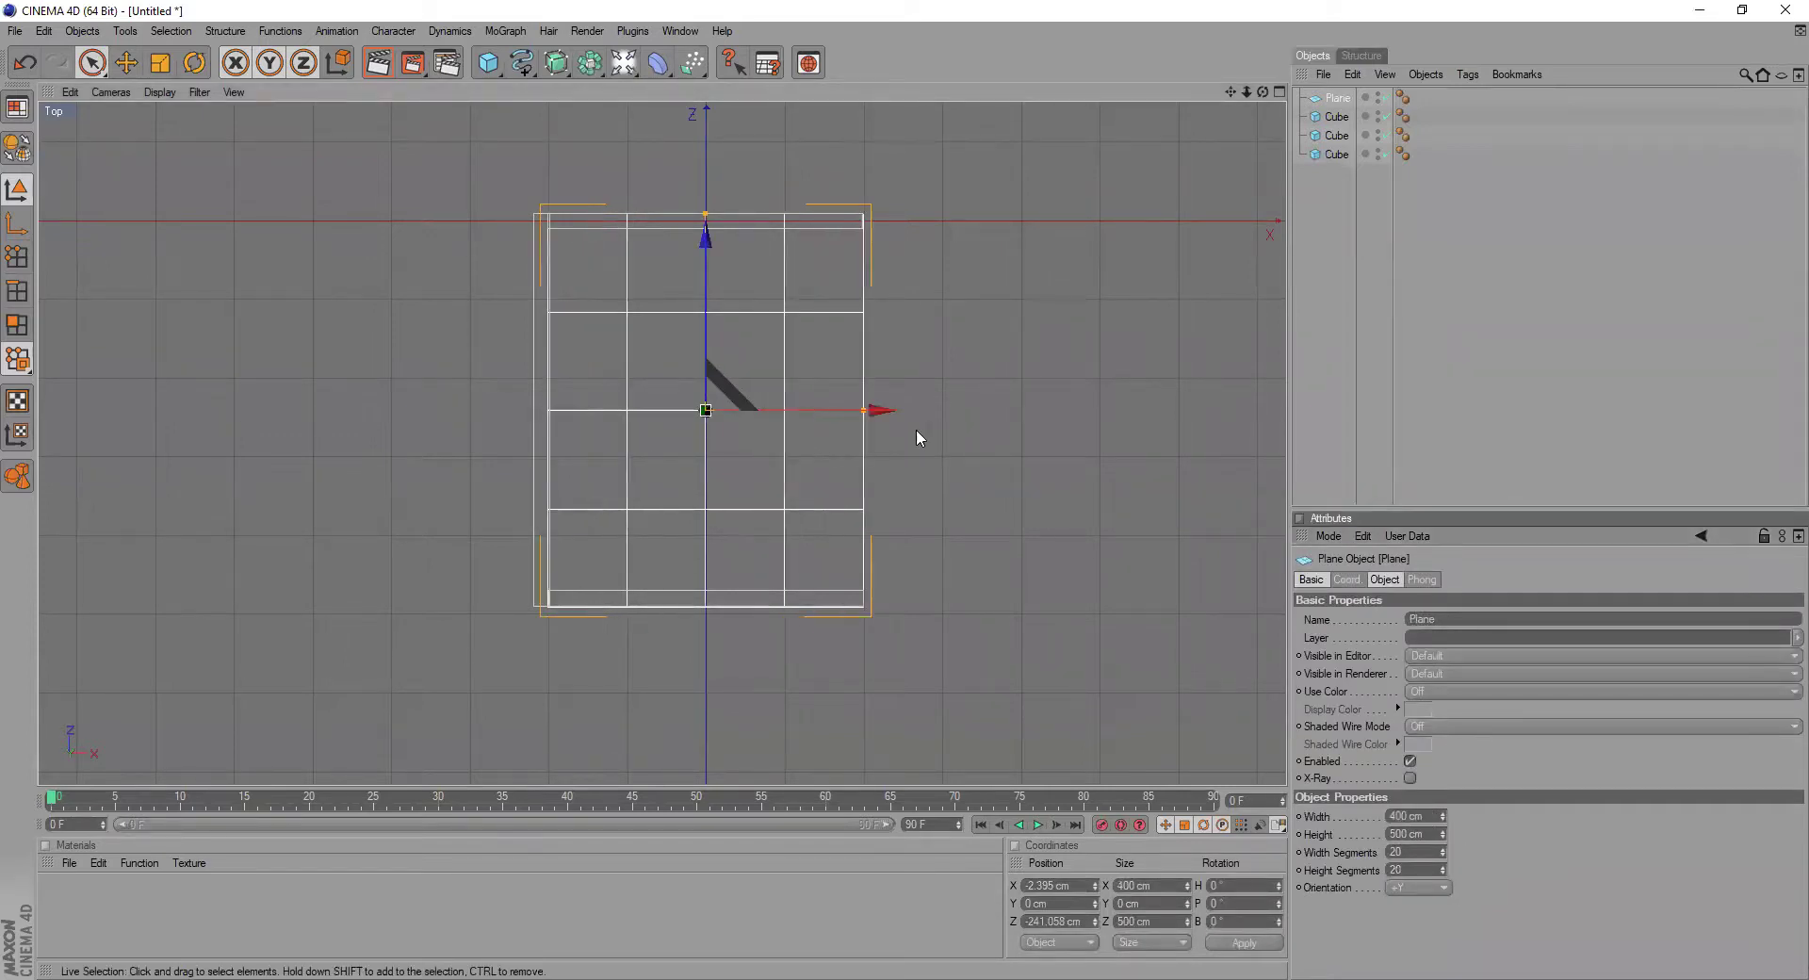
- Examine how the floor plane's corner lines up with the side wall's end in the Top view
{"action": "scroll", "coordinate": [682, 493], "scroll_direction": "up", "scroll_amount": 5}
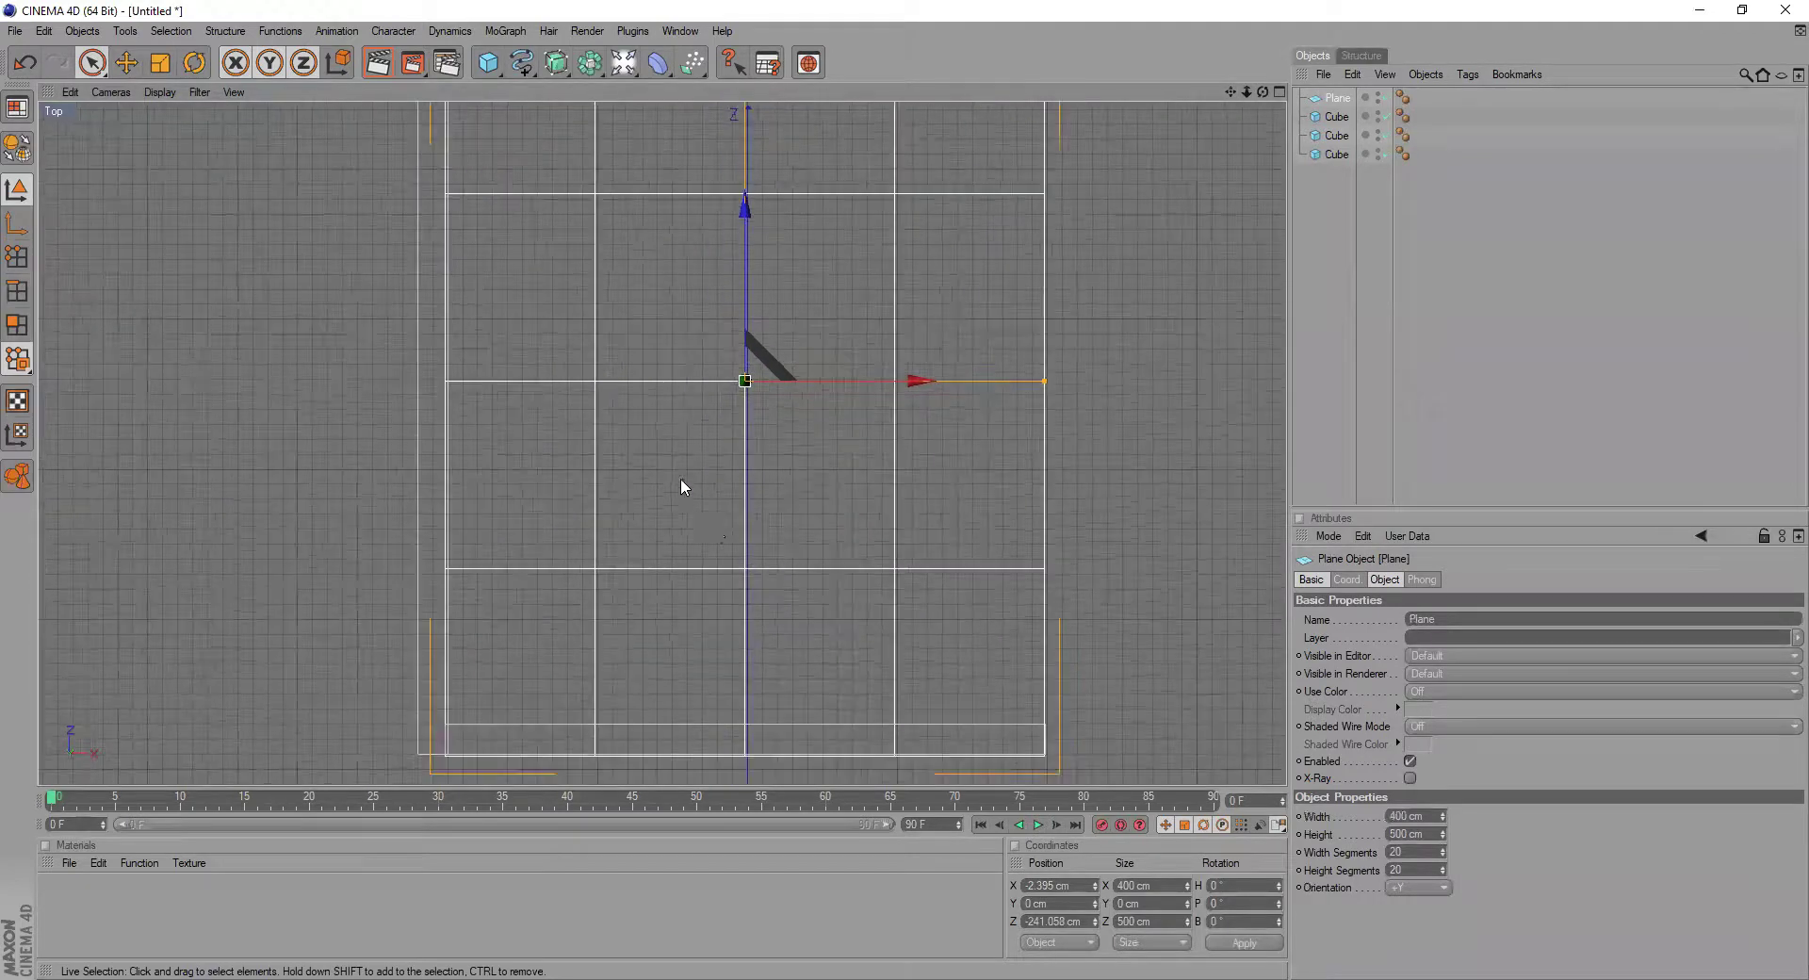
{"action": "middle_click_drag", "start_coordinate": [545, 466], "coordinate": [578, 252], "text": "alt"}
{"action": "scroll", "coordinate": [545, 465], "scroll_direction": "up", "scroll_amount": 4}
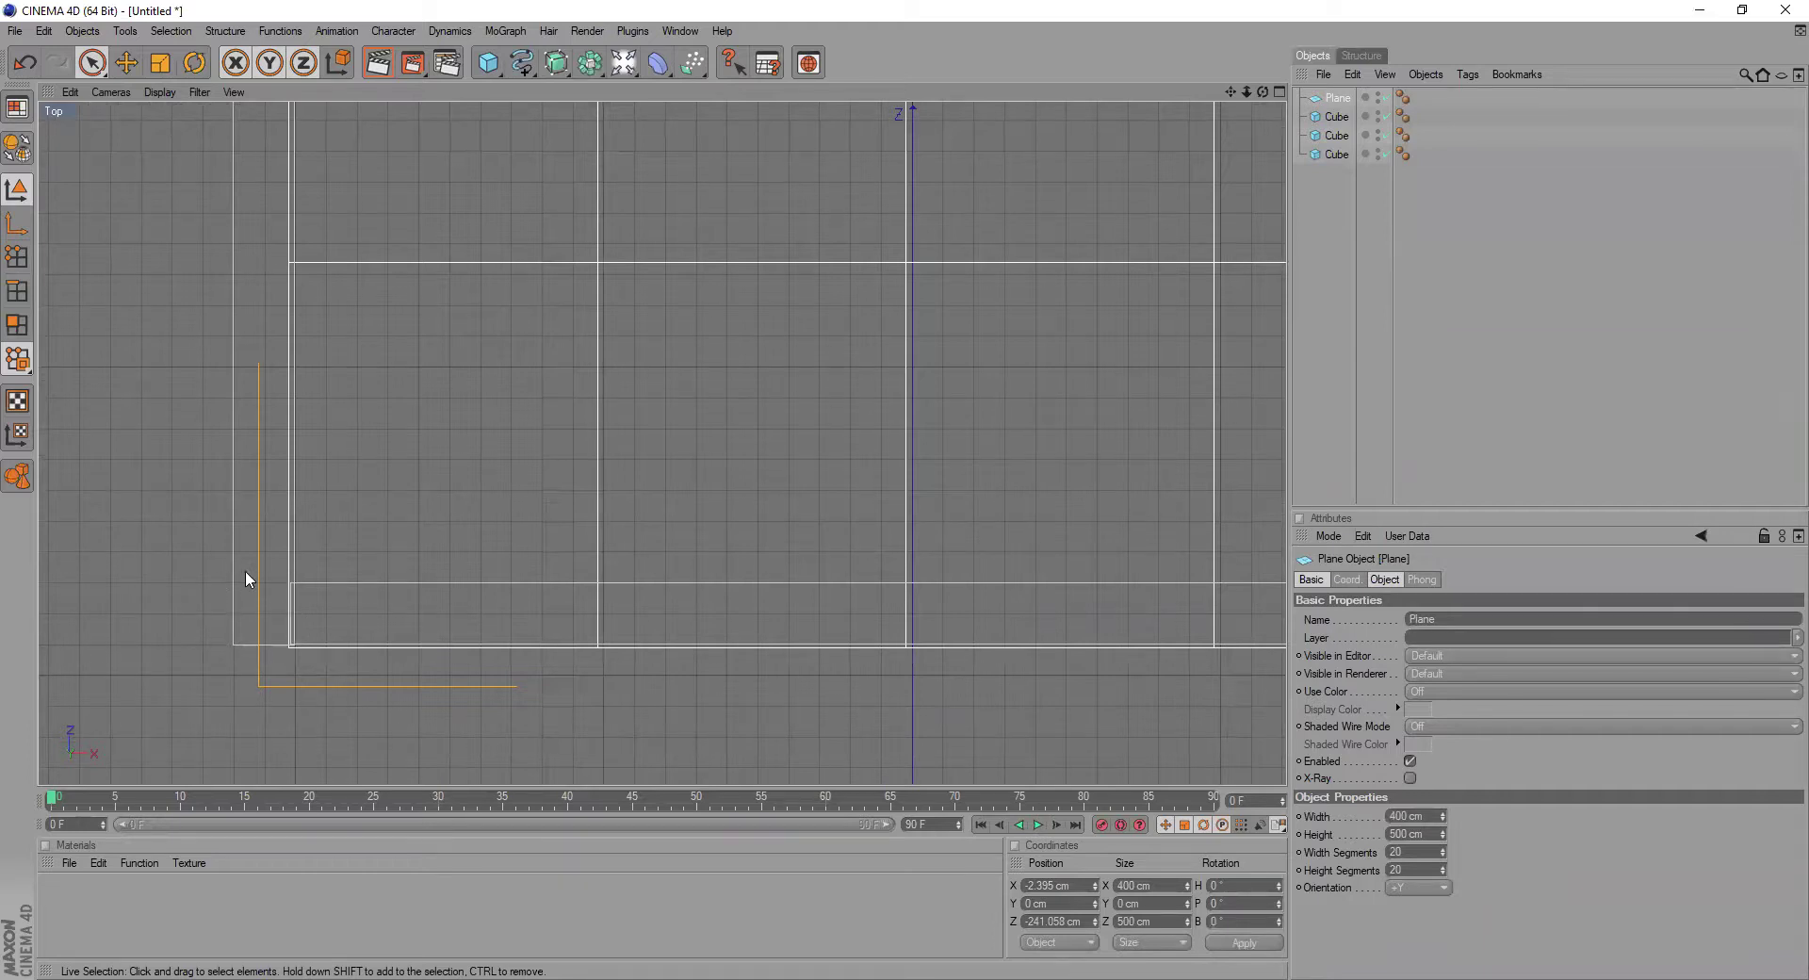
{"action": "scroll", "coordinate": [241, 561], "scroll_direction": "down", "scroll_amount": 5}
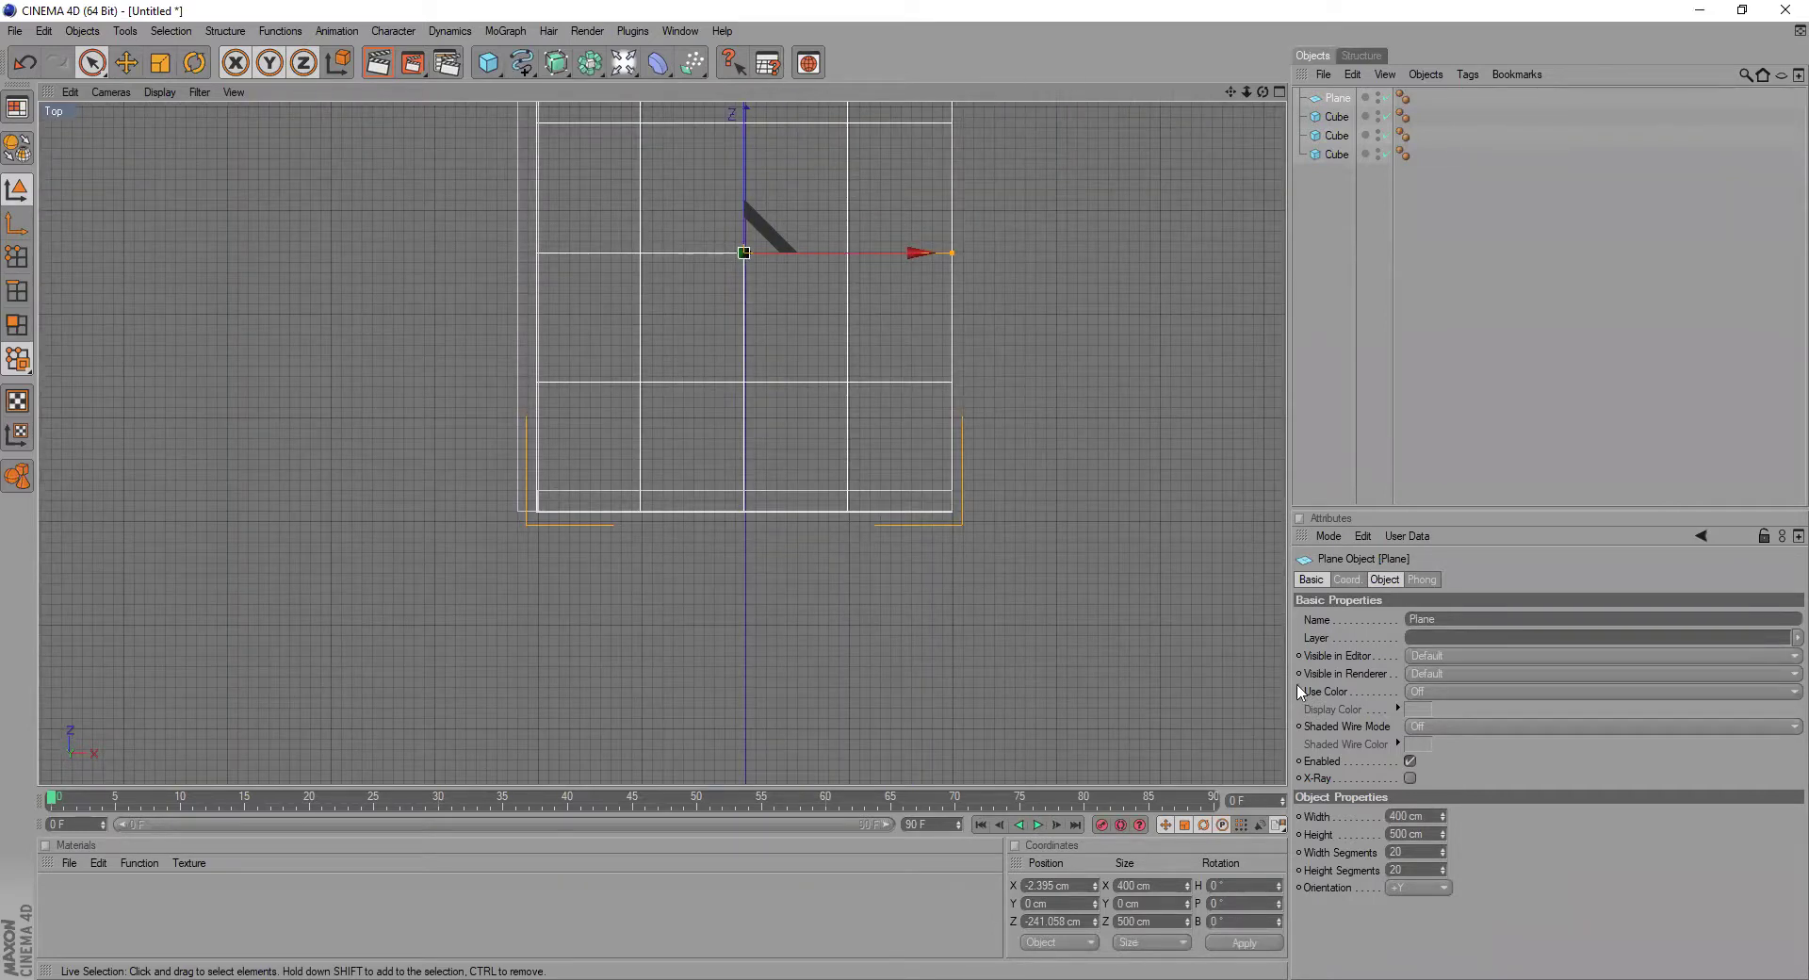
- Set the floor plane's width to 420 cm and move it along X to about -11.5 cm, flush with the walls' outer edges
{"action": "double_click", "coordinate": [1398, 816]}
{"action": "type", "text": "420"}
{"action": "key", "text": "Return"}
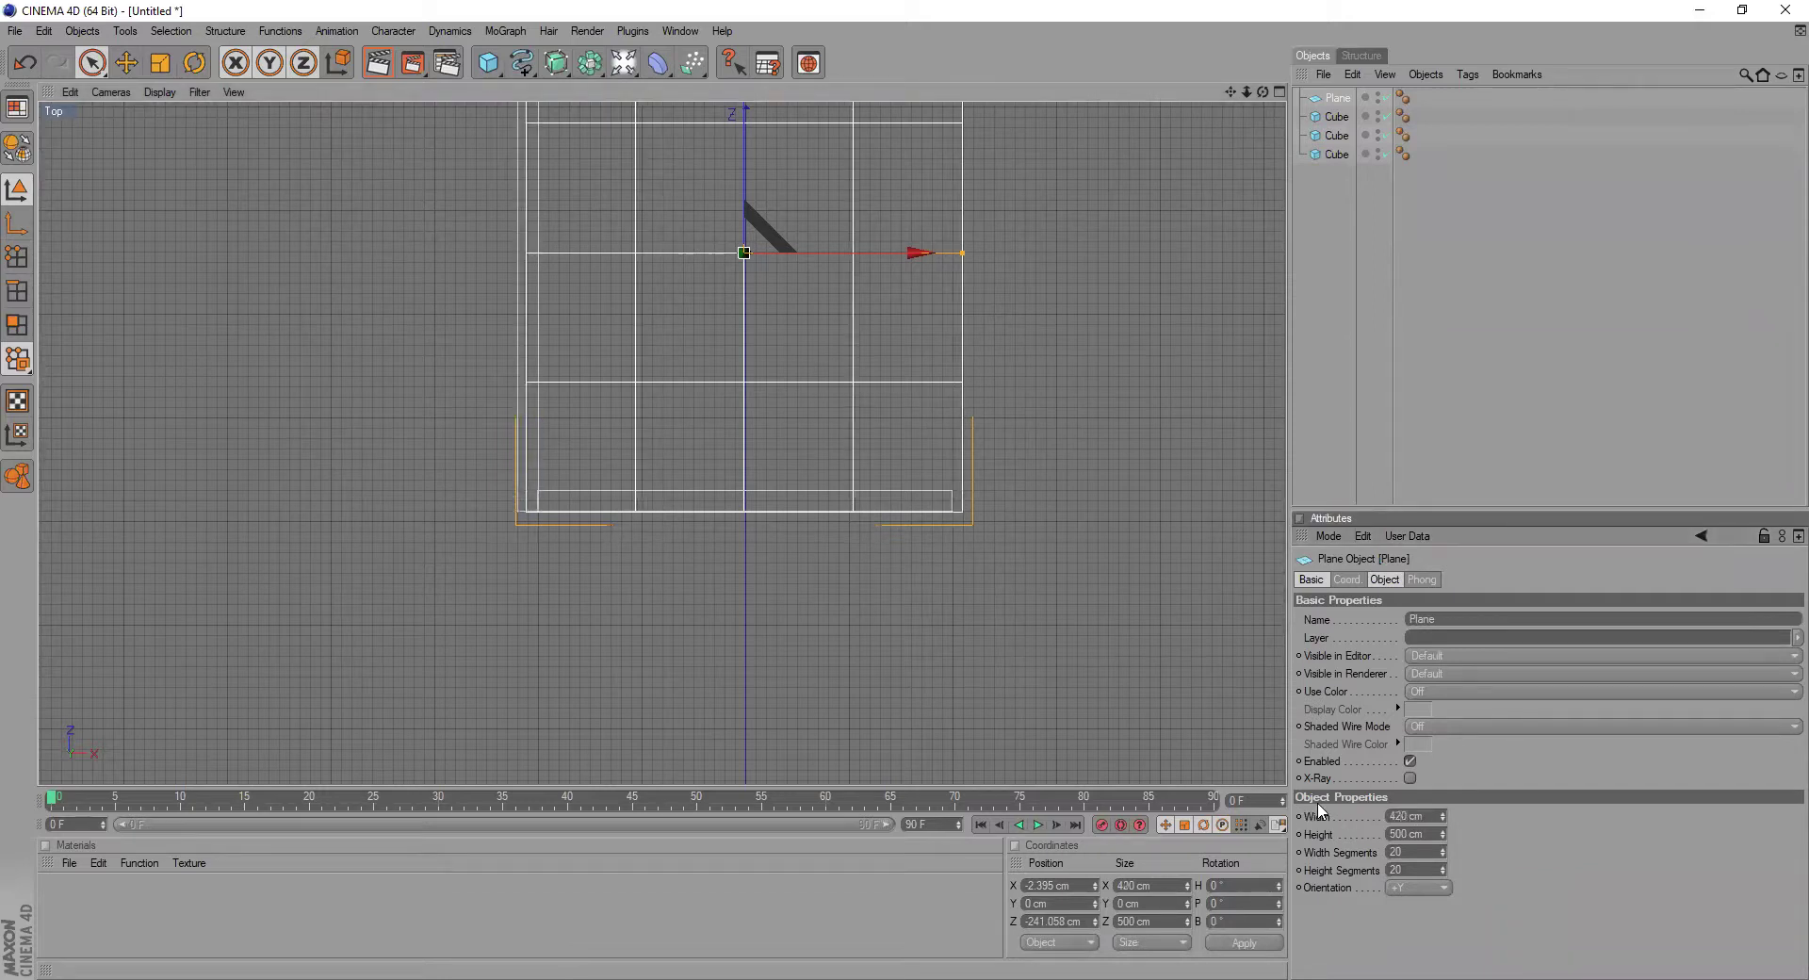
{"action": "left_click_drag", "start_coordinate": [898, 250], "coordinate": [888, 251]}
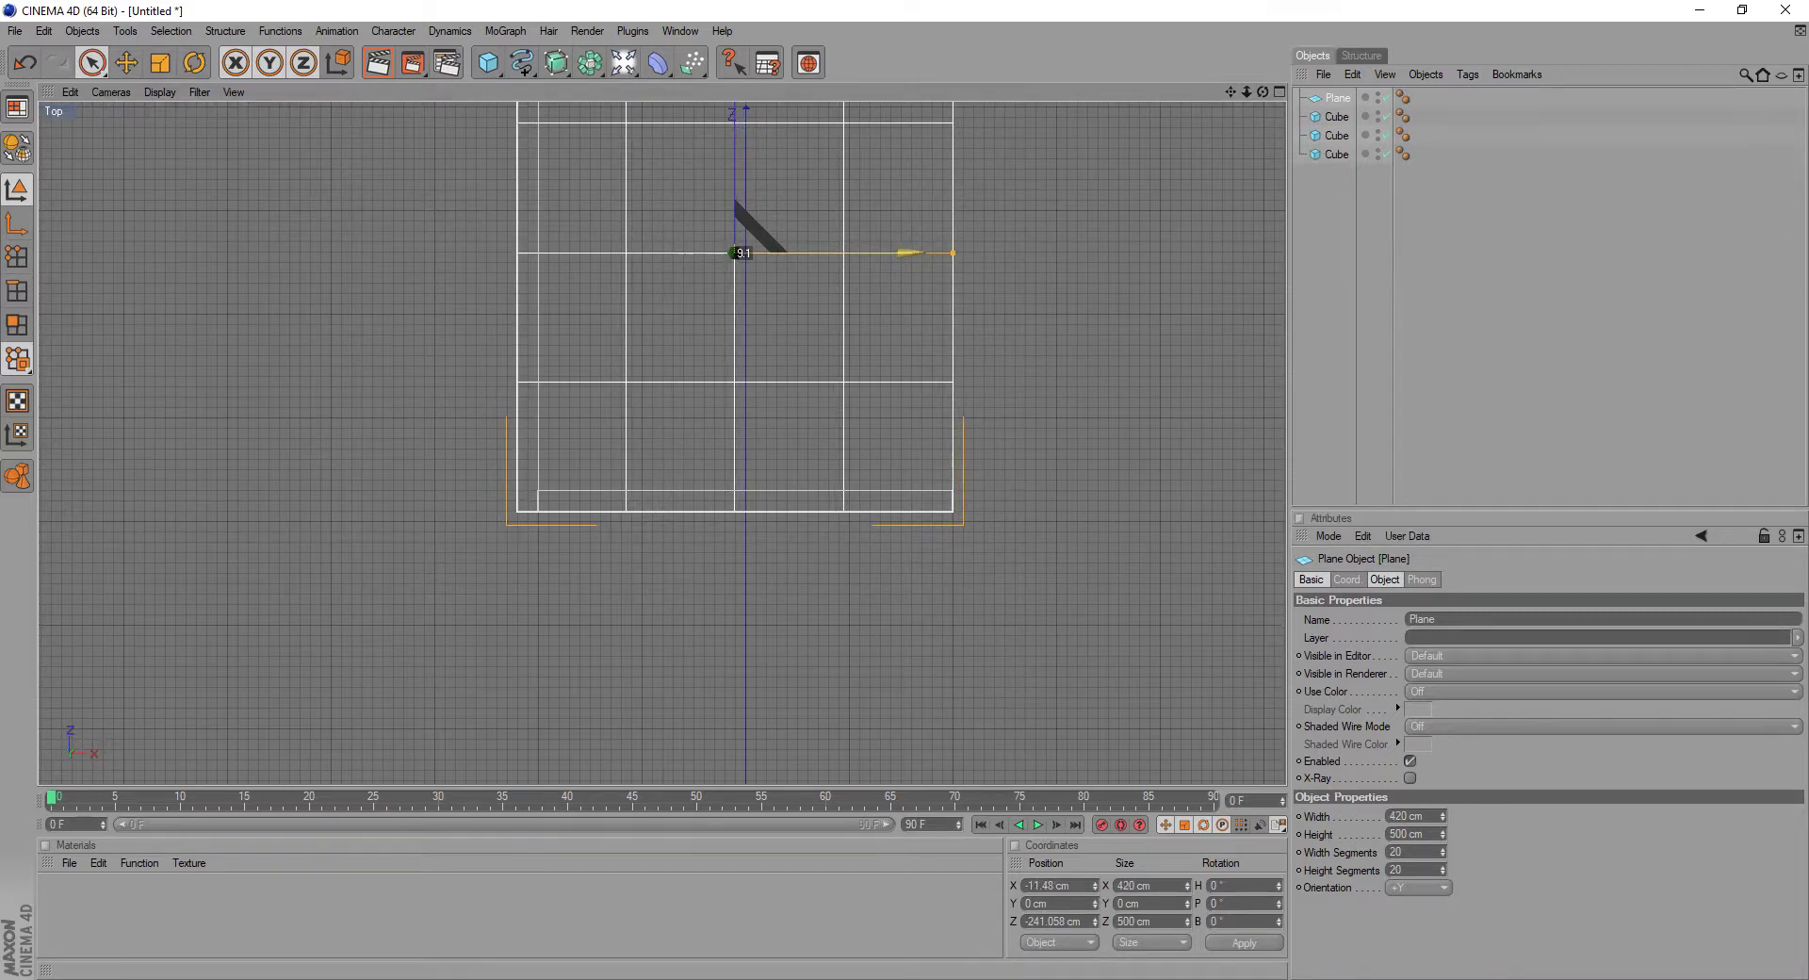
{"action": "left_click", "coordinate": [1010, 398]}
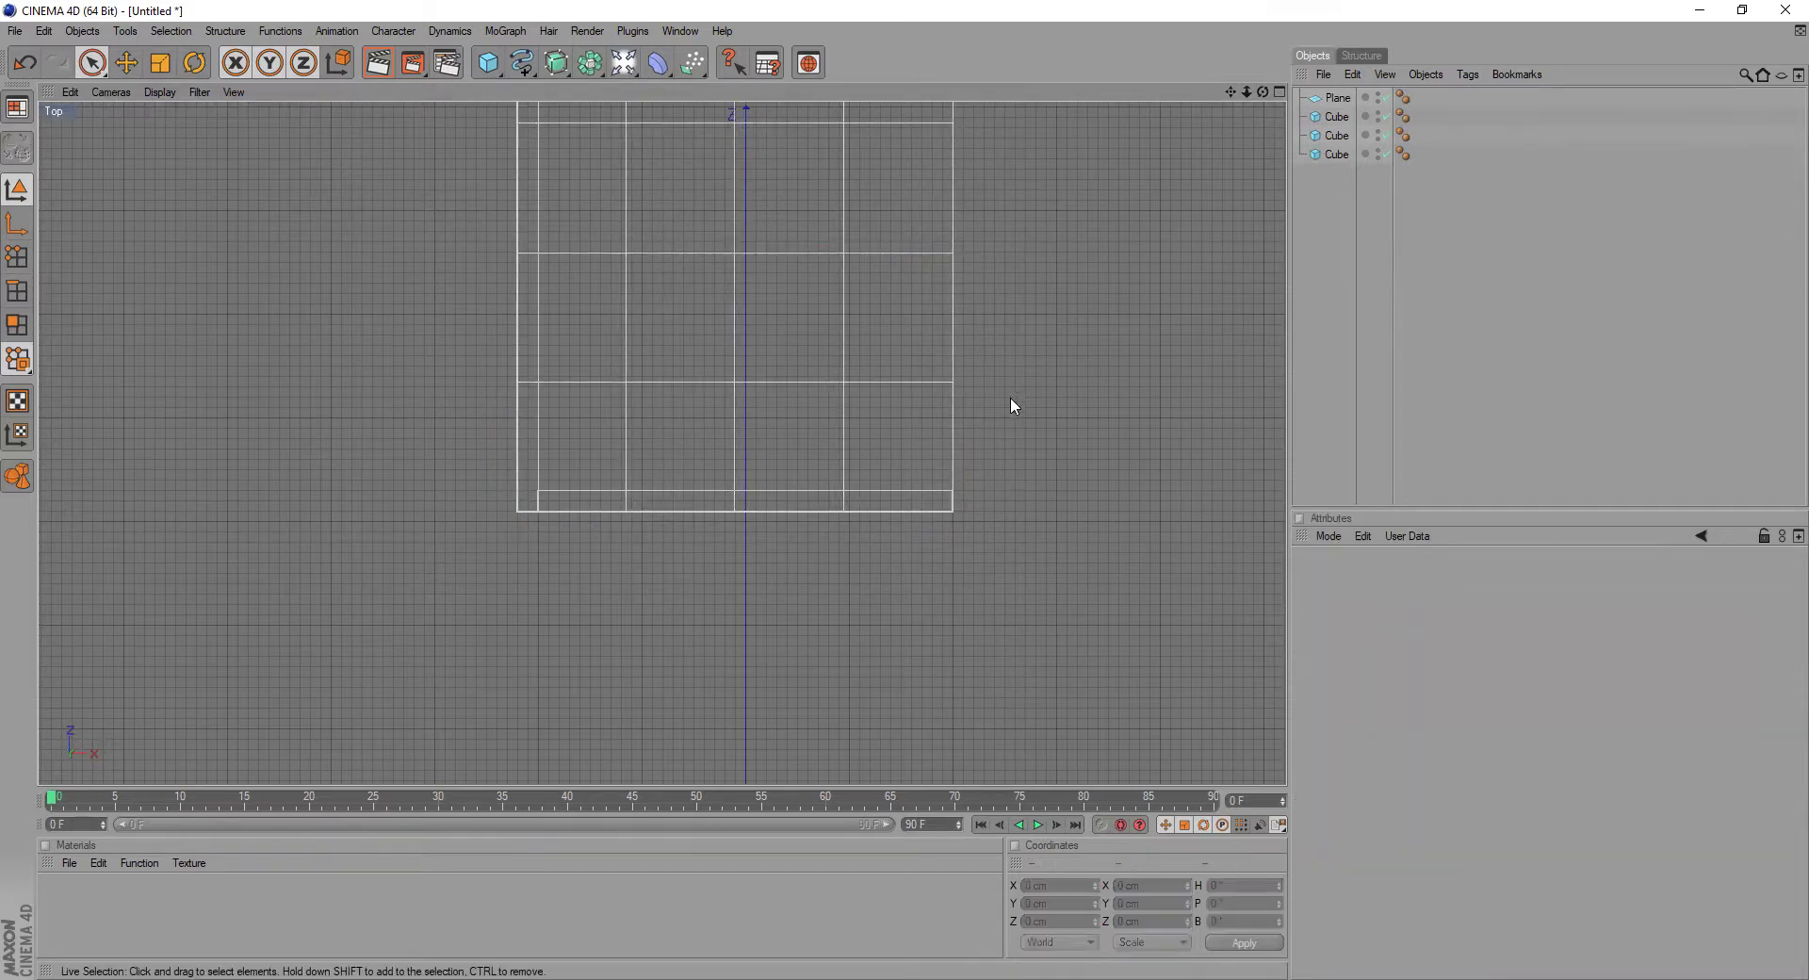
- Try lowering the floor plane in the Perspective view to the walls' bottom edges, about Y -154 cm, and undo the move
{"action": "left_click", "coordinate": [1279, 93]}
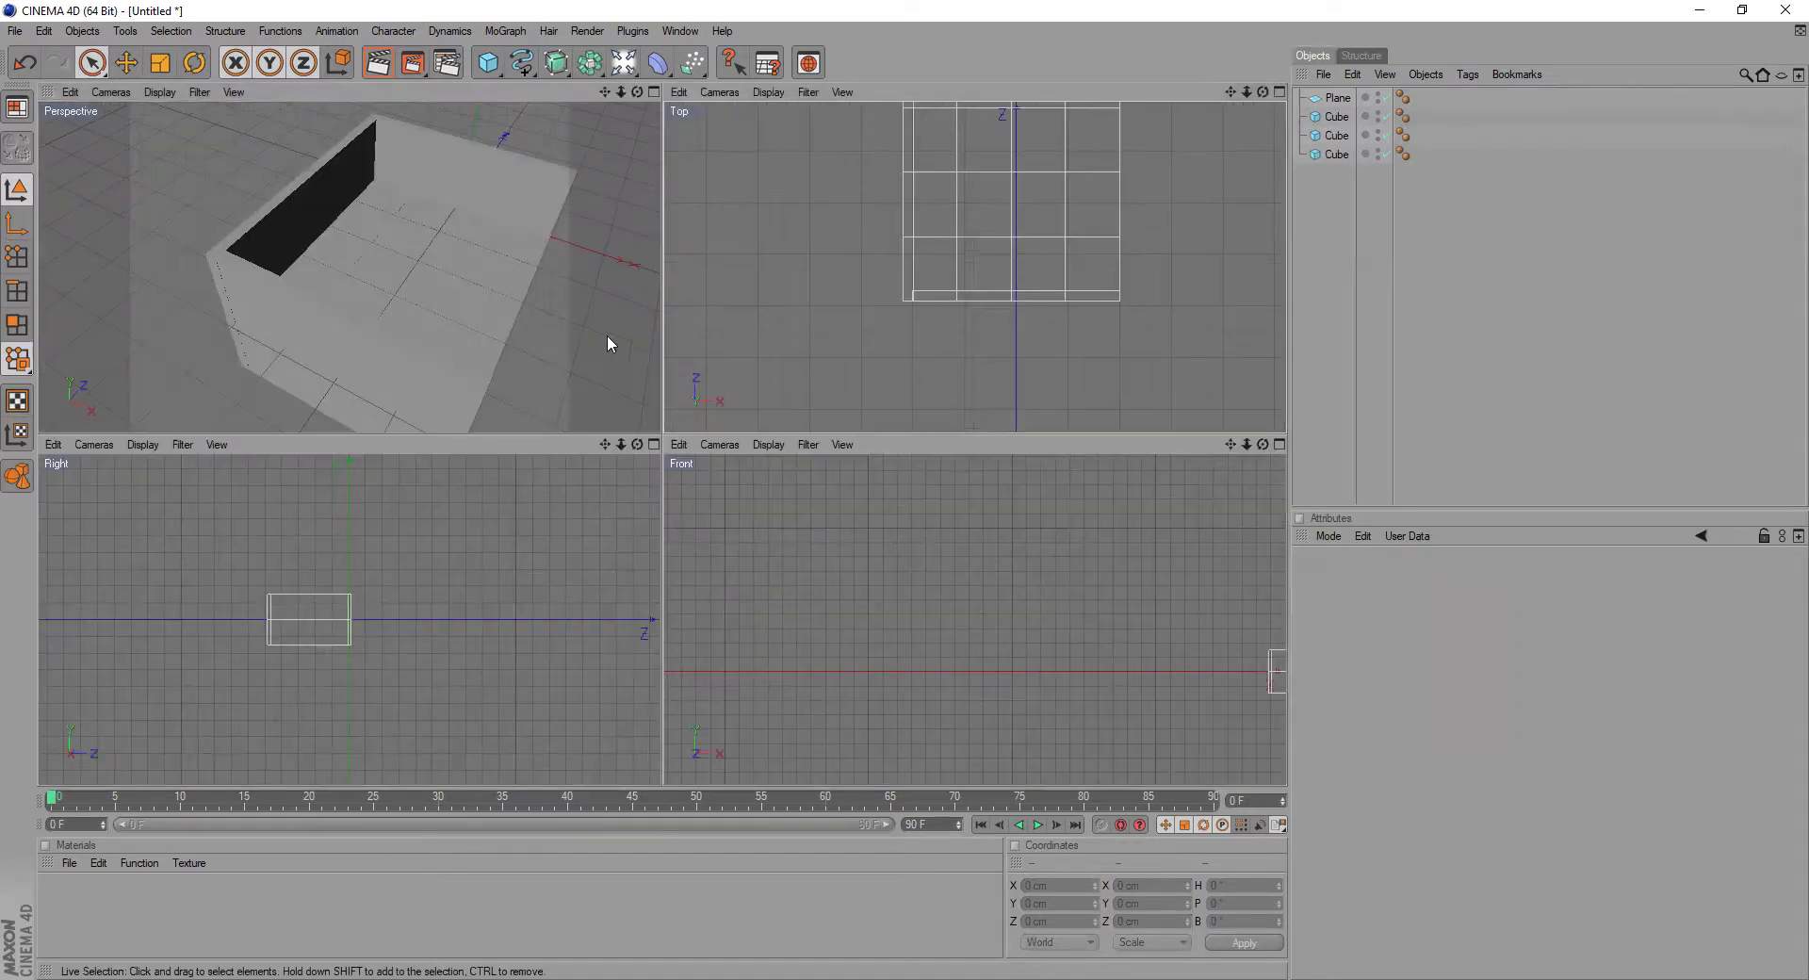
{"action": "left_click", "coordinate": [654, 92]}
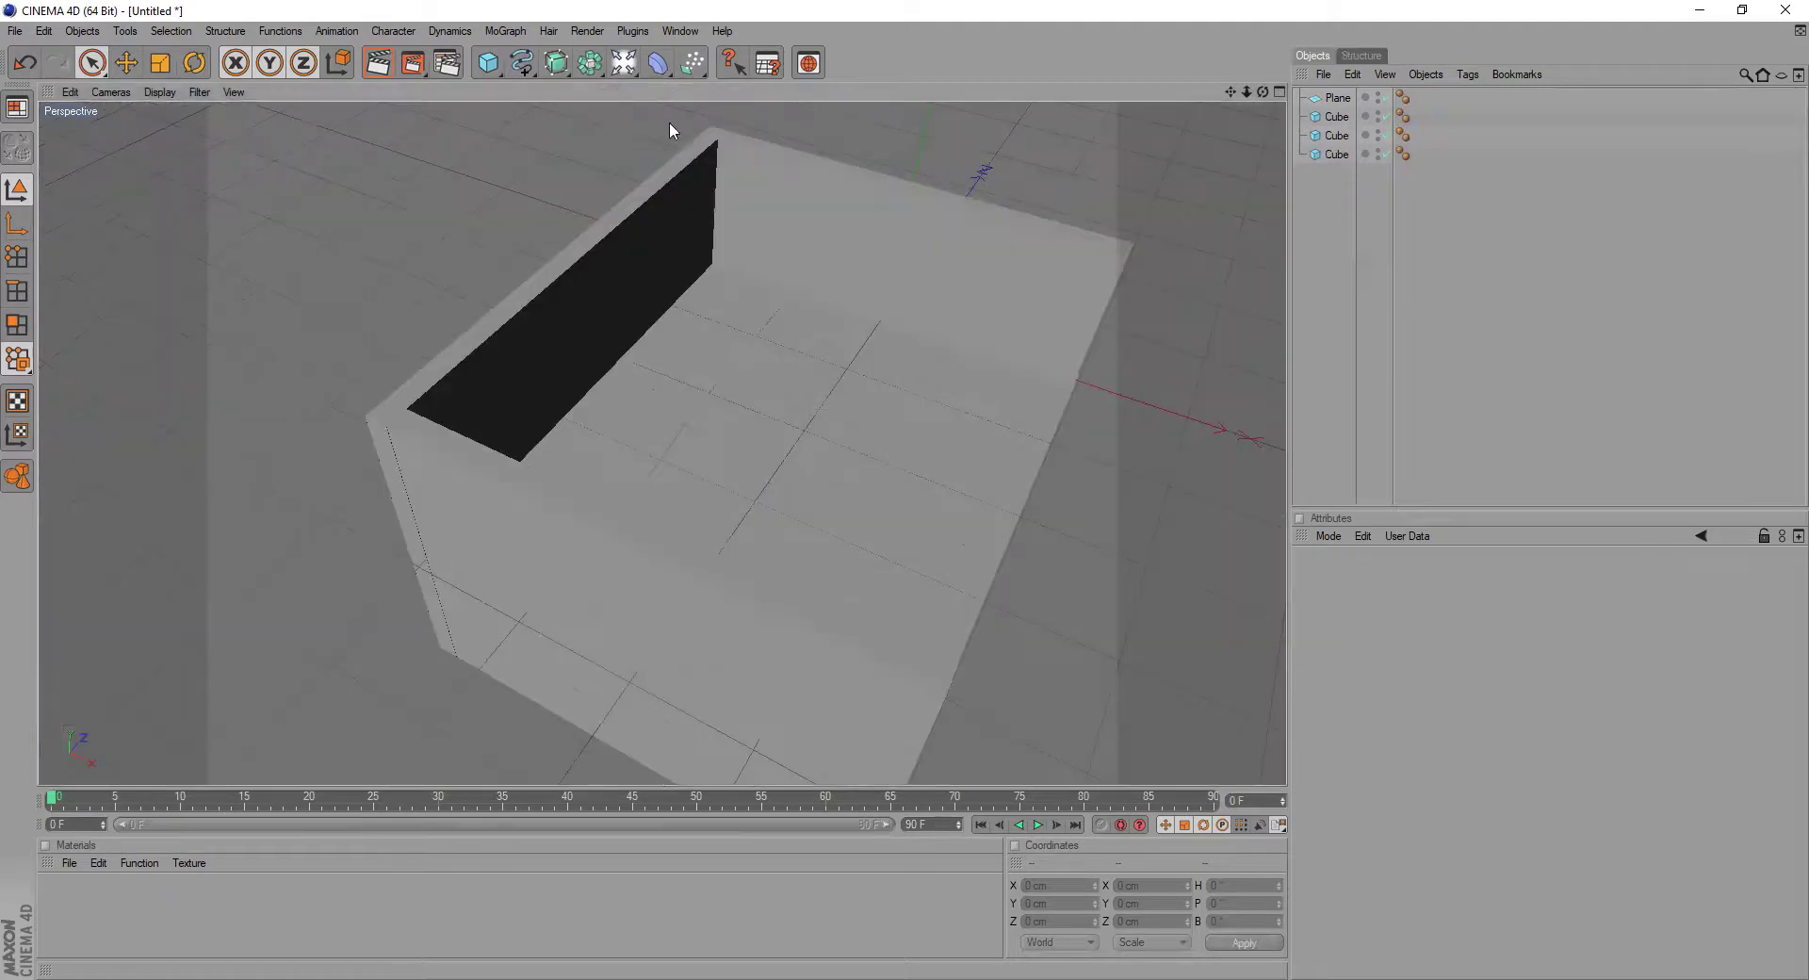
{"action": "left_click_drag", "start_coordinate": [1262, 92], "coordinate": [1069, 99]}
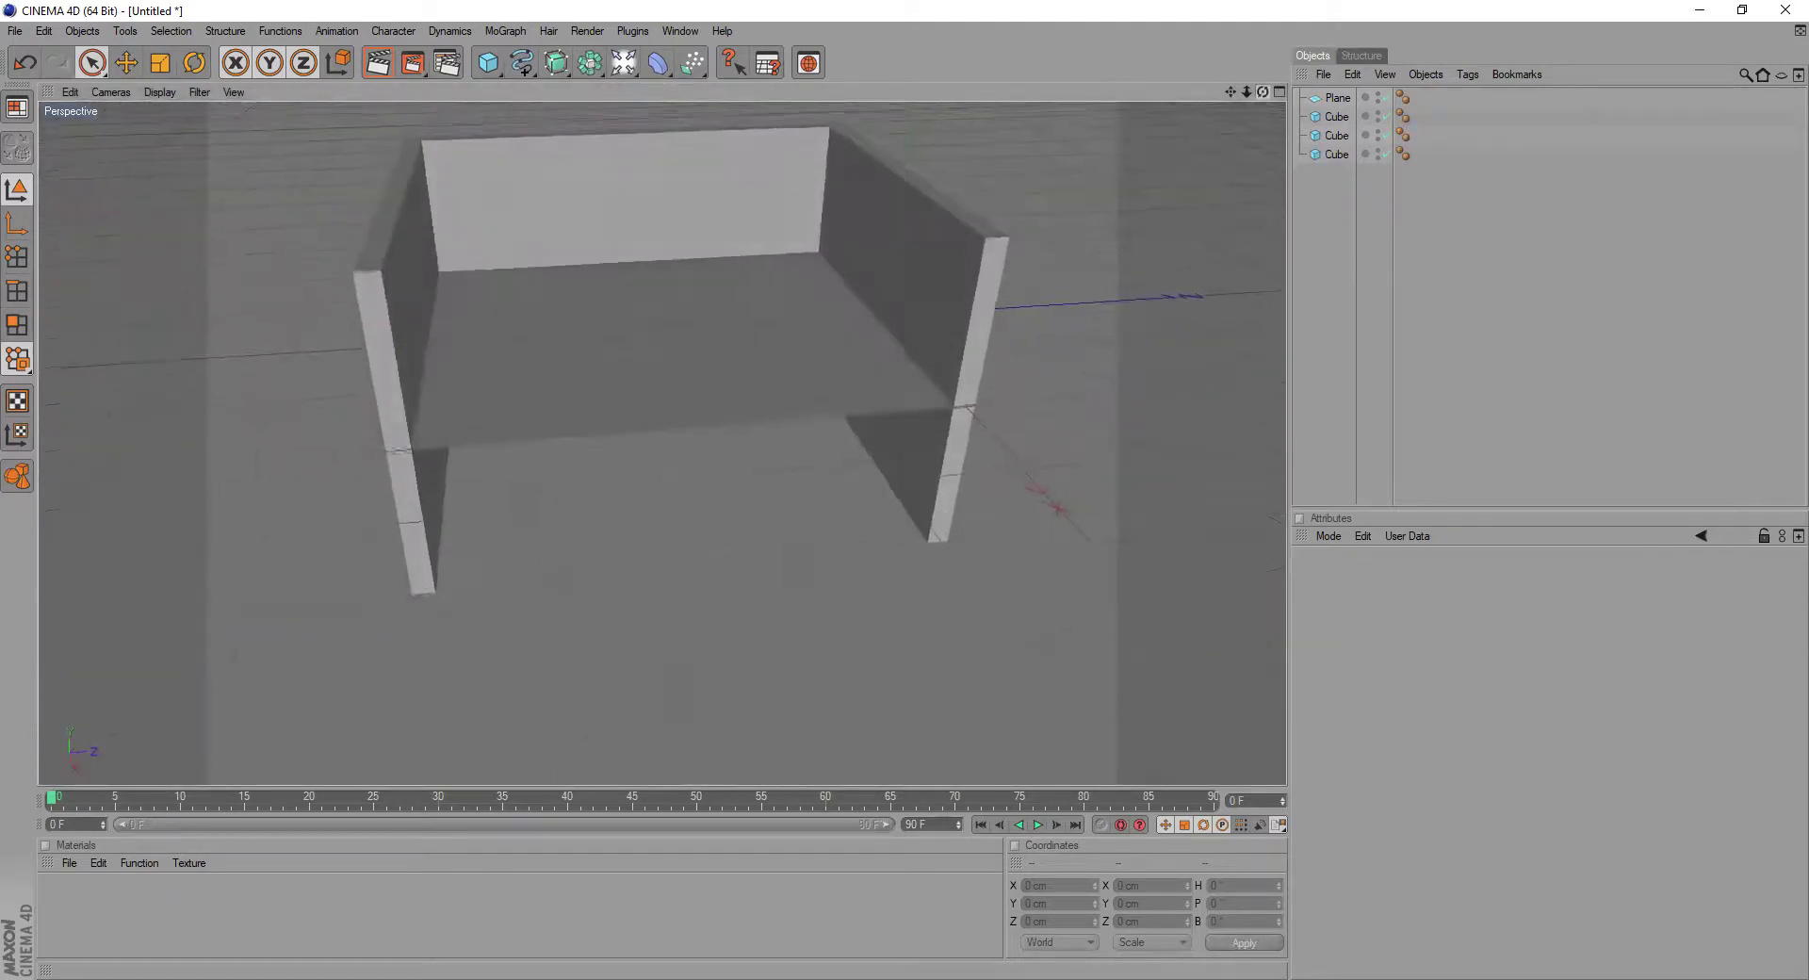
{"action": "left_click", "coordinate": [778, 384]}
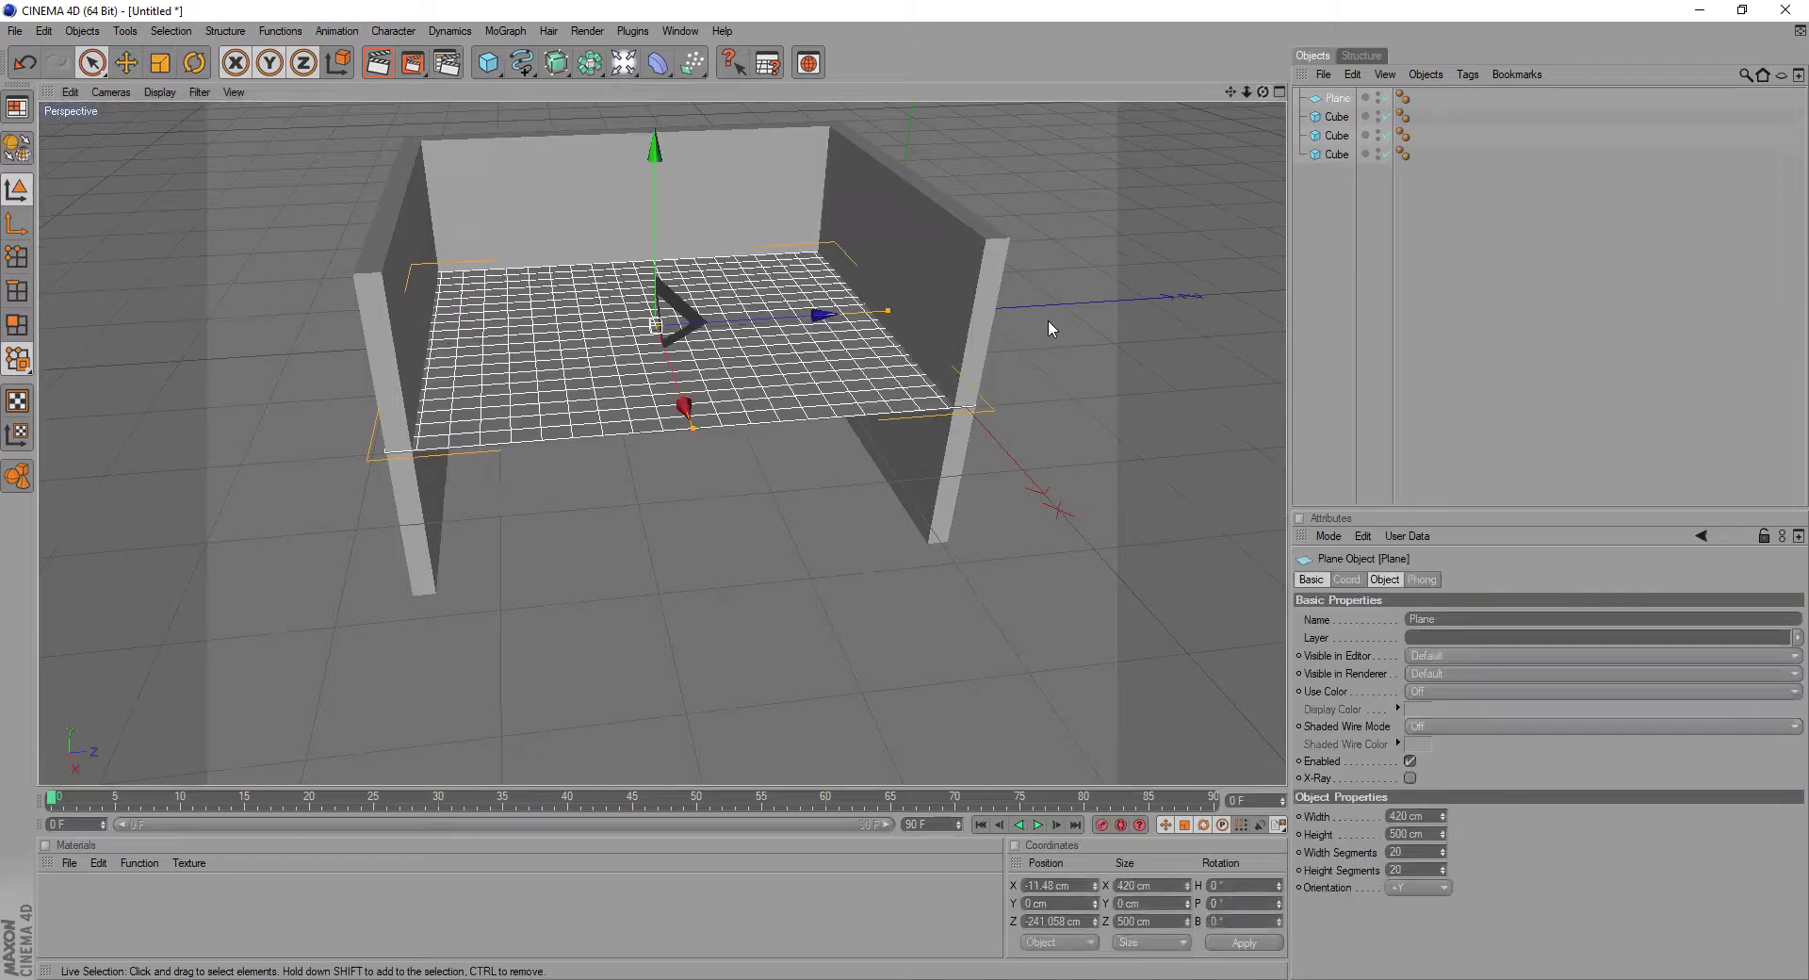
{"action": "left_click_drag", "start_coordinate": [1262, 91], "coordinate": [1319, 108]}
{"action": "left_click_drag", "start_coordinate": [657, 150], "coordinate": [657, 292]}
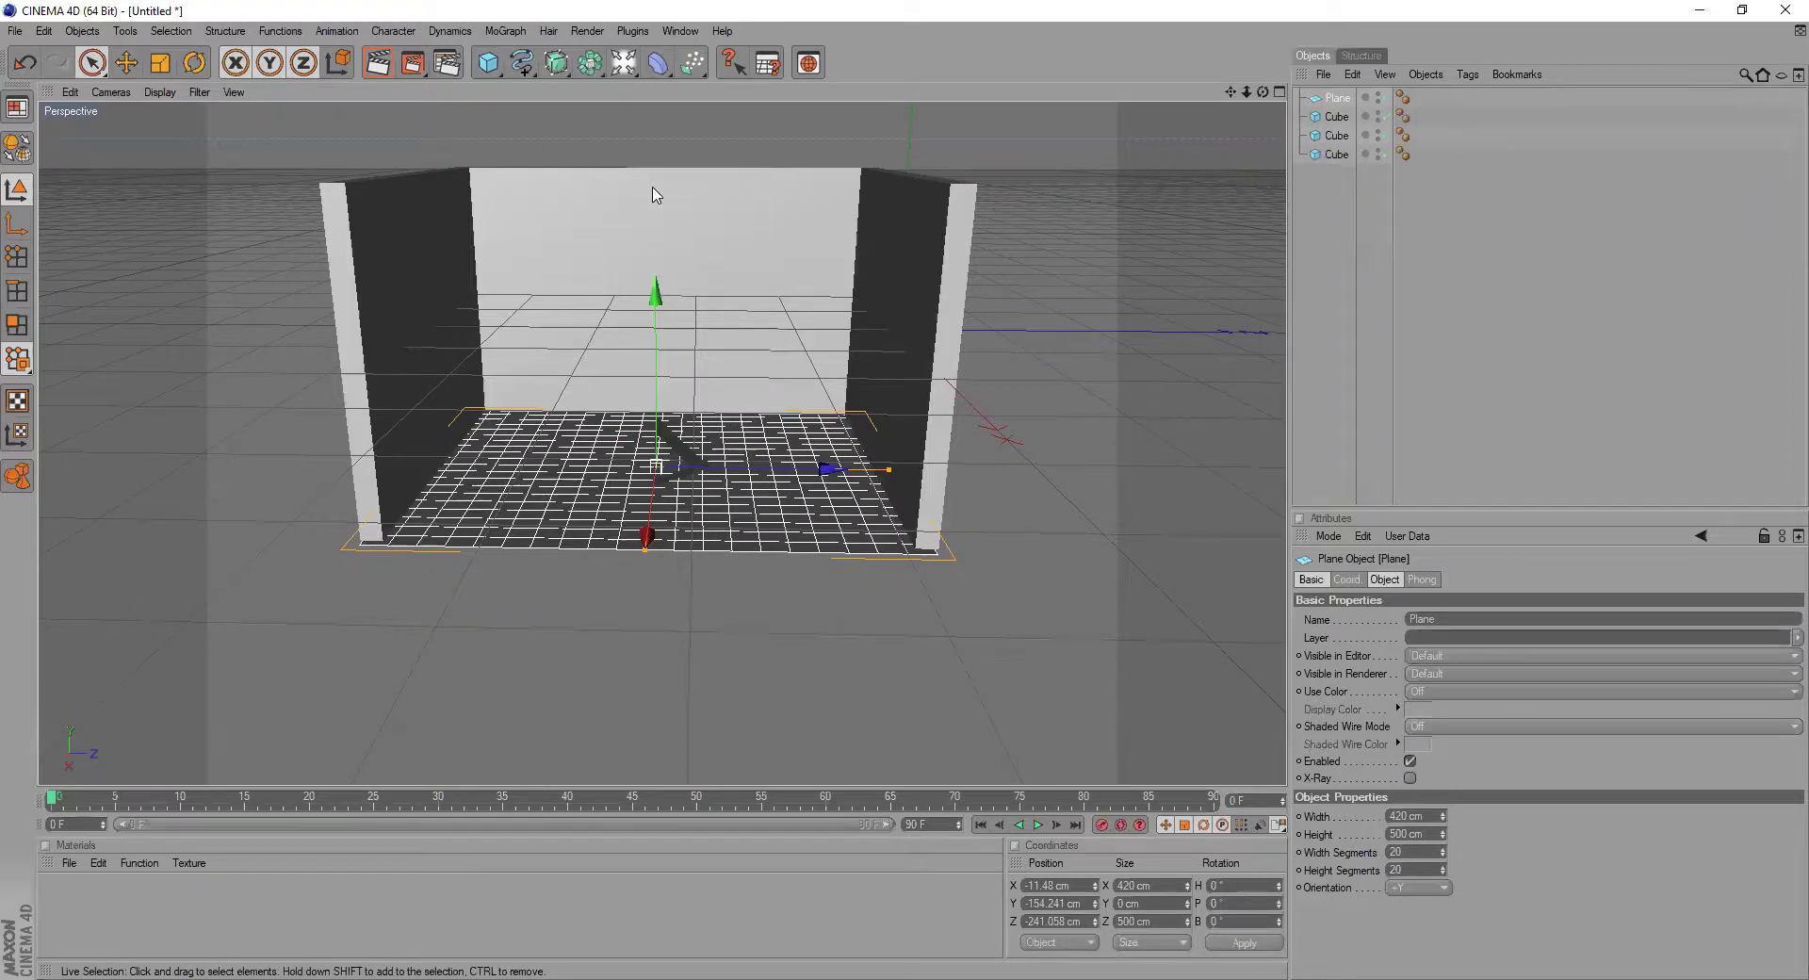
{"action": "key", "text": "ctrl+z"}
- Raise the three wall cubes together along Y to about 149 cm so their bottom edges meet the floor plane
{"action": "left_click_drag", "start_coordinate": [1335, 196], "coordinate": [1306, 114]}
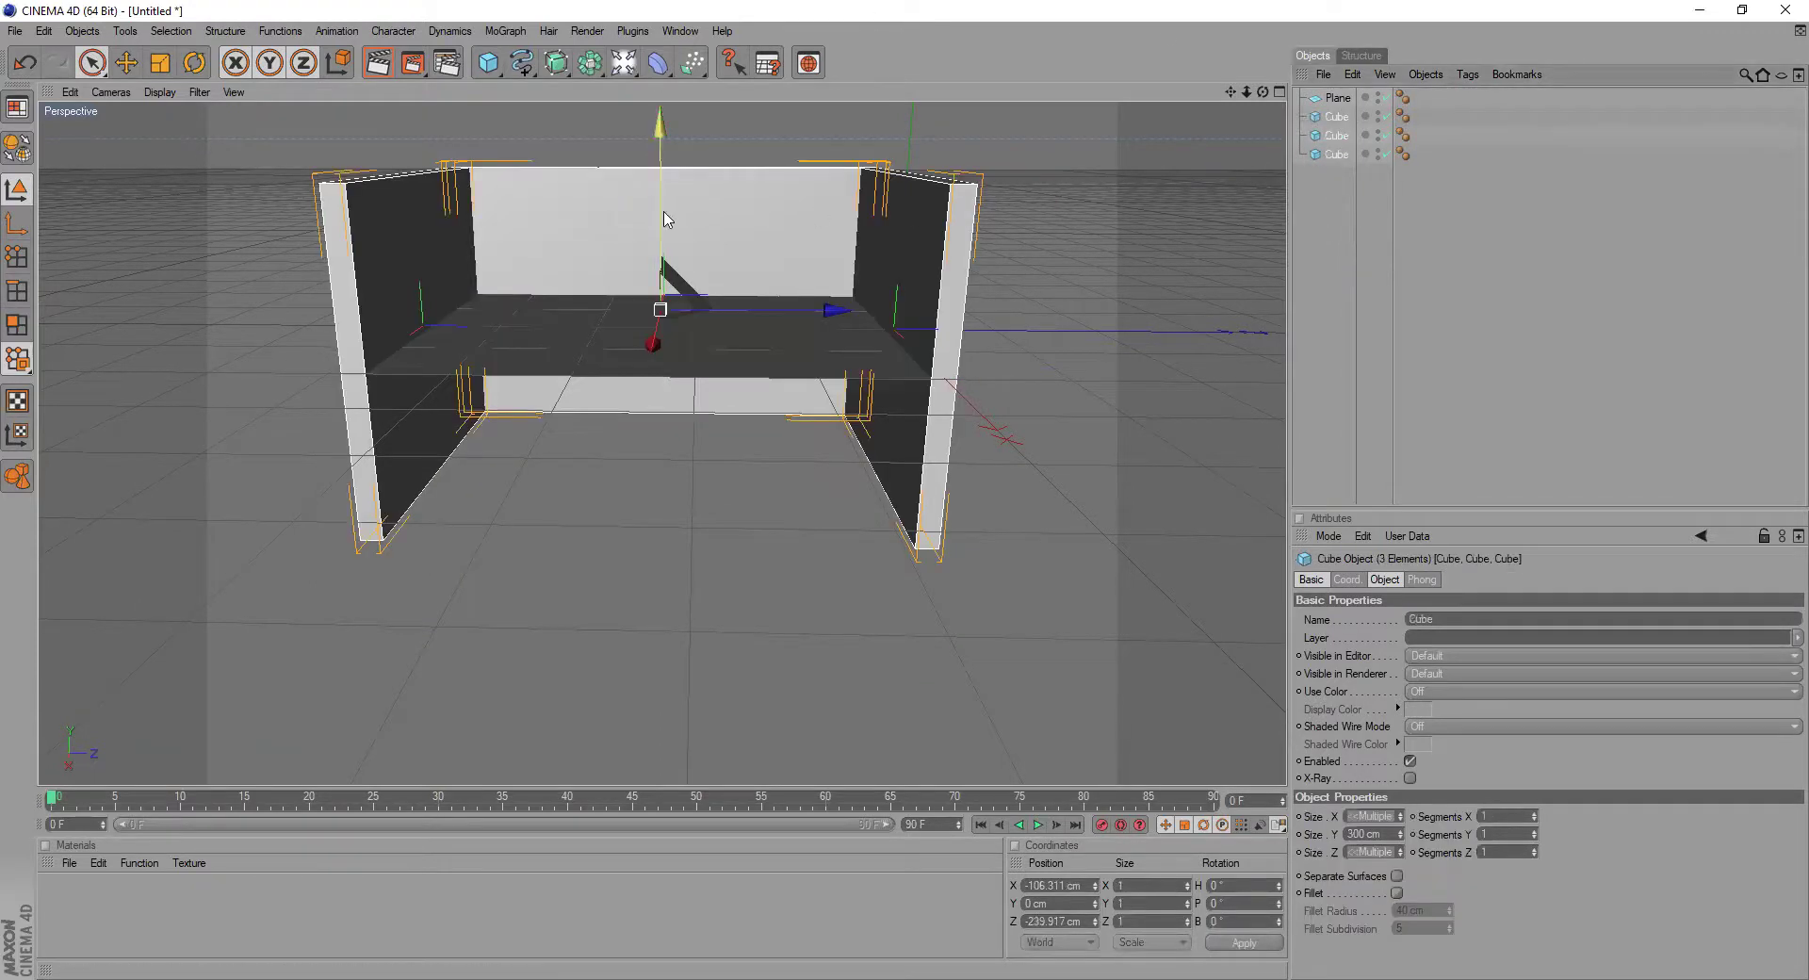
{"action": "left_click_drag", "start_coordinate": [664, 219], "coordinate": [661, 79]}
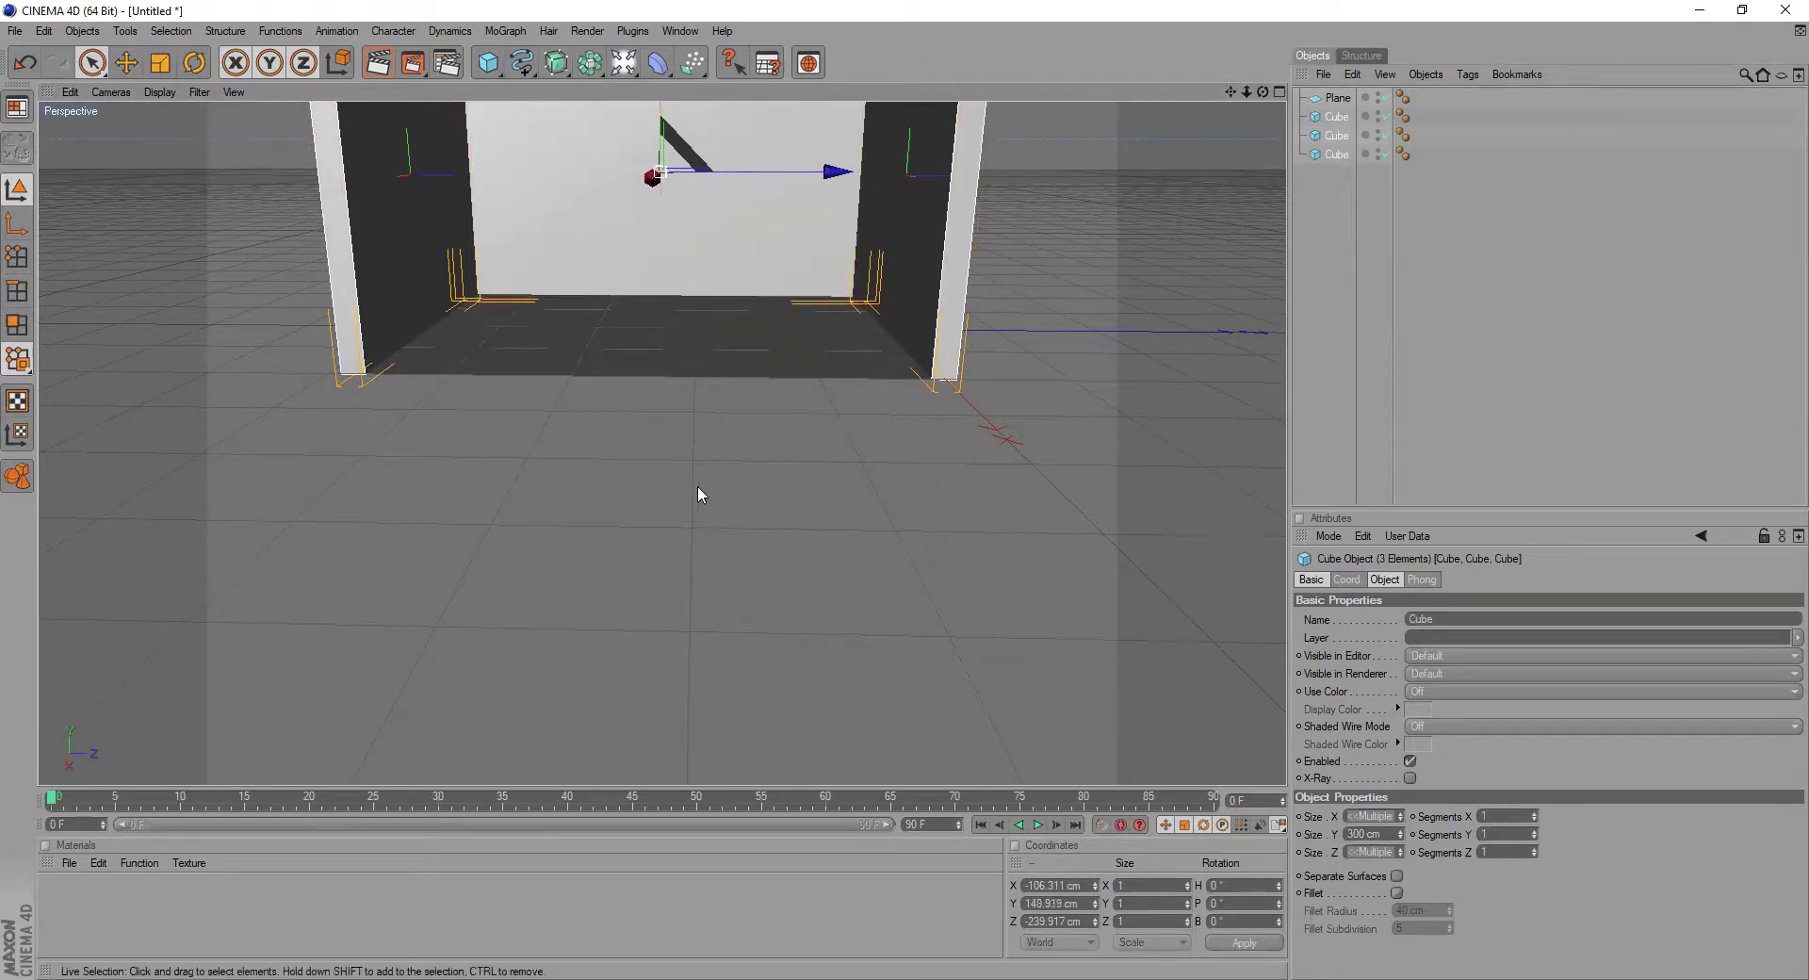
{"action": "left_click", "coordinate": [697, 484]}
{"action": "left_click_drag", "start_coordinate": [1262, 91], "coordinate": [1132, 319]}
{"action": "scroll", "coordinate": [1134, 317], "scroll_direction": "down", "scroll_amount": 5}
{"action": "scroll", "coordinate": [1241, 138], "scroll_direction": "up", "scroll_amount": 2}
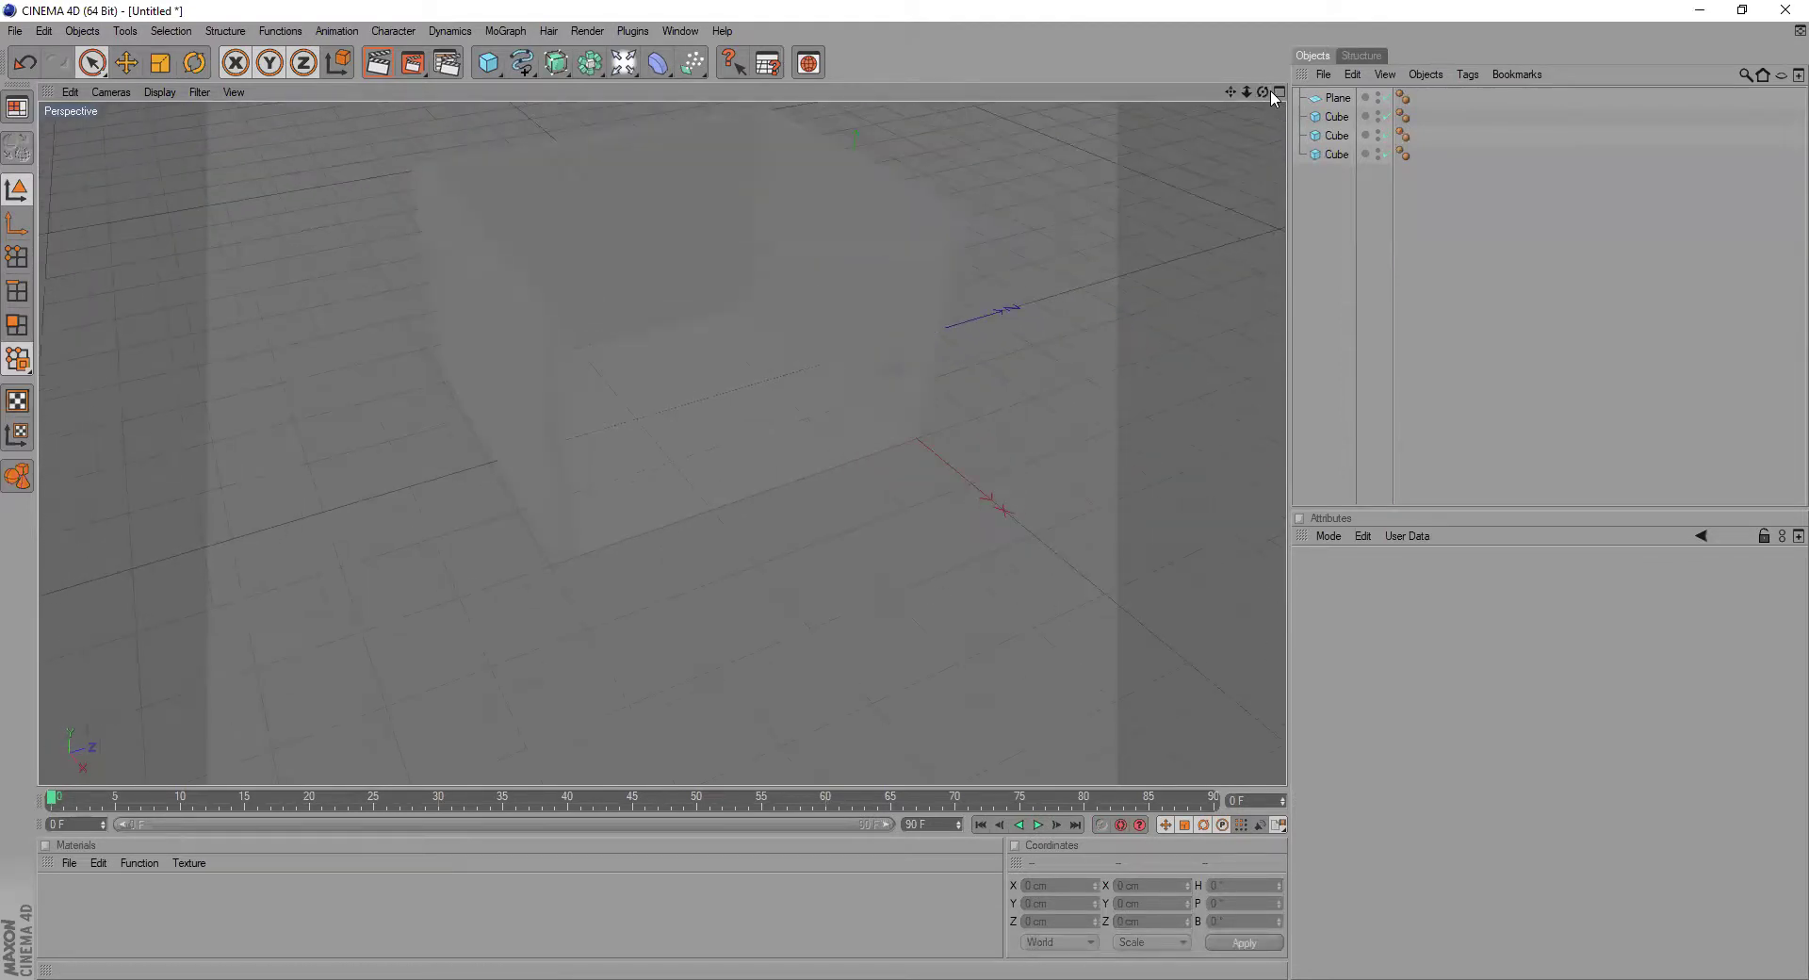
- Select the floor and all walls, and examine the whole room framed in the Perspective, Top, Front and Right views
{"action": "left_click_drag", "start_coordinate": [1354, 280], "coordinate": [1272, 141]}
{"action": "left_click_drag", "start_coordinate": [800, 537], "coordinate": [884, 482], "text": "alt"}
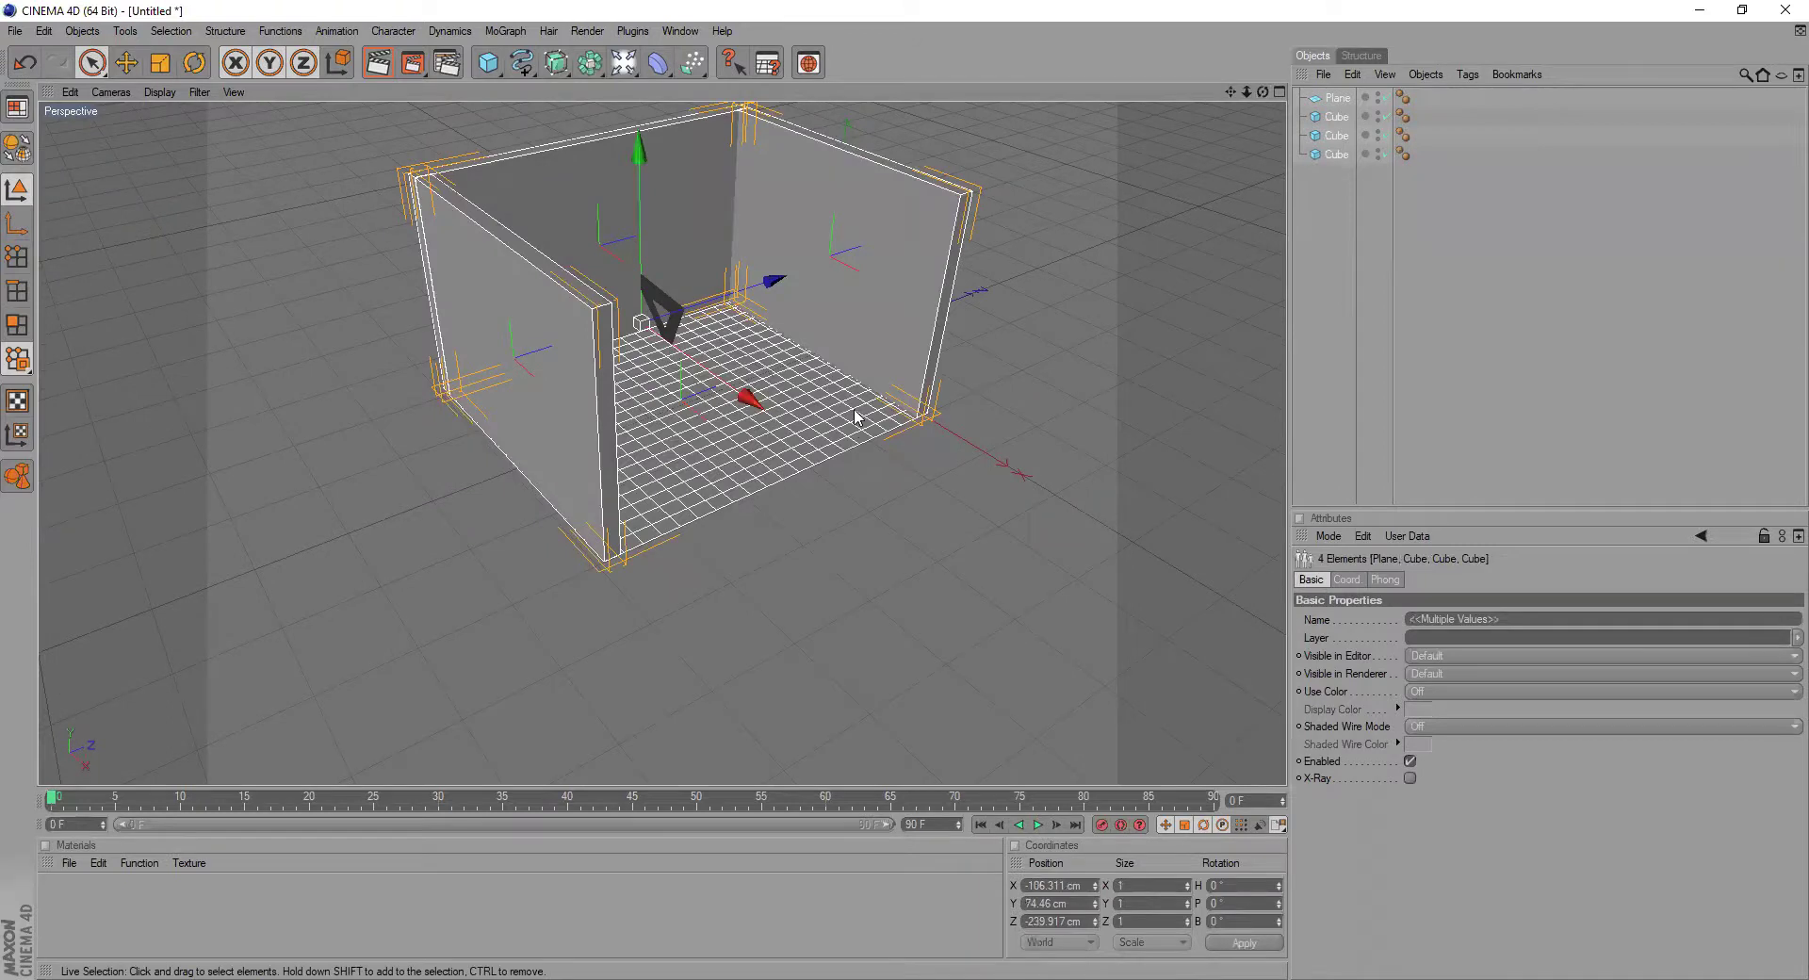
{"action": "left_click", "coordinate": [1279, 93]}
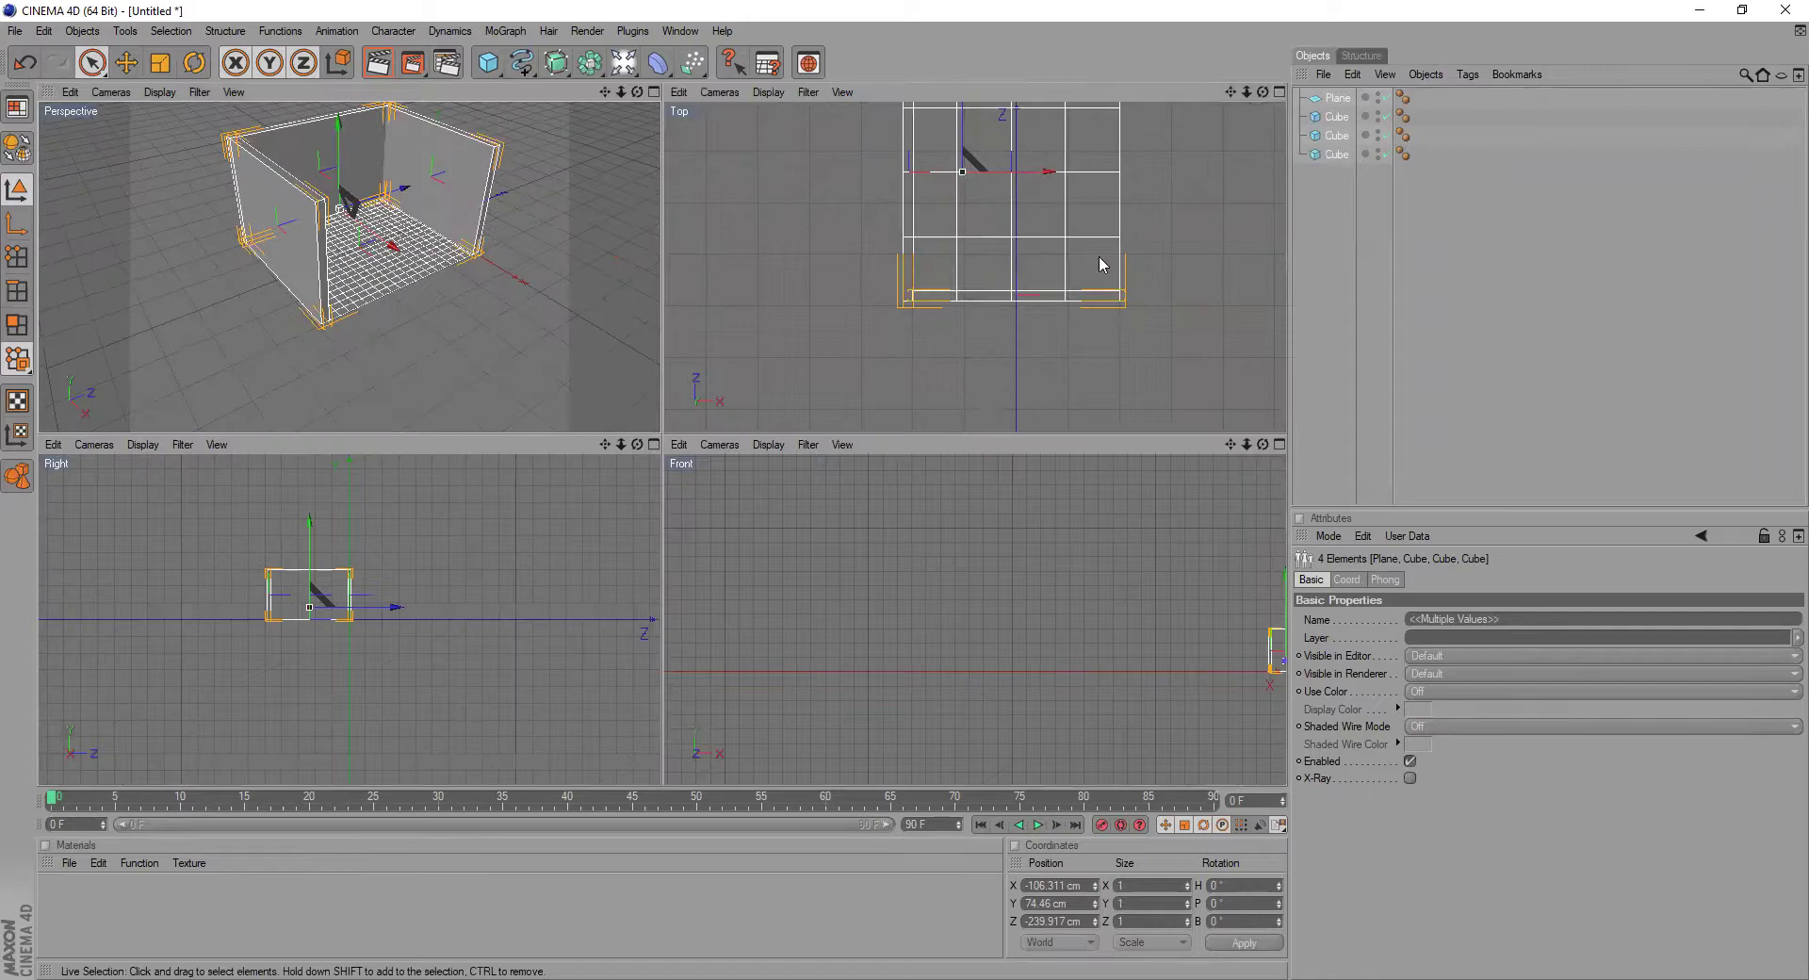
{"action": "left_click", "coordinate": [1278, 92]}
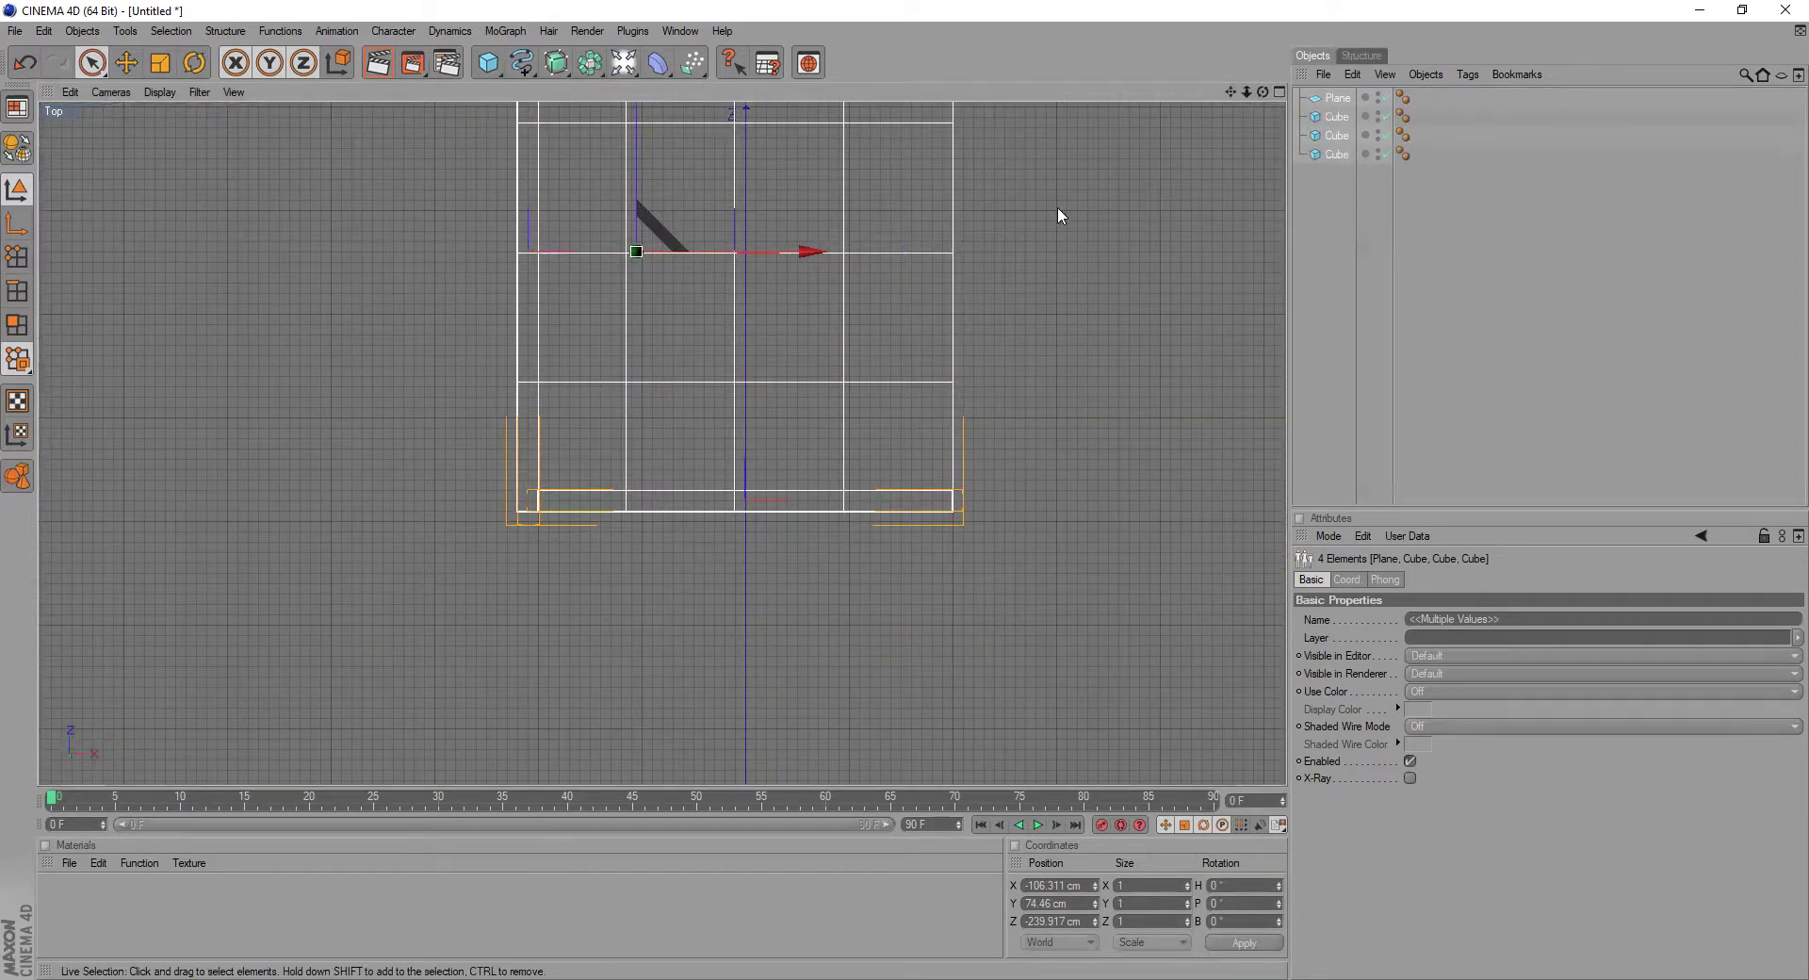
{"action": "left_click", "coordinate": [1279, 93]}
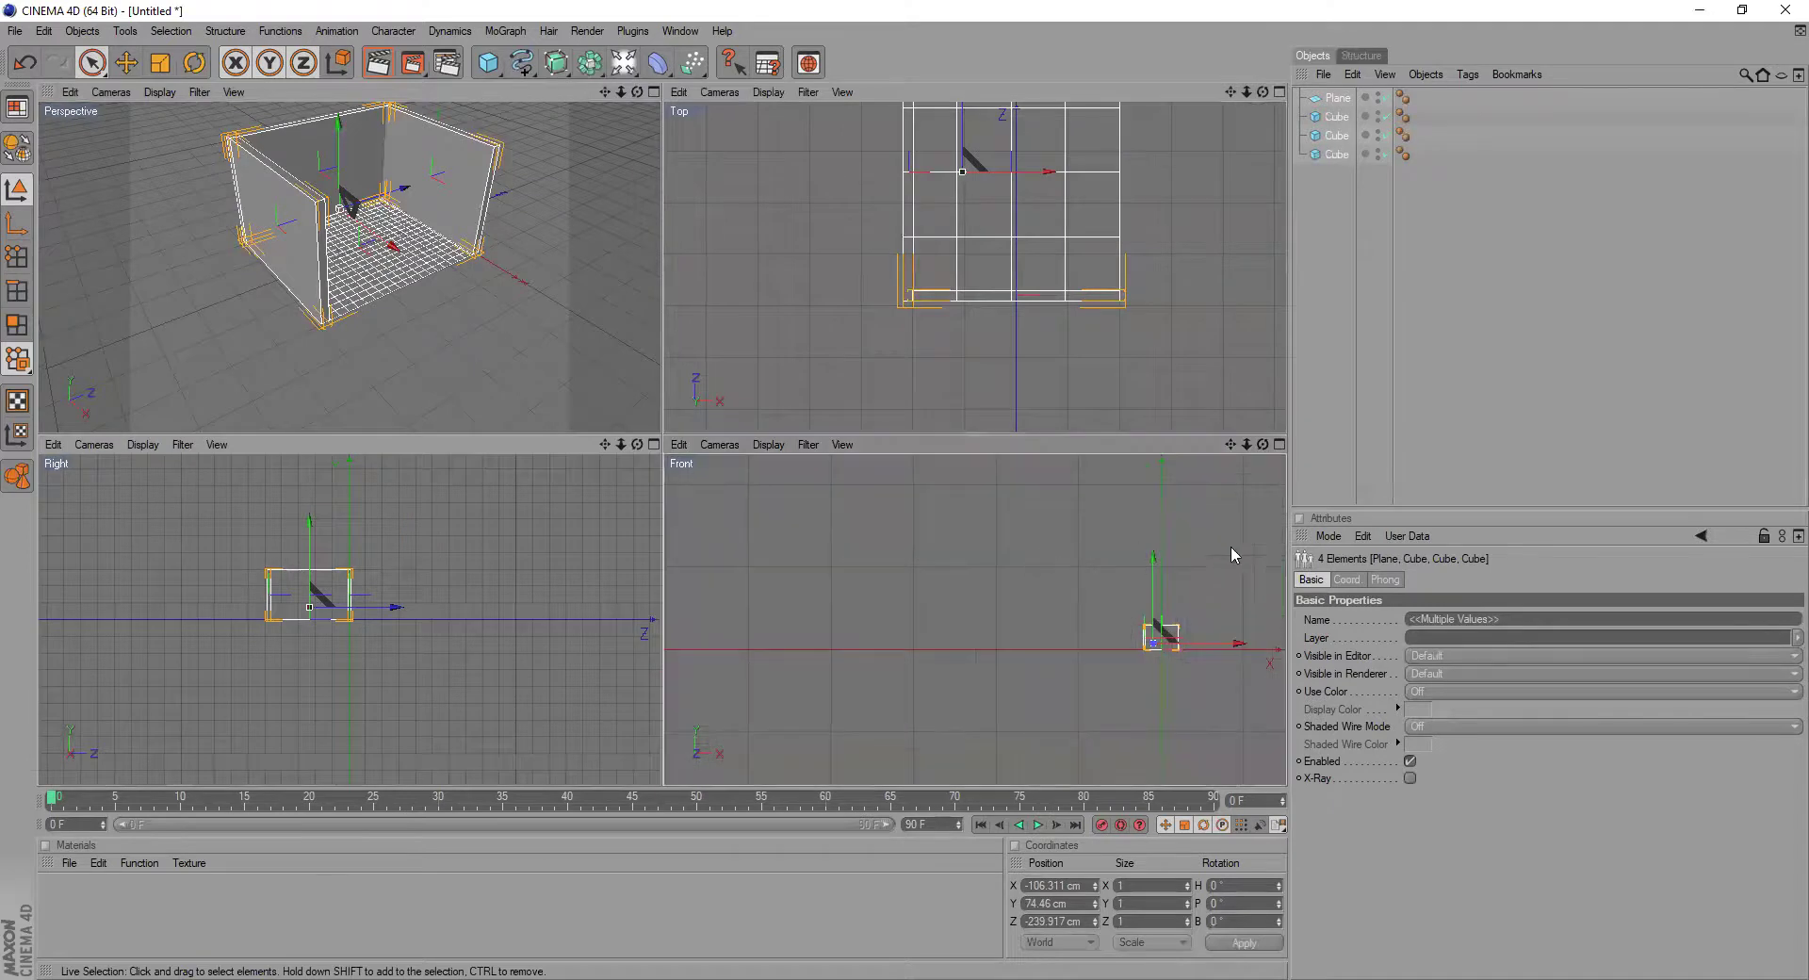
{"action": "left_click_drag", "start_coordinate": [1230, 443], "coordinate": [997, 578]}
{"action": "scroll", "coordinate": [1001, 575], "scroll_direction": "up", "scroll_amount": 4}
{"action": "left_click_drag", "start_coordinate": [1229, 444], "coordinate": [1194, 542]}
{"action": "scroll", "coordinate": [979, 550], "scroll_direction": "up", "scroll_amount": 2}
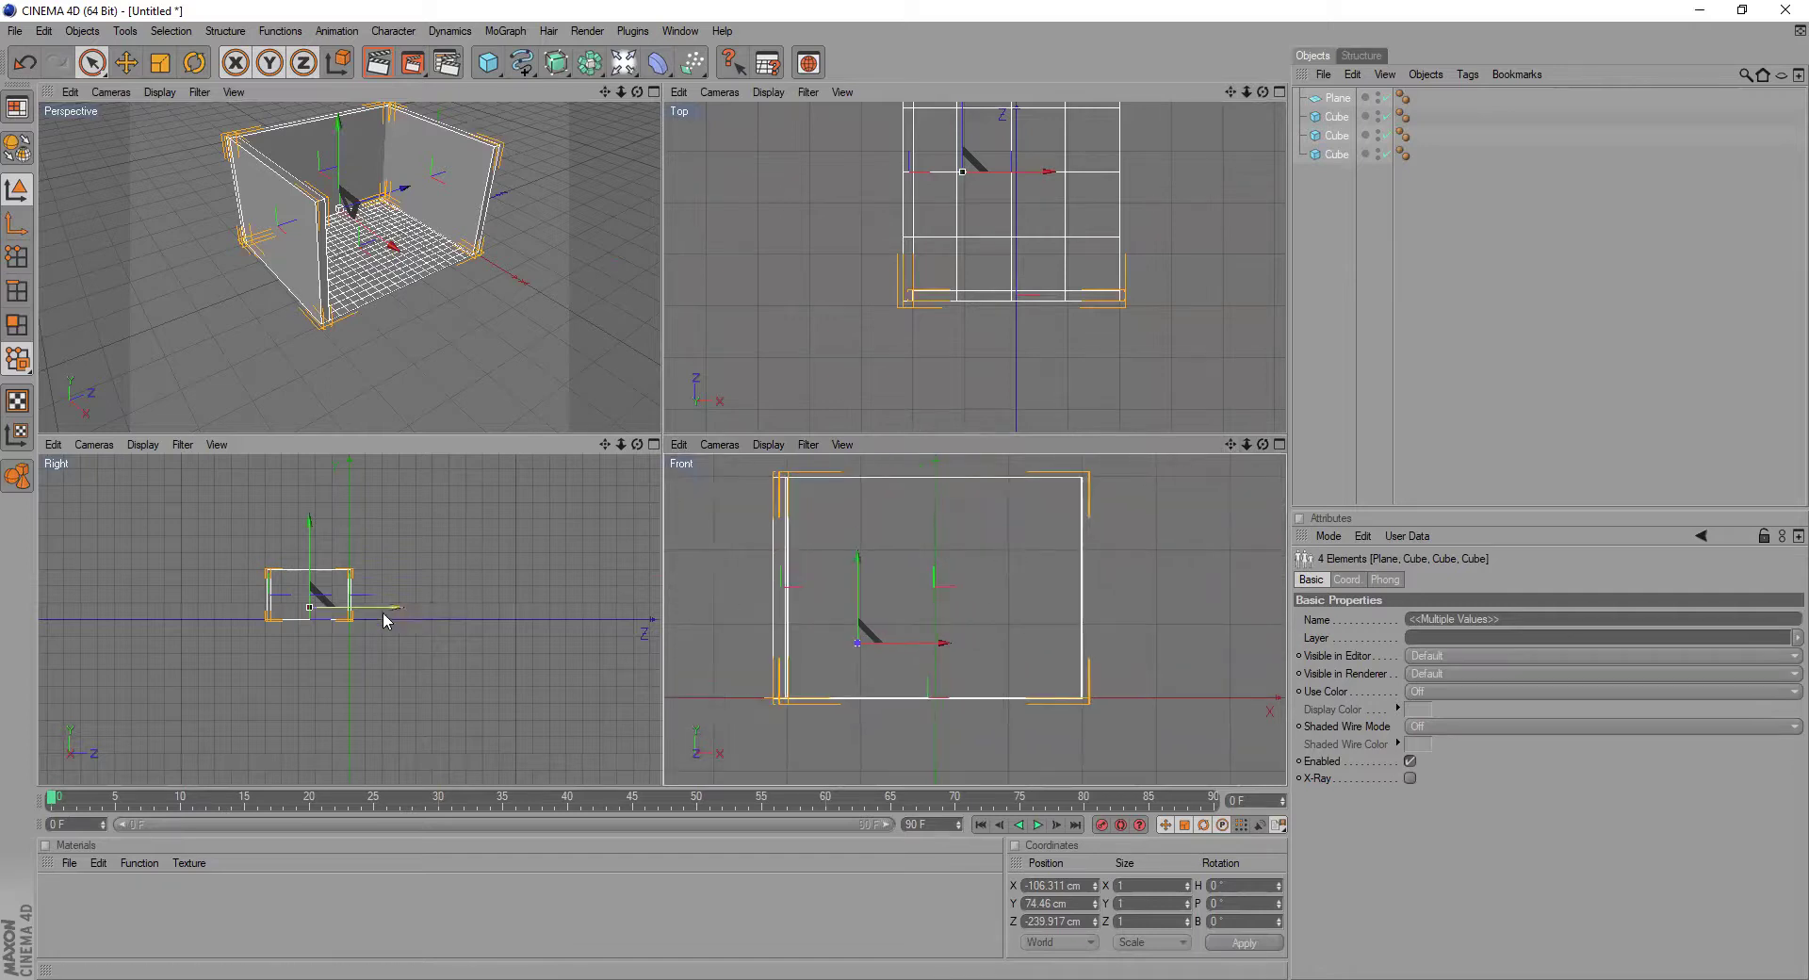
{"action": "scroll", "coordinate": [382, 612], "scroll_direction": "up", "scroll_amount": 3}
{"action": "left_click_drag", "start_coordinate": [605, 446], "coordinate": [577, 472]}
{"action": "scroll", "coordinate": [367, 573], "scroll_direction": "up", "scroll_amount": 2}
{"action": "scroll", "coordinate": [367, 574], "scroll_direction": "up", "scroll_amount": 2}
{"action": "scroll", "coordinate": [929, 234], "scroll_direction": "down", "scroll_amount": 2}
{"action": "left_click_drag", "start_coordinate": [1229, 93], "coordinate": [1163, 149]}
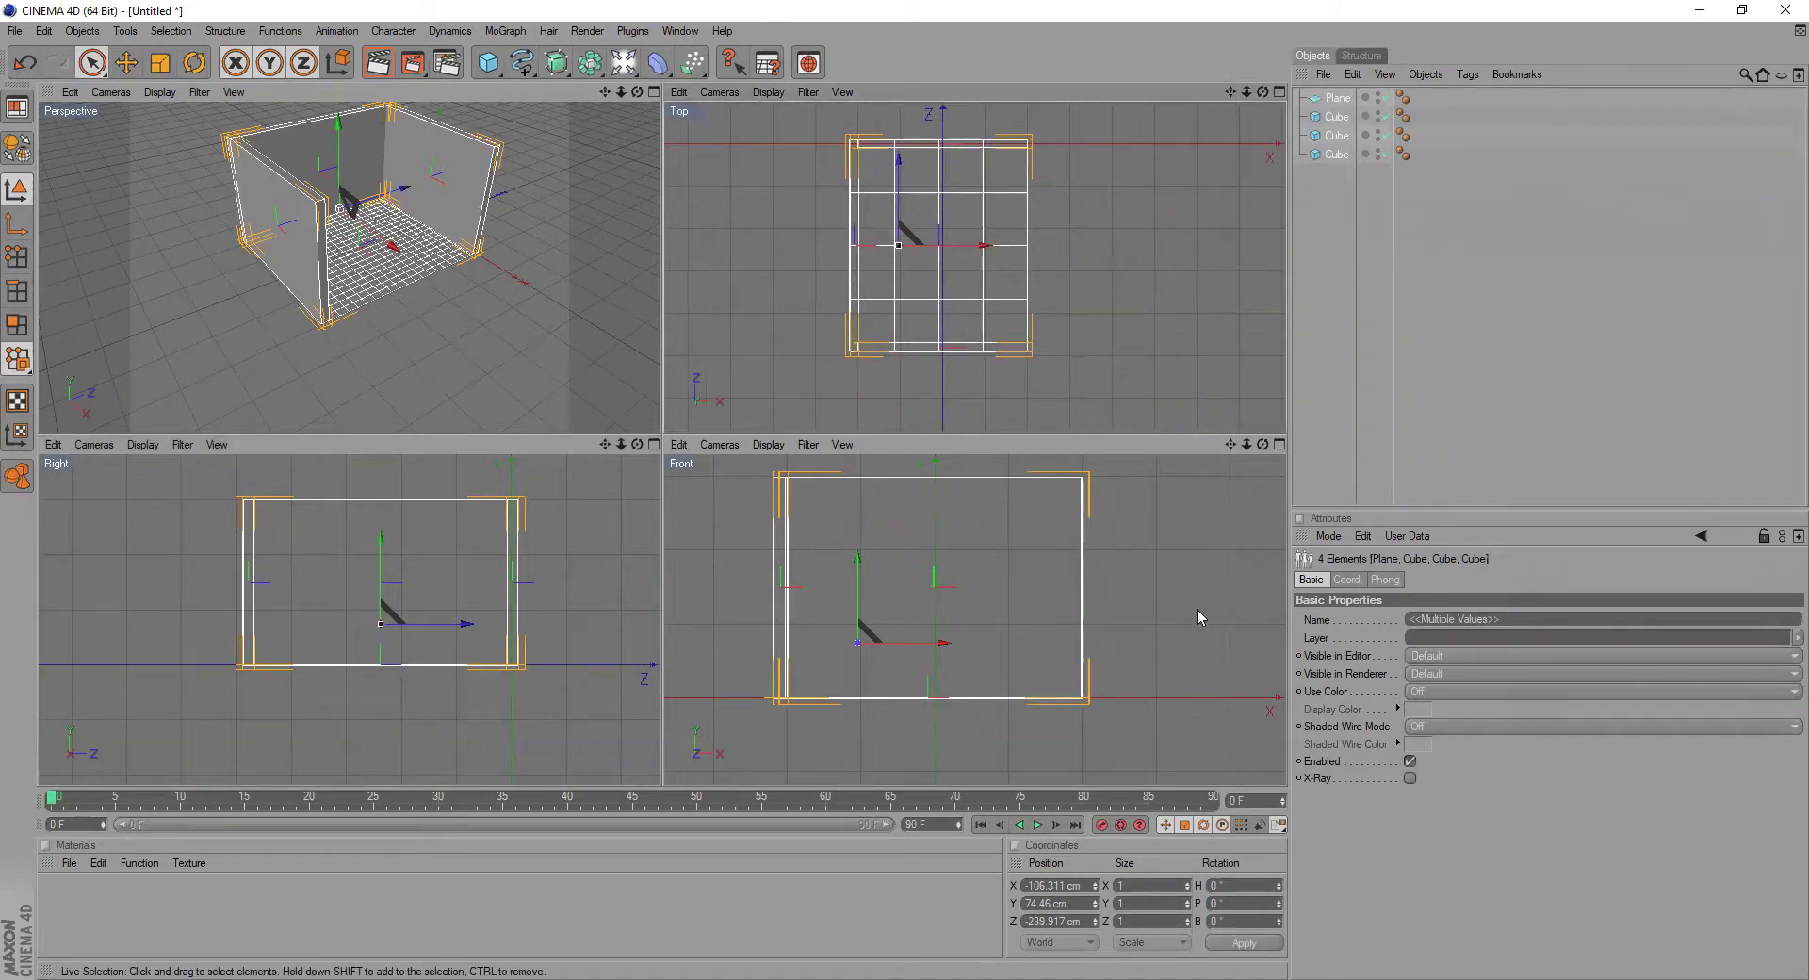
- Delete the floor plane and the three wall cubes, leaving an empty scene
{"action": "left_click", "coordinate": [845, 590]}
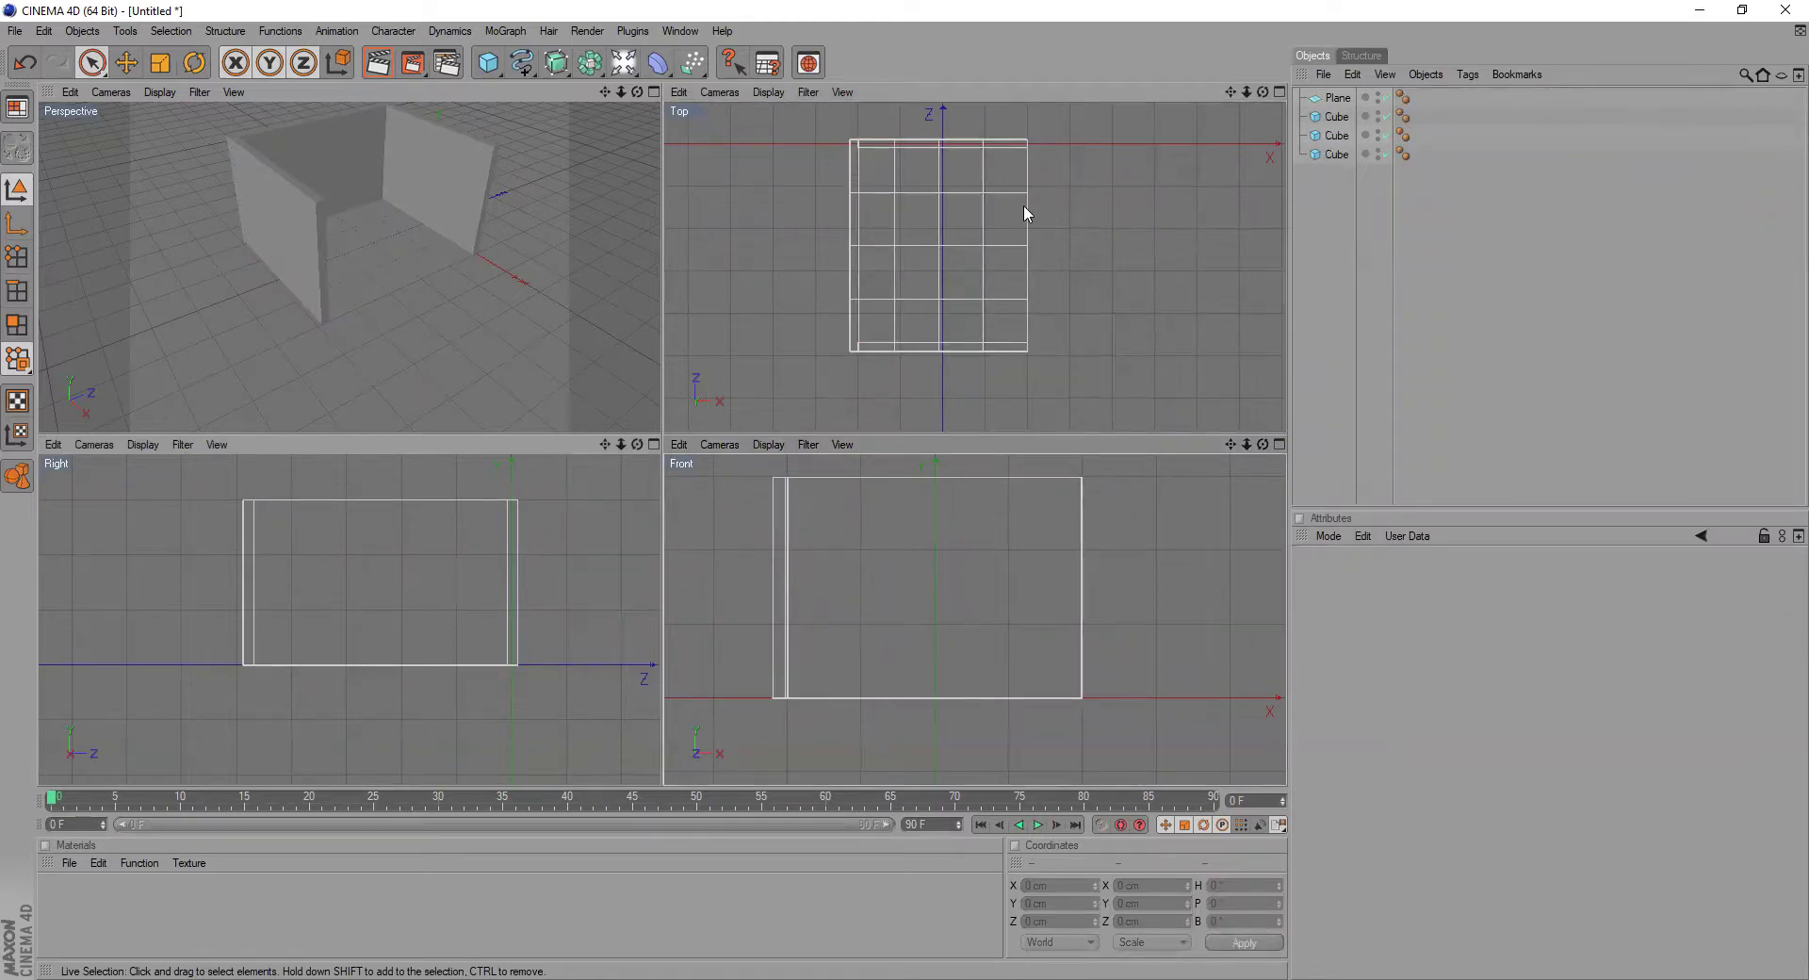
{"action": "left_click_drag", "start_coordinate": [637, 91], "coordinate": [569, 157]}
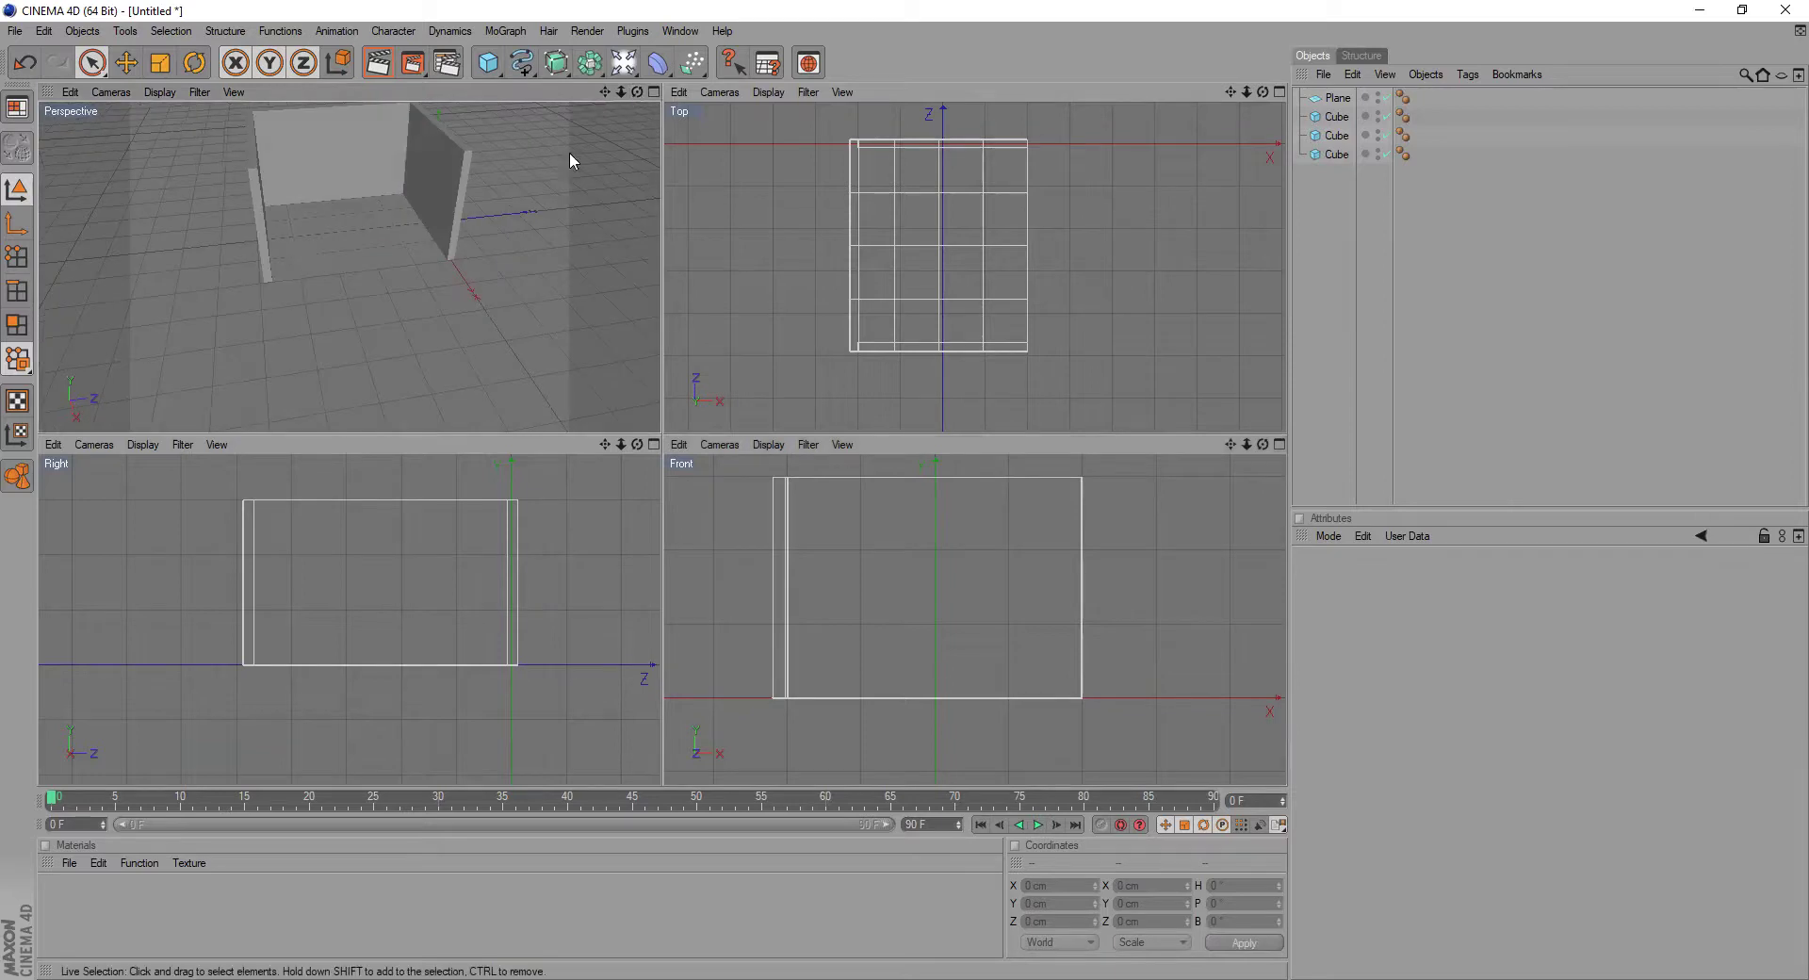
{"action": "left_click_drag", "start_coordinate": [1333, 192], "coordinate": [1311, 96]}
{"action": "mouse_move", "coordinate": [637, 91]}
{"action": "left_mouse_down"}
{"action": "mouse_move", "coordinate": [678, 87]}
{"action": "mouse_move", "coordinate": [603, 102]}
{"action": "mouse_move", "coordinate": [675, 100]}
{"action": "mouse_move", "coordinate": [688, 123]}
{"action": "mouse_move", "coordinate": [660, 95]}
{"action": "mouse_move", "coordinate": [641, 98]}
{"action": "mouse_move", "coordinate": [688, 104]}
{"action": "mouse_move", "coordinate": [603, 102]}
{"action": "mouse_move", "coordinate": [678, 104]}
{"action": "mouse_move", "coordinate": [641, 149]}
{"action": "mouse_move", "coordinate": [640, 97]}
{"action": "left_mouse_up"}
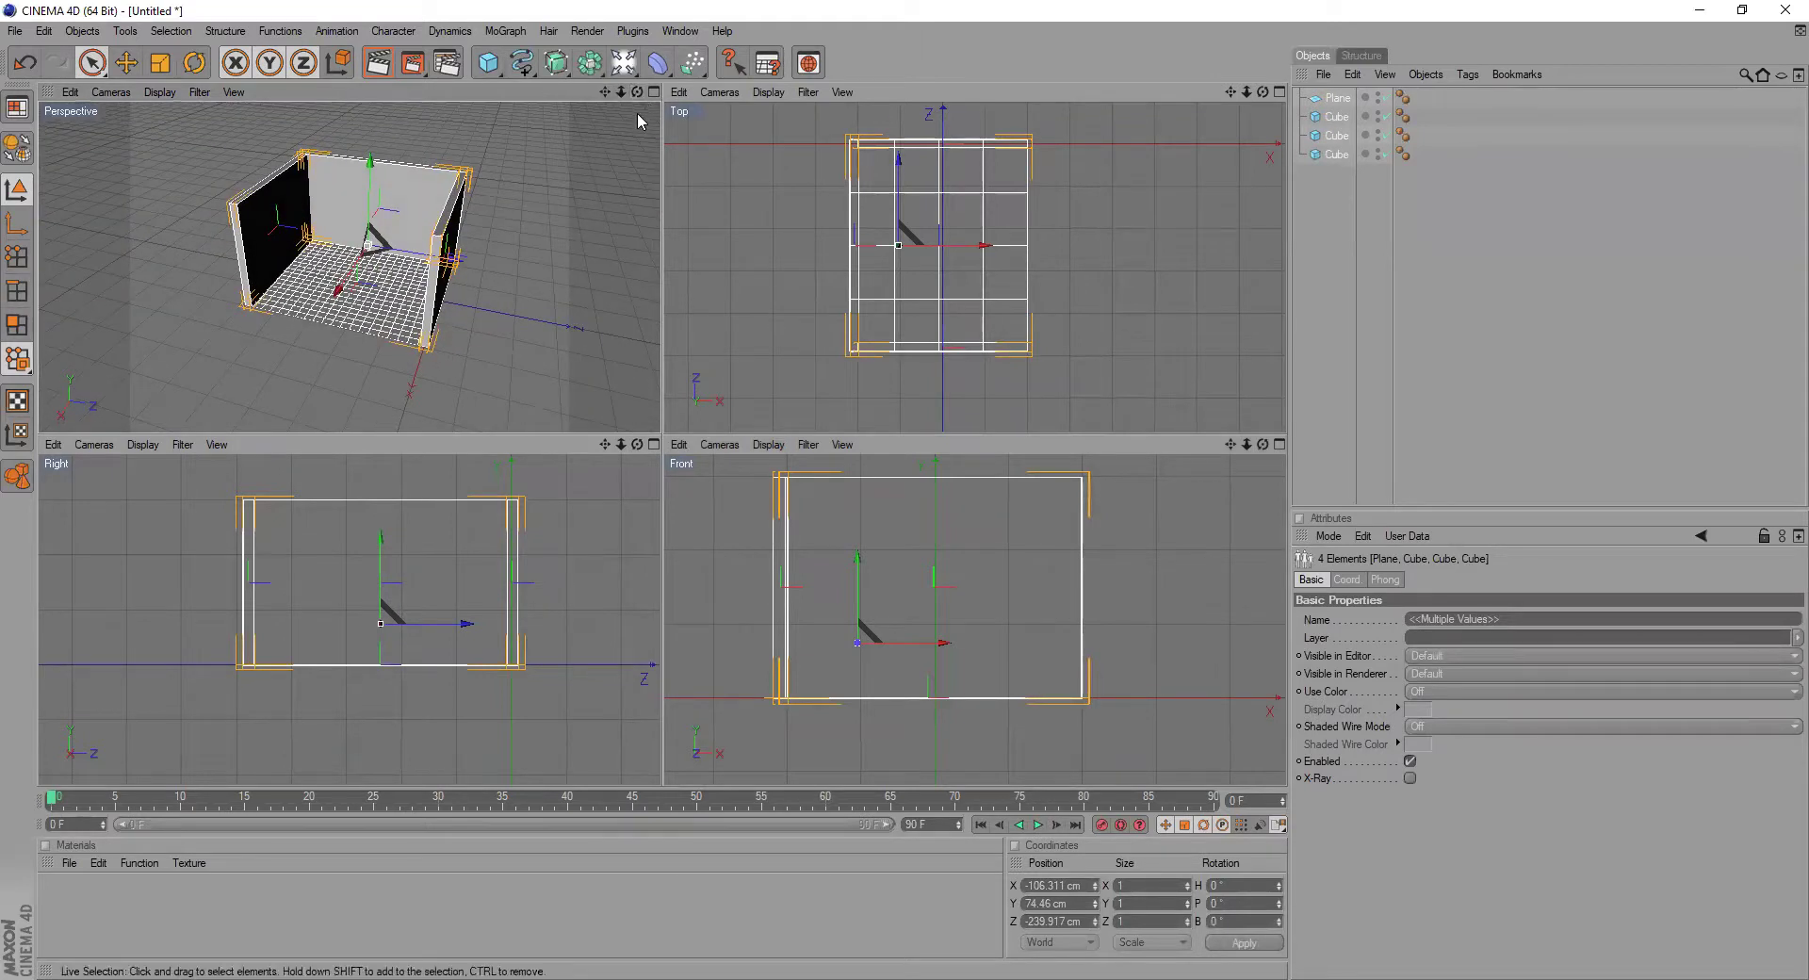
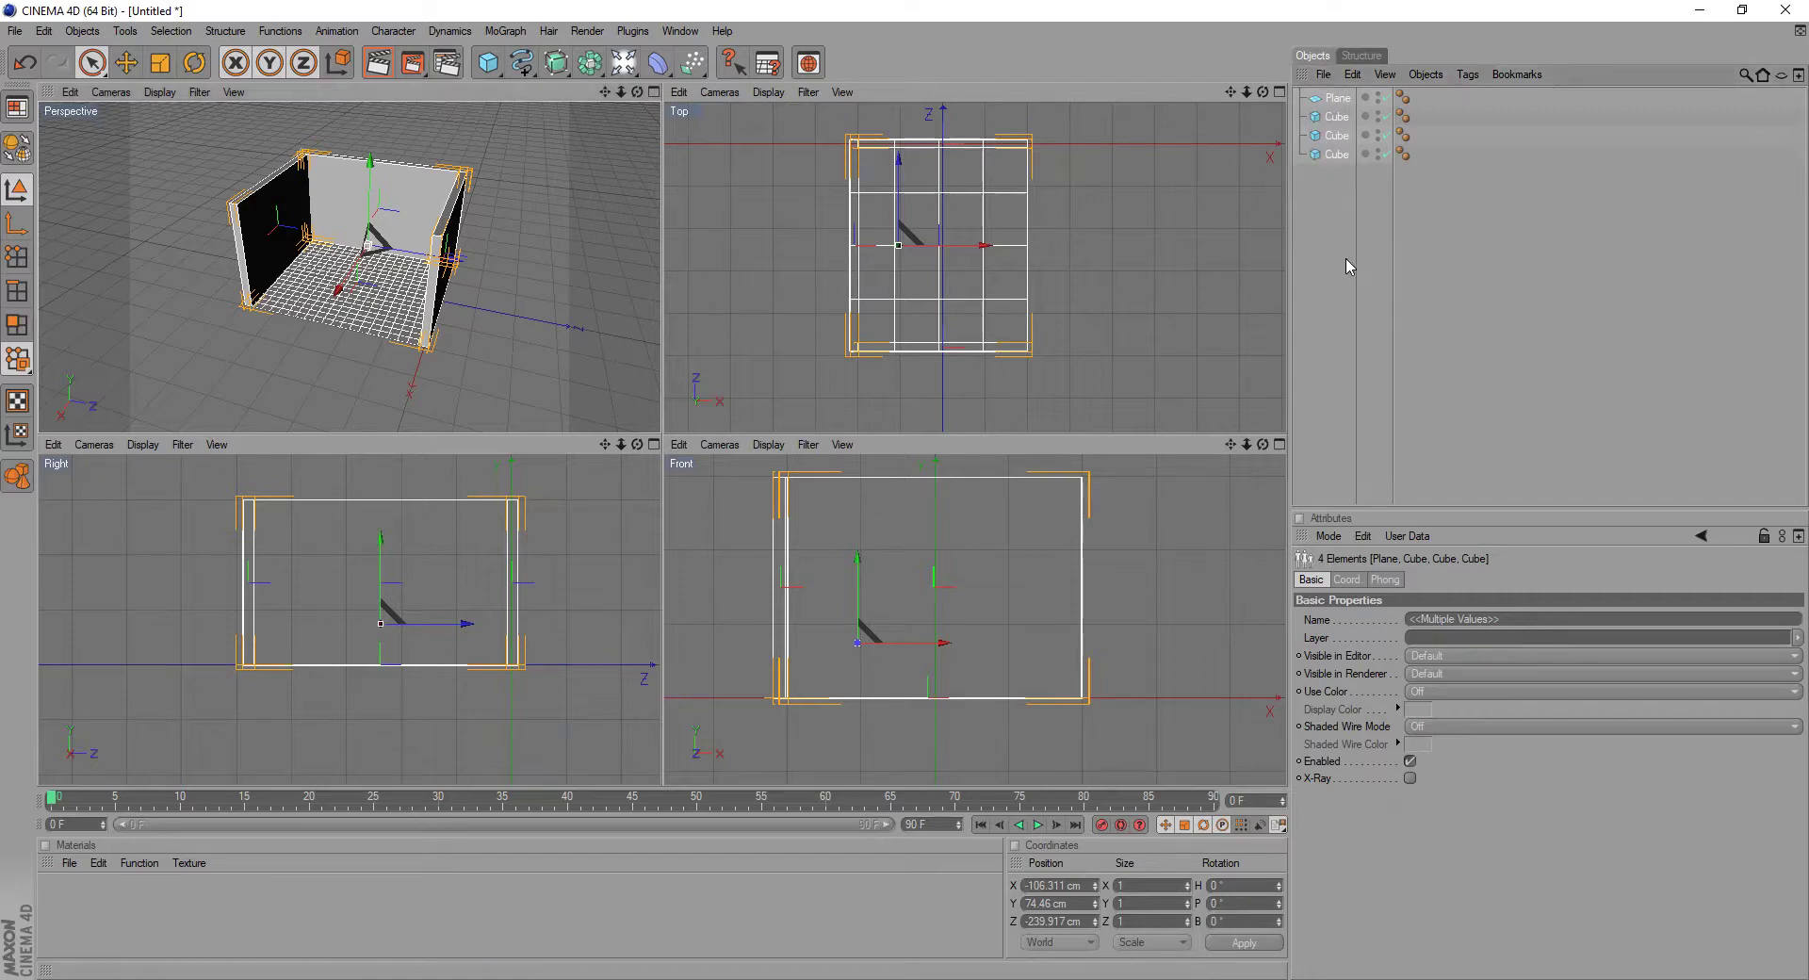
{"action": "key", "text": "Delete"}
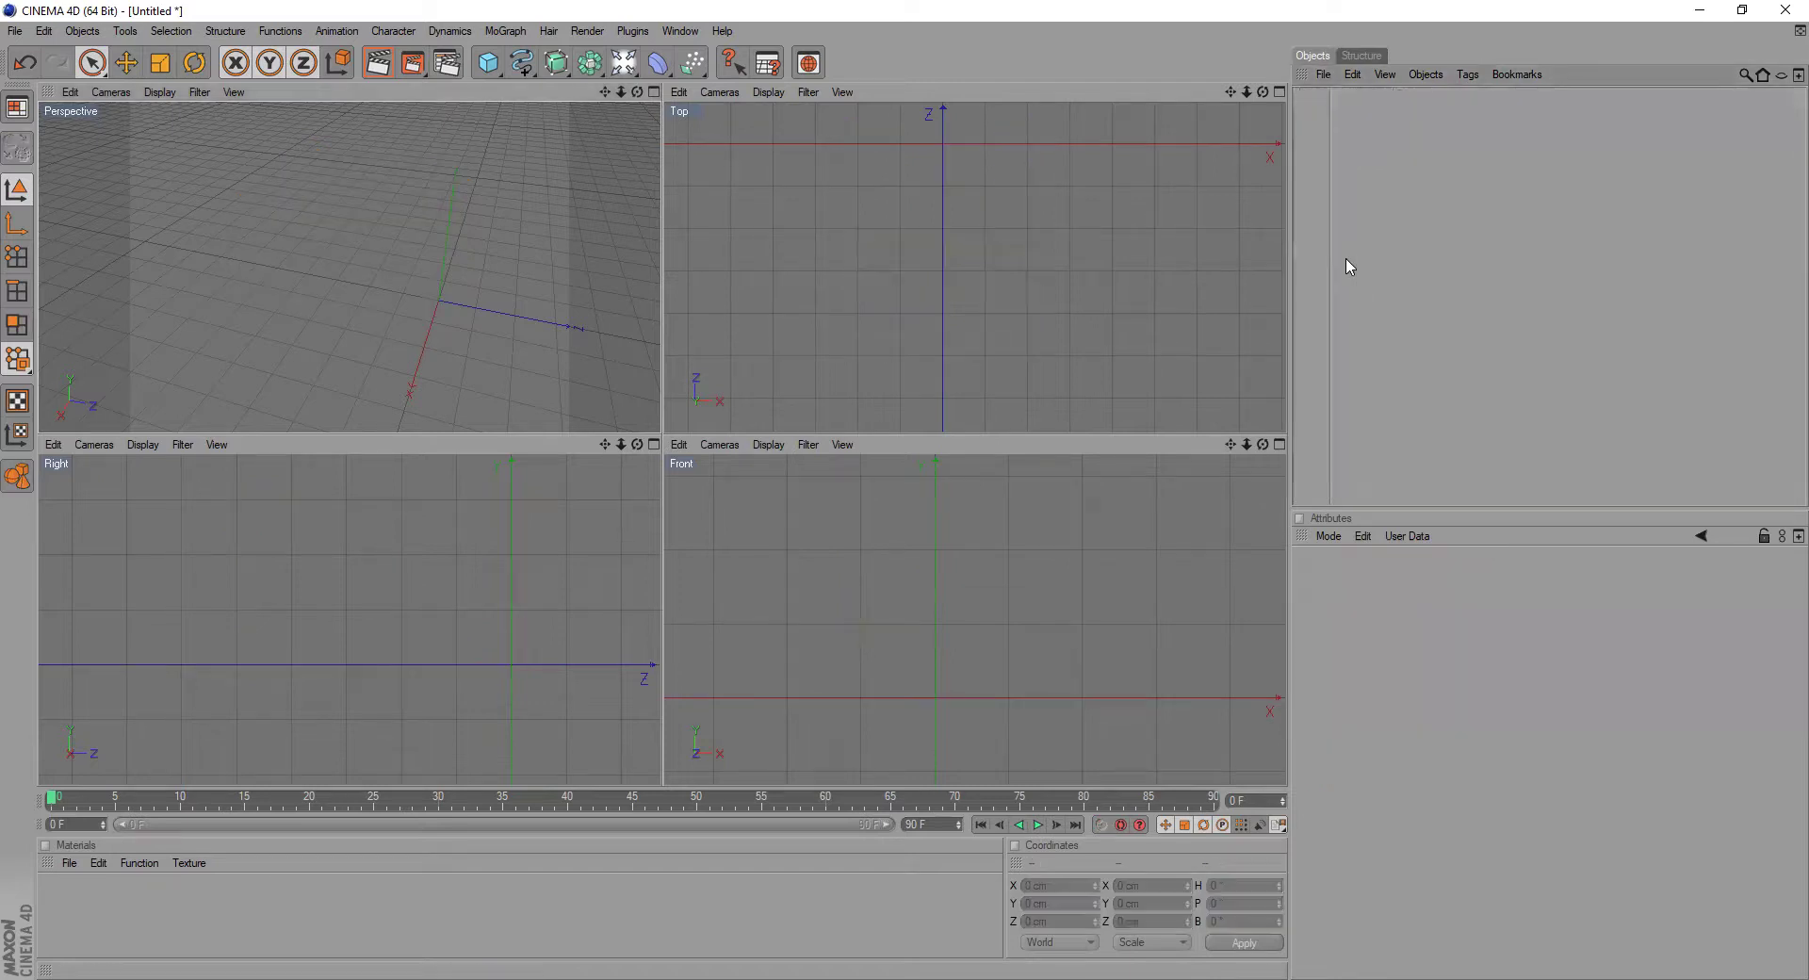
- Add a cube and reshape it into a long beam of about 134.6 × 98.5 × 2126.6 cm, longest along Z
{"action": "left_click", "coordinate": [654, 92]}
{"action": "left_click", "coordinate": [488, 63]}
{"action": "left_click_drag", "start_coordinate": [925, 528], "coordinate": [1377, 616]}
{"action": "scroll", "coordinate": [1013, 537], "scroll_direction": "down", "scroll_amount": 5}
{"action": "scroll", "coordinate": [957, 505], "scroll_direction": "down", "scroll_amount": 3}
{"action": "left_click_drag", "start_coordinate": [960, 517], "coordinate": [1113, 544]}
{"action": "left_click_drag", "start_coordinate": [742, 445], "coordinate": [736, 485]}
{"action": "left_click_drag", "start_coordinate": [1261, 91], "coordinate": [1224, 36]}
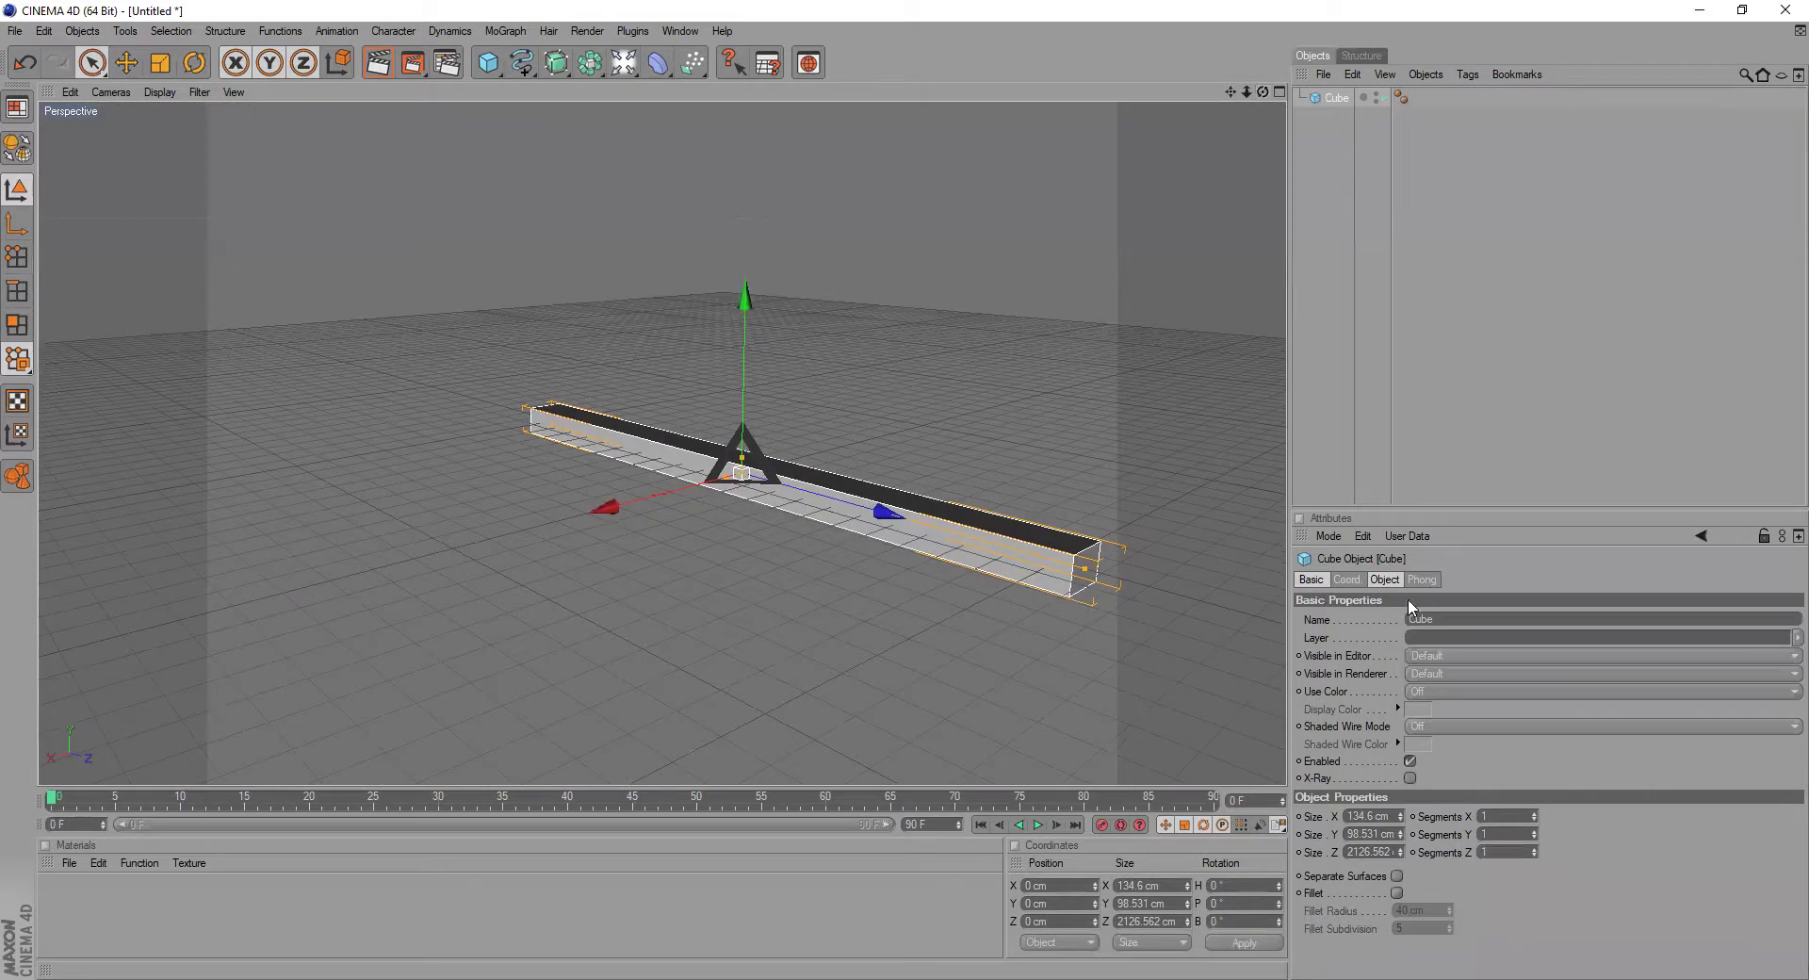
- Fillet the beam's edges with a radius of 15 cm
{"action": "left_click", "coordinate": [1384, 580]}
{"action": "left_click", "coordinate": [1396, 697]}
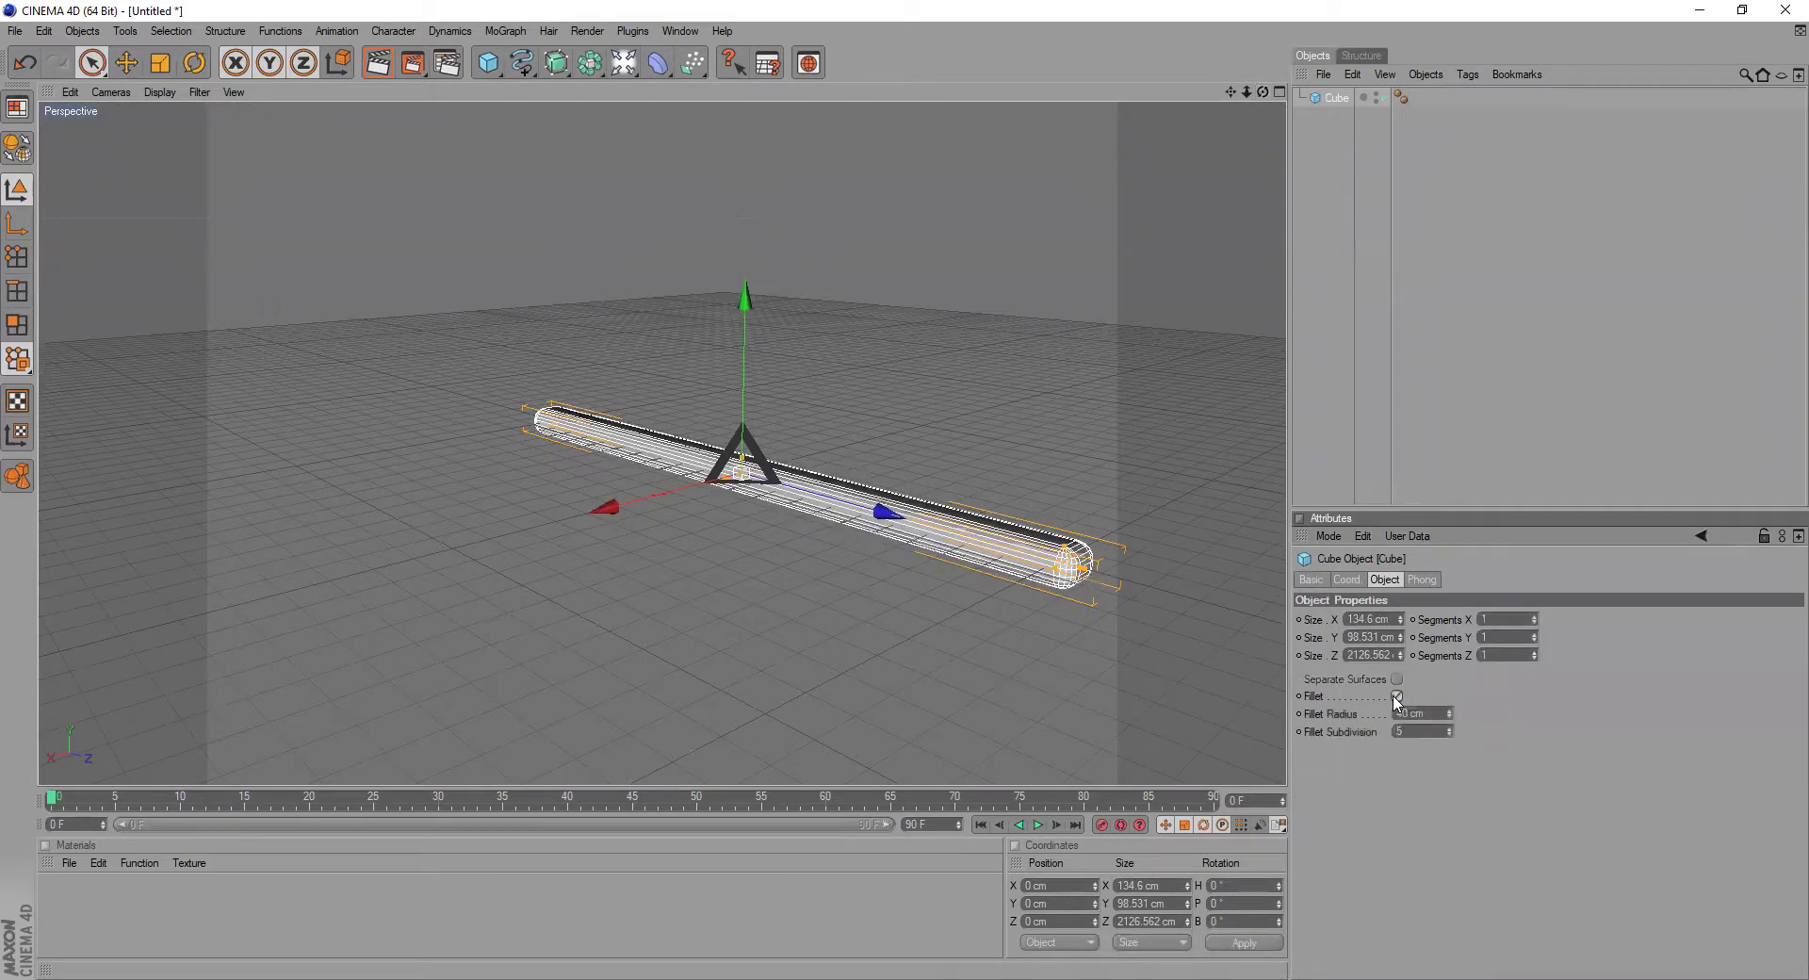
{"action": "left_click_drag", "start_coordinate": [1438, 713], "coordinate": [1349, 713]}
{"action": "type", "text": "15"}
{"action": "key", "text": "Return"}
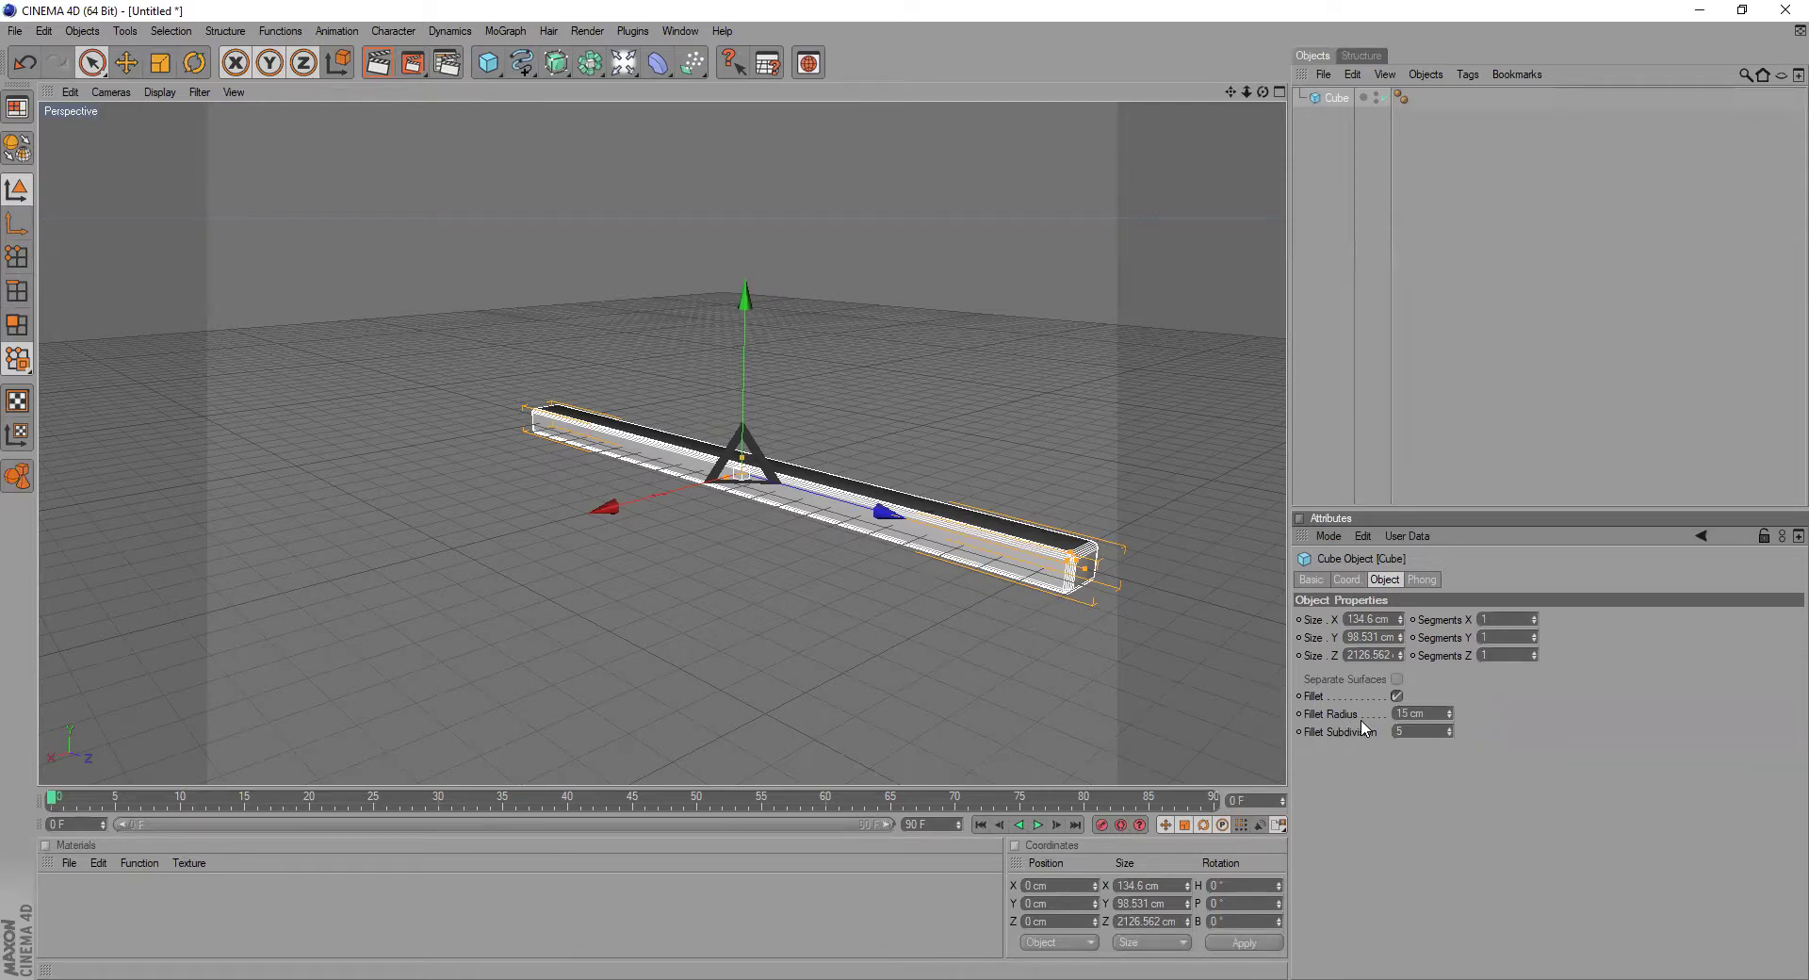
{"action": "scroll", "coordinate": [891, 658], "scroll_direction": "down", "scroll_amount": 2}
{"action": "left_click", "coordinate": [1093, 558]}
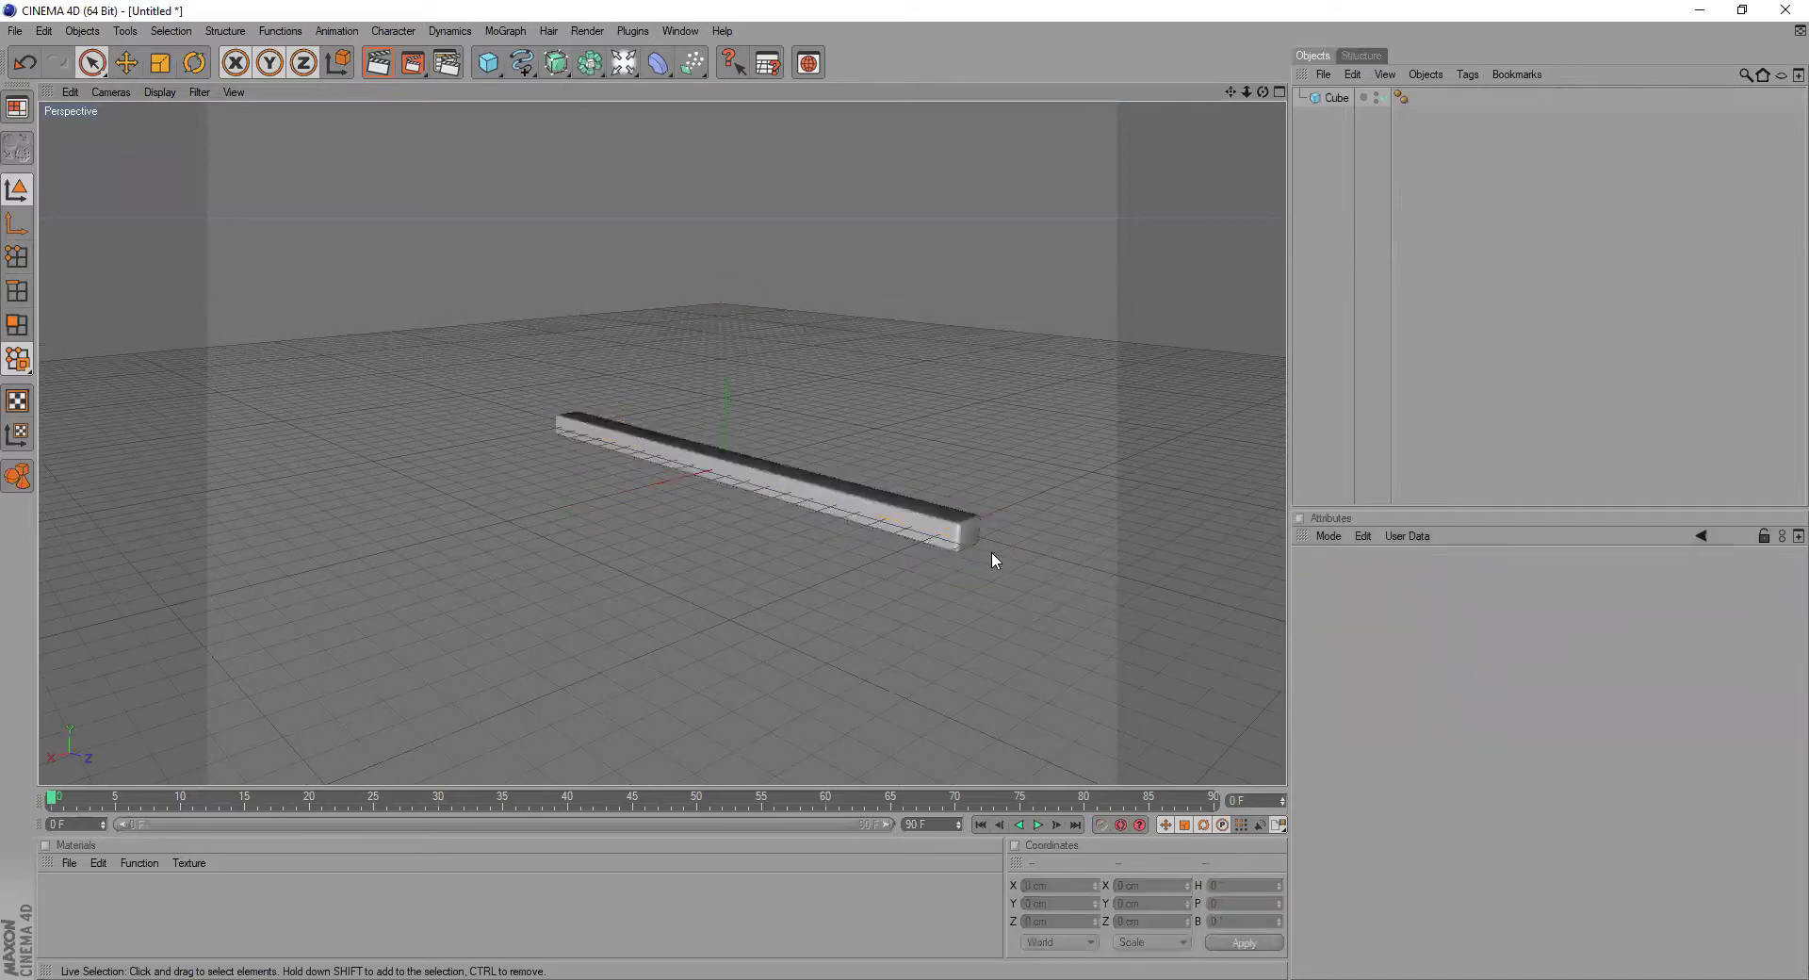
- Raise the beam along Y to about 57.7 cm so it rests above the ground grid
{"action": "left_click", "coordinate": [767, 484]}
{"action": "left_click_drag", "start_coordinate": [726, 282], "coordinate": [726, 279]}
{"action": "left_click", "coordinate": [724, 518]}
- Duplicate the beam and raise the copy along Y to about 1423 cm, directly above the original
{"action": "left_click", "coordinate": [770, 469]}
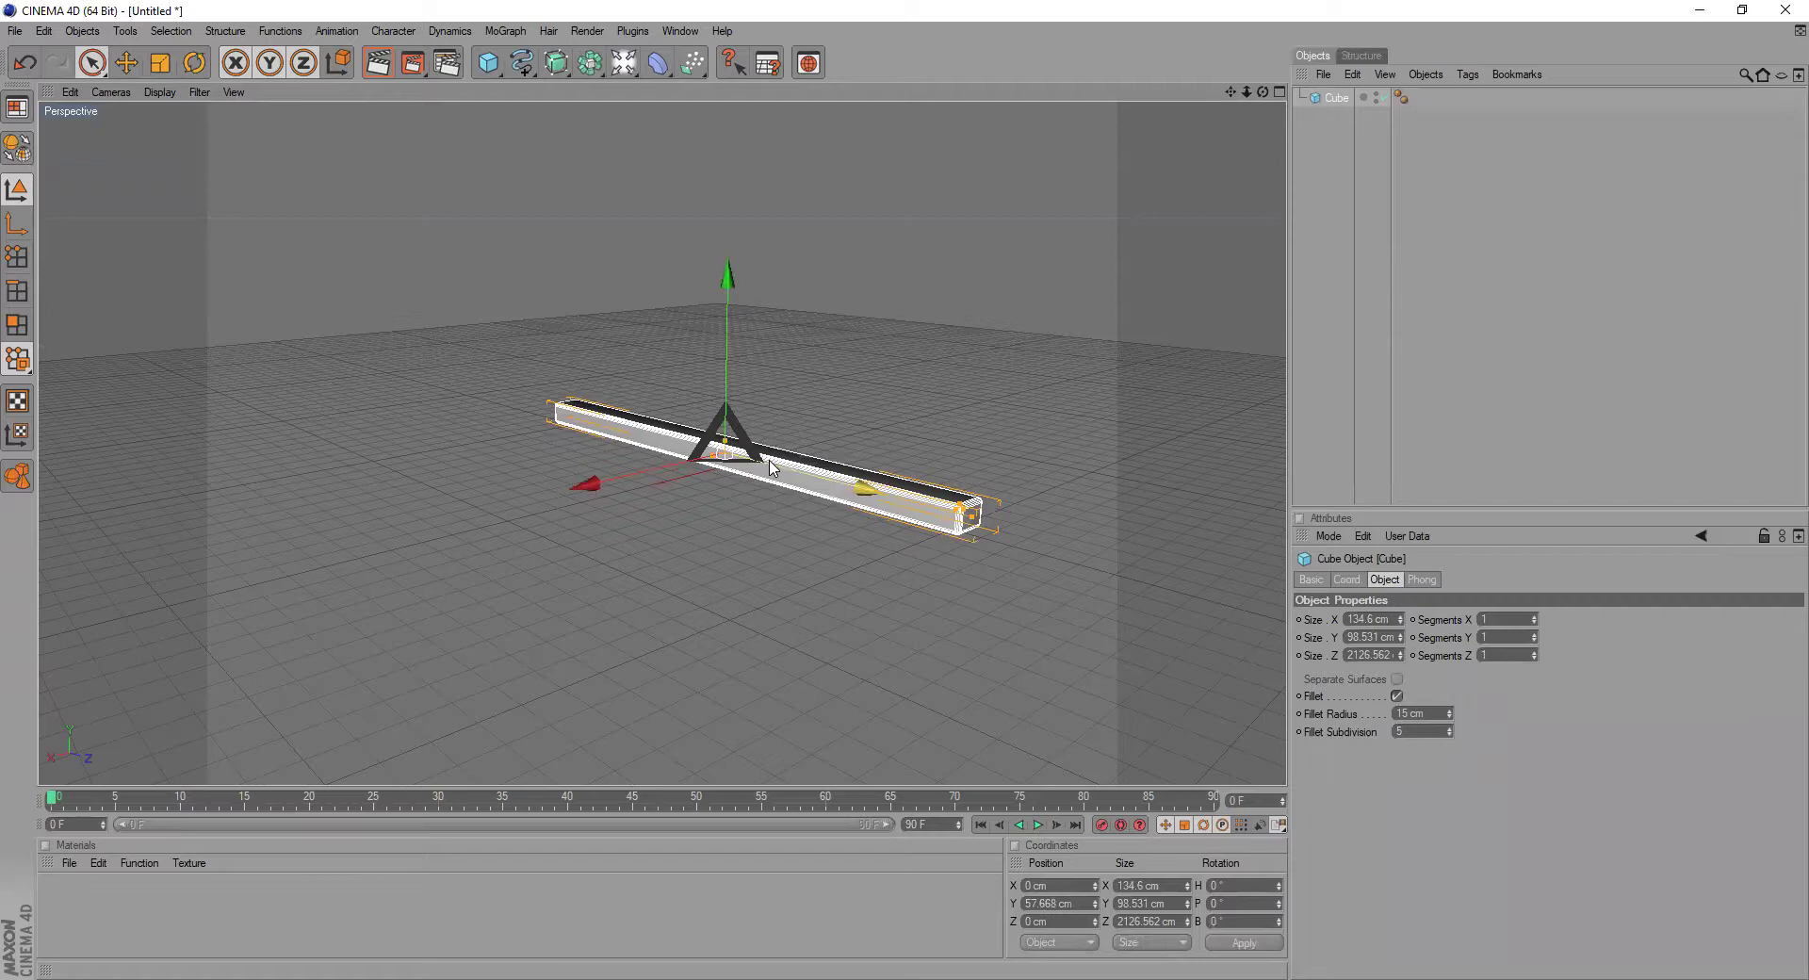
{"action": "key", "text": "ctrl+c"}
{"action": "key", "text": "ctrl+v"}
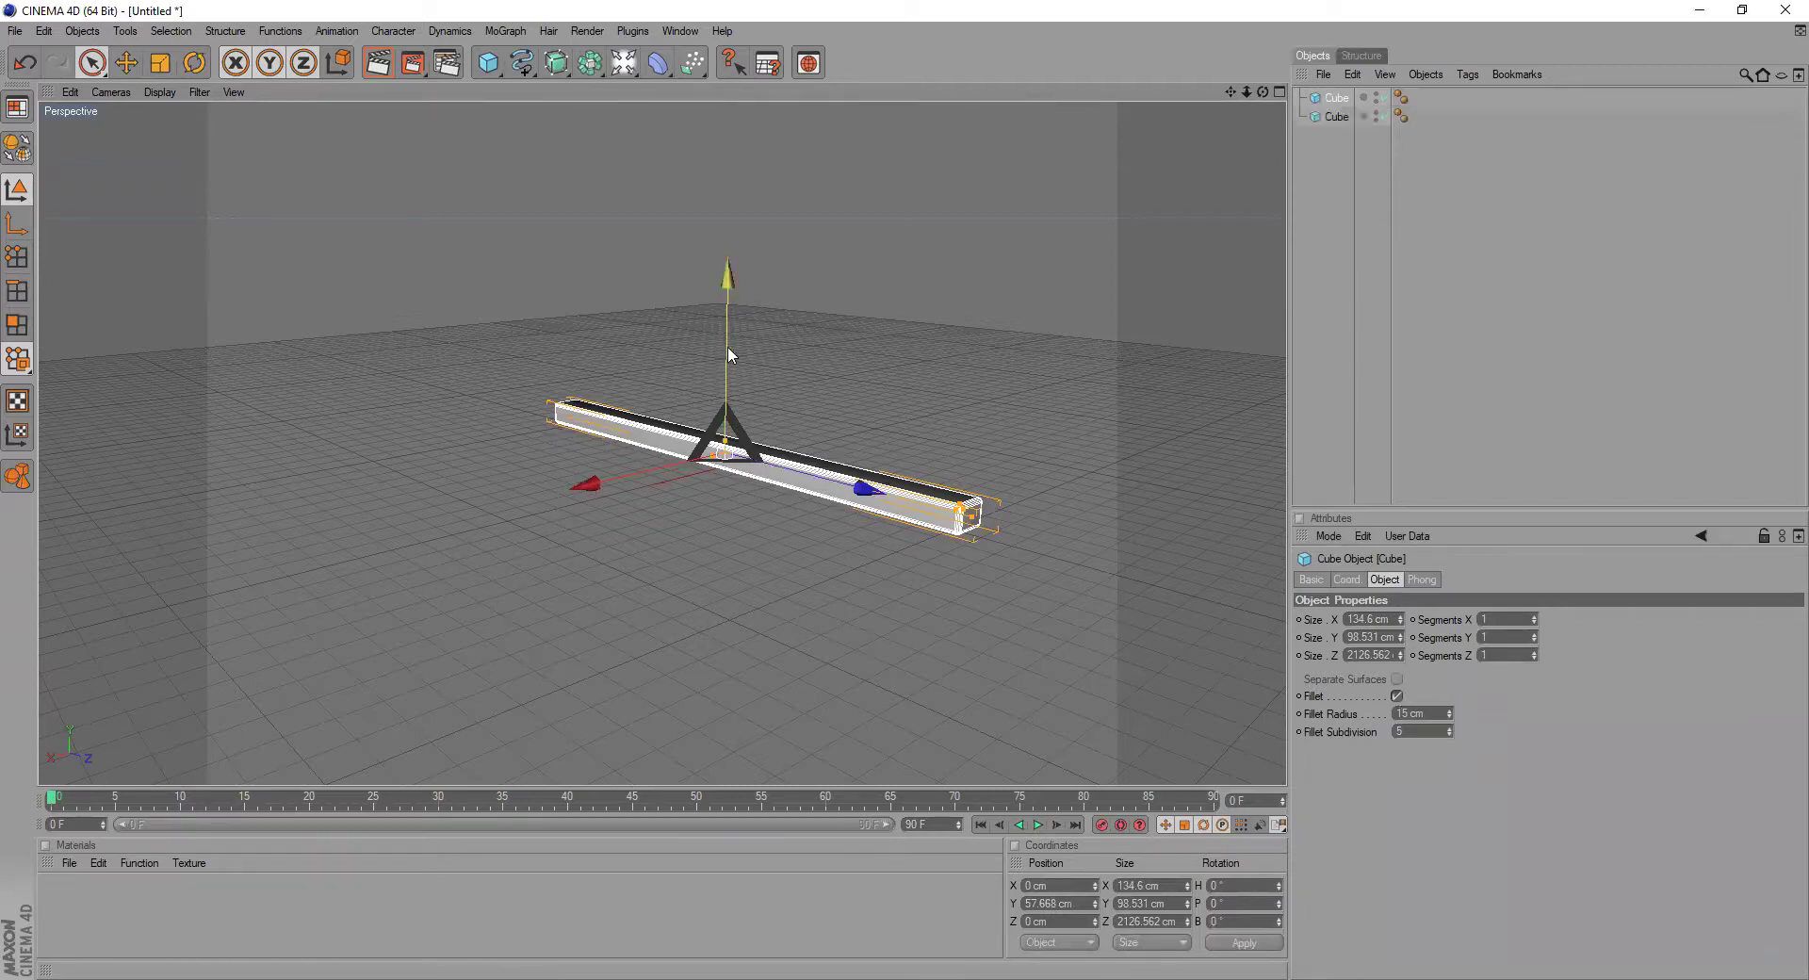
{"action": "left_click_drag", "start_coordinate": [728, 347], "coordinate": [730, 7]}
{"action": "left_click_drag", "start_coordinate": [725, 453], "coordinate": [720, 442]}
{"action": "scroll", "coordinate": [715, 421], "scroll_direction": "down", "scroll_amount": 4}
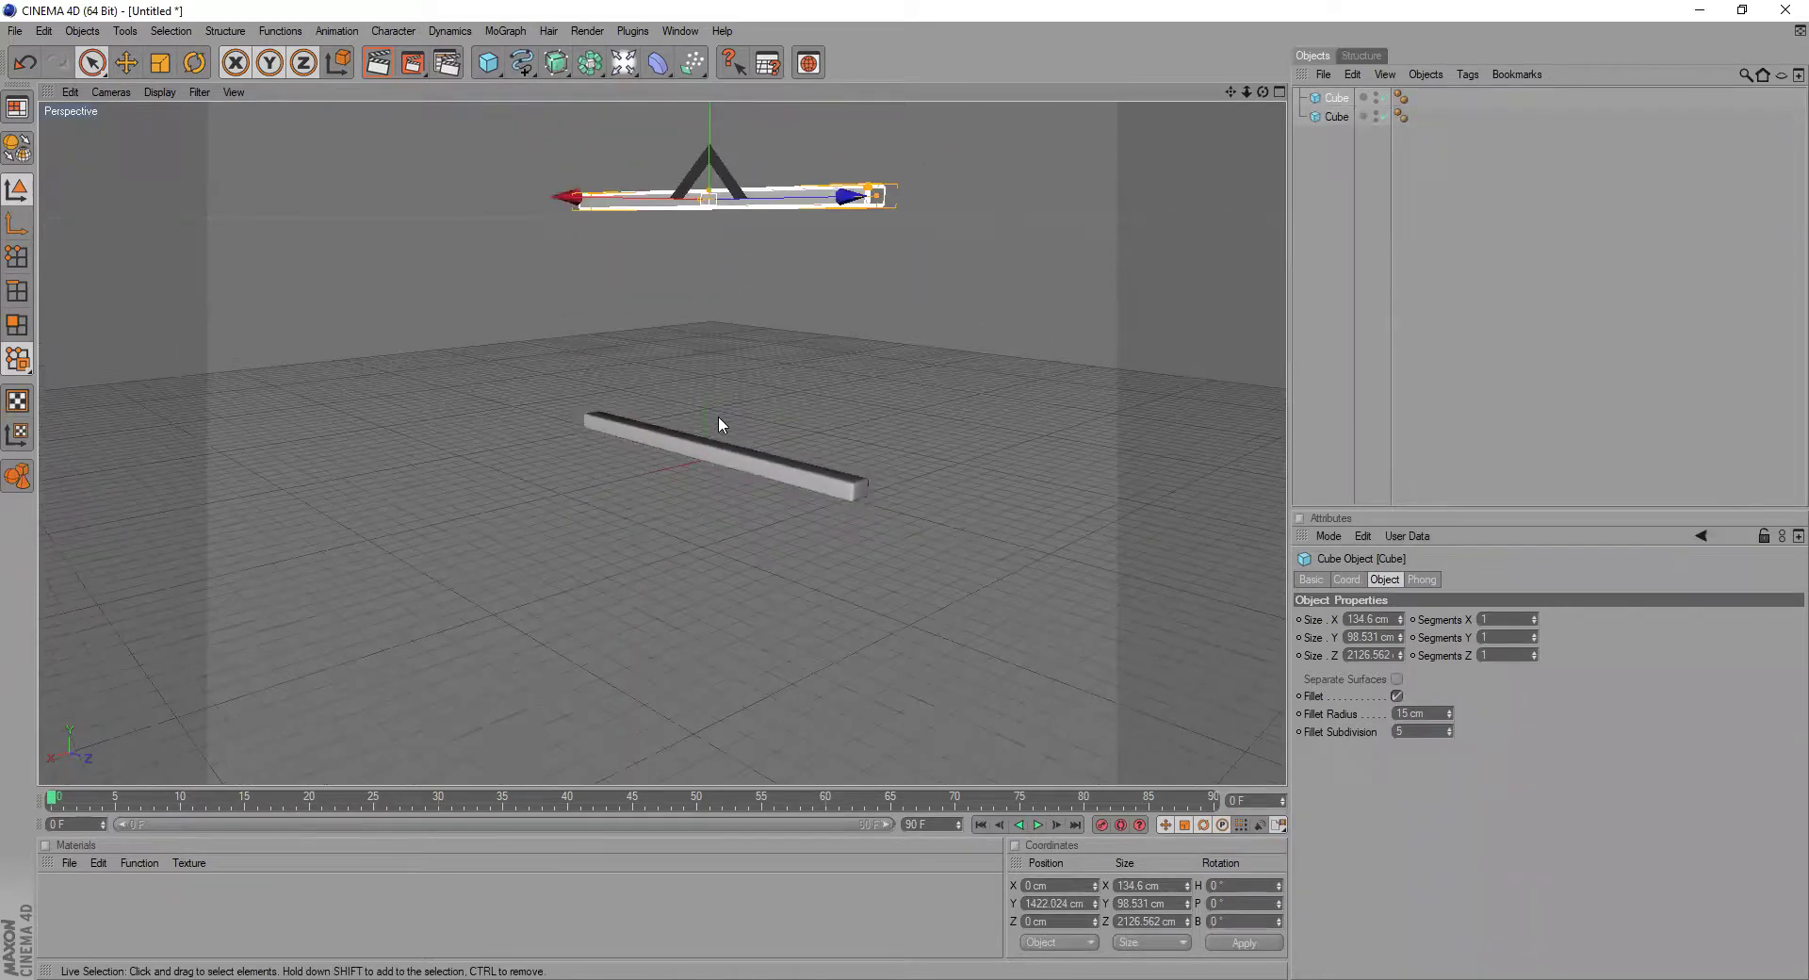
- Paste a third beam at about Y 755 cm, pitch it about 34.7° as a diagonal, and lengthen it to about 2384.6 cm in Z
{"action": "key", "text": "ctrl+v"}
{"action": "left_click_drag", "start_coordinate": [712, 184], "coordinate": [770, 241]}
{"action": "left_click", "coordinate": [194, 63]}
{"action": "left_click", "coordinate": [1332, 98]}
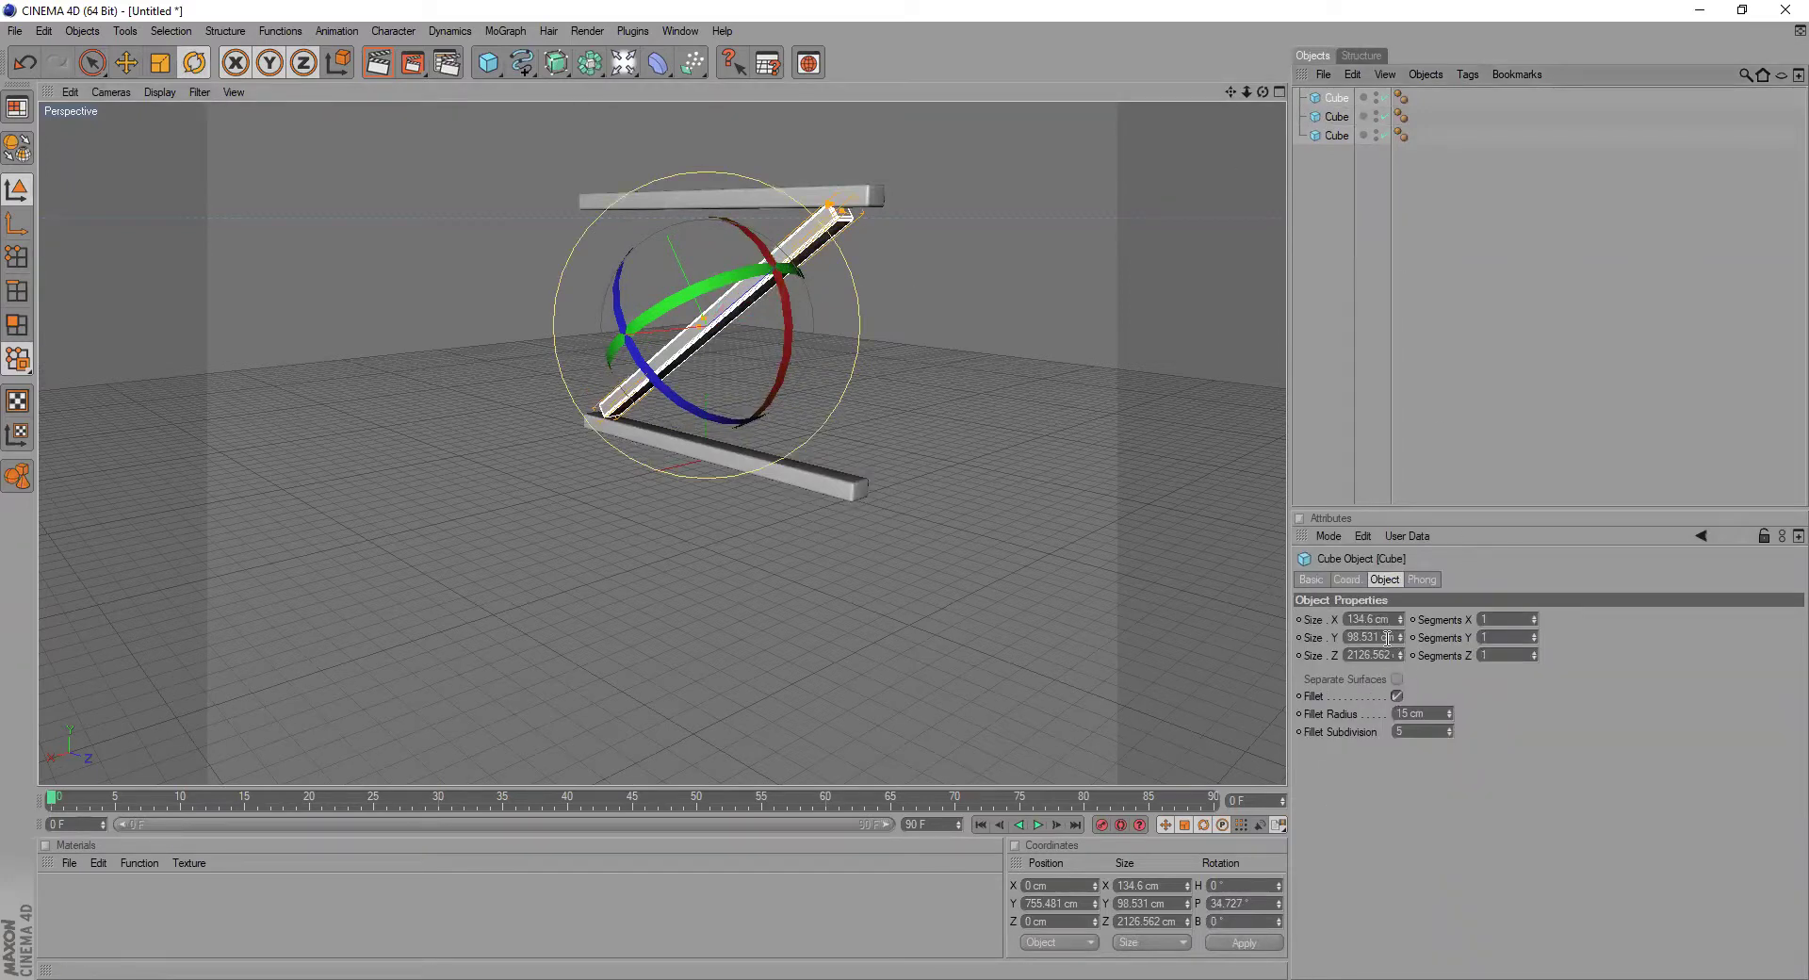
{"action": "left_click_drag", "start_coordinate": [1405, 656], "coordinate": [1405, 637]}
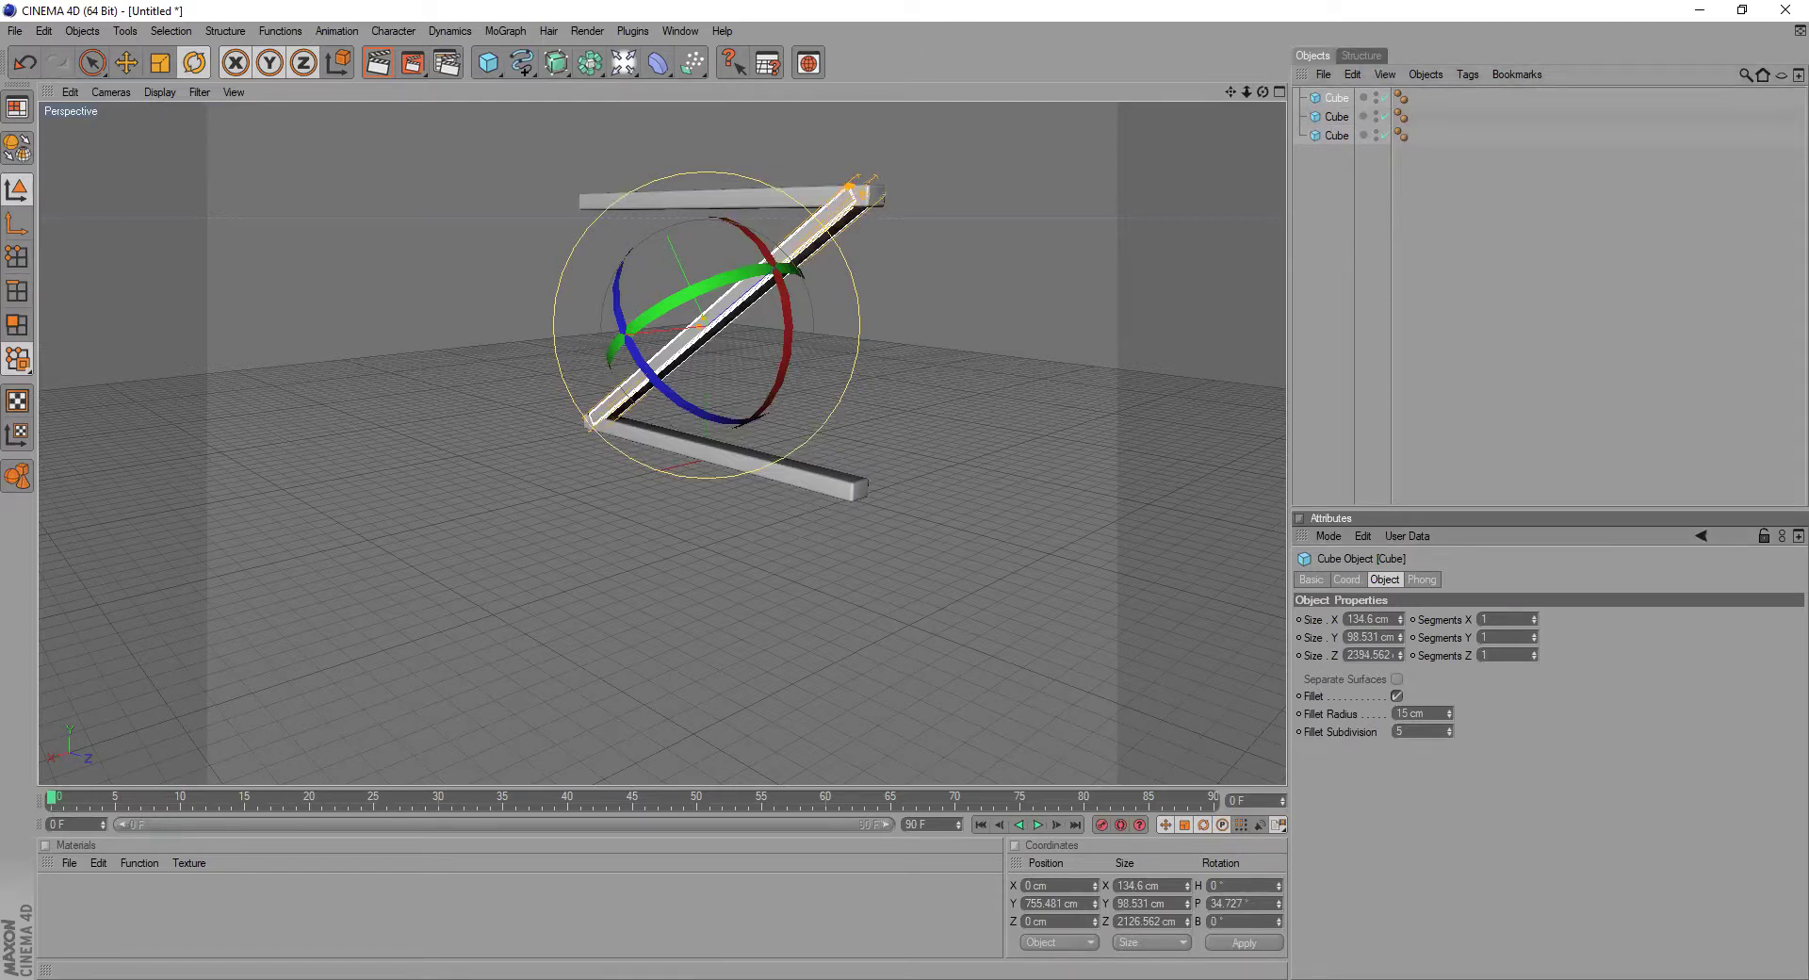
{"action": "left_click", "coordinate": [946, 599]}
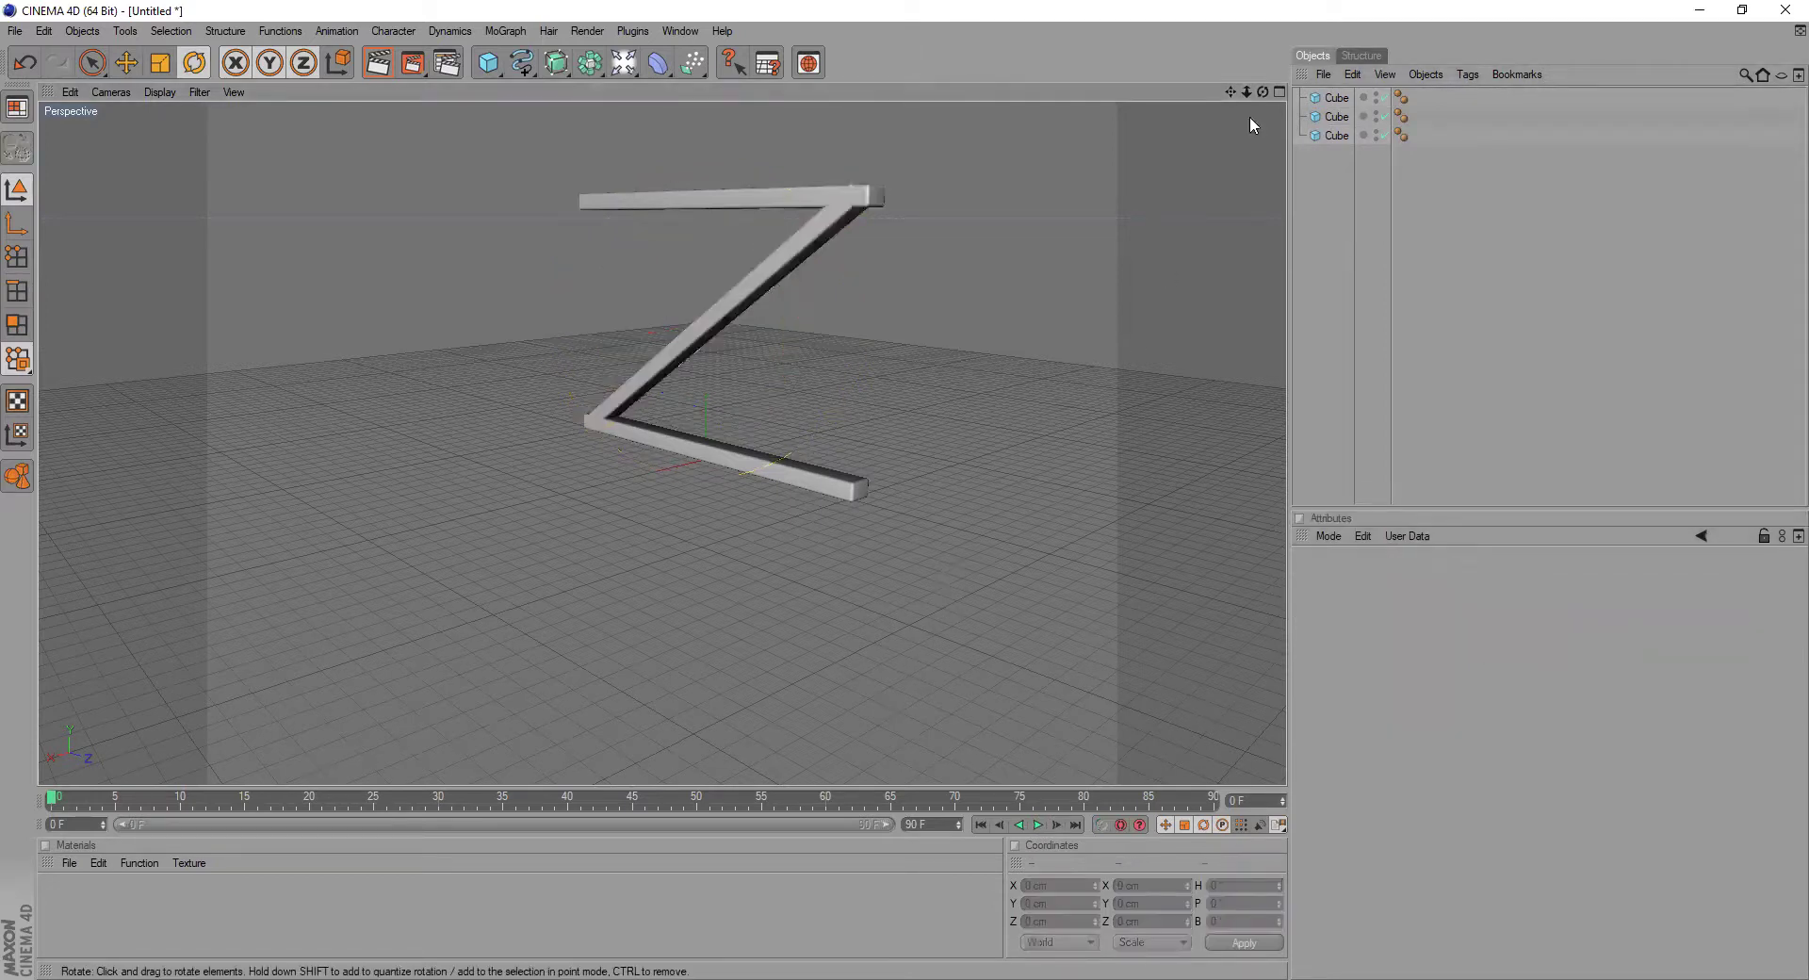
- Duplicate the three beams of the Z-shaped frame and offset the copies along X as a parallel second frame
{"action": "left_click_drag", "start_coordinate": [1262, 92], "coordinate": [1223, 13]}
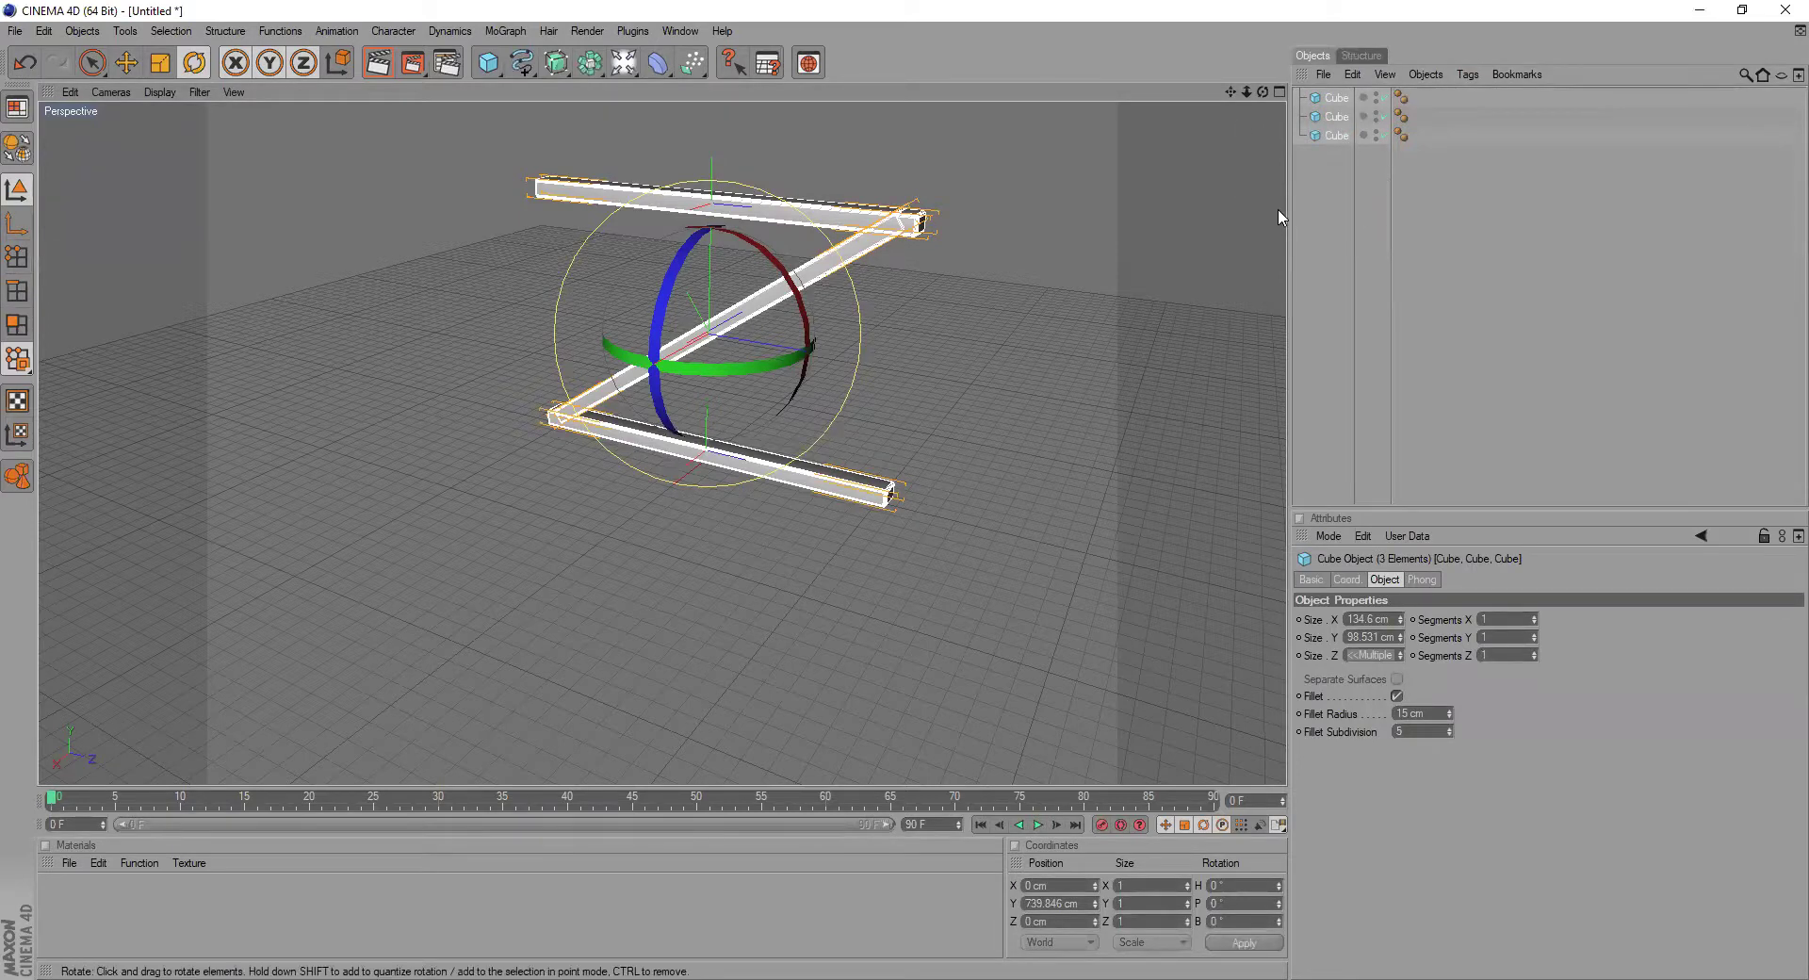
{"action": "key", "text": "ctrl+v"}
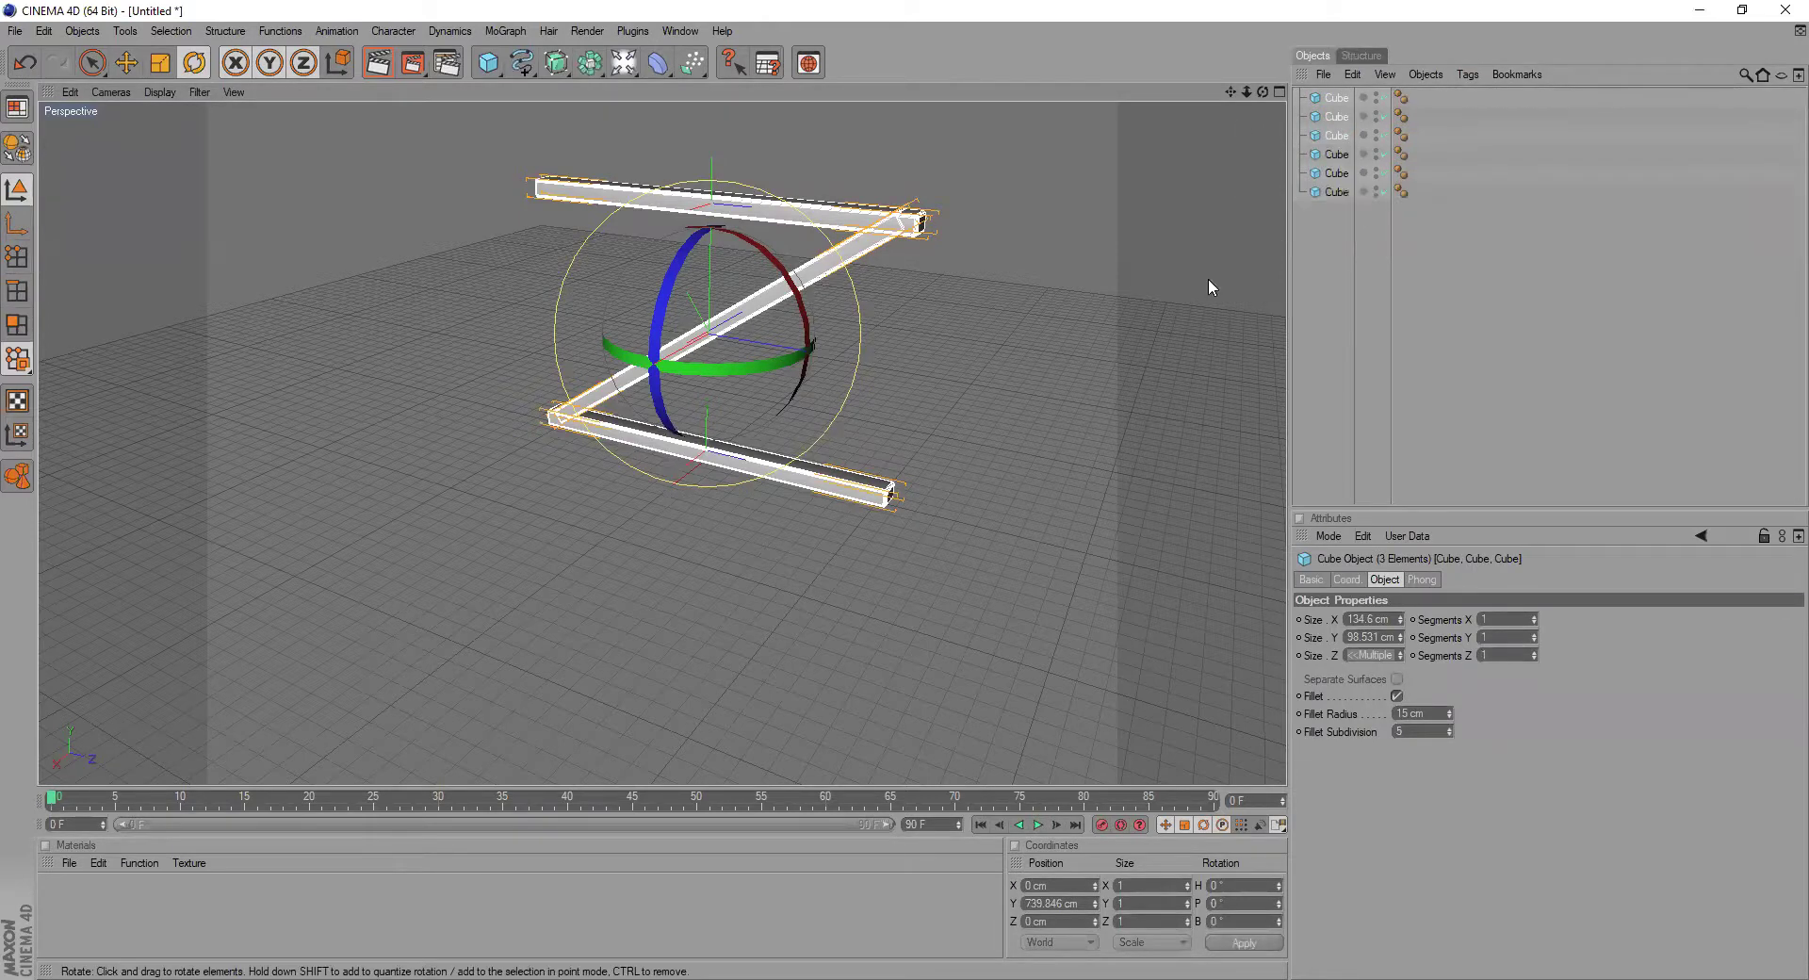
{"action": "left_click", "coordinate": [125, 62]}
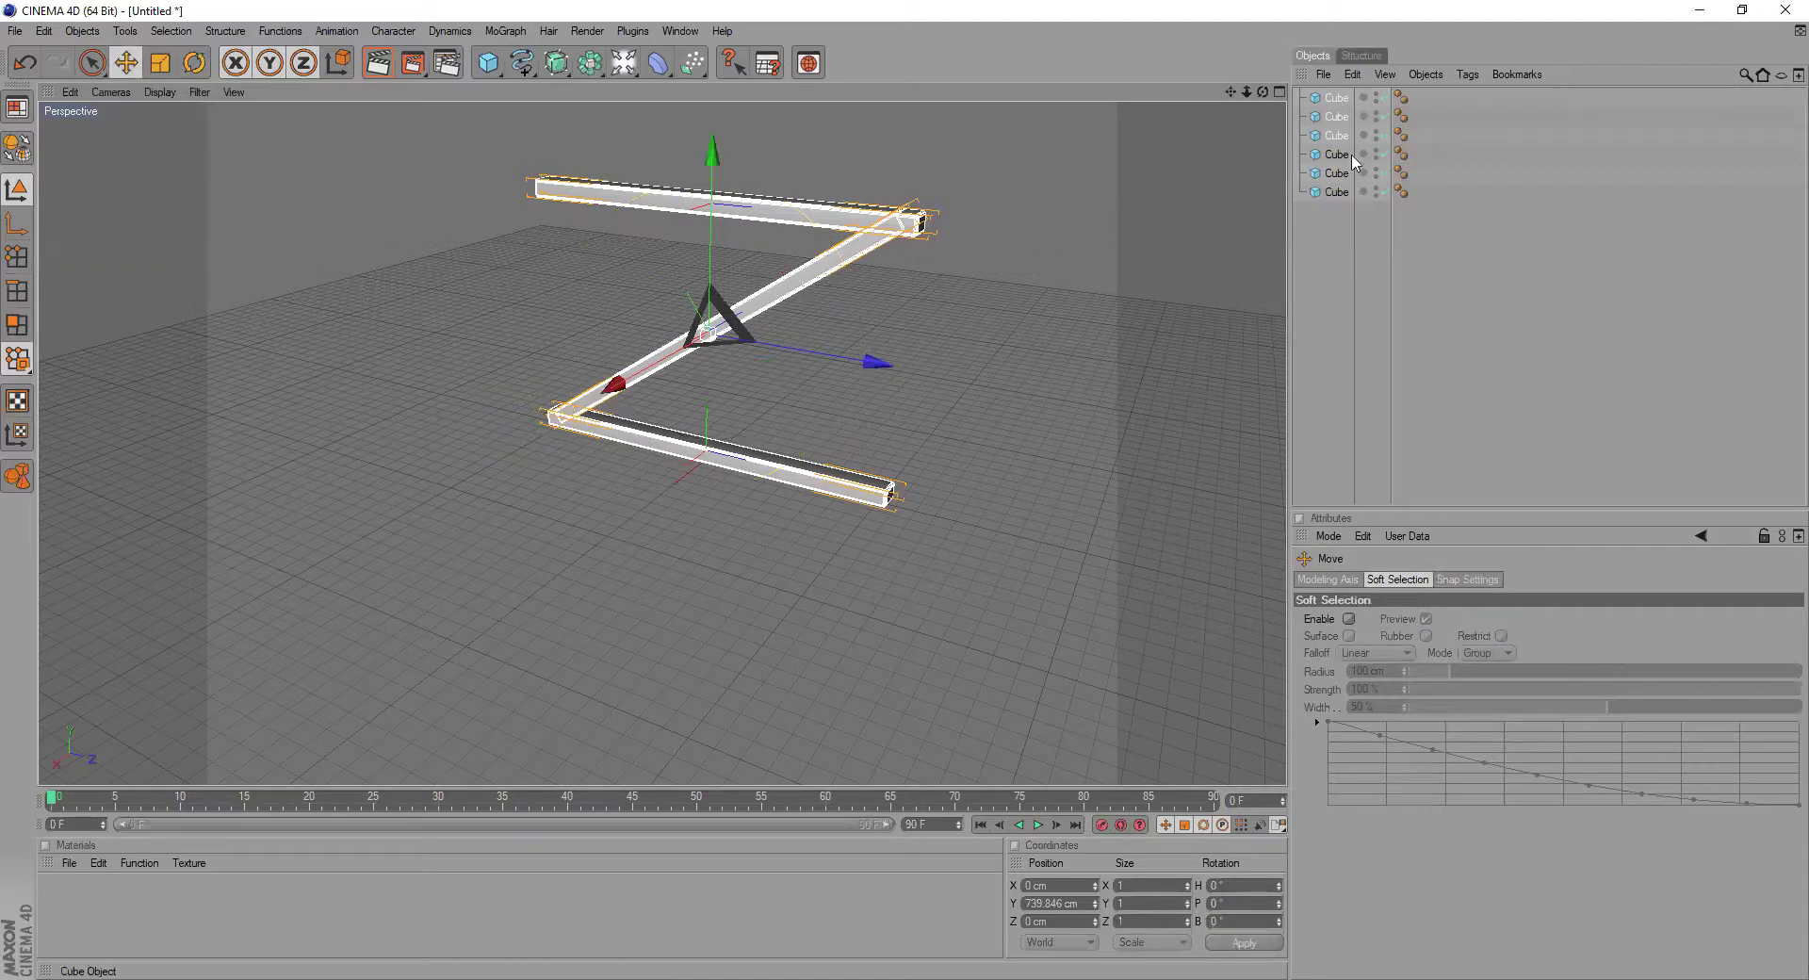
{"action": "left_click_drag", "start_coordinate": [1262, 92], "coordinate": [1252, 99]}
{"action": "left_click_drag", "start_coordinate": [698, 381], "coordinate": [372, 438]}
{"action": "left_click", "coordinate": [699, 563]}
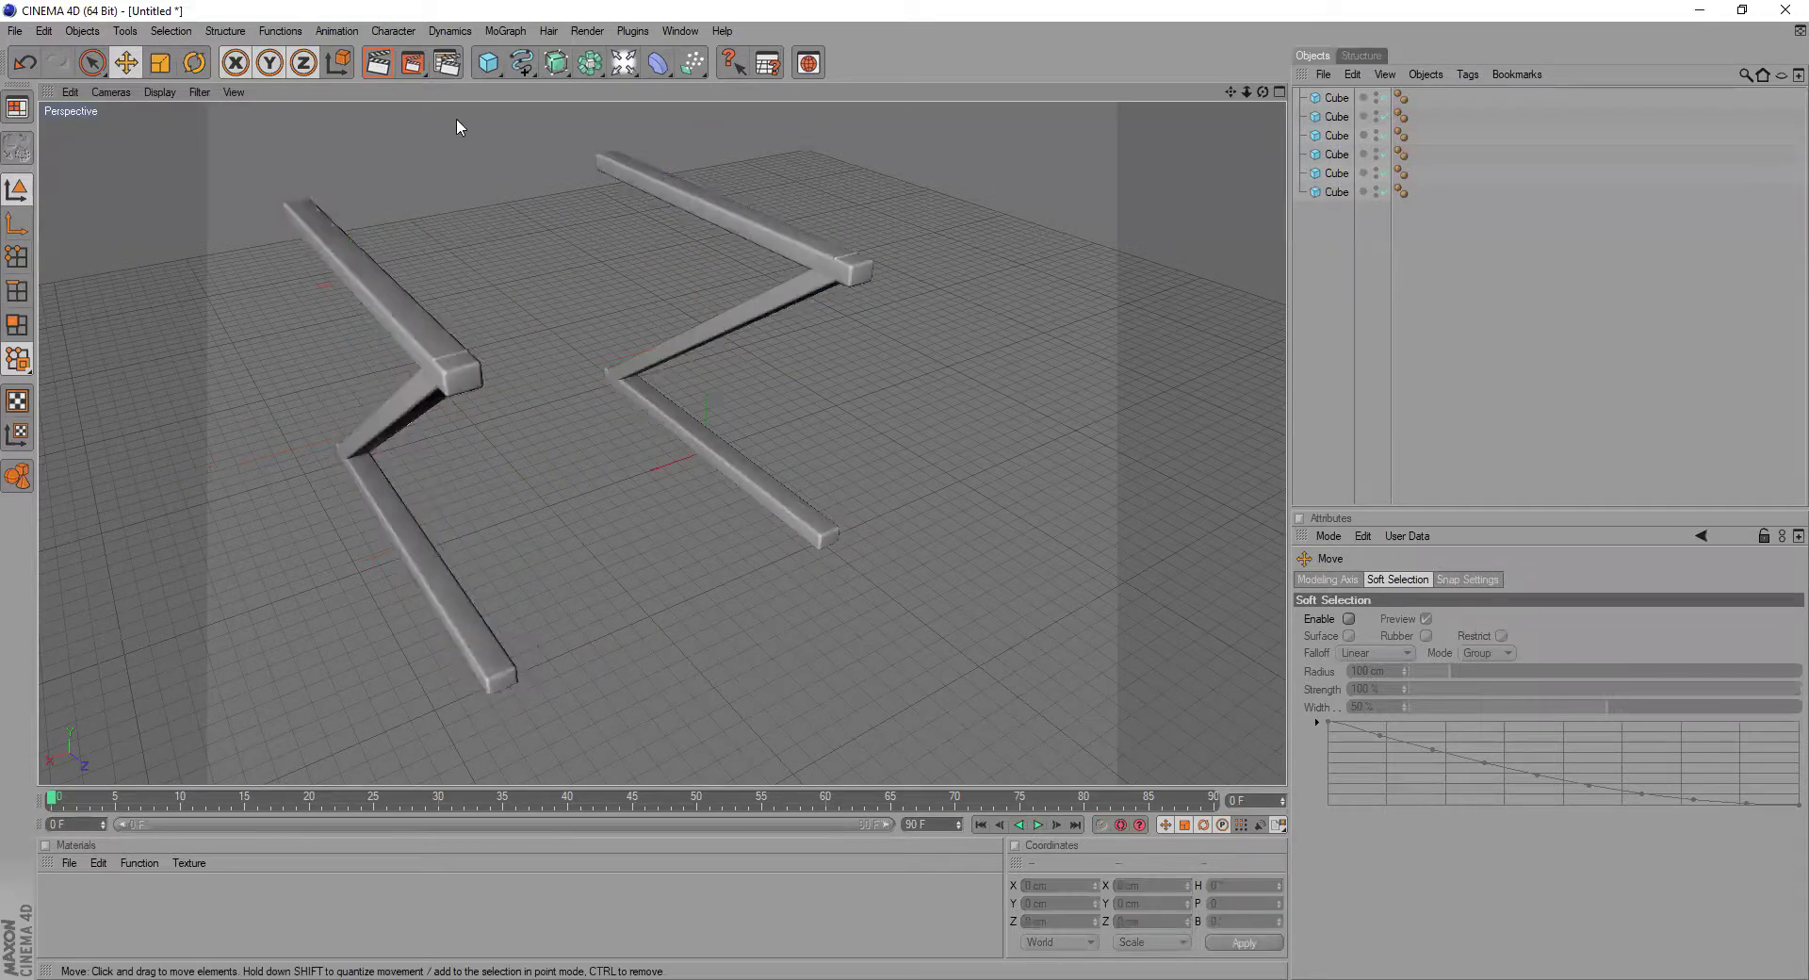
- Add a cube at about X 876 cm and stretch it to about 1846 cm in X and 2006 cm in Z, spanning both frames
{"action": "left_click_drag", "start_coordinate": [488, 62], "coordinate": [542, 75]}
{"action": "left_click_drag", "start_coordinate": [629, 473], "coordinate": [471, 528]}
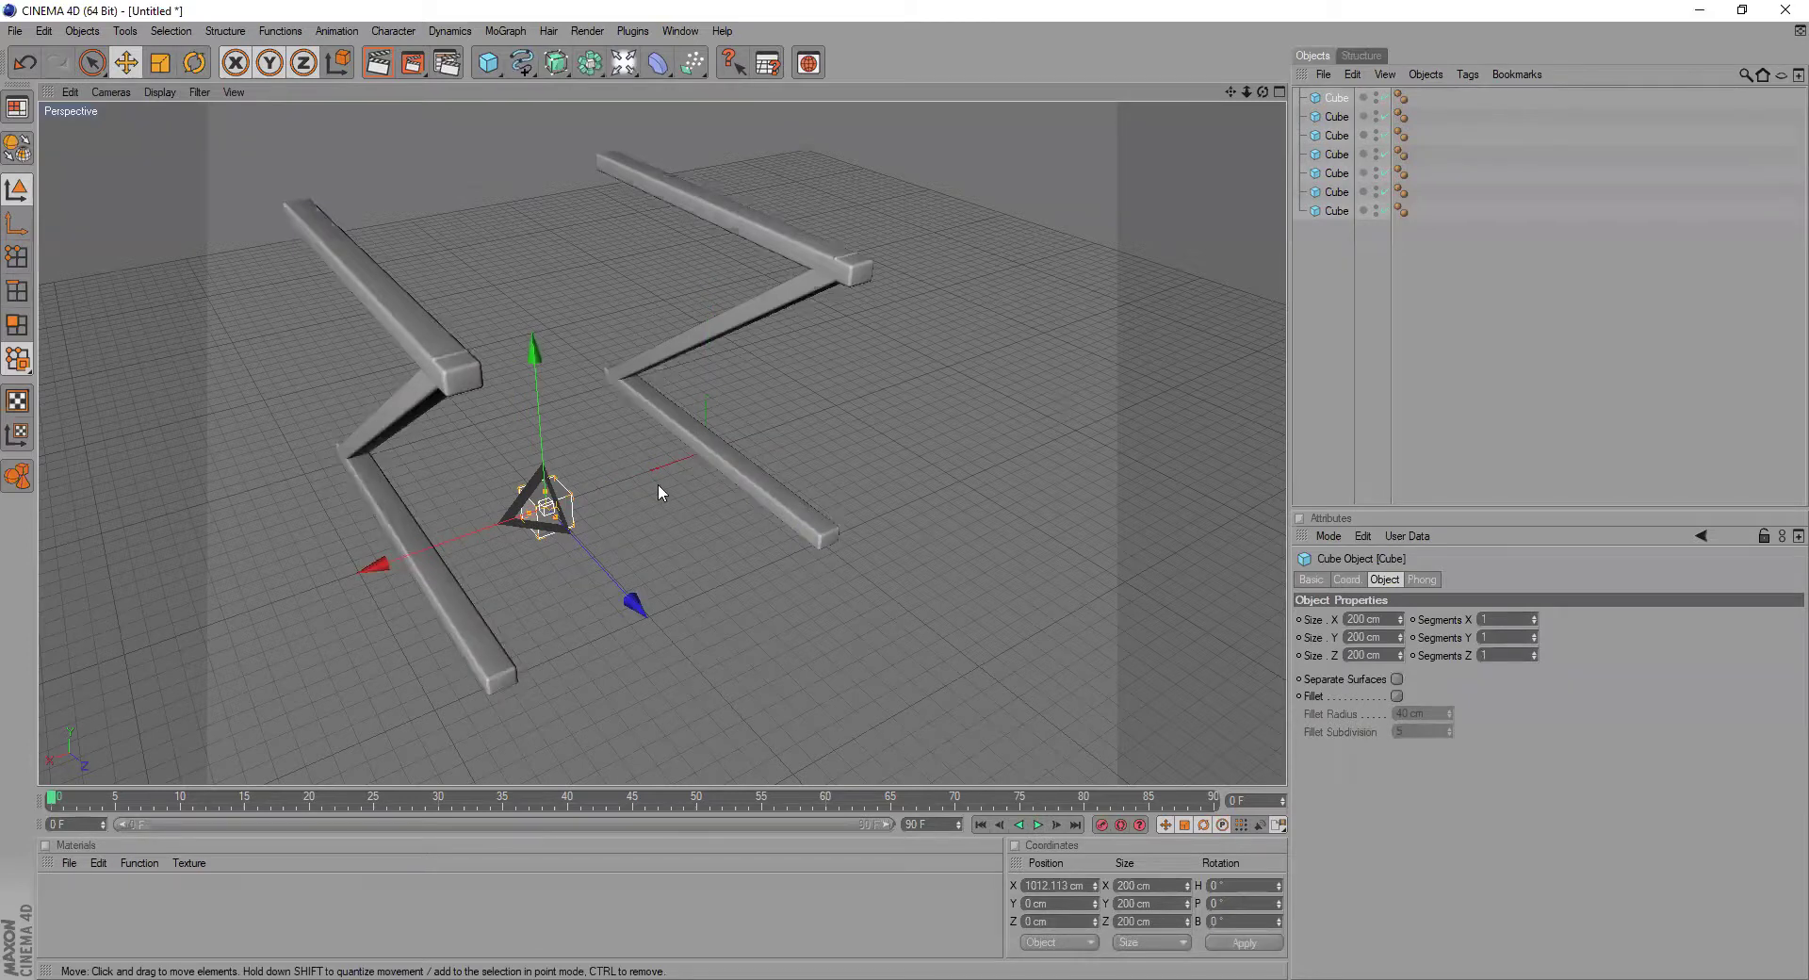
{"action": "middle_click", "coordinate": [872, 518]}
{"action": "middle_click", "coordinate": [960, 339]}
{"action": "scroll", "coordinate": [951, 368], "scroll_direction": "down", "scroll_amount": 4}
{"action": "left_click_drag", "start_coordinate": [905, 372], "coordinate": [1100, 374]}
{"action": "left_click_drag", "start_coordinate": [930, 371], "coordinate": [851, 139]}
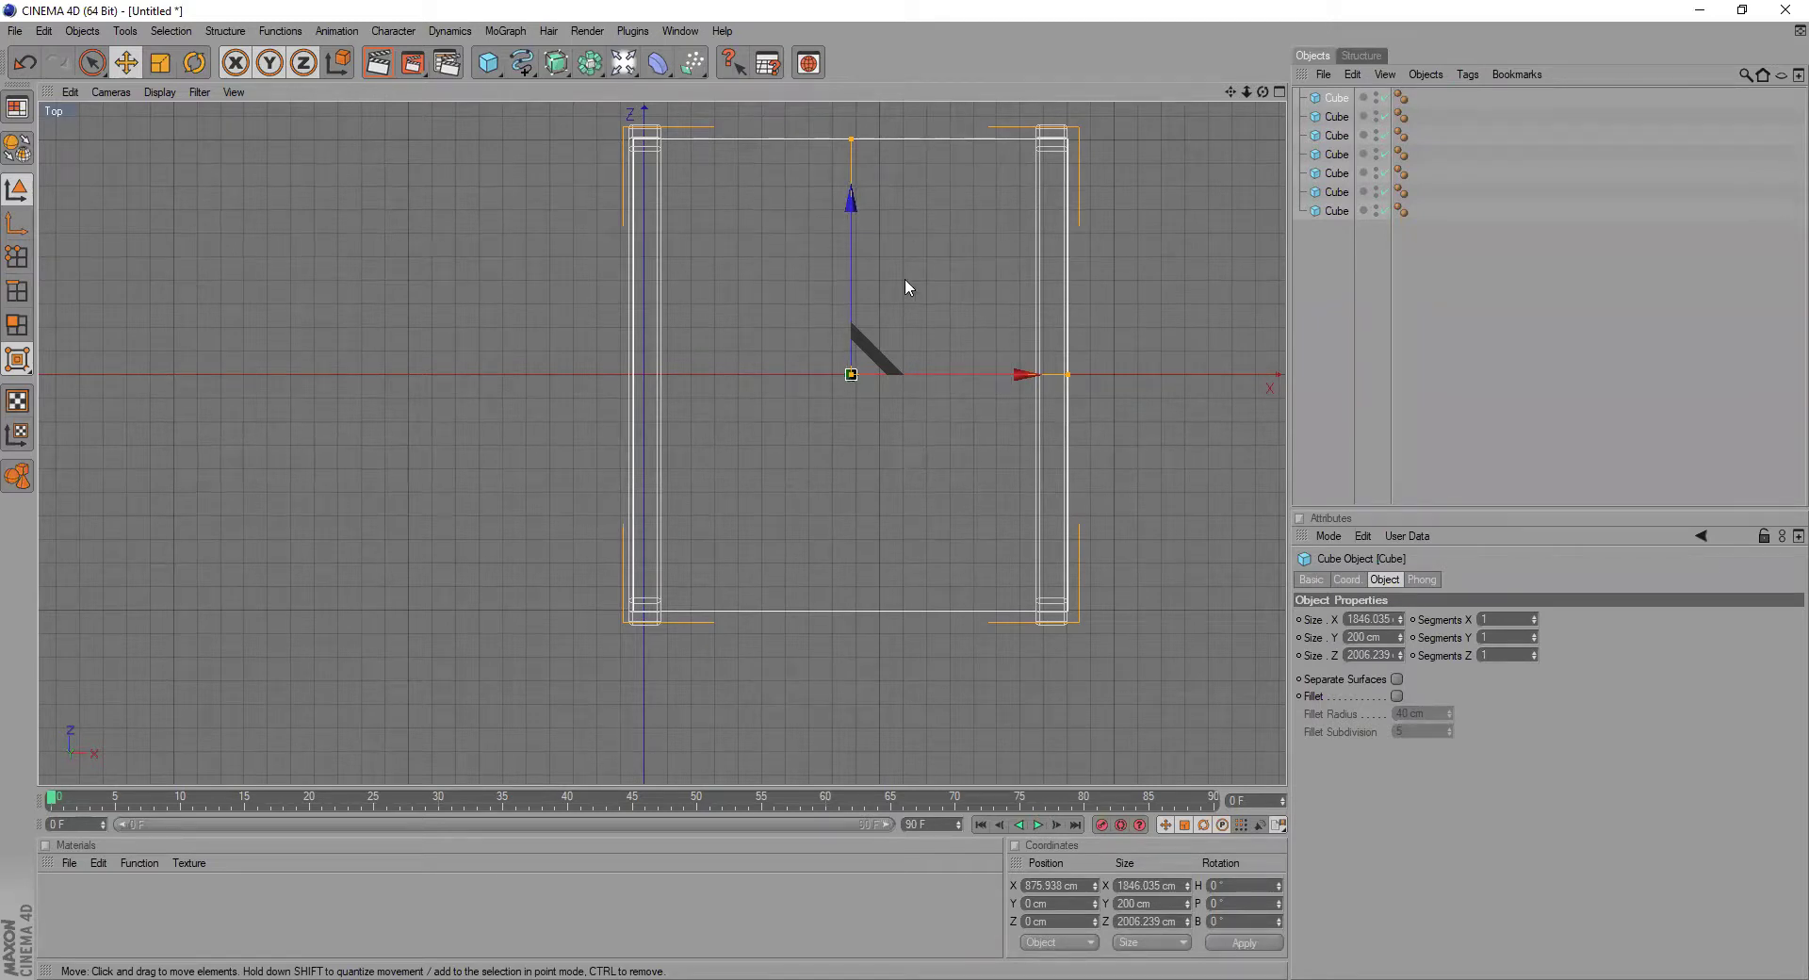
- Raise the wide cube along Y to about 1587 cm so it sits above both frames
{"action": "middle_click", "coordinate": [723, 211]}
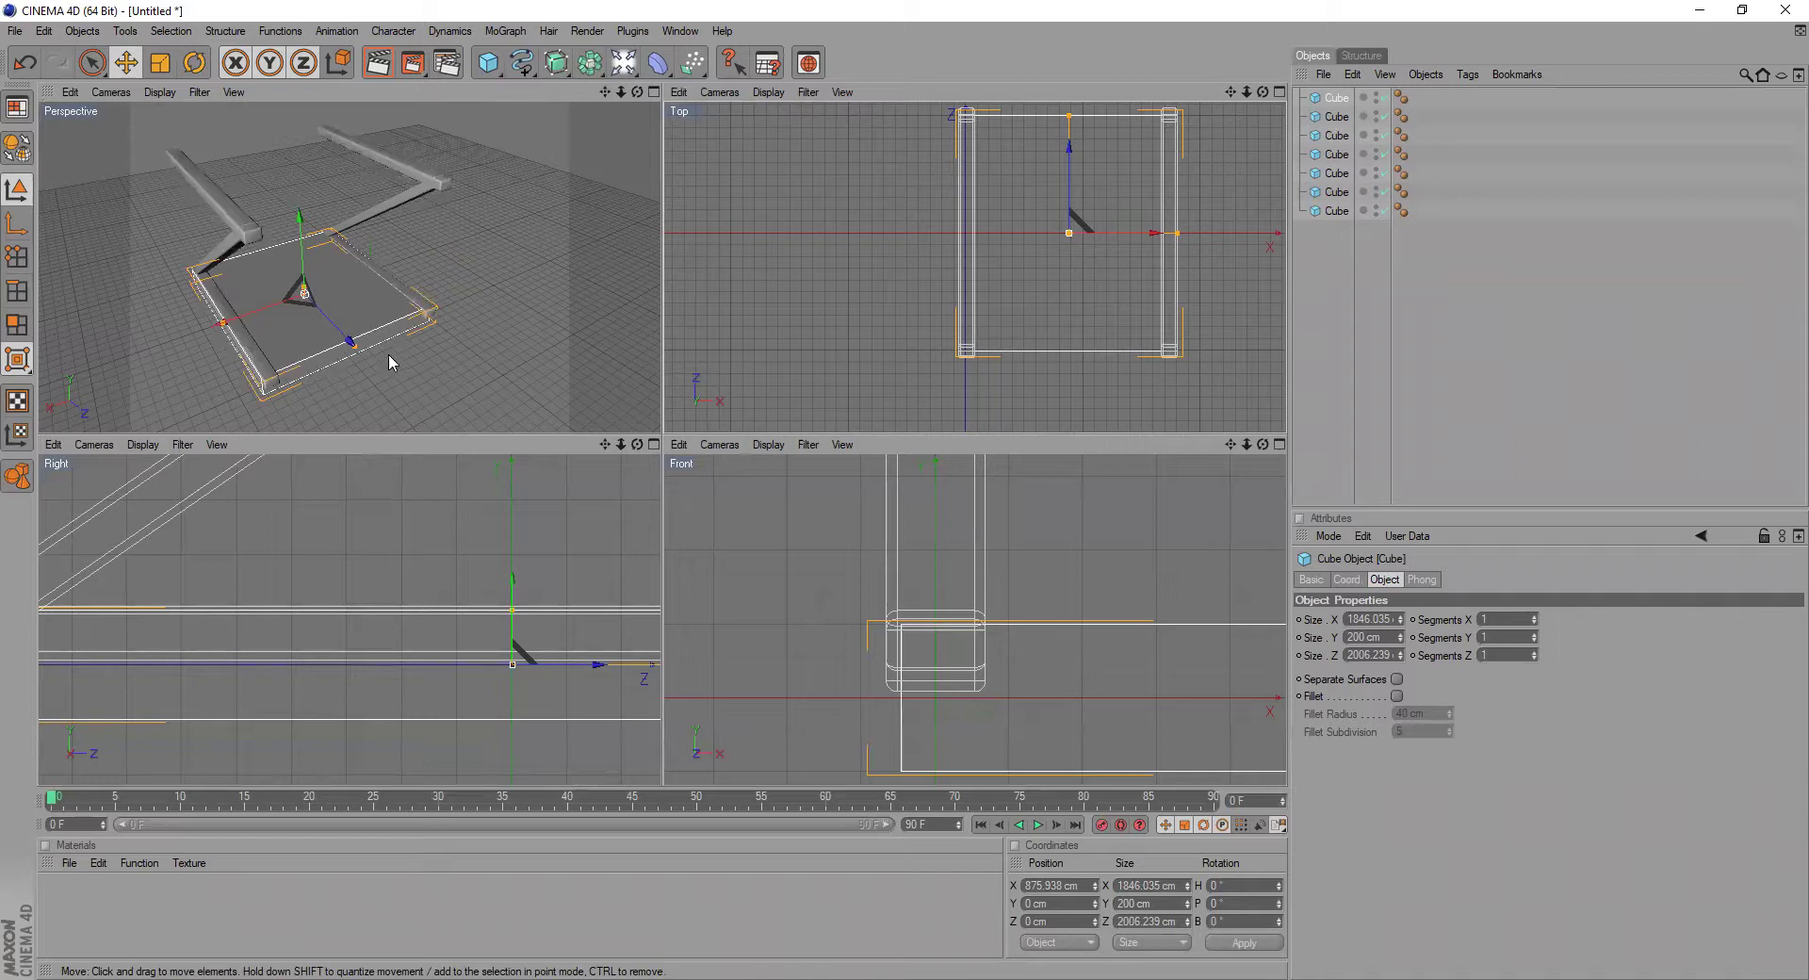
{"action": "left_click", "coordinate": [462, 354]}
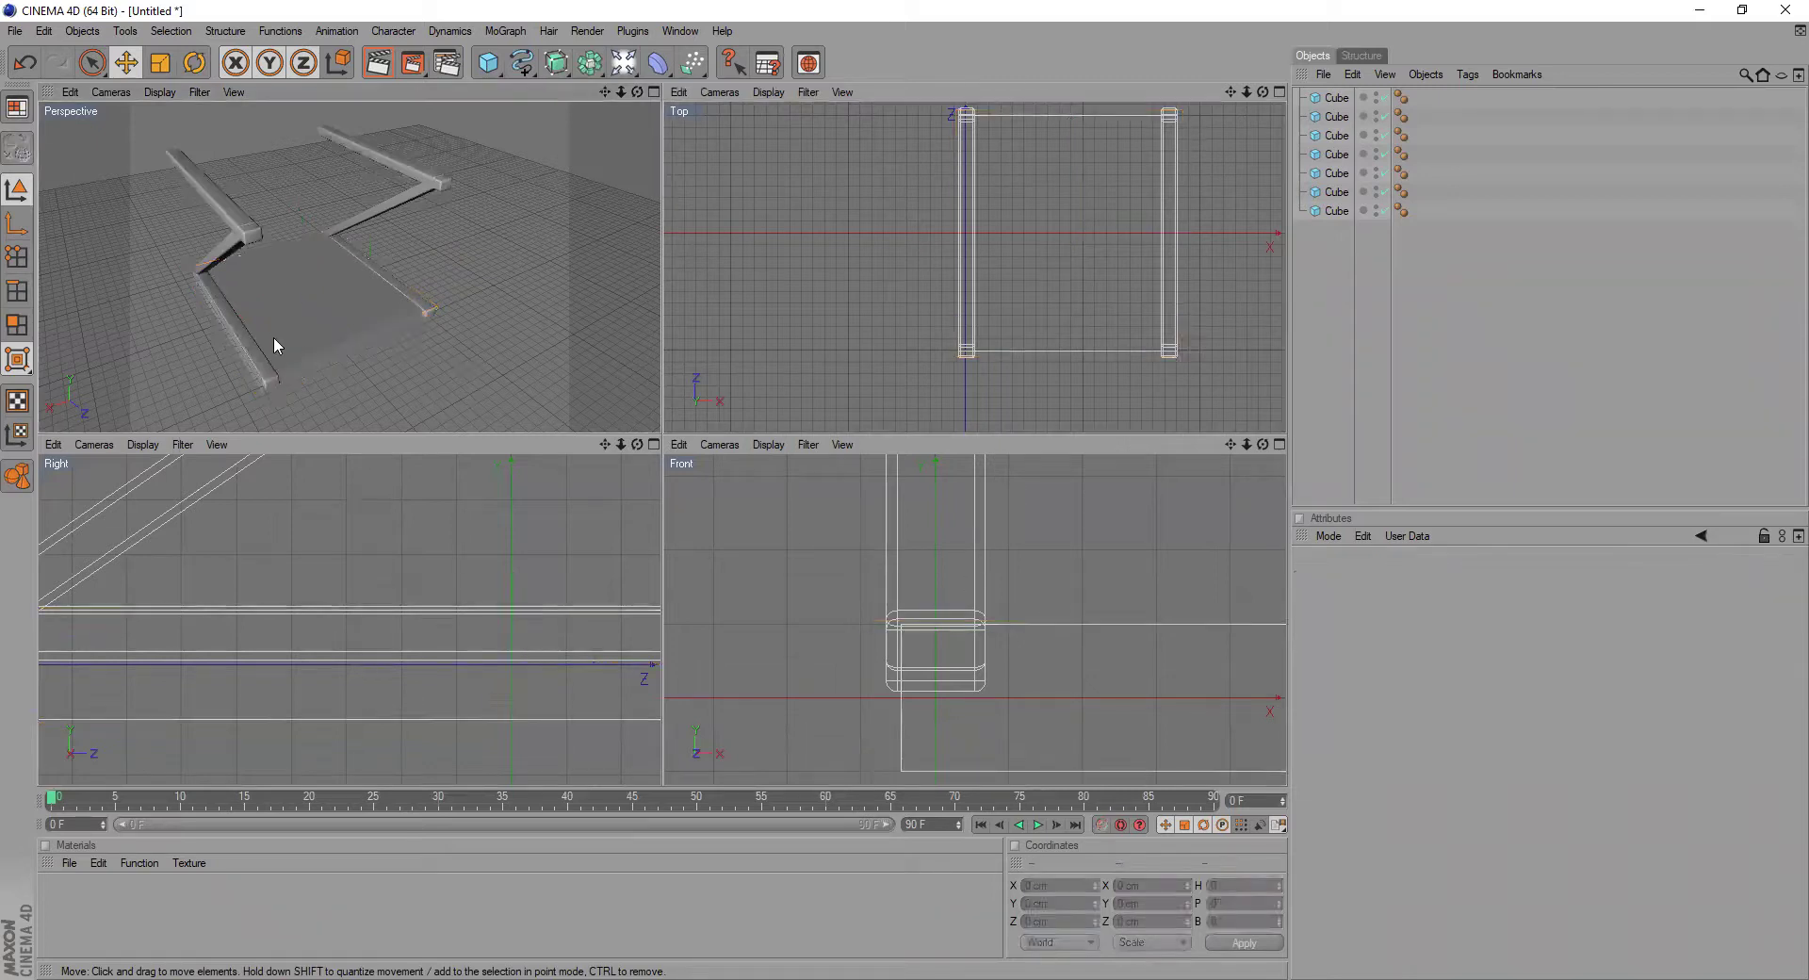
{"action": "left_click", "coordinate": [874, 590]}
{"action": "scroll", "coordinate": [901, 575], "scroll_direction": "down", "scroll_amount": 8}
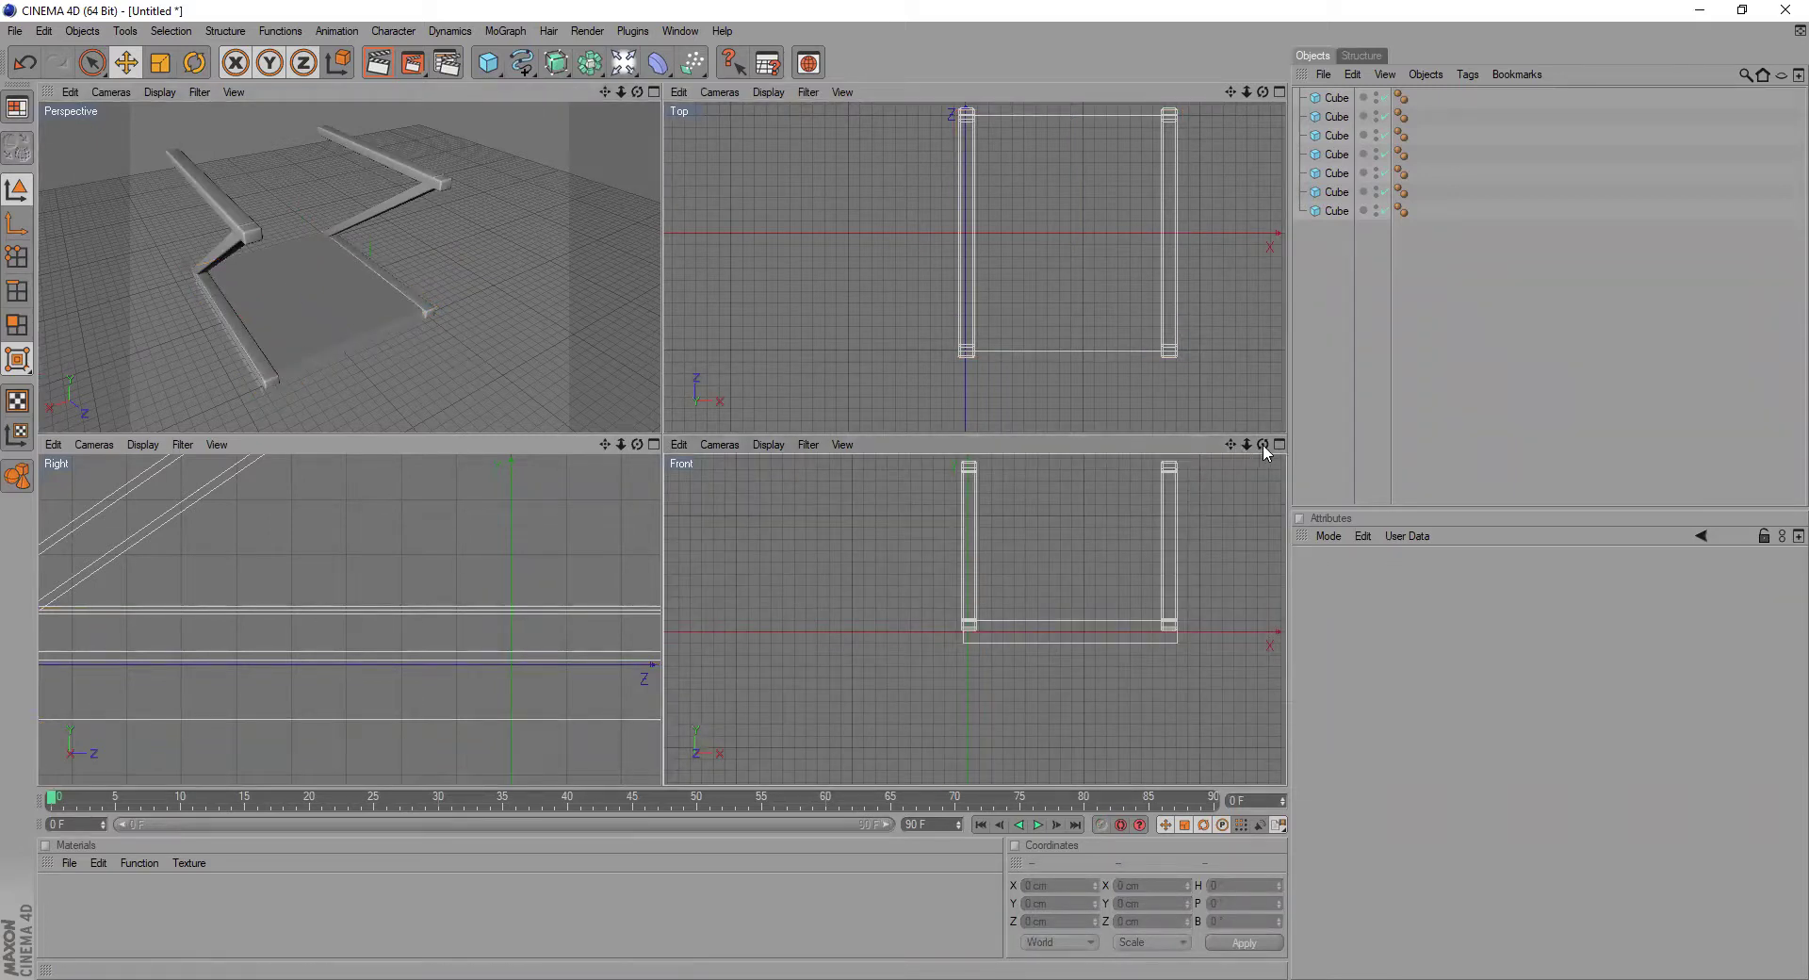
{"action": "middle_click", "coordinate": [1238, 522]}
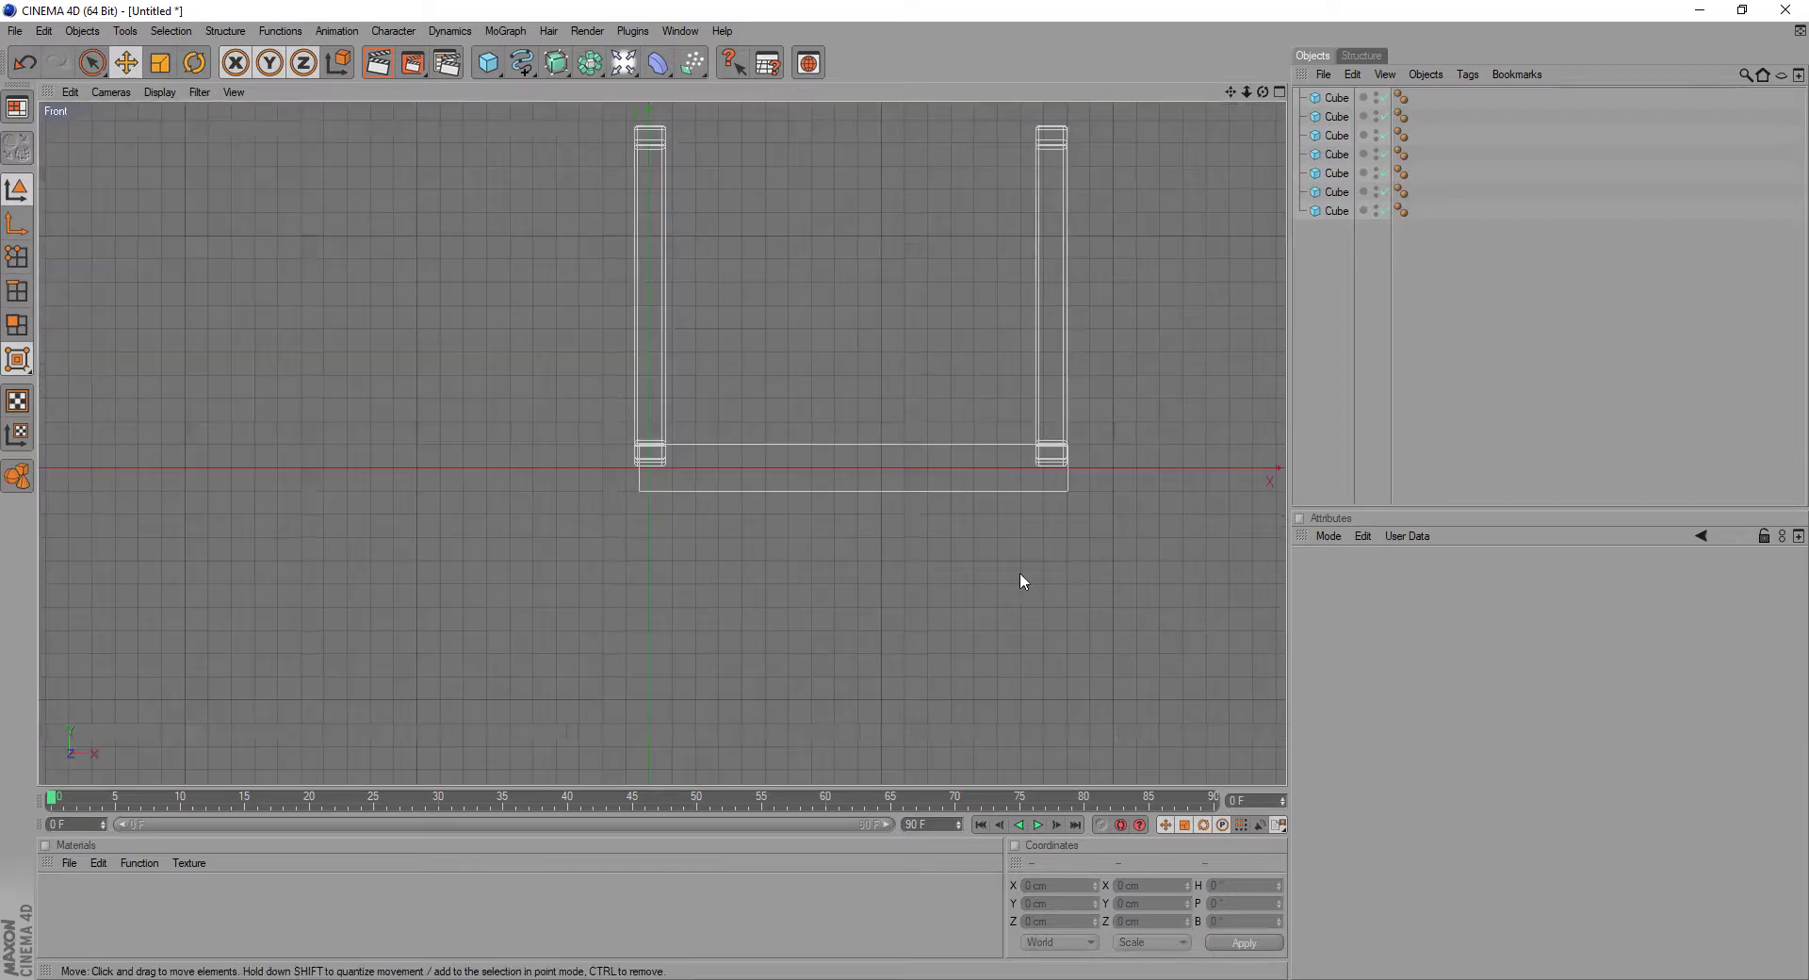
{"action": "left_click", "coordinate": [946, 488]}
{"action": "left_click_drag", "start_coordinate": [855, 394], "coordinate": [855, 79]}
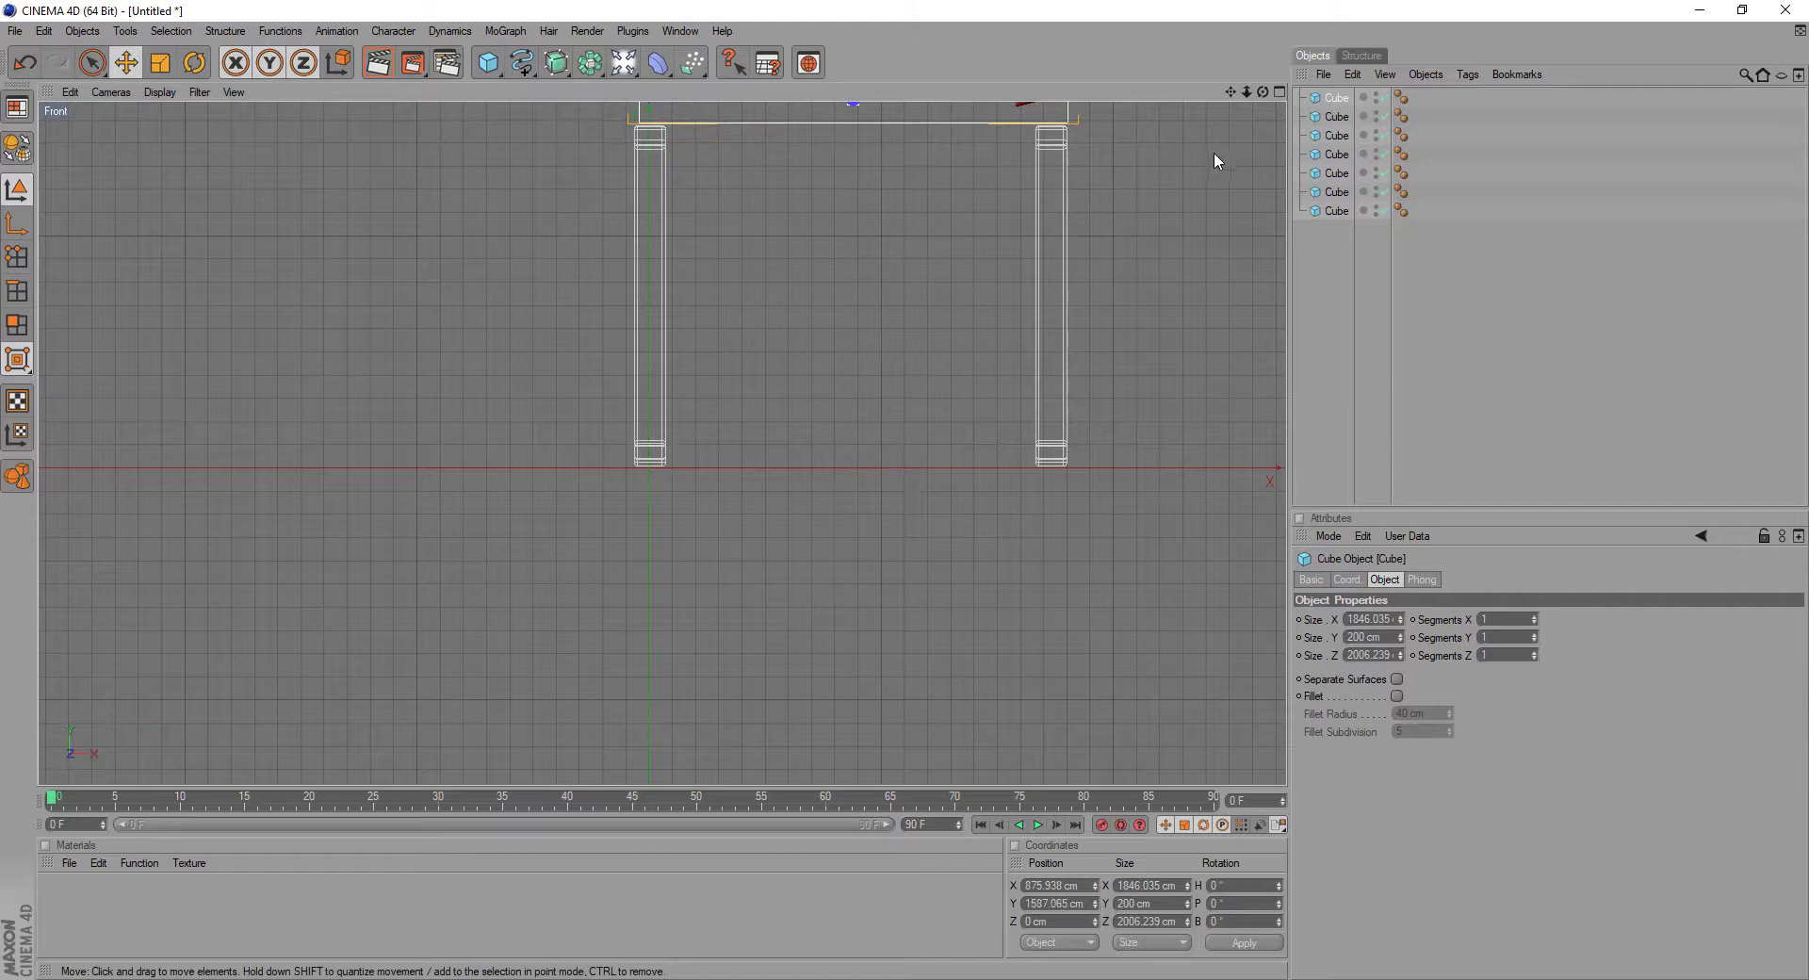
- Shape the raised cube into a tabletop about 2039 cm in X and 63.5 cm in Y, lowered to about Y 1534 cm
{"action": "middle_click_drag", "start_coordinate": [1213, 151], "coordinate": [1037, 432], "text": "alt"}
{"action": "scroll", "coordinate": [906, 339], "scroll_direction": "up", "scroll_amount": 2}
{"action": "left_click_drag", "start_coordinate": [691, 337], "coordinate": [693, 365]}
{"action": "left_click_drag", "start_coordinate": [957, 378], "coordinate": [979, 377]}
{"action": "left_click", "coordinate": [757, 559]}
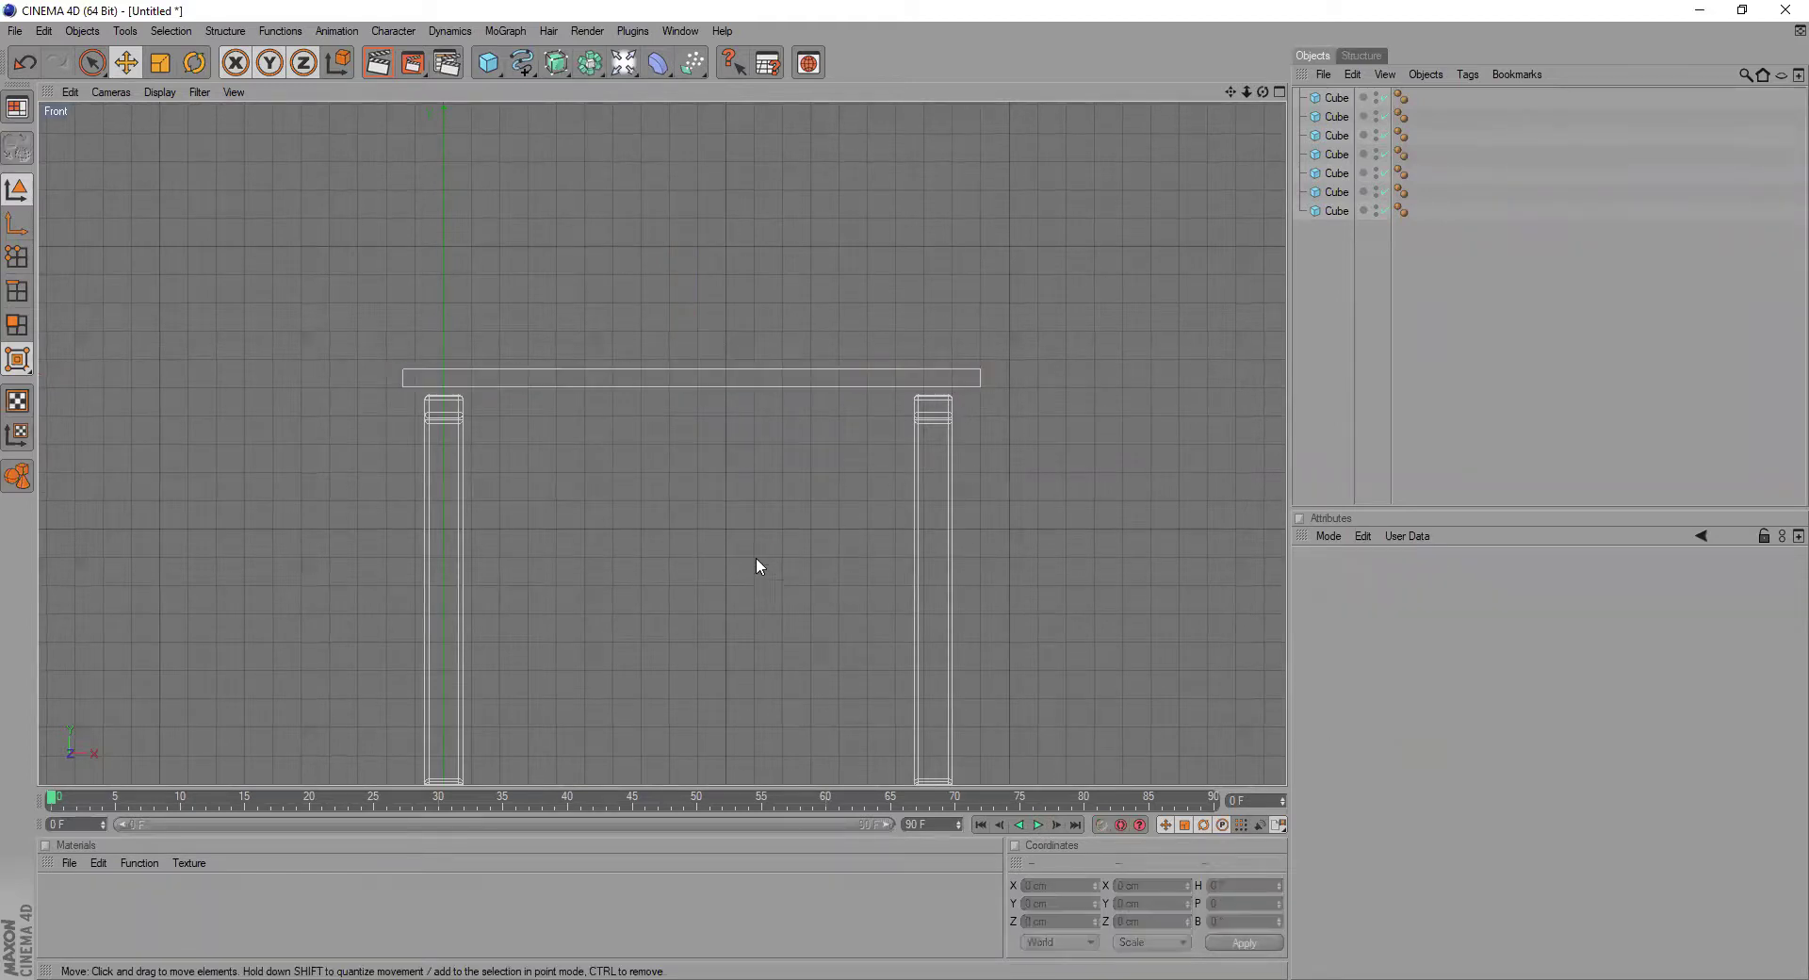
{"action": "middle_click", "coordinate": [657, 480]}
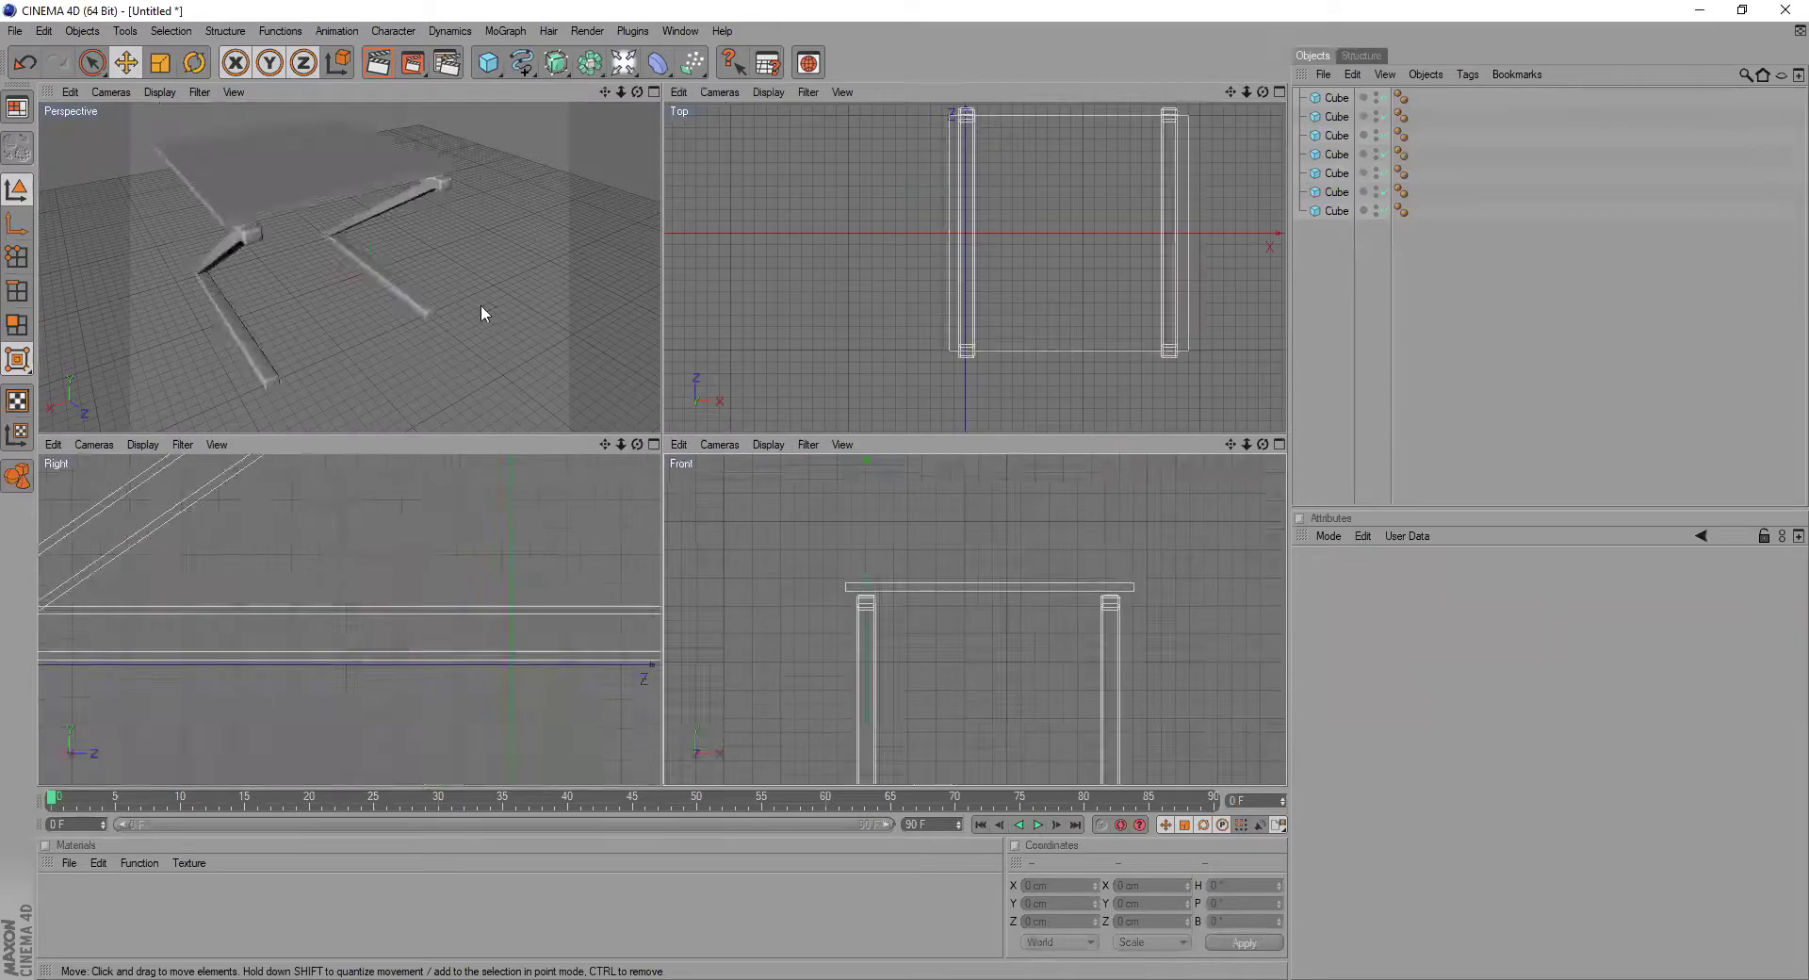
{"action": "middle_click", "coordinate": [481, 308]}
{"action": "left_click_drag", "start_coordinate": [1262, 92], "coordinate": [1263, 29]}
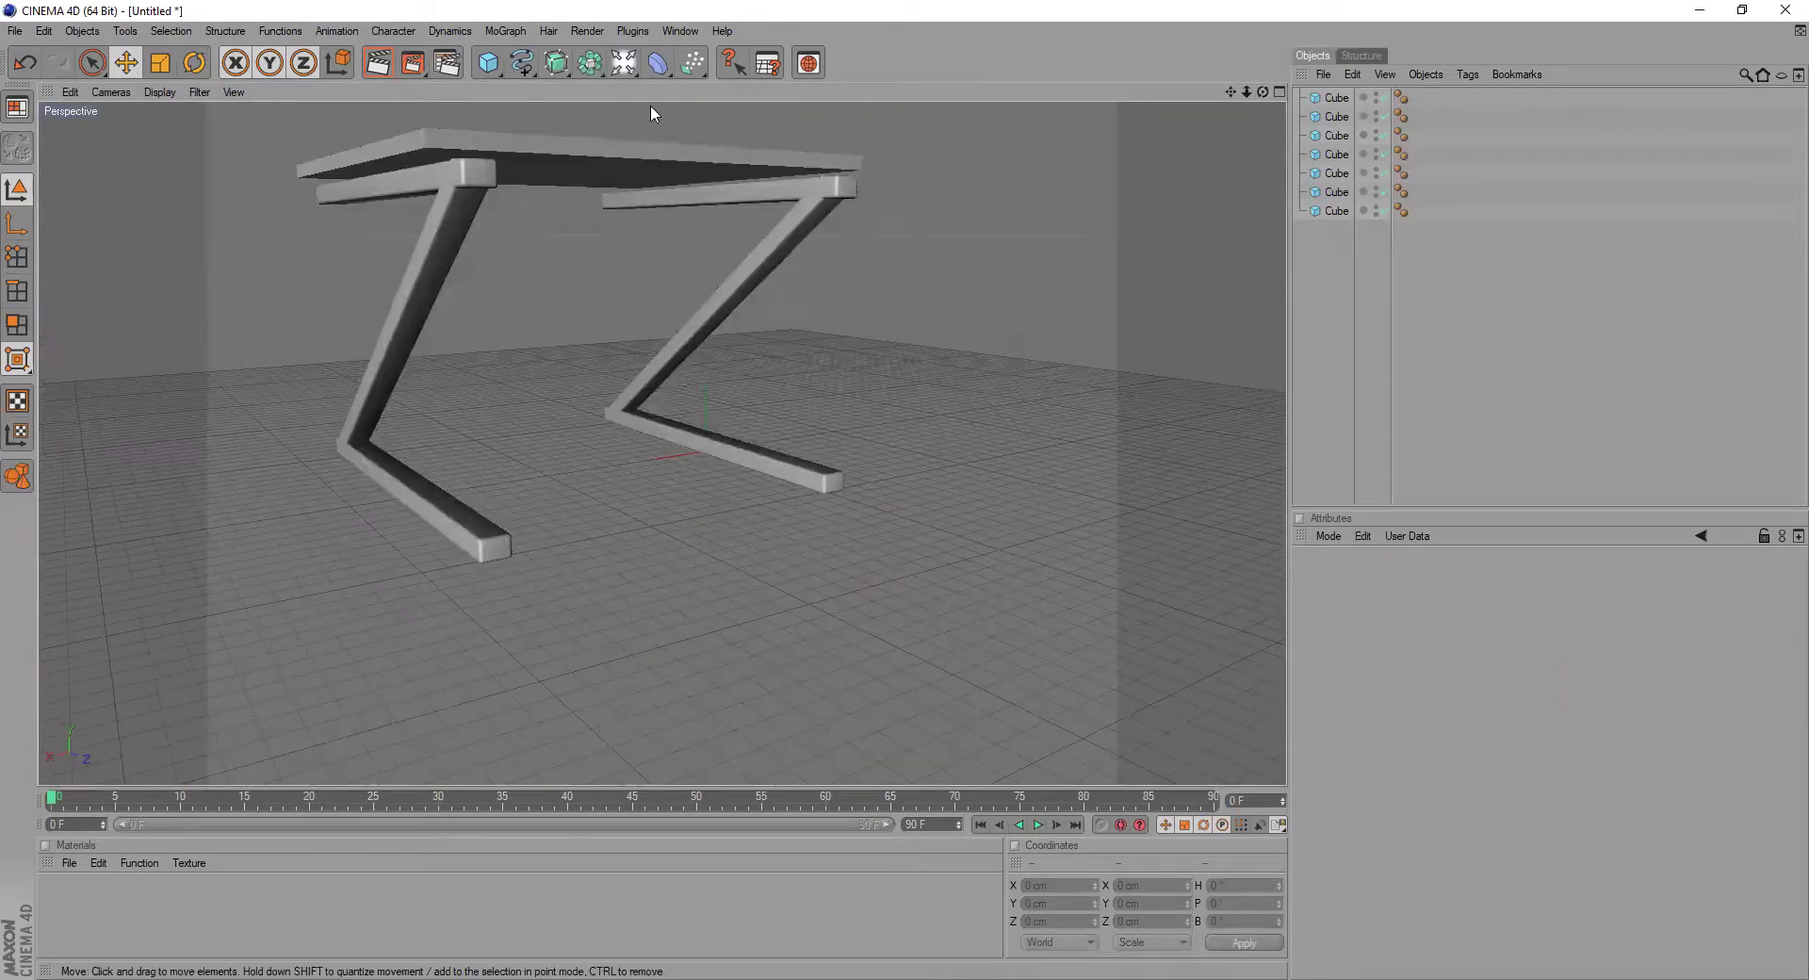
- Add a cylinder and move it along Z to about 869 cm, near the end of the first frame's beam
{"action": "left_click", "coordinate": [1278, 92]}
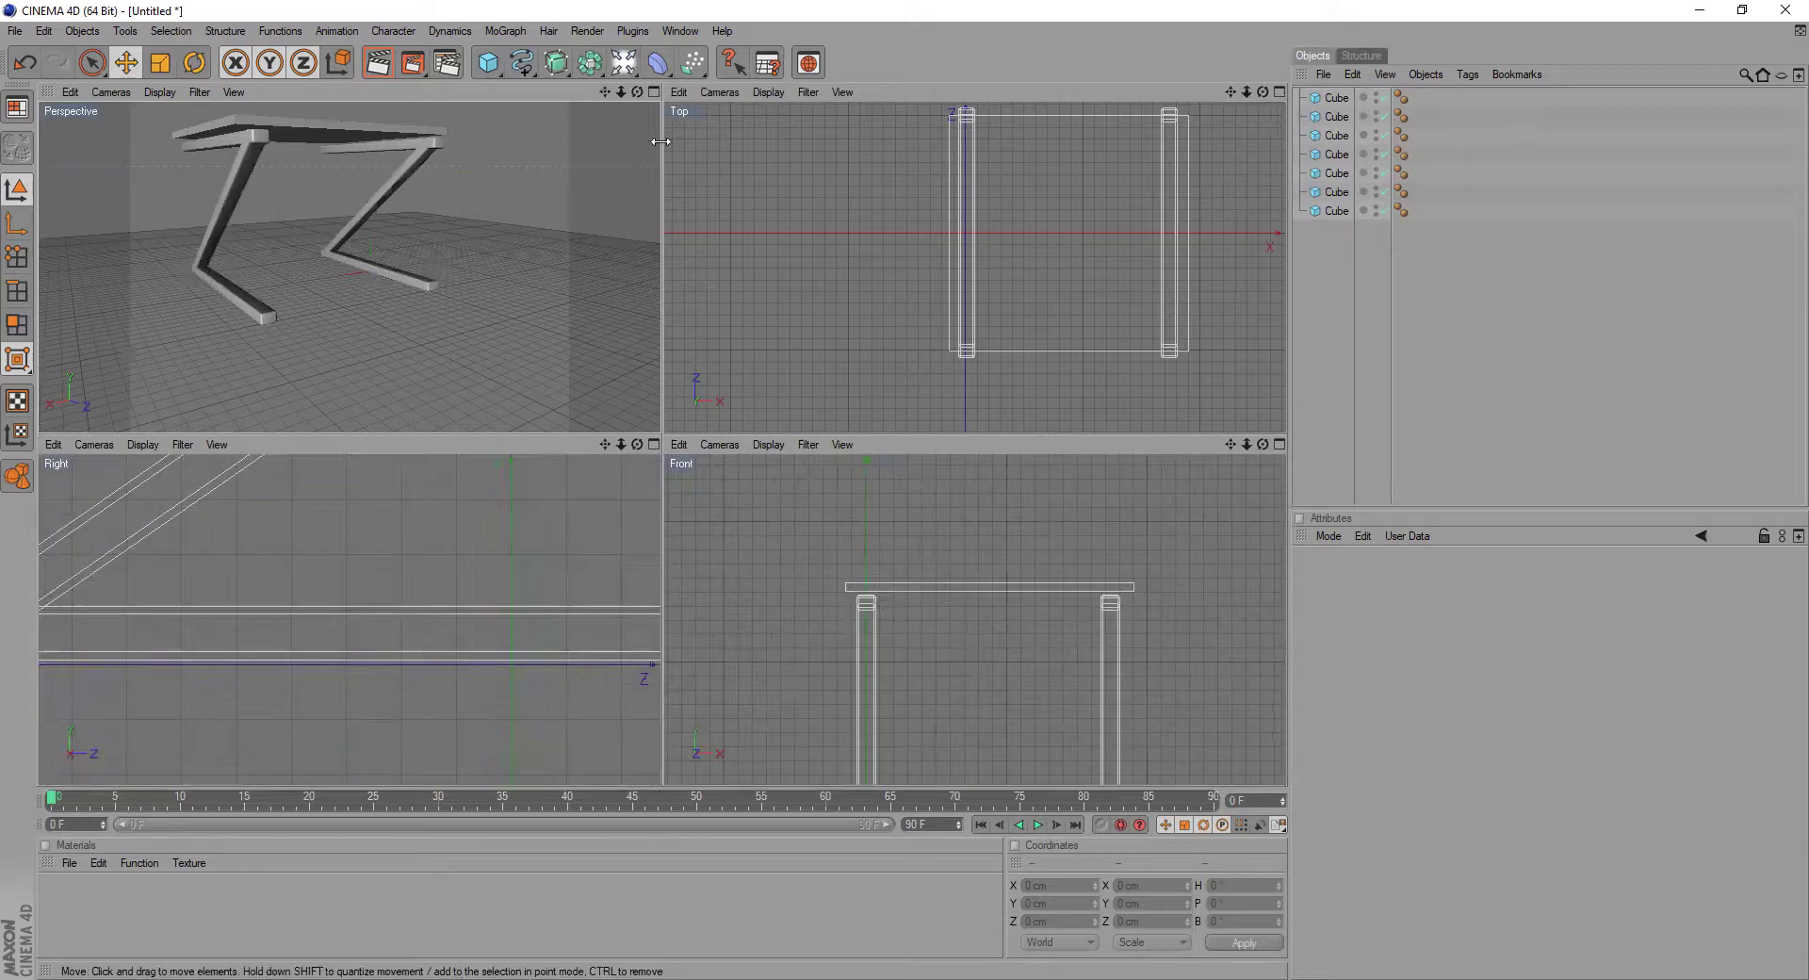
{"action": "left_click", "coordinate": [653, 92]}
{"action": "left_click", "coordinate": [491, 66]}
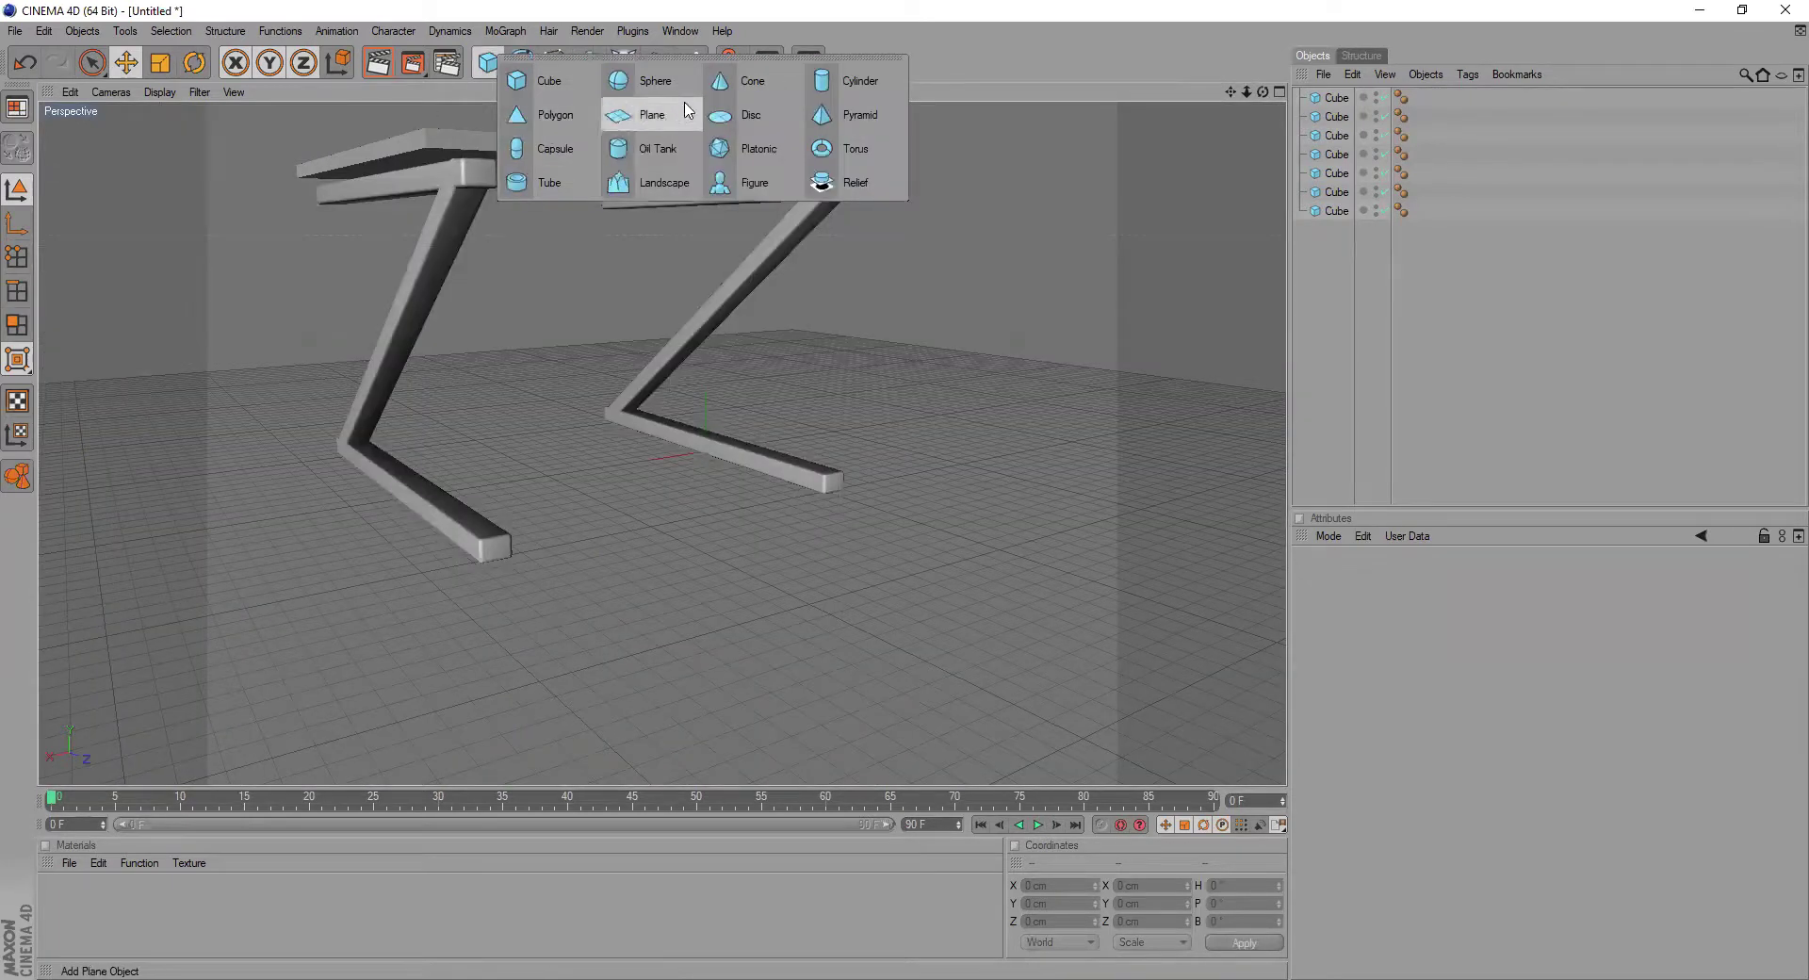
{"action": "left_click", "coordinate": [834, 81]}
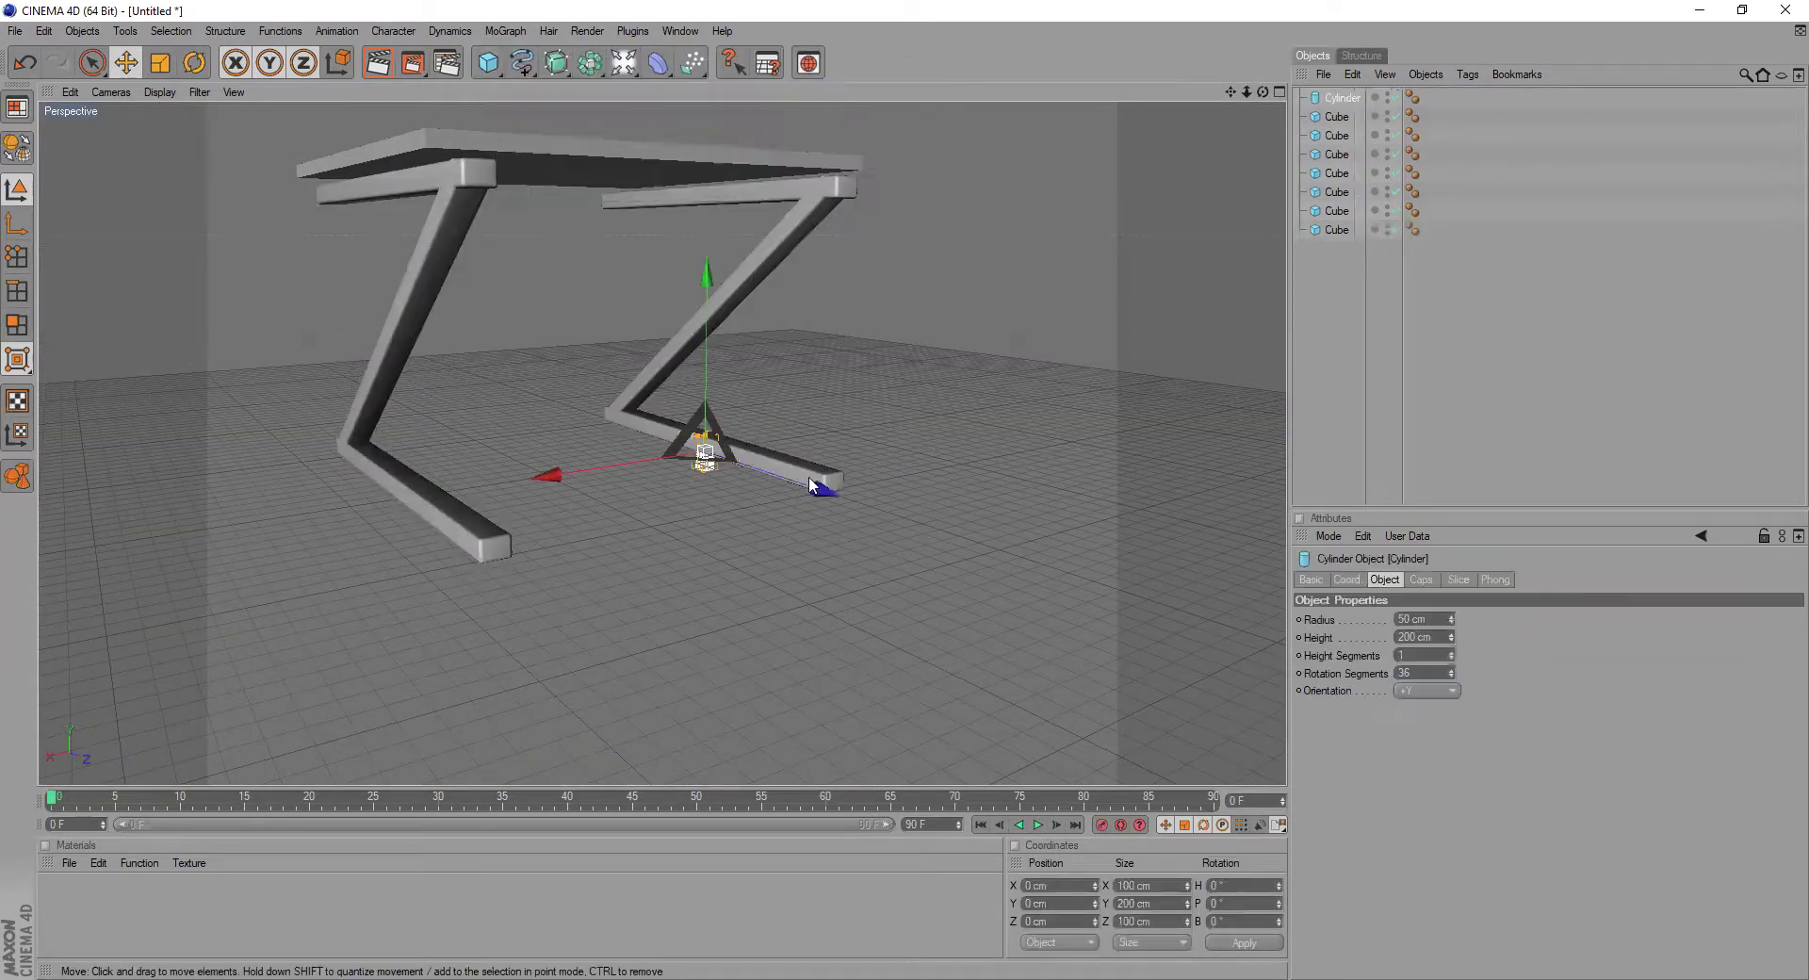
{"action": "middle_click", "coordinate": [1268, 142]}
{"action": "middle_click", "coordinate": [950, 256]}
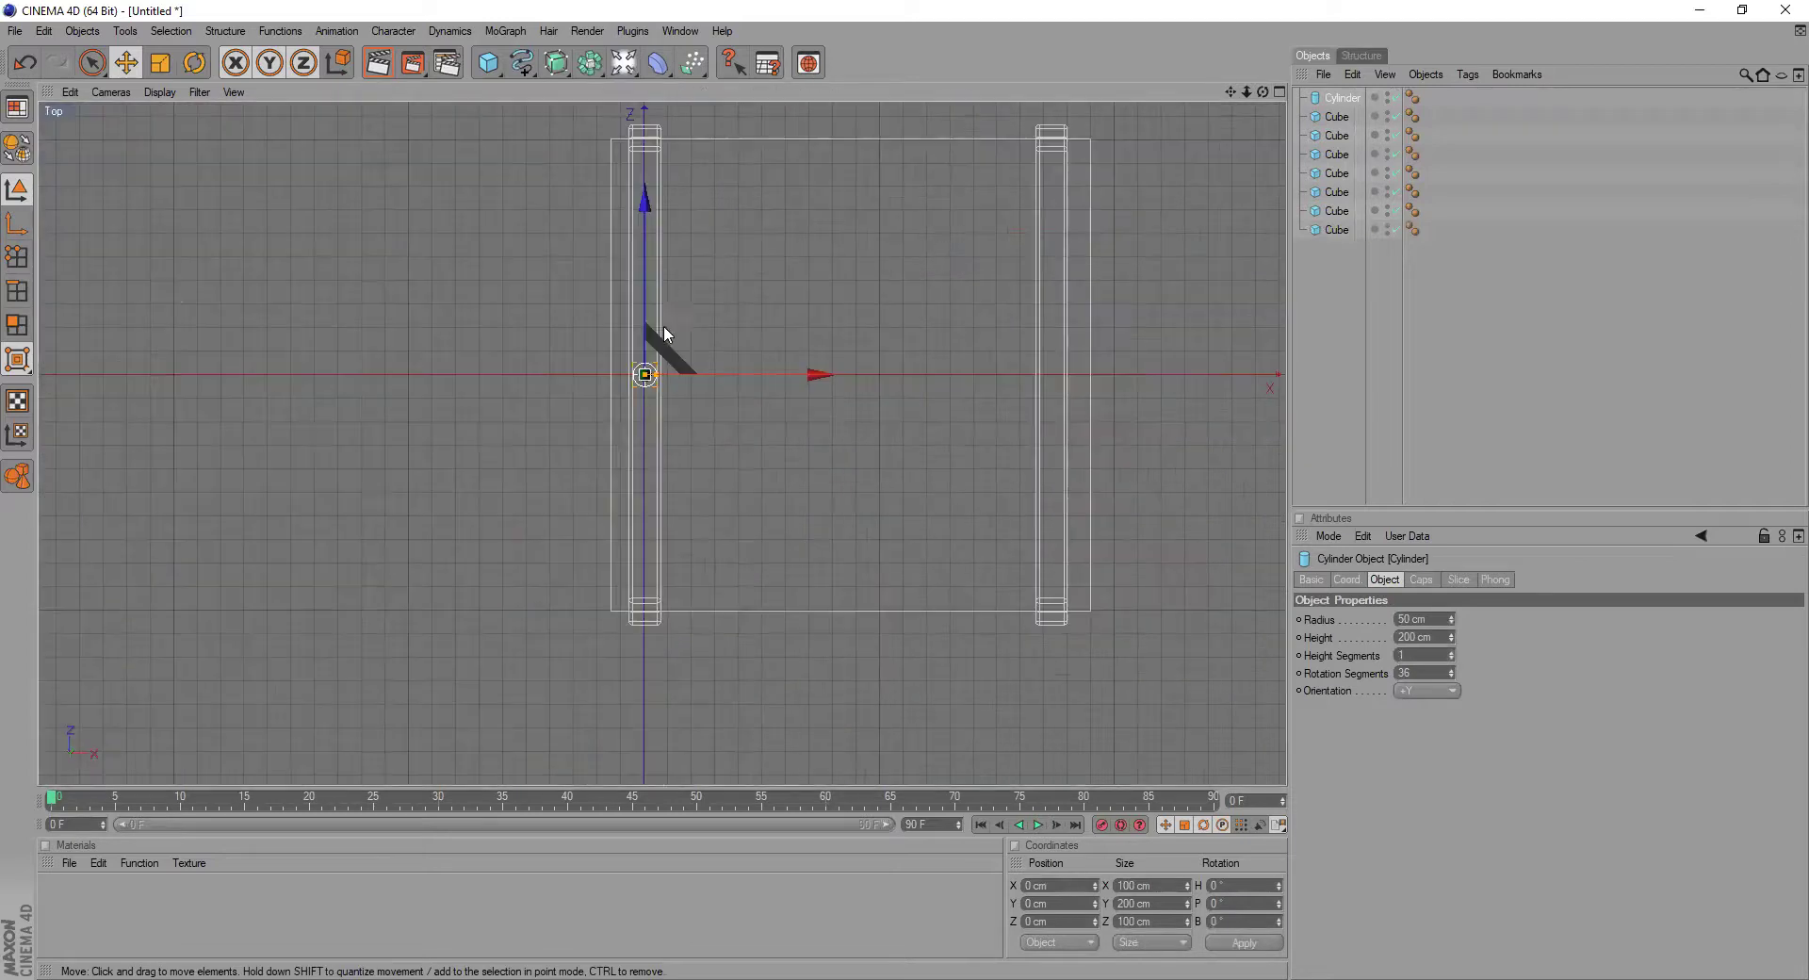
{"action": "left_click_drag", "start_coordinate": [648, 319], "coordinate": [648, 111]}
{"action": "left_click_drag", "start_coordinate": [644, 374], "coordinate": [636, 359]}
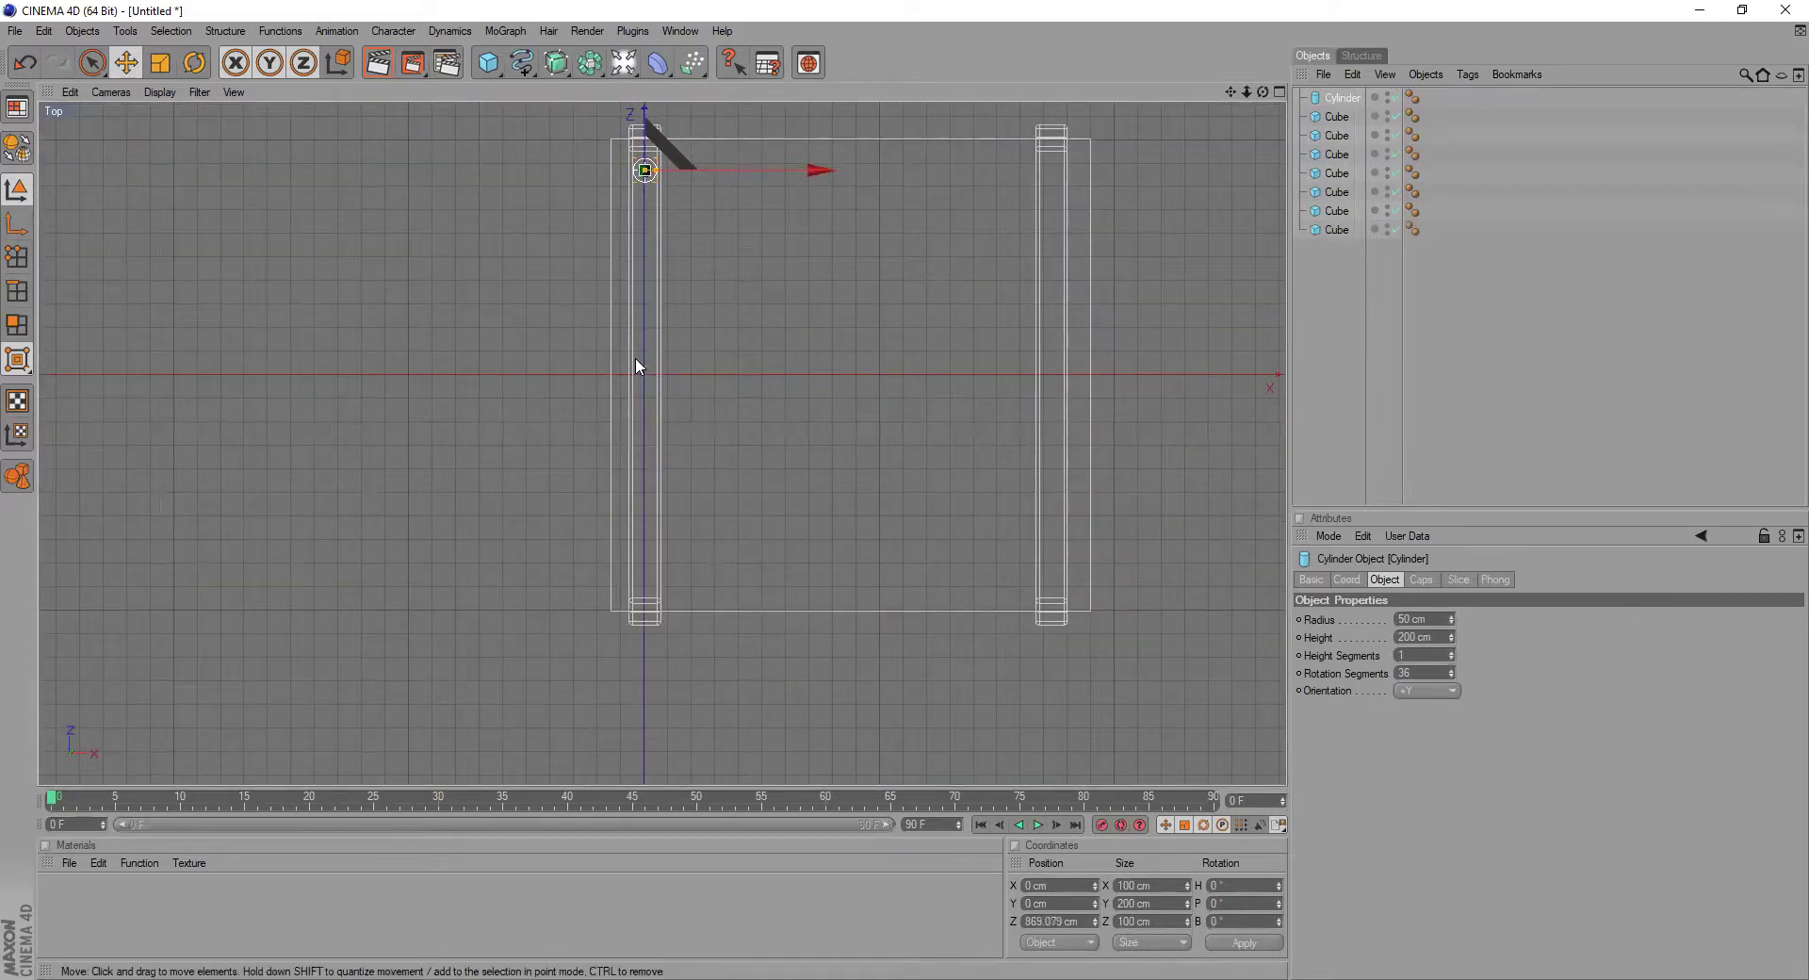
- Raise the cylinder along Y to about 1474 cm, between the first frame's upper beam and the tabletop
{"action": "middle_click", "coordinate": [847, 295]}
{"action": "middle_click", "coordinate": [801, 612]}
{"action": "left_click_drag", "start_coordinate": [441, 709], "coordinate": [441, 357]}
{"action": "scroll", "coordinate": [446, 653], "scroll_direction": "up", "scroll_amount": 7}
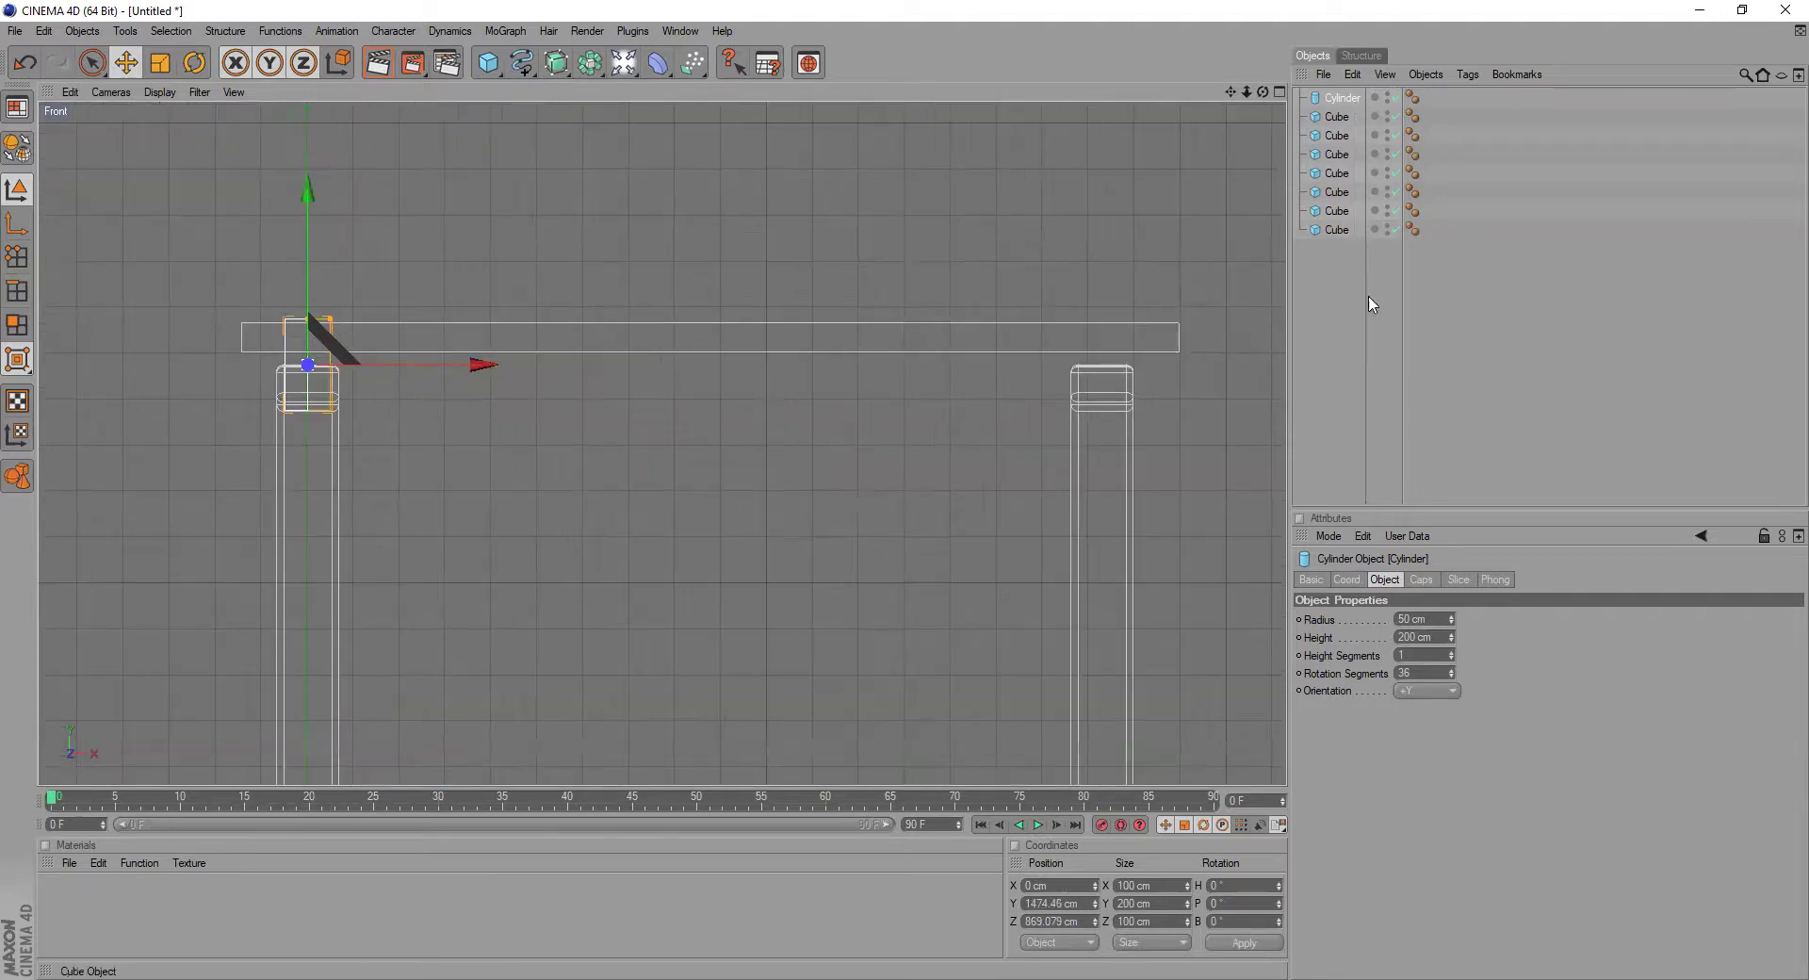
- Reduce the cylinder's height to 83 cm so it serves as a short tabletop spacer
{"action": "left_click_drag", "start_coordinate": [1455, 641], "coordinate": [1455, 702]}
{"action": "scroll", "coordinate": [401, 348], "scroll_direction": "up", "scroll_amount": 4}
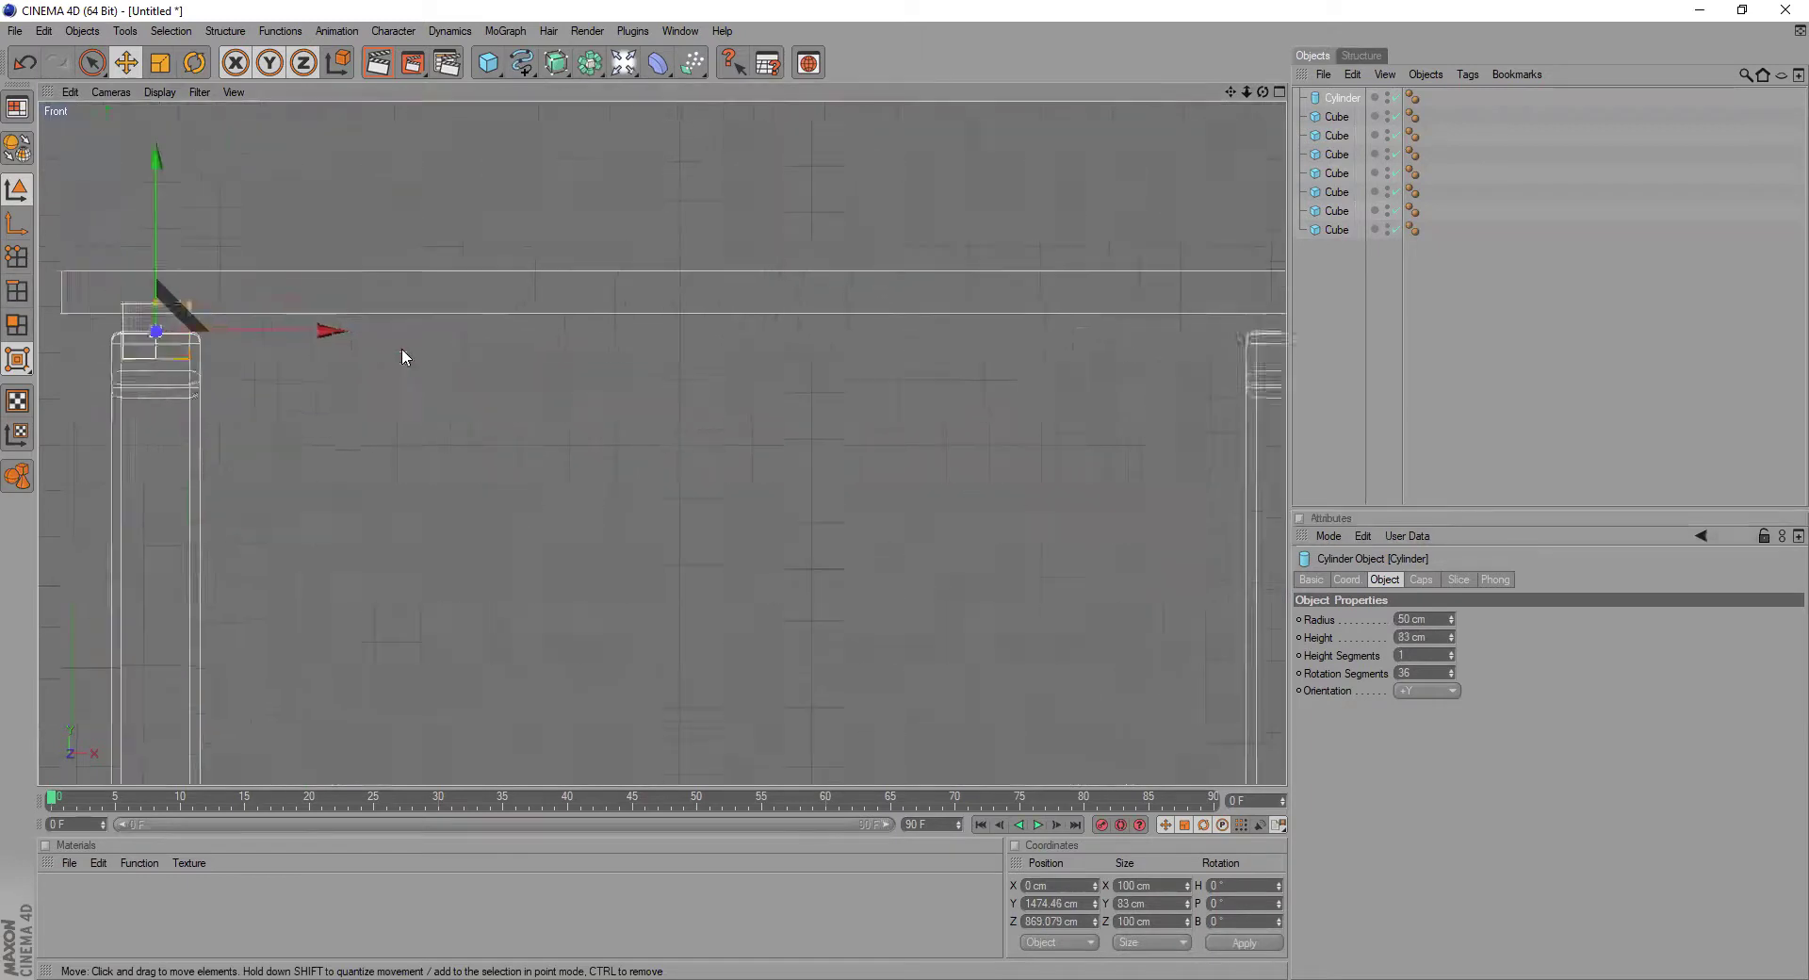
{"action": "left_click_drag", "start_coordinate": [1230, 92], "coordinate": [1707, 81]}
{"action": "scroll", "coordinate": [609, 214], "scroll_direction": "up", "scroll_amount": 4}
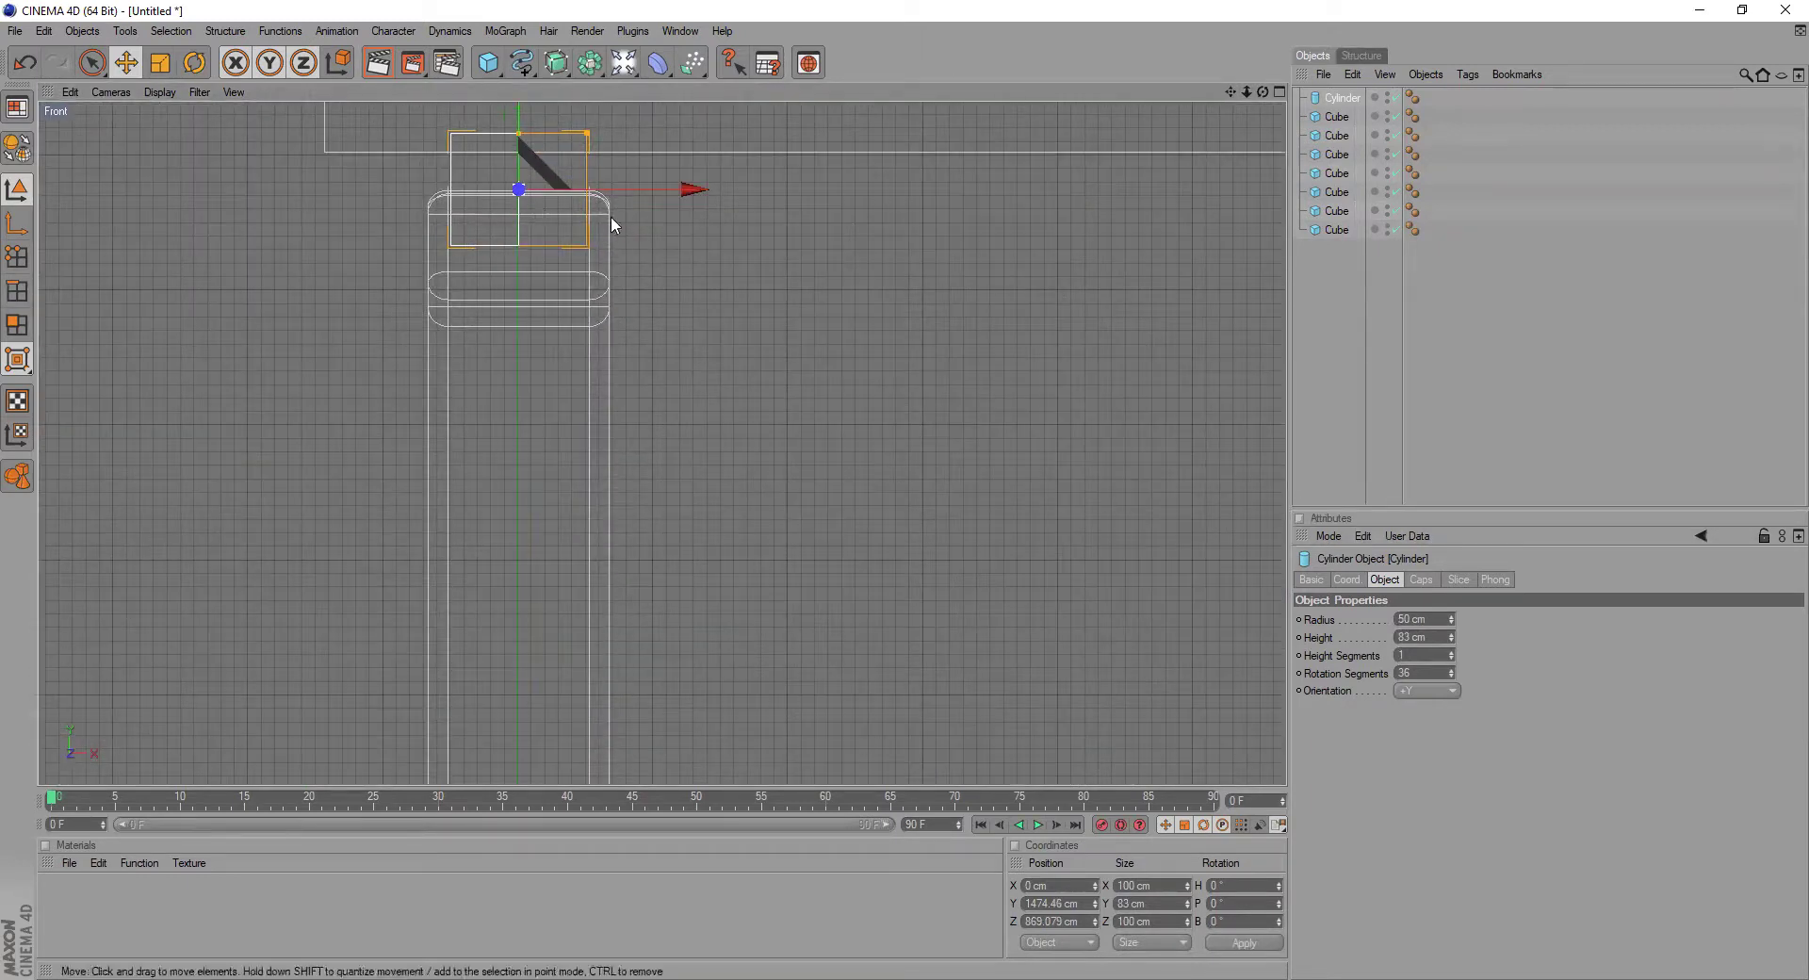
{"action": "scroll", "coordinate": [664, 292], "scroll_direction": "down", "scroll_amount": 3}
{"action": "scroll", "coordinate": [650, 315], "scroll_direction": "down", "scroll_amount": 4}
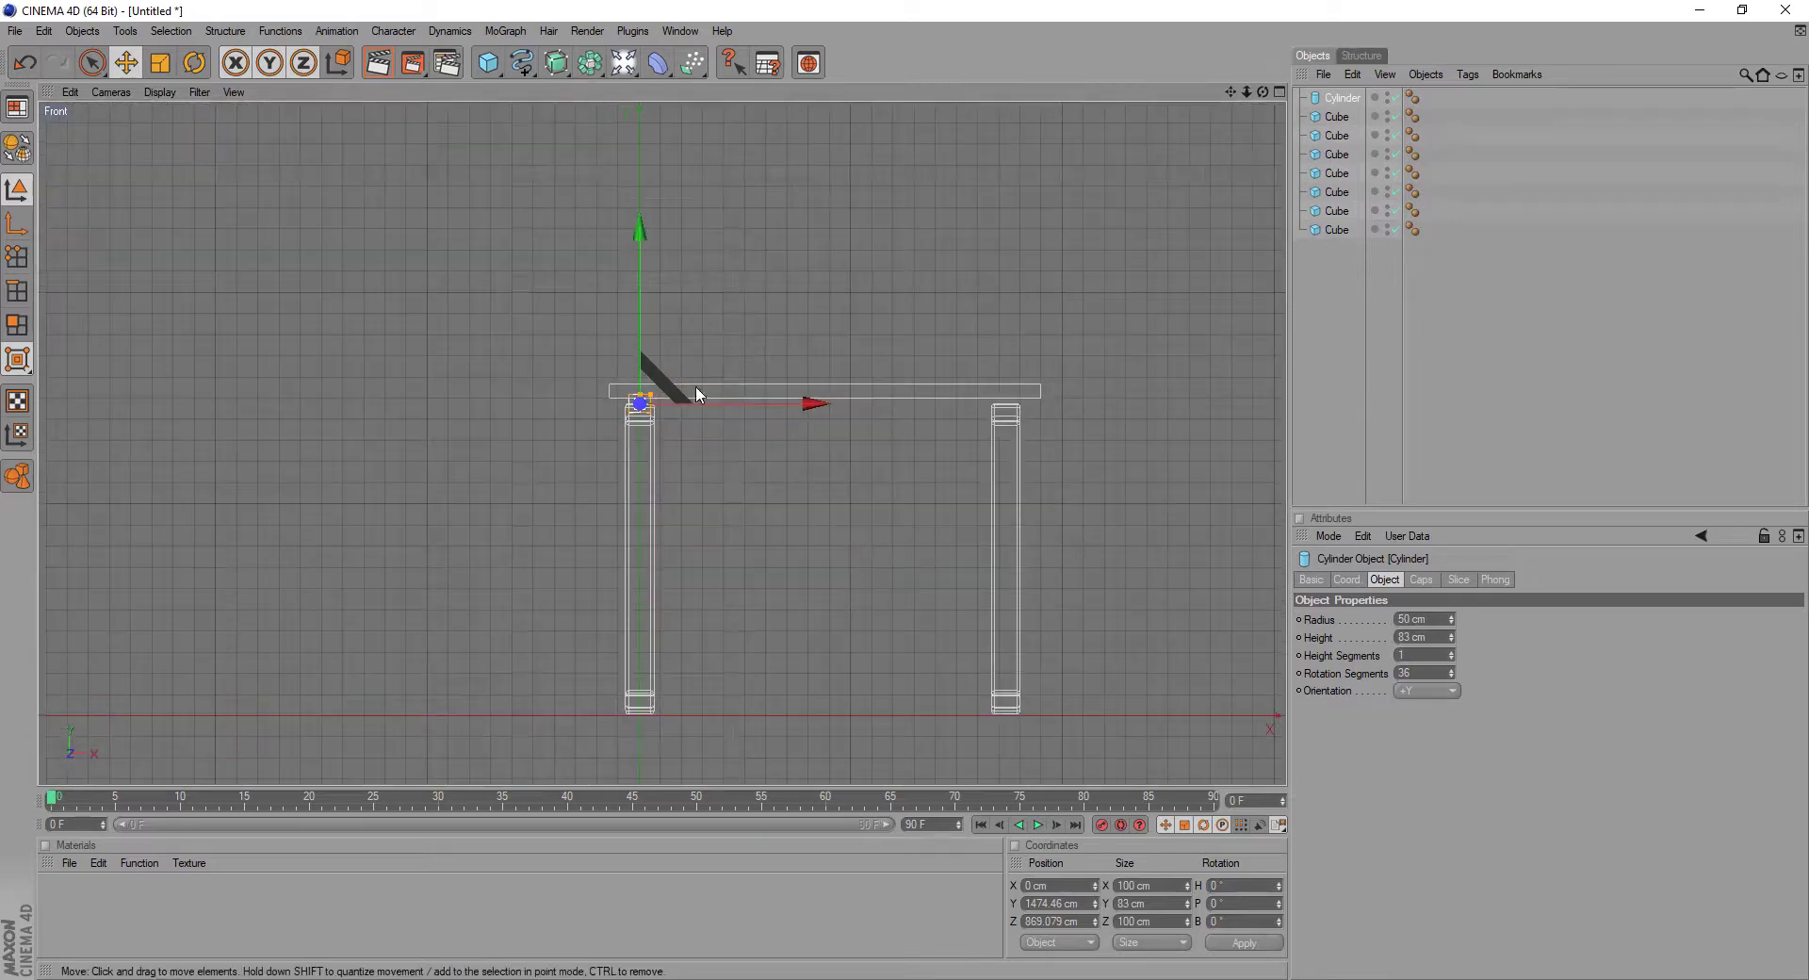
{"action": "middle_click", "coordinate": [778, 392]}
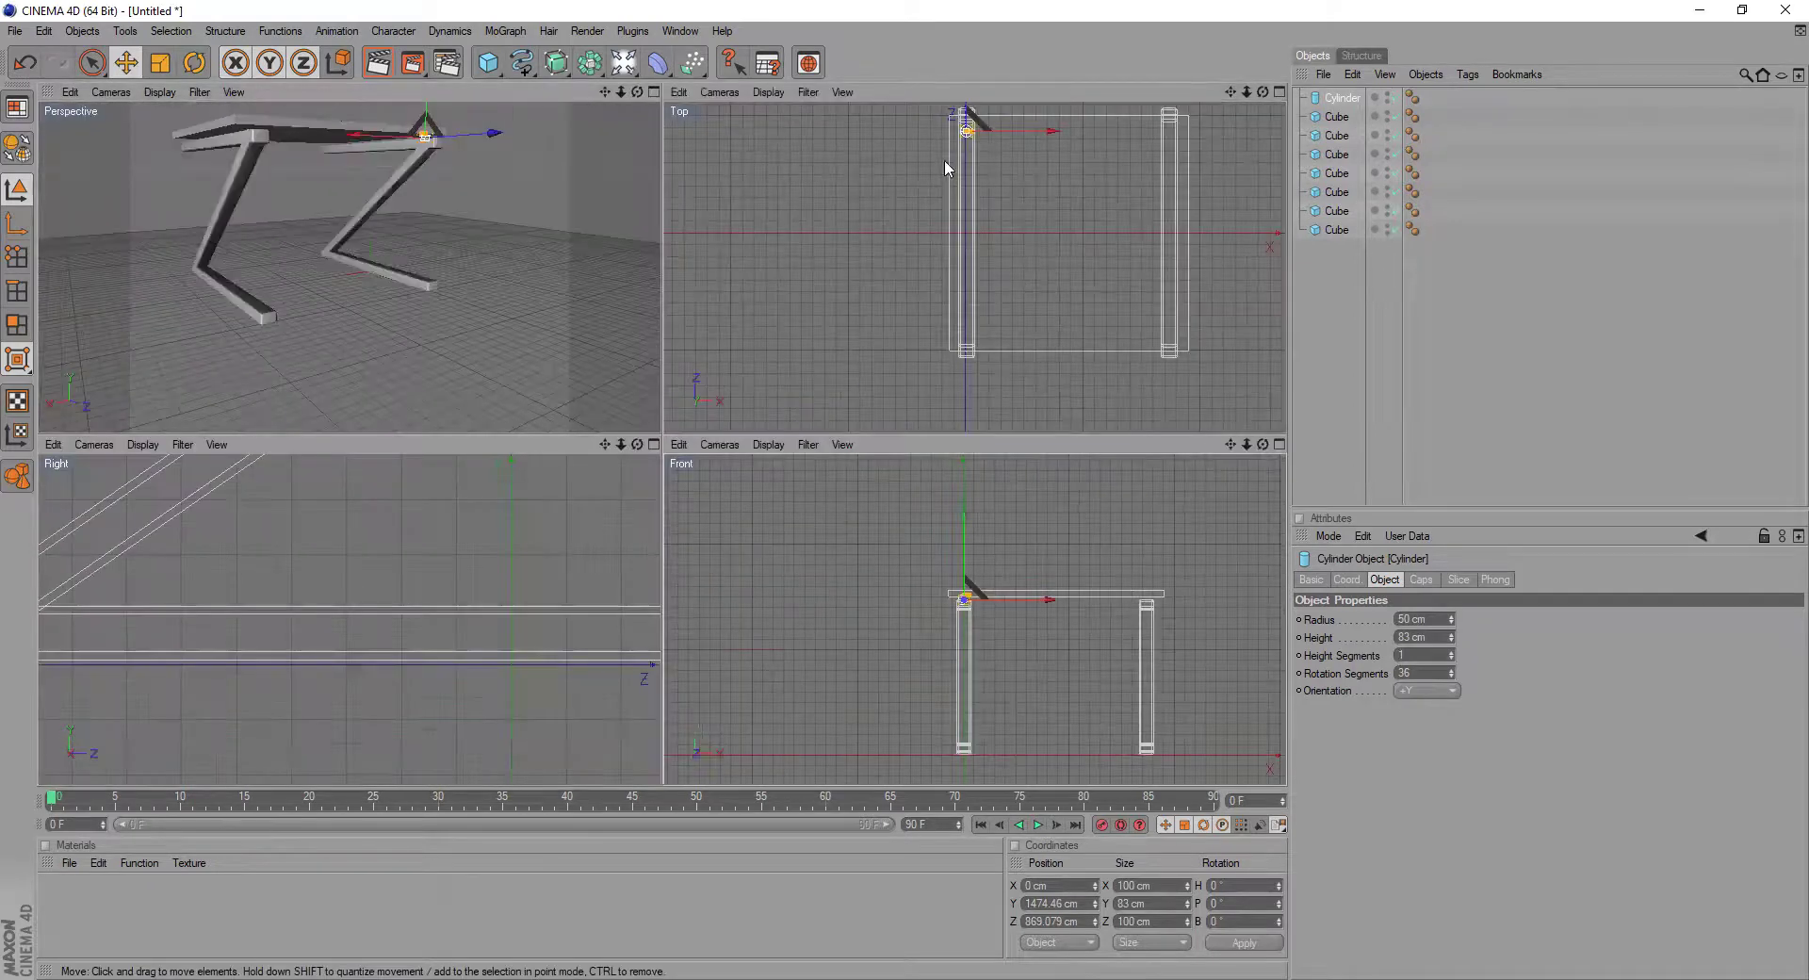
{"action": "scroll", "coordinate": [569, 546], "scroll_direction": "down", "scroll_amount": 5}
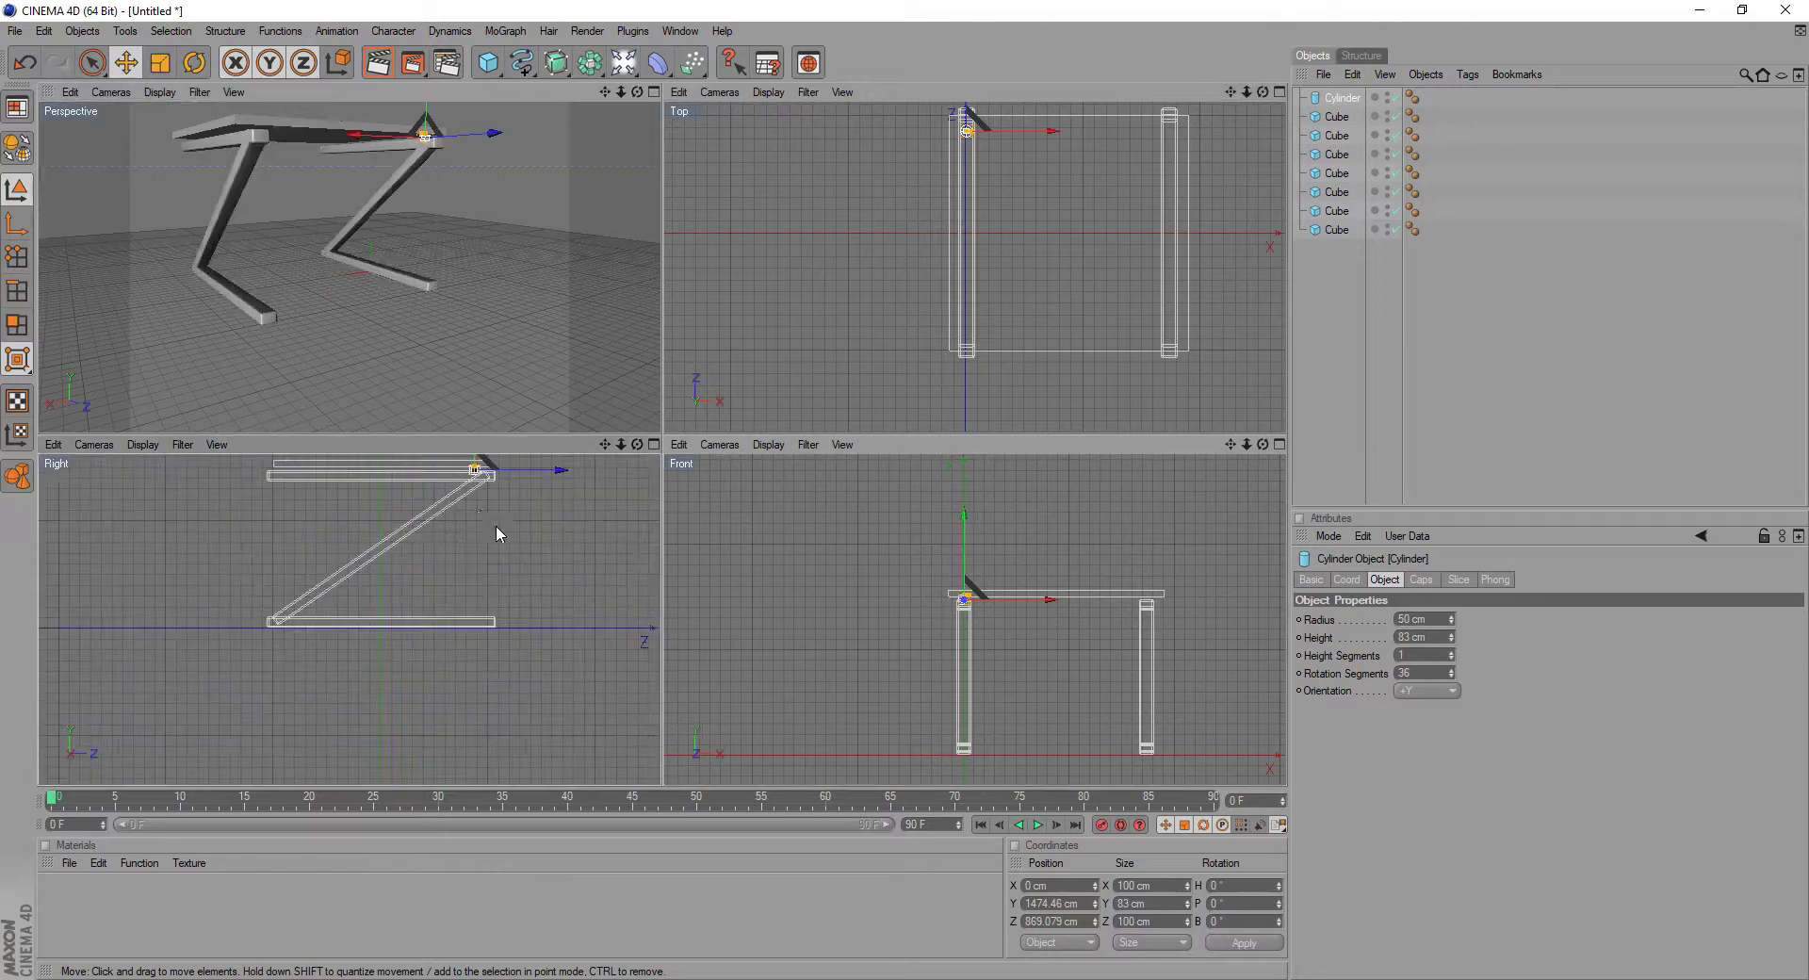
- Move the spacer cylinder to about Z -905 cm and place a duplicate near the opposite end of the same beam
{"action": "middle_click", "coordinate": [823, 238]}
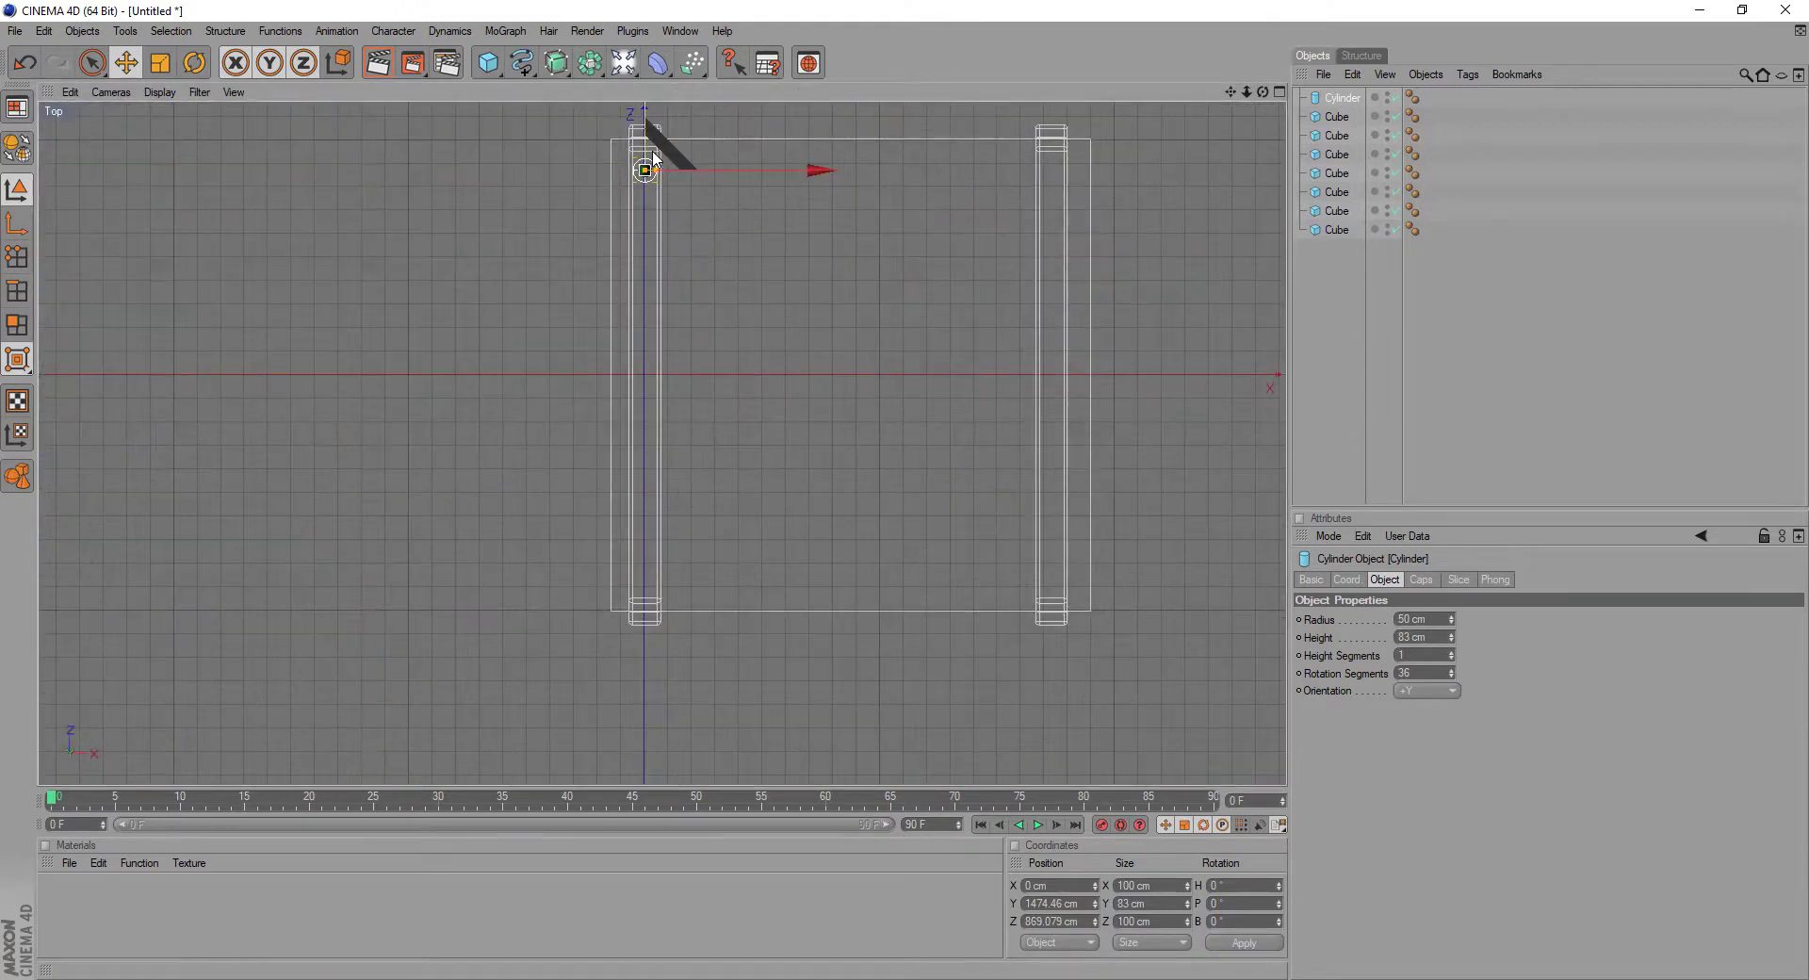
{"action": "key", "text": "shift+v"}
{"action": "left_click_drag", "start_coordinate": [646, 118], "coordinate": [646, 534]}
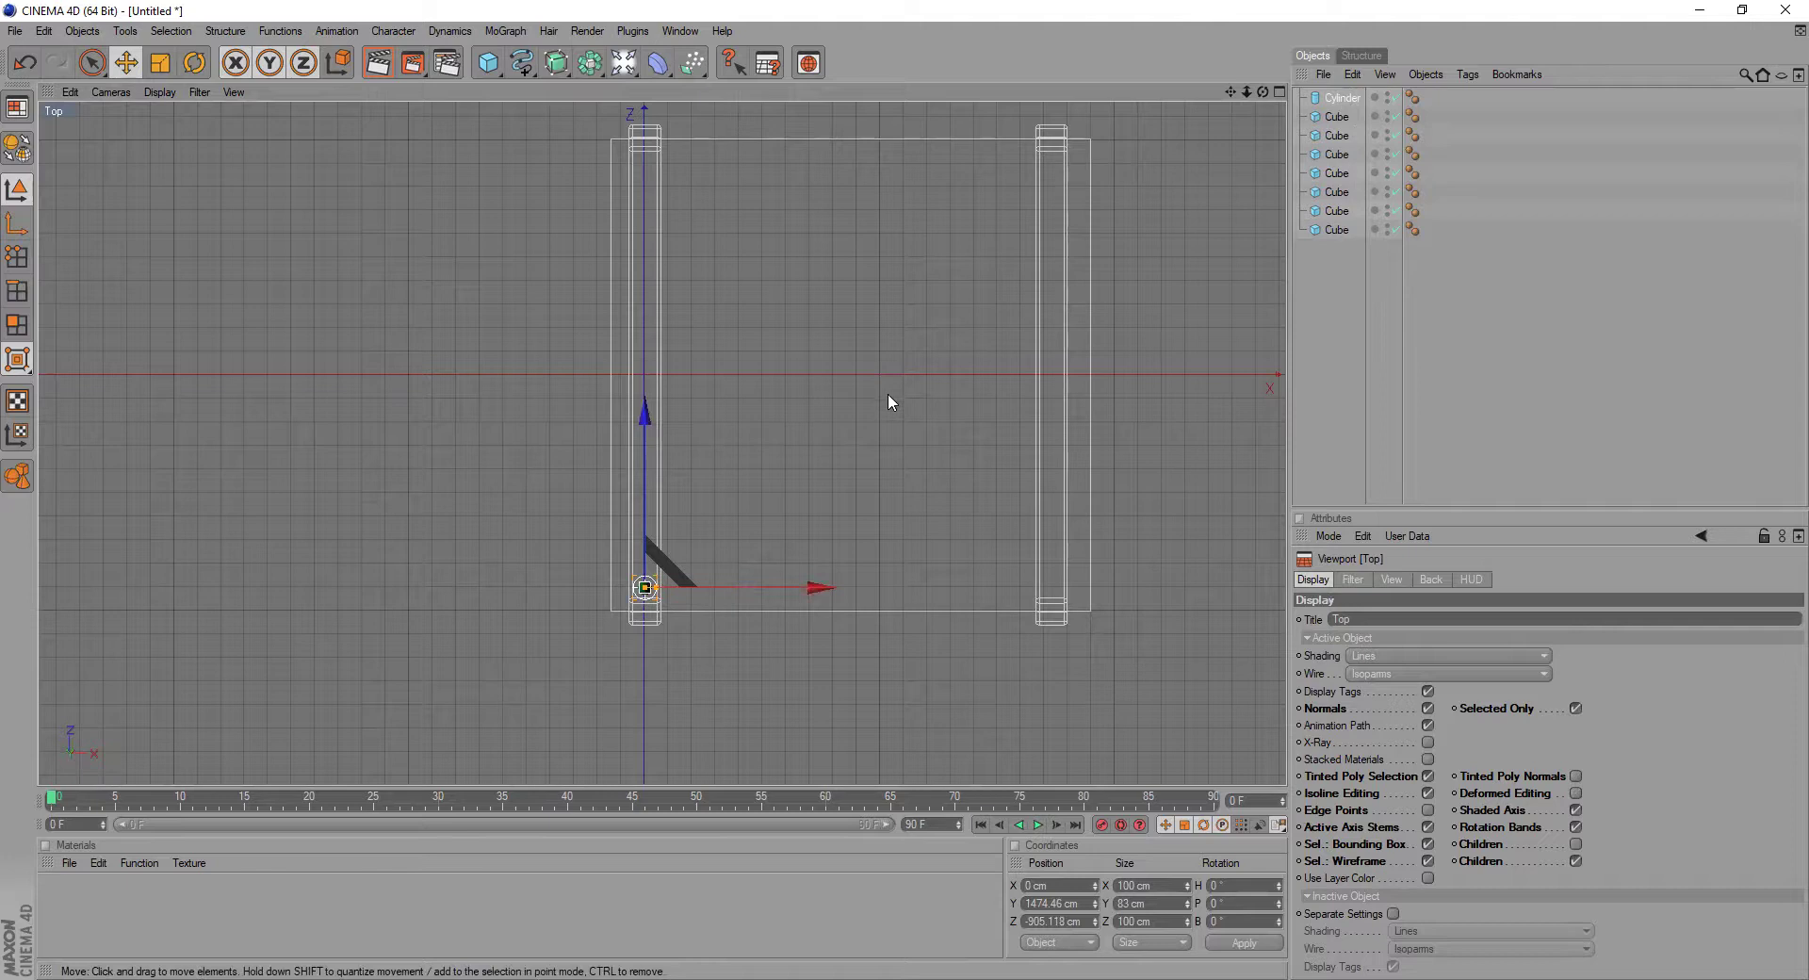
{"action": "left_click_drag", "start_coordinate": [646, 500], "coordinate": [646, 80], "text": "ctrl"}
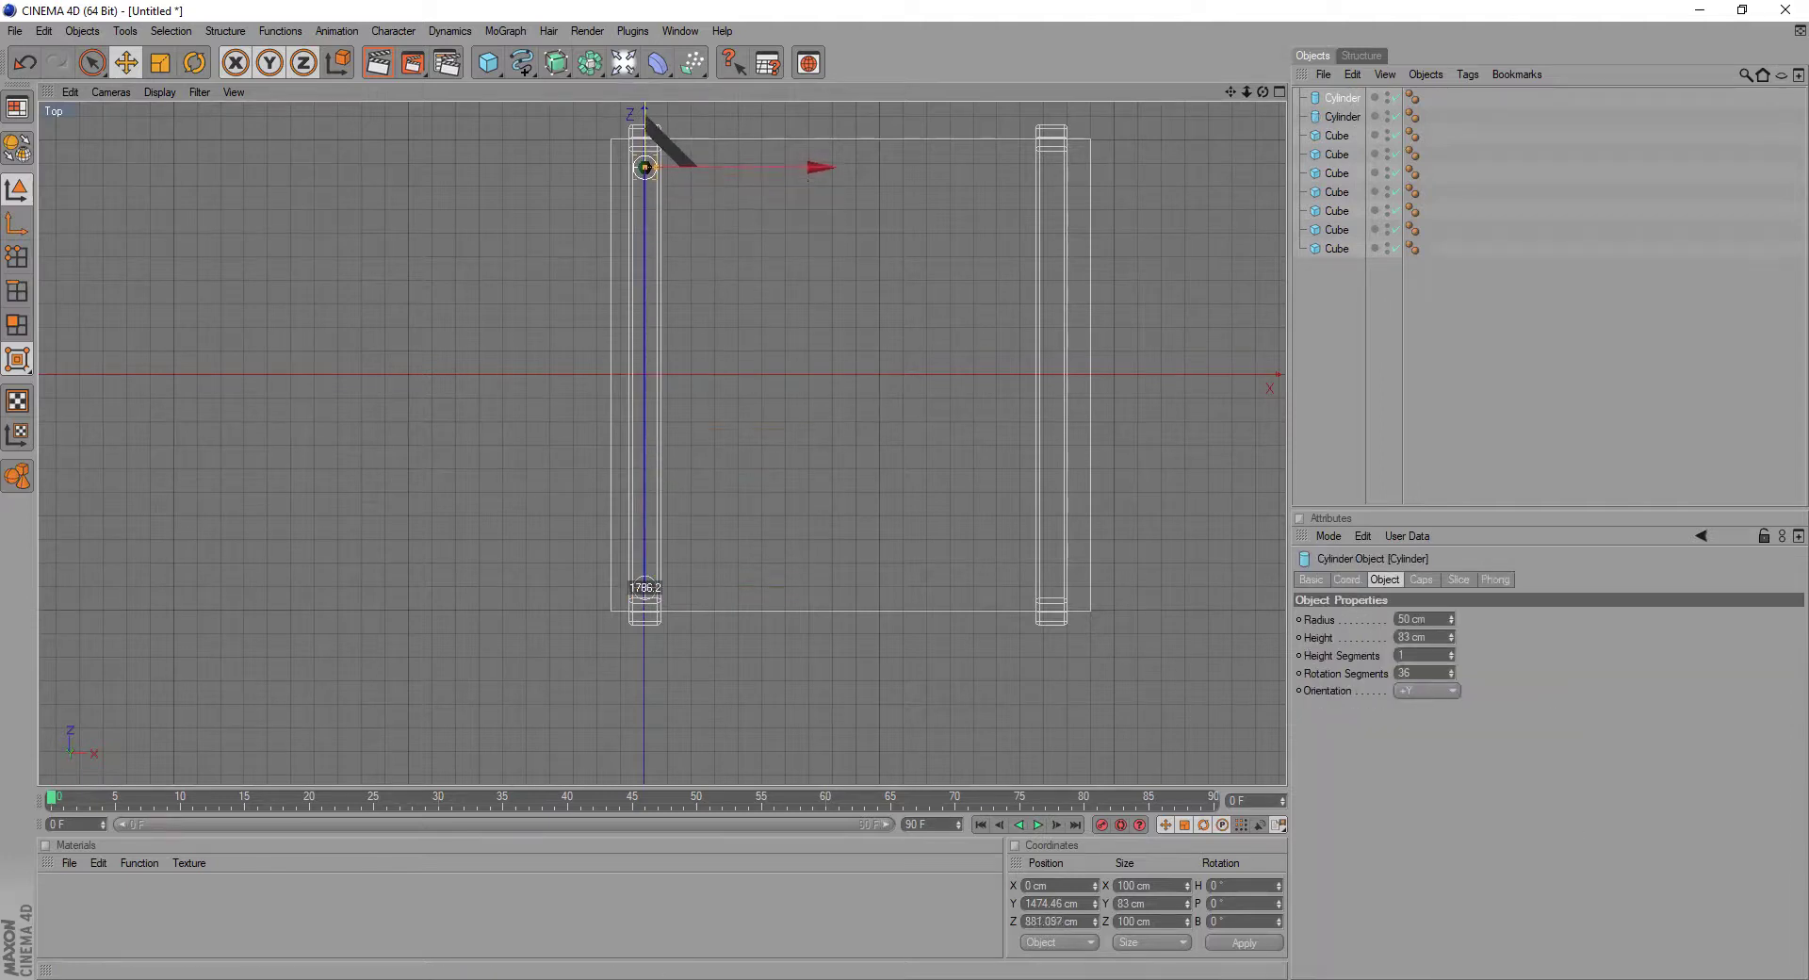
- Duplicate both spacer cylinders together along X to about 1720 cm, onto the second frame's upper beam
{"action": "left_click_drag", "start_coordinate": [1459, 97], "coordinate": [1330, 118]}
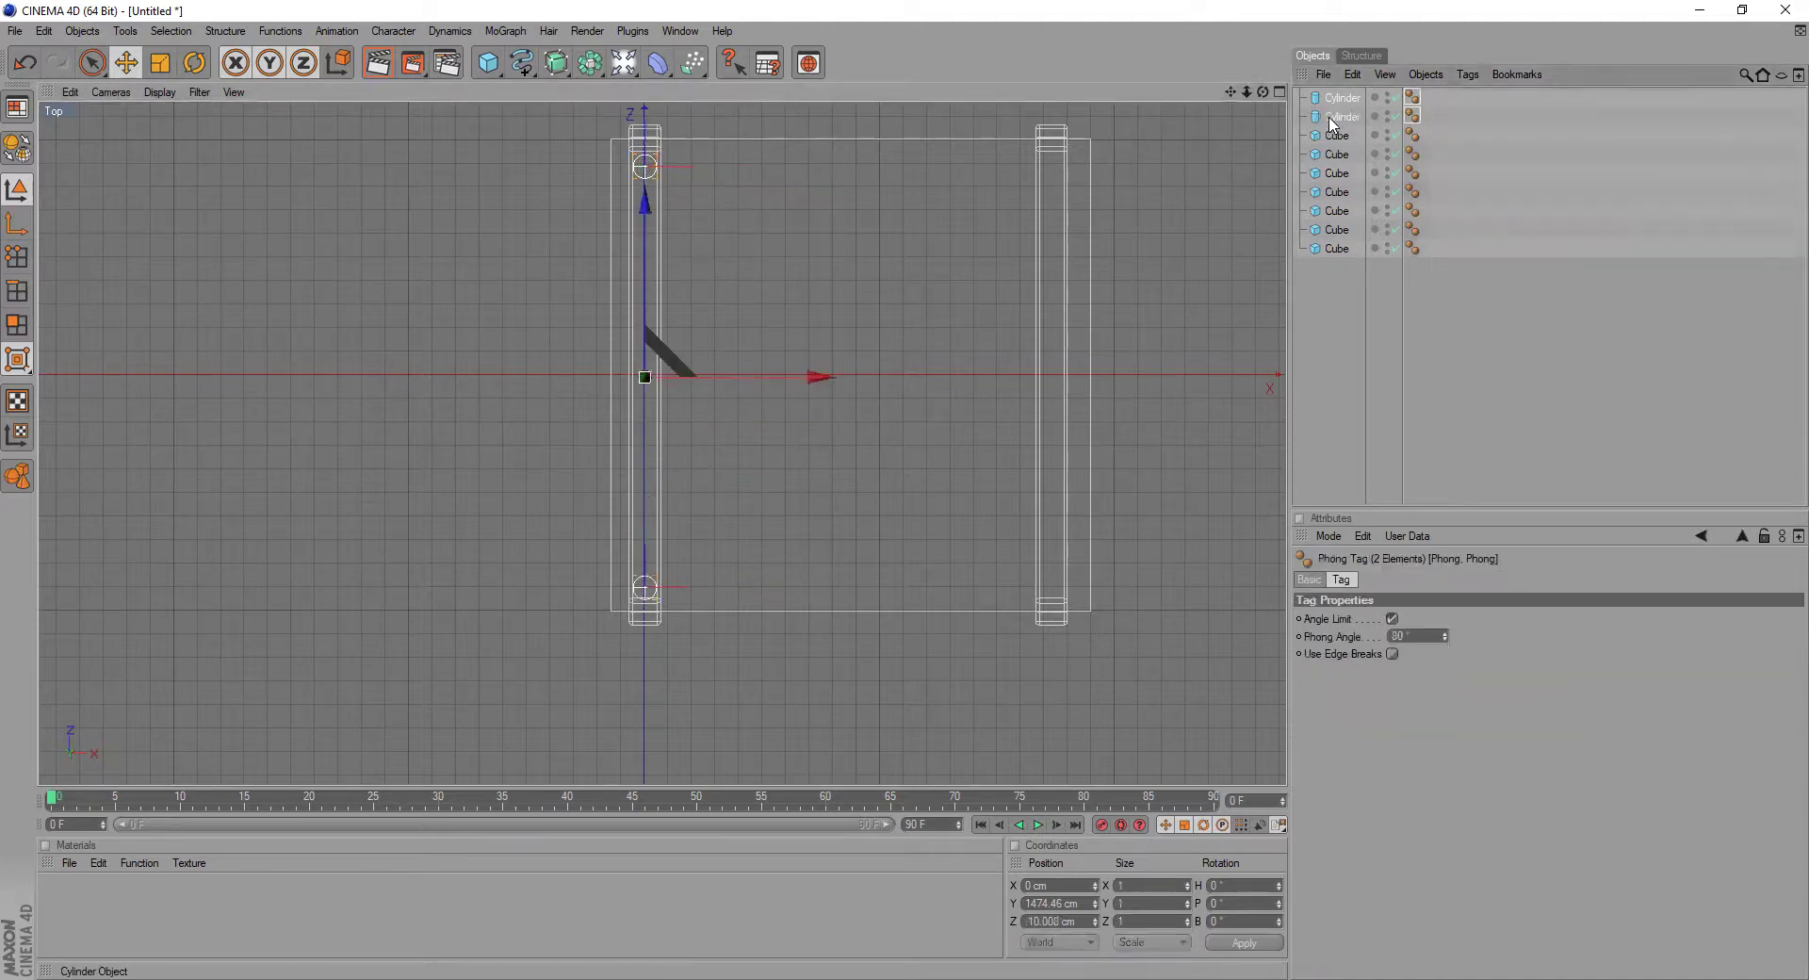
{"action": "left_click_drag", "start_coordinate": [778, 377], "coordinate": [1185, 377]}
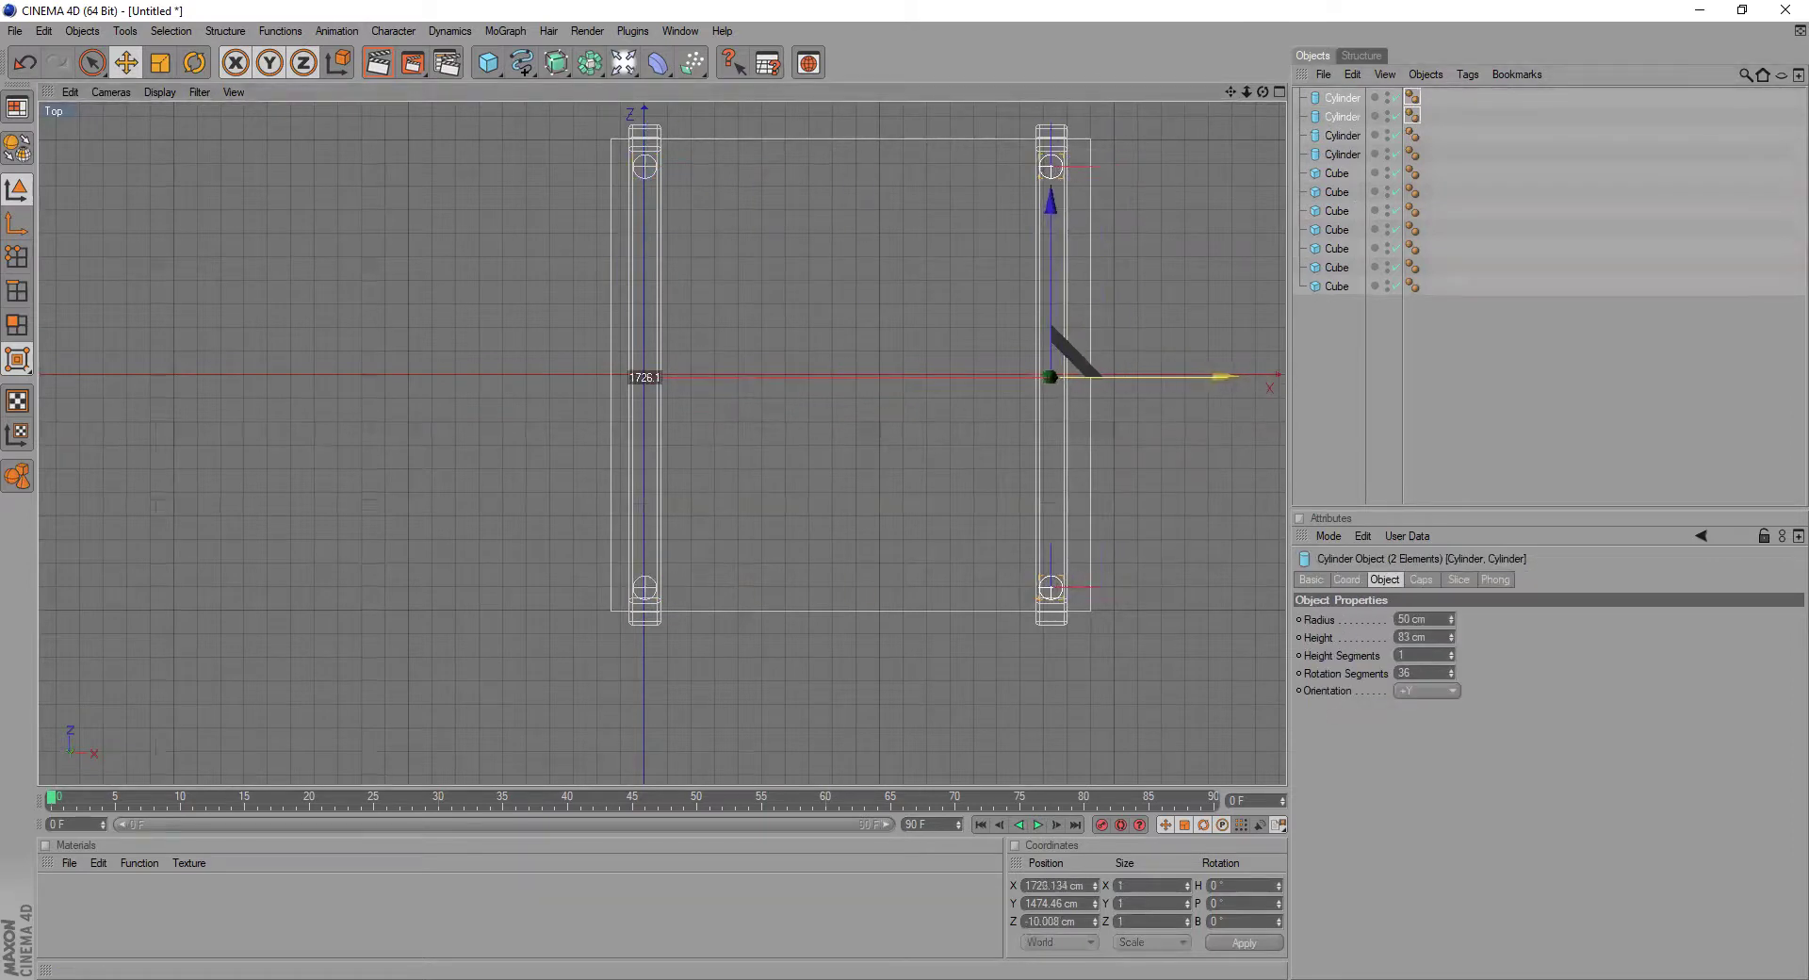
{"action": "left_click", "coordinate": [1188, 532]}
{"action": "middle_click", "coordinate": [1153, 513]}
{"action": "middle_click", "coordinate": [561, 354]}
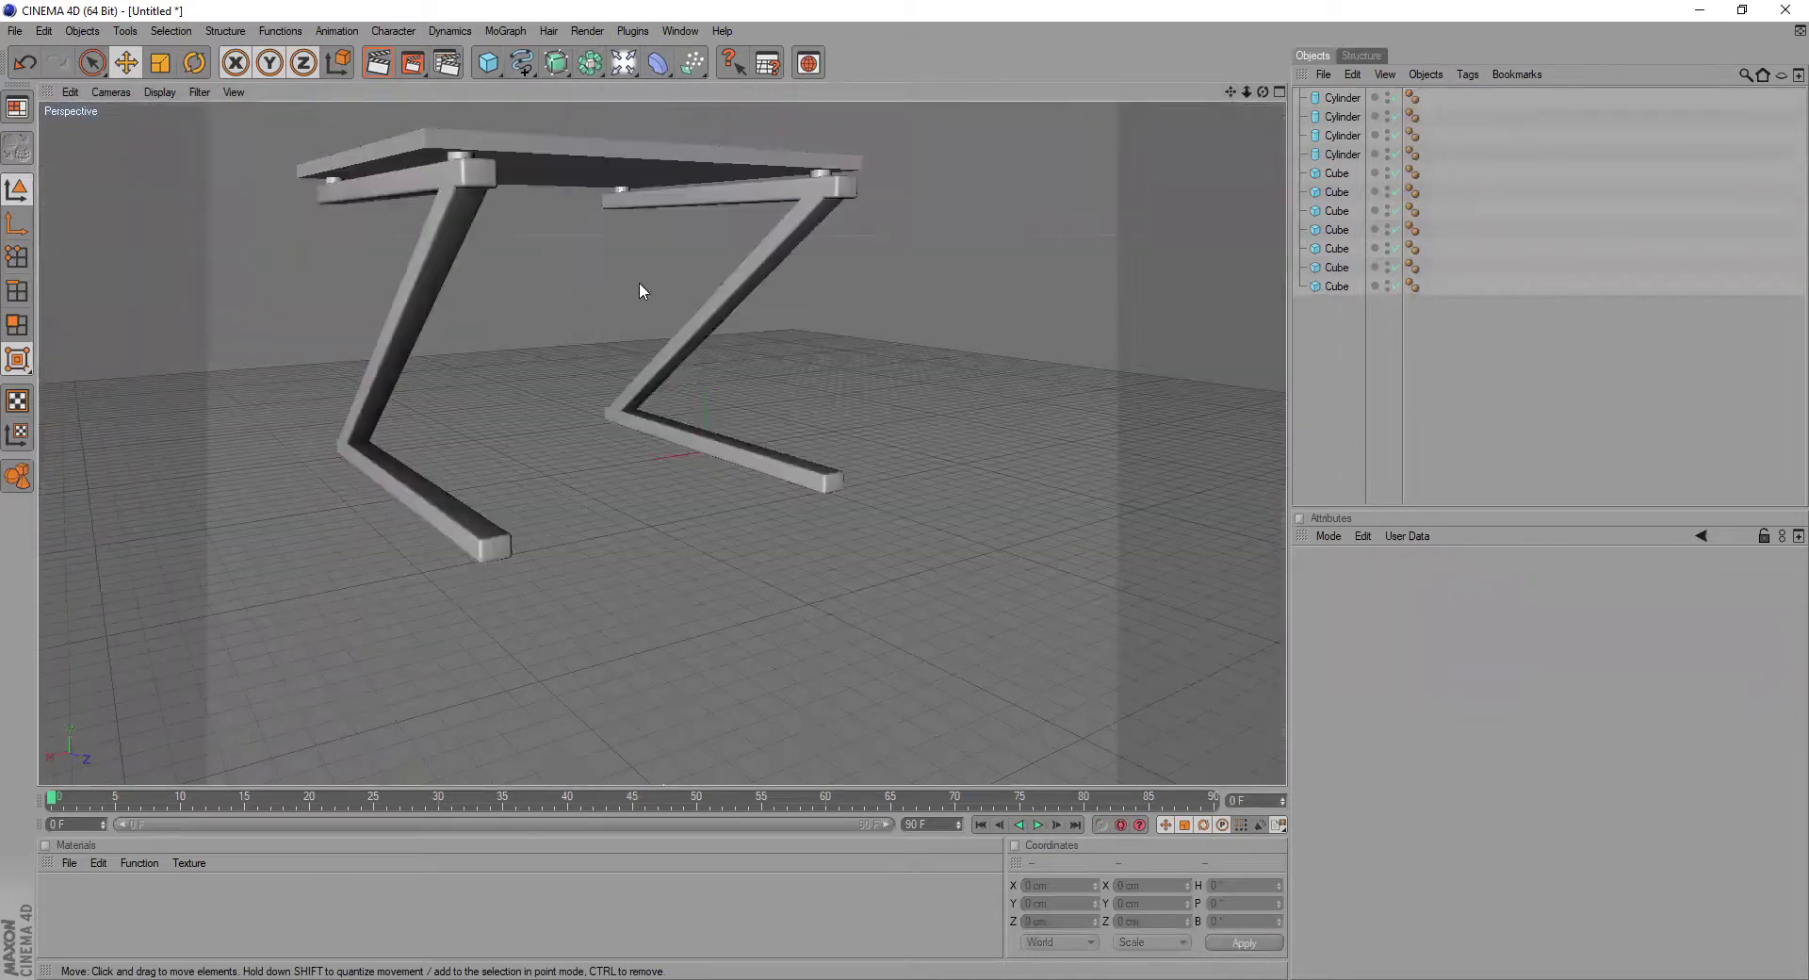
{"action": "left_click_drag", "start_coordinate": [1262, 92], "coordinate": [604, 201]}
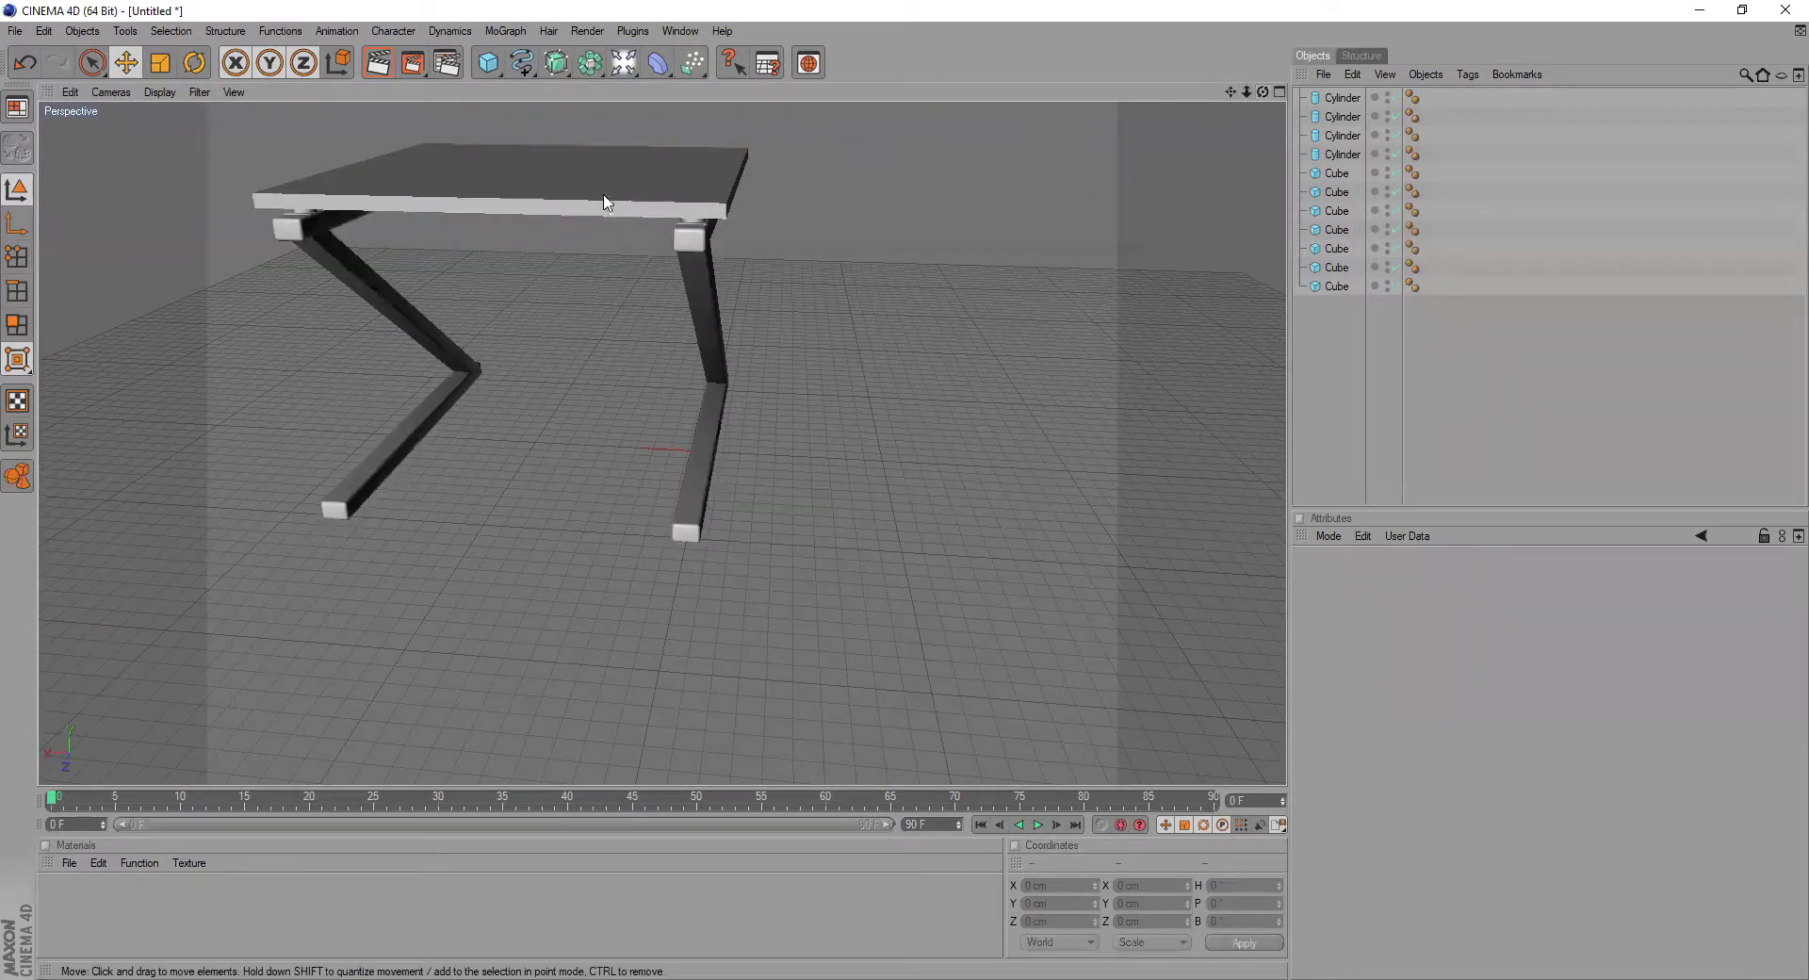
- Add another cylinder, move it beside the table at about X -1227 cm, and orient it along the X axis
{"action": "left_click_drag", "start_coordinate": [1263, 91], "coordinate": [935, 184]}
{"action": "left_click", "coordinate": [899, 204]}
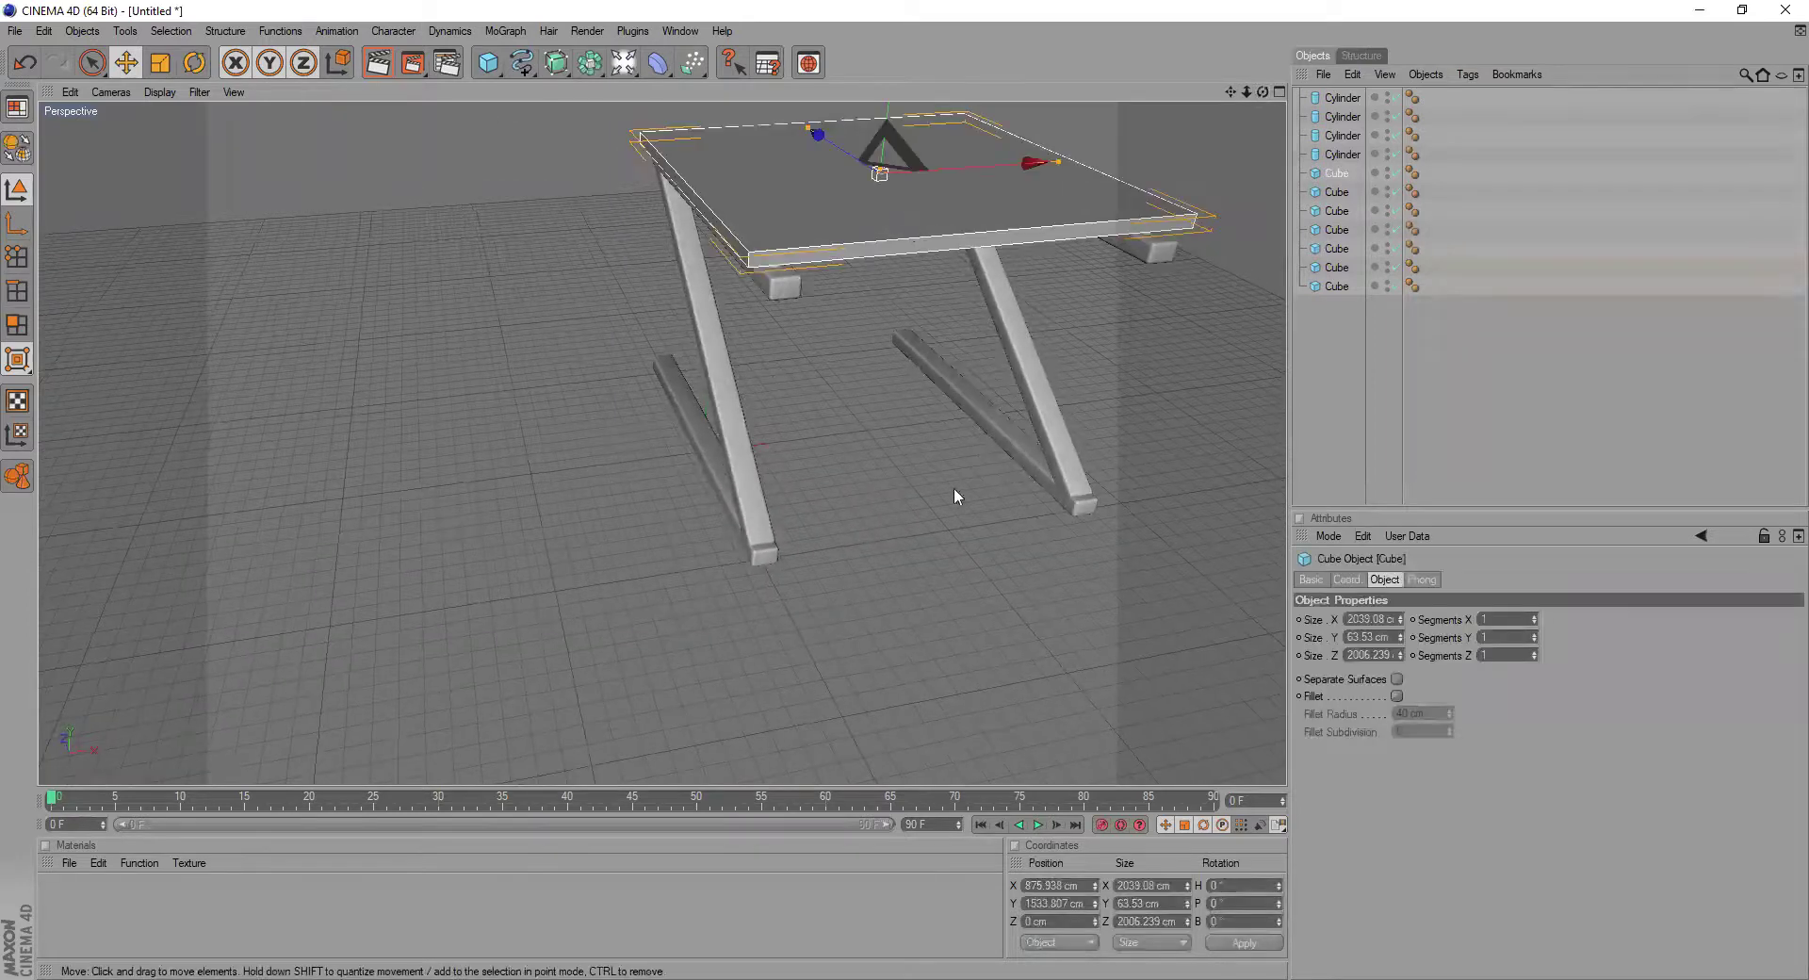
{"action": "left_click_drag", "start_coordinate": [488, 63], "coordinate": [829, 89]}
{"action": "left_click_drag", "start_coordinate": [780, 433], "coordinate": [560, 459]}
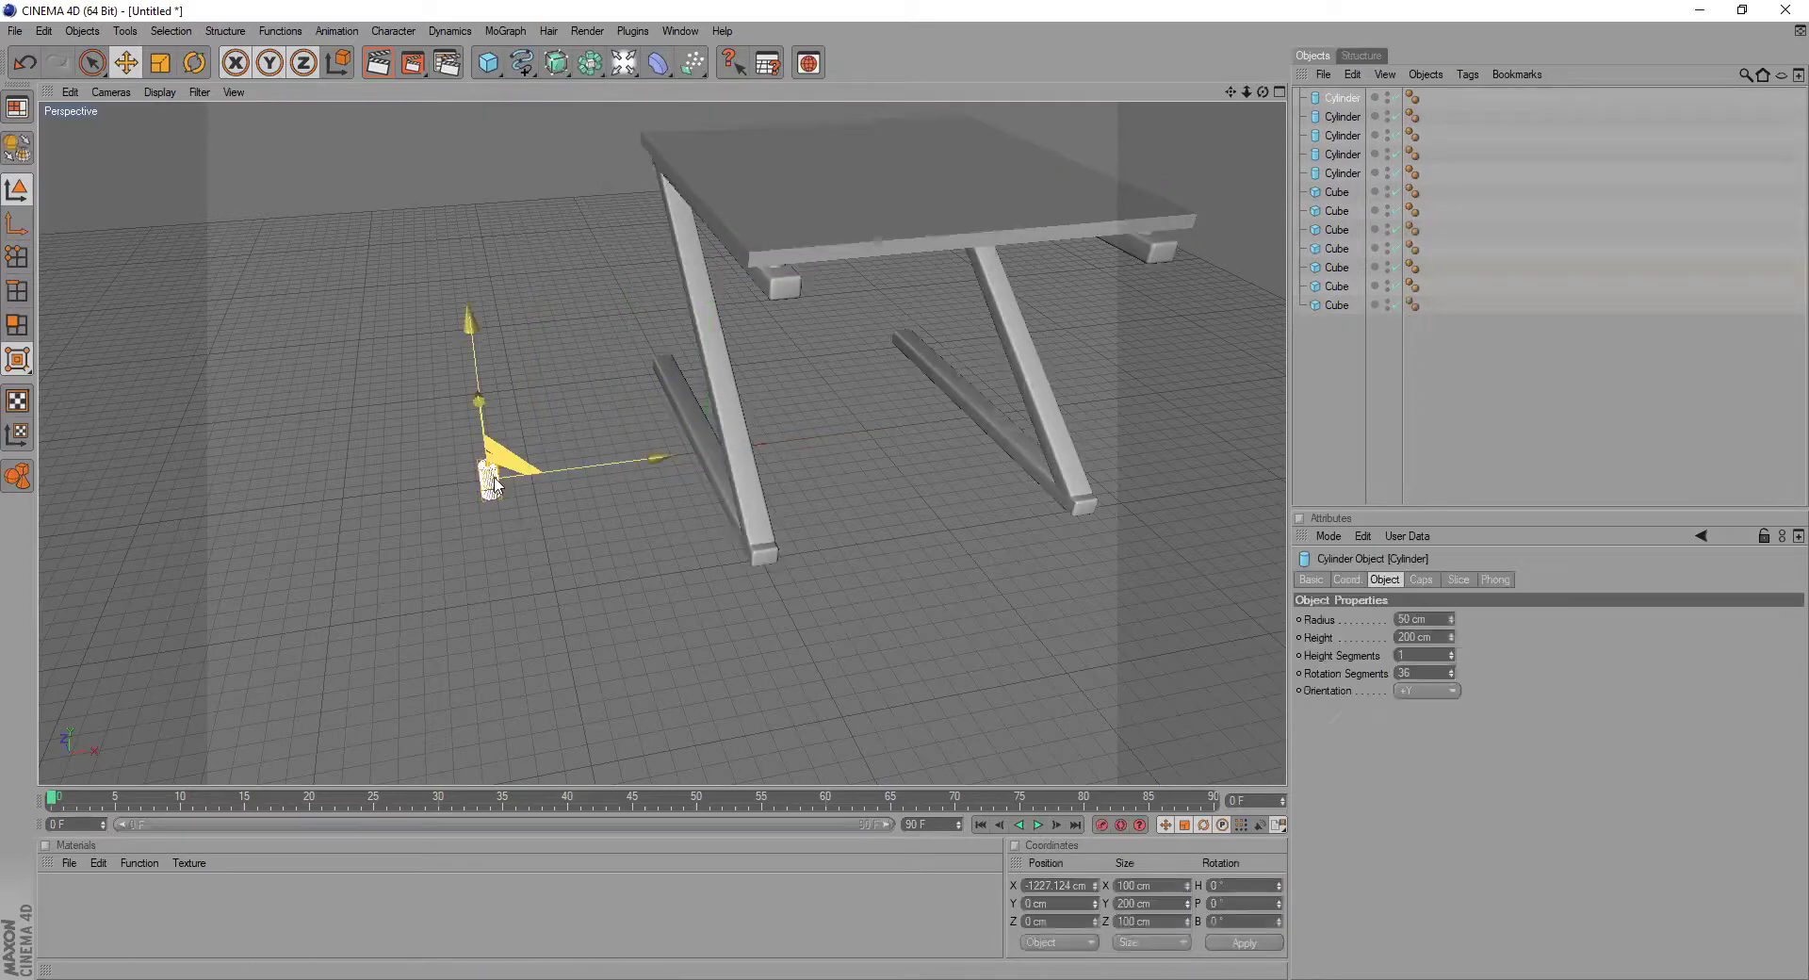
{"action": "left_click", "coordinate": [1425, 693]}
{"action": "left_click", "coordinate": [1419, 735]}
{"action": "scroll", "coordinate": [407, 546], "scroll_direction": "up", "scroll_amount": 5}
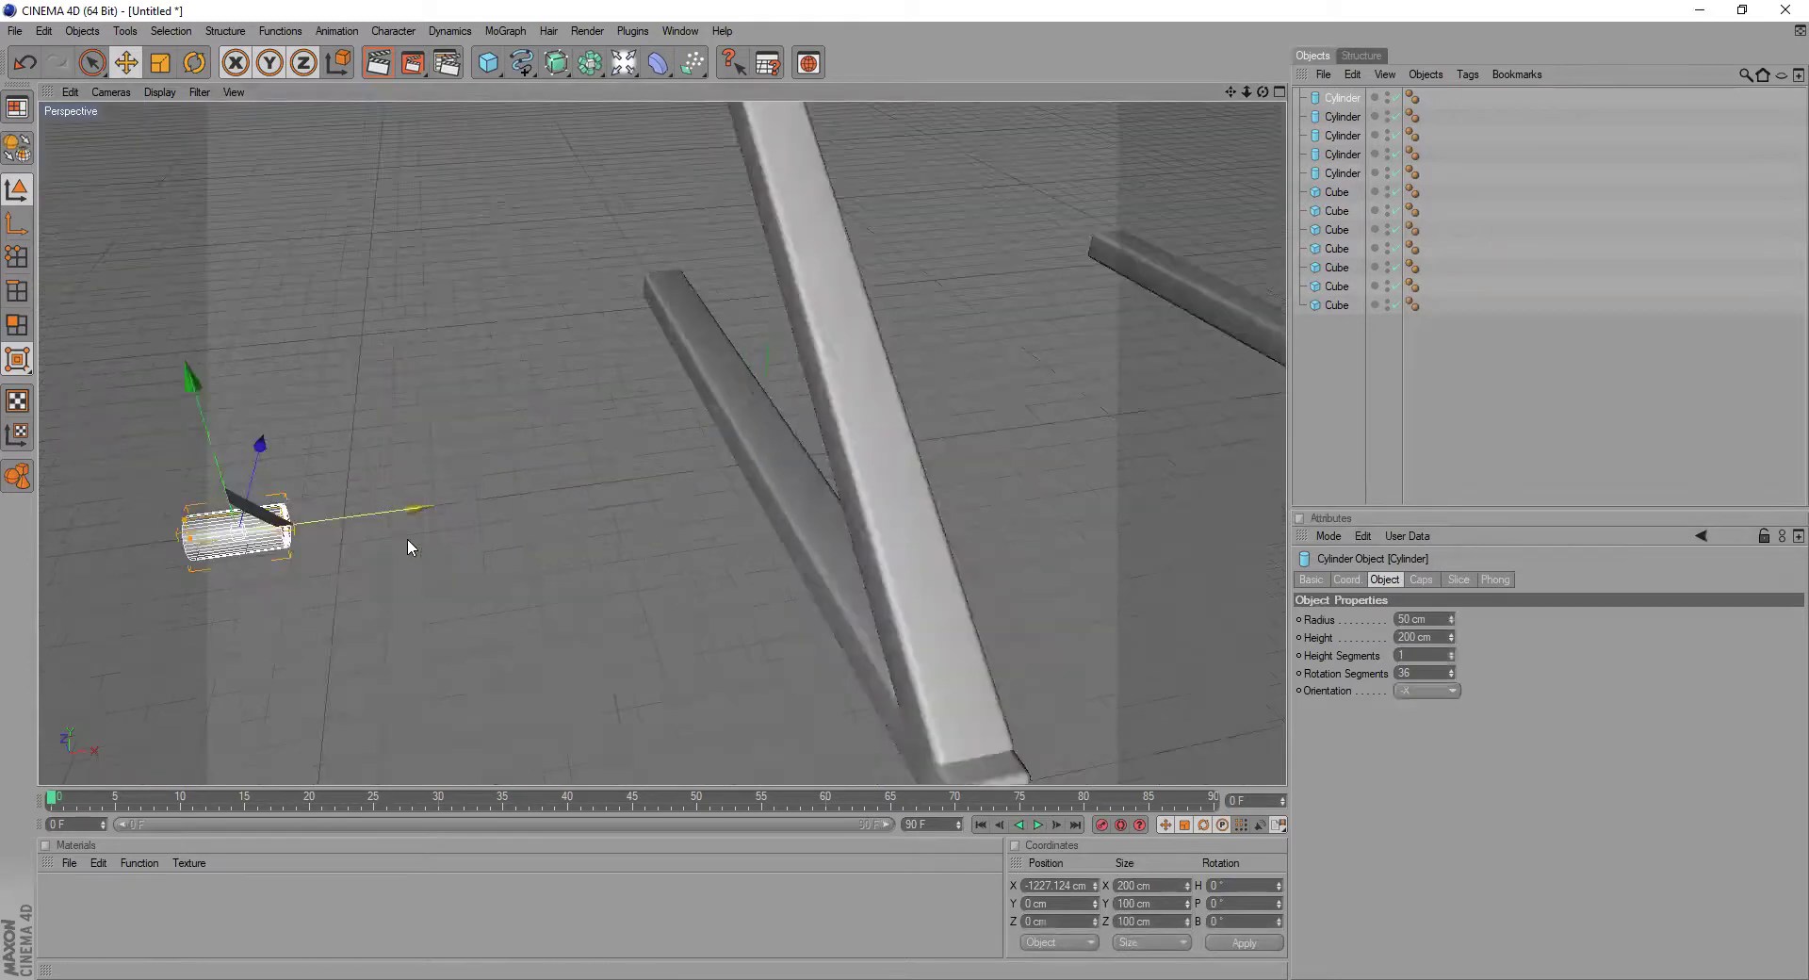
- Shorten the loose cylinder beside the table to a height of about 62 cm and deselect it
{"action": "left_click_drag", "start_coordinate": [186, 541], "coordinate": [219, 539]}
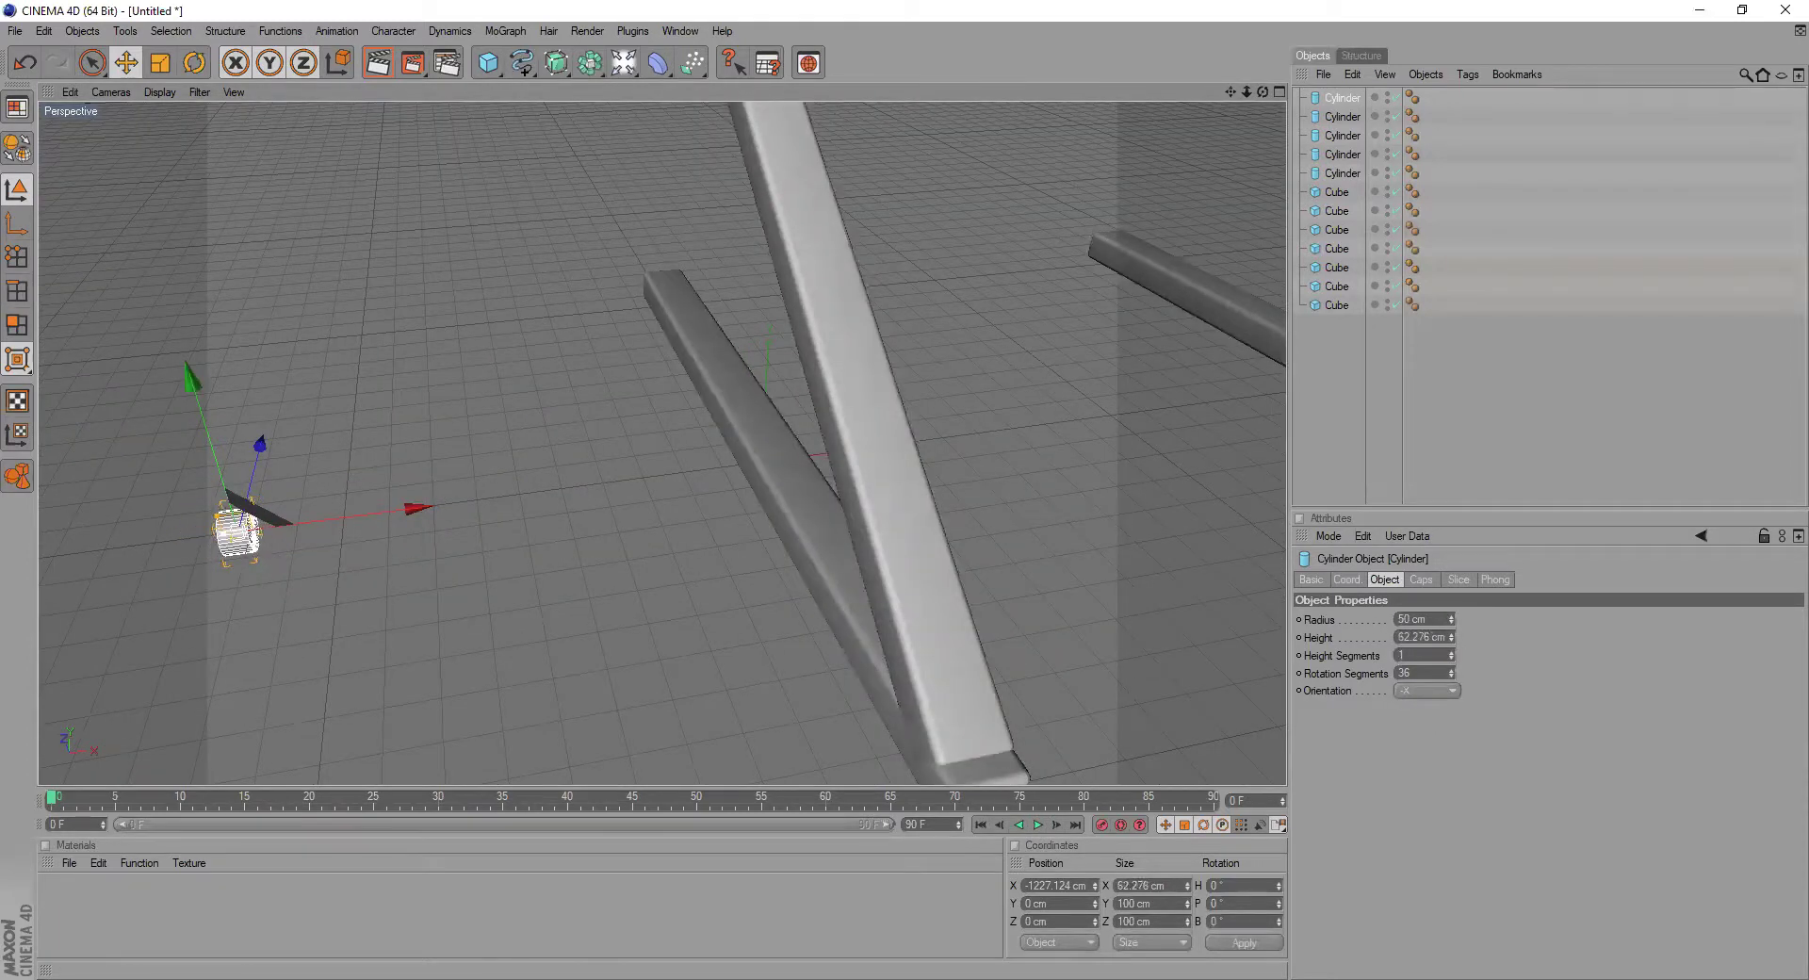
{"action": "left_click", "coordinate": [296, 618]}
{"action": "left_click_drag", "start_coordinate": [1262, 92], "coordinate": [1111, 599]}
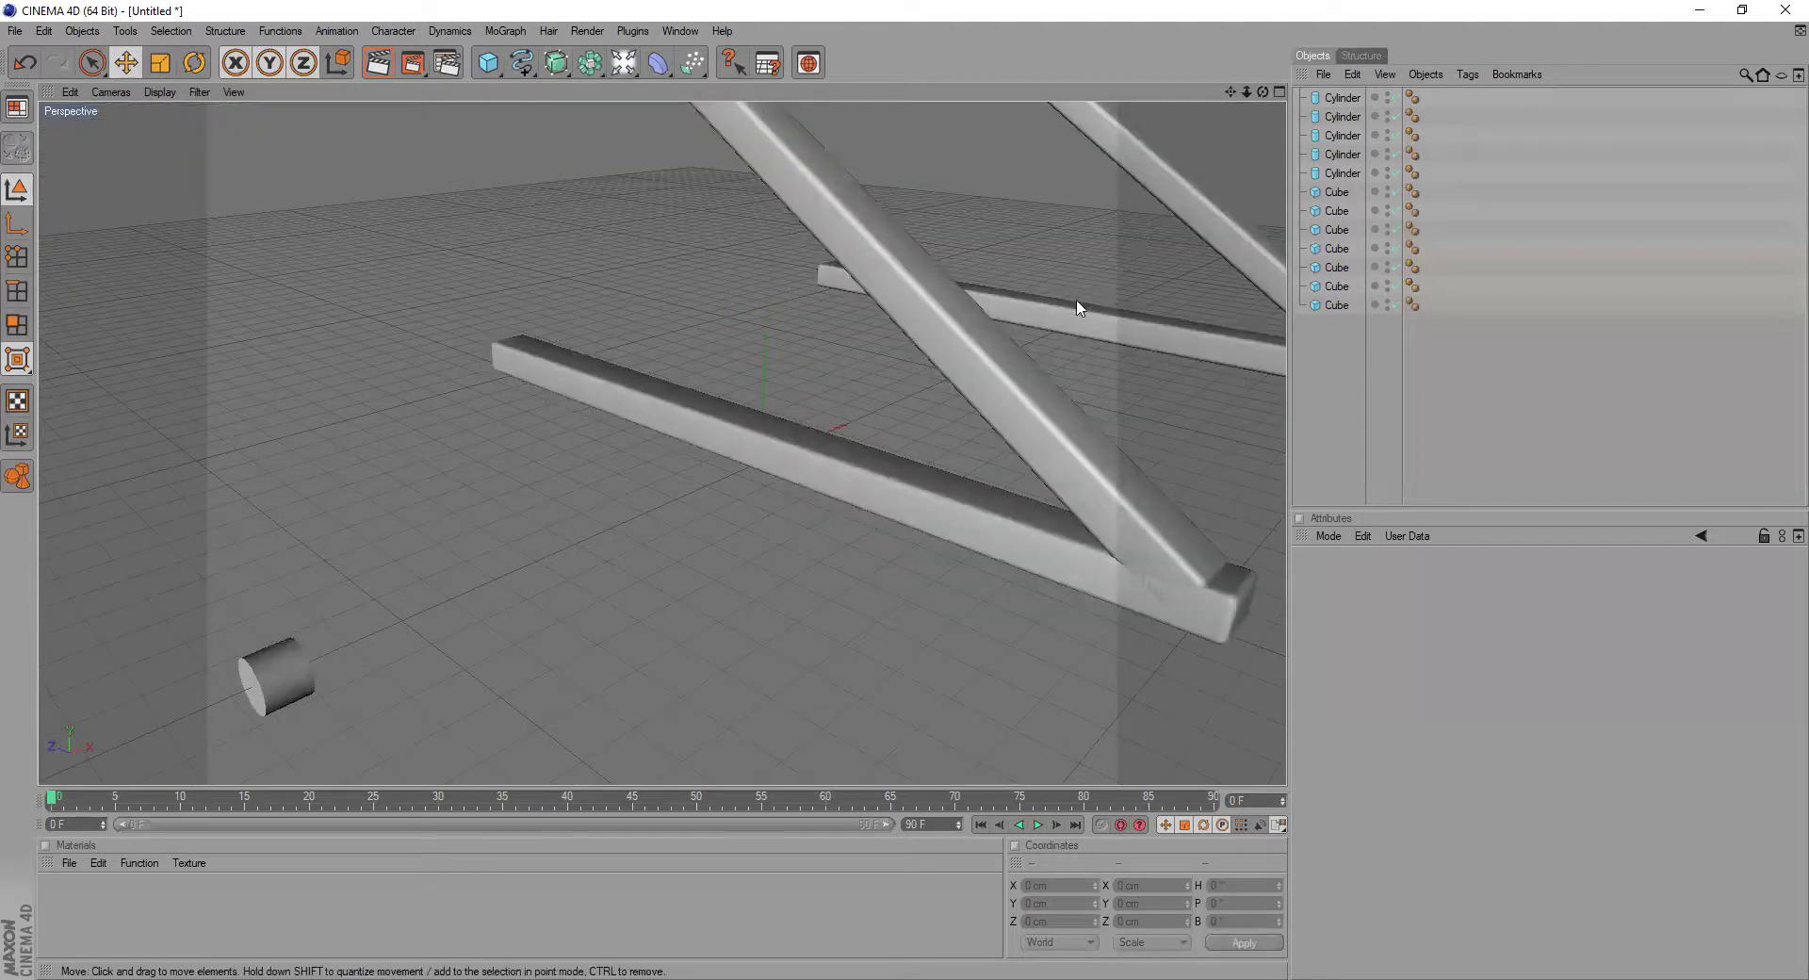
{"action": "scroll", "coordinate": [1077, 309], "scroll_direction": "down", "scroll_amount": 3}
{"action": "scroll", "coordinate": [851, 329], "scroll_direction": "down", "scroll_amount": 3}
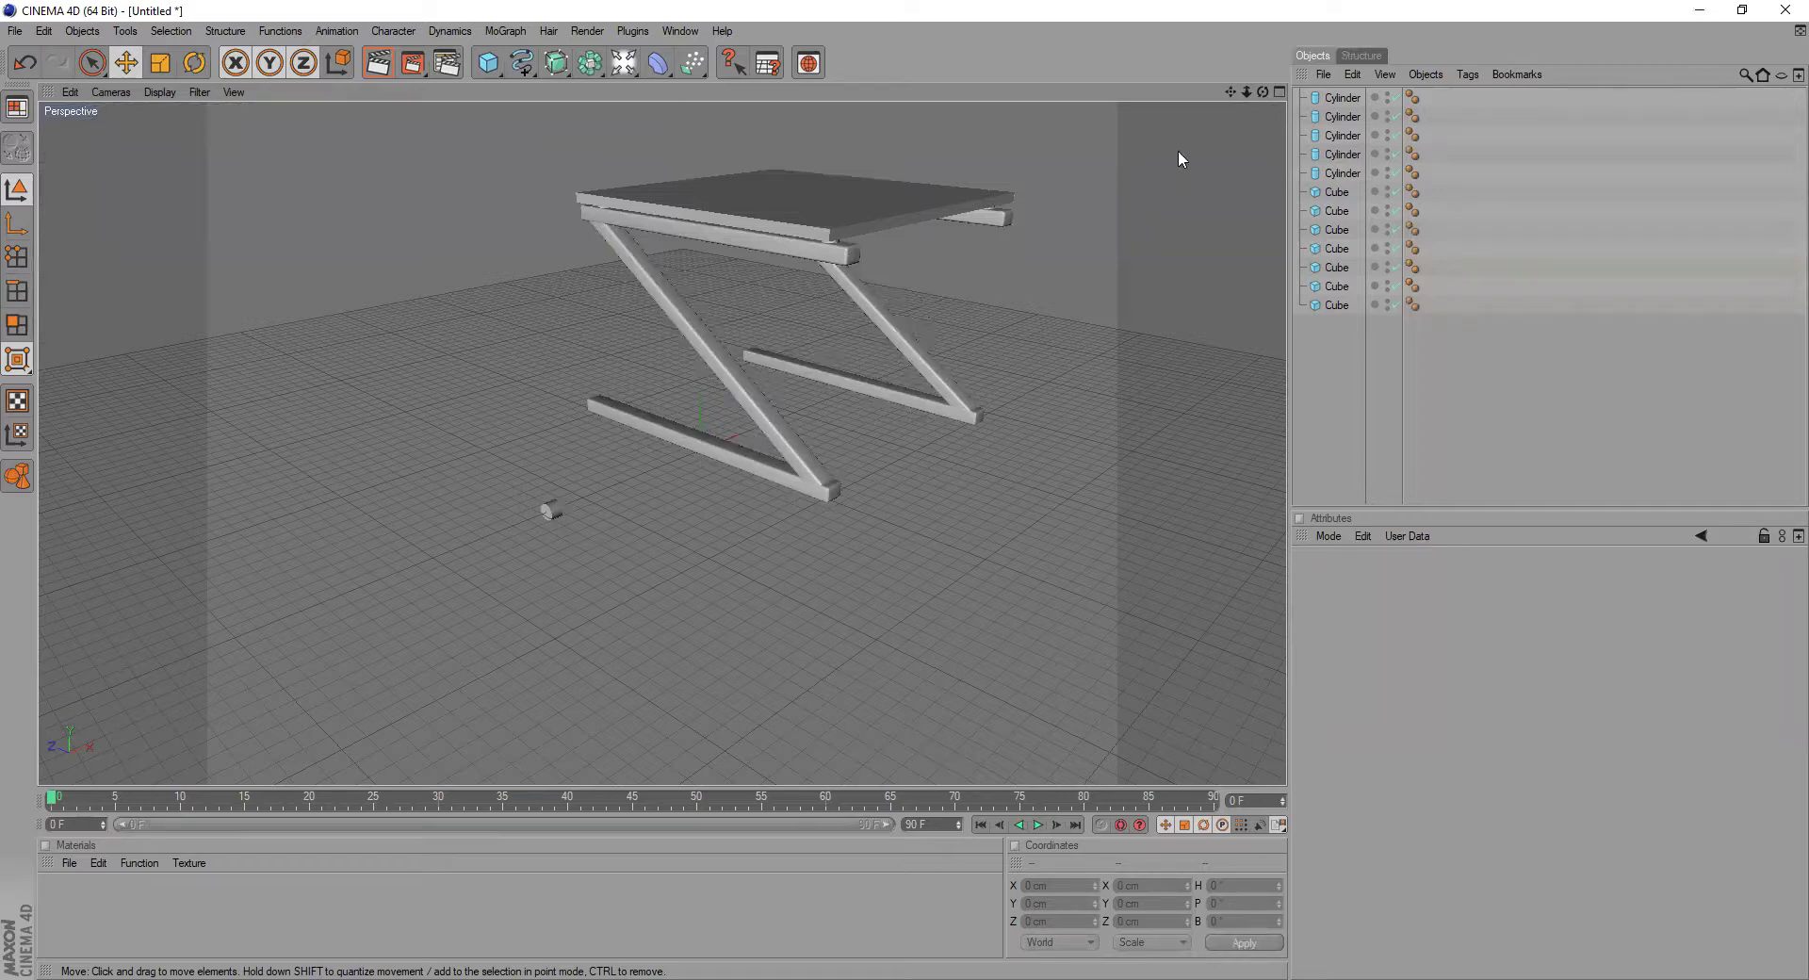
{"action": "left_click_drag", "start_coordinate": [1230, 94], "coordinate": [1024, 238]}
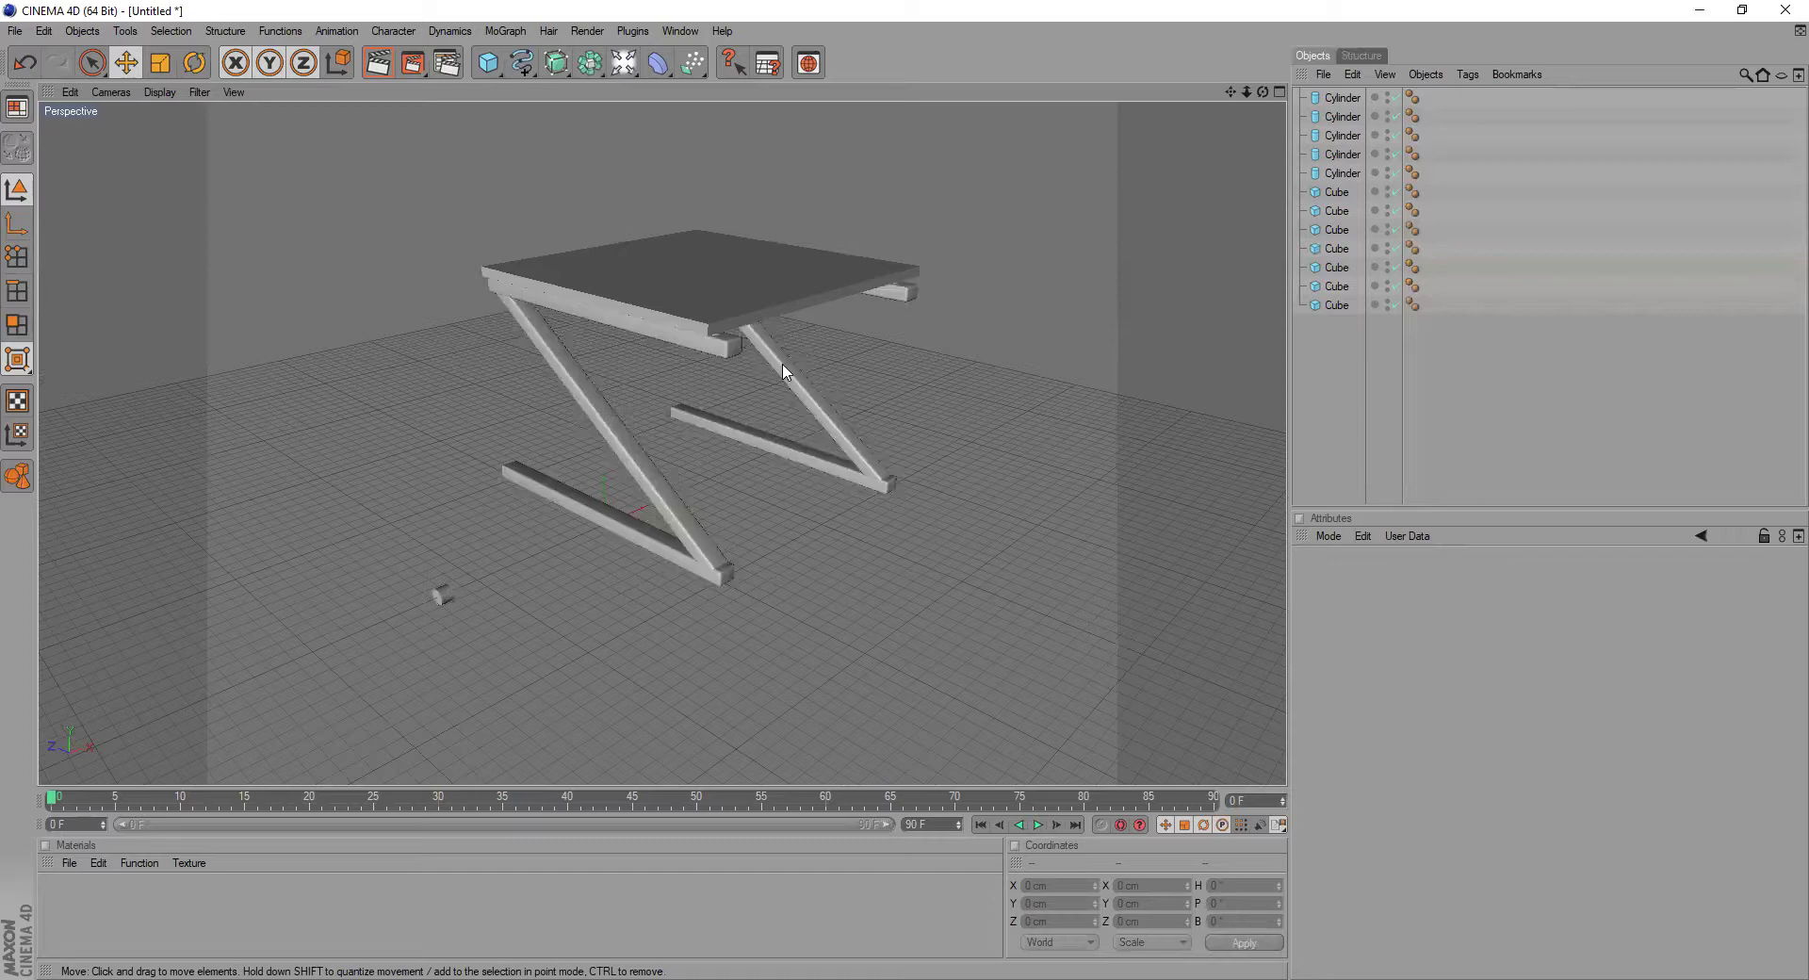
{"action": "mouse_move", "coordinate": [1262, 92]}
{"action": "left_mouse_down"}
{"action": "mouse_move", "coordinate": [1102, 118]}
{"action": "mouse_move", "coordinate": [1263, 92]}
{"action": "left_mouse_up"}
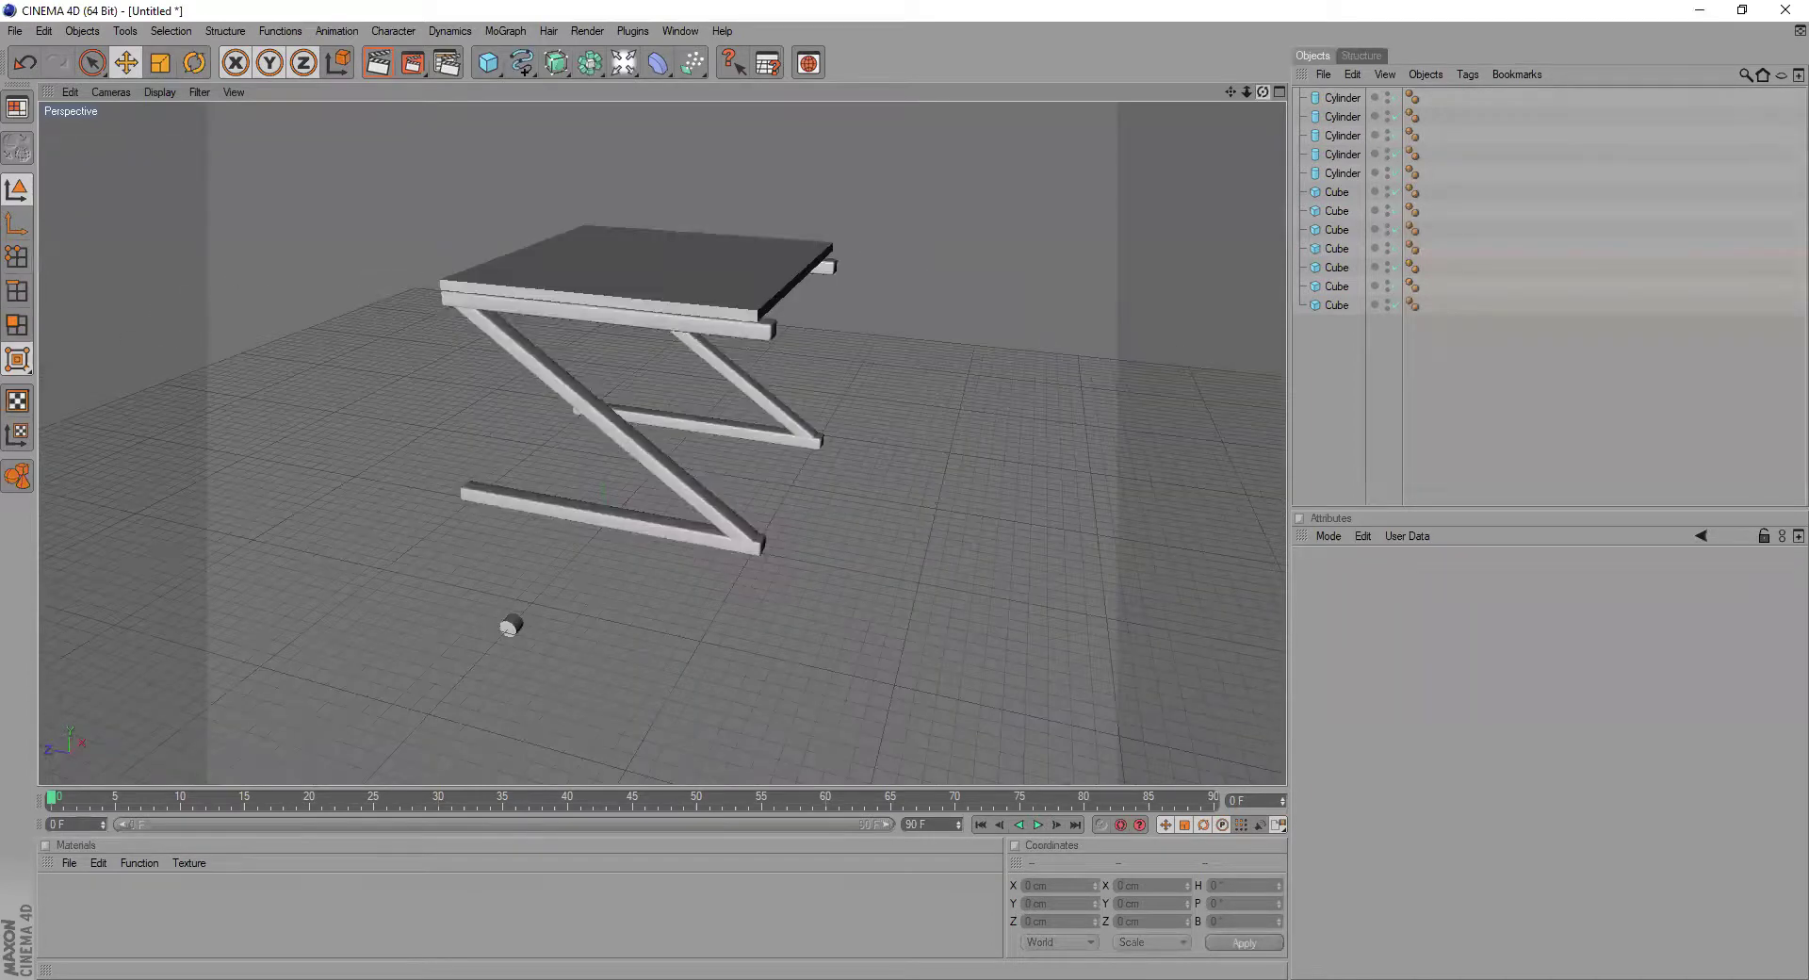
- Try moving the first frame's lower beam on its own away from the table to about X -1905 cm, Y 892 cm
{"action": "left_click", "coordinate": [656, 528]}
{"action": "scroll", "coordinate": [727, 496], "scroll_direction": "up", "scroll_amount": 5}
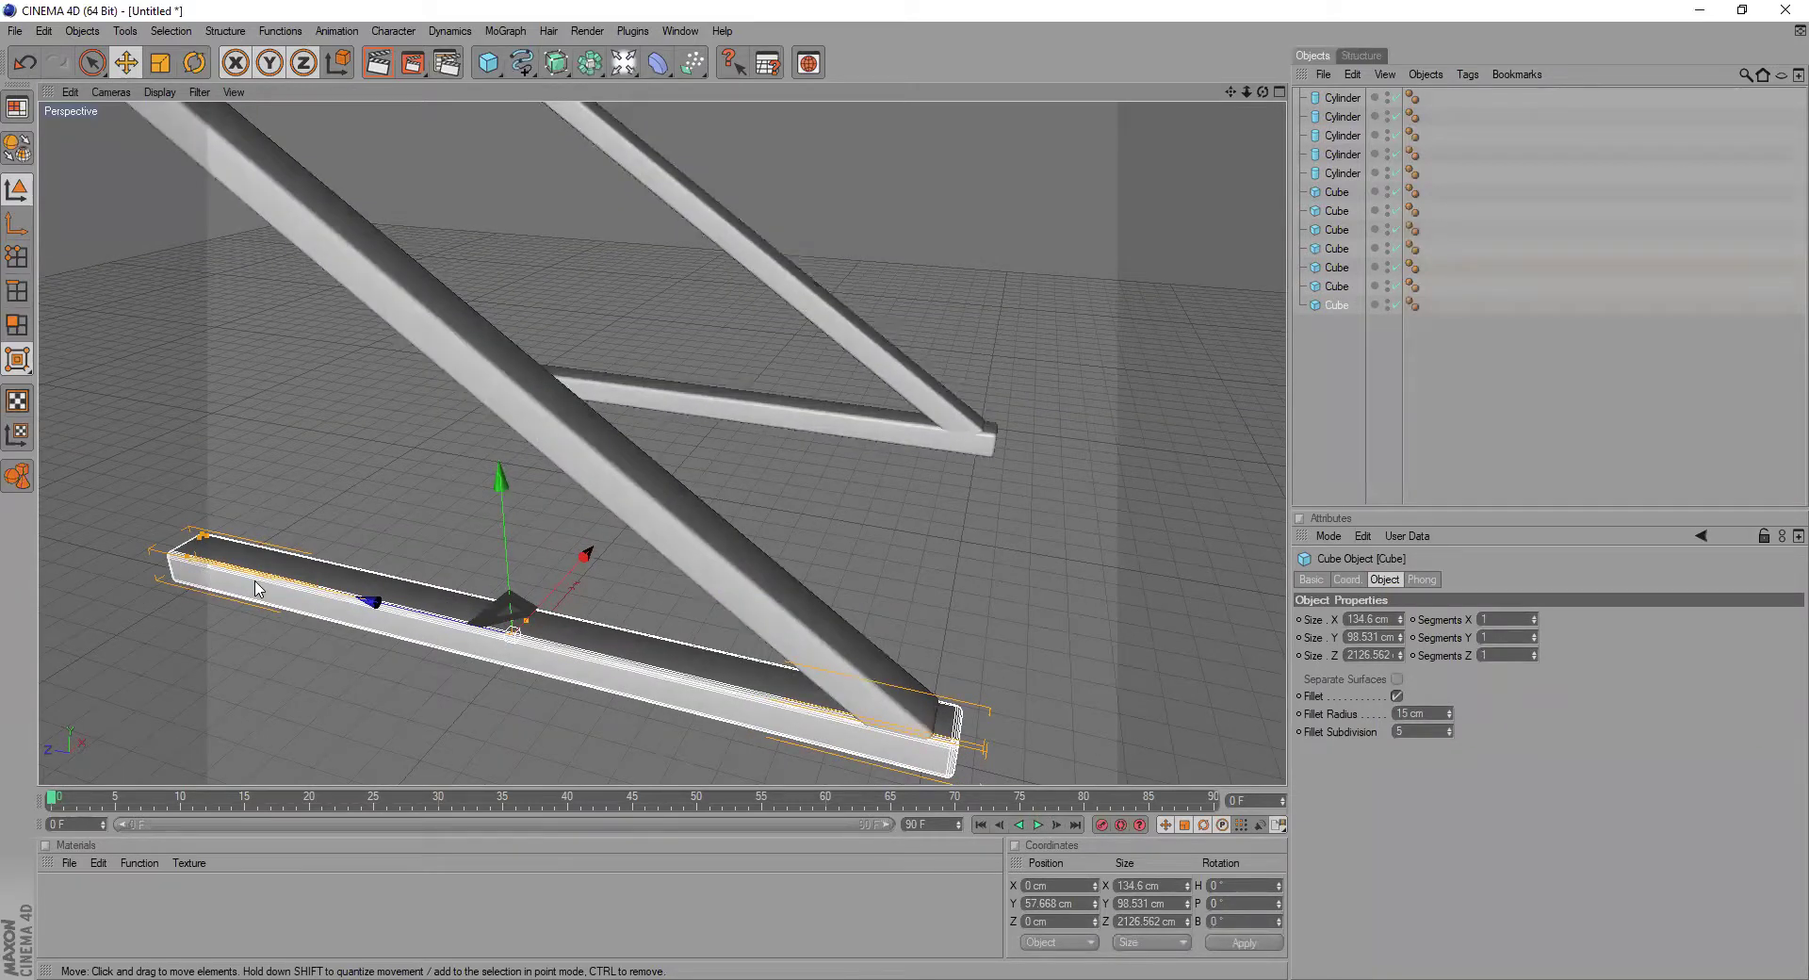
{"action": "scroll", "coordinate": [256, 589], "scroll_direction": "down", "scroll_amount": 5}
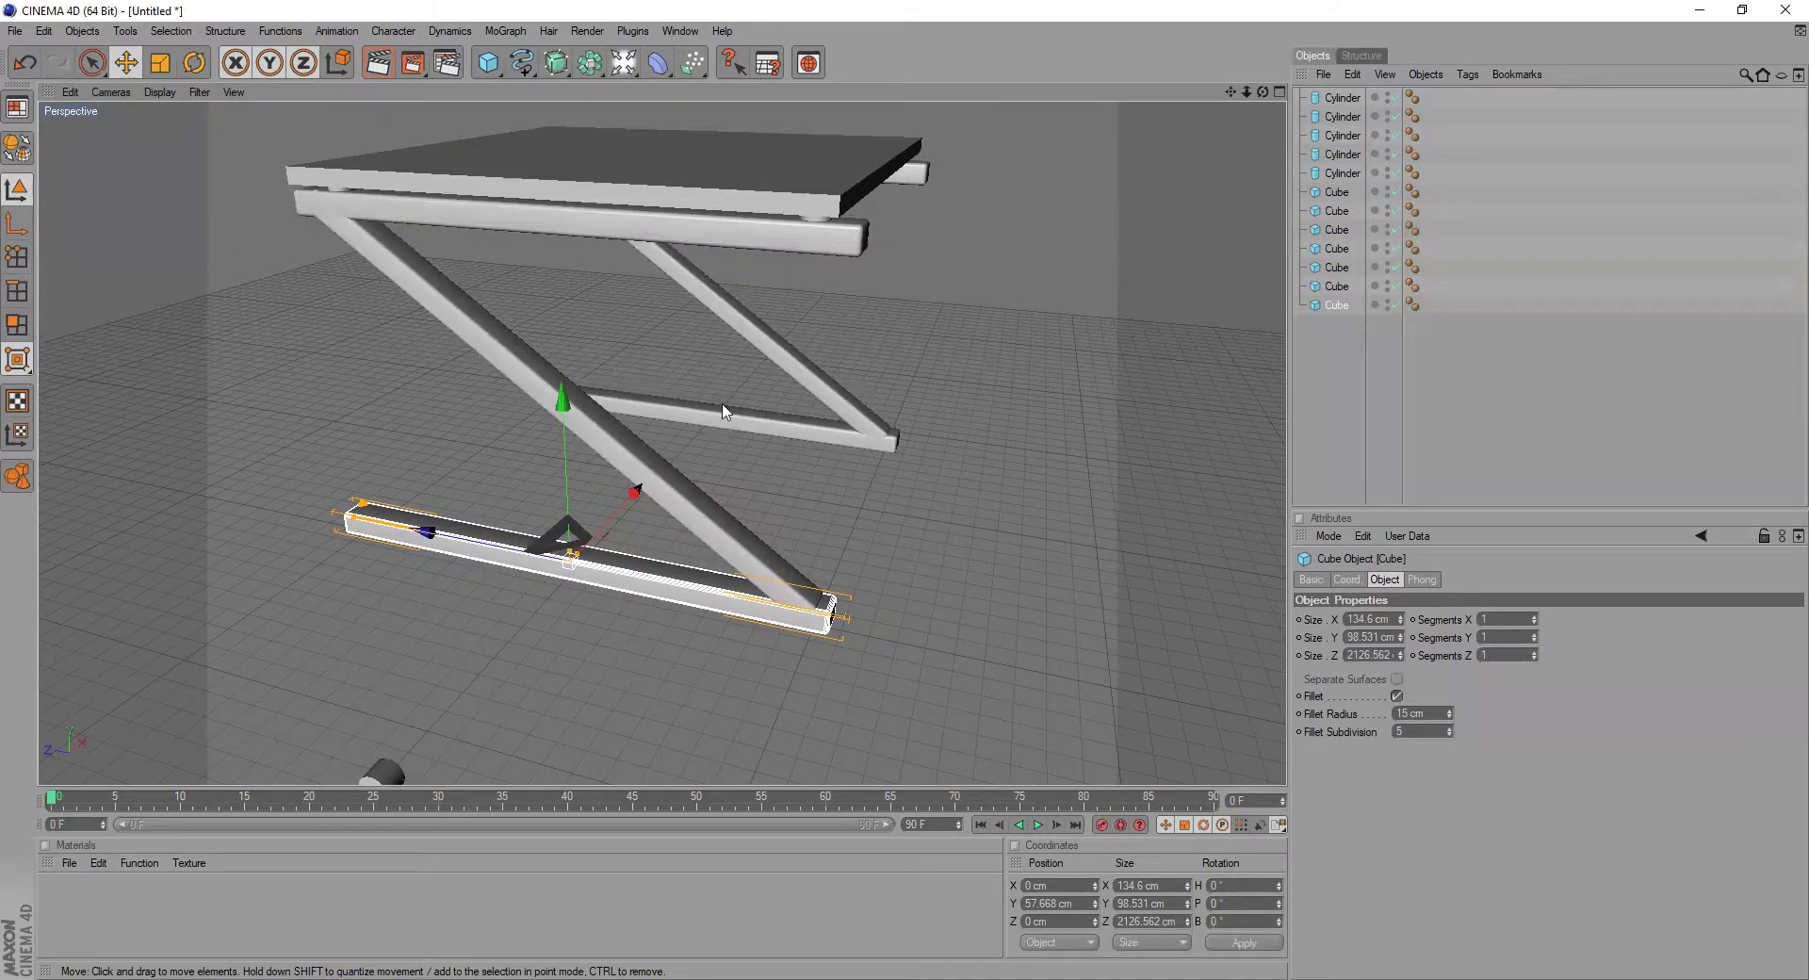
{"action": "left_click_drag", "start_coordinate": [1262, 88], "coordinate": [979, 485]}
{"action": "key", "text": "ctrl+z"}
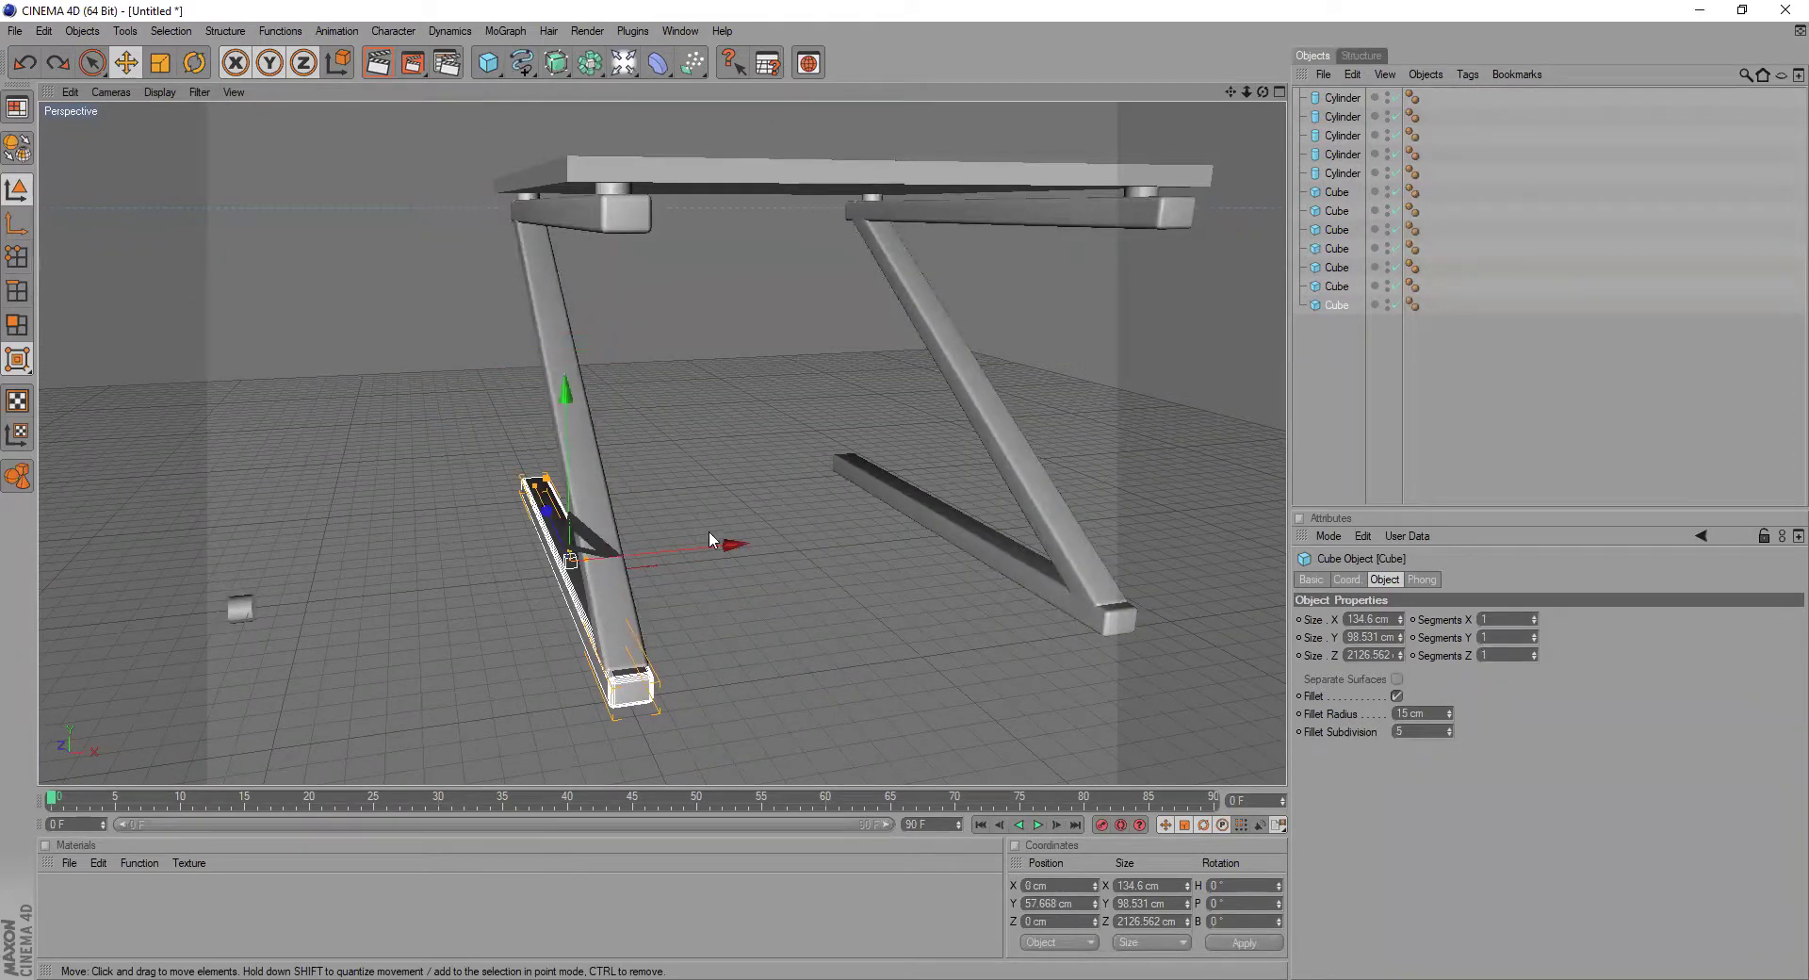
{"action": "key", "text": "ctrl+y"}
{"action": "key", "text": "ctrl+y"}
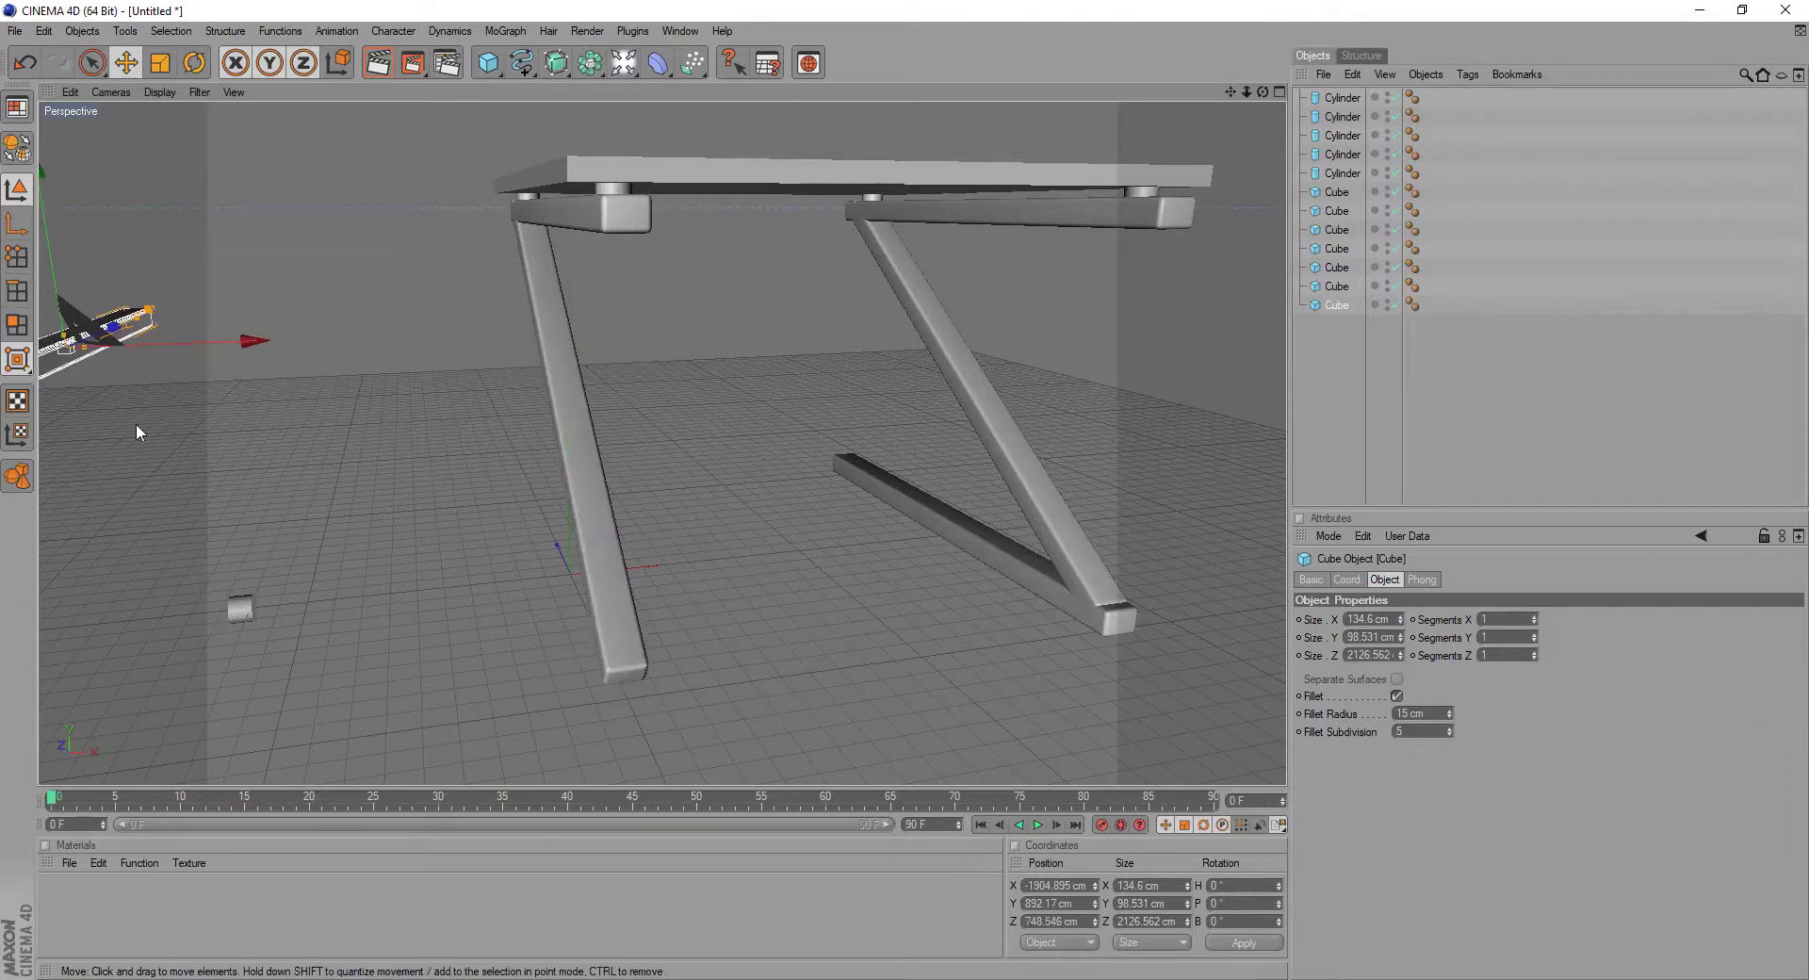
{"action": "key", "text": "ctrl+z"}
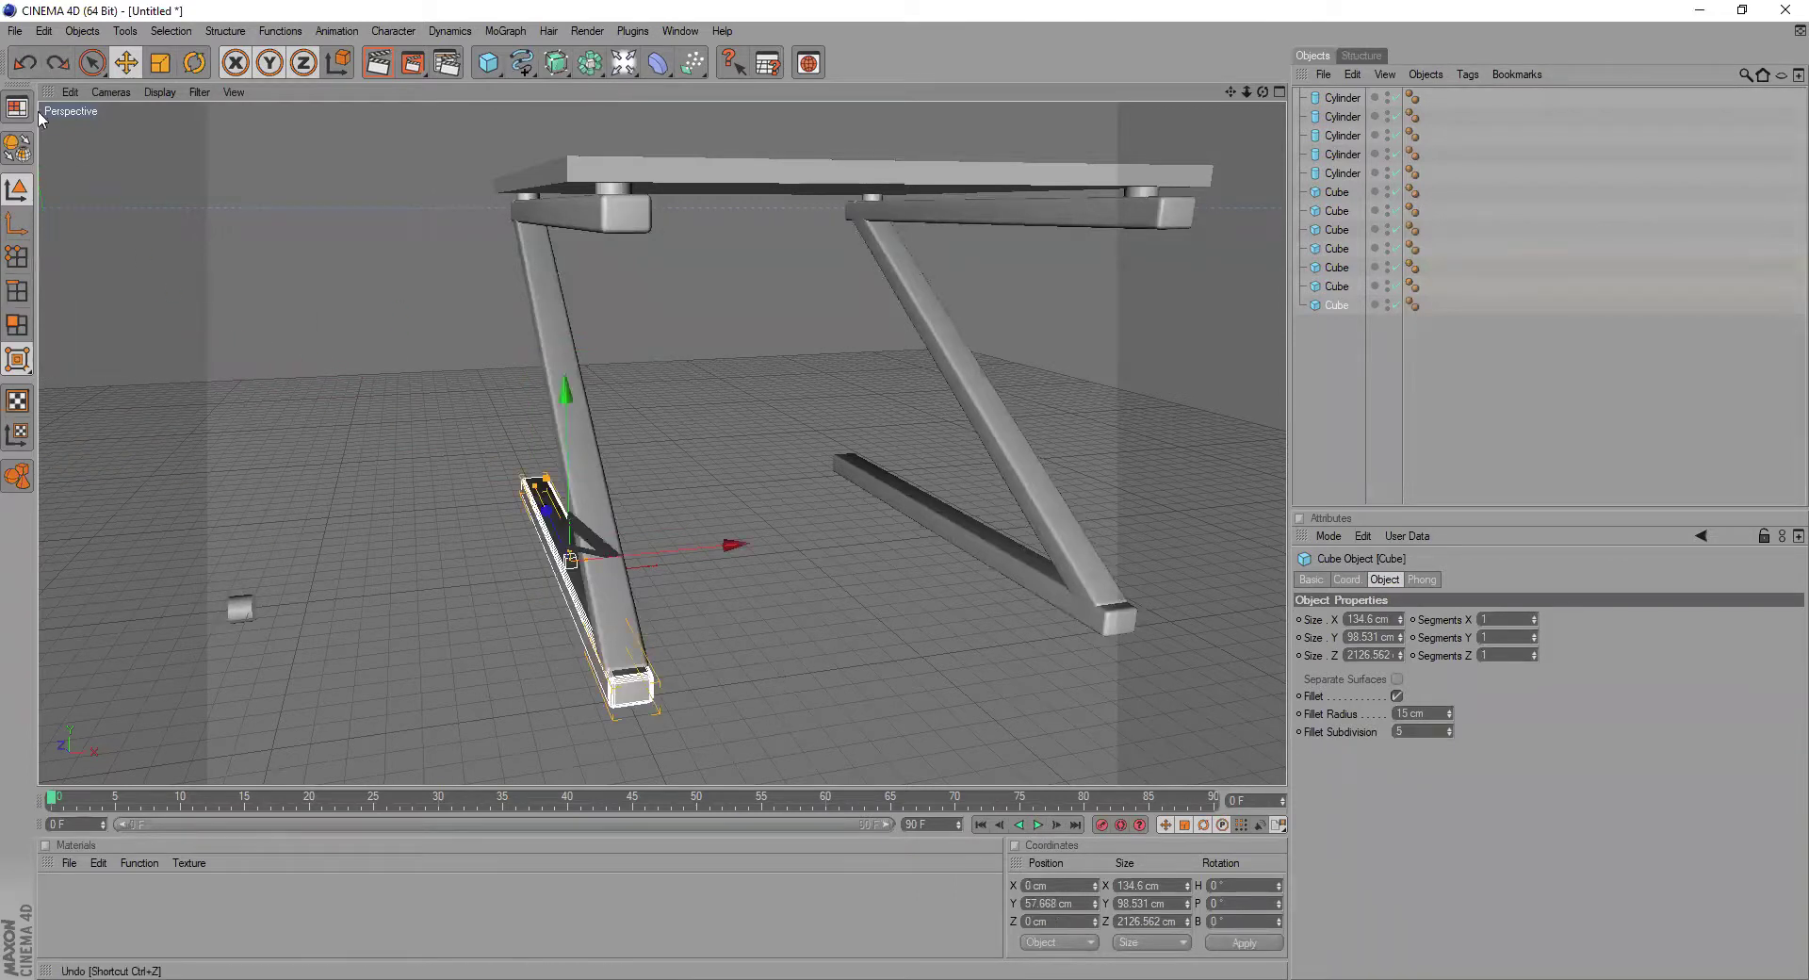
- Try moving the first frame's three beams together to about X -711 cm using a rectangular selection
{"action": "left_click", "coordinate": [886, 516]}
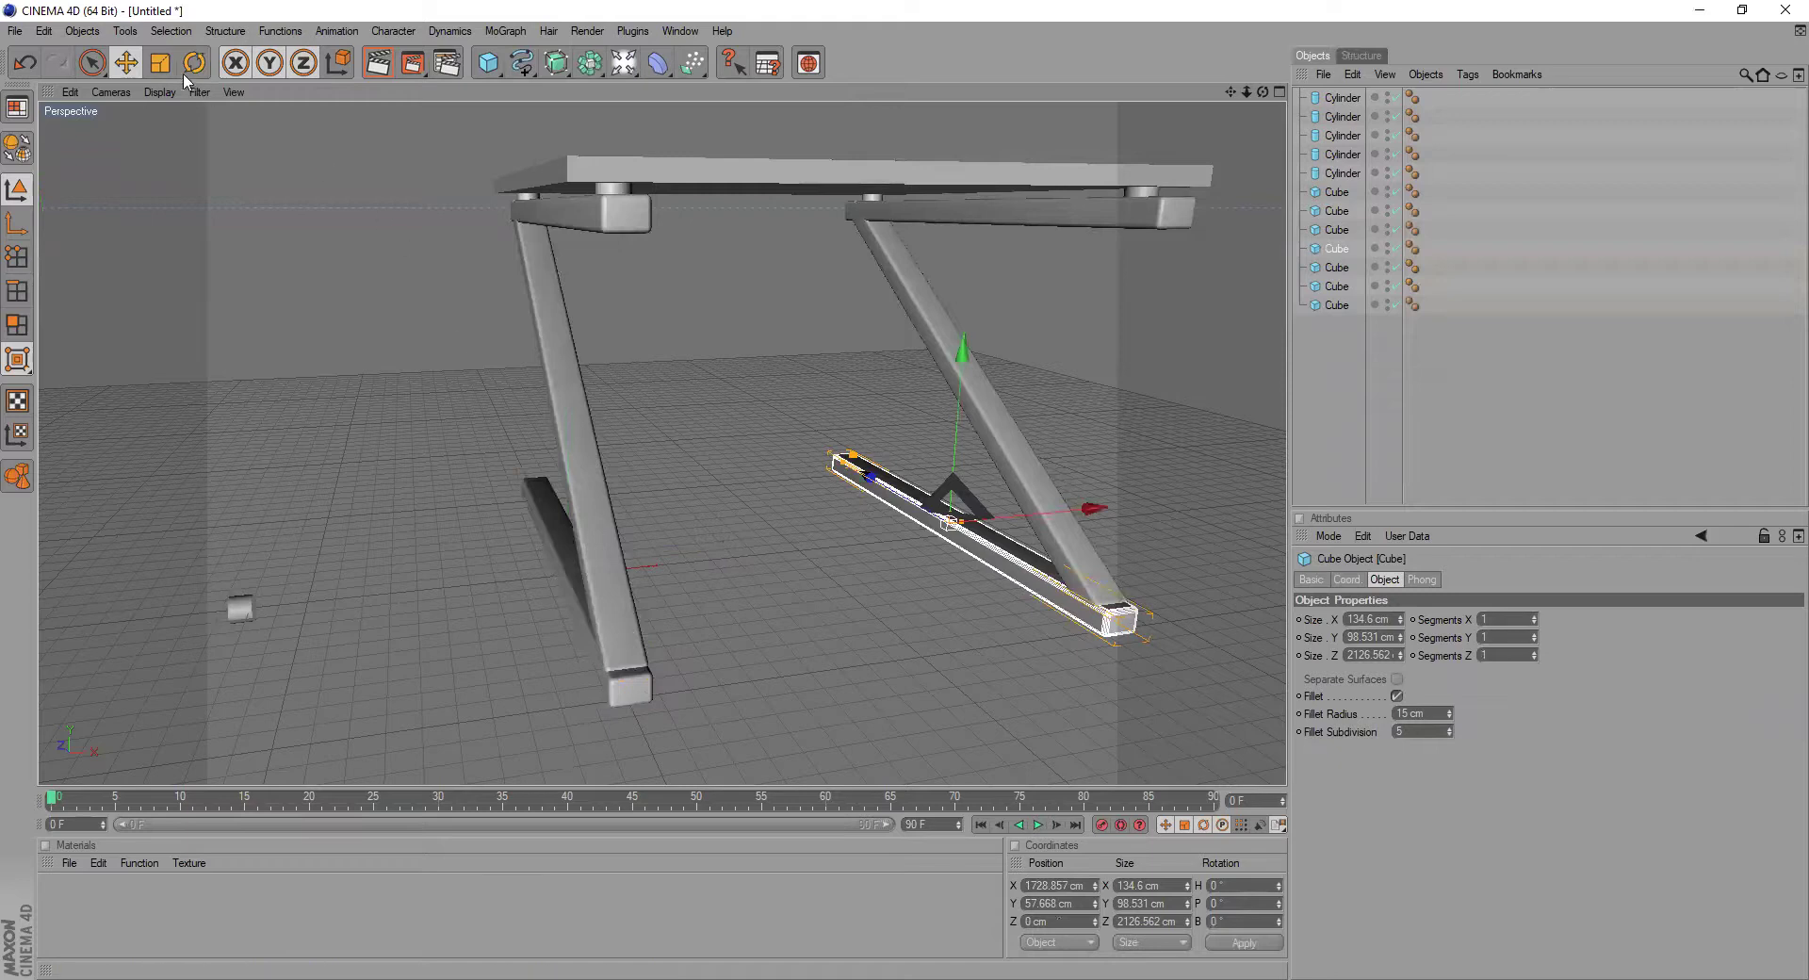
{"action": "left_click_drag", "start_coordinate": [92, 62], "coordinate": [143, 77]}
{"action": "left_click_drag", "start_coordinate": [695, 751], "coordinate": [516, 217]}
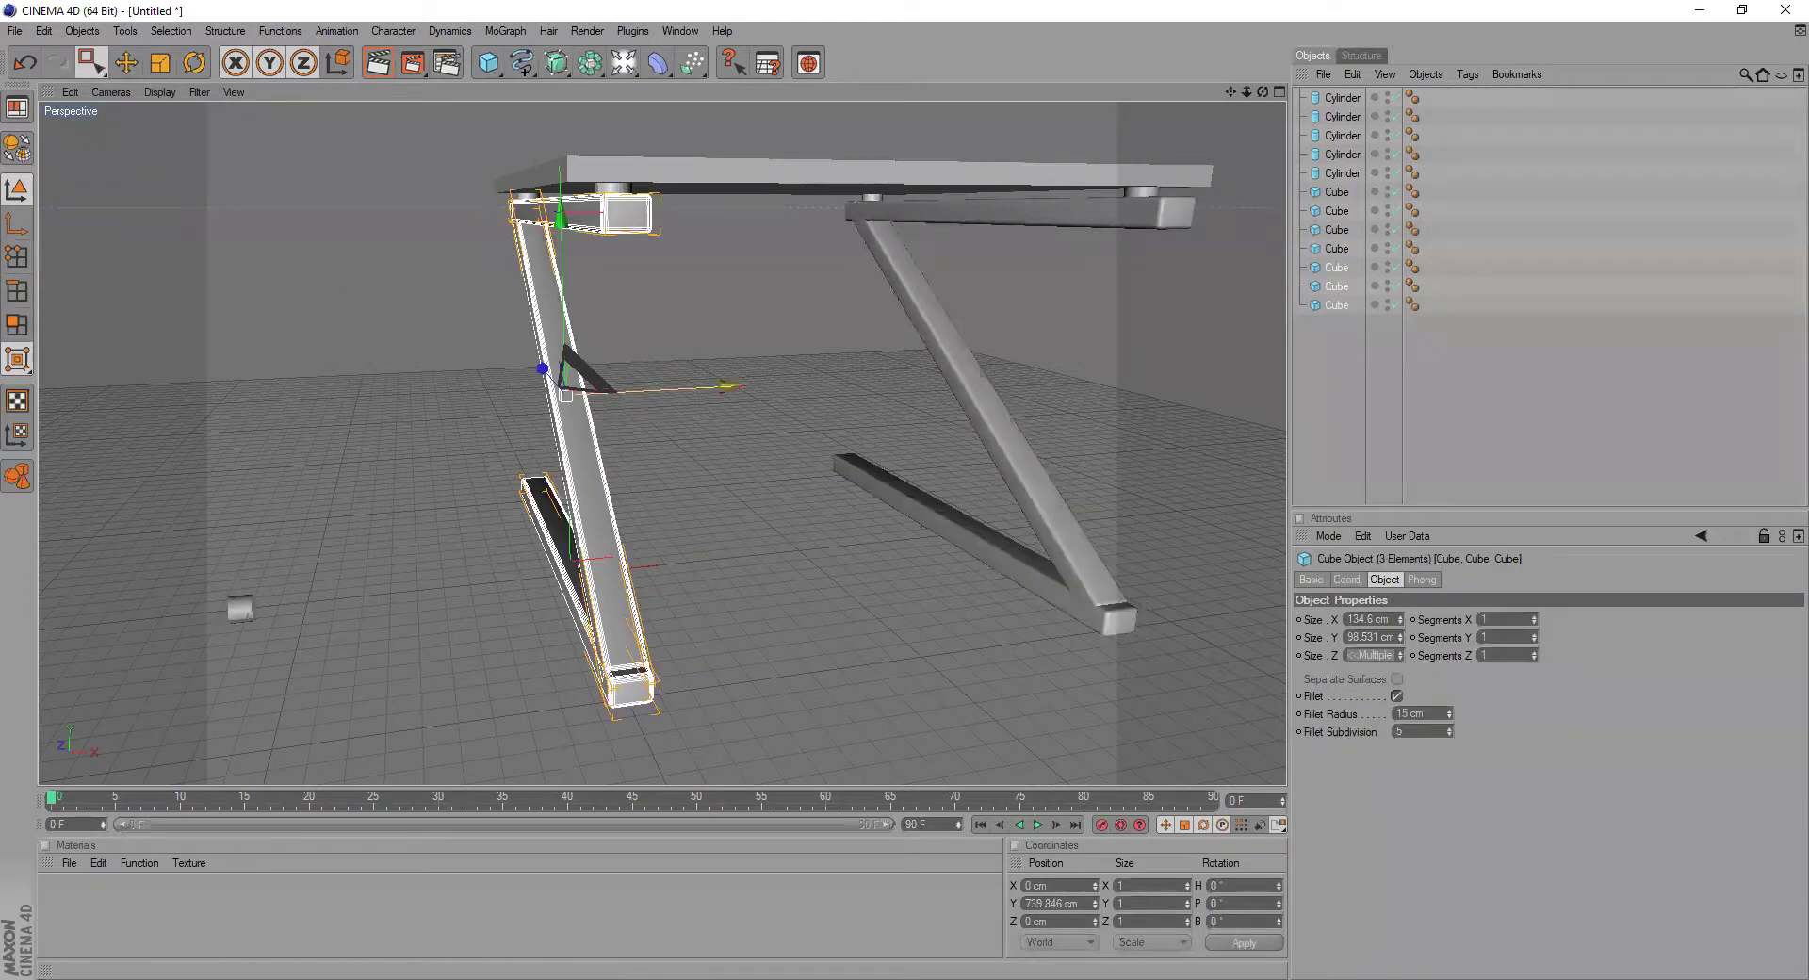
{"action": "left_click_drag", "start_coordinate": [629, 392], "coordinate": [439, 403]}
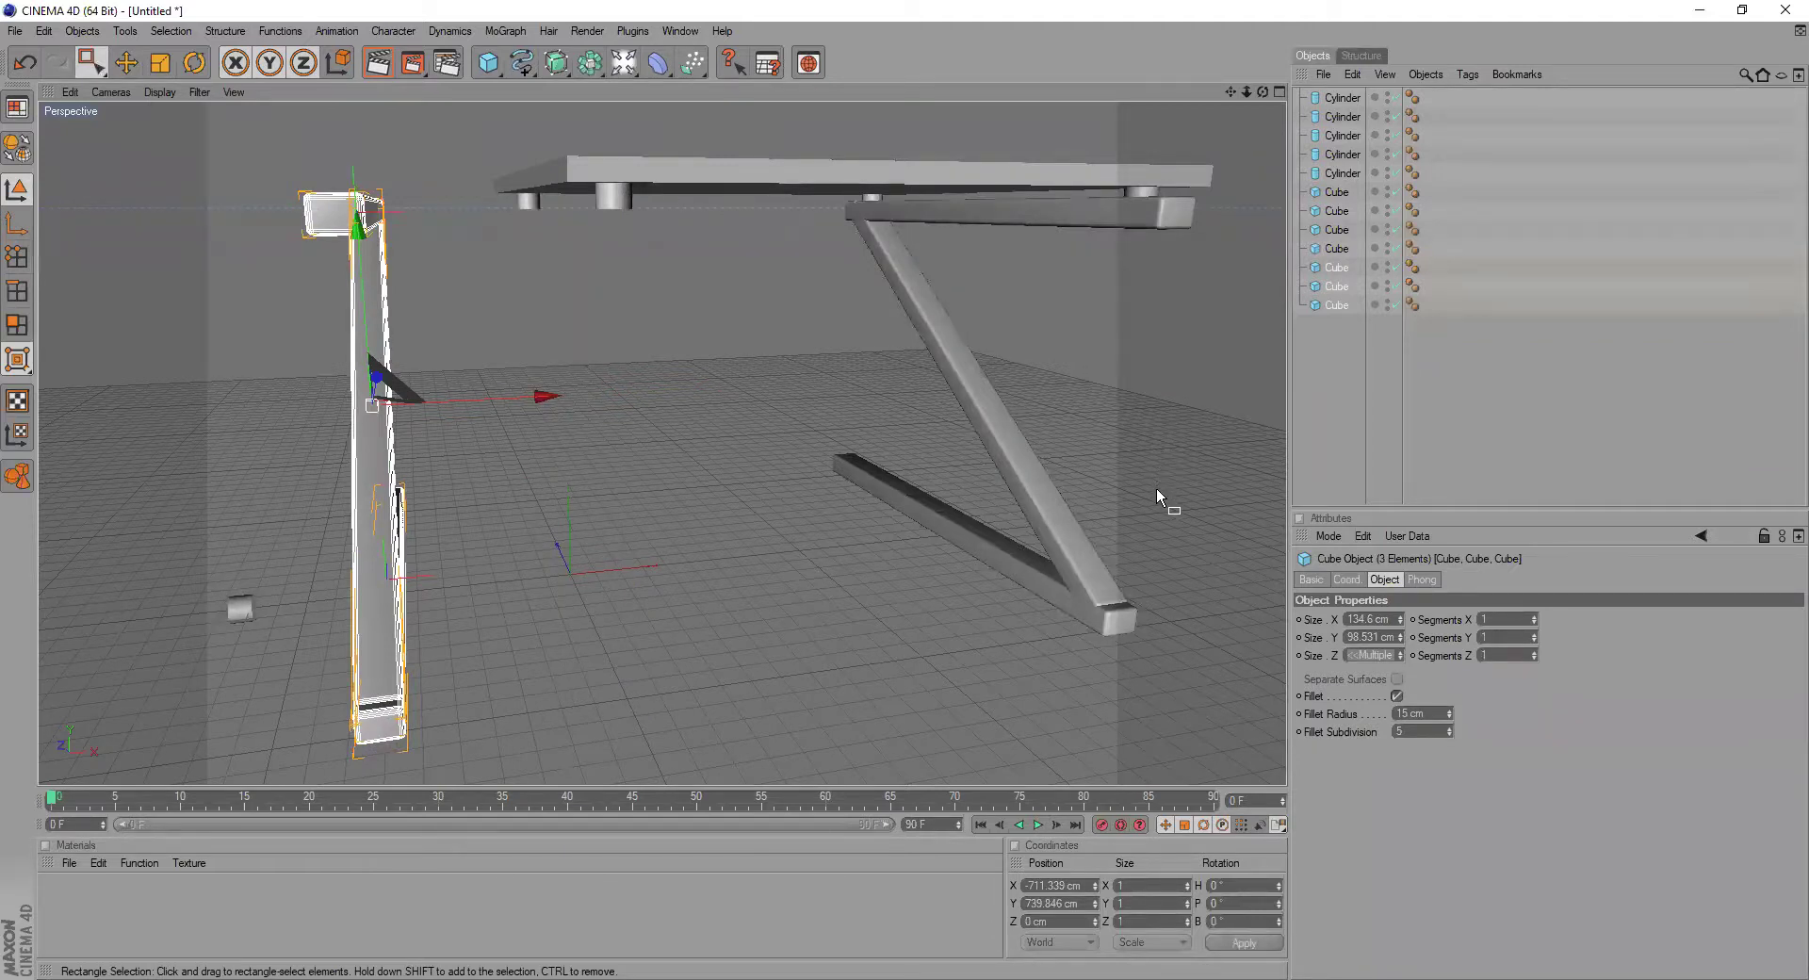
{"action": "key", "text": "ctrl+z"}
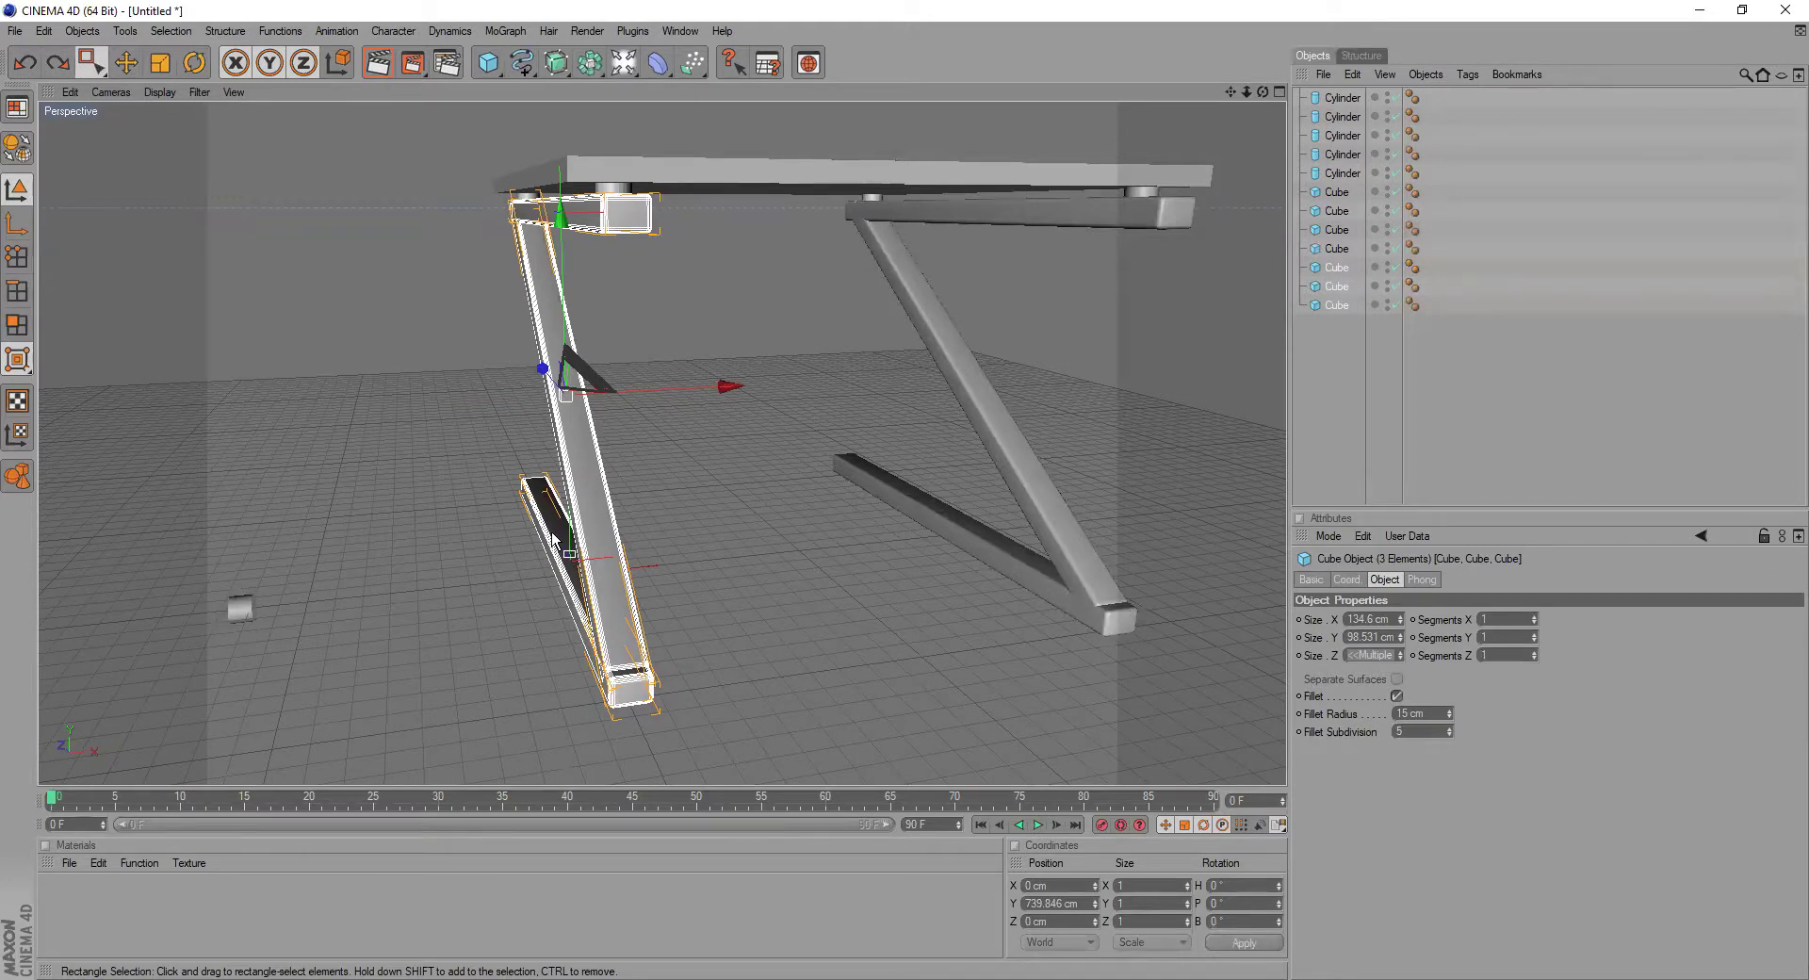
- Switch back to the Live Selection tool and clear the selection of the first frame's upper beam
{"action": "left_click", "coordinate": [694, 459]}
{"action": "left_click_drag", "start_coordinate": [1262, 92], "coordinate": [1004, 154]}
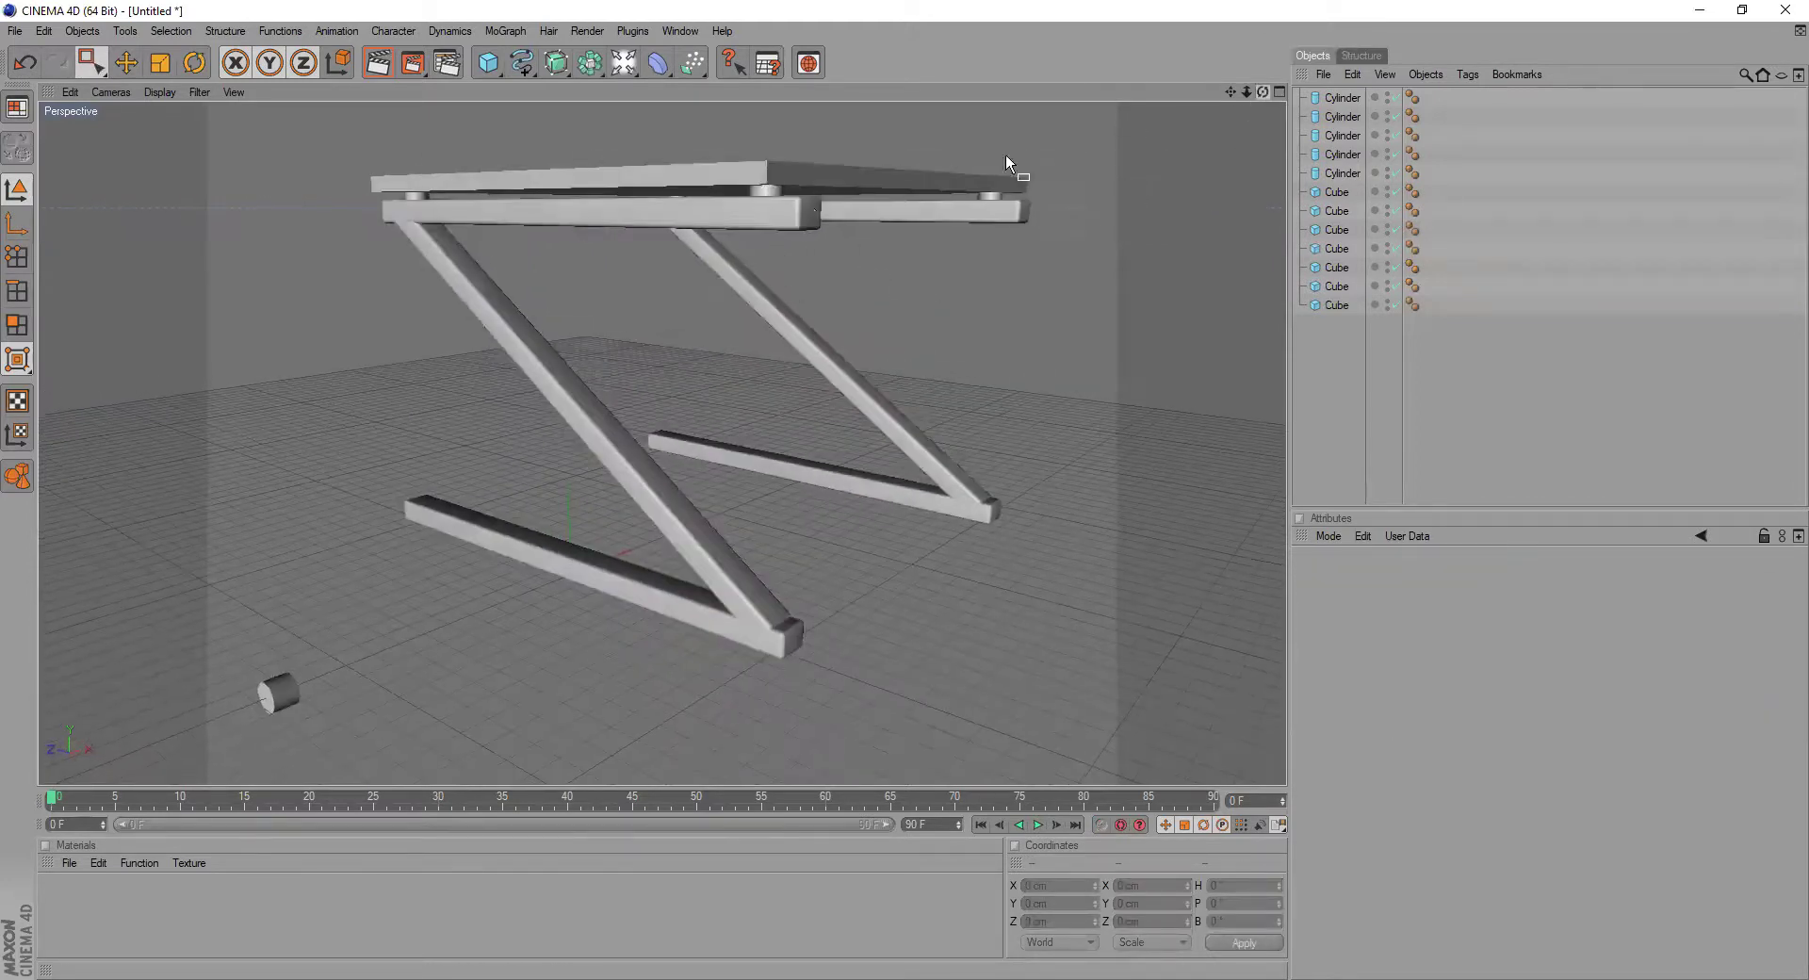
{"action": "left_click", "coordinate": [488, 204]}
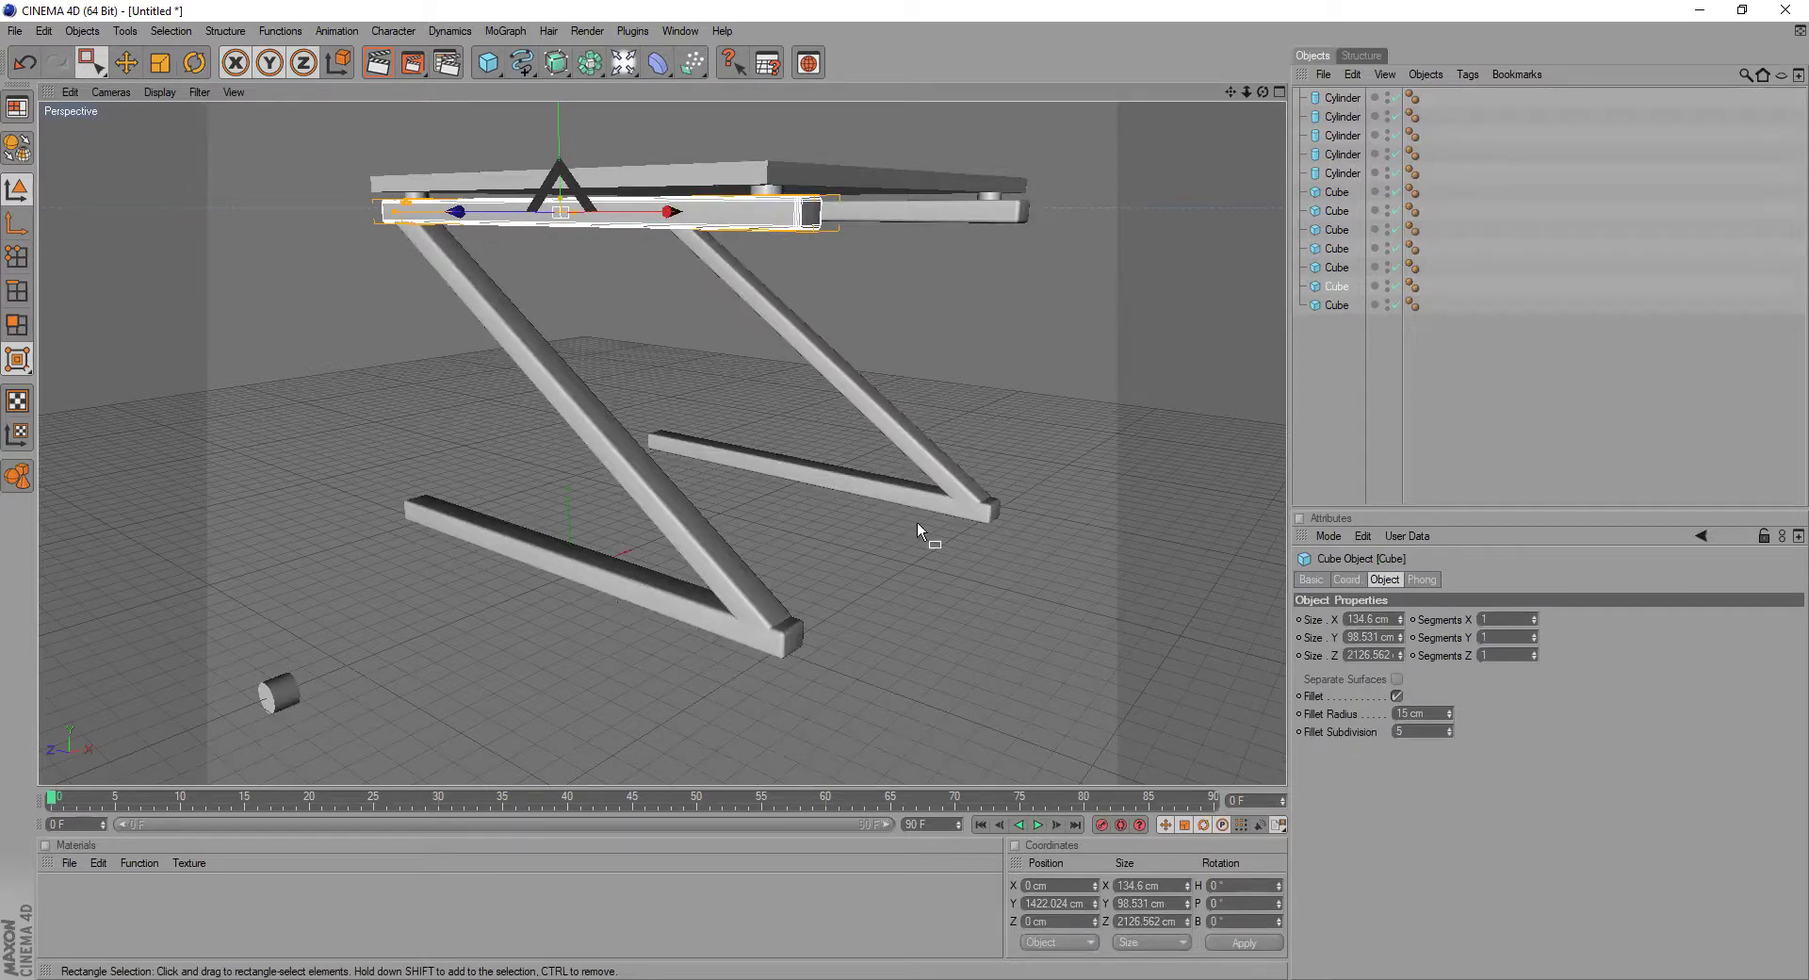
{"action": "left_click_drag", "start_coordinate": [1263, 91], "coordinate": [1083, 273]}
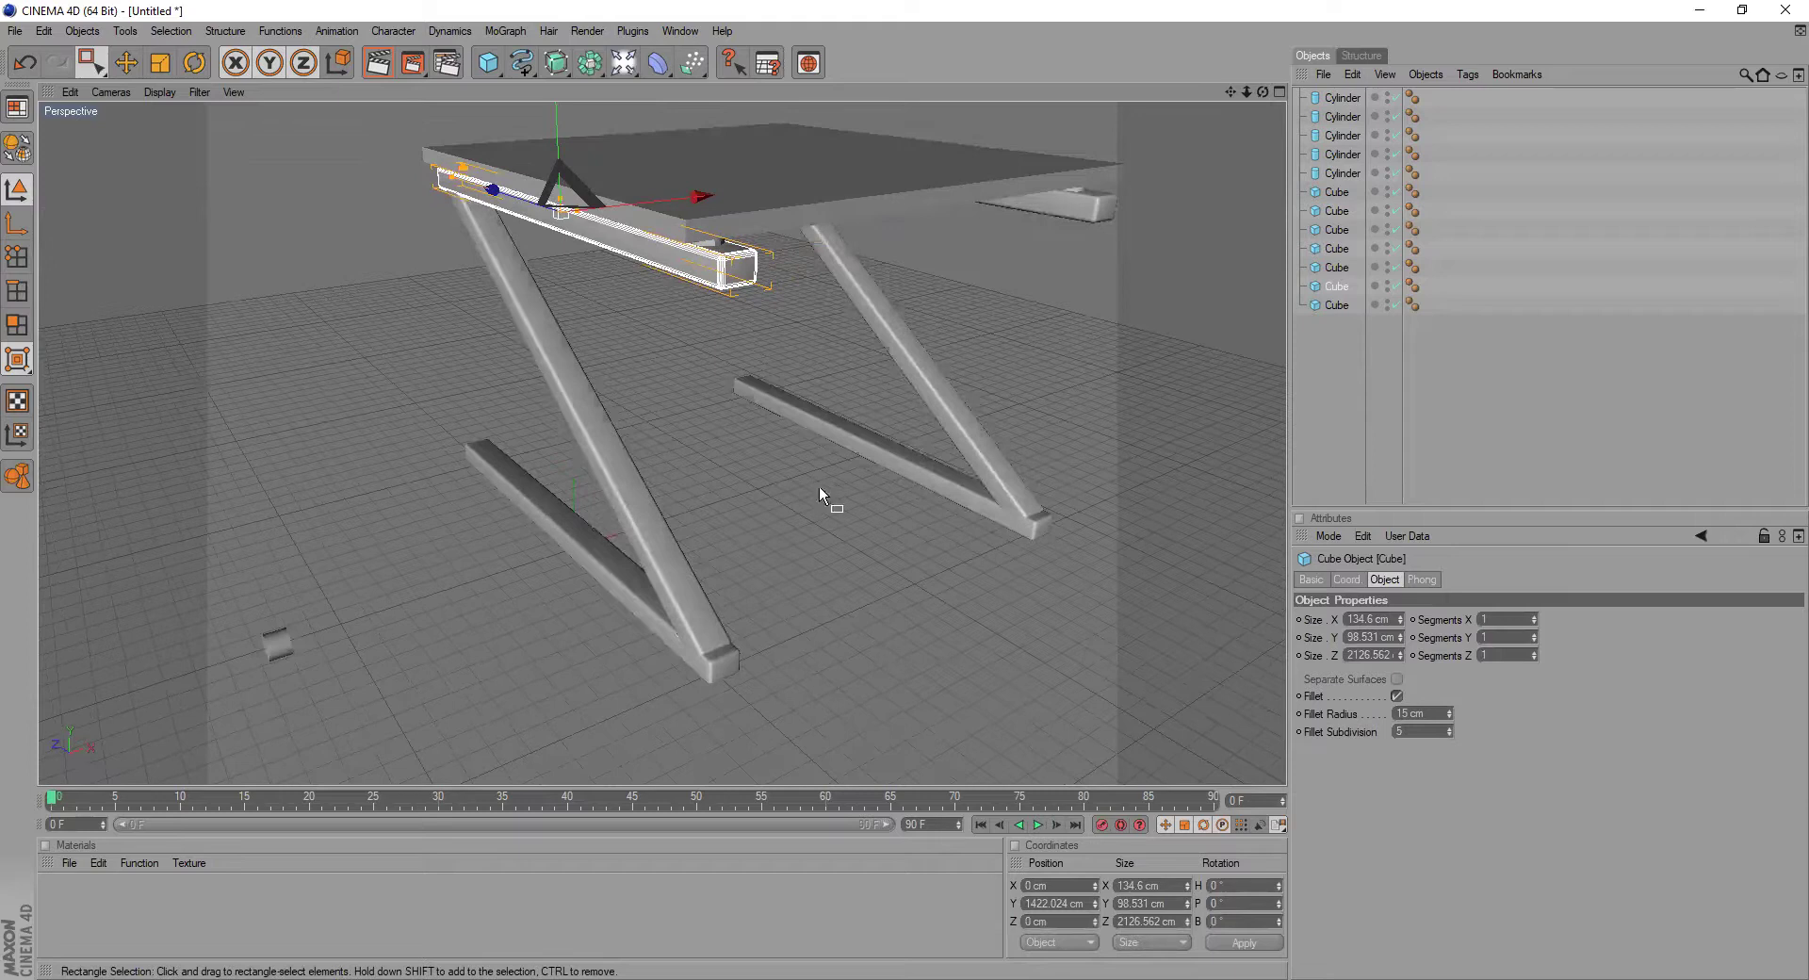
{"action": "left_click_drag", "start_coordinate": [90, 63], "coordinate": [127, 82]}
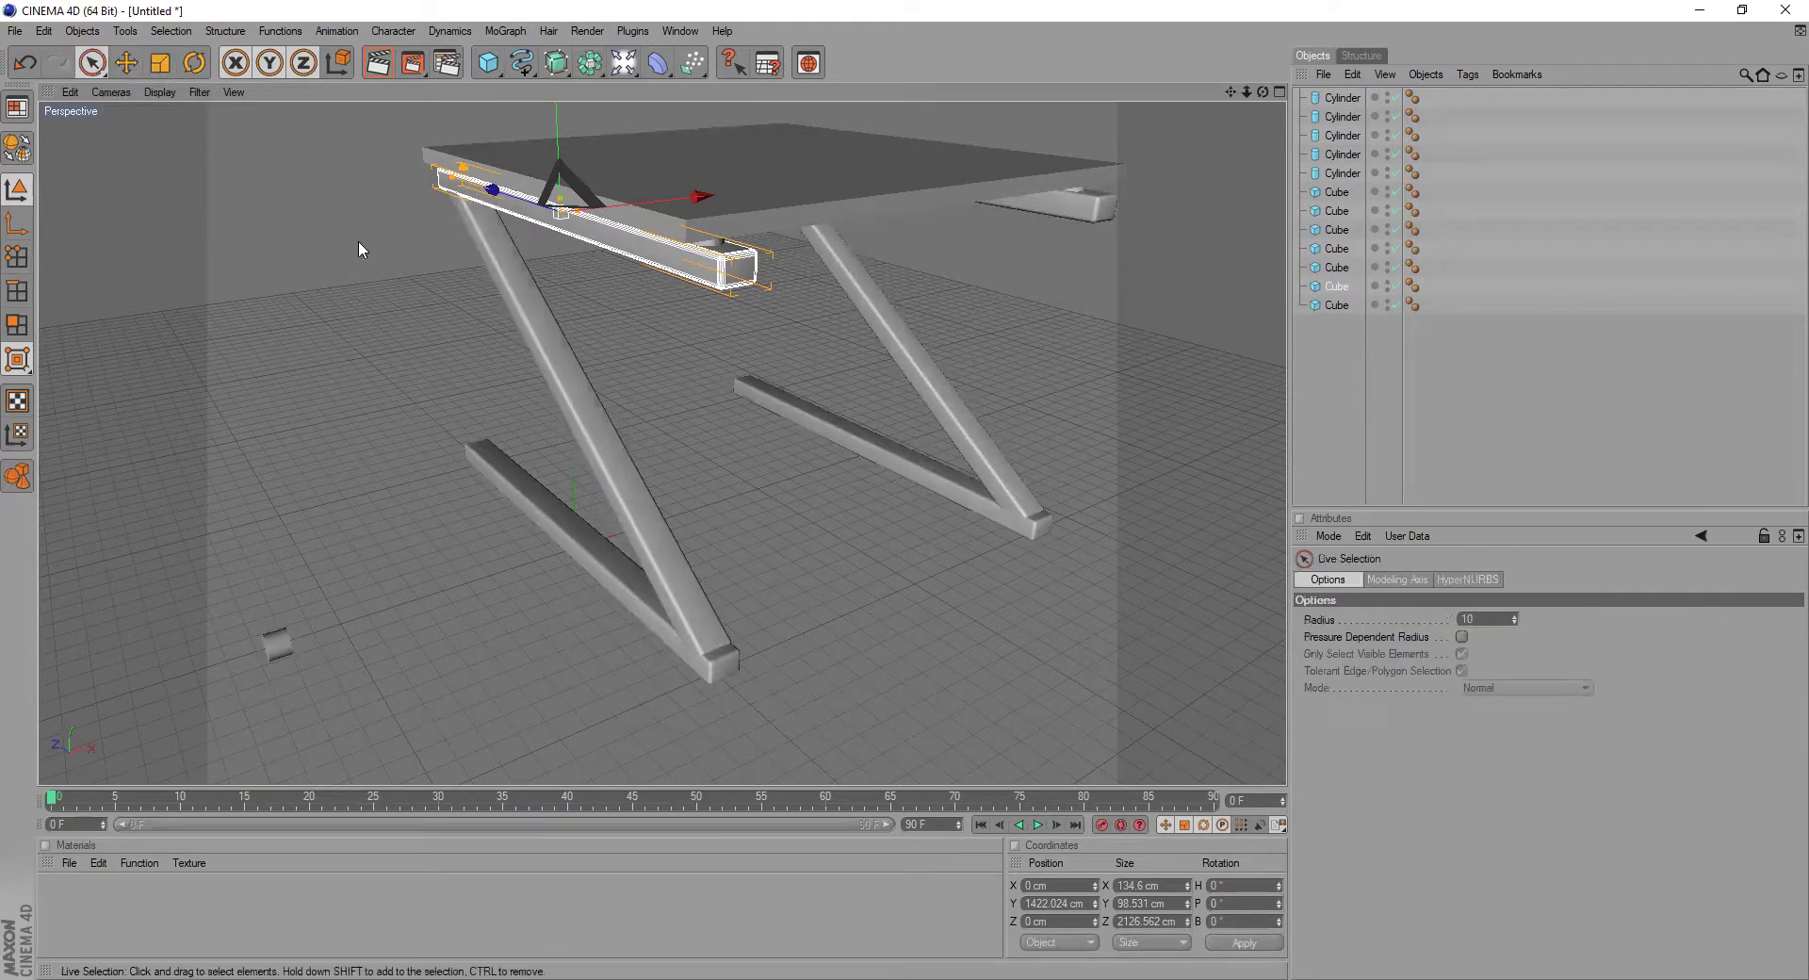
{"action": "left_click", "coordinate": [841, 533]}
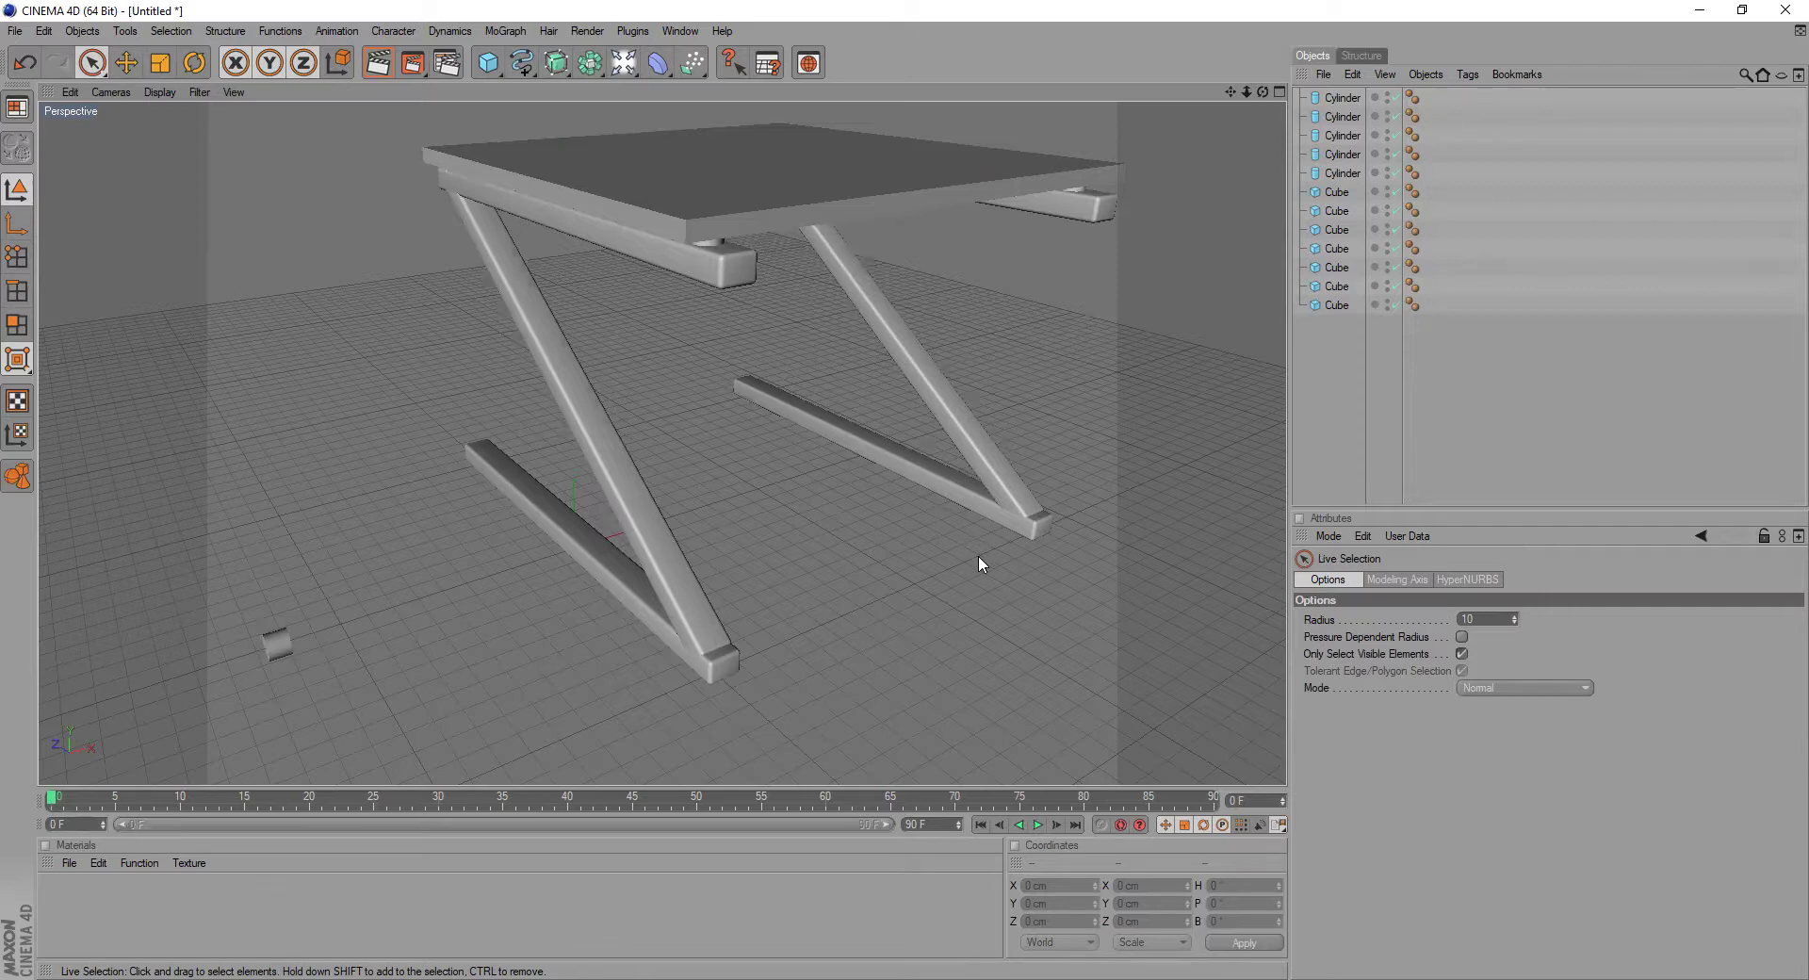
{"action": "scroll", "coordinate": [919, 589], "scroll_direction": "down", "scroll_amount": 3}
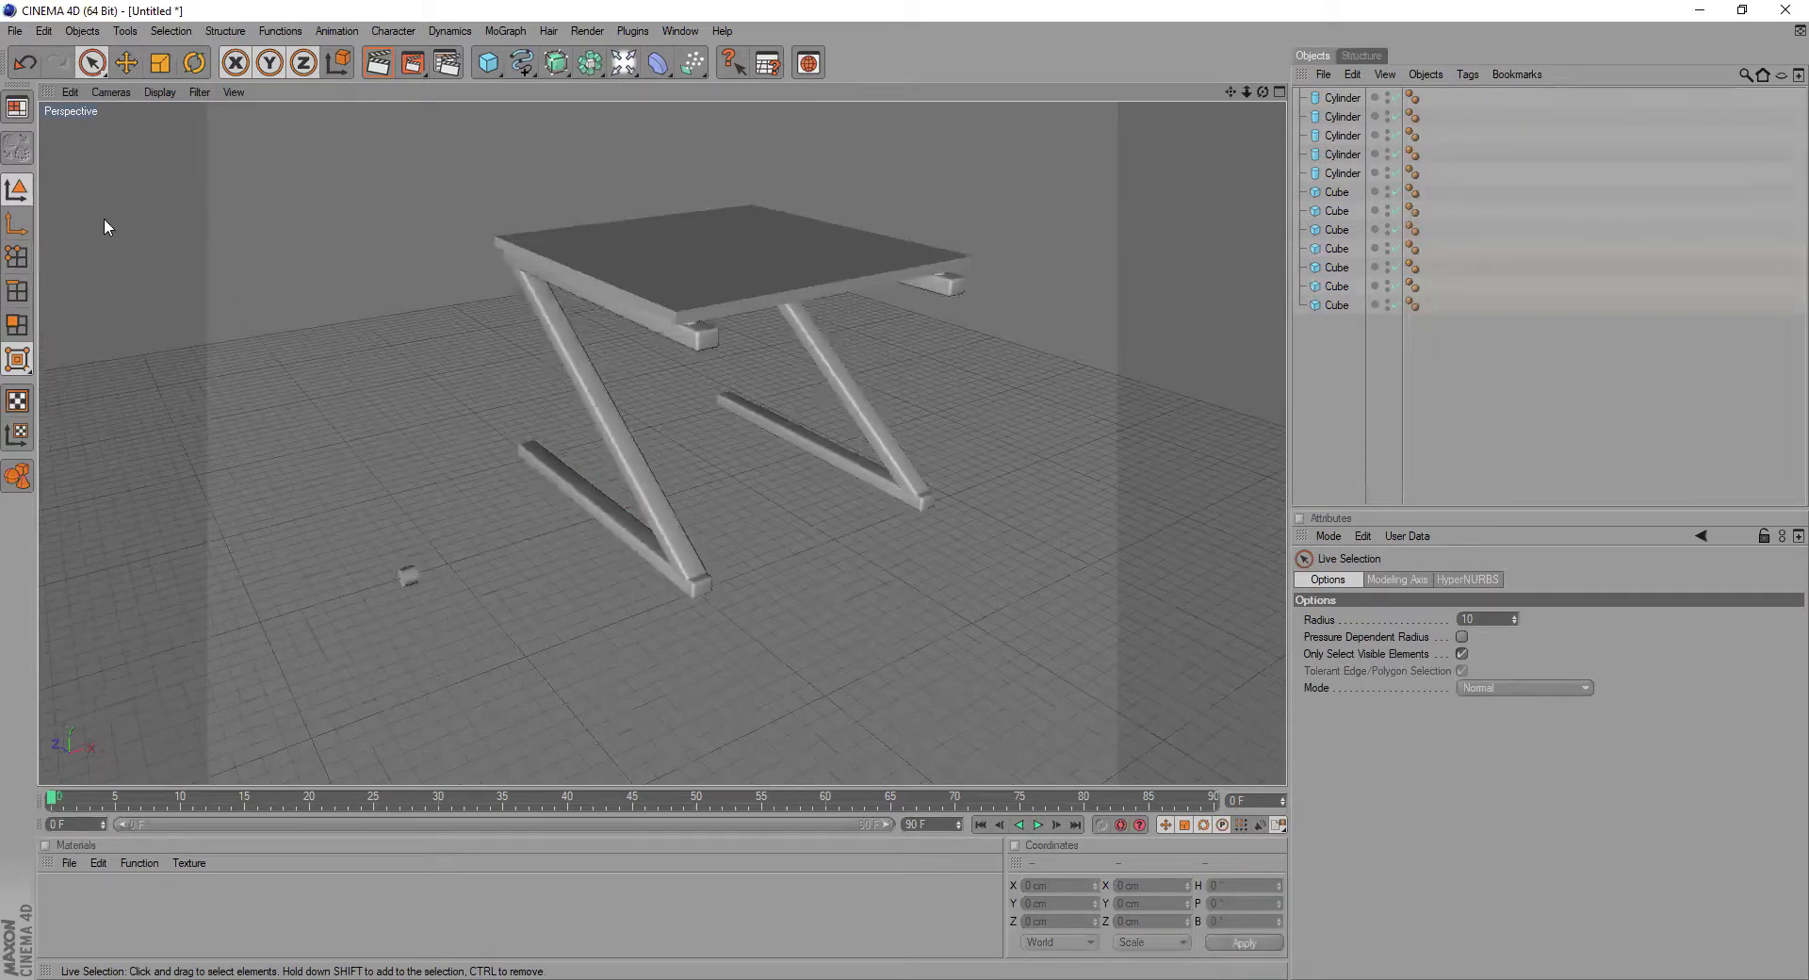